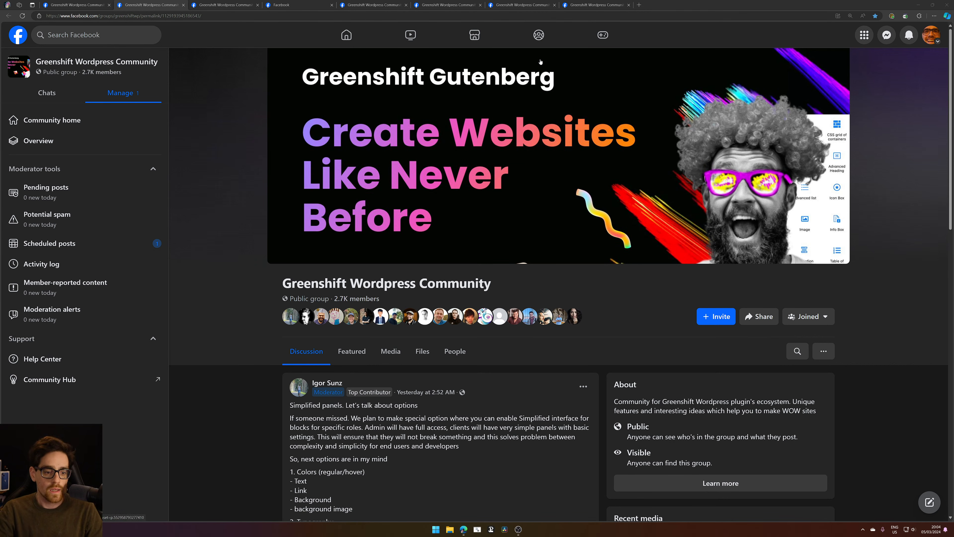
Bring up the March 3 community post, and open the Cwicly website (cwicly.com) in a new browser tab
left_click(89, 4)
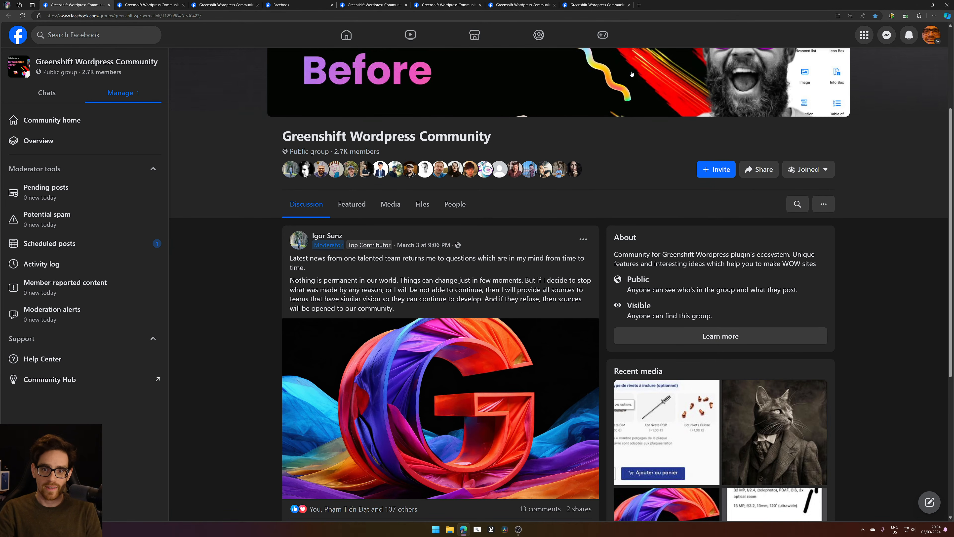
left_click(639, 5)
type("c")
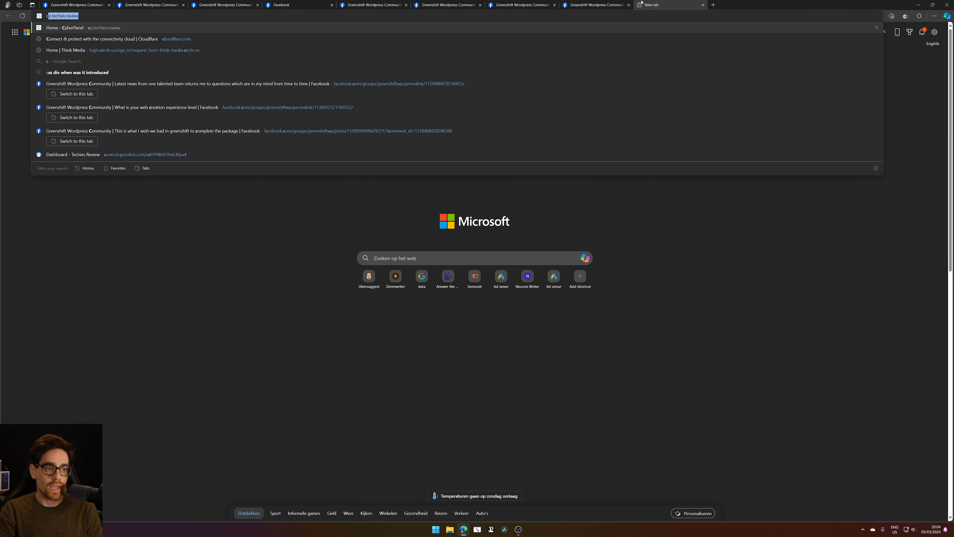
type("widy")
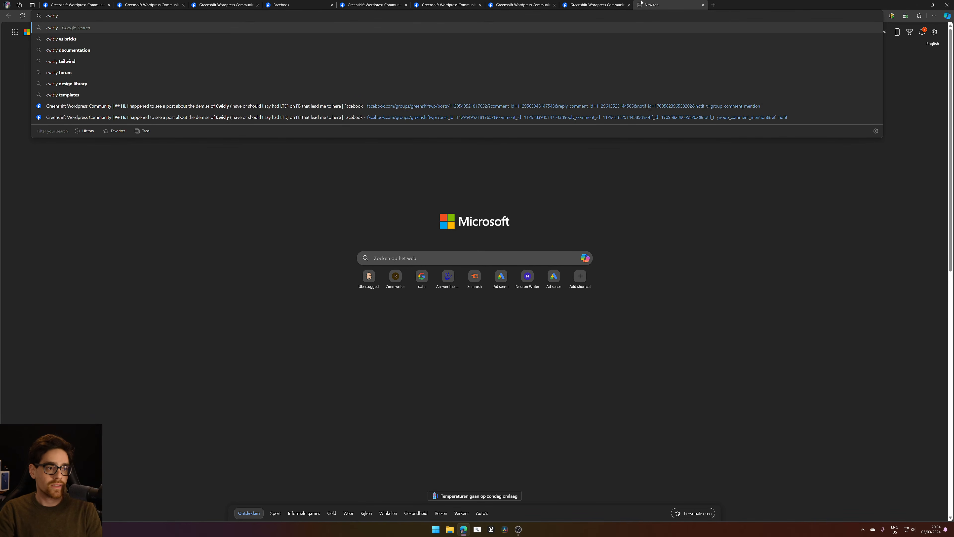
key("Return")
left_click(201, 102)
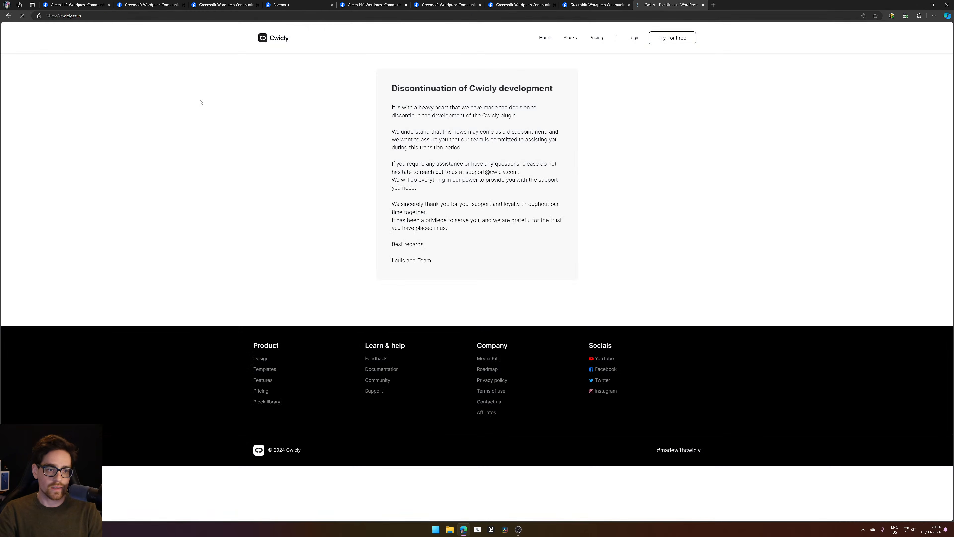
Read the notice about the discontinuation of Cwicly development, highlighting its main passages
left_click_drag(406, 83, 492, 200)
left_click(497, 231)
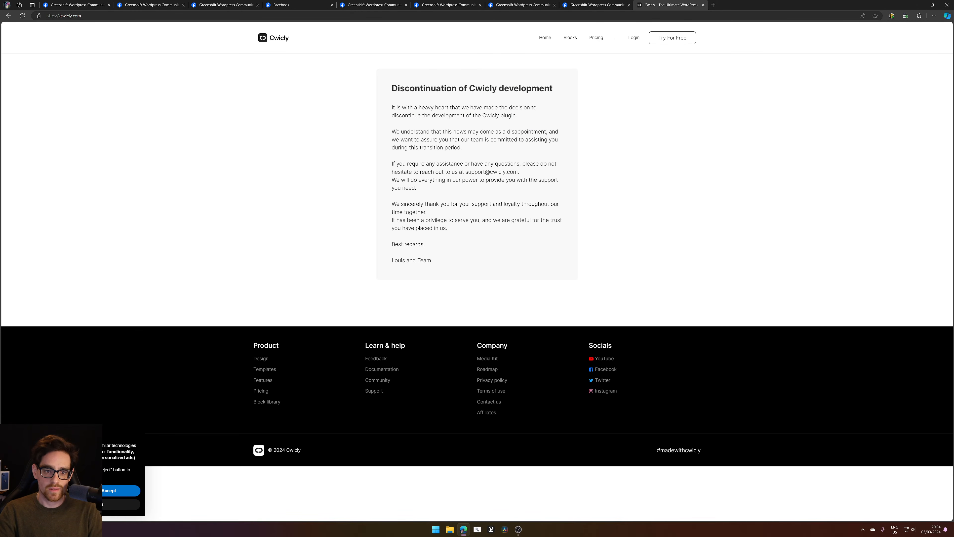
left_click_drag(482, 132, 525, 139)
left_click(541, 163)
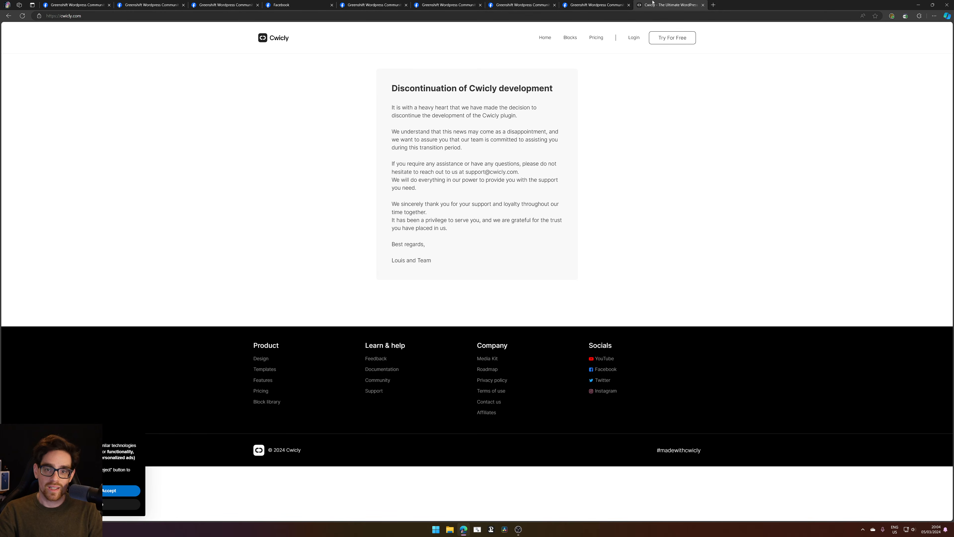
Return to the March 3 Greenshift community post and close the Cwicly page
left_click(68, 5)
middle_click(676, 4)
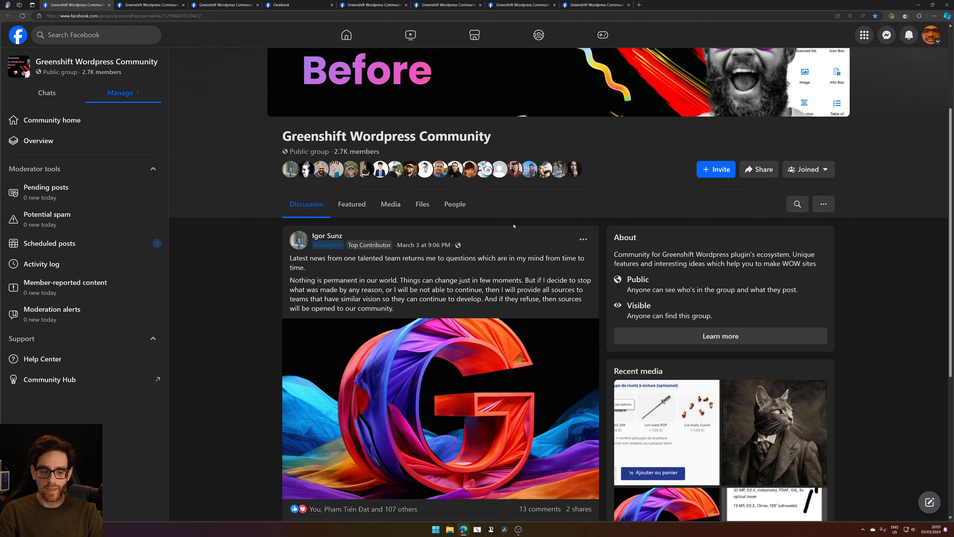
scroll(513, 226, "down", 2)
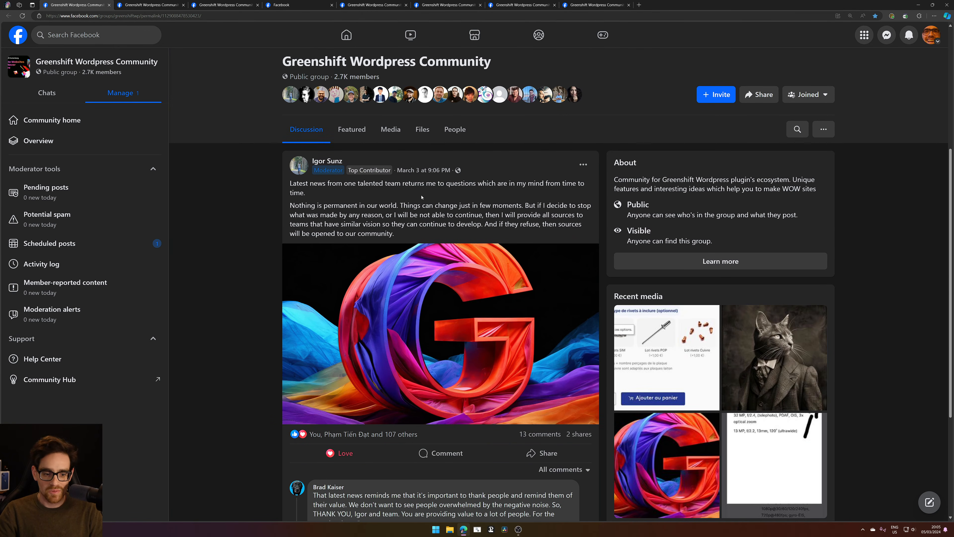
scroll(421, 197, "down", 2)
scroll(272, 178, "up", 2)
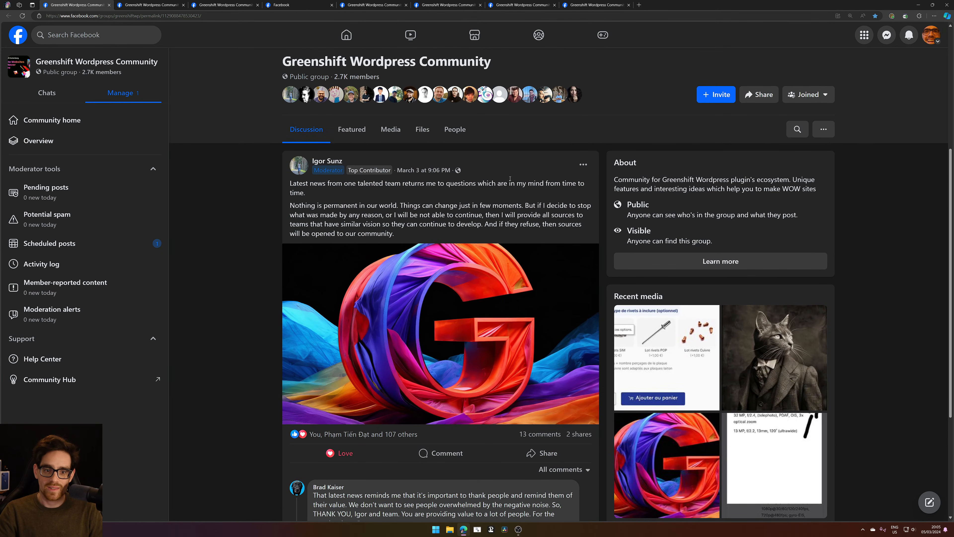
Read the March 3 post's statement on who receives the plugin sources if development stops, highlighting its key phrases
left_click_drag(433, 183, 535, 185)
left_click(550, 199)
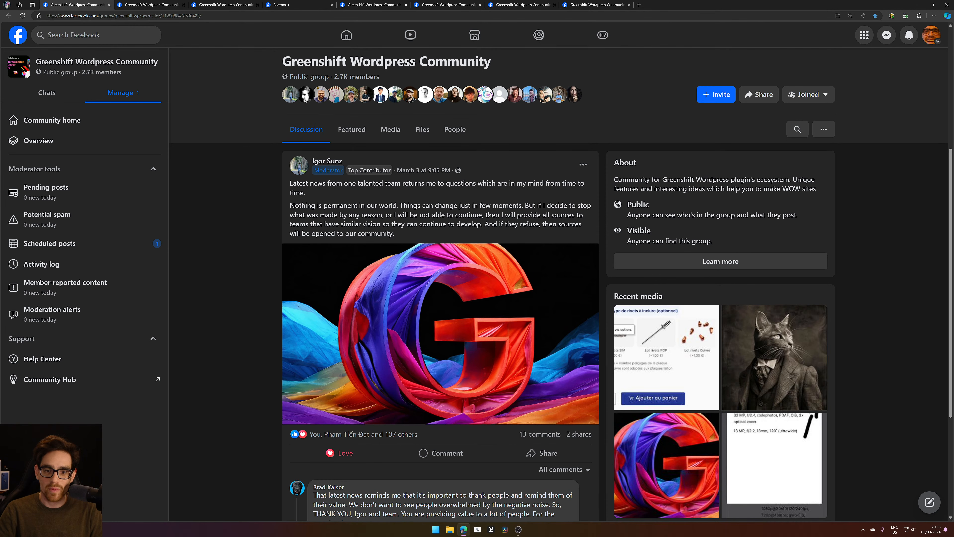
left_click_drag(496, 217, 546, 217)
left_click(301, 230)
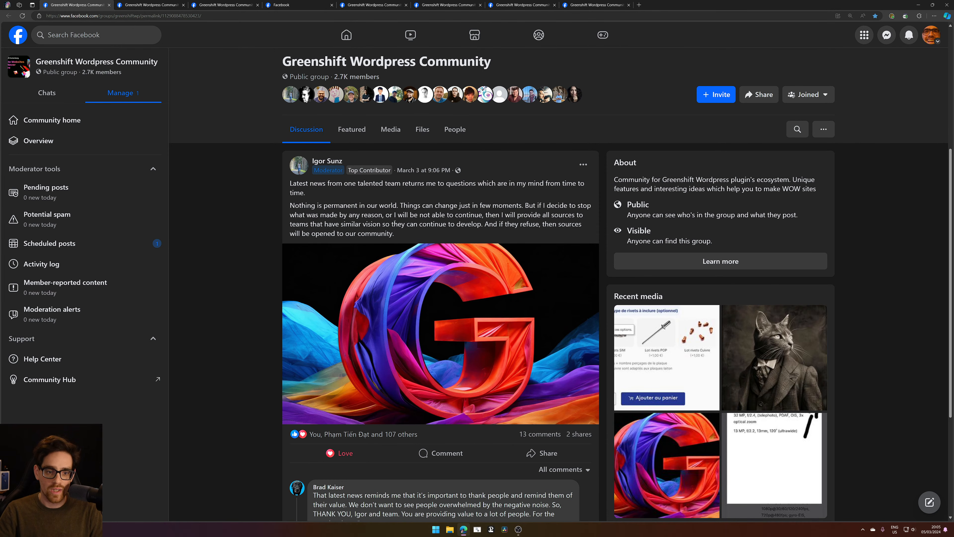
left_click_drag(393, 224, 443, 225)
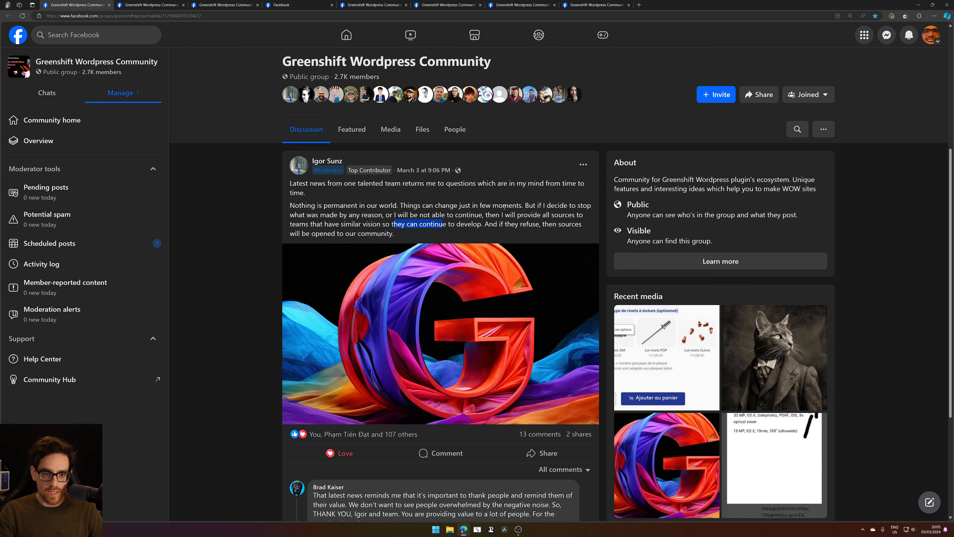
left_click(508, 227)
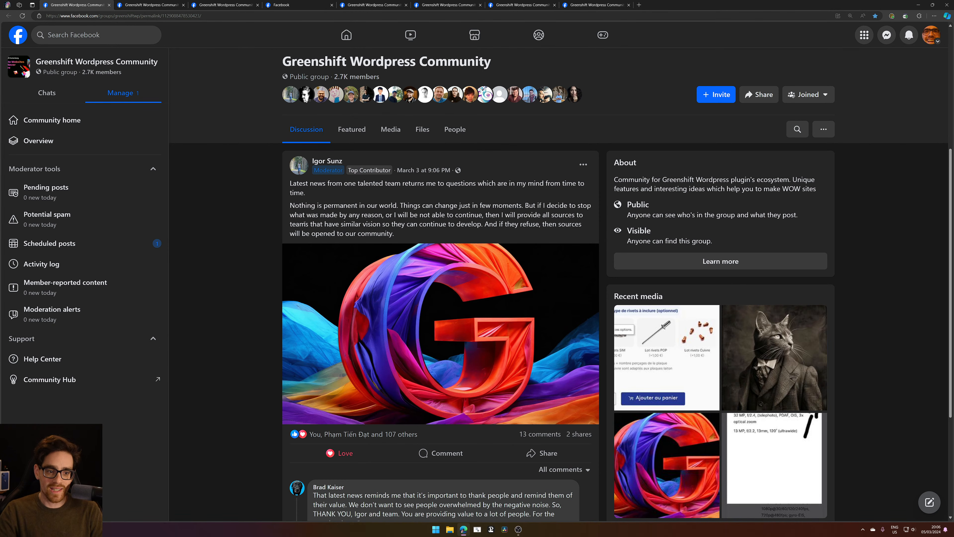
left_click_drag(305, 224, 414, 224)
left_click(459, 224)
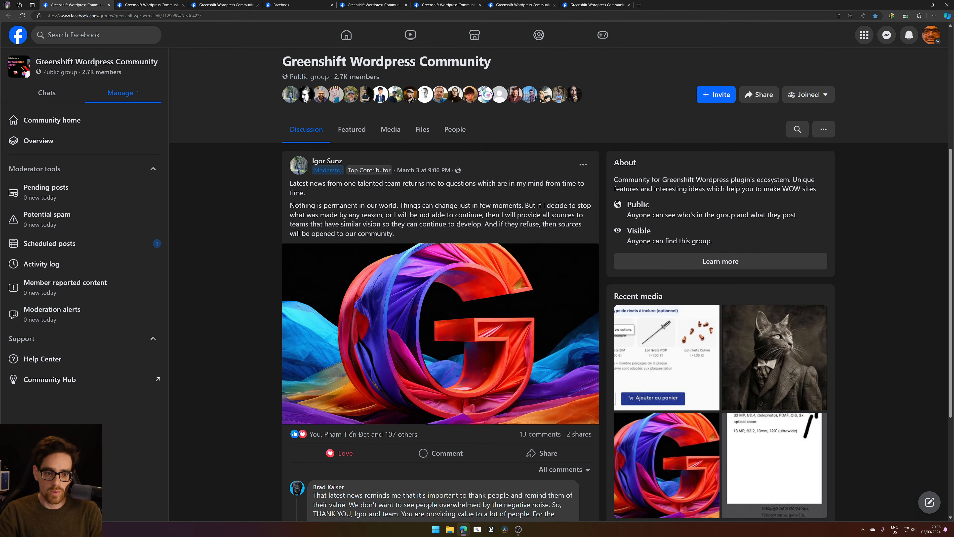
left_click_drag(430, 224, 294, 184)
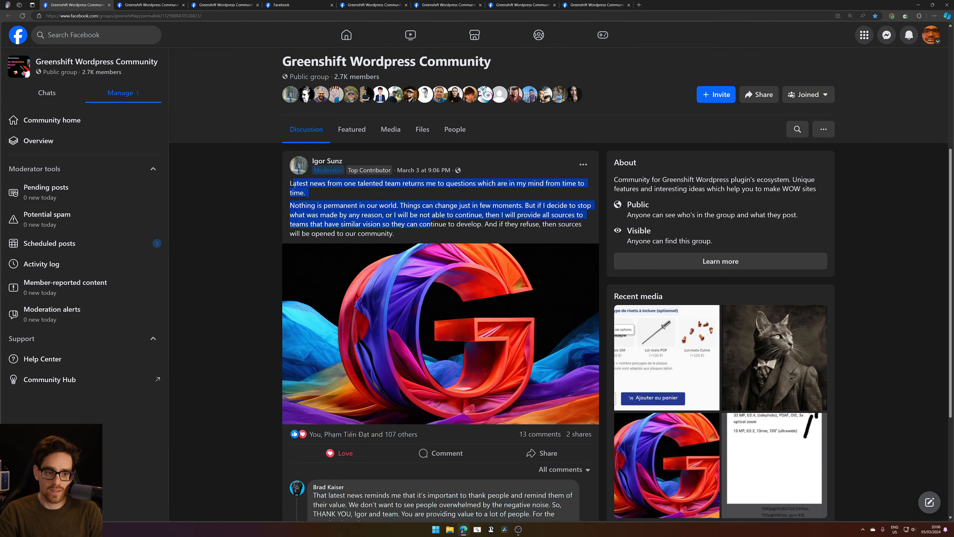
left_click(370, 215)
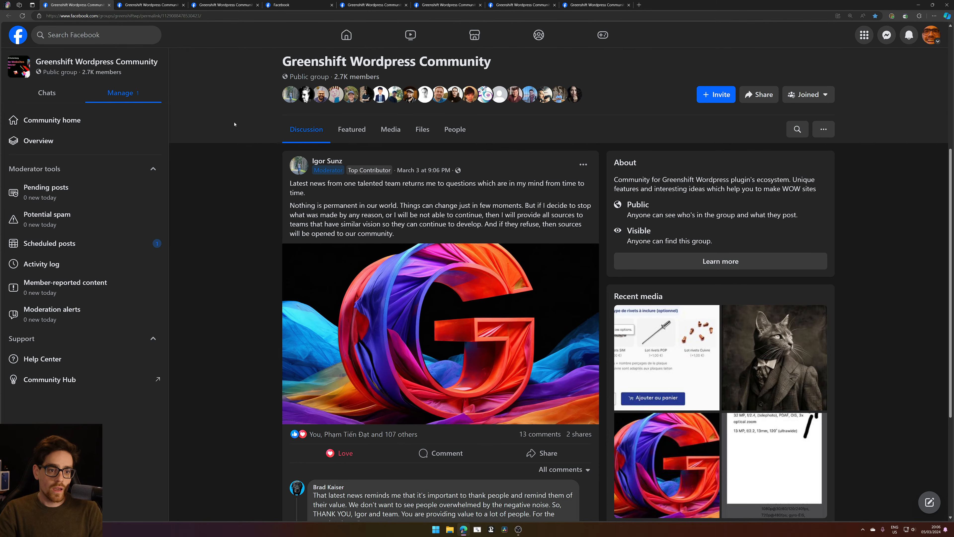
scroll(234, 124, "down", 2)
scroll(233, 164, "up", 5)
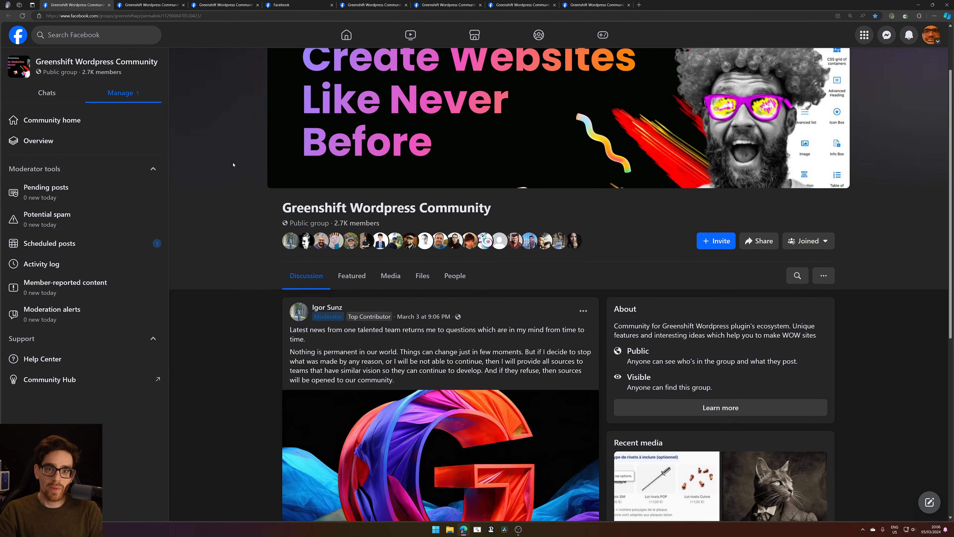
scroll(204, 235, "down", 2)
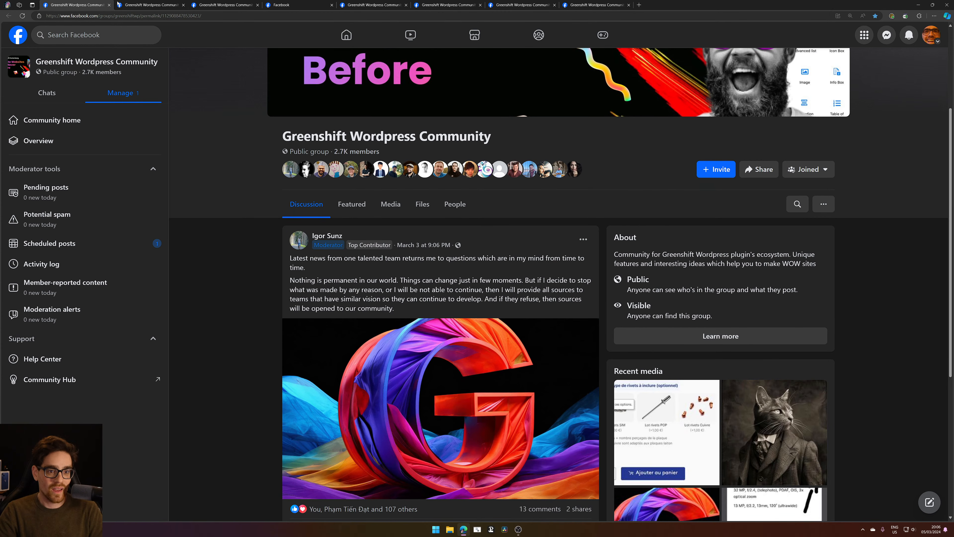
Switch to the community post about simplified panels and close the tab with the March 3 post
left_click(129, 4)
middle_click(63, 3)
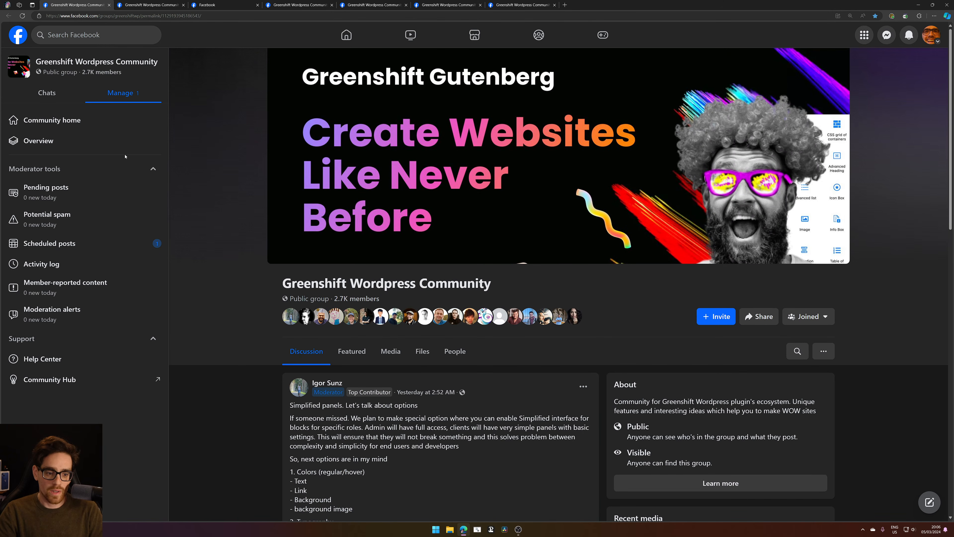
scroll(251, 226, "down", 6)
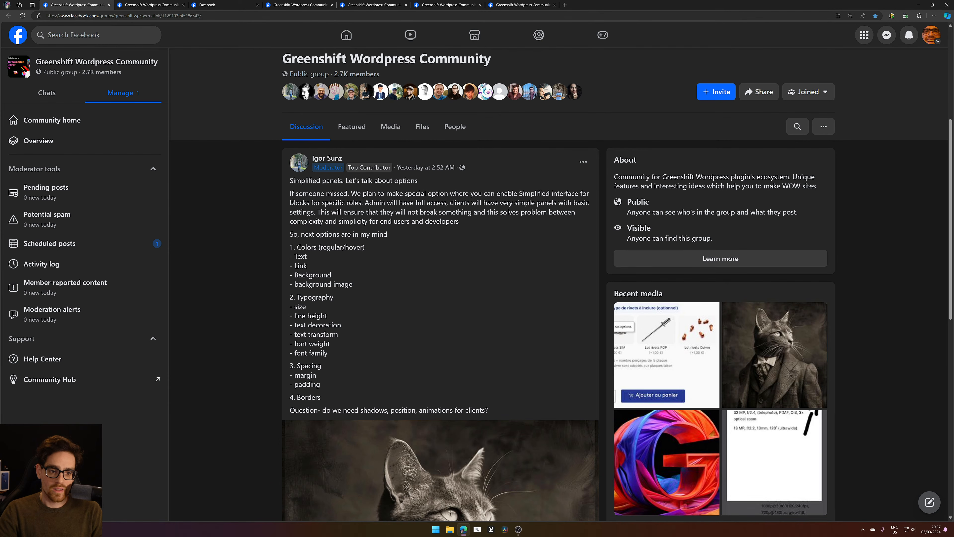
Read the introduction about the simplified block interface for specific roles, highlighting the phrases on roles and simple client panels
left_click_drag(311, 203, 354, 203)
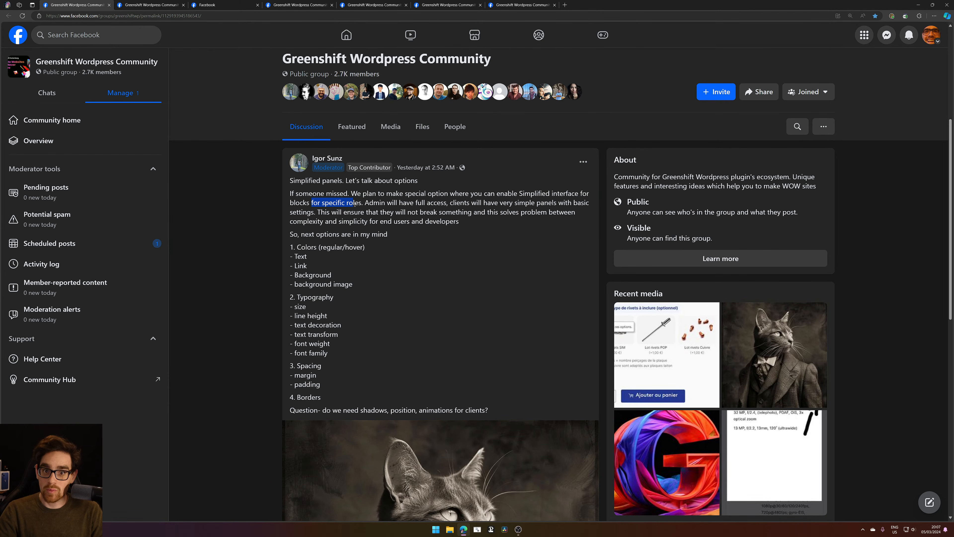
left_click(358, 202)
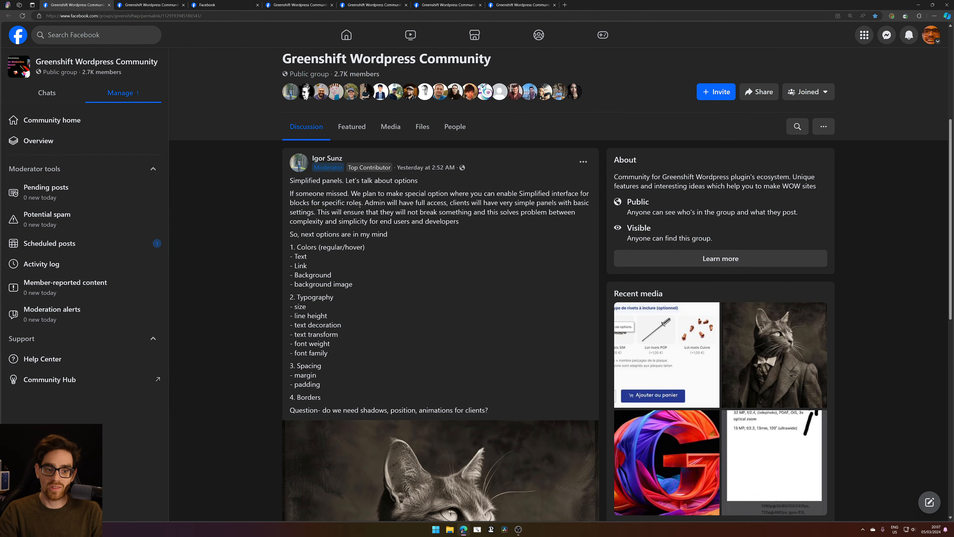
left_click_drag(359, 203, 299, 203)
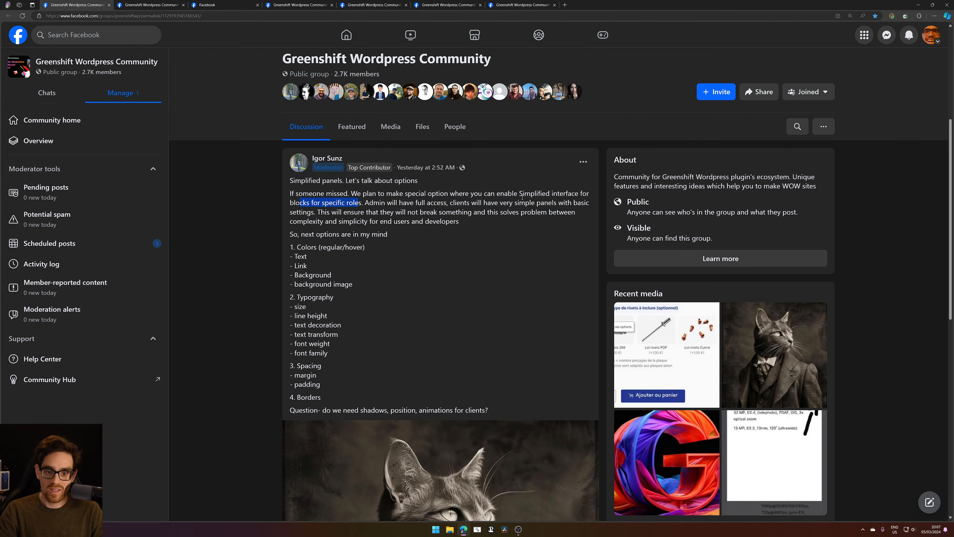
left_click_drag(521, 197, 558, 203)
left_click(436, 197)
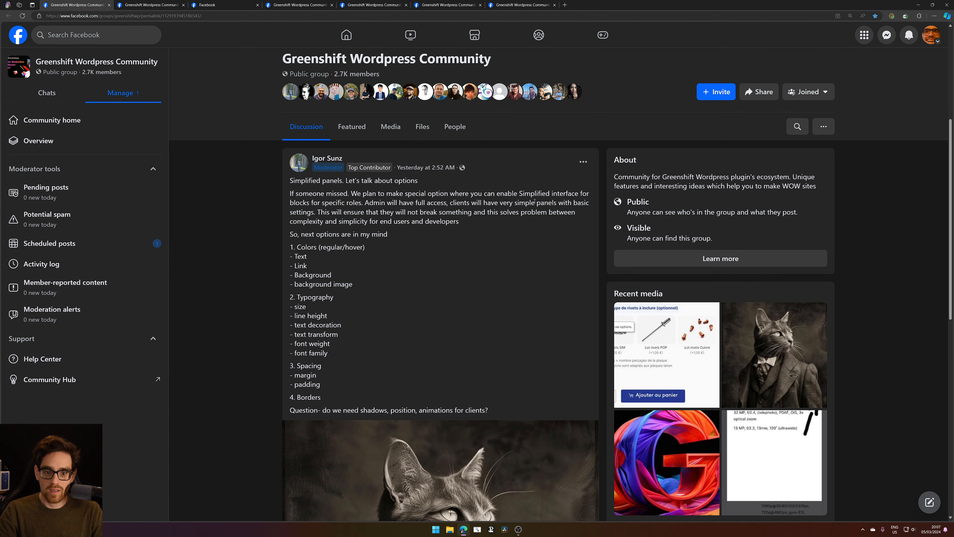
left_click_drag(536, 203, 571, 204)
left_click(567, 229)
left_click(576, 231)
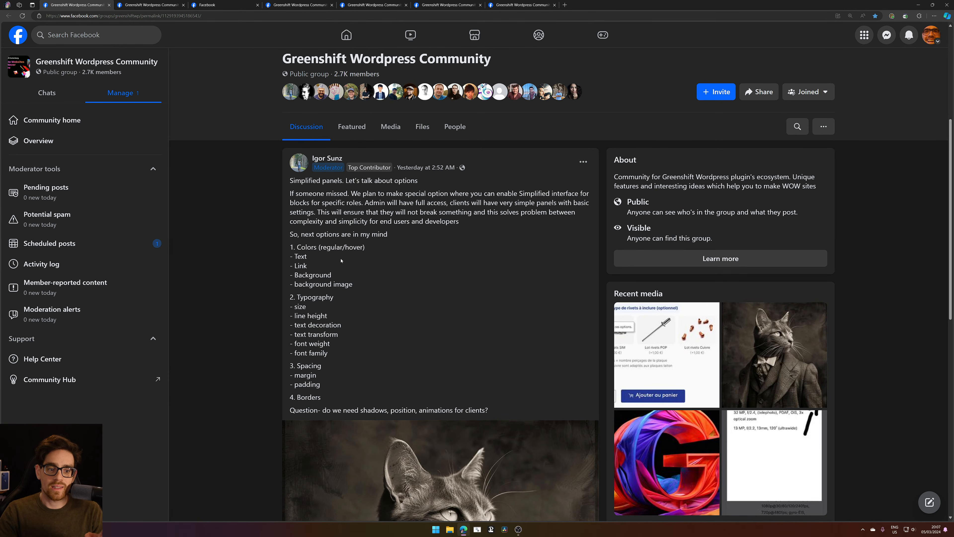
Examine the proposed simplified panel options, highlighting the Colors, Typography and Borders entries in the list
scroll(343, 202, "down", 2)
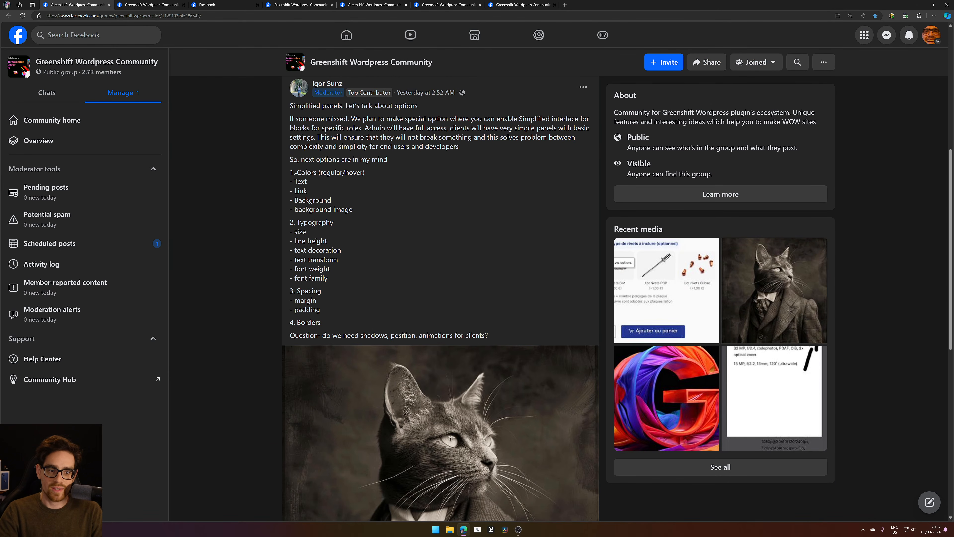
left_click_drag(296, 175, 334, 224)
left_click(408, 252)
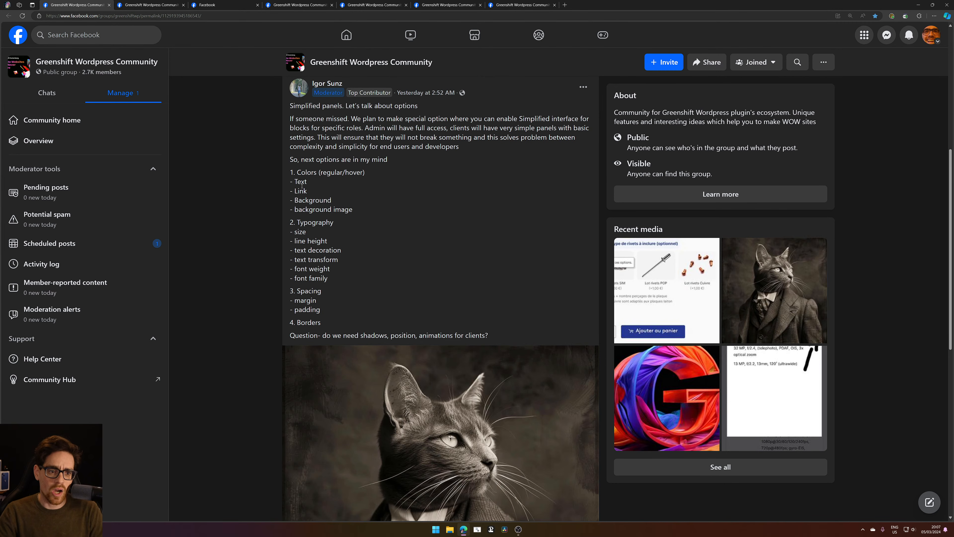
triple_click(311, 171)
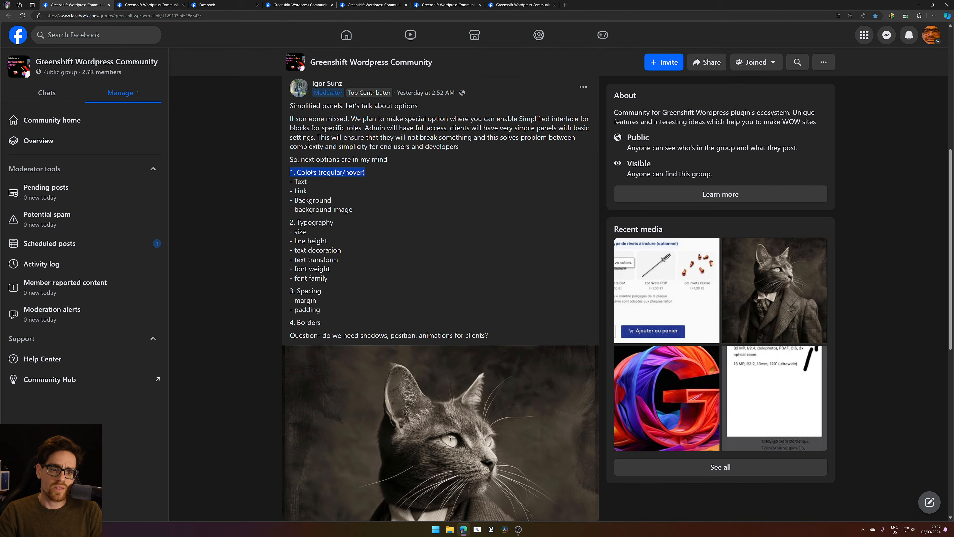
left_click(417, 247)
double_click(310, 223)
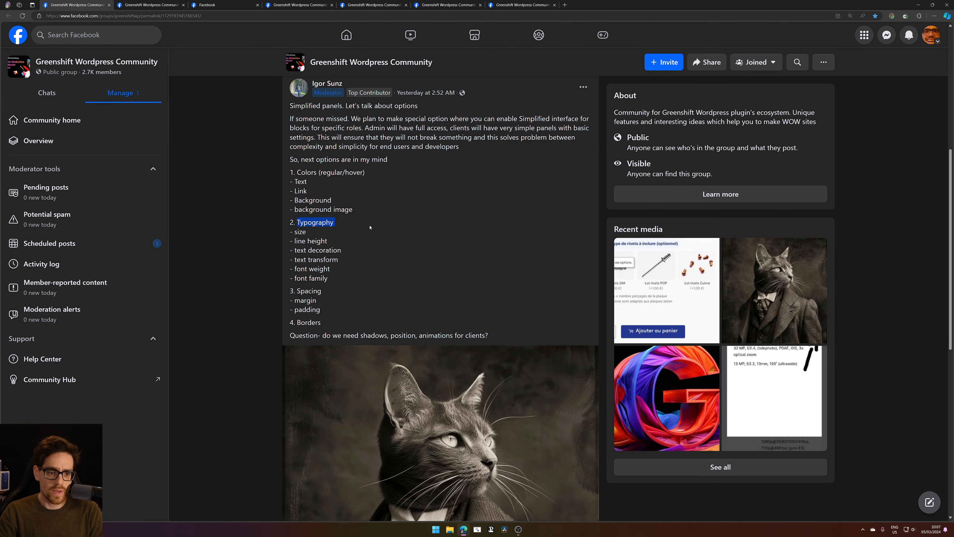
scroll(370, 227, "down", 2)
left_click(305, 215)
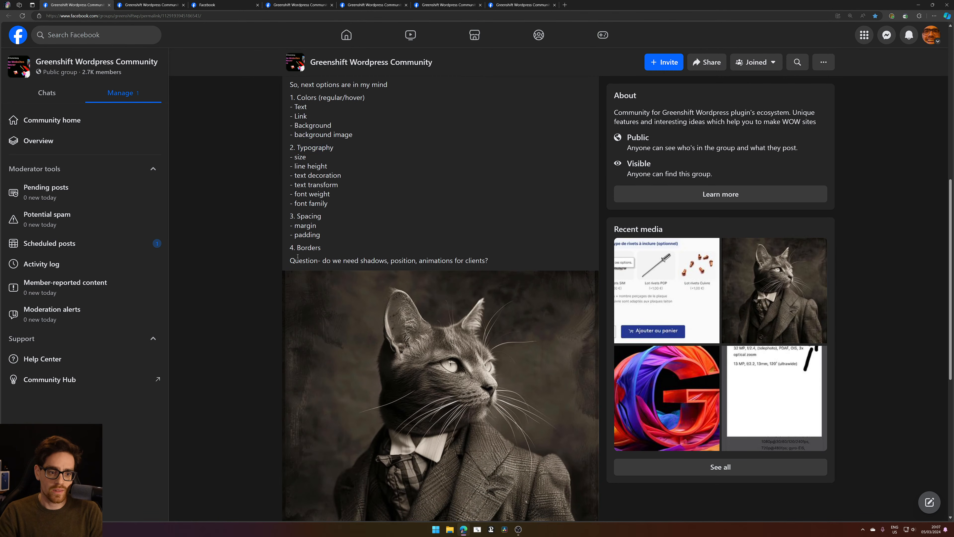
triple_click(306, 248)
left_click(378, 241)
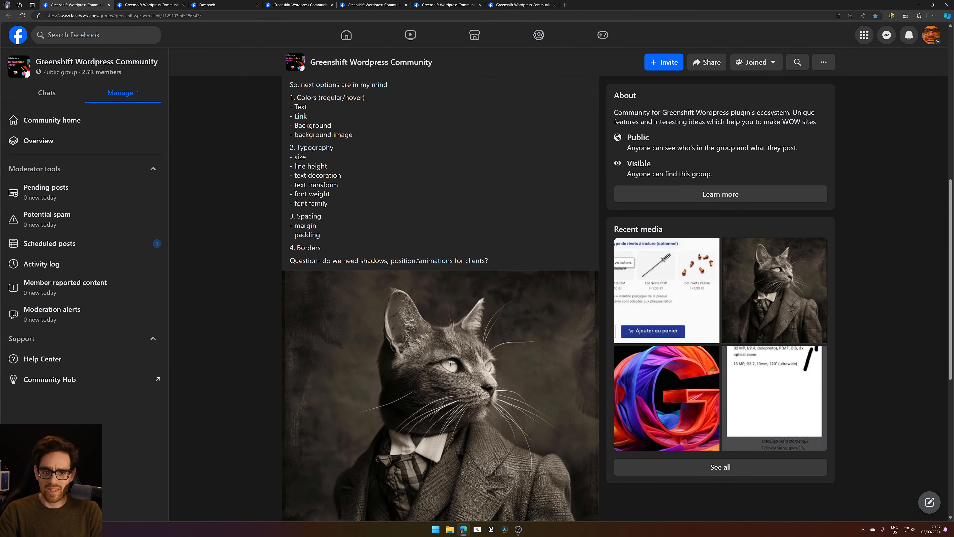
Highlight "animations for clients" in the closing question, and look over the whole simplified panels post again
left_click_drag(418, 261, 488, 260)
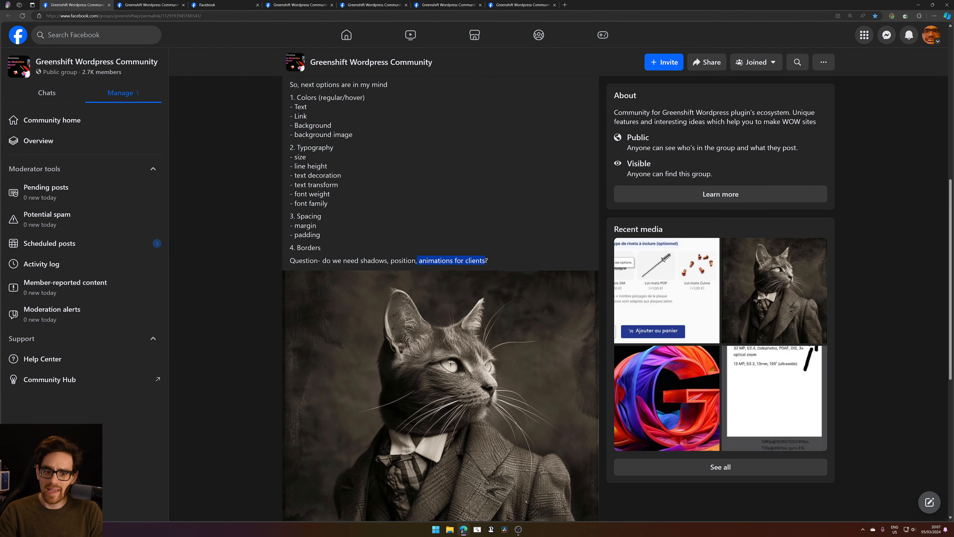
left_click(505, 198)
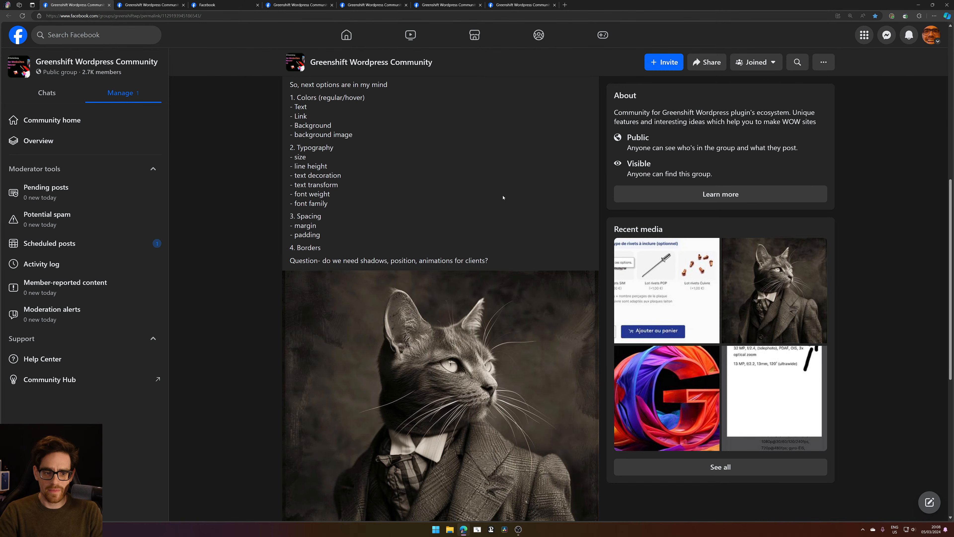
scroll(435, 216, "up", 4)
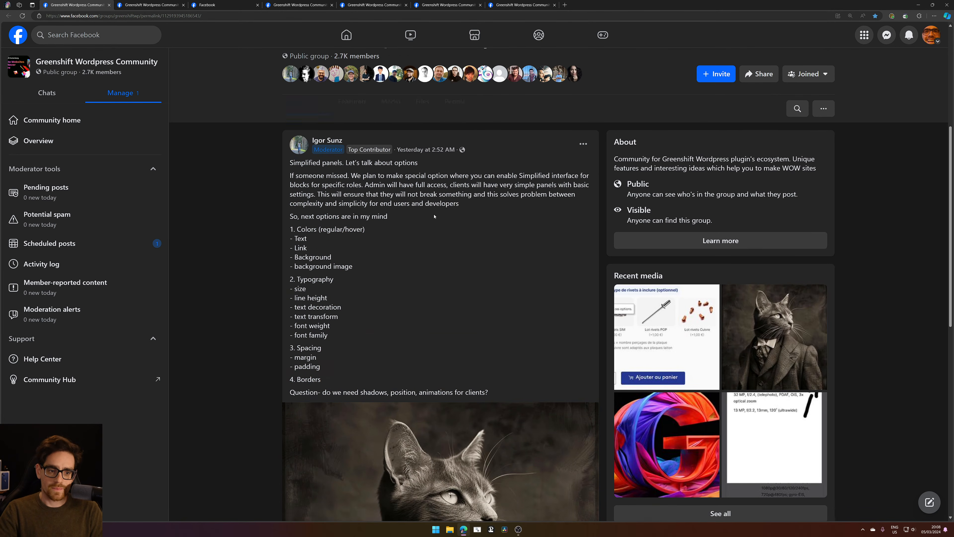
scroll(316, 197, "down", 6)
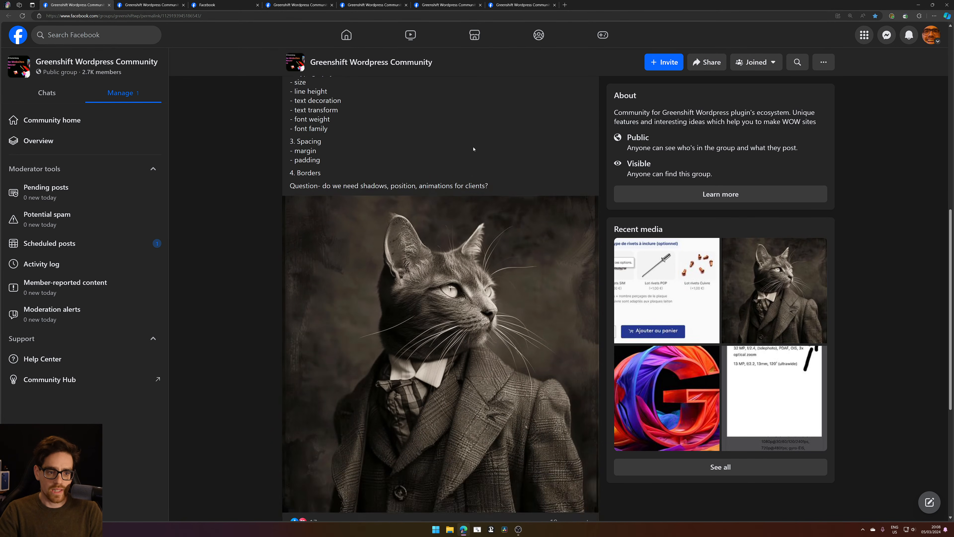
Read the comments and replies under the simplified panels post on which options clients should have
scroll(308, 117, "up", 4)
scroll(398, 138, "down", 10)
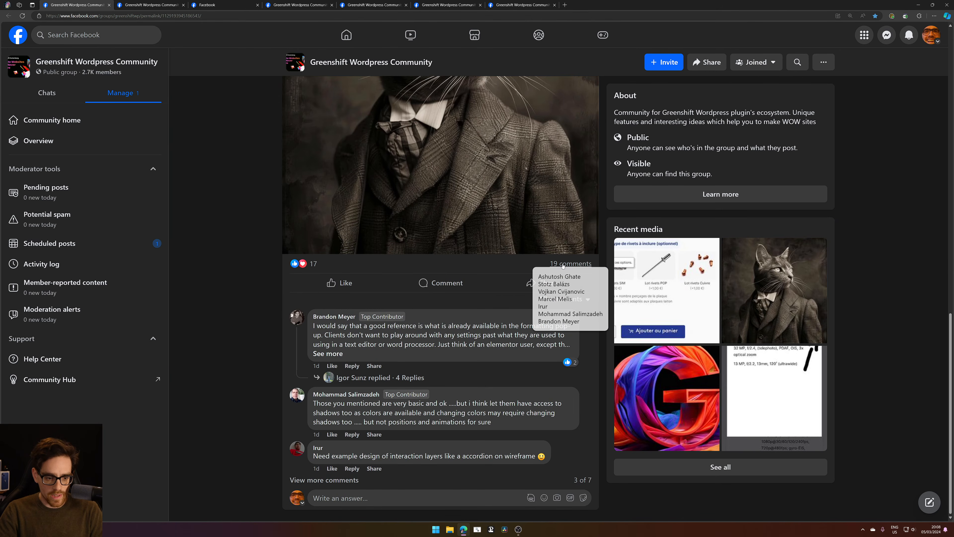
scroll(526, 477, "up", 5)
scroll(527, 481, "down", 5)
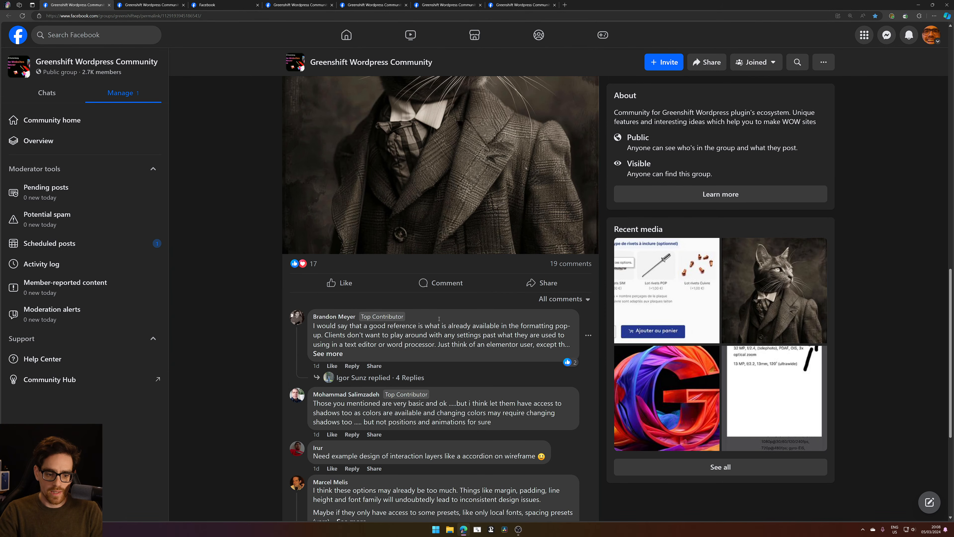
scroll(342, 482, "down", 5)
scroll(442, 392, "up", 5)
scroll(443, 392, "down", 5)
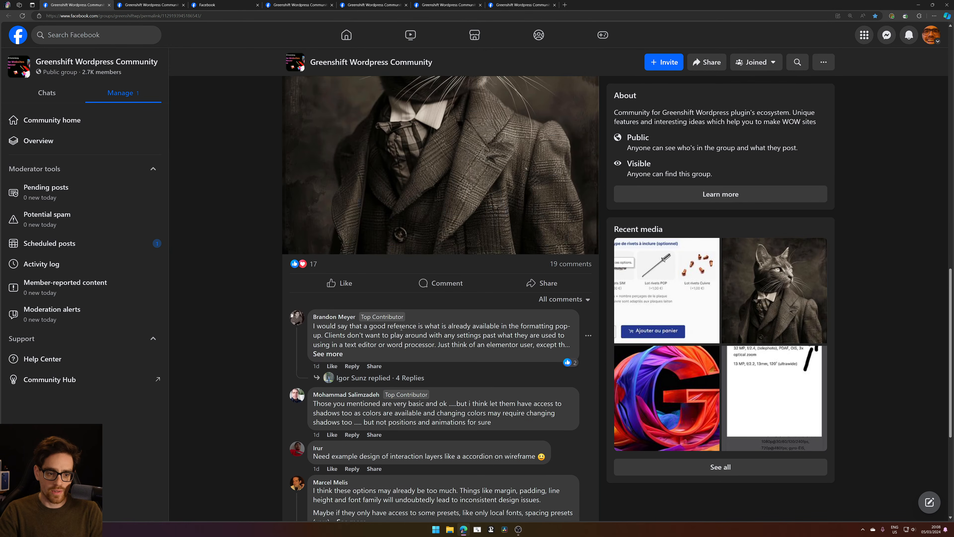
left_click(402, 321)
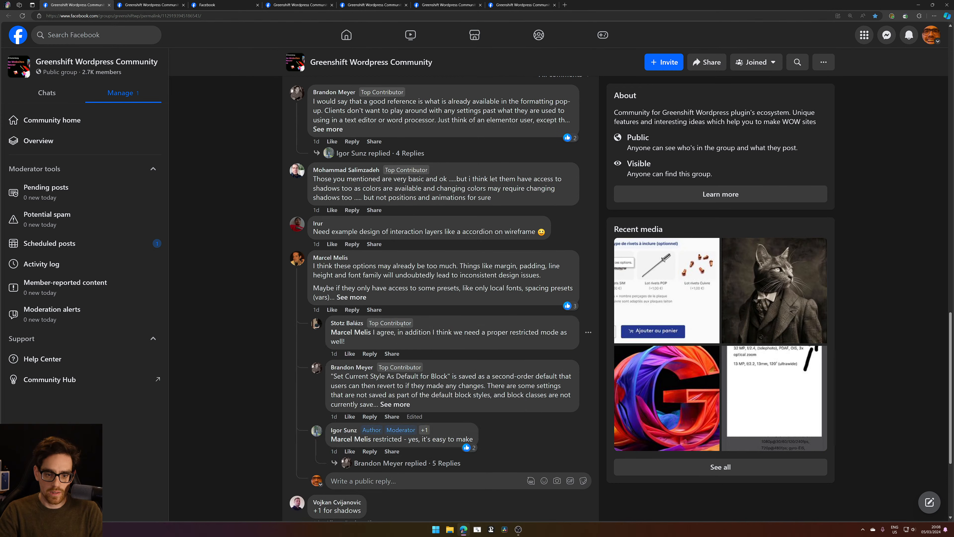
scroll(410, 250, "up", 8)
scroll(410, 250, "down", 10)
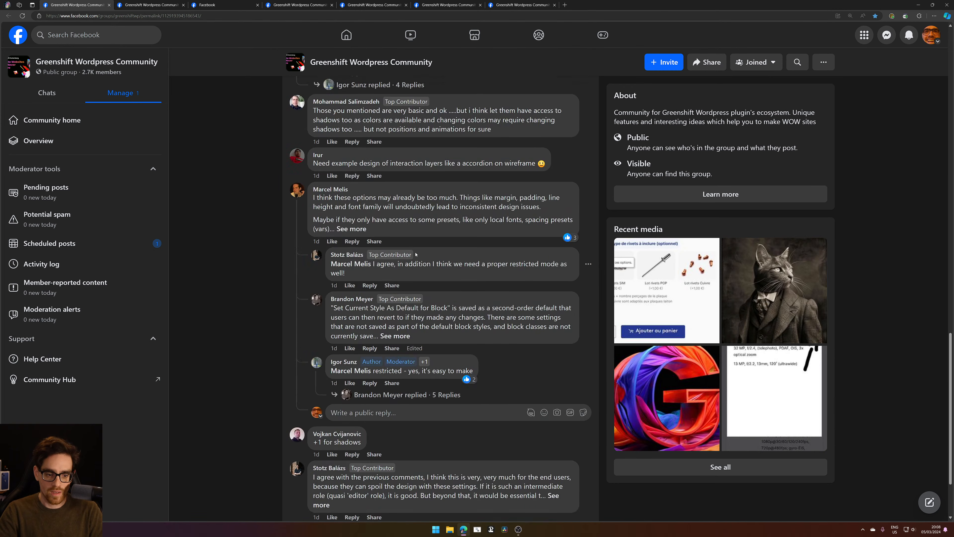
Return to the post's introduction and highlight the passage on clients having very simple panels with basic settings, then clear the selection
scroll(443, 342, "up", 14)
scroll(443, 341, "up", 6)
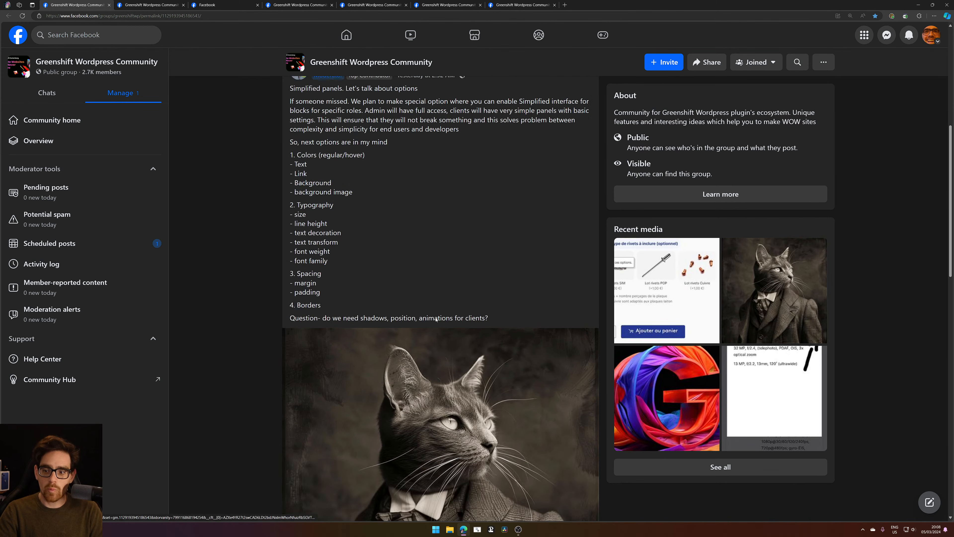
left_click_drag(370, 170, 576, 180)
left_click(484, 223)
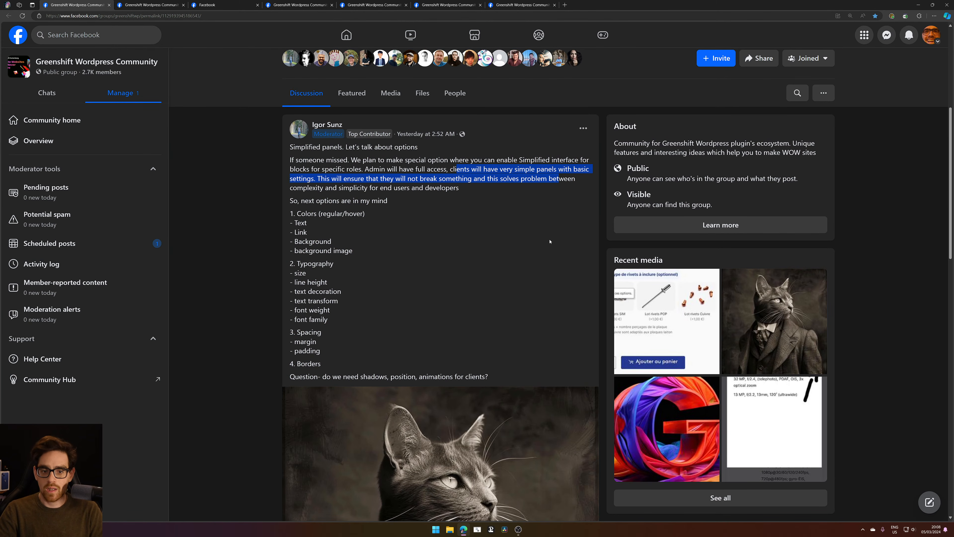
left_click(528, 281)
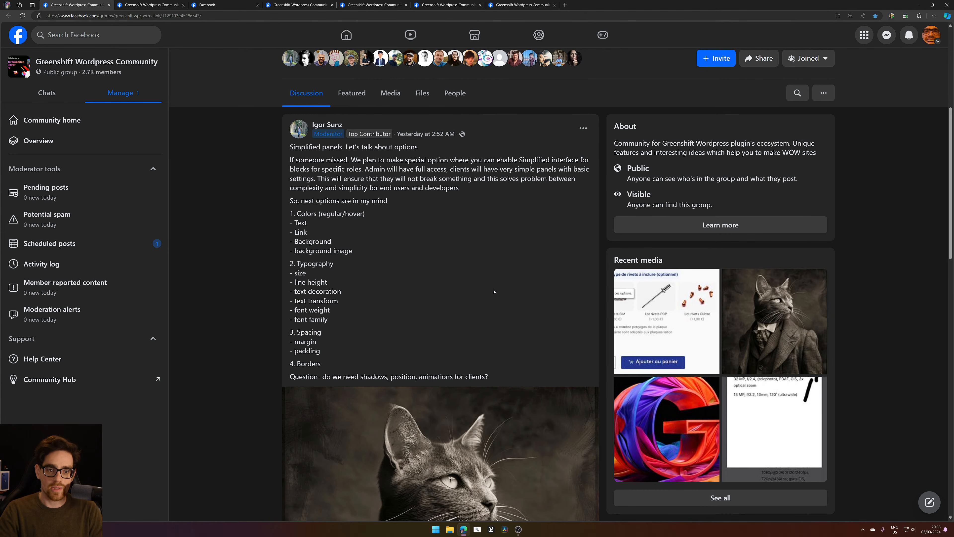
left_click(930, 529)
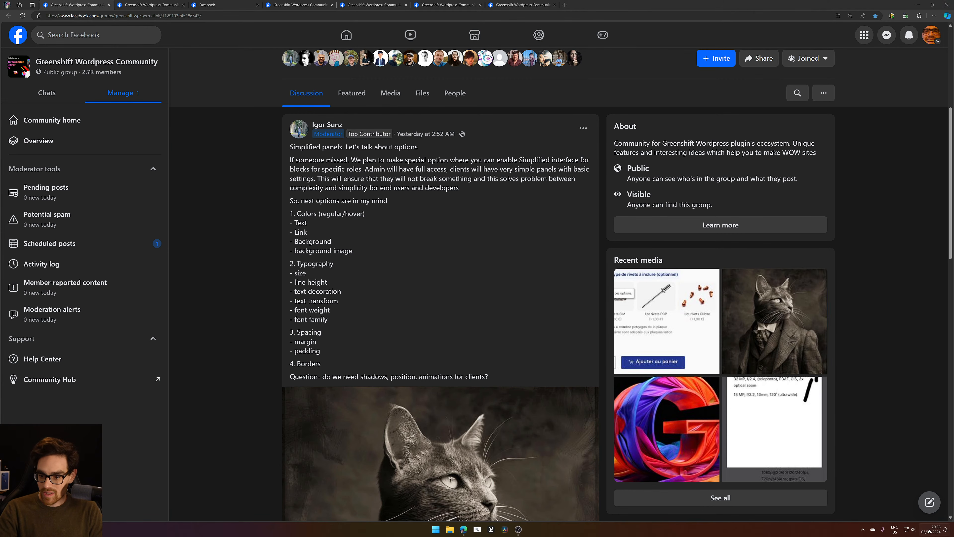
left_click(930, 531)
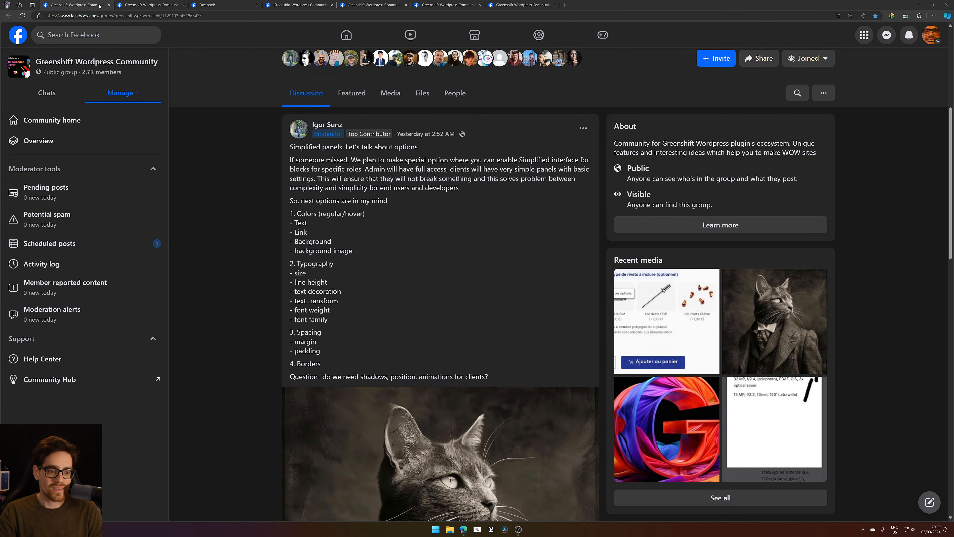
Close the simplified panels post's tab and read the March 2 post requesting proper wireframes, including its comments
left_click(109, 5)
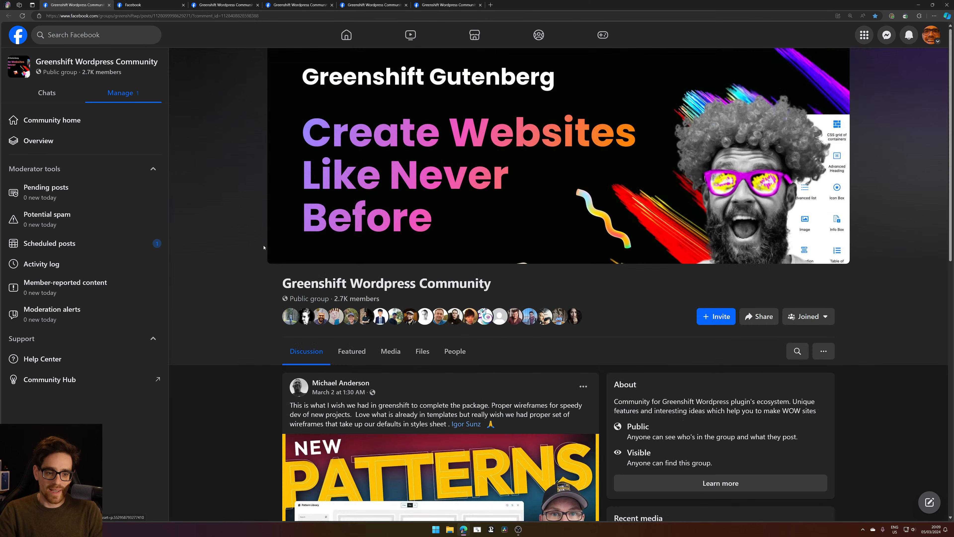
scroll(262, 261, "down", 3)
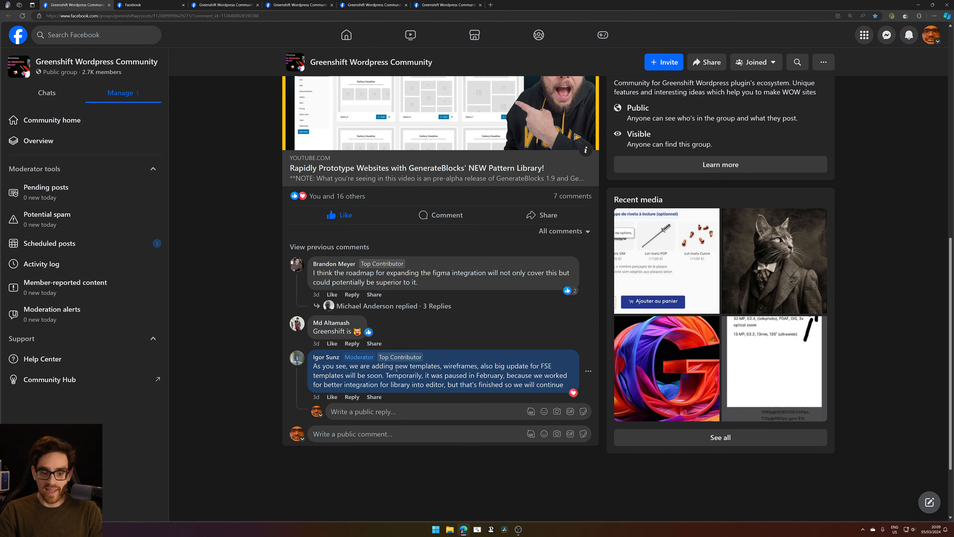
scroll(397, 369, "up", 9)
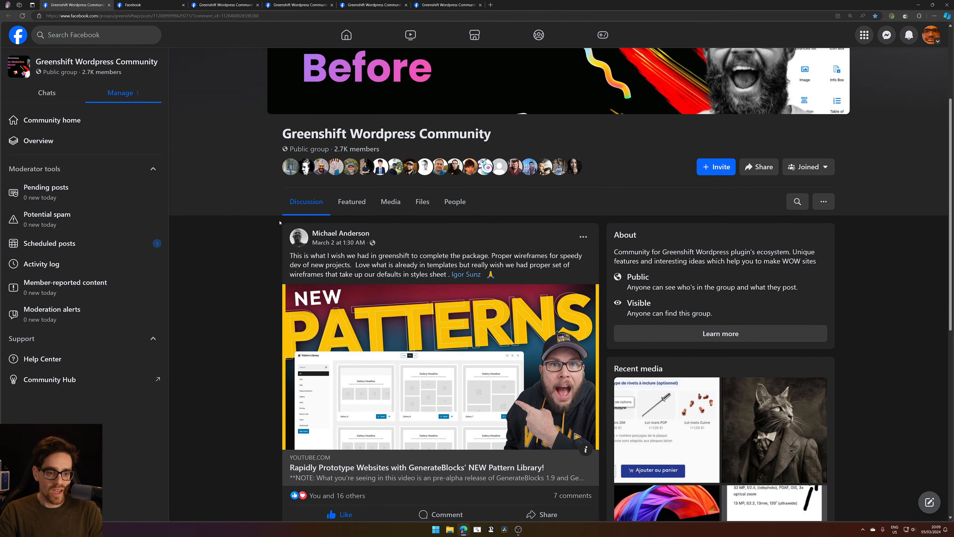
scroll(281, 252, "down", 9)
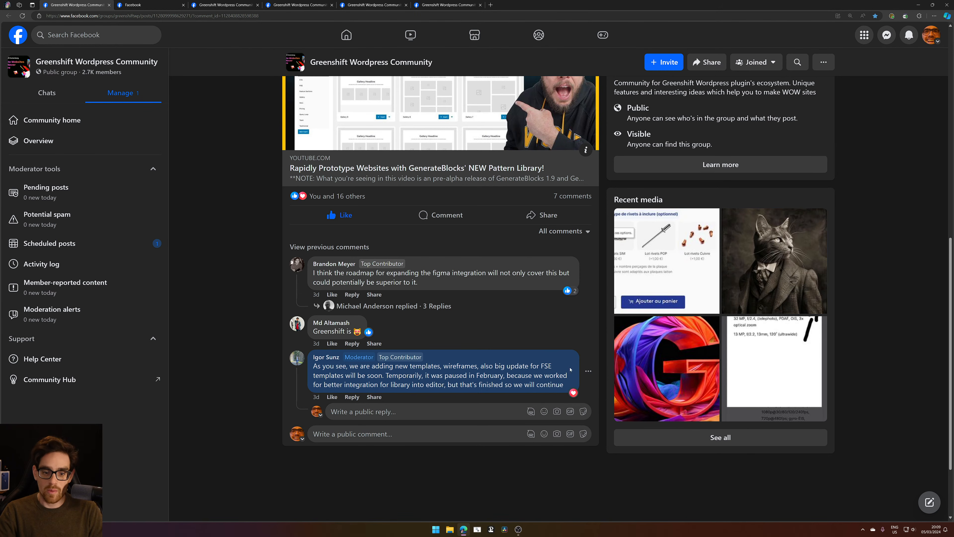
Highlight "new templates, wireframes" in the moderator's comment under the wireframes post, then clear the selection
left_click(406, 375)
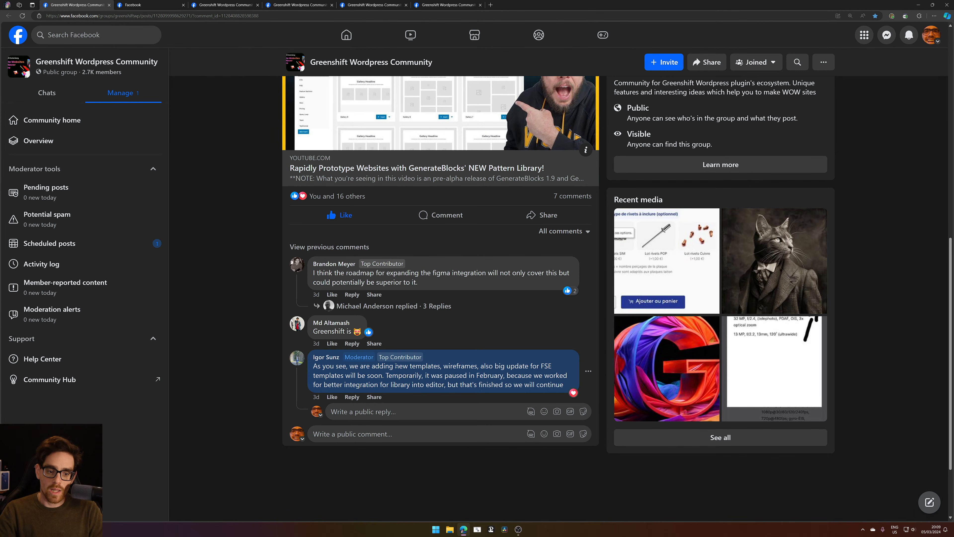
left_click_drag(395, 366, 385, 378)
left_click(456, 378)
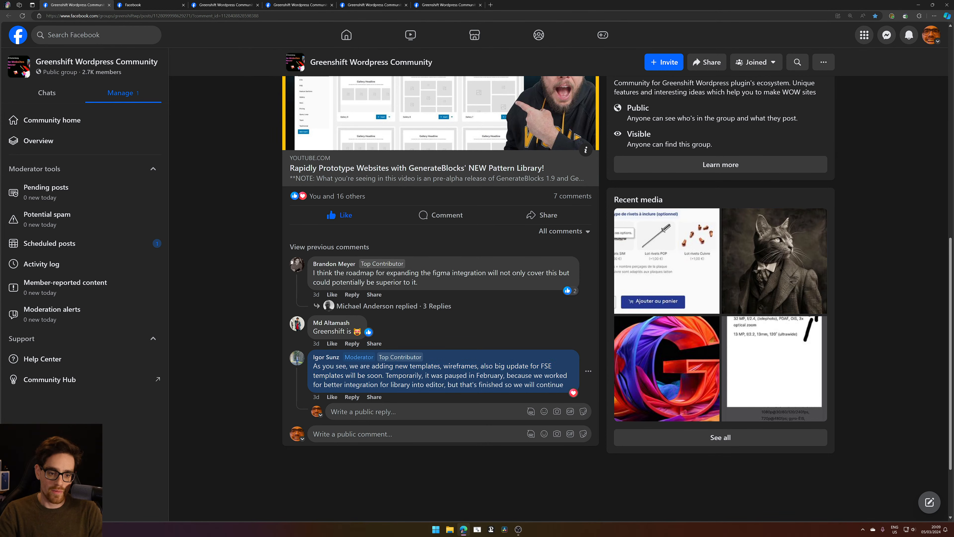
left_click_drag(395, 366, 465, 366)
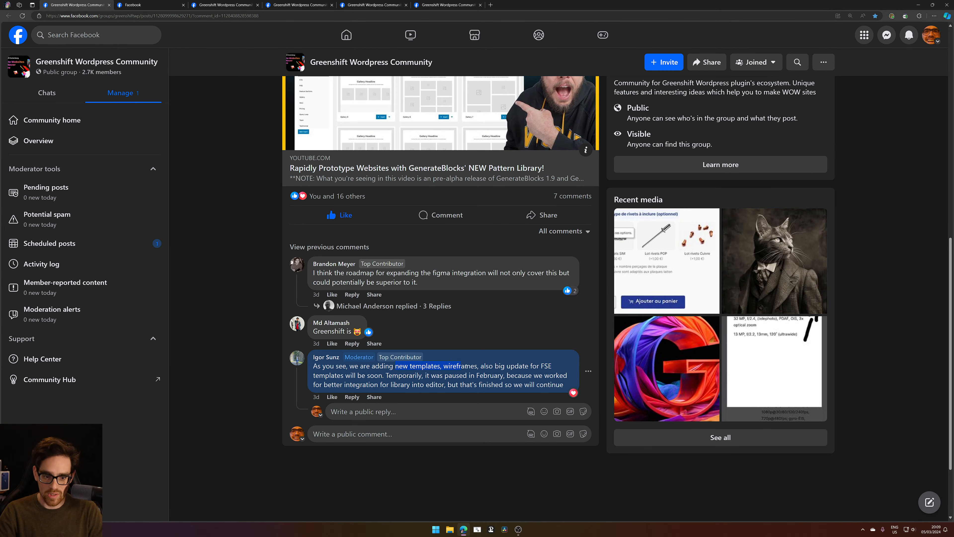
left_click(520, 372)
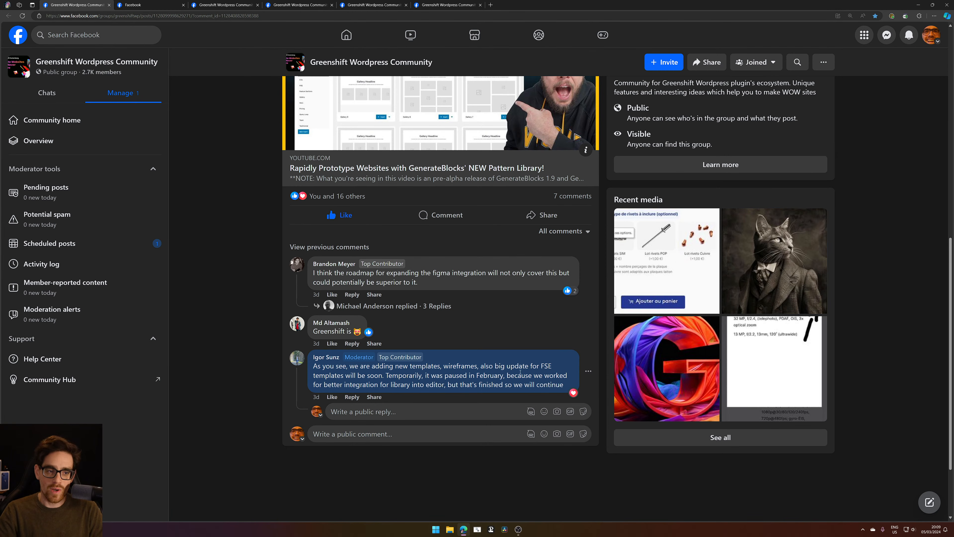
Switch to the November 30, 2023 templates video post, expand its full description and play the Figma design video
left_click(146, 4)
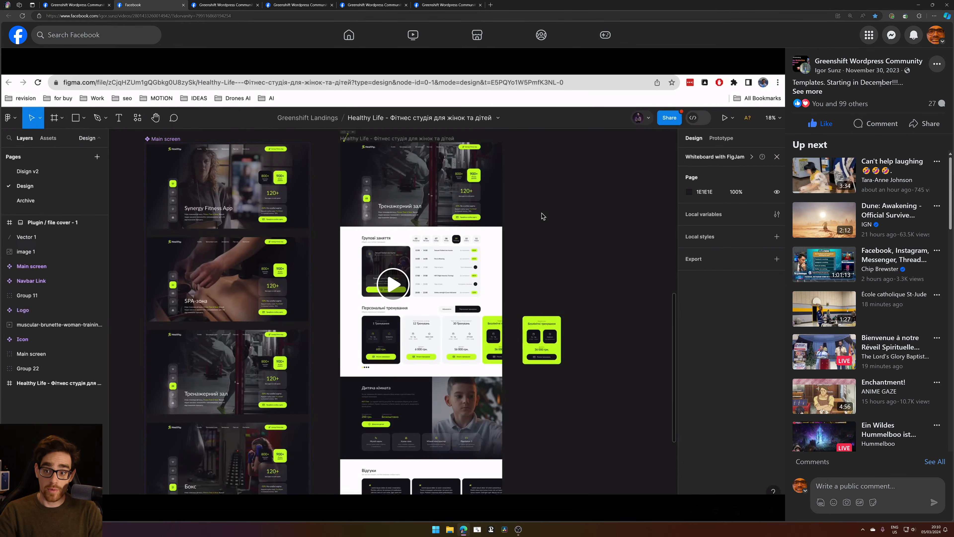
left_click(808, 92)
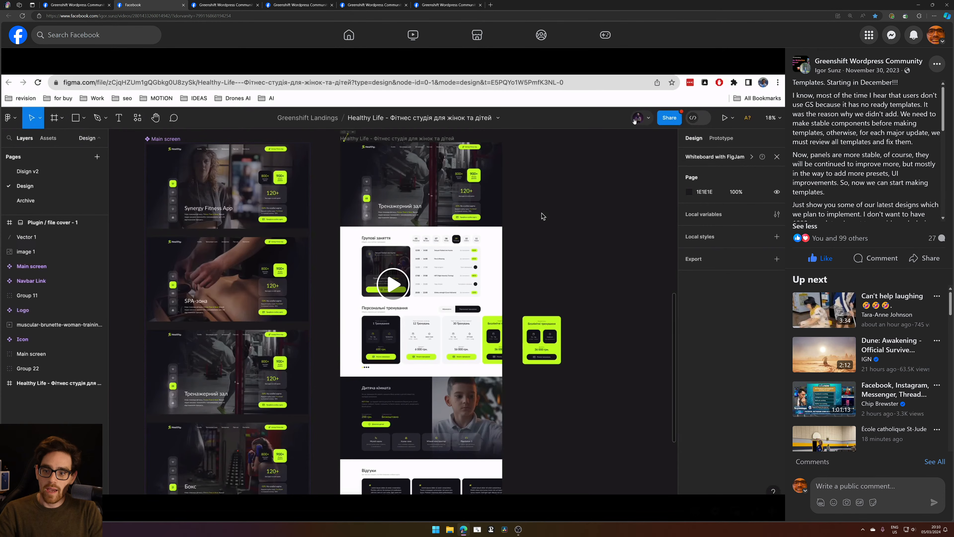
left_click(545, 201)
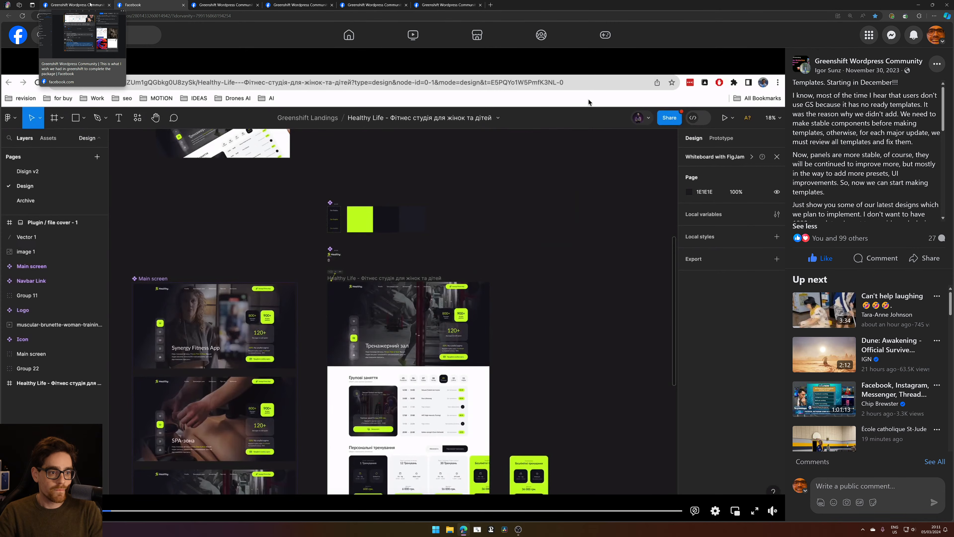
Go back to the wireframes post and highlight the moderator's words on wireframes, new templates and the big update for FSE templates
left_click(90, 4)
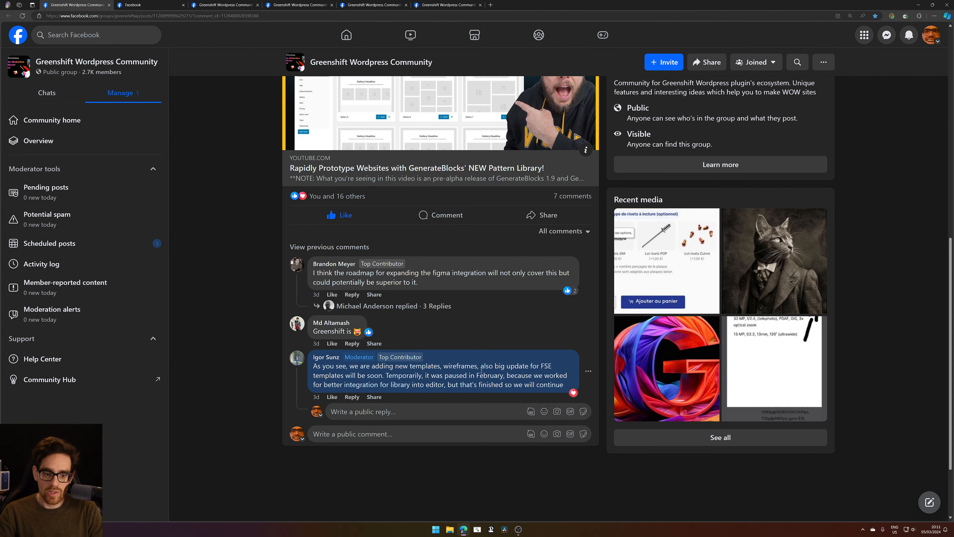
double_click(453, 366)
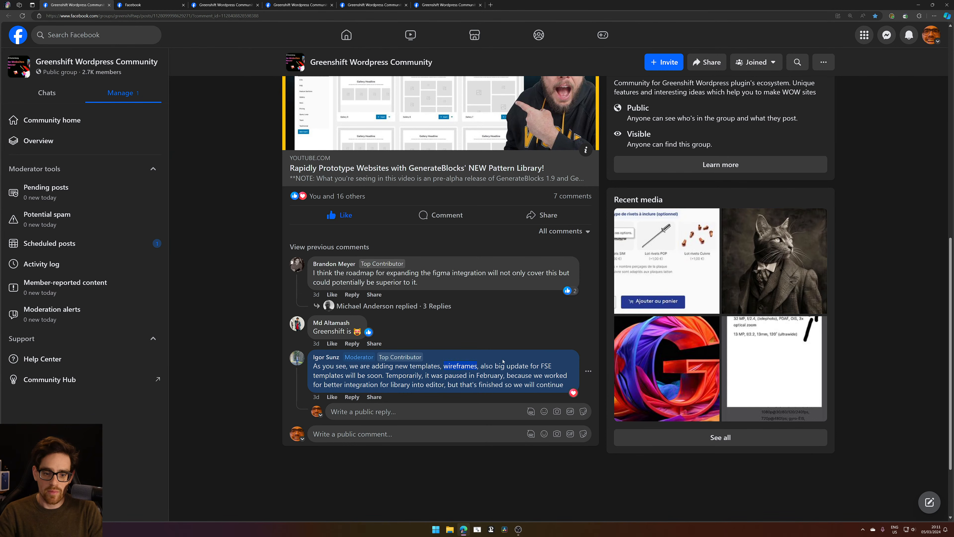
left_click_drag(481, 366, 550, 368)
left_click(547, 371)
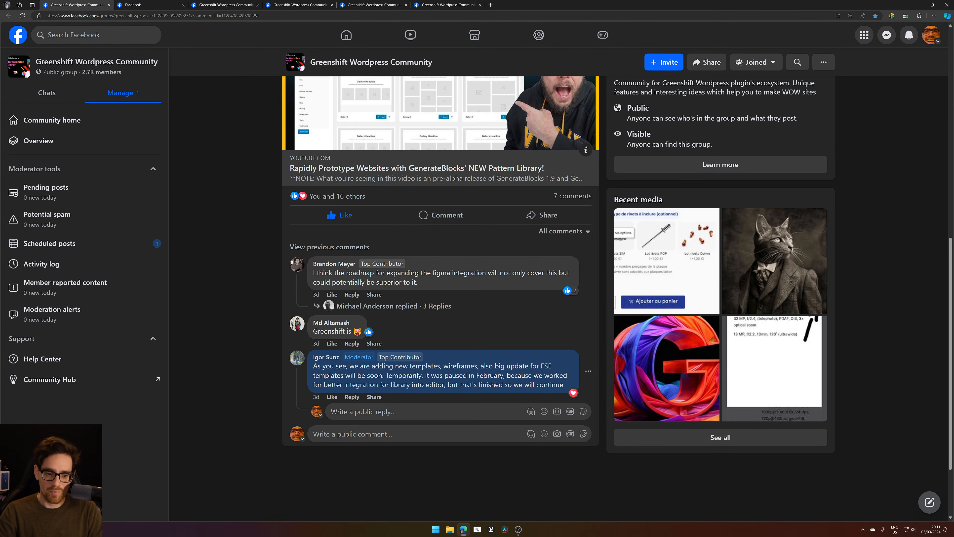
double_click(460, 365)
left_click_drag(395, 365, 373, 379)
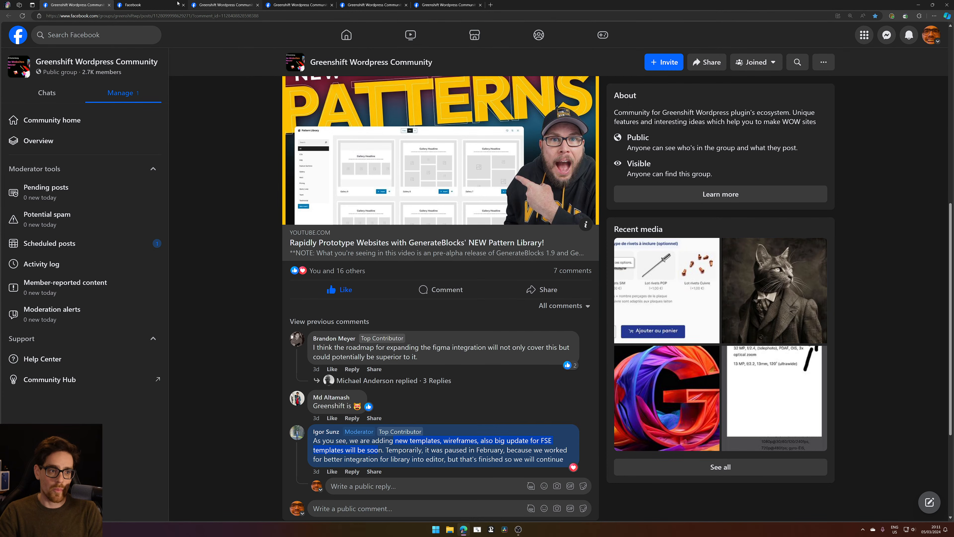
Revisit the templates video, and close the tabs holding the wireframes post and the video
left_click(170, 6)
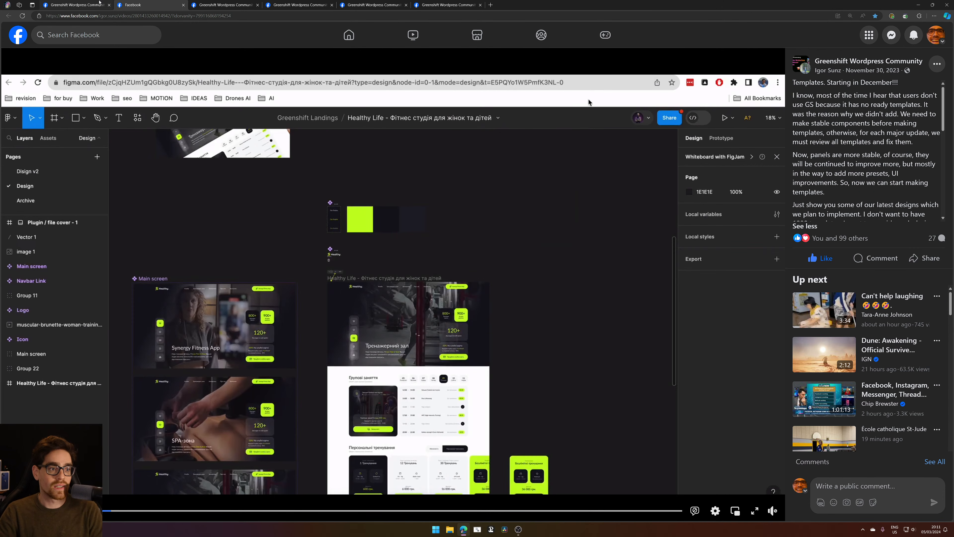
left_click(99, 3)
left_click(109, 5)
left_click(109, 5)
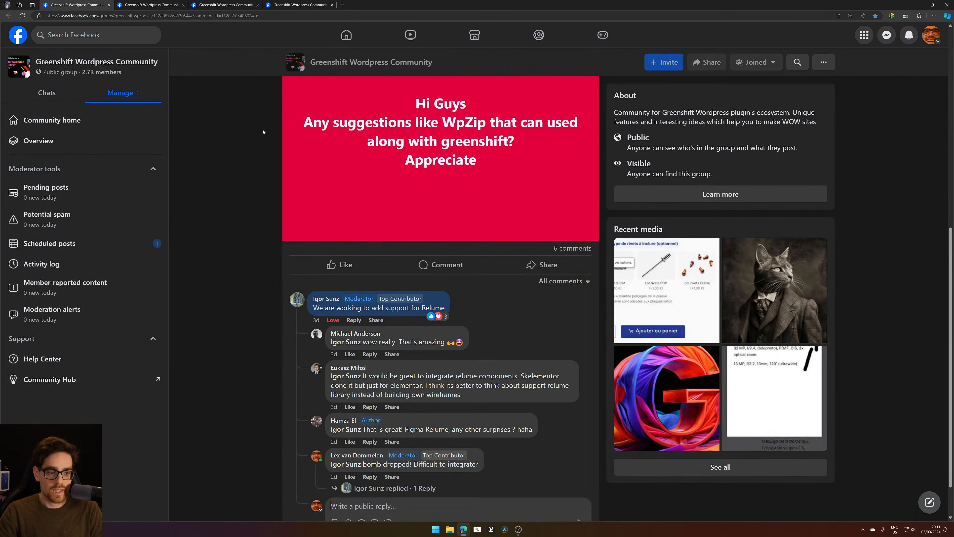
Read the post asking for WpZip-like suggestions, highlighting "suggestions like WpZip" and the moderator's reply about adding support for Relume
scroll(248, 255, "up", 8)
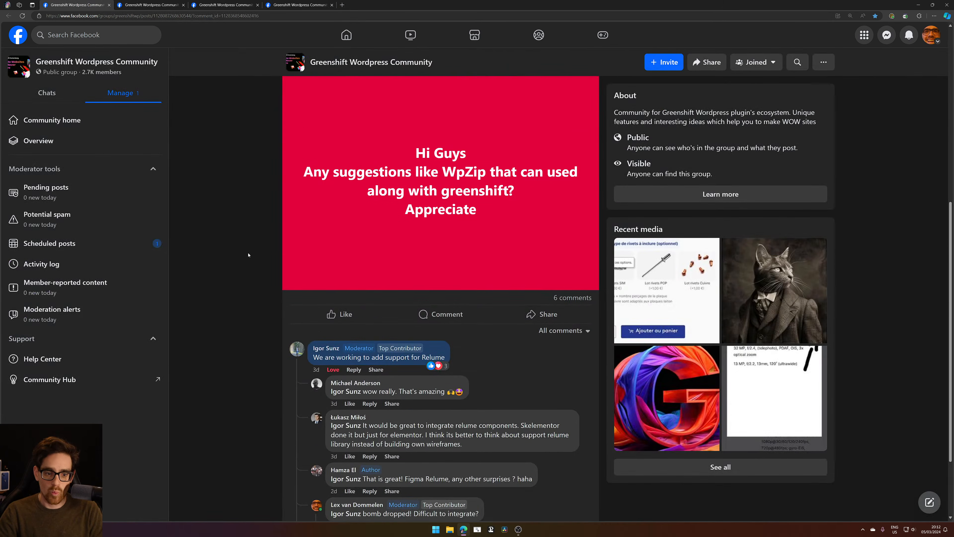
scroll(248, 255, "down", 4)
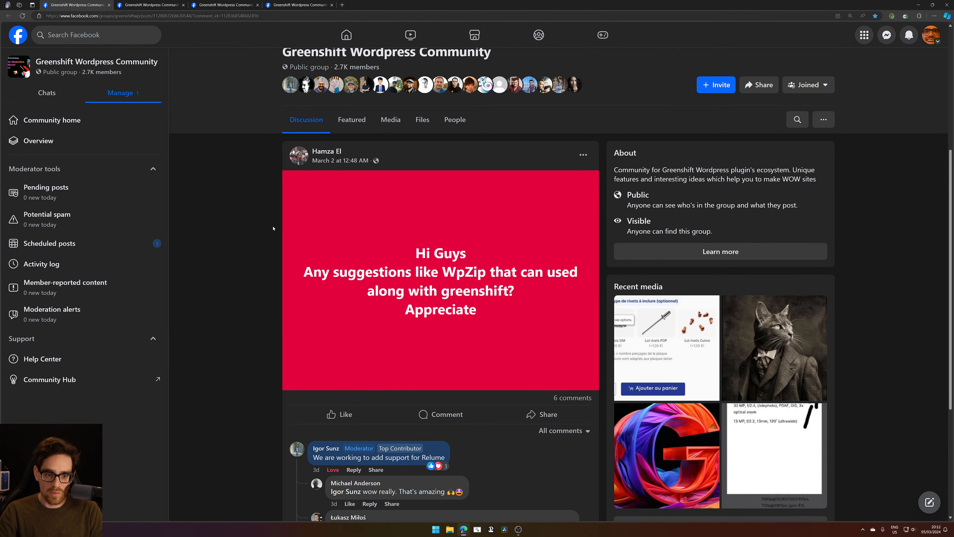
scroll(273, 229, "down", 2)
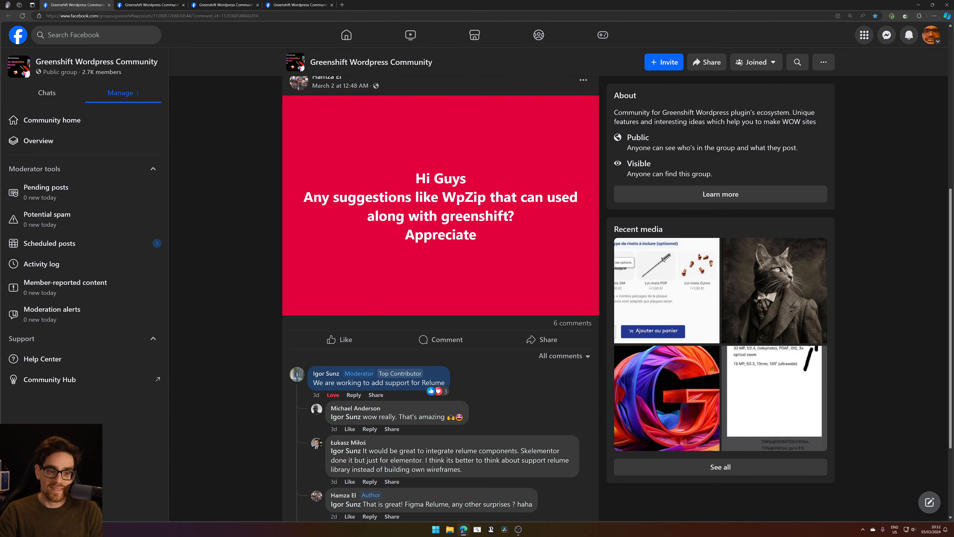
left_click_drag(322, 197, 552, 186)
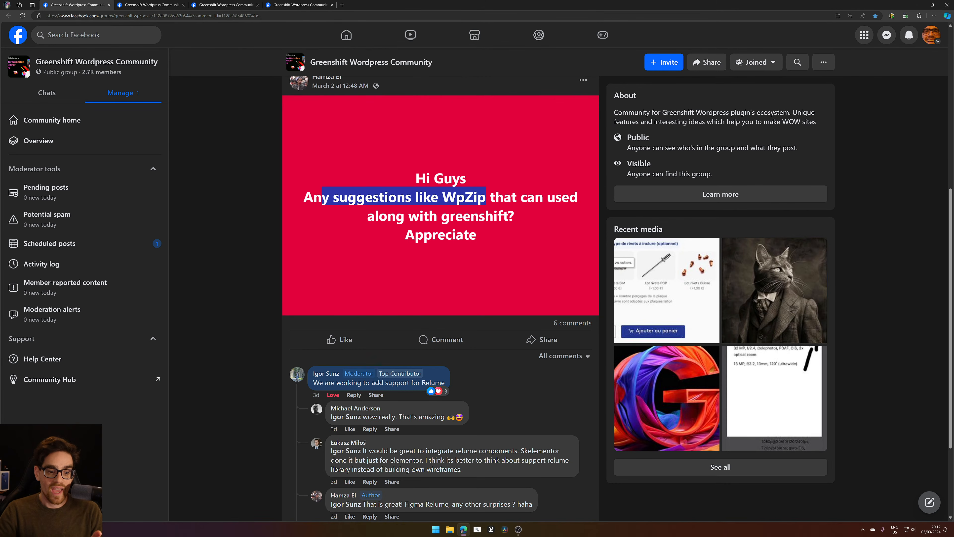
scroll(412, 209, "down", 3)
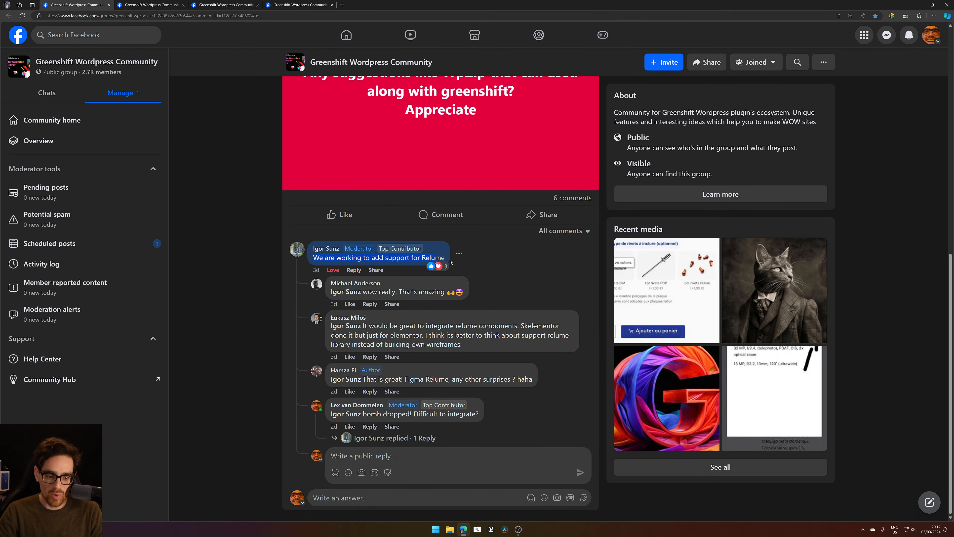
Open the Relume website in a new tab and view its AI sitemap and UX wireframe section
left_click(342, 4)
type("relume")
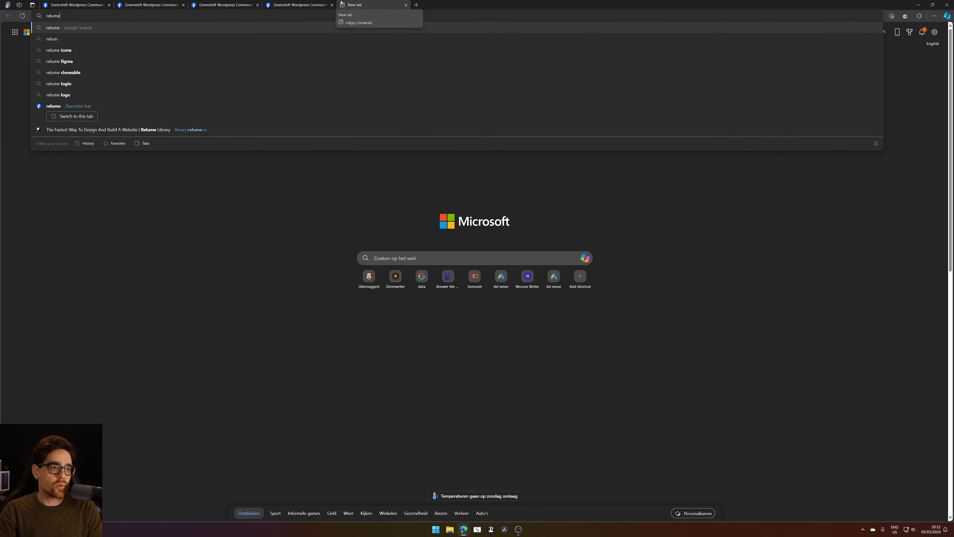
key("Return")
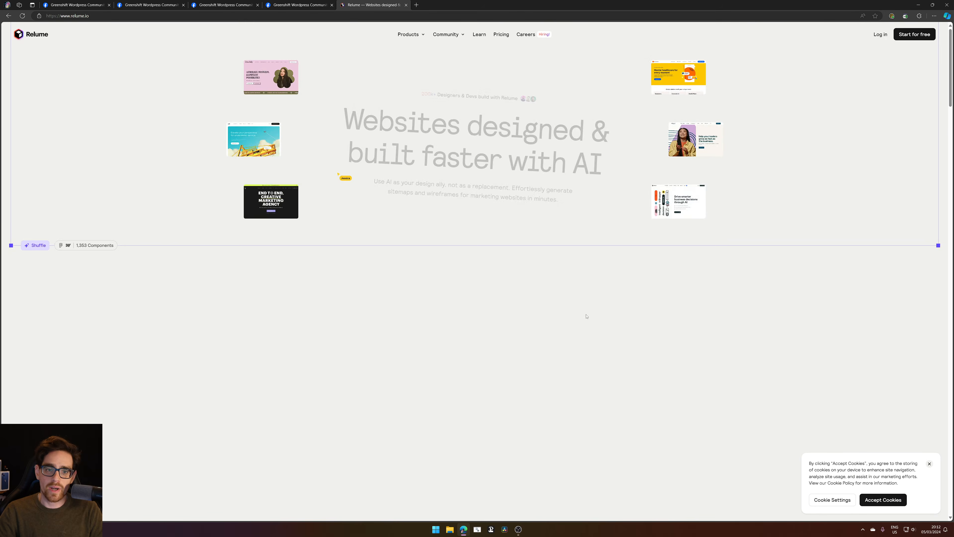
scroll(244, 340, "down", 4)
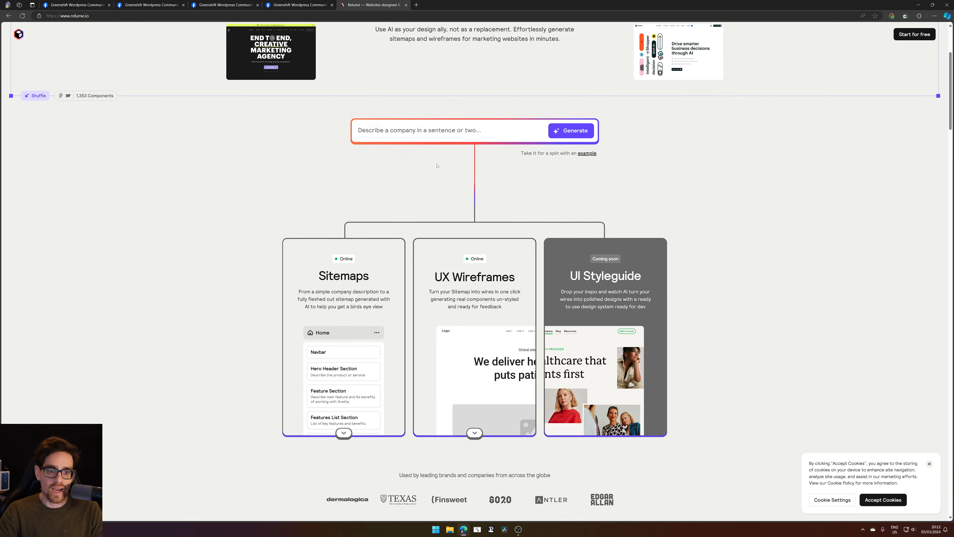
Recheck the post's Relume reply, then examine the Relume homepage's sitemap, wireframe, Figma and Webflow export, and premium sections
left_click(60, 3)
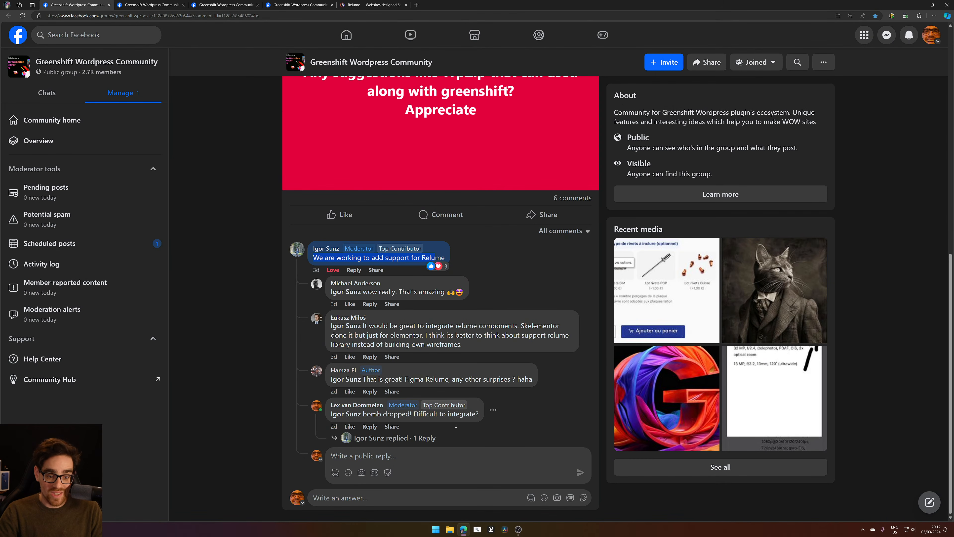
left_click(372, 5)
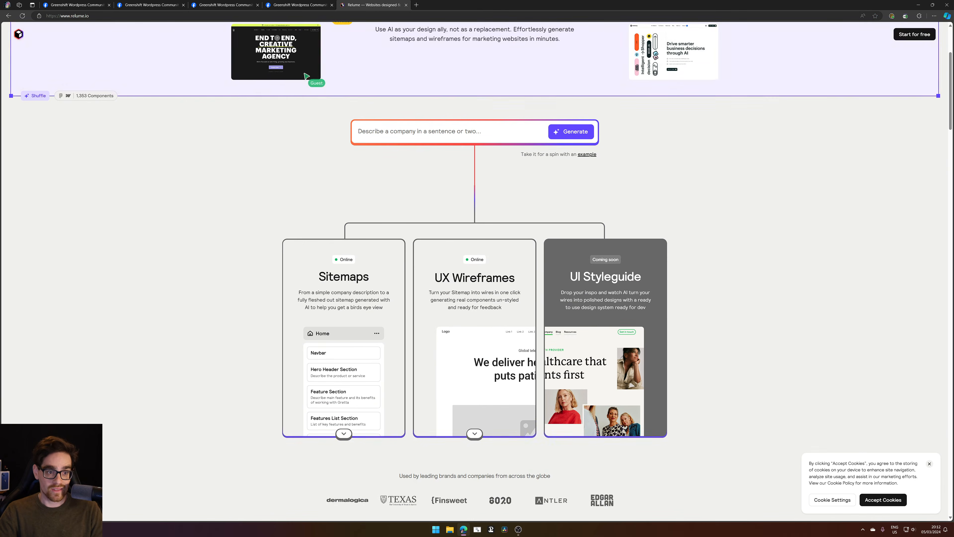
scroll(475, 270, "up", 4)
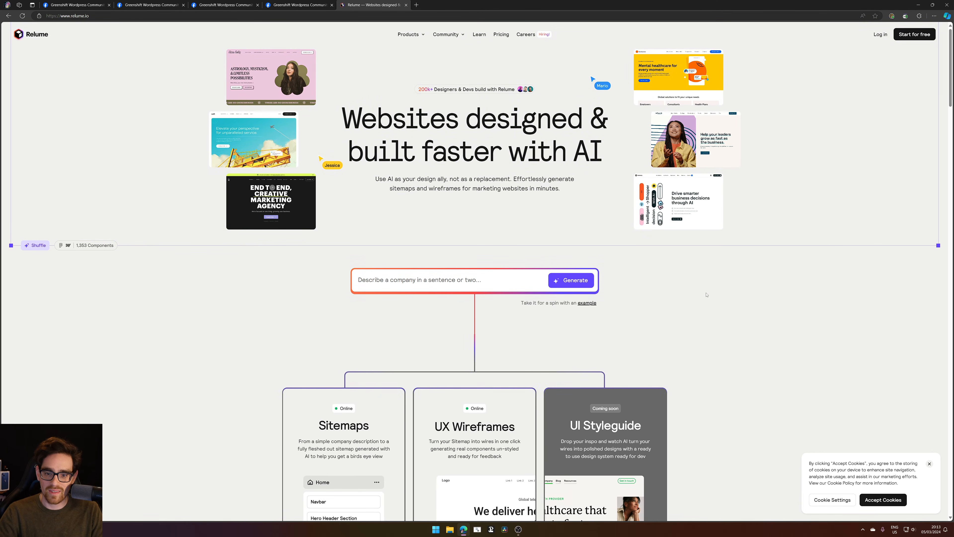
scroll(706, 295, "down", 15)
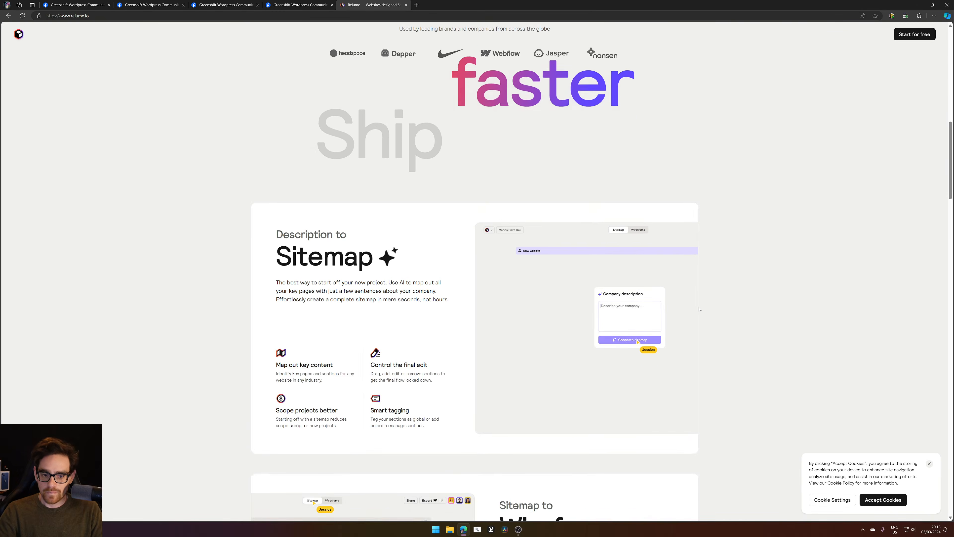
scroll(200, 302, "down", 5)
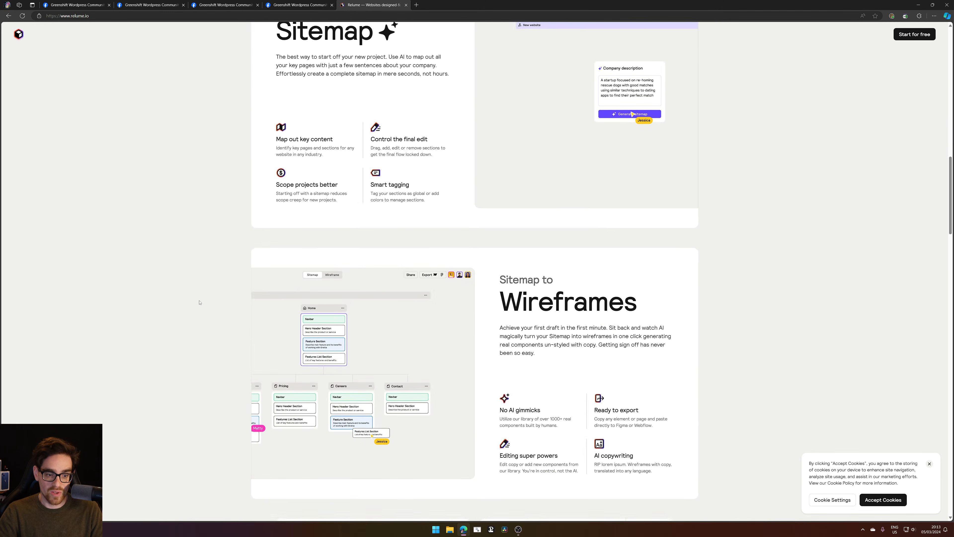
scroll(199, 302, "down", 4)
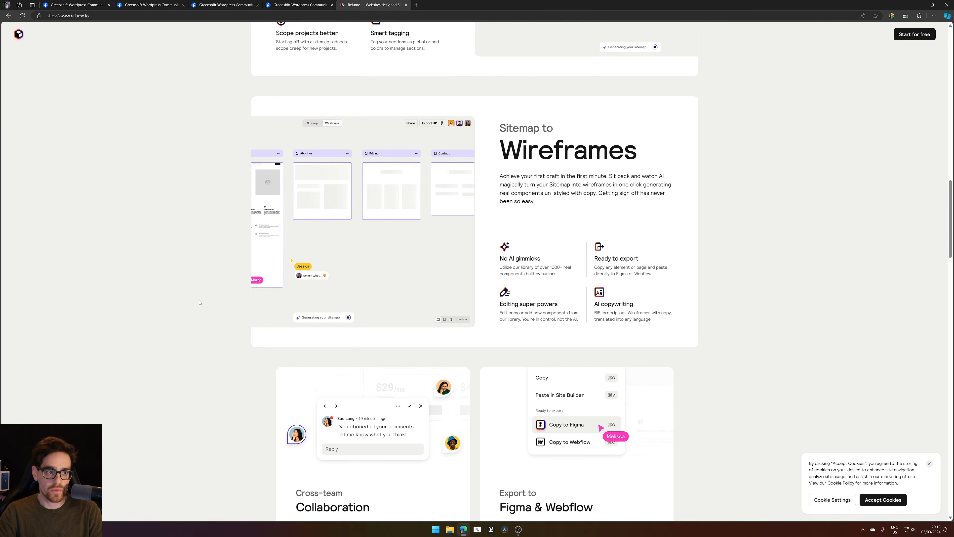
scroll(199, 303, "down", 8)
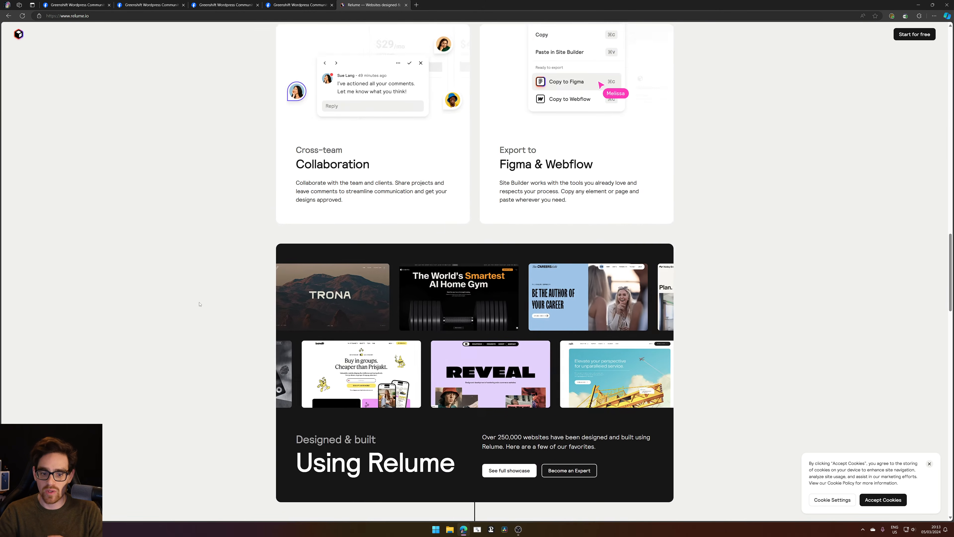
scroll(199, 304, "down", 1)
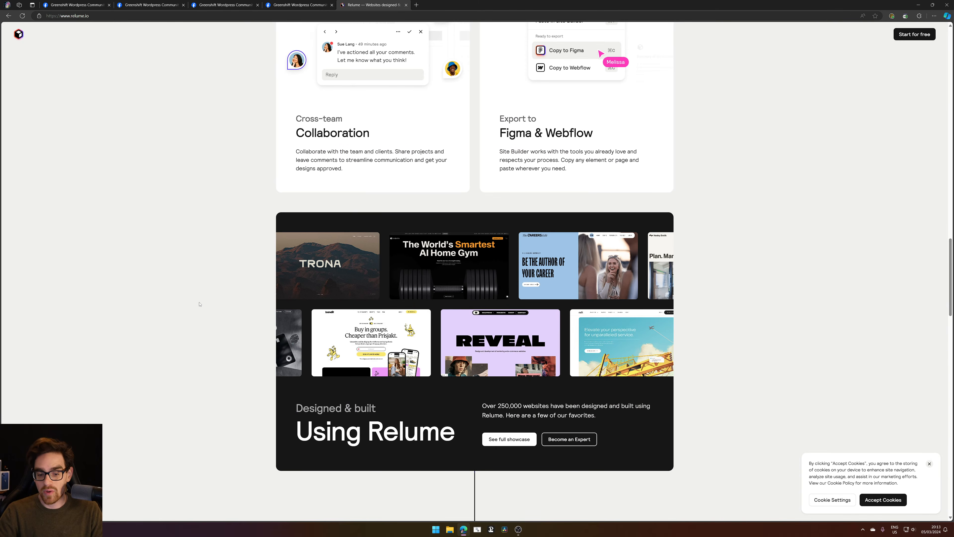
scroll(200, 304, "down", 15)
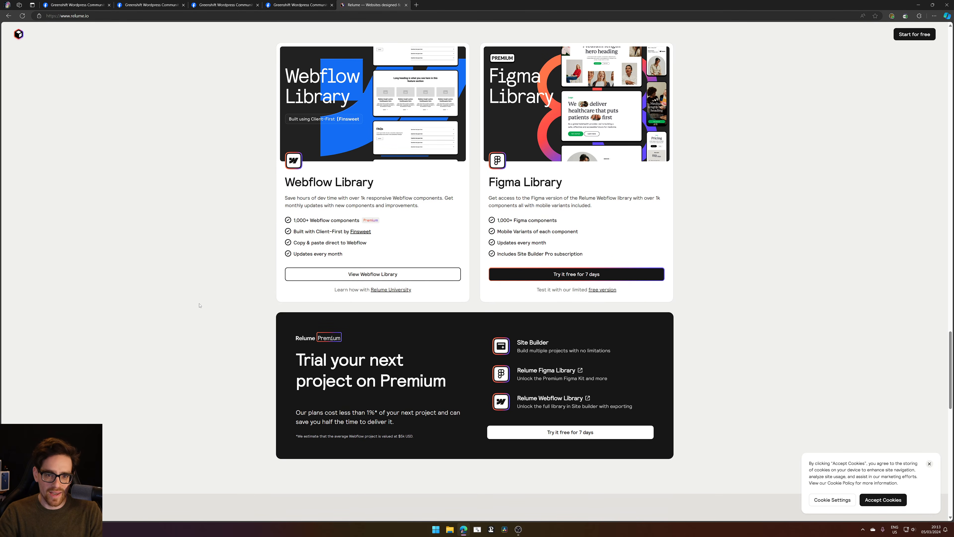
scroll(260, 298, "down", 11)
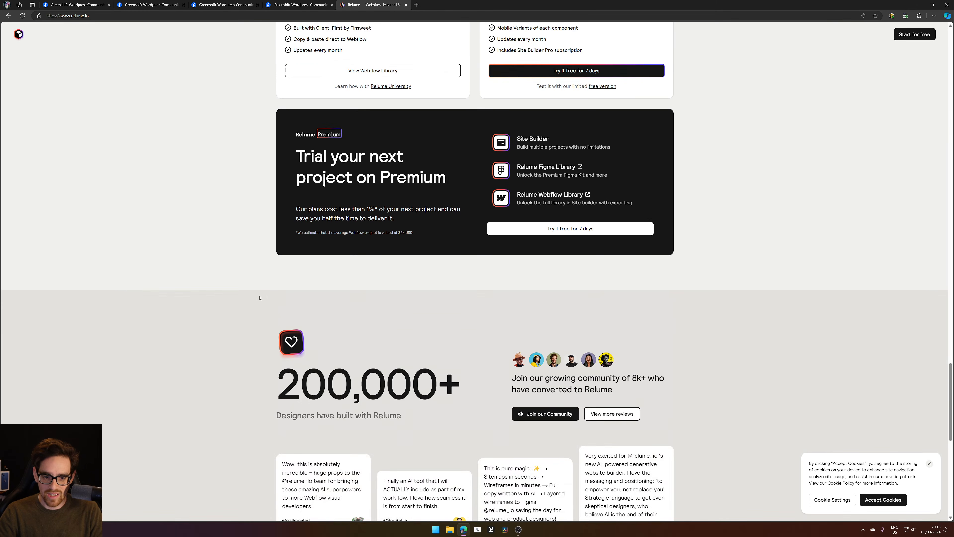
Return to the Relume Library section and highlight the Webflow Library heading and part of the Figma Library description
scroll(255, 303, "up", 7)
scroll(256, 303, "up", 6)
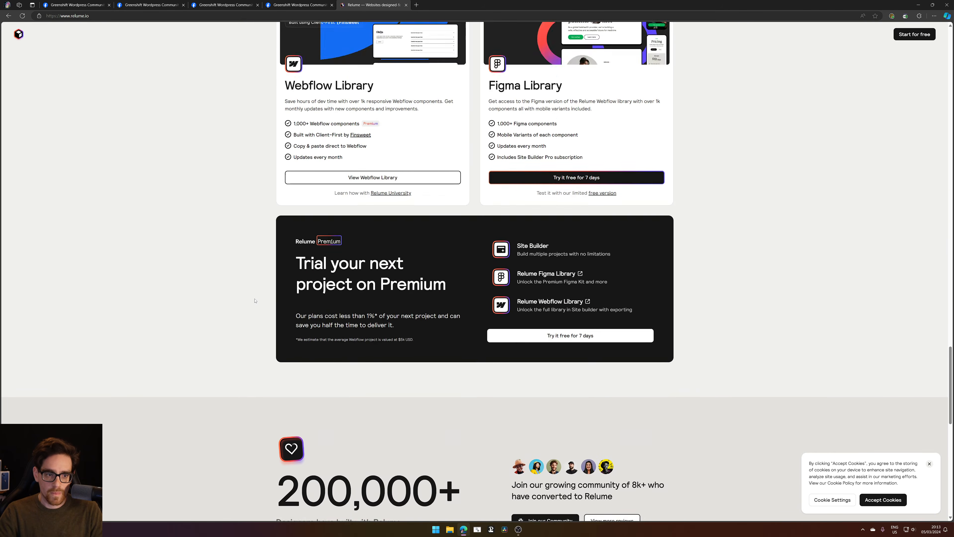
left_click_drag(348, 252, 352, 252)
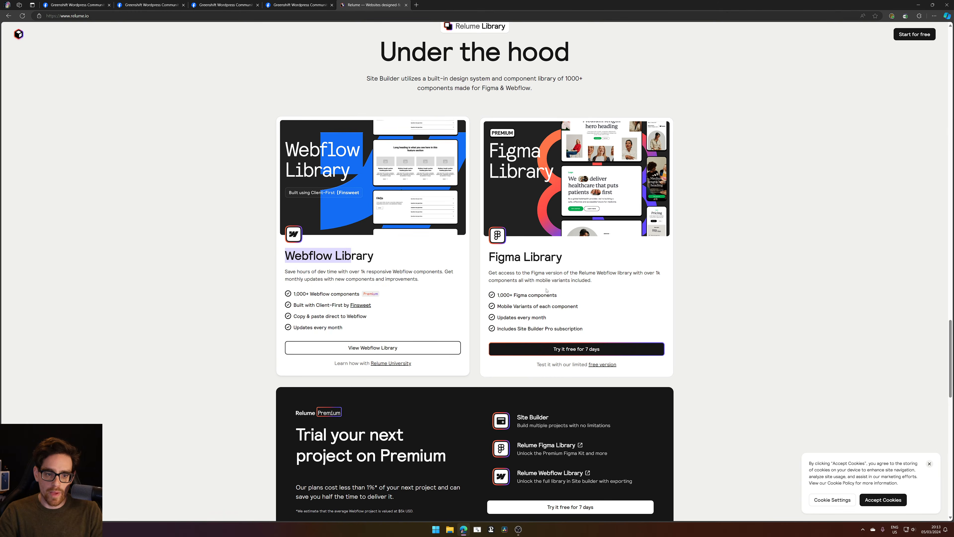
left_click_drag(502, 272, 542, 272)
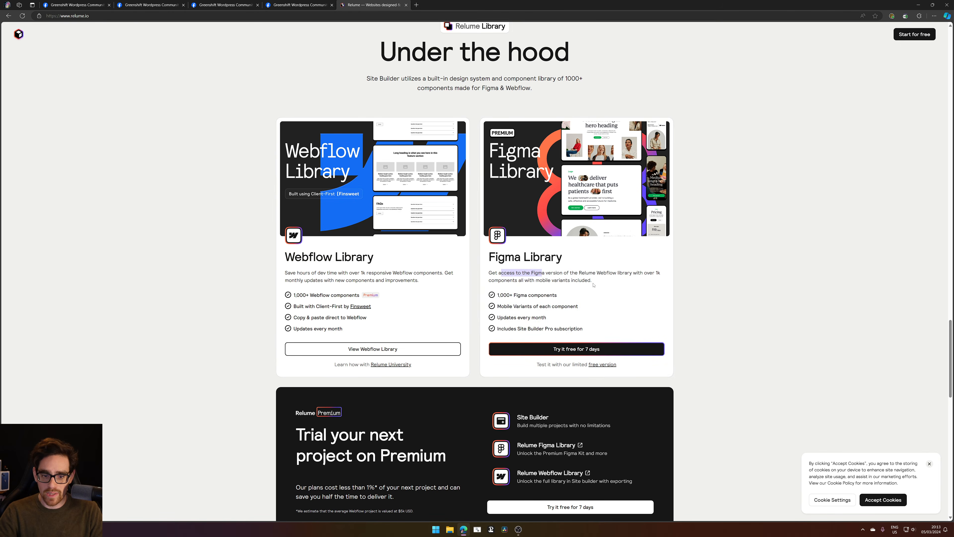
left_click(504, 267)
Open Relume's pricing page and highlight the Starter plan's yearly-billed price
scroll(636, 258, "up", 15)
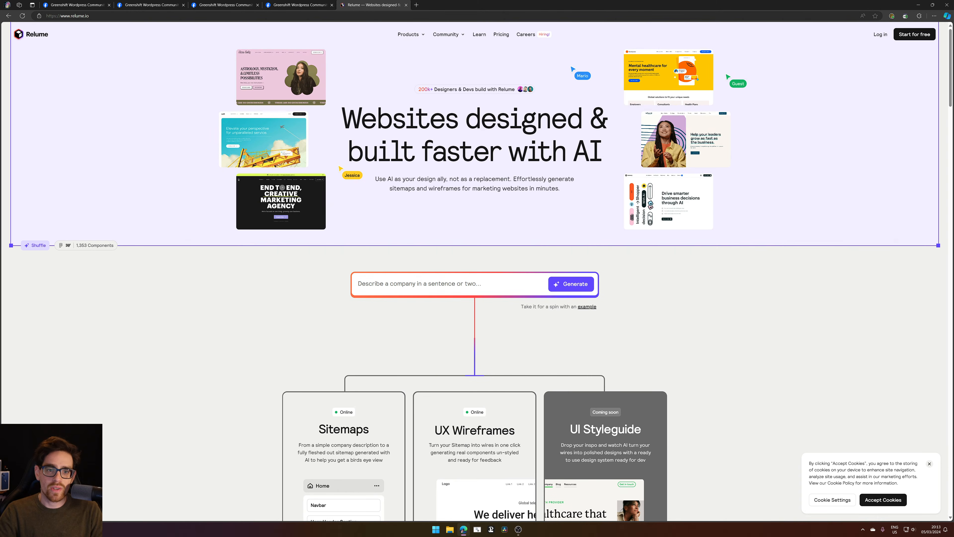
left_click(503, 36)
scroll(469, 103, "down", 2)
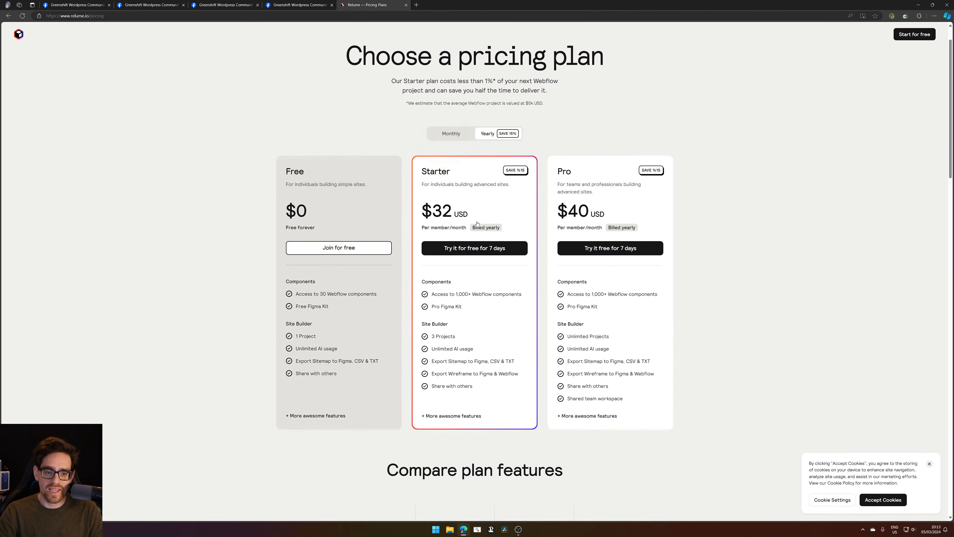
left_click_drag(436, 174, 474, 174)
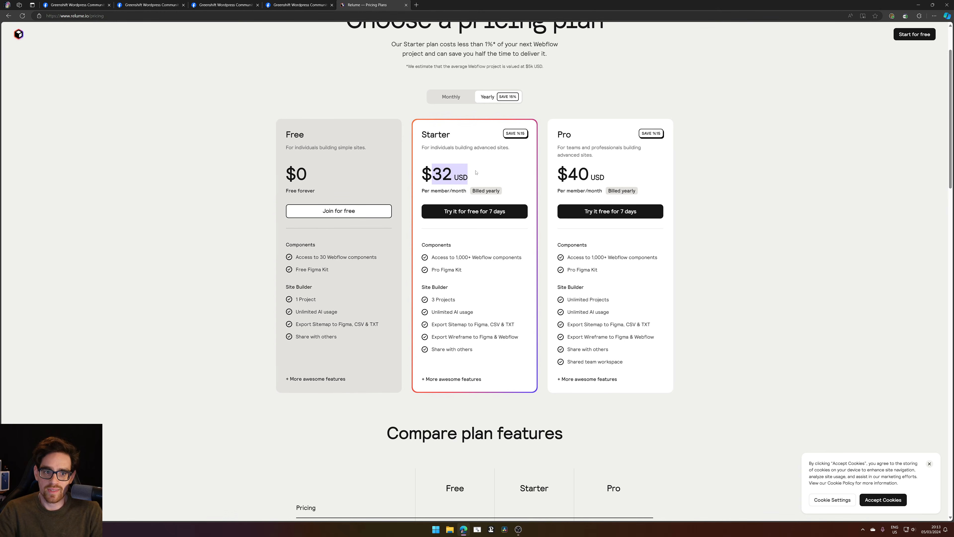
left_click_drag(475, 172, 435, 177)
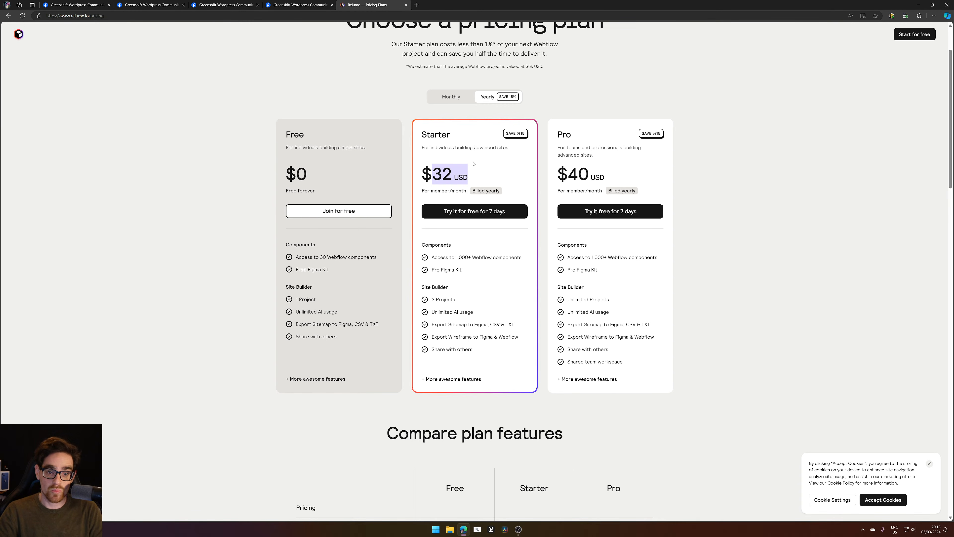
left_click(478, 168)
left_click_drag(489, 179, 514, 169)
left_click(494, 184)
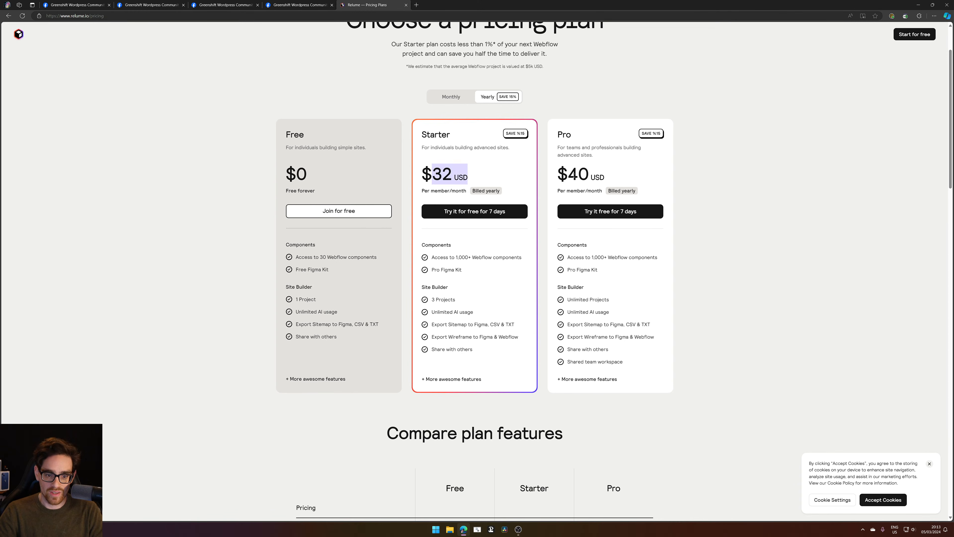
Review the plan comparison table and highlight the Site Builder features of the Starter and Pro plans
scroll(681, 308, "down", 10)
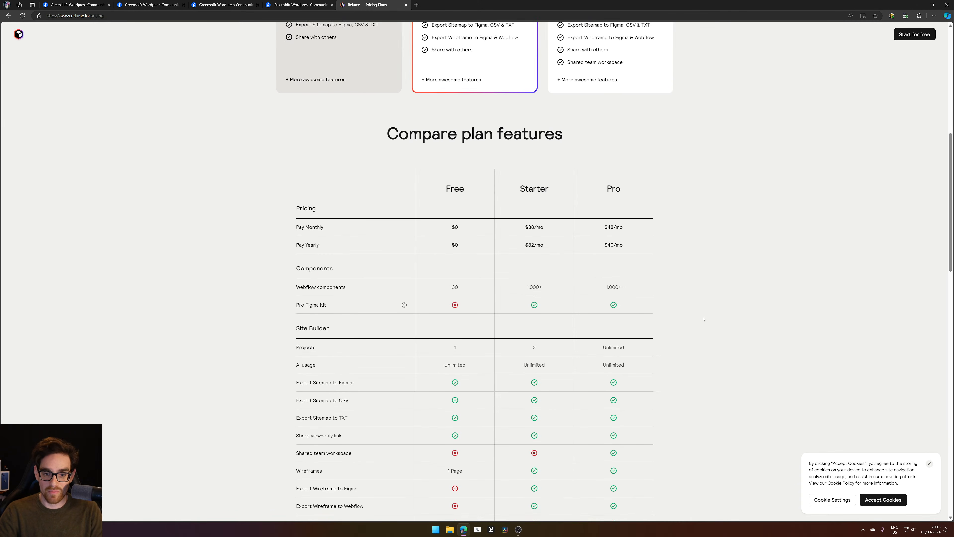
scroll(650, 240, "up", 10)
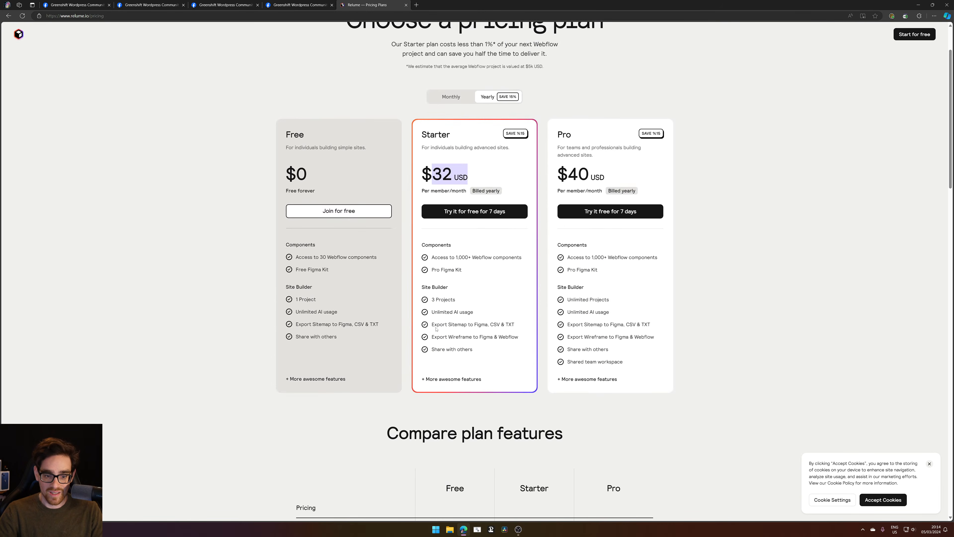
left_click_drag(447, 329, 483, 337)
left_click(423, 344)
left_click(496, 358)
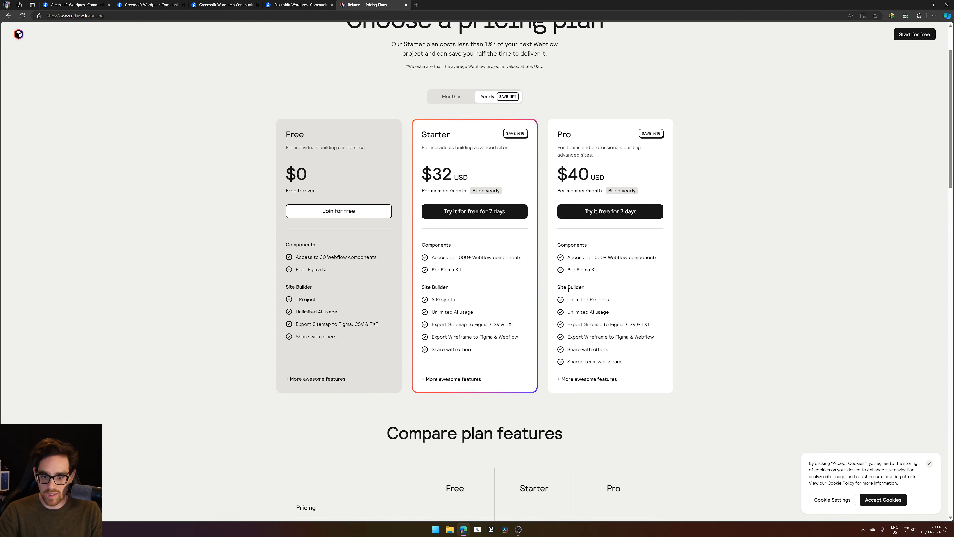
left_click_drag(633, 363, 563, 257)
left_click(719, 308)
scroll(656, 336, "up", 2)
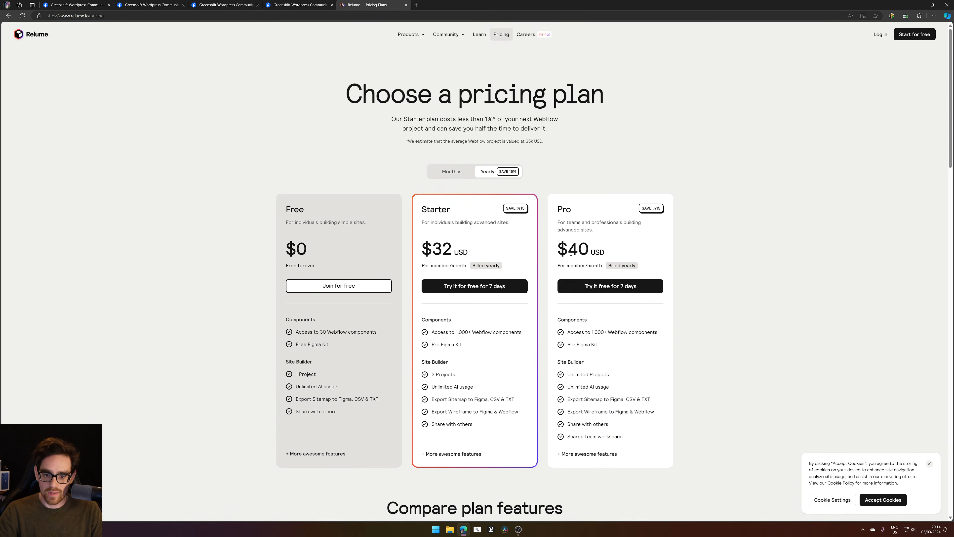
Close the Relume pricing tab and the tab holding the post about WpZip-like suggestions
middle_click(384, 2)
left_click(107, 2)
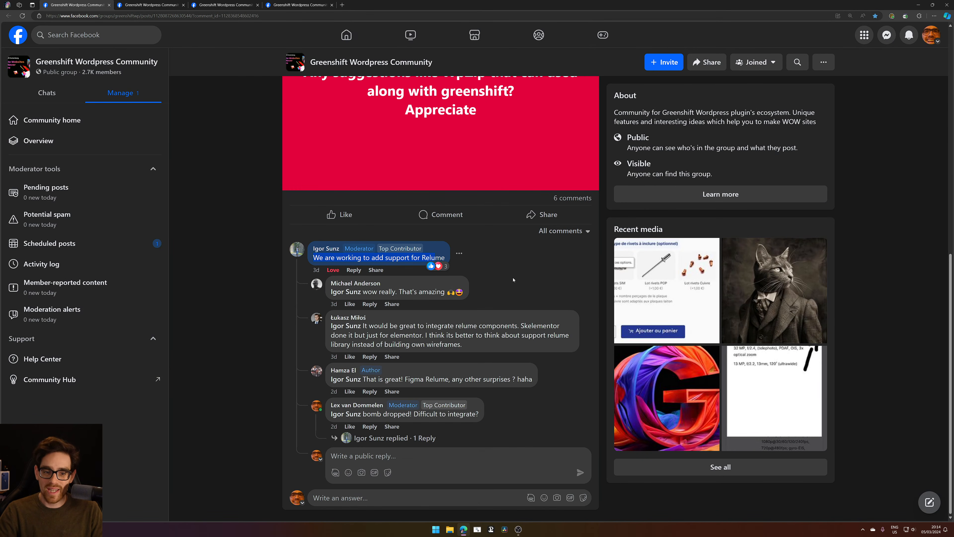
scroll(513, 279, "up", 4)
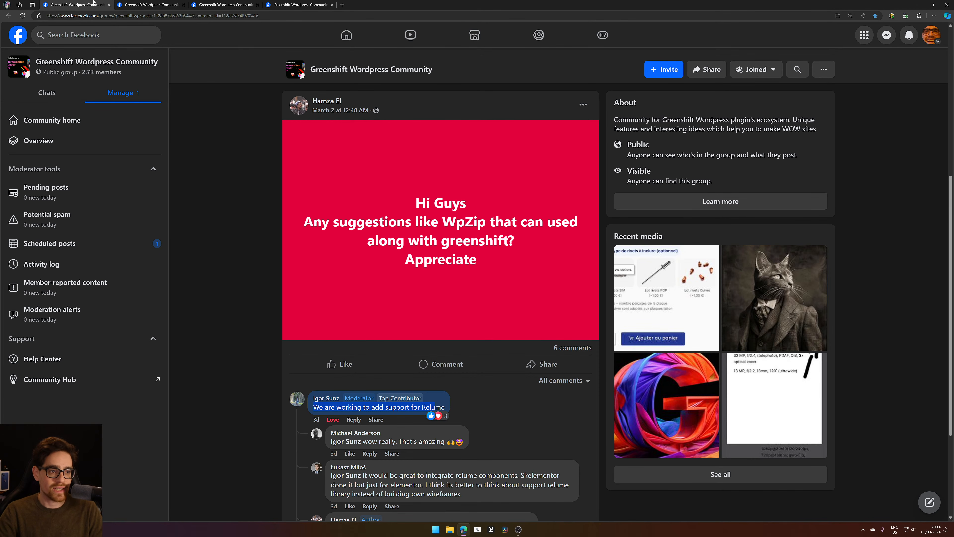
left_click(109, 5)
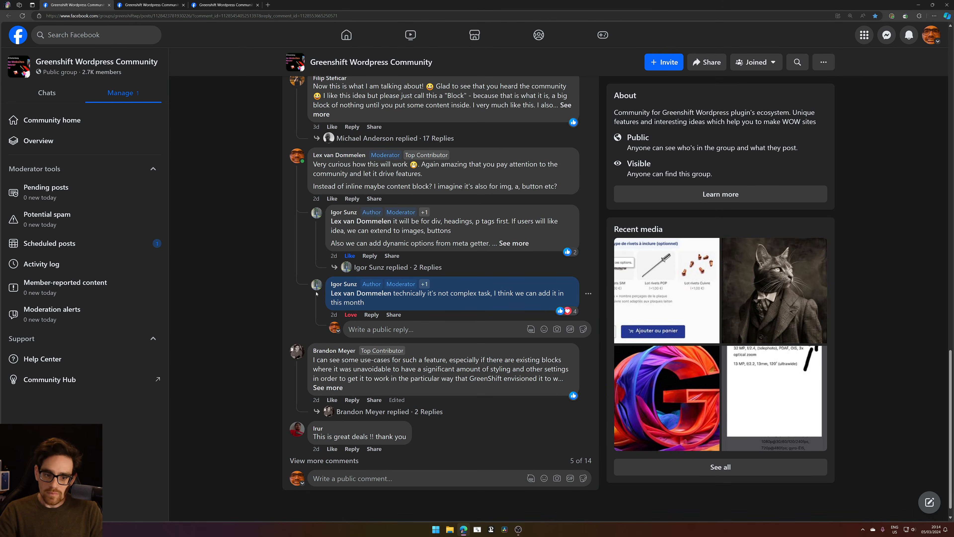
Go to the start of the GreenShift FrameWork Elements post and highlight its title and opening words
scroll(277, 341, "up", 15)
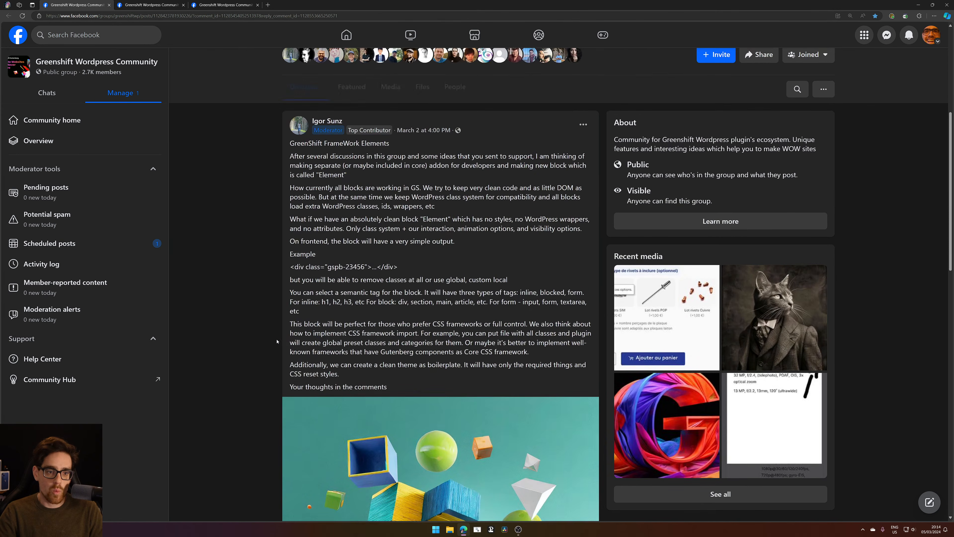
left_click_drag(297, 143, 423, 157)
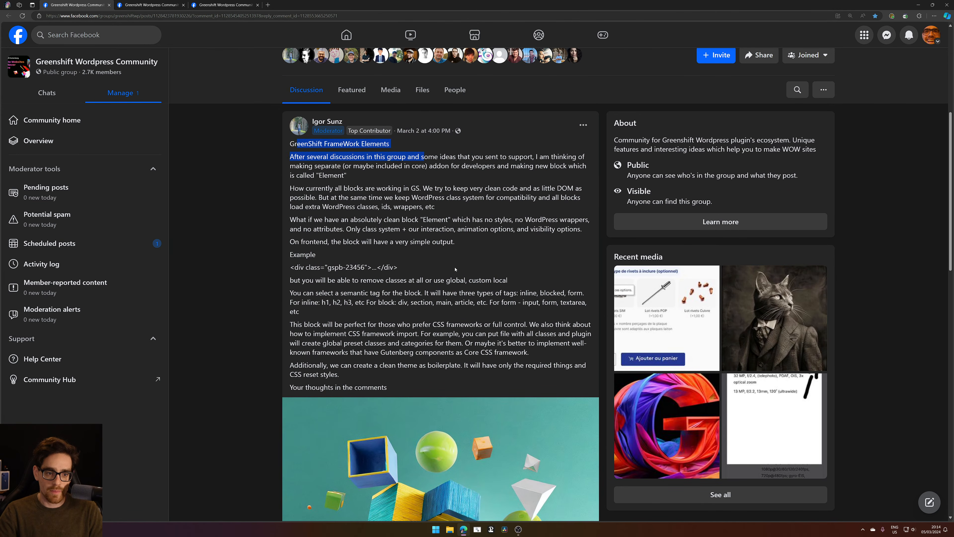
left_click(455, 269)
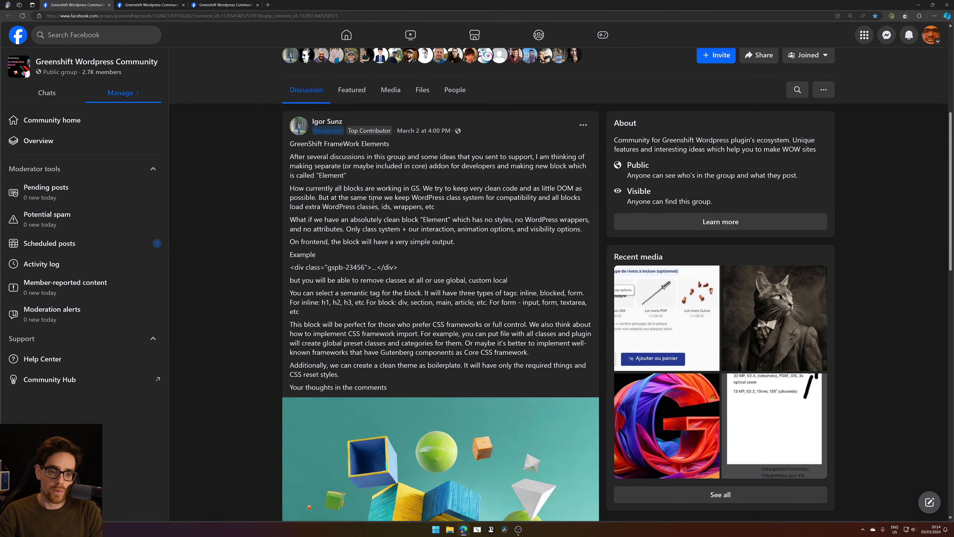
Read the paragraph on the clean "Element" block, highlighting its words on styles, WordPress wrappers, attributes and the class system
left_click_drag(391, 218, 447, 220)
left_click(408, 218)
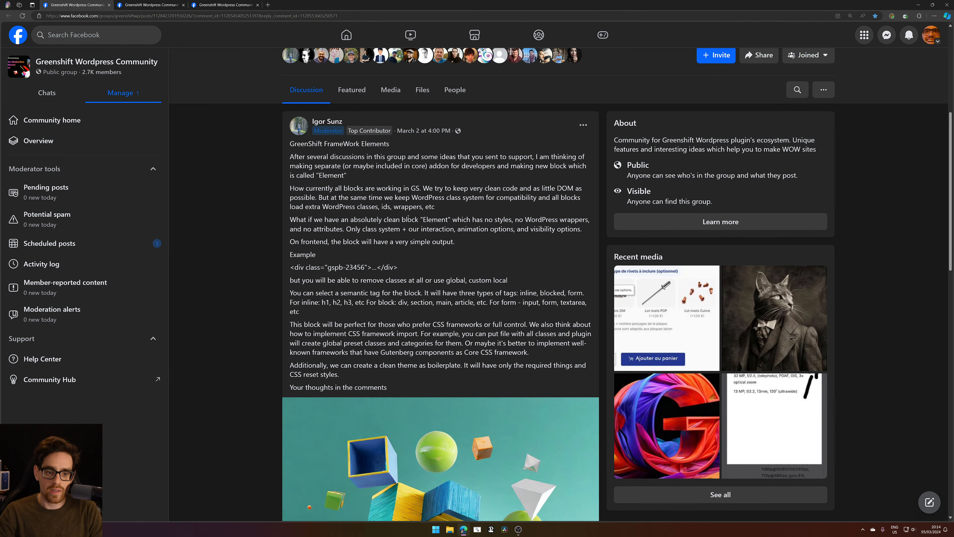
double_click(425, 219)
left_click(509, 270)
left_click_drag(480, 219, 535, 220)
left_click(401, 231)
left_click_drag(301, 228, 366, 241)
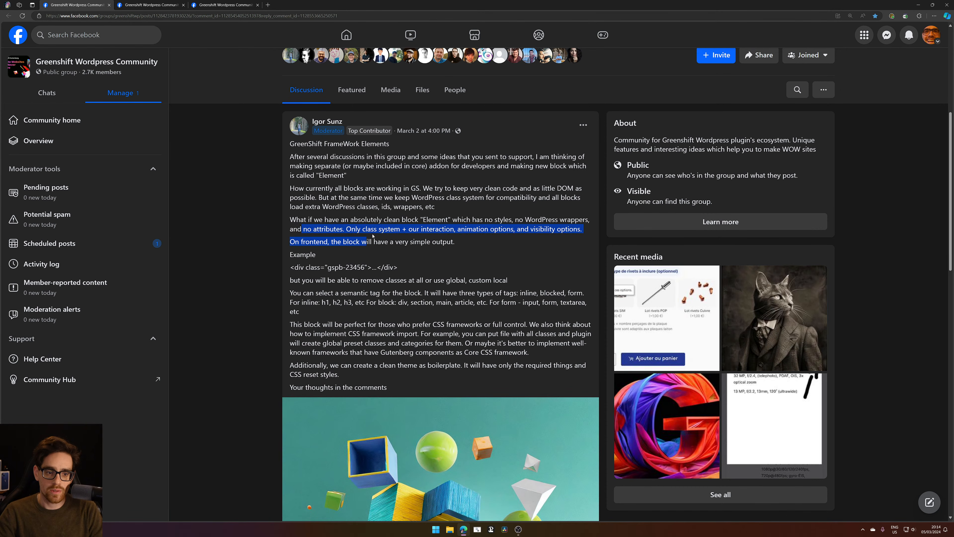
left_click(488, 278)
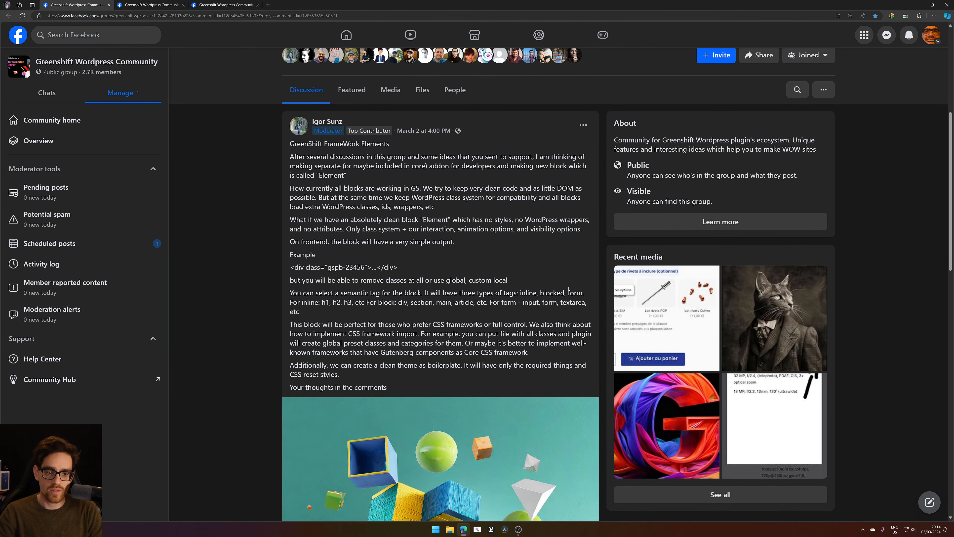
Highlight the example div output and the word "inline" in the post's explanation of semantic tag types
left_click_drag(290, 267, 405, 273)
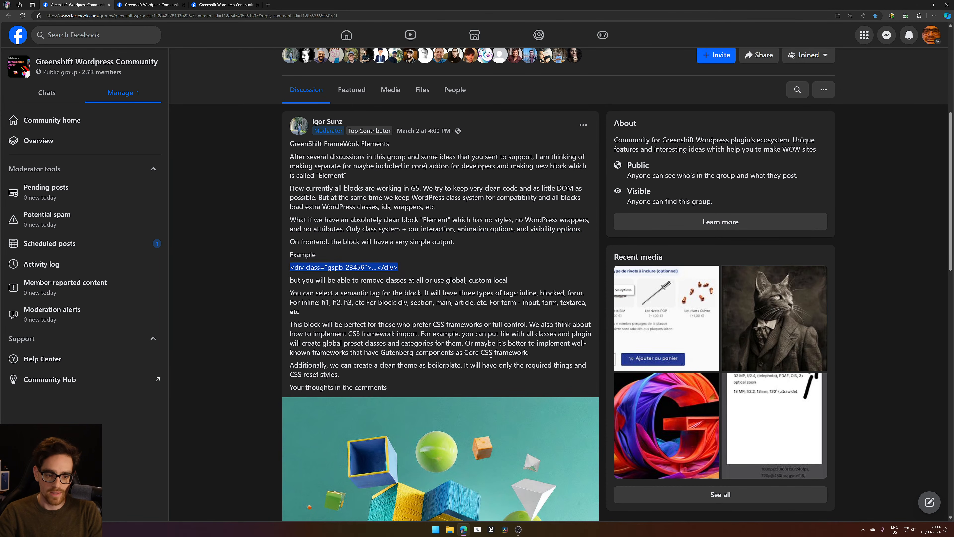
scroll(491, 355, "down", 2)
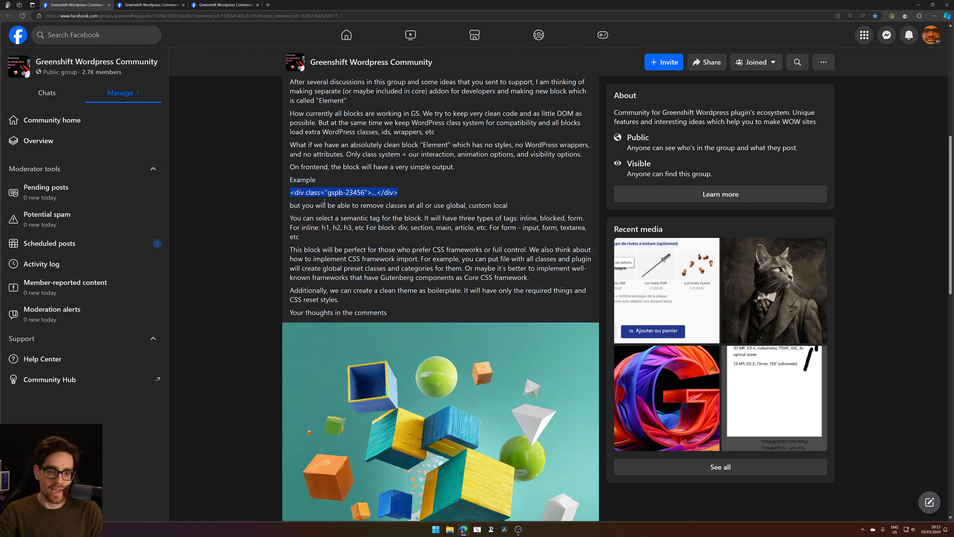
double_click(310, 227)
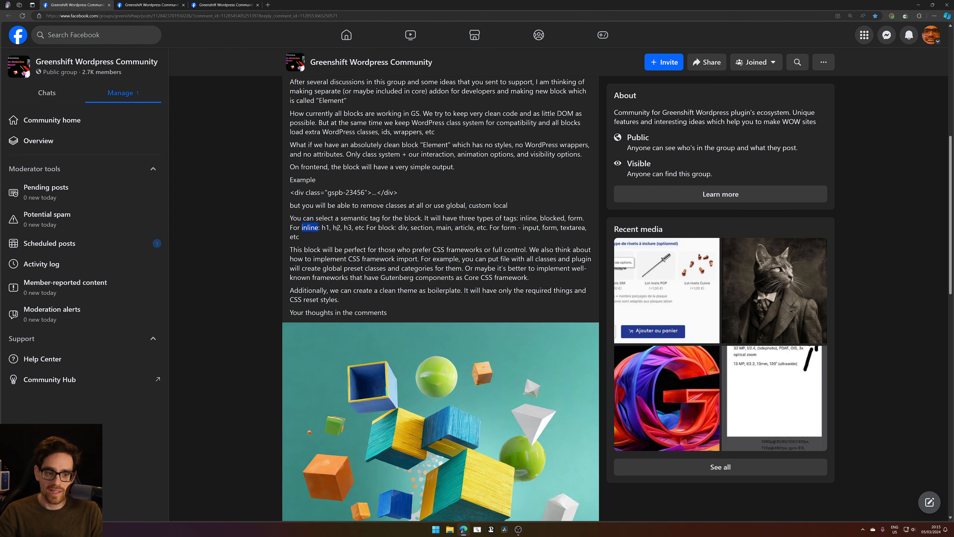
left_click(330, 228)
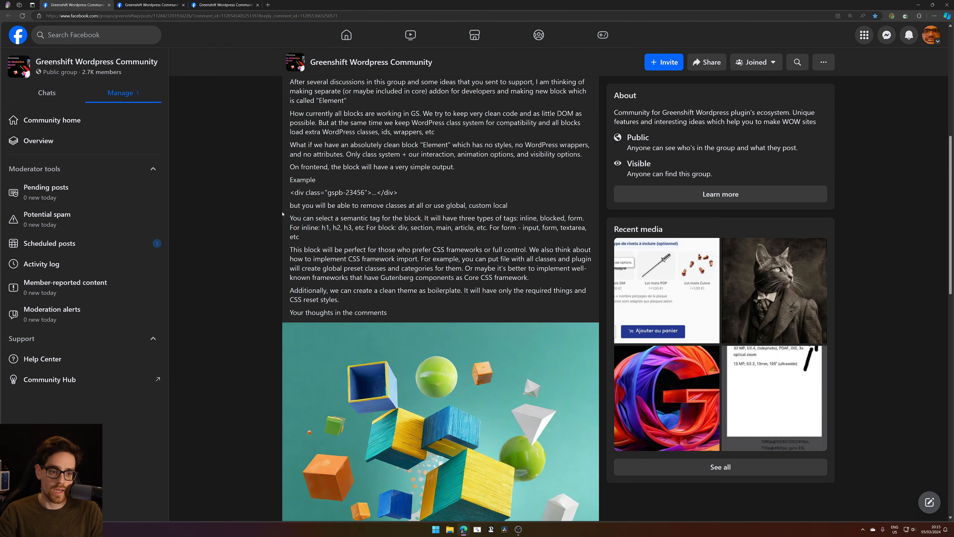
Read the semantic tag paragraph, highlighting "inline", the block tags div, section, main and article, and the word "form"
scroll(341, 204, "down", 2)
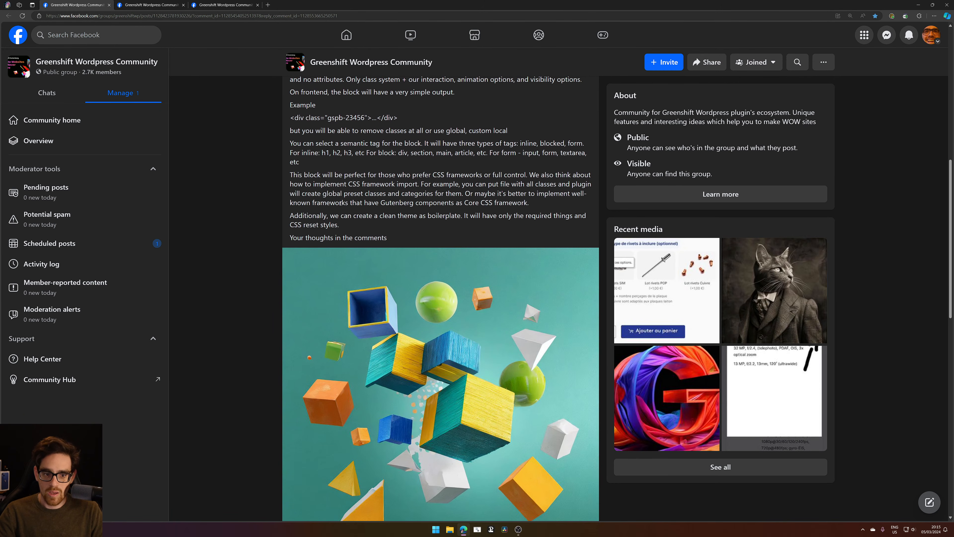
left_click_drag(339, 174, 466, 229)
left_click(376, 221)
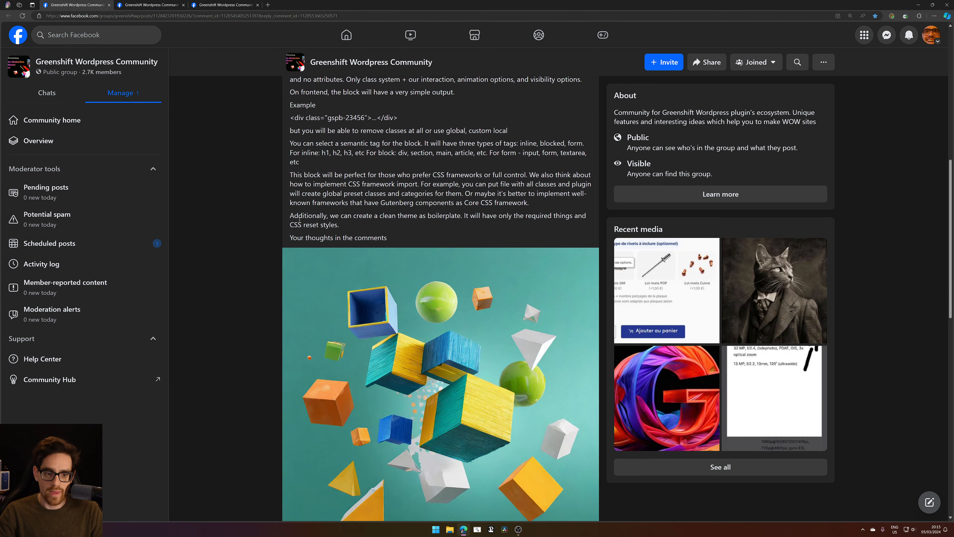
double_click(309, 153)
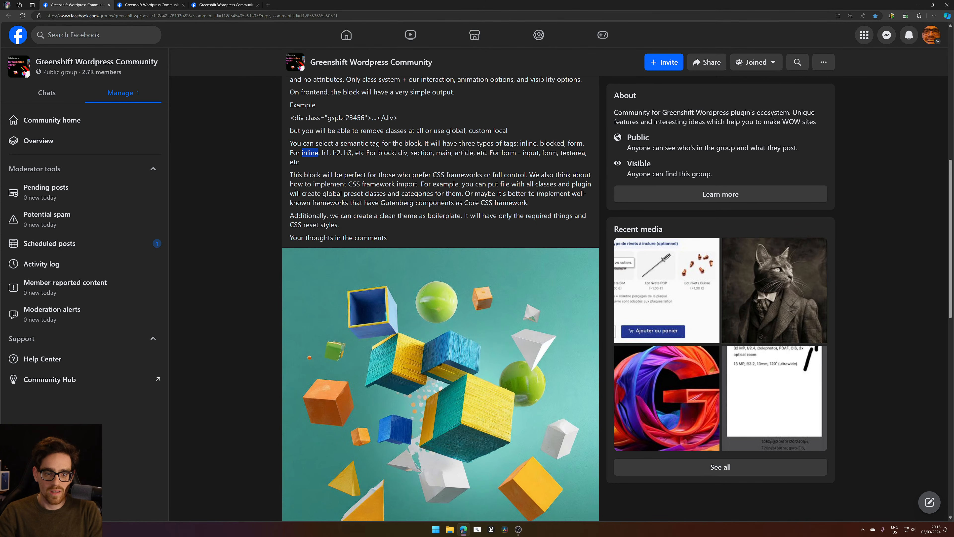
left_click(322, 154)
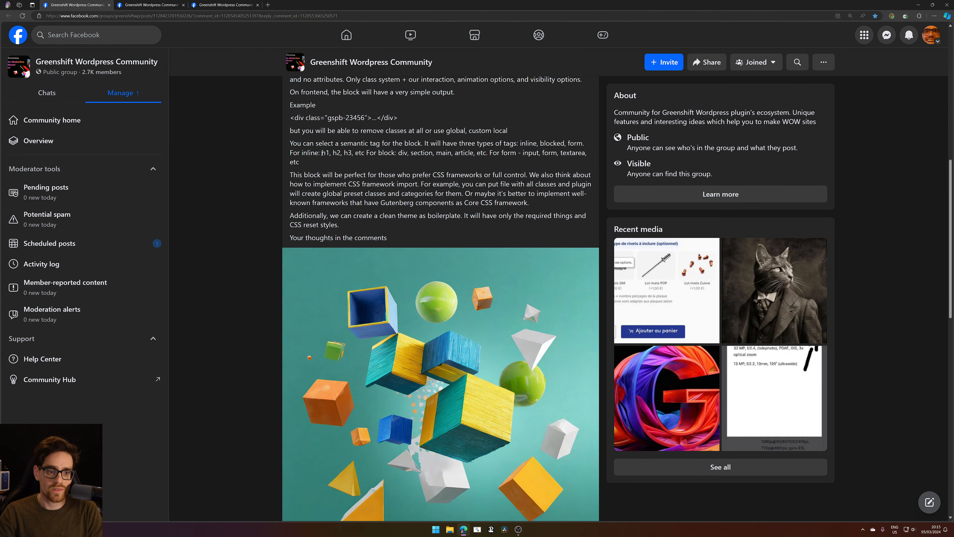
left_click_drag(320, 153, 474, 152)
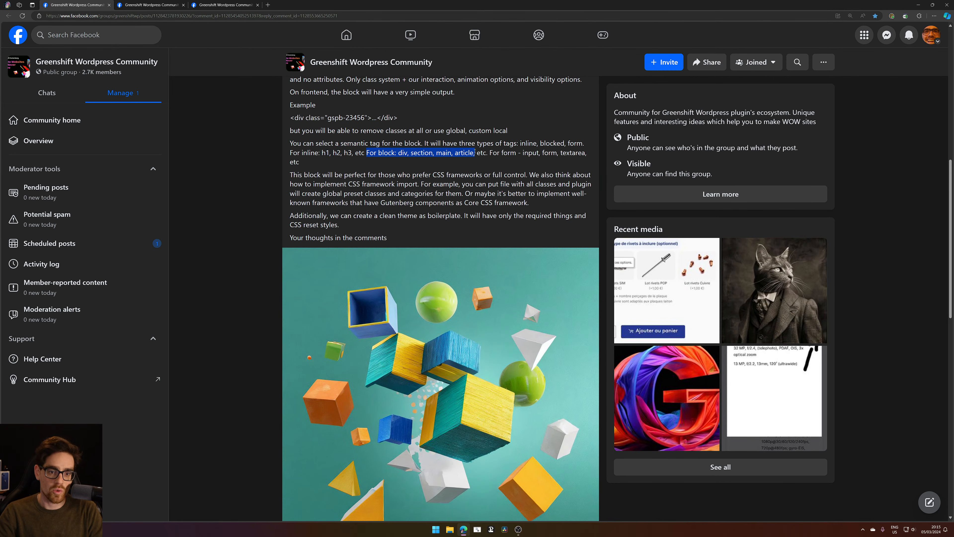
left_click(484, 189)
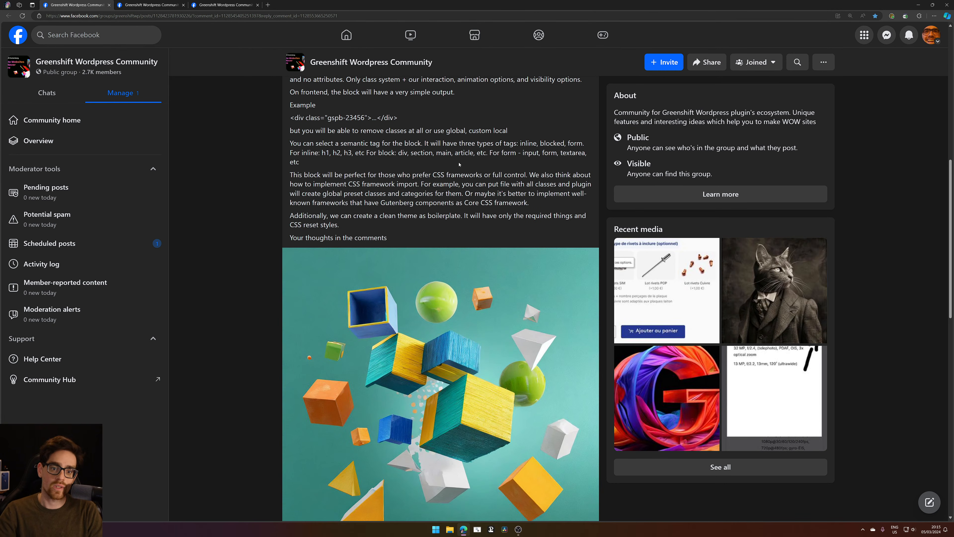
triple_click(381, 153)
left_click(517, 149)
double_click(509, 151)
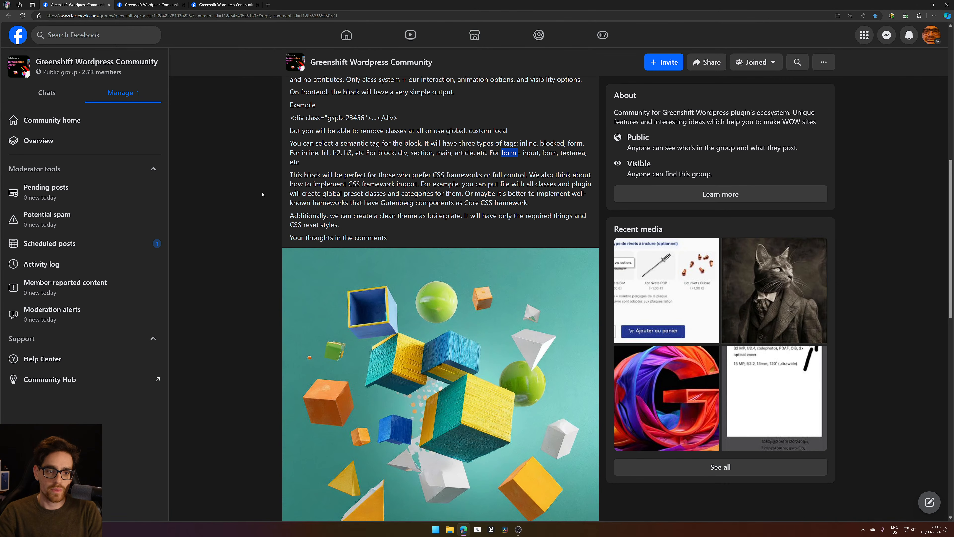
Review the whole GreenShift FrameWork Elements post, highlighting from the div example through the CSS framework paragraph, and glance at its comments
scroll(221, 214, "down", 5)
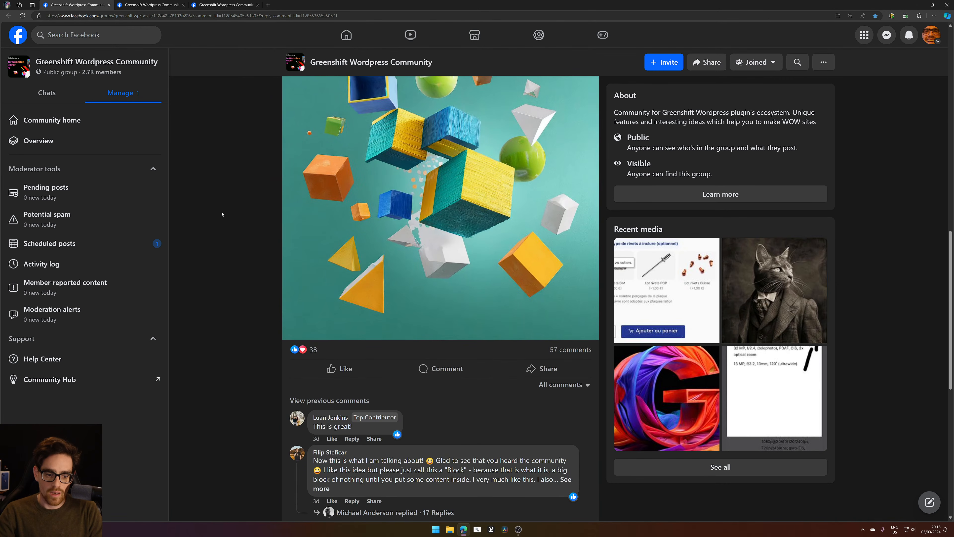
scroll(224, 212, "up", 7)
left_click(419, 196)
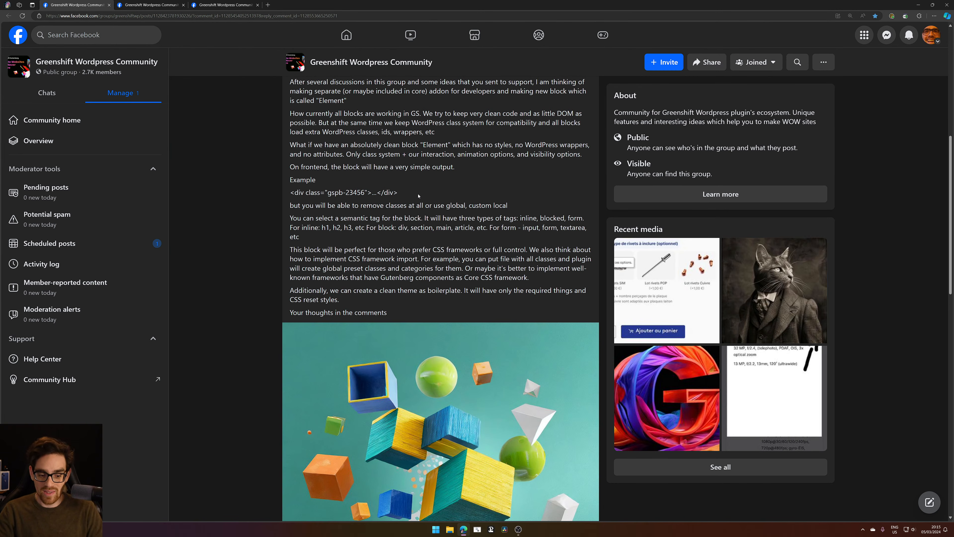
scroll(415, 117, "down", 2)
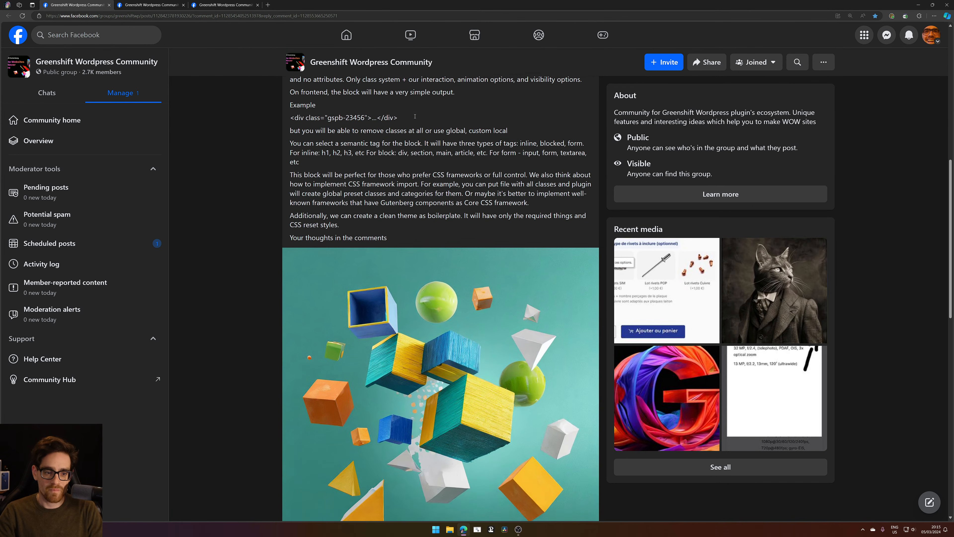
scroll(448, 268, "up", 2)
left_click_drag(528, 276, 398, 192)
left_click(360, 205)
left_click(414, 288)
scroll(414, 289, "up", 1)
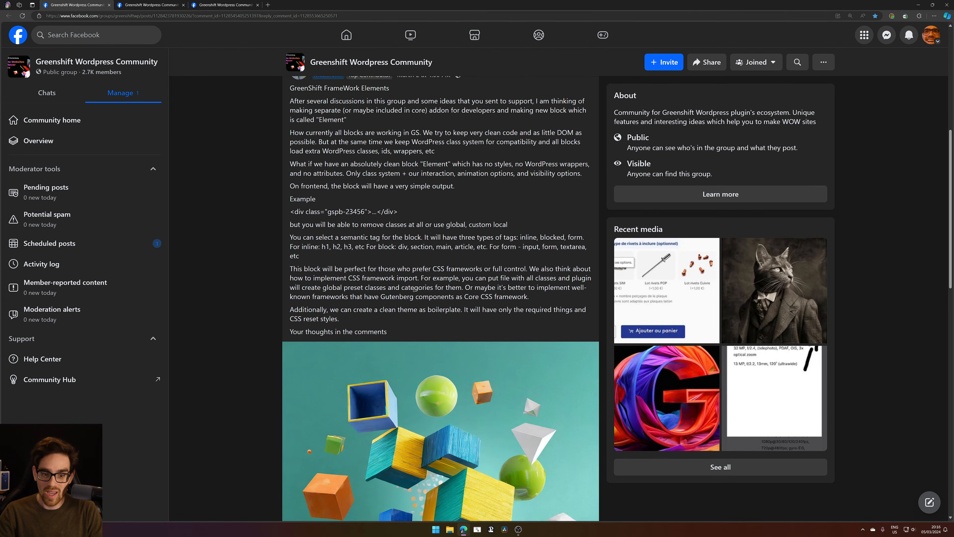
scroll(414, 288, "up", 2)
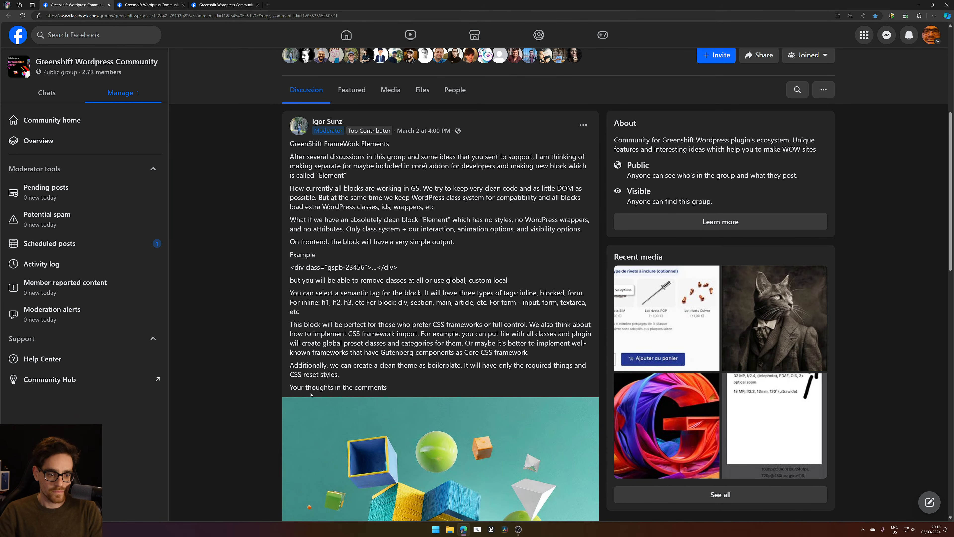
scroll(311, 393, "down", 5)
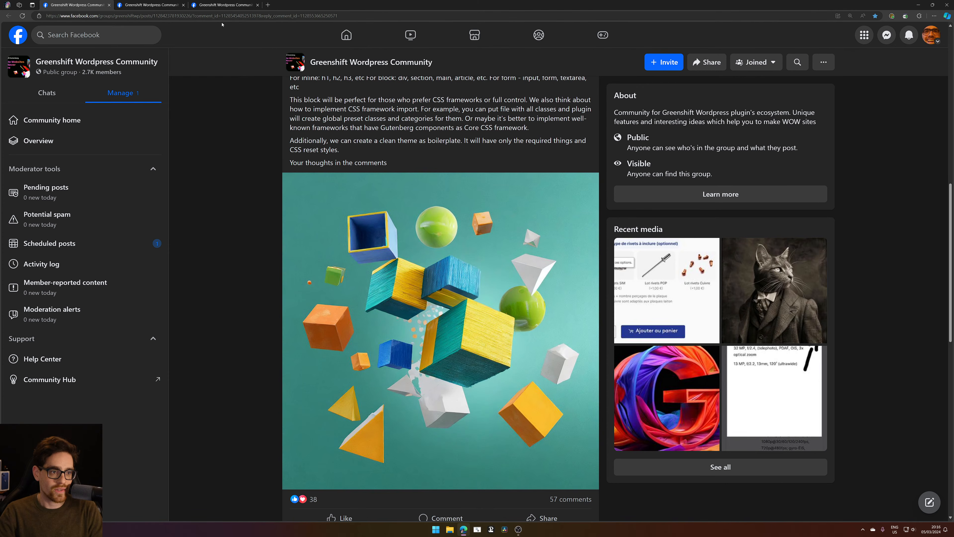
Close the GreenShift FrameWork Elements post's tab and highlight the title and opening words of the Night Mode / Dark Mode post
middle_click(62, 2)
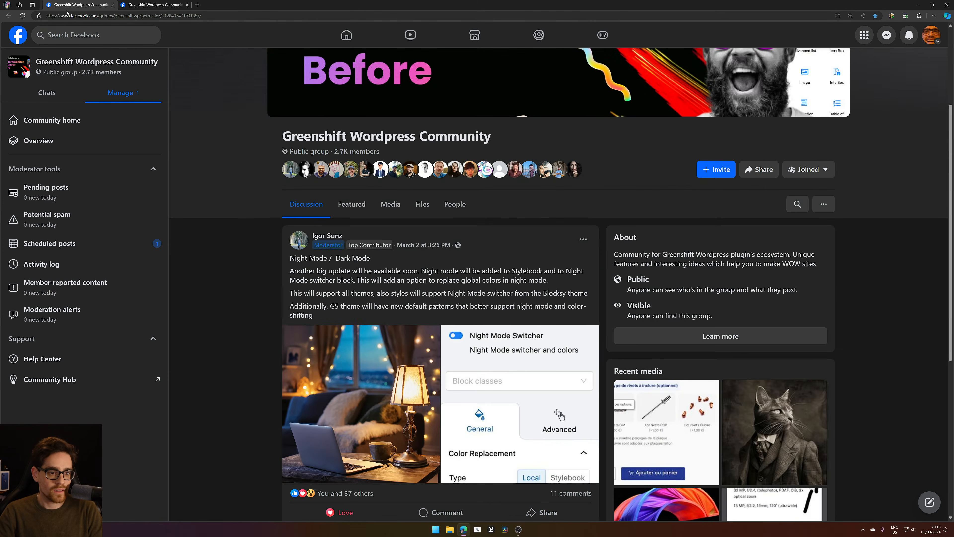
scroll(341, 170, "down", 5)
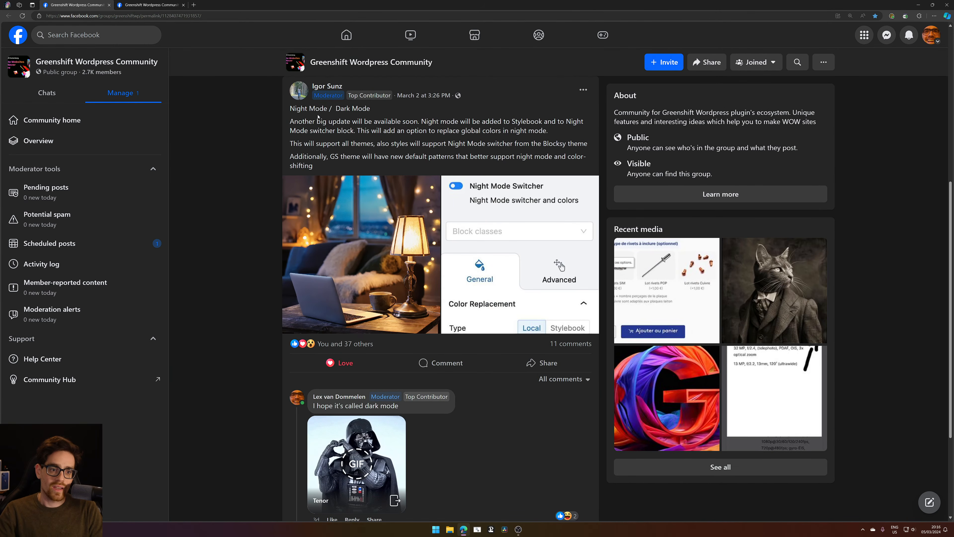
left_click_drag(293, 110, 465, 123)
left_click(447, 126)
left_click(476, 141)
left_click(496, 132)
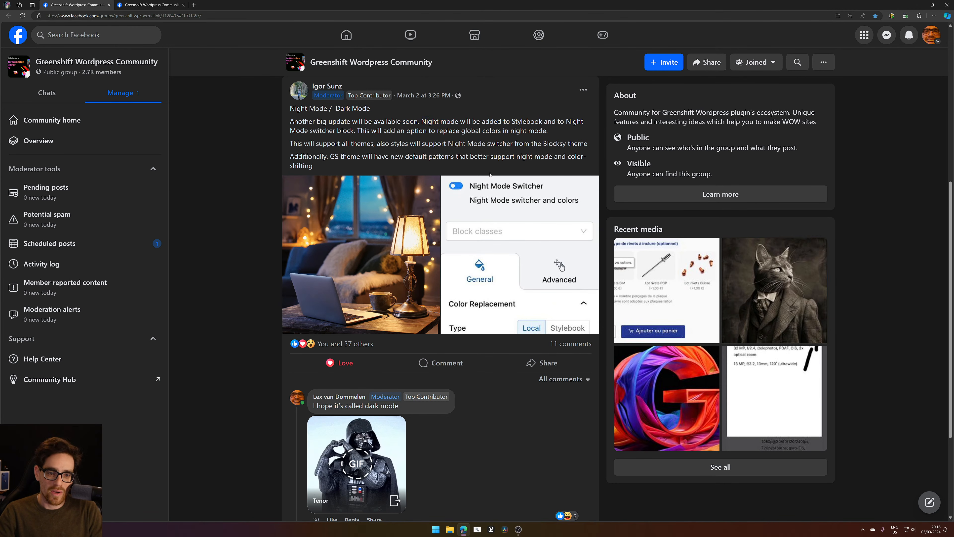
Read the Night Mode post's sentences on the Stylebook and theme support, highlighting words in each
left_click_drag(412, 124, 467, 124)
left_click(453, 121)
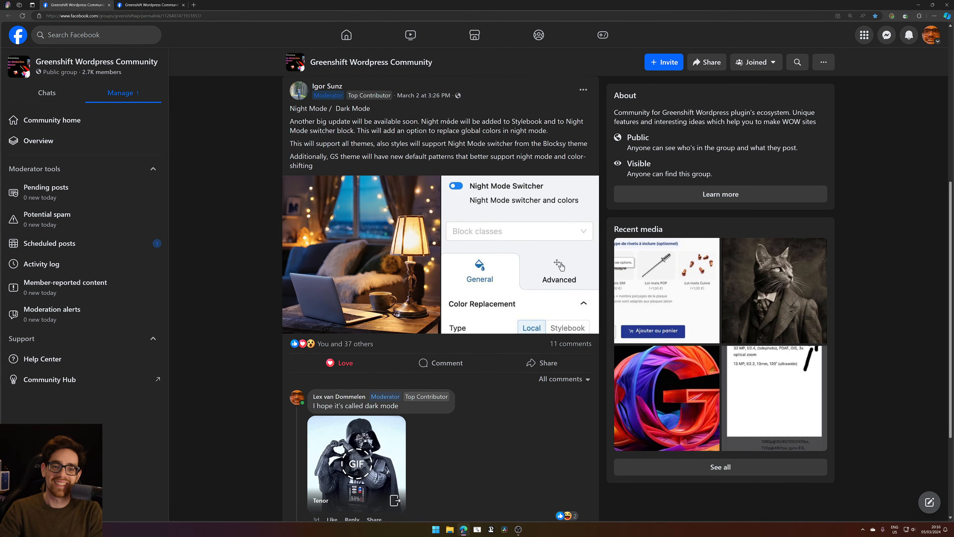
left_click_drag(375, 140, 410, 143)
left_click(445, 140)
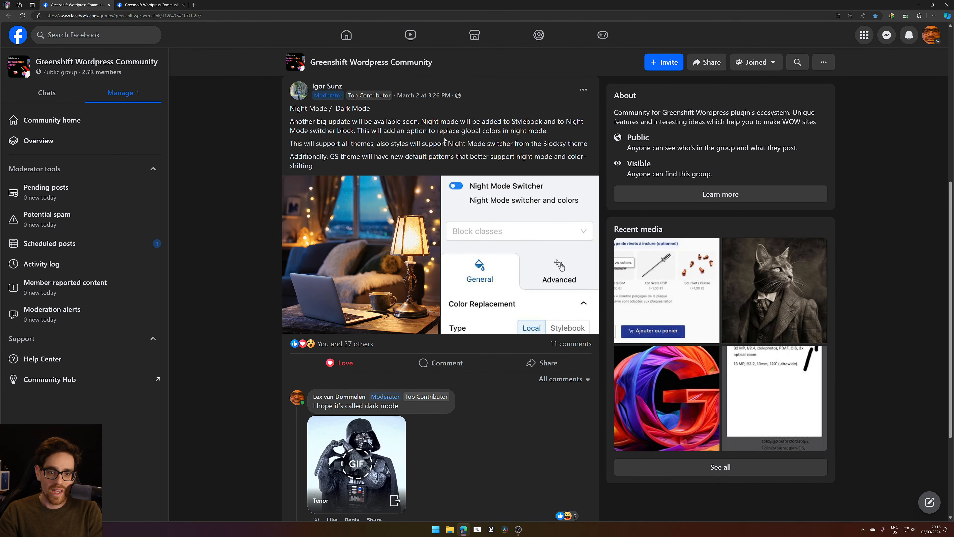
Look over the Night Mode Switcher image and the comments below the post
scroll(438, 140, "down", 3)
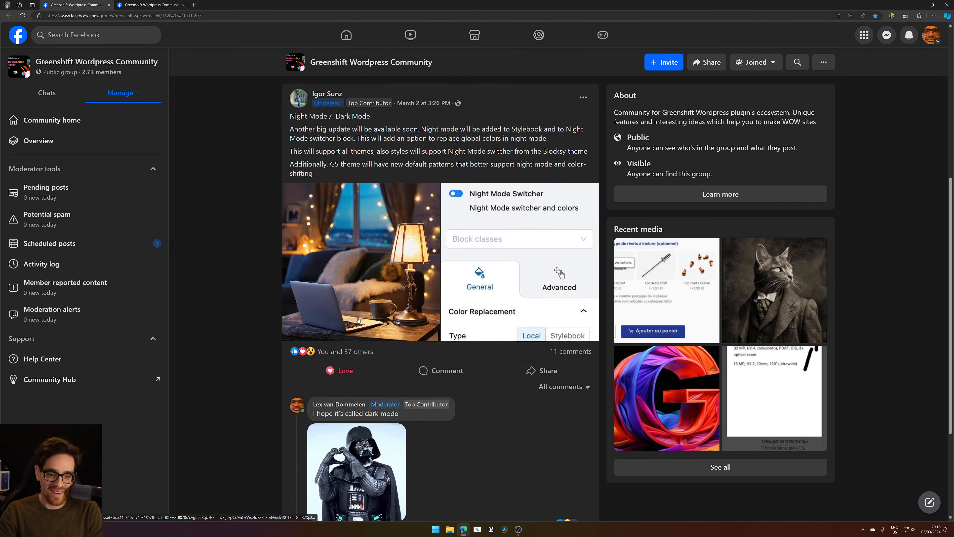
scroll(315, 339, "down", 3)
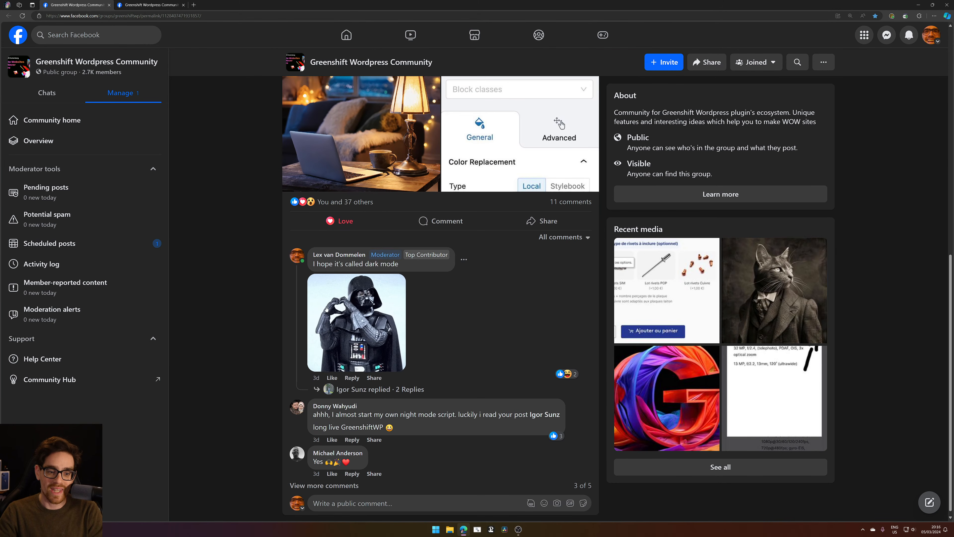
scroll(461, 298, "up", 3)
scroll(462, 299, "up", 1)
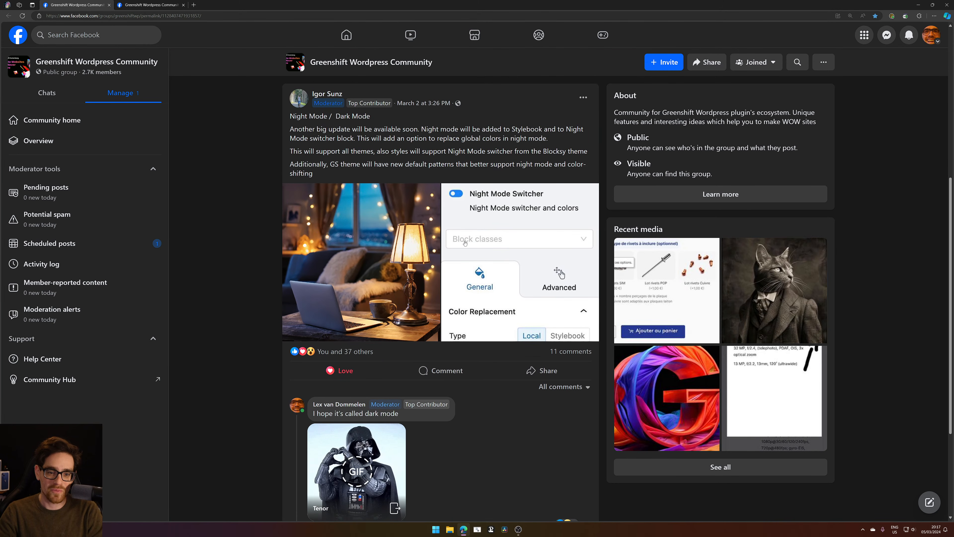
scroll(465, 213, "down", 3)
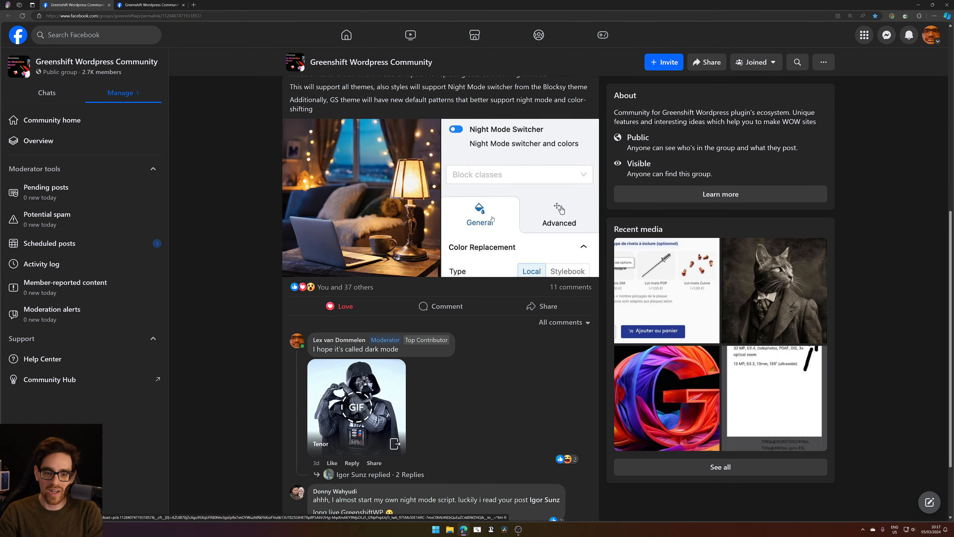
scroll(353, 320, "up", 3)
scroll(353, 321, "down", 3)
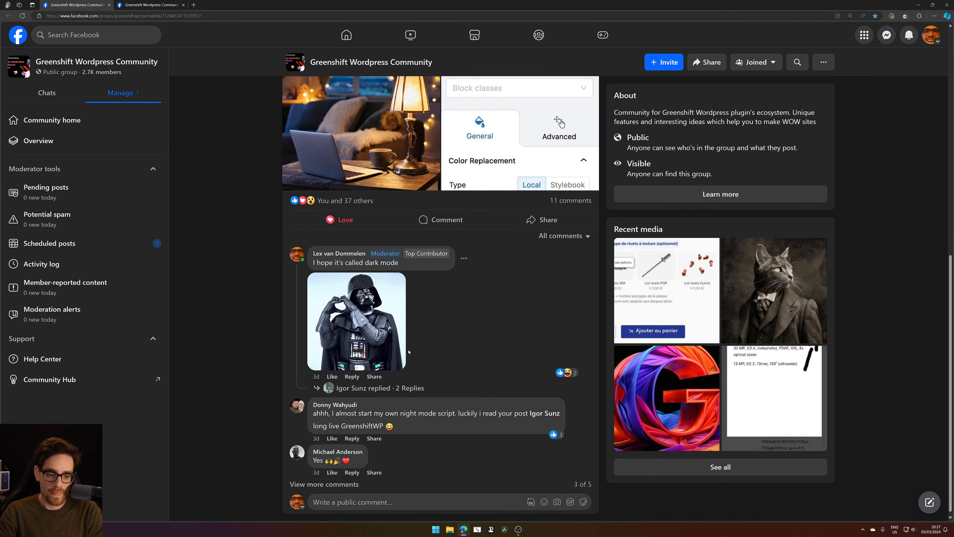
Expand the replies to the "I hope it's called dark mode" comment and highlight "dark-mode" in the Apple developer link
left_click(398, 382)
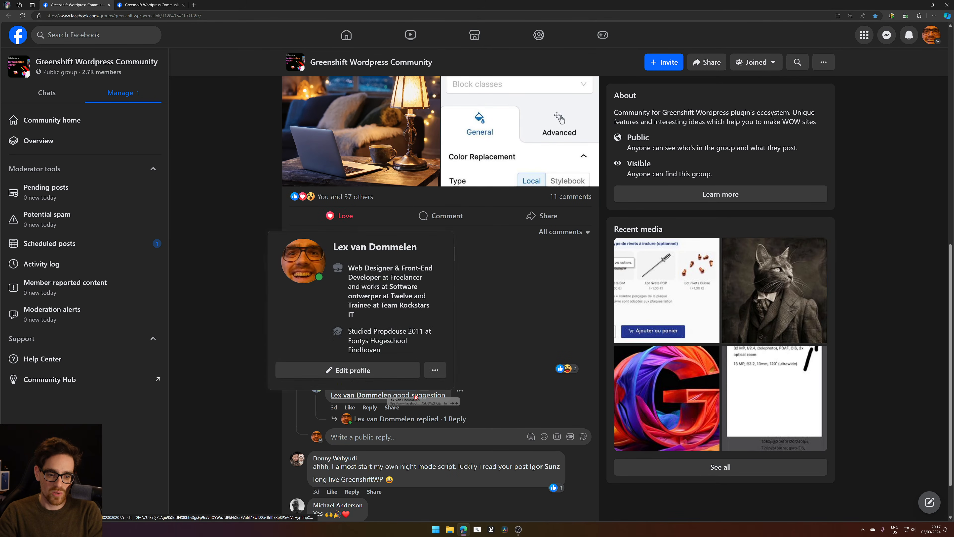
left_click(455, 419)
scroll(536, 367, "down", 2)
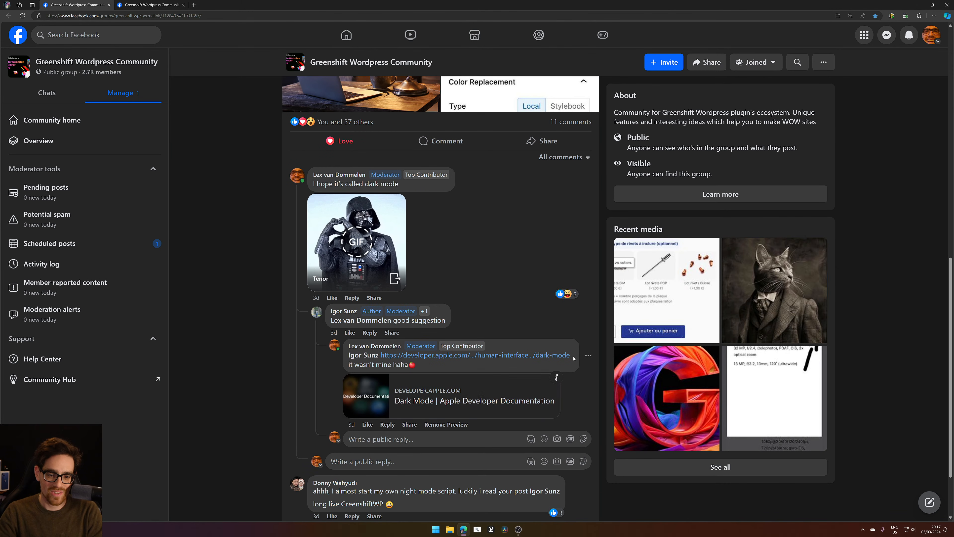
left_click_drag(572, 358, 536, 356)
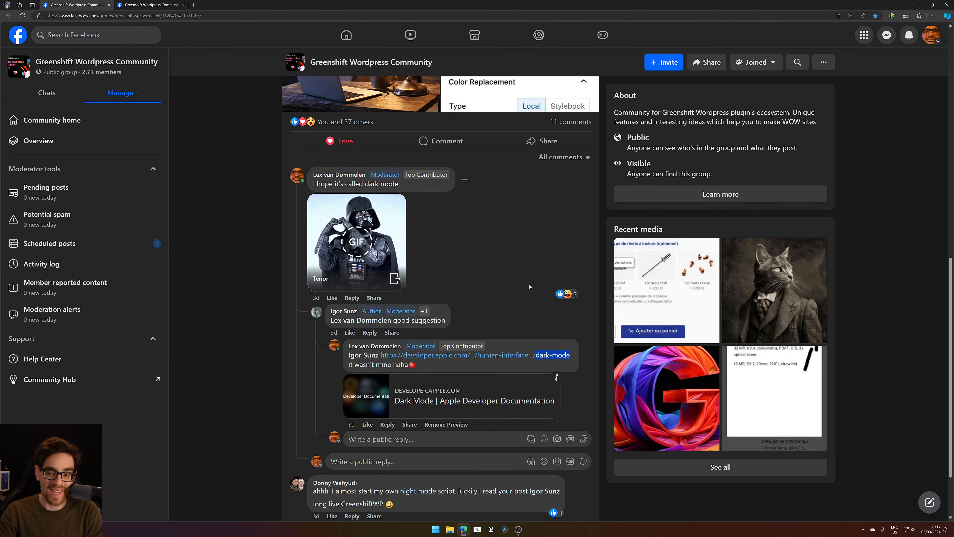
Return to the start of the Night Mode / Dark Mode post and highlight its opening paragraph
scroll(529, 287, "up", 15)
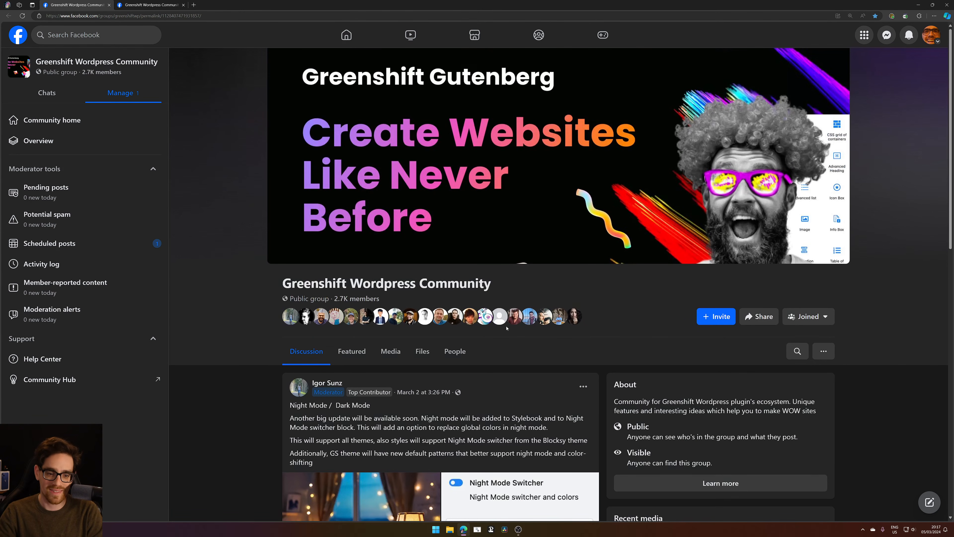
scroll(488, 273, "down", 12)
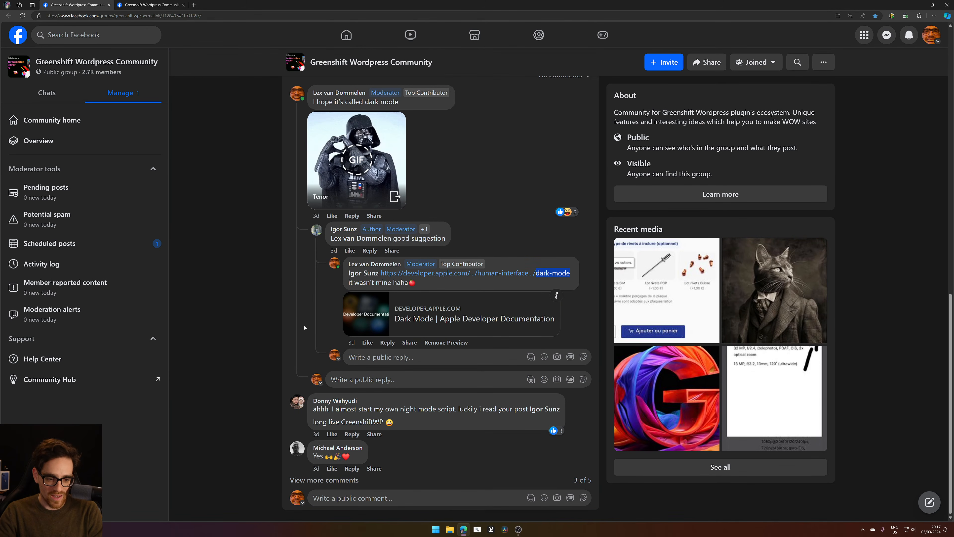
scroll(304, 327, "up", 12)
scroll(400, 229, "down", 3)
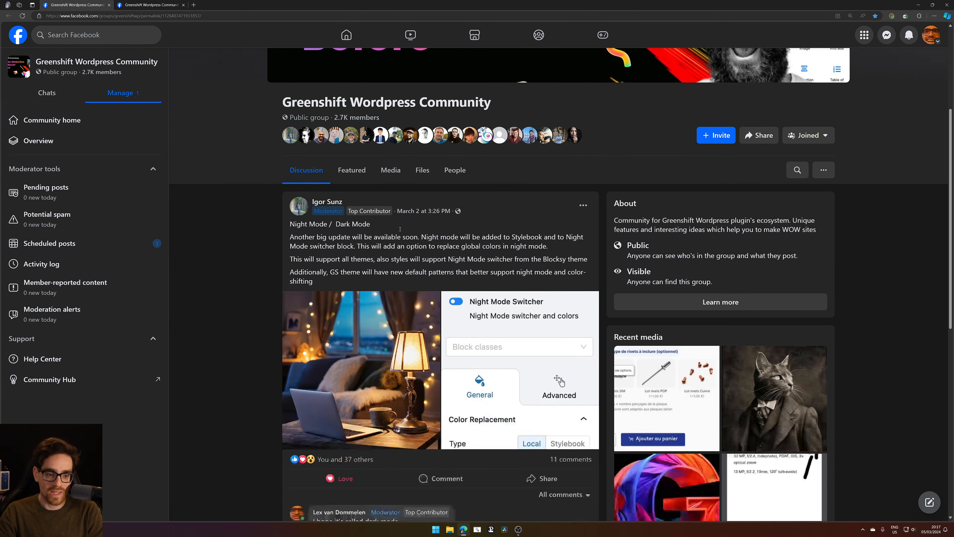
scroll(375, 218, "down", 1)
triple_click(301, 192)
left_click(466, 200)
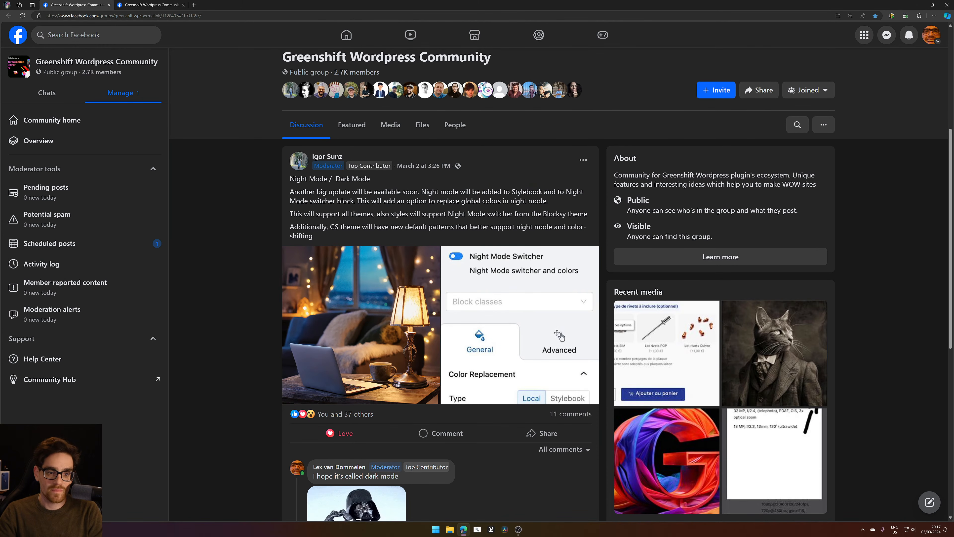
Highlight the sentence about adding night mode to the Stylebook and the Night Mode switcher block
left_click_drag(426, 191, 492, 187)
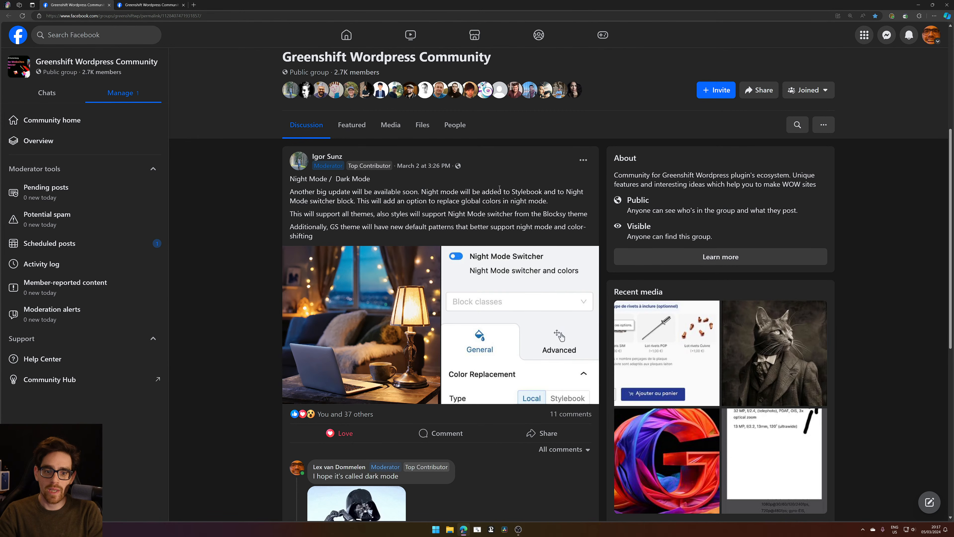
left_click_drag(494, 193, 563, 203)
left_click(562, 203)
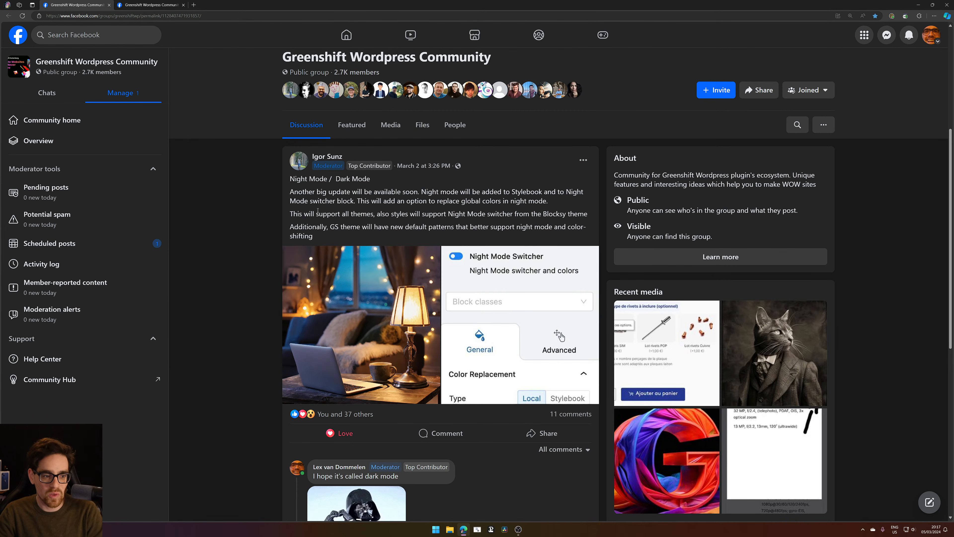
left_click_drag(360, 202, 432, 192)
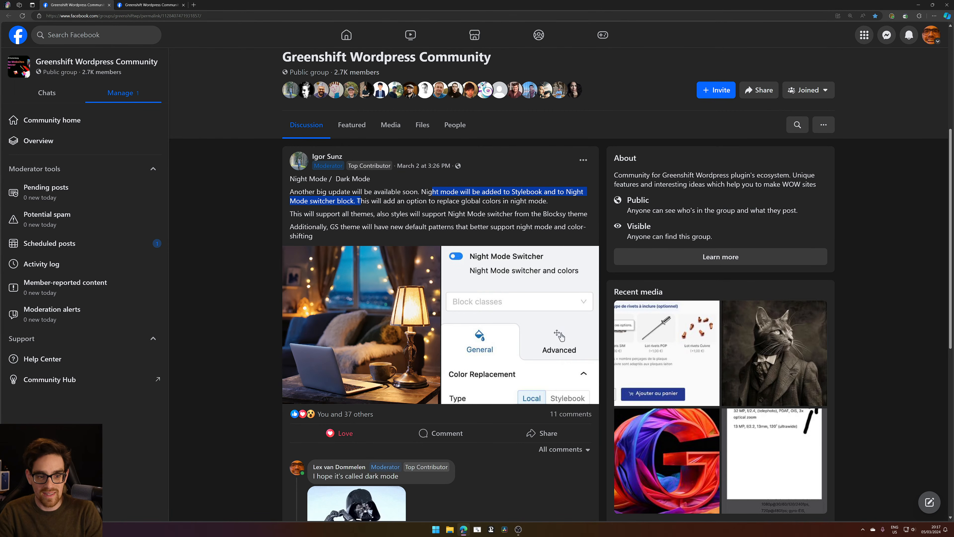
left_click(432, 192)
Close the Night Mode post's tab and show the poll "What is your web creation experience level?" with all its answer options
middle_click(118, 3)
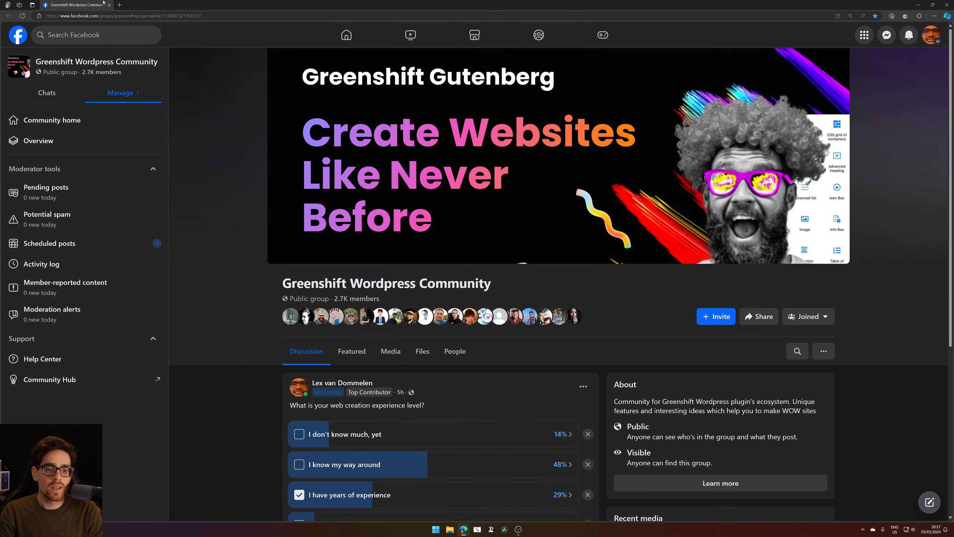
scroll(233, 284, "down", 4)
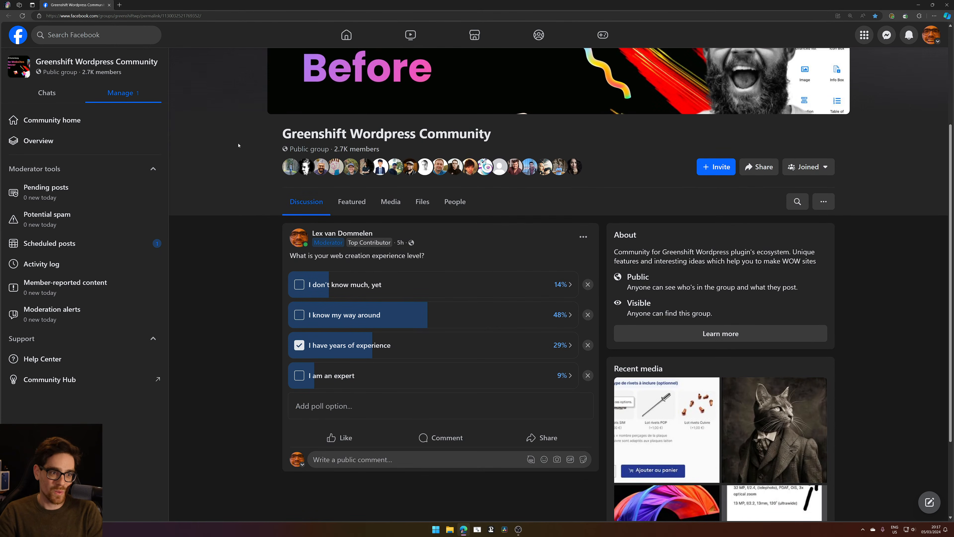
left_click(192, 16)
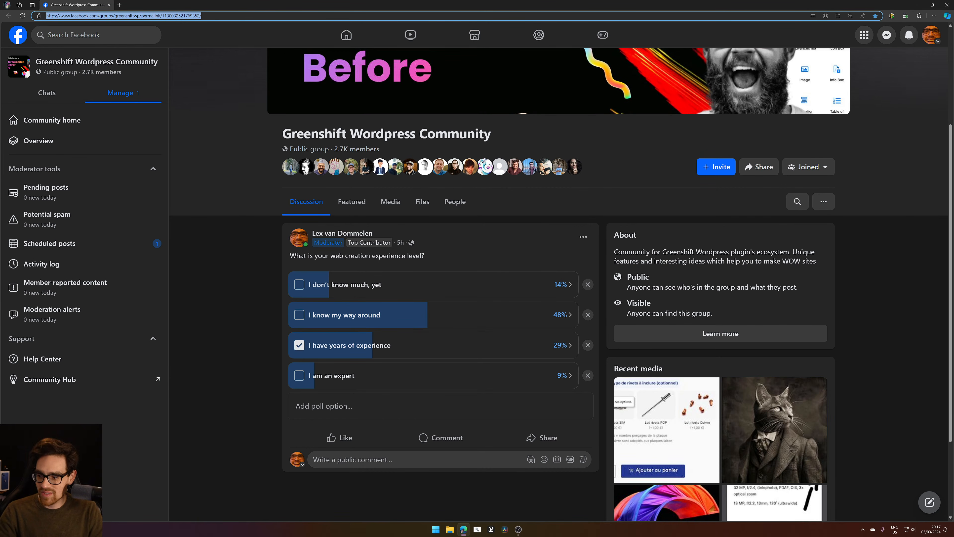
key("super+d")
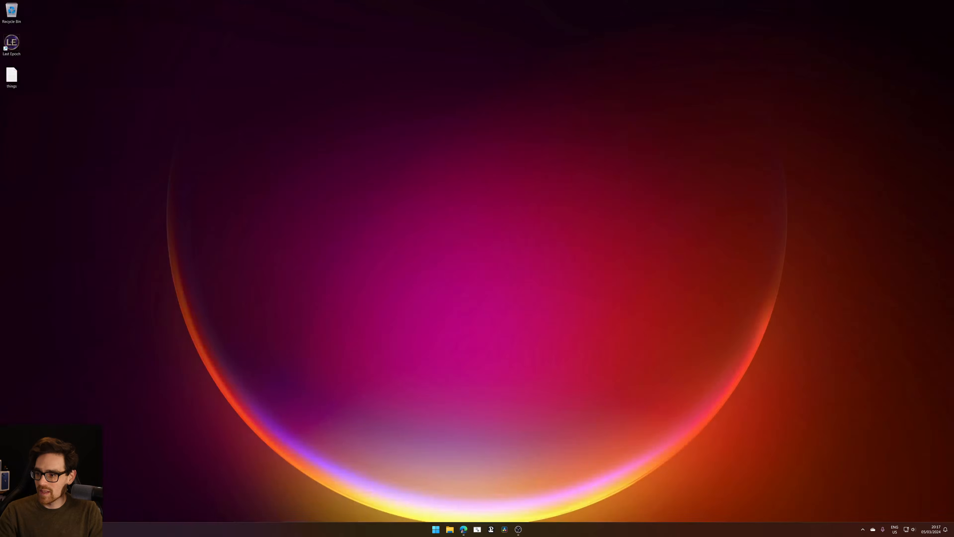
key("super+d")
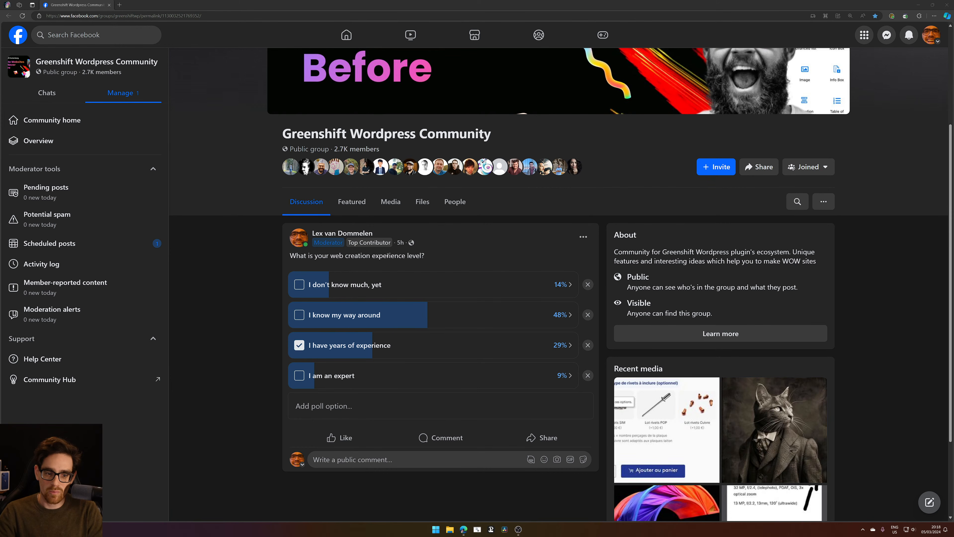
scroll(500, 233, "down", 2)
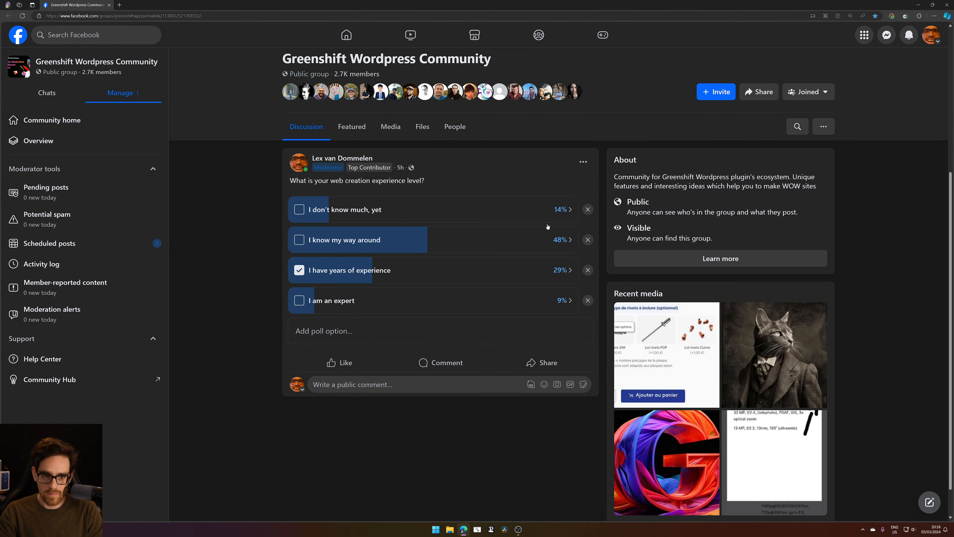
Look at the poll post's available actions and the voters behind "I know my way around"
left_click(583, 162)
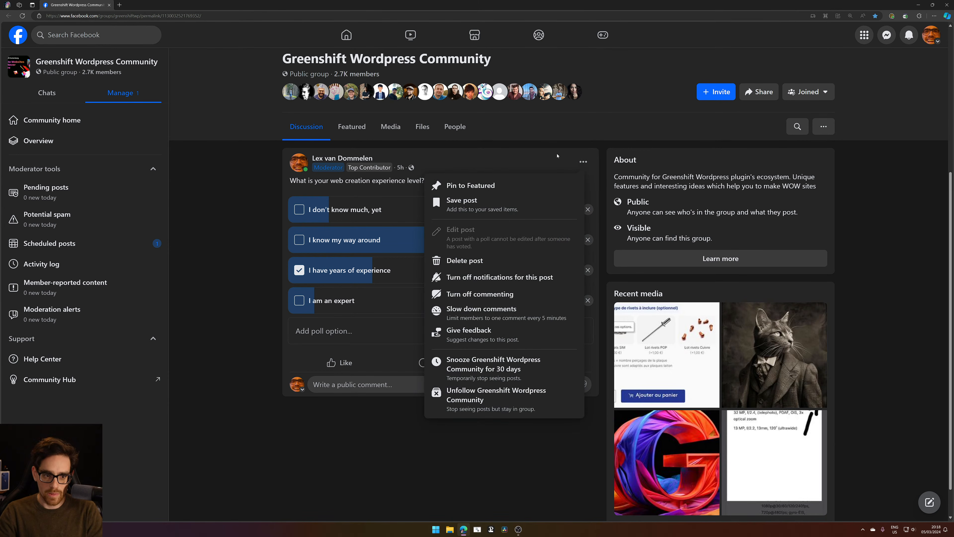
left_click(575, 161)
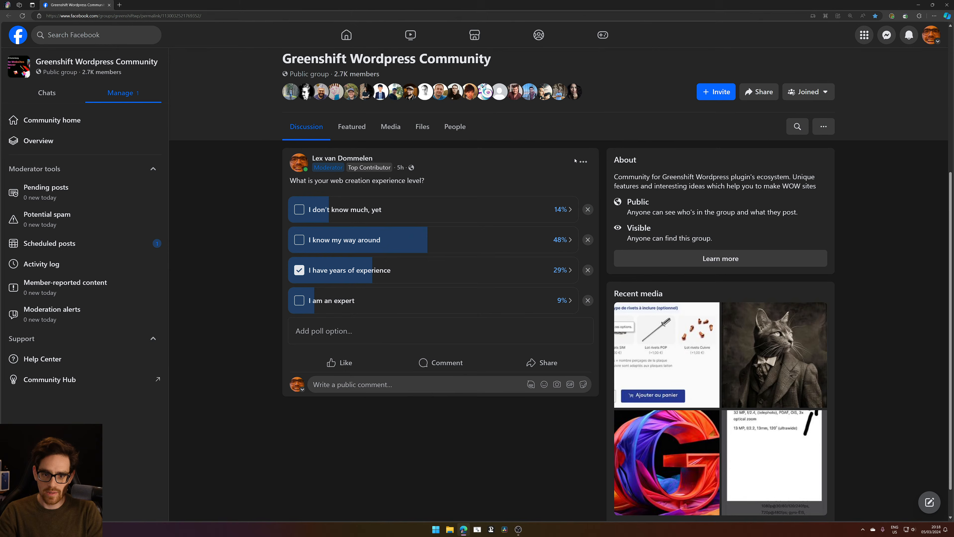
left_click(571, 241)
left_click(585, 174)
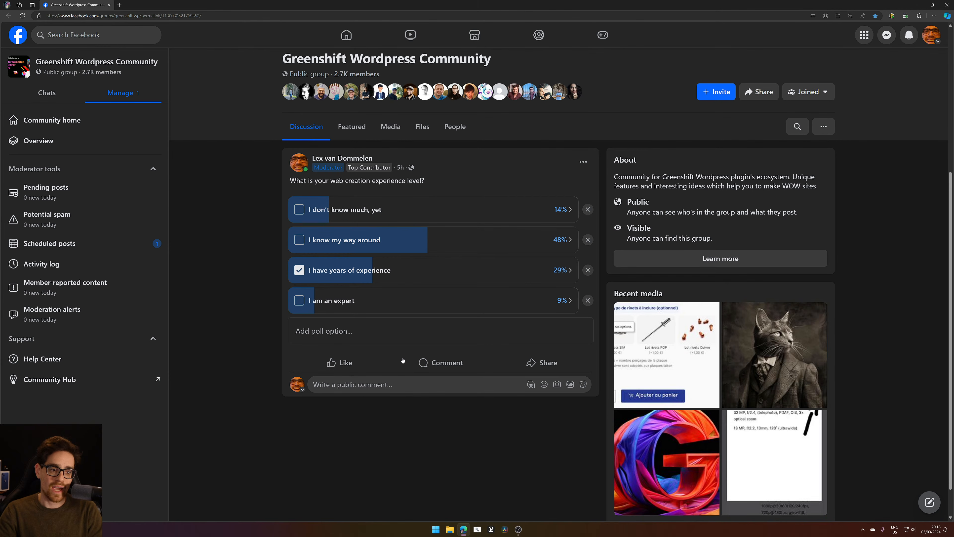
View the voters for "I don't know much, yet" and look through the full list for "I know my way around"
left_click(559, 211)
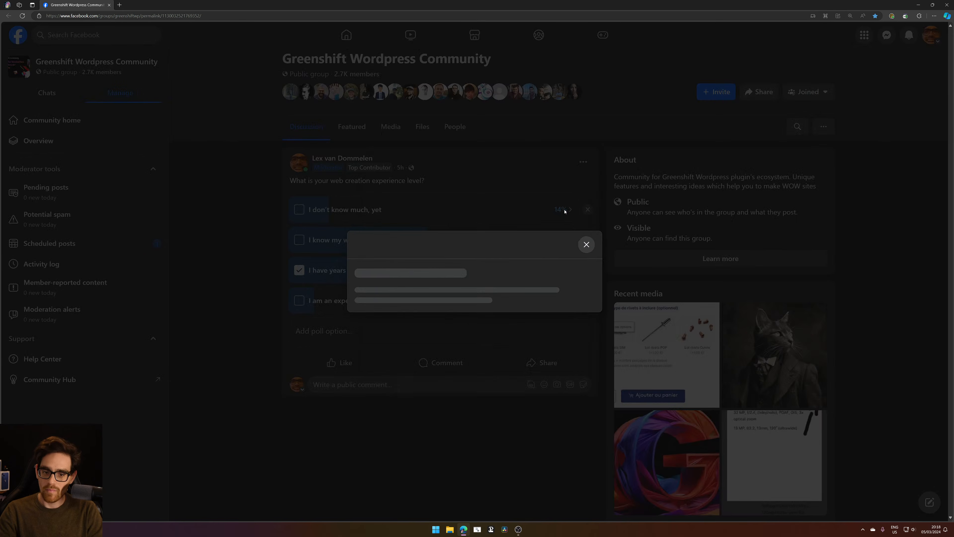
left_click(564, 143)
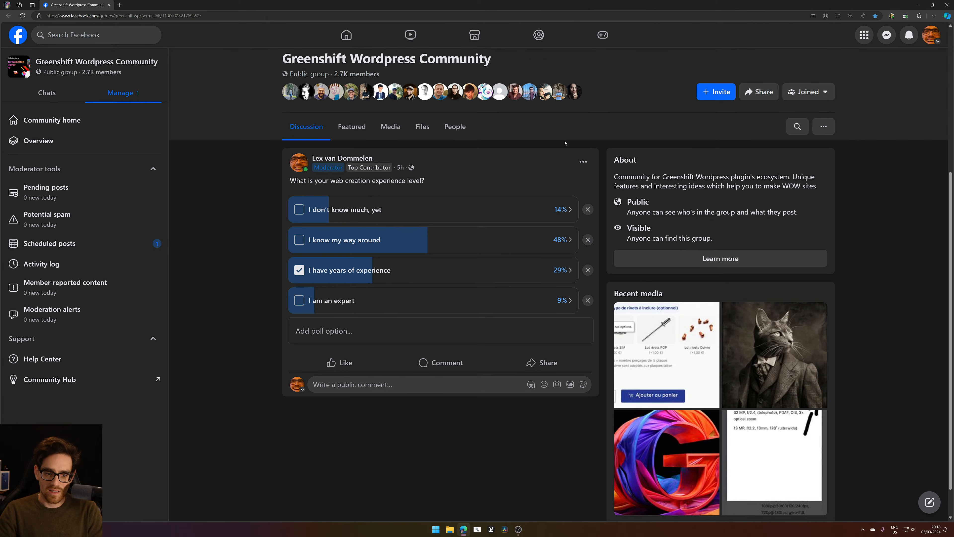
left_click(562, 241)
scroll(549, 249, "down", 3)
scroll(551, 255, "down", 5)
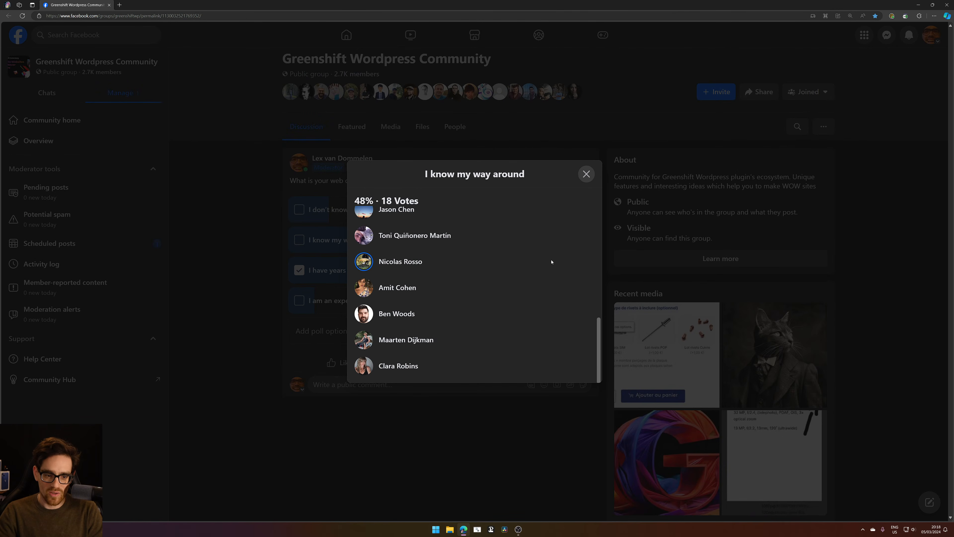
scroll(551, 261, "up", 3)
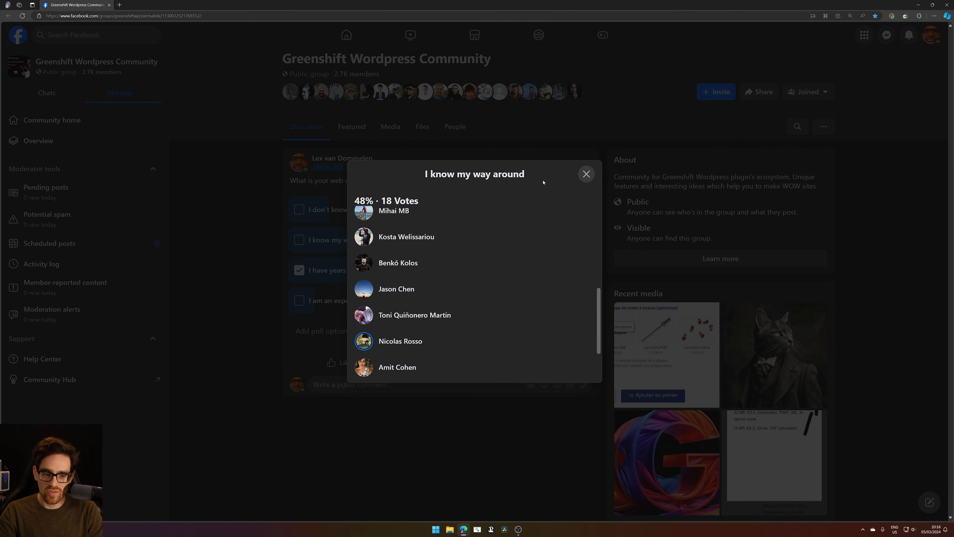
left_click(594, 115)
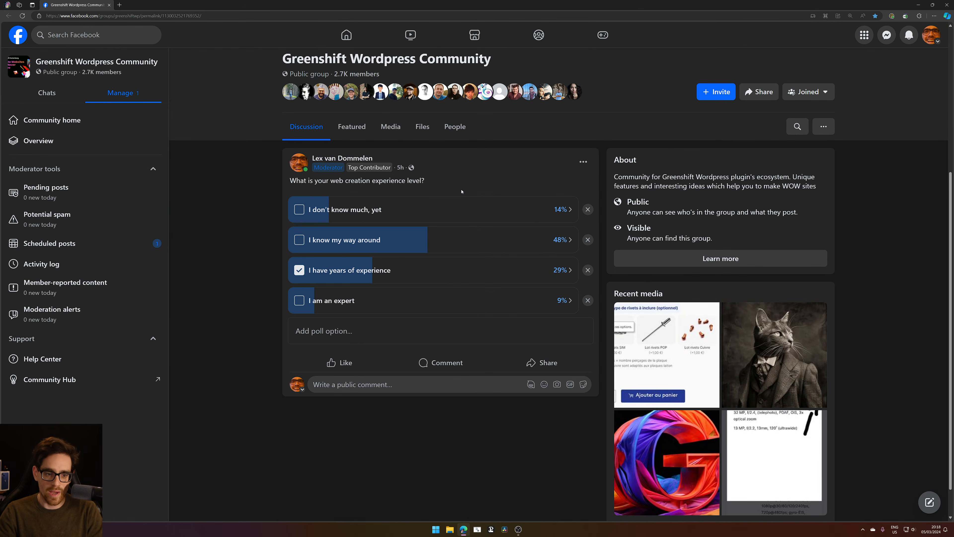
Show the voters for "I have years of experience" and highlight the vote count above the list
left_click(564, 270)
left_click_drag(373, 200, 420, 202)
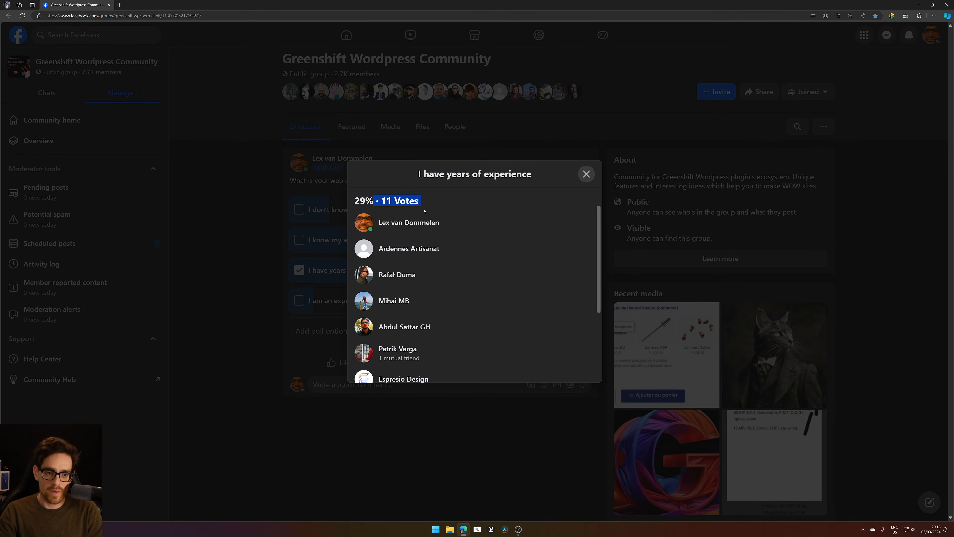
left_click(245, 332)
Examine the voters for "I am an expert" and highlight the whole list together with its vote share
left_click(561, 303)
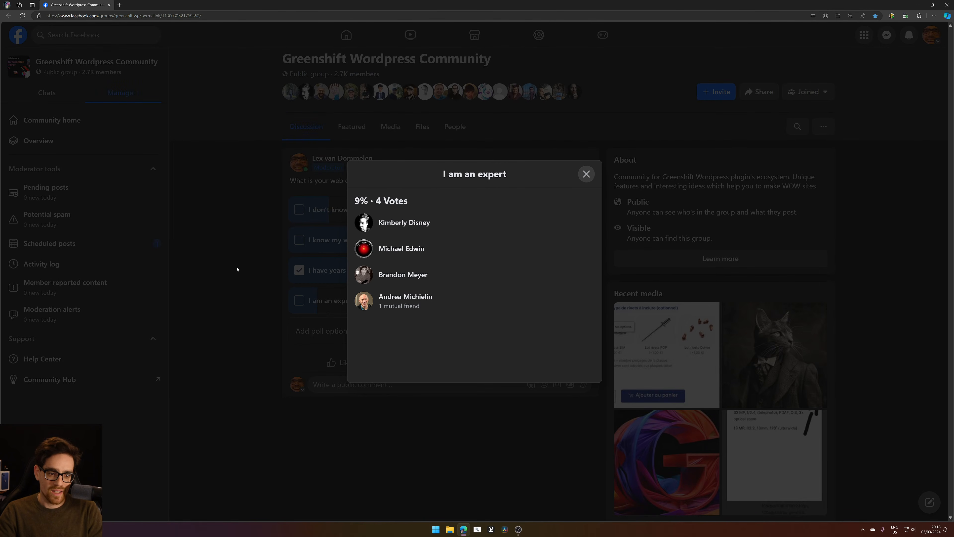
left_click(243, 278)
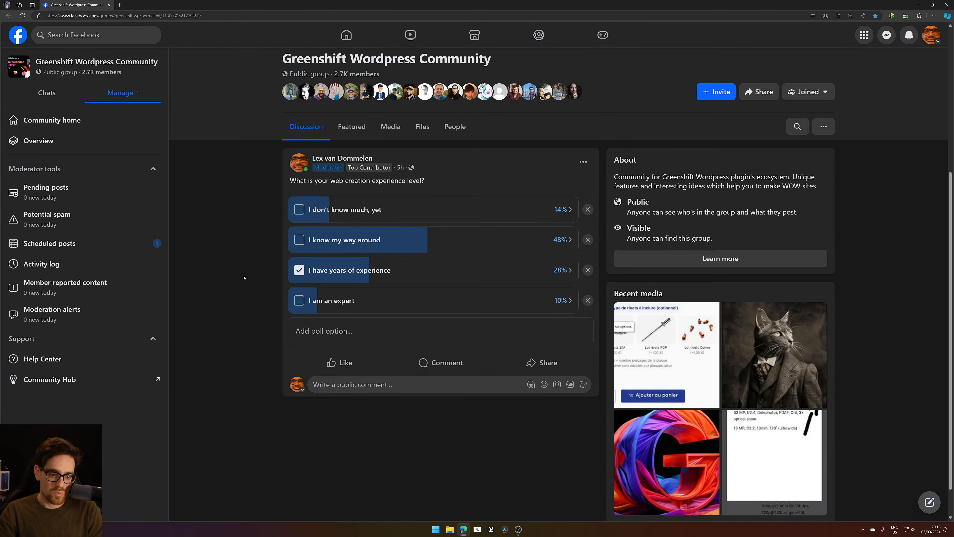
left_click(557, 303)
left_click(264, 384)
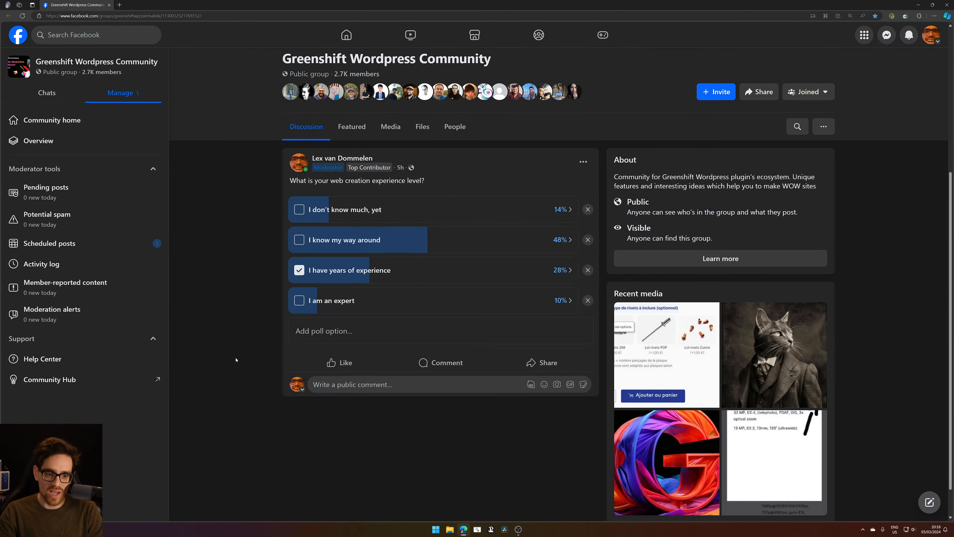
left_click(559, 304)
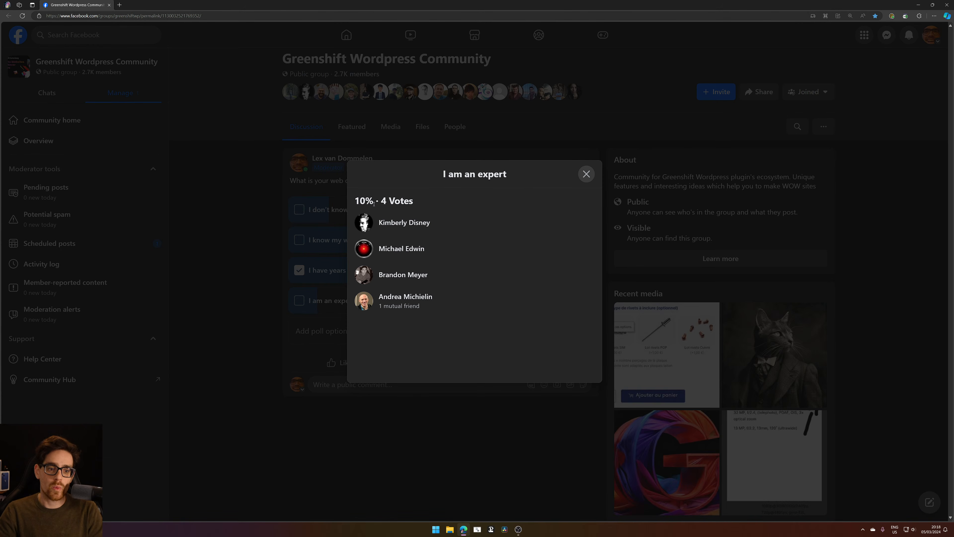
left_click_drag(355, 200, 450, 361)
left_click(463, 364)
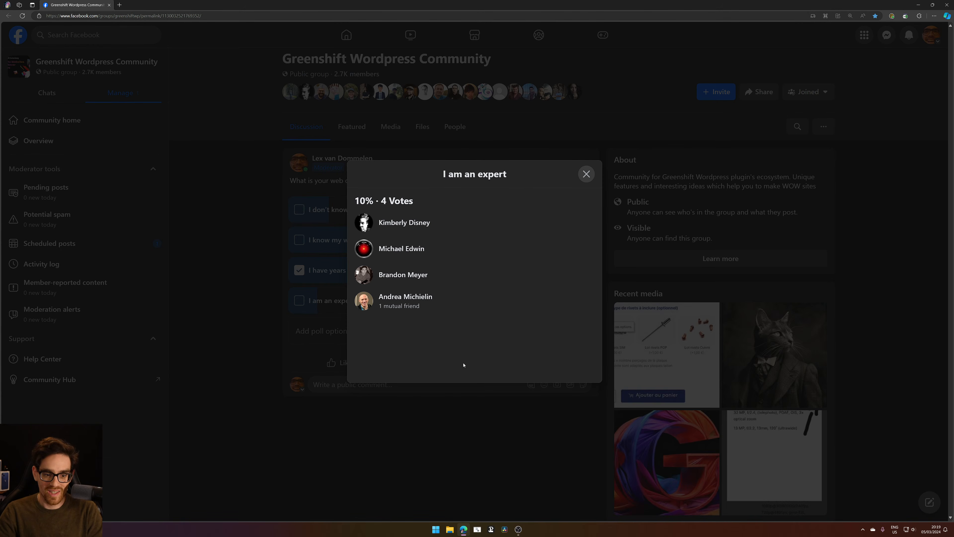
left_click(371, 467)
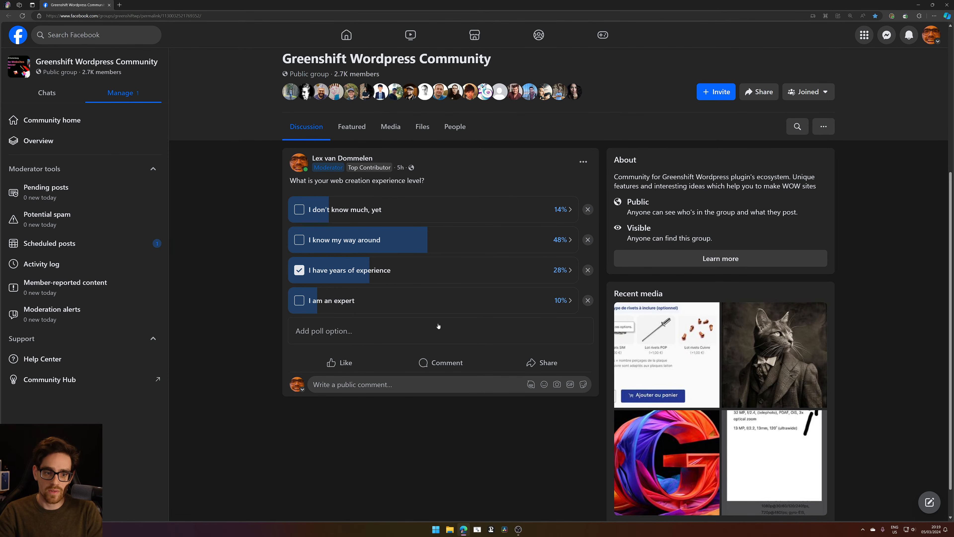
Read through the "I know my way around" voters to the end of the list and close it
left_click(558, 244)
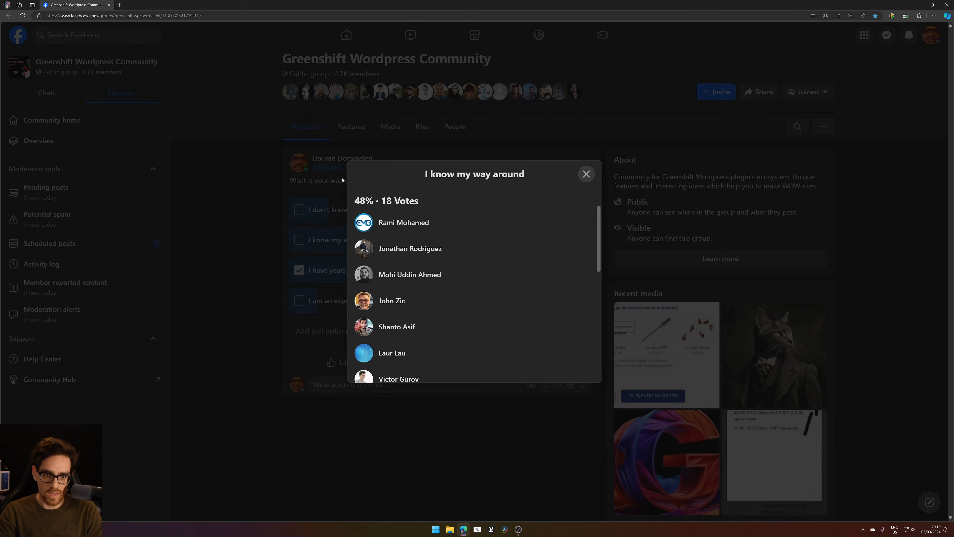
scroll(399, 262, "down", 8)
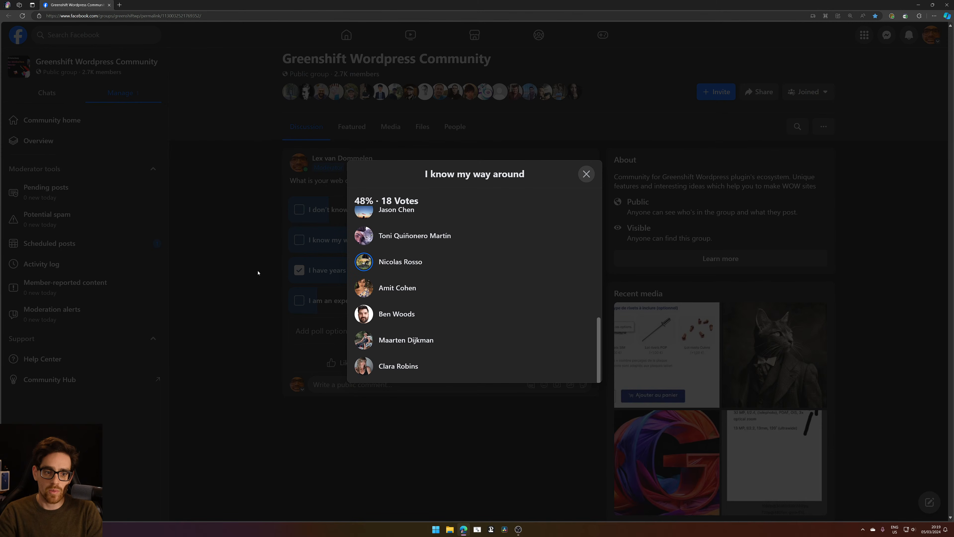
left_click(253, 252)
scroll(376, 256, "up", 2)
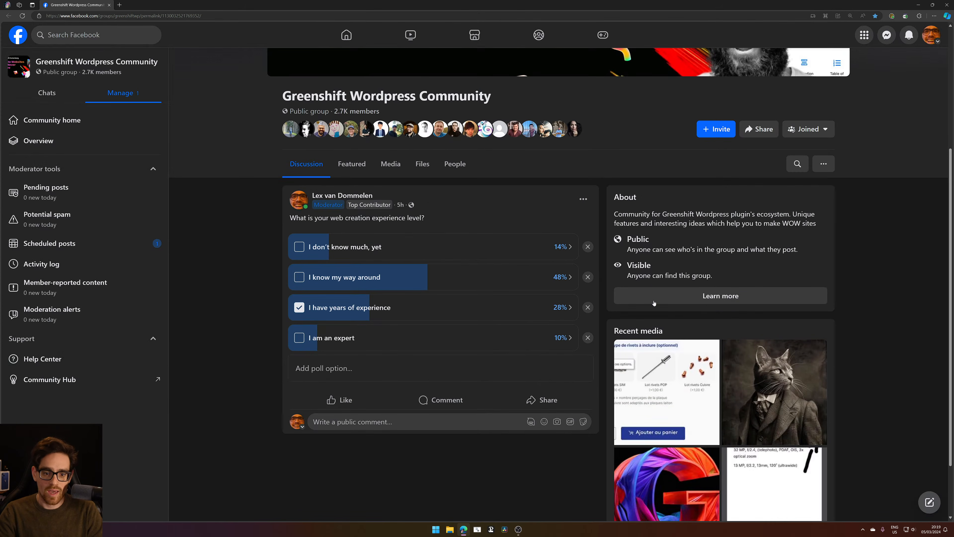
Read through the "I have years of experience" voters to the end of the list and close it
left_click(568, 309)
scroll(442, 333, "down", 5)
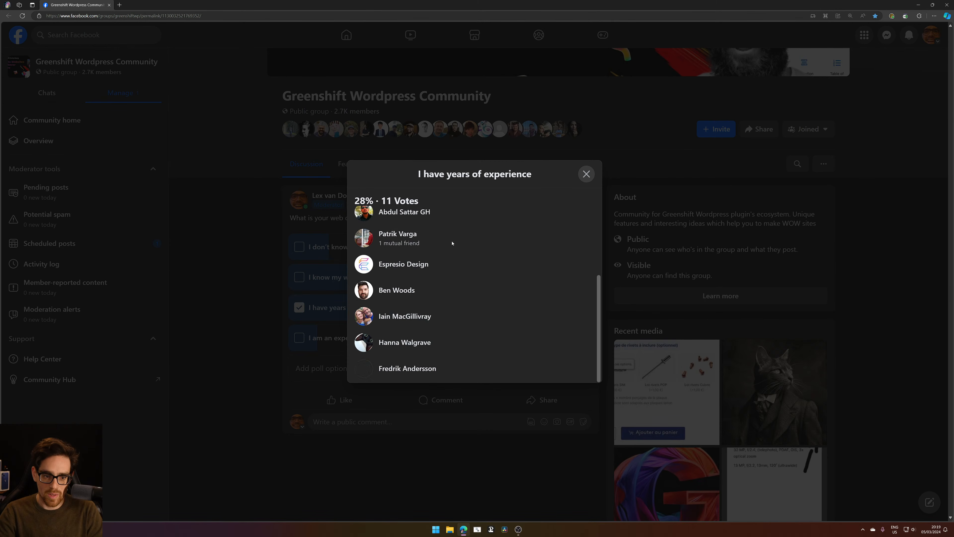
left_click(203, 268)
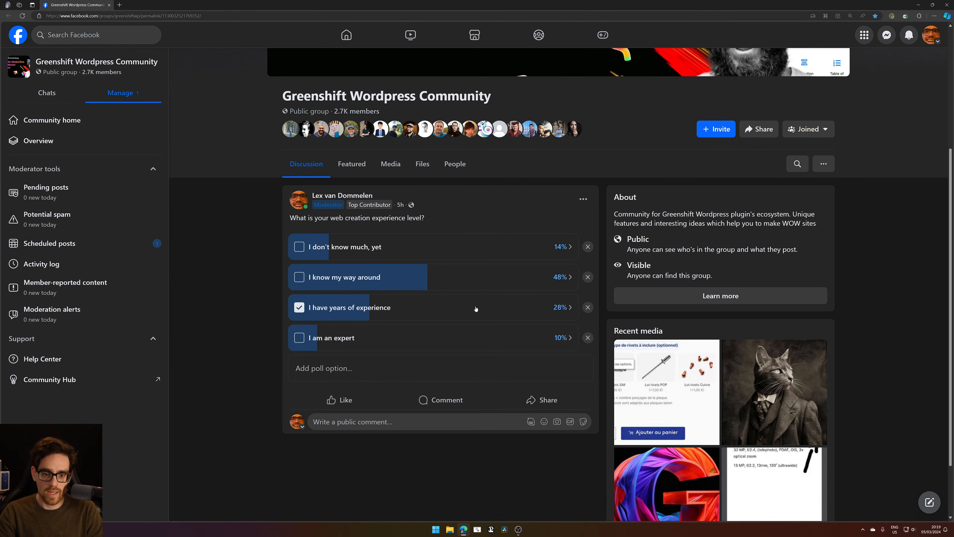
left_click(566, 309)
scroll(558, 292, "down", 4)
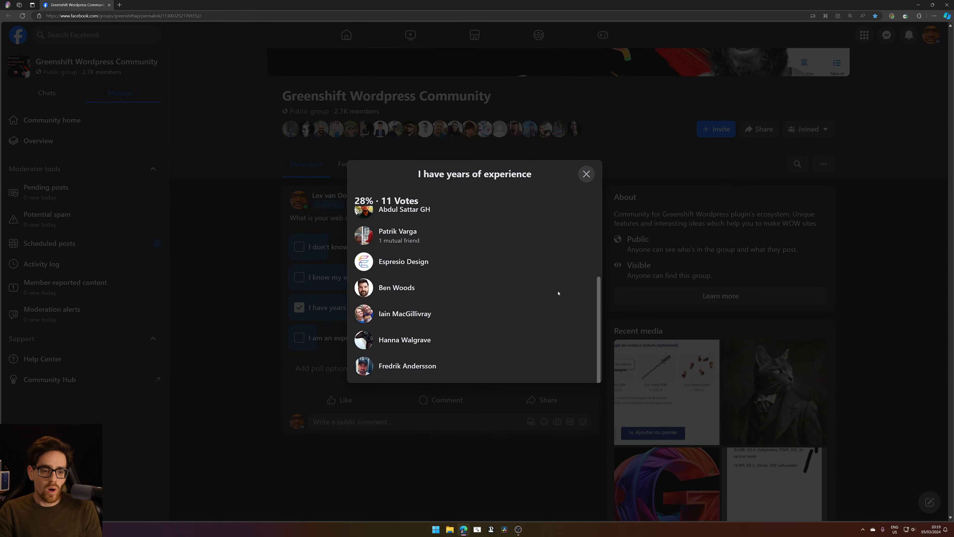
left_click(188, 232)
Vote for "I know my way around", look through its voter list, and remove that vote again
left_click(561, 274)
left_click(571, 277)
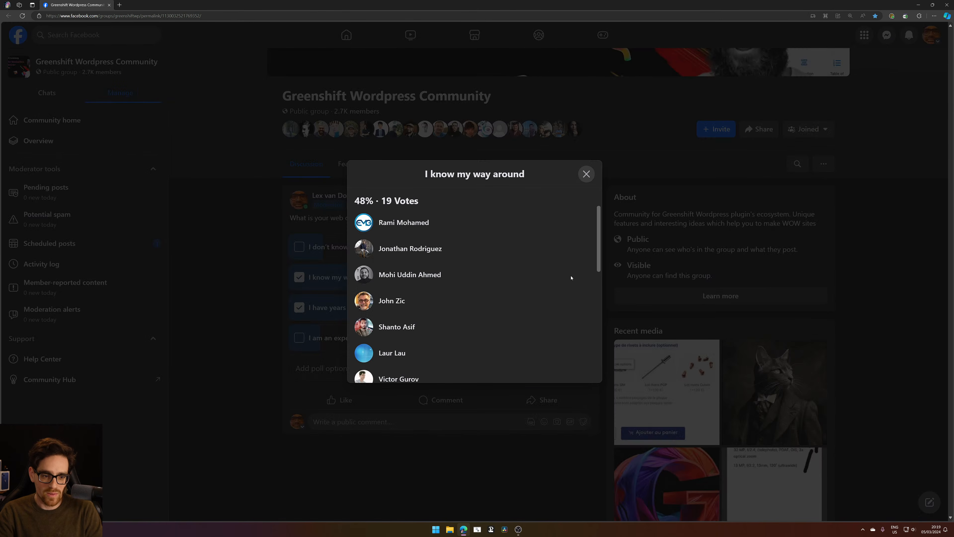
scroll(549, 286, "down", 8)
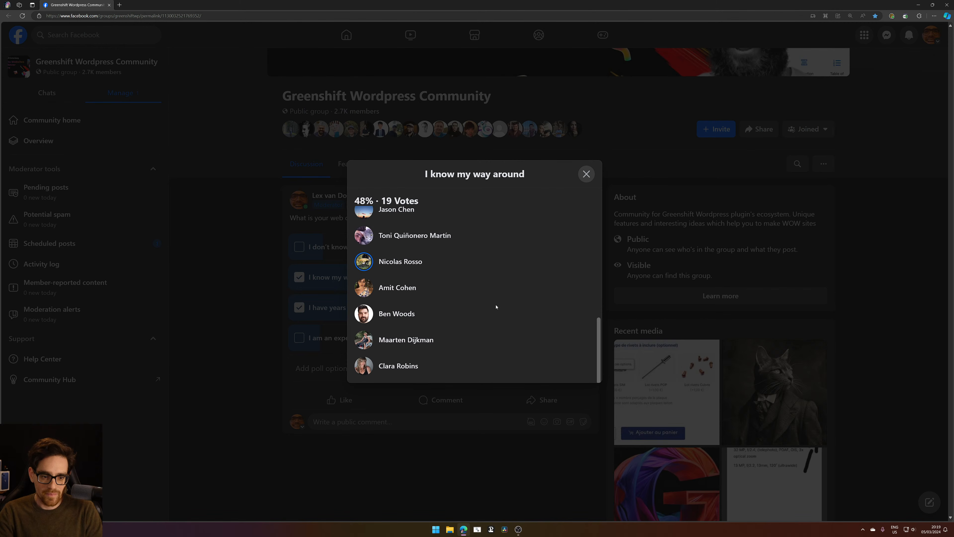
scroll(447, 324, "up", 10)
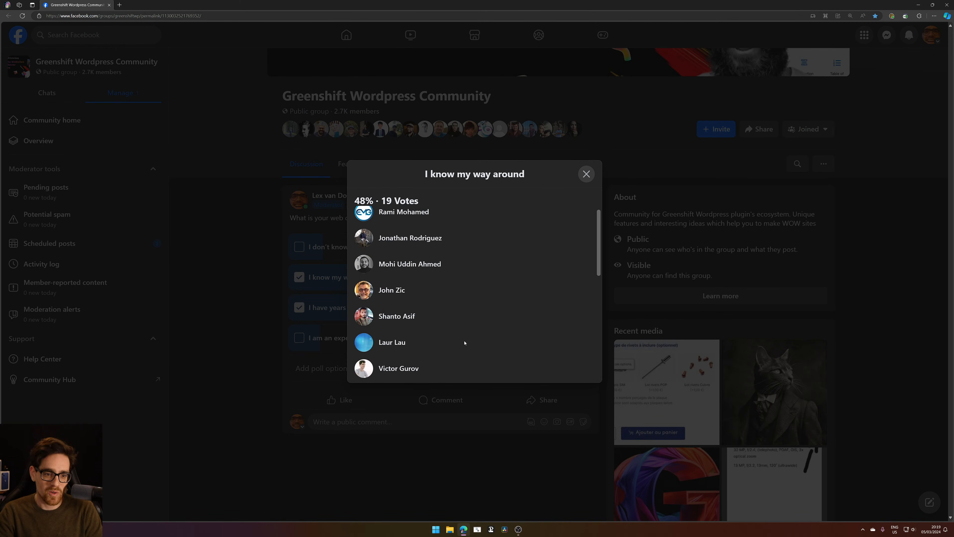
left_click(245, 308)
left_click(299, 277)
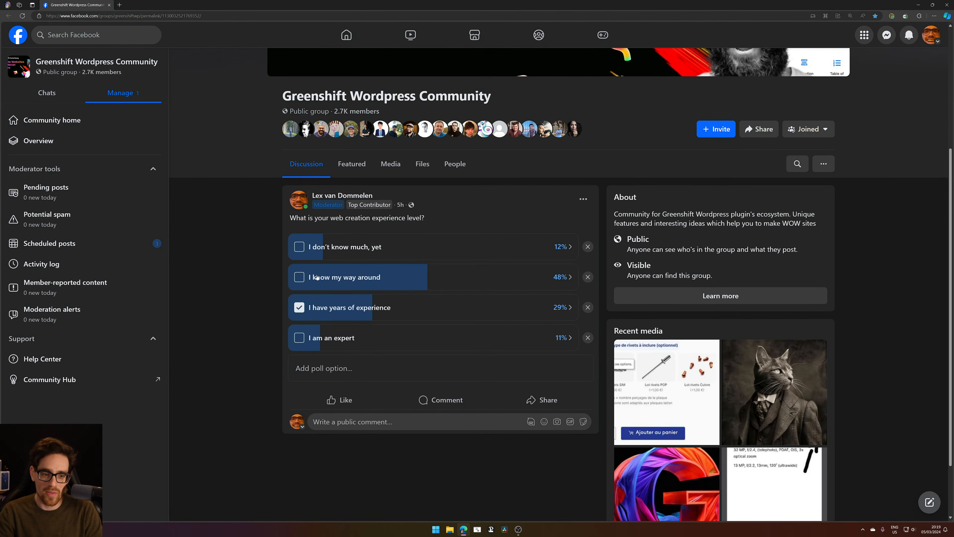
Check the voters for "I don't know much, yet", and add and remove a vote for that option
left_click(568, 245)
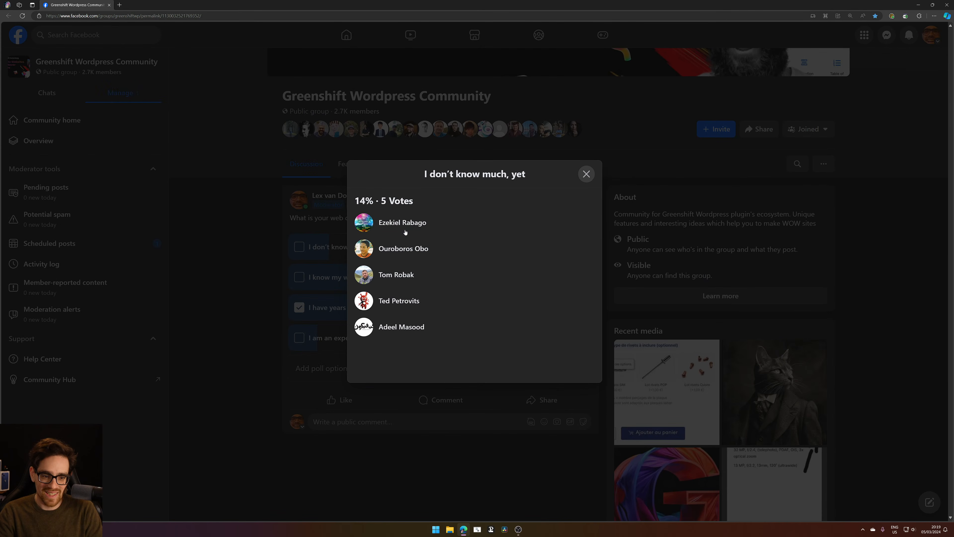
left_click(293, 352)
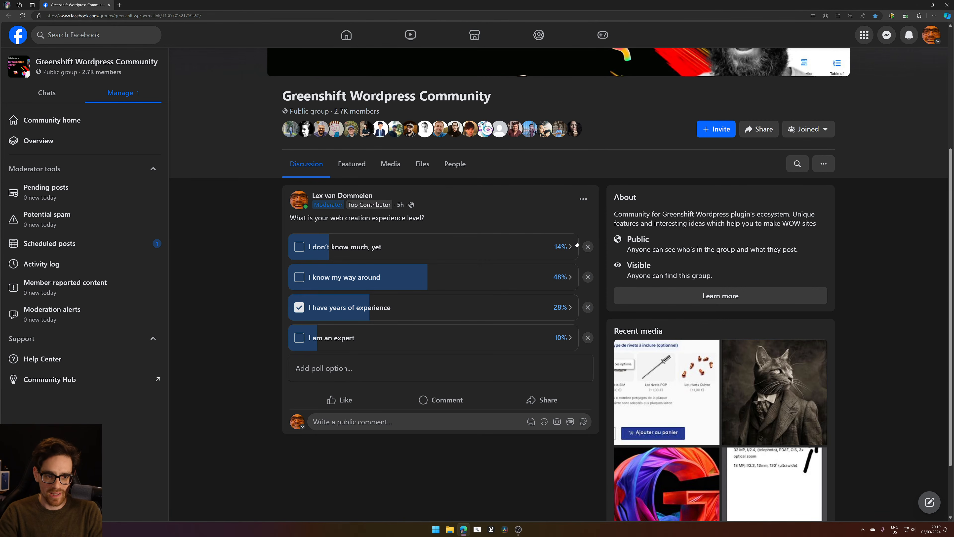
left_click(567, 250)
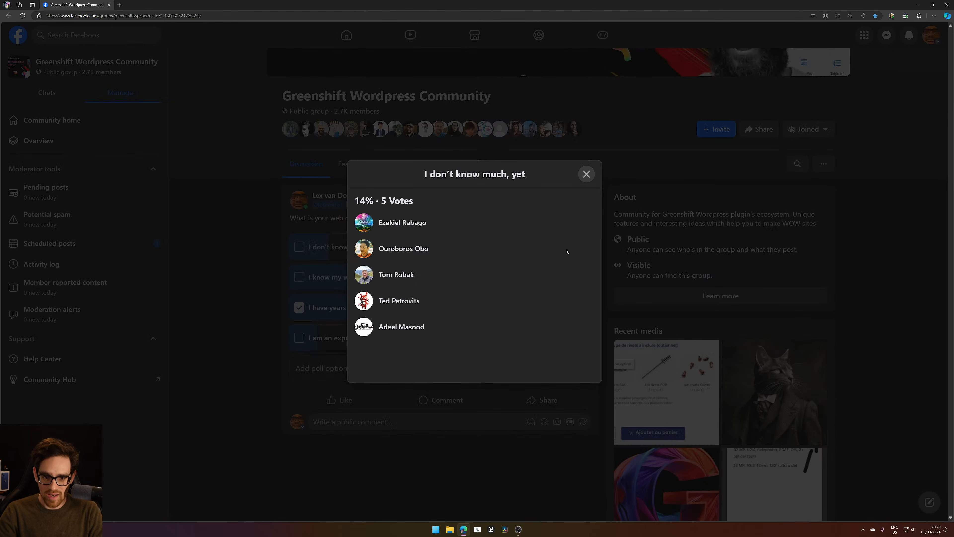
left_click(229, 258)
left_click(298, 246)
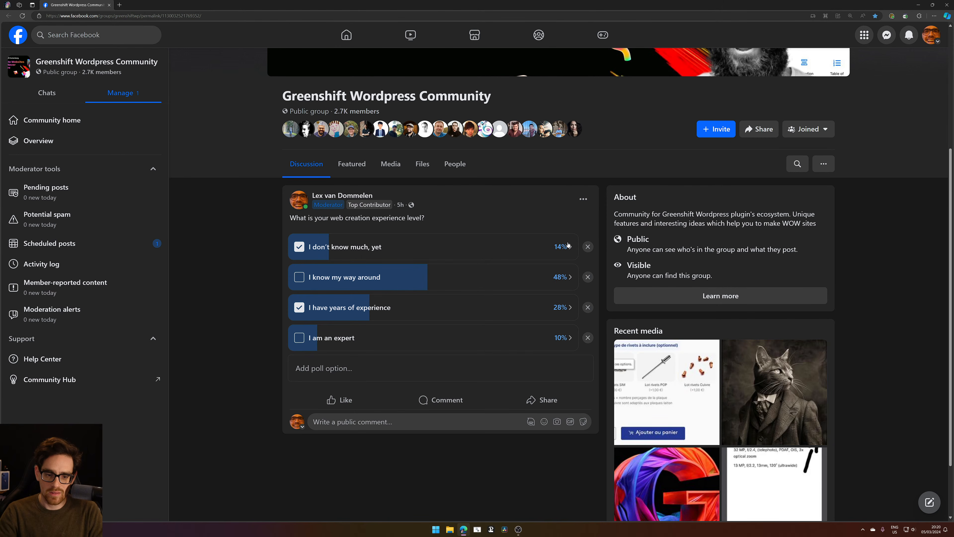
left_click(299, 246)
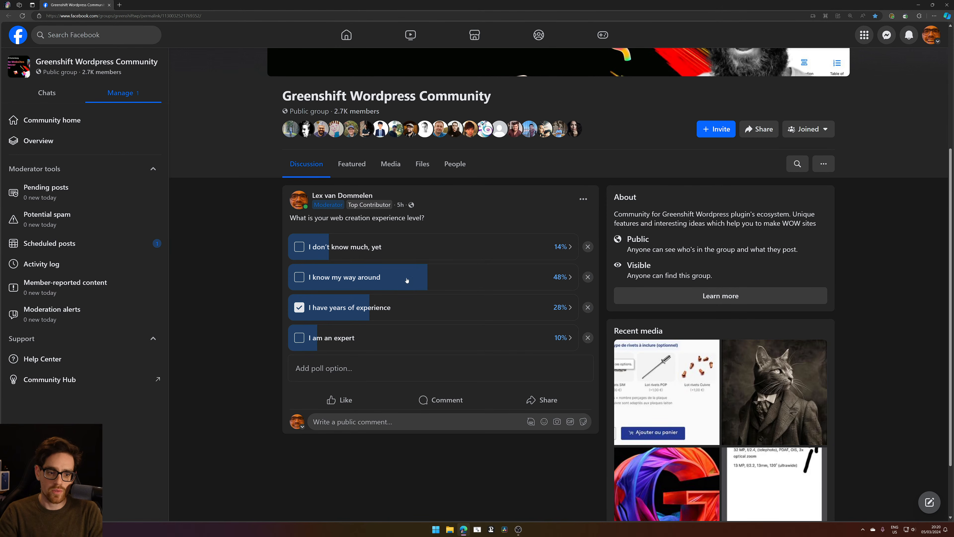
Look through who voted for "I know my way around" and "I don't know much, yet", and close each voter list
left_click(555, 278)
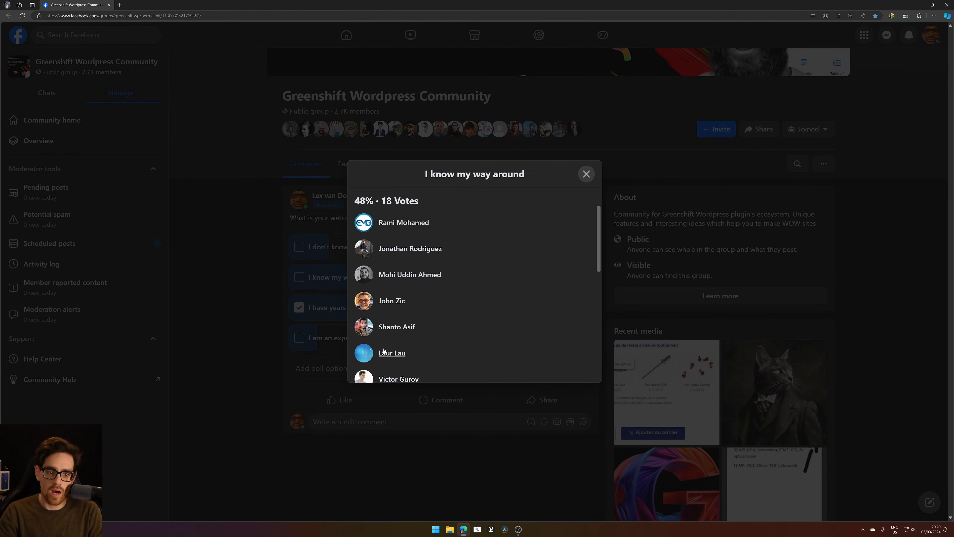
scroll(467, 260, "down", 5)
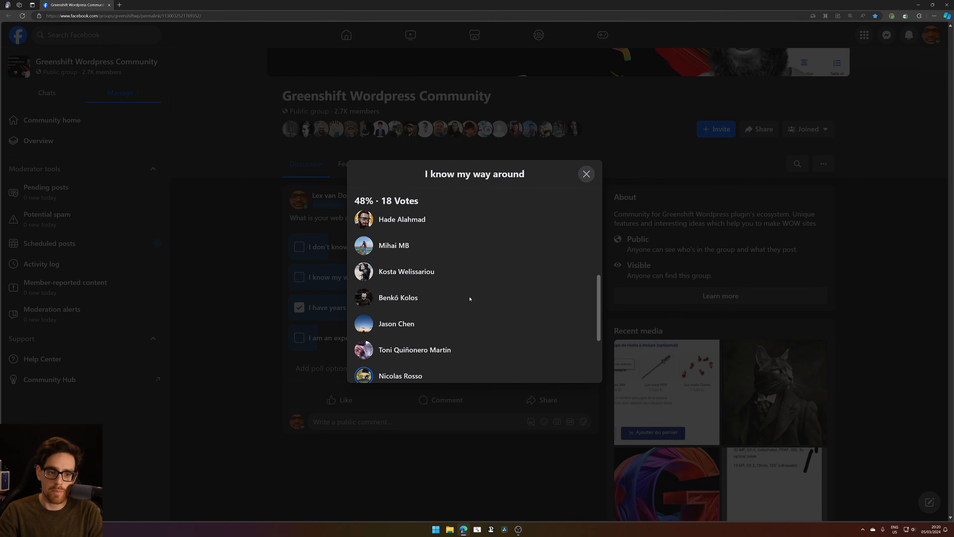
left_click(226, 273)
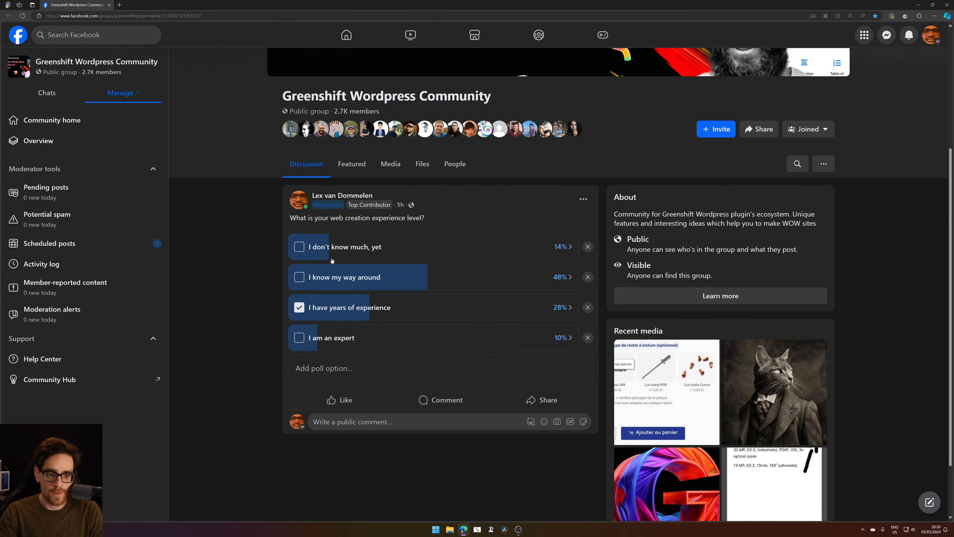
left_click(568, 244)
left_click(559, 257)
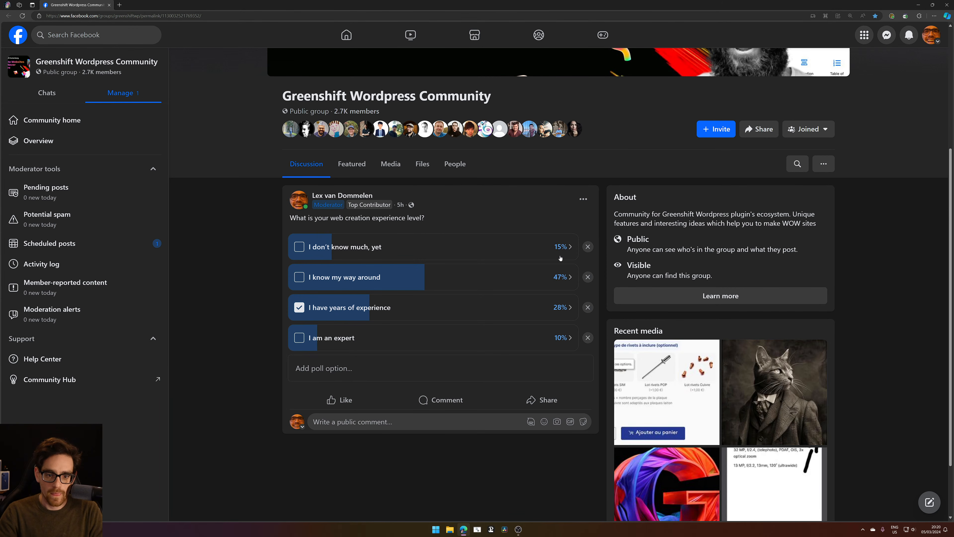
left_click(562, 248)
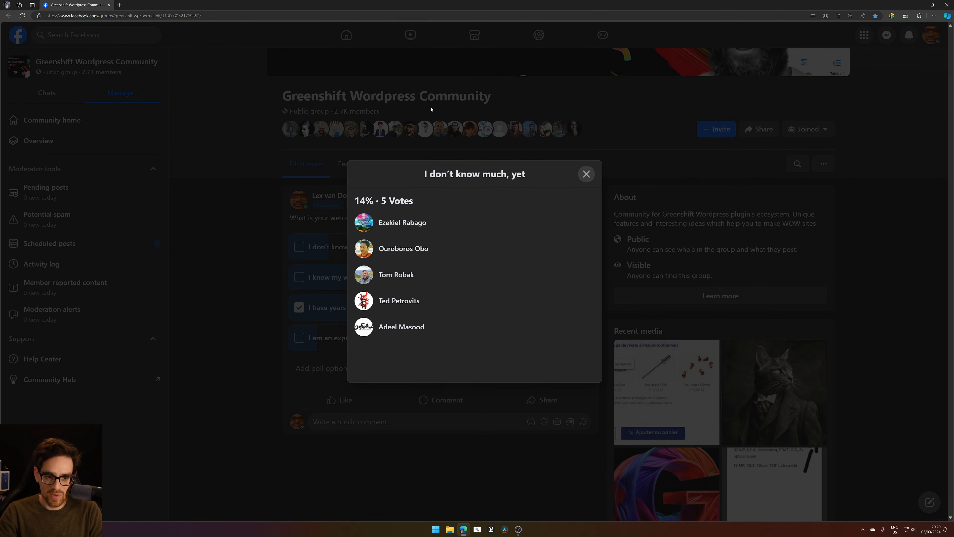
left_click(281, 235)
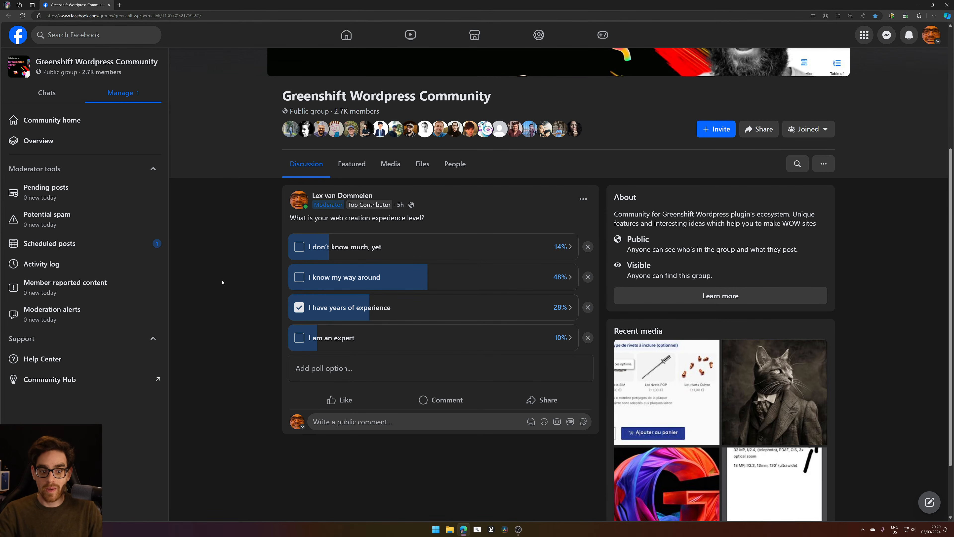
Look through who voted for "I have years of experience" and close the voter list
left_click(566, 306)
scroll(541, 285, "down", 3)
scroll(541, 284, "up", 3)
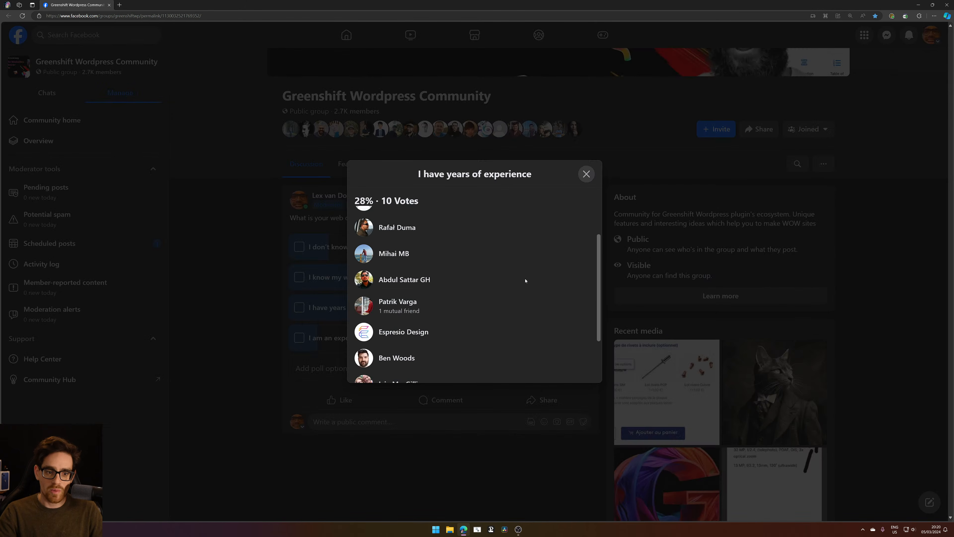
left_click(280, 299)
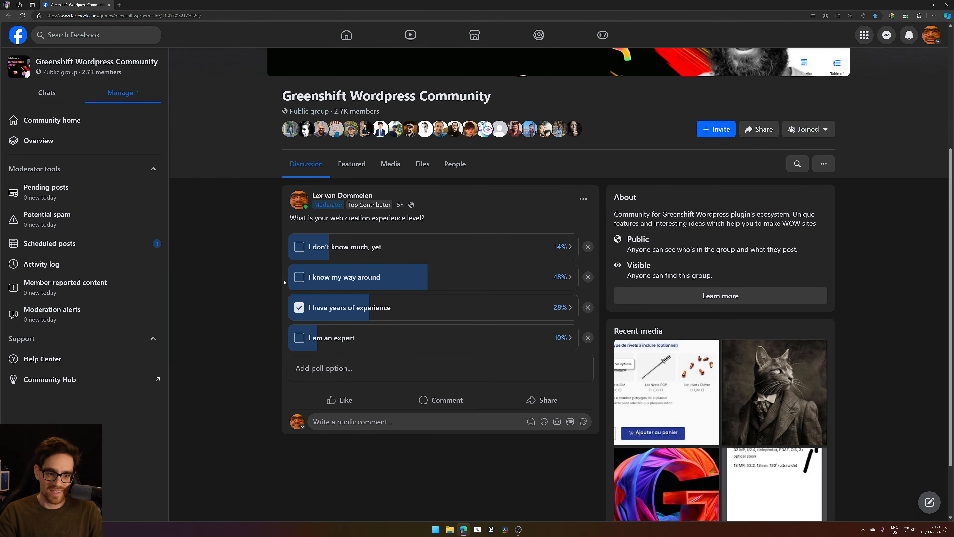
left_click_drag(380, 267, 610, 275)
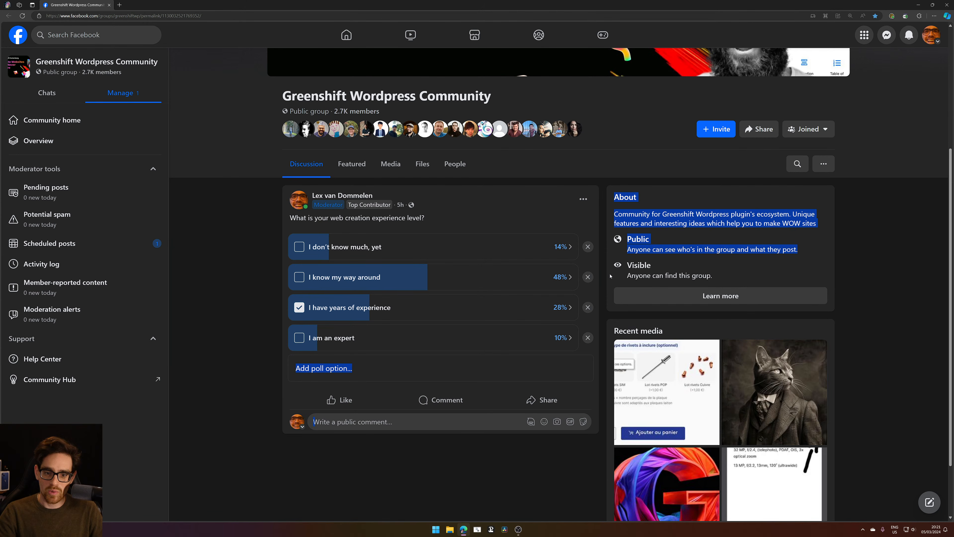
left_click(597, 269)
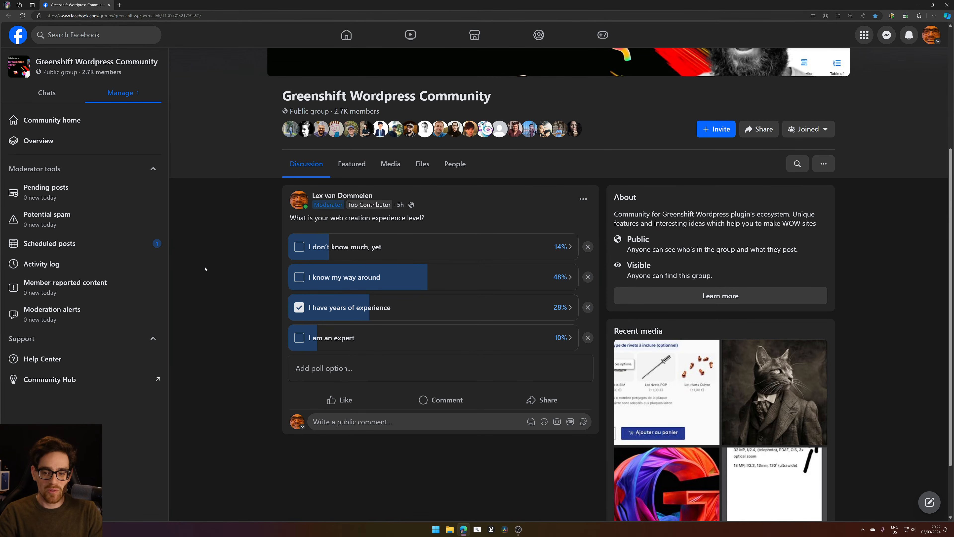
Open the site new.techies.review in a new browser tab and close the Facebook group tab
left_click(120, 4)
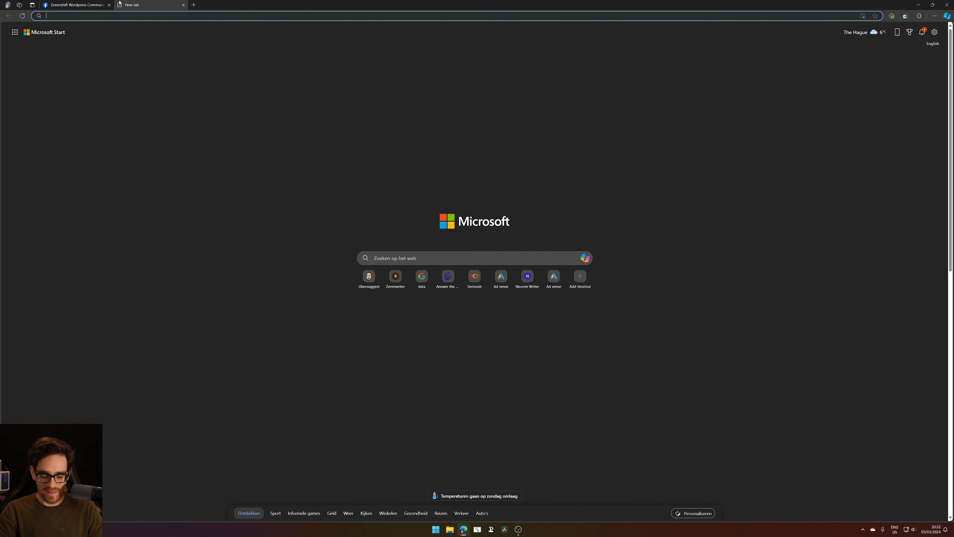
type("new")
key("Return")
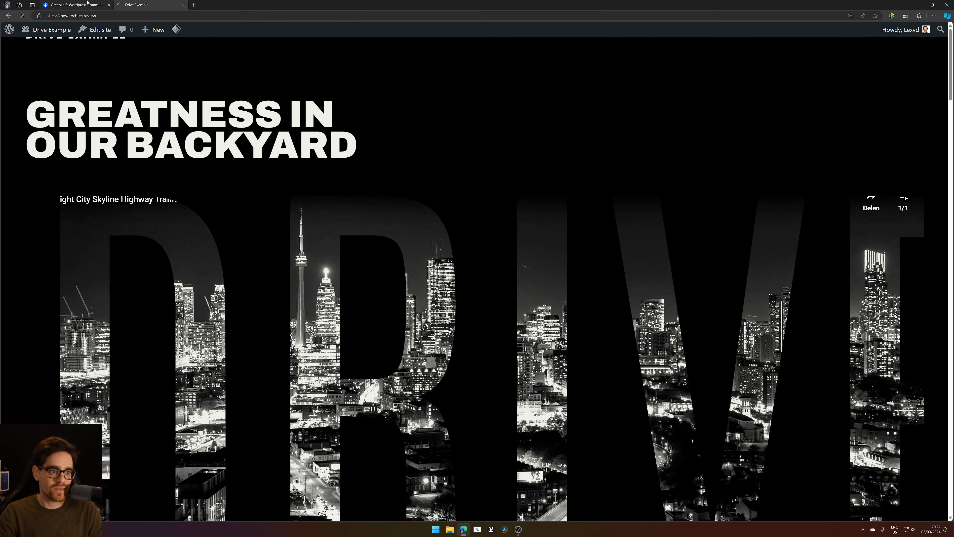
left_click(109, 4)
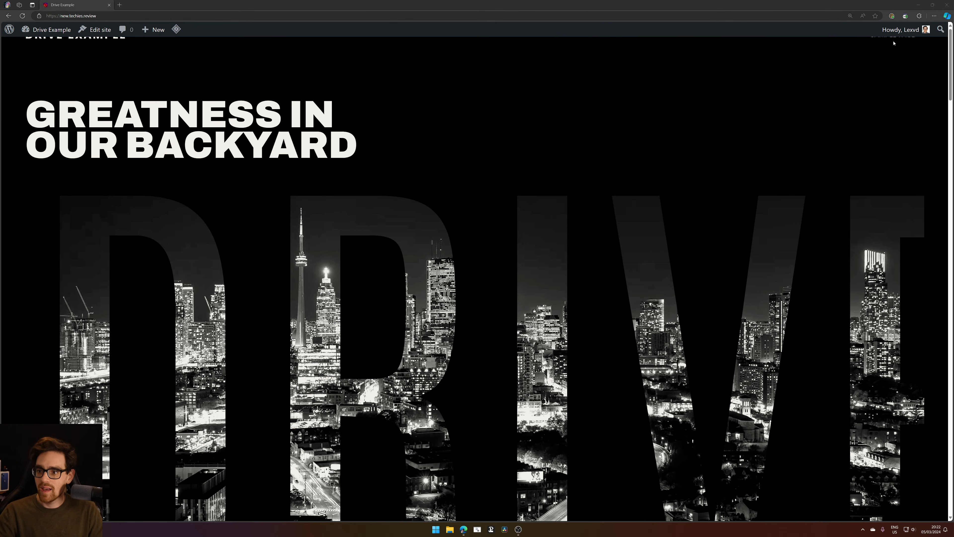
Open the developer tools side by side with the Drive Example site and give the site the wider share of the screen
key("F12")
key("super+Right")
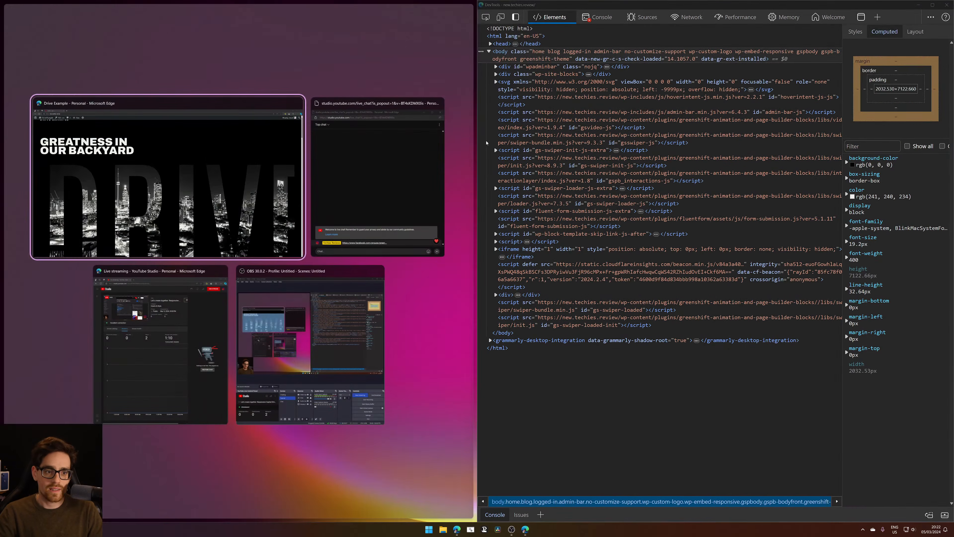
key("Return")
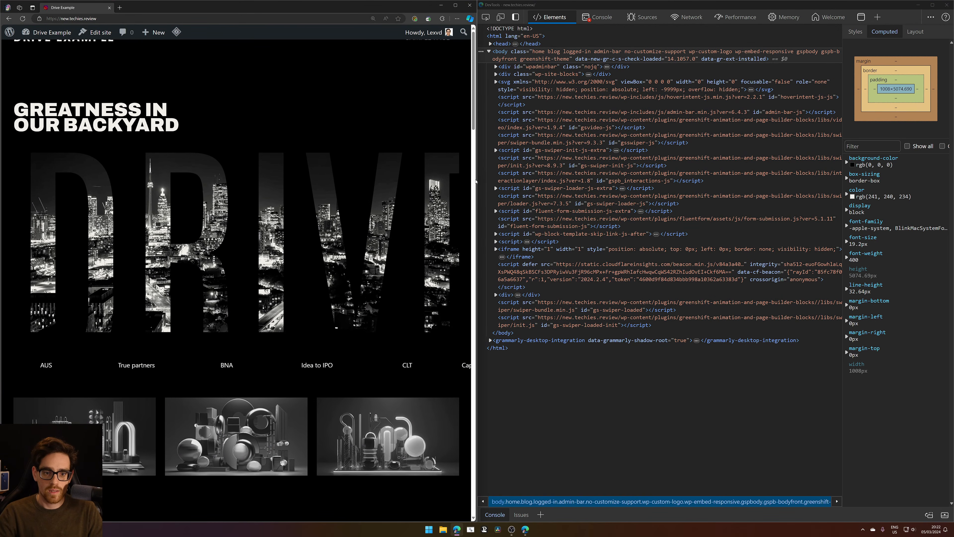
left_click_drag(476, 182, 737, 182)
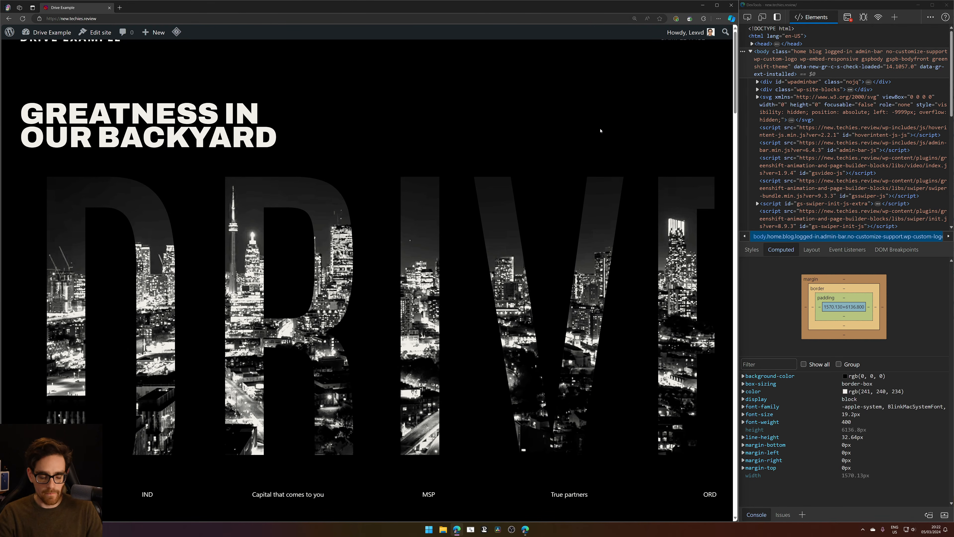
Turn on device emulation for the Drive Example page
scroll(600, 130, "down", 6)
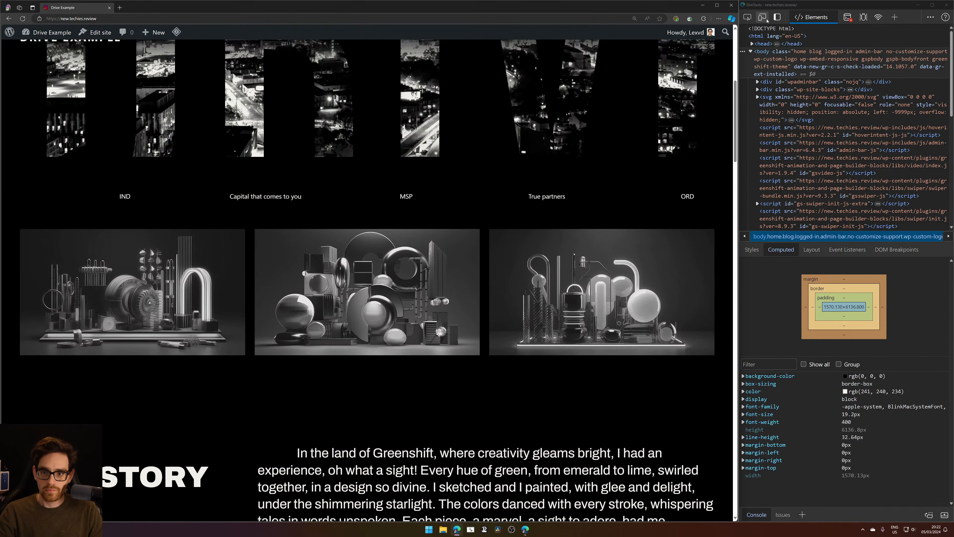
left_click(765, 19)
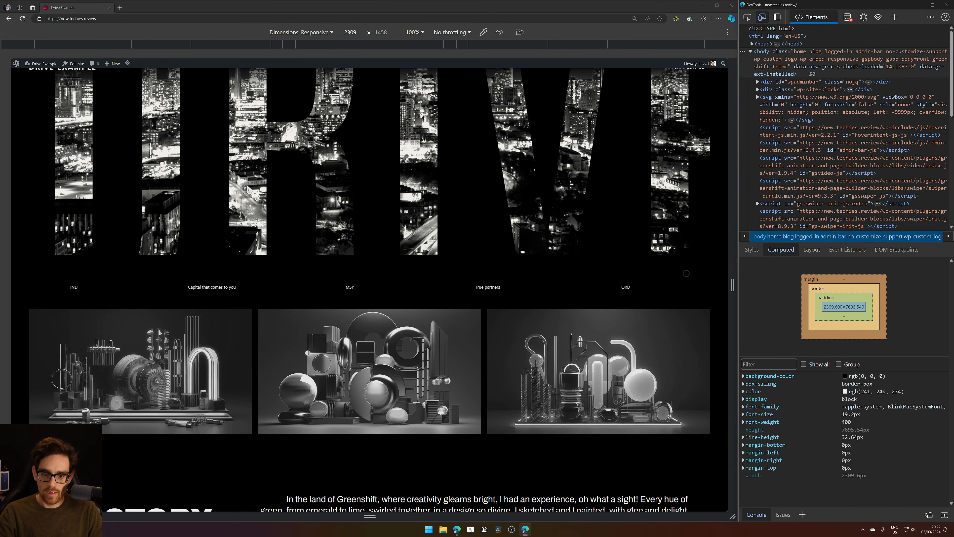
scroll(686, 274, "up", 5)
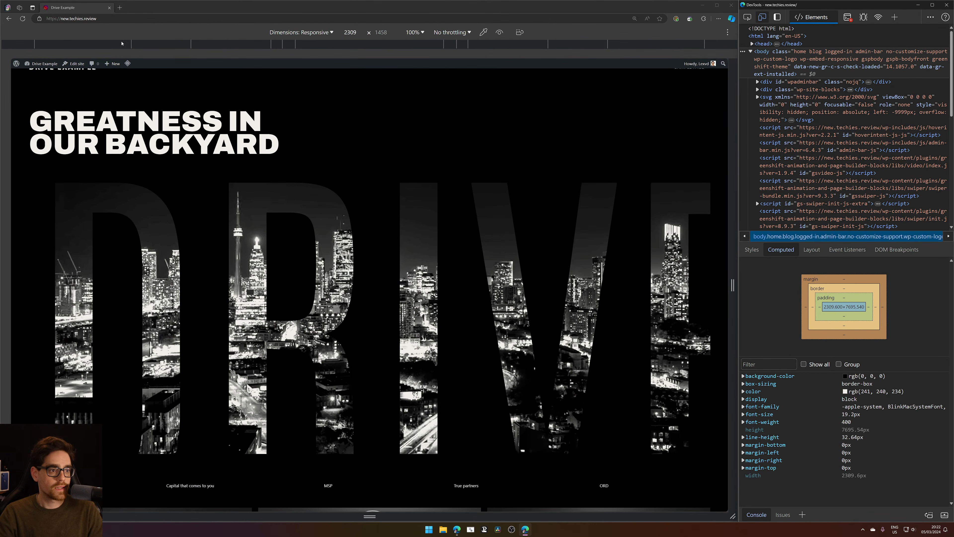
Open the same site in a second browser tab and start editing its Front Page template in the site editor
left_click(113, 18)
key("ctrl+c")
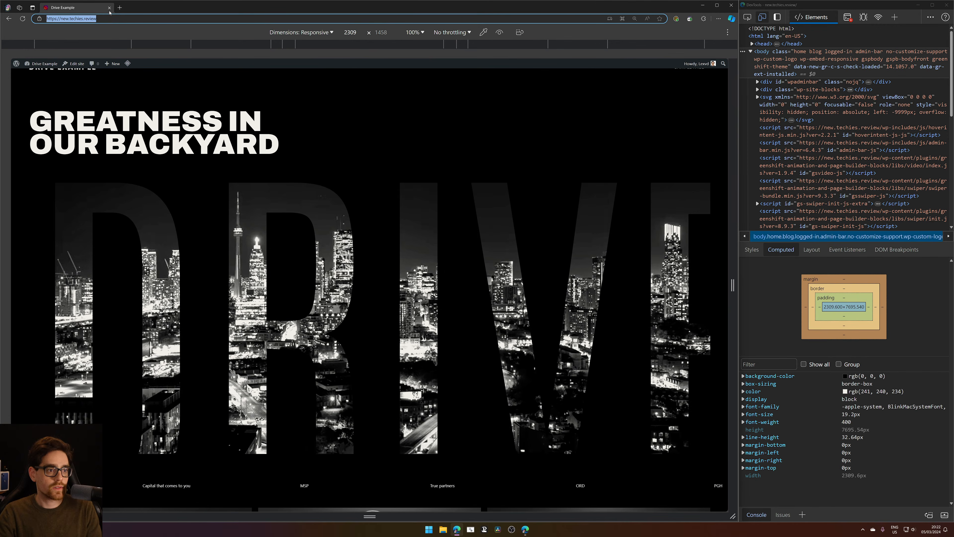
left_click(119, 8)
key("ctrl+v")
key("Return")
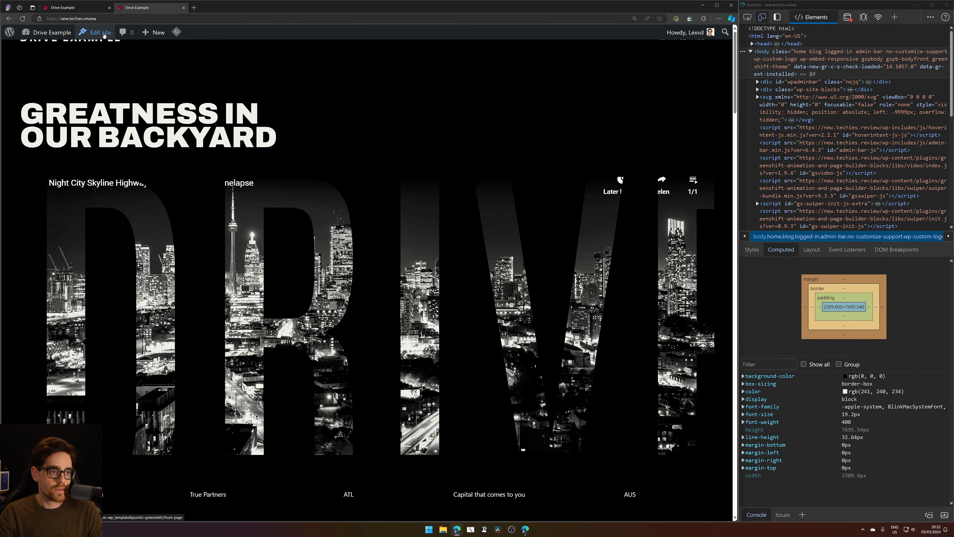
left_click(104, 35)
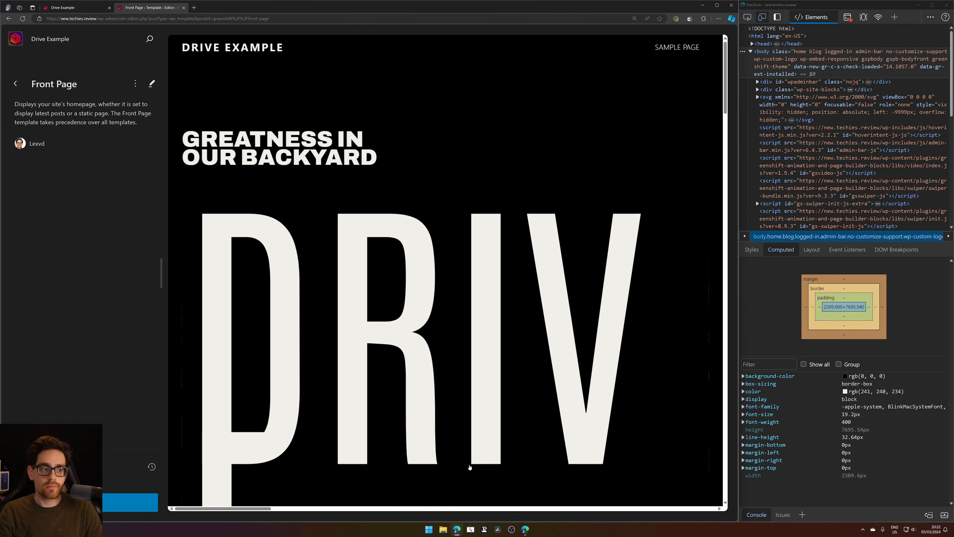
left_click(515, 252)
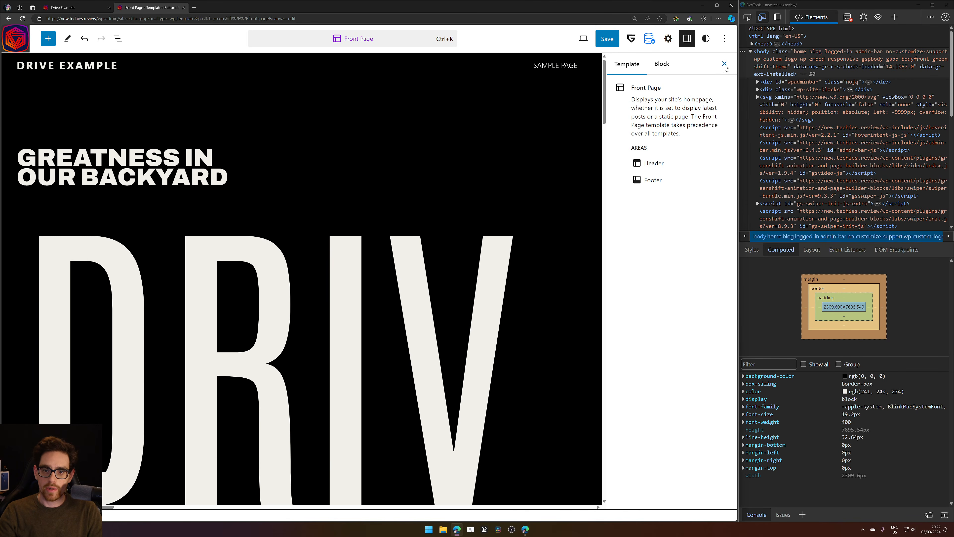
Hide the template settings sidebar and switch the Front Page preview to Mobile
left_click(725, 66)
scroll(526, 213, "down", 10)
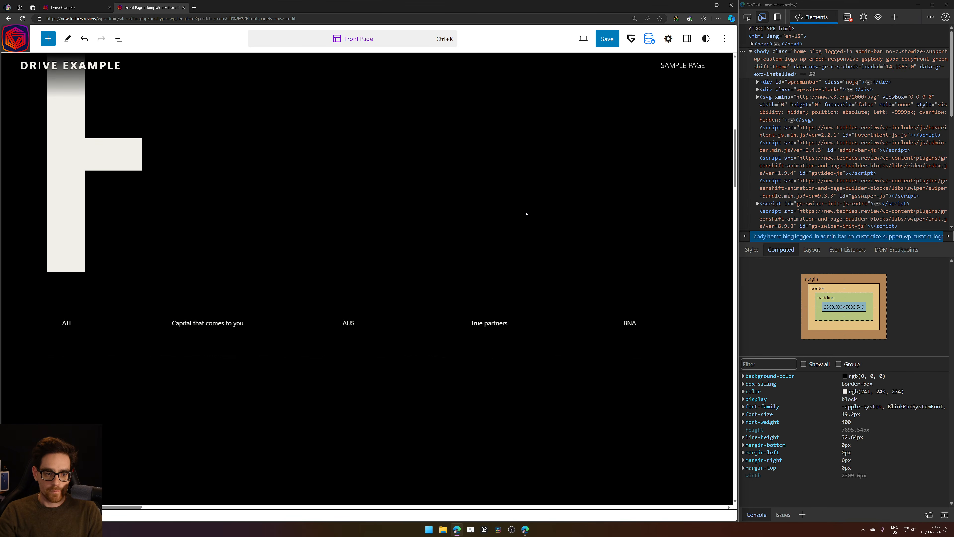
scroll(526, 214, "down", 1)
scroll(581, 128, "up", 5)
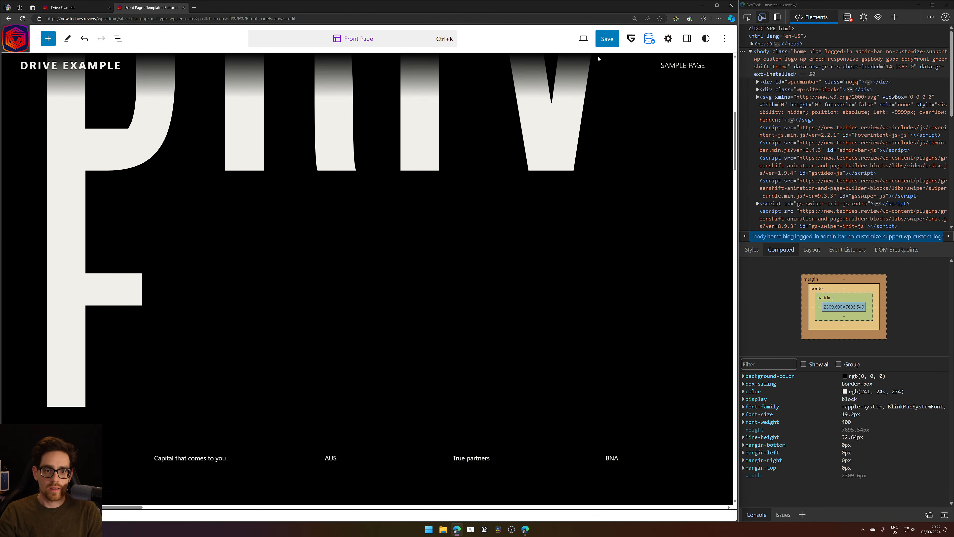
left_click(584, 39)
left_click(505, 99)
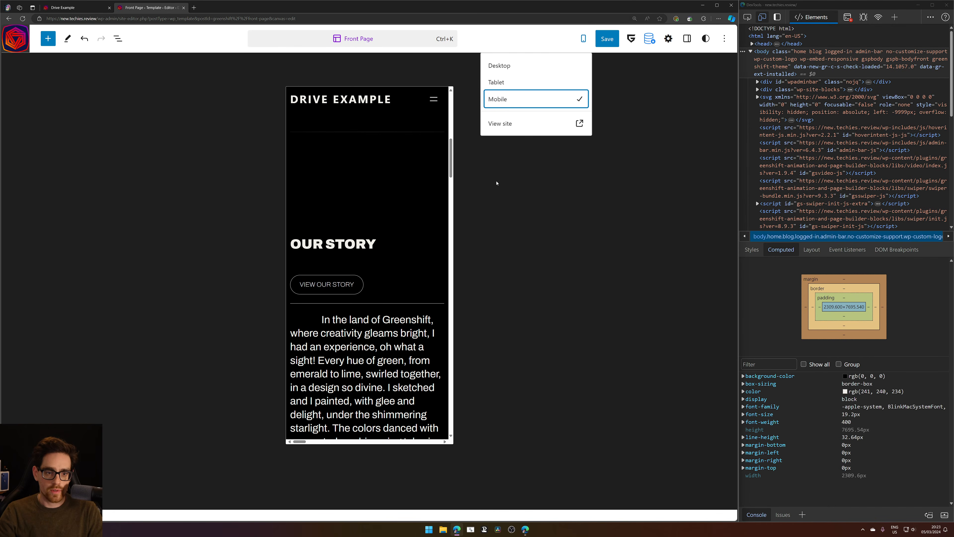
Return to the live Drive Example page, close the developer tools and maximize the browser window
left_click(86, 8)
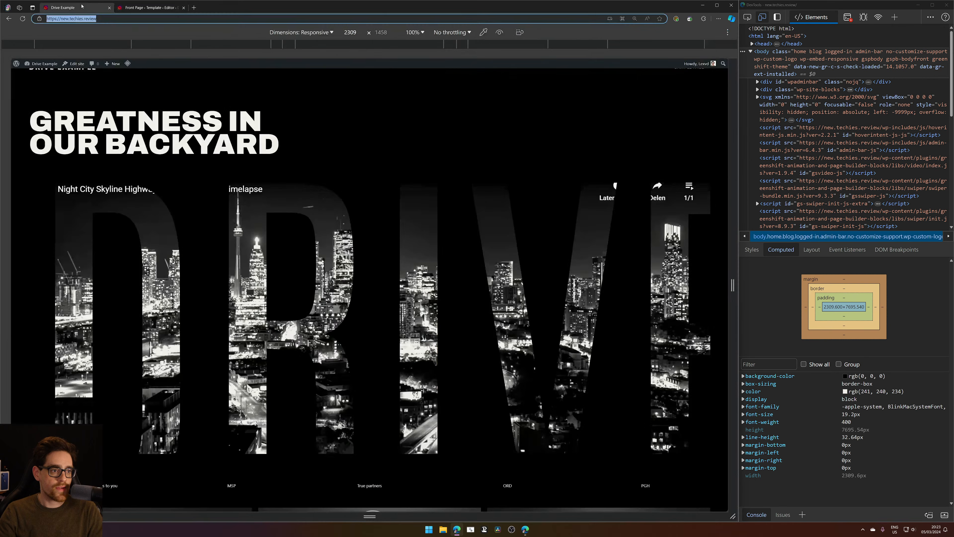
scroll(111, 161, "down", 10)
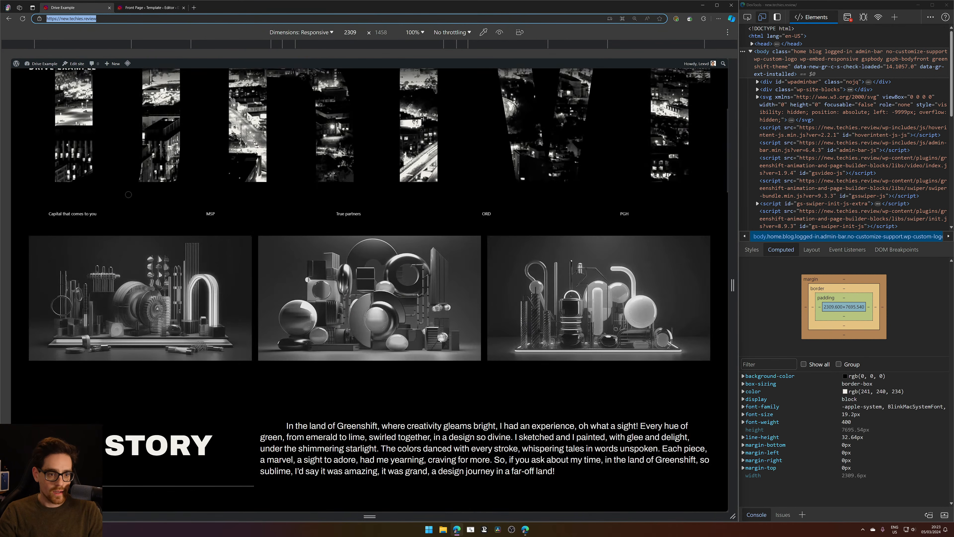
scroll(112, 161, "up", 10)
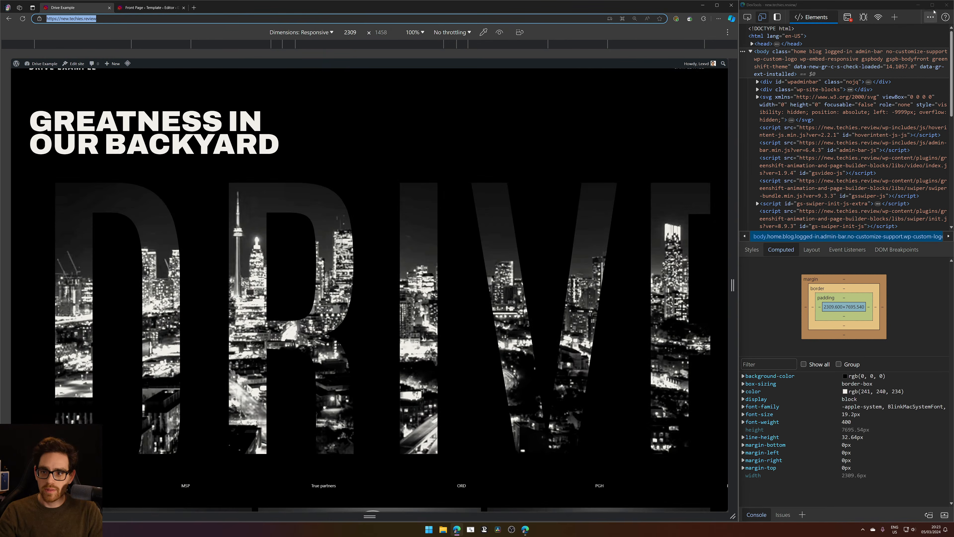
left_click(947, 5)
left_click(717, 6)
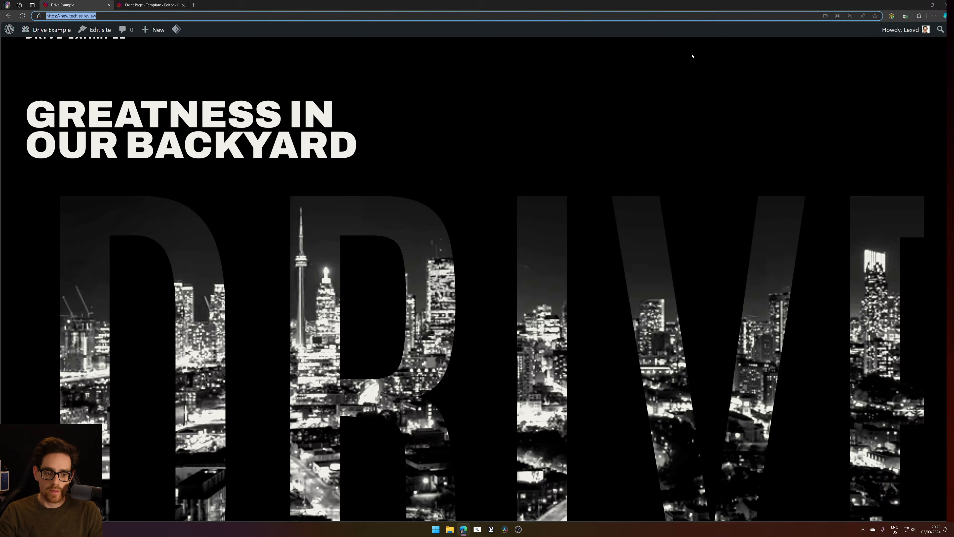
Reload the live page and examine the DRIVE video heading, the scrolling text and the image row beneath it
scroll(690, 56, "down", 5)
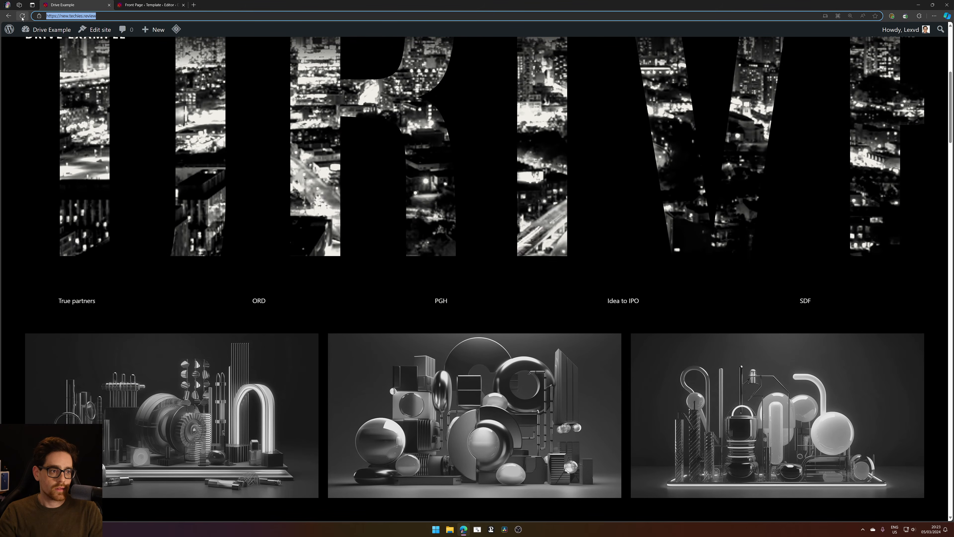
left_click(22, 15)
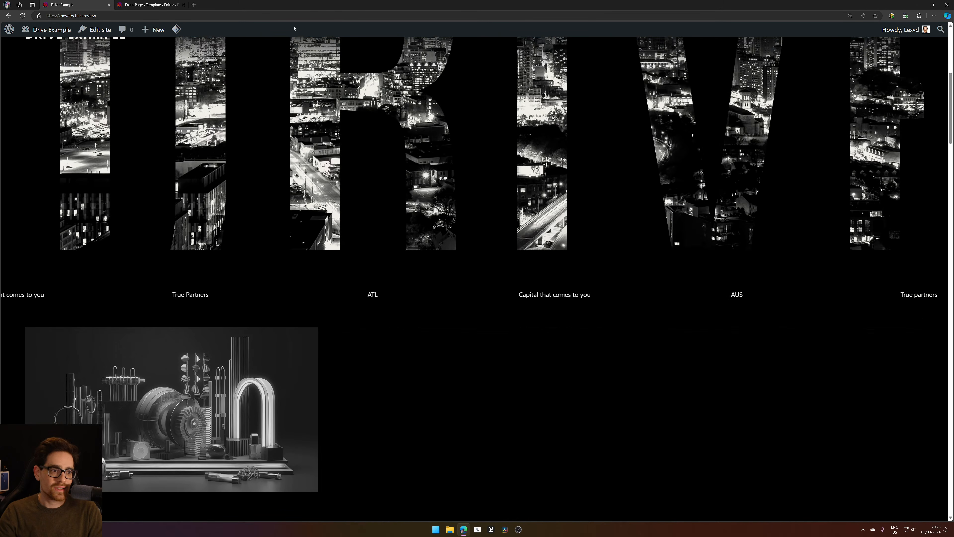
scroll(409, 233, "down", 6)
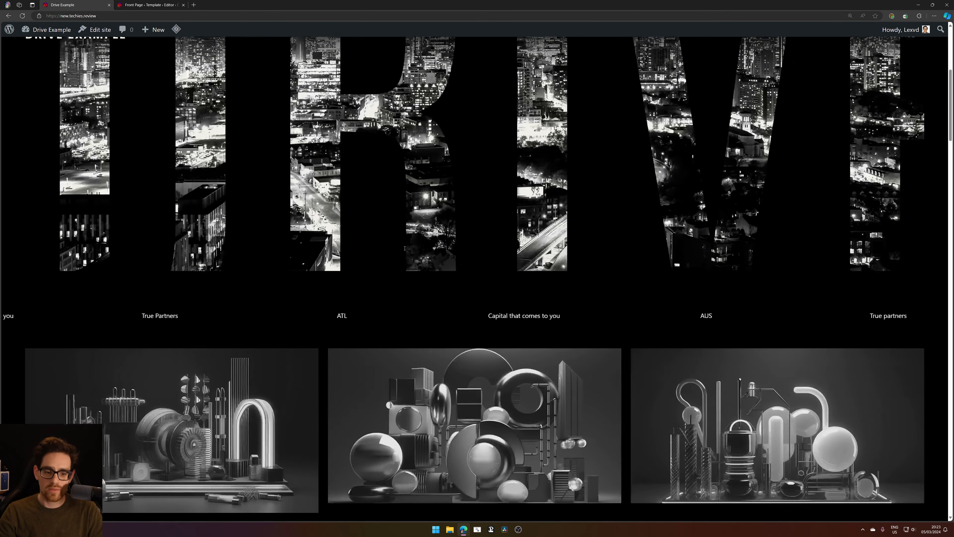
scroll(118, 172, "up", 8)
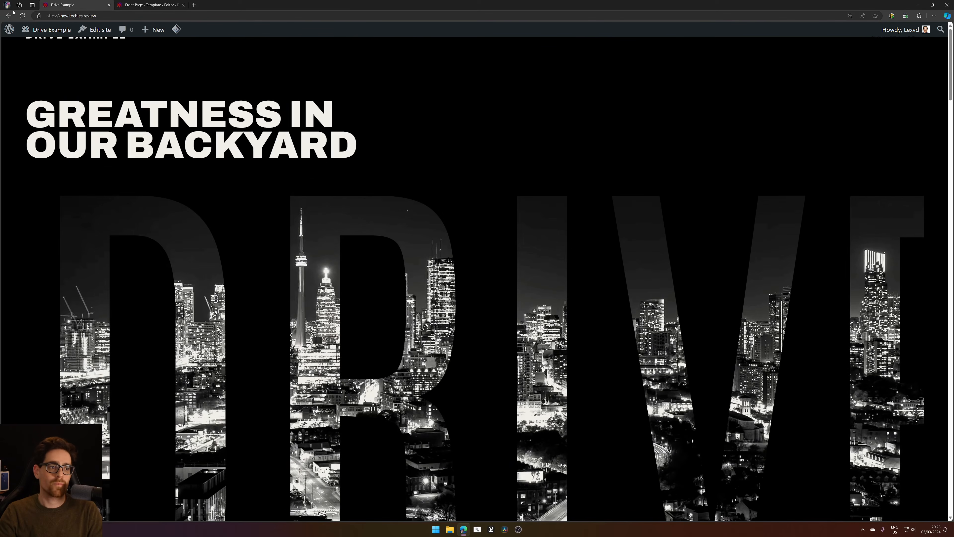
key("F5")
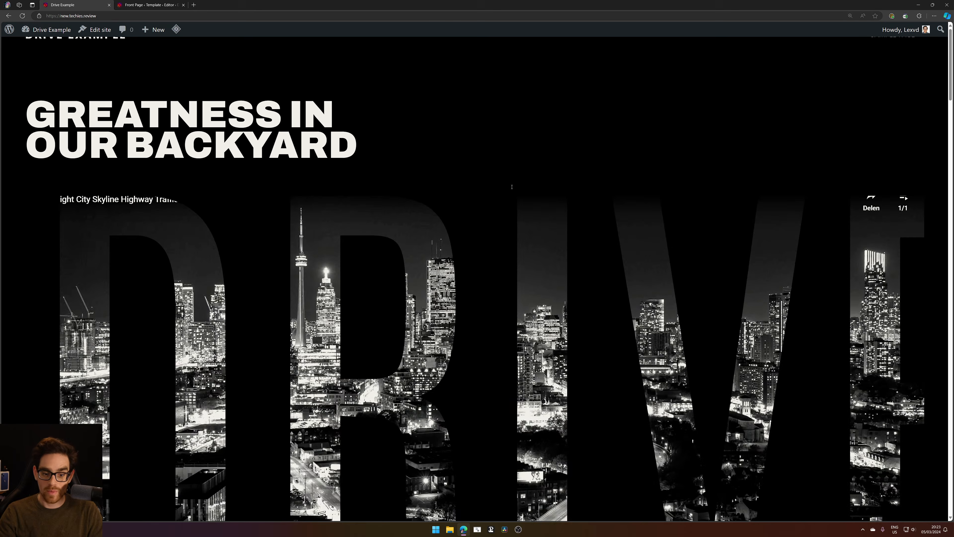
Examine the live page's image row, Our Story and Subscribe sections, and the slider images beneath them
scroll(522, 263, "down", 10)
scroll(530, 348, "down", 20)
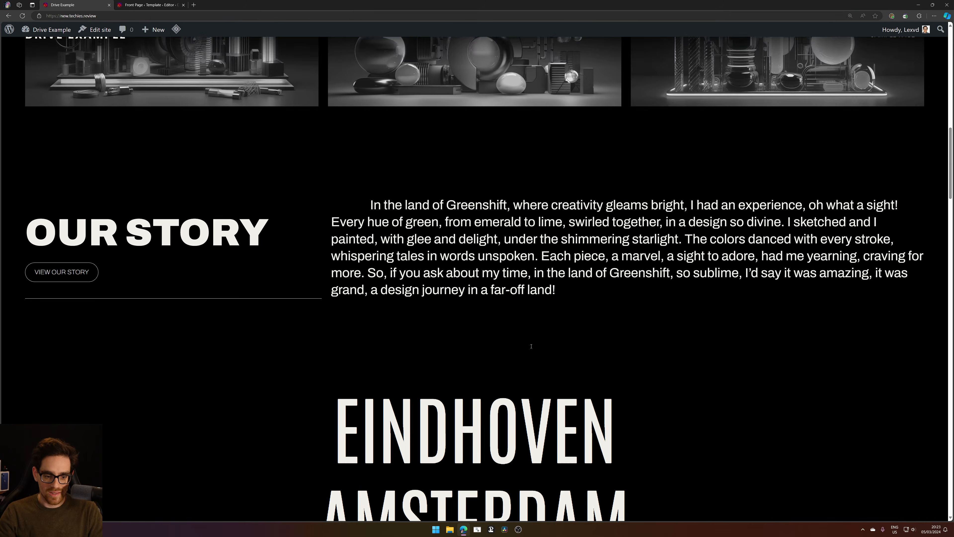
scroll(395, 363, "down", 4)
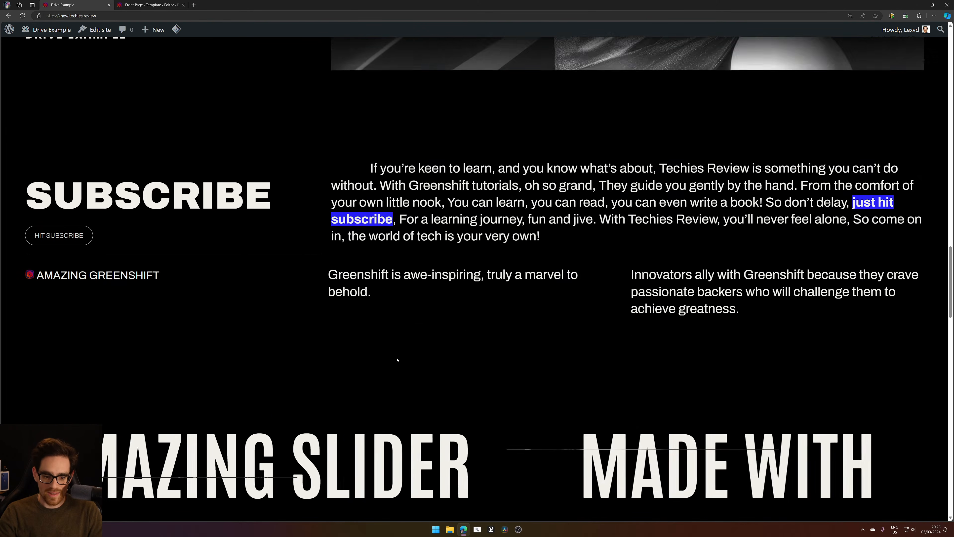
scroll(431, 355, "down", 2)
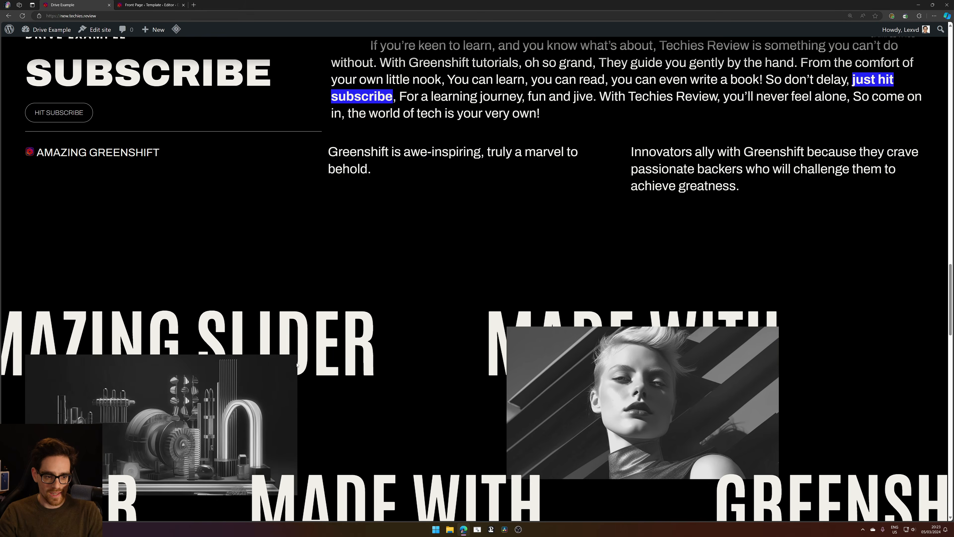
Return to the Front Page template editor, switch the preview to Desktop and select the first image below the scrolling text
left_click(173, 4)
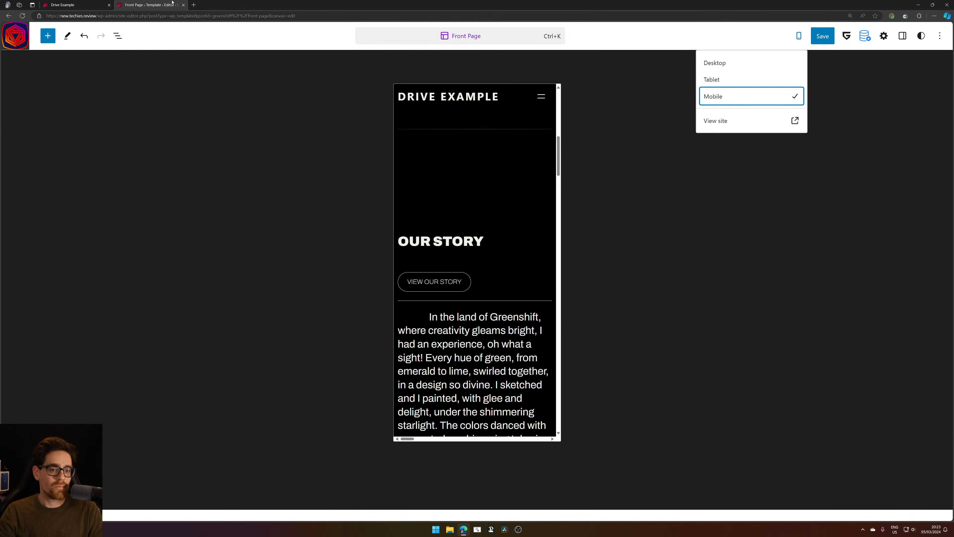
left_click(718, 64)
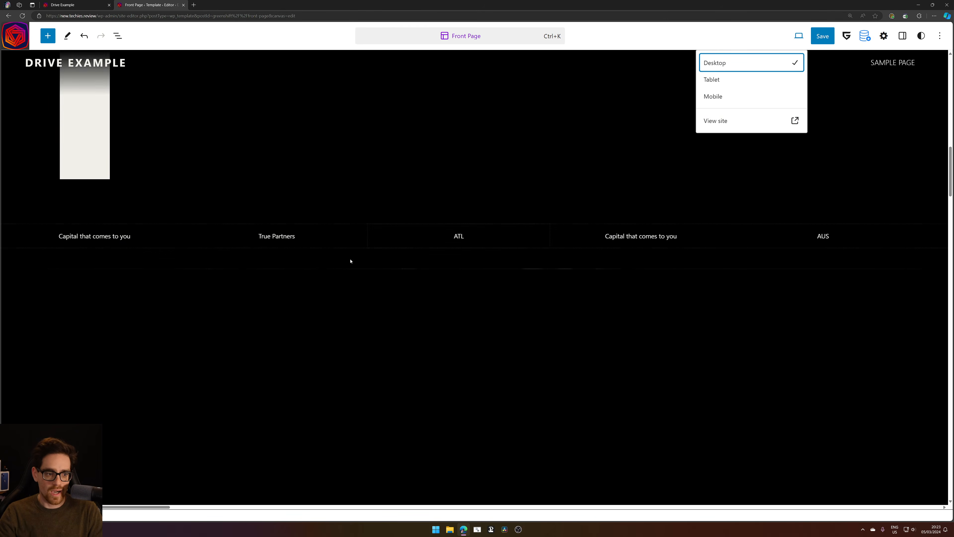
left_click(141, 274)
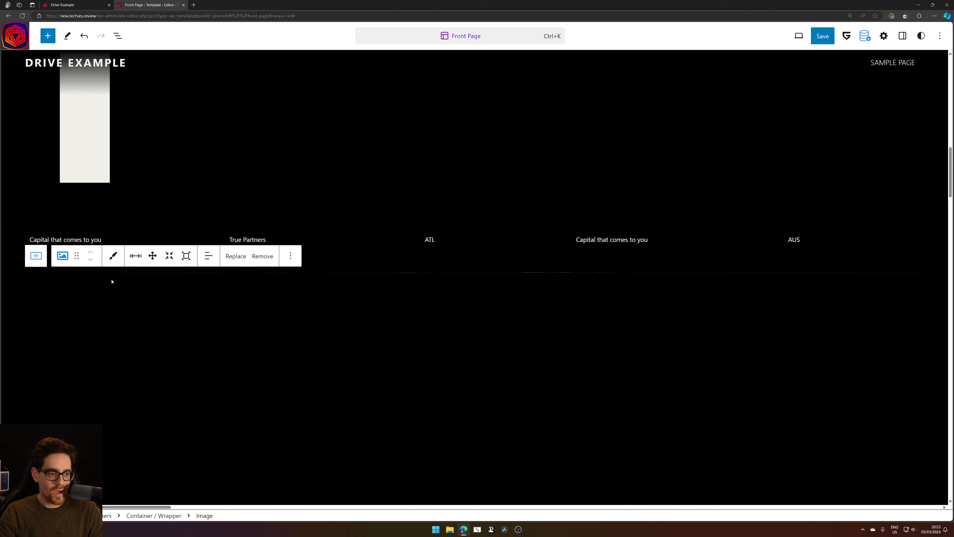
Show the block List View and the settings sidebar for the selected image
left_click(940, 37)
left_click(941, 37)
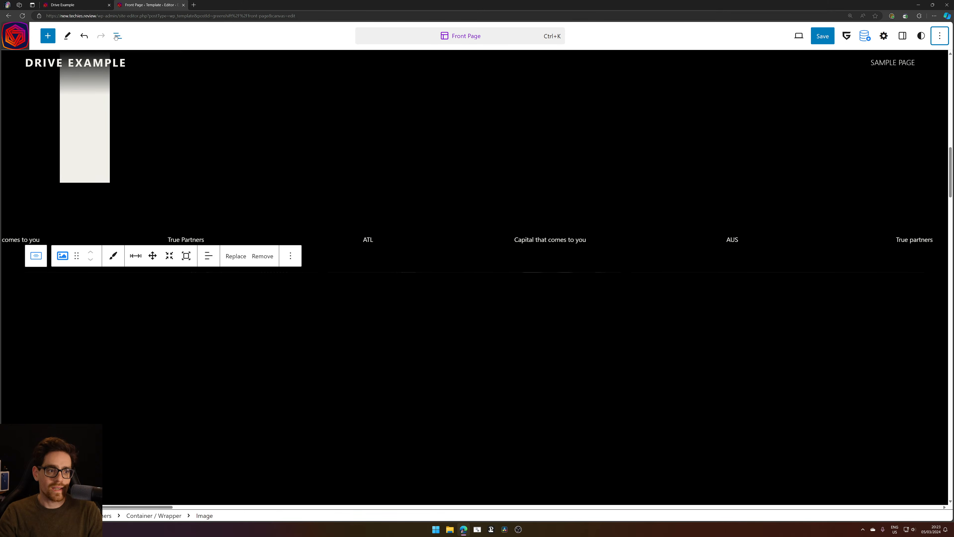
key("shift+alt+o")
left_click(903, 36)
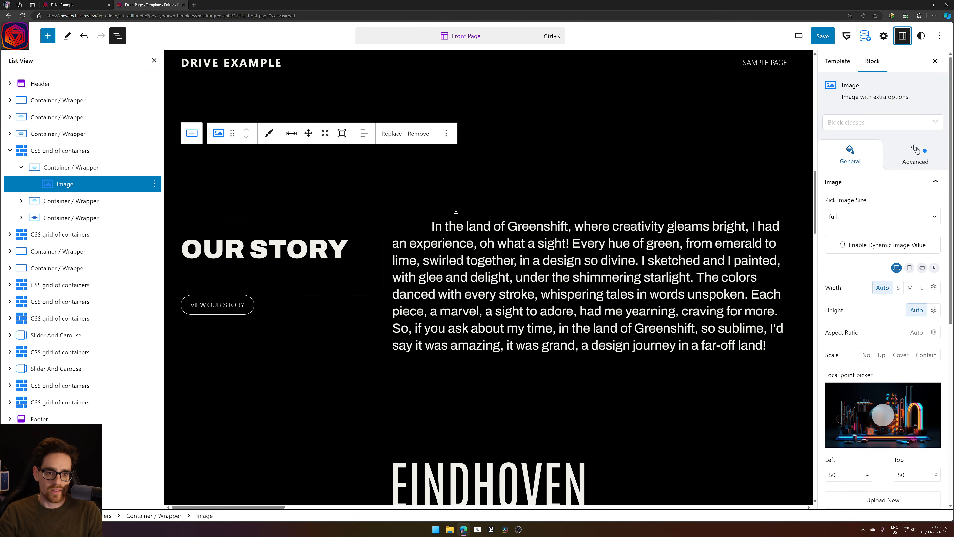
Open the image's On on-view interaction layer and enable a custom selector for its On Enter viewport trigger
left_click(917, 151)
scroll(905, 263, "down", 3)
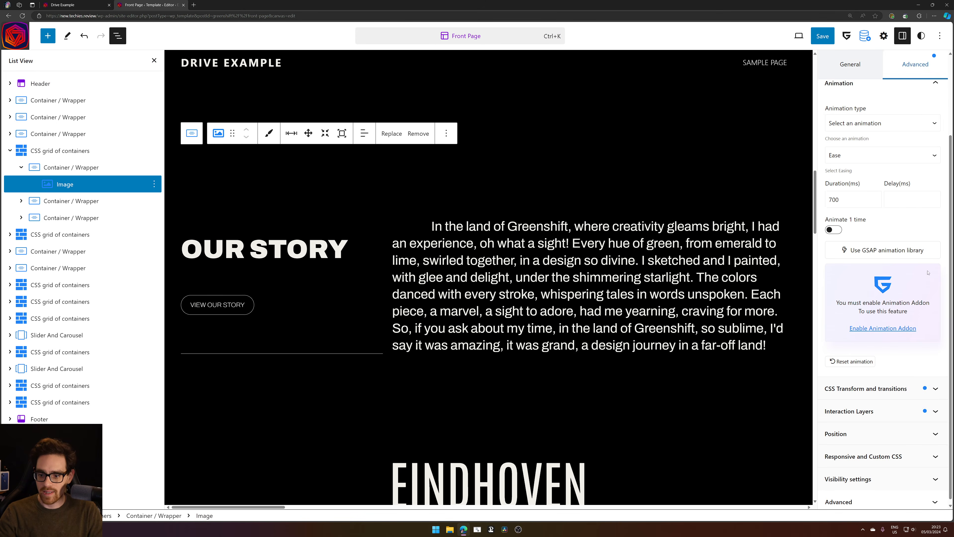
left_click(889, 413)
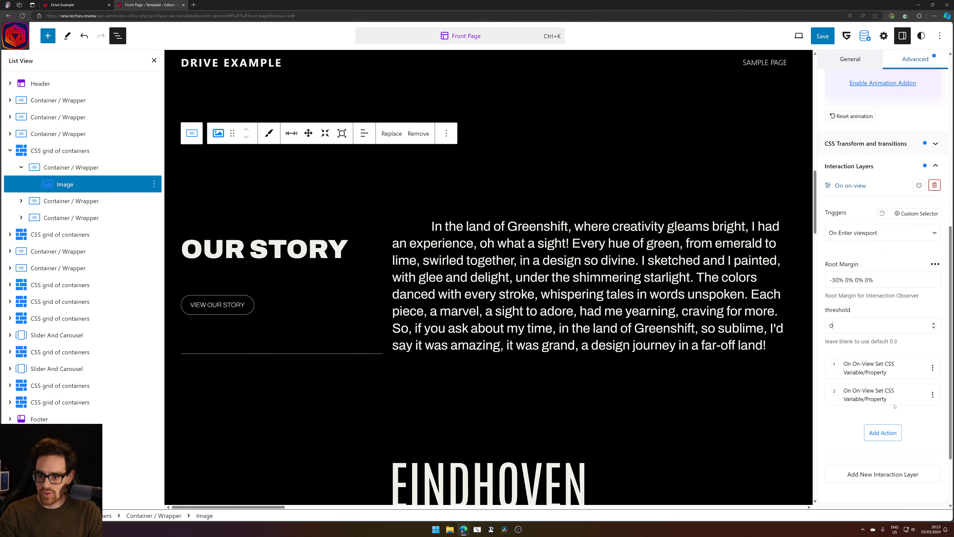
scroll(845, 246, "up", 2)
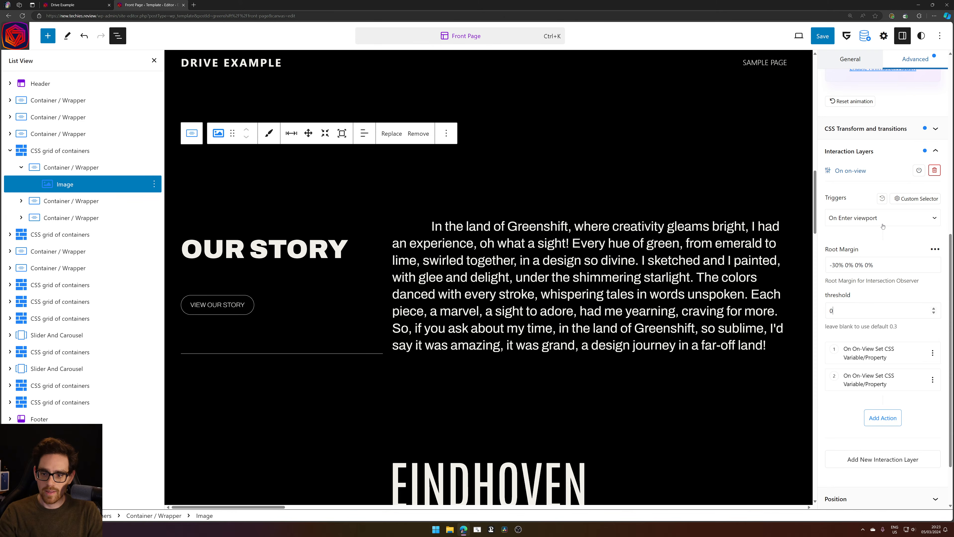
left_click(919, 199)
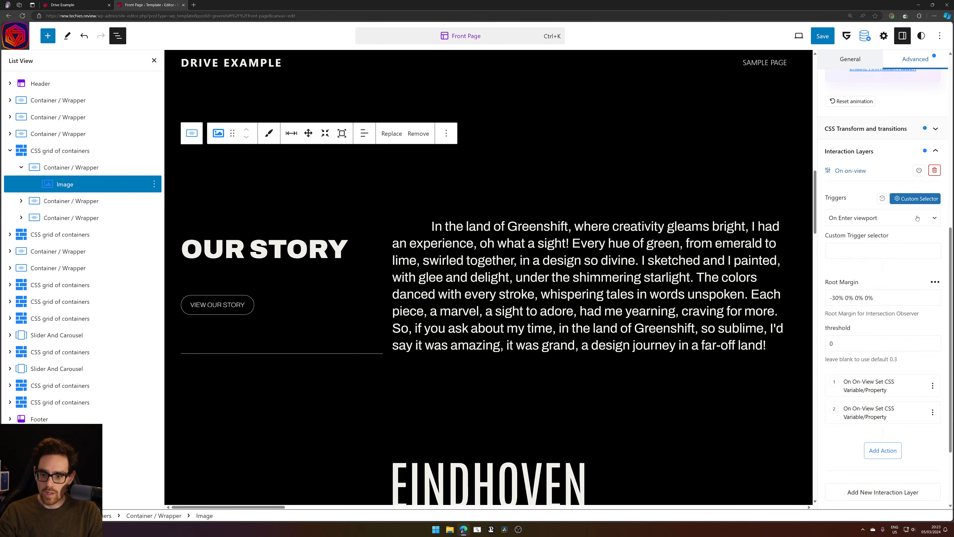
left_click(852, 253)
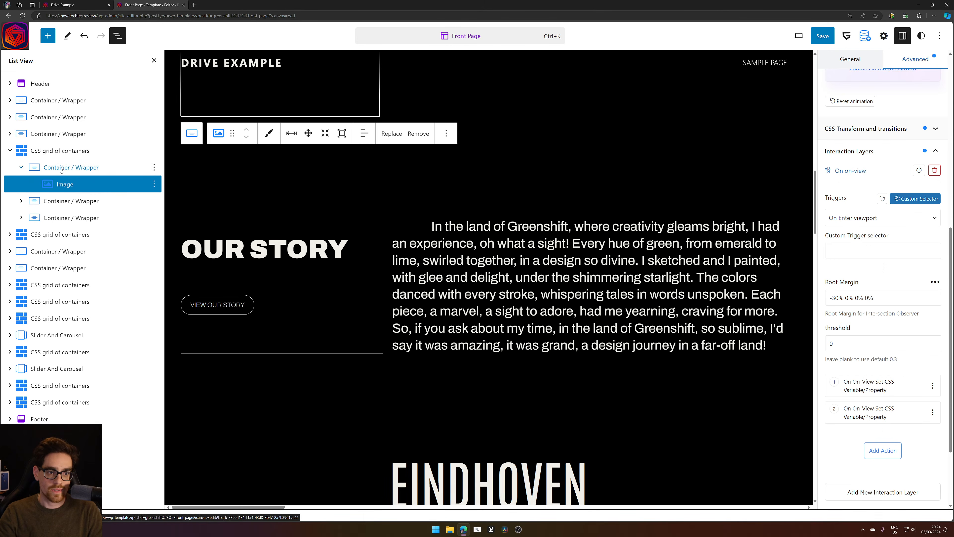
Generate a parent container class for the image from the hover settings of its CSS transform and transitions
left_click(91, 168)
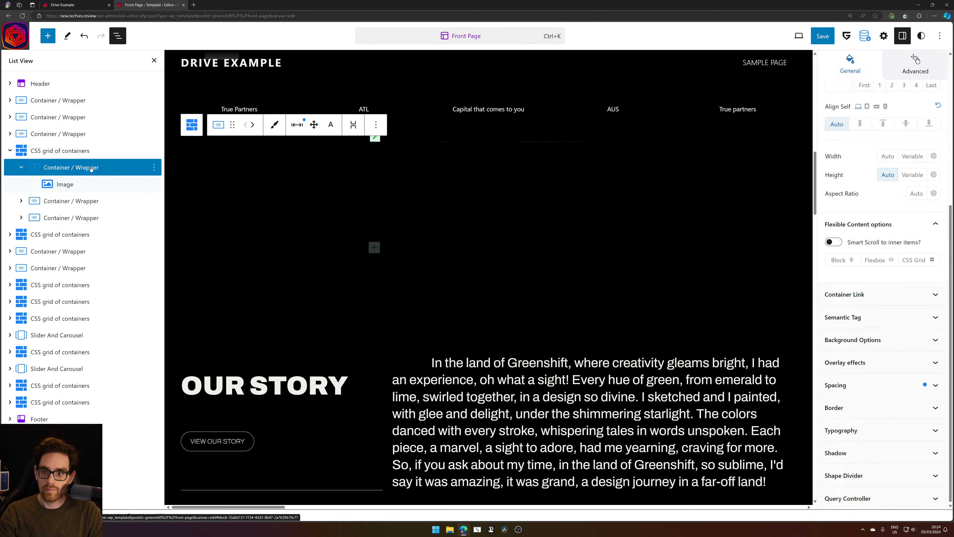
scroll(868, 165, "up", 5)
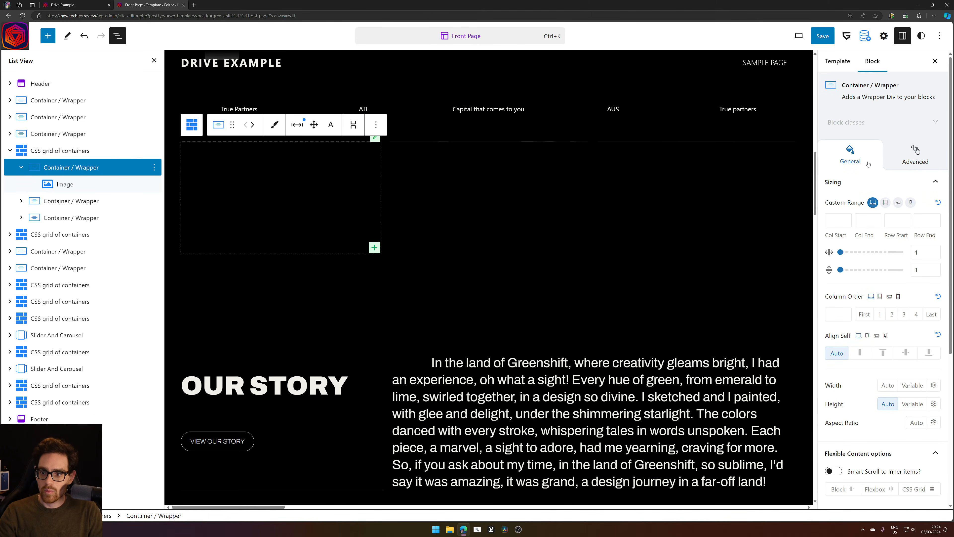
left_click(59, 184)
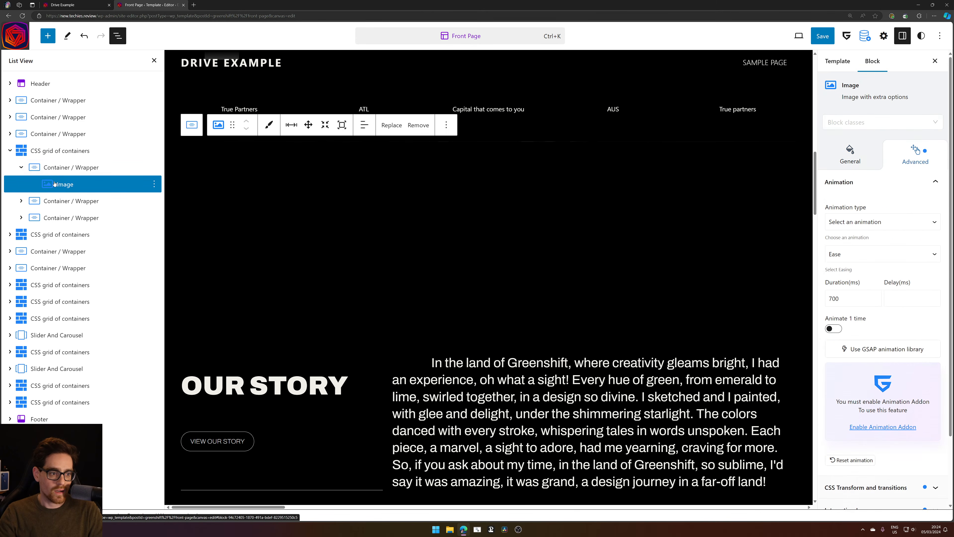
scroll(893, 308, "down", 2)
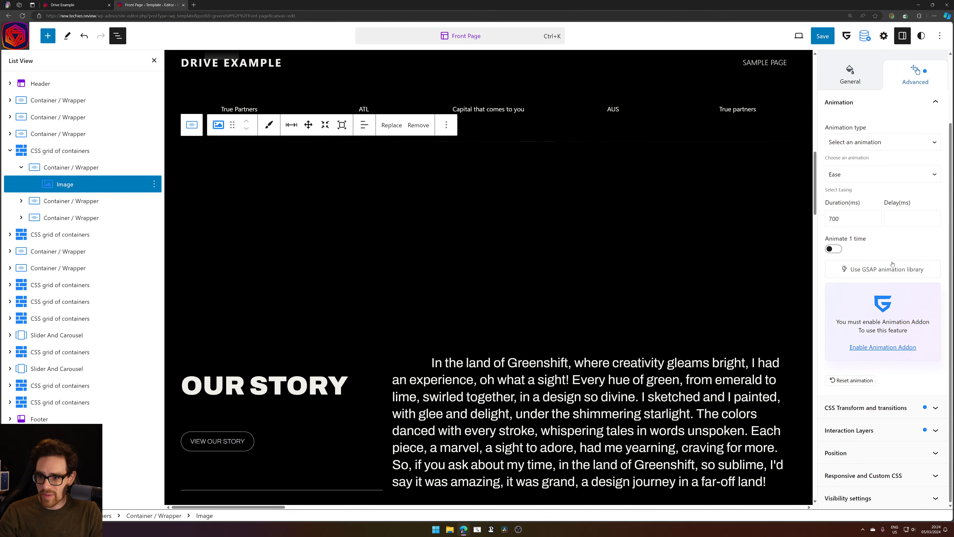
scroll(893, 409, "down", 7)
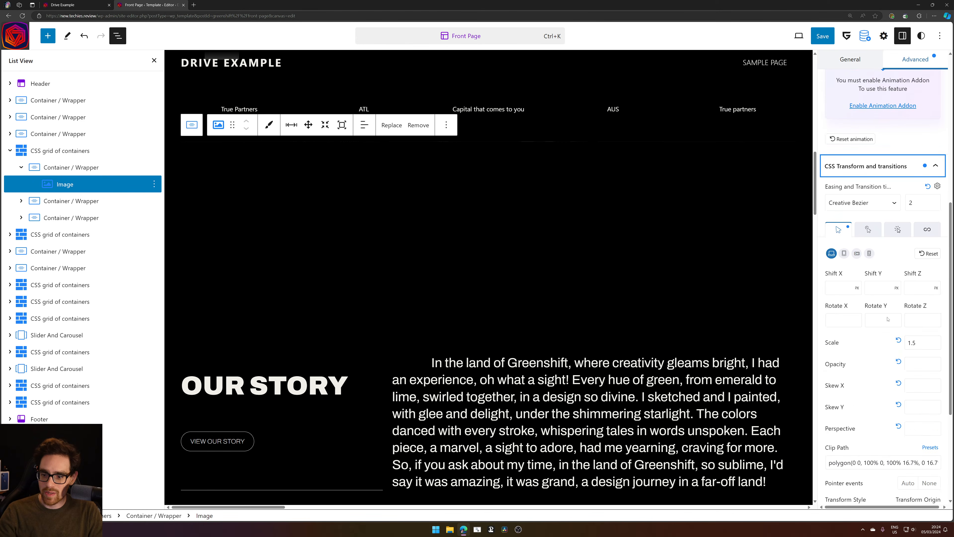
left_click(866, 197)
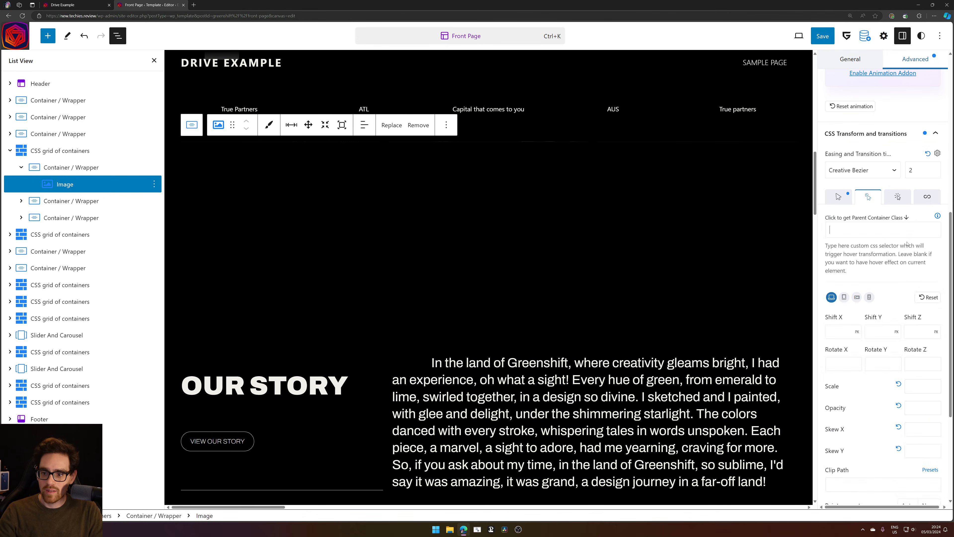
scroll(907, 244, "up", 2)
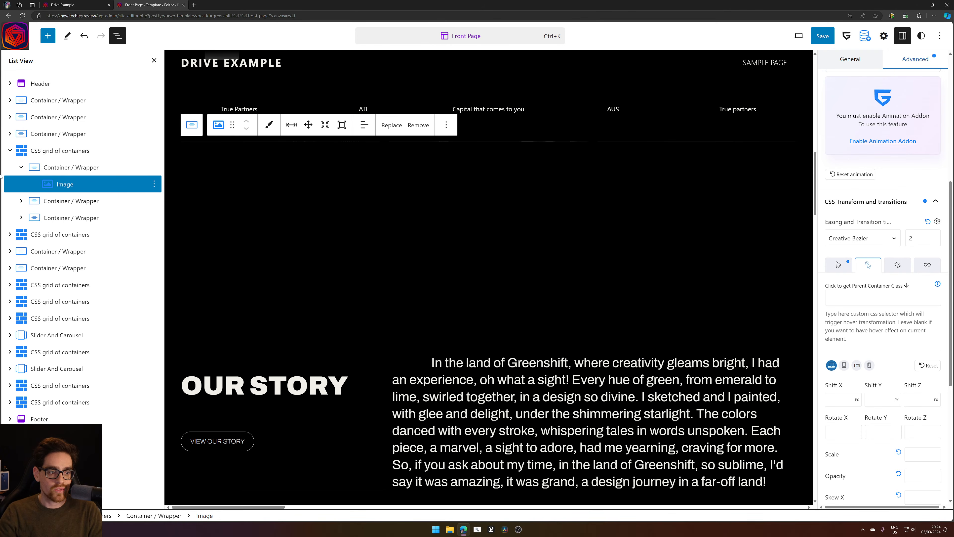
Set the custom trigger selector of the image's interaction layer to its parent container's class, .gspb-hoverparent-104
left_click(87, 167)
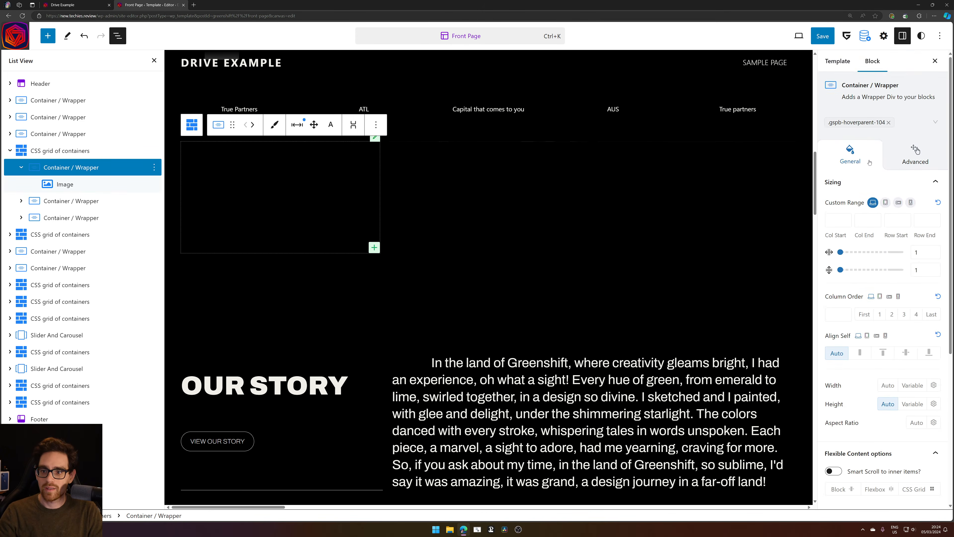
left_click(82, 186)
scroll(869, 261, "down", 2)
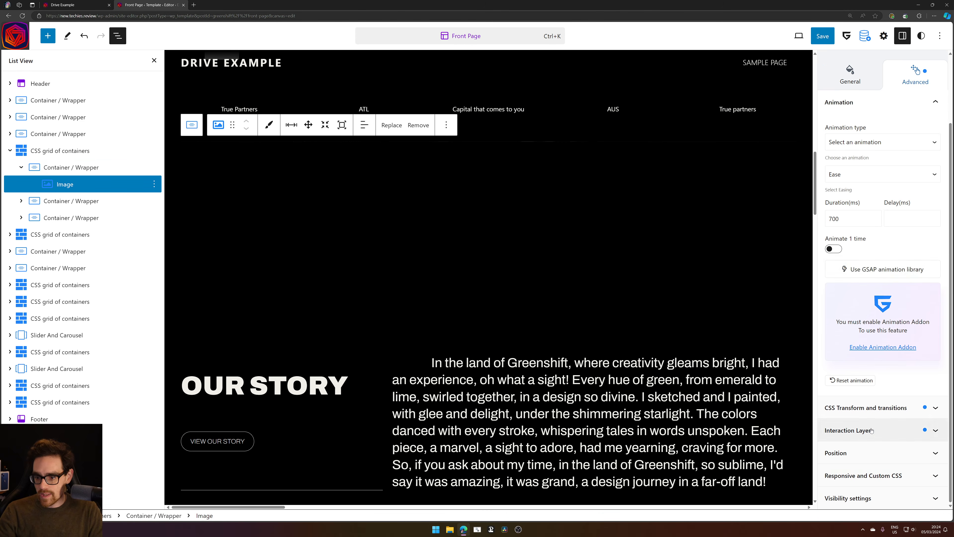
left_click(864, 429)
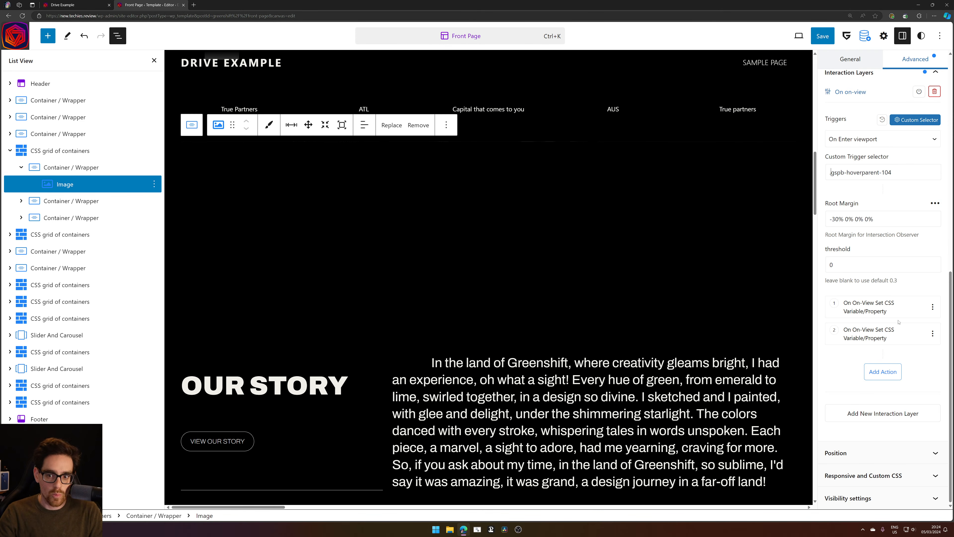
Set the image's clip path to polygon(0 0, 100% 0, 100% 0%, 0 0%) and save the template
scroll(858, 253, "up", 10)
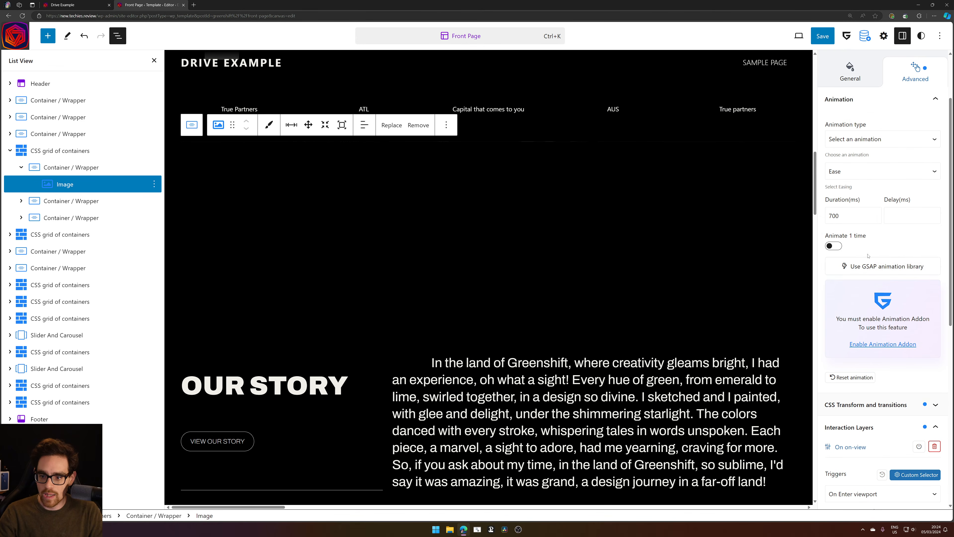
scroll(871, 263, "down", 3)
left_click(889, 341)
scroll(888, 343, "down", 5)
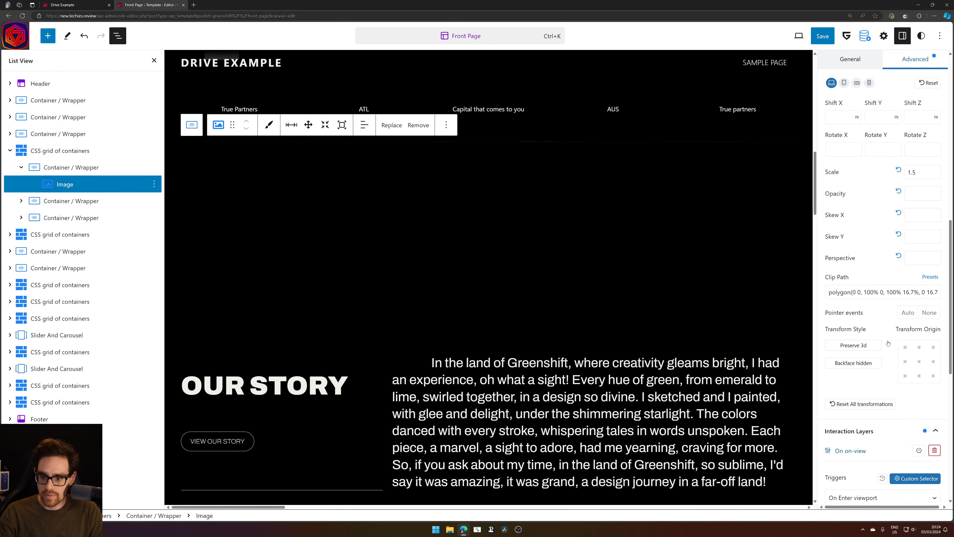
scroll(888, 342, "down", 3)
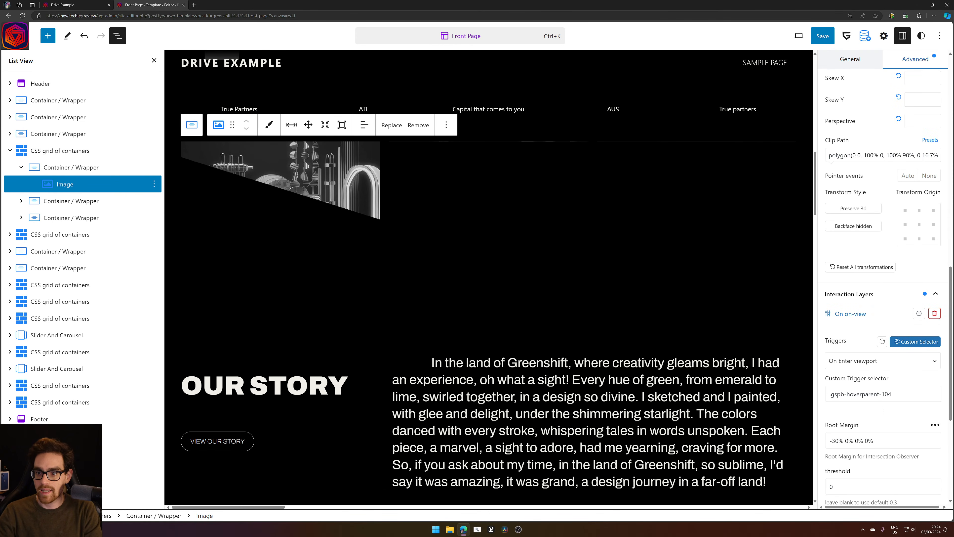
key("BackSpace")
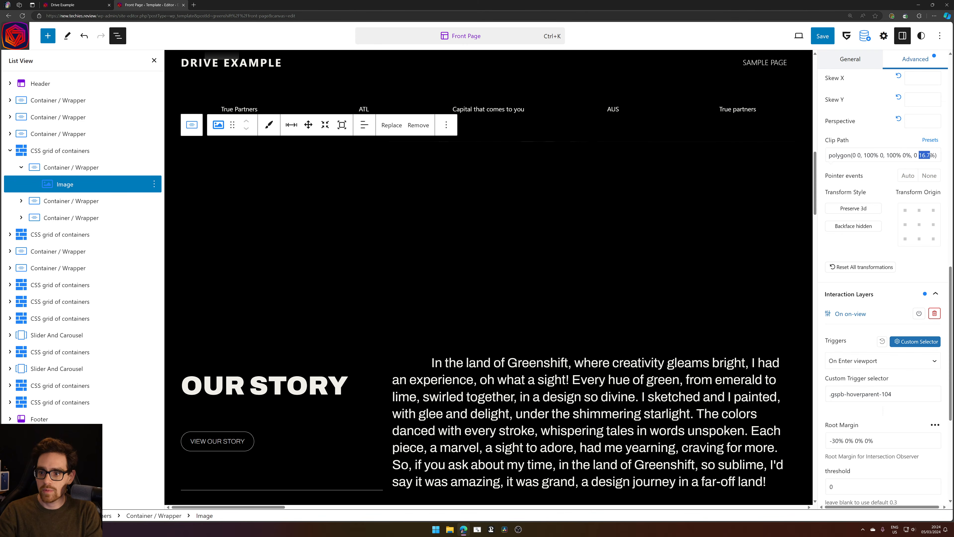
left_click(841, 39)
left_click(843, 40)
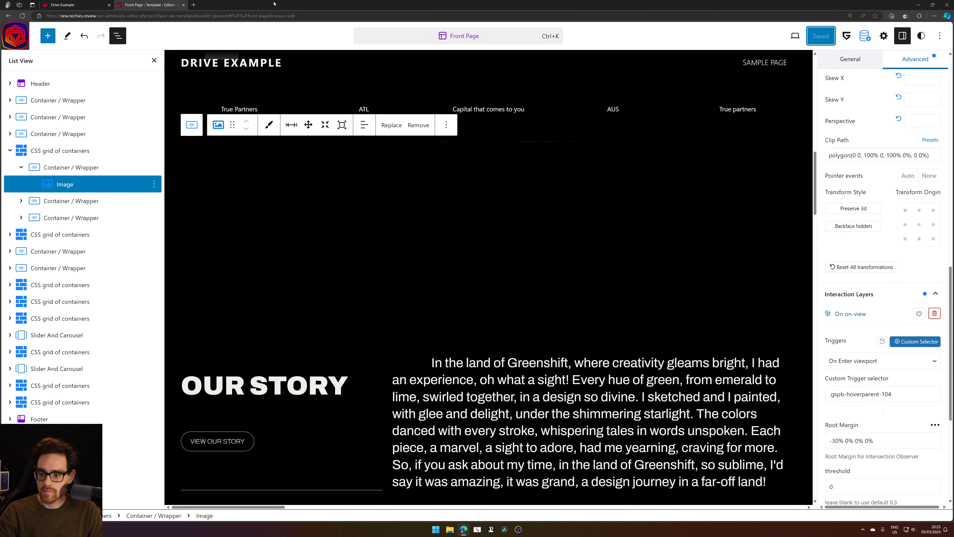
Switch to the live Drive Example page, reload it from the top and check whether the first image in the row reveals on view
left_click(68, 3)
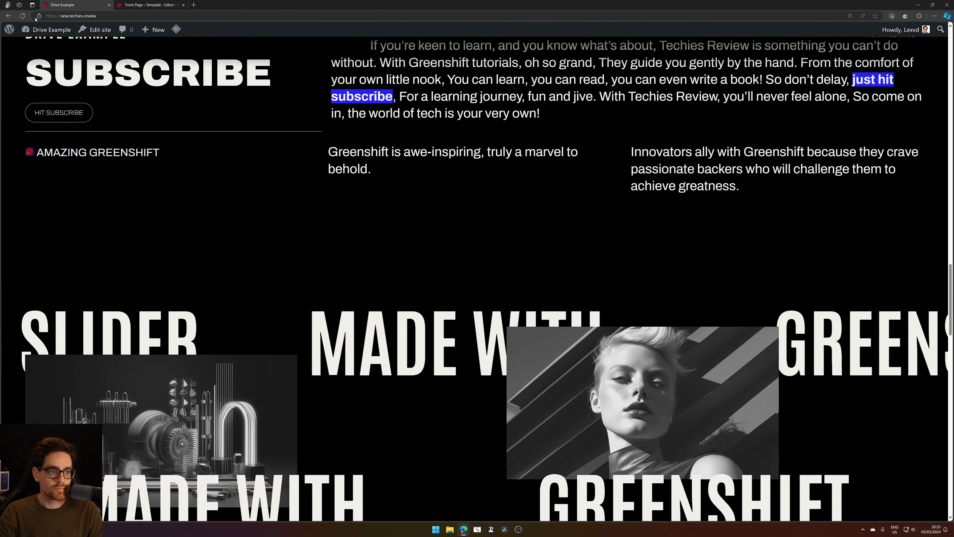
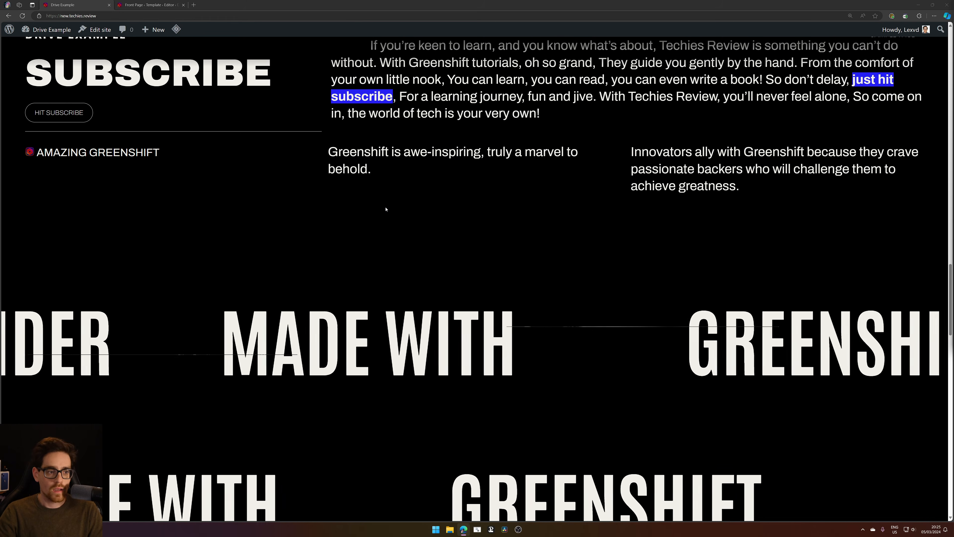
scroll(402, 299, "up", 5)
scroll(400, 295, "up", 10)
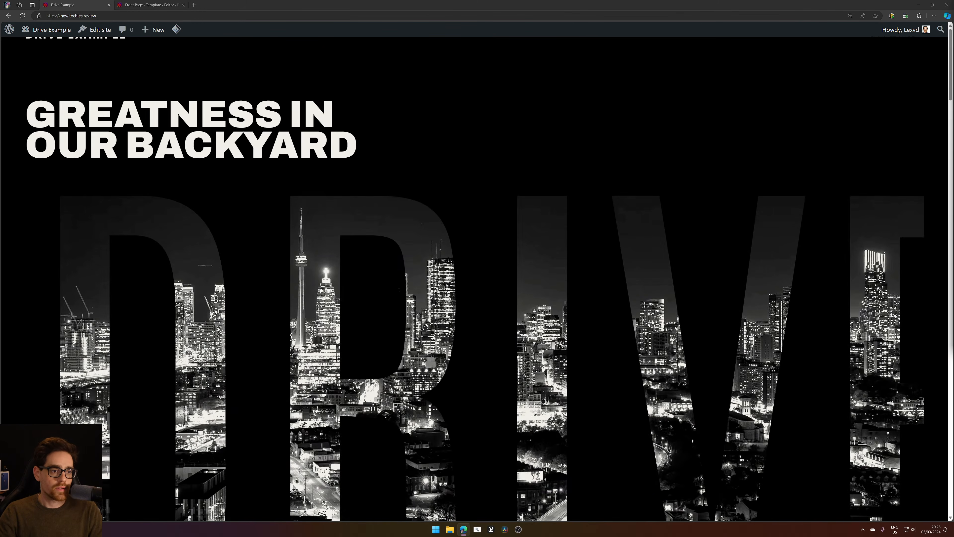
left_click(22, 16)
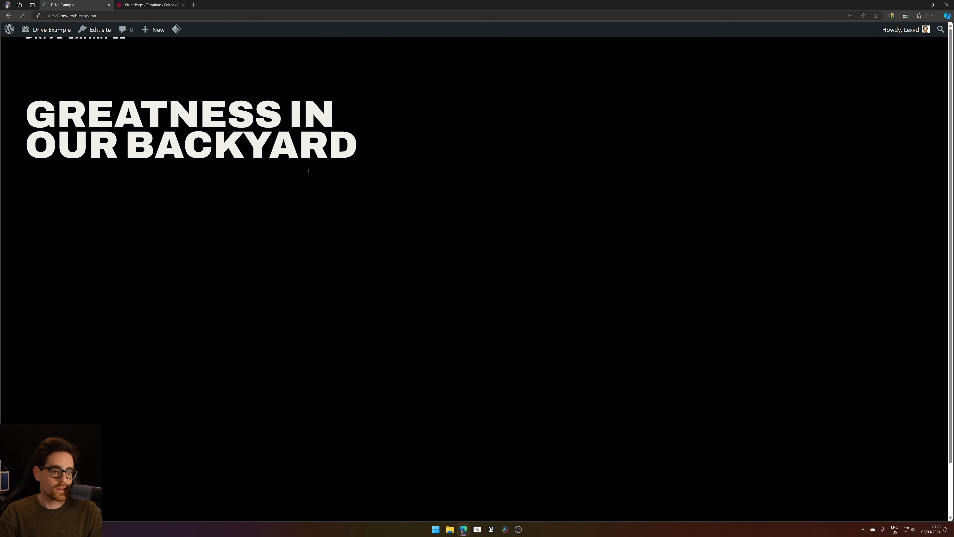
scroll(402, 222, "down", 10)
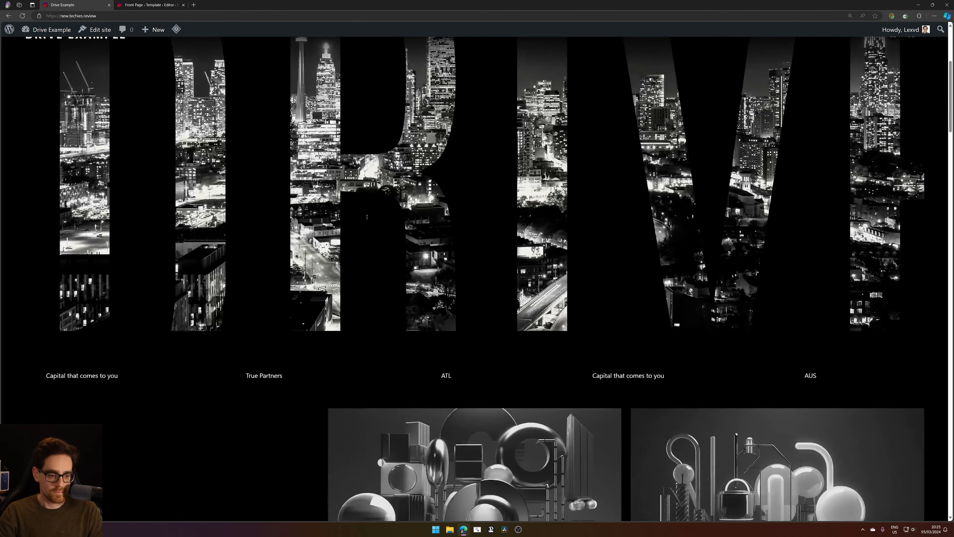
scroll(367, 217, "down", 4)
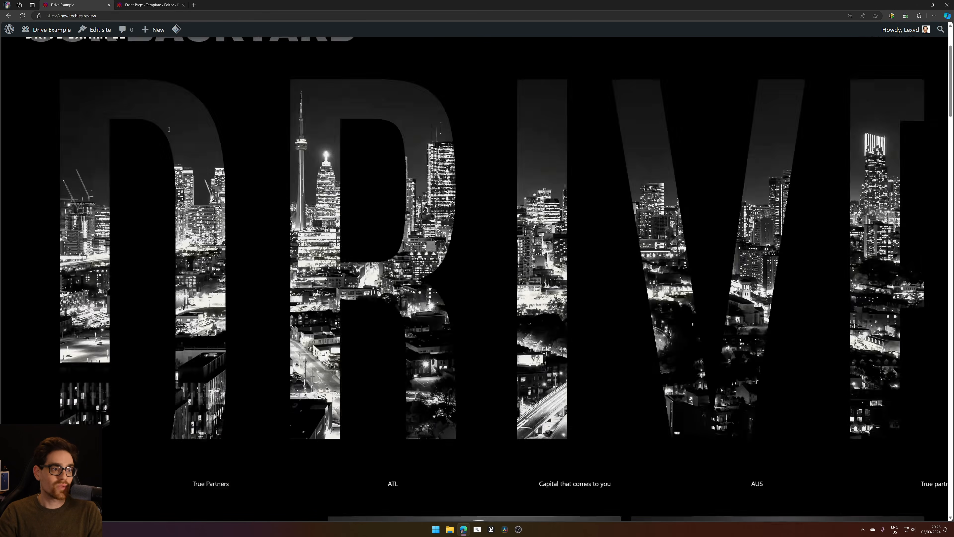
left_click(22, 16)
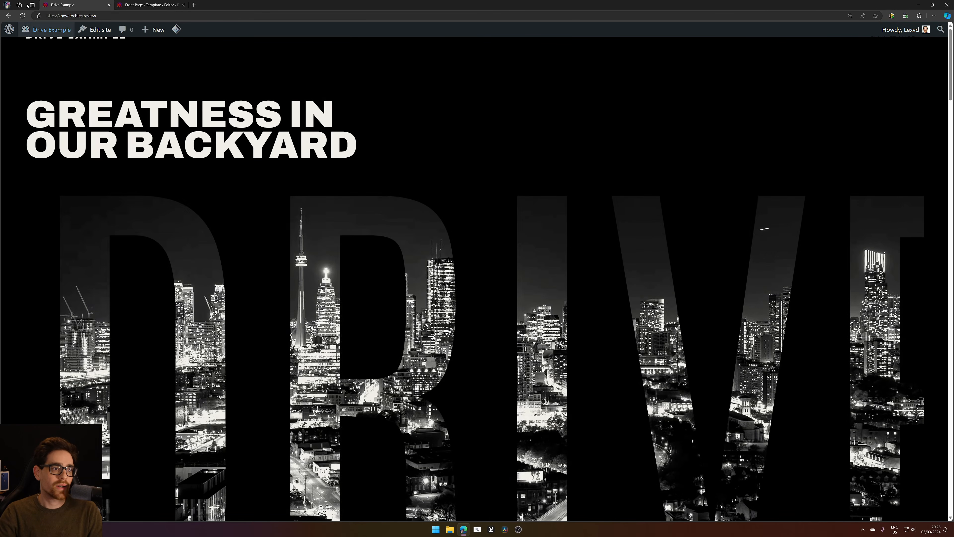
left_click(22, 15)
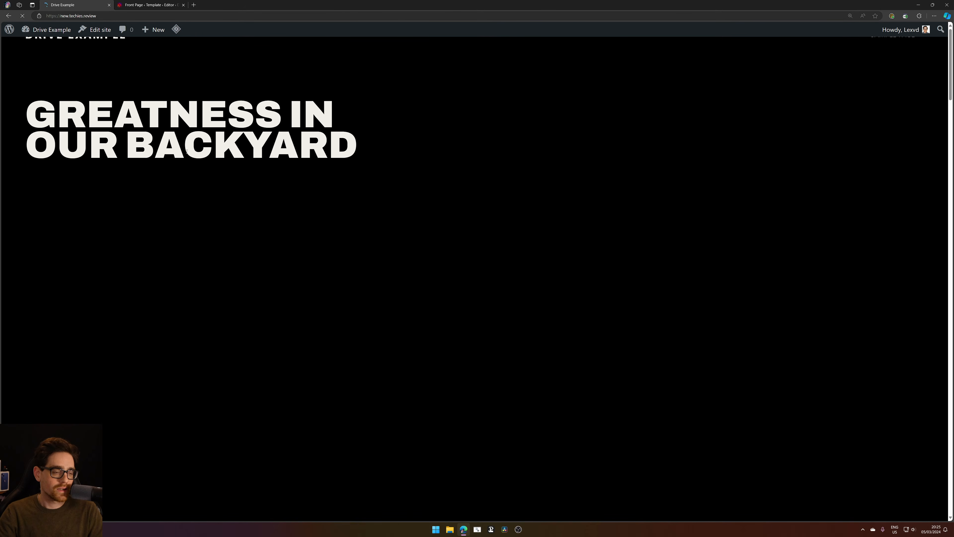
Place the template editor's browser tab before the live page's and review the image's custom trigger selector and on-view layer settings
left_click_drag(151, 5, 97, 4)
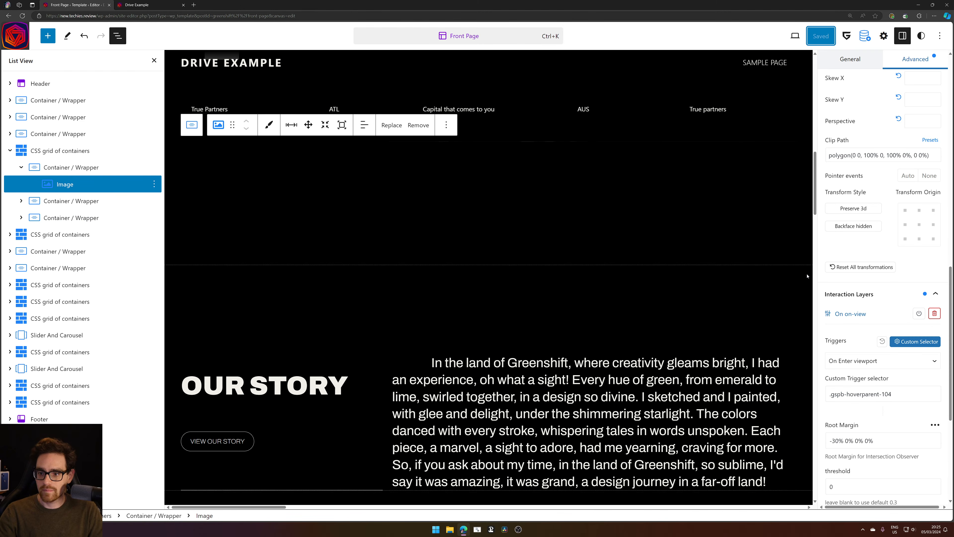
scroll(877, 346, "down", 2)
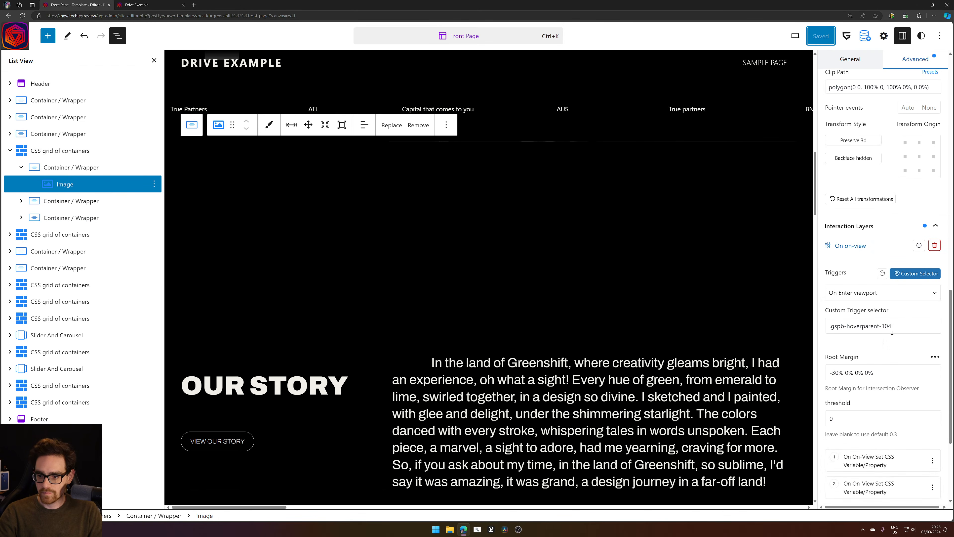
left_click_drag(844, 312, 881, 312)
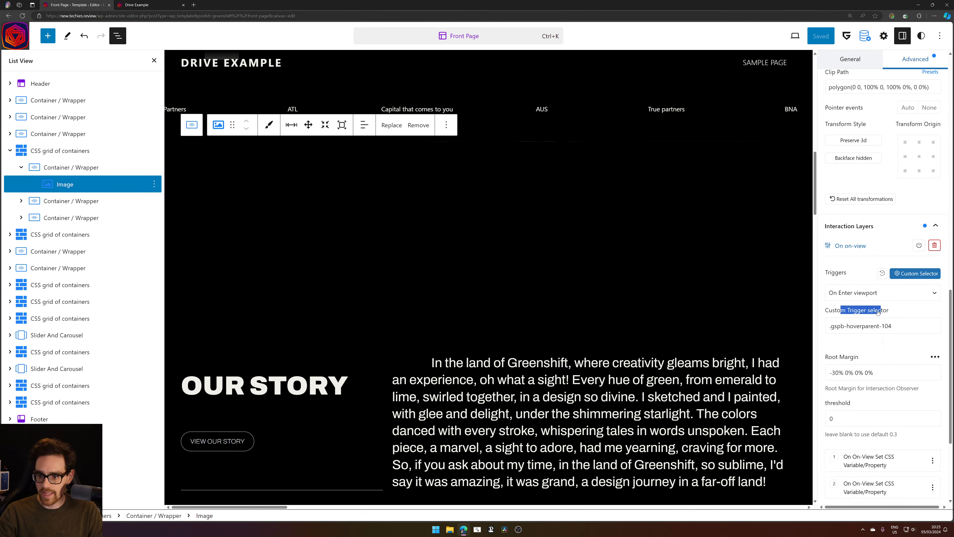
left_click(878, 312)
triple_click(878, 312)
left_click(880, 313)
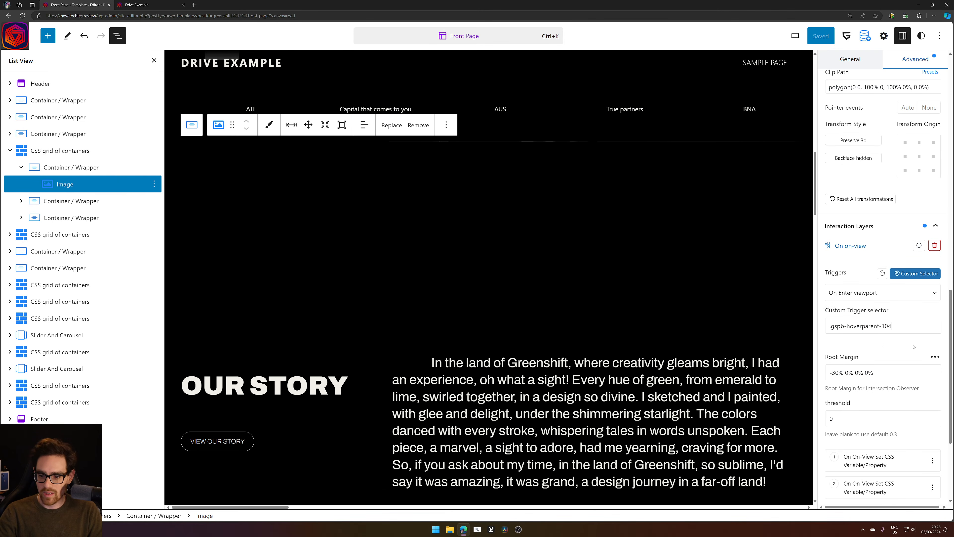
scroll(914, 346, "down", 3)
scroll(901, 330, "up", 3)
scroll(888, 318, "down", 3)
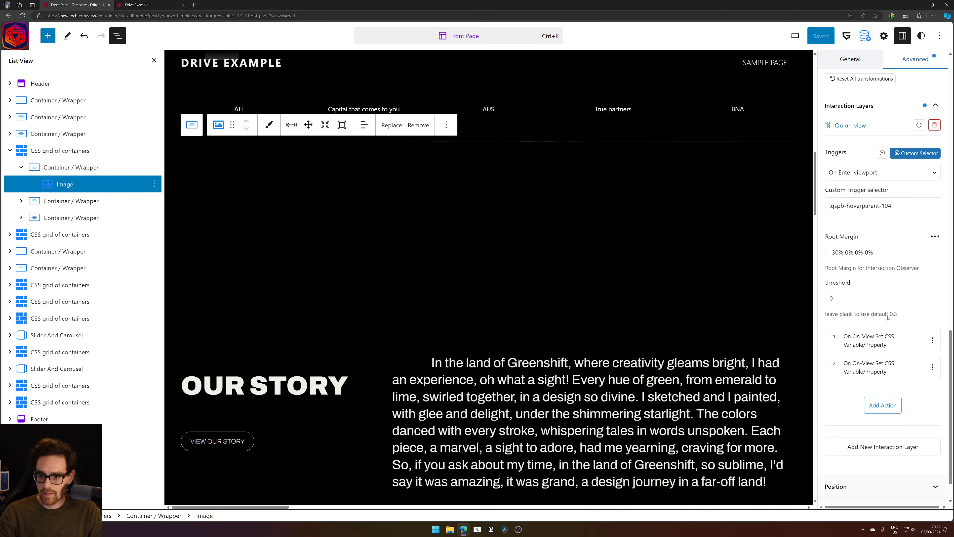
scroll(888, 317, "down", 1)
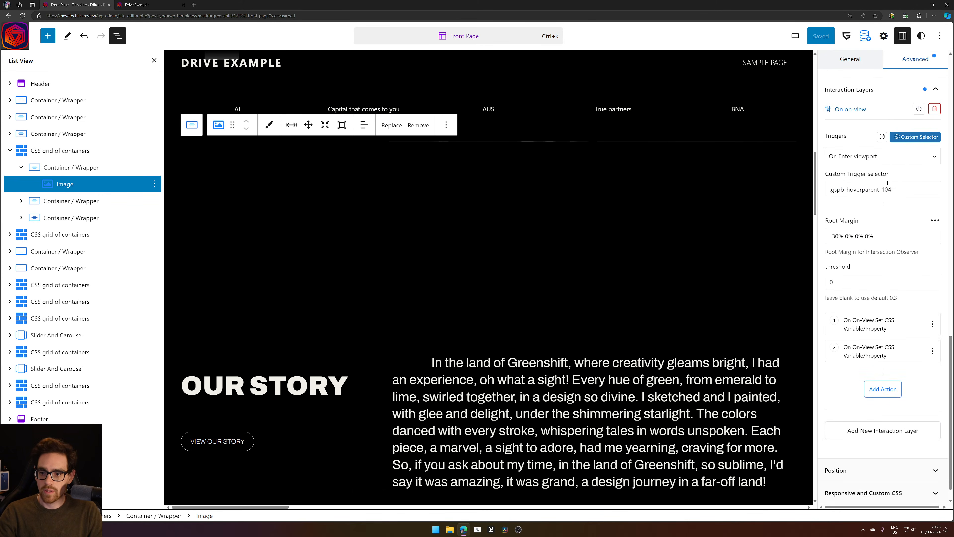
Return to the live page and look through the image row above Our Story for the reveal
left_click(145, 4)
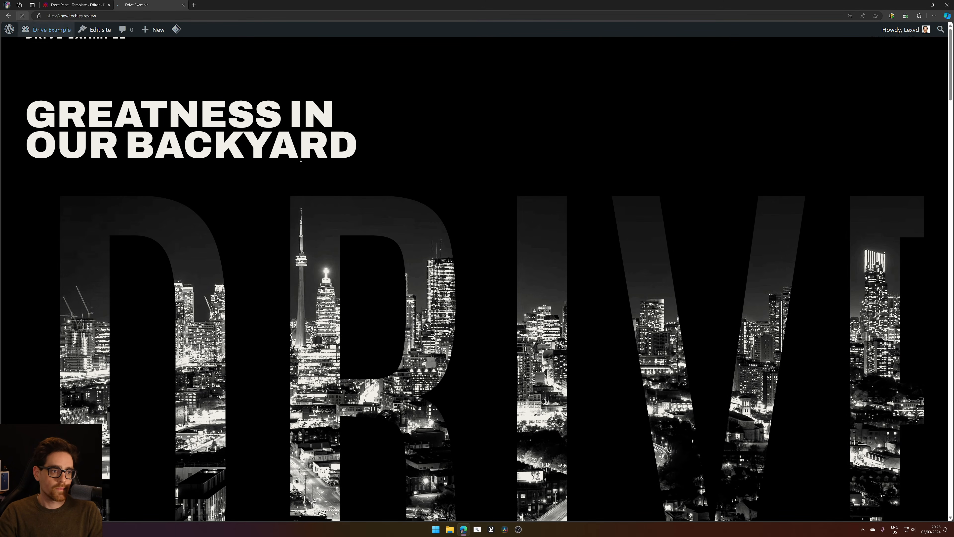
scroll(396, 166, "down", 5)
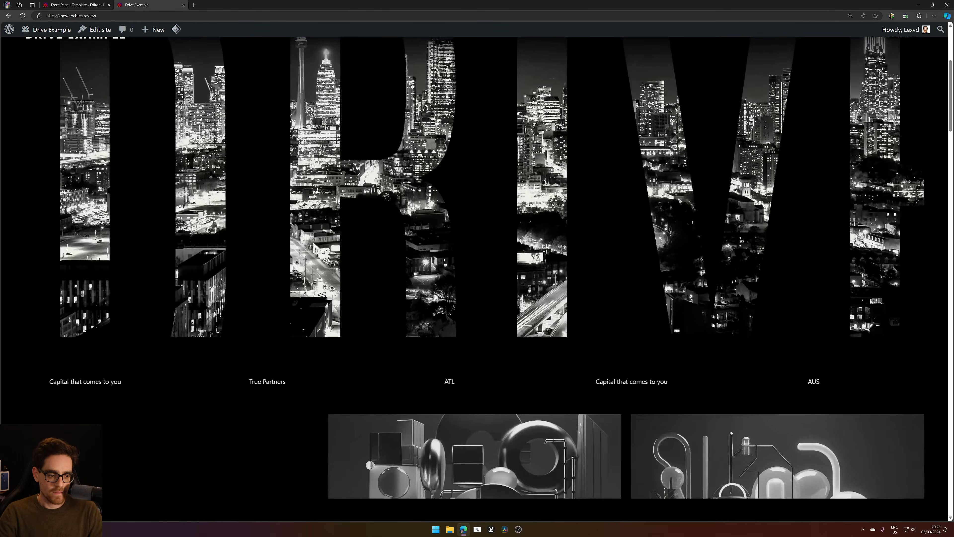
scroll(477, 278, "down", 5)
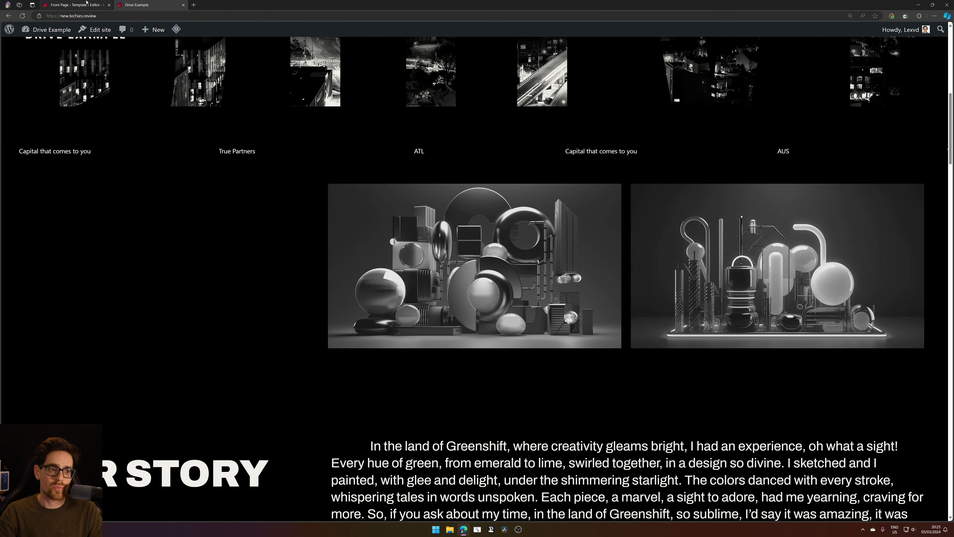
Open the first on-view action of the image's interaction layer in the editor and inspect its clip-path value
left_click(87, 3)
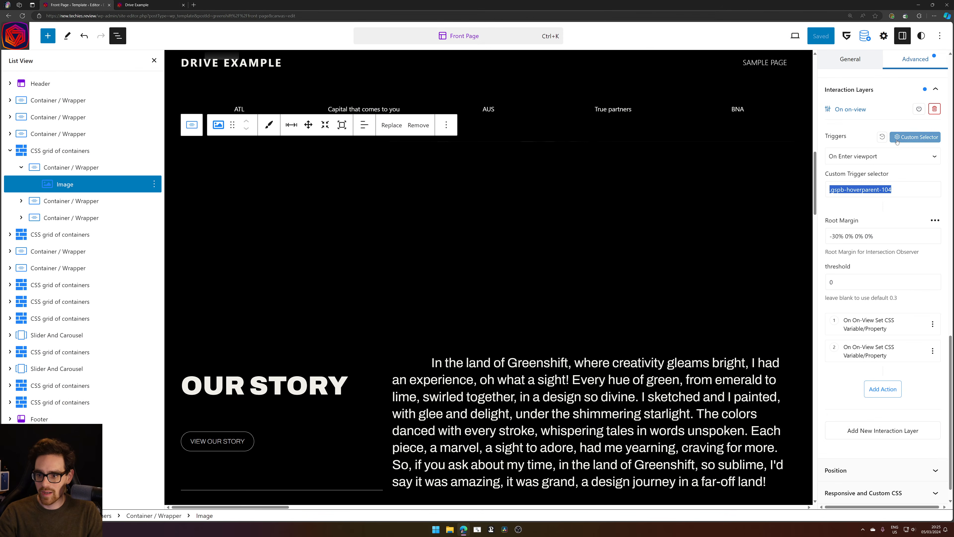
left_click(871, 319)
scroll(901, 263, "down", 5)
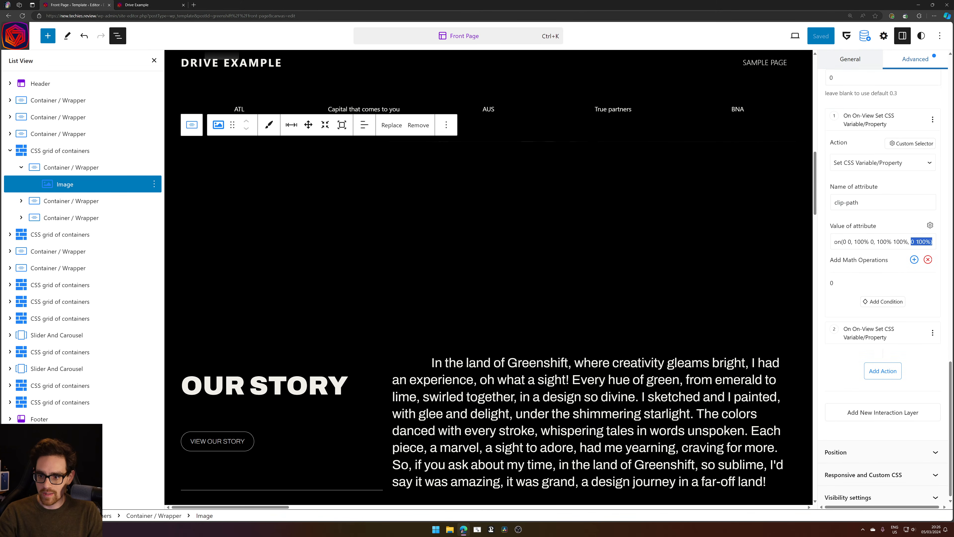
scroll(901, 242, "up", 7)
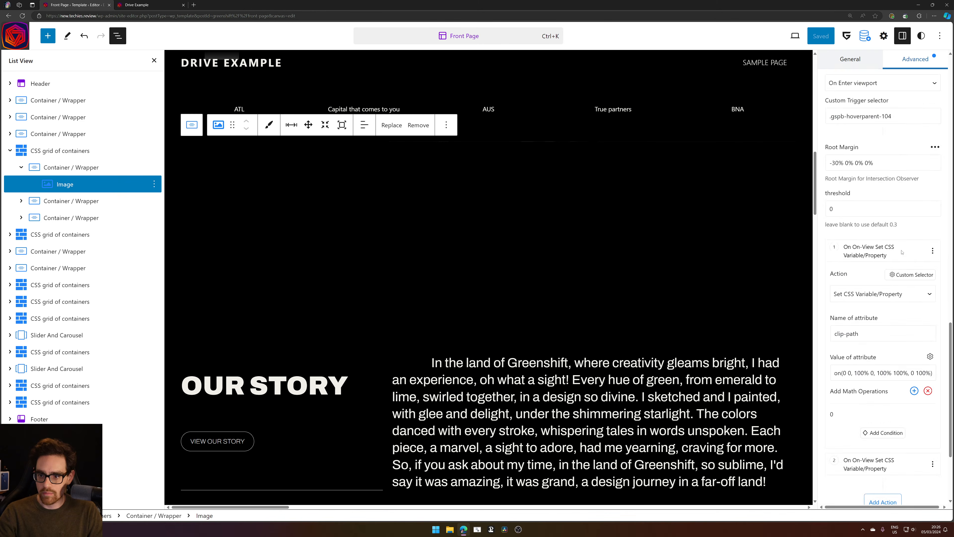
Set the image's clip path to polygon(0 0, 100% 0, 100% 16.7%, 0 16.7%) and save the template
scroll(887, 180, "up", 12)
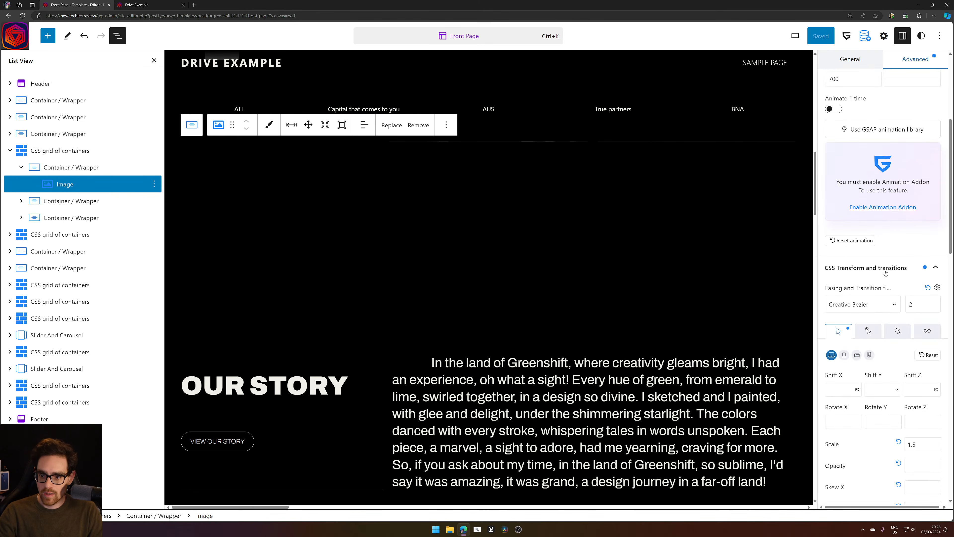
scroll(885, 274, "down", 6)
scroll(905, 413, "up", 3)
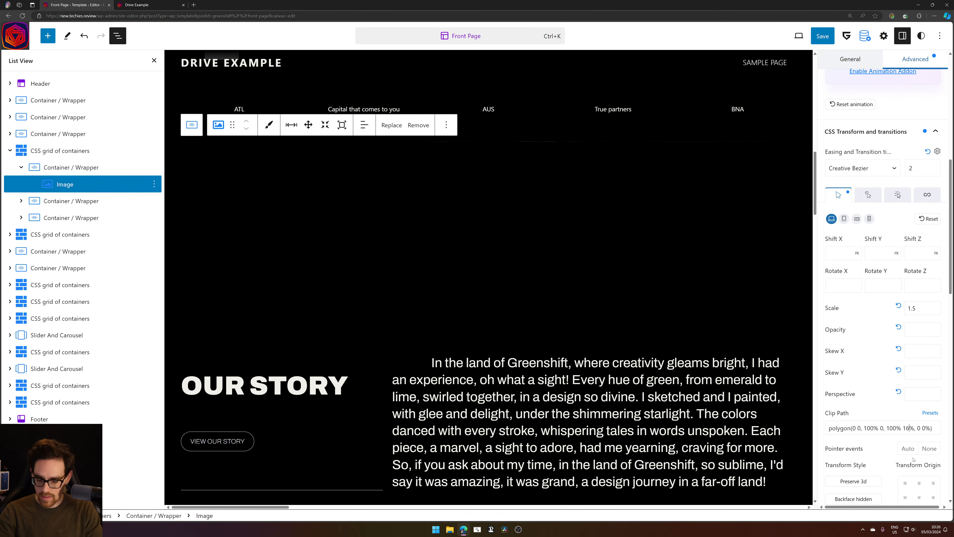
type(".7%, 0 ")
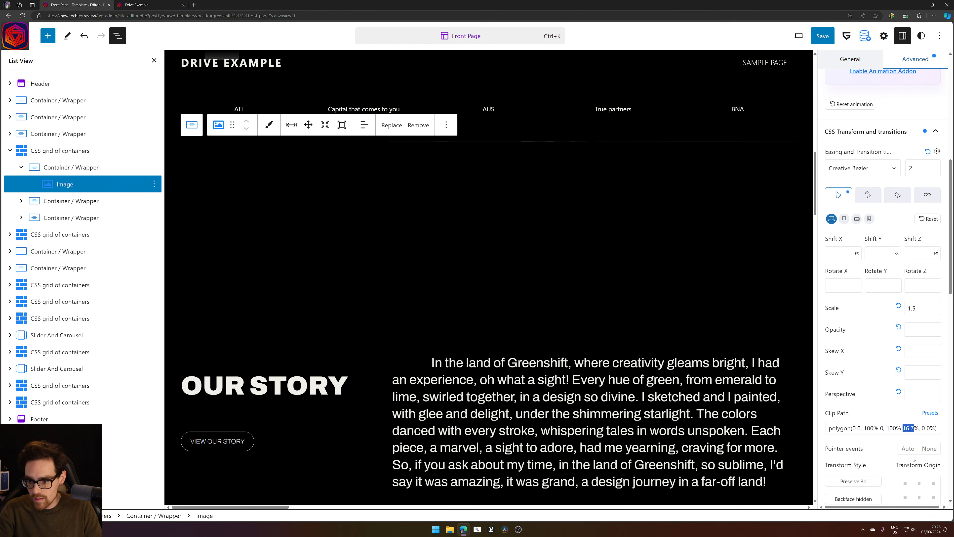
type("16.7")
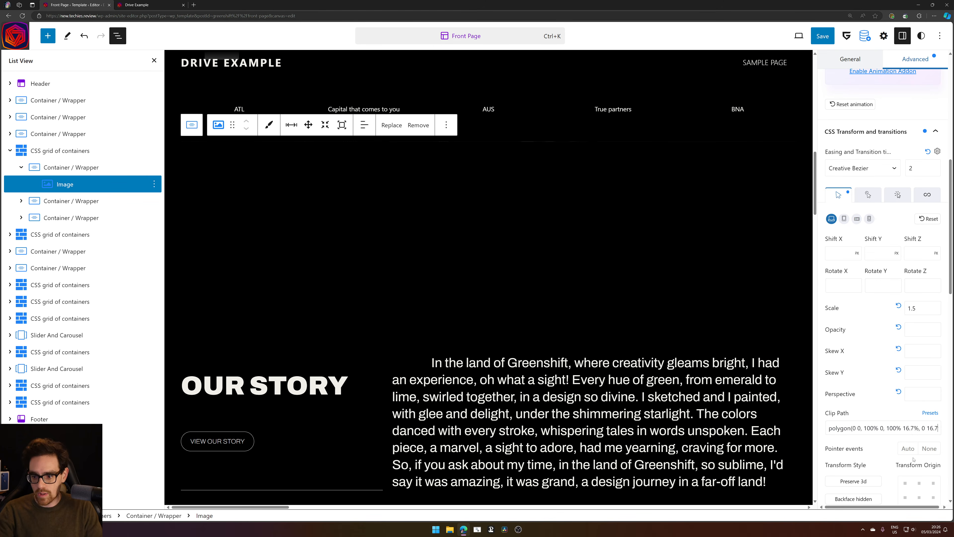
left_click(828, 37)
left_click(832, 37)
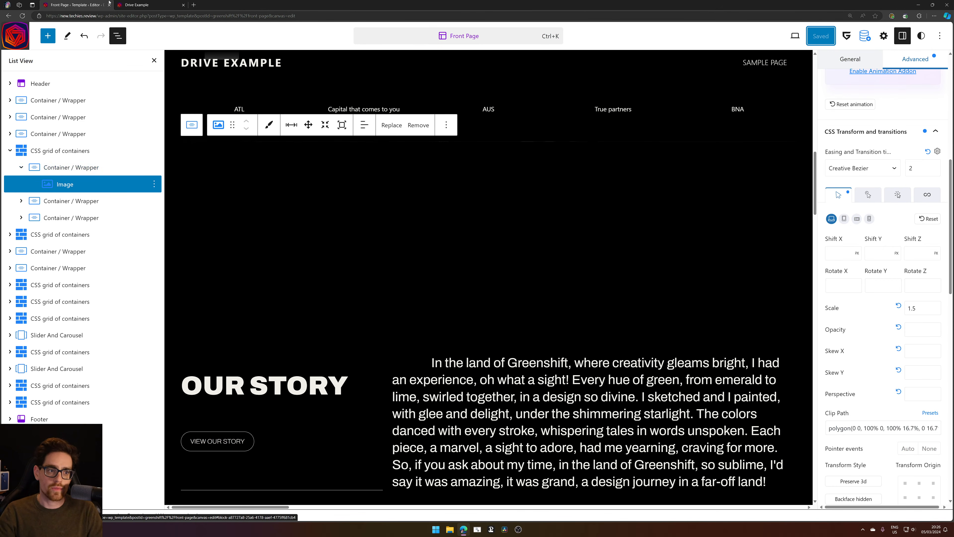
Reload the live page and check the first image's on-view reveal with the new clip path, repeating the test once
left_click(138, 4)
scroll(145, 202, "up", 9)
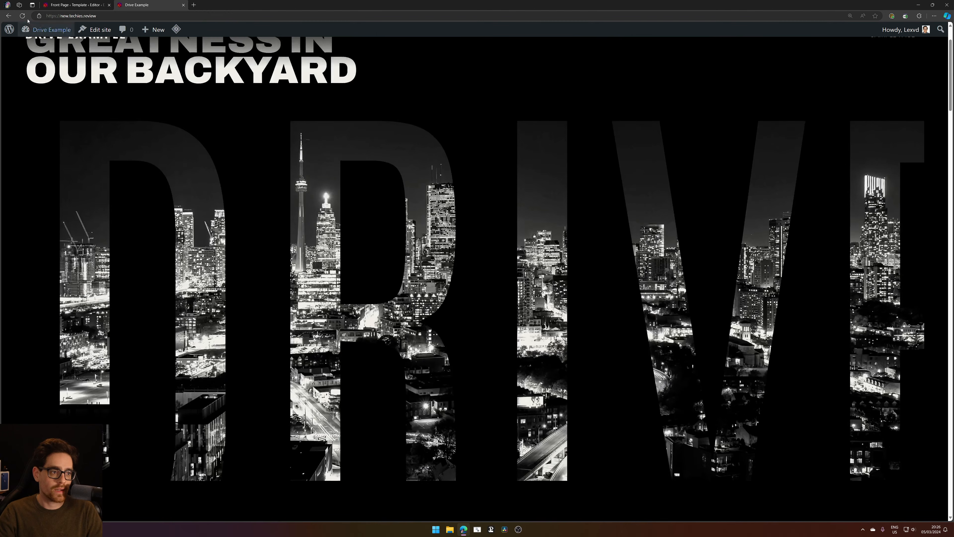
scroll(81, 113, "up", 2)
left_click(23, 16)
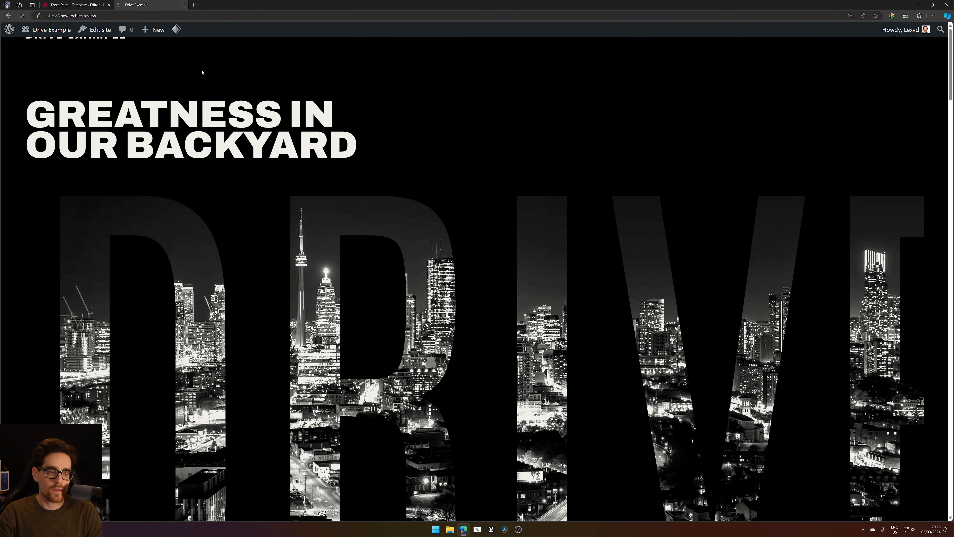
scroll(383, 109, "down", 10)
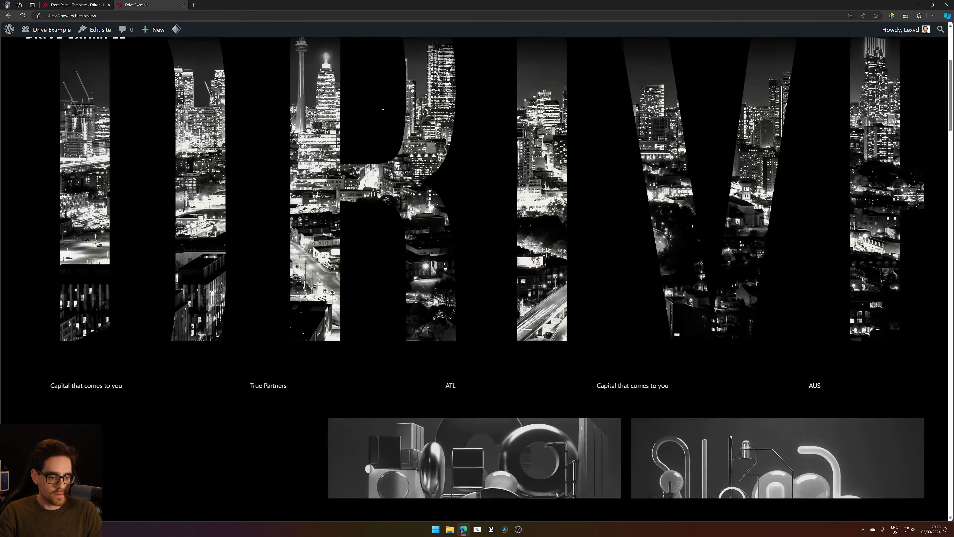
scroll(383, 109, "down", 4)
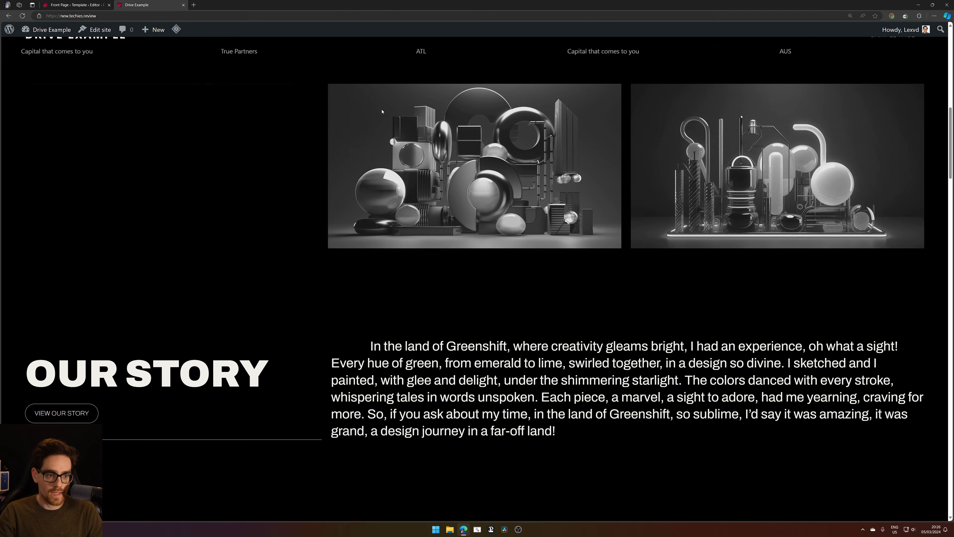
scroll(141, 106, "up", 12)
scroll(140, 107, "up", 3)
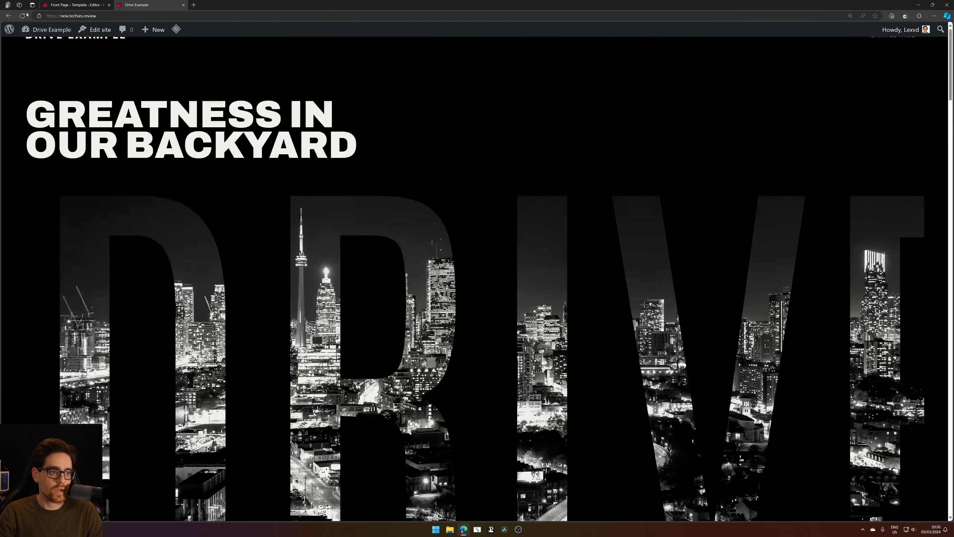
key("F5")
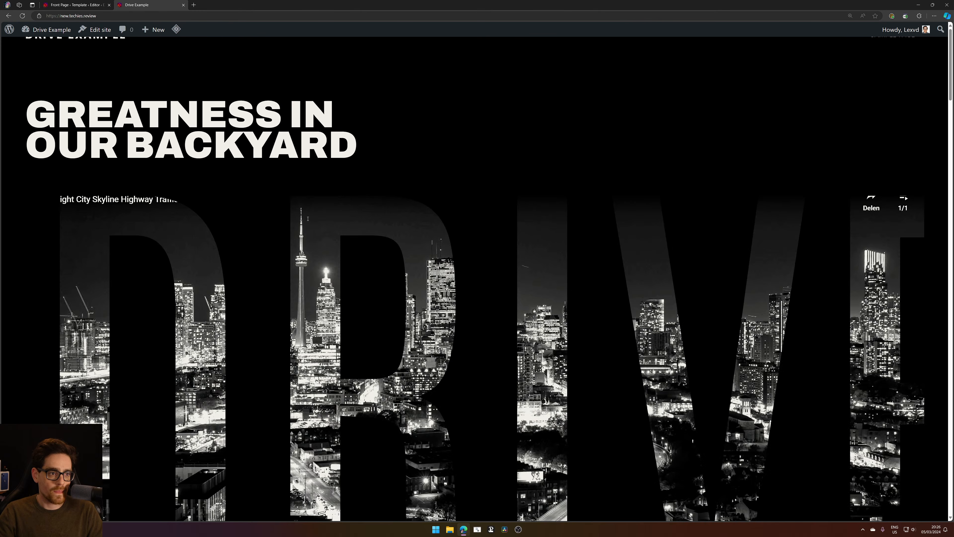
scroll(312, 222, "down", 6)
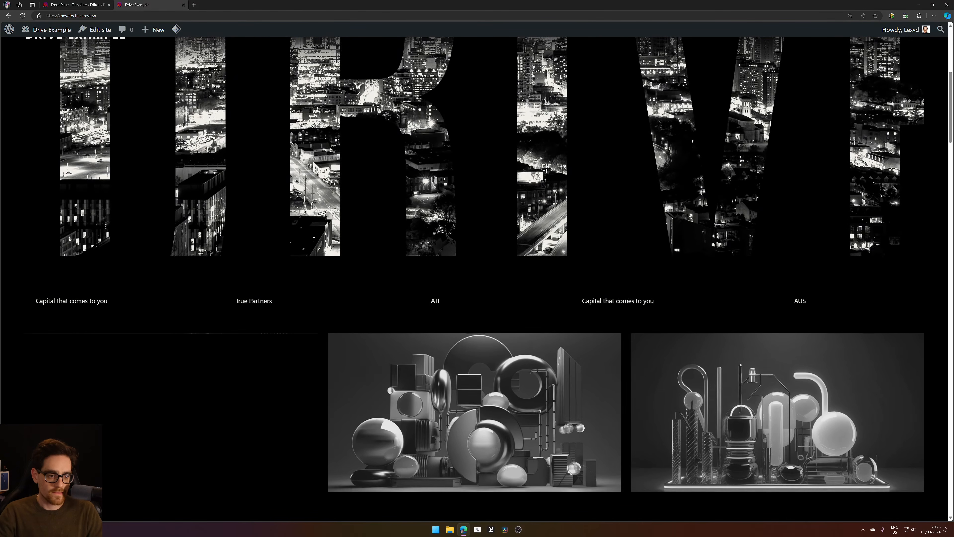
Return to the template editor and re-examine the image's clip path and its on-view interaction settings
left_click(83, 4)
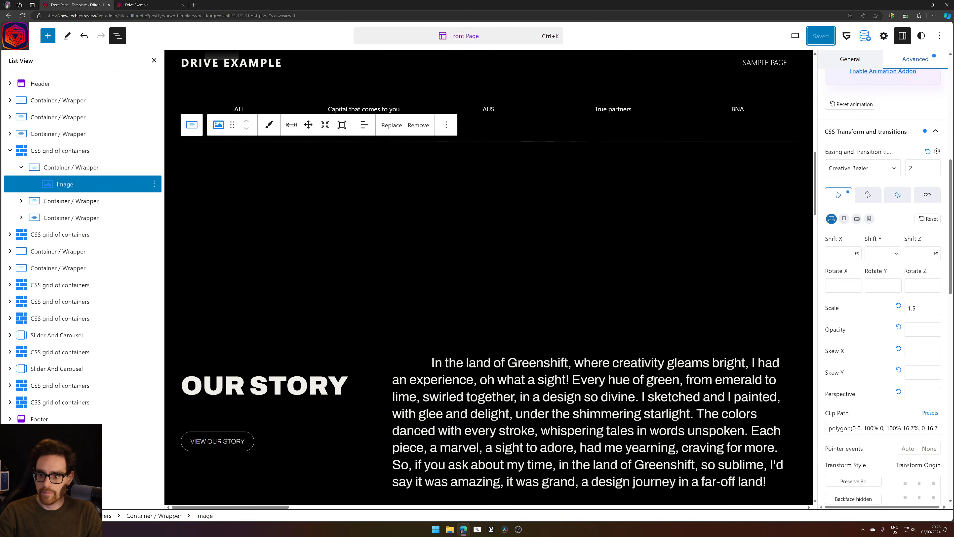
scroll(871, 176, "down", 5)
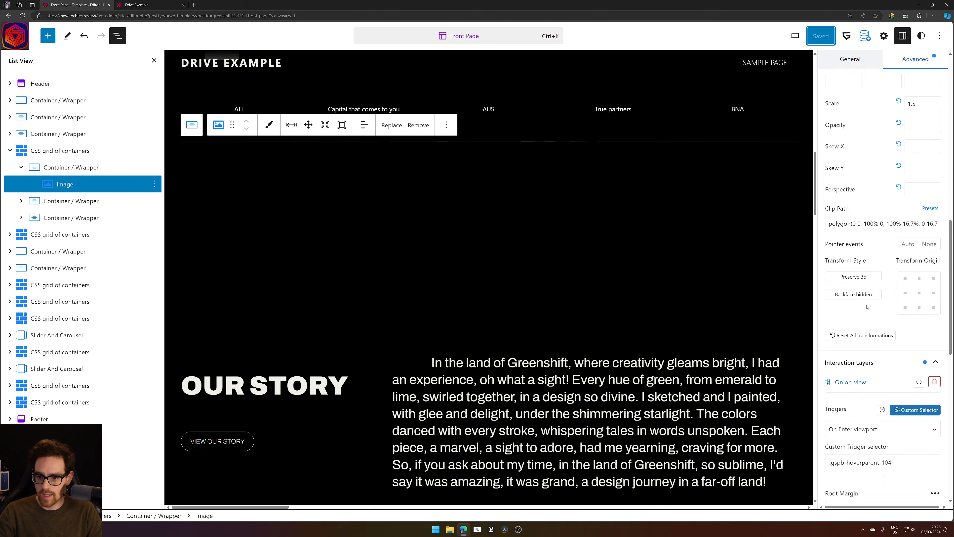
scroll(866, 301, "down", 10)
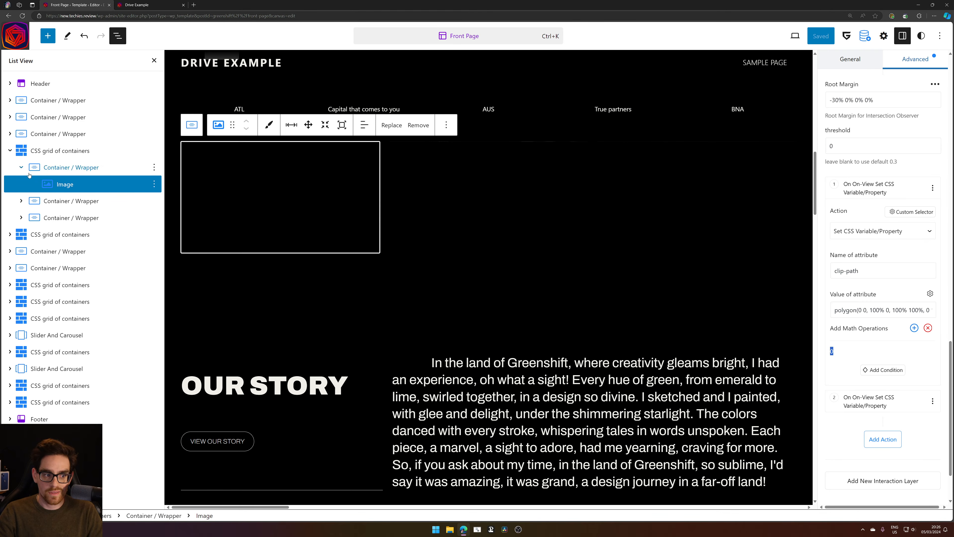
Switch to the live page and inspect the first image's element in the developer tools, scrolling the page to watch its clip path
scroll(896, 264, "up", 3)
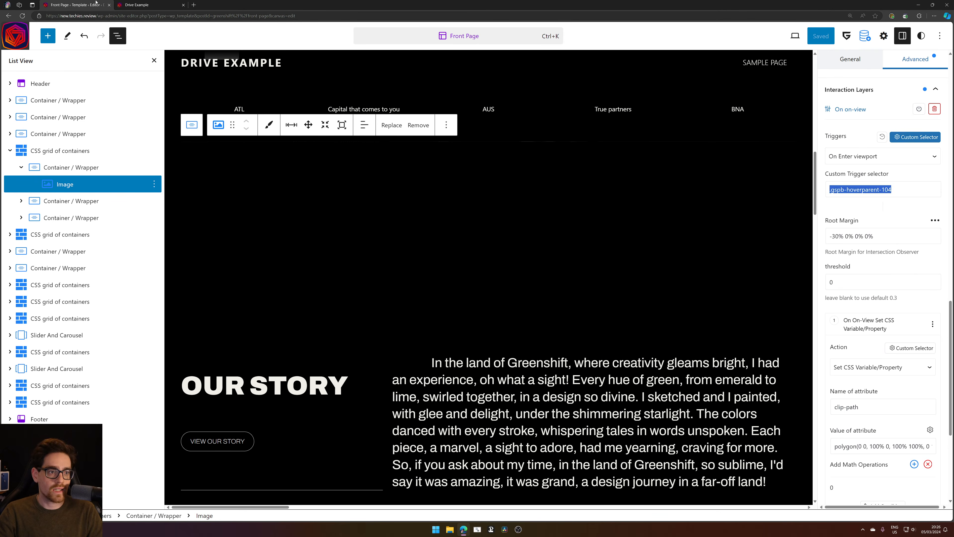
left_click(136, 5)
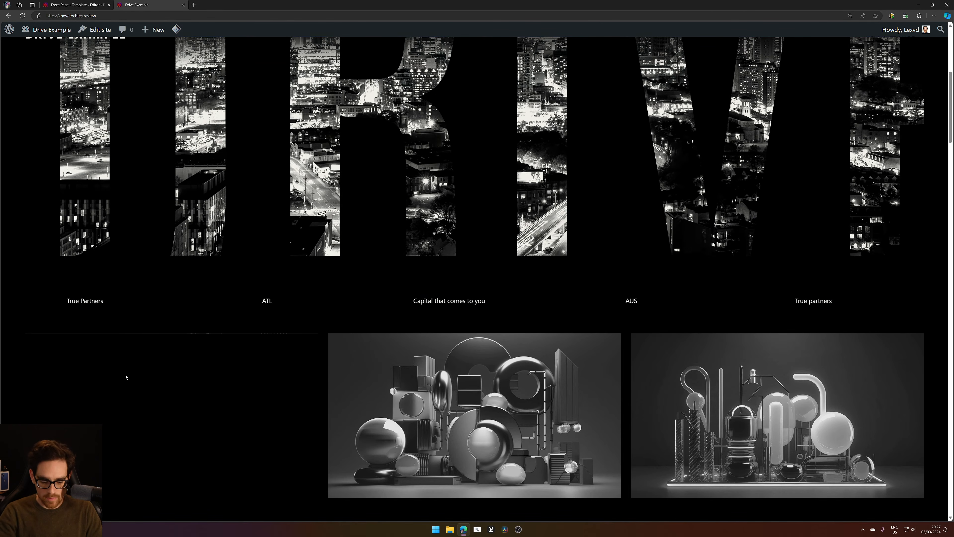
key("F12")
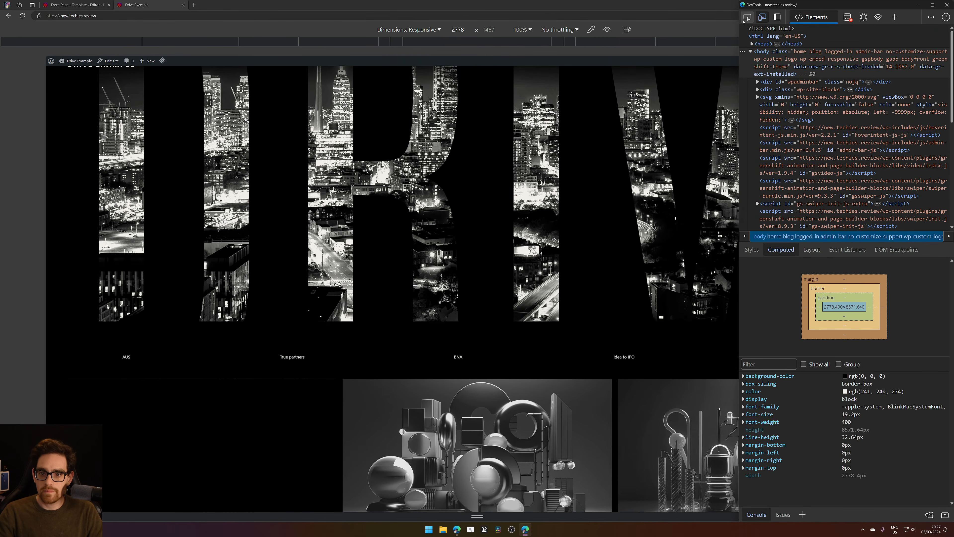
left_click(747, 17)
left_click(181, 398)
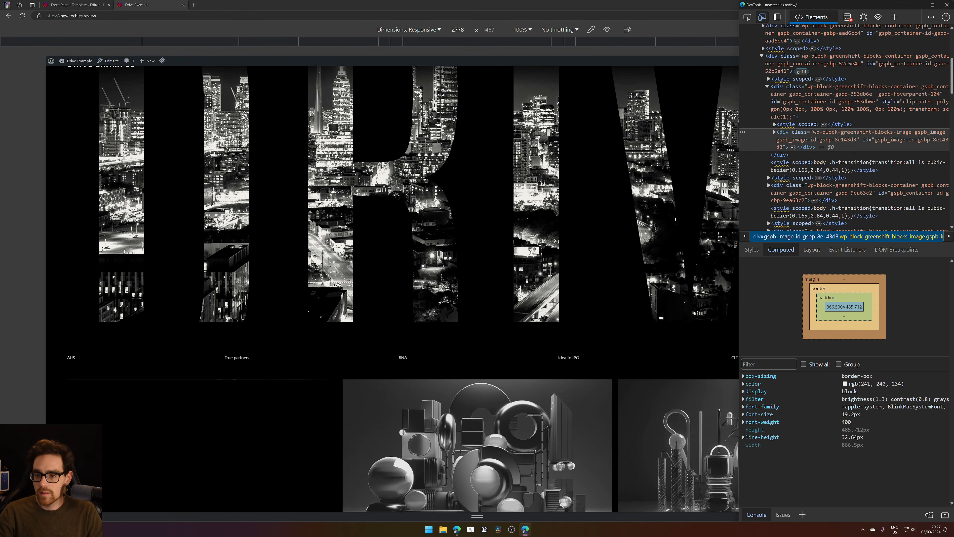
scroll(477, 287, "up", 6)
scroll(477, 286, "down", 5)
scroll(477, 286, "down", 6)
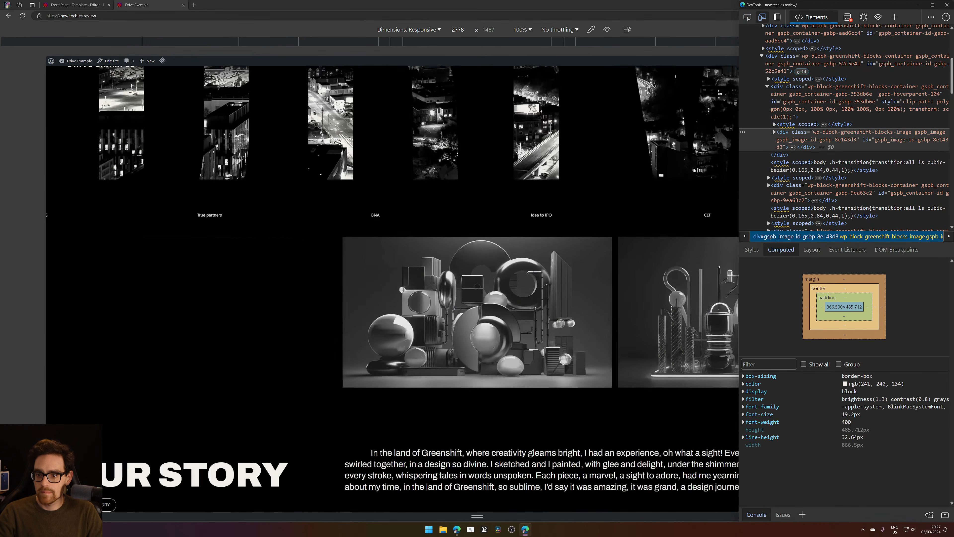
scroll(576, 239, "up", 4)
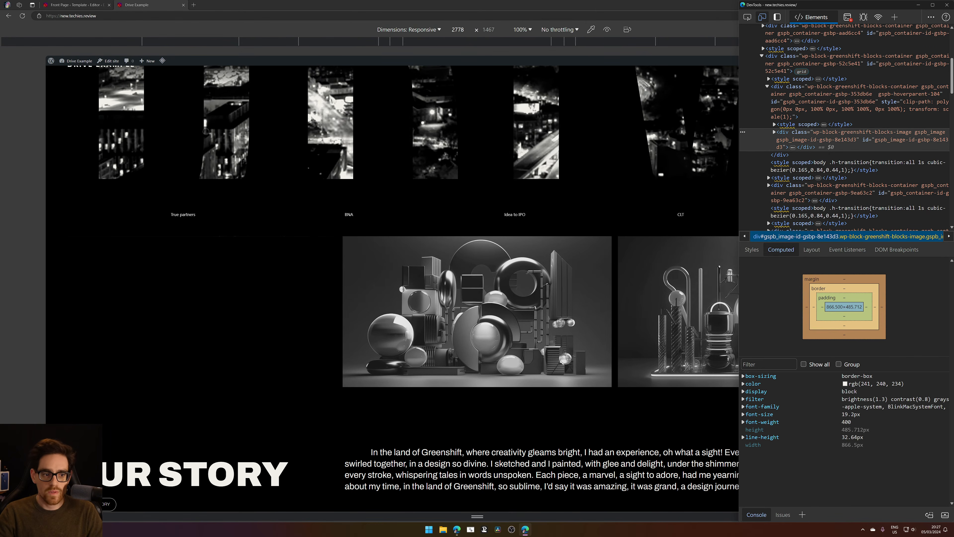
Reload the live page, recheck the first image's interaction attributes and its wrapper's inline style while scrolling, and close the developer tools
key("F12")
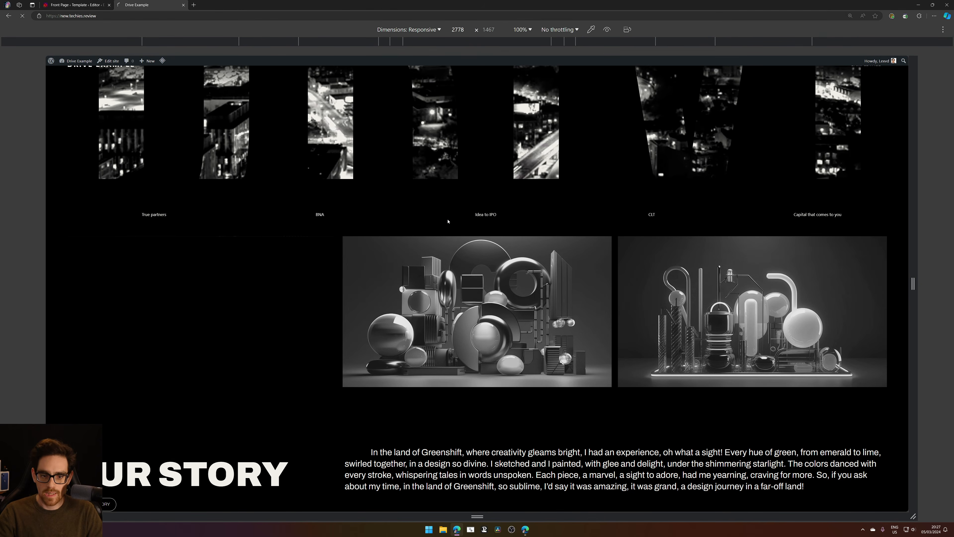
scroll(432, 217, "down", 3)
key("F12")
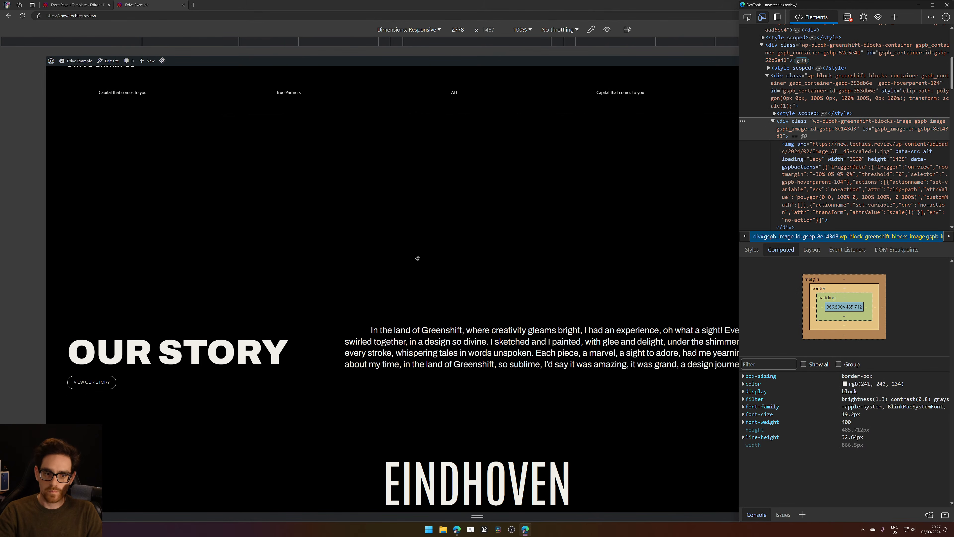
scroll(418, 259, "up", 12)
scroll(418, 258, "down", 9)
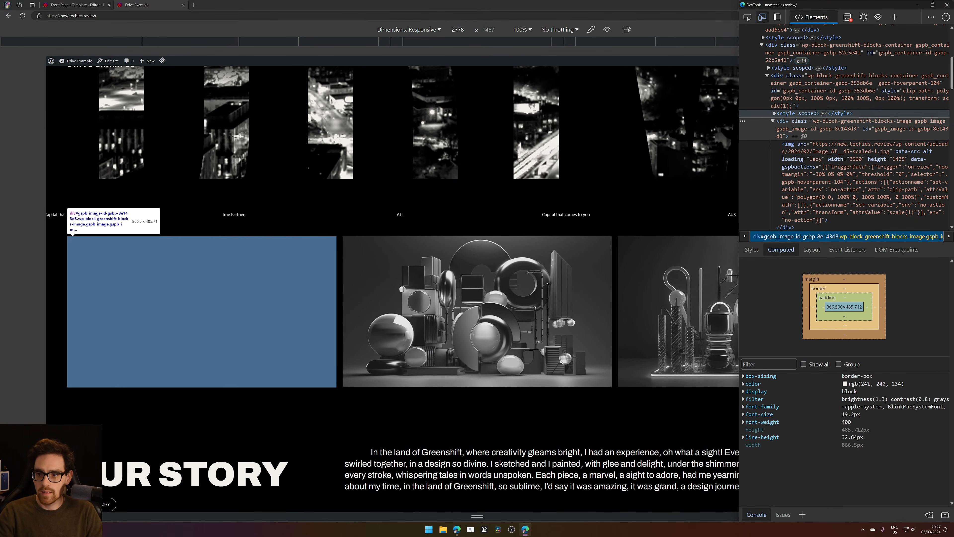
left_click(947, 5)
Return to the template editor and check the block classes and advanced settings of the first image and its parent container
left_click(75, 5)
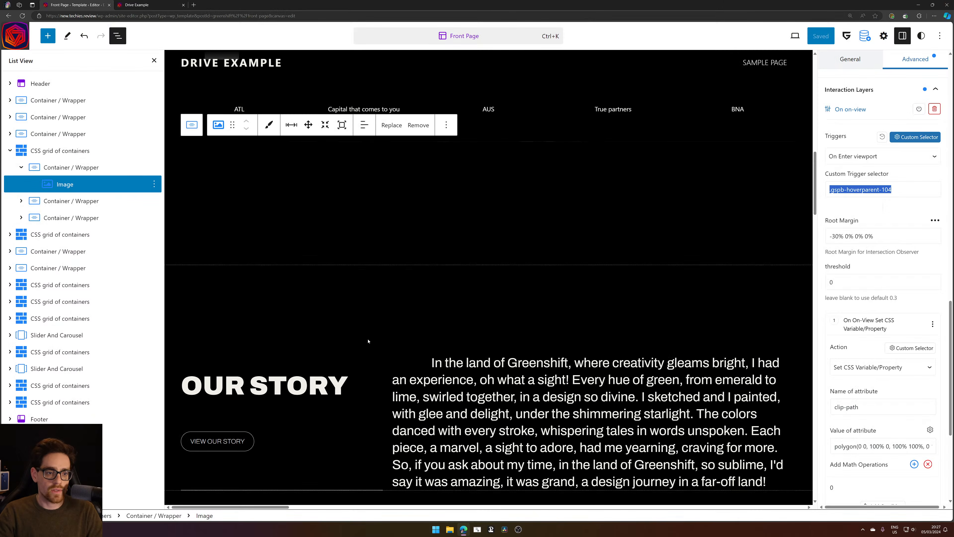
left_click(79, 169)
left_click(81, 185)
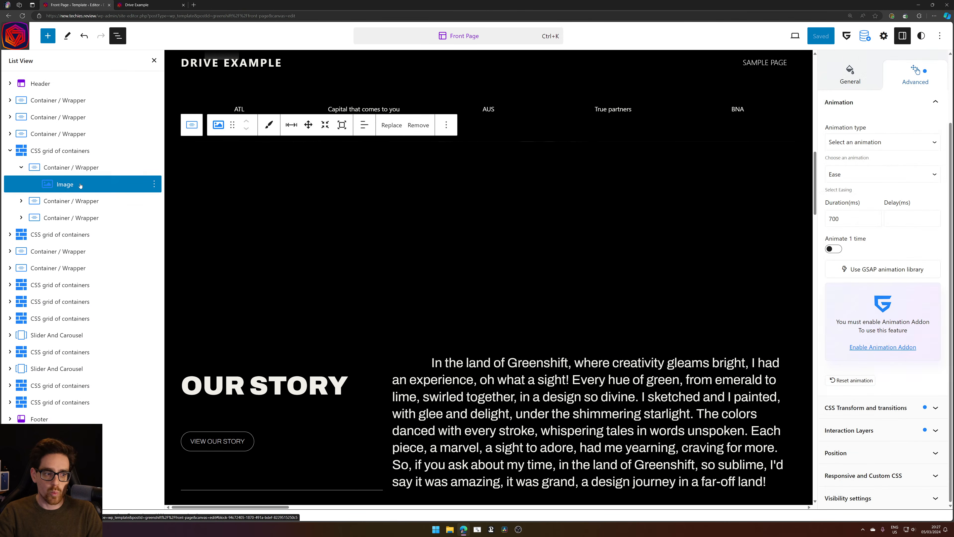
scroll(883, 226, "up", 3)
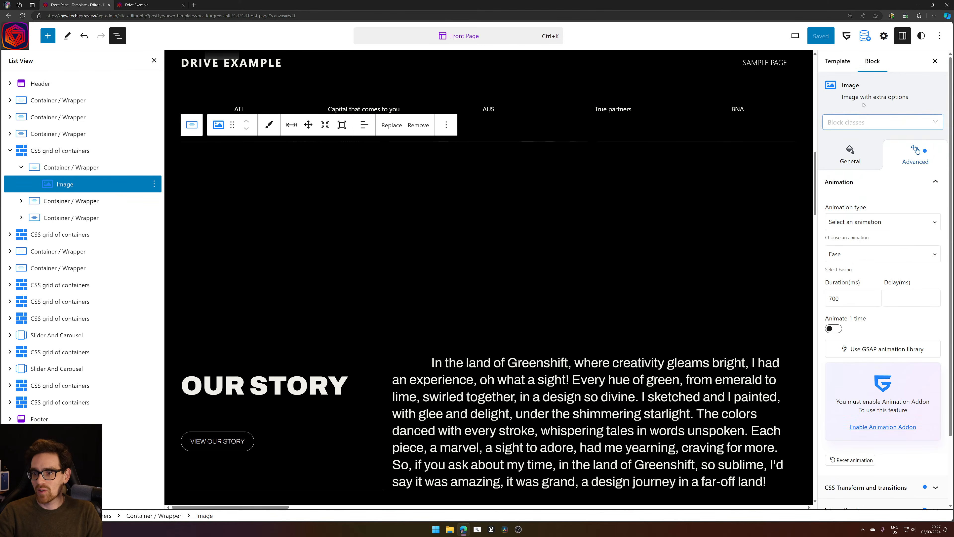
left_click(868, 119)
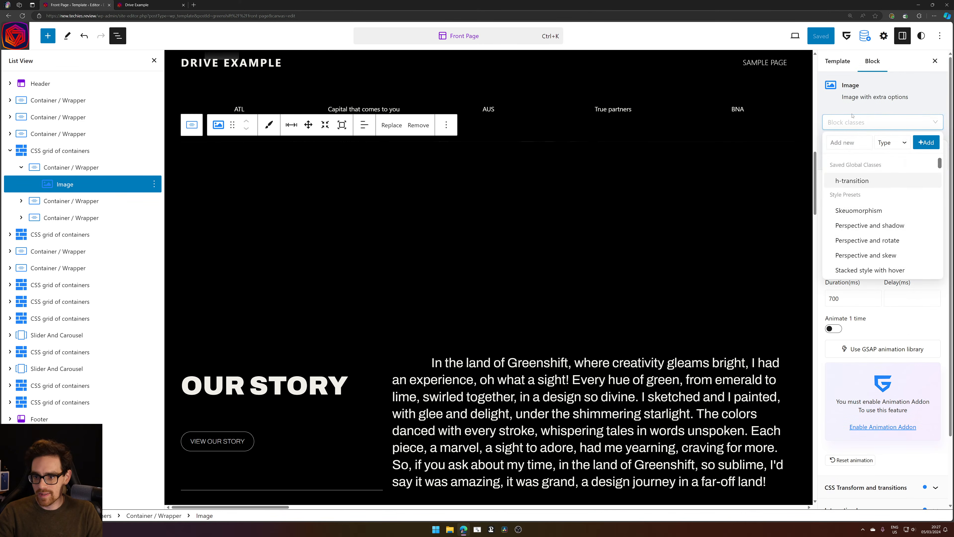
left_click(856, 123)
scroll(901, 184, "down", 2)
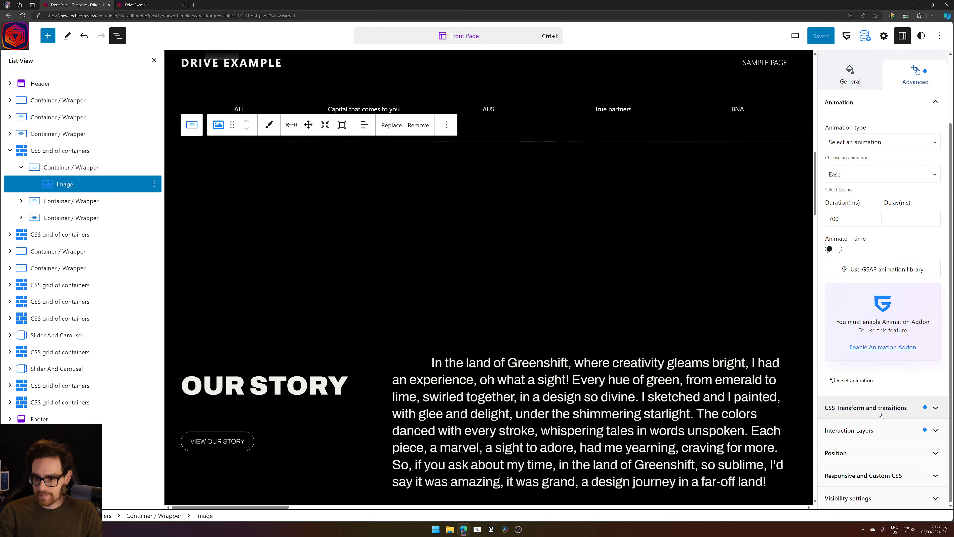
scroll(882, 415, "up", 2)
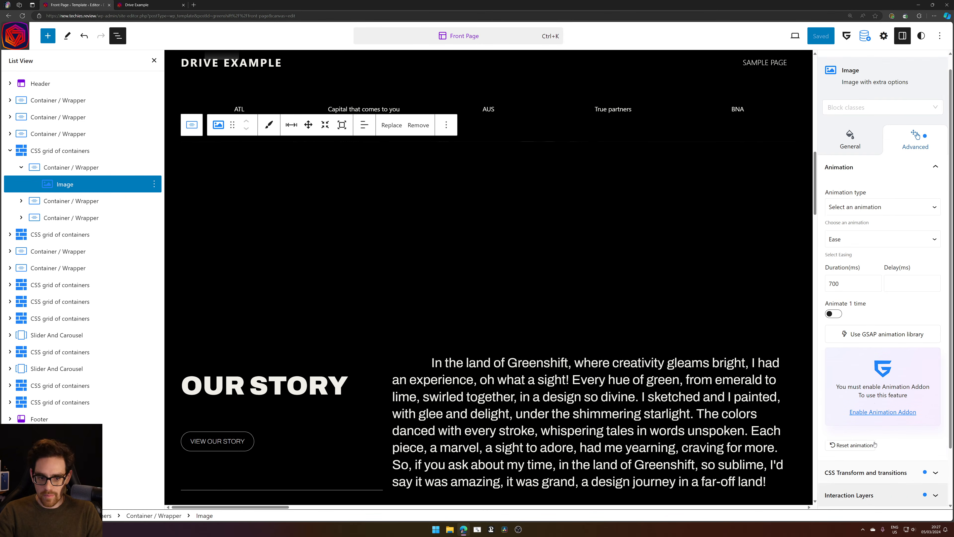
left_click(939, 122)
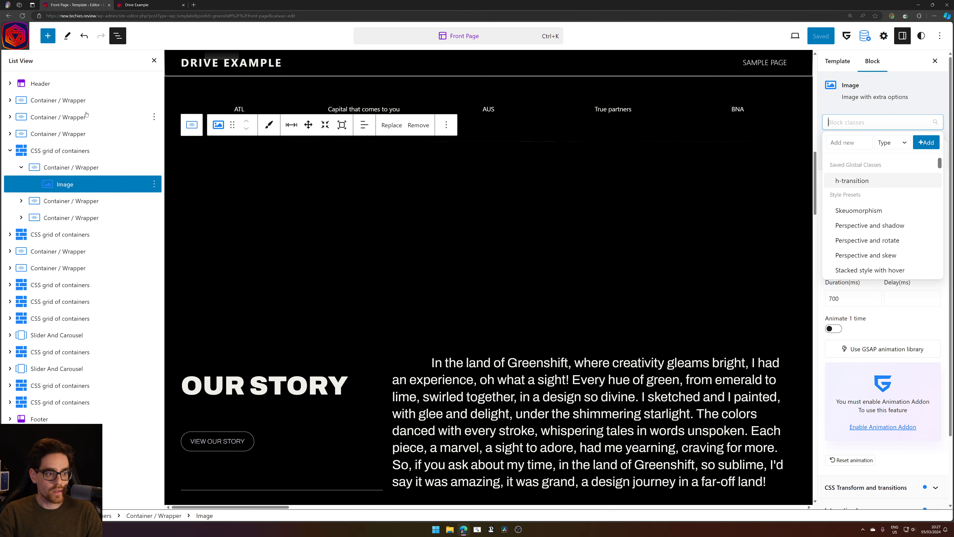
left_click(62, 169)
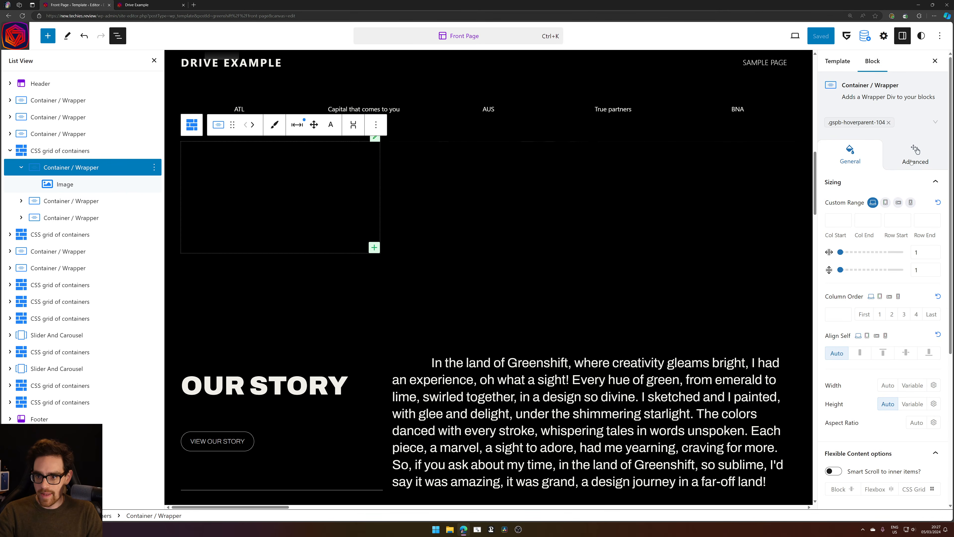
left_click(916, 151)
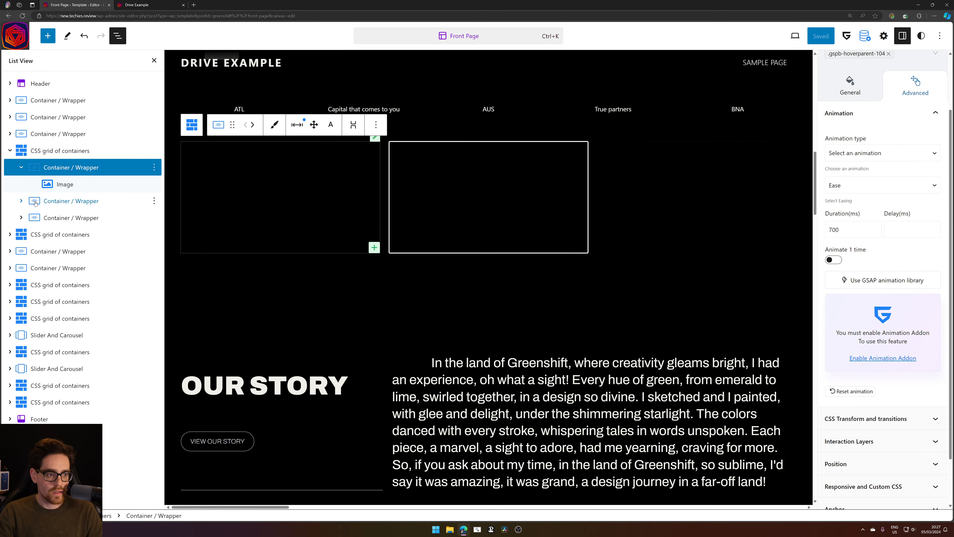
Turn off the custom trigger selector of the image's on-view interaction layer and save the Front Page template
left_click(65, 184)
scroll(911, 223, "down", 5)
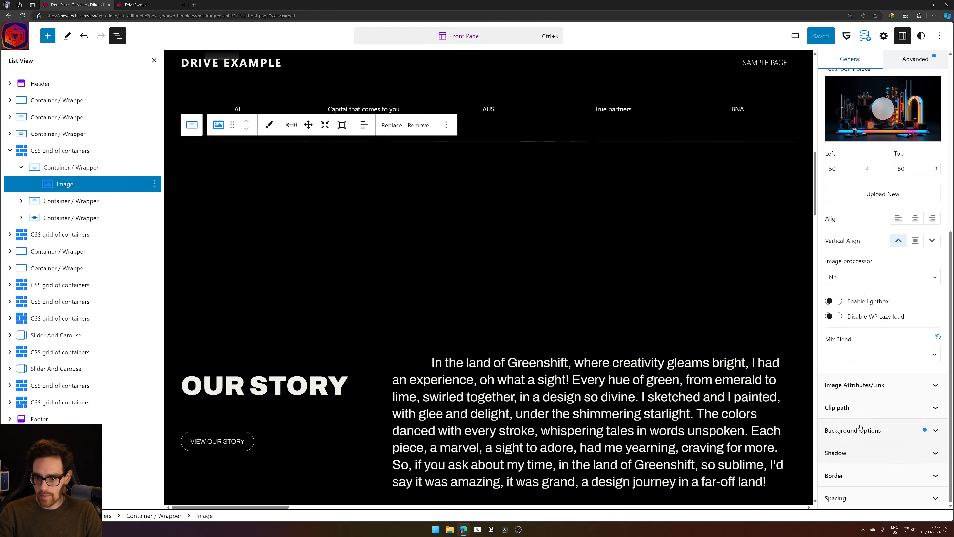
scroll(900, 151, "up", 2)
scroll(900, 151, "up", 2)
left_click(905, 60)
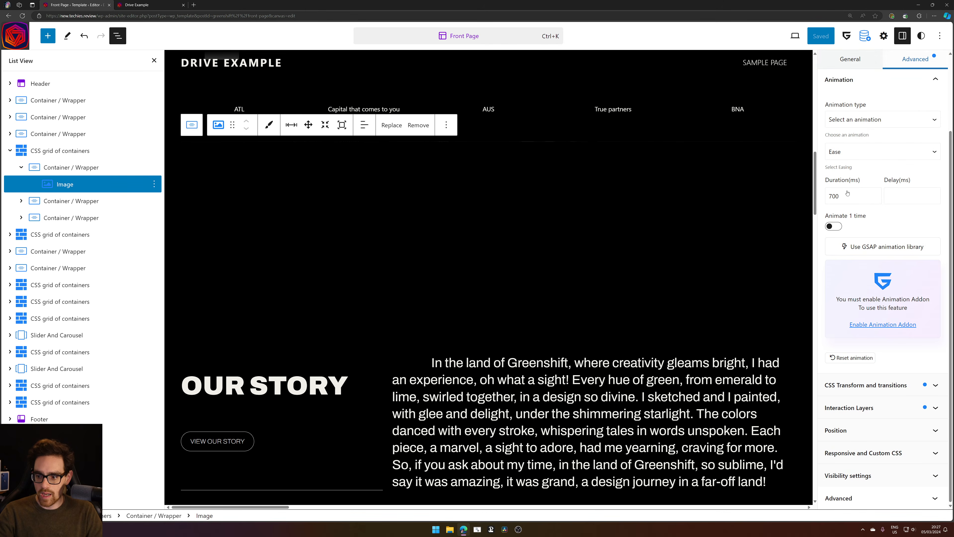
scroll(799, 338, "down", 3)
left_click(871, 408)
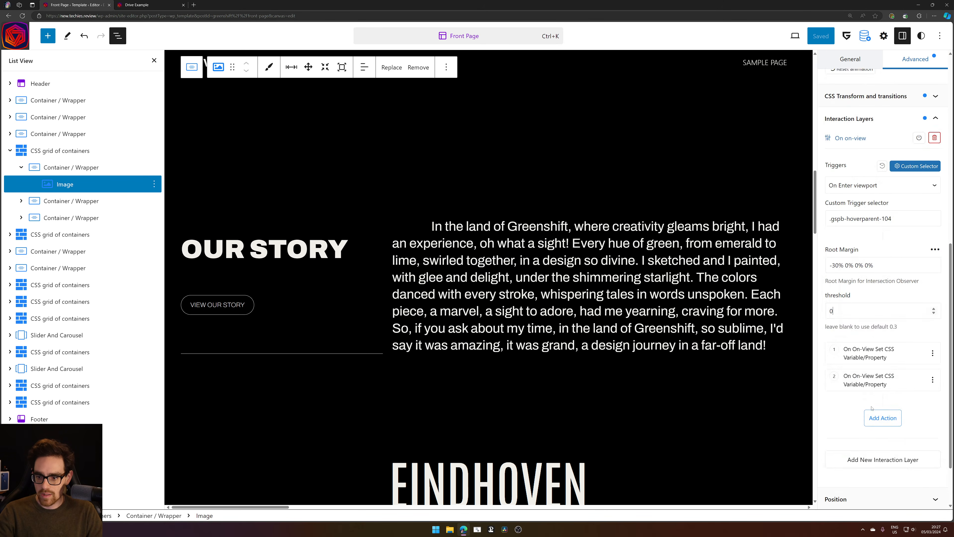
scroll(877, 267, "down", 2)
scroll(893, 179, "up", 5)
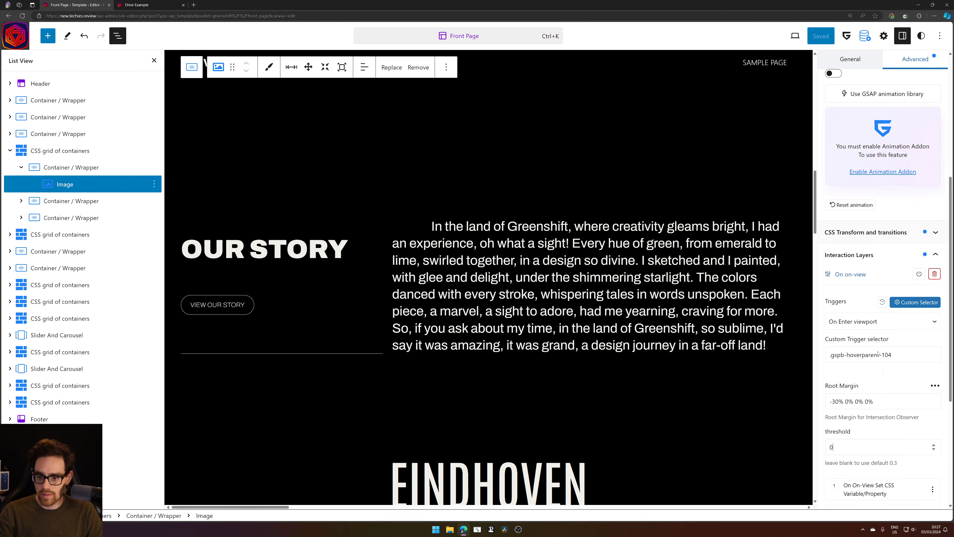
left_click(910, 308)
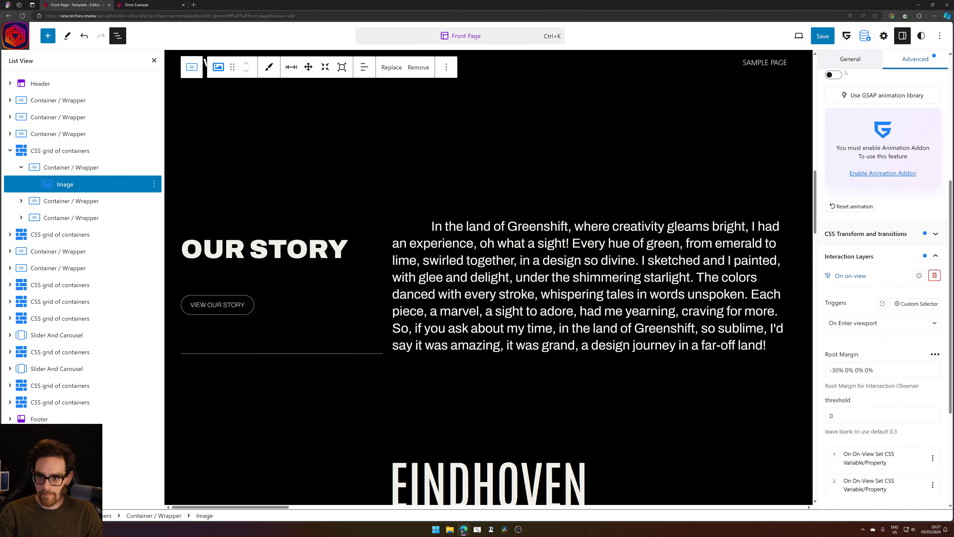
left_click(828, 33)
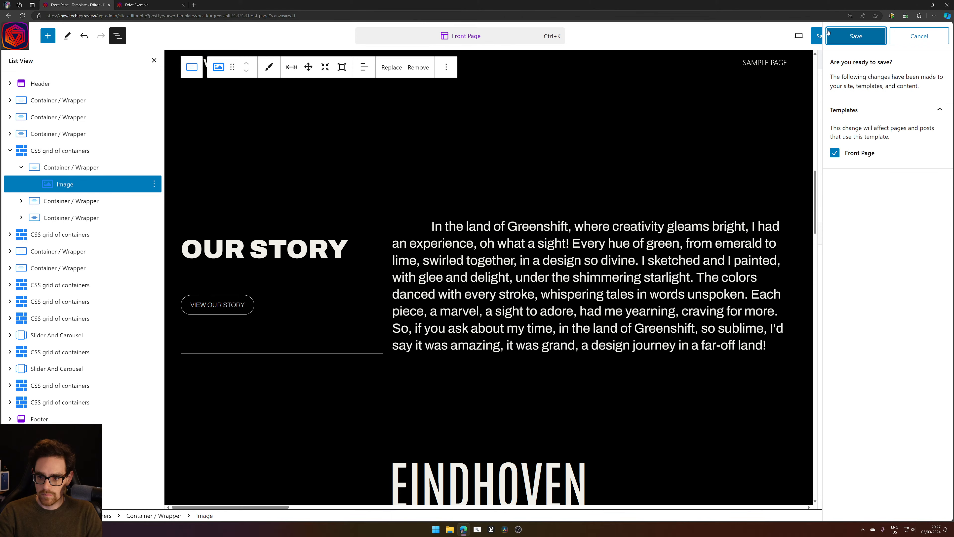
left_click(846, 35)
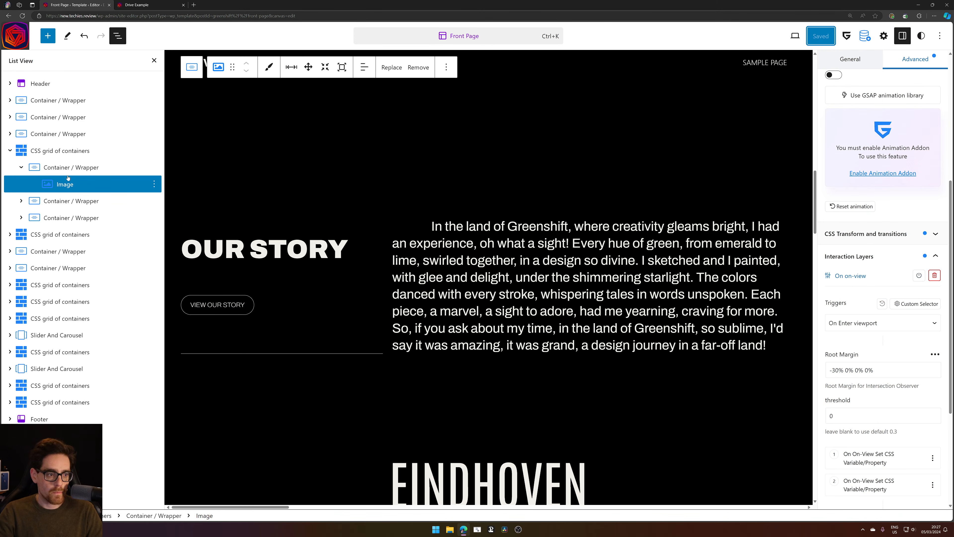
Open the image's first on-view action and select its full clip-path polygon value for copying
scroll(871, 325, "down", 3)
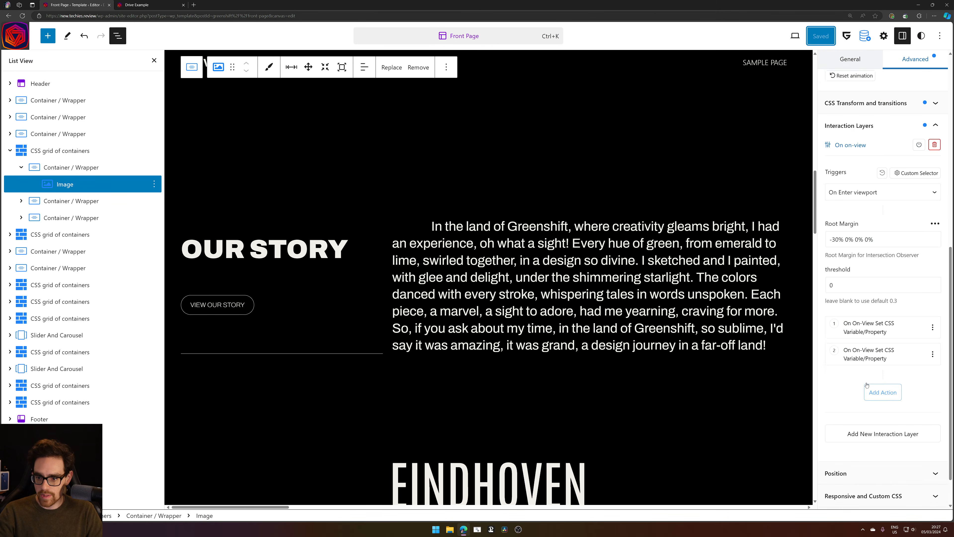
left_click(870, 321)
scroll(905, 220, "down", 5)
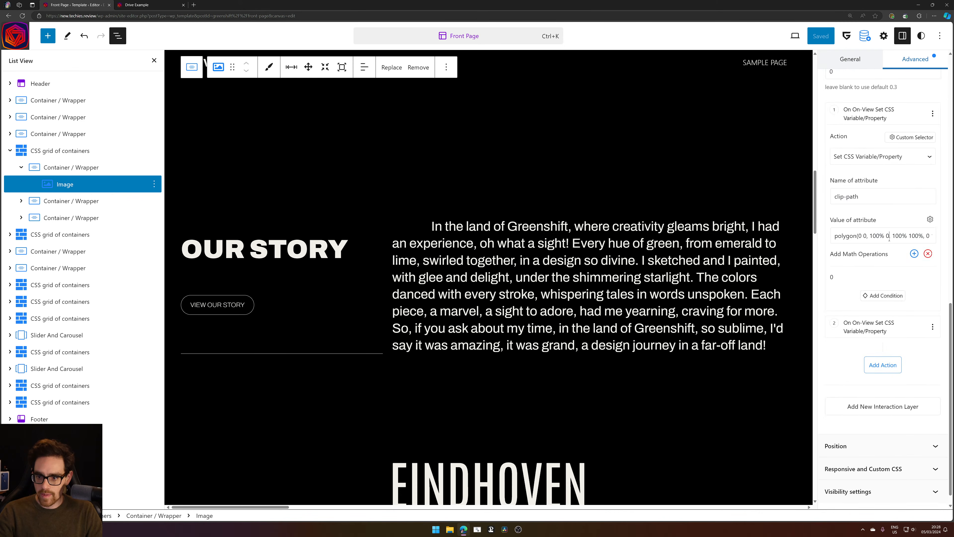
key("ctrl+a")
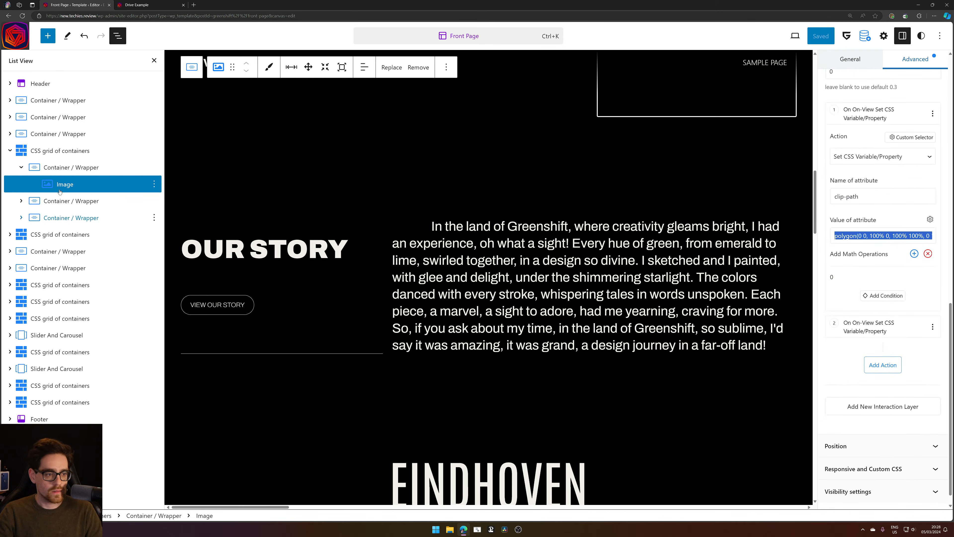
Add an interaction layer with the On Enter viewport trigger to the first image's parent container
left_click(71, 168)
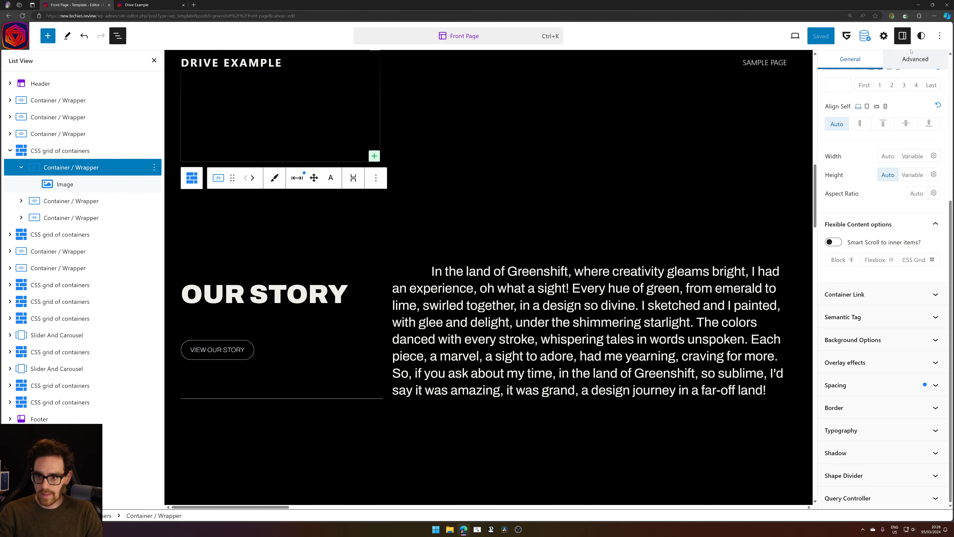
left_click(913, 59)
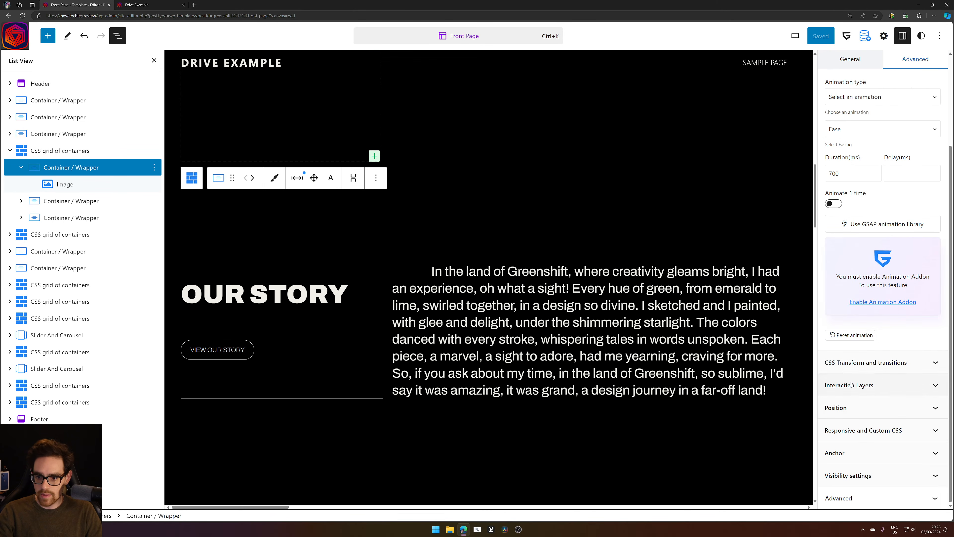
left_click(879, 384)
left_click(882, 368)
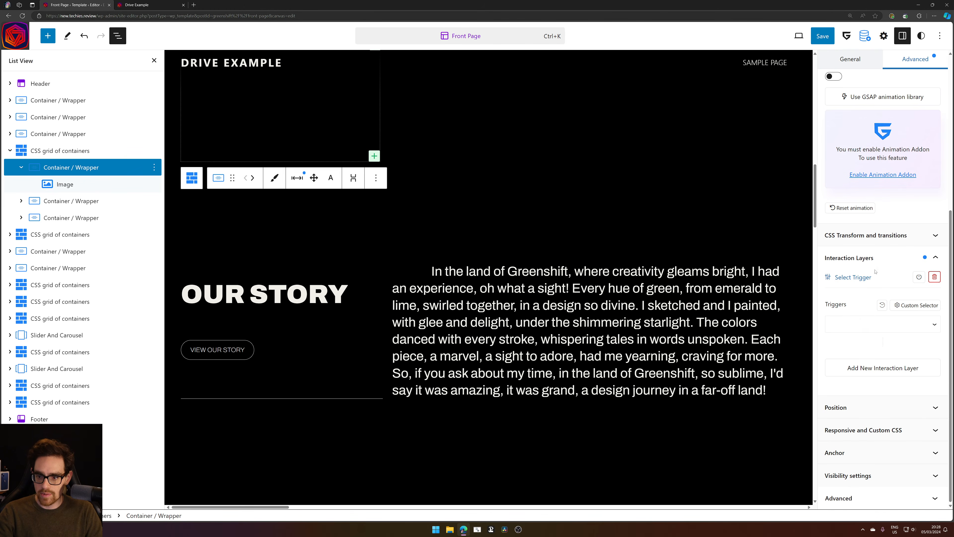
left_click(910, 322)
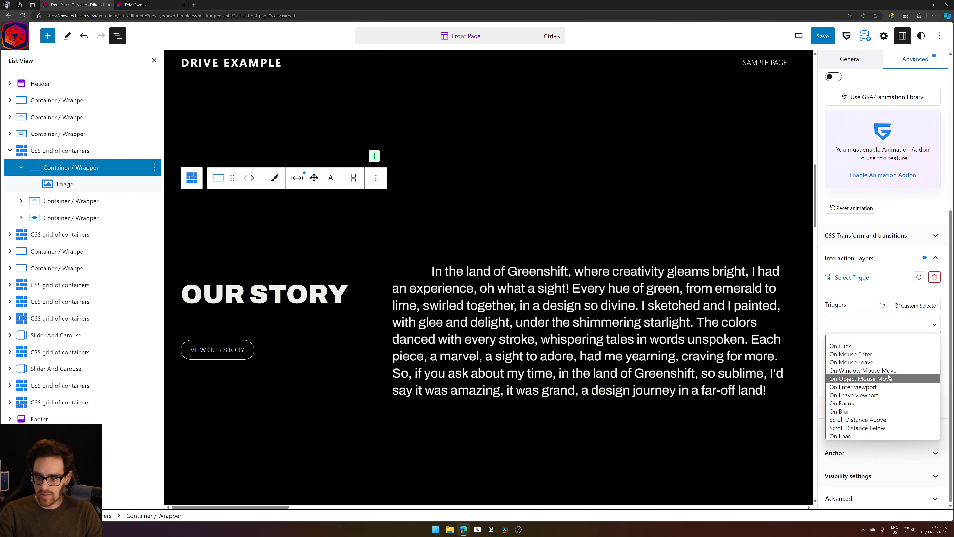
left_click(884, 389)
scroll(884, 389, "down", 4)
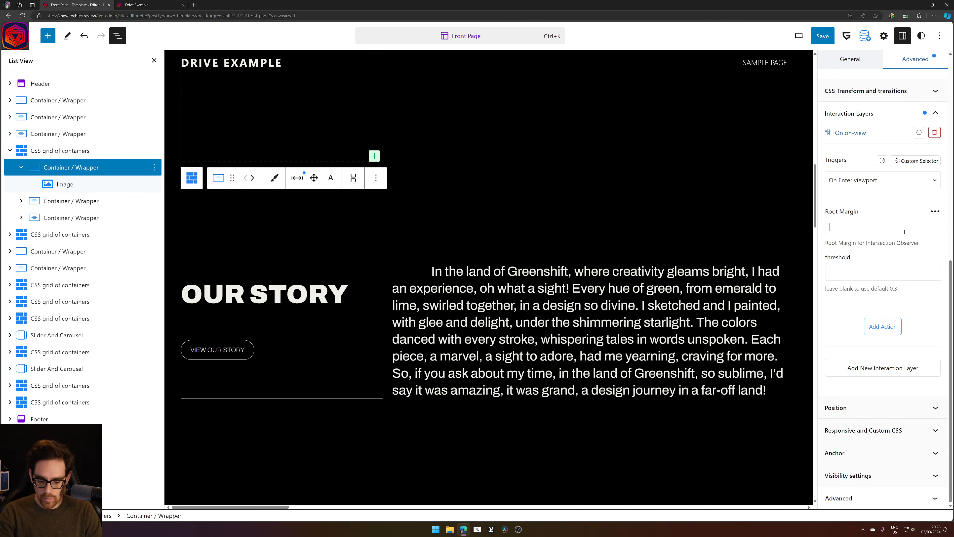
Try to enter a negative root margin for the container's on-view layer, and undo the latest edits
type("-")
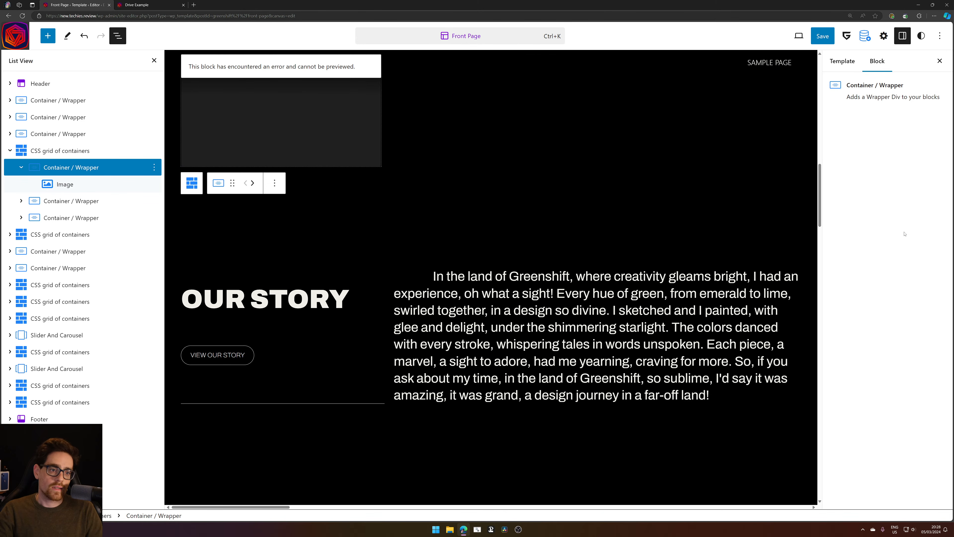
key("ctrl+z")
key("ctrl+z")
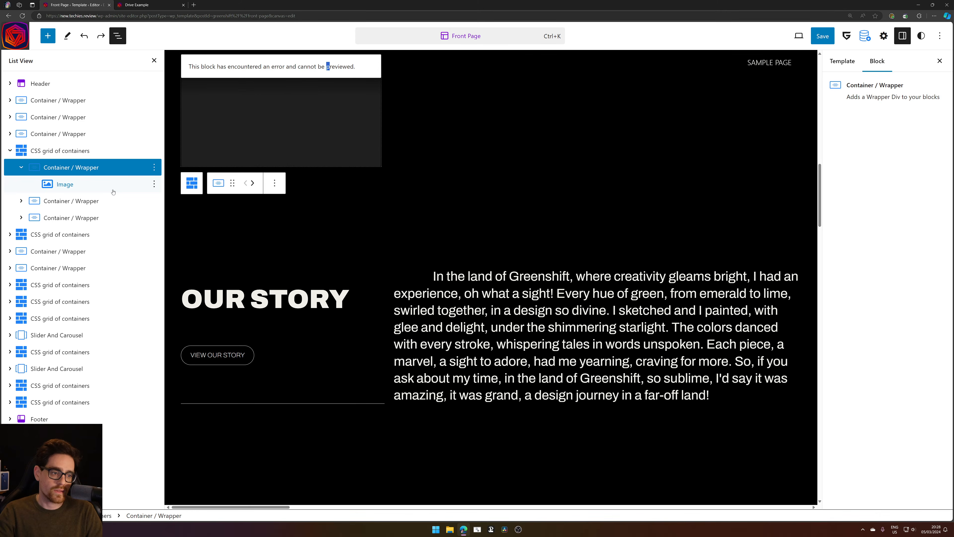
Duplicate the second container in the CSS grid that holds the broken image container
left_click(100, 184)
left_click(98, 168)
scroll(418, 234, "up", 5)
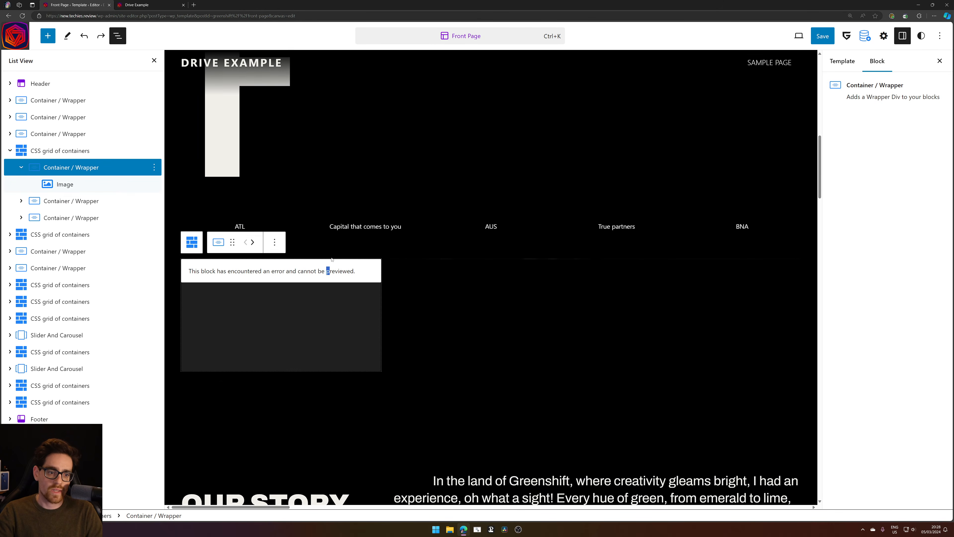
left_click(58, 202)
right_click(57, 202)
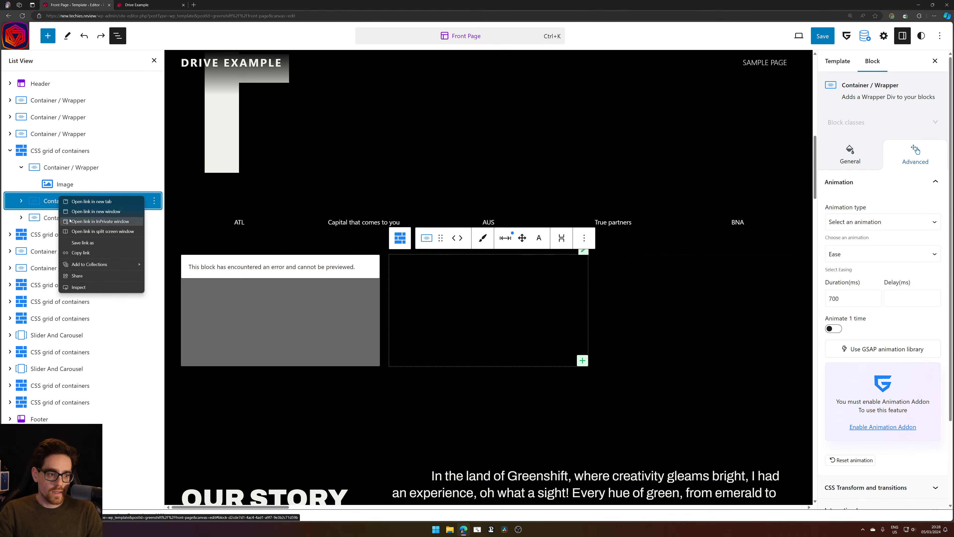
left_click(177, 204)
left_click(154, 201)
left_click(167, 262)
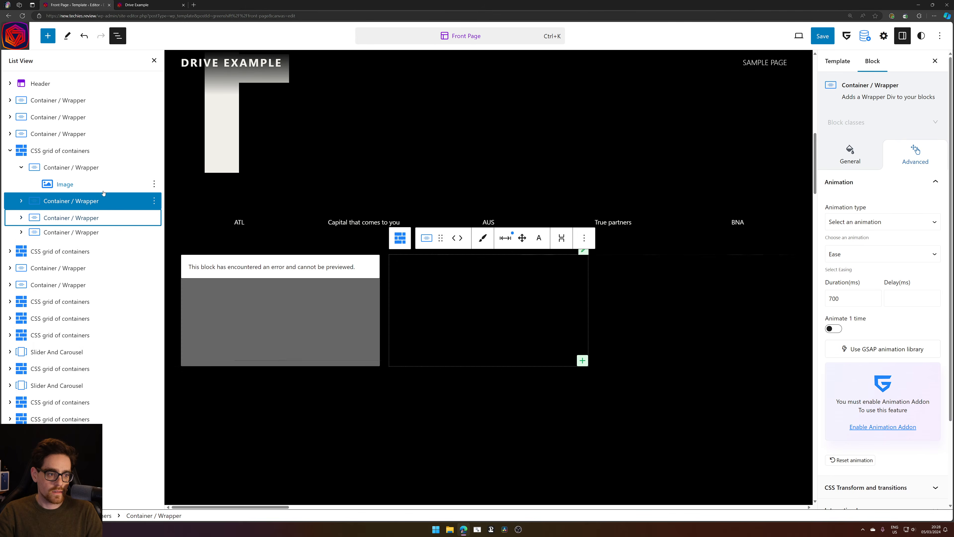
Delete the broken first container with its image from the CSS grid, and check the remaining containers
left_click(66, 171)
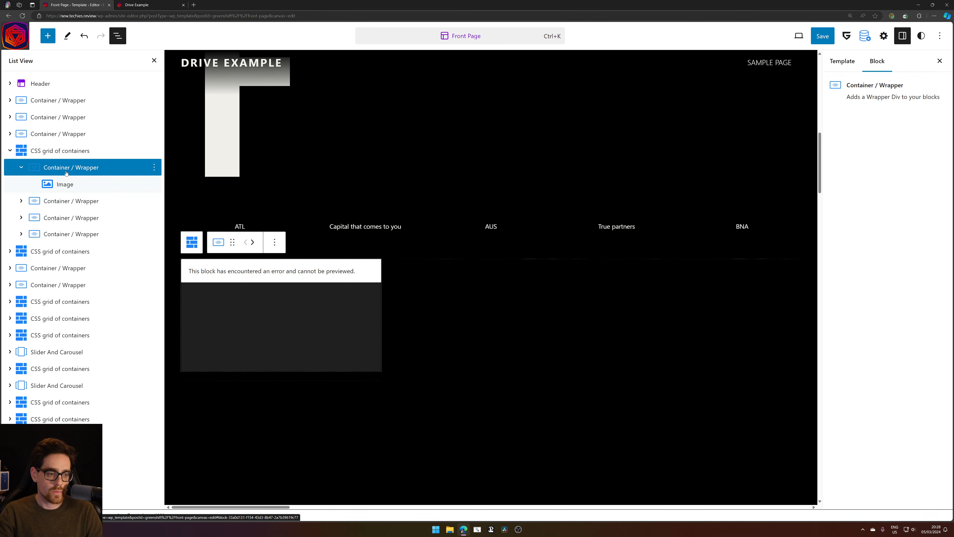
key("Delete")
left_click(66, 173)
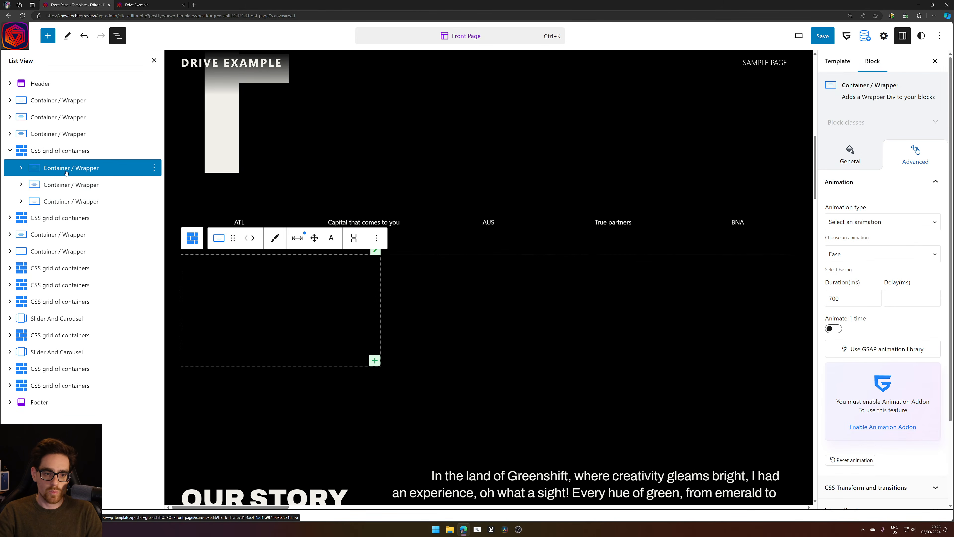
left_click(77, 185)
left_click(78, 201)
Add an interaction layer with the On Enter viewport trigger to the grid's first container
left_click(80, 168)
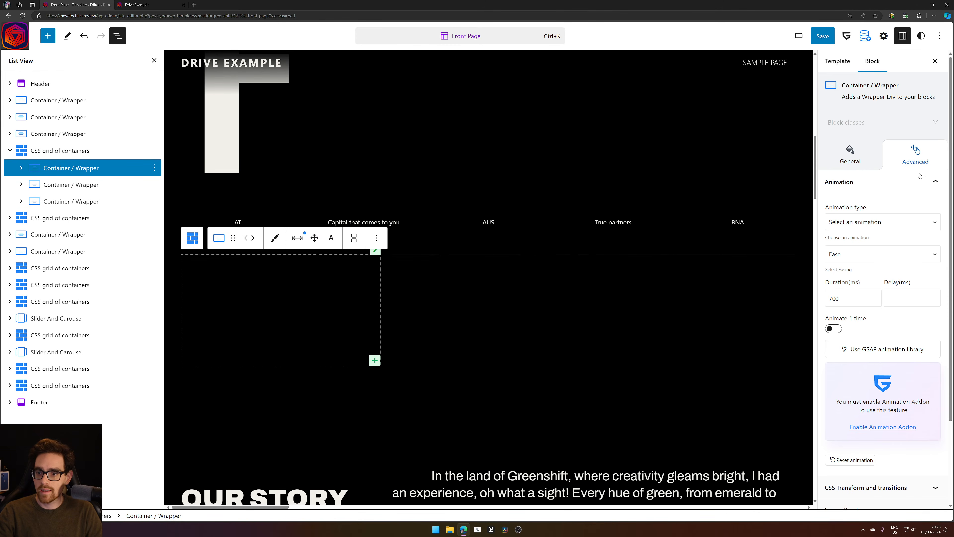
scroll(894, 263, "down", 3)
left_click(879, 409)
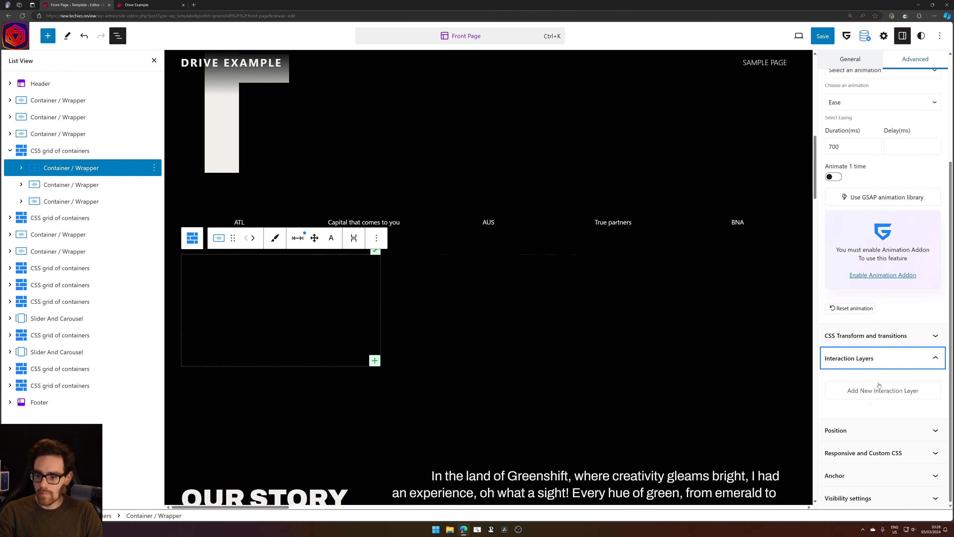
left_click(883, 391)
scroll(881, 367, "down", 2)
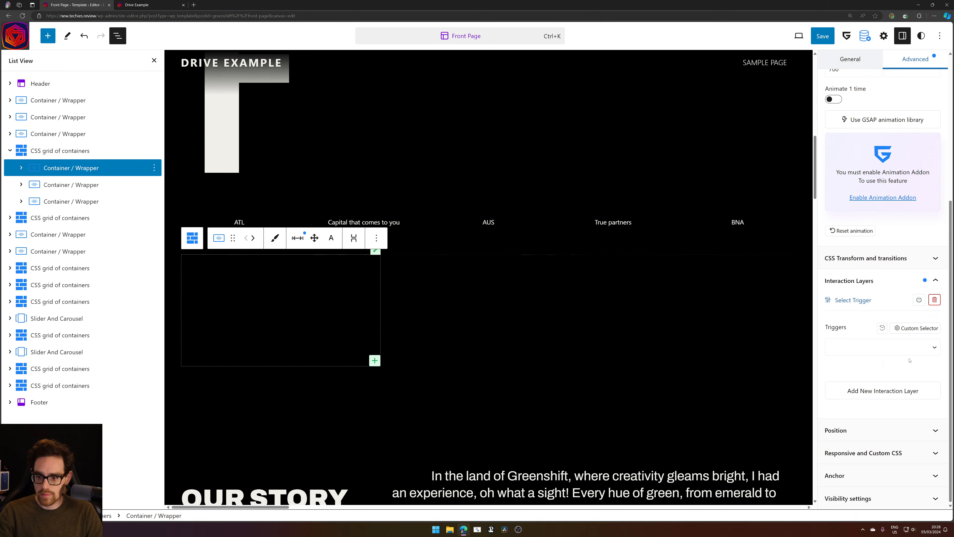
left_click(901, 345)
left_click(896, 409)
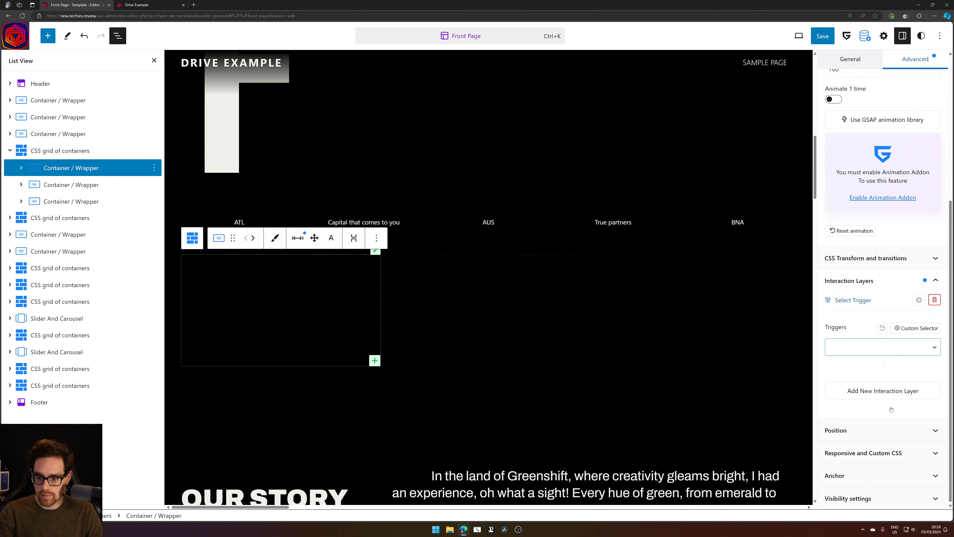
Set the on-view layer's root margin to -30% 0% 0% 0% with a threshold of 0, starting from a preset
scroll(894, 376, "down", 4)
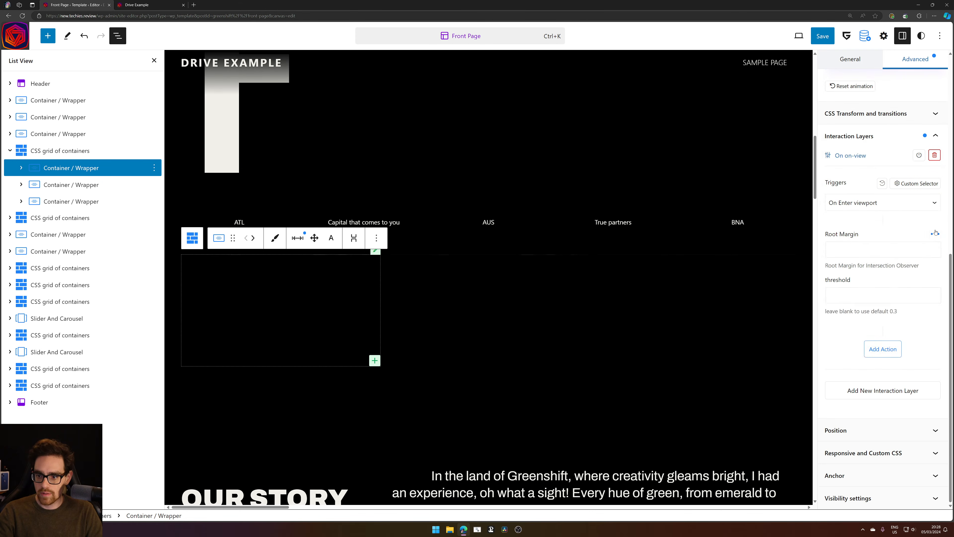
left_click(935, 233)
left_click(907, 276)
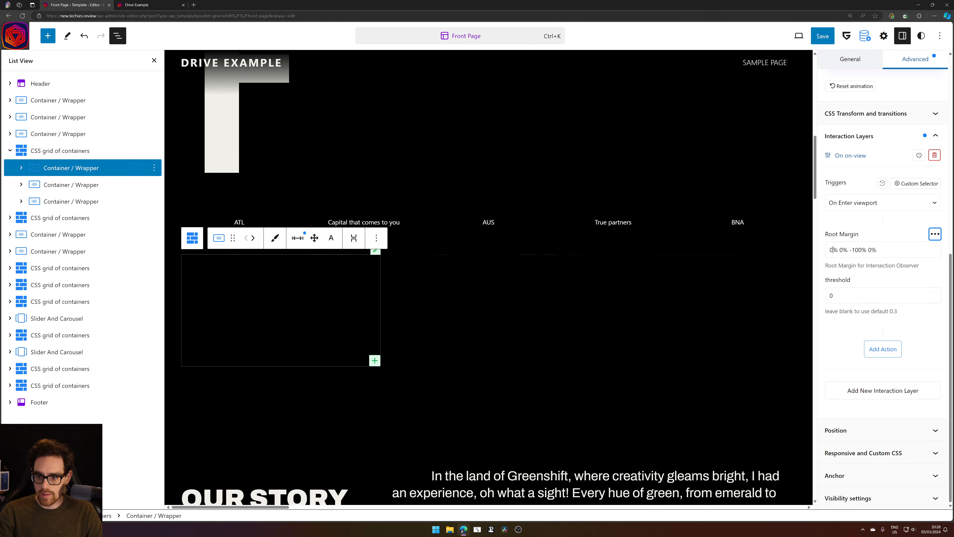
type("-3")
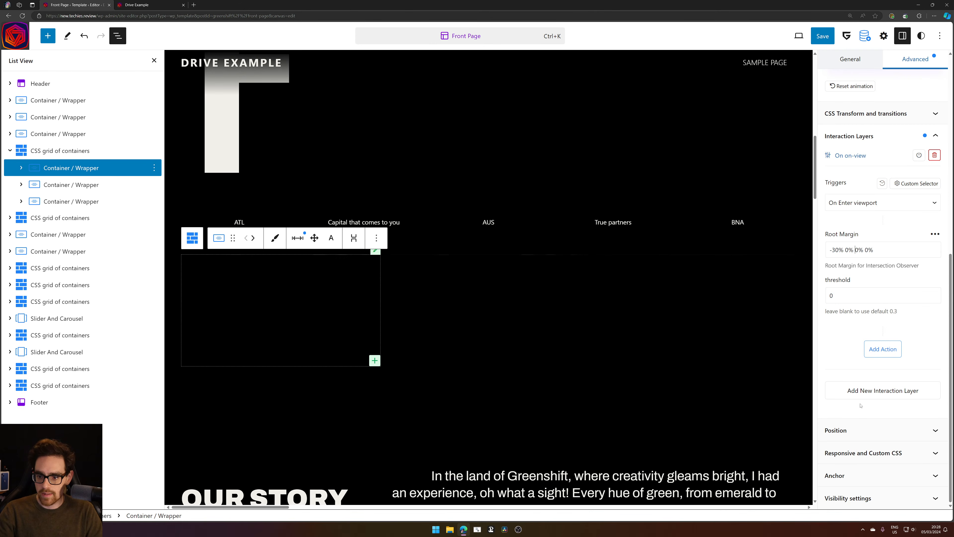
left_click(896, 392)
left_click(935, 299)
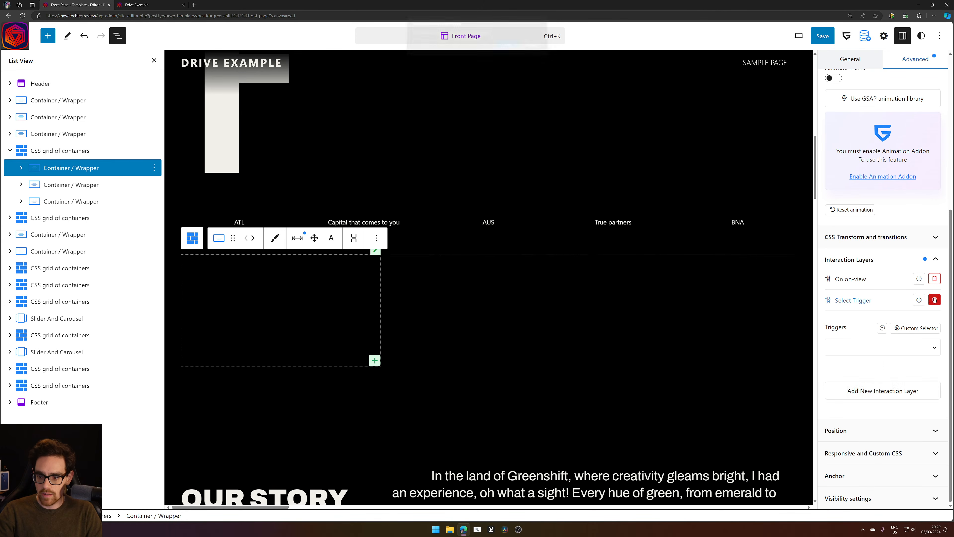
left_click(507, 49)
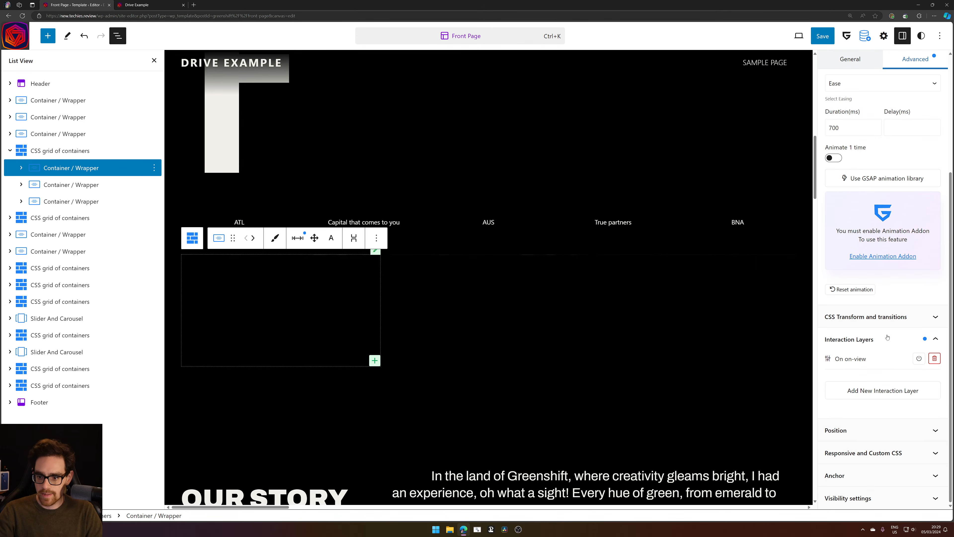
Add a Set CSS Variable/Property action to the first container's on-view interaction layer
scroll(851, 360, "down", 4)
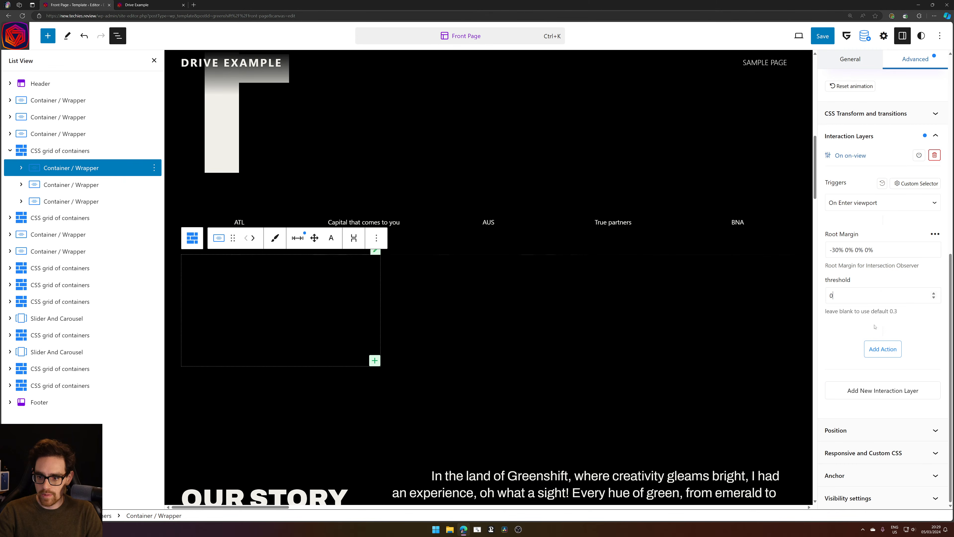
left_click(879, 350)
scroll(879, 349, "down", 2)
left_click(856, 289)
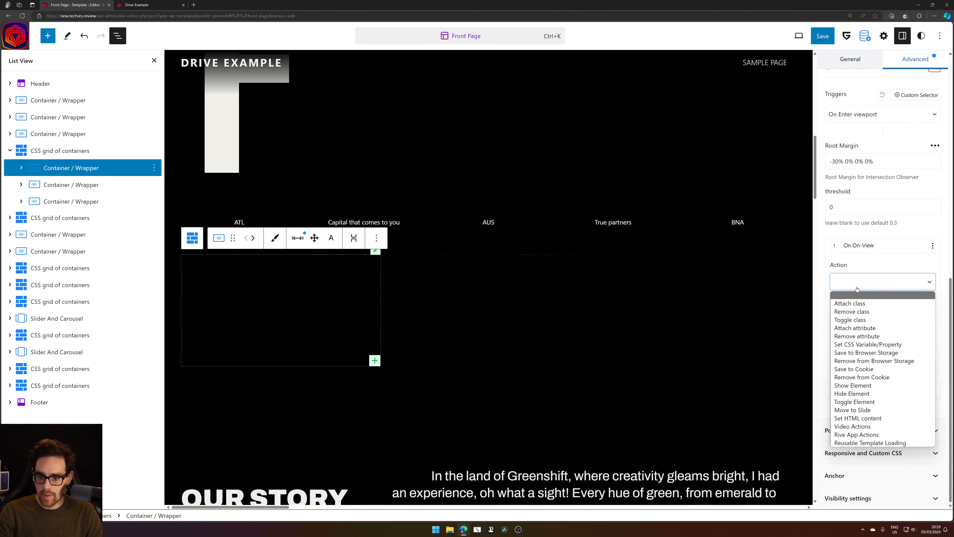
left_click(903, 343)
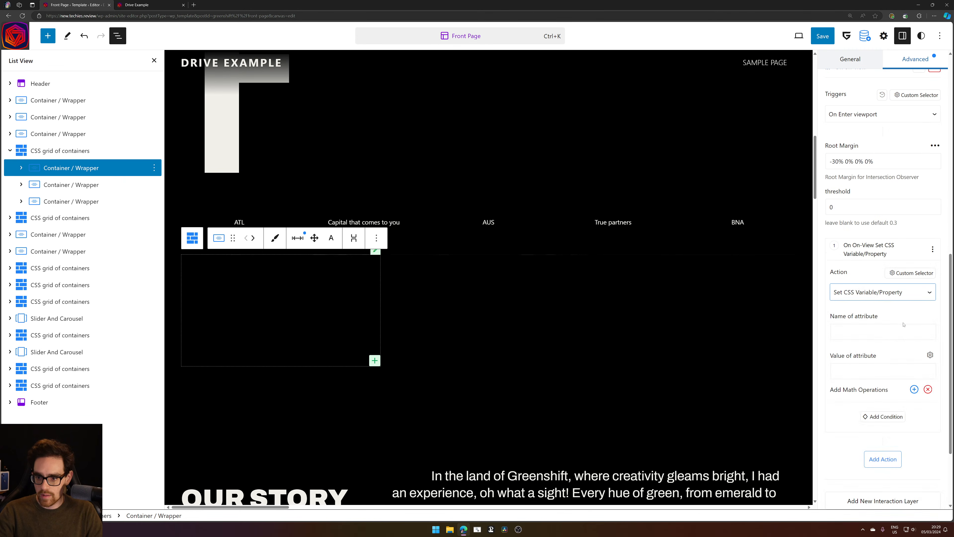
Name the action's attribute clip-path and paste the copied polygon(0 0, 100% 0, 100% 100%, 0 100%) as its value
scroll(897, 317, "down", 3)
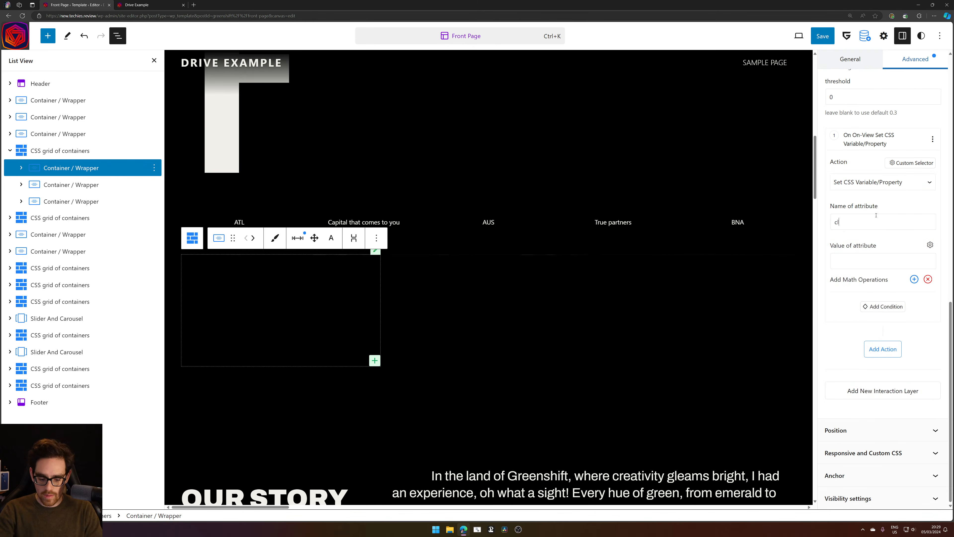
left_click(877, 221)
type("clip-path")
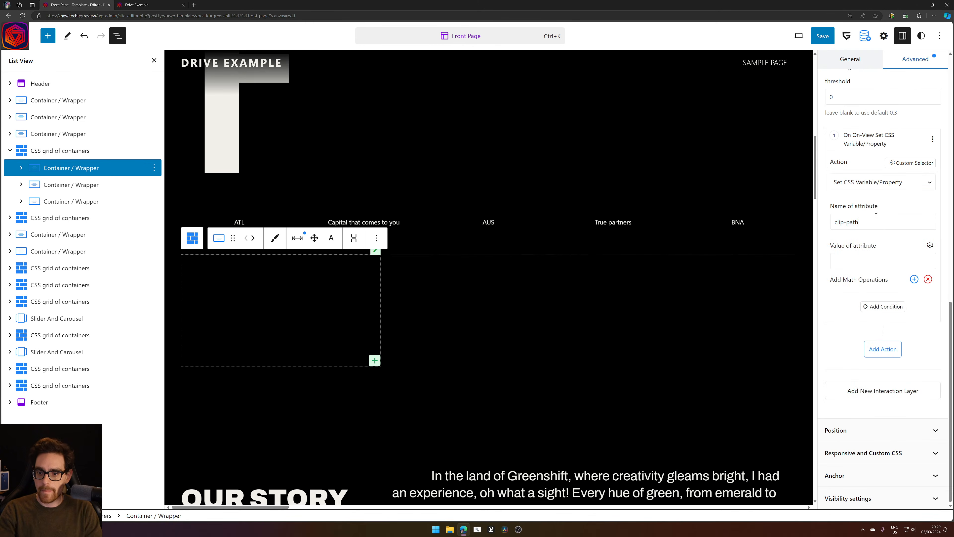
left_click(862, 265)
key("ctrl+v")
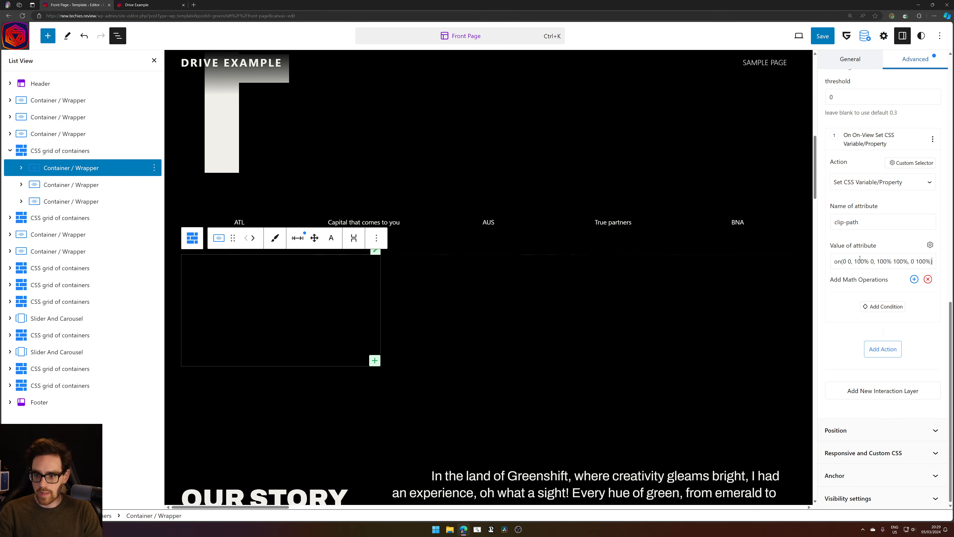
Give the action a custom selector targeting the image inside the first container, #gspb_image-id-gsbp-3dba28d, using the CSS Selector Builder
left_click(911, 162)
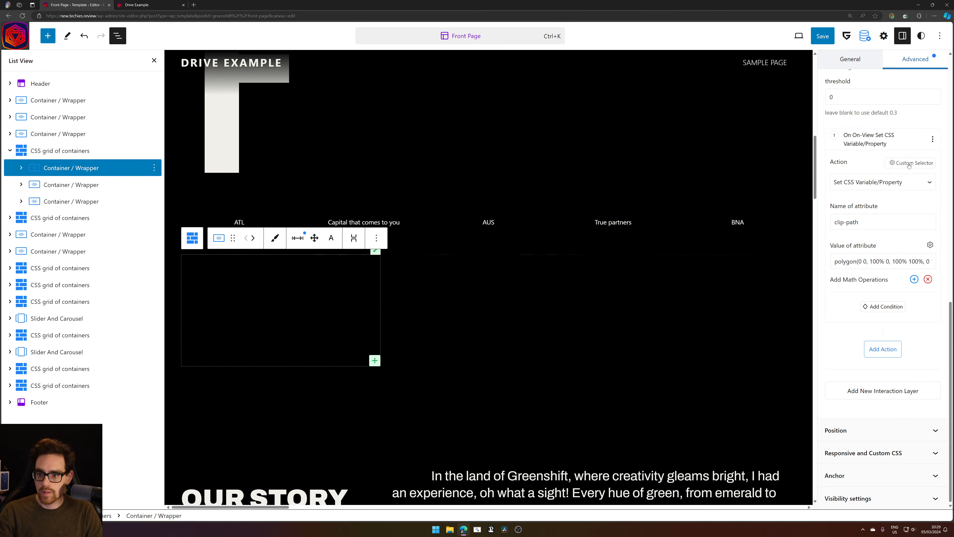
left_click(930, 318)
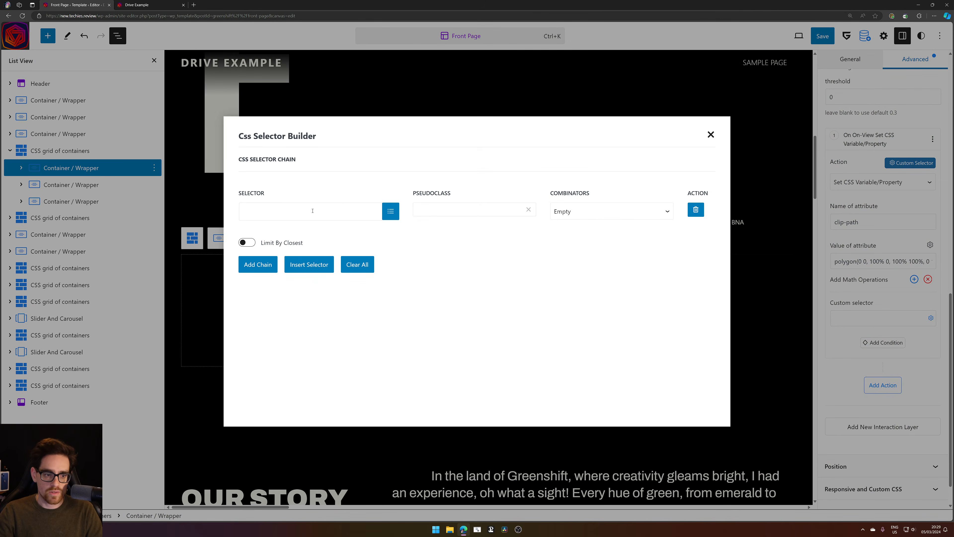
left_click(389, 211)
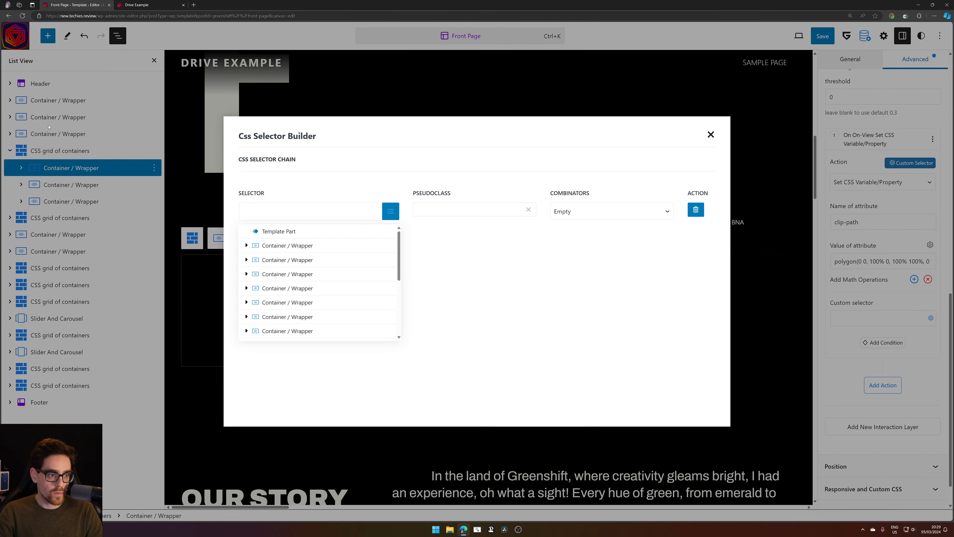
scroll(287, 259, "down", 5)
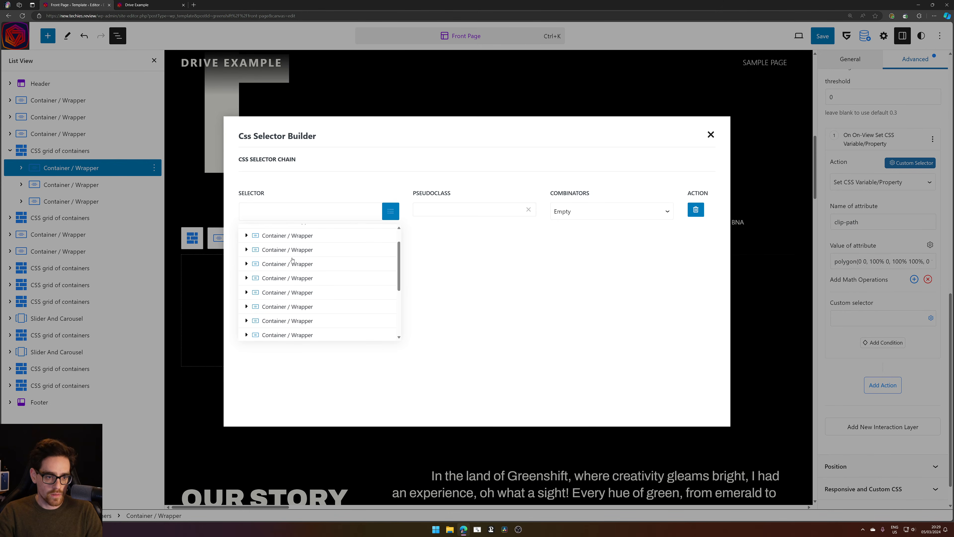
scroll(319, 300, "up", 5)
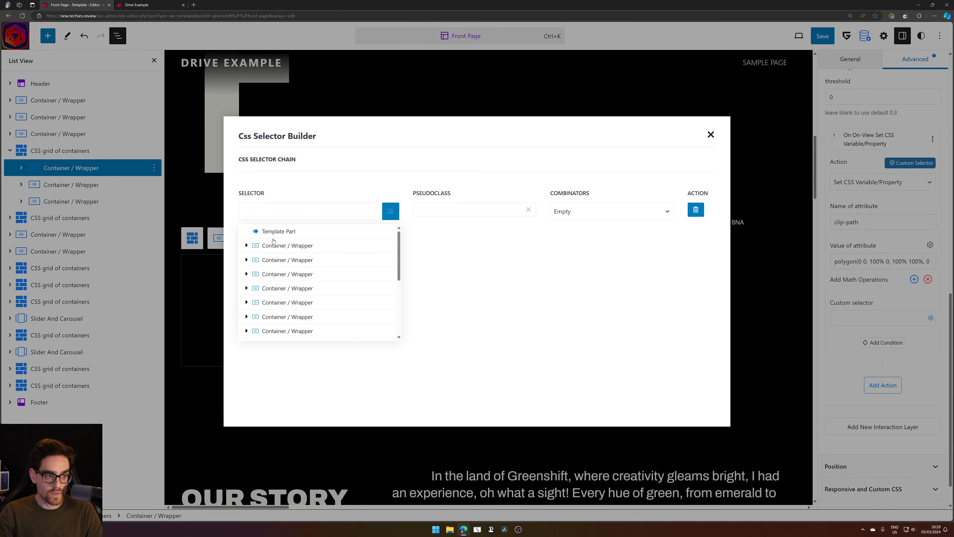
left_click(247, 289)
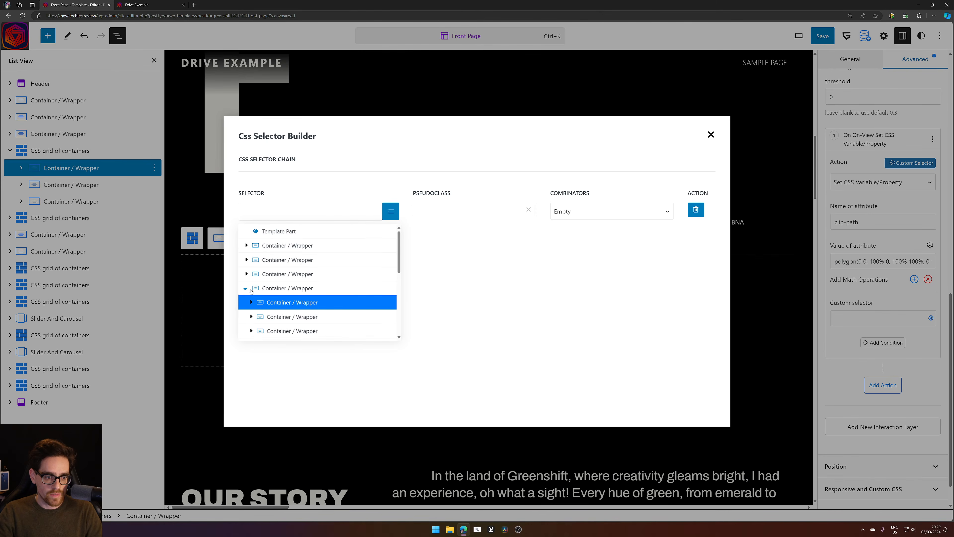
left_click(251, 303)
scroll(270, 293, "down", 1)
left_click(283, 281)
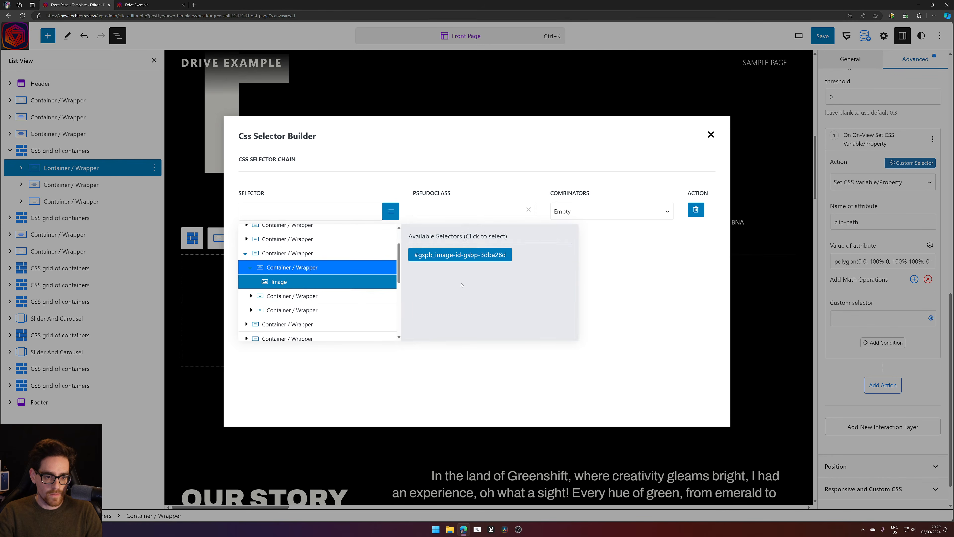
left_click(478, 256)
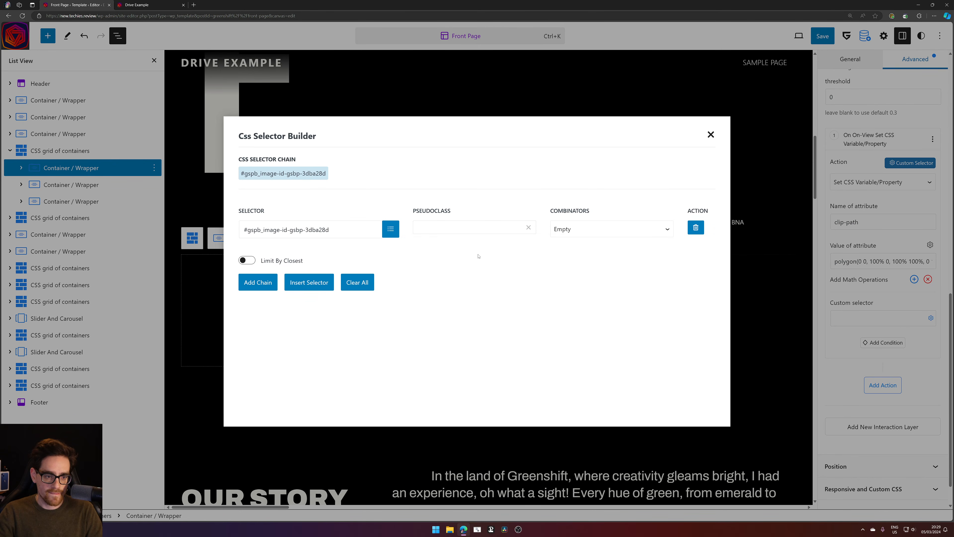
left_click(316, 289)
Extend the action's custom selector with a space and img to target the image element inside the block
scroll(821, 217, "down", 1)
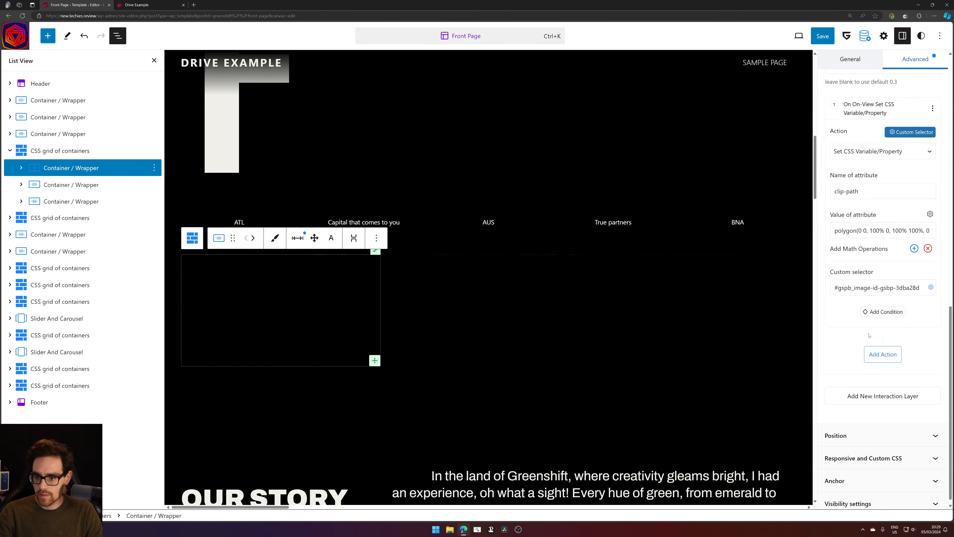
left_click_drag(839, 186, 866, 187)
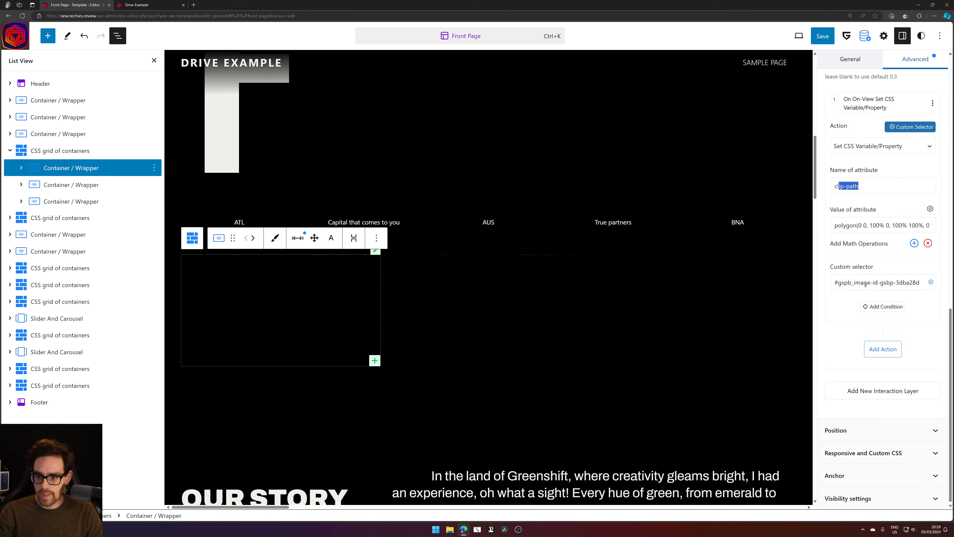
left_click(881, 288)
left_click_drag(894, 285, 933, 288)
key("Right")
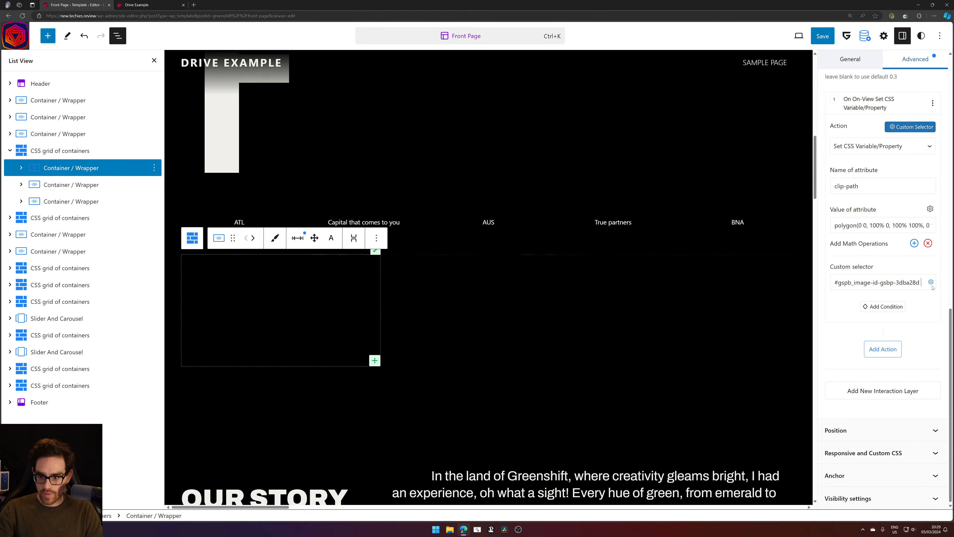
type("im")
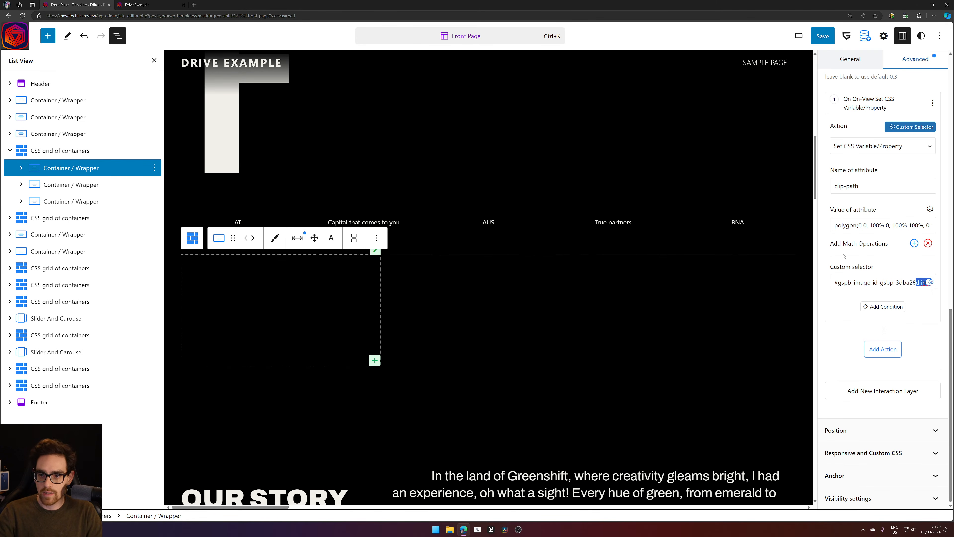
Save the Front Page template and reload the live Drive Example page to test the reveal
left_click(824, 36)
left_click(858, 34)
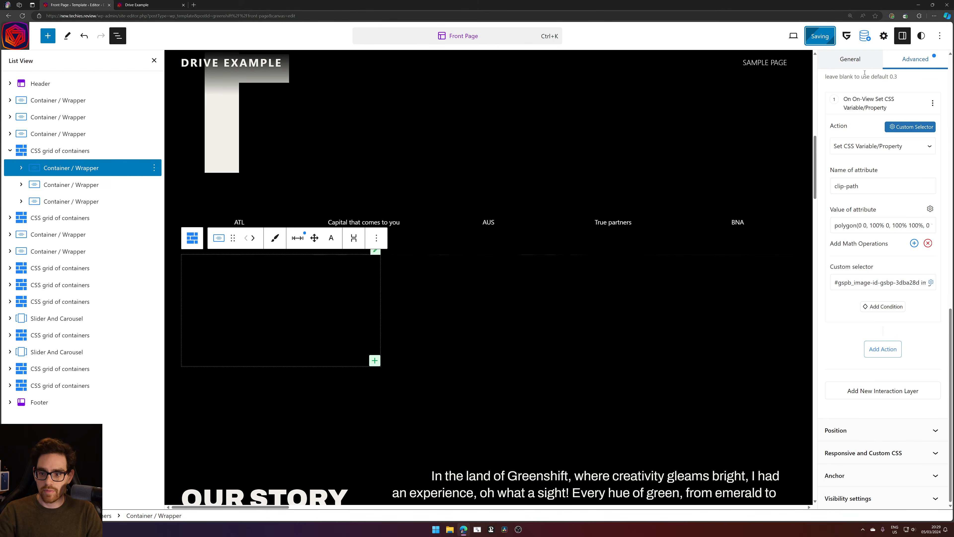
left_click(142, 2)
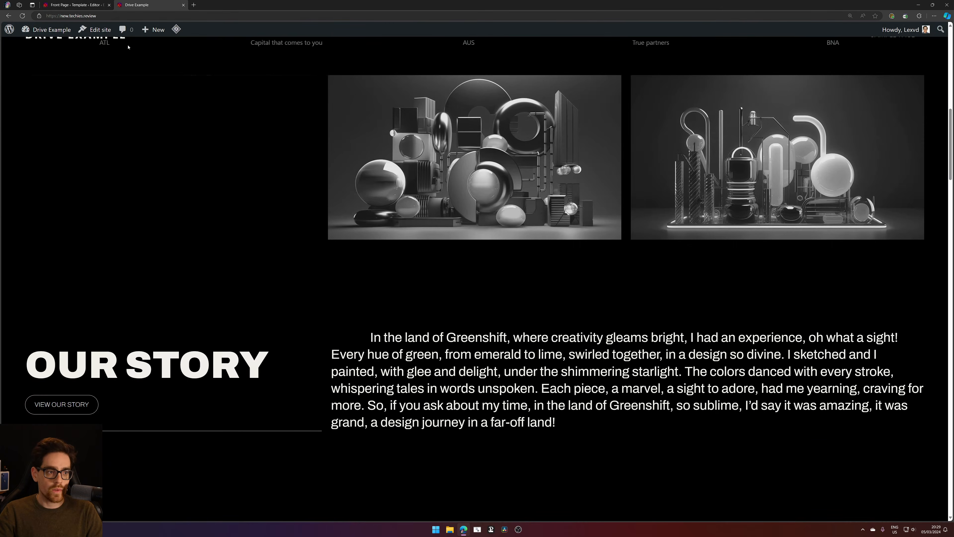
left_click(23, 16)
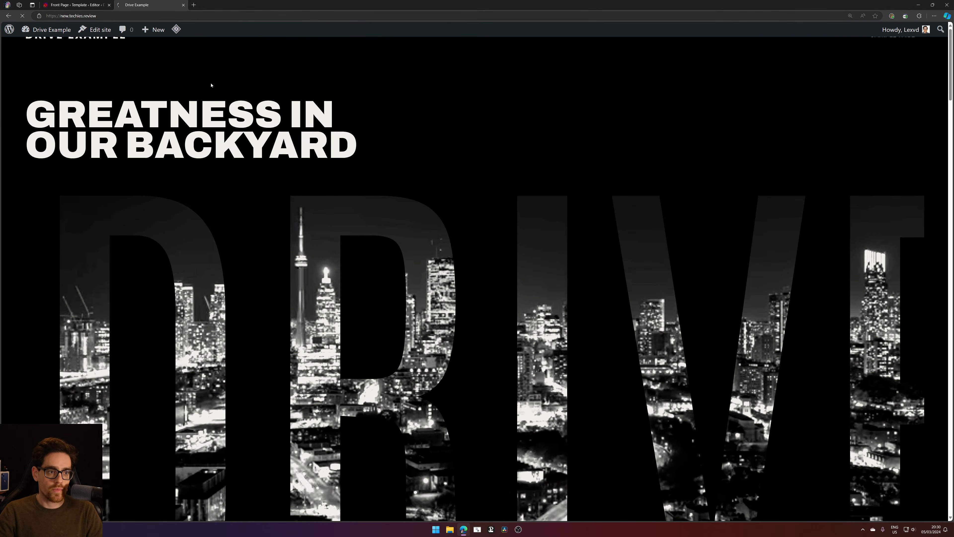
Reload the live Drive Example page repeatedly and examine how the three-image row reveals on entering view
left_click(23, 15)
scroll(585, 144, "down", 6)
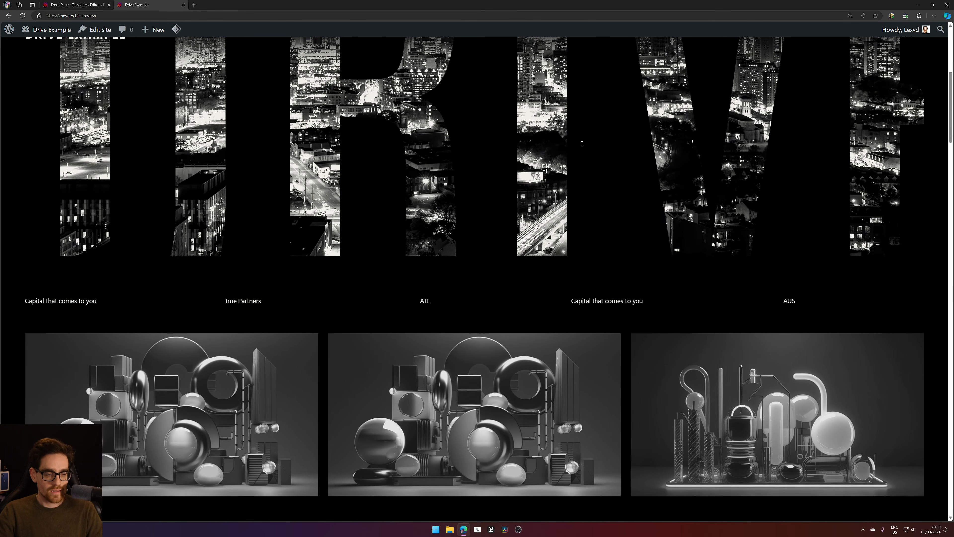
left_click(23, 16)
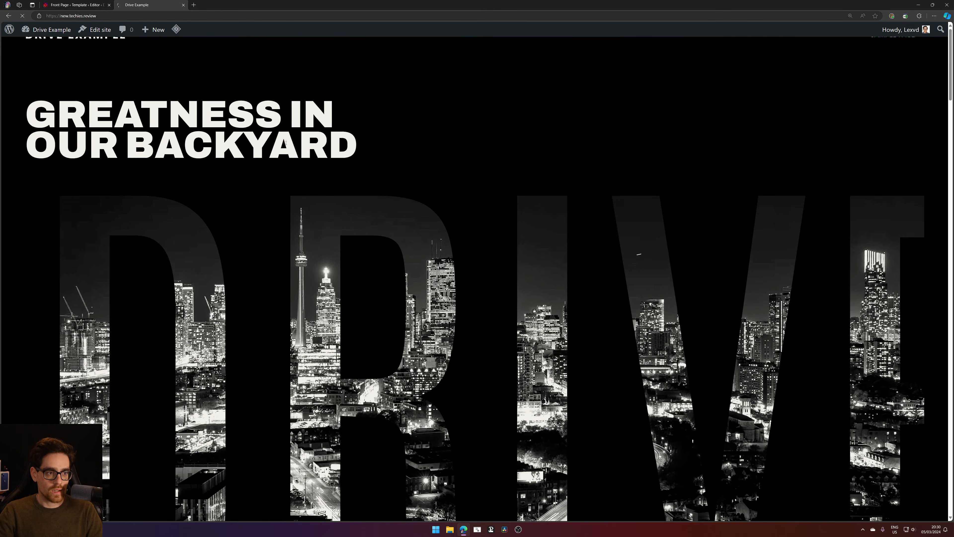
left_click(22, 16)
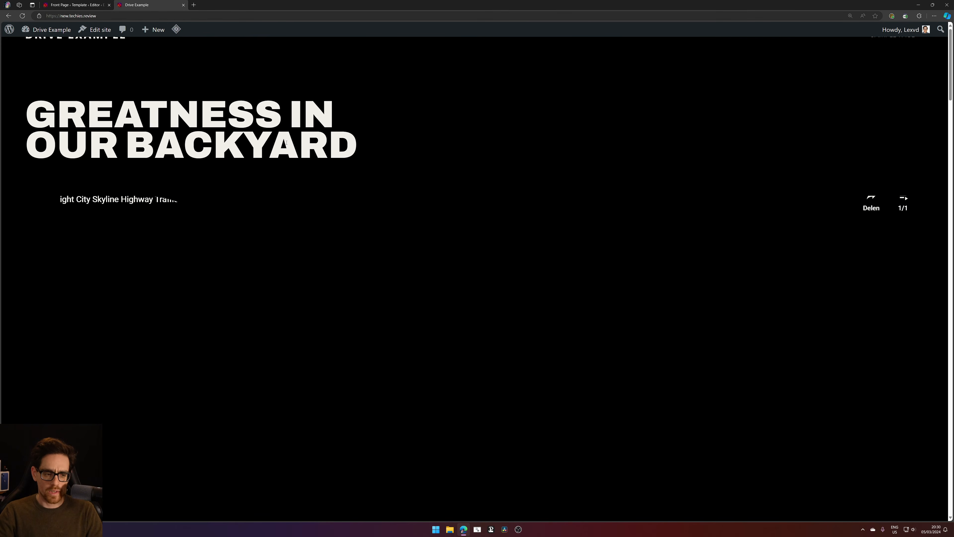
scroll(286, 143, "down", 10)
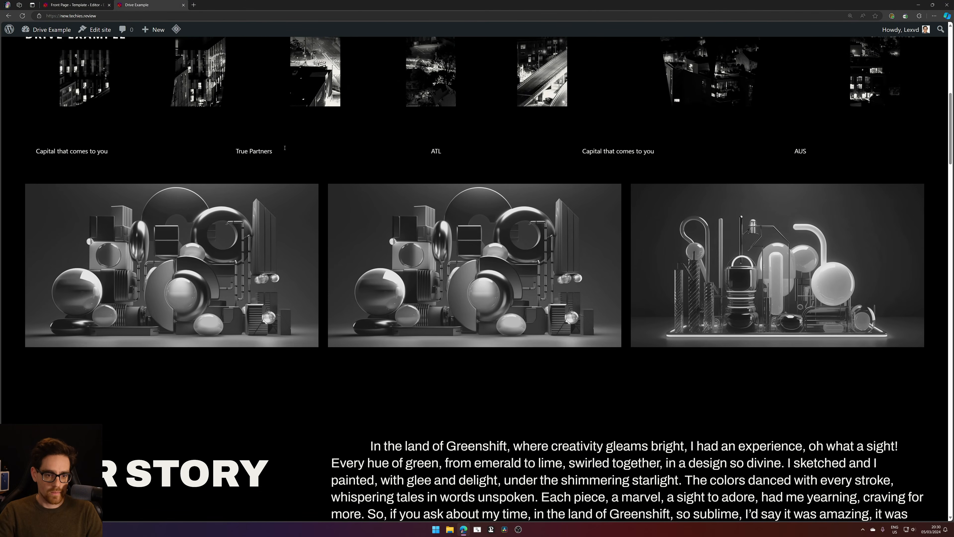
Delete the On on-view interaction layer from the image nested in the grid's first container in the Front Page template
left_click(85, 5)
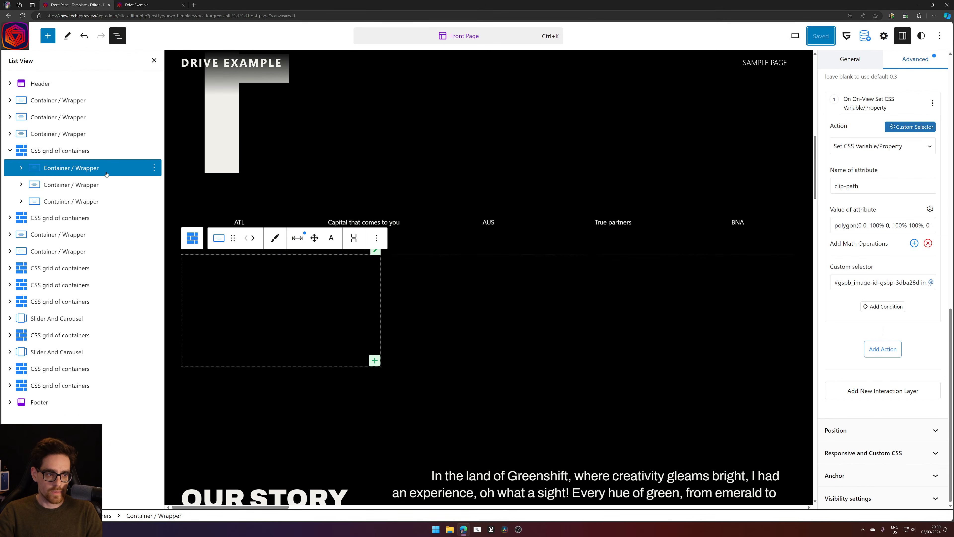
left_click(17, 166)
left_click(35, 184)
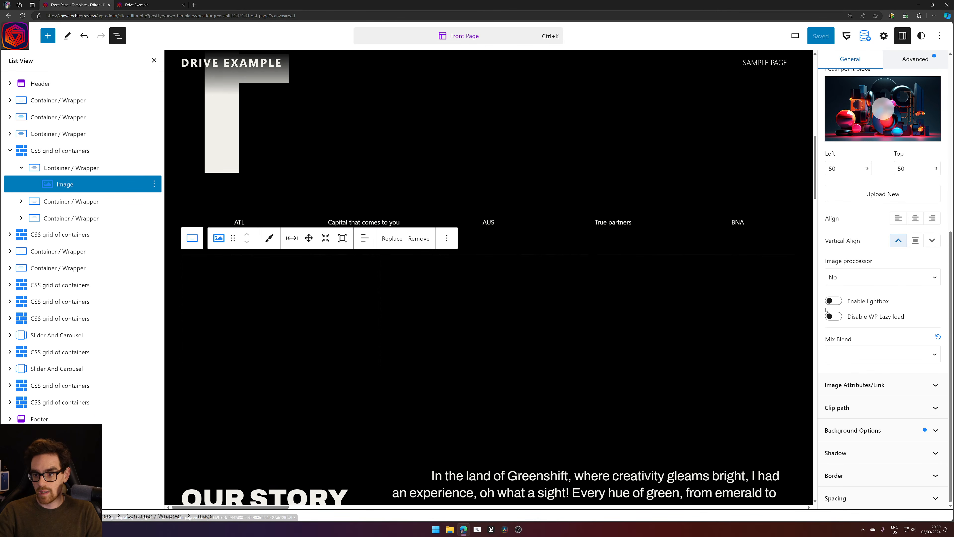
left_click(908, 59)
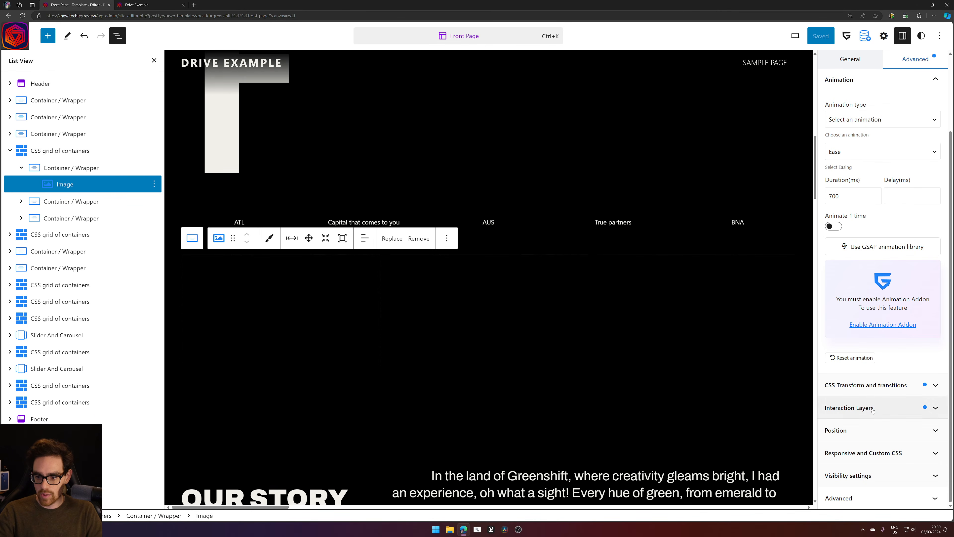
left_click(849, 408)
left_click(935, 101)
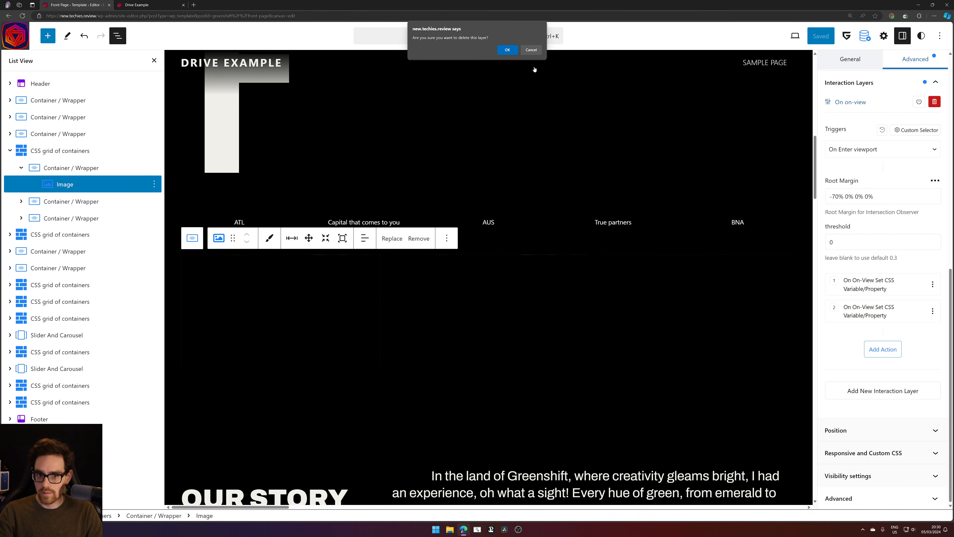
key("Return")
Save the Front Page template and reload the live page to check the first image's reveal without its own interaction layer
left_click(826, 41)
left_click(828, 42)
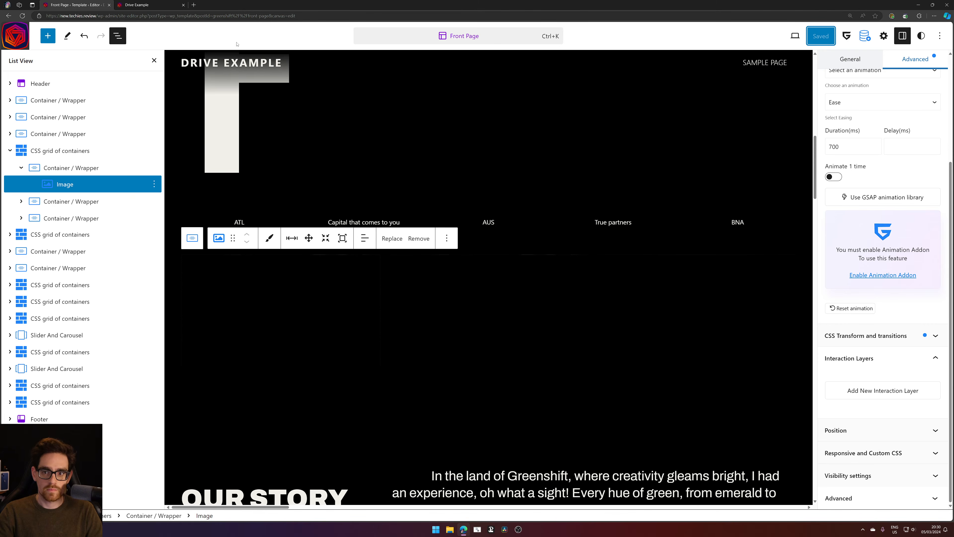
left_click(164, 4)
key("F5")
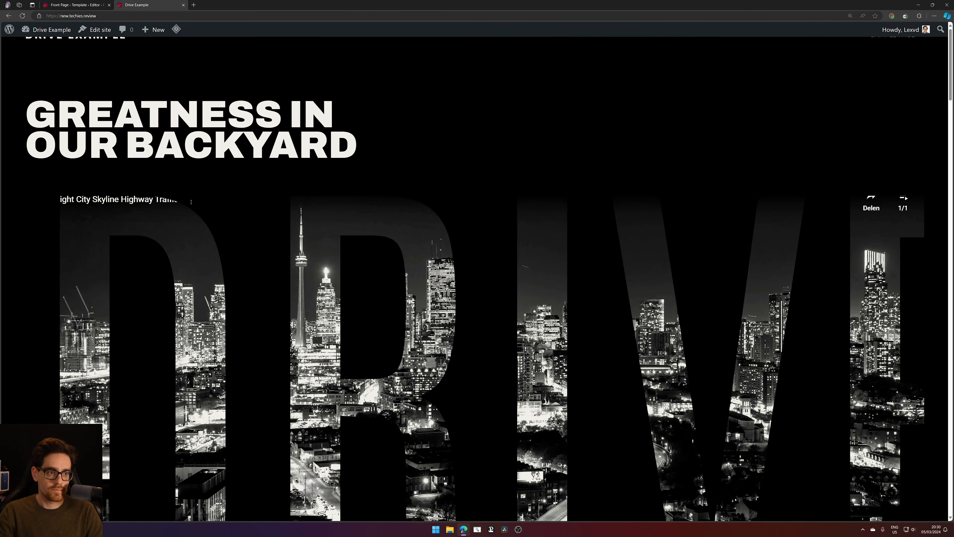
scroll(191, 202, "down", 10)
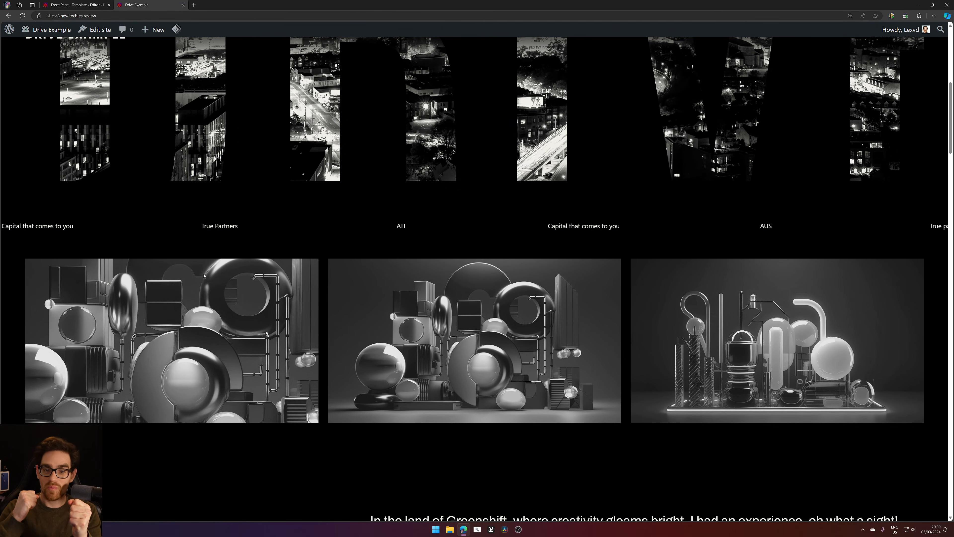
Set the first image's Clip Path in its CSS transforms to polygon(0 0, 100% 0, 100% 0%, 0 0%)
left_click(54, 4)
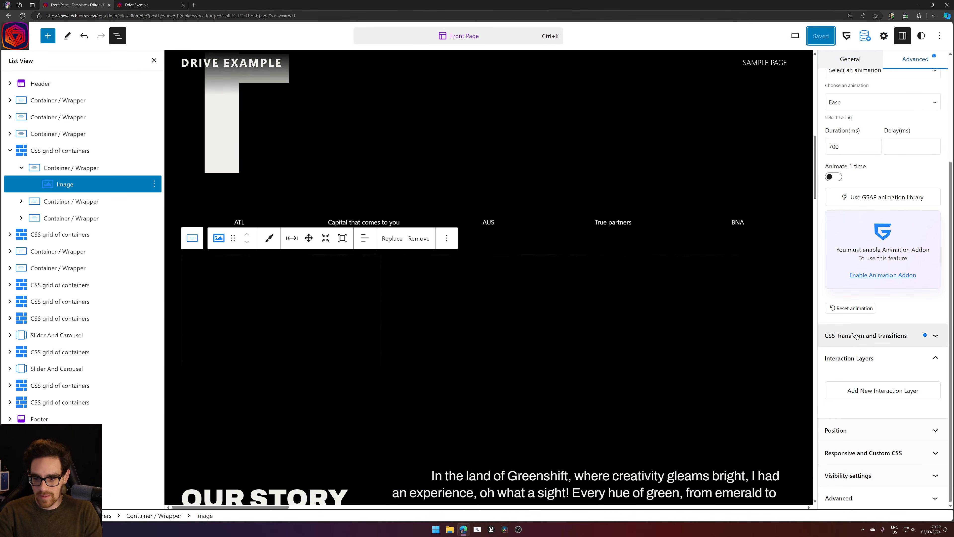
left_click(889, 335)
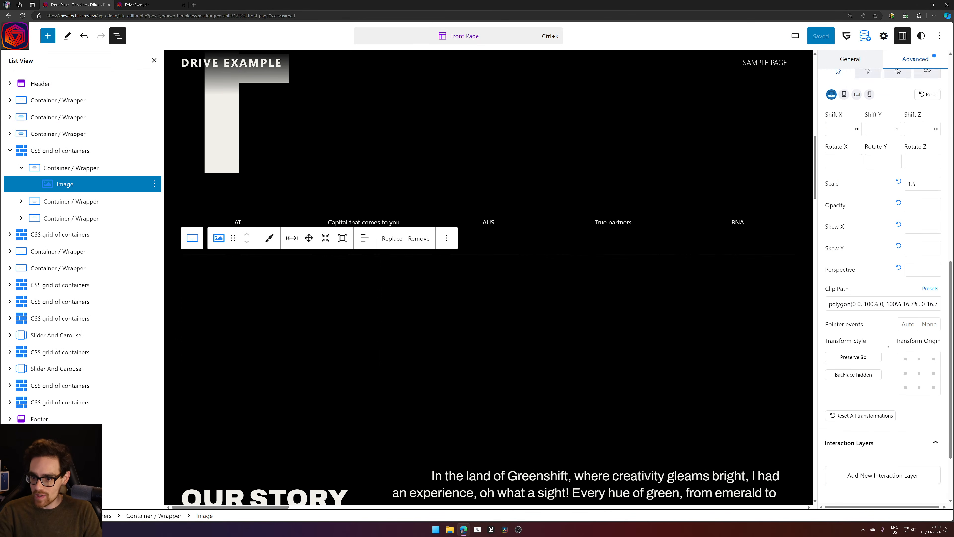
scroll(924, 445, "up", 3)
left_click(904, 428)
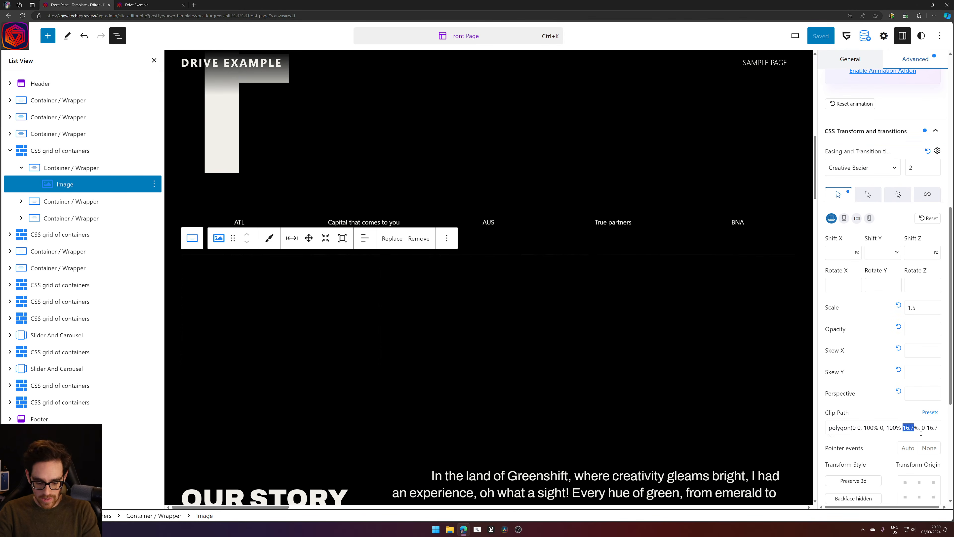
type("0")
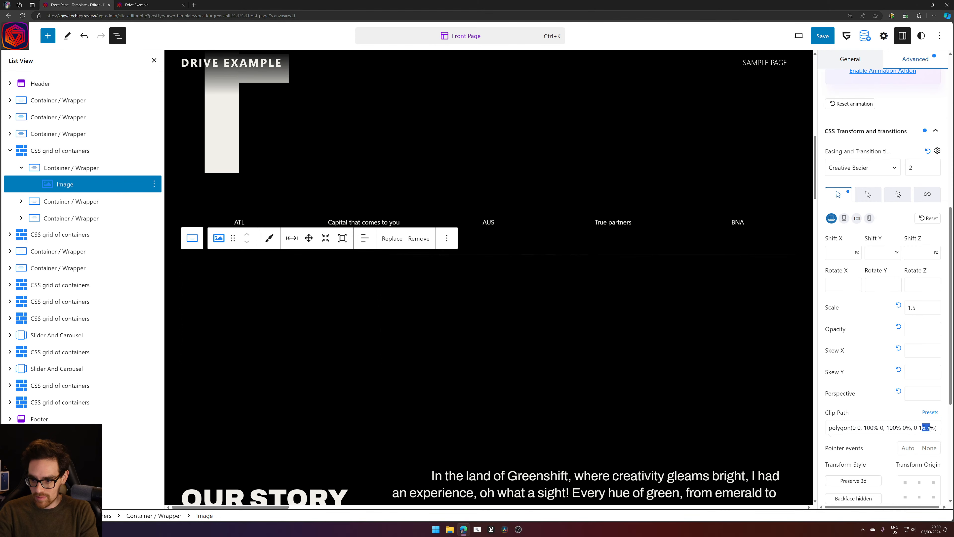
type("0")
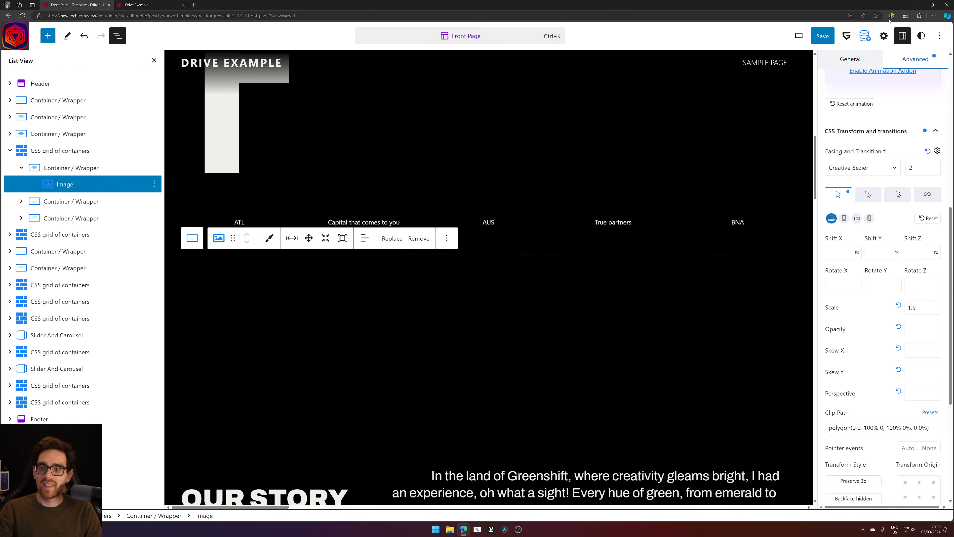
Save the template with the new clip path and reload the live page to test the reveal on the image row
left_click(814, 42)
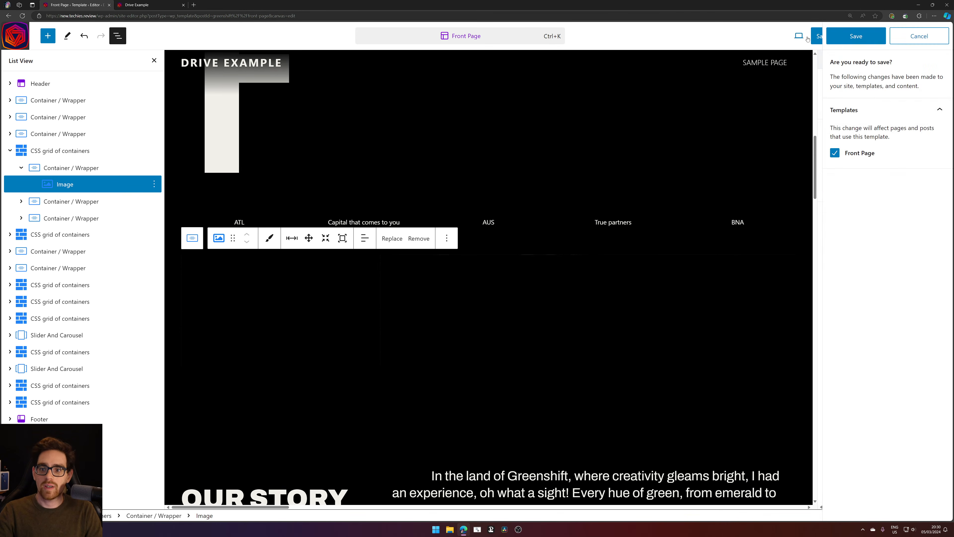
left_click(856, 36)
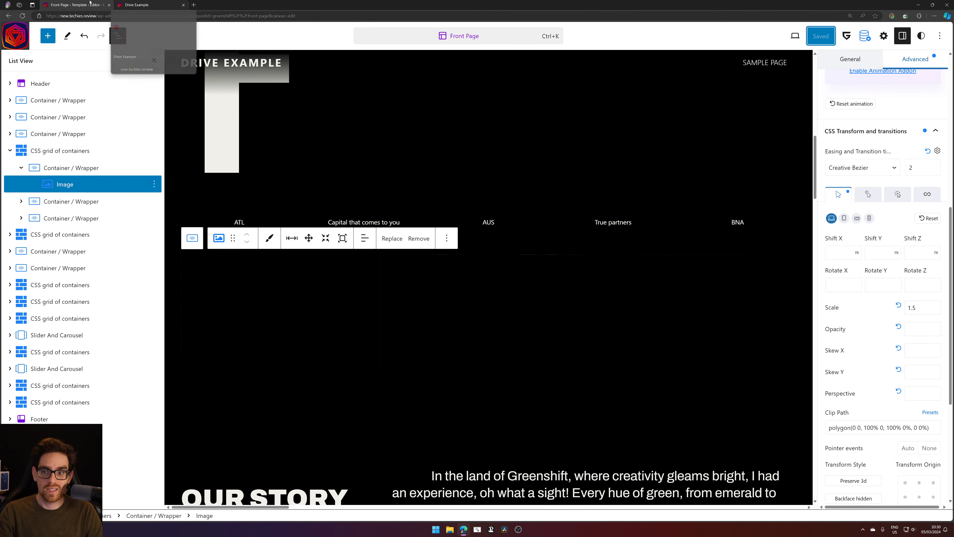
left_click(150, 4)
key("F5")
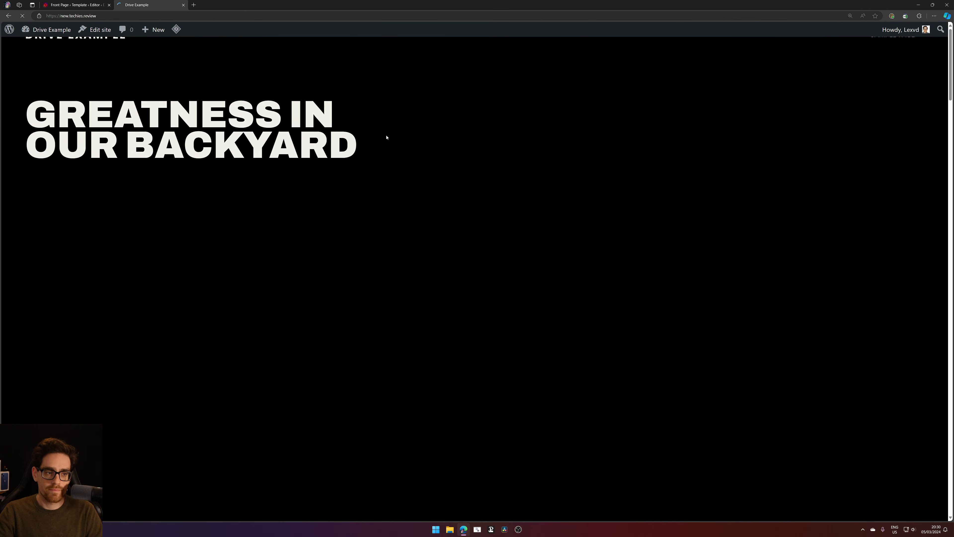
scroll(547, 243, "down", 7)
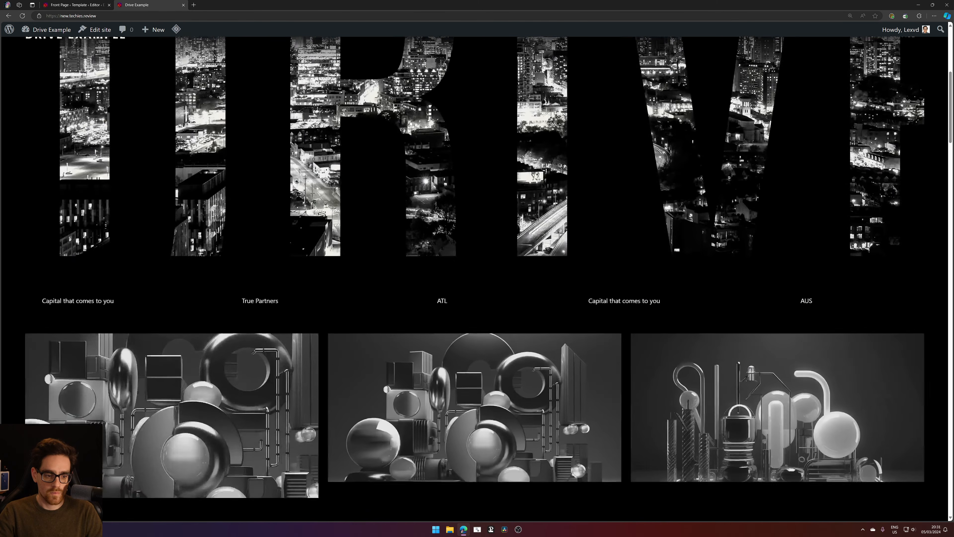
Reload the live front page and check the reveal animation of the three grid images while scrolling
scroll(238, 188, "up", 4)
key("F5")
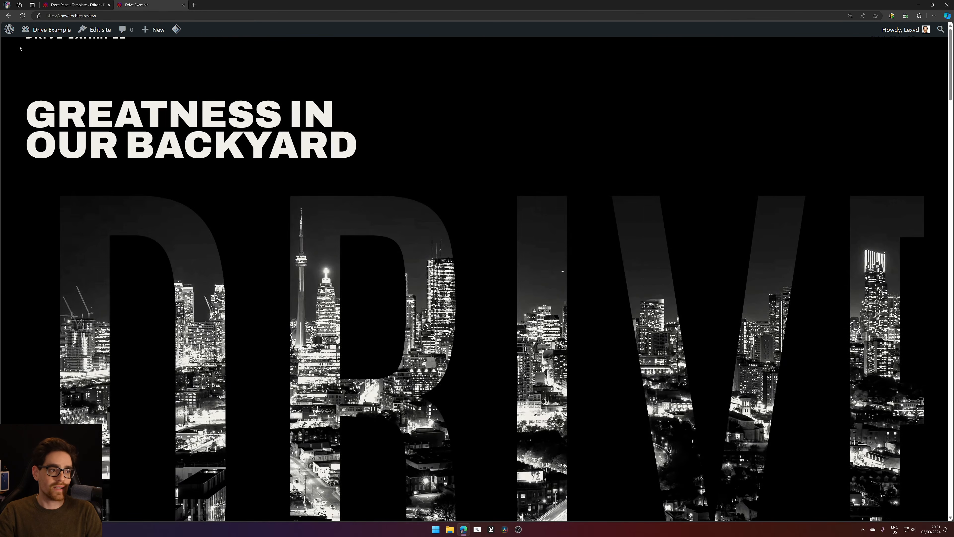
scroll(314, 206, "down", 10)
scroll(314, 206, "down", 3)
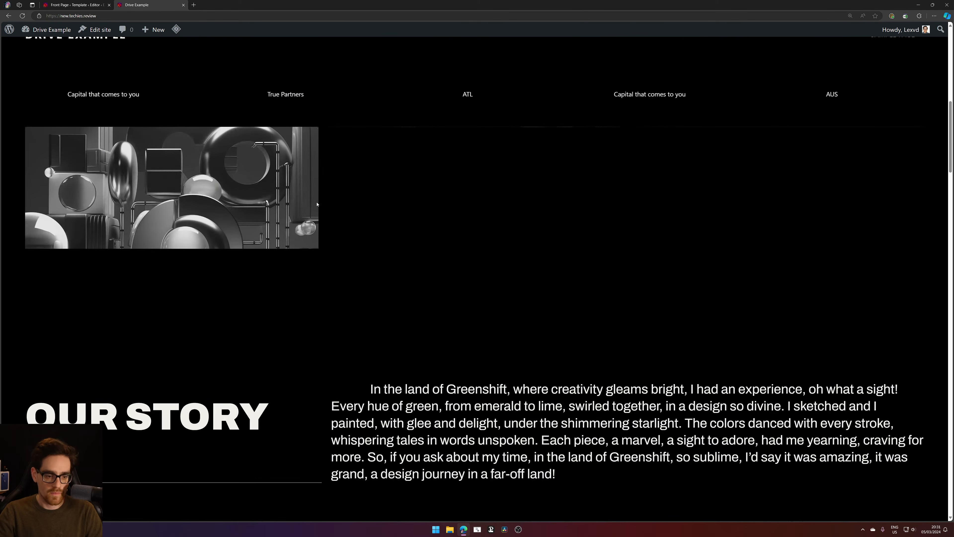
scroll(314, 206, "up", 10)
scroll(314, 206, "down", 8)
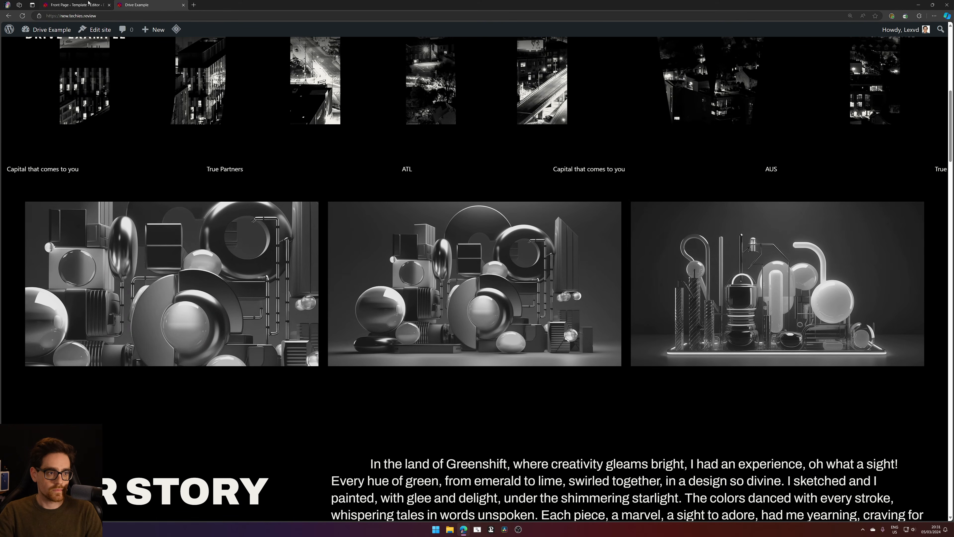
In the front page template, add a second action to the on-view interaction layer of the image grid's first container
left_click(83, 4)
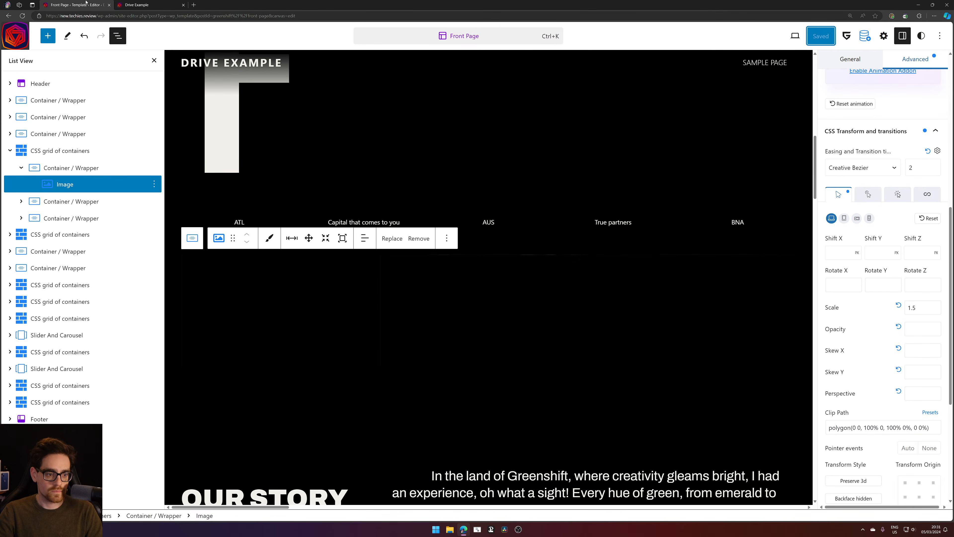
left_click(79, 171)
scroll(901, 188, "up", 5)
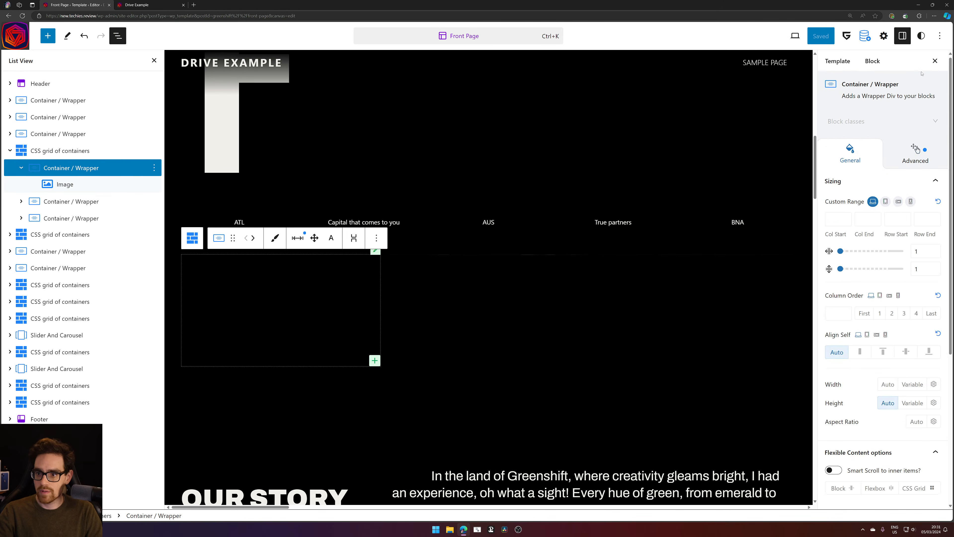
left_click(918, 148)
scroll(864, 339, "down", 10)
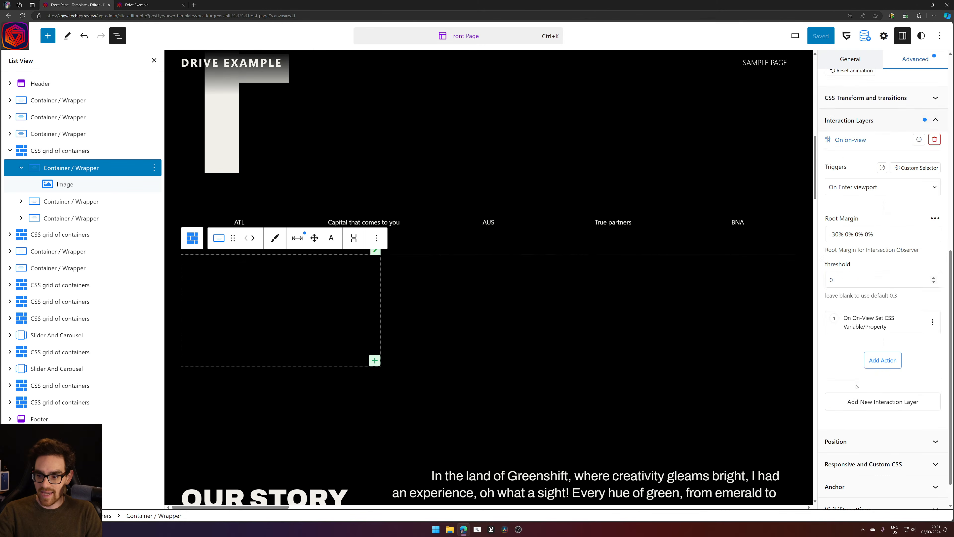
left_click(882, 326)
scroll(876, 285, "down", 3)
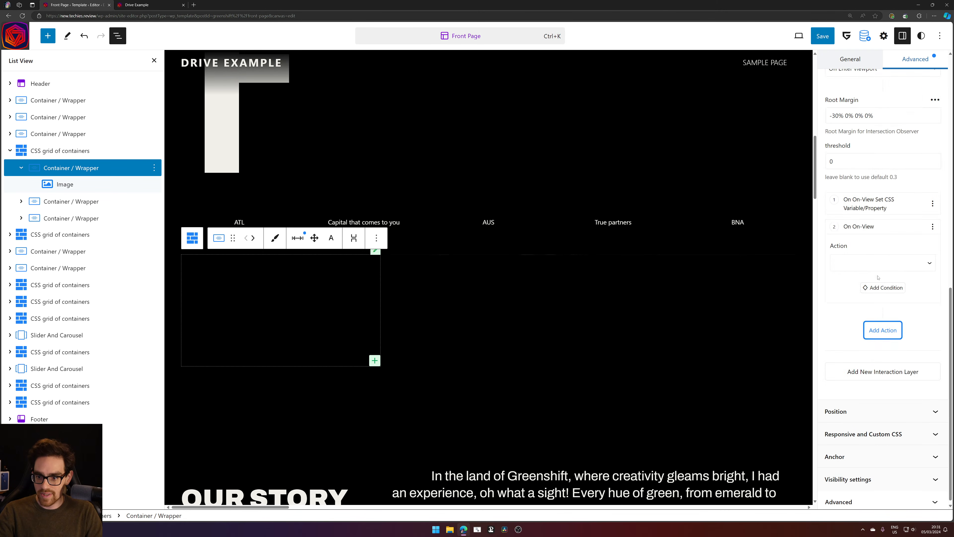
Configure the new action as Set CSS Variable/Property with attribute transform and value scale(1), and save the template
left_click(869, 259)
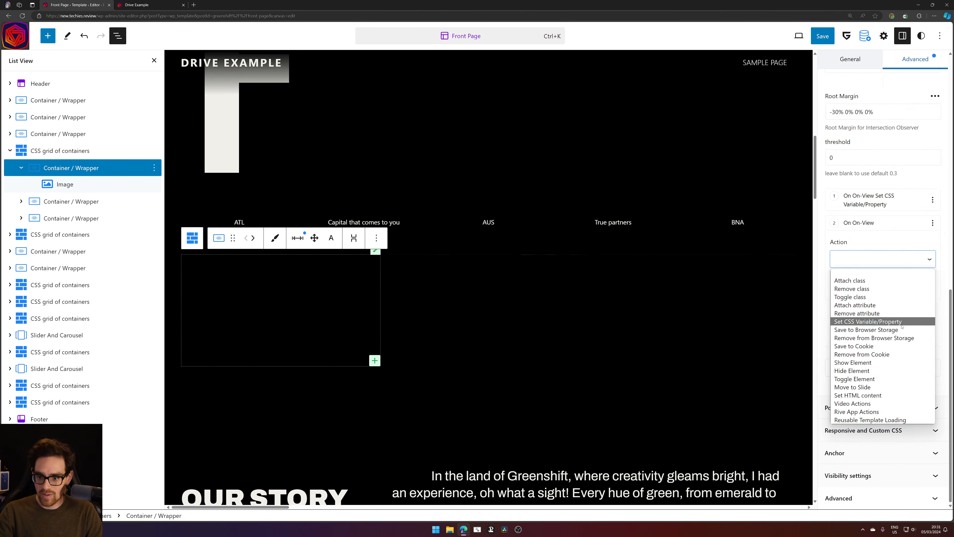
left_click(867, 321)
left_click(873, 309)
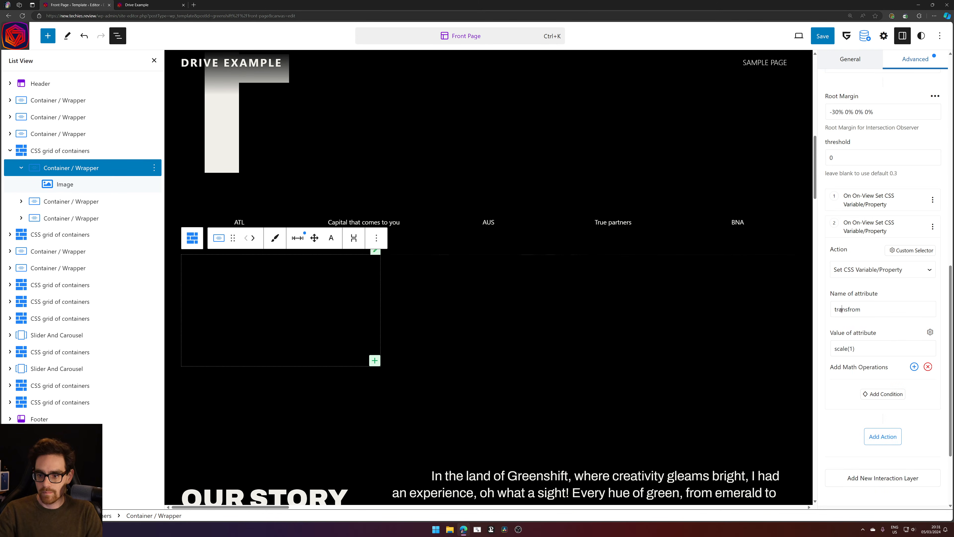
type("tr")
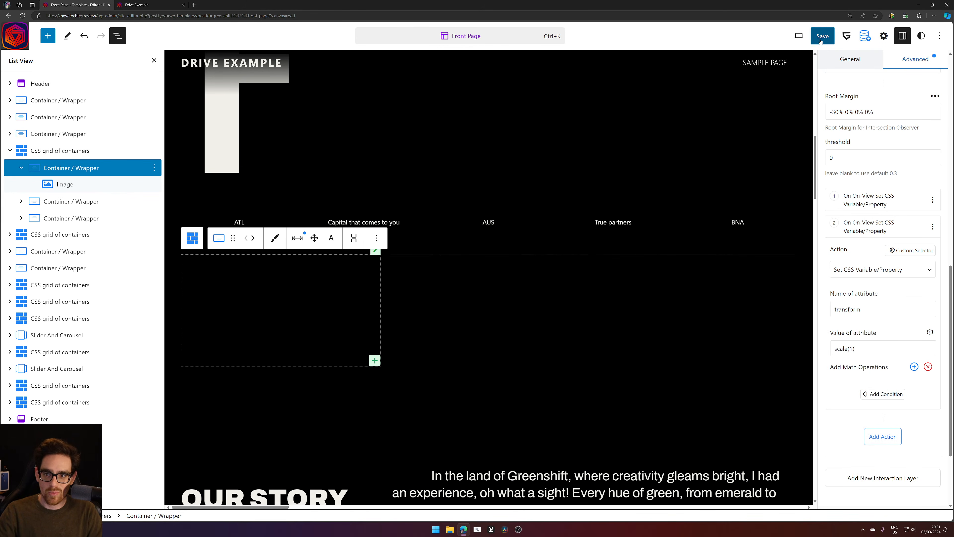
left_click(824, 30)
left_click(850, 35)
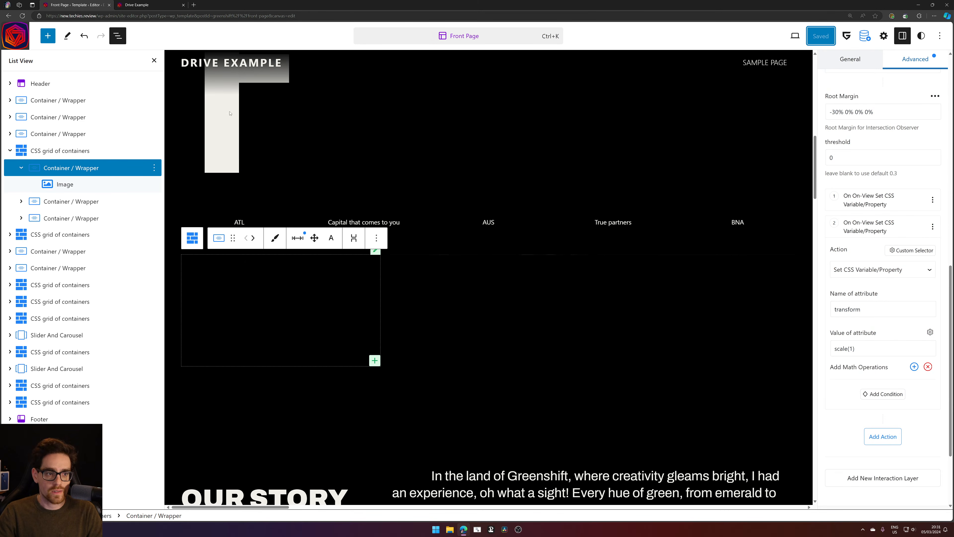
Reload the live front page and check the first grid image's scale animation
left_click(150, 4)
key("F5")
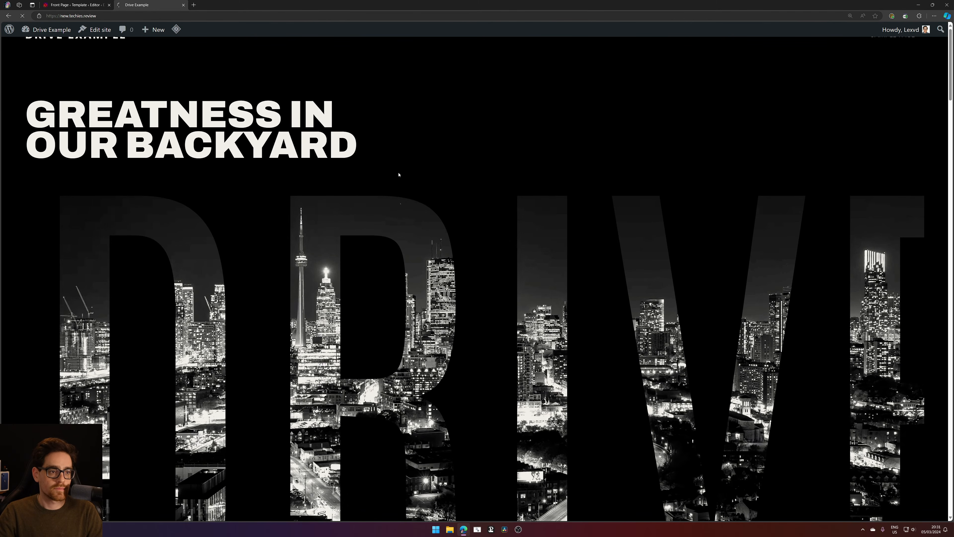
key("F5")
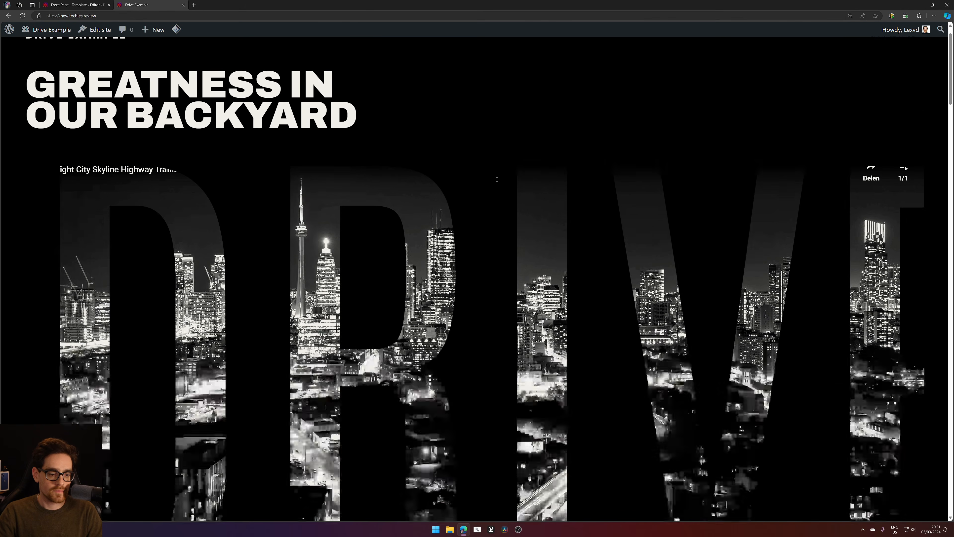
scroll(495, 183, "down", 5)
scroll(495, 183, "up", 9)
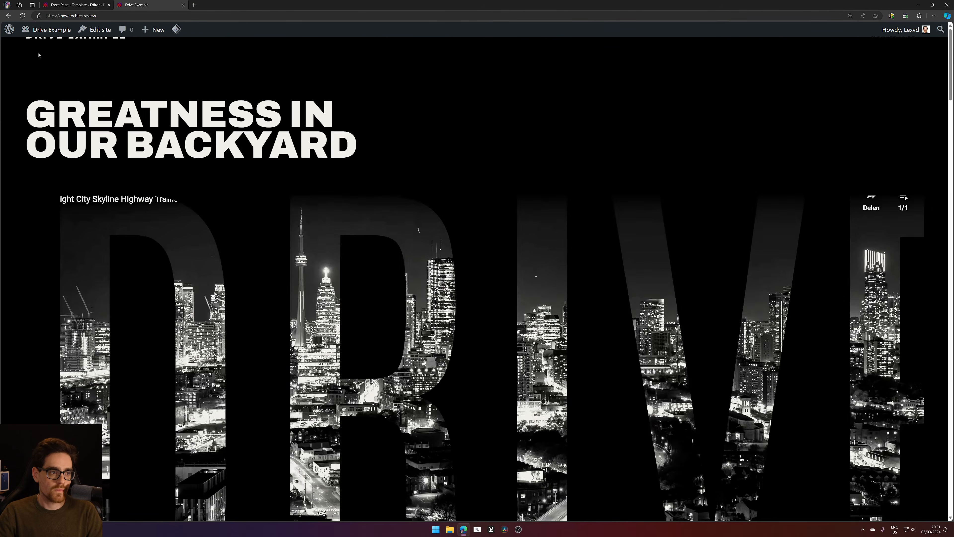
key("F5")
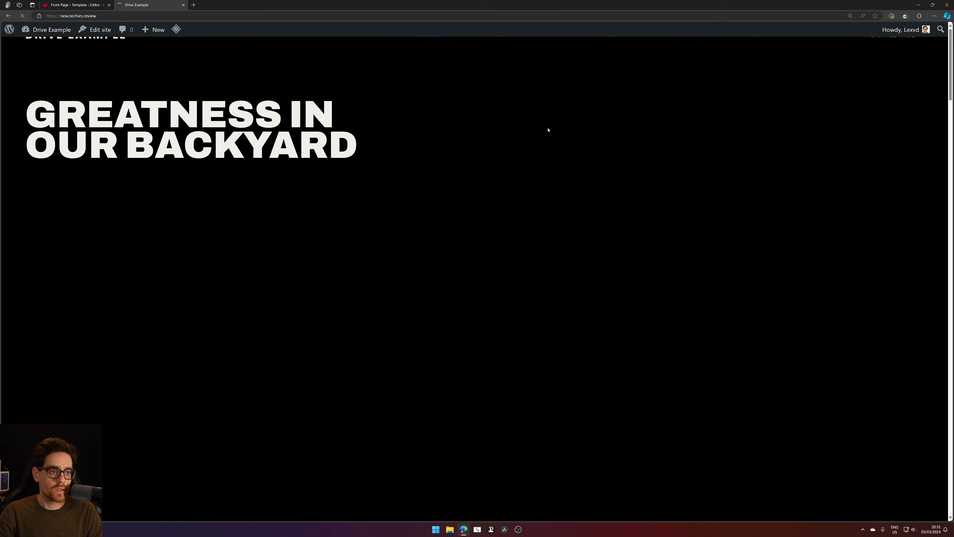
scroll(548, 130, "down", 5)
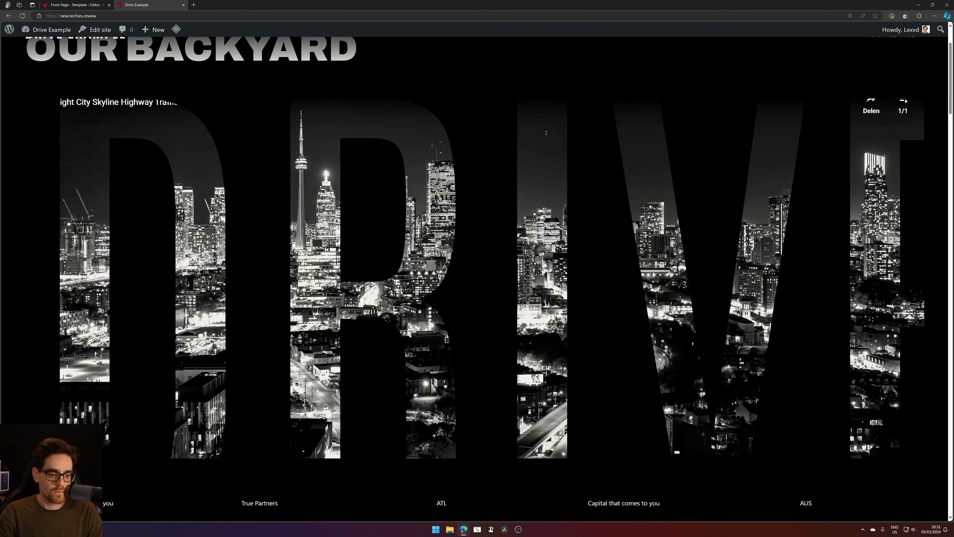
Copy the clip-path action's custom selector into the transform action's custom selector in the template, and save
key("ctrl+Tab")
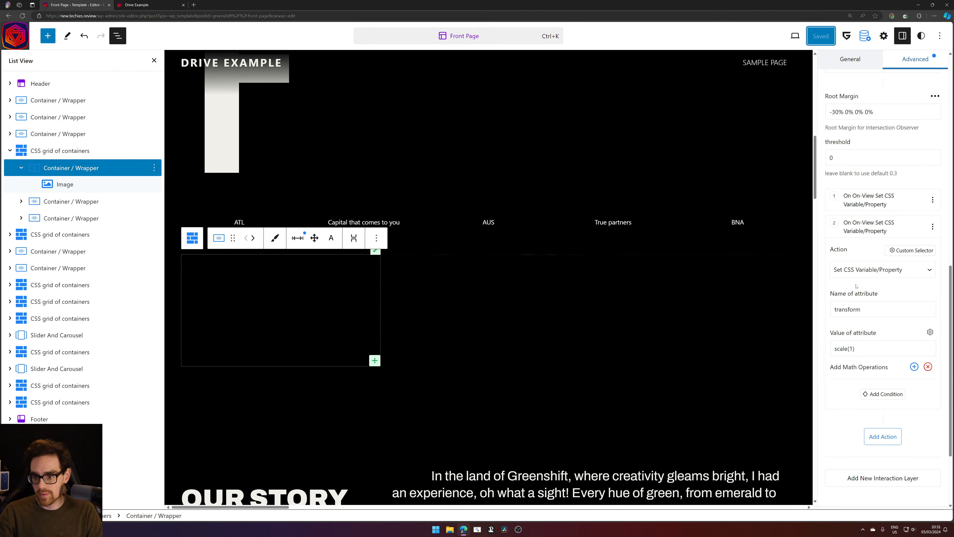
left_click(900, 206)
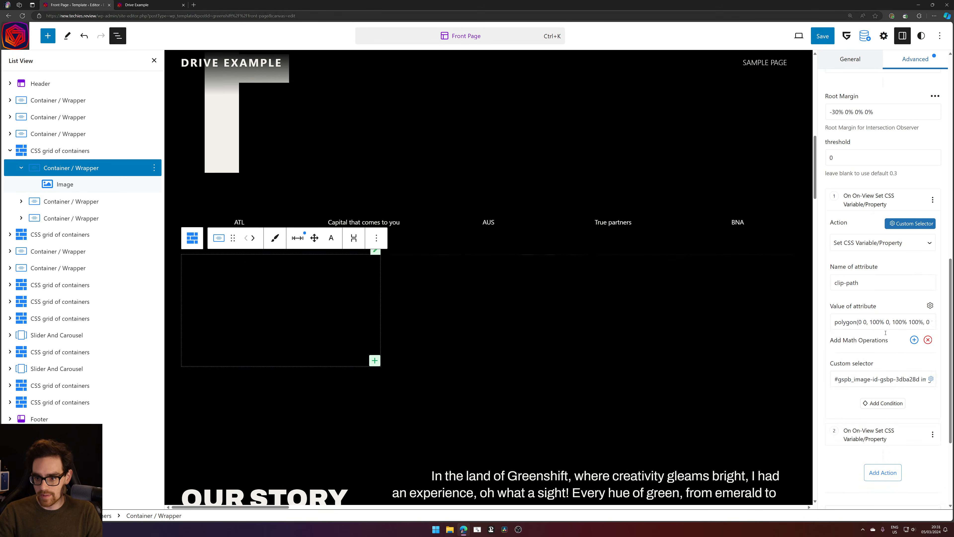
triple_click(884, 378)
key("ctrl+c")
left_click(880, 203)
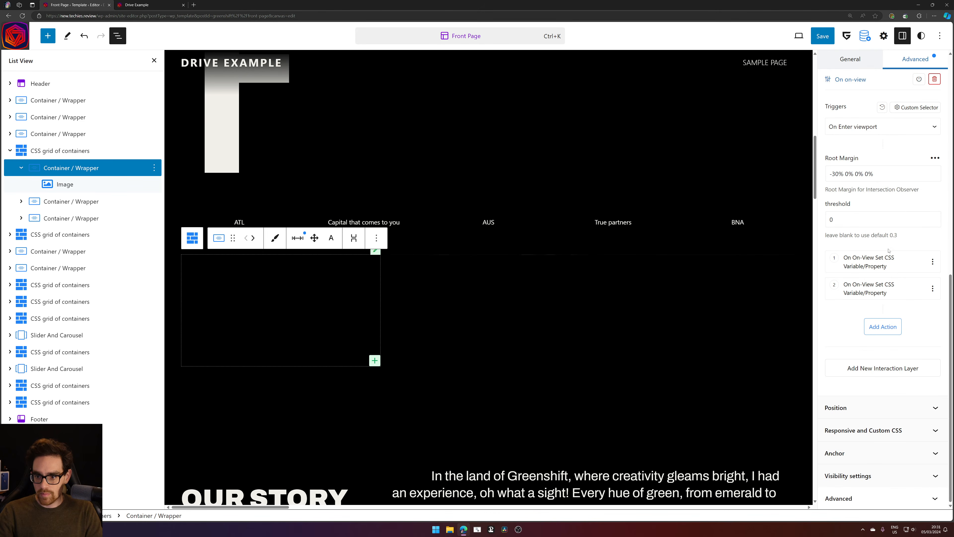
left_click(878, 288)
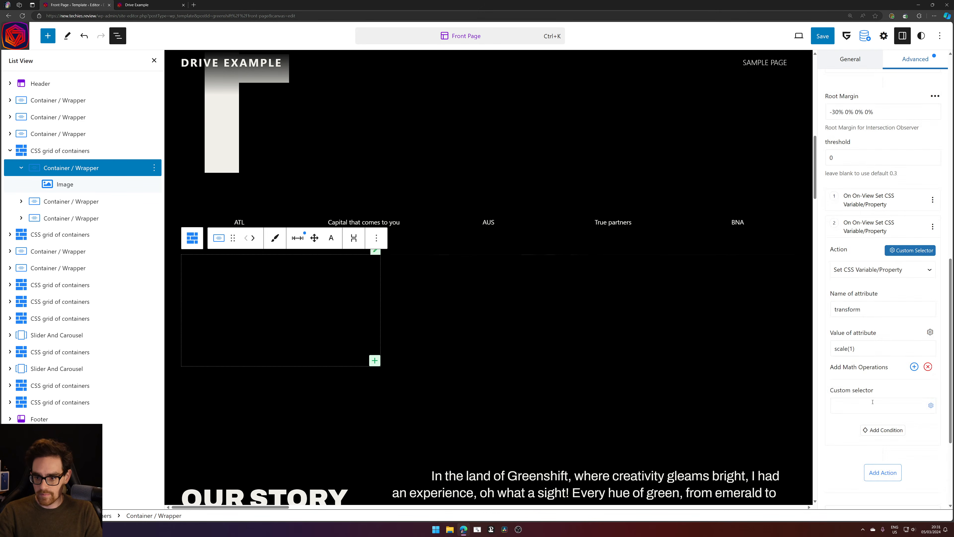
key("ctrl+v")
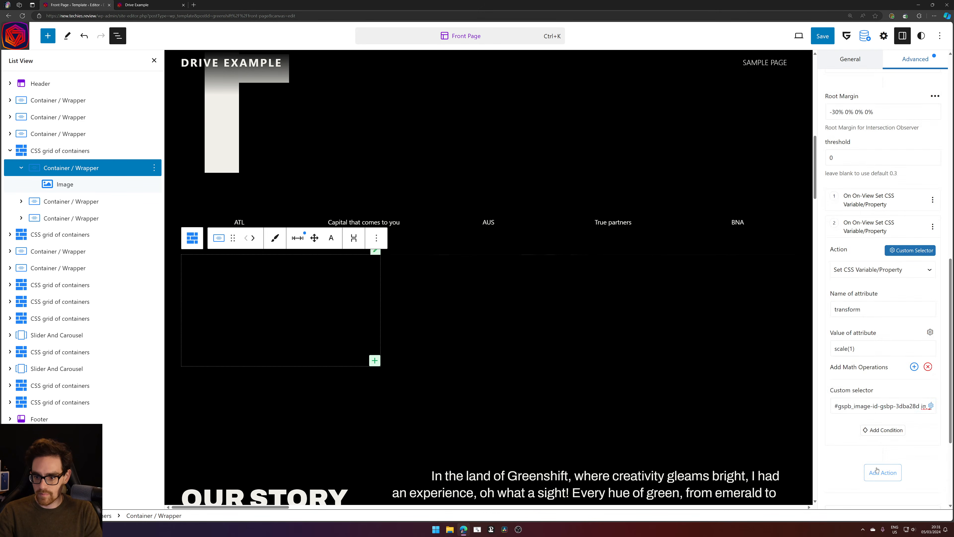
left_click(825, 28)
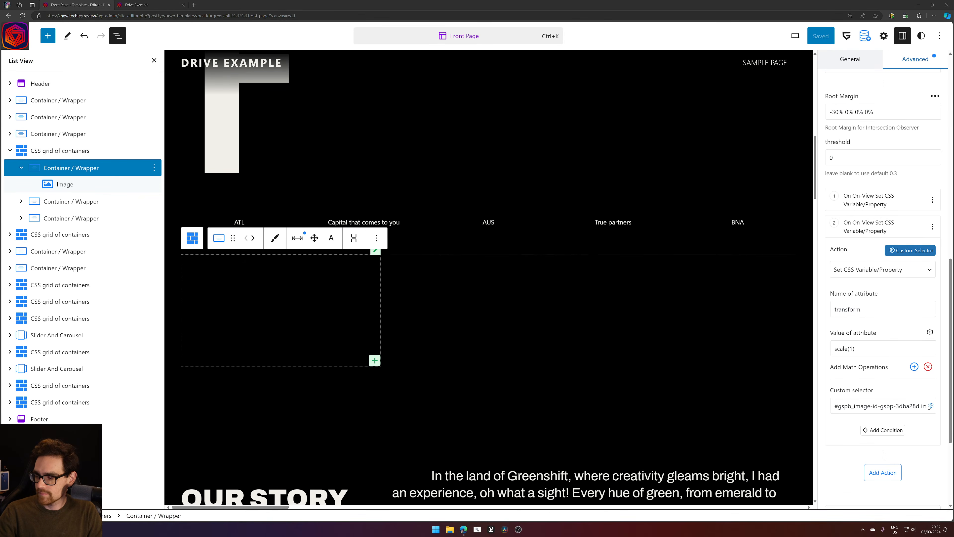
Refresh the live site and compare the first image's reveal and scaling with the other two grid images
left_click(151, 5)
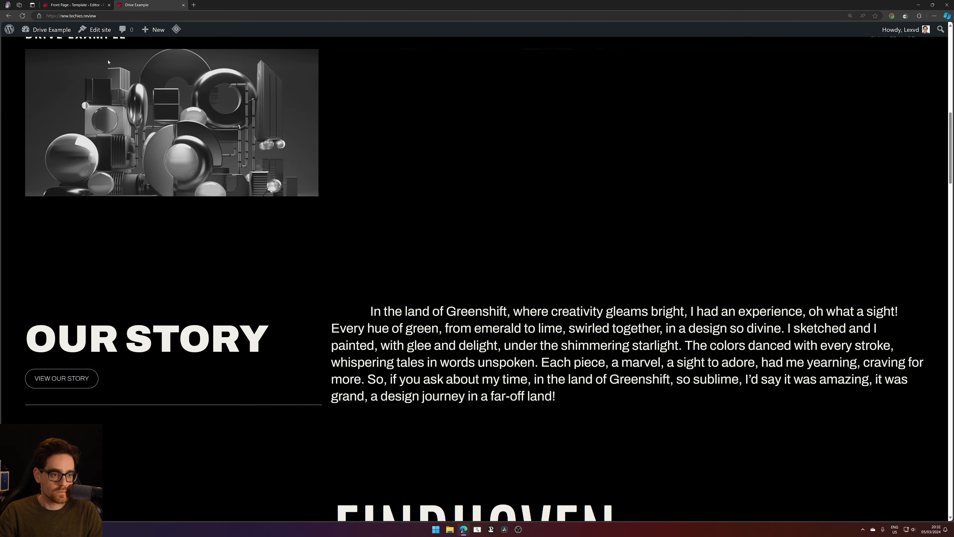
scroll(326, 253, "down", 2)
scroll(334, 253, "up", 7)
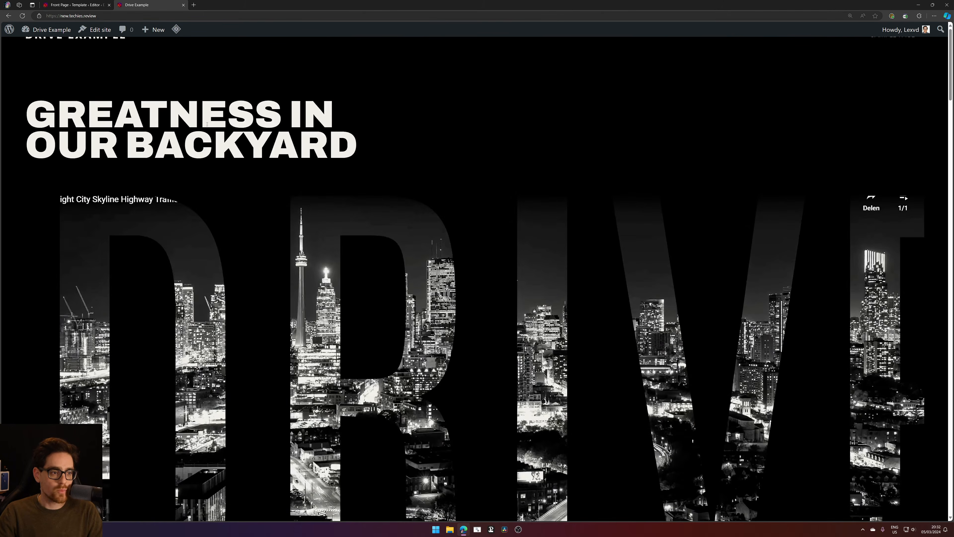
left_click(22, 16)
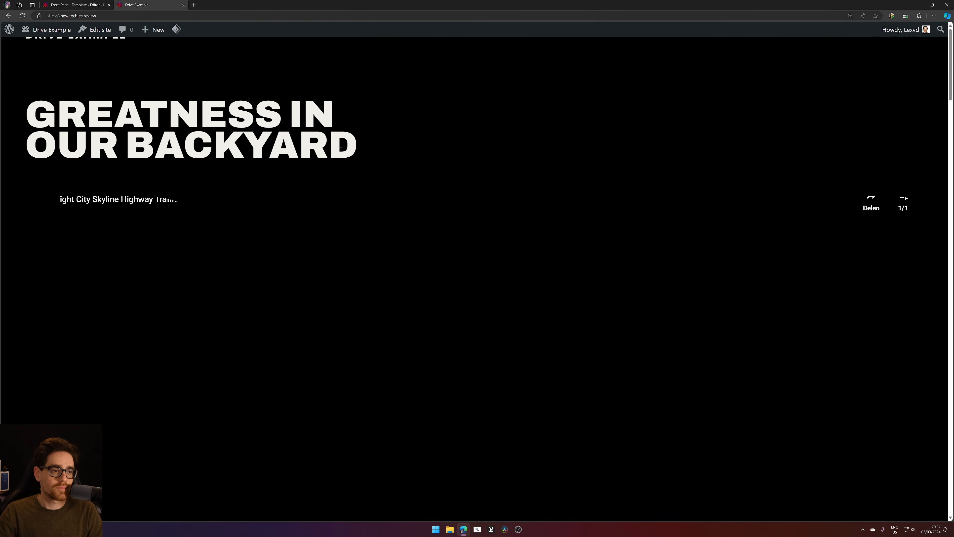
scroll(341, 148, "down", 3)
scroll(341, 148, "down", 4)
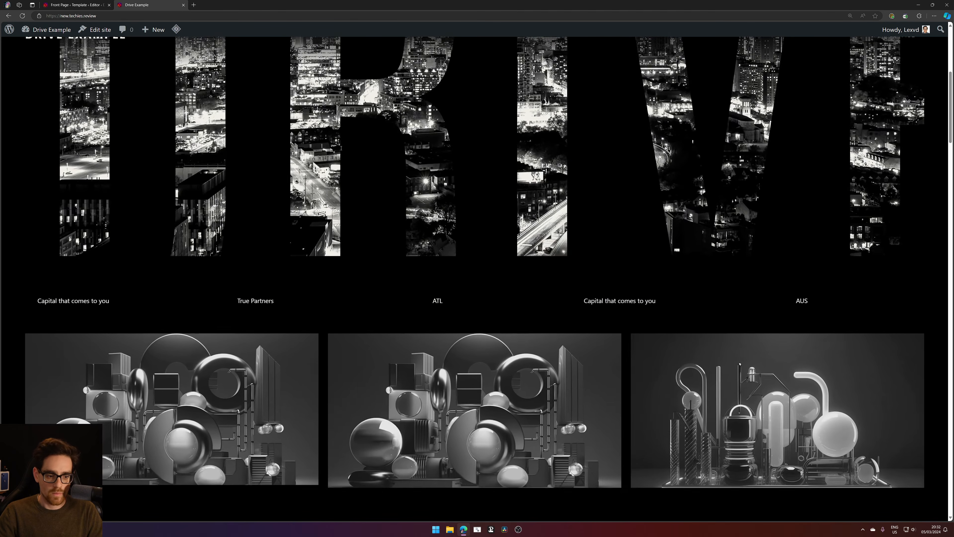
Replace the first grid image in the template with Image_AI__47-scaled-1.jpg from the media library, and save
key("ctrl+Tab")
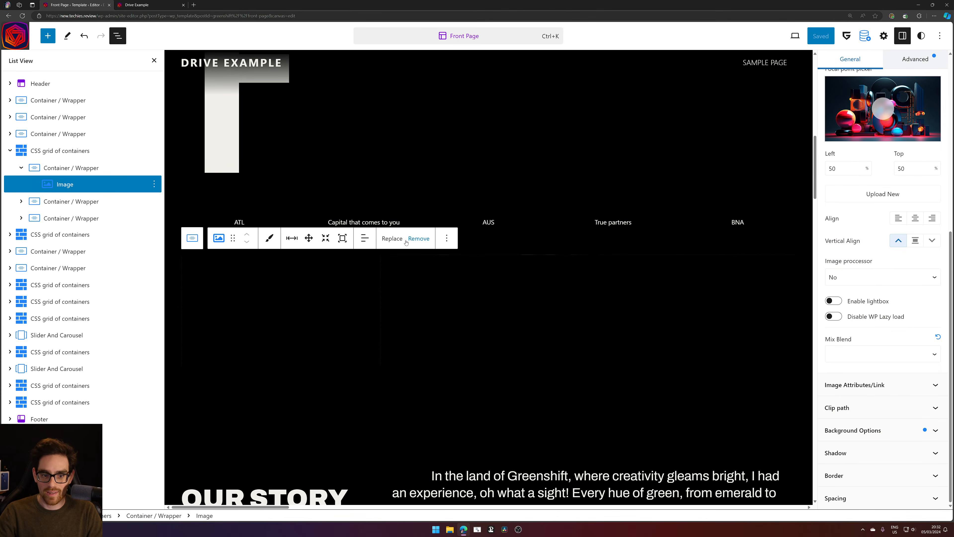
left_click(392, 239)
left_click(428, 278)
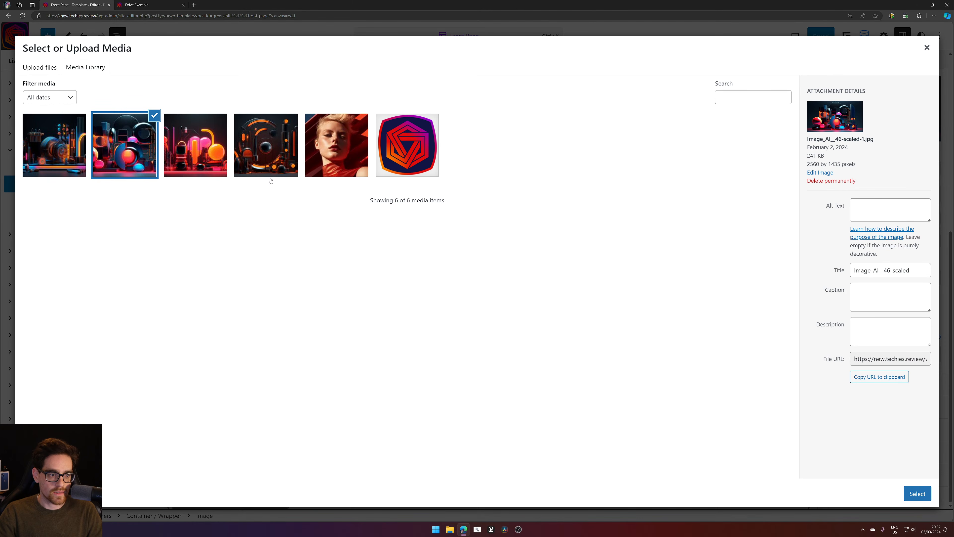
left_click(273, 168)
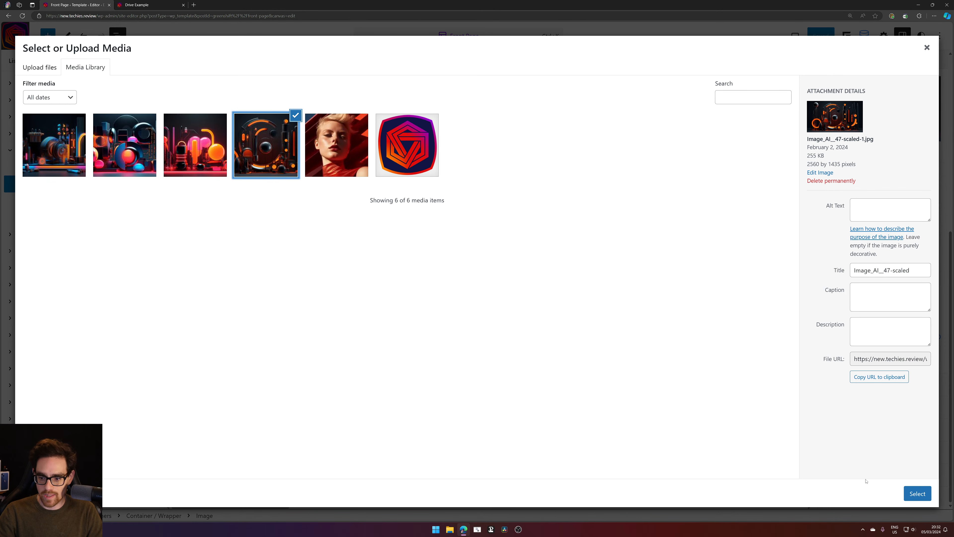
left_click(917, 493)
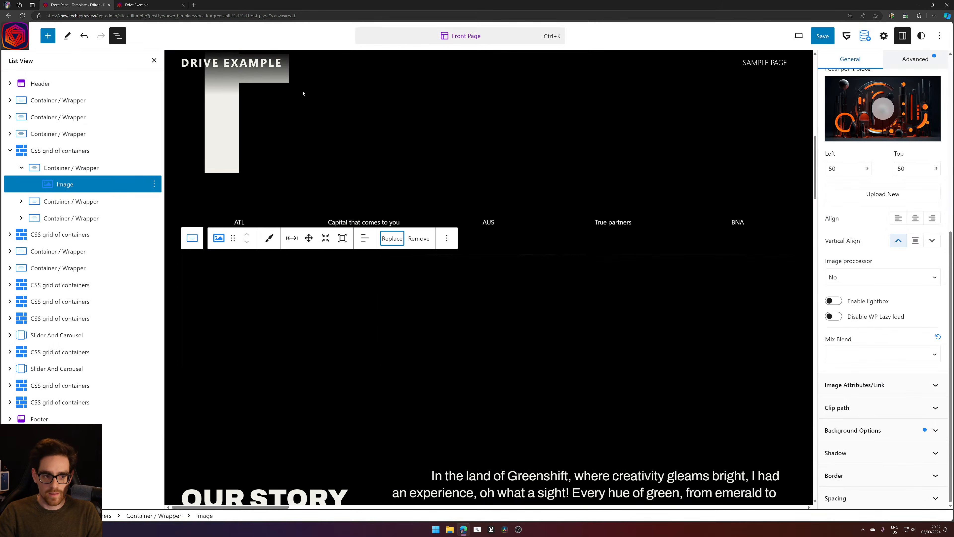
left_click(827, 29)
left_click(830, 34)
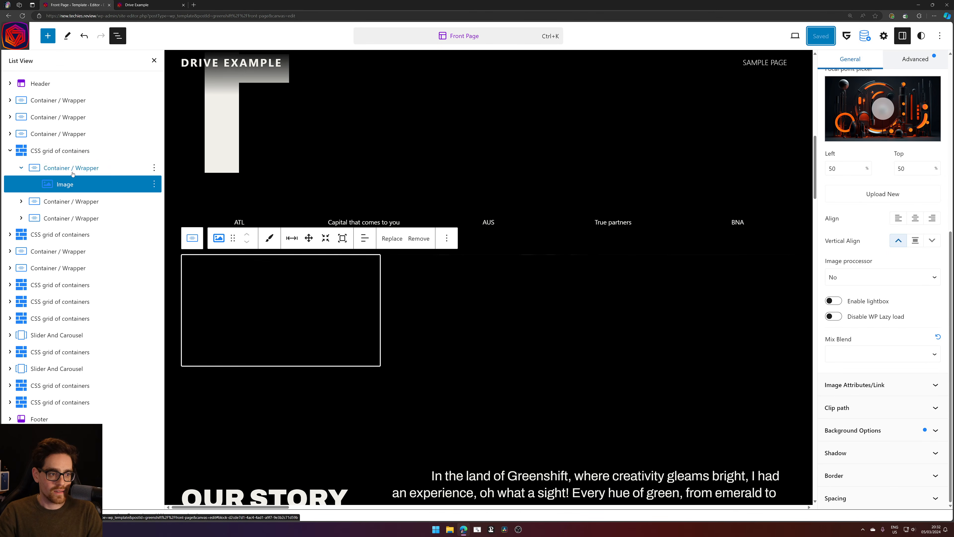
Set the second grid image's transform clip path to polygon(0 0, 100% 0, 100% 0%, 0 0%) and copy the value
left_click(26, 201)
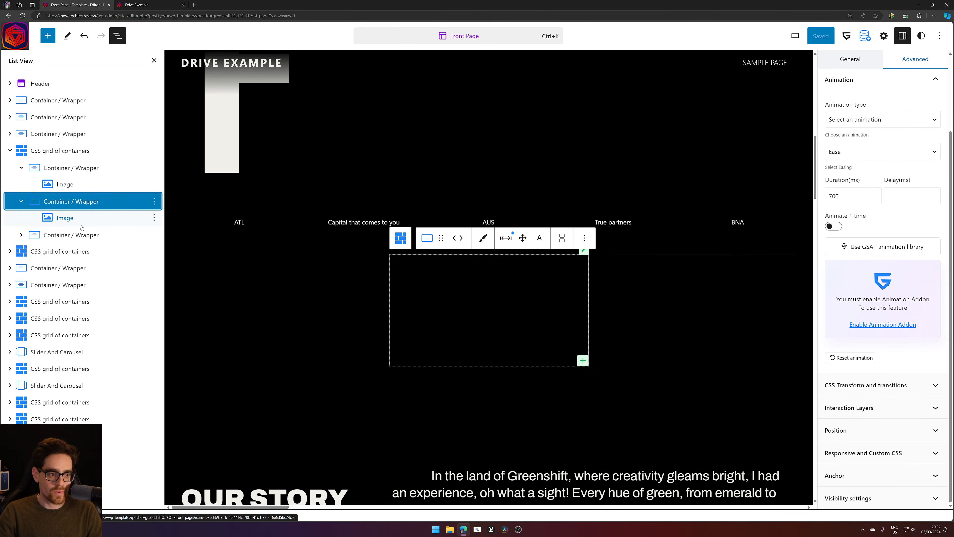
left_click(75, 218)
scroll(907, 78, "down", 2)
scroll(907, 78, "up", 3)
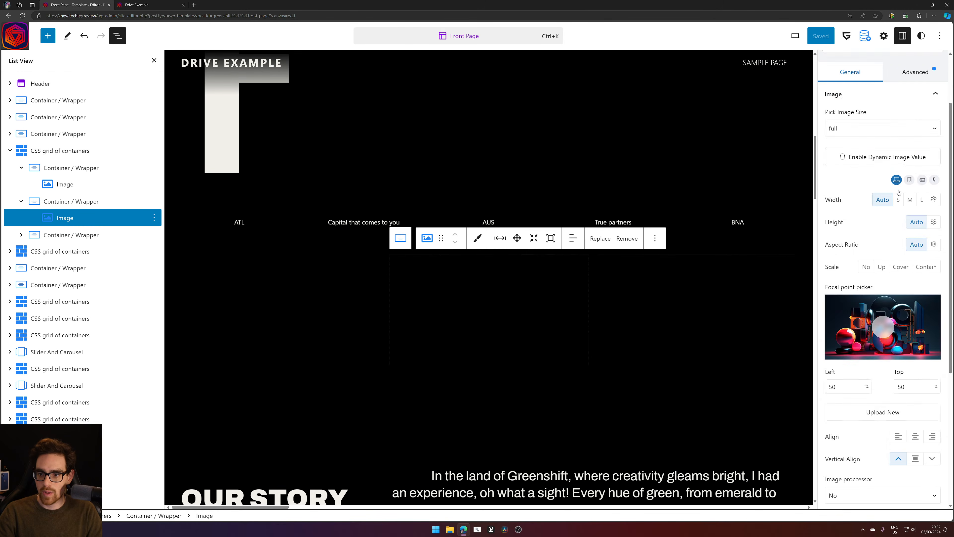
left_click(916, 149)
scroll(867, 373, "down", 2)
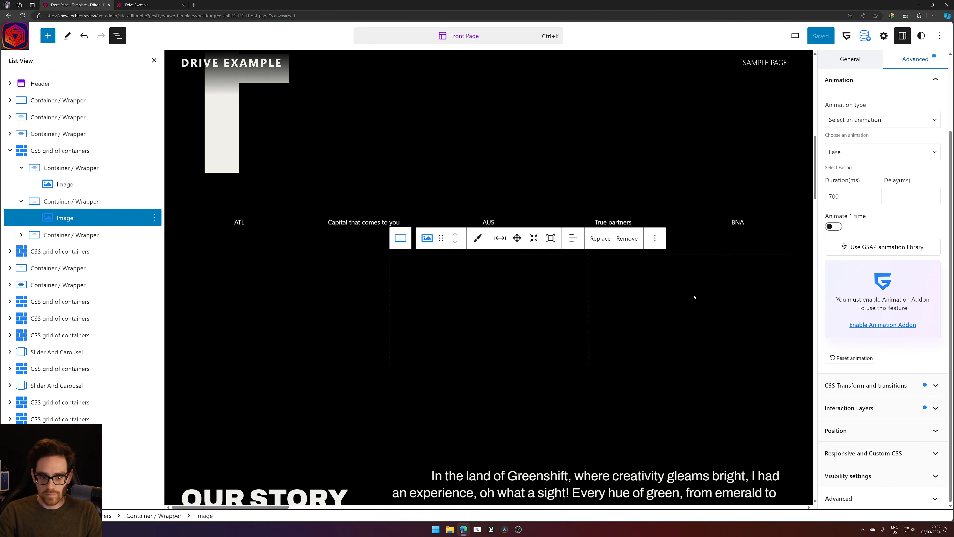
left_click(922, 394)
scroll(903, 332, "down", 9)
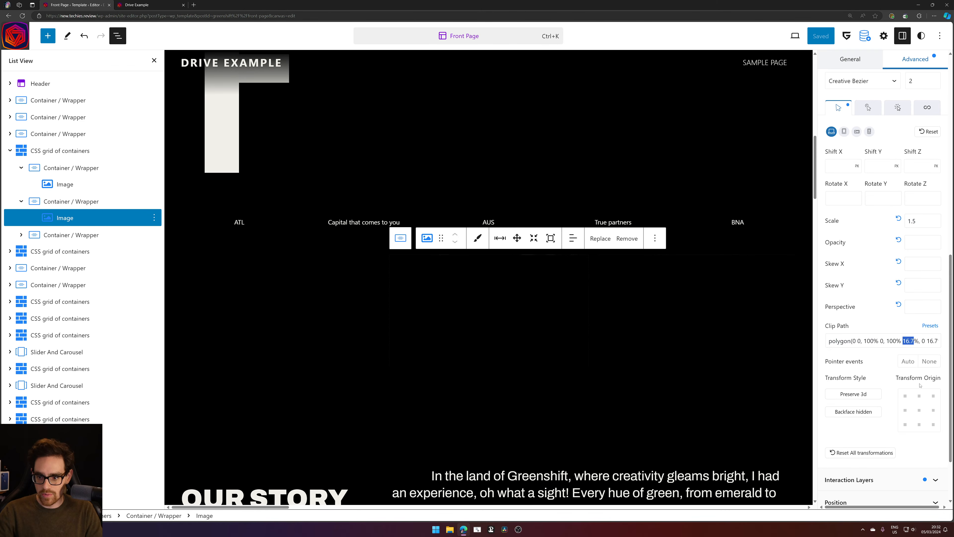
type("0")
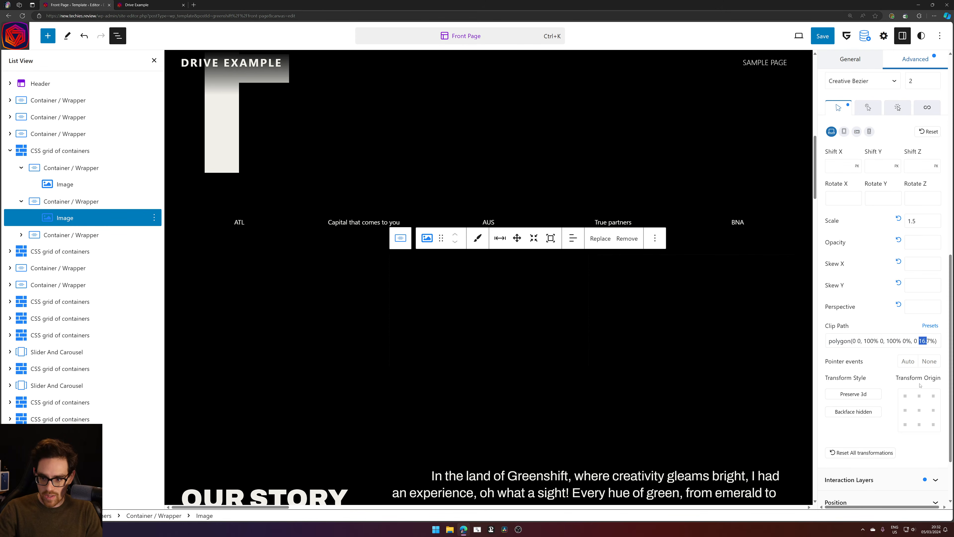
type("0")
key("ctrl+a")
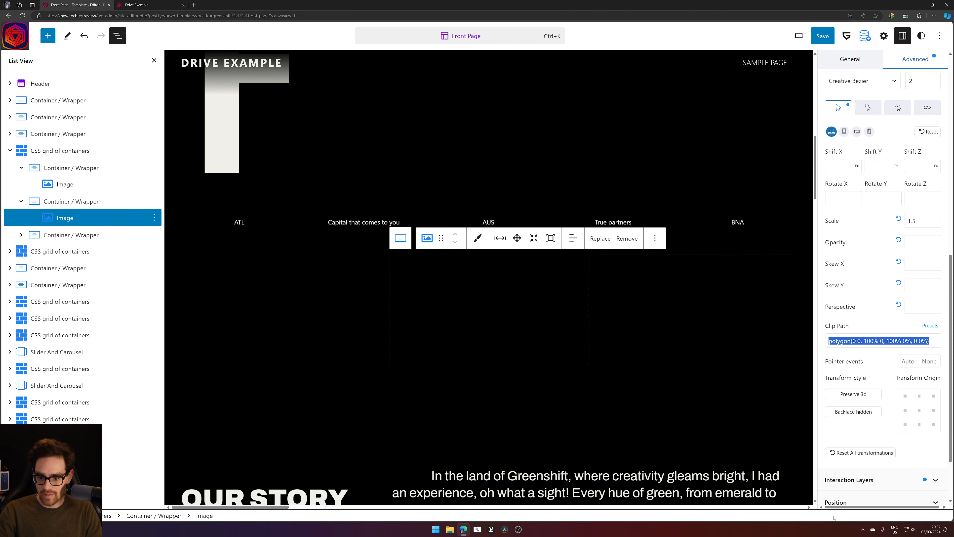
Delete the on-view interaction layer from the second grid image
left_click(850, 480)
scroll(892, 226, "down", 8)
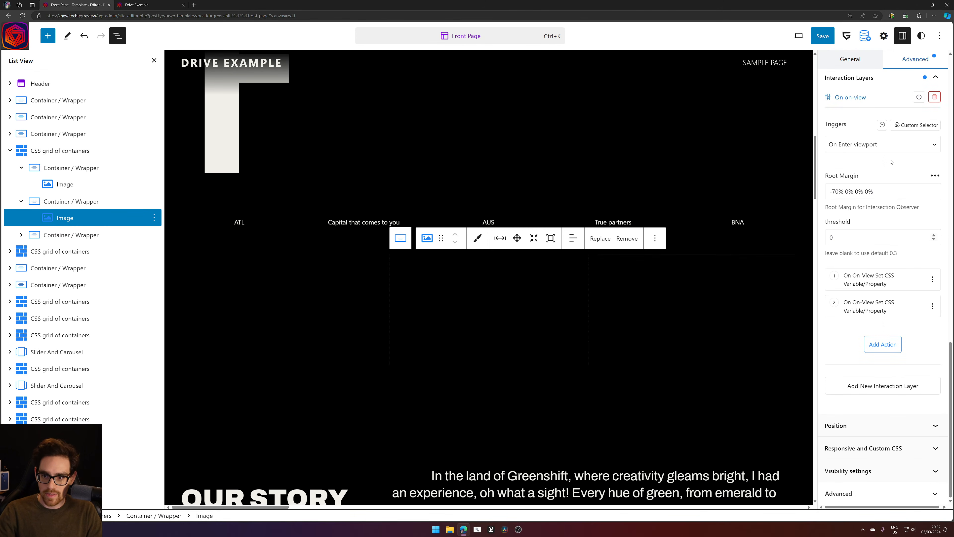
left_click(931, 98)
left_click(522, 49)
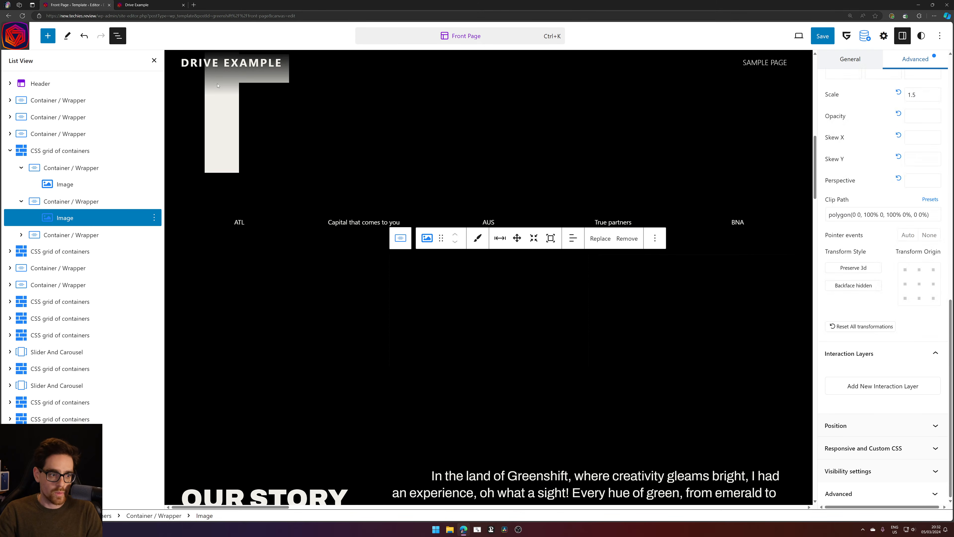
Delete the on-view interaction layer from the third grid image
left_click(20, 235)
left_click(20, 234)
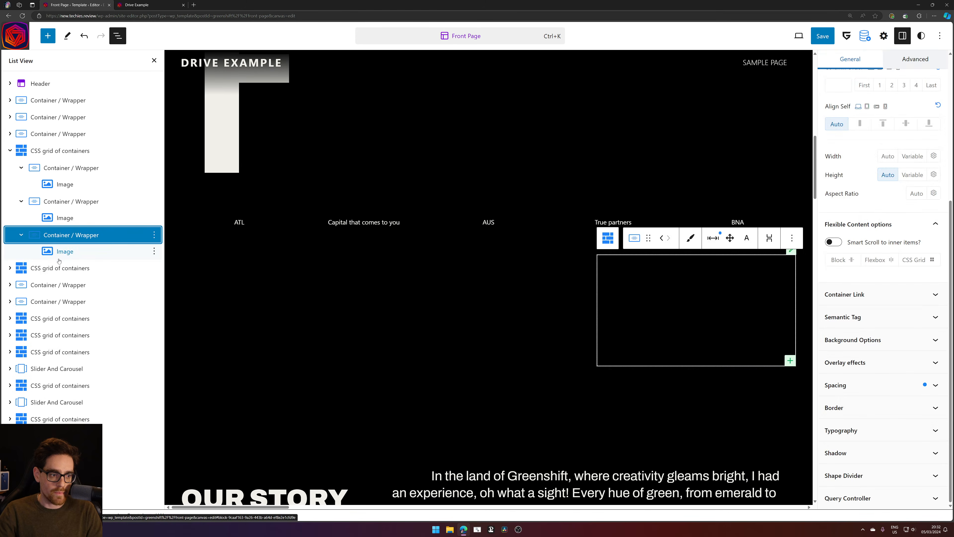
left_click(64, 251)
left_click(867, 415)
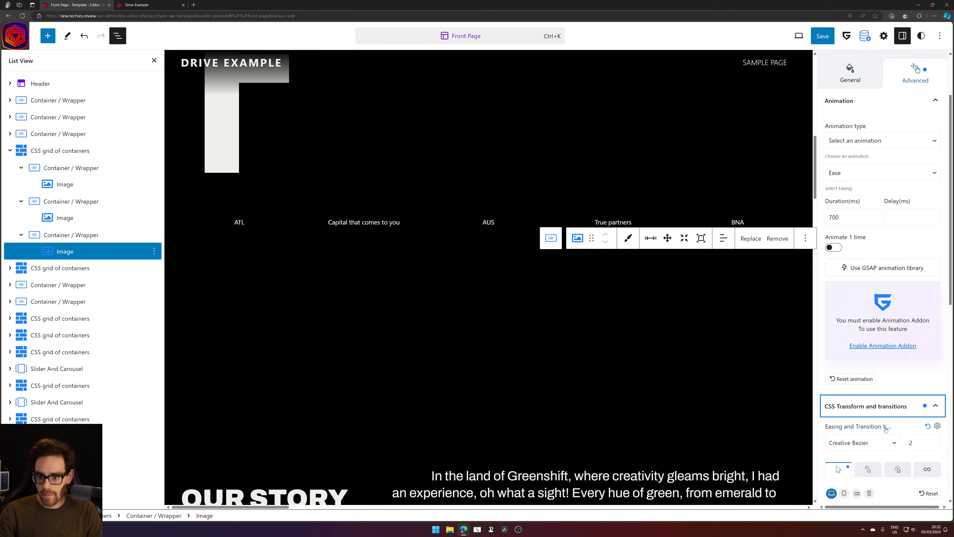
left_click(883, 413)
left_click(891, 429)
scroll(890, 431, "down", 8)
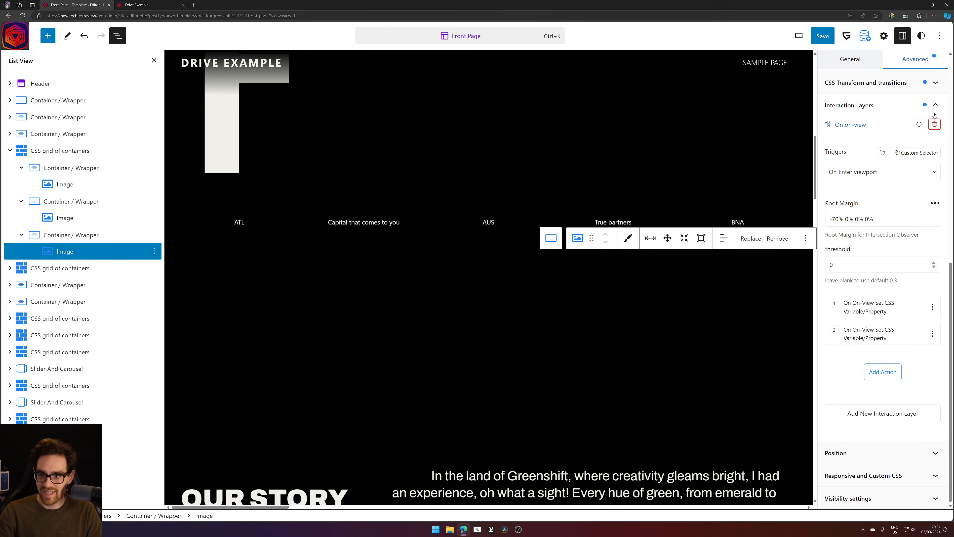
left_click(934, 124)
left_click(522, 49)
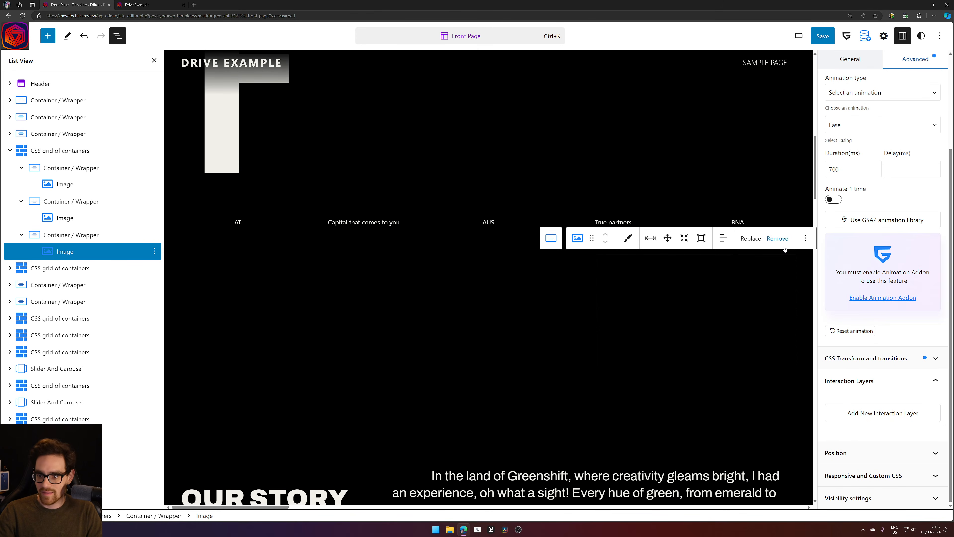
Set the third grid image's clip path to polygon(0 0, 100% 0, 100% 0%, 0 0%) and save the template
left_click(863, 358)
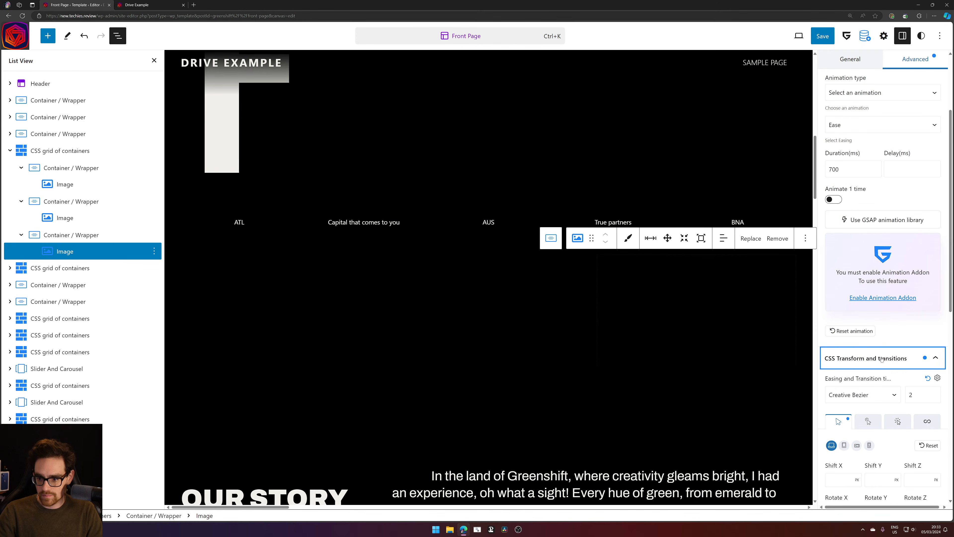
left_click(883, 358)
left_click(884, 358)
scroll(886, 338, "down", 8)
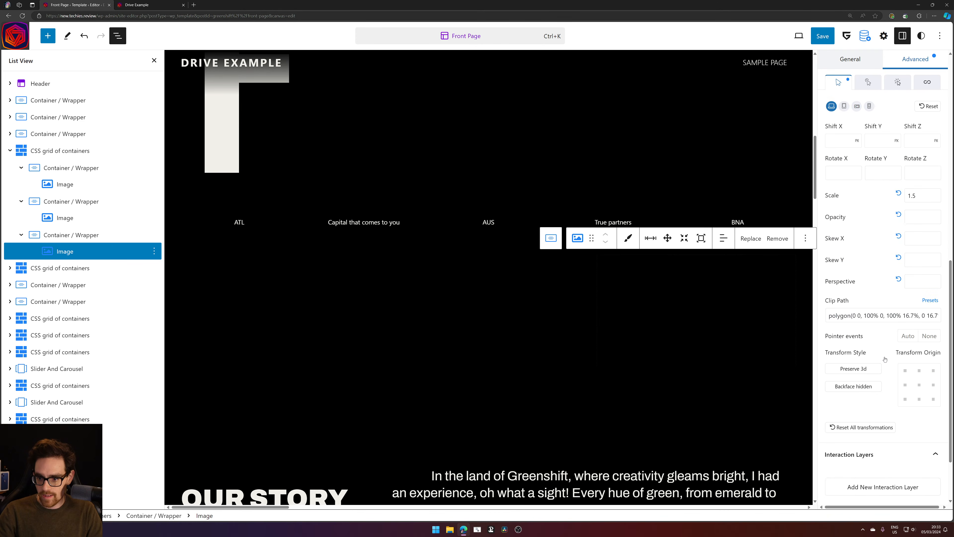
triple_click(890, 307)
type("polygon(0 0, 100% 0, 100% 0%, 0 0%)")
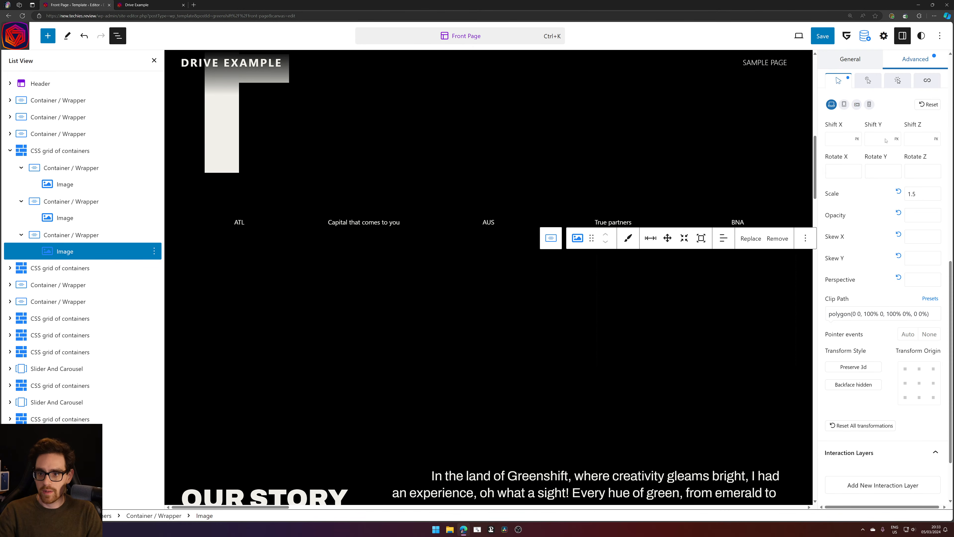
left_click(827, 36)
left_click(860, 36)
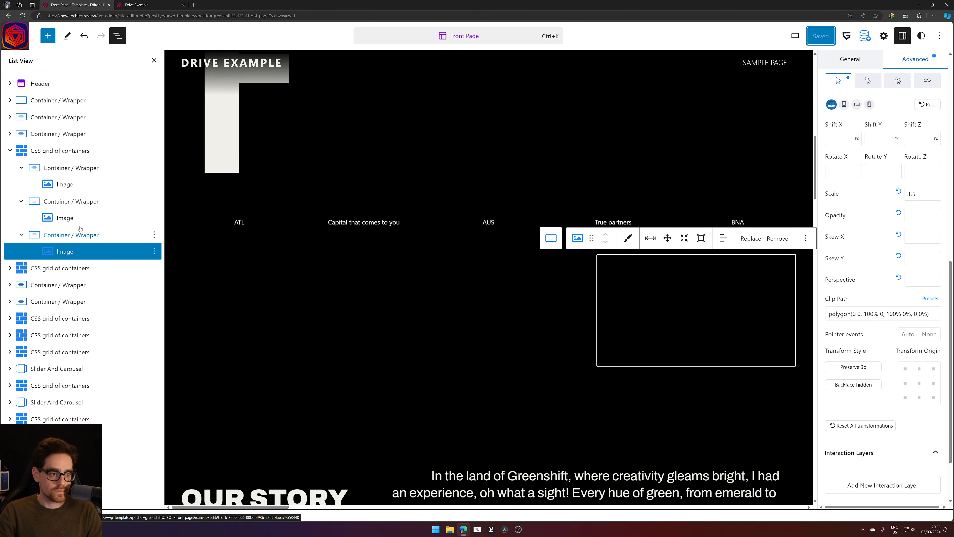
Add an interaction layer with the On Enter viewport trigger to the second grid image's container
left_click(60, 201)
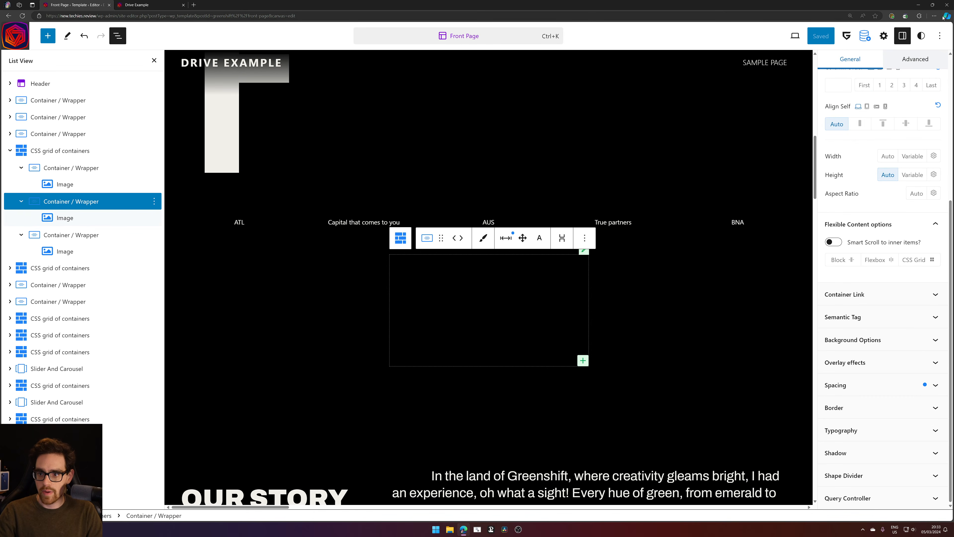
left_click(913, 67)
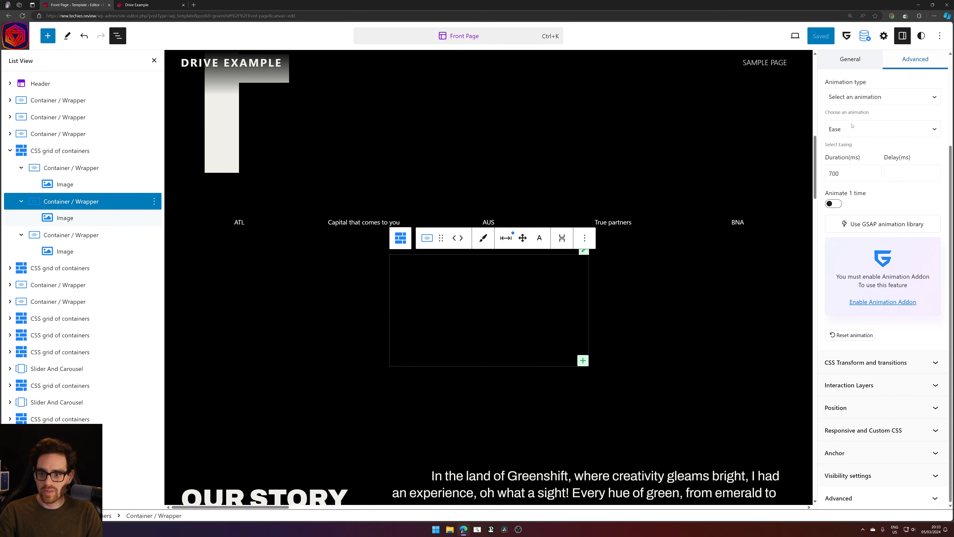
left_click(852, 371)
left_click(852, 370)
left_click(858, 379)
scroll(859, 377, "down", 1)
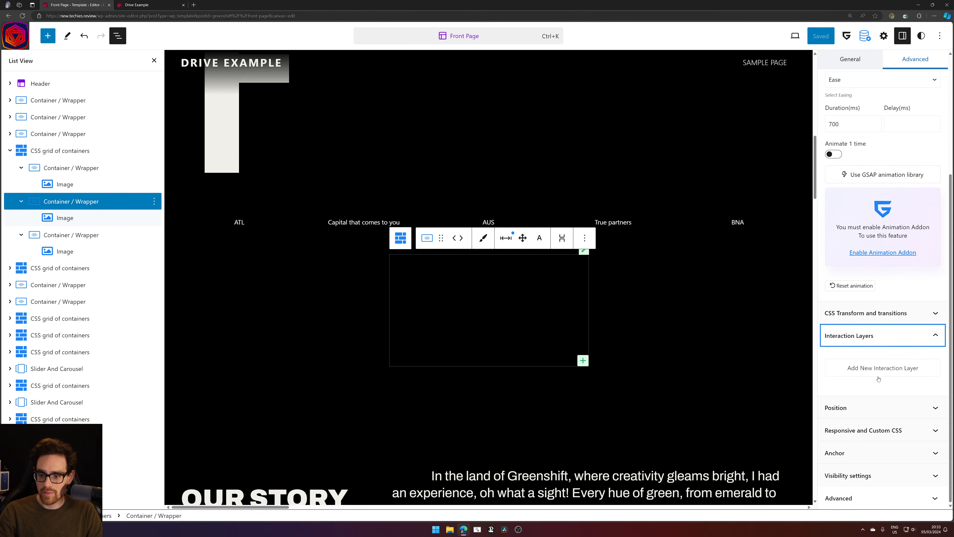
left_click(859, 377)
scroll(864, 338, "down", 2)
left_click(866, 327)
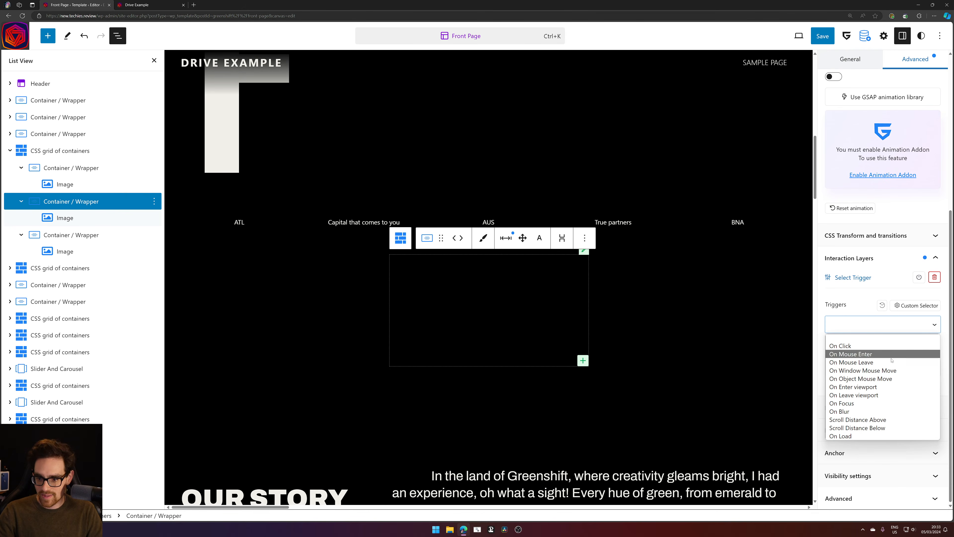
left_click(909, 387)
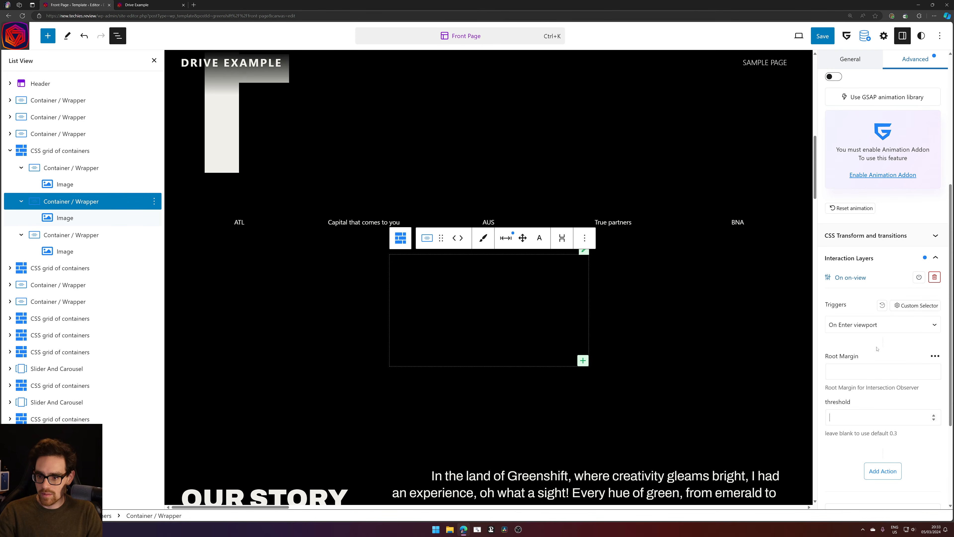
left_click(915, 305)
scroll(925, 327, "down", 4)
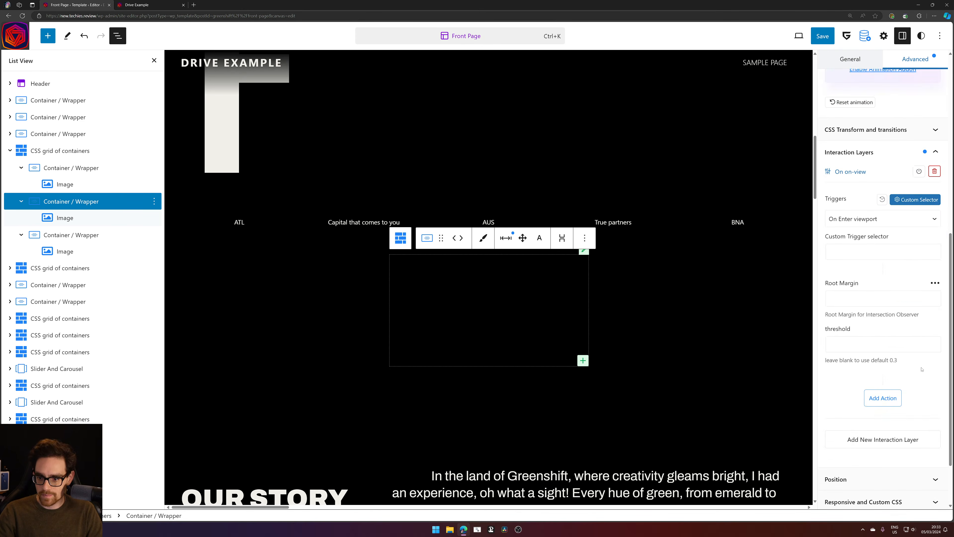
left_click(905, 170)
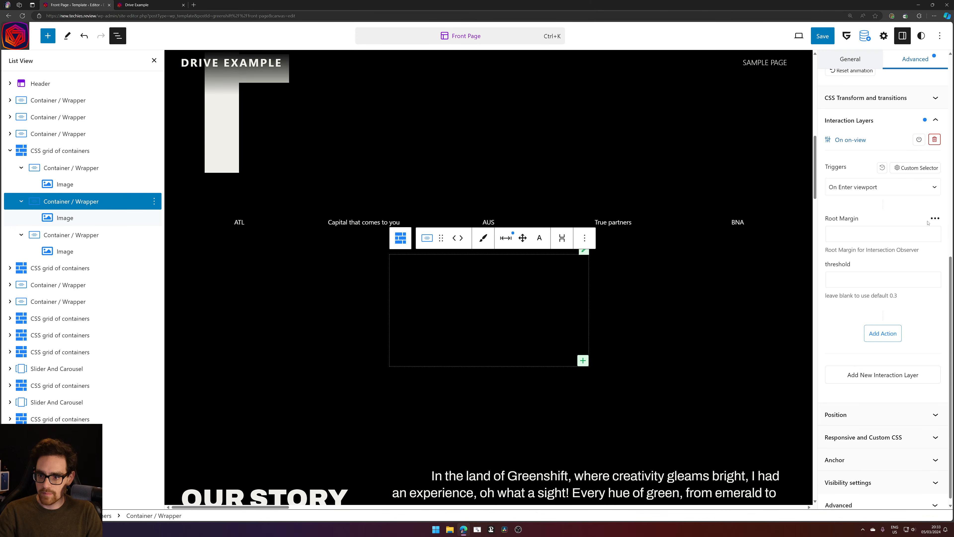
Set the viewport trigger's root margin to -30% 0% 0% 0% and its threshold to 0
left_click(935, 218)
left_click(896, 261)
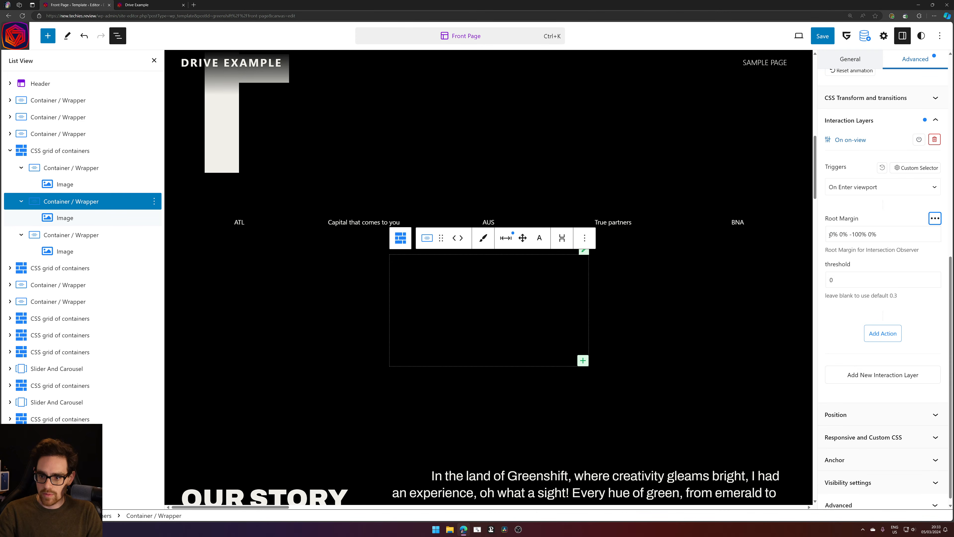
key("BackSpace")
type("-30")
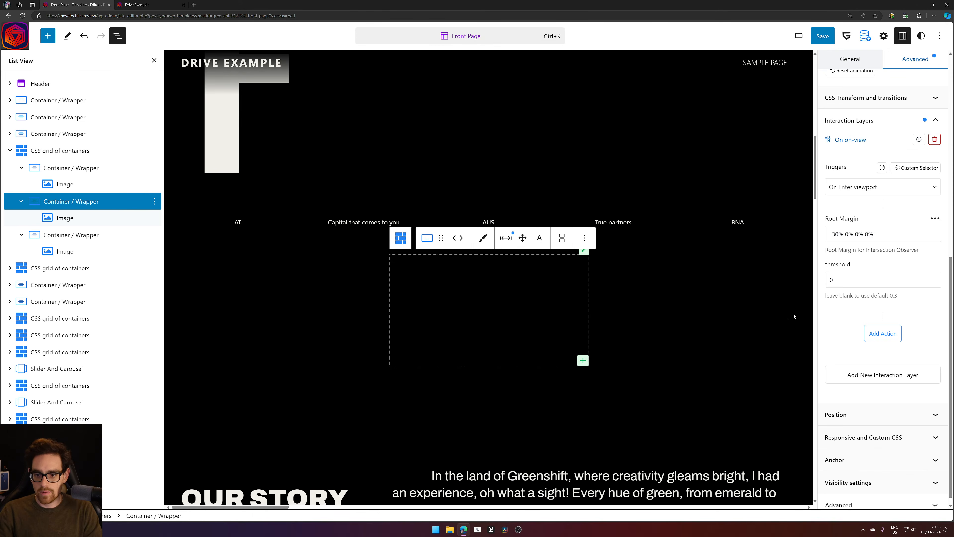
Add a Set CSS Variable/Property action that sets clip-path to polygon(0 0, 100% 0, 100% 100%, 0 100%)
left_click(875, 333)
scroll(872, 301, "down", 3)
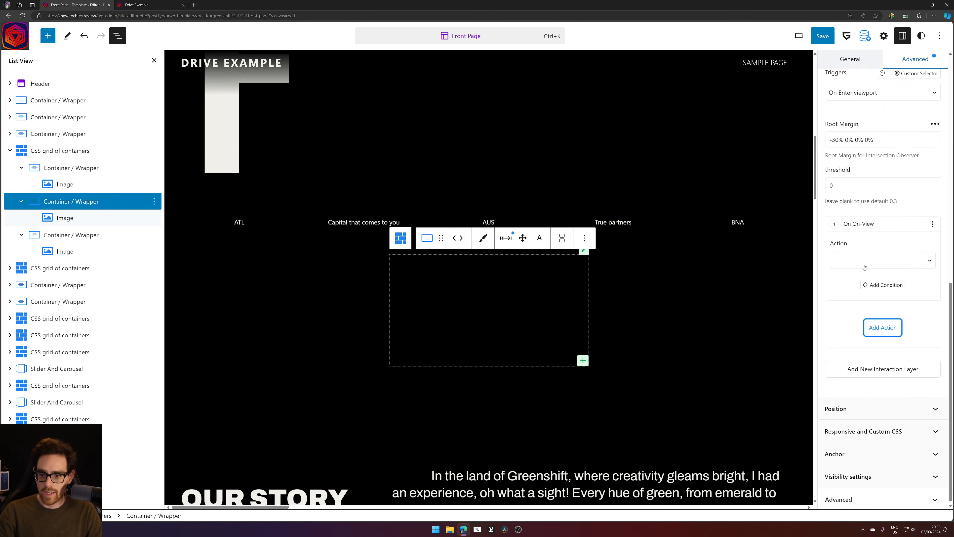
left_click(865, 259)
left_click(868, 321)
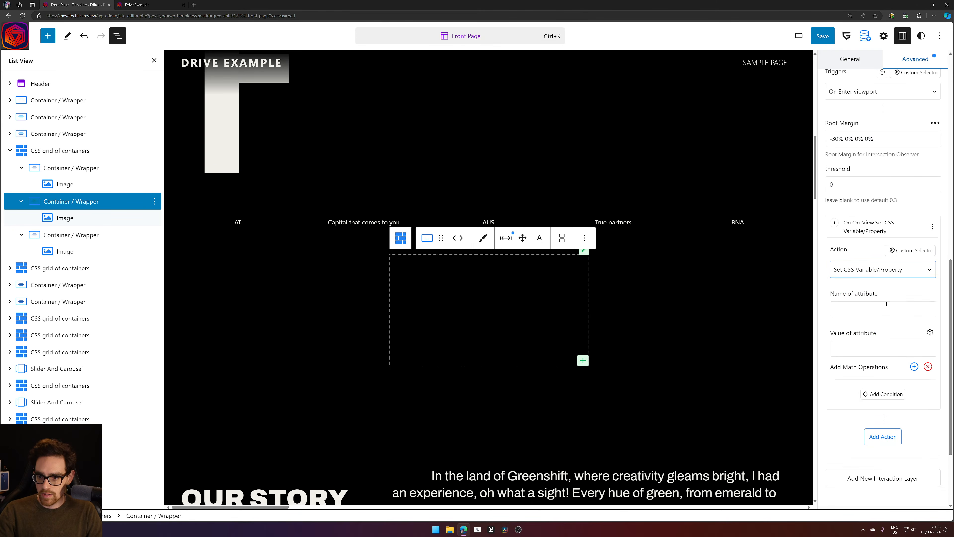
left_click(864, 314)
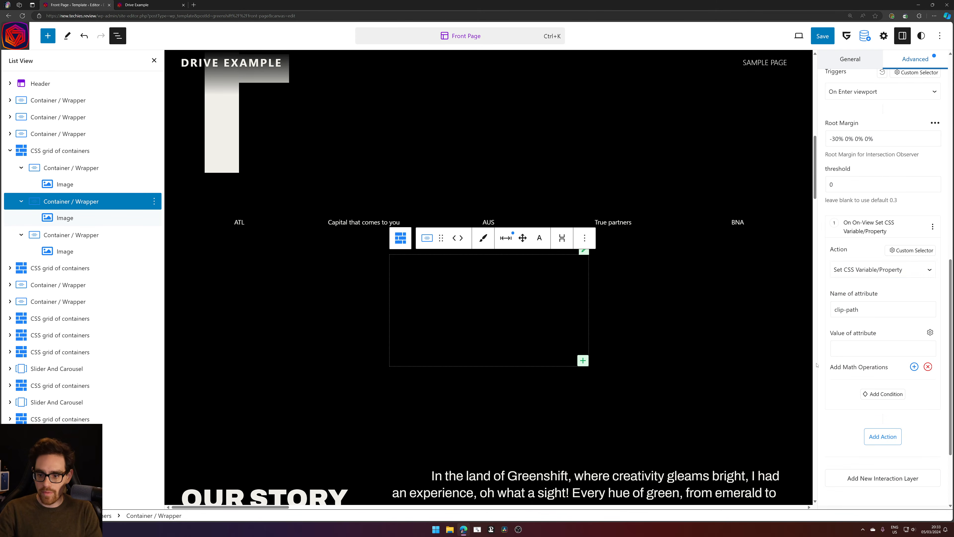
type("polygon(0 0, 100% 0, 100% 0%, 0 0%)")
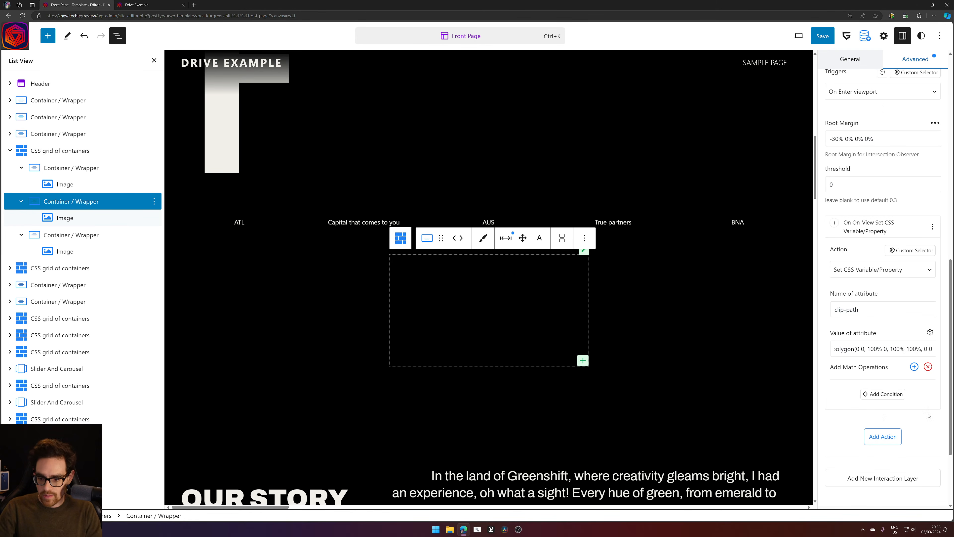
type("10")
key("ctrl+a")
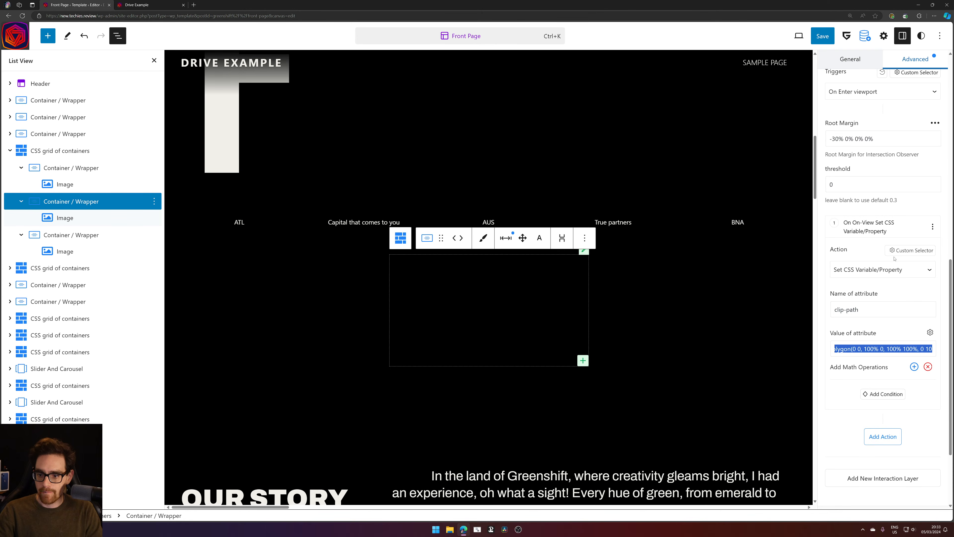
Target the clip-path action at the second grid image with the custom selector #gspb_image-id-gsbp-49f11f4 img
left_click(898, 250)
scroll(899, 251, "down", 3)
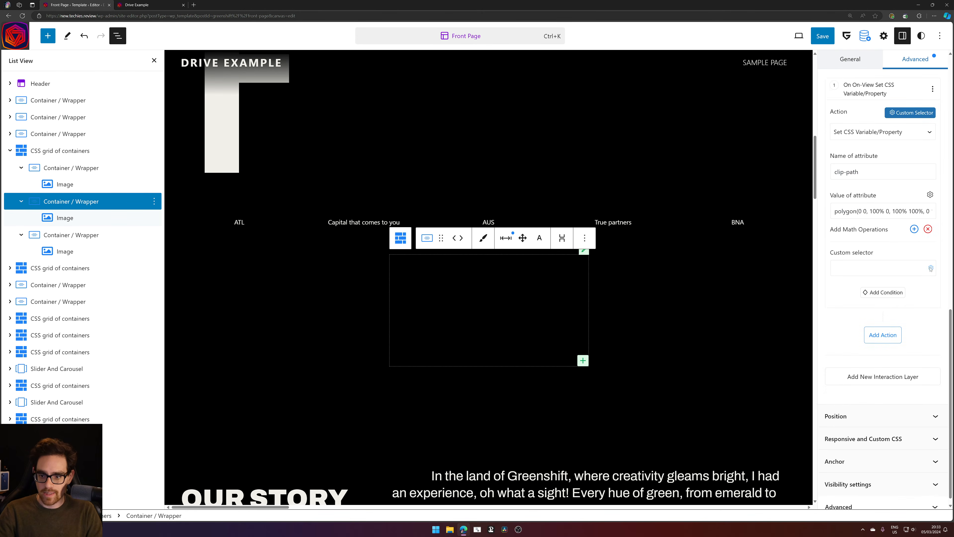
left_click(931, 267)
left_click(390, 211)
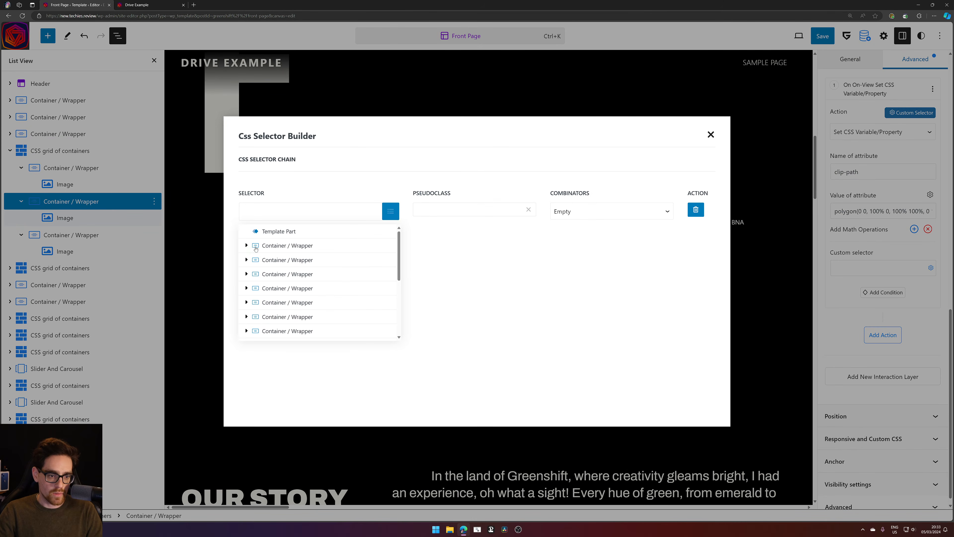
left_click(247, 288)
left_click(290, 316)
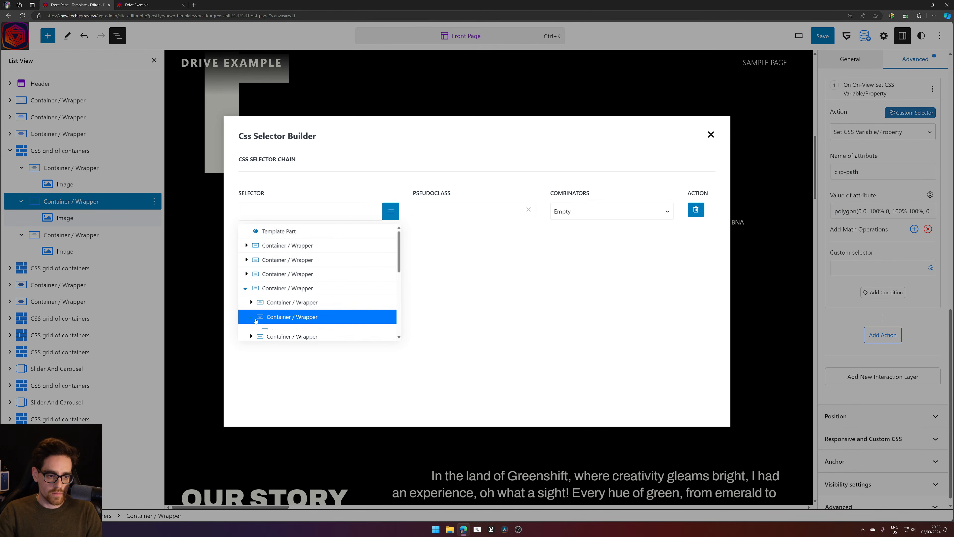
scroll(293, 300, "down", 1)
left_click(293, 297)
left_click(488, 254)
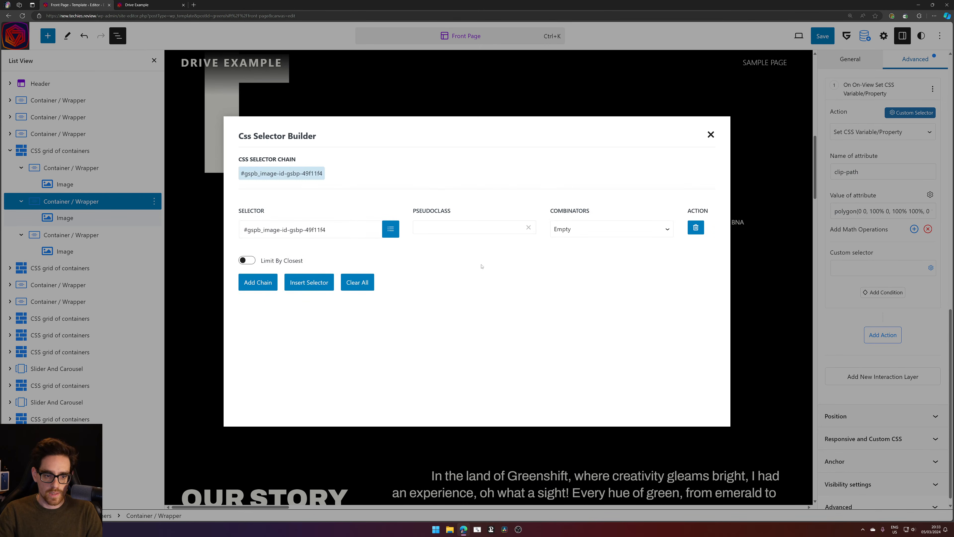
left_click(318, 282)
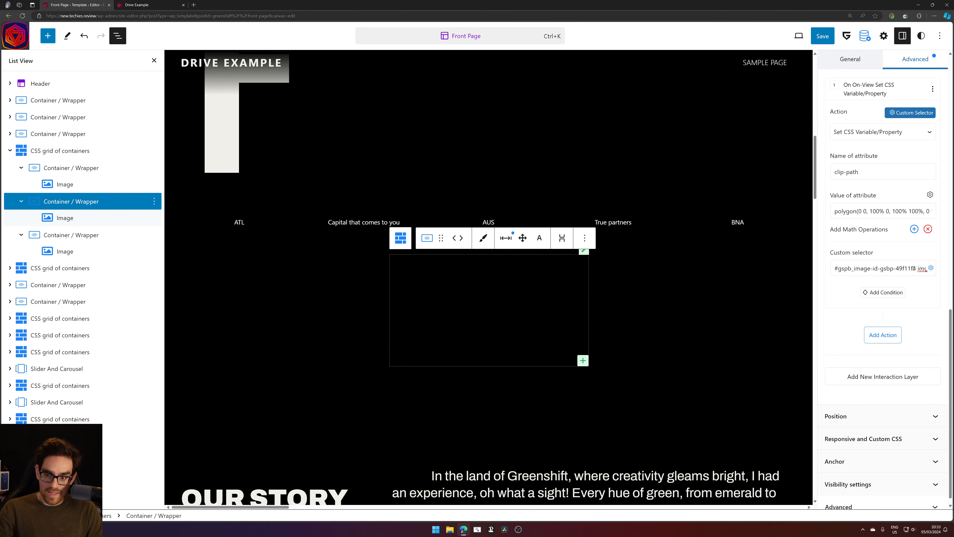
Inspect the second grid image on the live page to check its wrapper ID and nested img element
left_click_drag(913, 268, 732, 266)
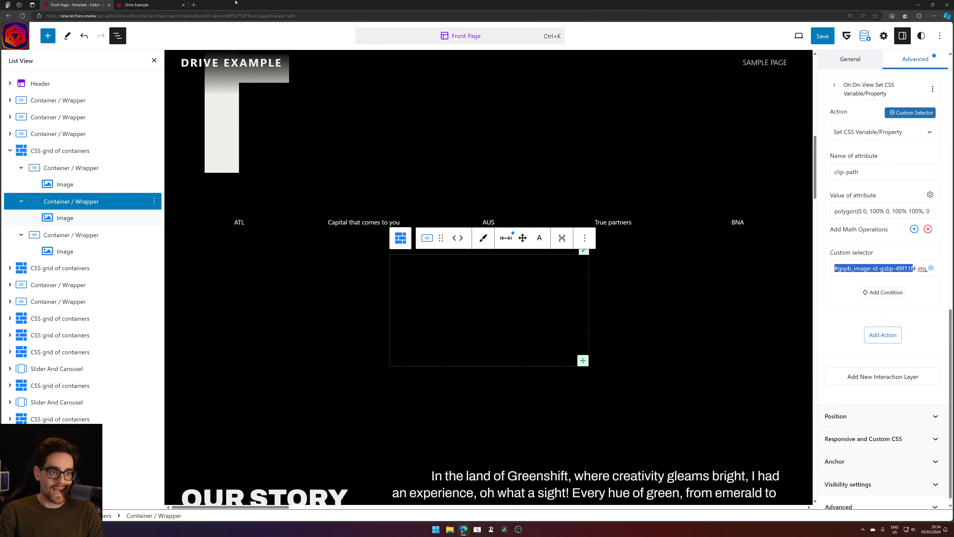
left_click(146, 4)
right_click(422, 395)
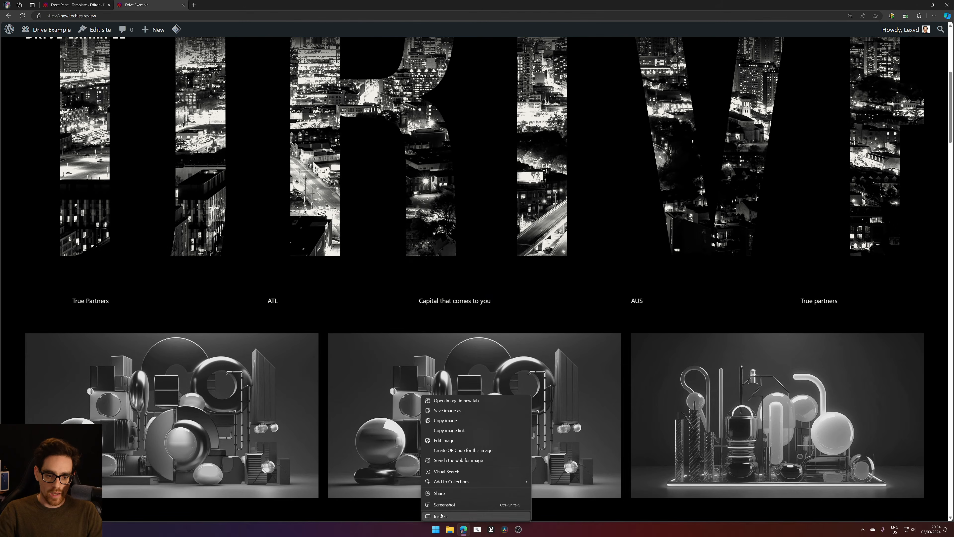
left_click(441, 516)
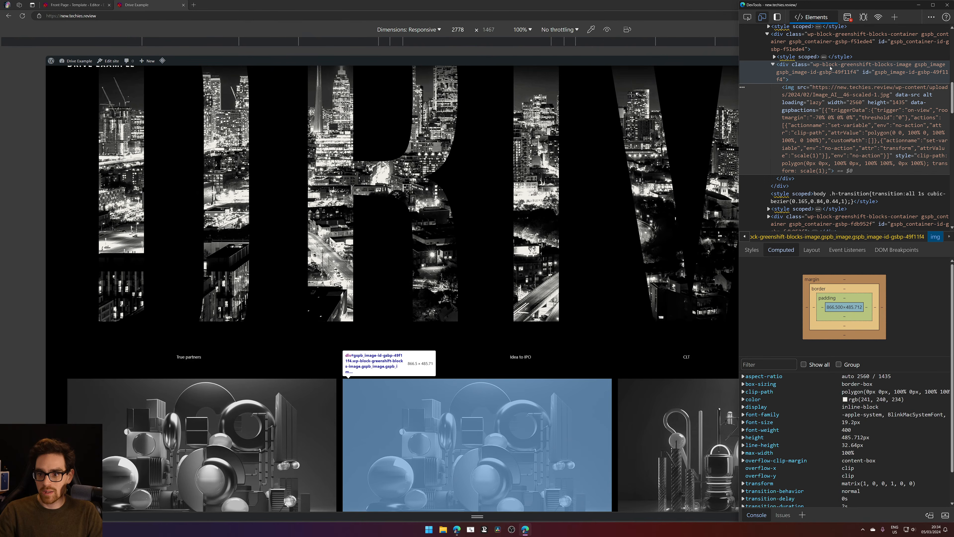
mouse_move(860, 88)
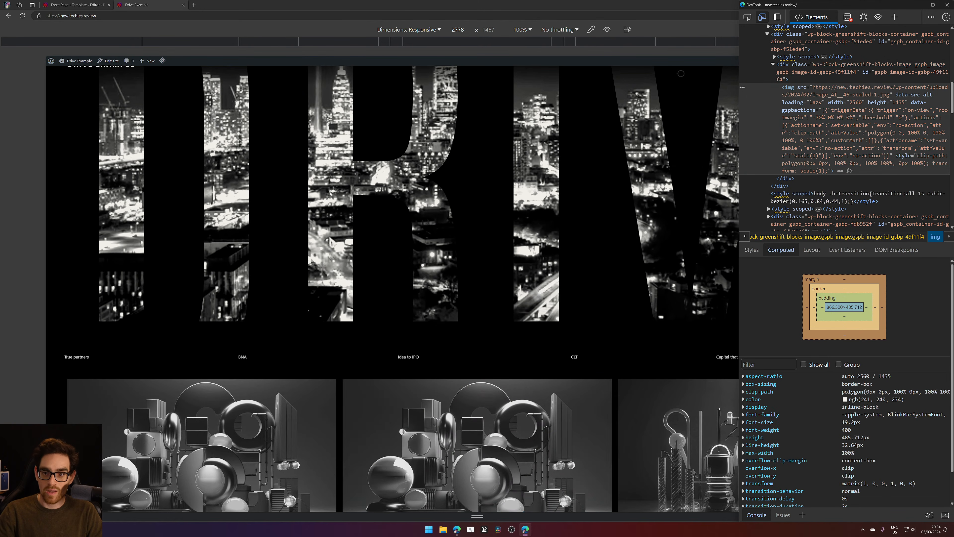
middle_click(144, 5)
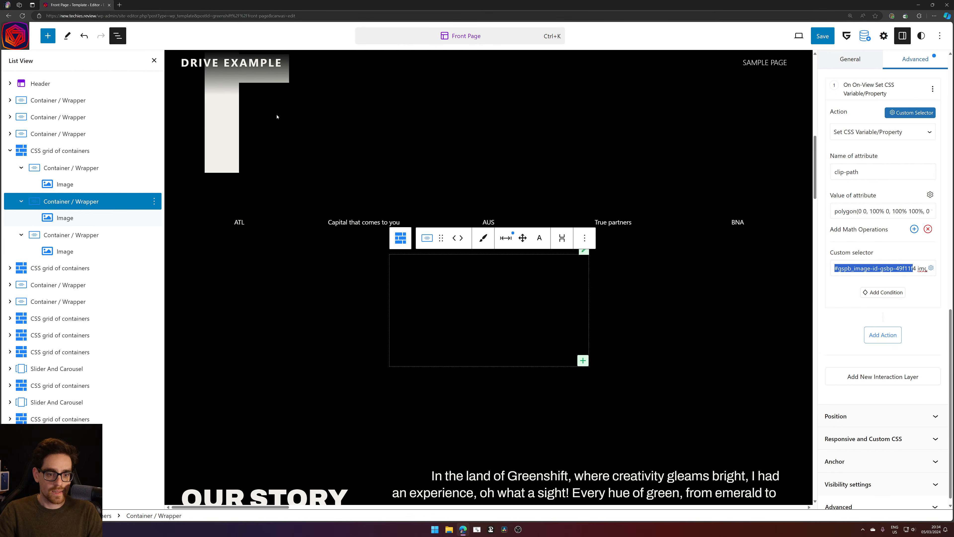
Add a Set CSS Variable/Property action setting transform to scale(1) to the second grid container's interaction layer and save the template
left_click(82, 234)
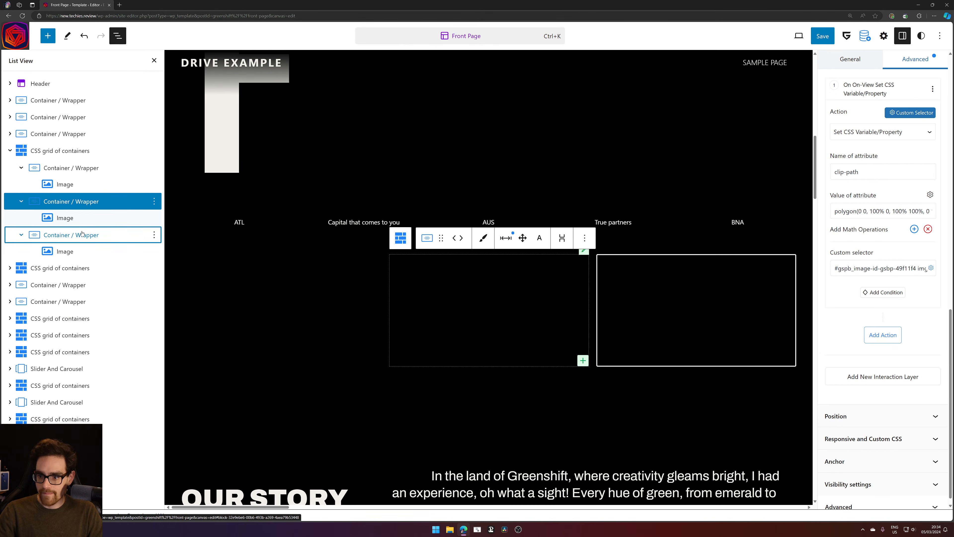
left_click(94, 199)
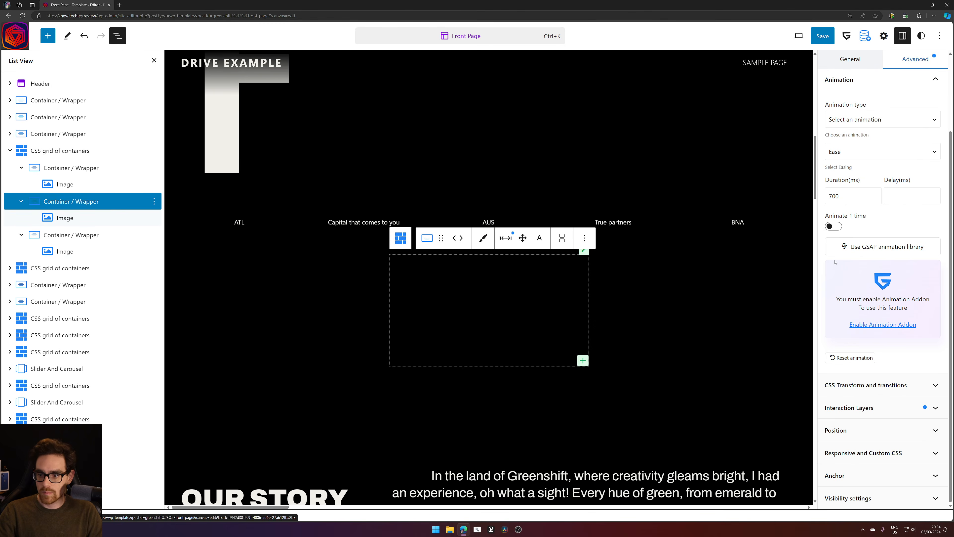
left_click(887, 408)
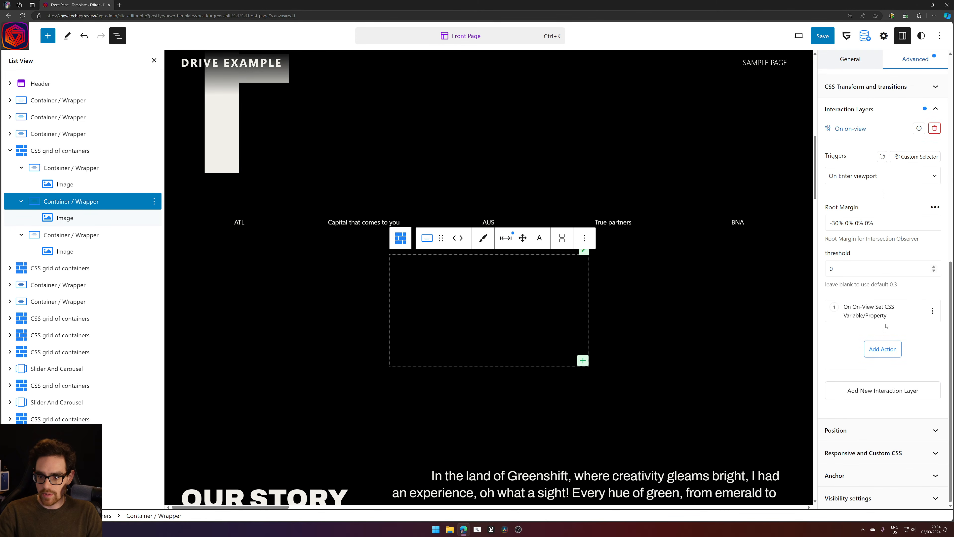
left_click(875, 311)
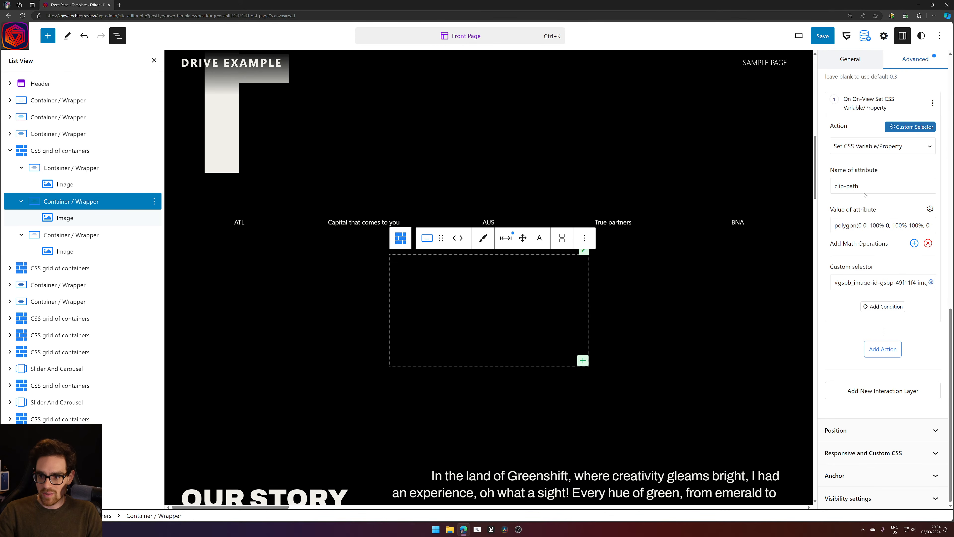
left_click(866, 148)
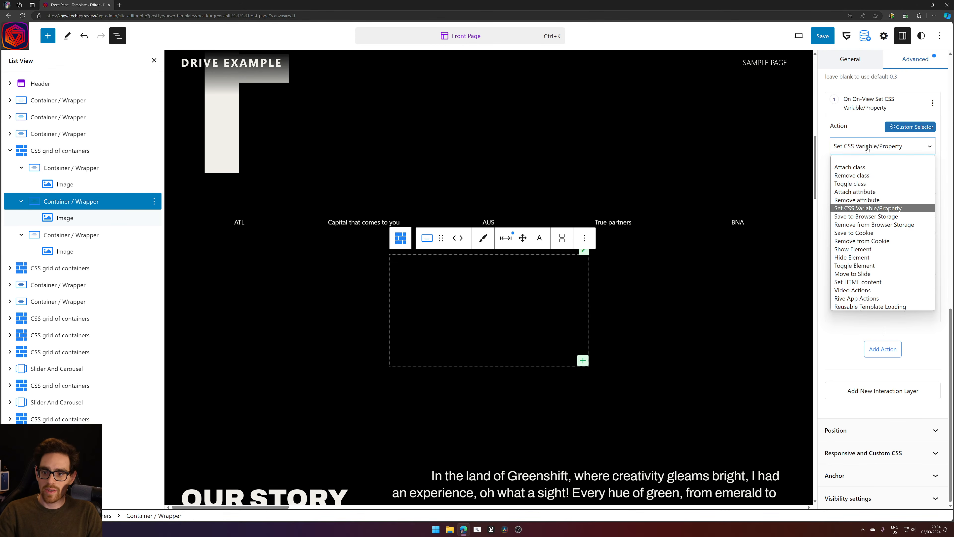
left_click(867, 148)
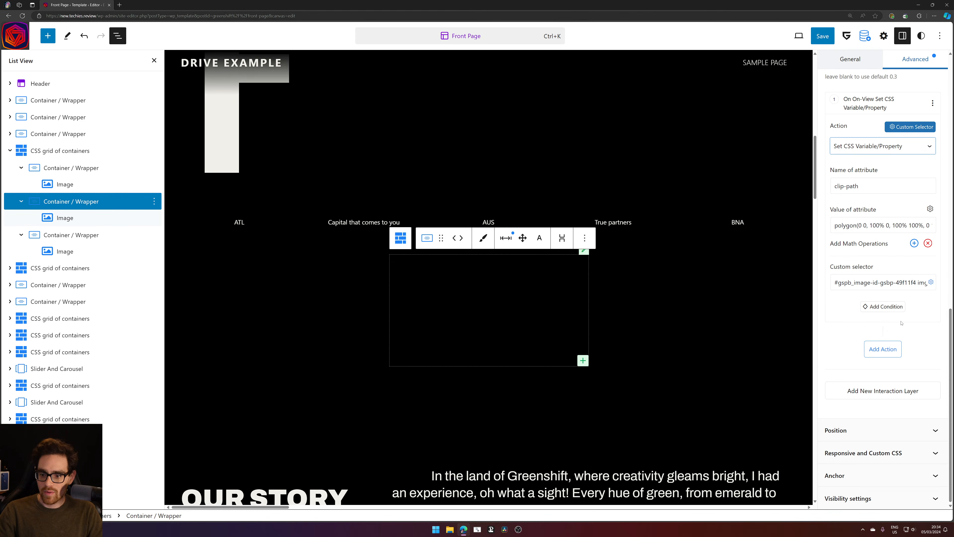
left_click(882, 349)
left_click(883, 282)
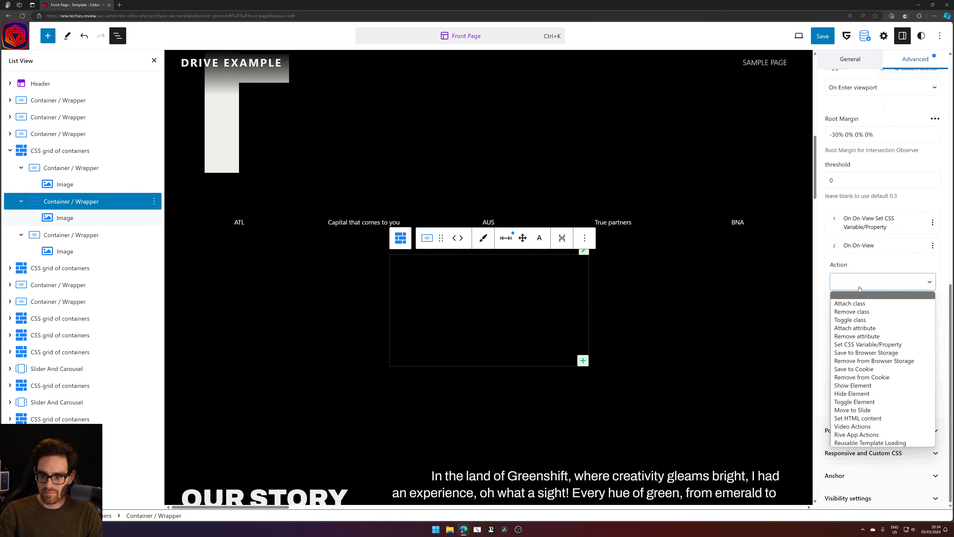
left_click(859, 345)
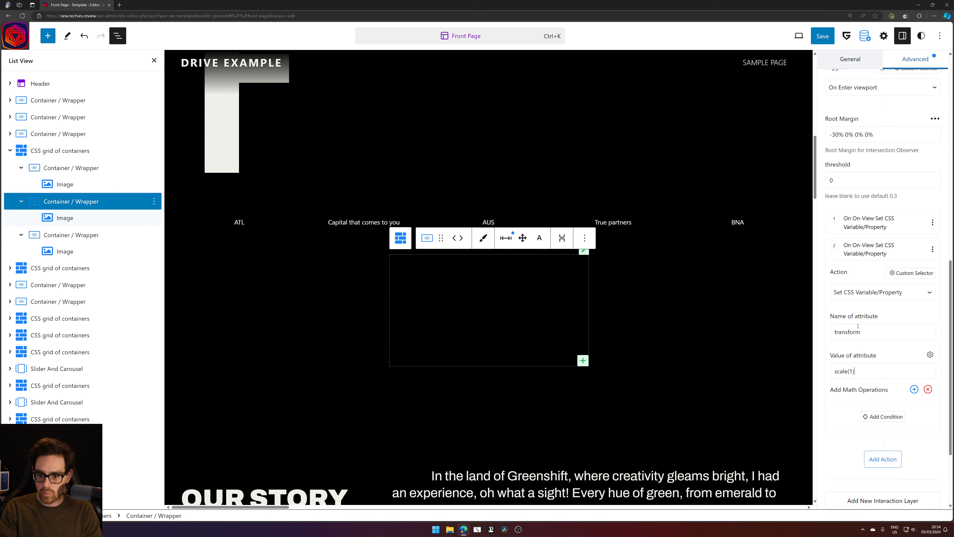
scroll(876, 337, "down", 3)
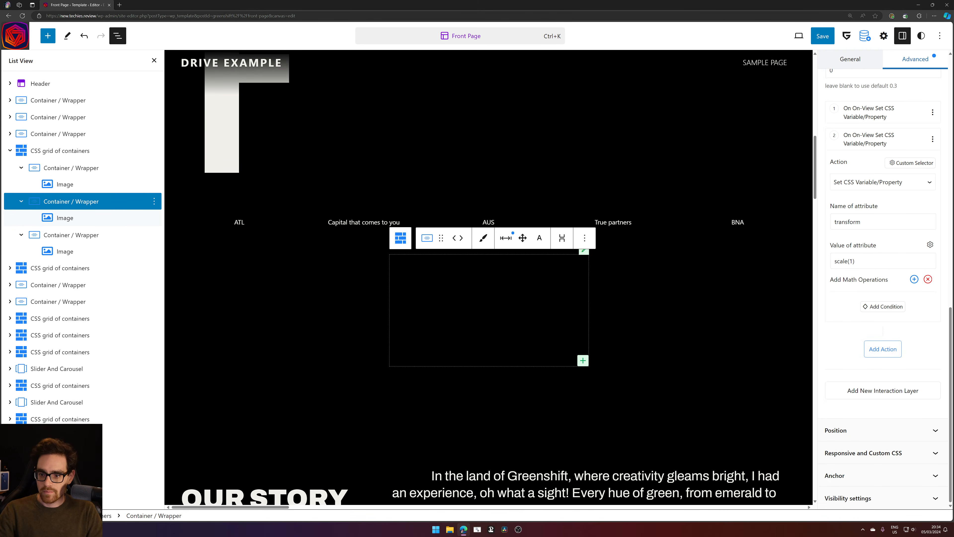
left_click(822, 36)
left_click(854, 35)
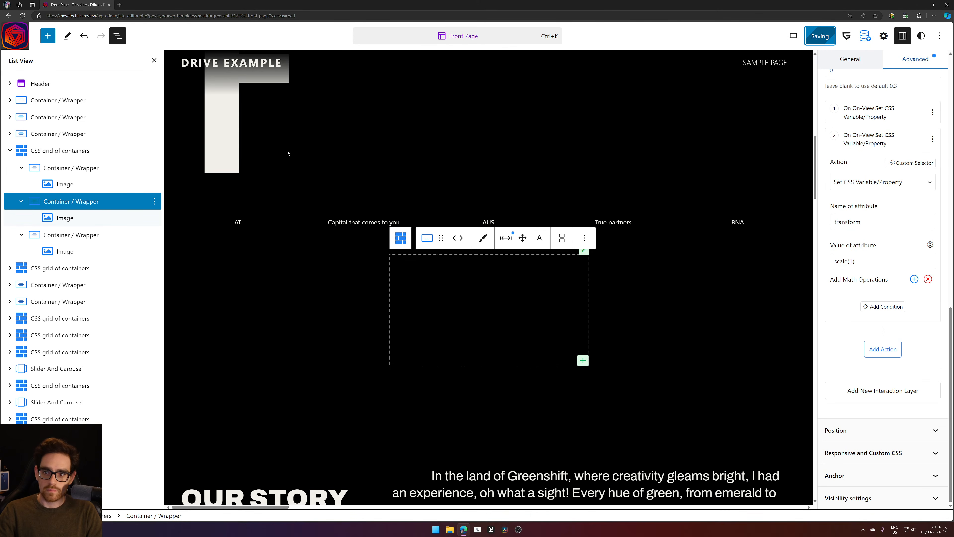
Examine the third grid image's CSS transform settings, clip path and interaction layers
left_click(81, 250)
scroll(890, 72, "up", 2)
left_click(915, 59)
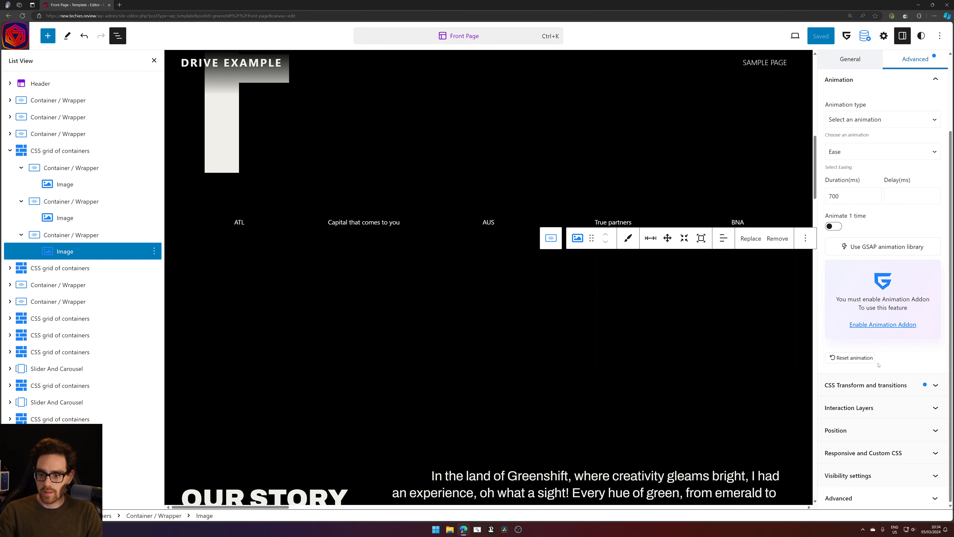
left_click(870, 404)
left_click(876, 385)
scroll(876, 301, "down", 2)
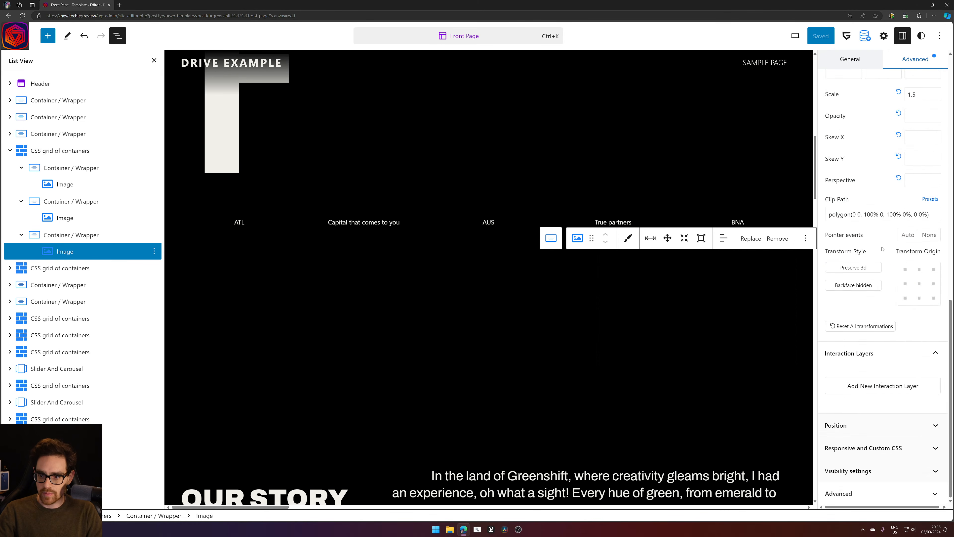
scroll(878, 133, "up", 4)
scroll(878, 134, "up", 4)
scroll(876, 301, "down", 8)
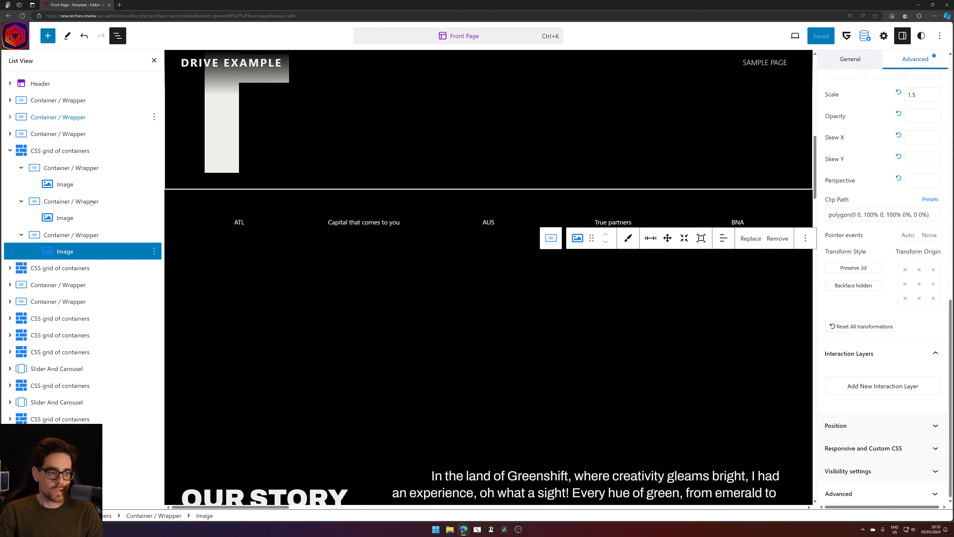
Add an interaction layer with the On Enter viewport trigger to the third grid image's container
left_click(551, 237)
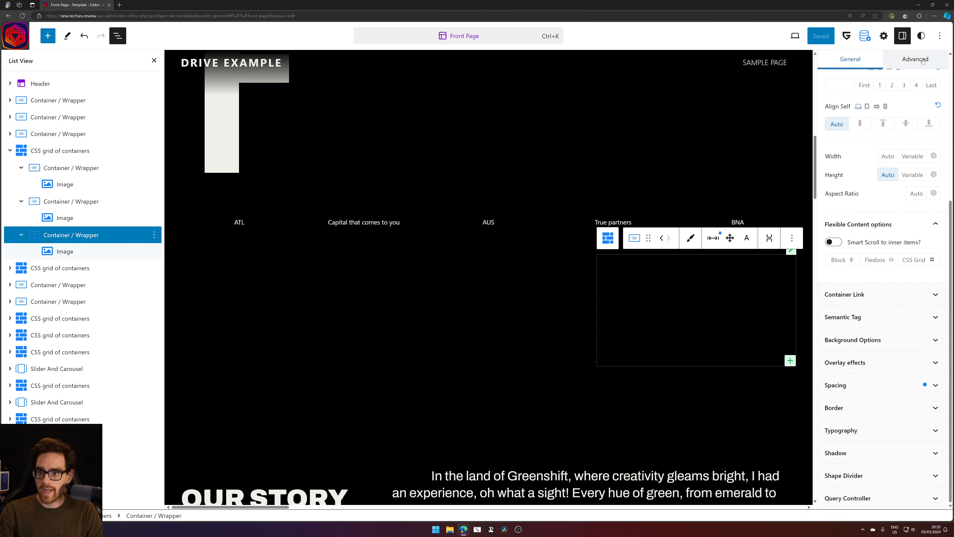
left_click(915, 59)
left_click(871, 384)
scroll(871, 369, "down", 1)
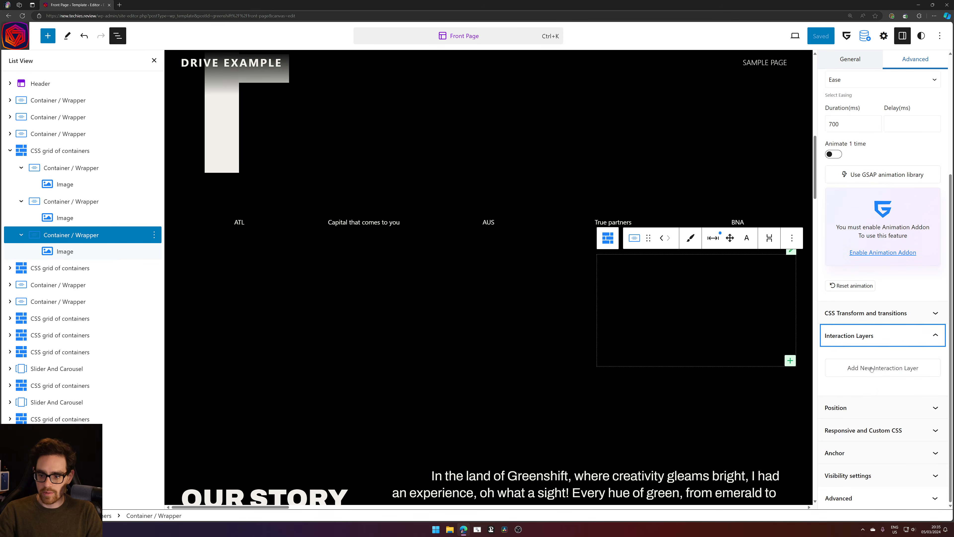
left_click(872, 368)
left_click(910, 332)
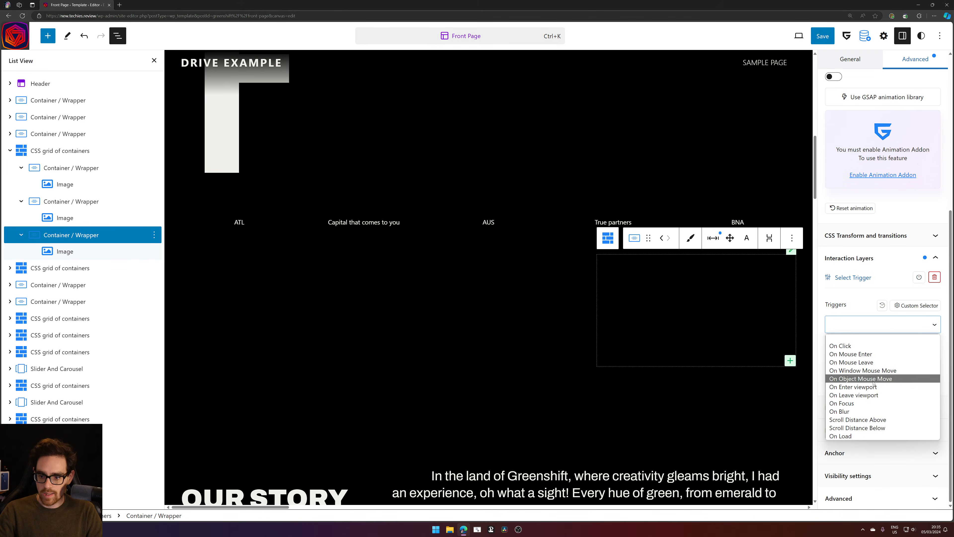
left_click(890, 389)
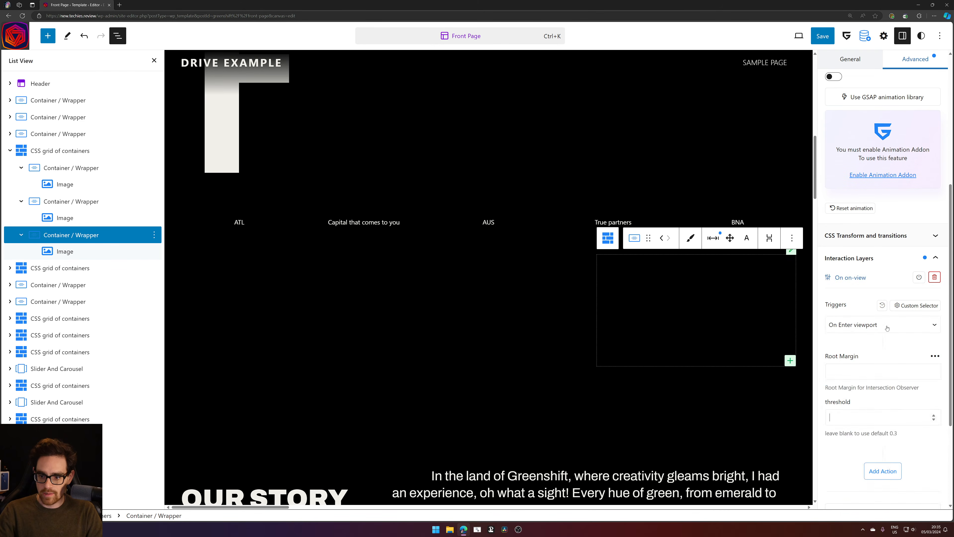
Set the third container's viewport trigger to a root margin of -30% 0% 0% 0% and a threshold of 0
scroll(920, 263, "down", 3)
left_click(933, 212)
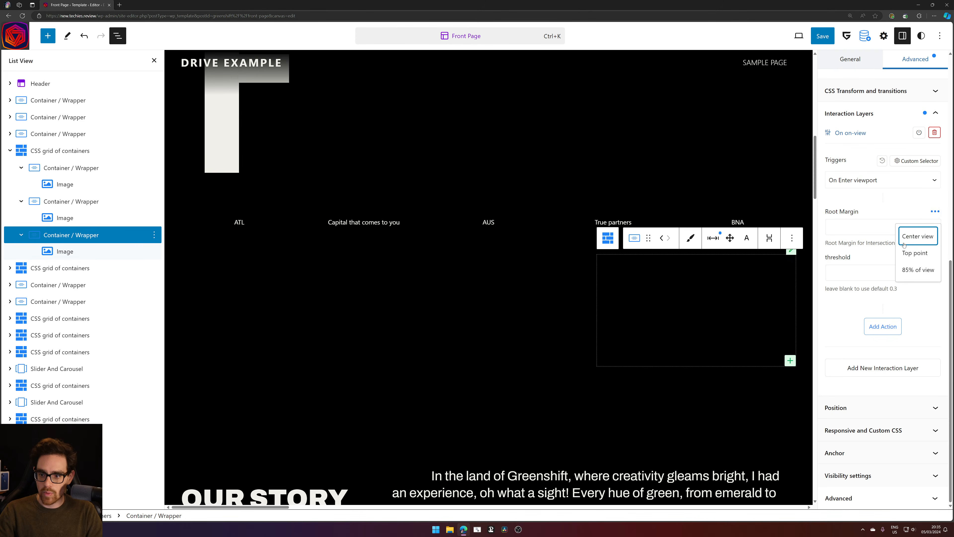
left_click(917, 241)
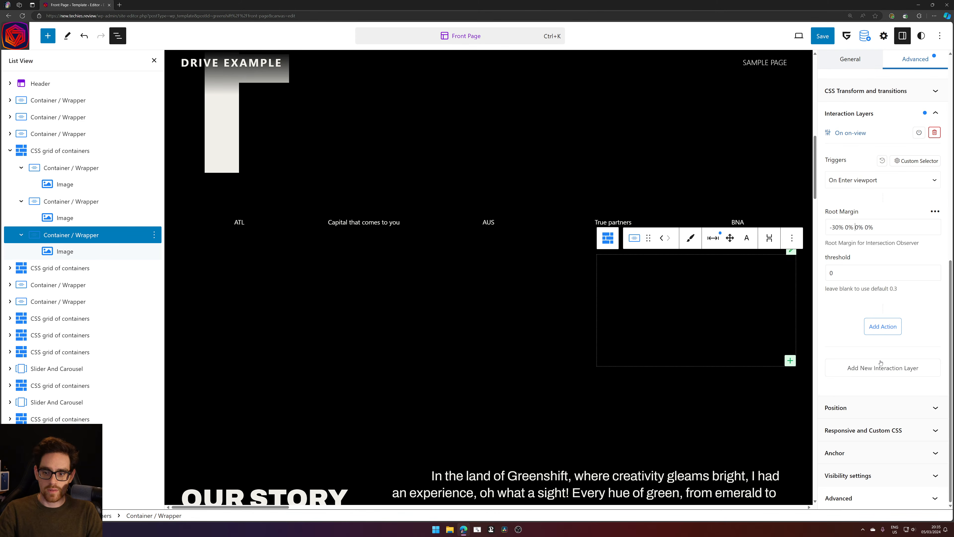
Add a Set CSS Variable/Property action to the third container's layer setting clip-path to polygon(0 0, 100% 0, 100% 100%, 0 100%)
left_click(883, 326)
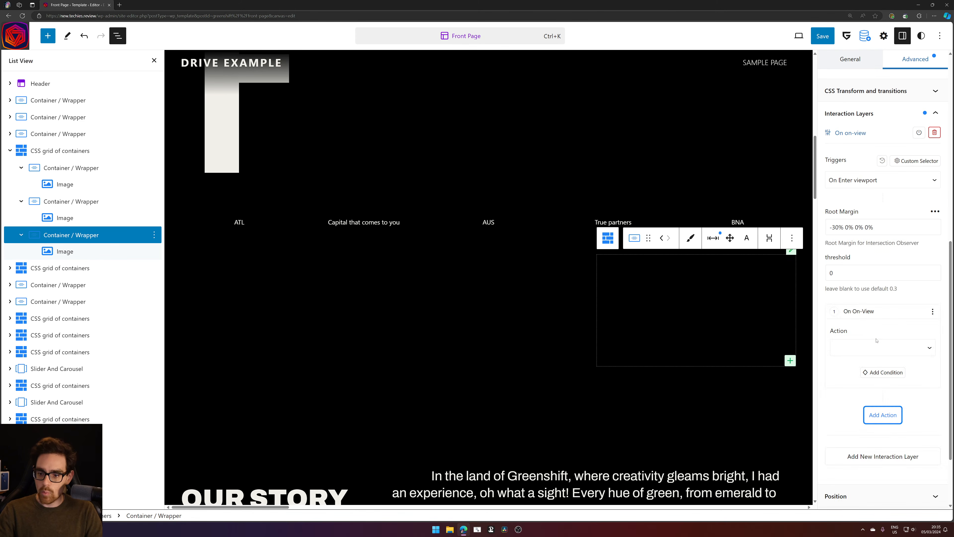
scroll(874, 354, "down", 3)
left_click(876, 259)
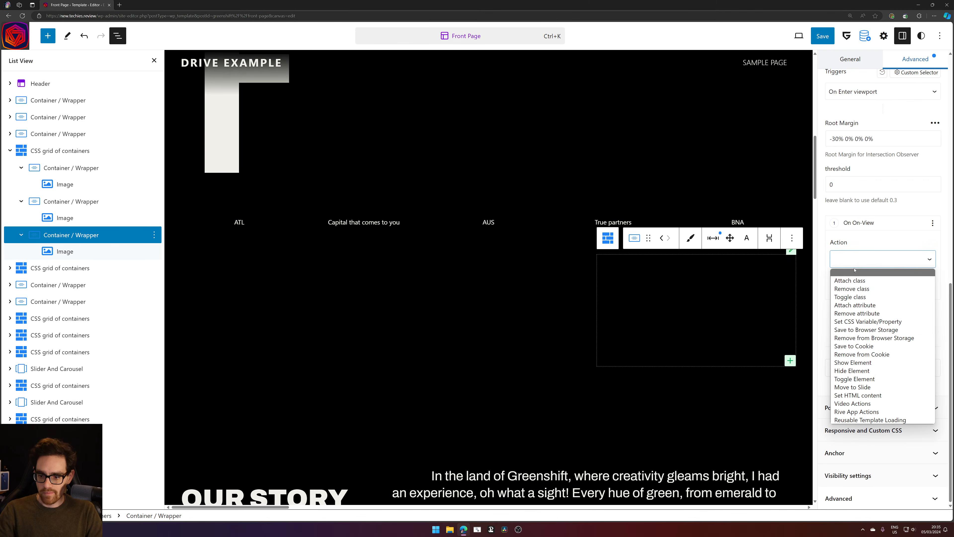
left_click(901, 322)
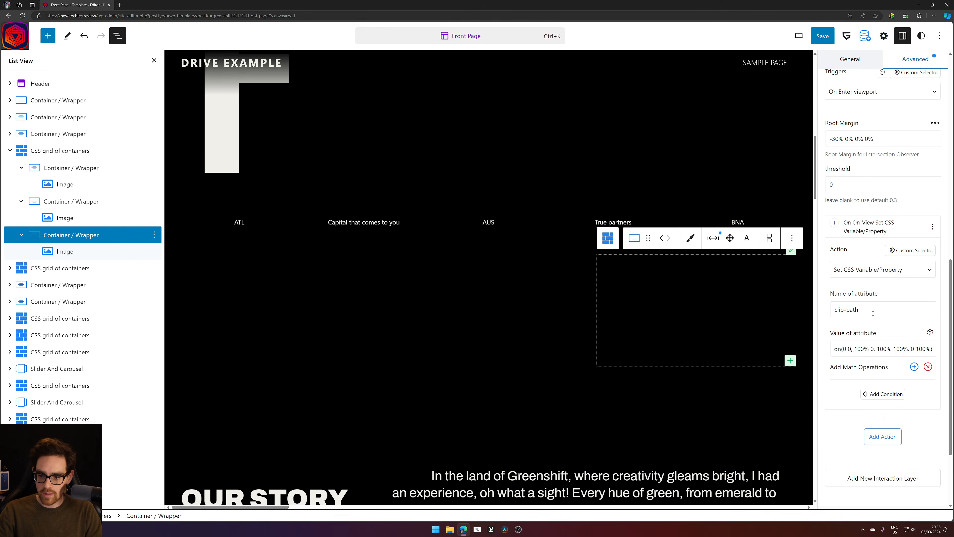
Add a second Set CSS Variable/Property action to the third container's layer that sets transform to scale(1)
left_click(882, 436)
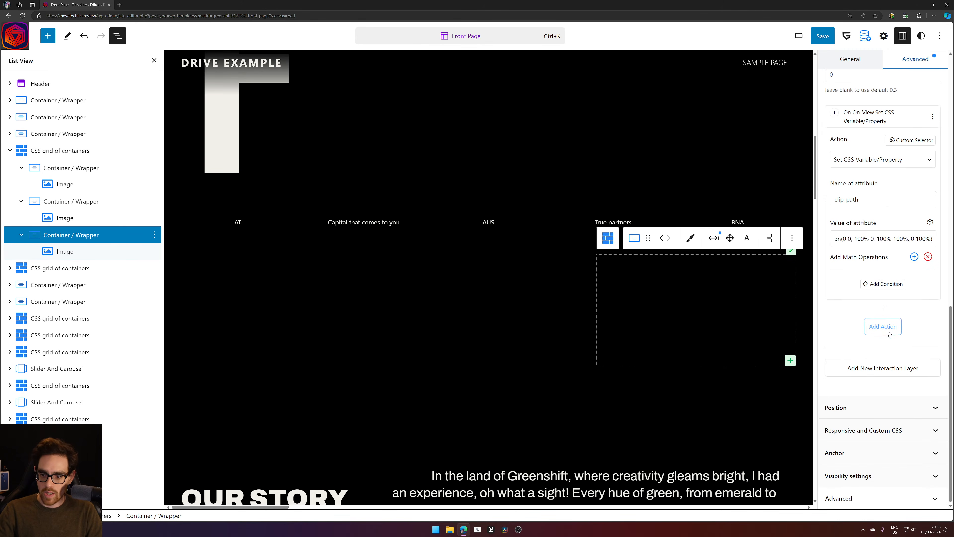
left_click(875, 259)
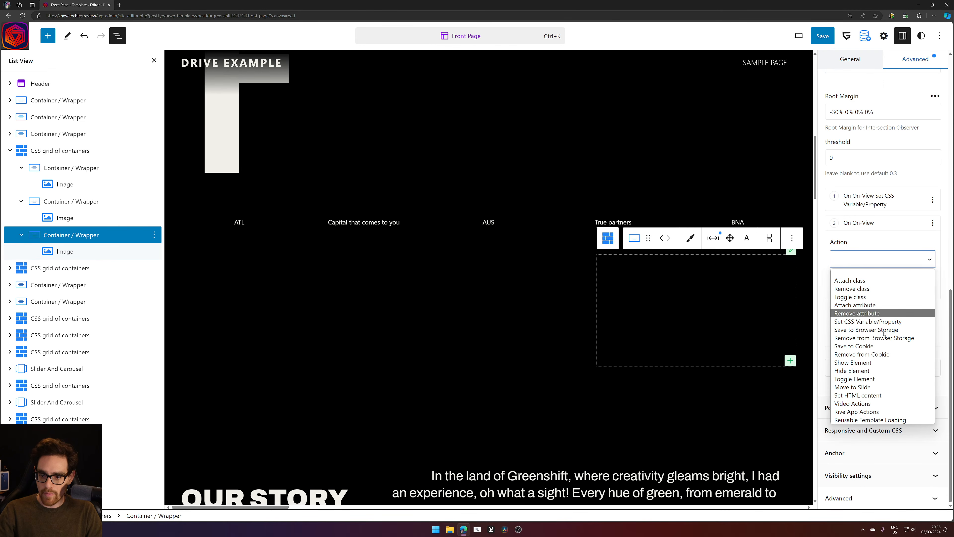
left_click(858, 320)
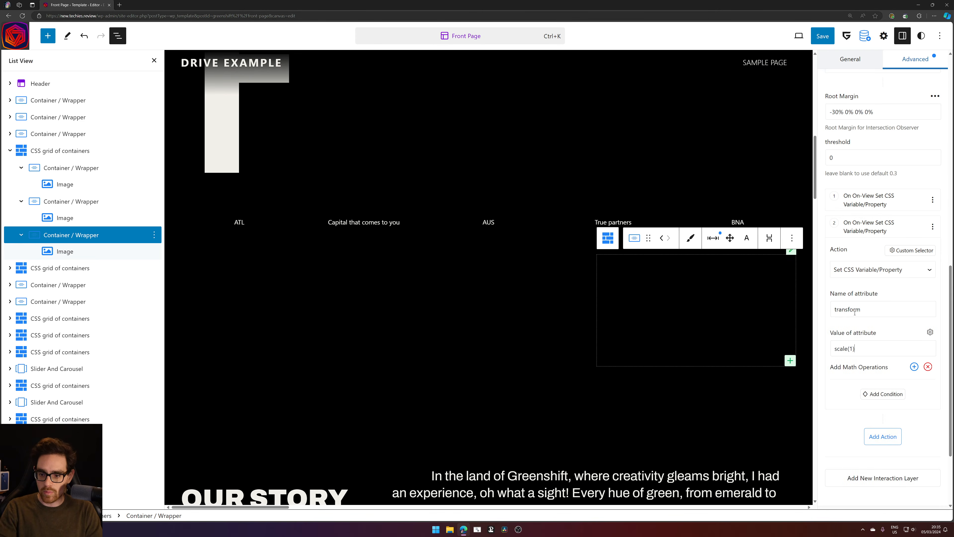
Set the custom selector of the third container's clip-path action to #gspb_image-id-gsbp-807aee9 img
left_click(907, 209)
left_click(918, 227)
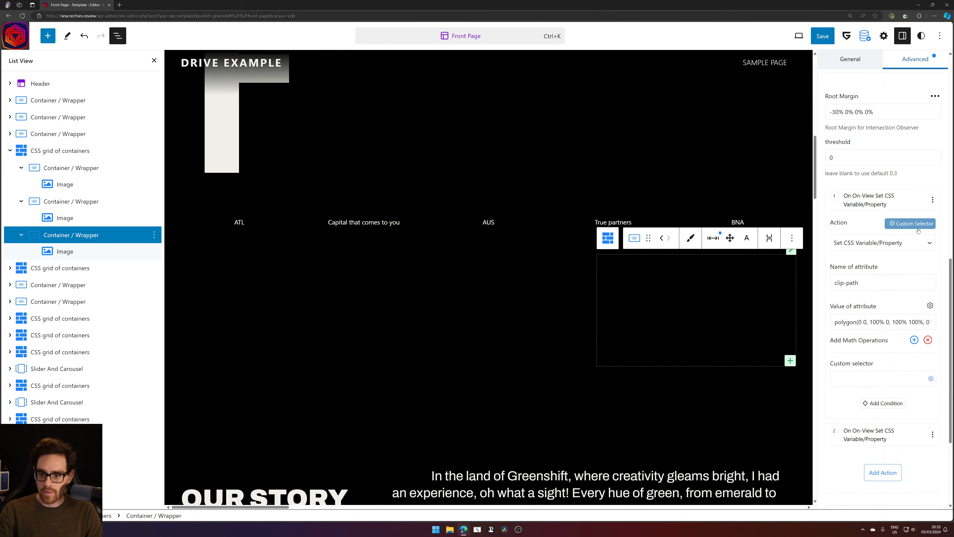
left_click(931, 379)
left_click(398, 213)
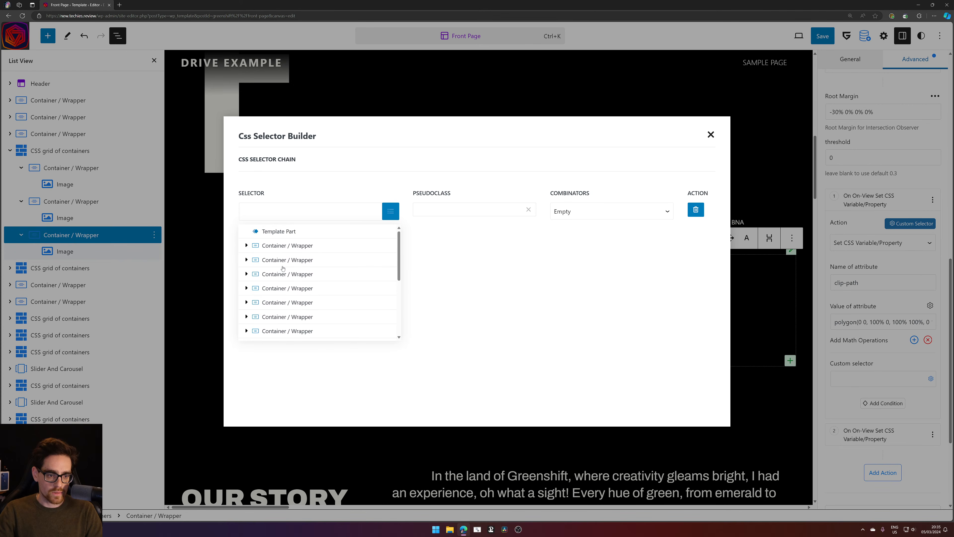
left_click(250, 288)
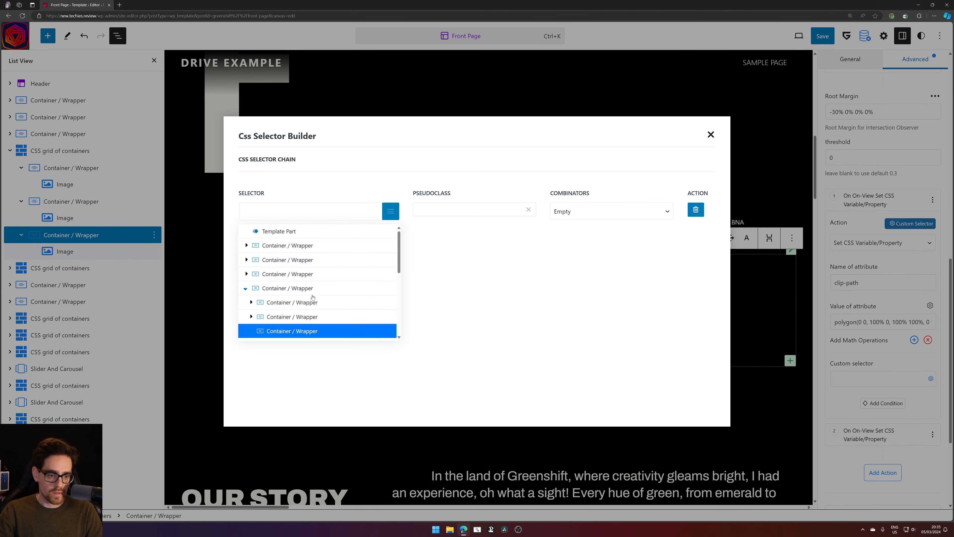
scroll(323, 287, "down", 1)
left_click(277, 311)
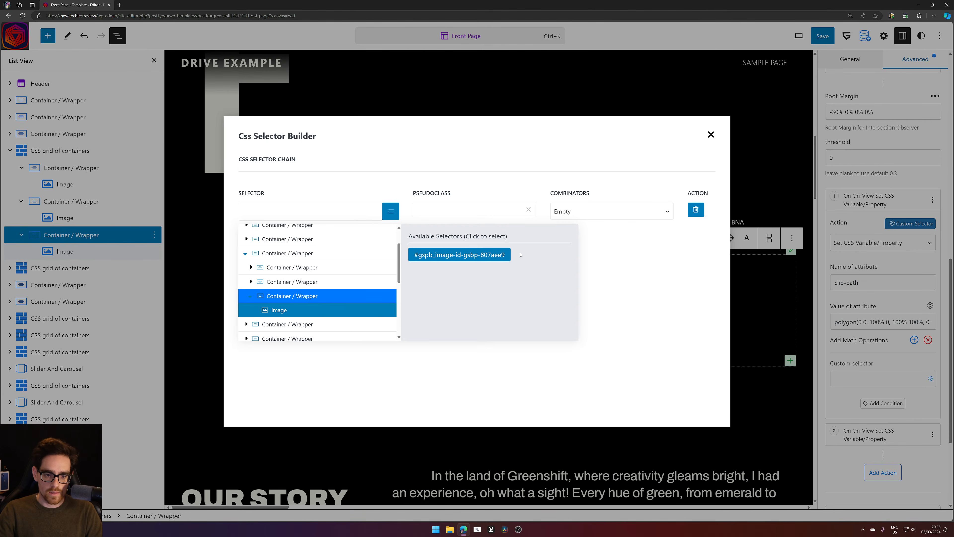
left_click(501, 255)
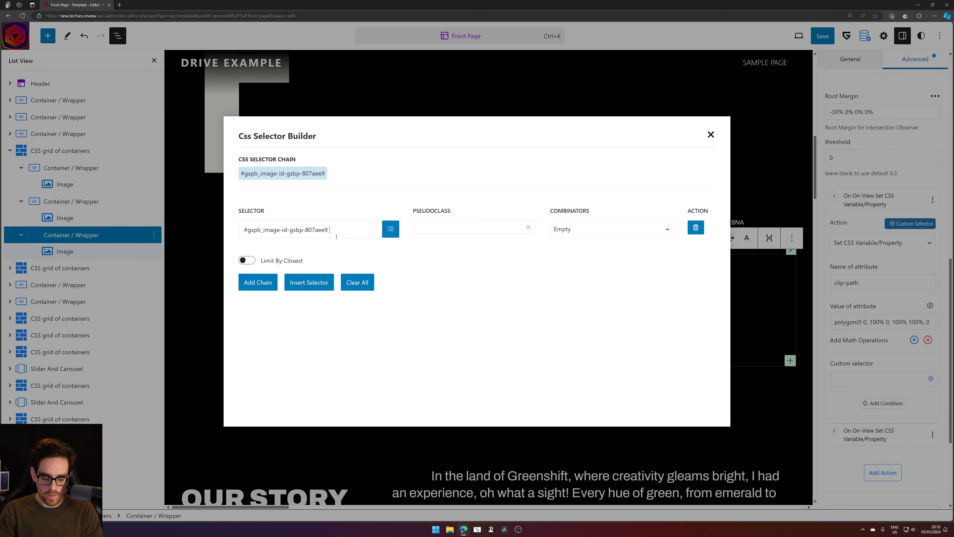
key("ctrl+a")
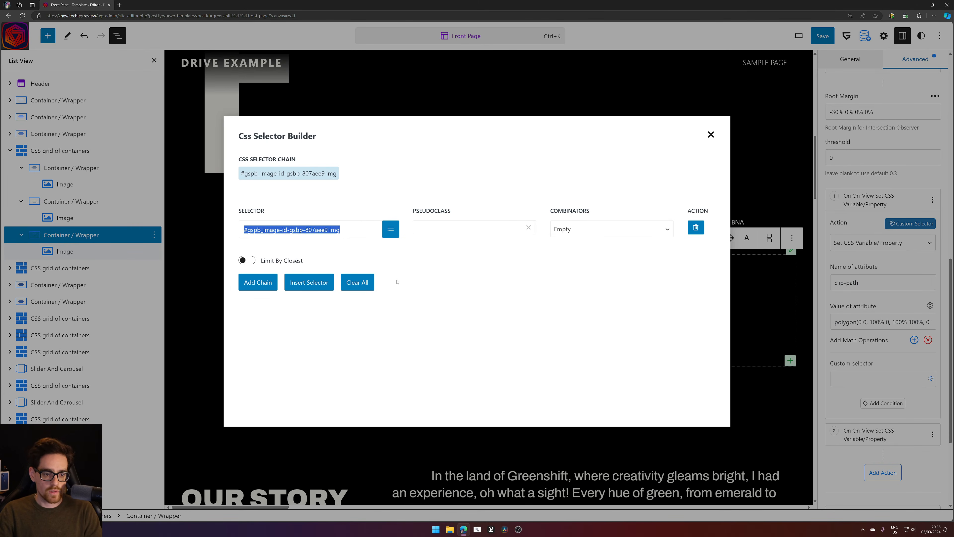
left_click(309, 282)
Give the third container's transform action the custom selector #gspb_image-id-gsbp-807aee9 img and save the template
scroll(869, 309, "down", 3)
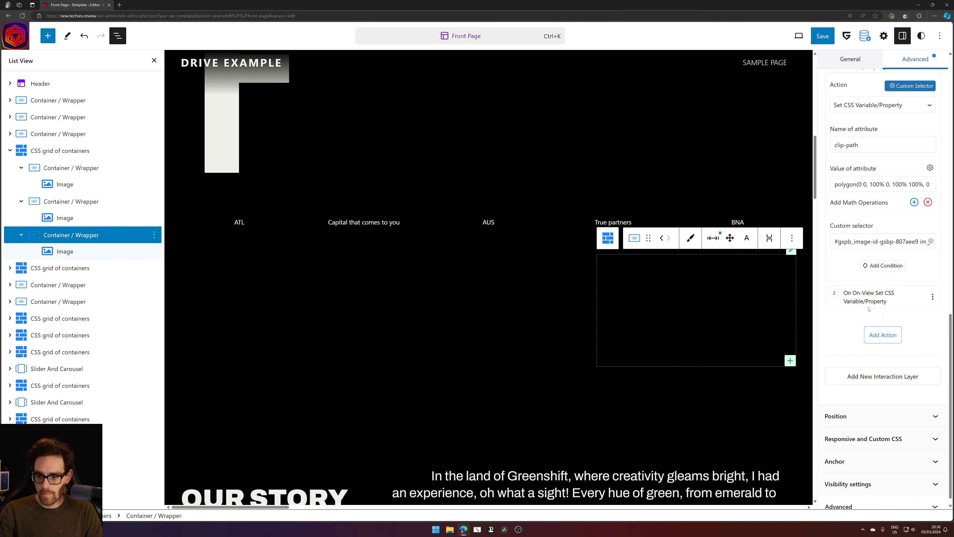
left_click(869, 305)
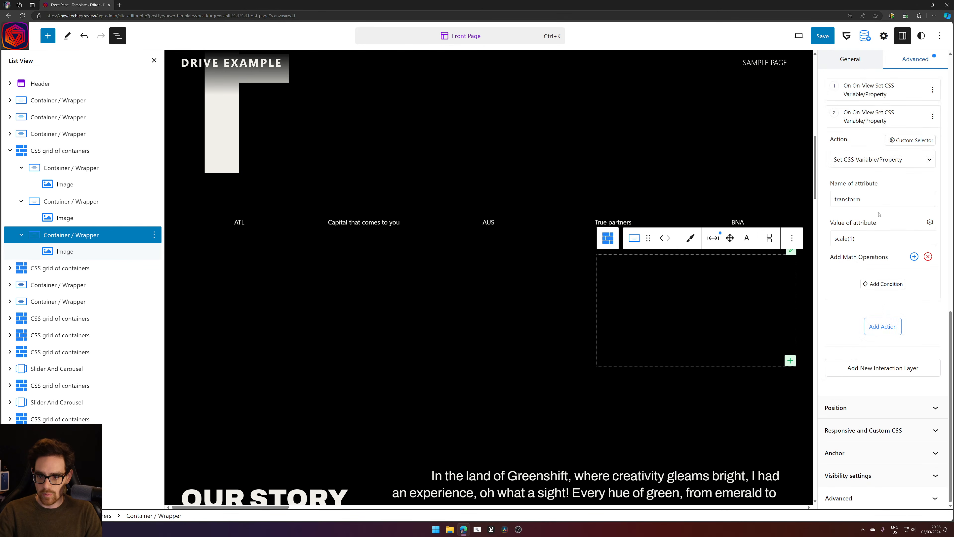
left_click(902, 141)
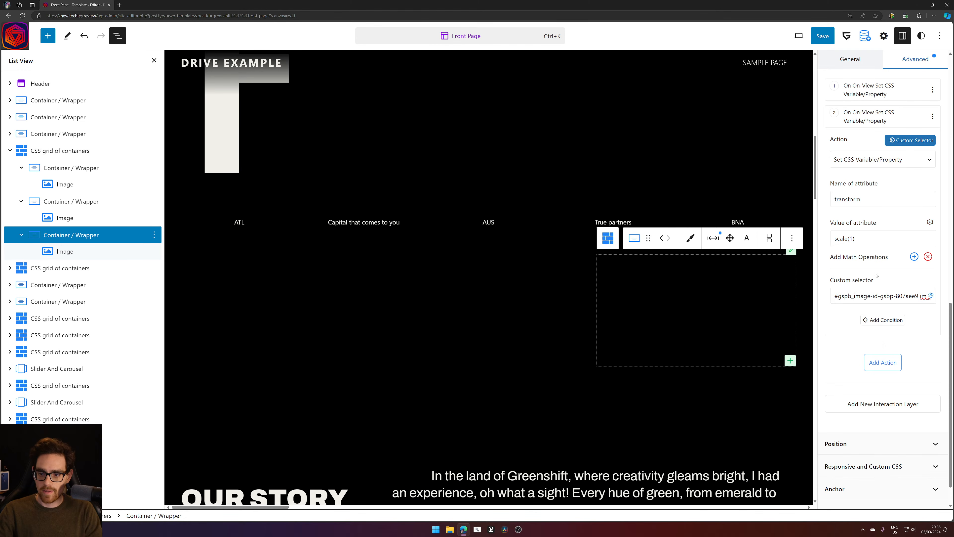
left_click(823, 36)
left_click(852, 34)
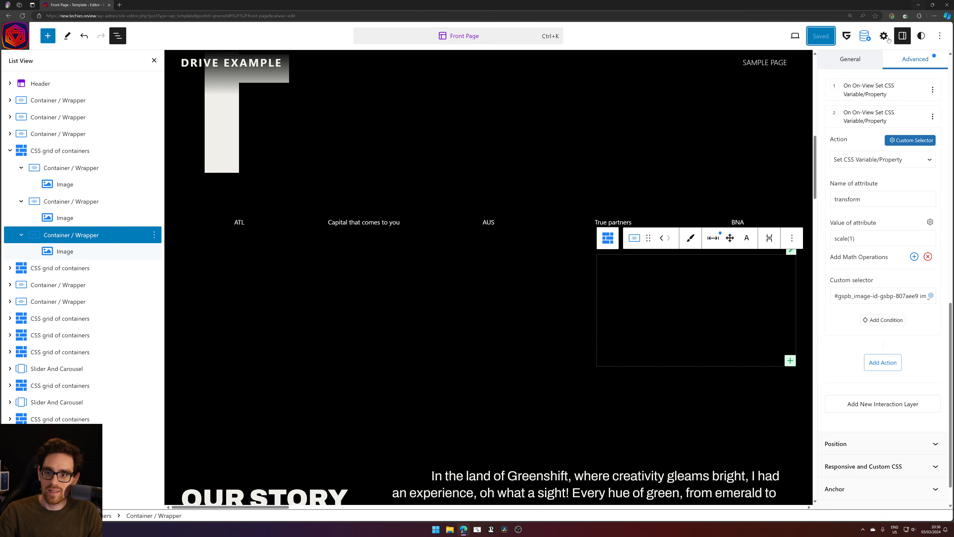
View the live front page and reload it to check the reveal animation of the three grid images on scroll
left_click(791, 39)
left_click(711, 120)
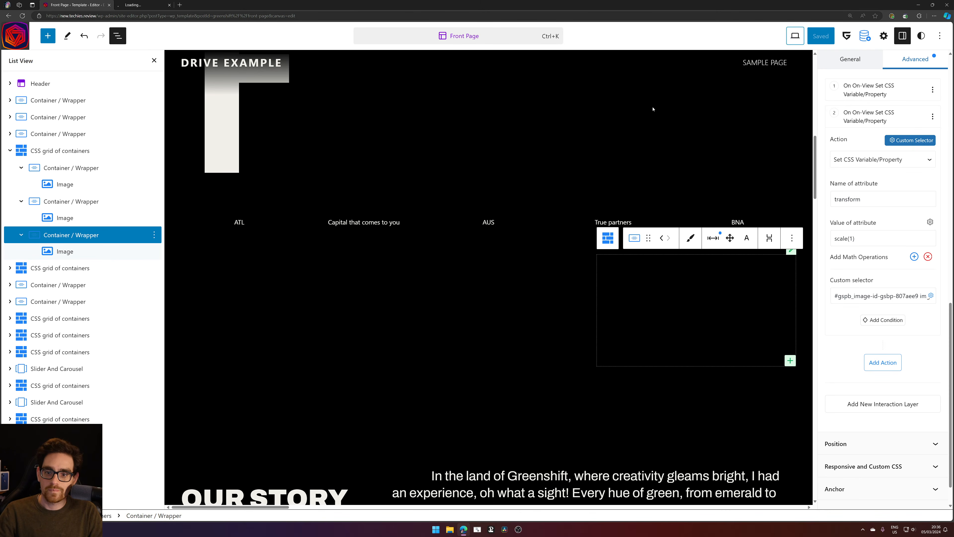
left_click(146, 2)
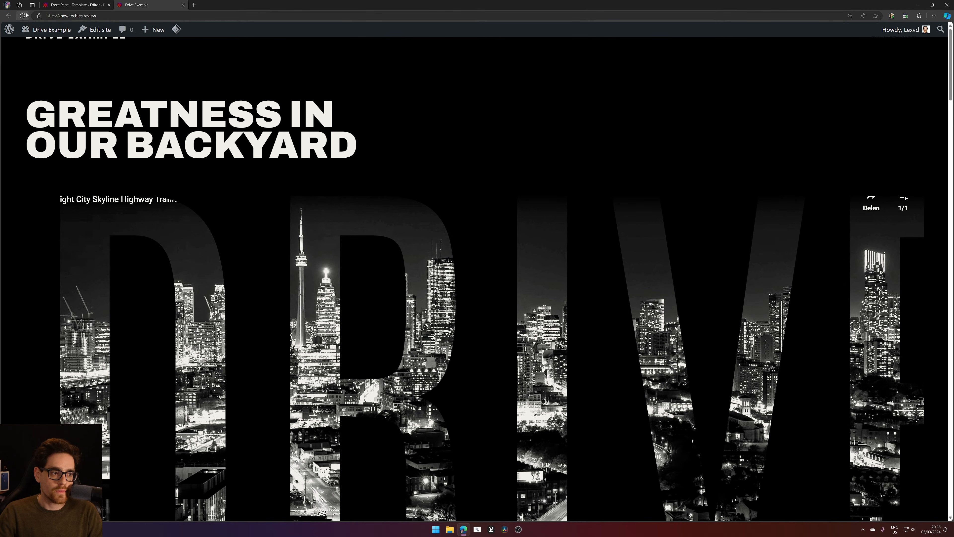
left_click(23, 15)
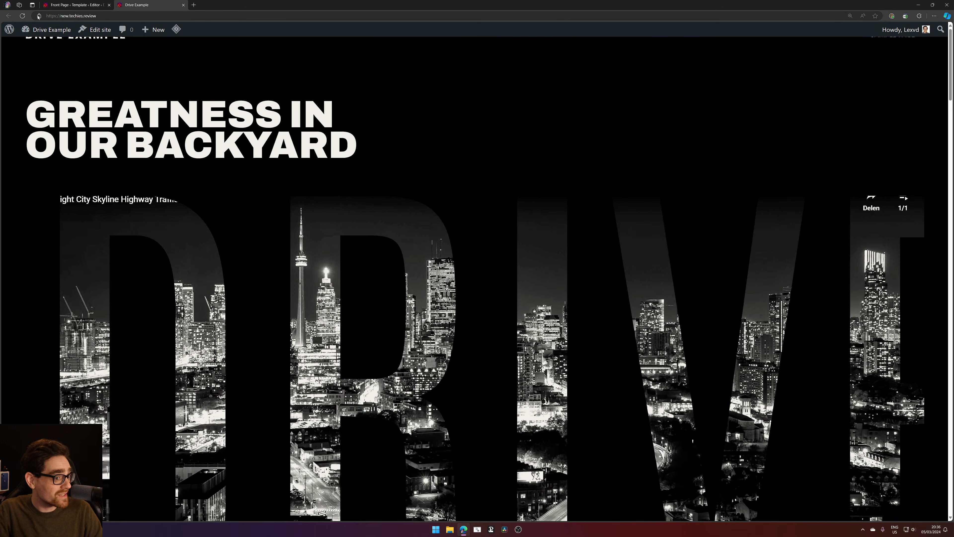
scroll(255, 122, "down", 6)
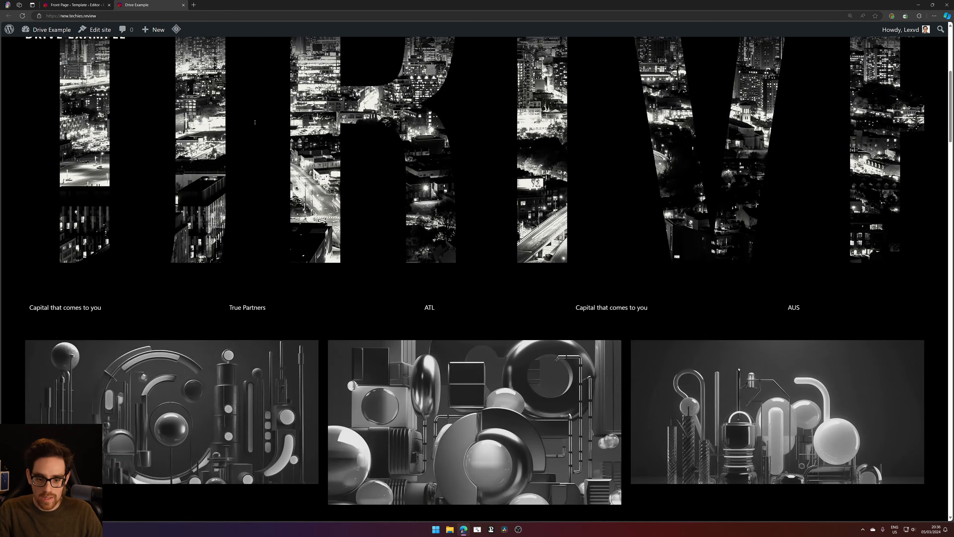
scroll(255, 123, "down", 4)
left_click(20, 18)
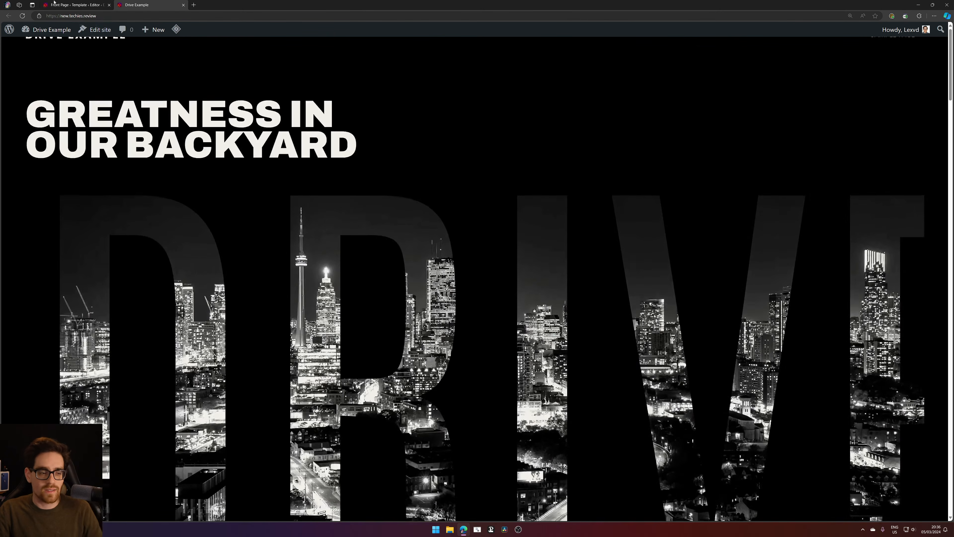
left_click(22, 17)
scroll(428, 157, "down", 4)
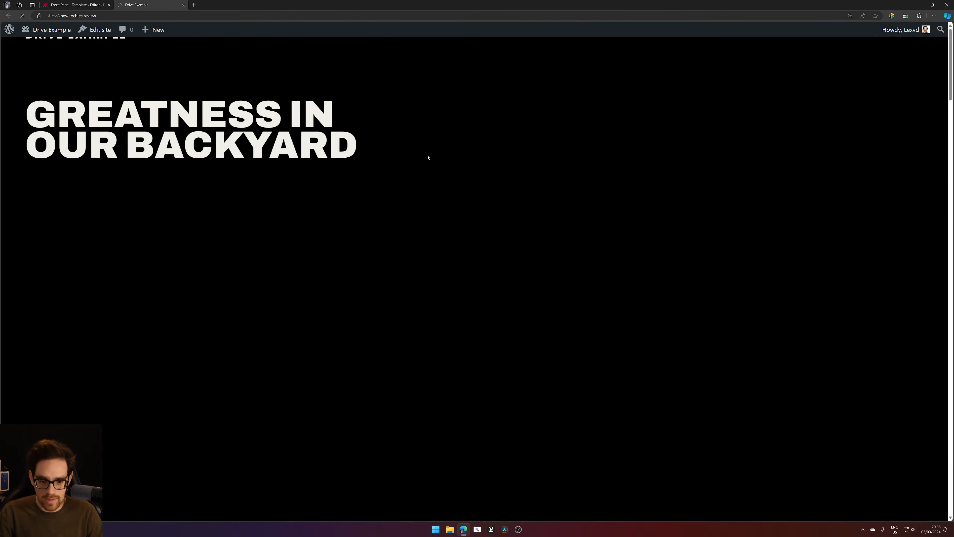
scroll(428, 158, "down", 8)
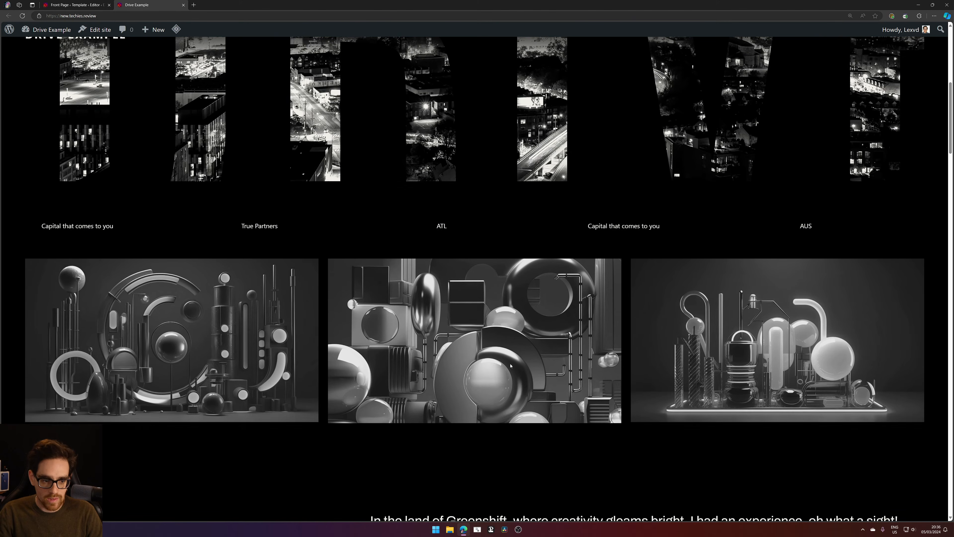
Enable a custom selector for the transform action in the second grid container's interaction layer
left_click(75, 5)
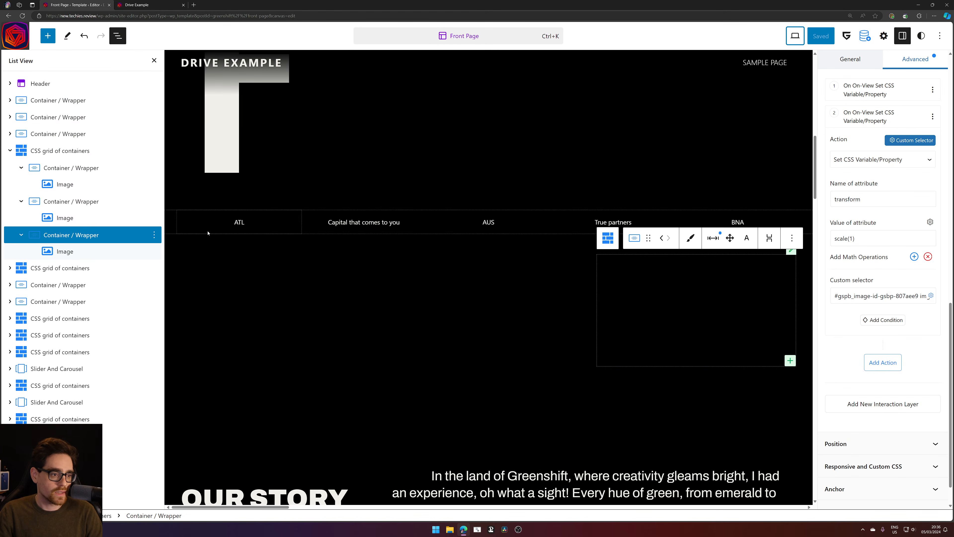
left_click(80, 199)
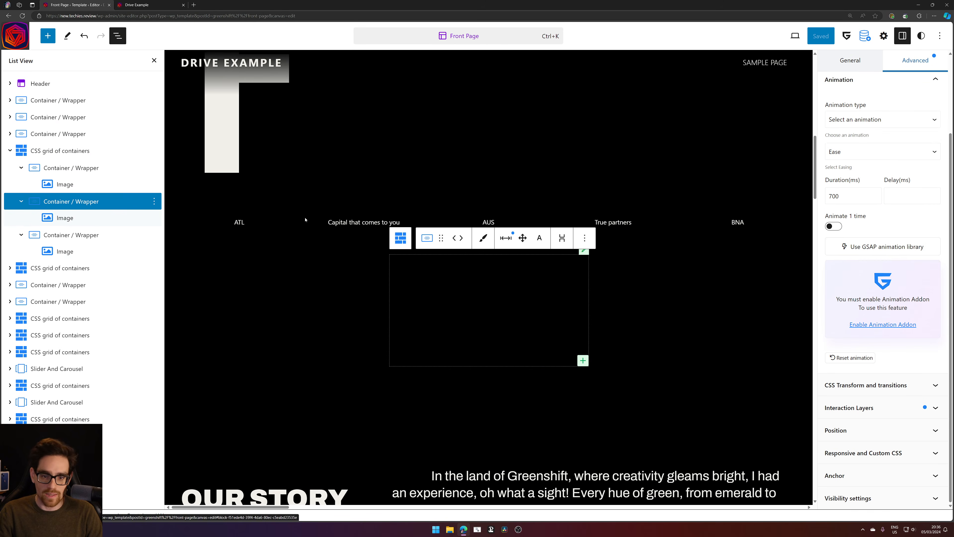
left_click(840, 417)
left_click(878, 306)
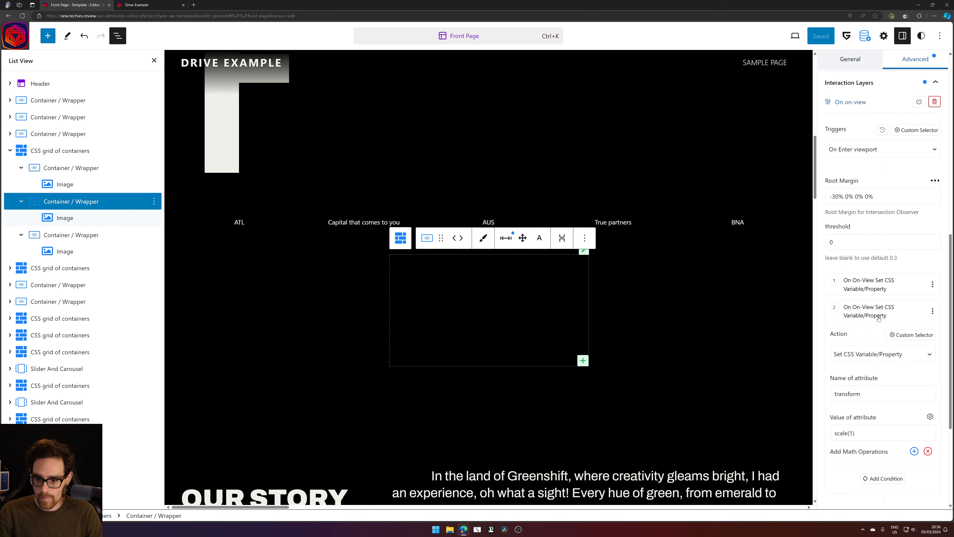
scroll(864, 244, "down", 4)
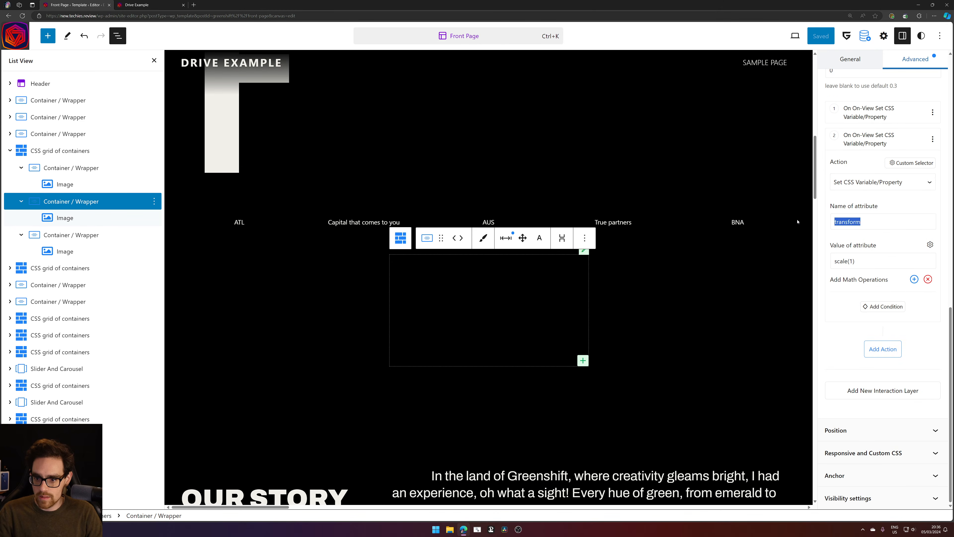
left_click(898, 165)
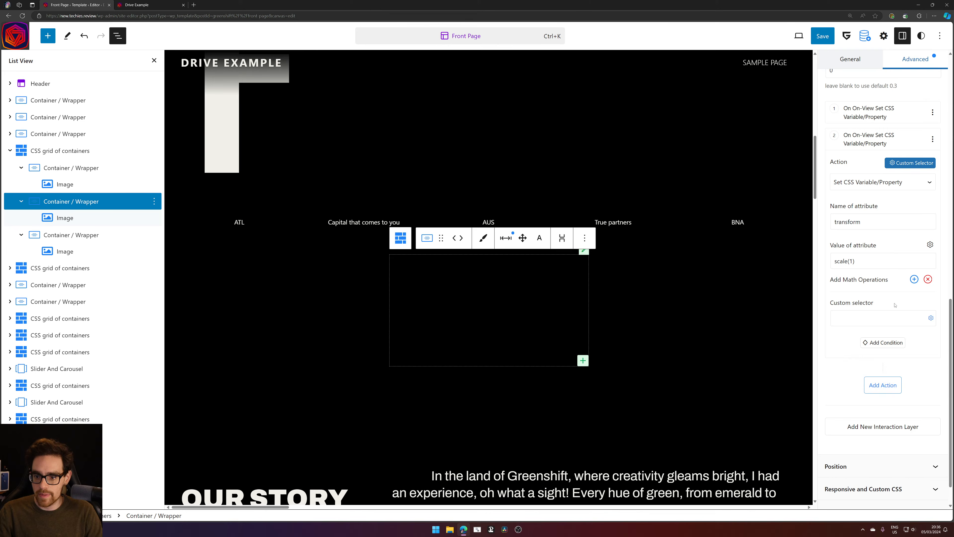
Set the second container's transform action selector to #gspb_image-id-gsbp-49f11f4 img and save the template
left_click(930, 318)
left_click(390, 211)
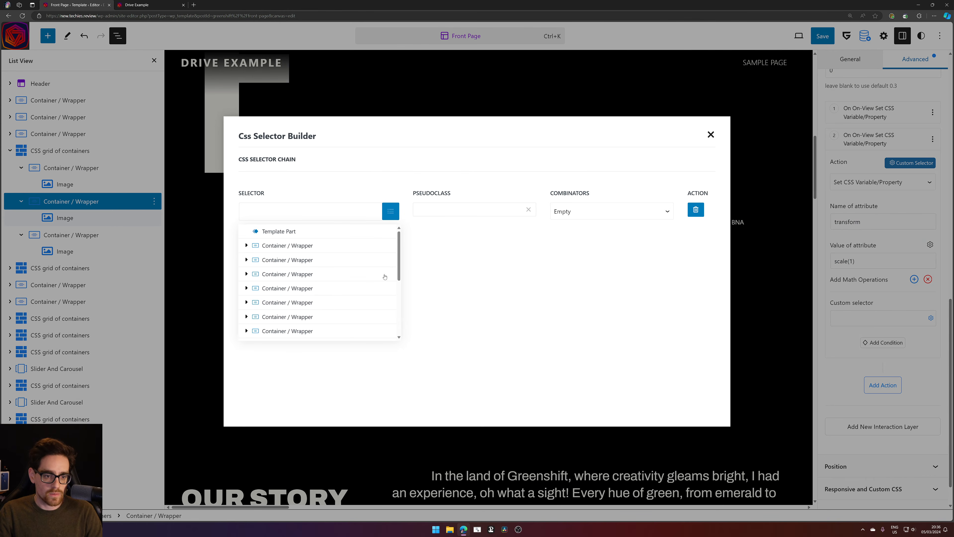
left_click(247, 285)
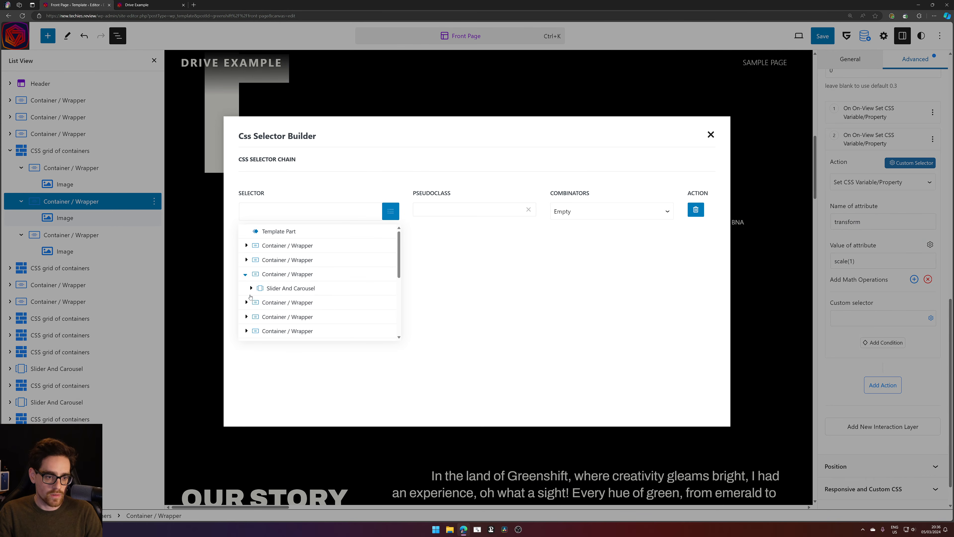
left_click(251, 304)
left_click(269, 328)
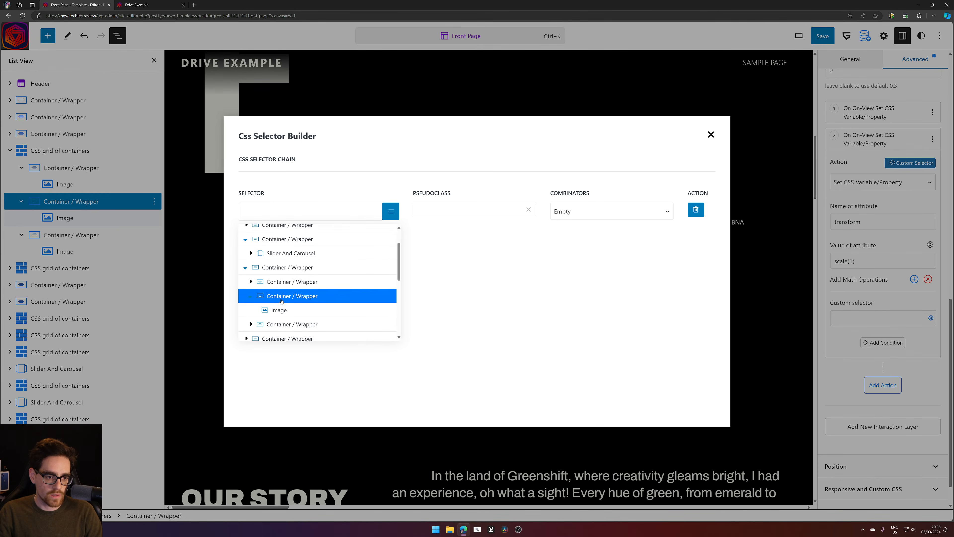
left_click(279, 309)
left_click(458, 254)
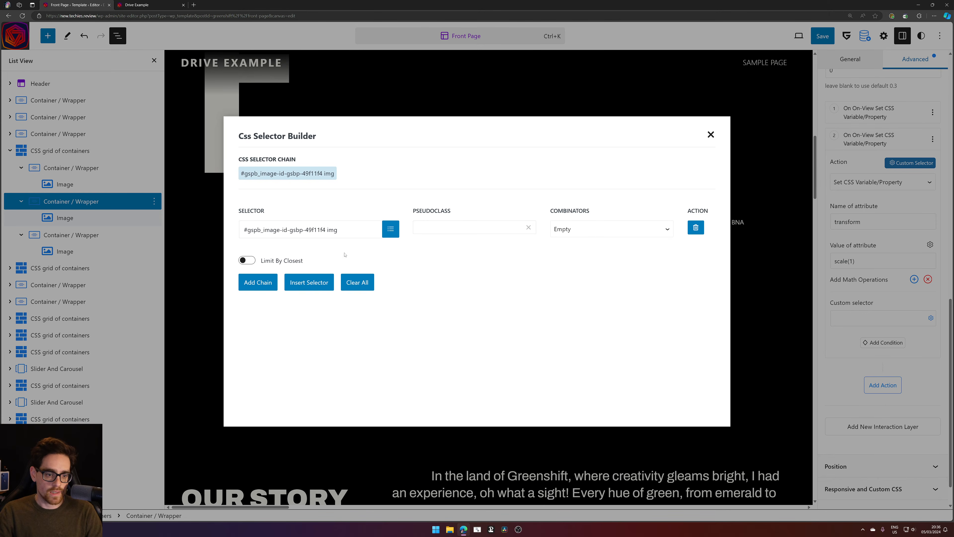
left_click(307, 287)
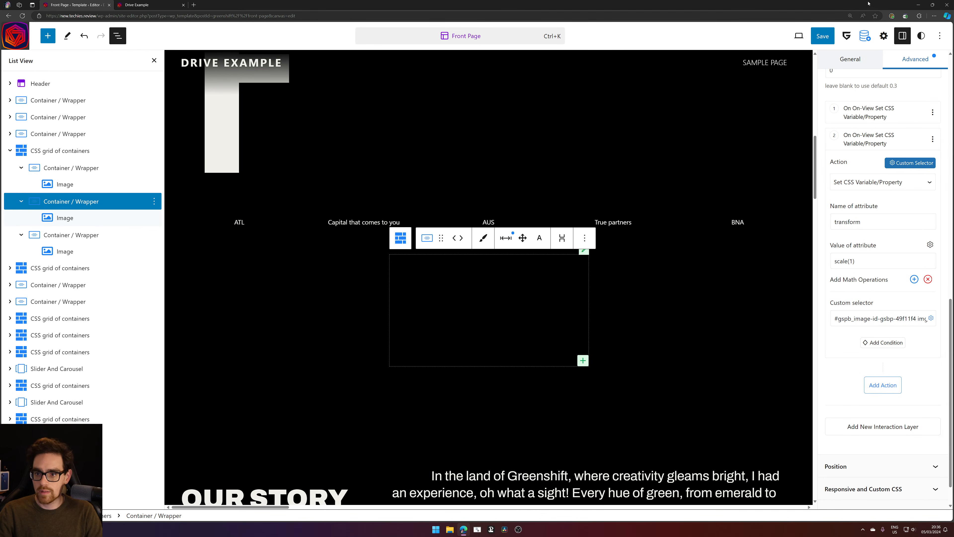
left_click(832, 37)
left_click(912, 36)
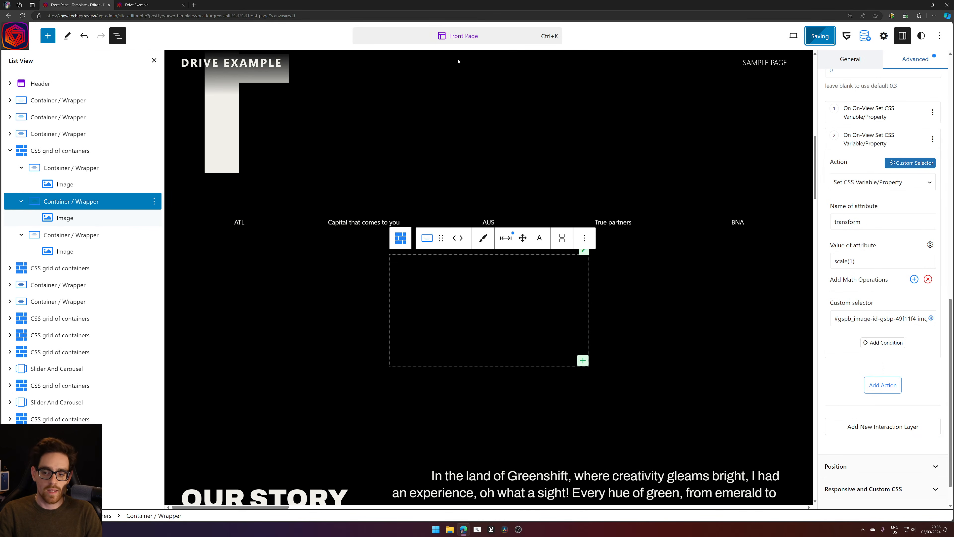
Reload the live front page and examine the grid images' reveal and the scroll animations further down the page
left_click(150, 5)
left_click(22, 16)
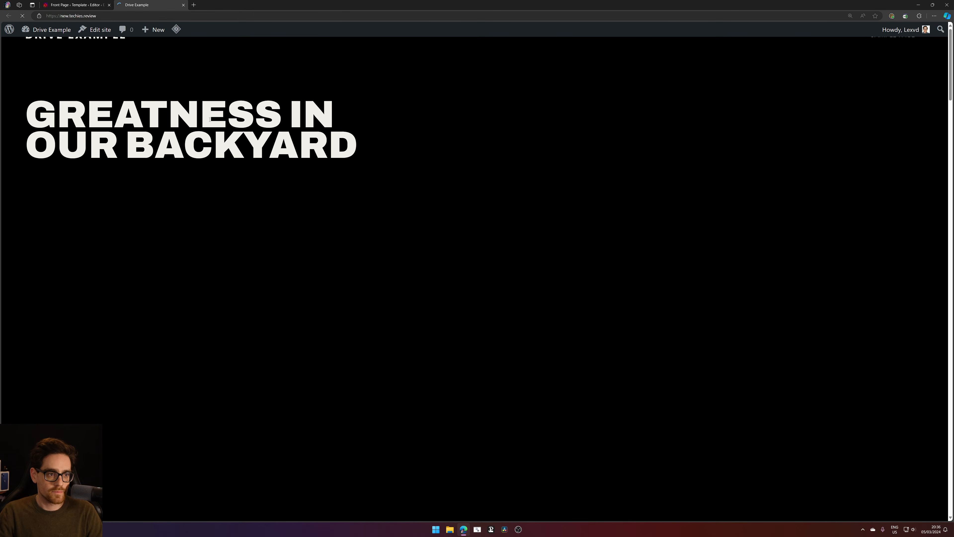
scroll(214, 129, "down", 7)
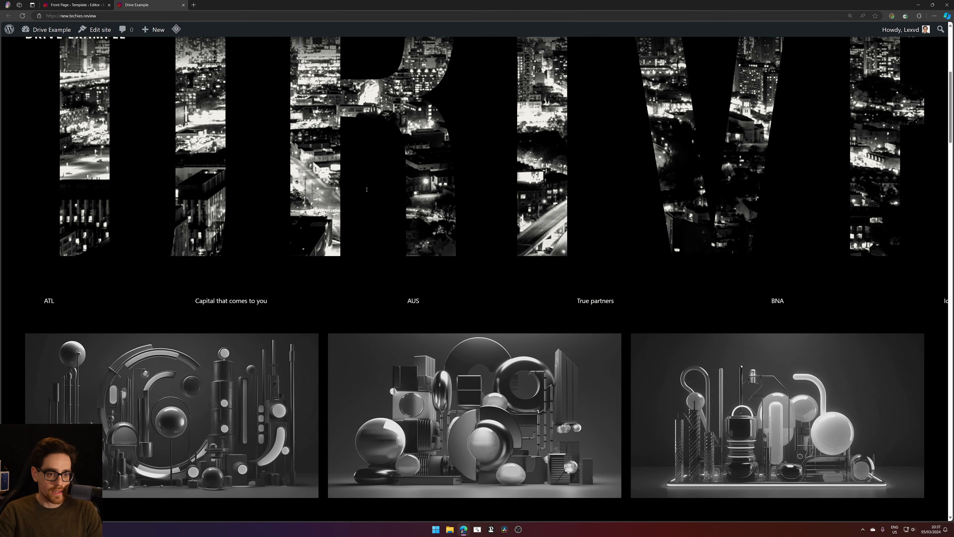
scroll(364, 181, "up", 5)
scroll(365, 188, "down", 5)
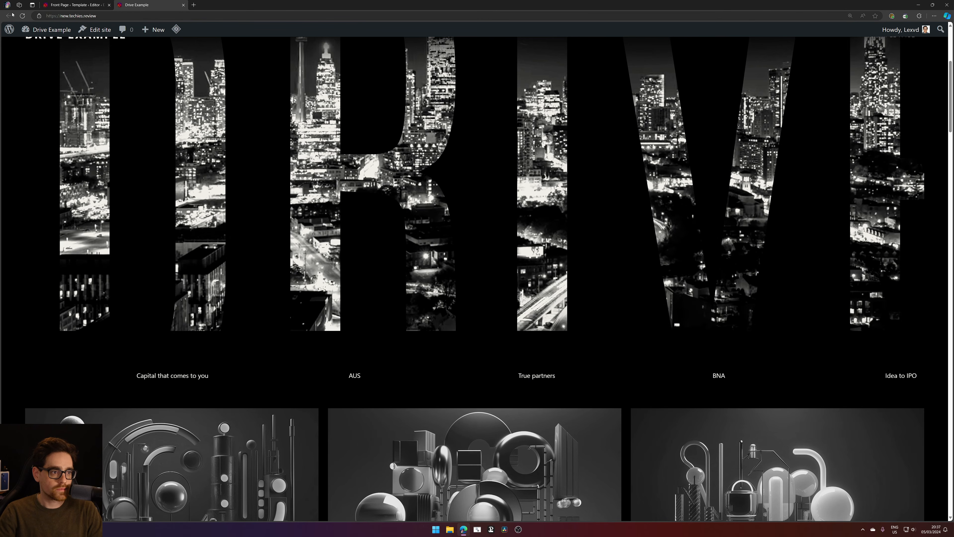
left_click(23, 16)
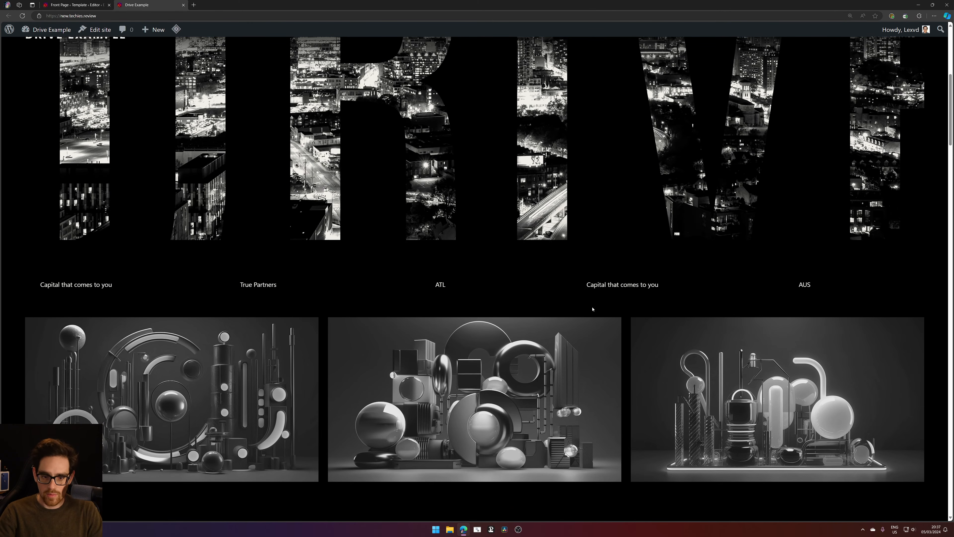
scroll(748, 293, "down", 5)
scroll(748, 293, "down", 15)
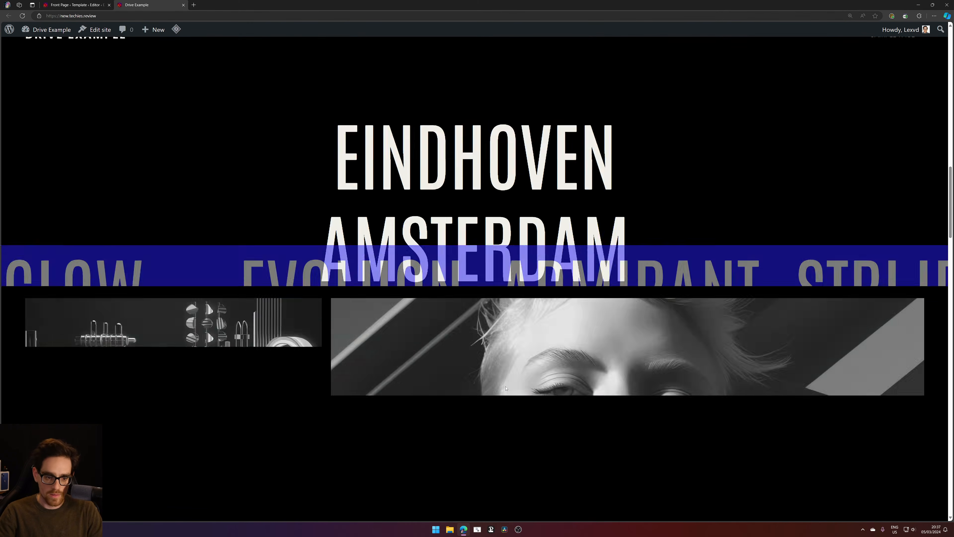
scroll(504, 379, "down", 8)
scroll(494, 362, "down", 10)
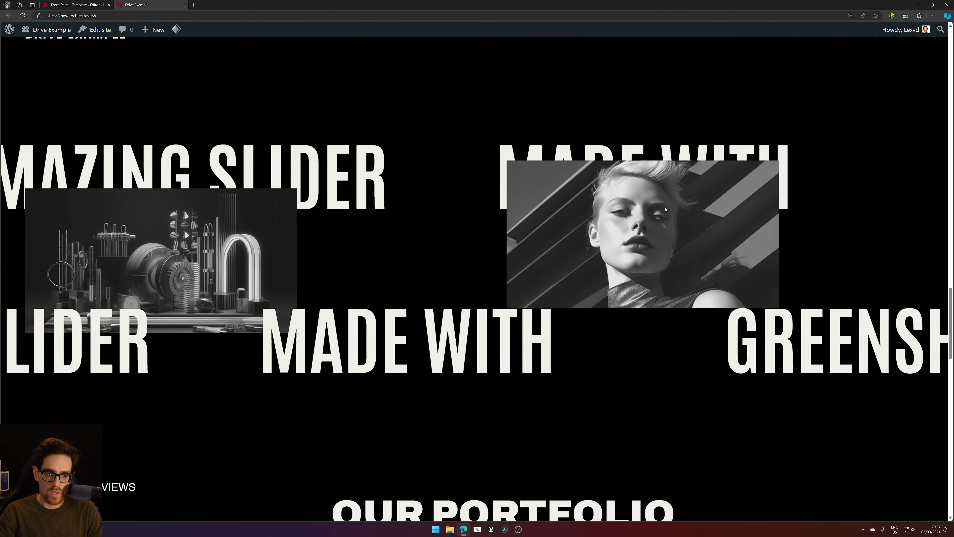
scroll(293, 259, "down", 10)
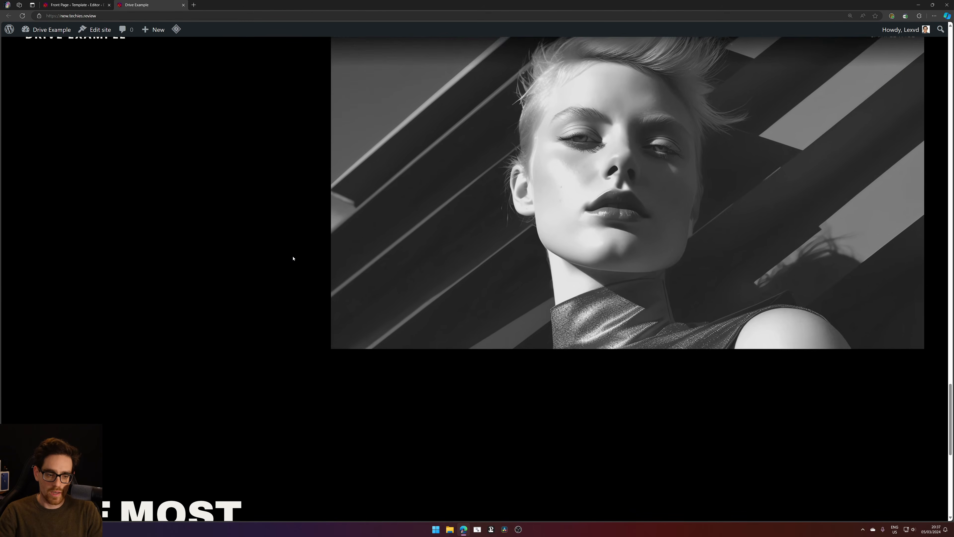
scroll(296, 259, "up", 20)
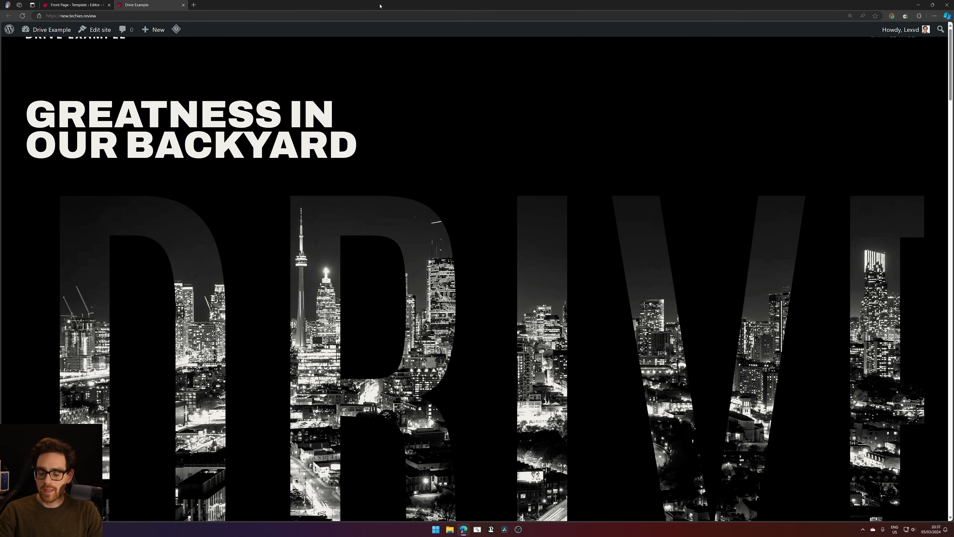
left_click_drag(379, 6, 359, 62)
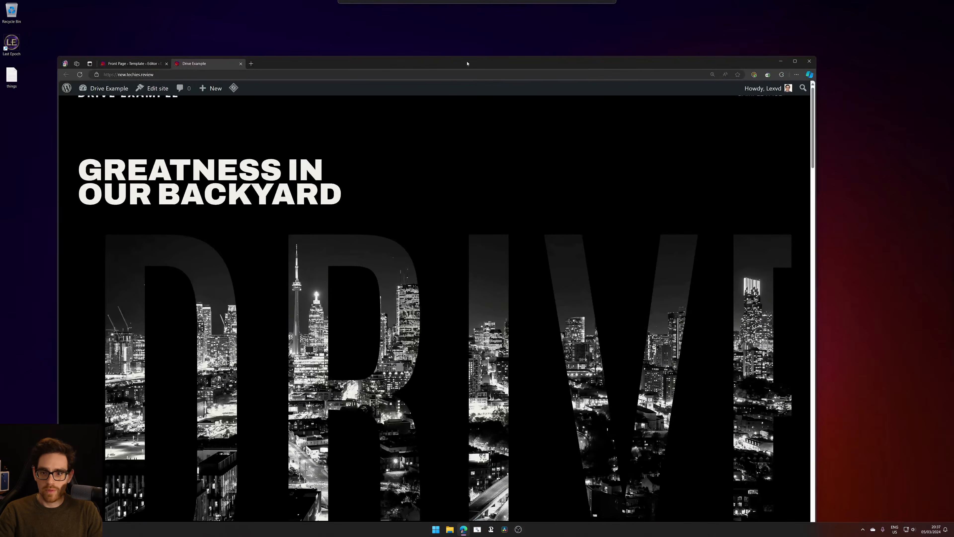
left_click_drag(813, 160, 872, 184)
left_click(852, 61)
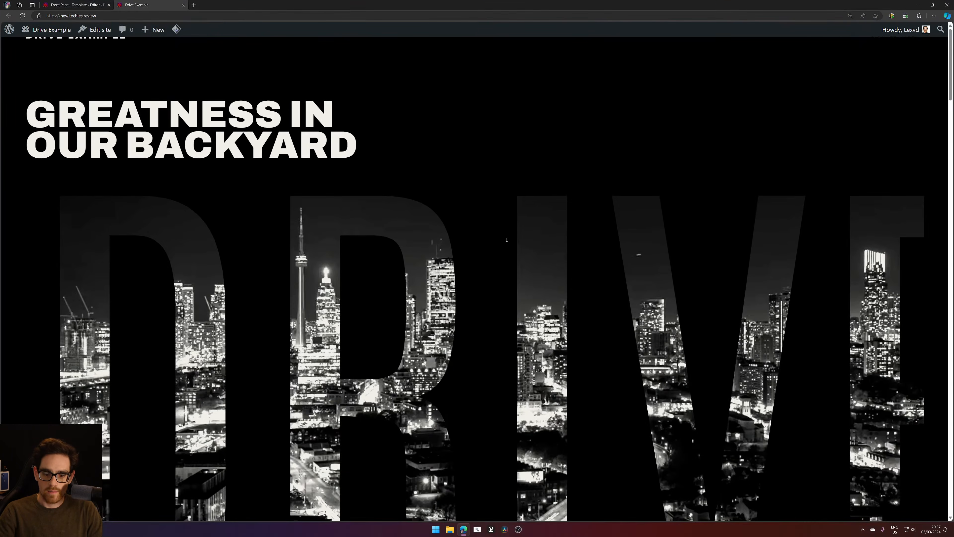
scroll(428, 319, "down", 10)
In the template editor, set the margin and padding of the container around the city text slider to 0 px on all sides
left_click(61, 5)
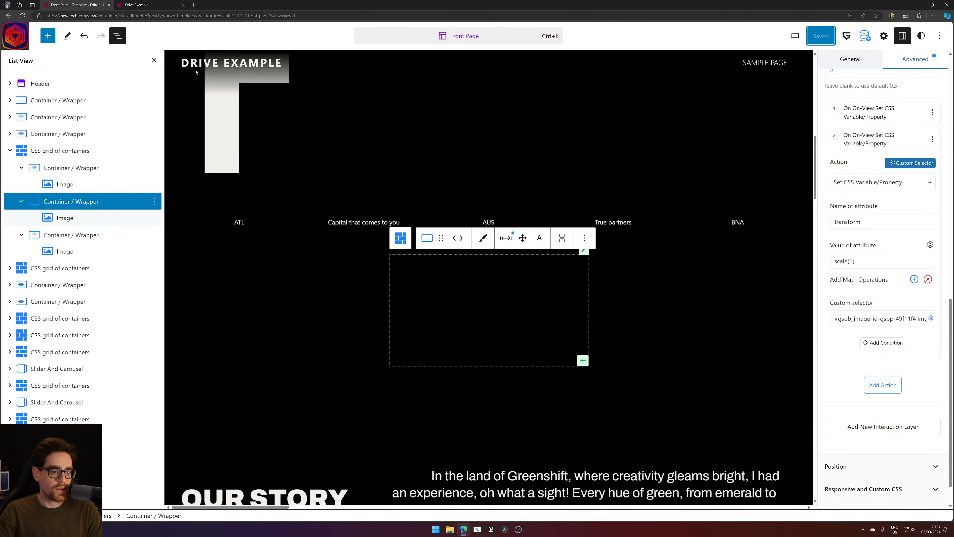
left_click(15, 138)
left_click(10, 135)
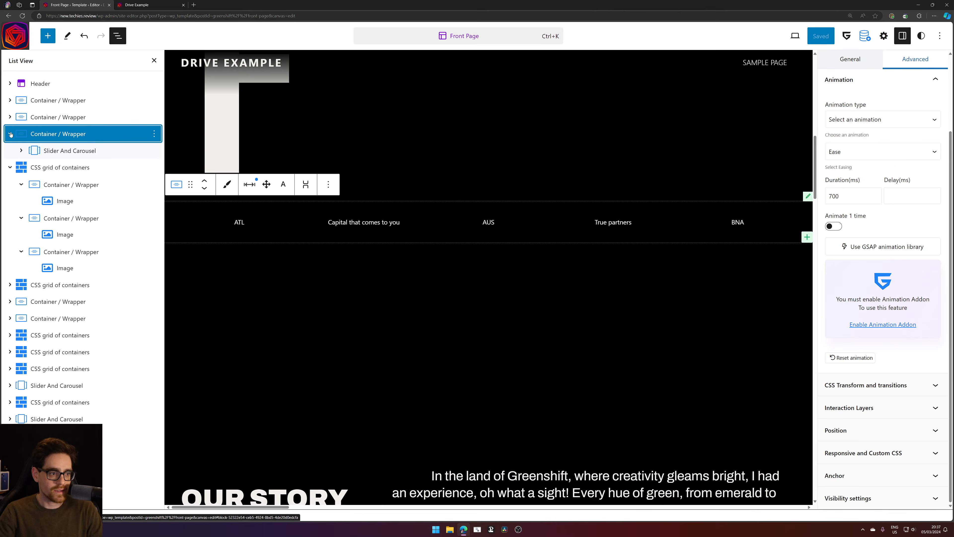
left_click(45, 153)
scroll(858, 276, "up", 5)
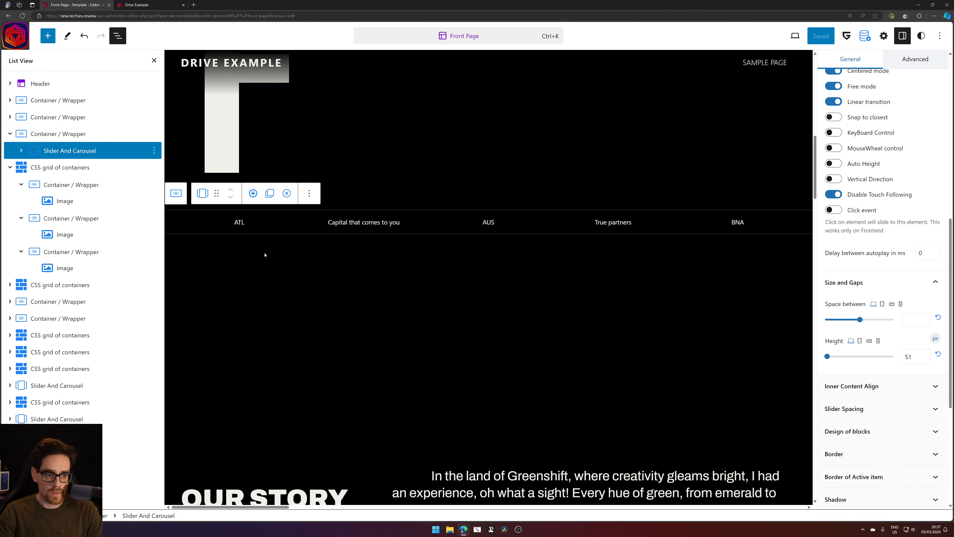
left_click(267, 238)
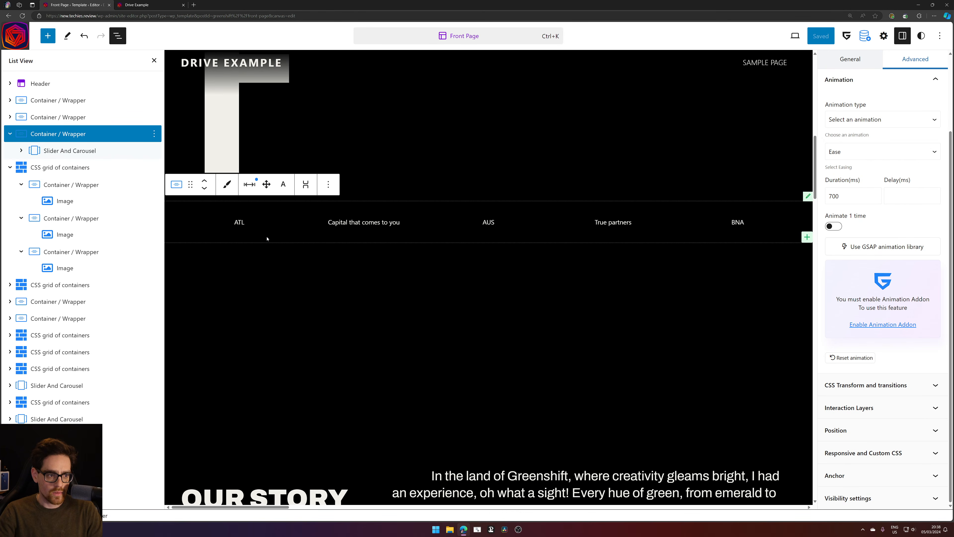
left_click(249, 184)
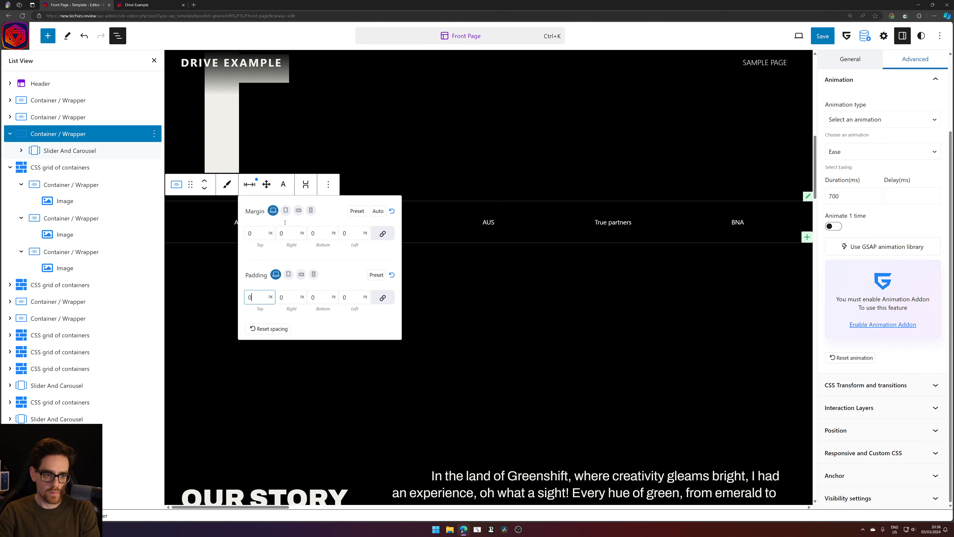
Set the text slider's bottom margin to 0 em and clear its top margin in the slider spacing settings
left_click(67, 151)
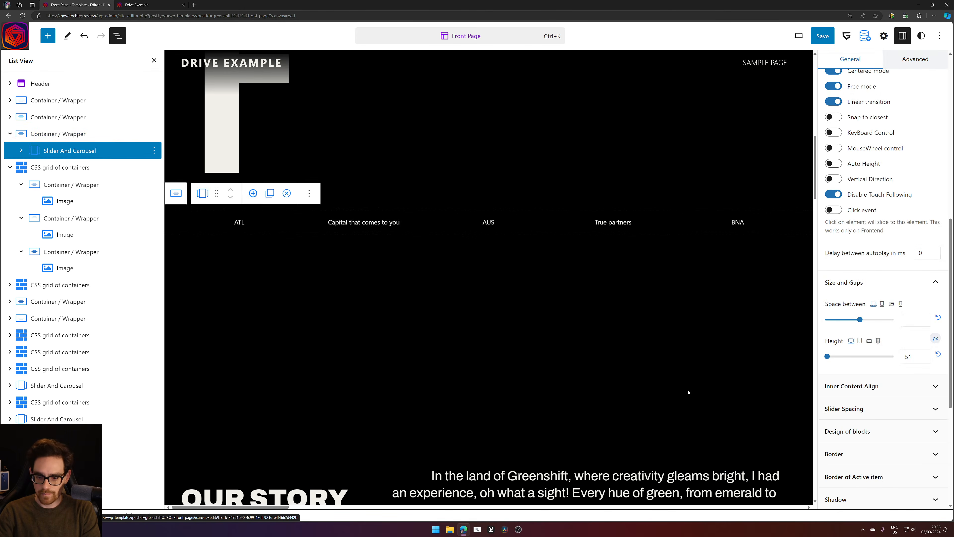
left_click(846, 408)
scroll(828, 229, "down", 5)
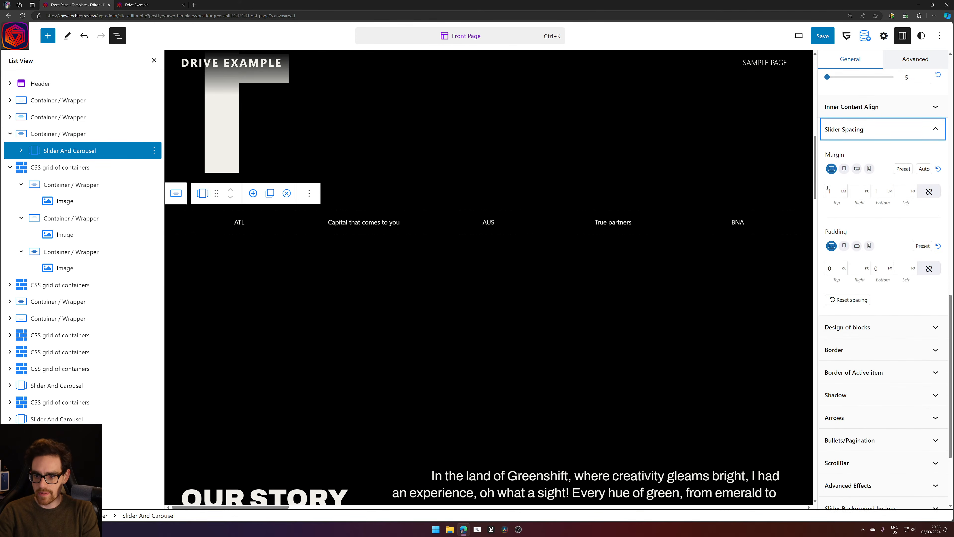
left_click_drag(834, 192, 794, 194)
key("BackSpace")
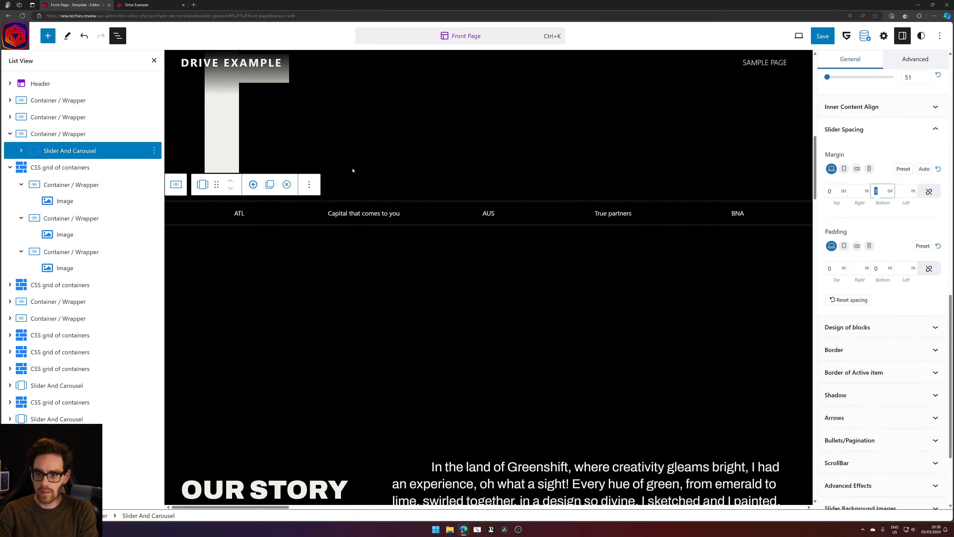
key("BackSpace")
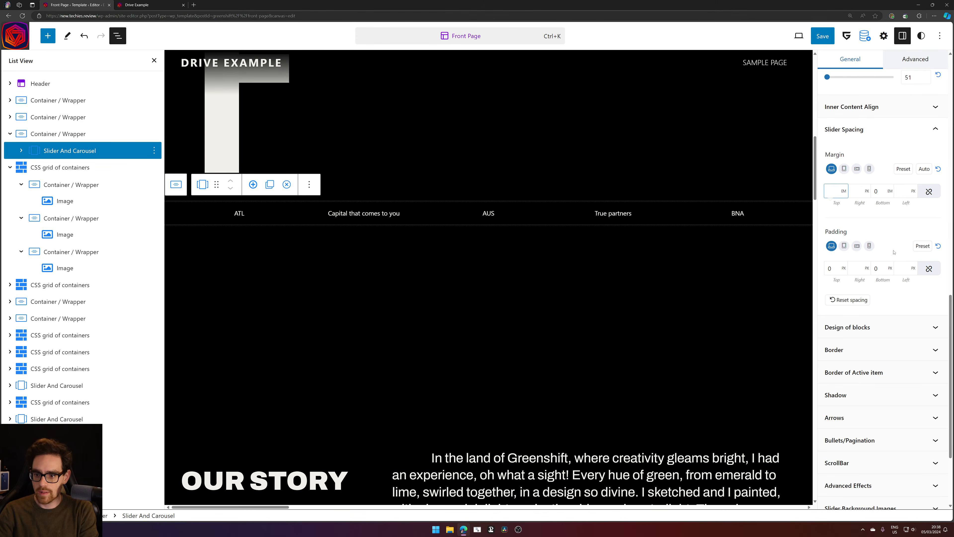
Review the spacing settings of the slider's parent container and save the Front Page template
left_click(52, 134)
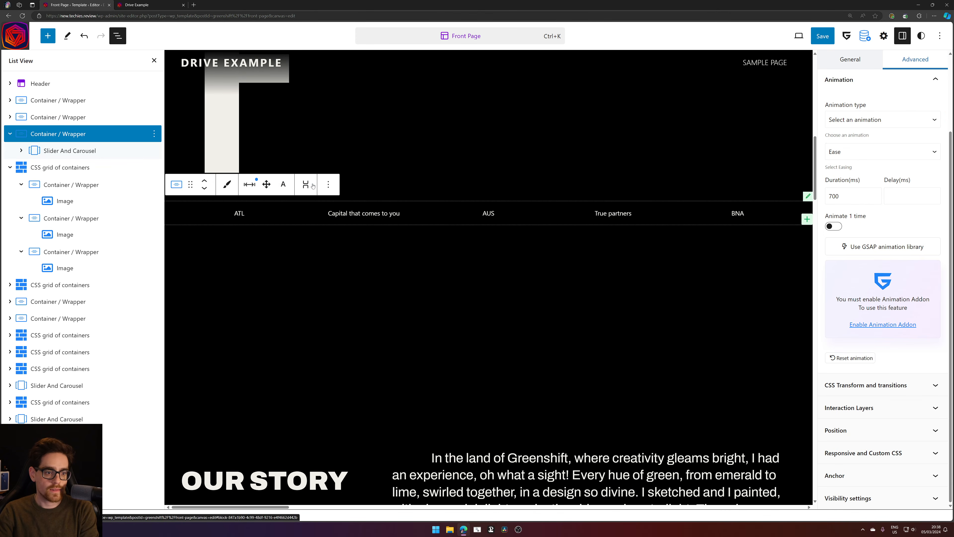
left_click(254, 187)
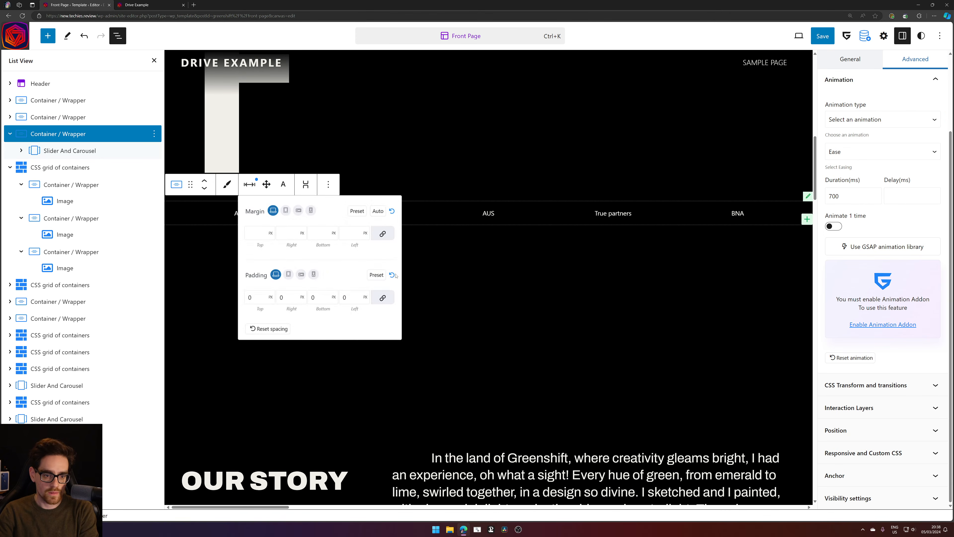
left_click(825, 35)
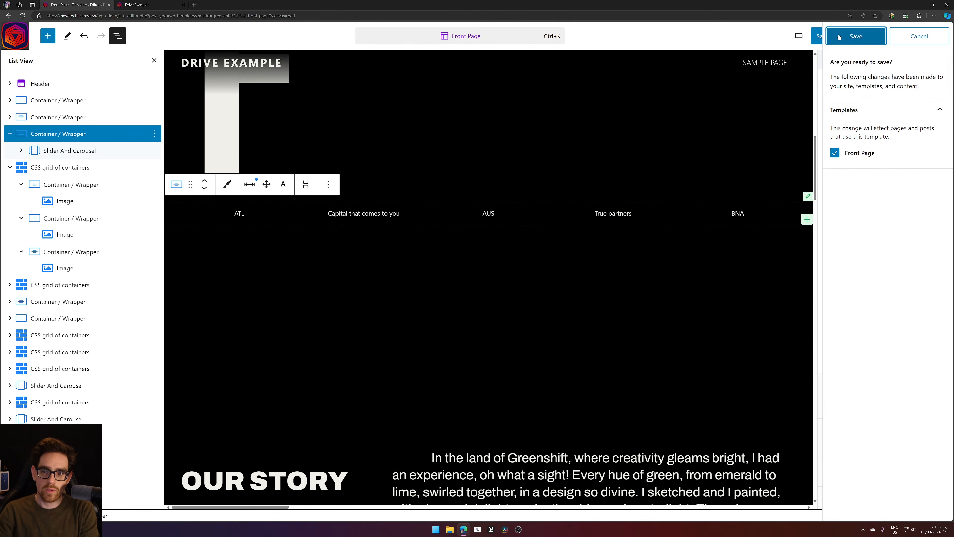
left_click(839, 37)
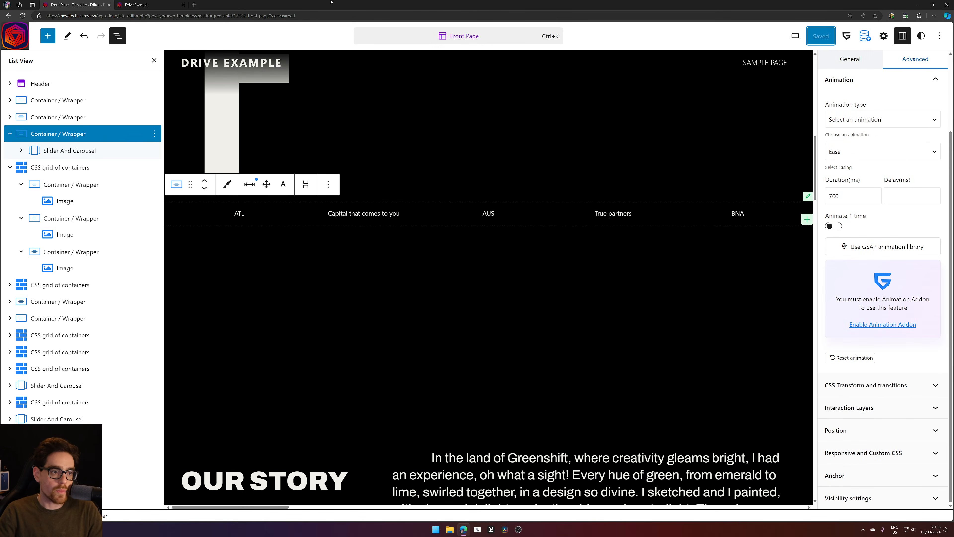
Reload the live front page and check the gap between the DRIVE heading, the text slider and the image grid
left_click(180, 3)
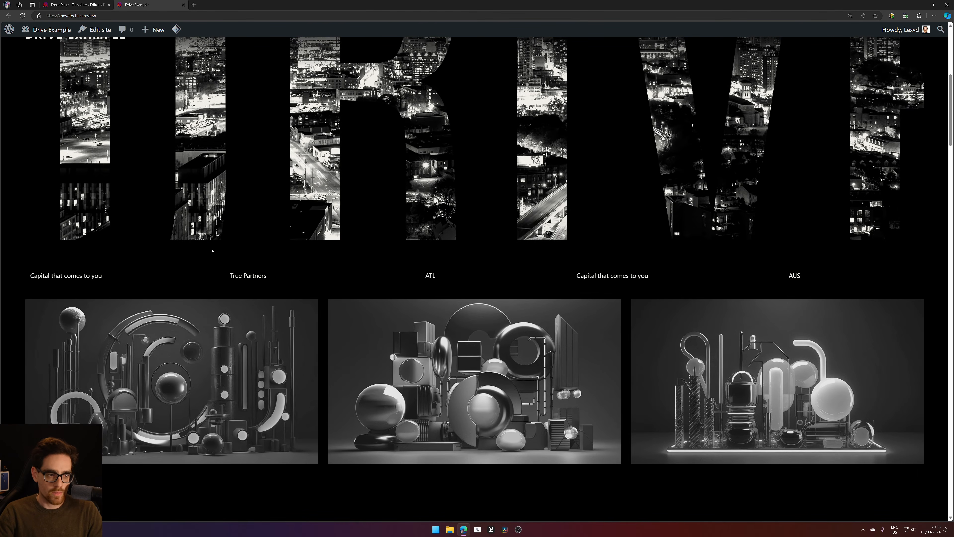
left_click(22, 16)
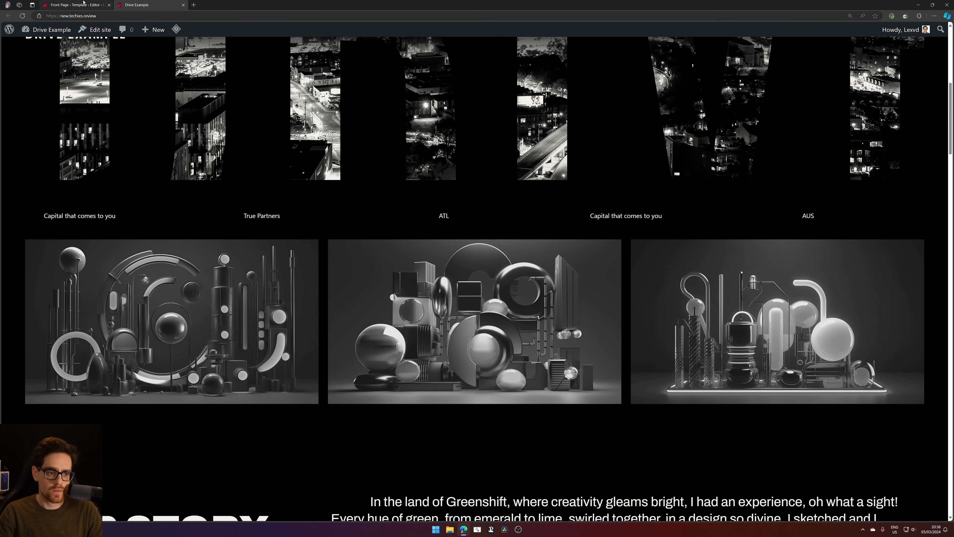
scroll(545, 235, "up", 2)
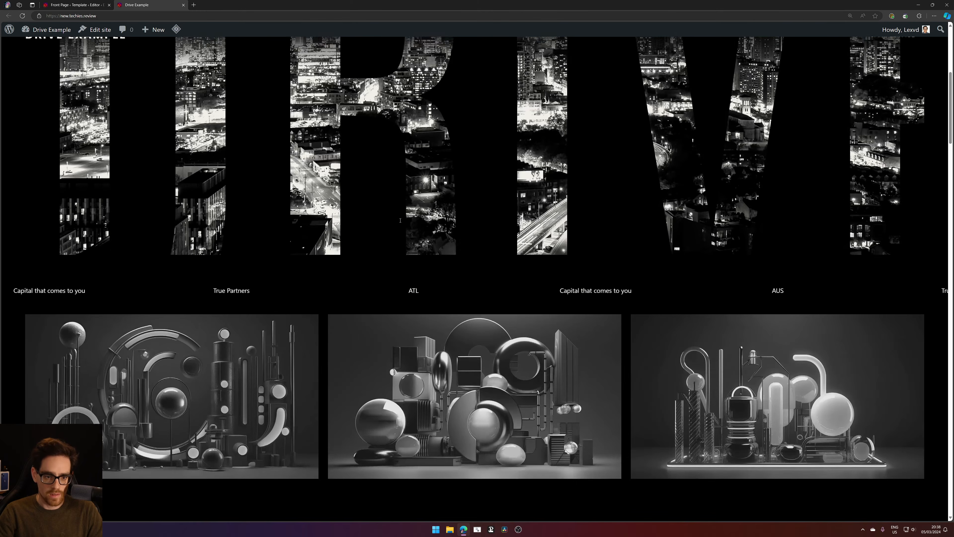
left_click_drag(454, 225, 466, 321)
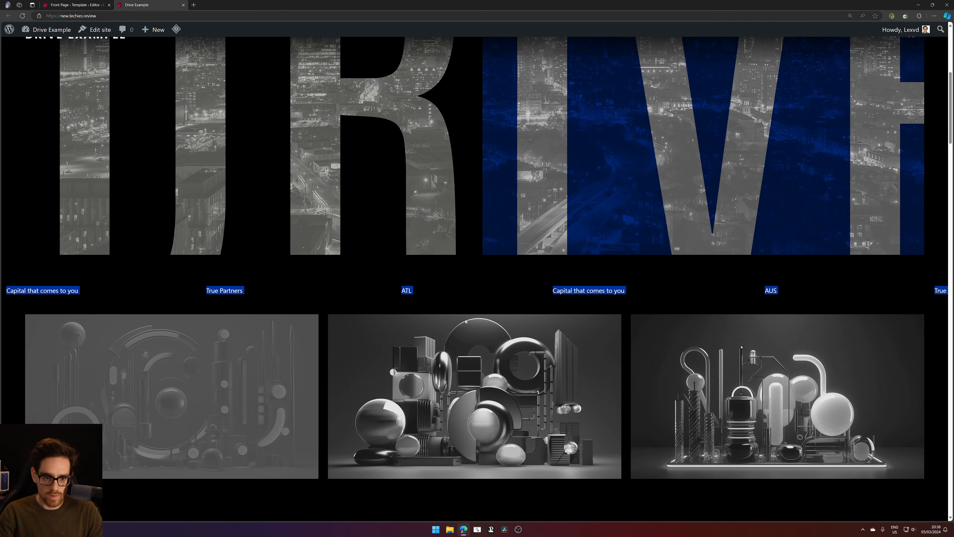
left_click(570, 251)
Set the bottom margin of the container holding the DRIVE heading and video to 0 and save the Front Page template
left_click(92, 5)
scroll(451, 242, "up", 5)
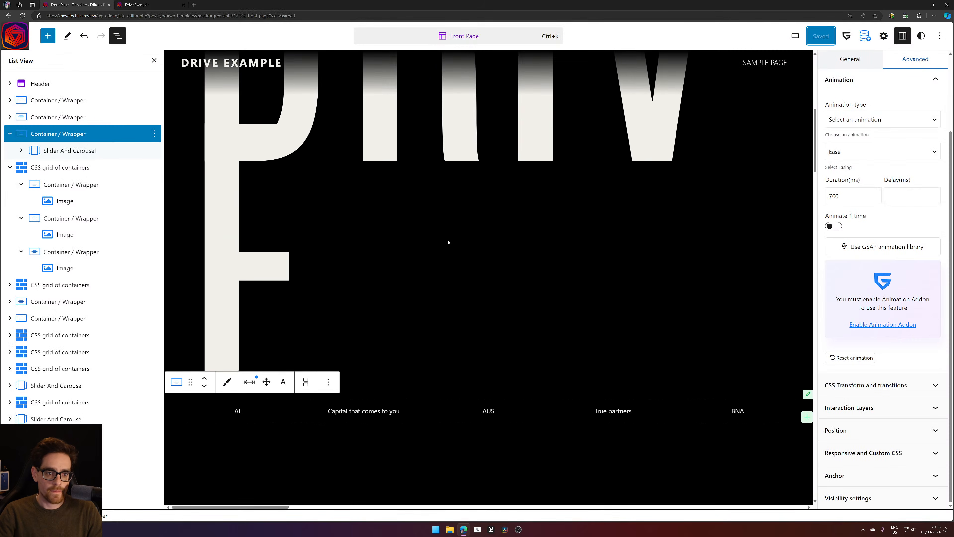
left_click(309, 225)
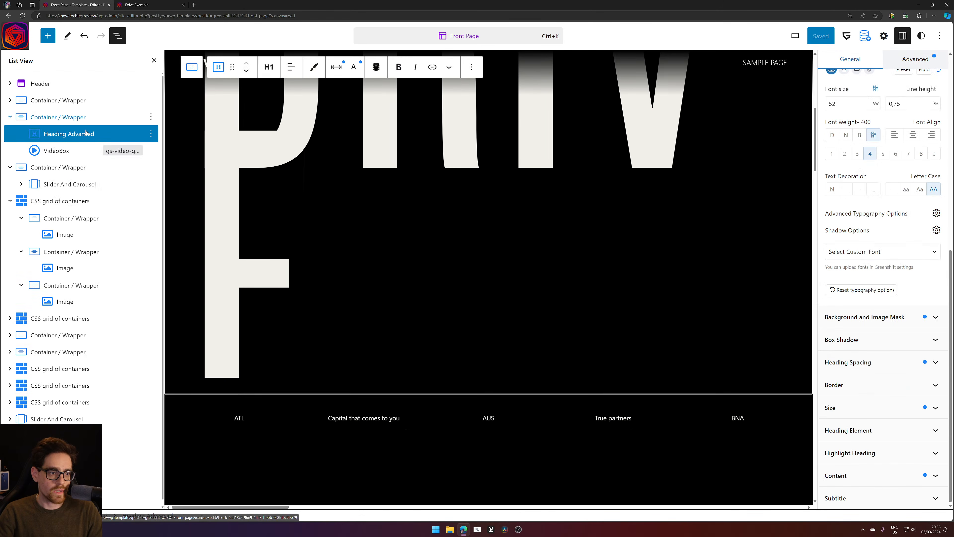
left_click(63, 119)
left_click(254, 68)
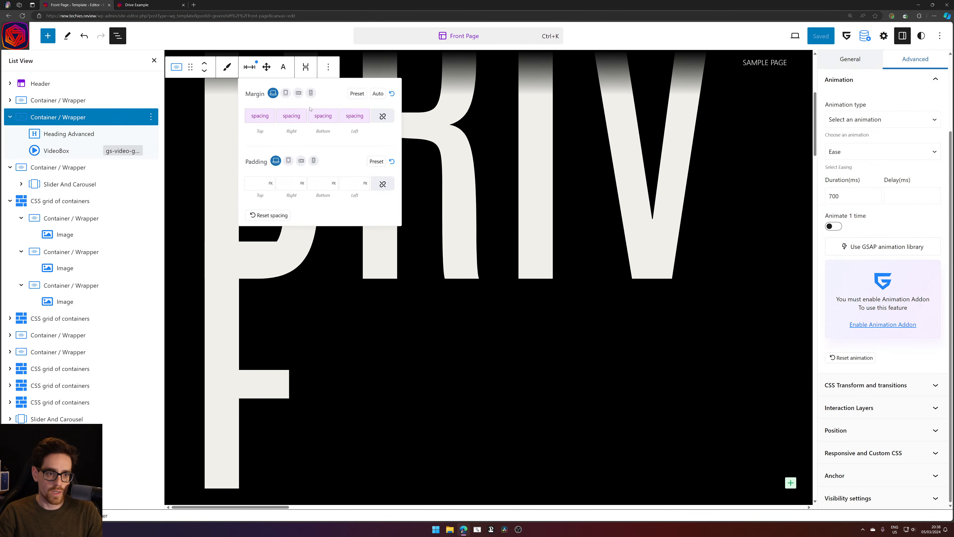
left_click(320, 117)
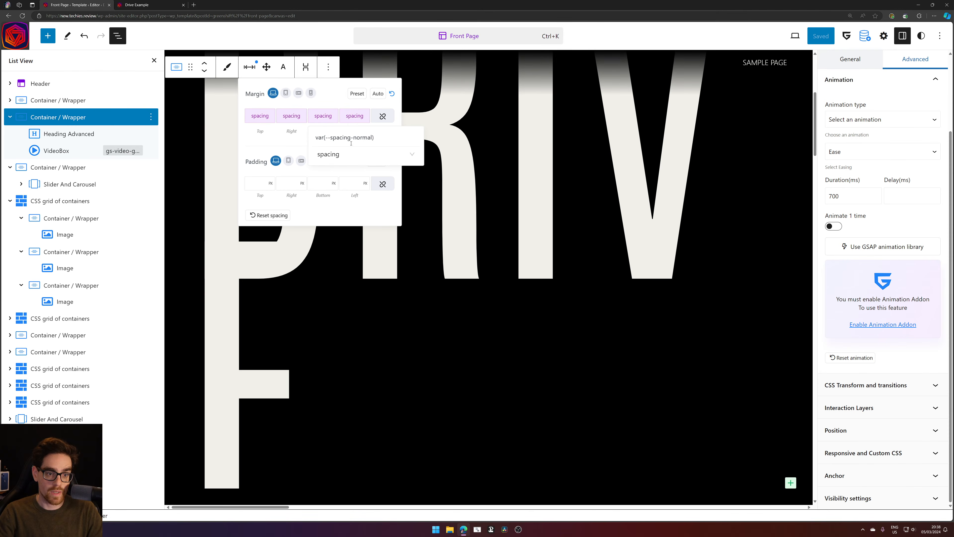
type("0")
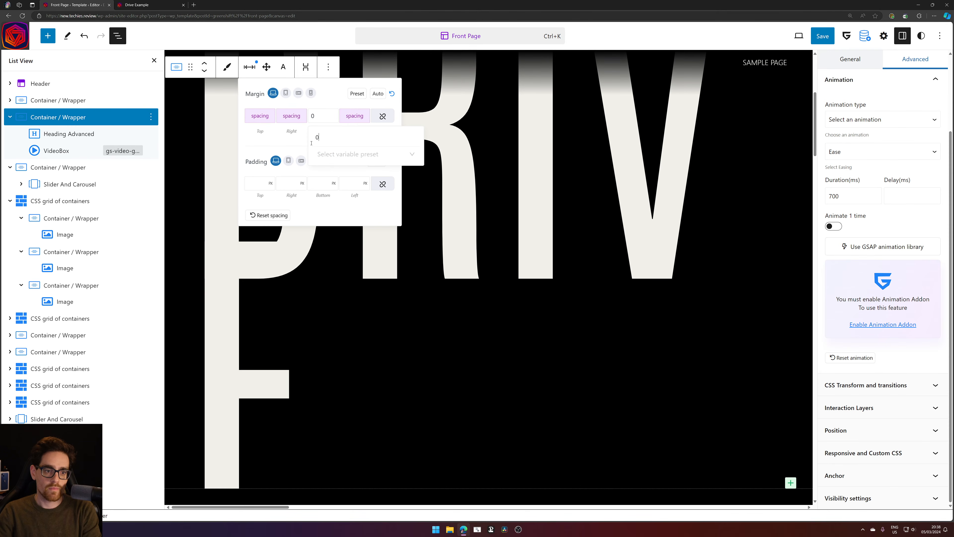
left_click(270, 140)
left_click(822, 36)
left_click(852, 36)
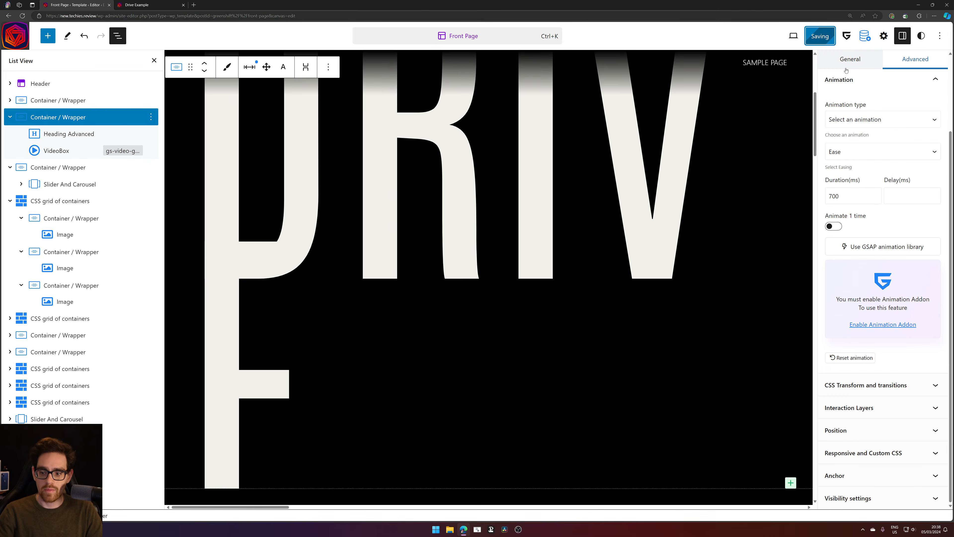
View the spacing around the text slider on the live front page and move a new blank tab out of the browser window
left_click(169, 5)
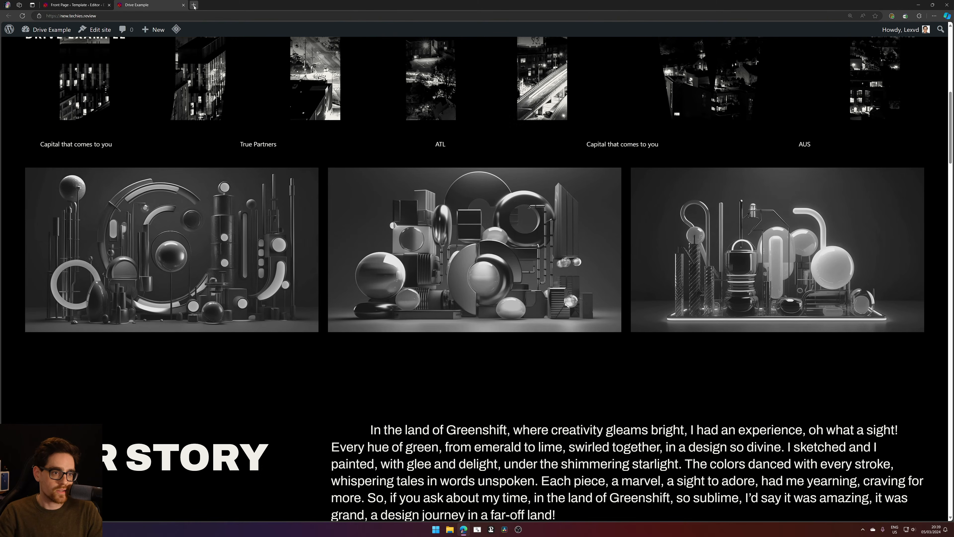
left_click(194, 5)
left_click_drag(207, 5, 953, 5)
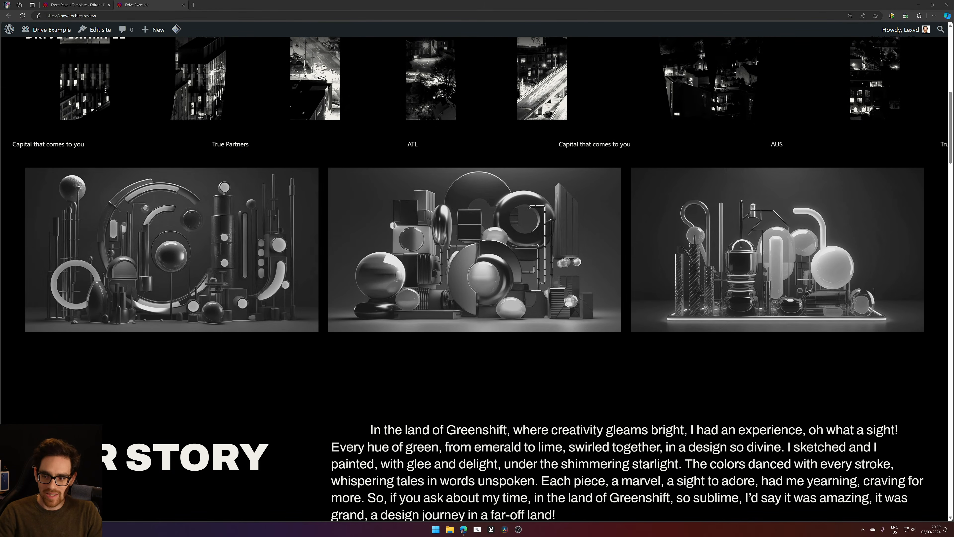
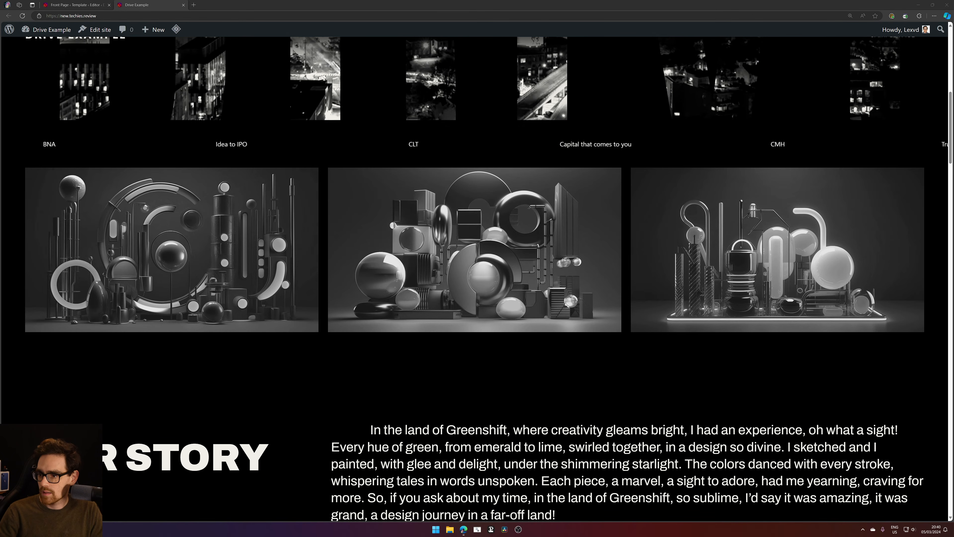
Reload the live front page and examine the text slider's spacing and the reveal of the three grid images
key("XF86AudioLowerVolume")
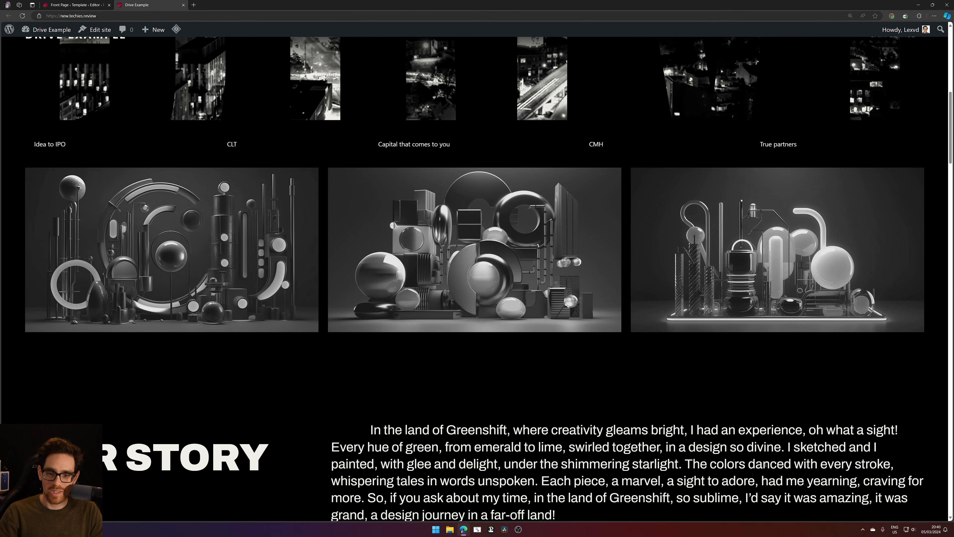
scroll(14, 39, "up", 2)
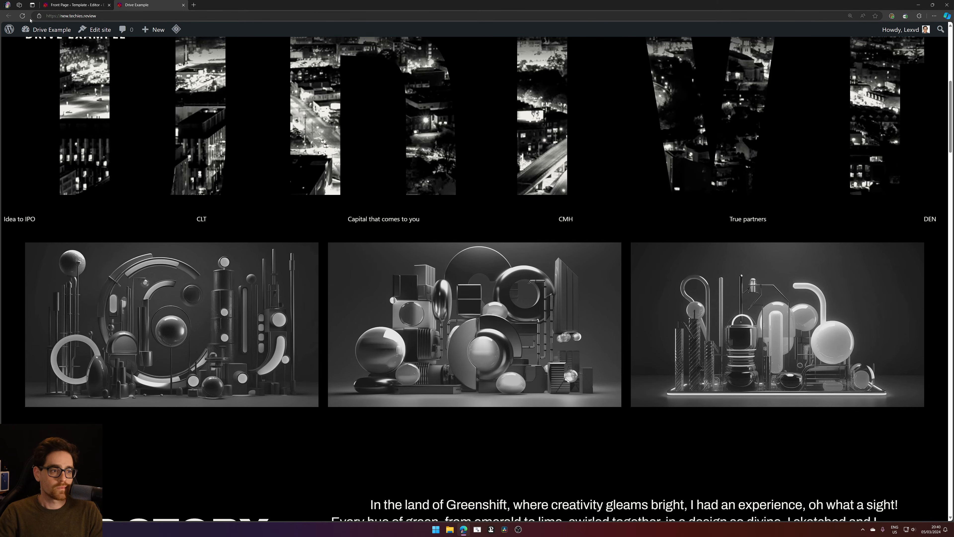
left_click(23, 16)
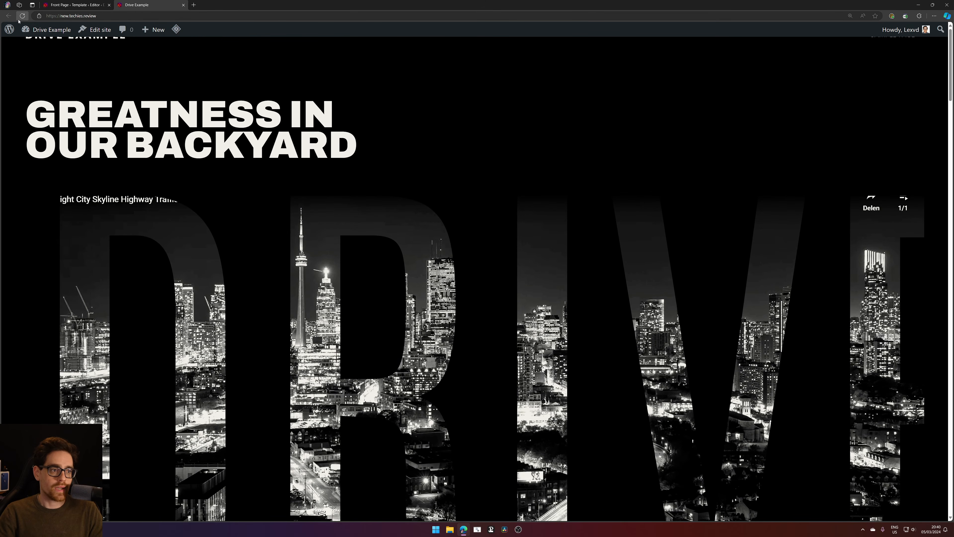
scroll(570, 320, "down", 6)
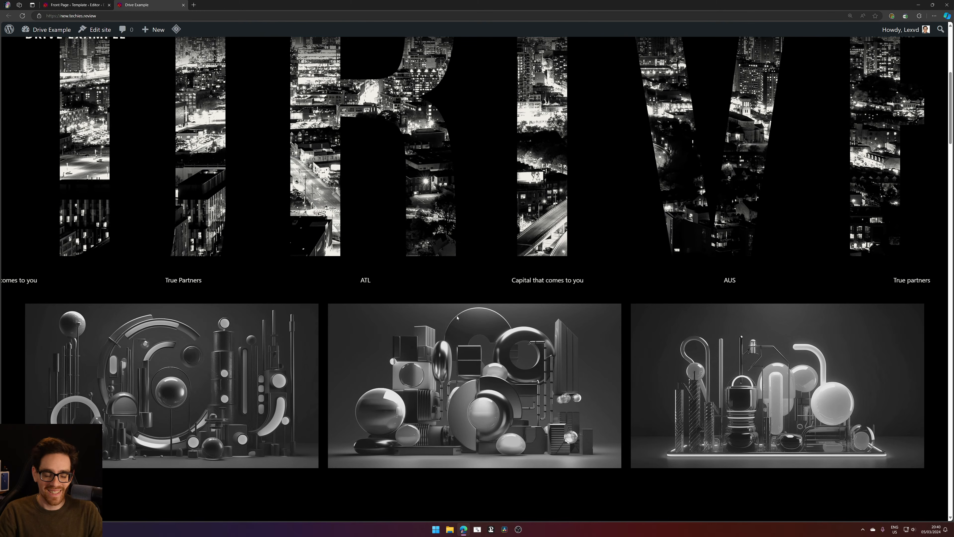
key("XF86AudioLowerVolume")
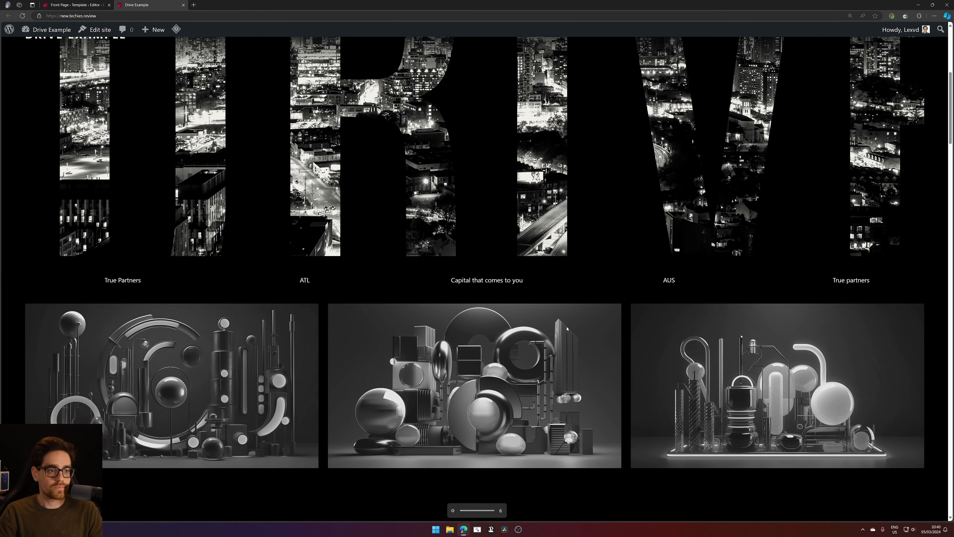
scroll(457, 300, "down", 2)
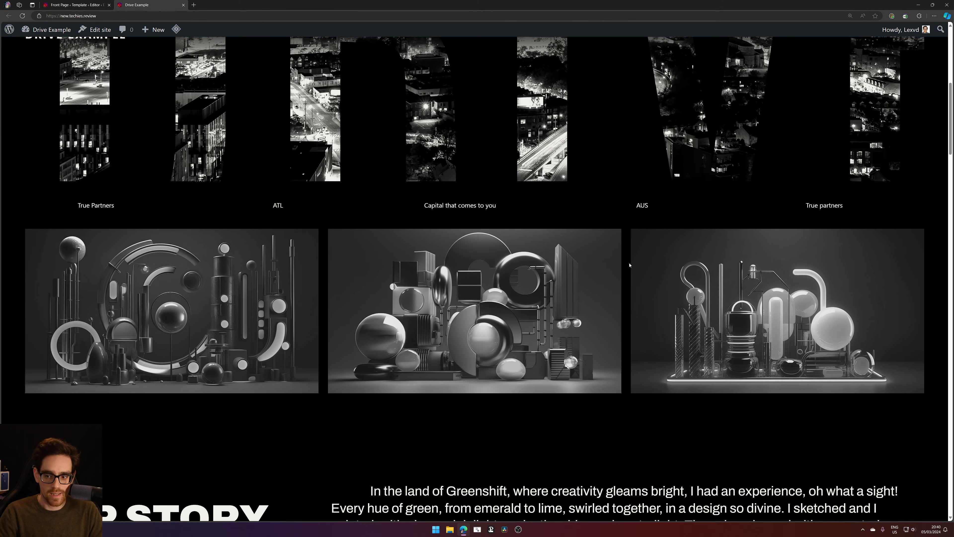
Examine the spacing around the main heading, the DRIVE lettering and the text slider on the live front page
scroll(456, 299, "up", 10)
scroll(396, 365, "down", 6)
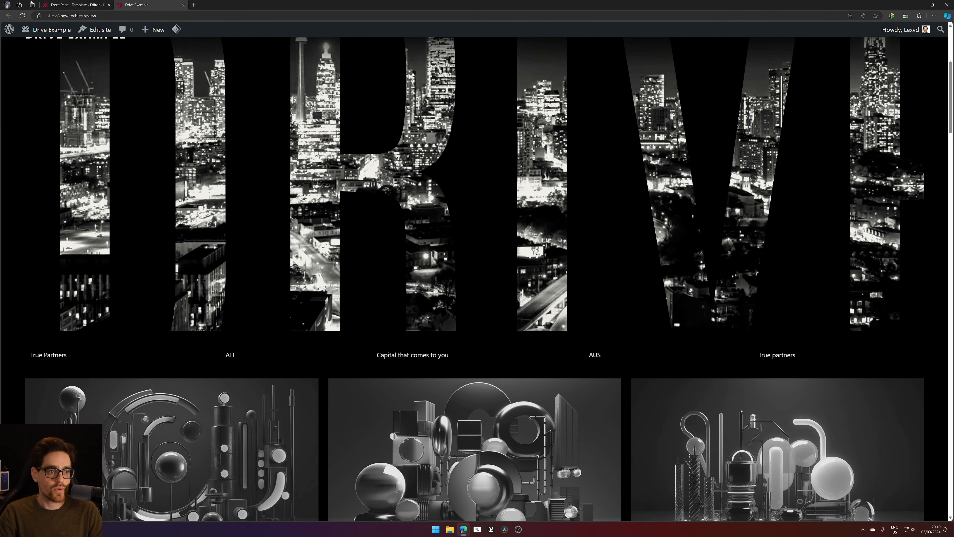
left_click(67, 4)
left_click(134, 4)
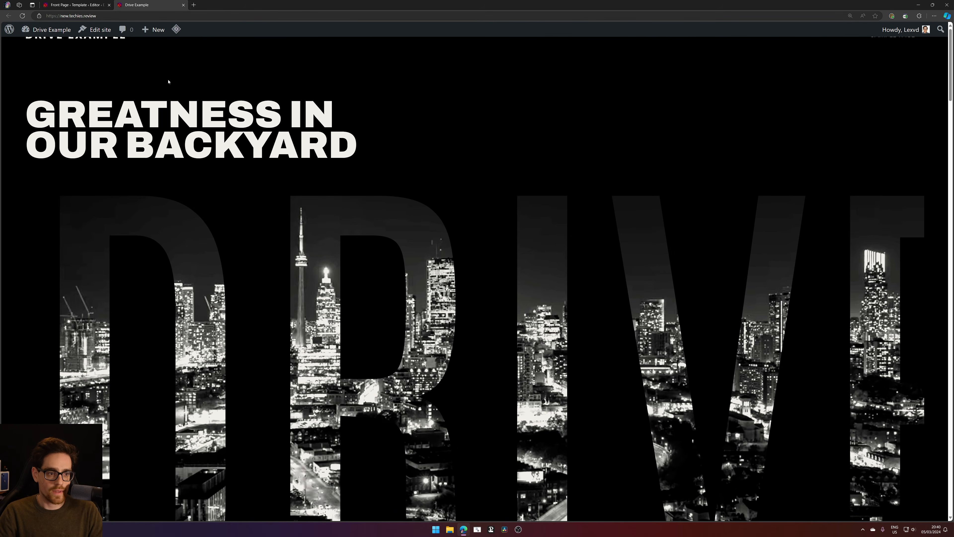
left_click_drag(199, 116, 290, 148)
Check the margin and padding settings of the GREATNESS IN OUR BACKYARD heading in the template editor
left_click(80, 5)
scroll(557, 282, "up", 5)
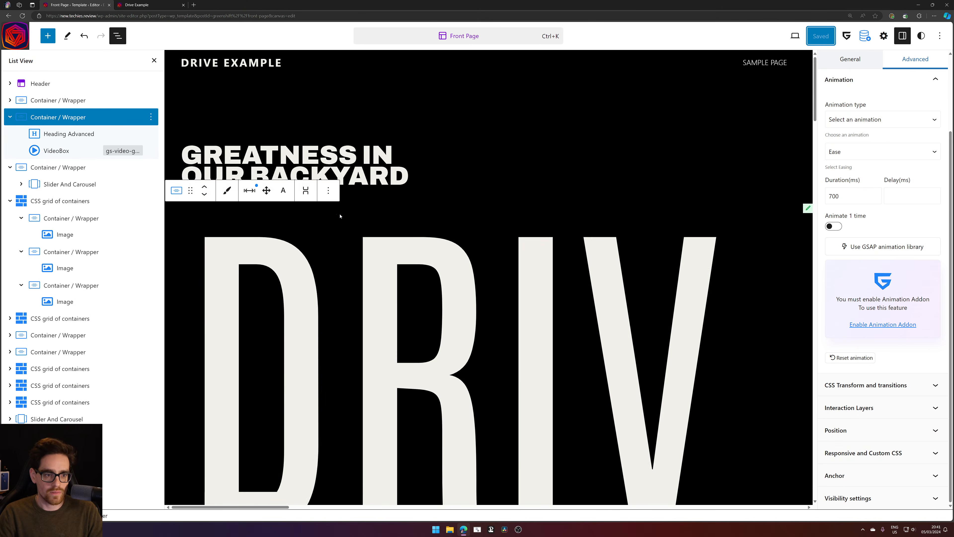
left_click(361, 185)
left_click(338, 108)
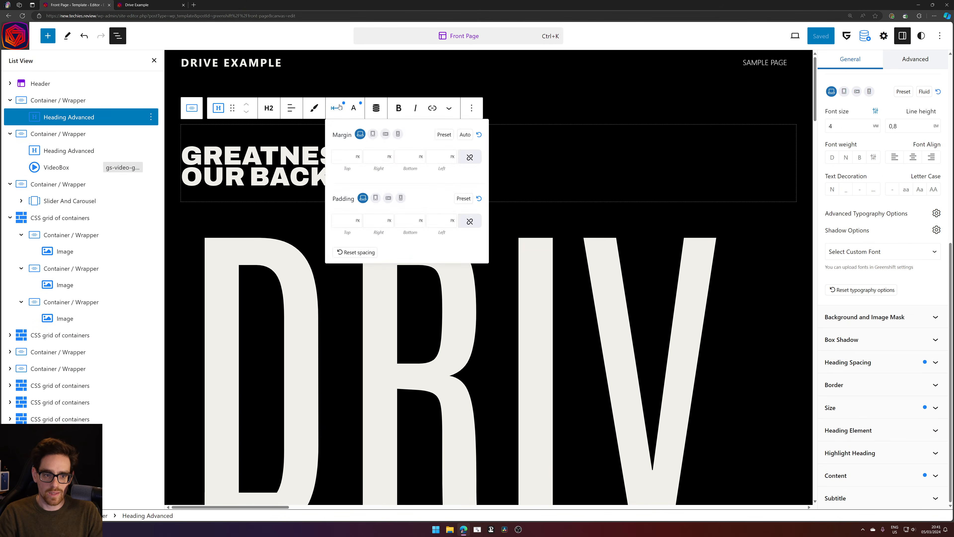
left_click(338, 107)
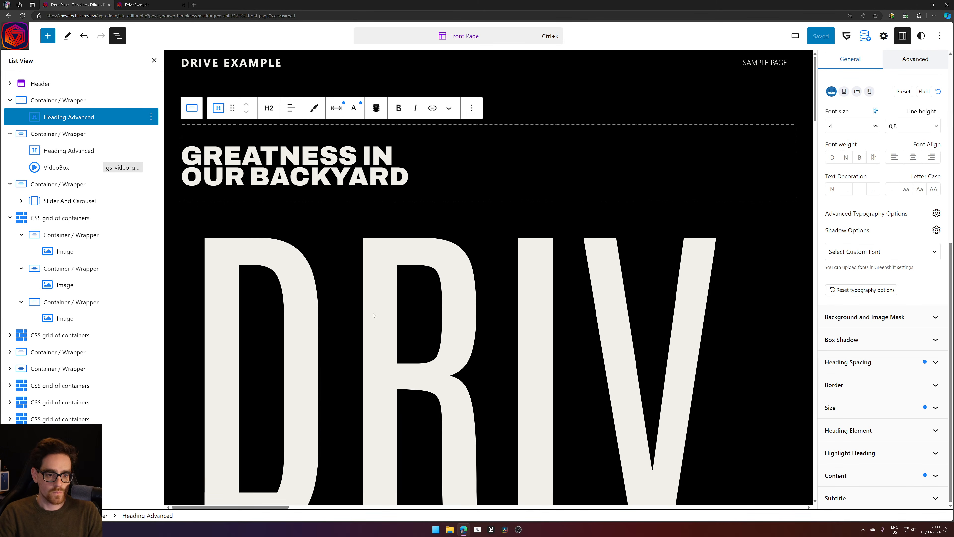
scroll(372, 308, "down", 5)
Review the live front page from the DRIVE lettering down to the OUR STORY section
left_click(138, 5)
scroll(330, 218, "down", 3)
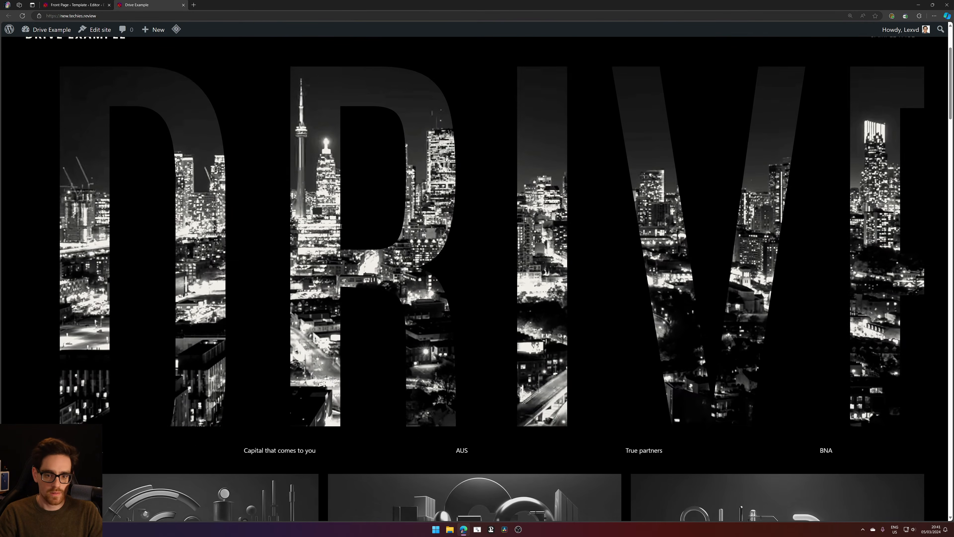
scroll(340, 226, "down", 4)
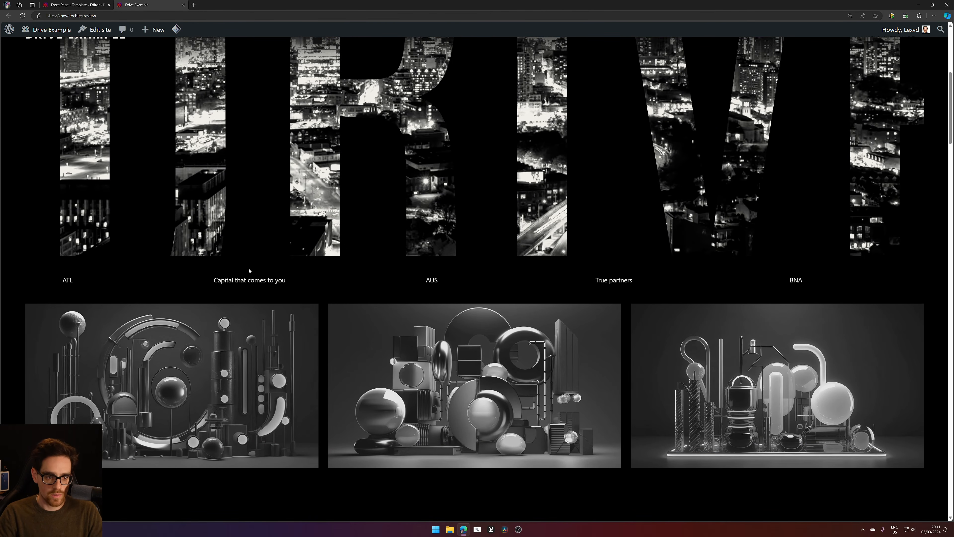
scroll(739, 293, "down", 5)
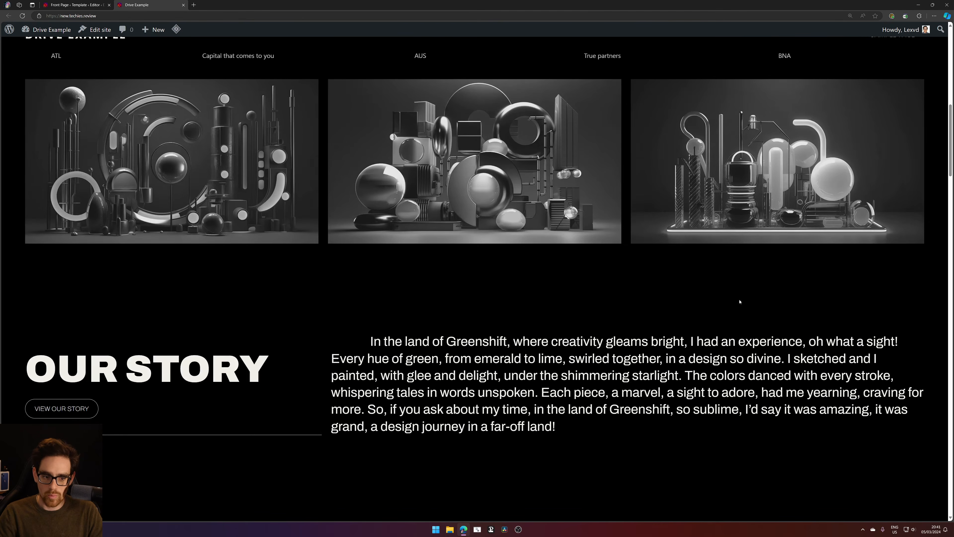
scroll(740, 301, "up", 5)
scroll(657, 188, "down", 2)
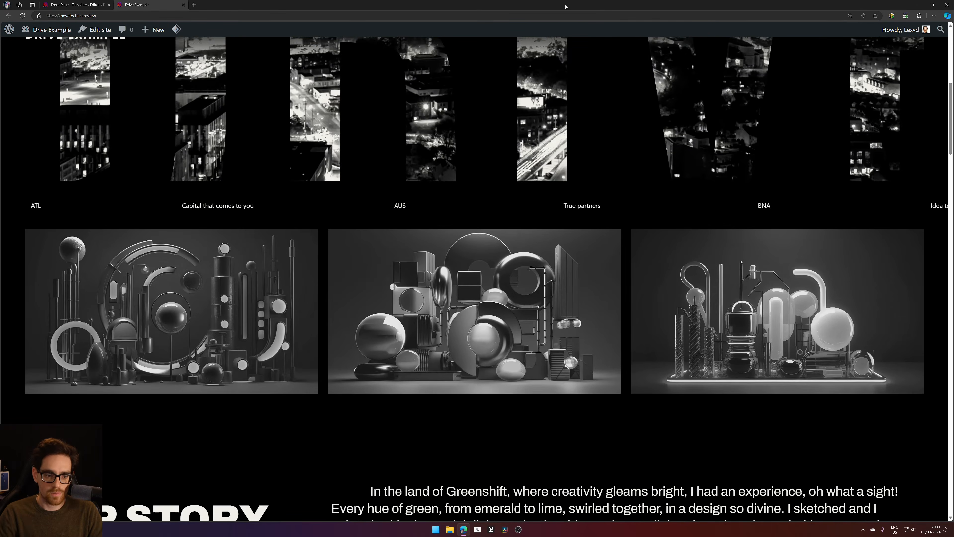
Shrink the browser window to a narrow mobile width and inspect the live front page's layout
left_click_drag(566, 7, 456, 23)
left_click(558, 86)
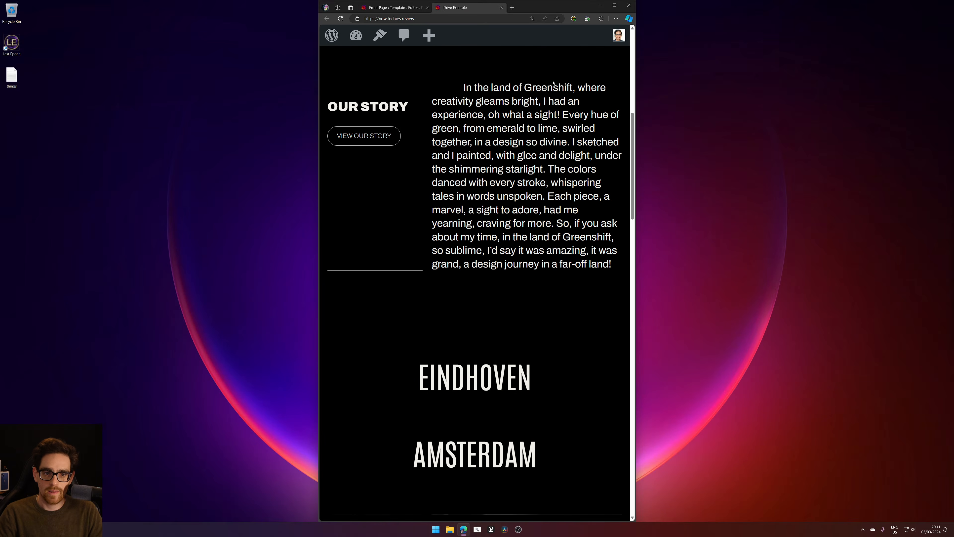
scroll(560, 113, "up", 8)
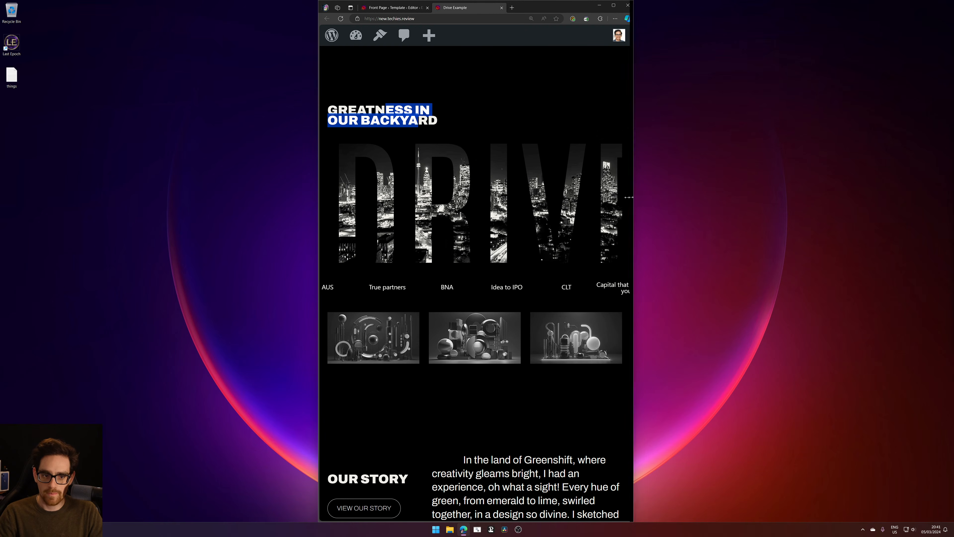
left_click_drag(635, 198, 459, 196)
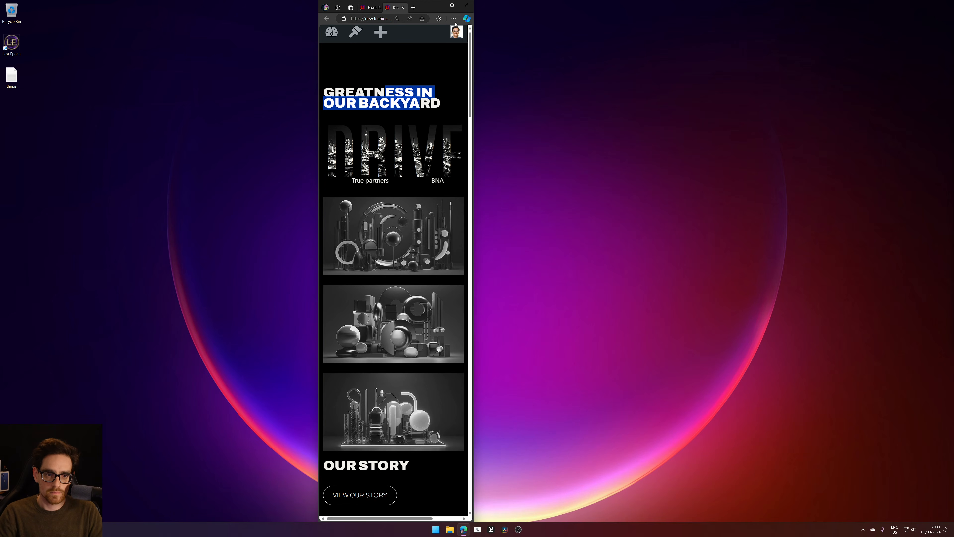
left_click(413, 68)
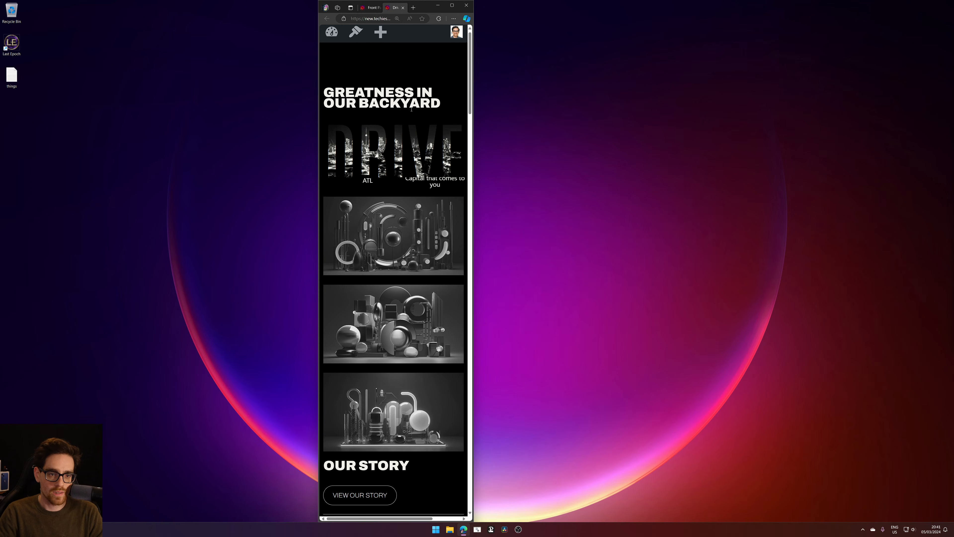
Arrange the template editor and the live front page as side-by-side windows, keep the live page narrow, and reload it
left_click_drag(376, 7, 610, 57)
left_click_drag(426, 11, 864, 28)
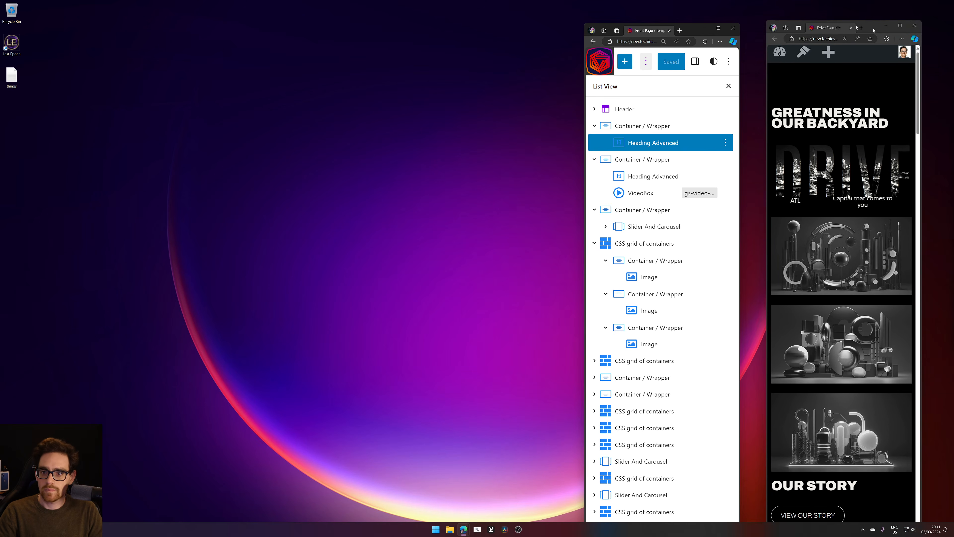
key("super+Right")
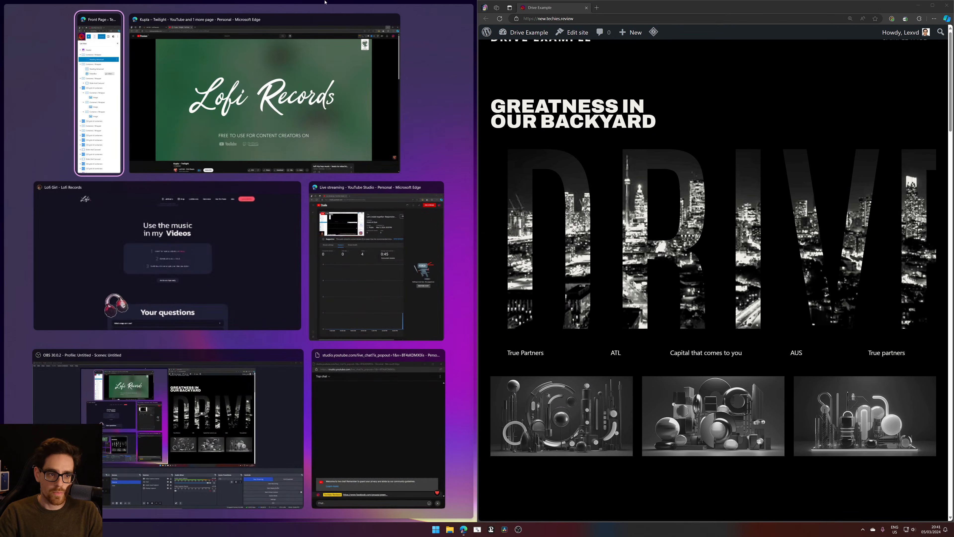
left_click(122, 82)
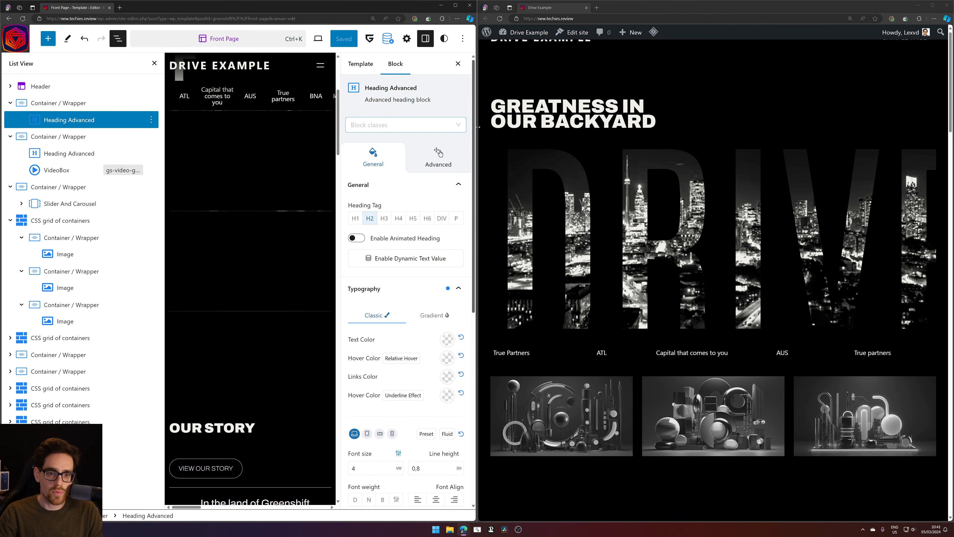
left_click_drag(478, 127, 752, 144)
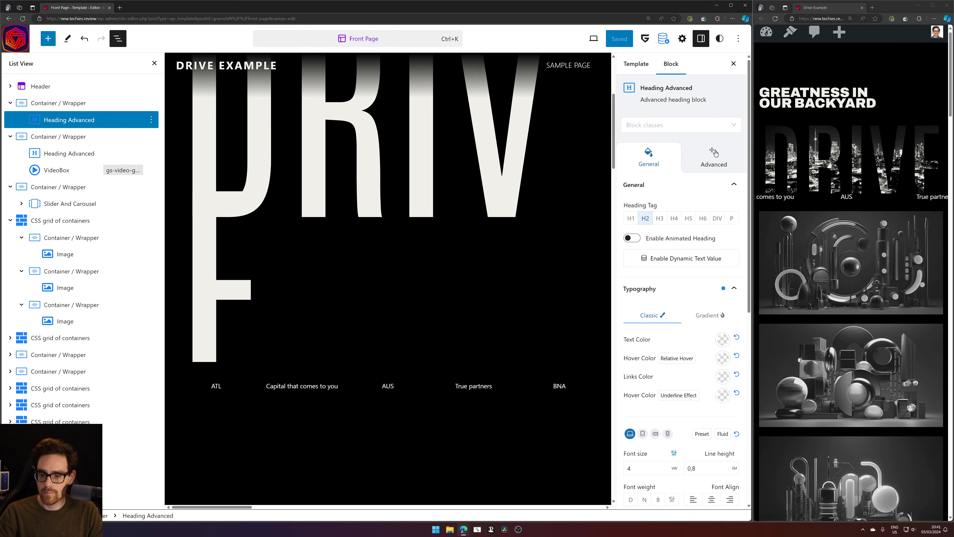
left_click(775, 18)
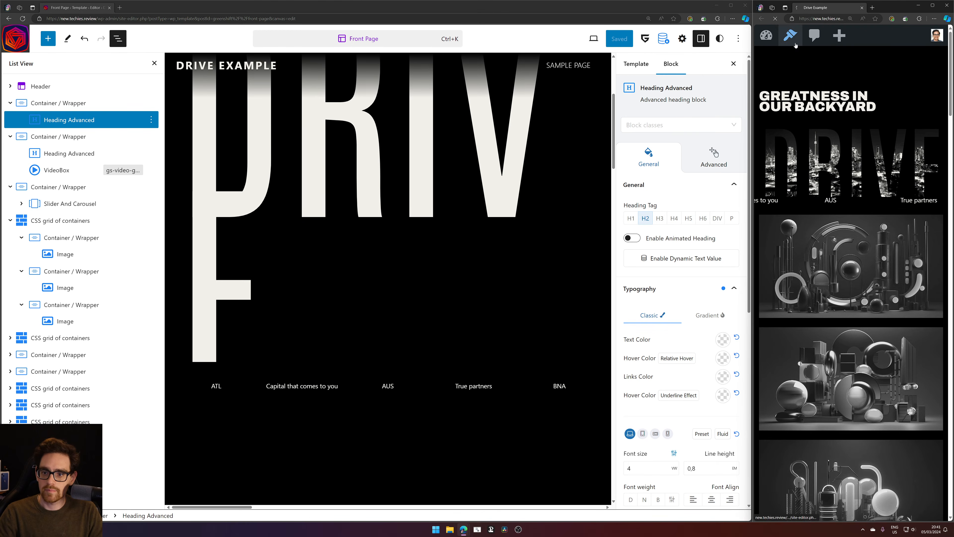
Clear the mobile margin values of the container that holds the text slider
scroll(444, 217, "up", 5)
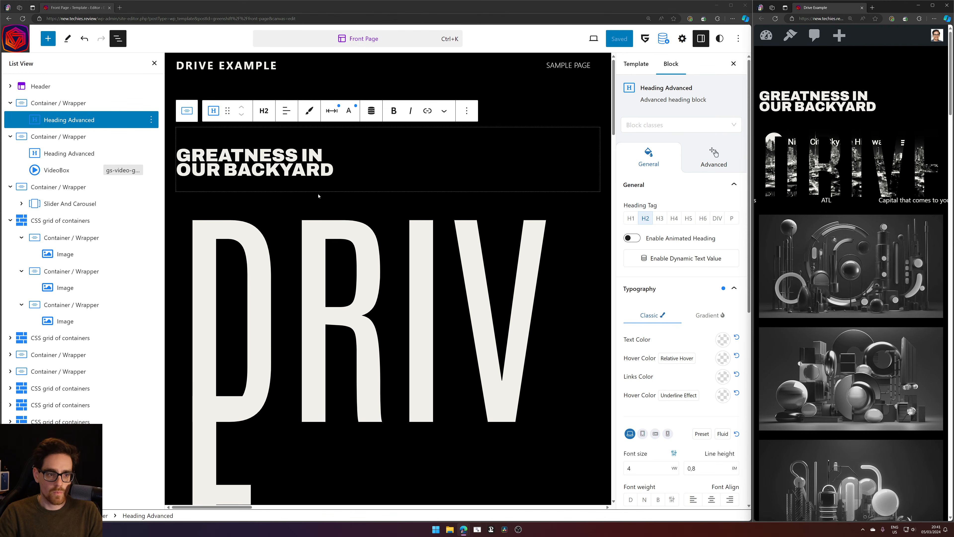
scroll(318, 196, "down", 6)
left_click(298, 320)
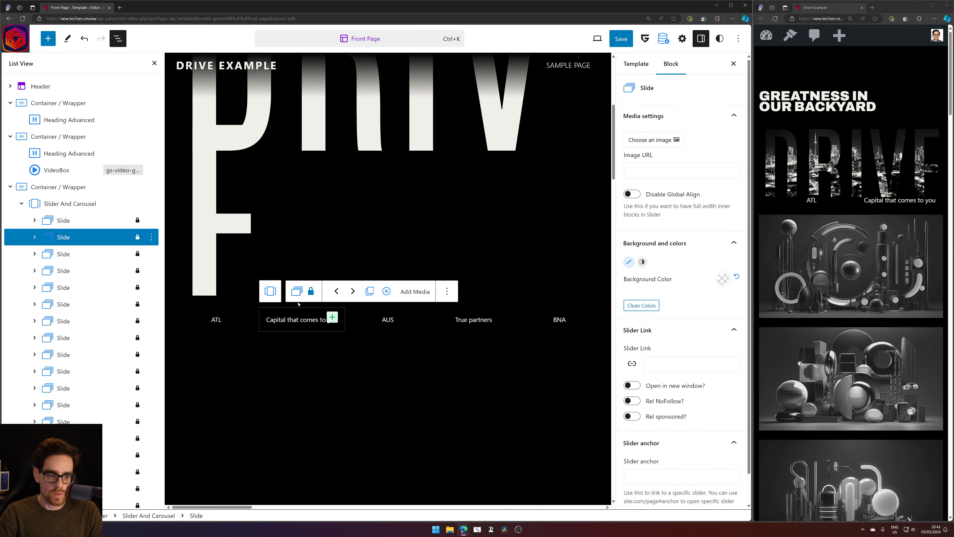
left_click(34, 187)
left_click(11, 188)
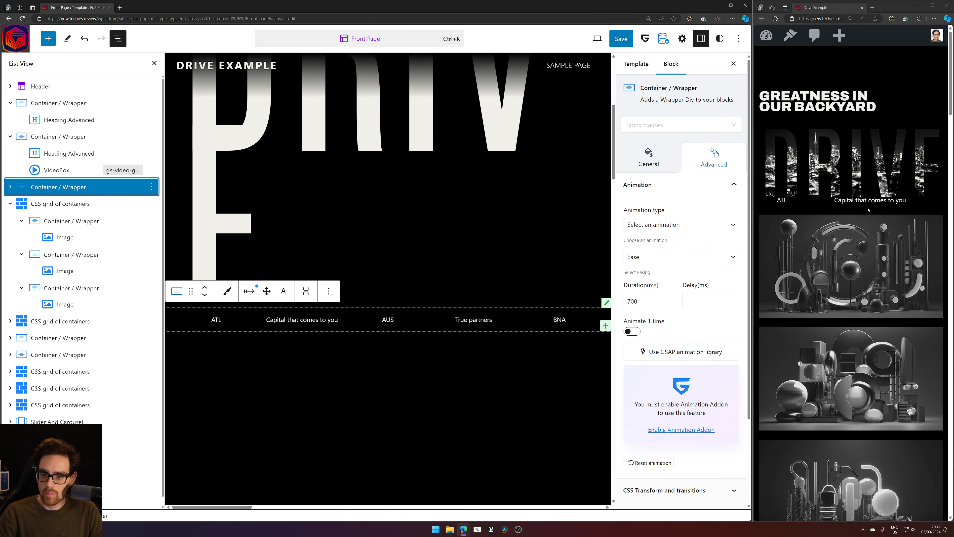
left_click(249, 292)
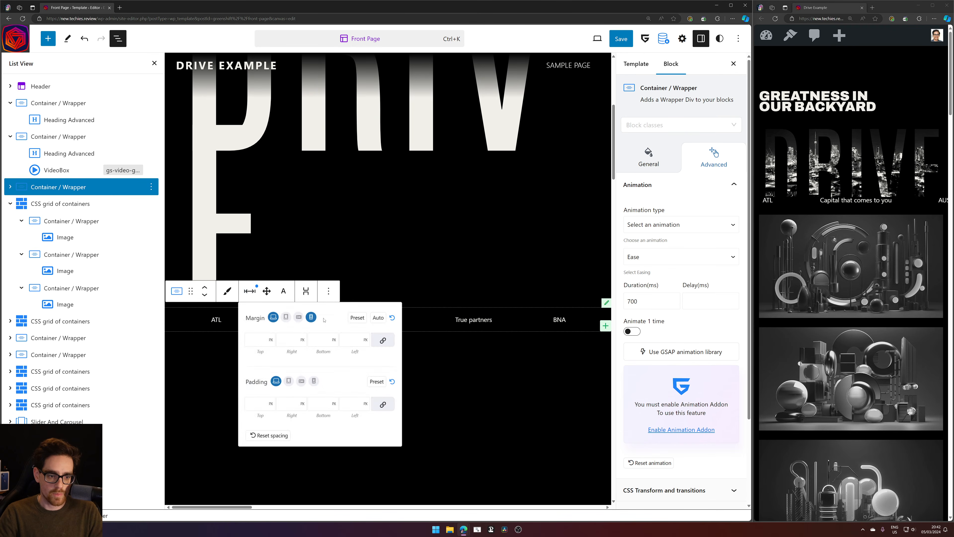
left_click(311, 317)
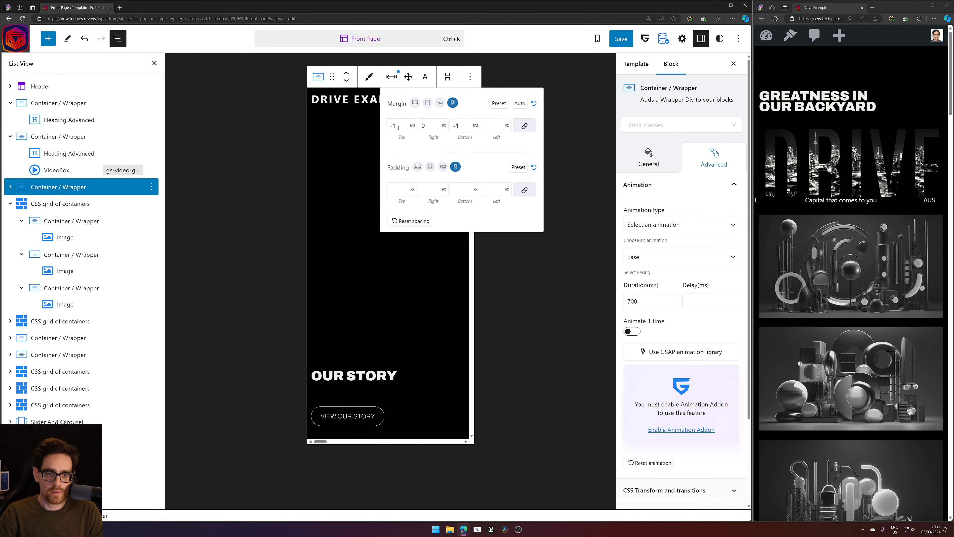
left_click(398, 128)
key("BackSpace")
key("BackSpace")
type("0")
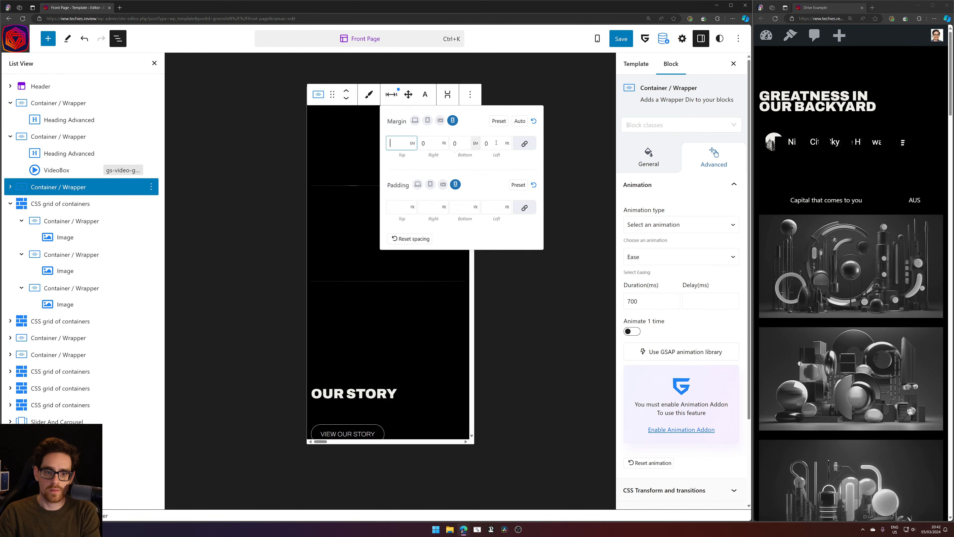
left_click(505, 144)
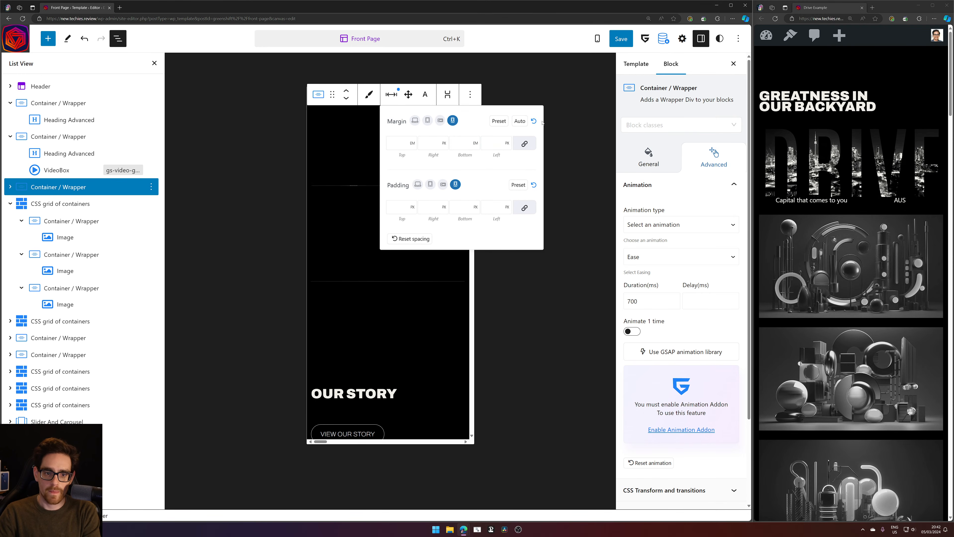
Save the Front Page template and reload the live page to check the slider's mobile spacing
left_click(624, 35)
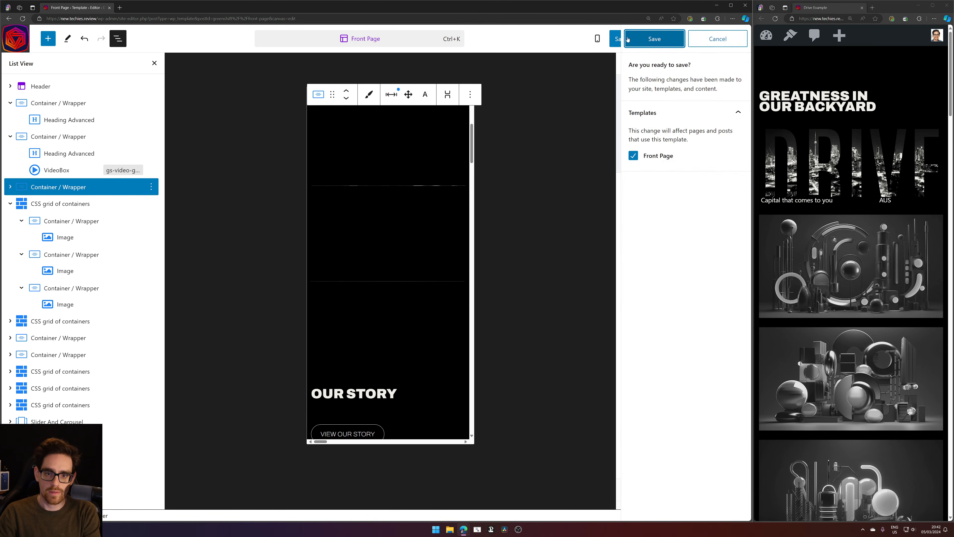
left_click(656, 36)
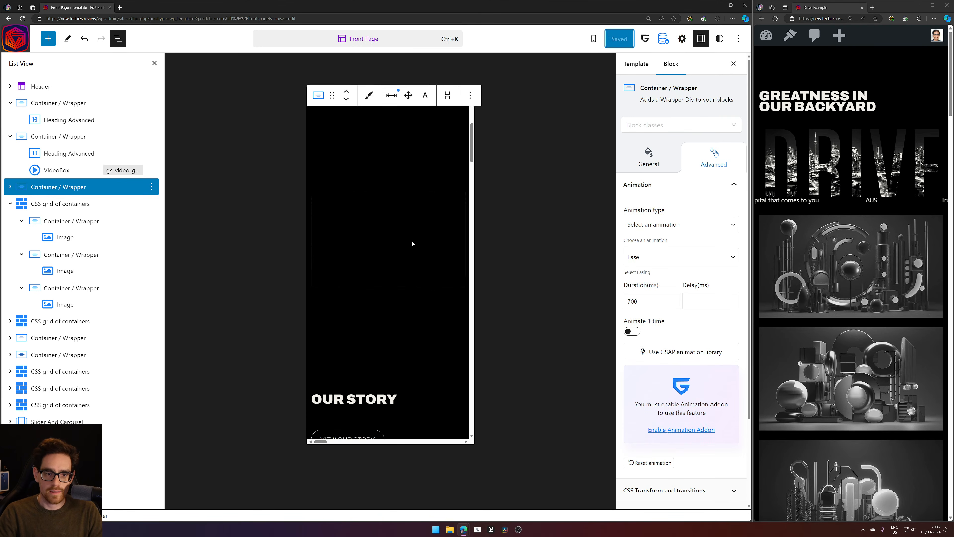
left_click(774, 18)
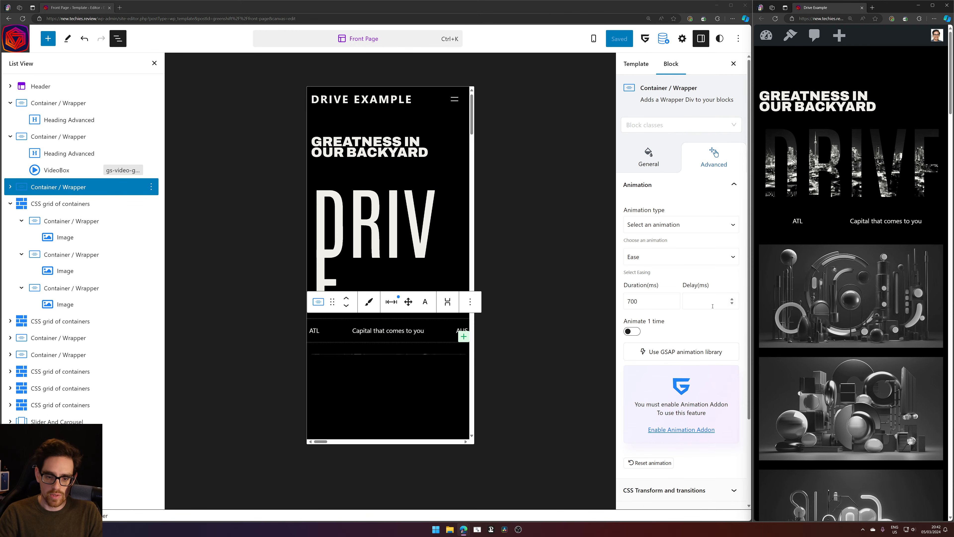
Set the mobile top margin of the CSS grid holding the three images to 0
scroll(712, 306, "down", 3)
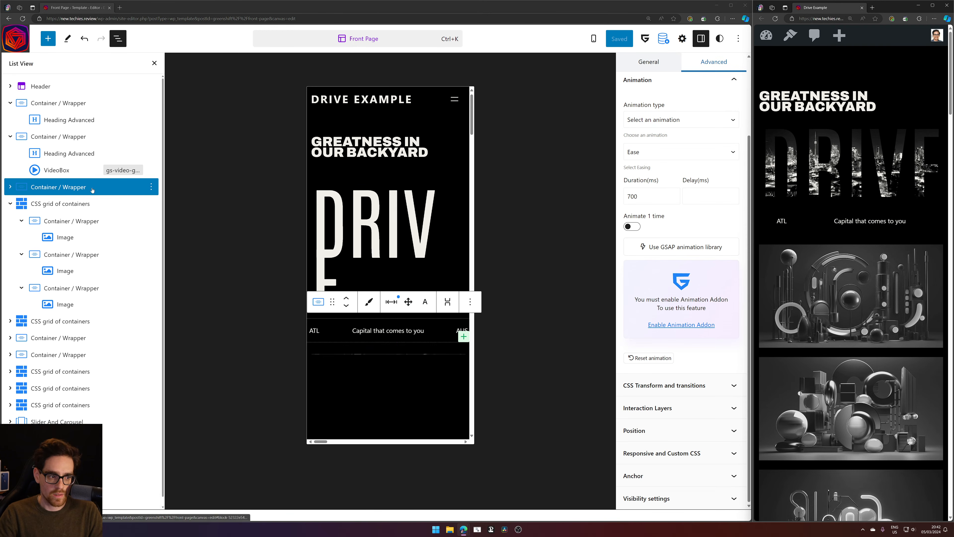
left_click(86, 210)
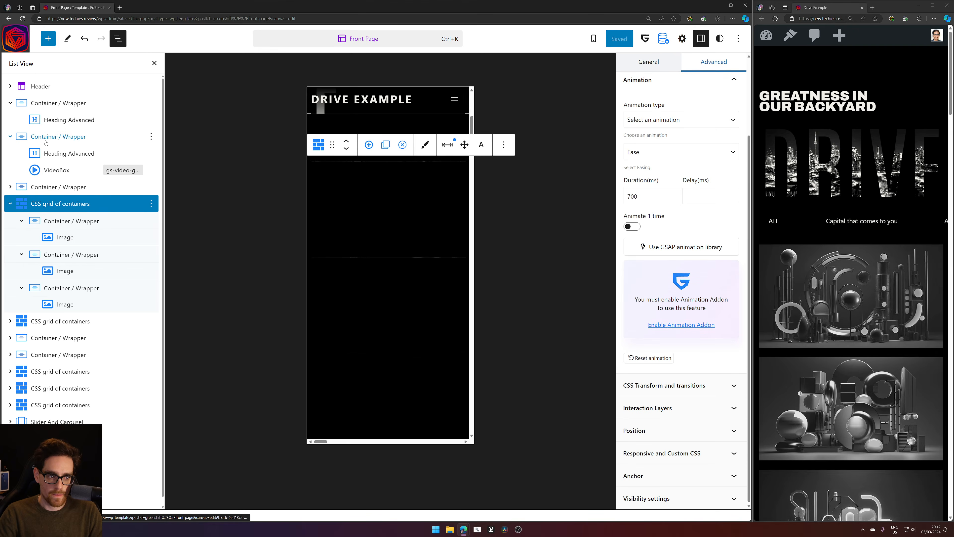
left_click(9, 136)
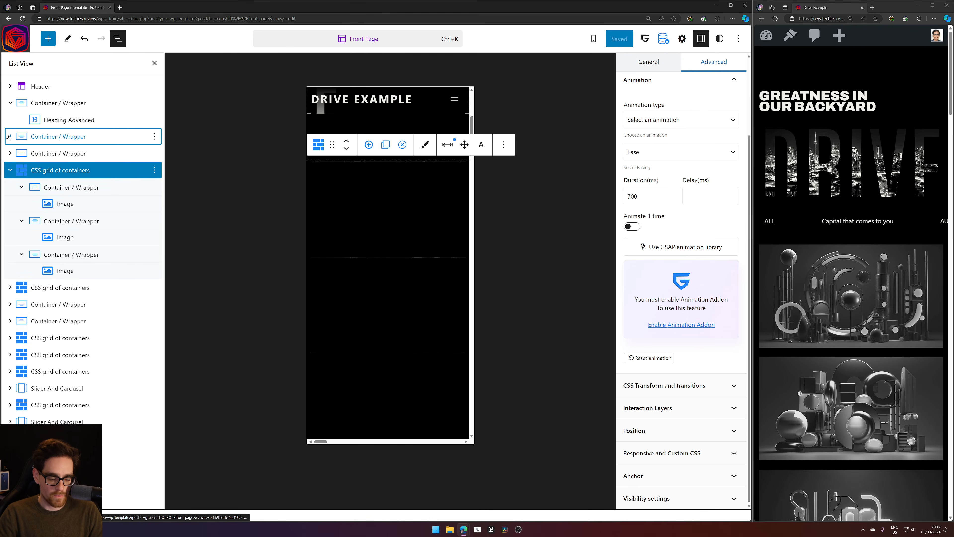
left_click(444, 144)
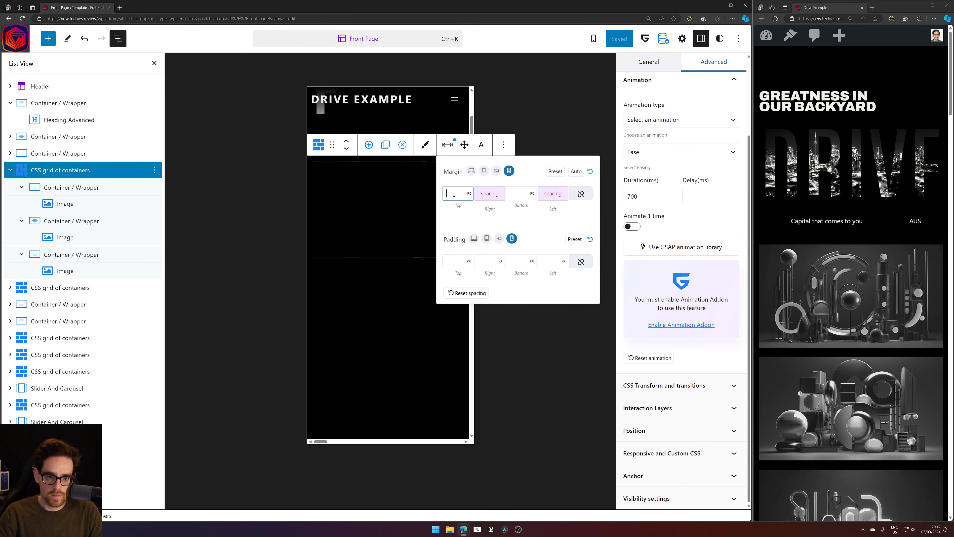
type("0")
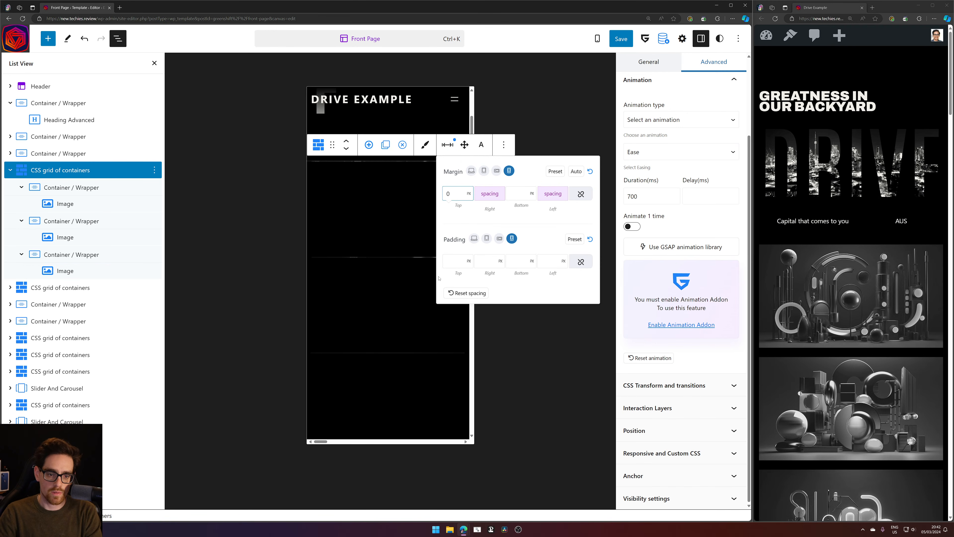
Set the mobile bottom padding of the container holding the DRIVE heading and video to 0
left_click(57, 137)
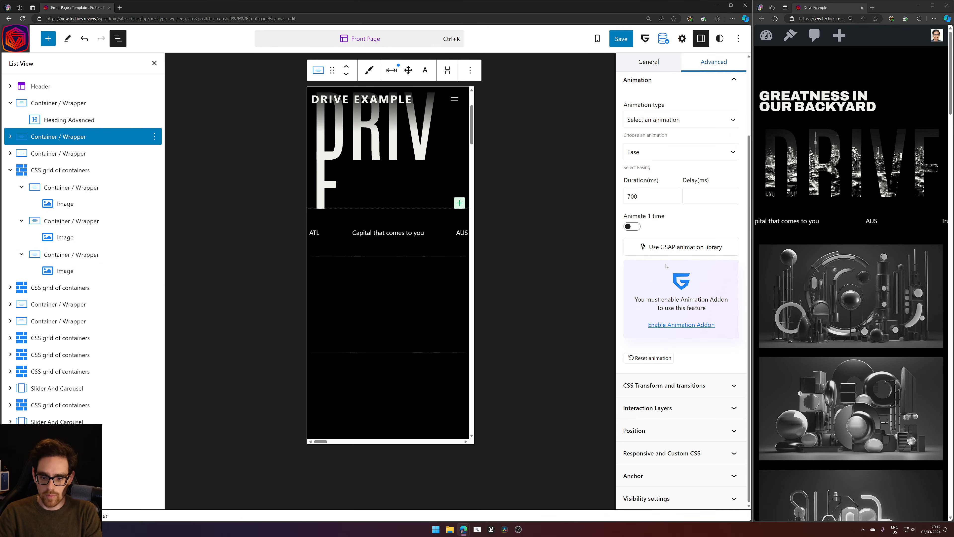
left_click(391, 70)
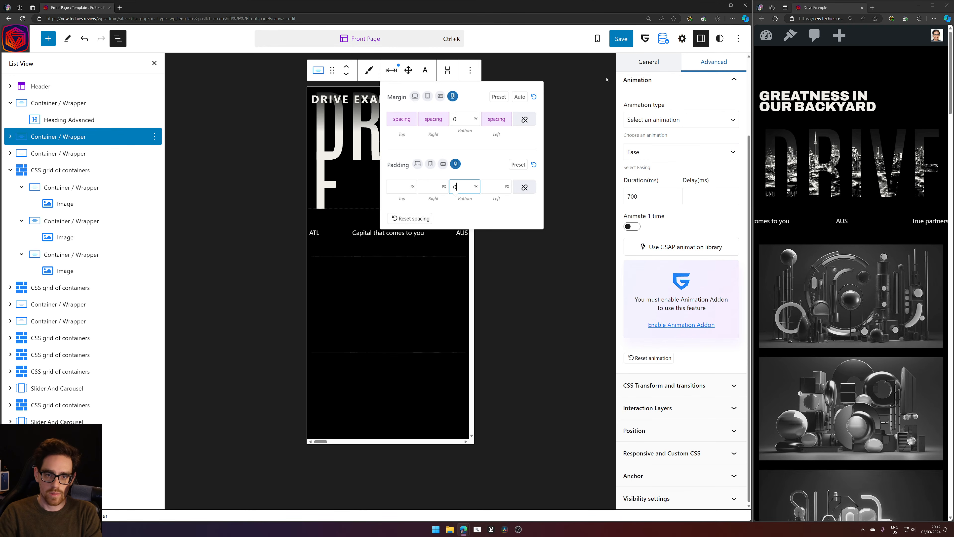
Save the Front Page template and reload the live page to check the gap between the DRIVE heading, slider and images
left_click(620, 39)
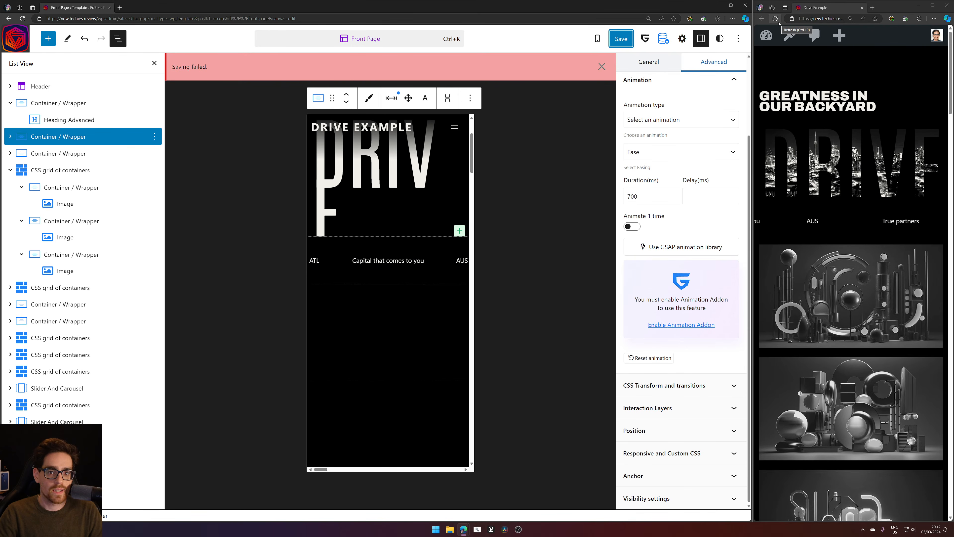
left_click(630, 41)
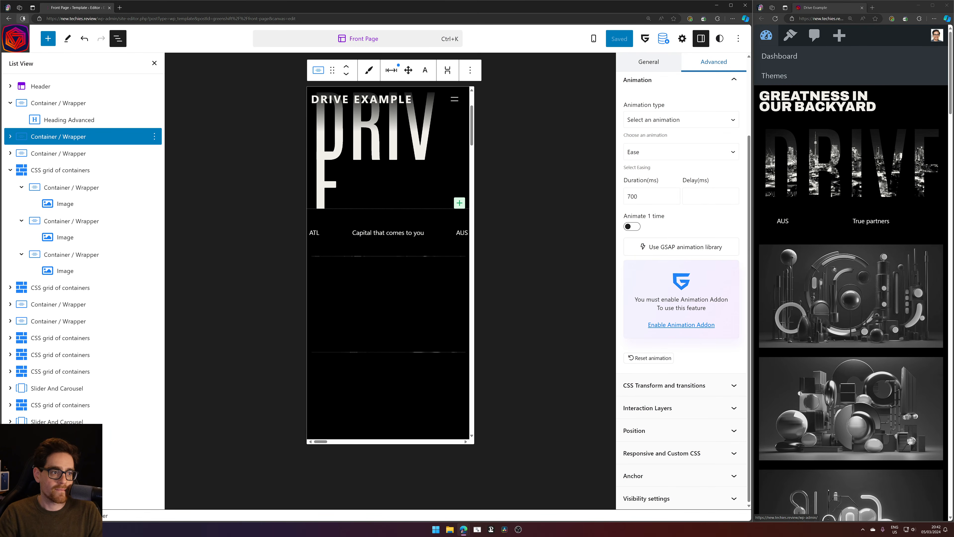
left_click(775, 19)
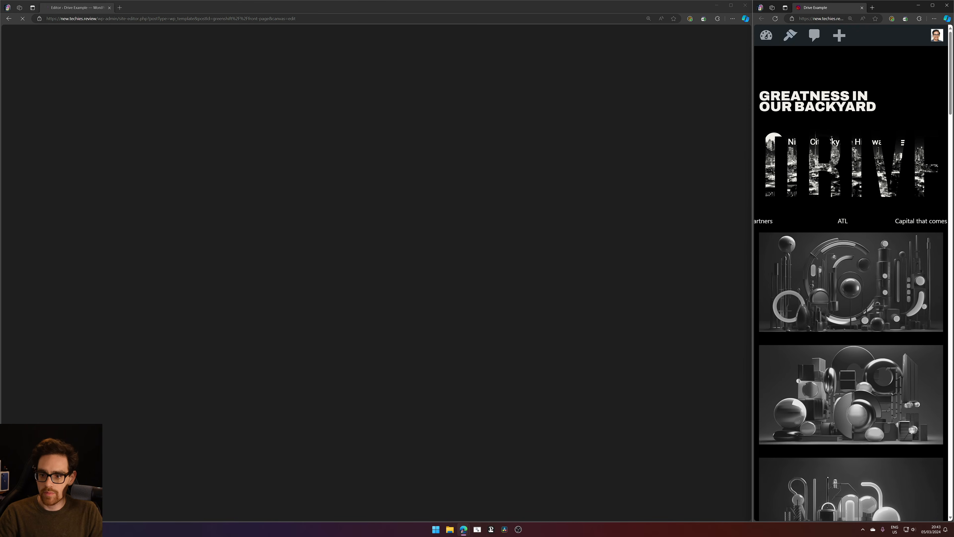
scroll(850, 238, "down", 4)
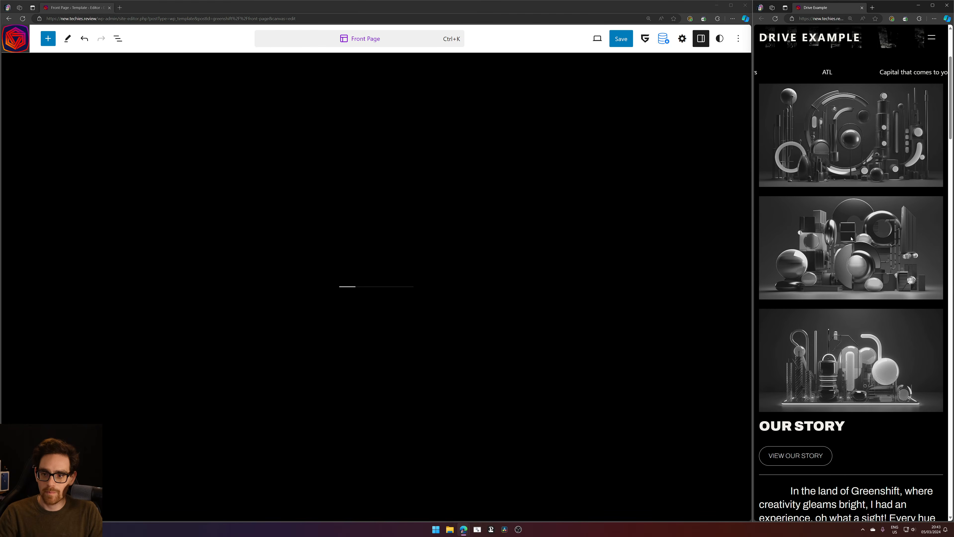
scroll(843, 228, "up", 5)
left_click_drag(813, 188, 879, 215)
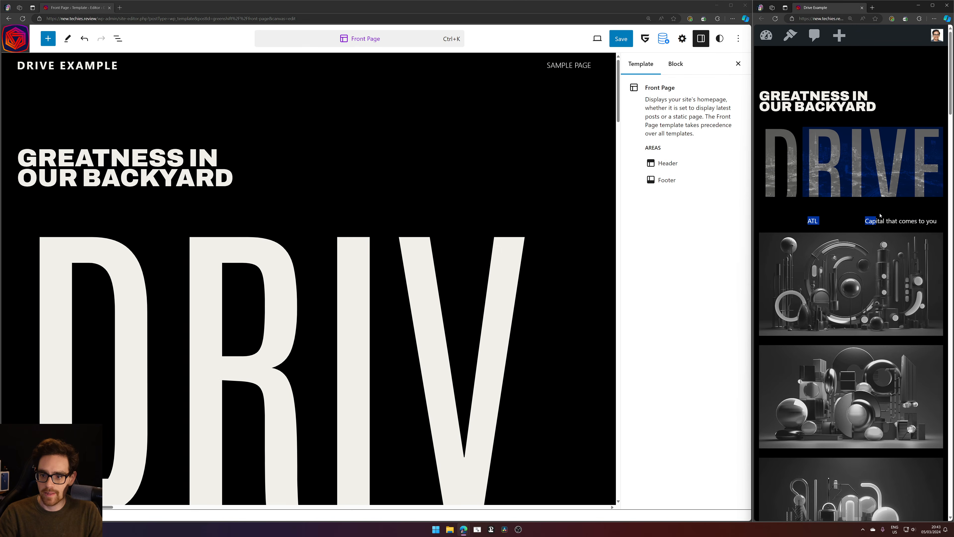
left_click(884, 209)
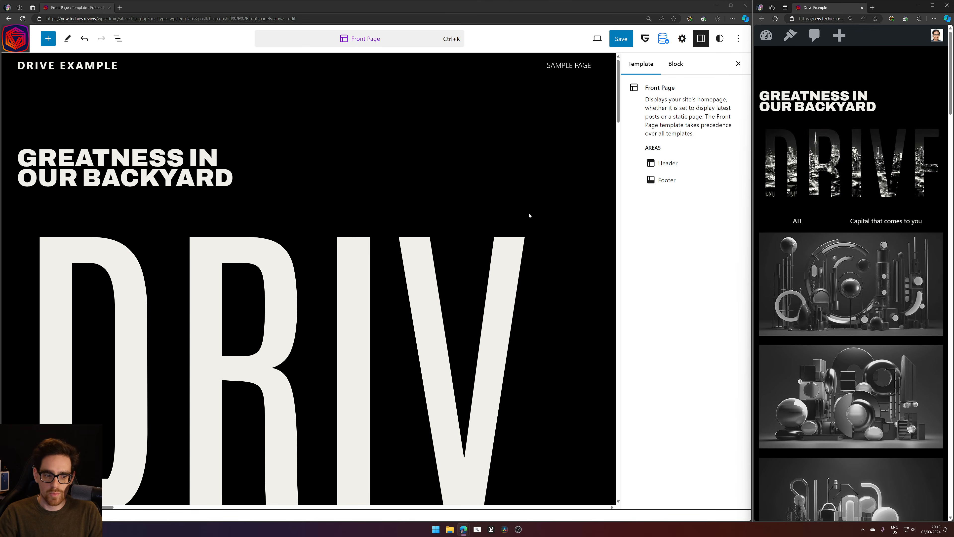
Check the margin and padding settings of the large DRIVE heading, and select its parent container
scroll(530, 215, "down", 5)
left_click(169, 76)
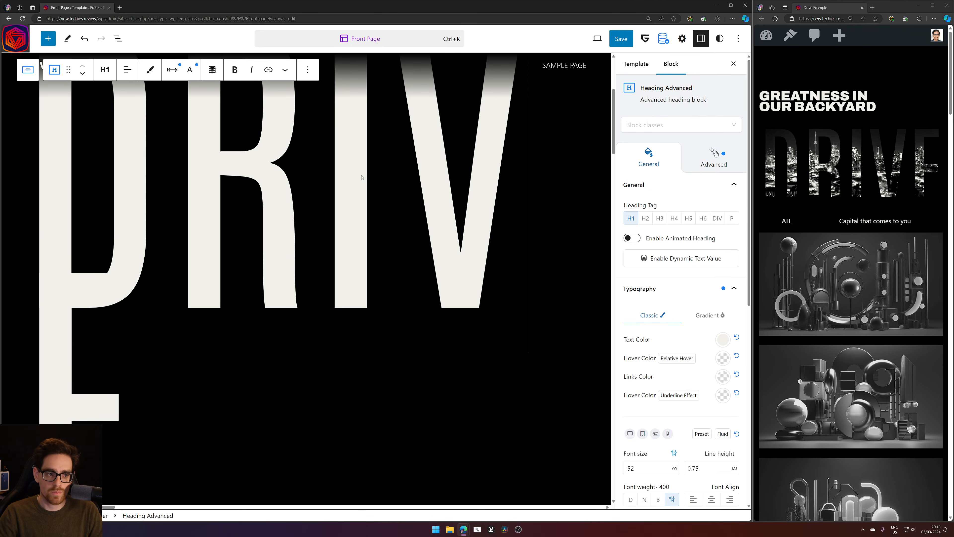
left_click(173, 71)
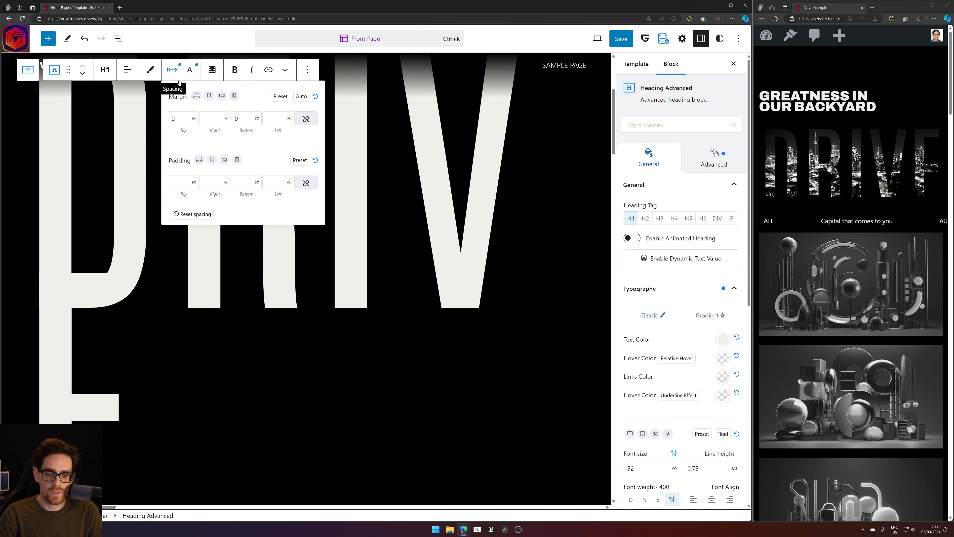
scroll(447, 301, "down", 4)
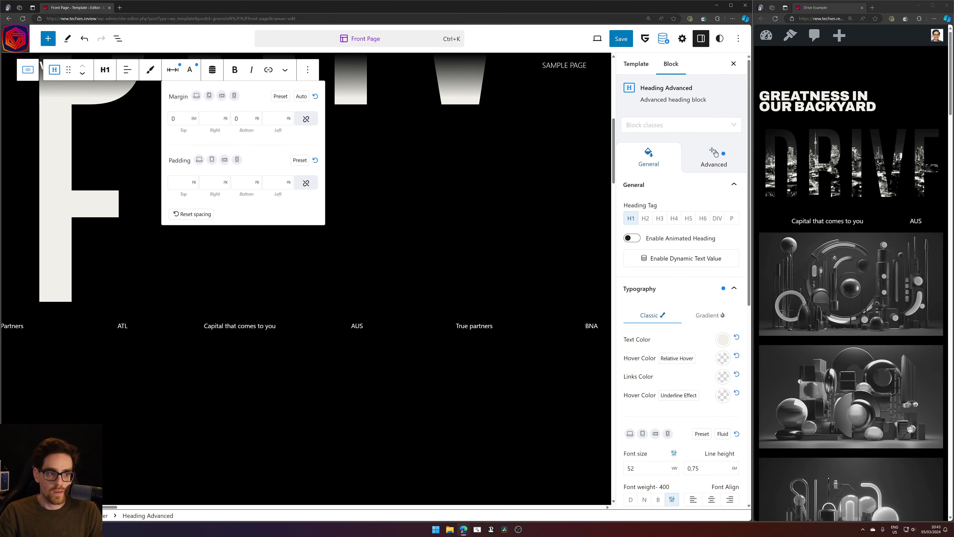
left_click(28, 69)
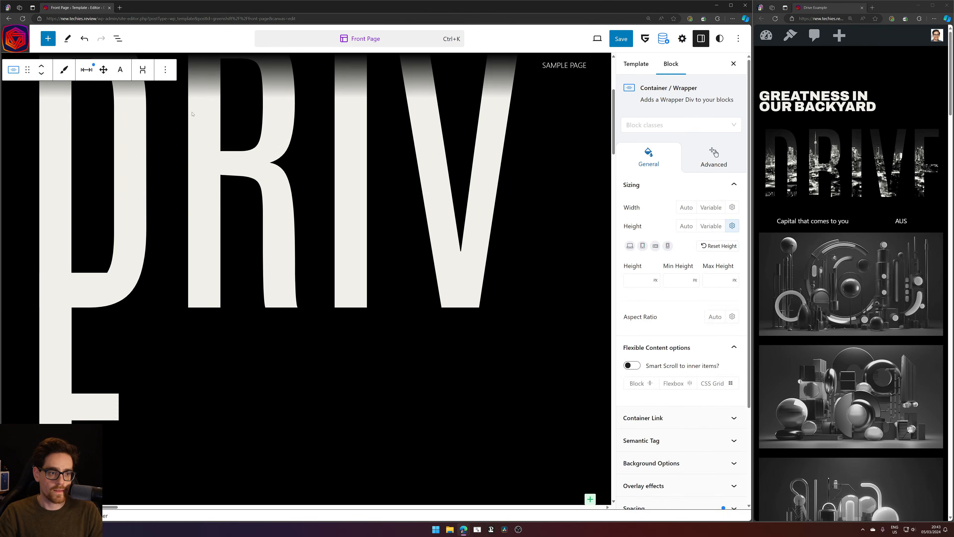
scroll(694, 230, "down", 3)
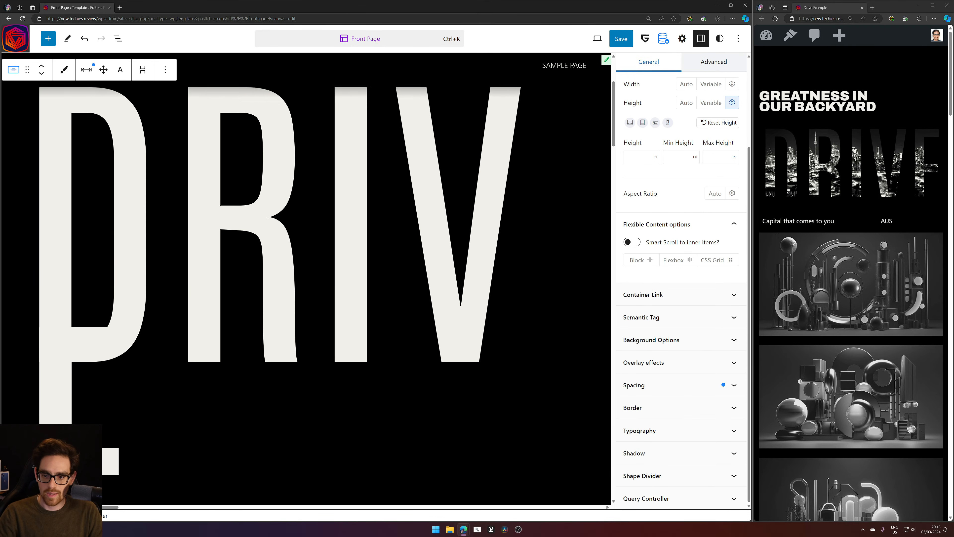
Examine the OUR STORY section's heading, button, divider and paragraph in the editor and on the live mobile page
scroll(803, 208, "down", 4)
scroll(804, 209, "down", 5)
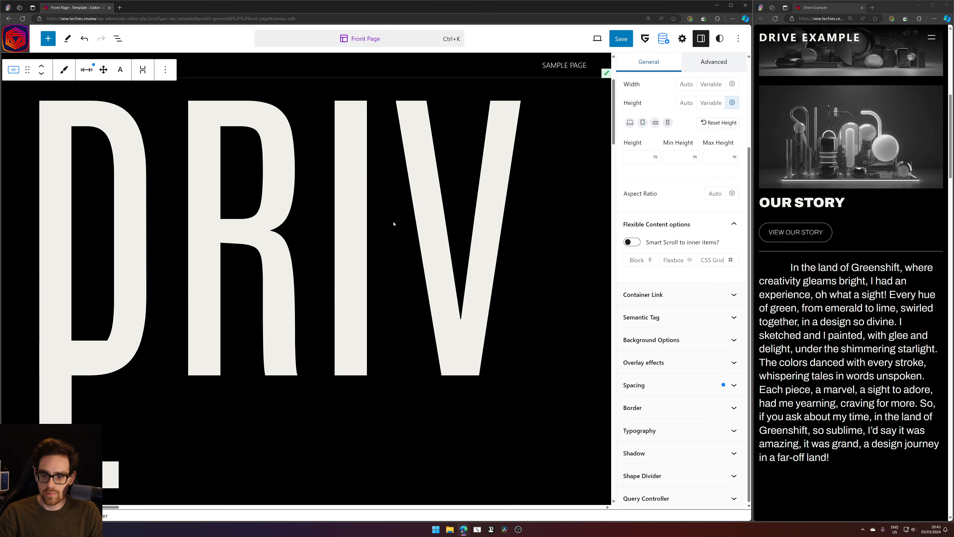
scroll(392, 222, "down", 8)
scroll(392, 227, "down", 4)
scroll(847, 309, "up", 2)
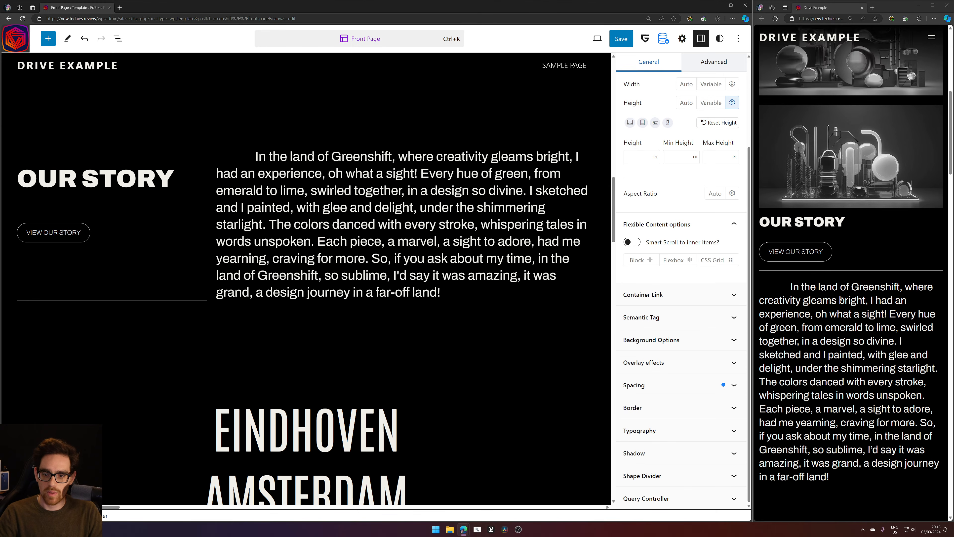
scroll(848, 316, "down", 2)
scroll(847, 316, "down", 1)
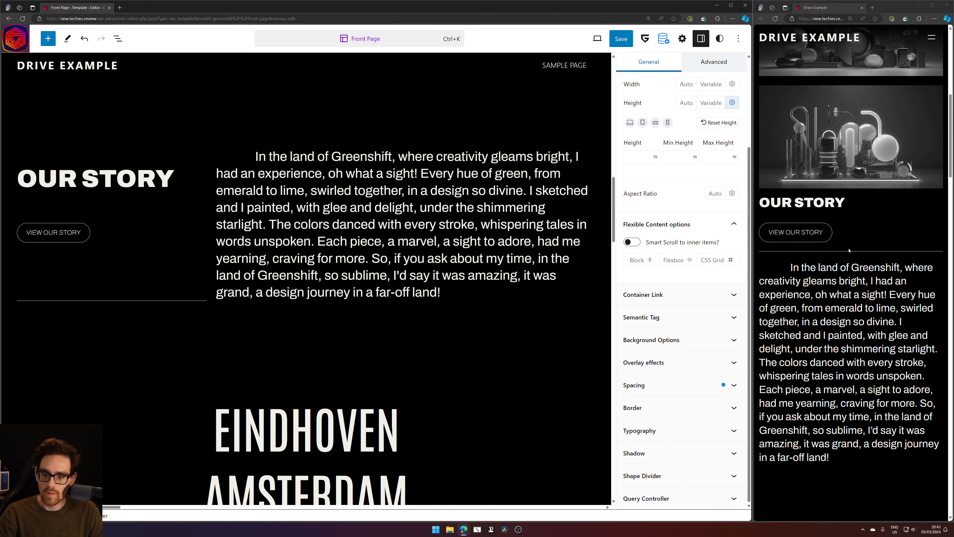
left_click_drag(781, 202, 833, 222)
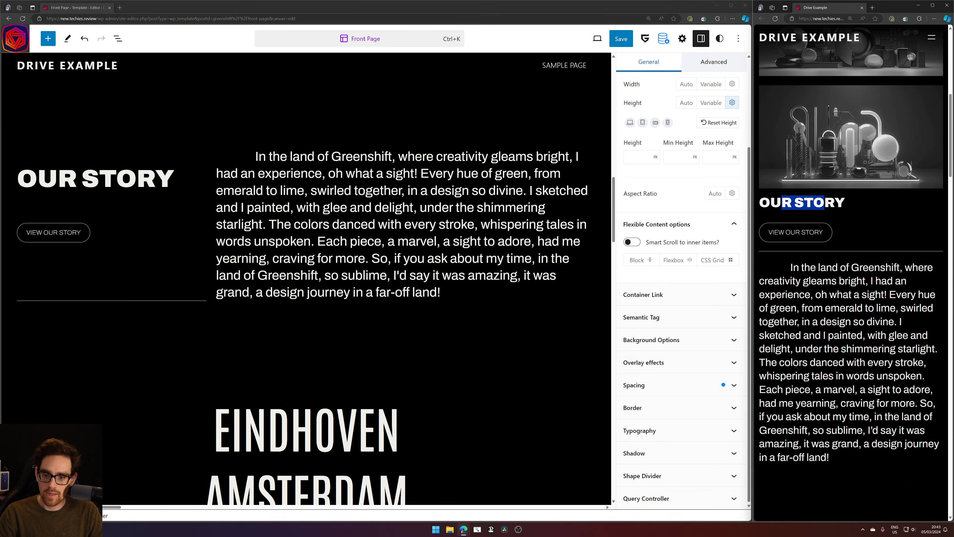
left_click_drag(782, 267, 869, 478)
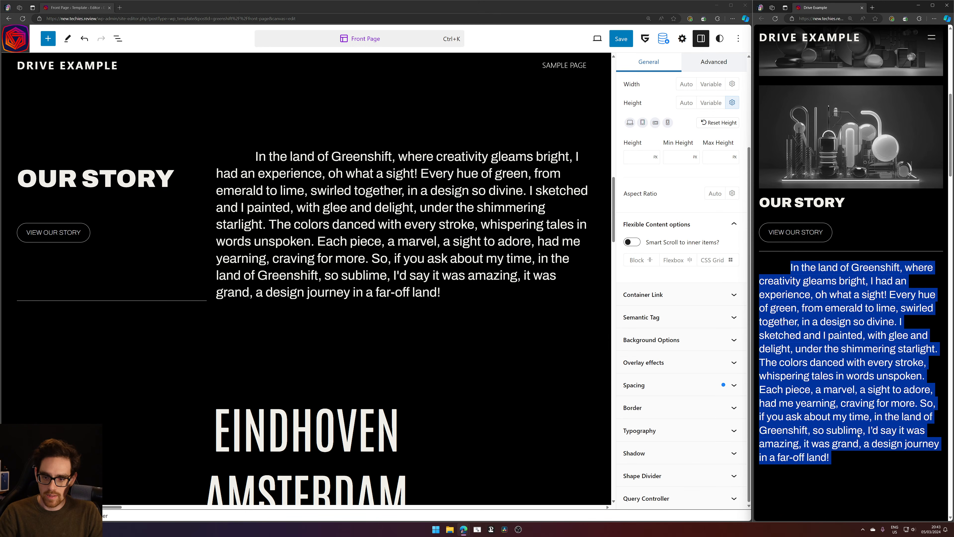
scroll(837, 354, "down", 2)
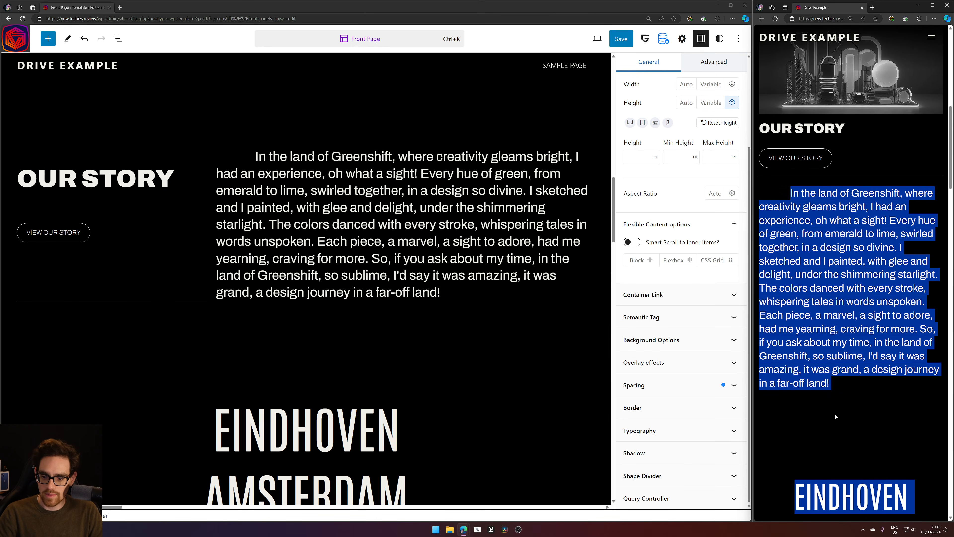
left_click(794, 408)
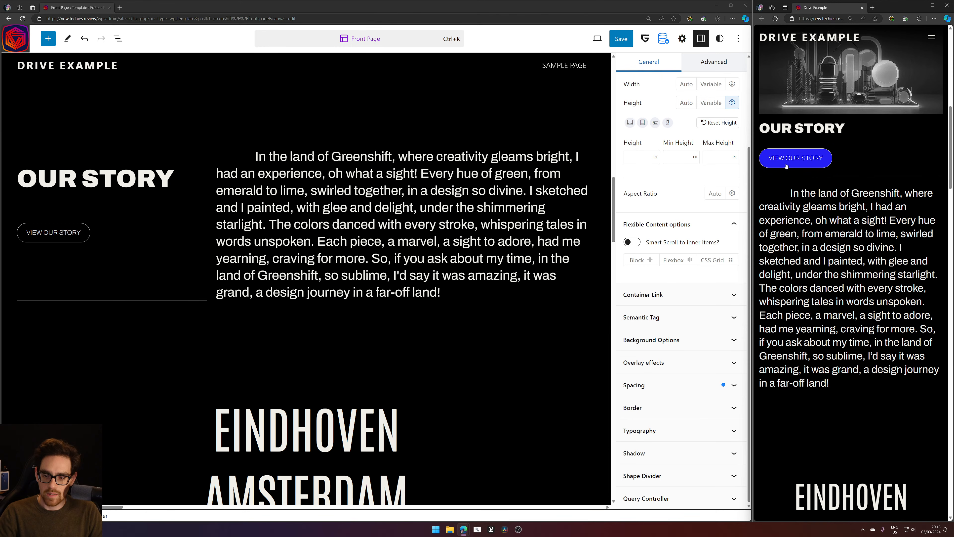
Inspect the OUR STORY section's blocks and look through the paragraph's typography and background options
left_click(301, 275)
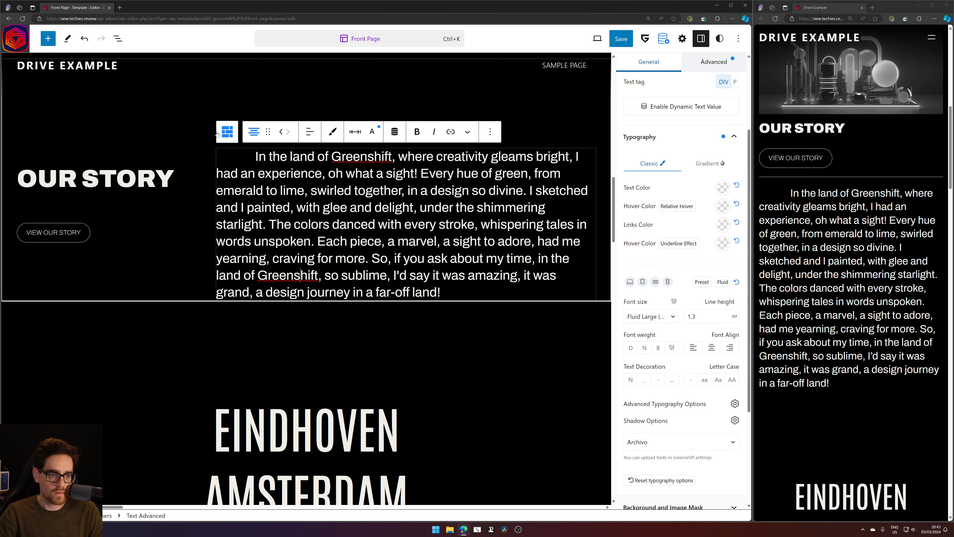
left_click(230, 133)
left_click(285, 208)
left_click(178, 228)
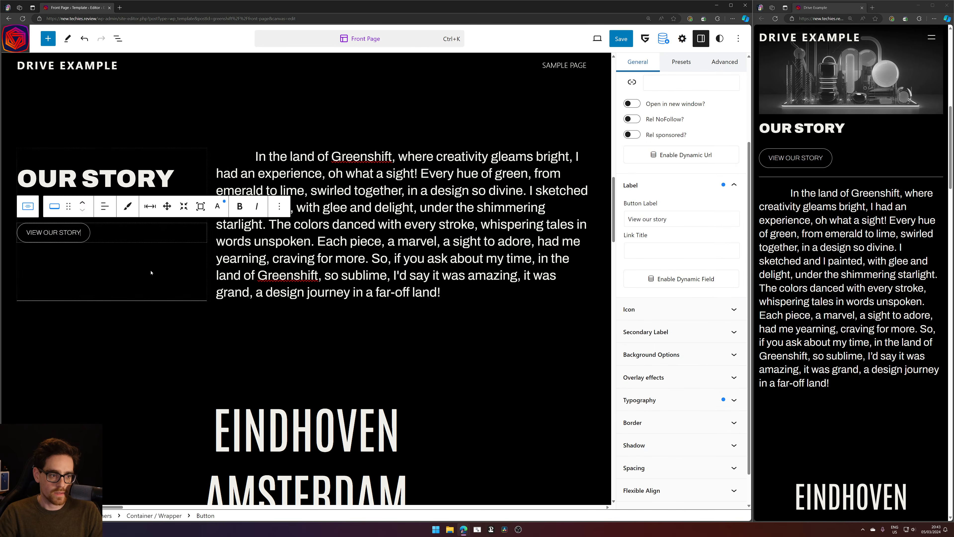
left_click(152, 289)
left_click(338, 259)
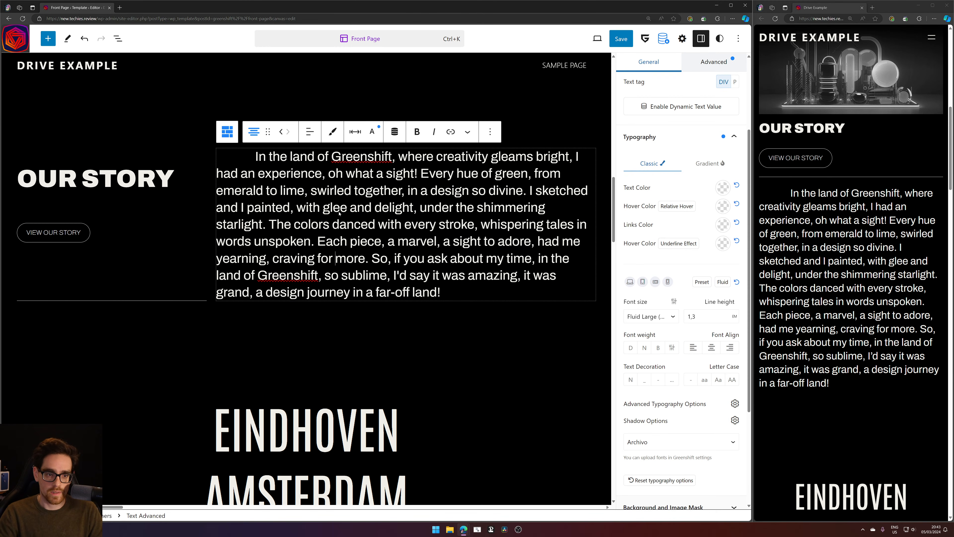
left_click(372, 132)
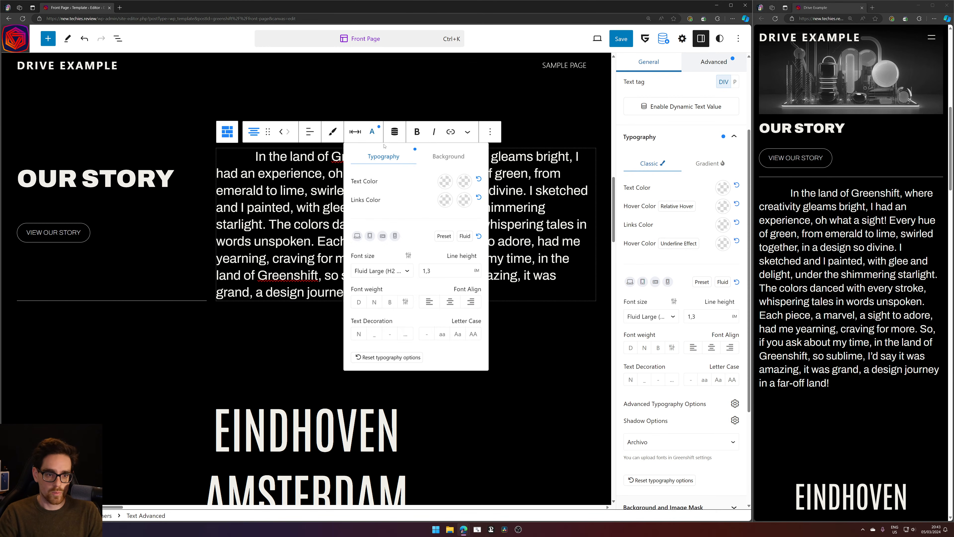
left_click(446, 157)
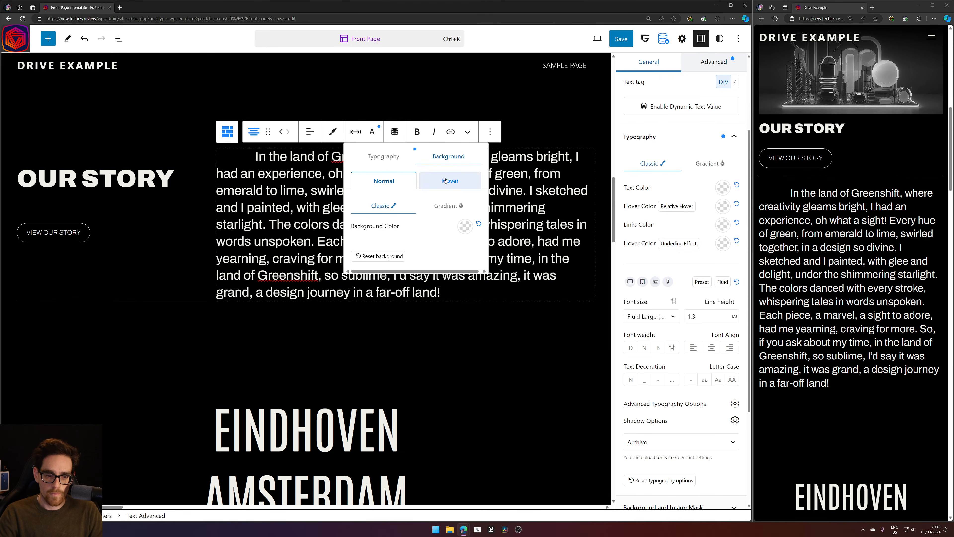
Give the OUR STORY paragraph a solid bottom border of width 1 in the theme palette's Color 1 (F1F0EA)
scroll(672, 327, "down", 5)
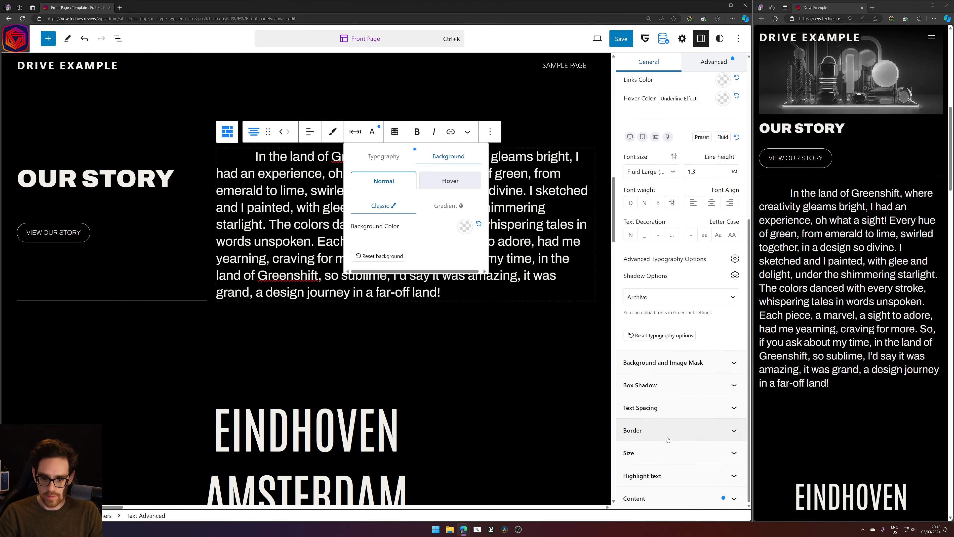
left_click(674, 426)
left_click(699, 171)
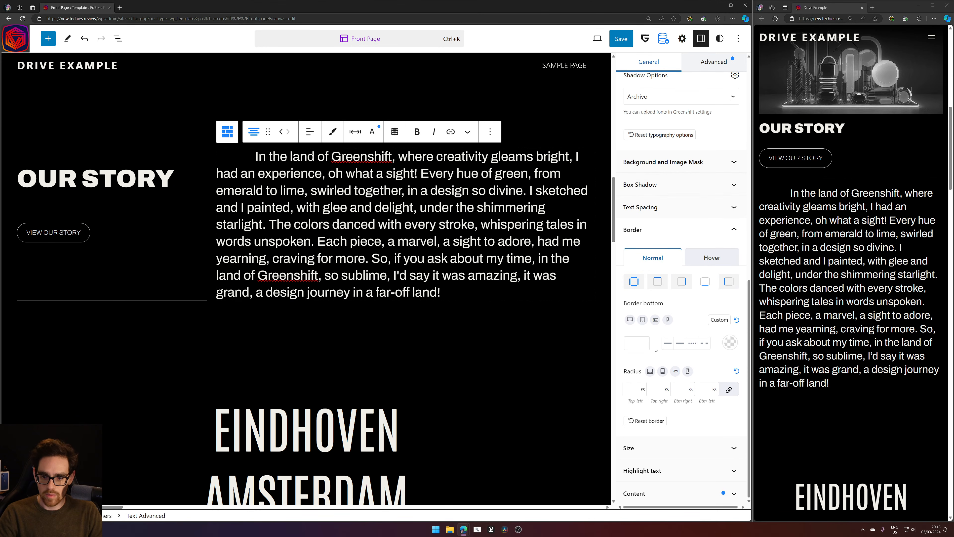
left_click(628, 345)
left_click(731, 343)
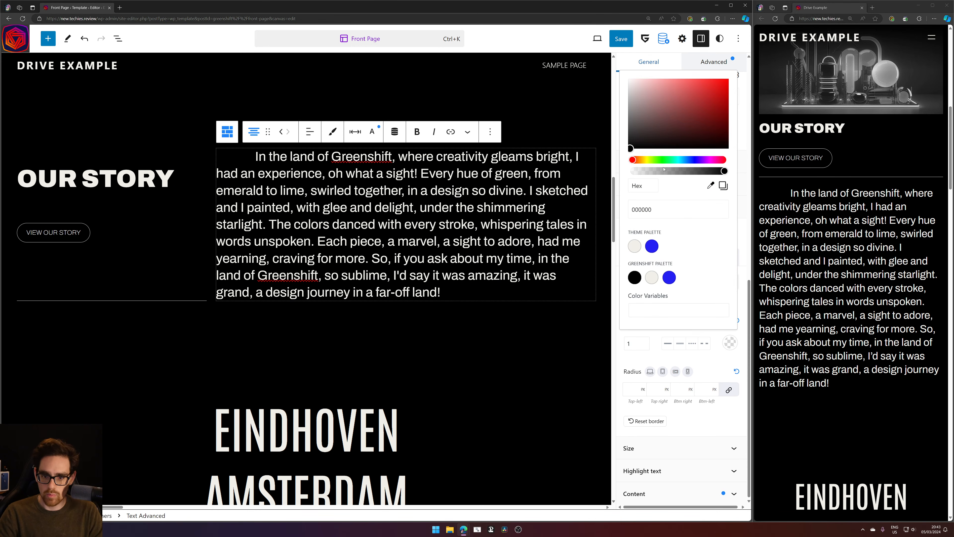
left_click(635, 246)
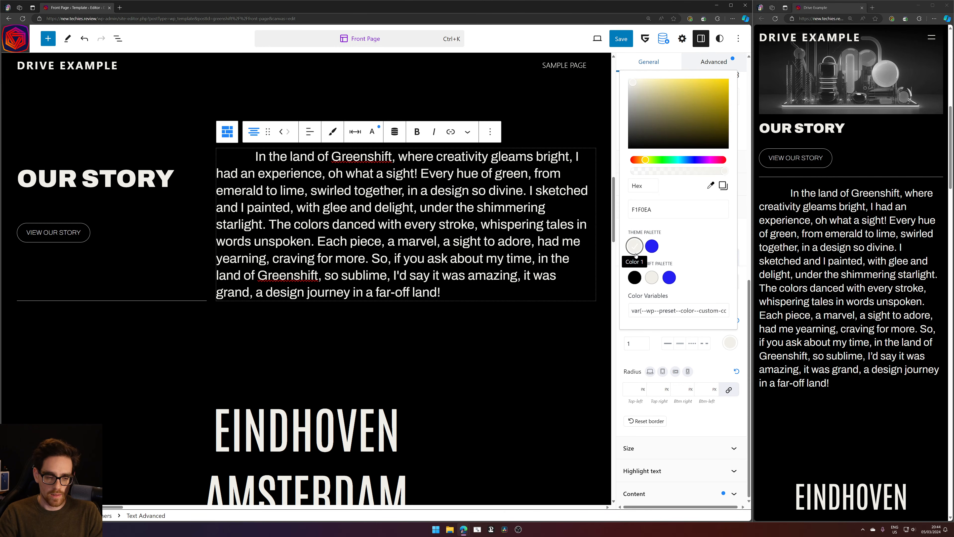
left_click(653, 360)
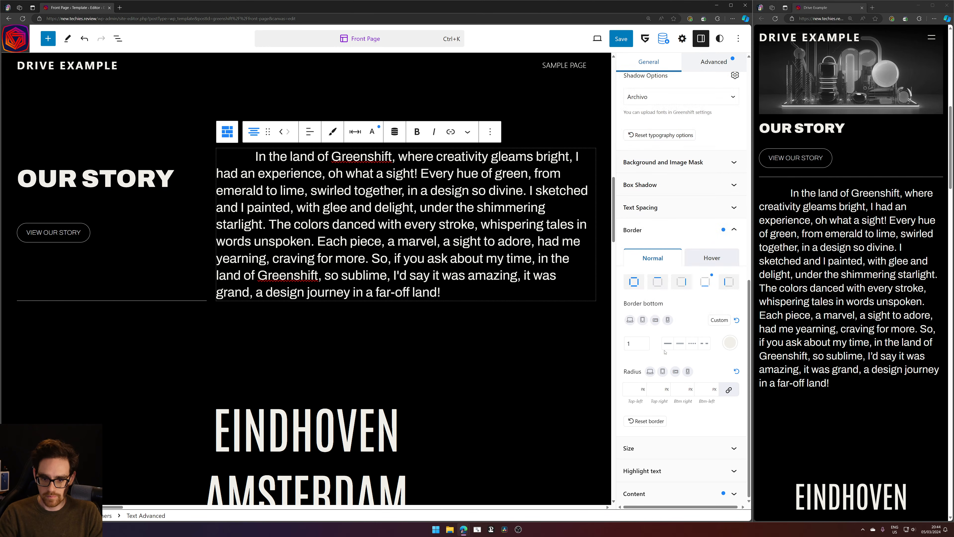
left_click(668, 344)
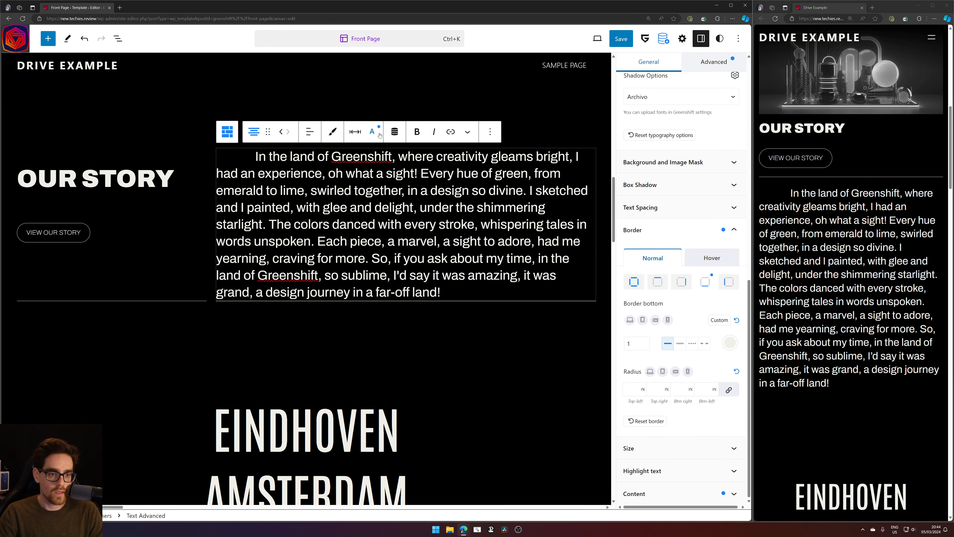
Set the OUR STORY paragraph's bottom padding to 1 em
left_click(361, 139)
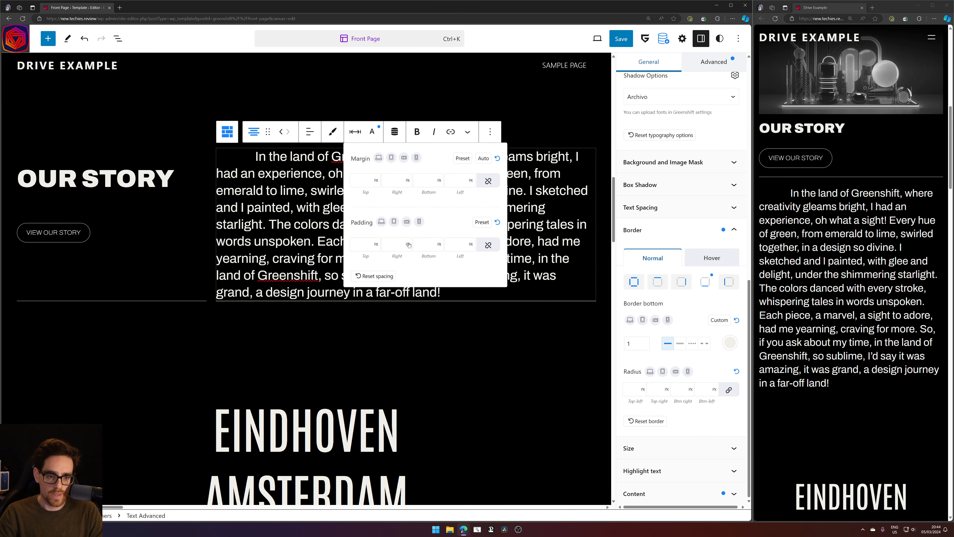
left_click(439, 244)
left_click(438, 265)
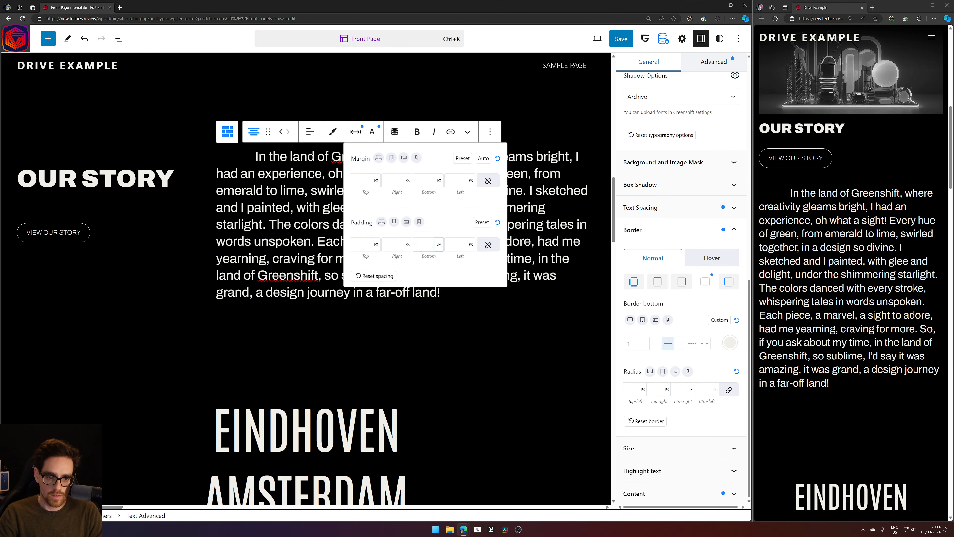
type("1")
Try to save the Front Page template with the paragraph changes and reload the editor
left_click(621, 39)
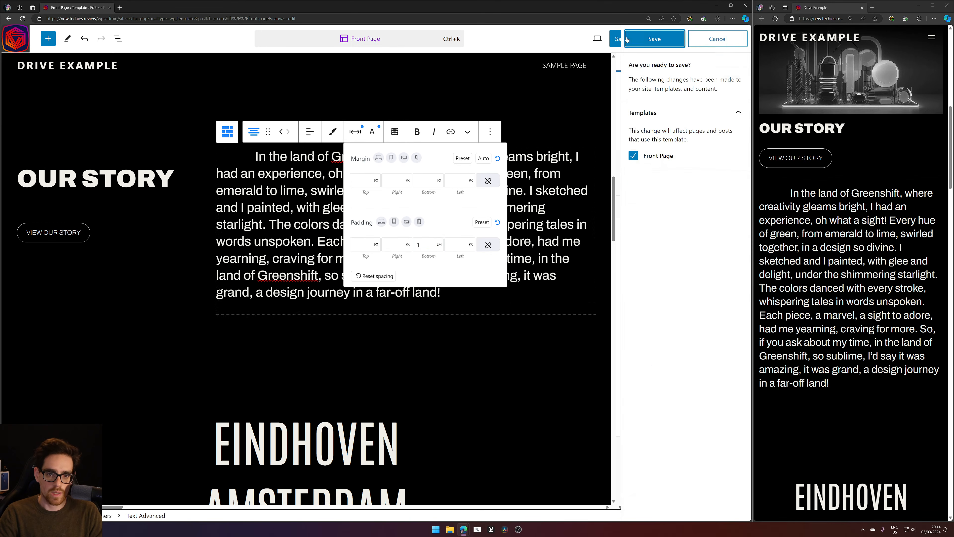
left_click(666, 37)
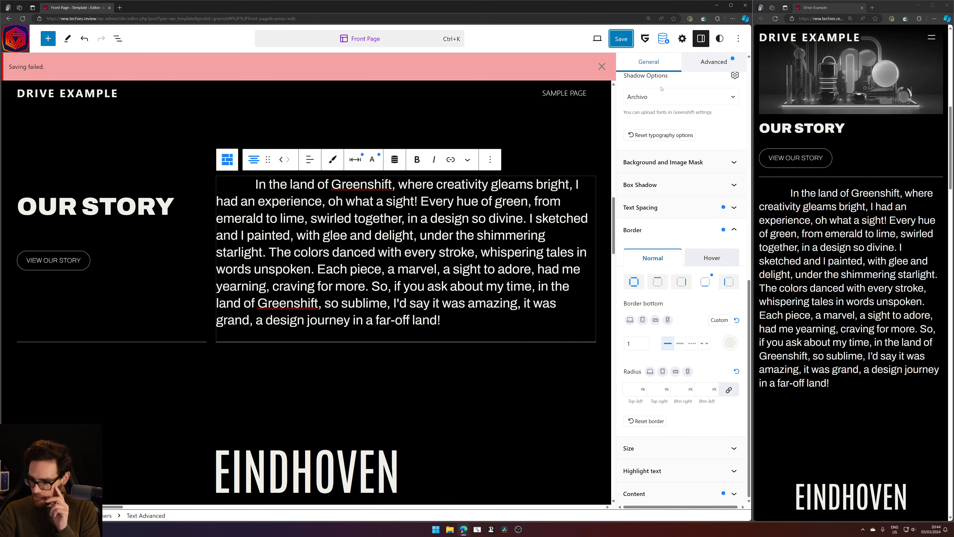
left_click(601, 66)
left_click(22, 19)
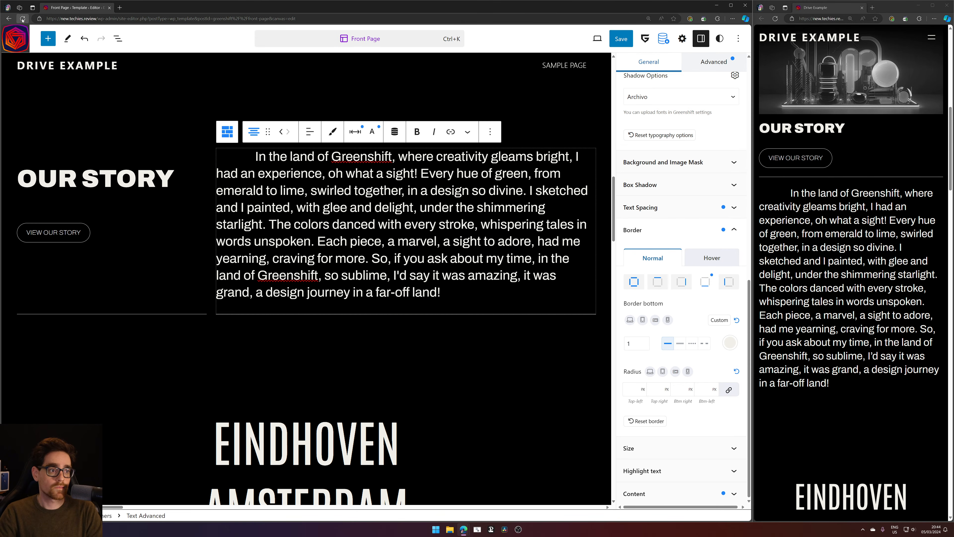
left_click(406, 54)
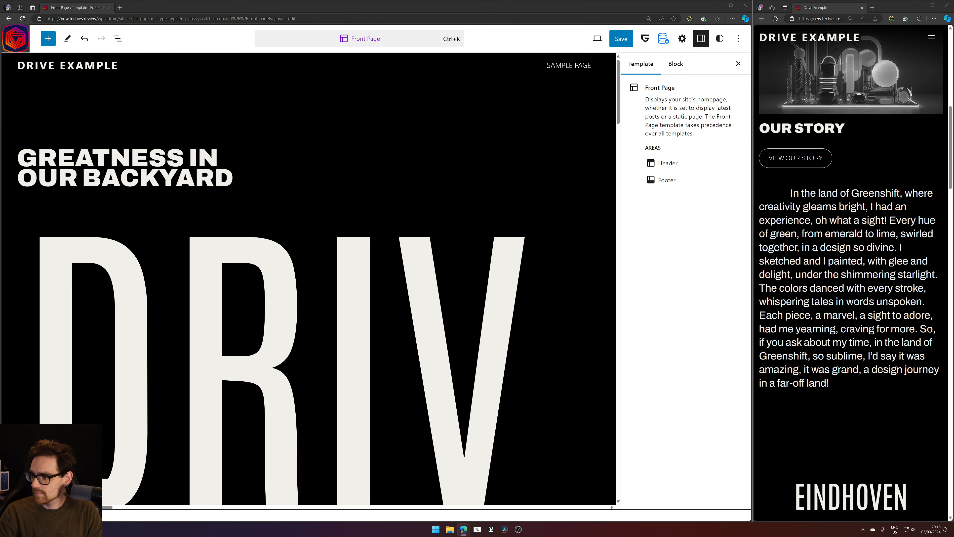
Check the YouTube livestream of this session by replaying an earlier point, and close its browser window
left_click_drag(953, 46, 875, 44)
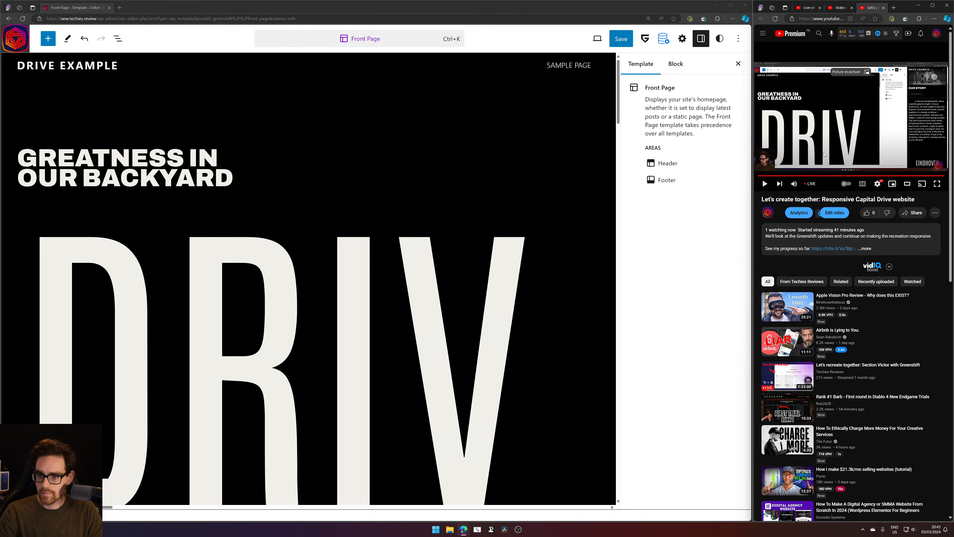
left_click(829, 176)
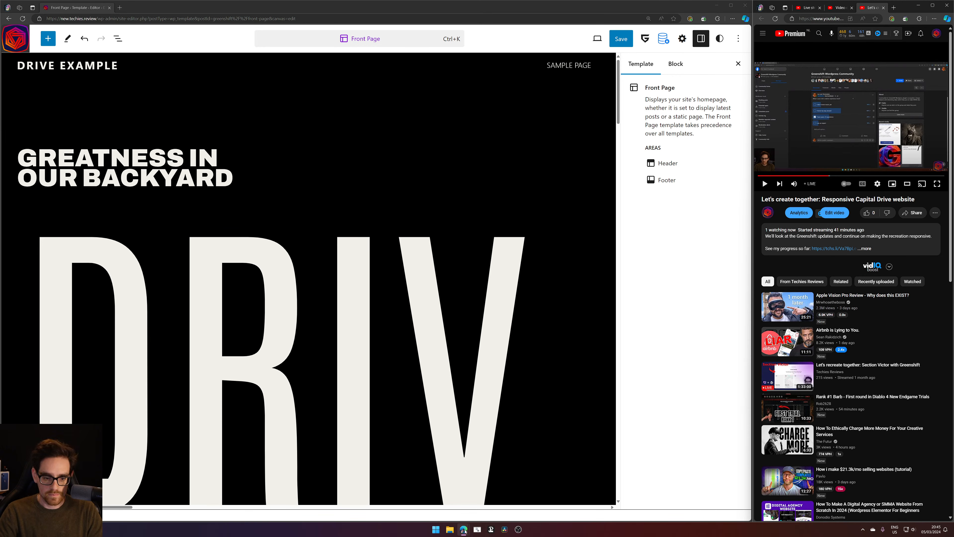
mouse_move(465, 530)
mouse_move(456, 499)
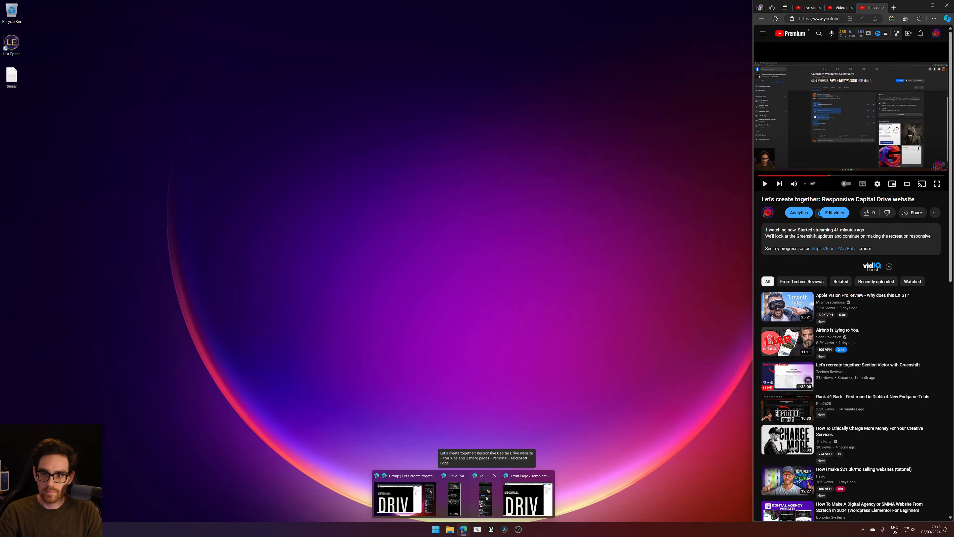
mouse_move(516, 496)
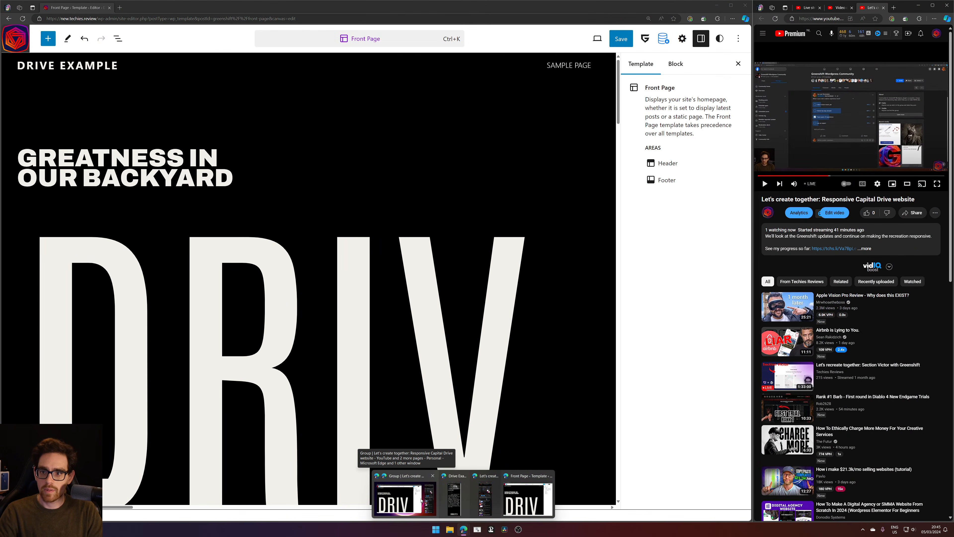
left_click(421, 500)
left_click_drag(905, 7, 619, 41)
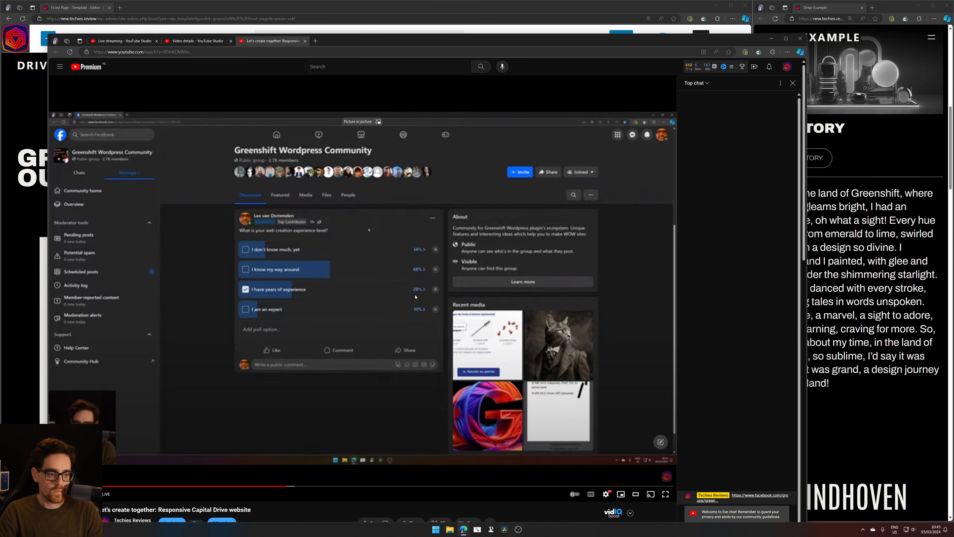
left_click(432, 366)
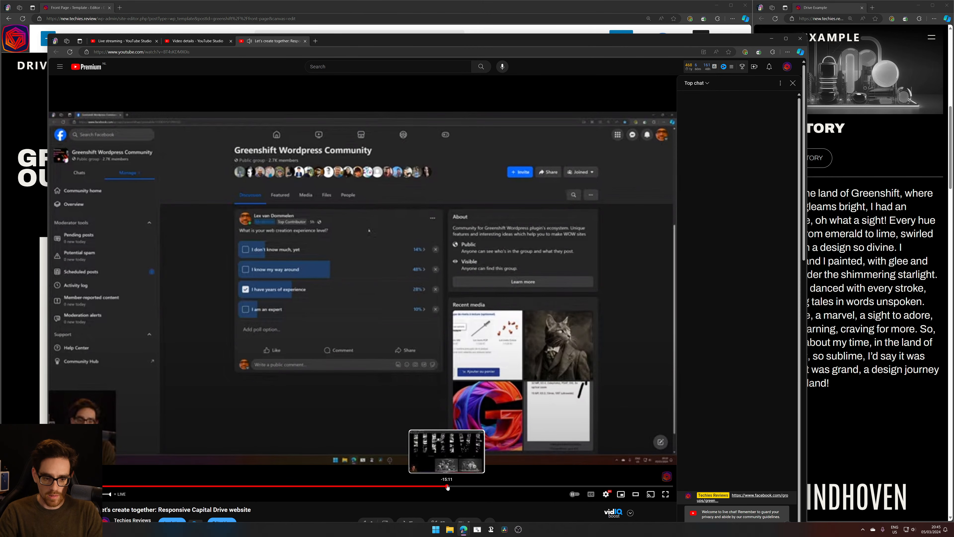
left_click(446, 486)
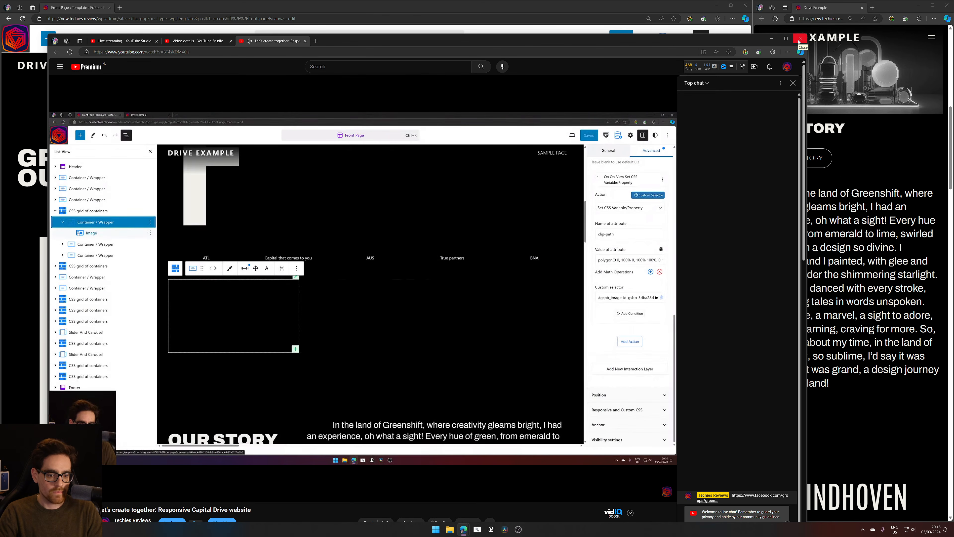
left_click(799, 39)
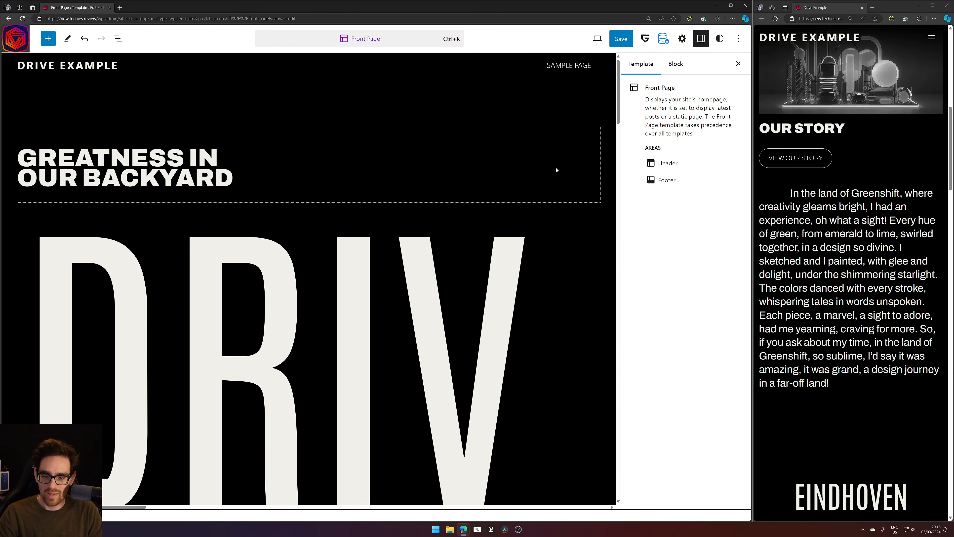
Examine how the OUR STORY section's heading, button, wrapper and paragraph blocks are nested inside their CSS grid
scroll(558, 154, "down", 10)
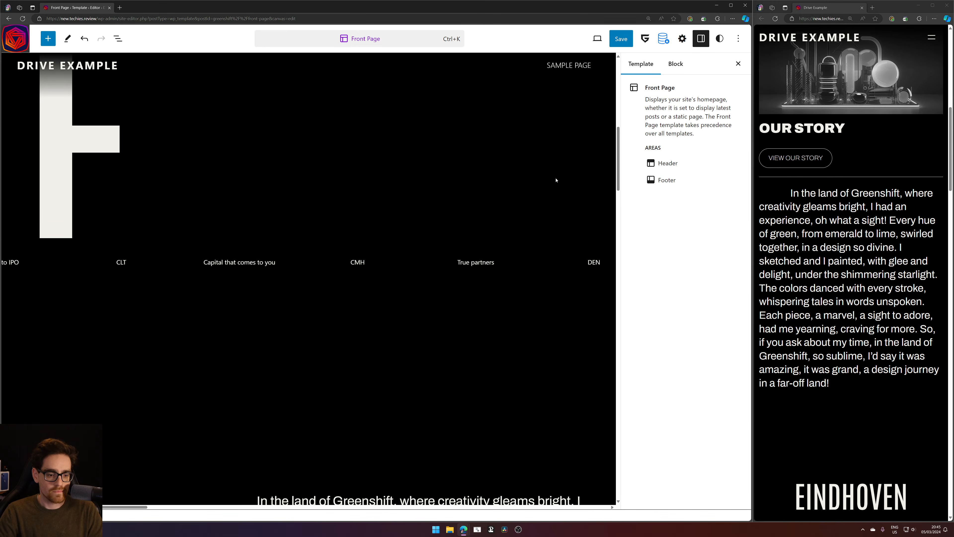
scroll(556, 179, "down", 5)
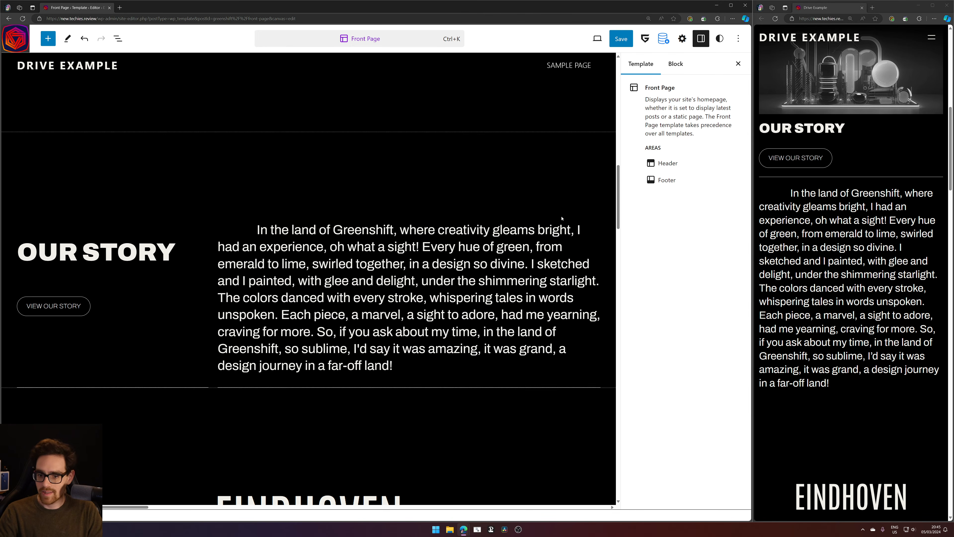
left_click(295, 276)
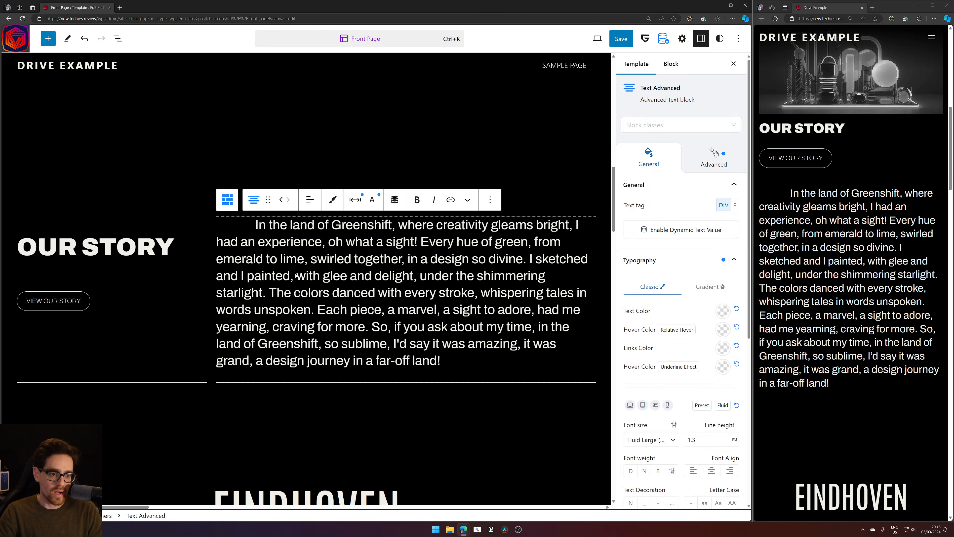
left_click(218, 194)
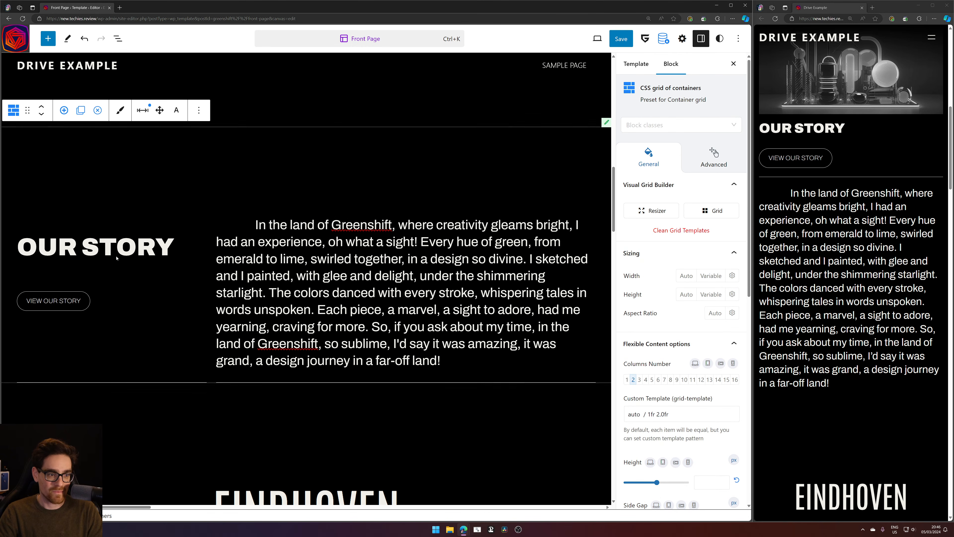
left_click(156, 335)
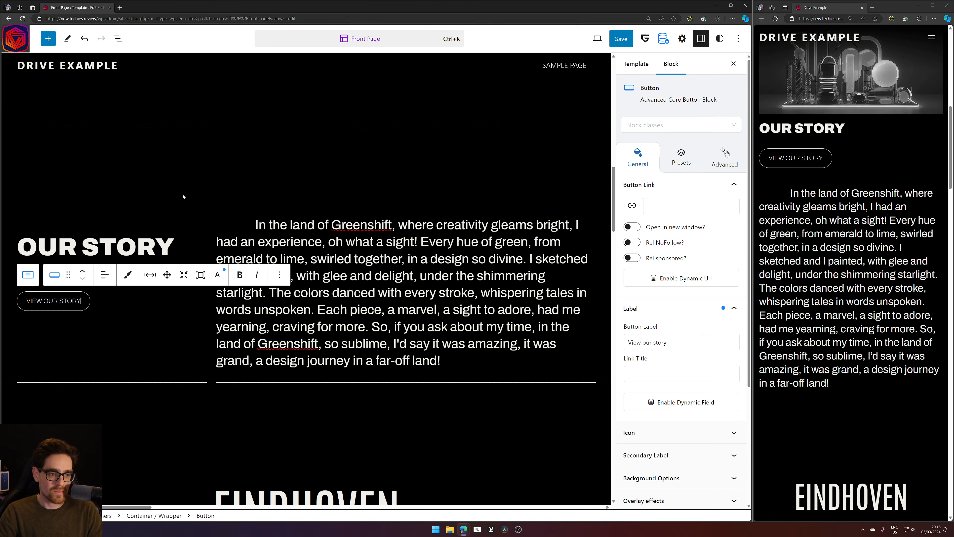
left_click(74, 150)
left_click(11, 111)
left_click(11, 113)
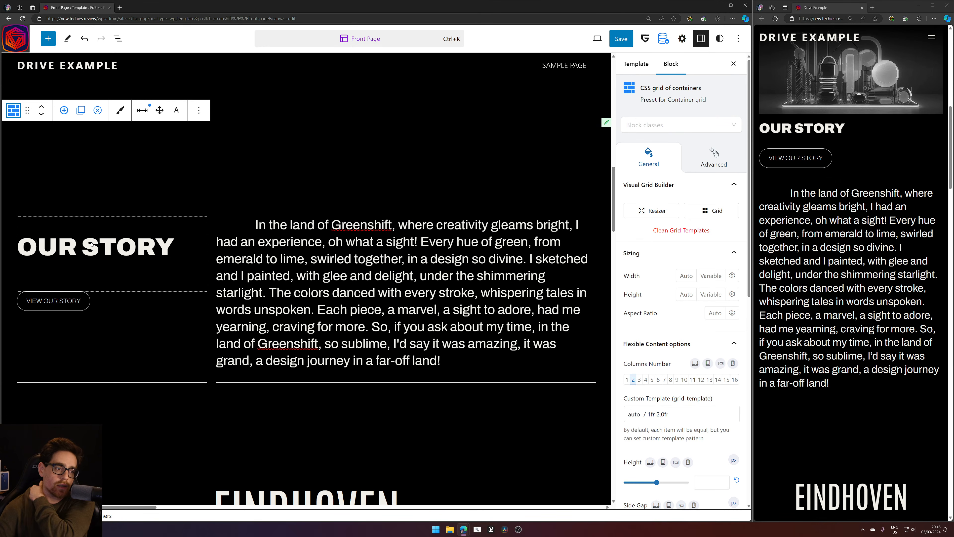
left_click(139, 334)
left_click(118, 249)
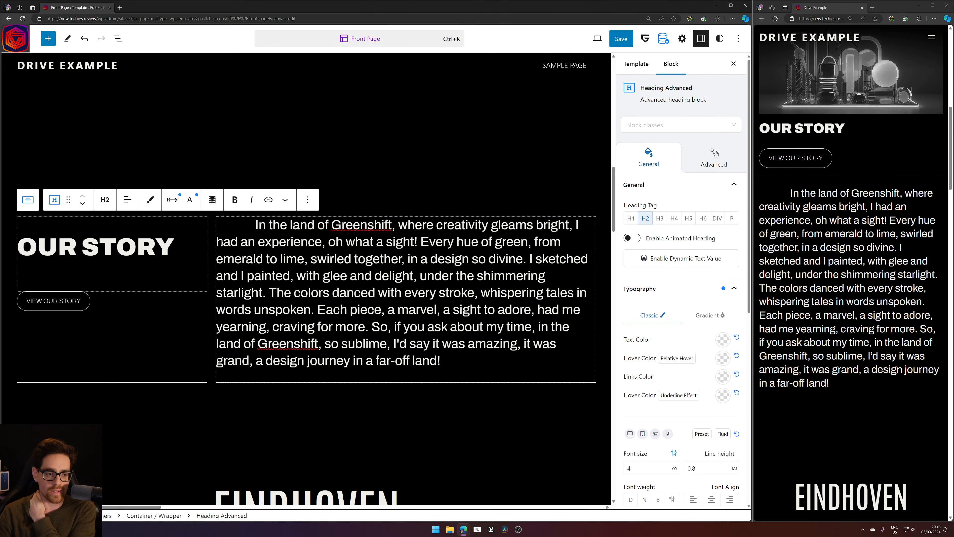
left_click(181, 337)
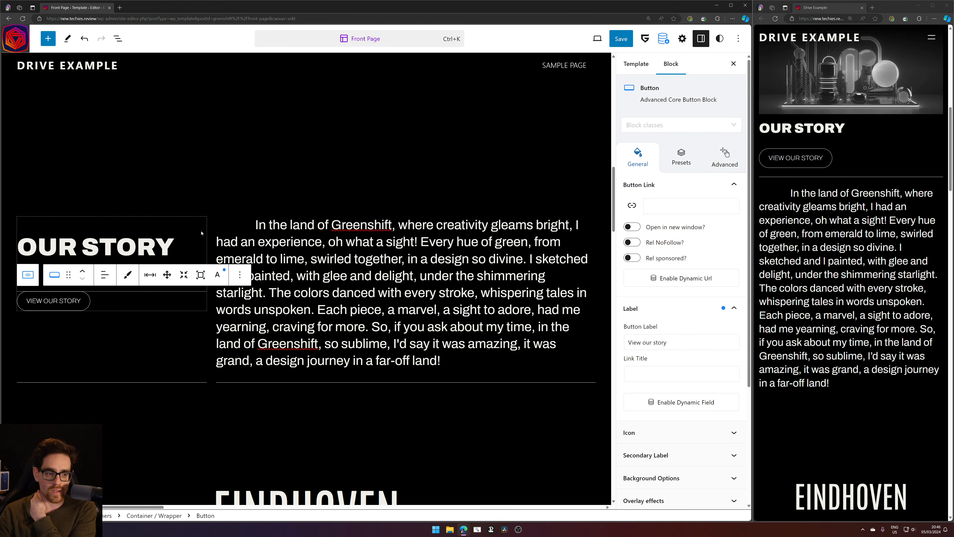
left_click(193, 236)
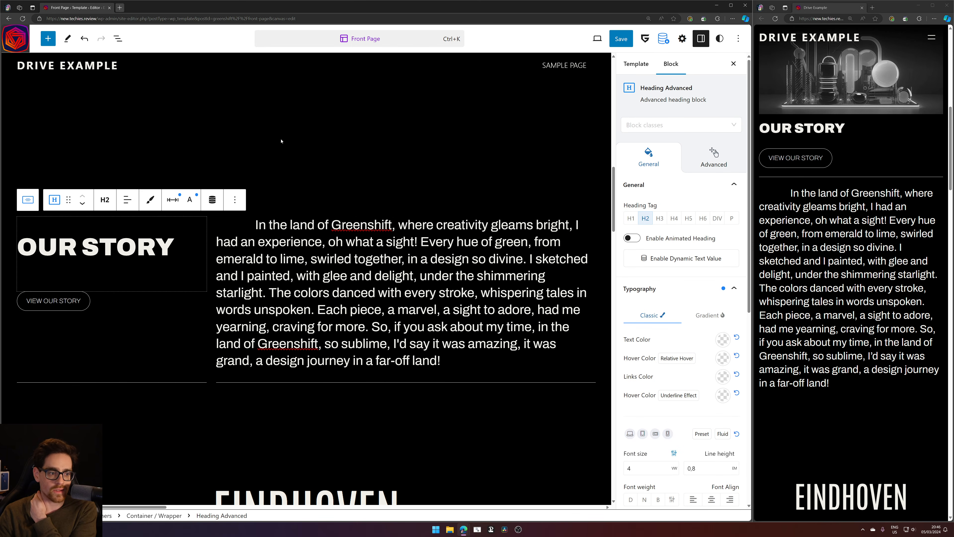
left_click(78, 255)
left_click(115, 362)
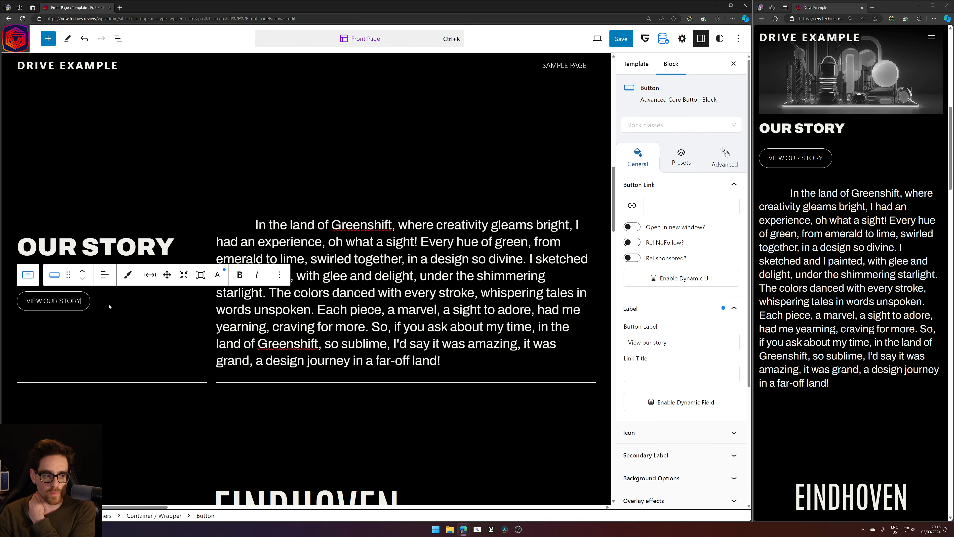
left_click(372, 326)
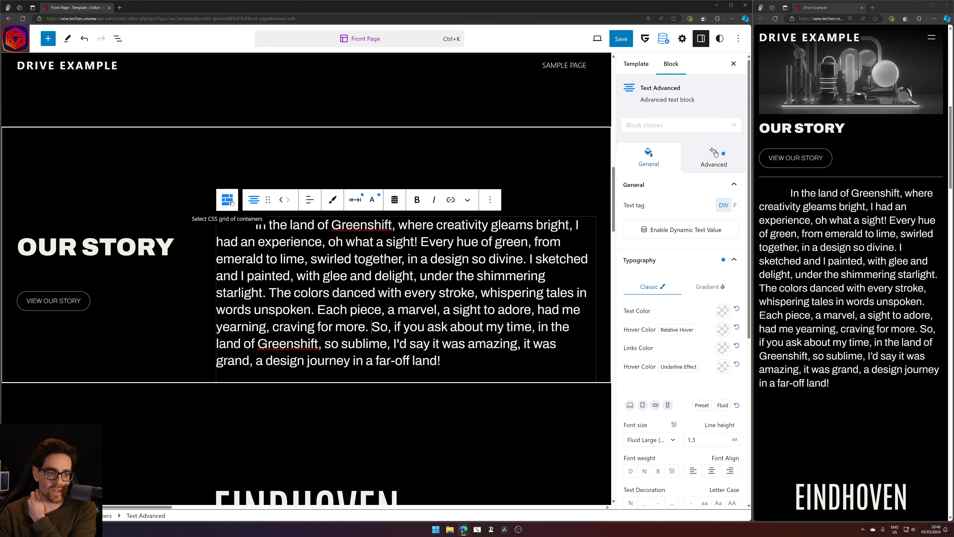
left_click(141, 244)
left_click(145, 316)
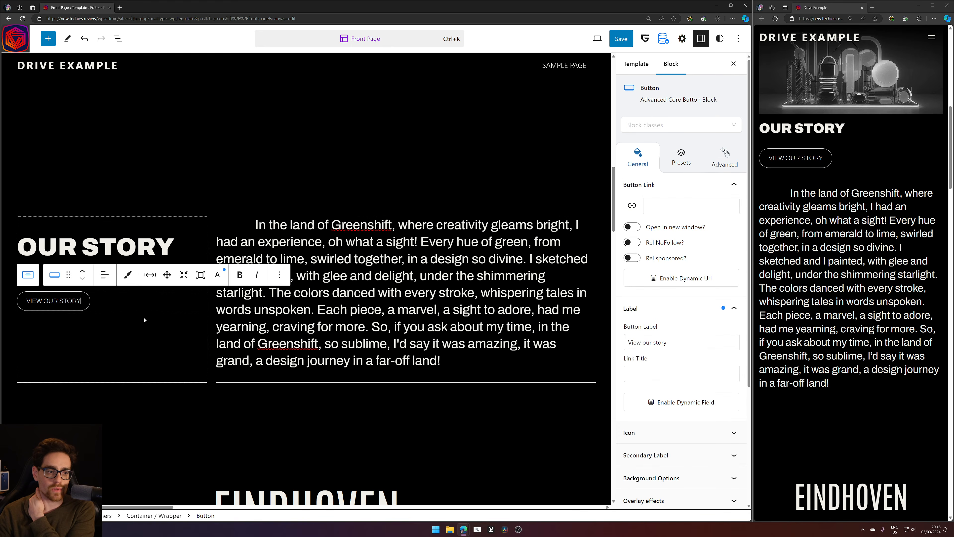
left_click(119, 363)
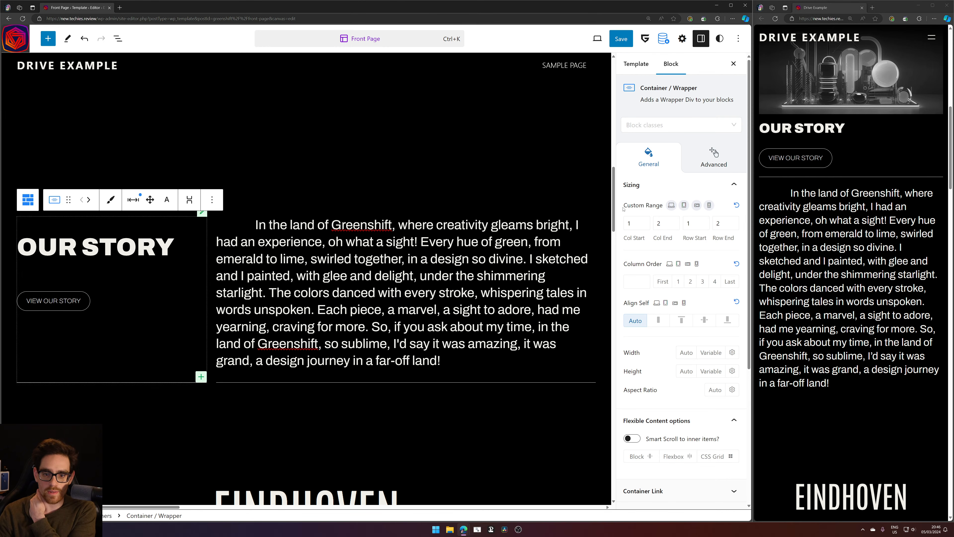
left_click(99, 248)
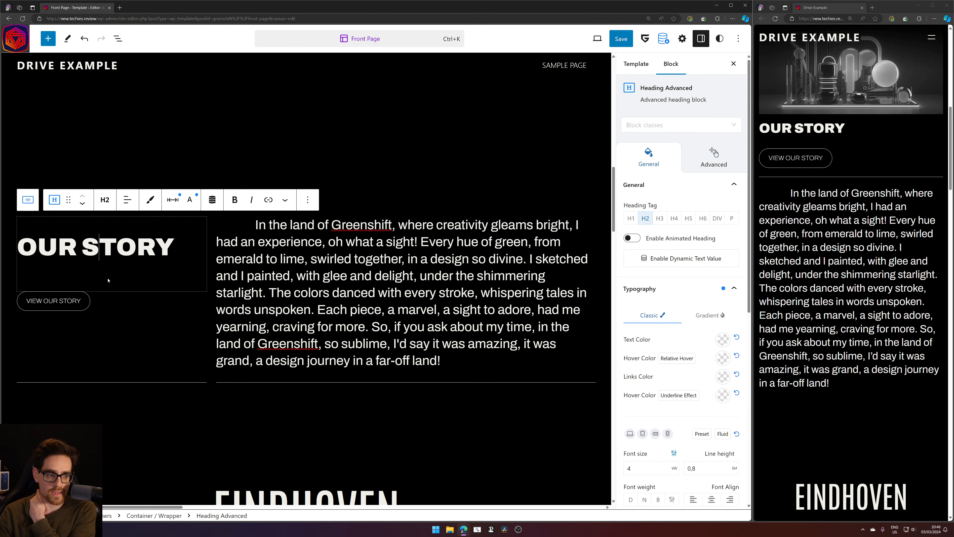
left_click(124, 305)
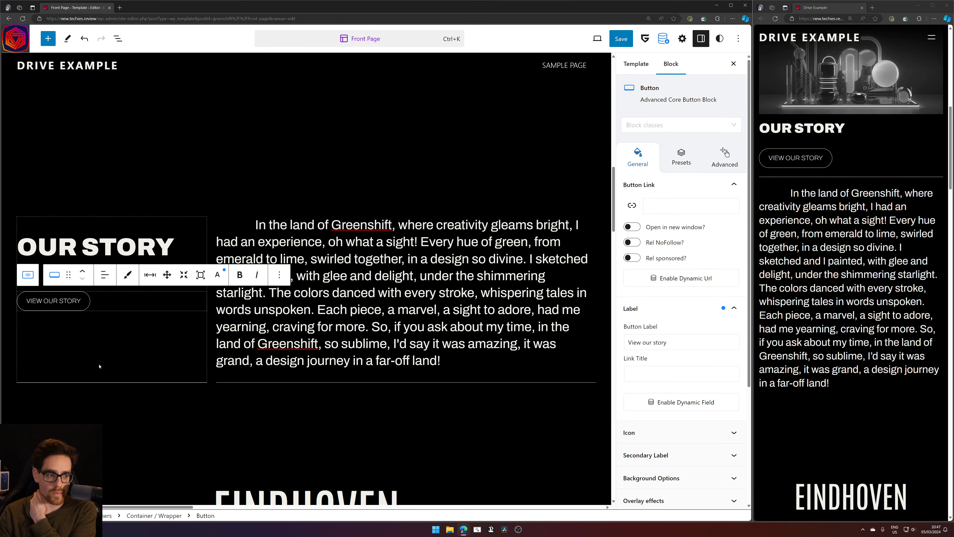
Duplicate the whole OUR STORY CSS grid of containers
left_click(27, 274)
left_click(29, 202)
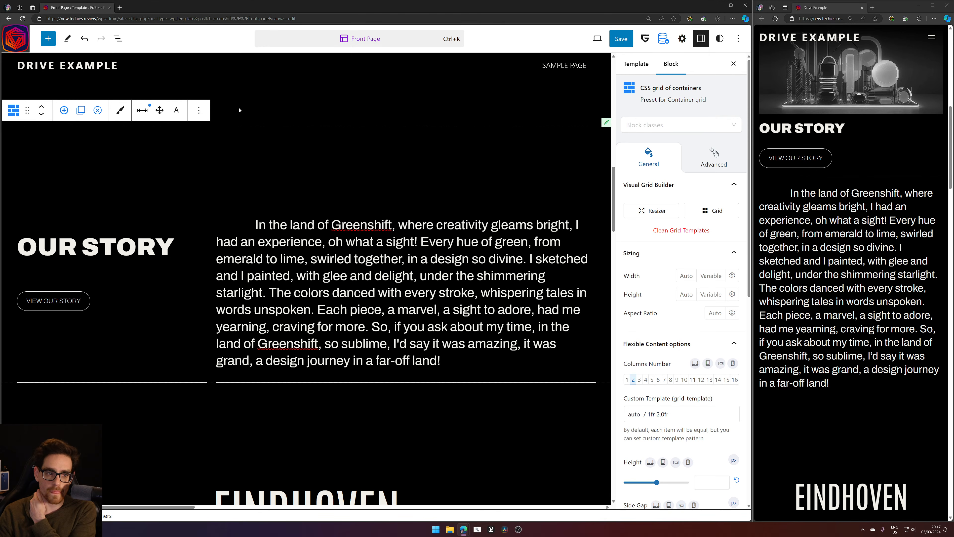
left_click(198, 110)
left_click(216, 157)
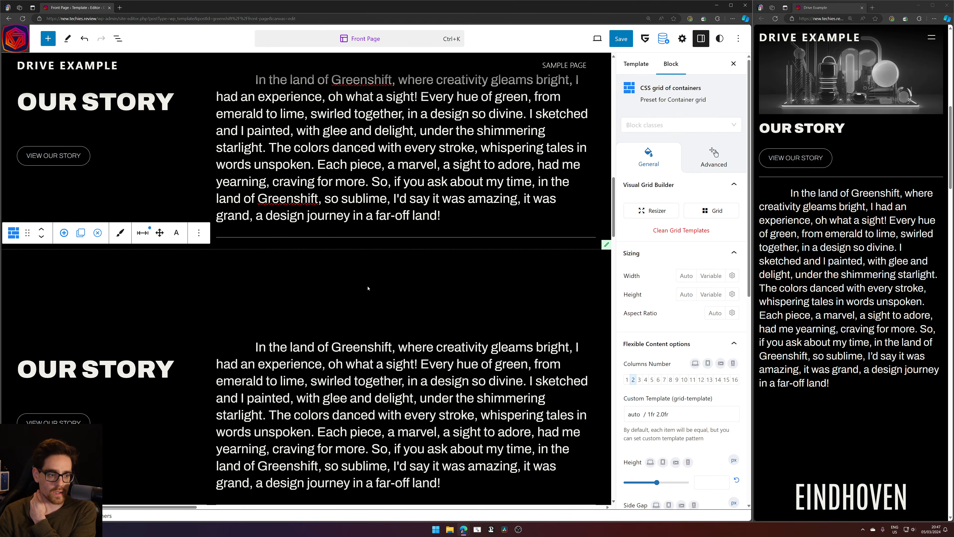
Move the heading and button out of the duplicated grid's wrapper to sit directly in the grid, and delete the emptied wrapper
left_click(117, 233)
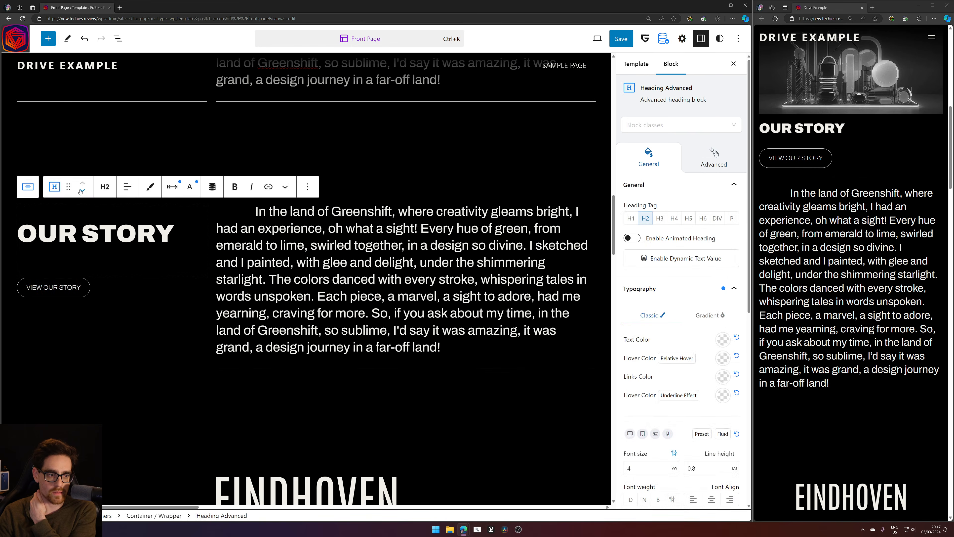
left_click_drag(68, 187, 135, 237)
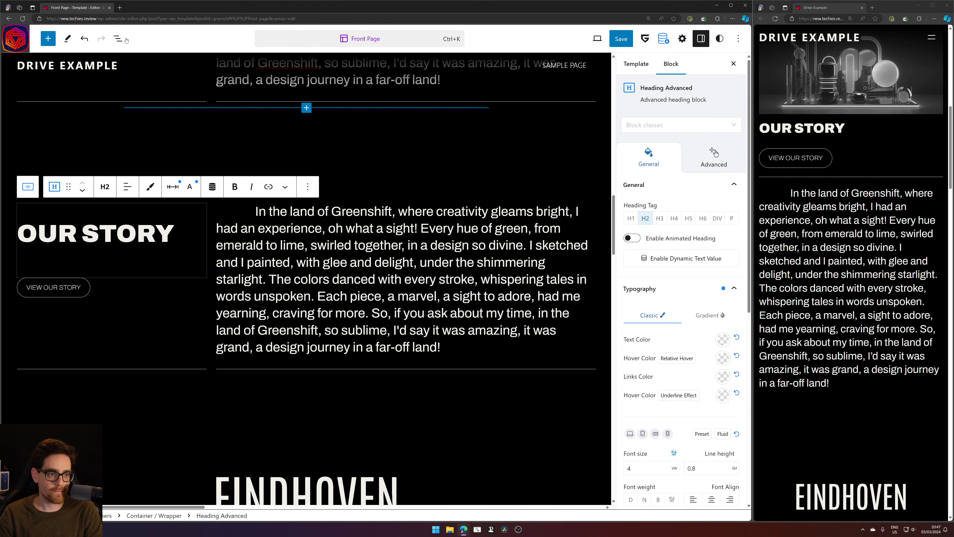
left_click(118, 39)
mouse_move(62, 212)
left_mouse_down()
mouse_move(69, 201)
mouse_move(85, 212)
mouse_move(77, 214)
left_mouse_up()
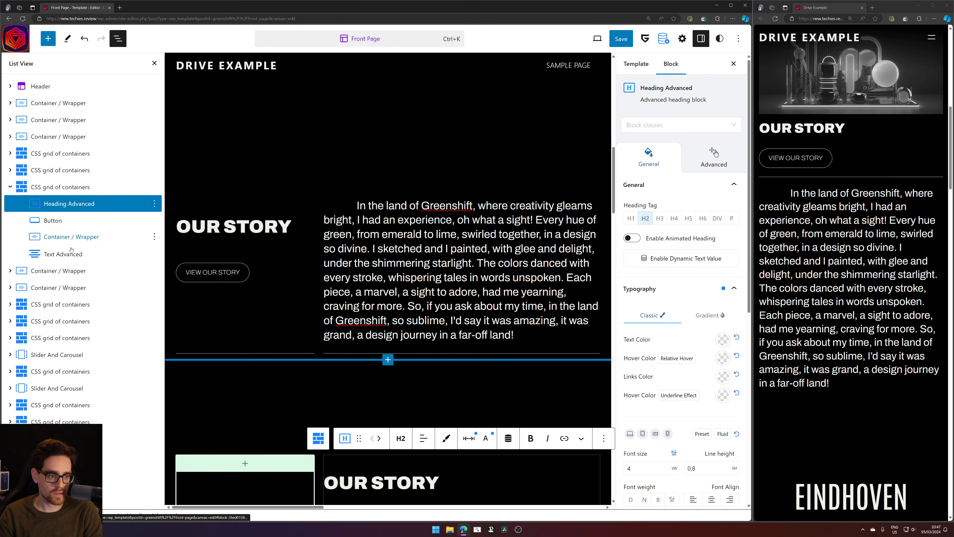
left_click(62, 236)
key("Delete")
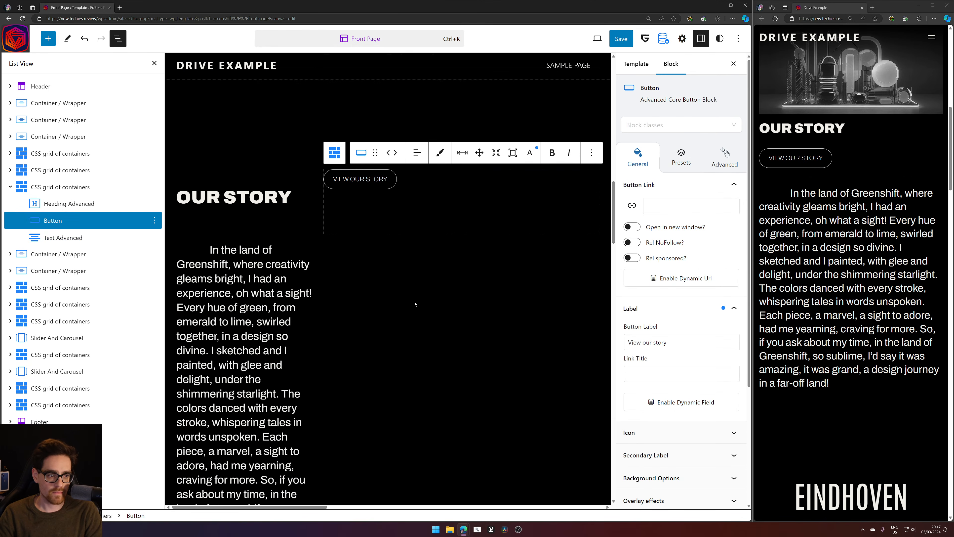
Arrange the duplicated grid in the Grid Builder with items 1 and 2 stacked in the first column and item 3 spanning both rows beside them
left_click(148, 203)
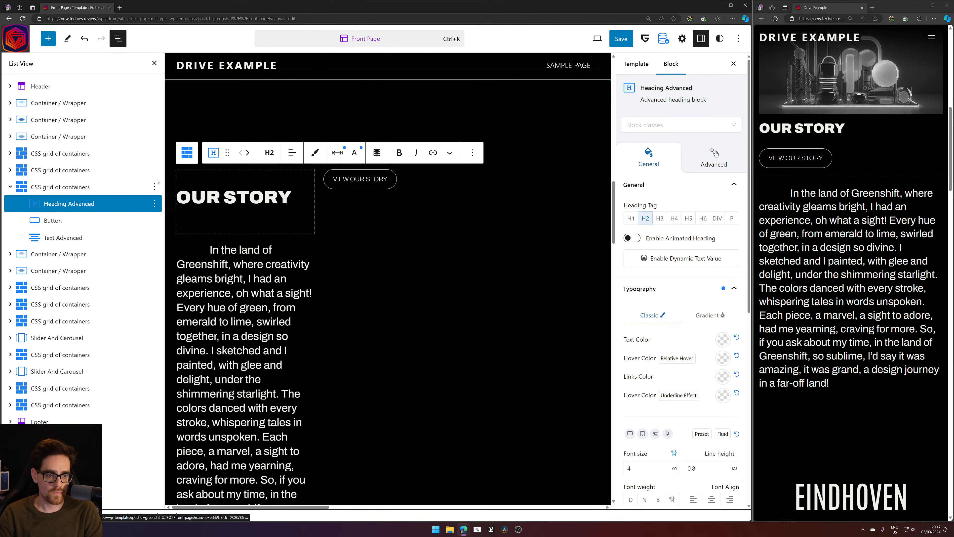
left_click(77, 236)
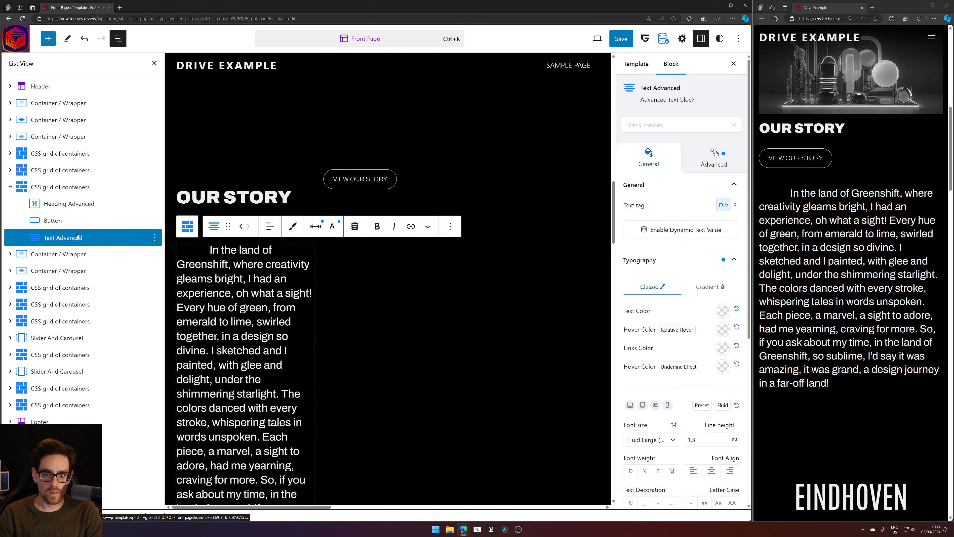
left_click(97, 206)
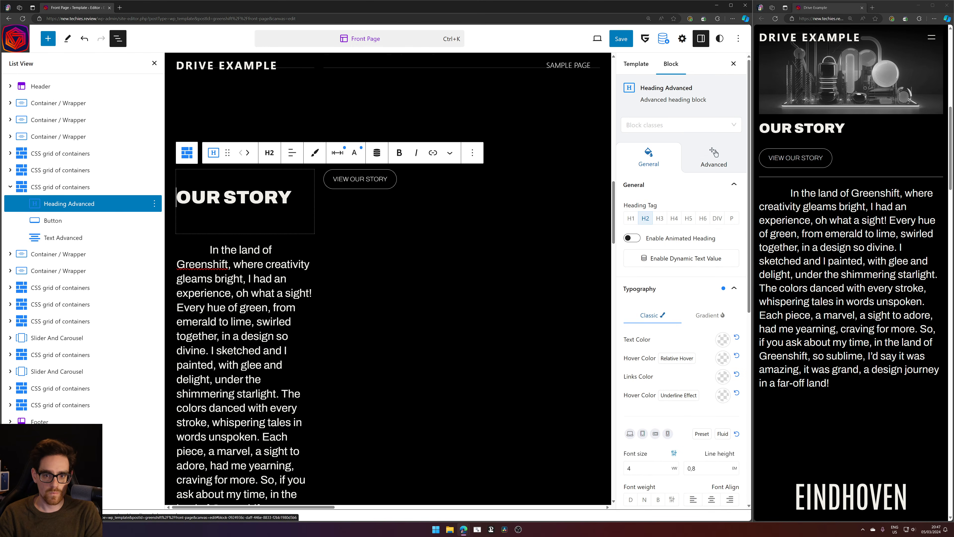
left_click(94, 187)
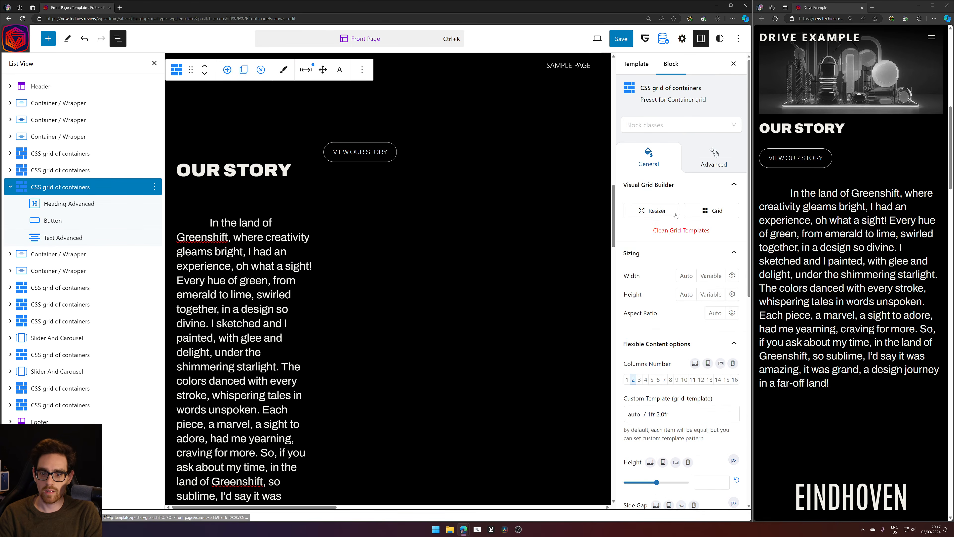
left_click(712, 211)
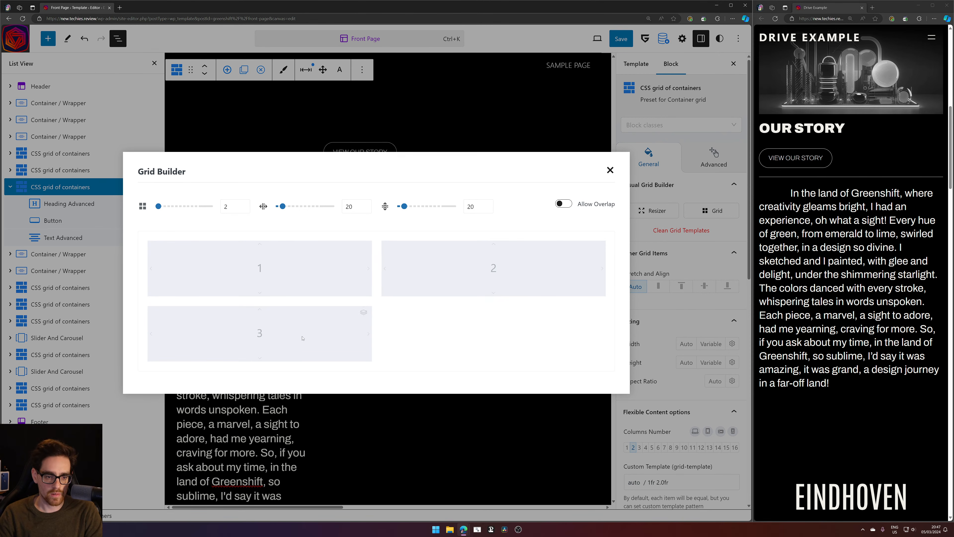
left_click_drag(303, 338, 556, 342)
left_click_drag(540, 250, 282, 333)
left_click_drag(495, 308, 495, 244)
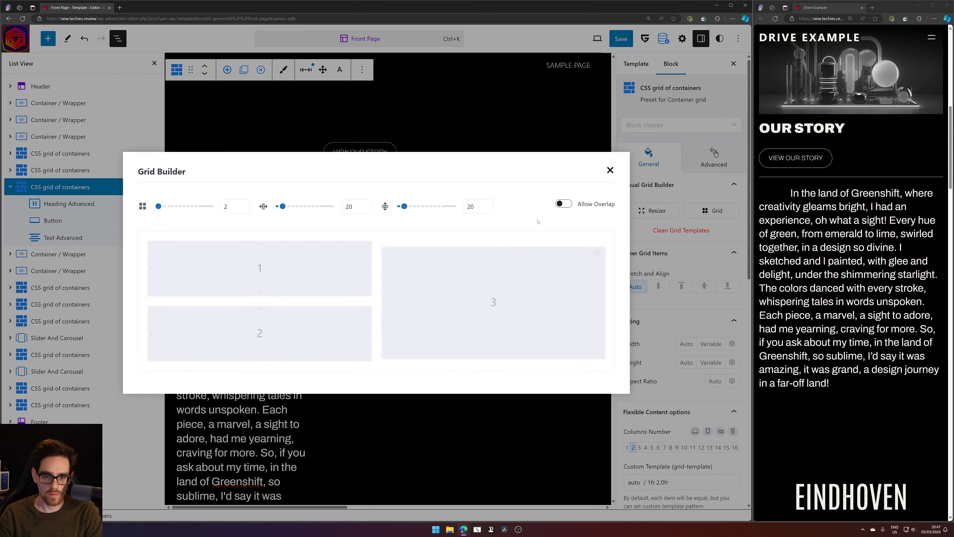
Set the duplicated grid to 3 columns in the Grid Builder and stretch item 3 across the second and third columns
left_click(609, 171)
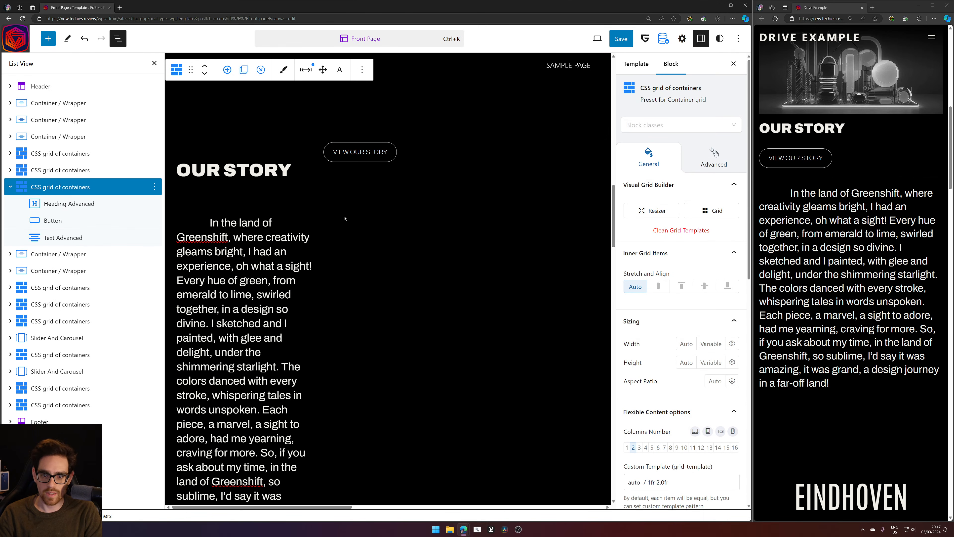
left_click(729, 209)
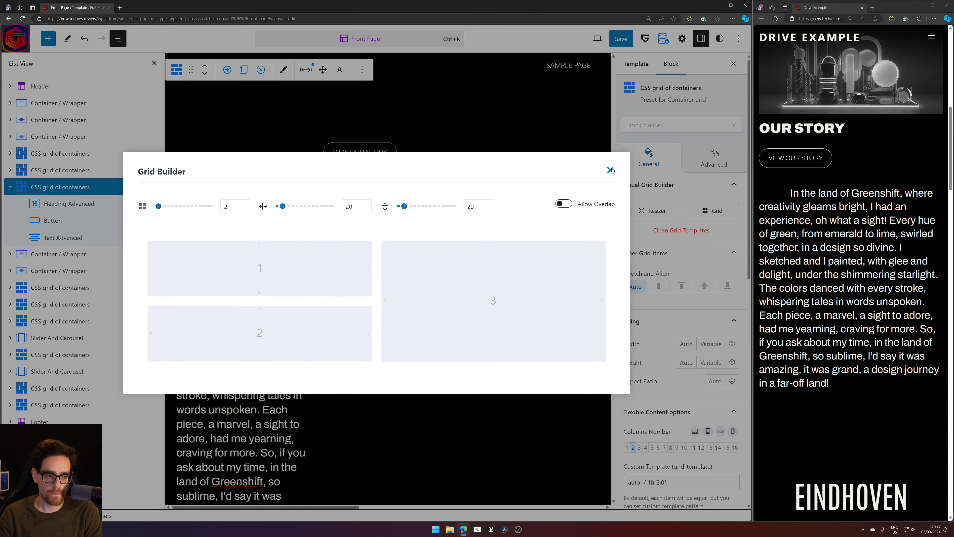
left_click_drag(228, 209, 206, 213)
type("3")
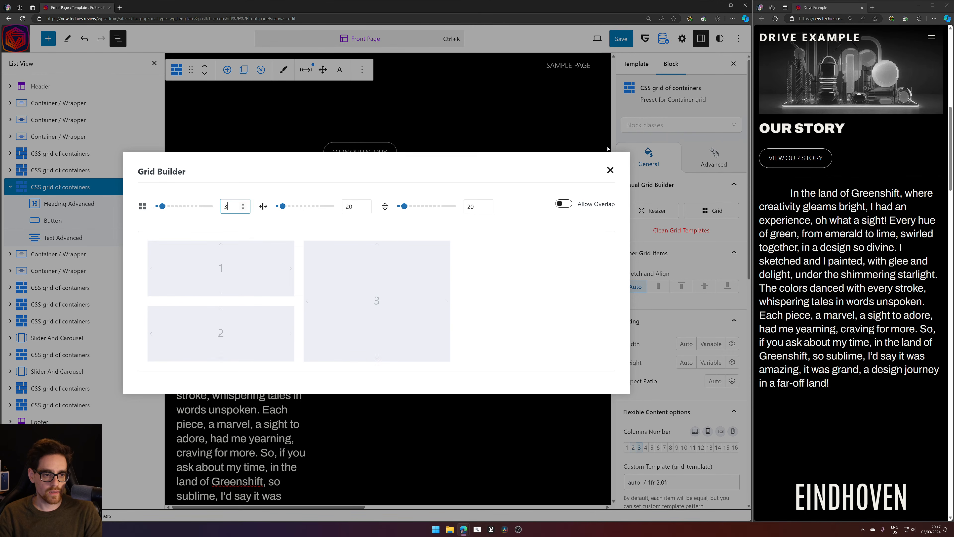
left_click_drag(442, 300, 606, 299)
left_click(610, 170)
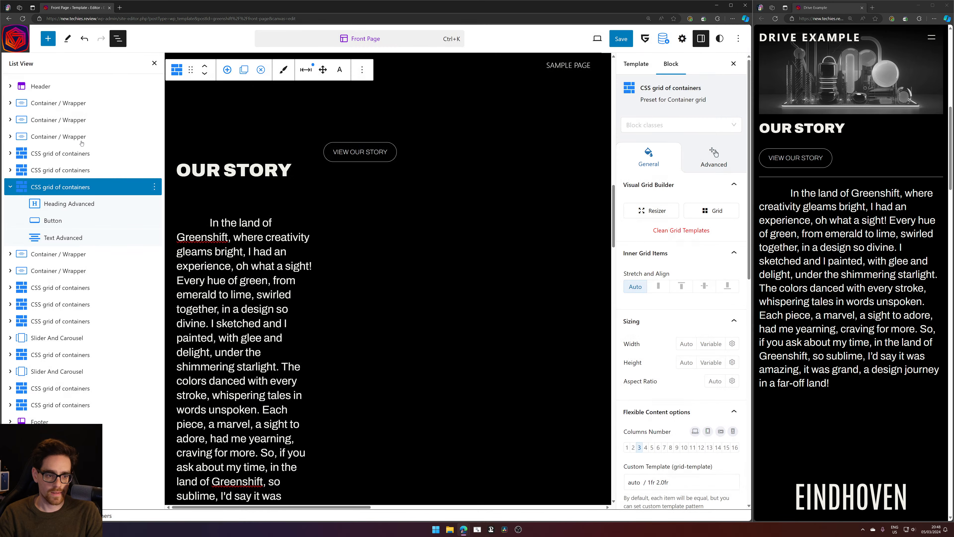
Start an empty {CURRENT}{ } rule in the custom CSS of the duplicated grid's OUR STORY heading
left_click(140, 203)
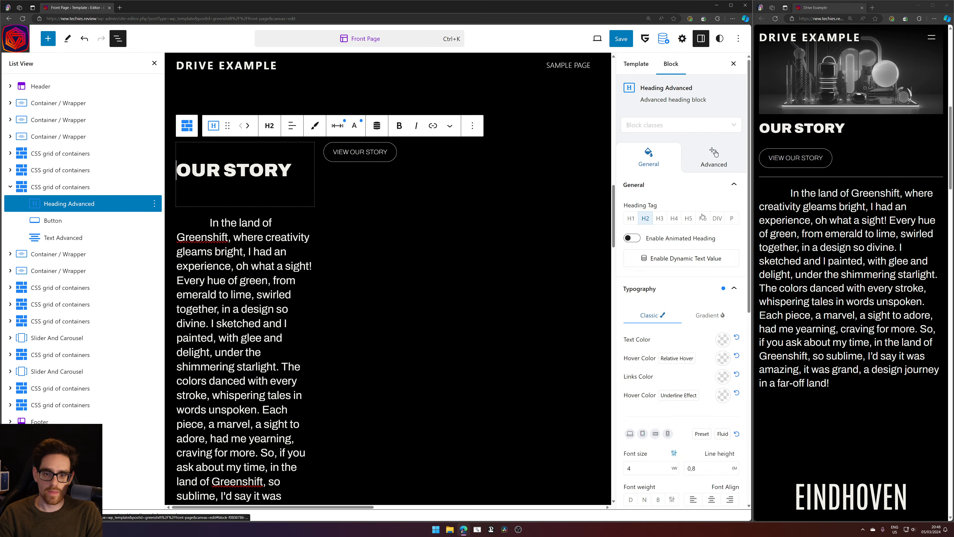
left_click(714, 158)
scroll(714, 154, "down", 4)
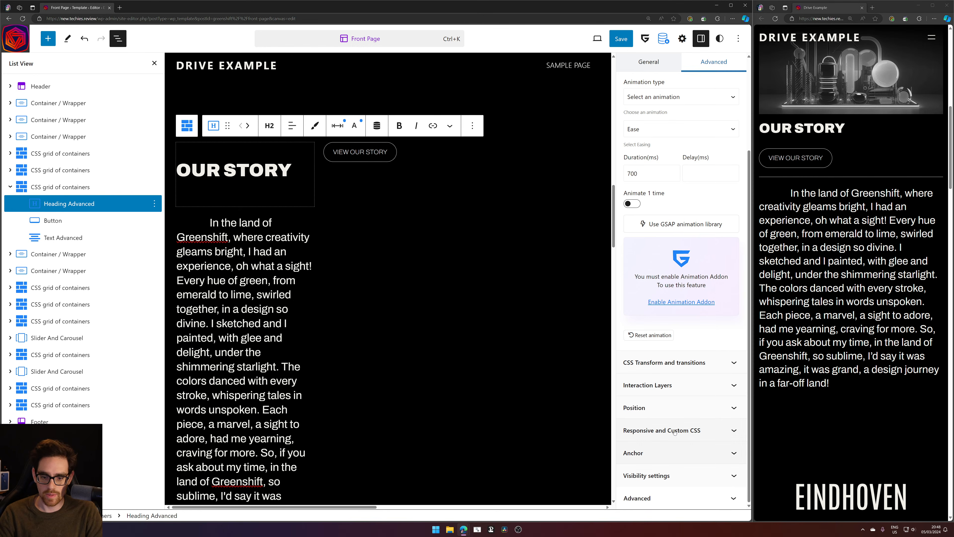
left_click(661, 428)
left_click(659, 339)
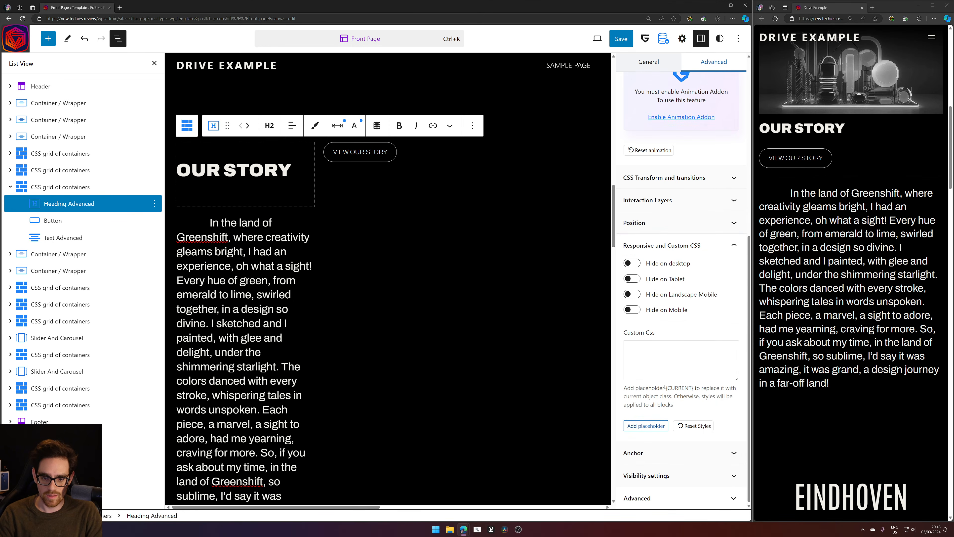
left_click_drag(666, 388, 695, 388)
key("ctrl+c")
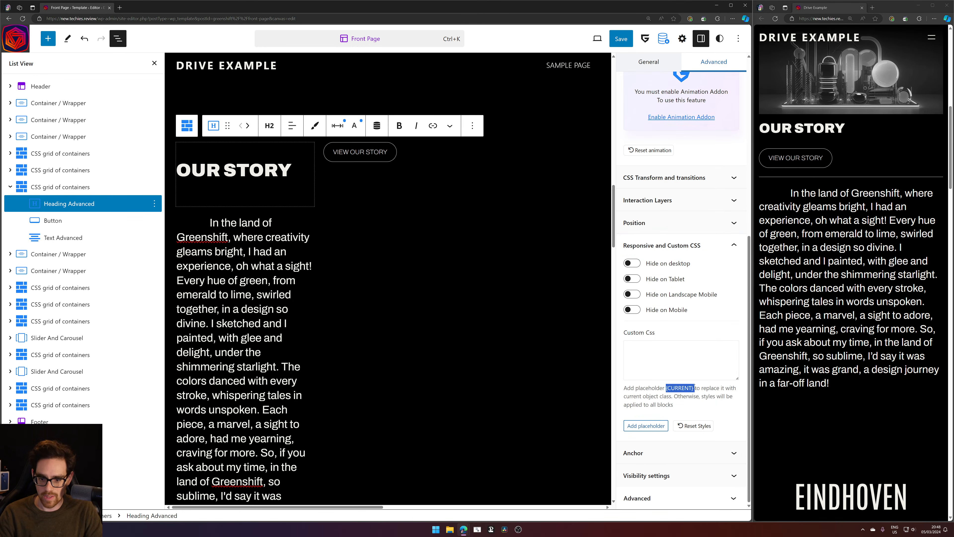
left_click(694, 376)
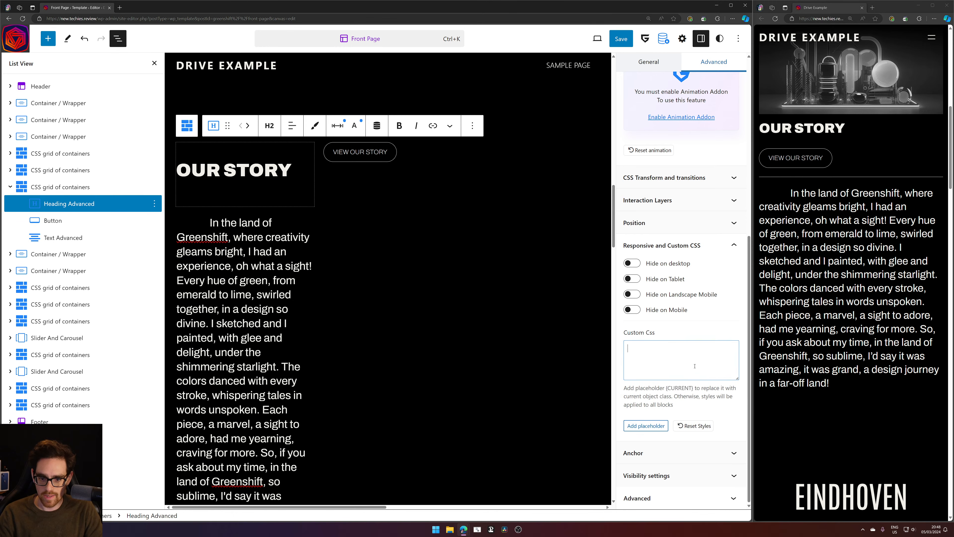
key("ctrl+v")
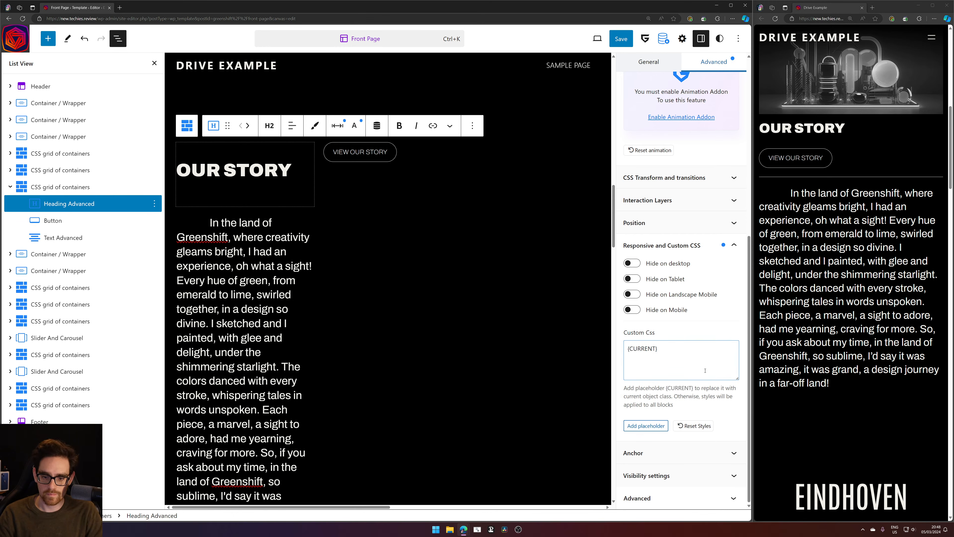
type("{")
key("Return")
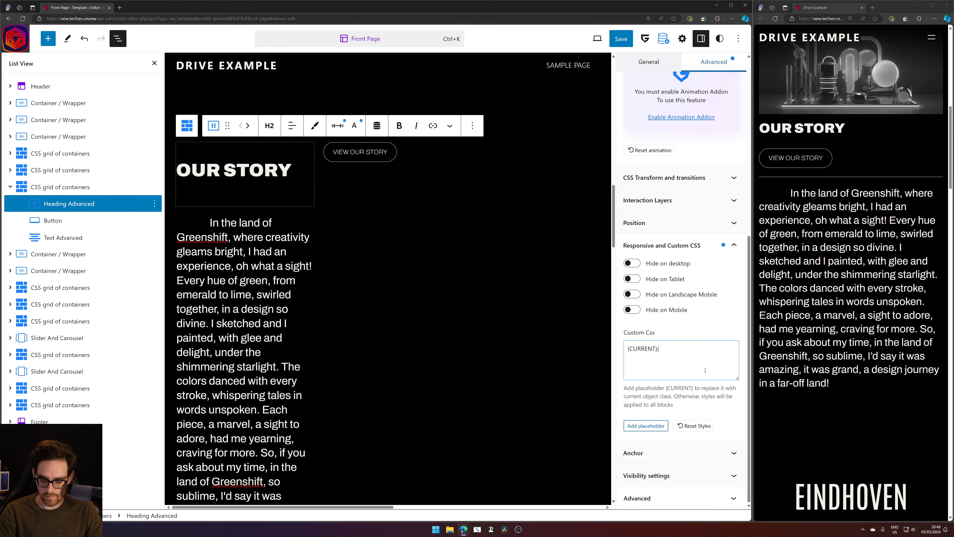
type("}")
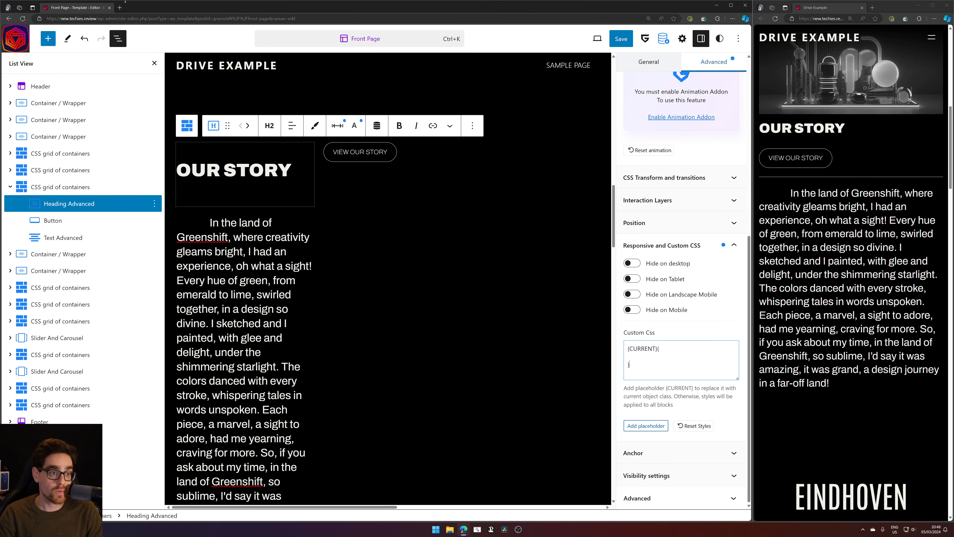
Search the web in a new browser tab for "css col and row span css grid"
left_click(119, 8)
type("css")
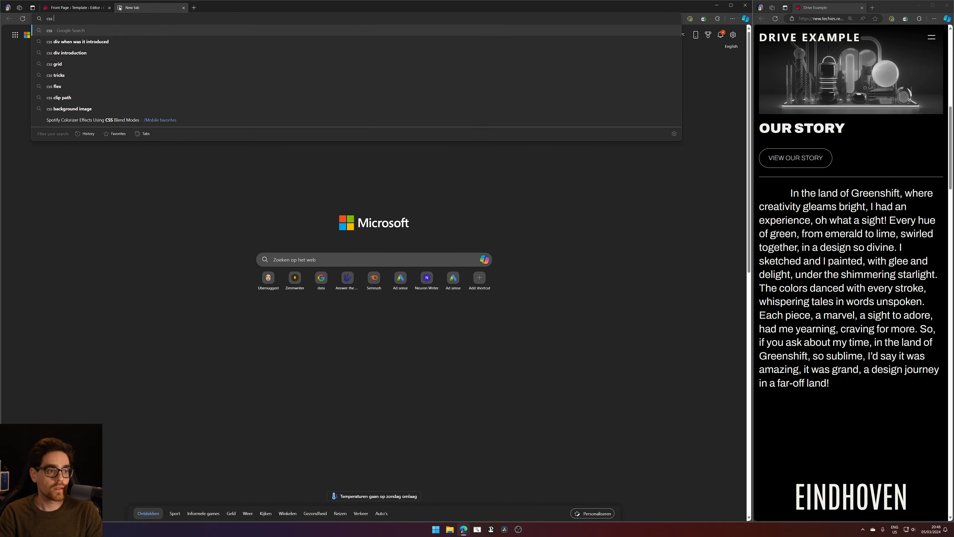
type(" col and row")
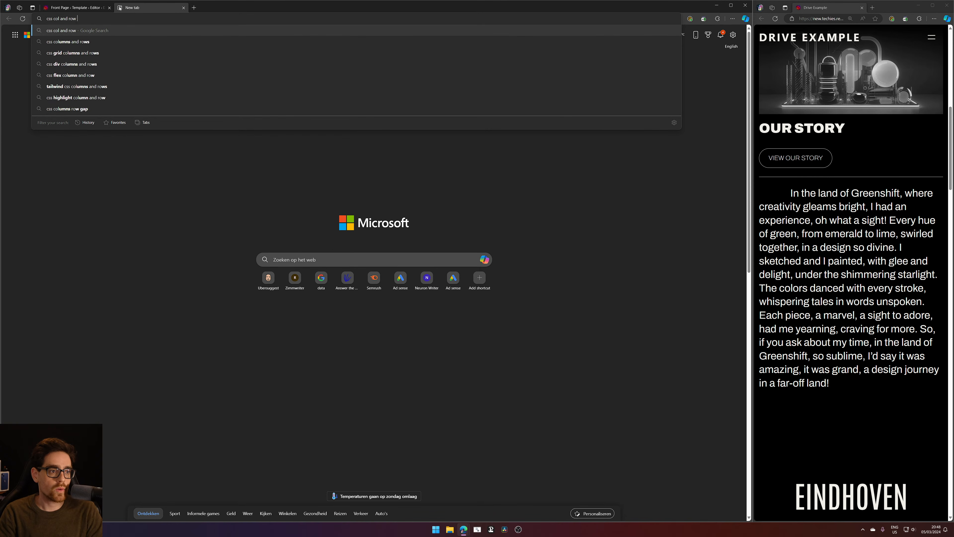
type(" span css grid")
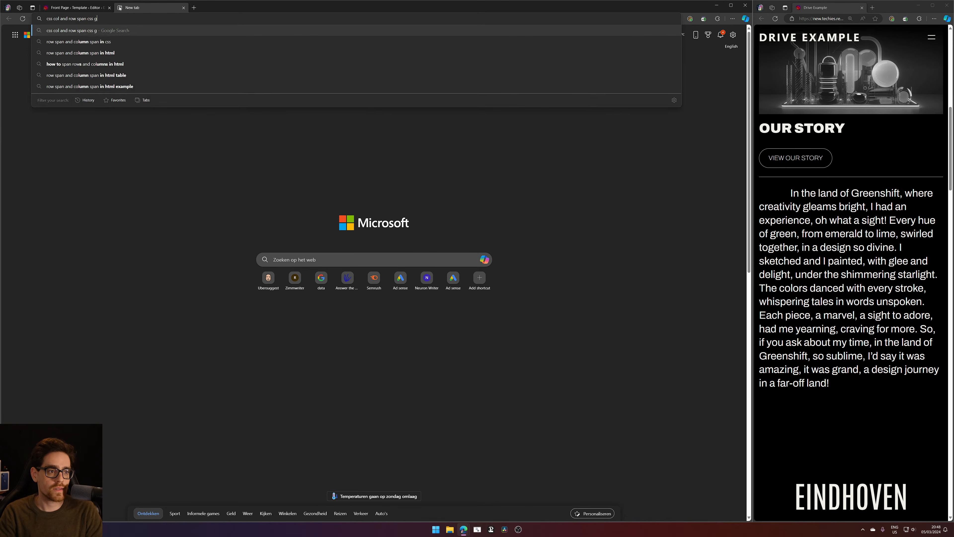
key("Return")
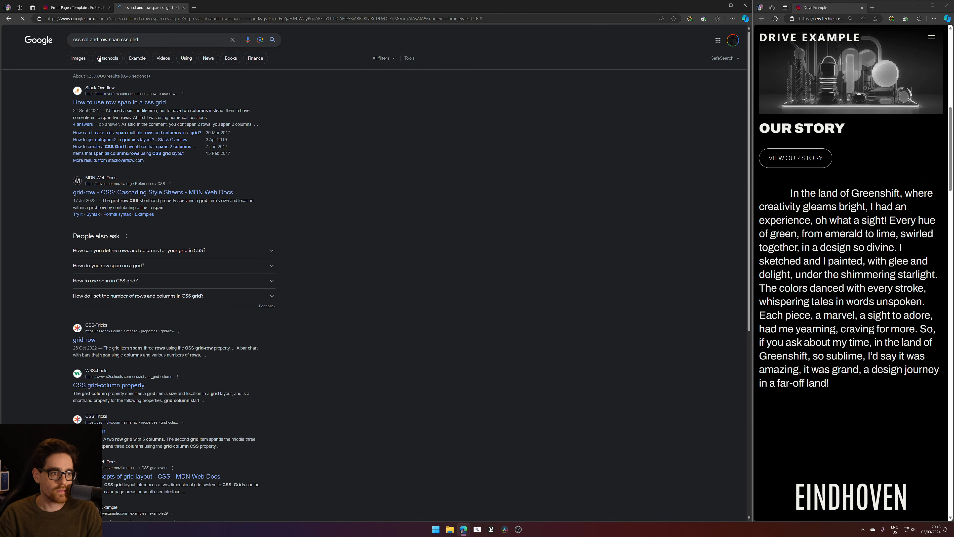
Check the CSS-Tricks grid-row article for the row placement syntax and return to the search results
scroll(274, 142, "down", 2)
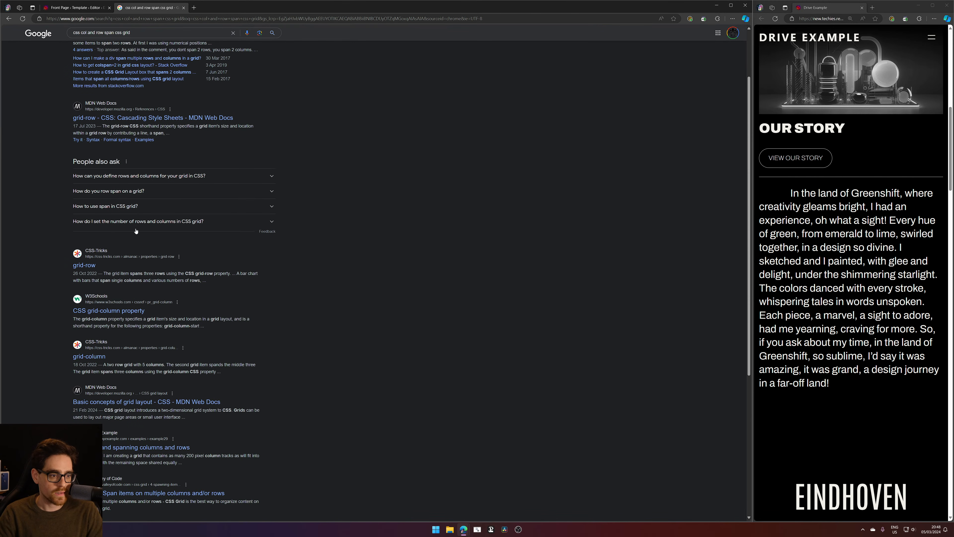
left_click(91, 265)
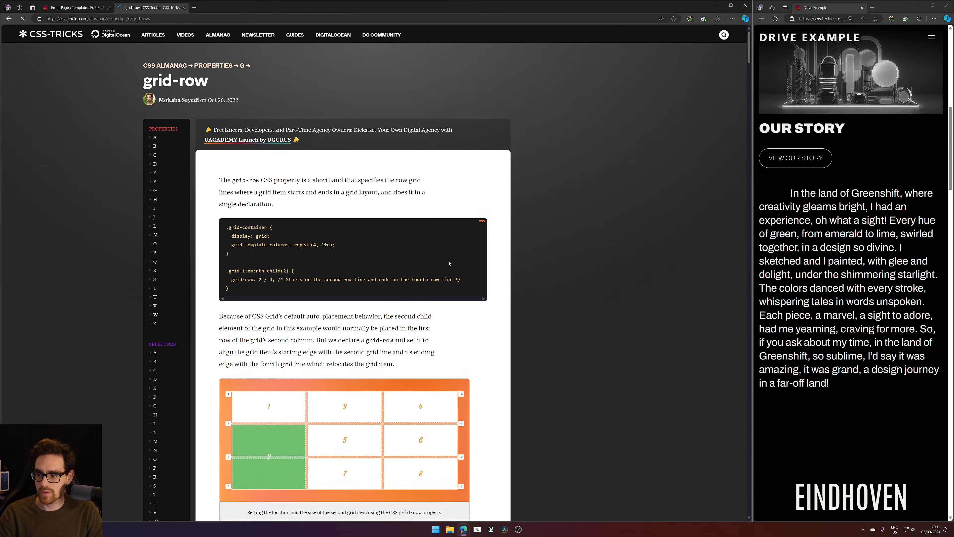
scroll(334, 269, "up", 2)
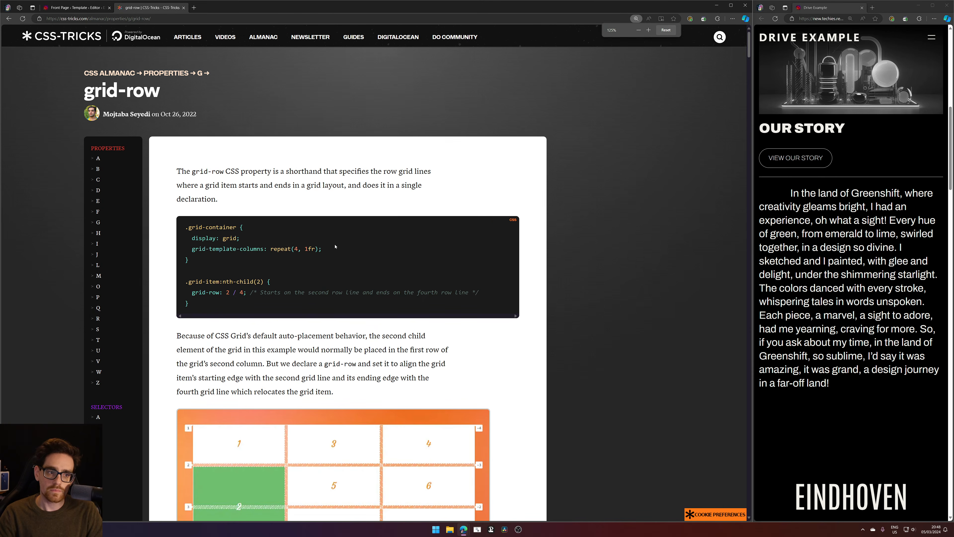
key("alt+Left")
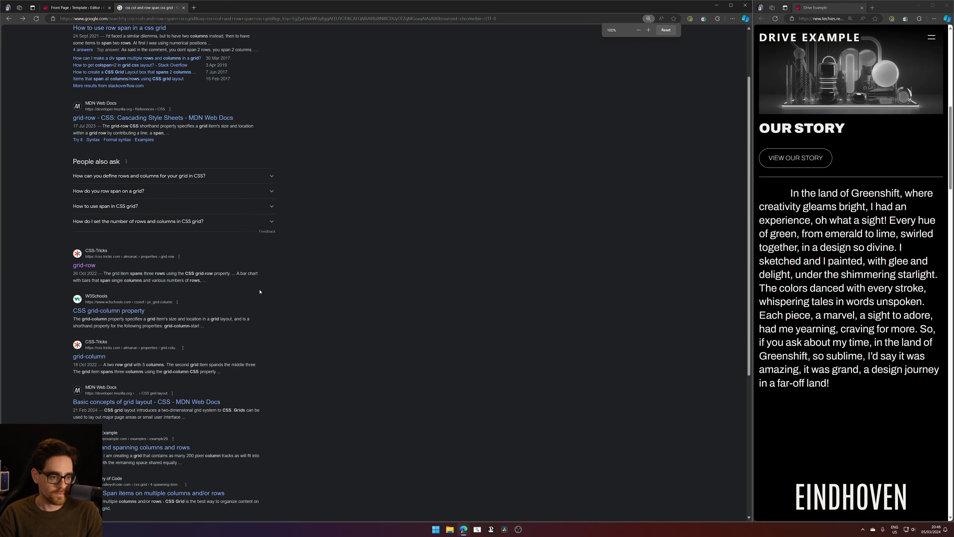
scroll(140, 348, "down", 4)
scroll(315, 70, "up", 6)
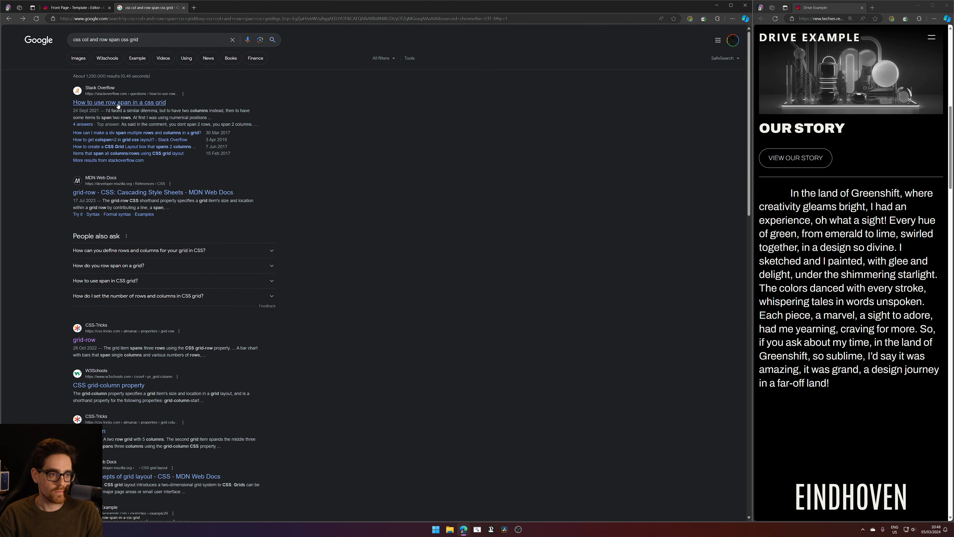
Read the Stack Overflow answers on "How to use row span in a css grid" for the span syntax
left_click(118, 104)
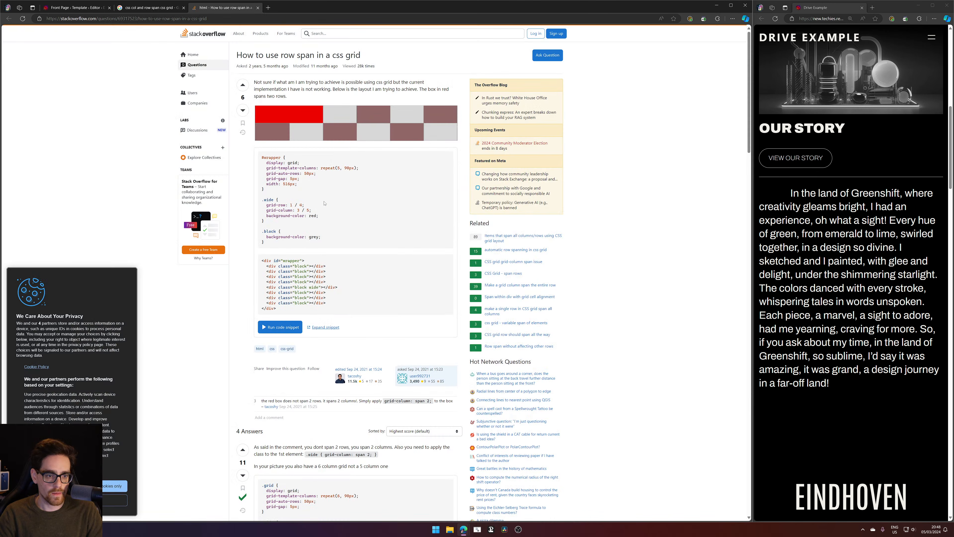
scroll(324, 203, "down", 10)
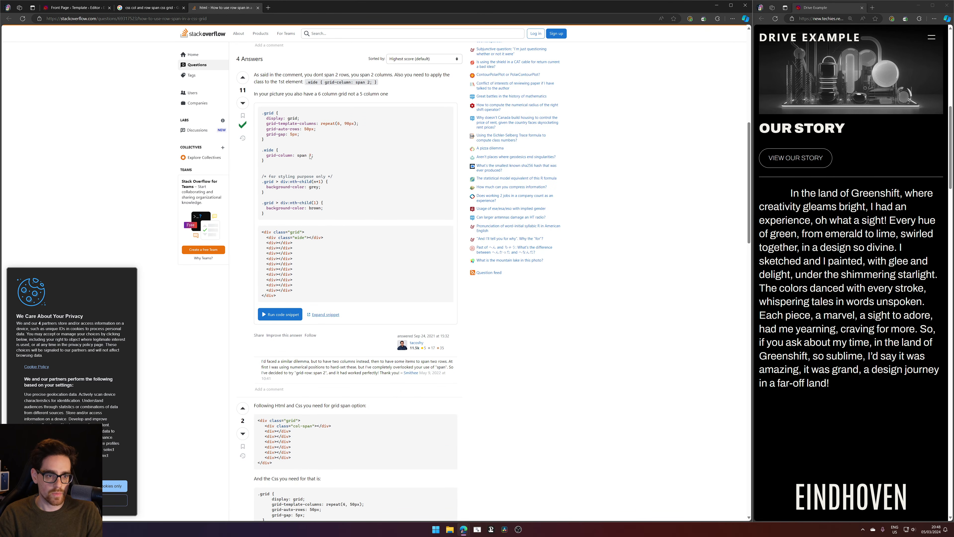
left_click_drag(311, 156, 266, 156)
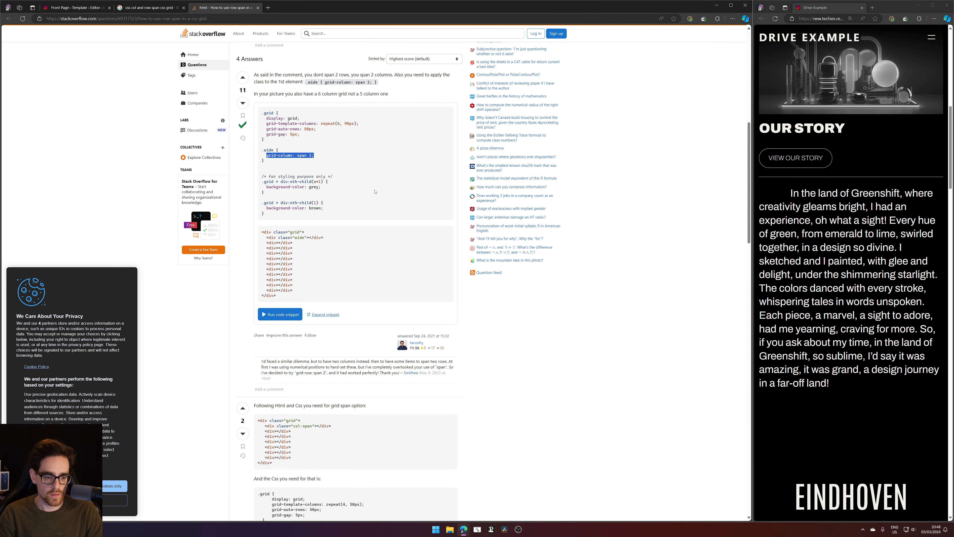
scroll(374, 193, "down", 6)
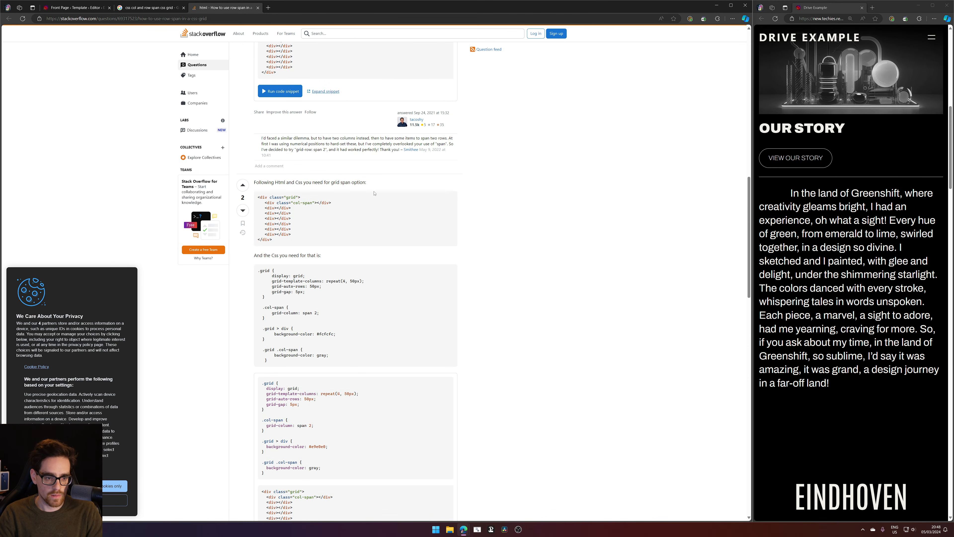
scroll(374, 193, "down", 4)
scroll(371, 197, "up", 1)
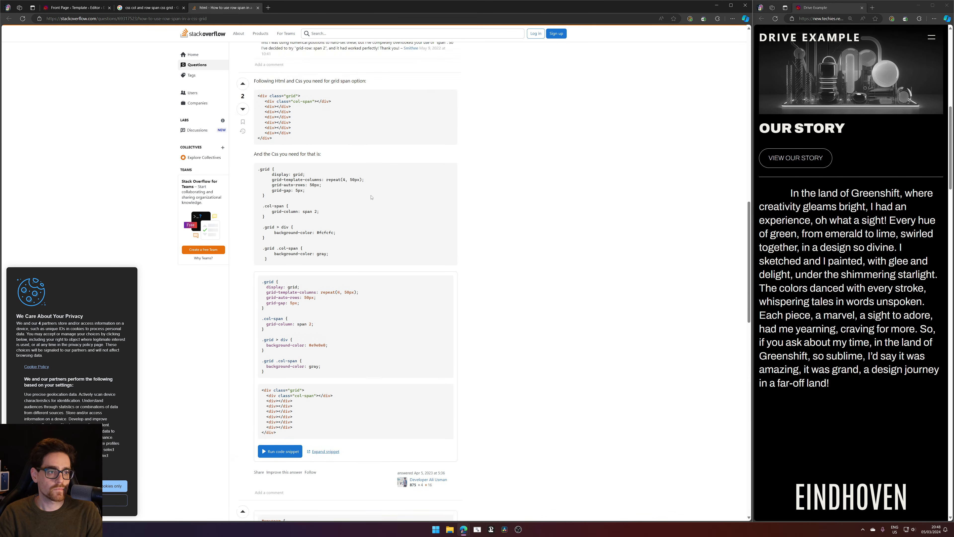
scroll(372, 197, "up", 7)
Enter "col" inside the heading's {CURRENT} custom CSS rule, and close the Stack Overflow page
left_click(90, 7)
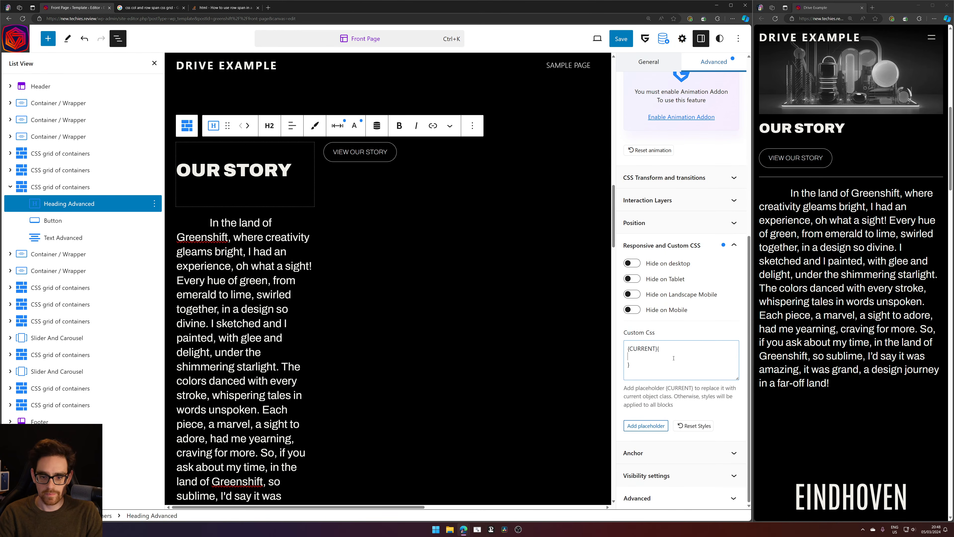
type("col")
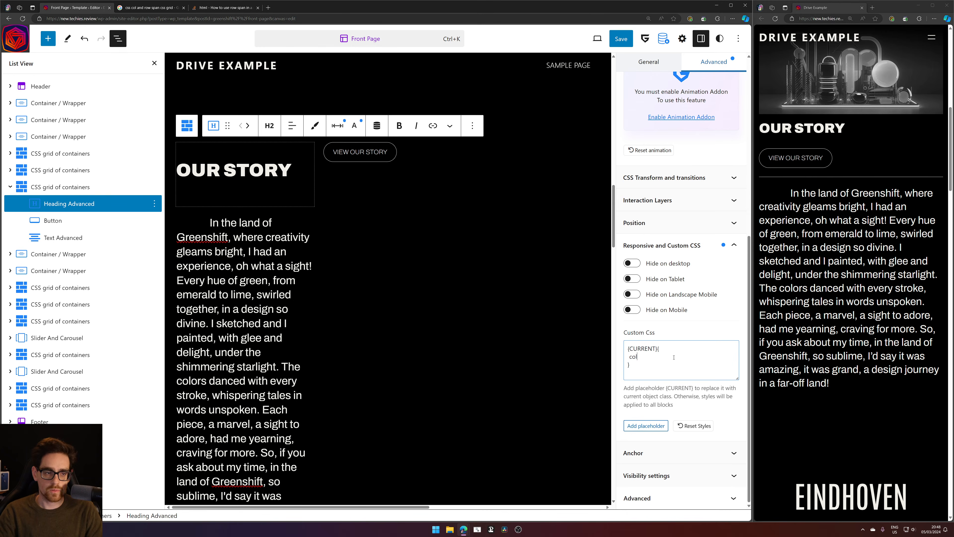
left_click(222, 7)
left_click(173, 18)
left_click(165, 8)
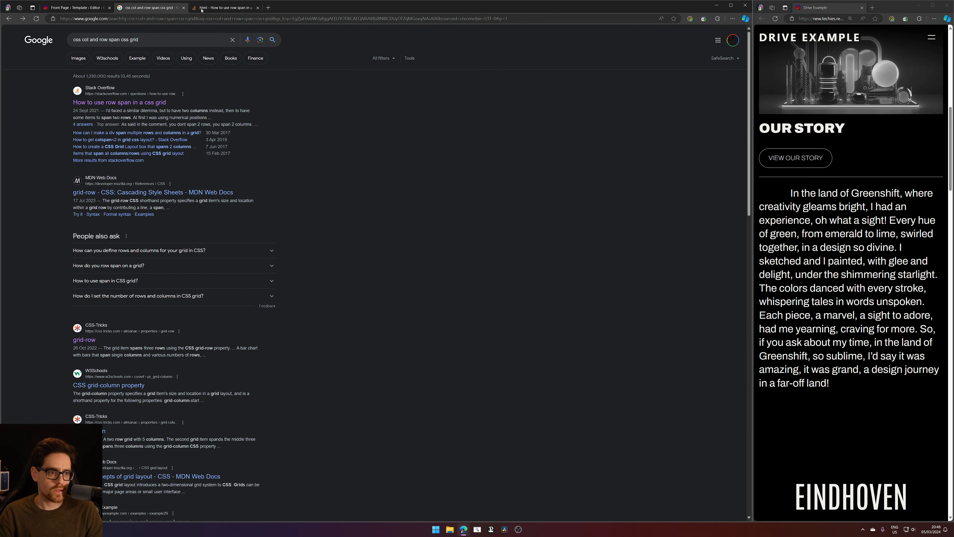
middle_click(201, 8)
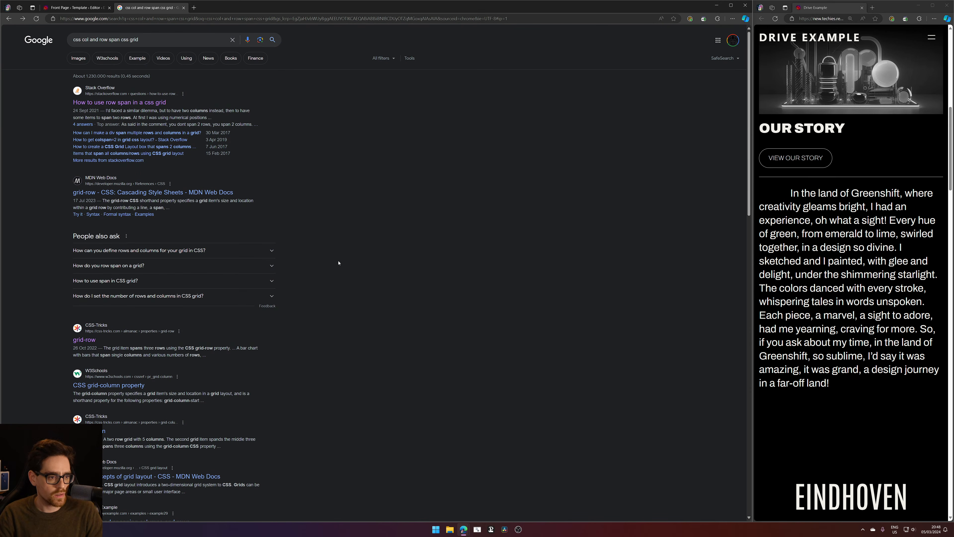
Examine the CSS-Tricks grid-column article for how to place and span grid items across columns
scroll(339, 263, "down", 5)
left_click(89, 207)
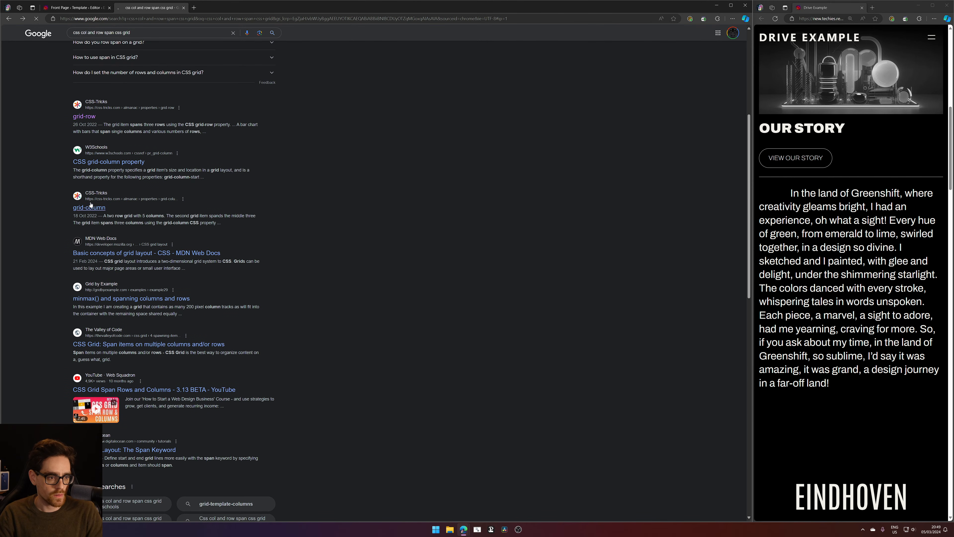
scroll(504, 329, "down", 10)
scroll(504, 328, "down", 15)
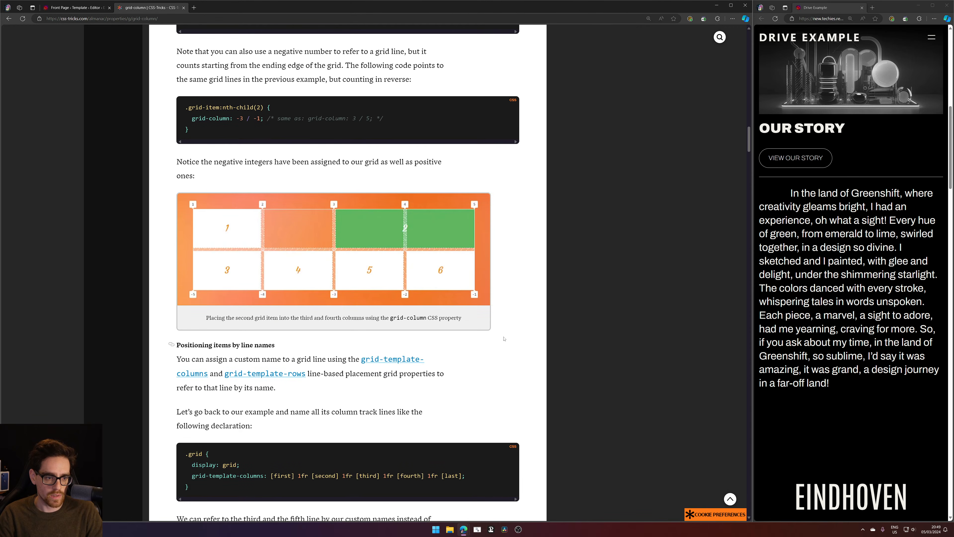
scroll(503, 342, "down", 15)
scroll(498, 353, "down", 15)
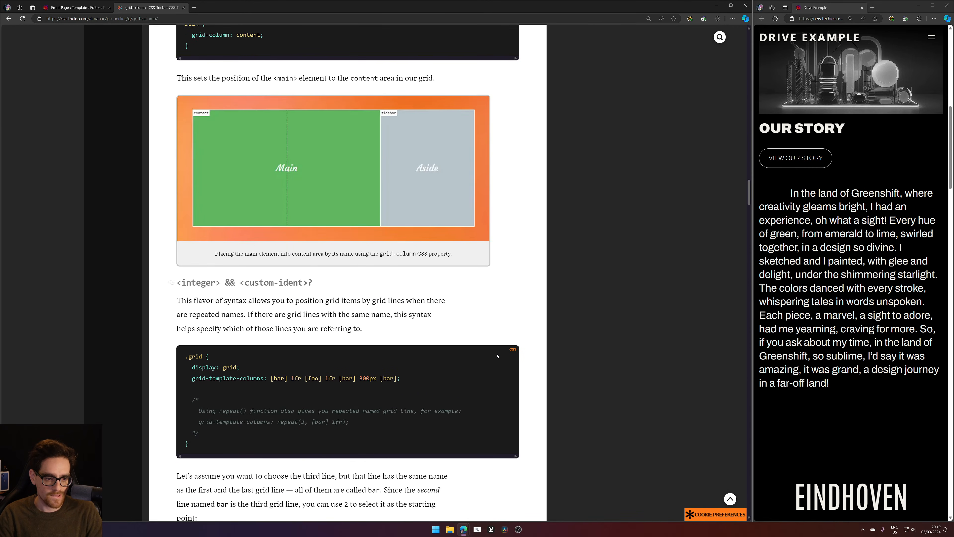
scroll(497, 360, "down", 15)
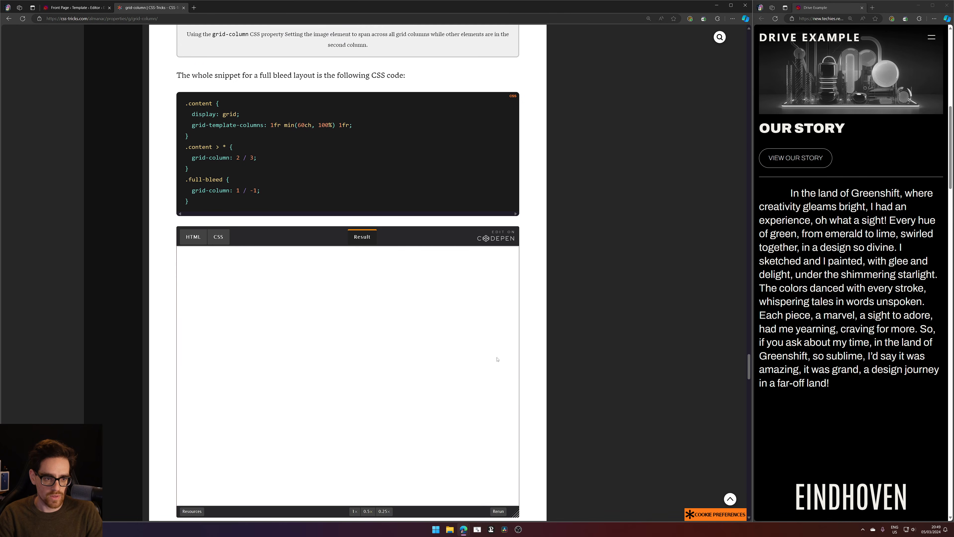
left_click(730, 498)
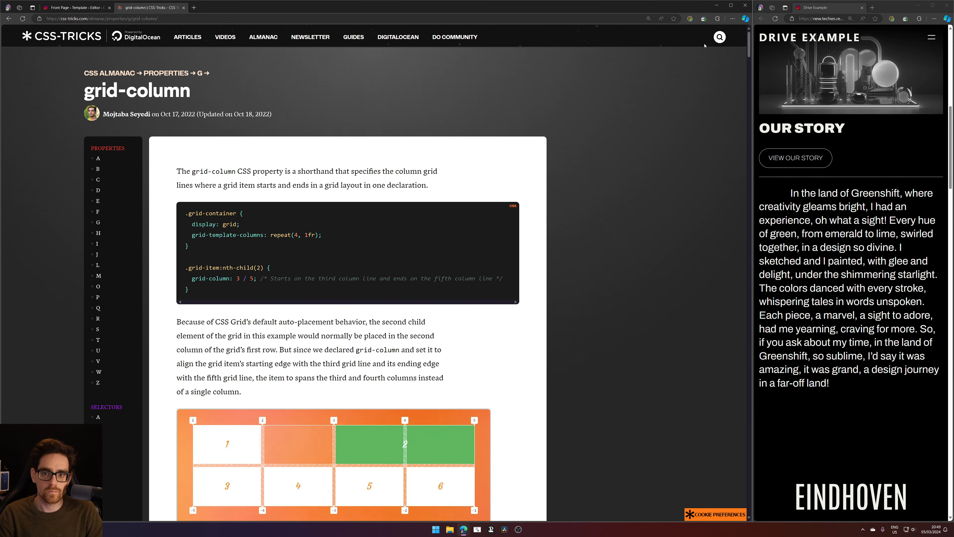
Search CSS-Tricks for "css grid", skim the CSS Grid PlayGround article, and close it again
left_click(720, 40)
type("css")
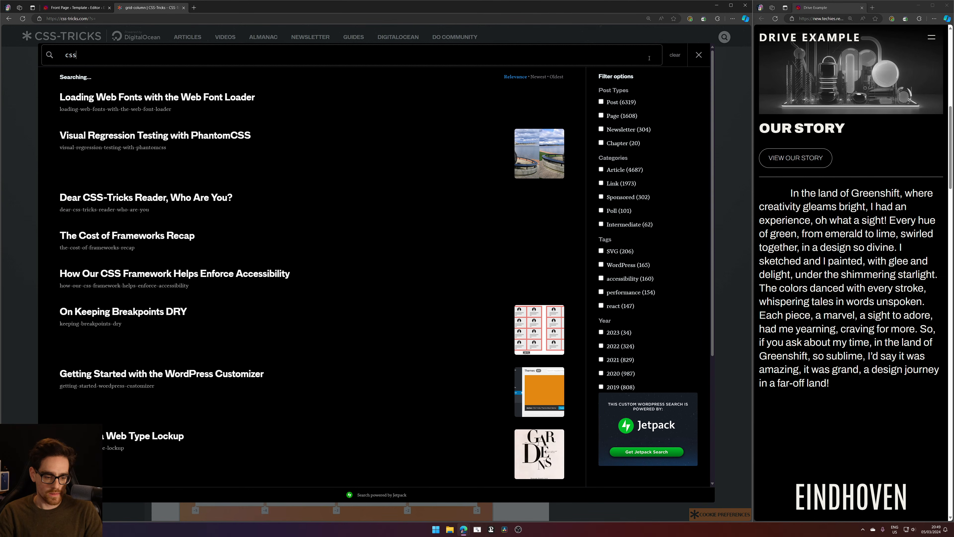
type(" grid")
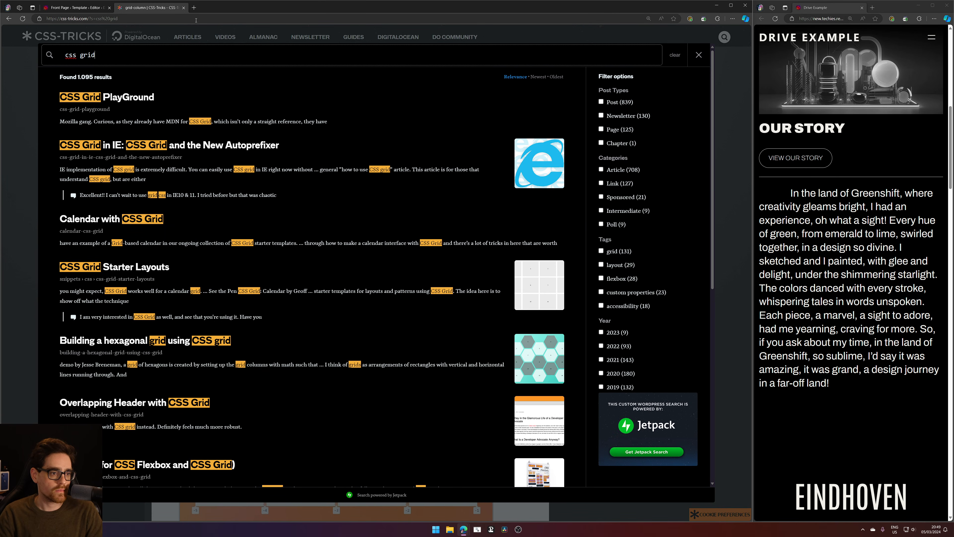
middle_click(128, 97)
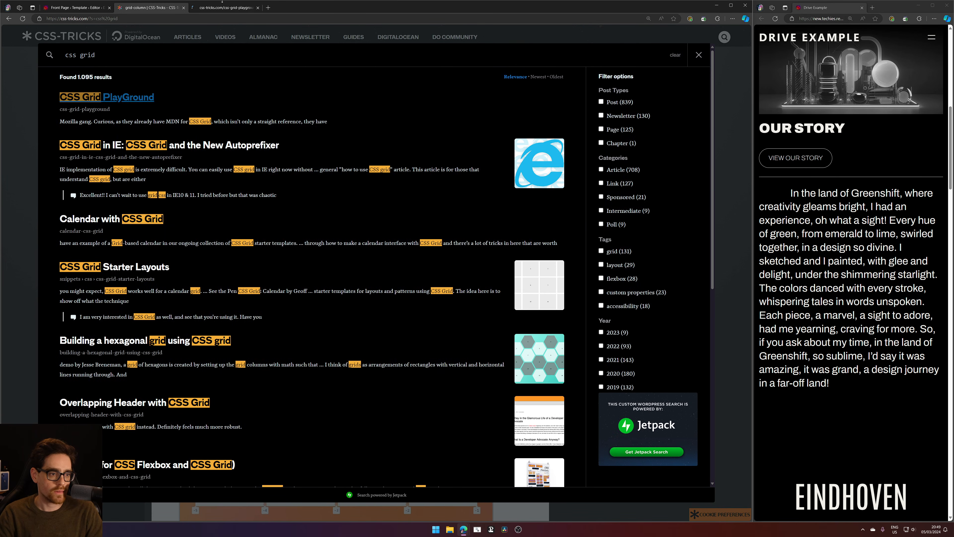
left_click(229, 13)
scroll(317, 140, "down", 8)
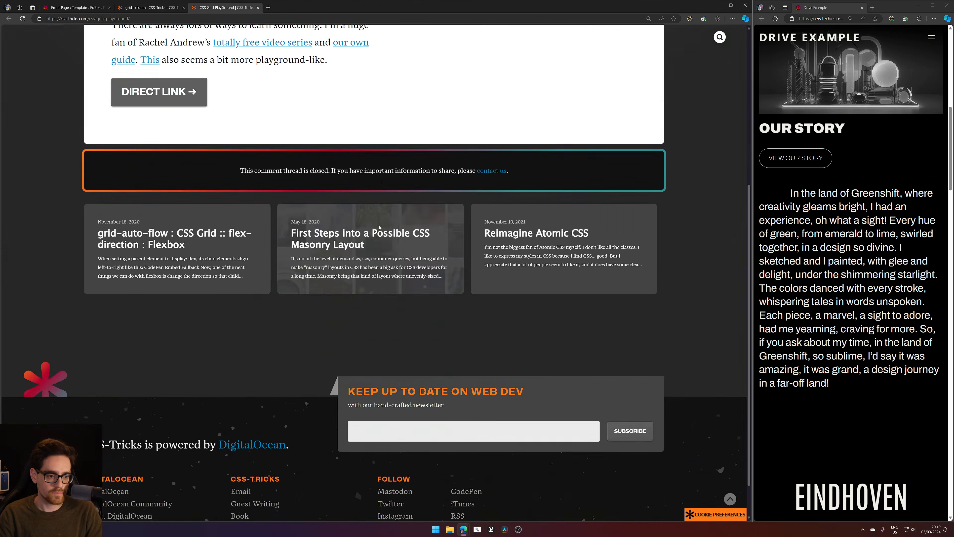
scroll(330, 93, "up", 6)
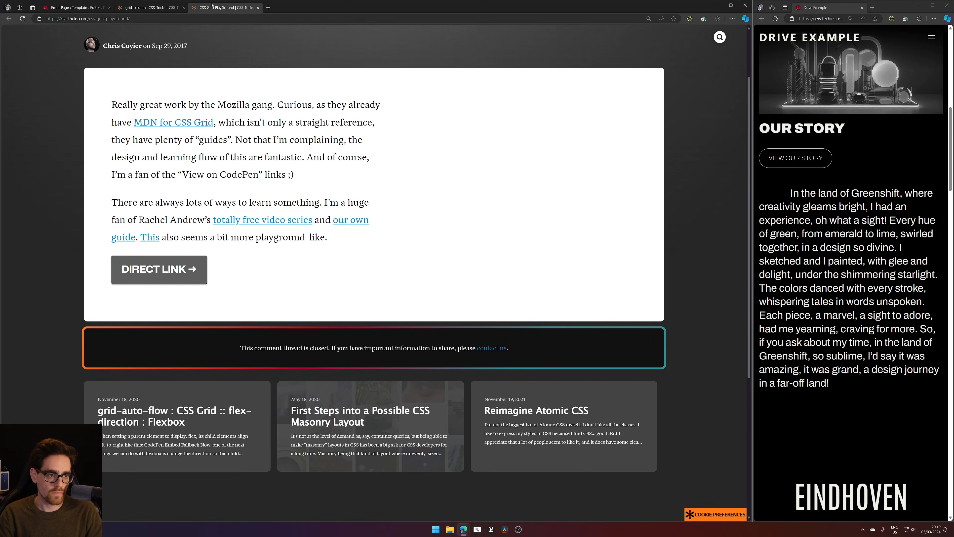
middle_click(221, 11)
Open "A Complete Guide to CSS Grid" from the search results and examine the grid item placement examples for children
scroll(330, 230, "down", 6)
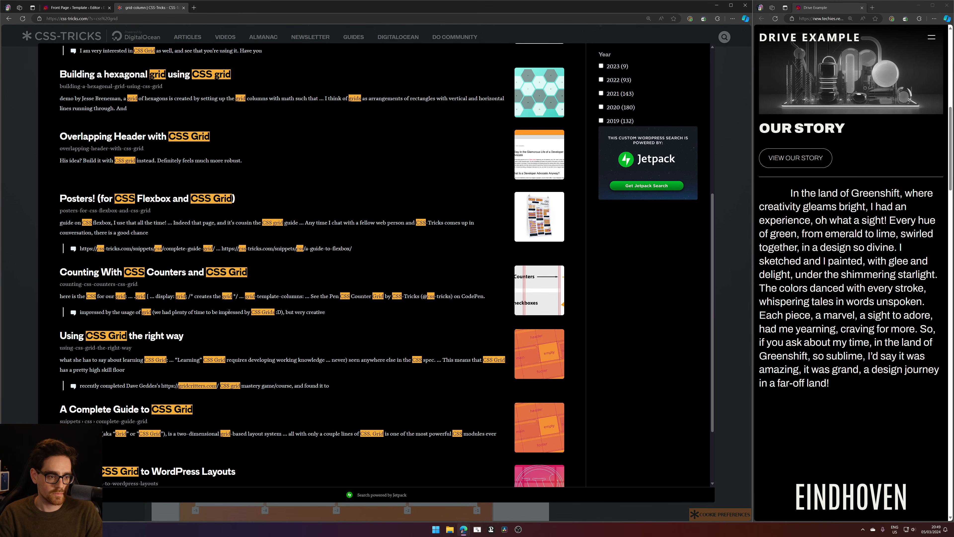
scroll(361, 315, "down", 2)
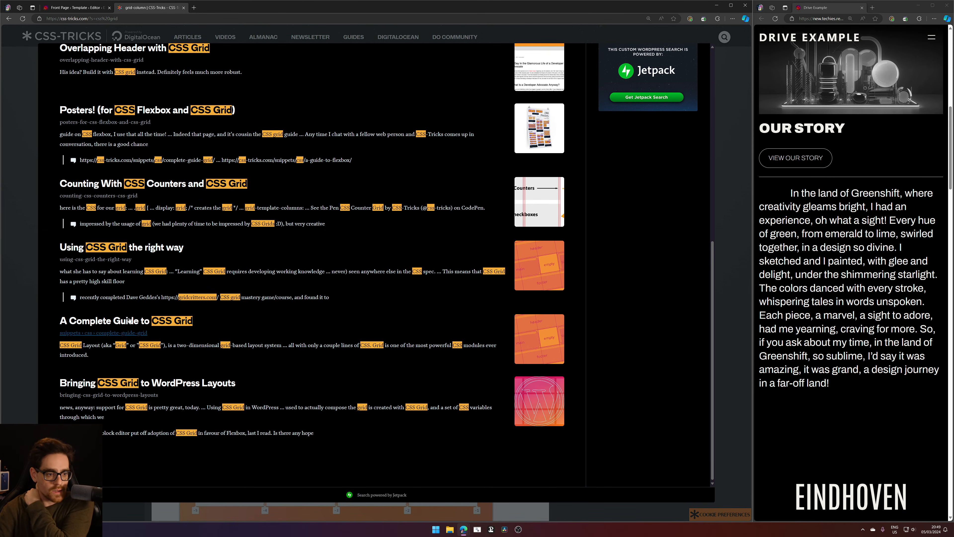
left_click(165, 321)
scroll(353, 253, "down", 8)
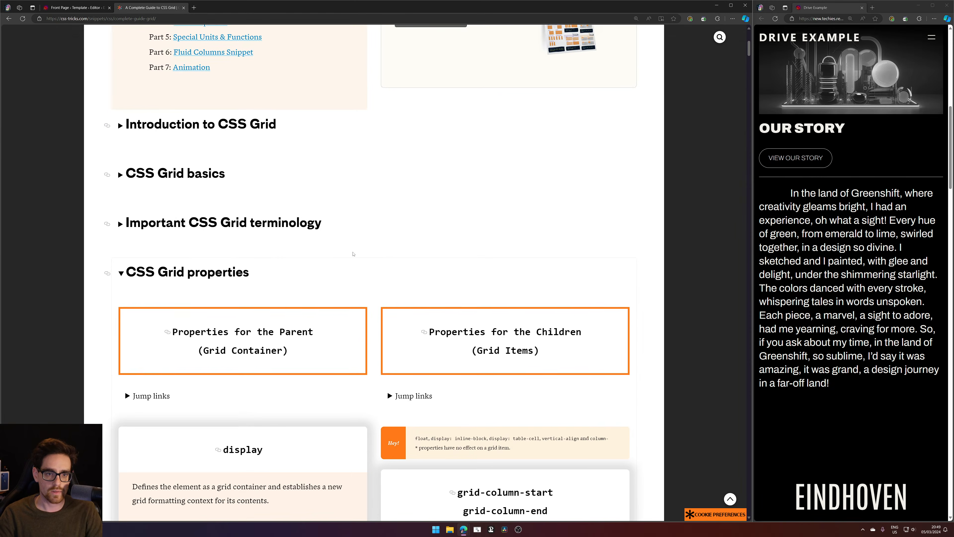
scroll(339, 232, "up", 6)
scroll(337, 227, "down", 10)
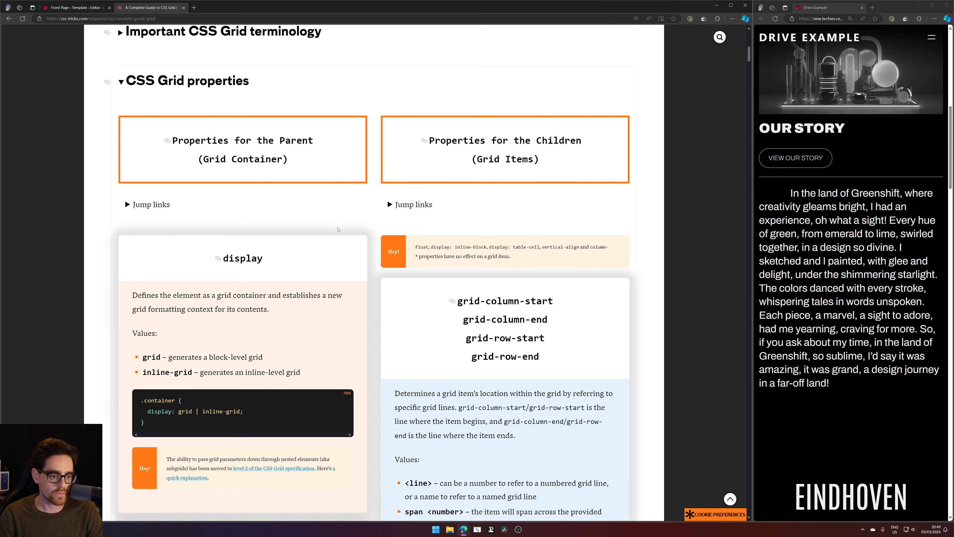
scroll(338, 229, "down", 15)
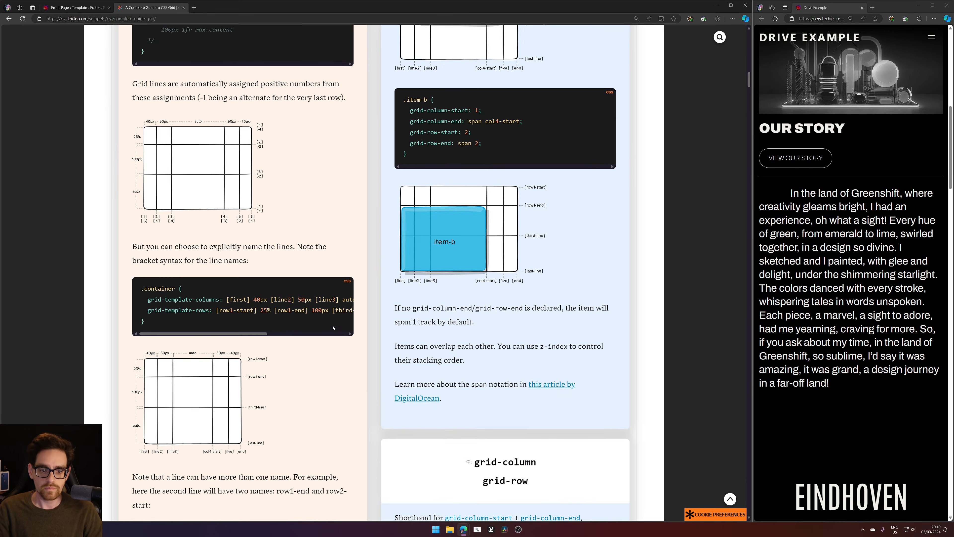
scroll(333, 329, "up", 5)
scroll(332, 328, "up", 1)
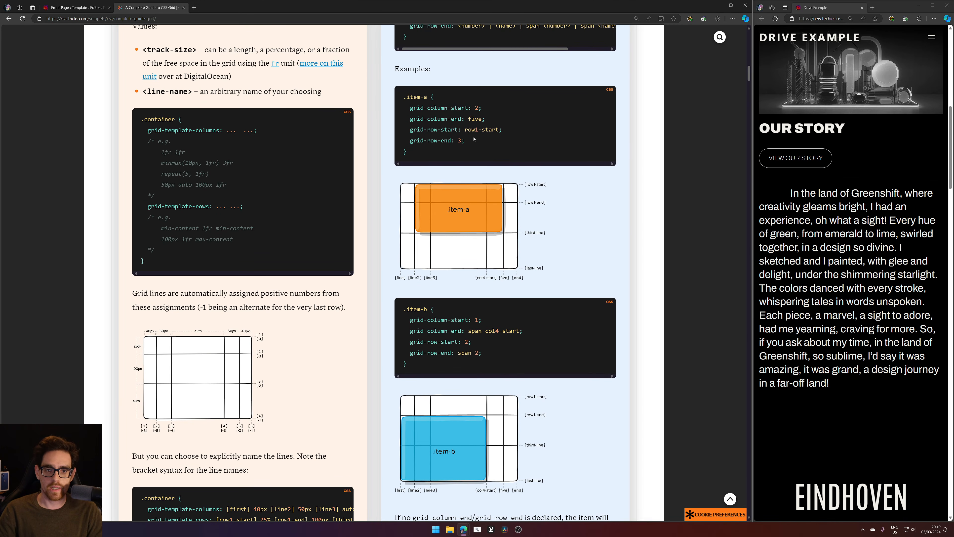
left_click_drag(474, 139, 399, 107)
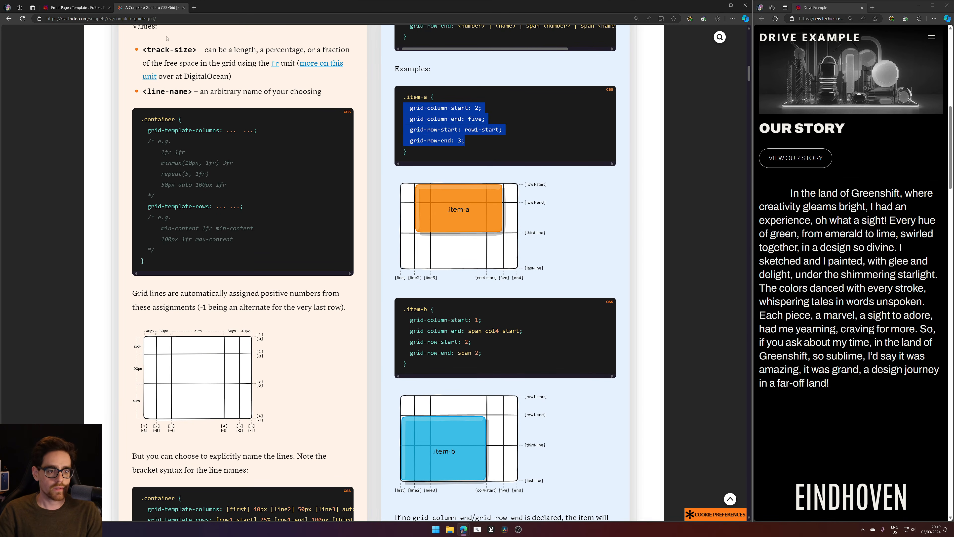
Copy the guide's grid-column and grid-row shorthand declarations into the heading's {CURRENT} custom CSS rule, replacing "col"
scroll(433, 213, "down", 15)
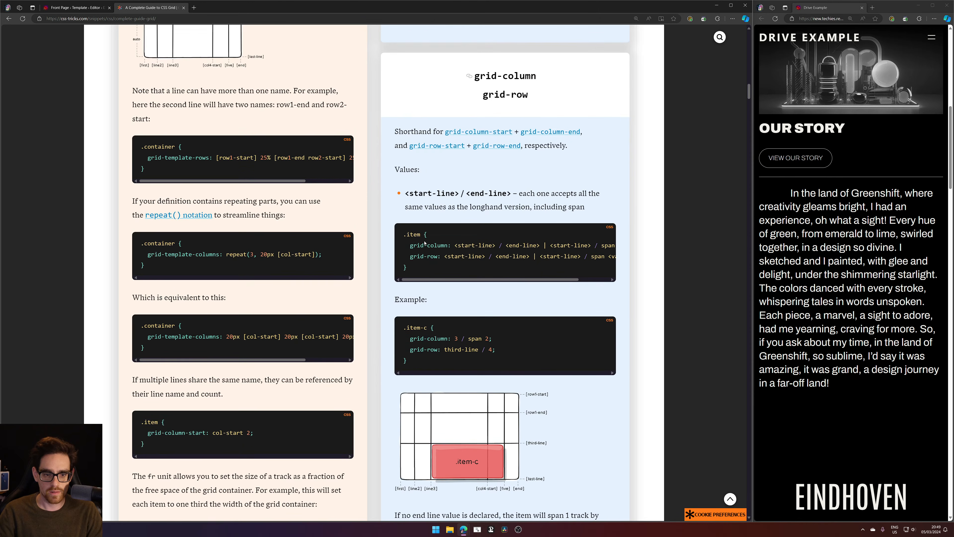
left_click_drag(408, 244, 635, 263)
key("ctrl+c")
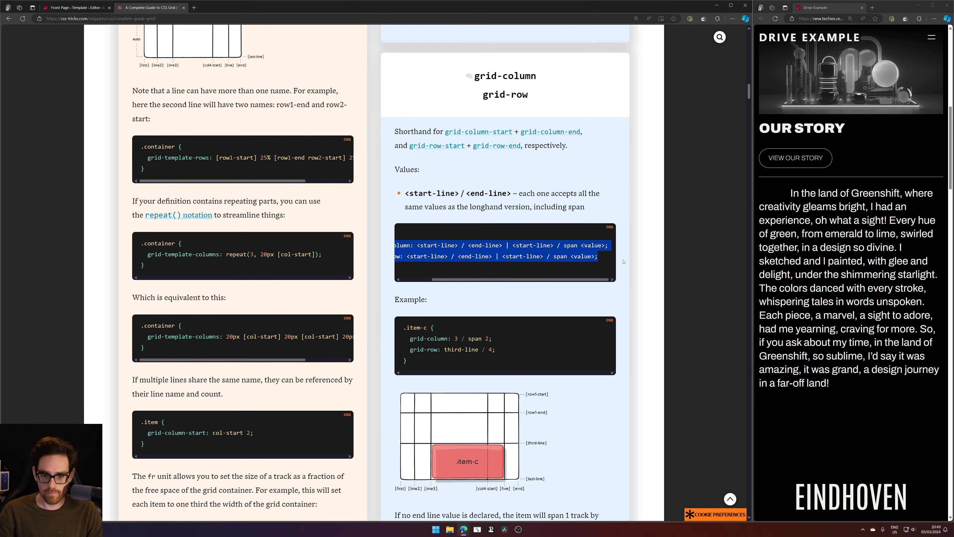
left_click(71, 8)
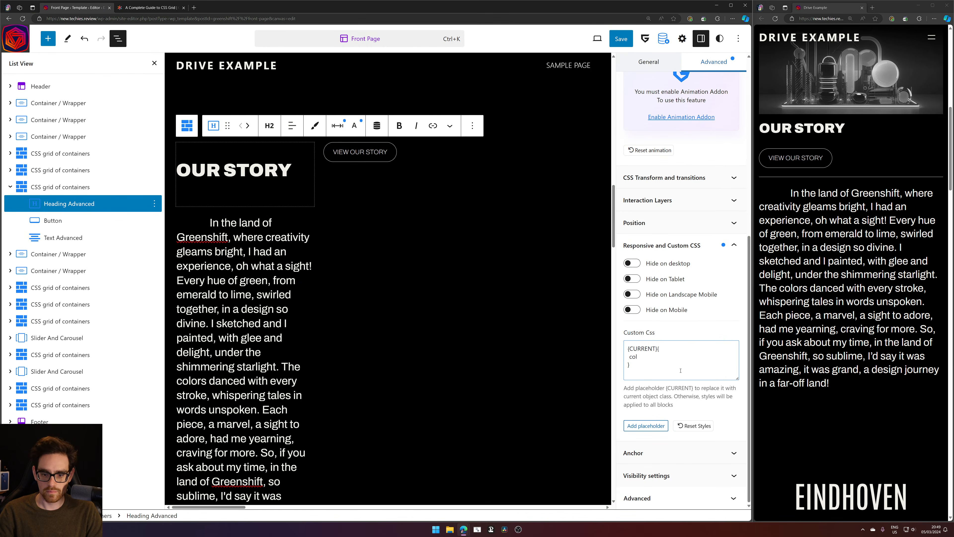
key("BackSpace")
key("BackSpace")
key("BackSpace")
key("ctrl+v")
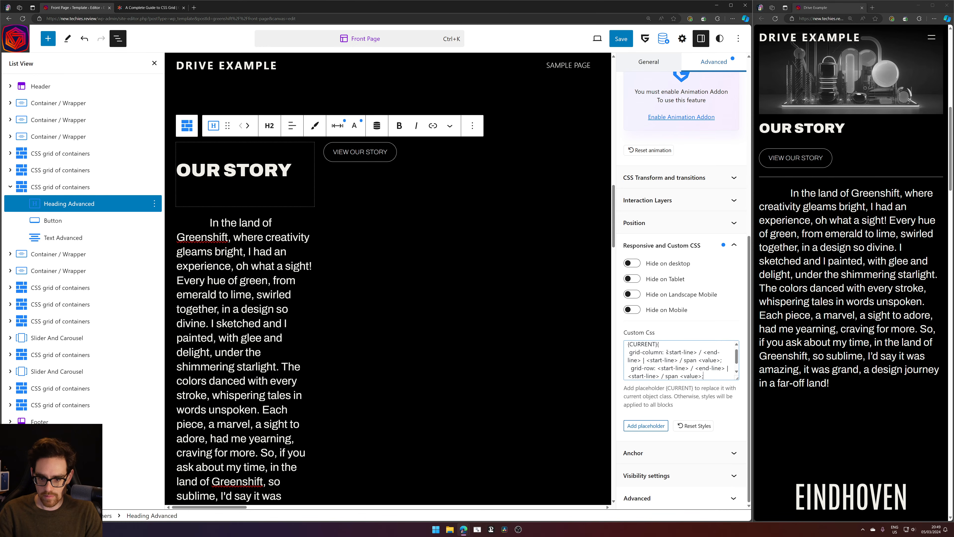
Set the heading's grid-column to 1 / 2 in its custom CSS, removing the leftover placeholder syntax from that line
left_click_drag(667, 351, 700, 354)
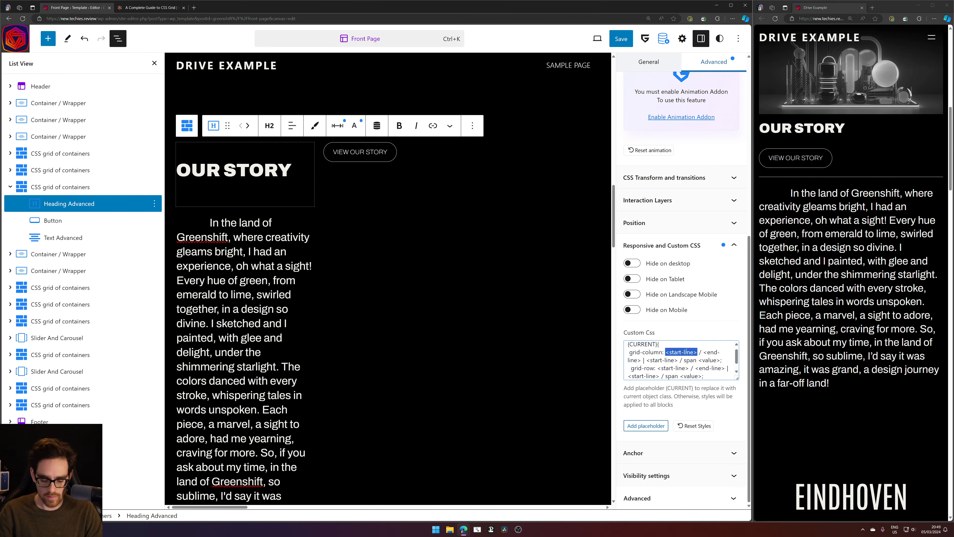
type("1")
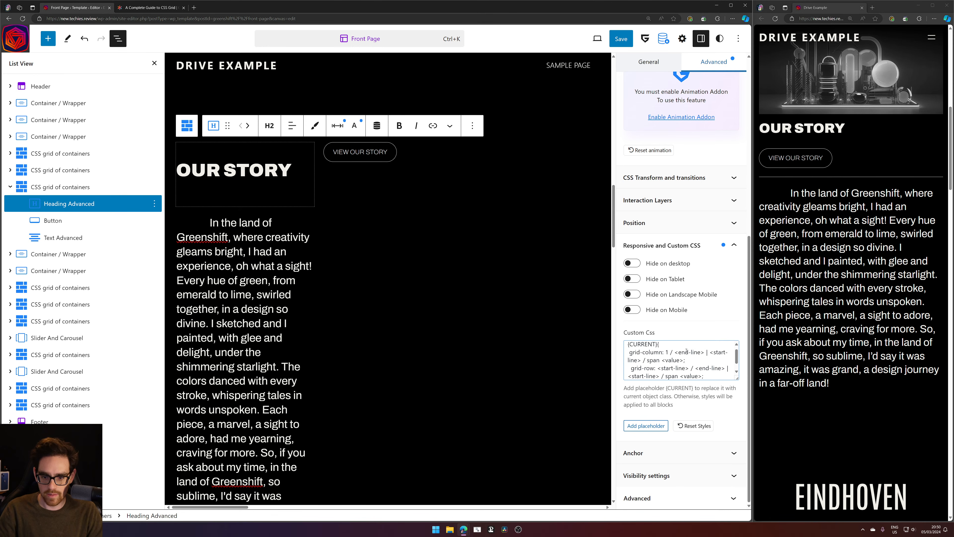
left_click_drag(675, 352, 687, 352)
key("shift+Right")
key("shift+Right")
key("shift+Right")
key("shift+Right")
key("shift+Right")
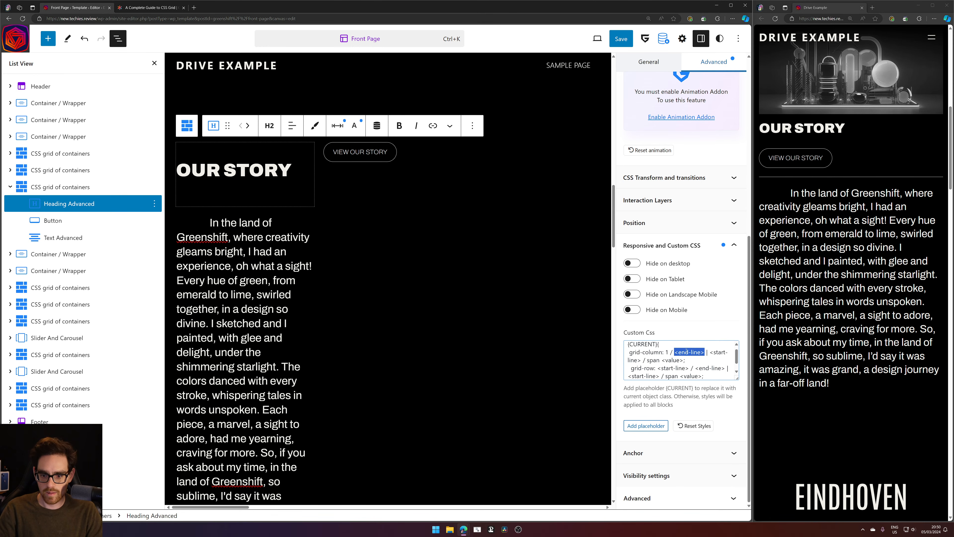
type("2")
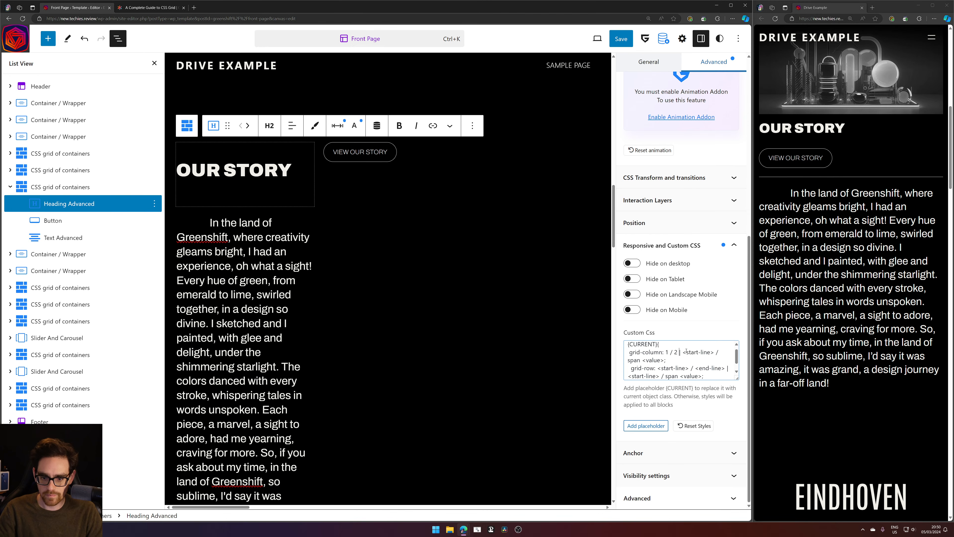
key("shift+Right")
key("shift+Right")
key("shift+Right")
key("shift+Right")
key("shift+Right")
key("shift+Right")
key("shift+Right")
key("shift+Right")
key("shift+Right")
key("shift+Right")
key("shift+Right")
key("shift+Right")
key("shift+Right")
key("shift+Right")
key("shift+Right")
key("shift+Right")
key("shift+Right")
key("shift+Right")
key("shift+Right")
key("shift+Right")
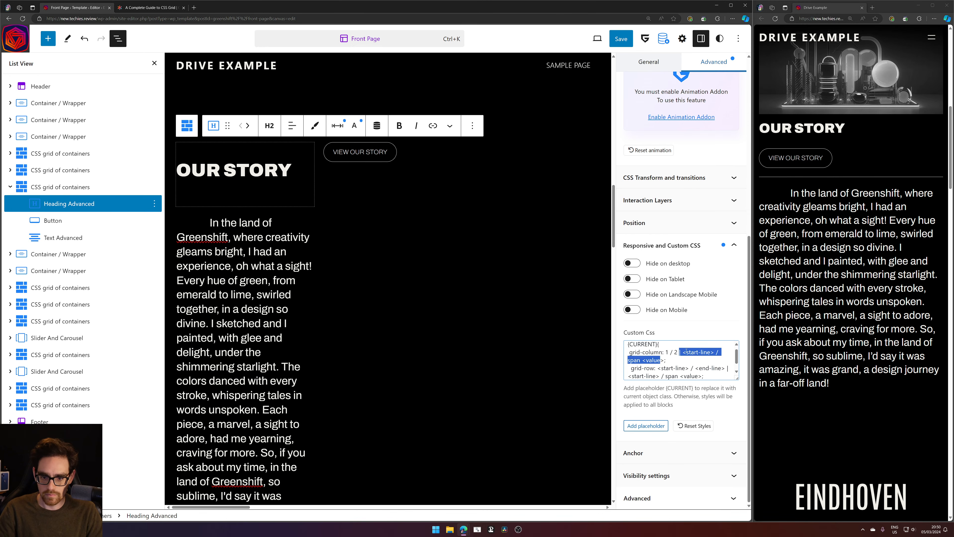
key("shift+Right")
key("BackSpace")
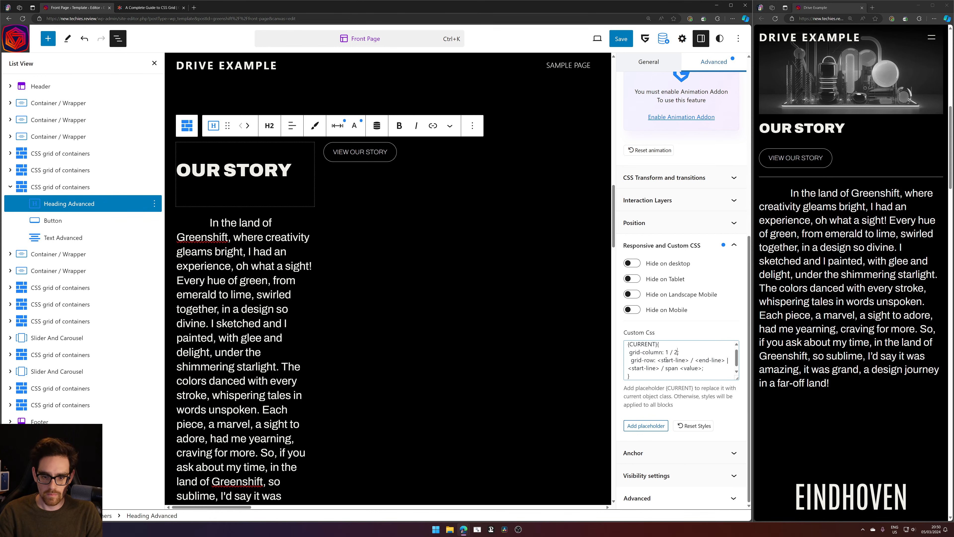
Set the heading's grid-row to 1 / 2 and remove the rest of that line's placeholder syntax
left_click_drag(658, 361, 688, 360)
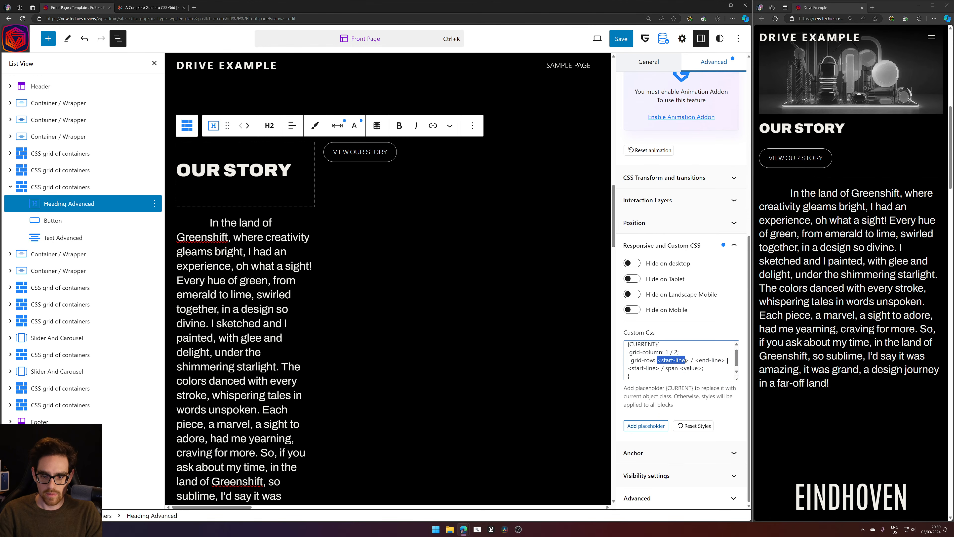
type("1")
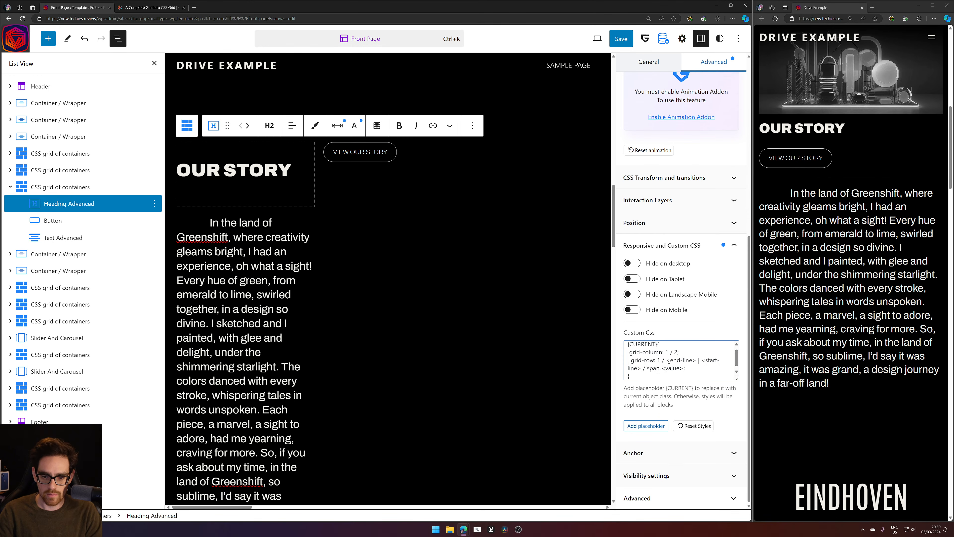
mouse_move(664, 360)
left_mouse_down()
mouse_move(701, 360)
mouse_move(650, 368)
left_mouse_up()
type("2")
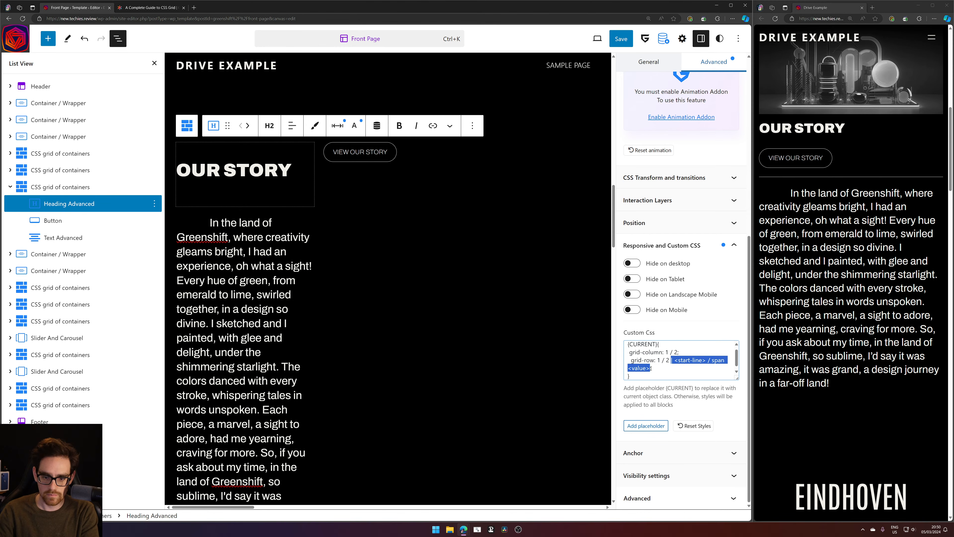
key("BackSpace")
key("BackSpace")
Copy the heading's custom CSS rule to the View our story button and set the button's grid-row to 2 / 2
key("ctrl+a")
key("ctrl+c")
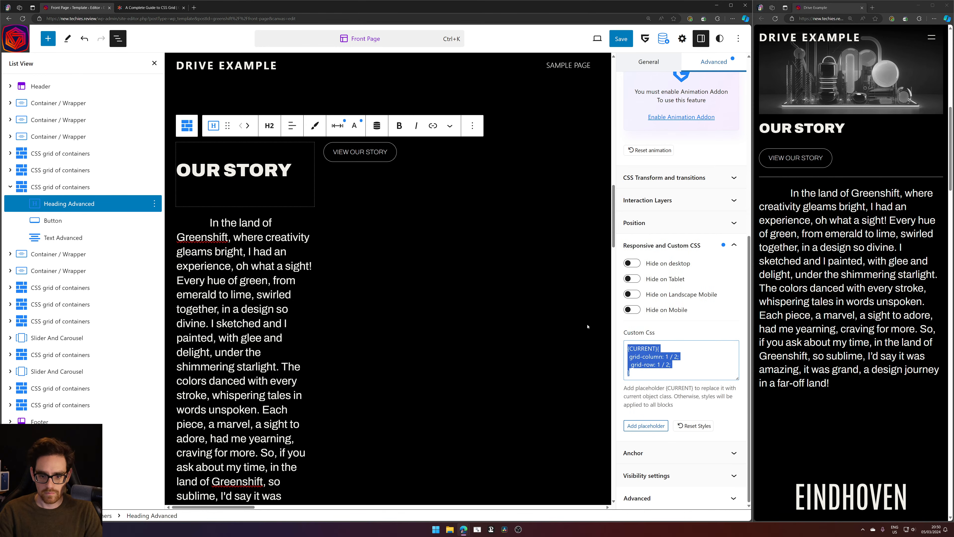
left_click(52, 221)
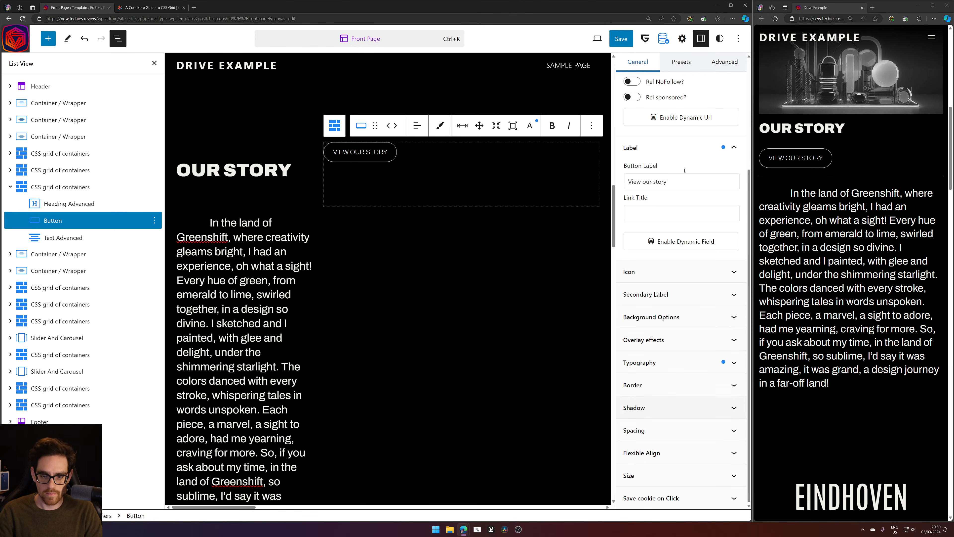
left_click(726, 62)
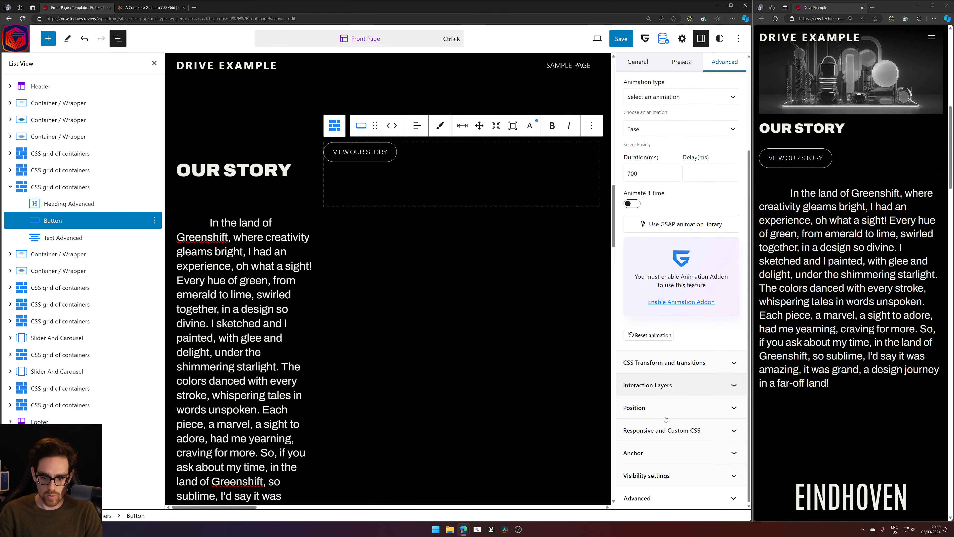
left_click(676, 431)
scroll(676, 432, "down", 3)
left_click(681, 348)
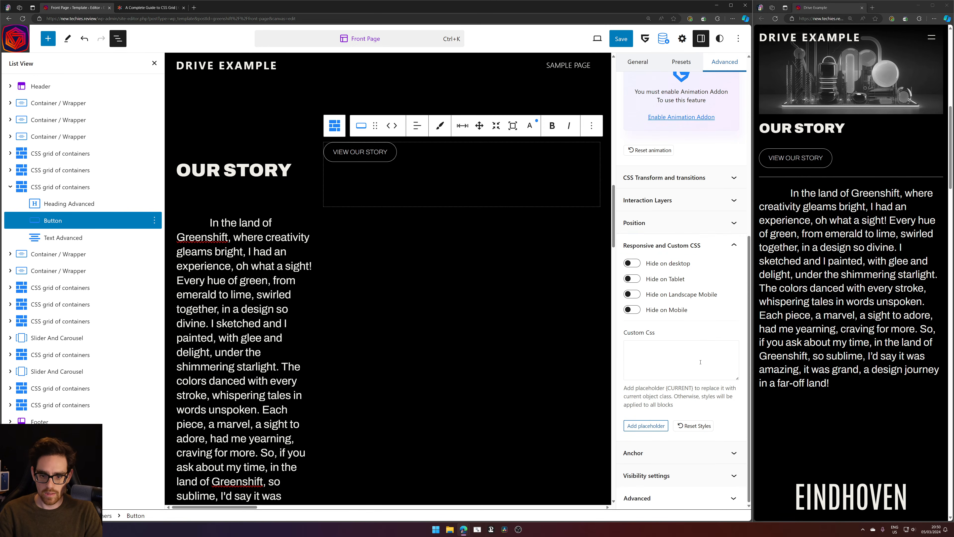
key("ctrl+v")
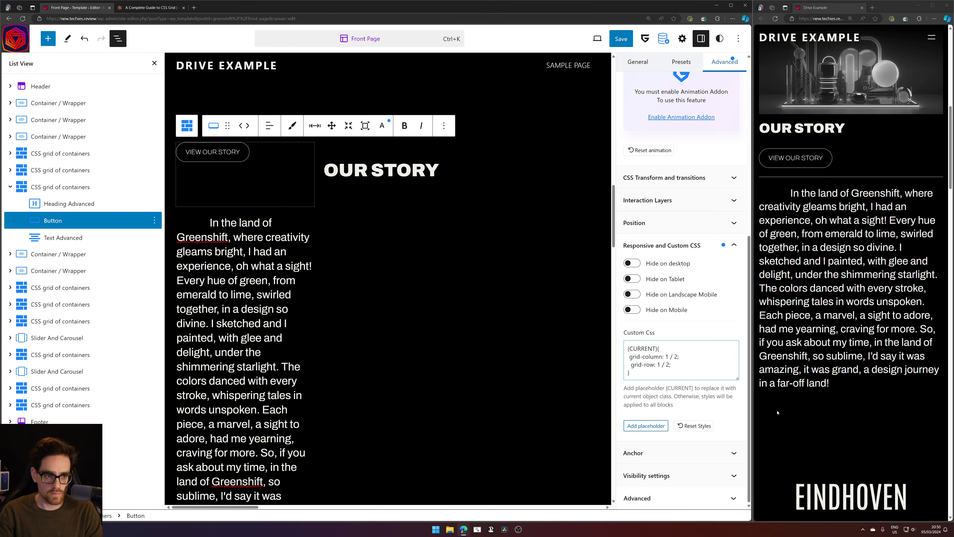
key("BackSpace")
type("2")
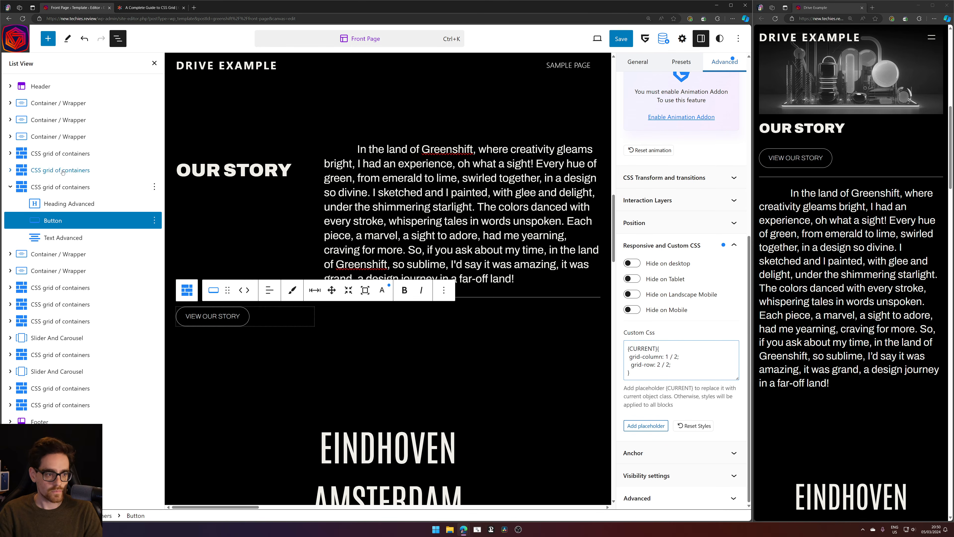
Add the copied {CURRENT} rule with grid-column: 1 / 2 and grid-row: 1 / 2 to the story paragraph's custom CSS
left_click(582, 256)
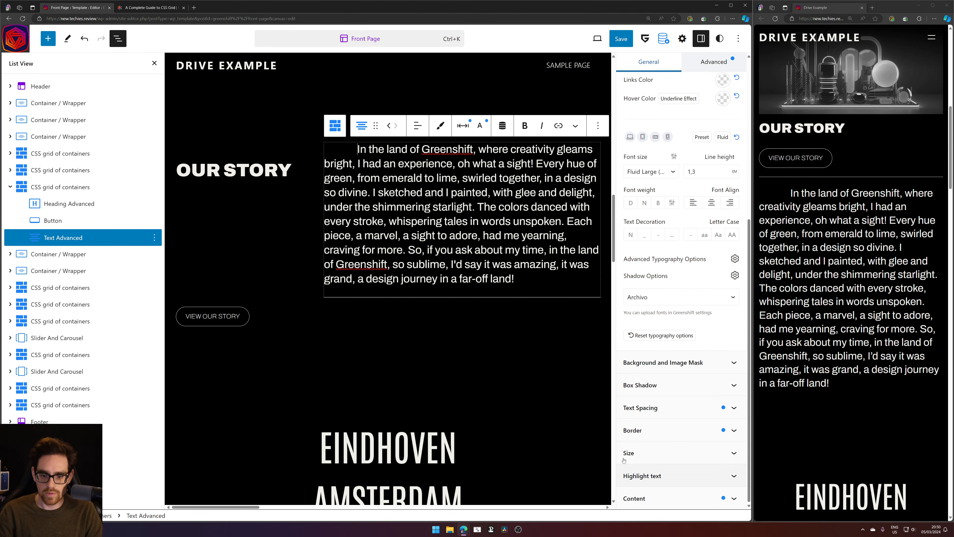
left_click(714, 62)
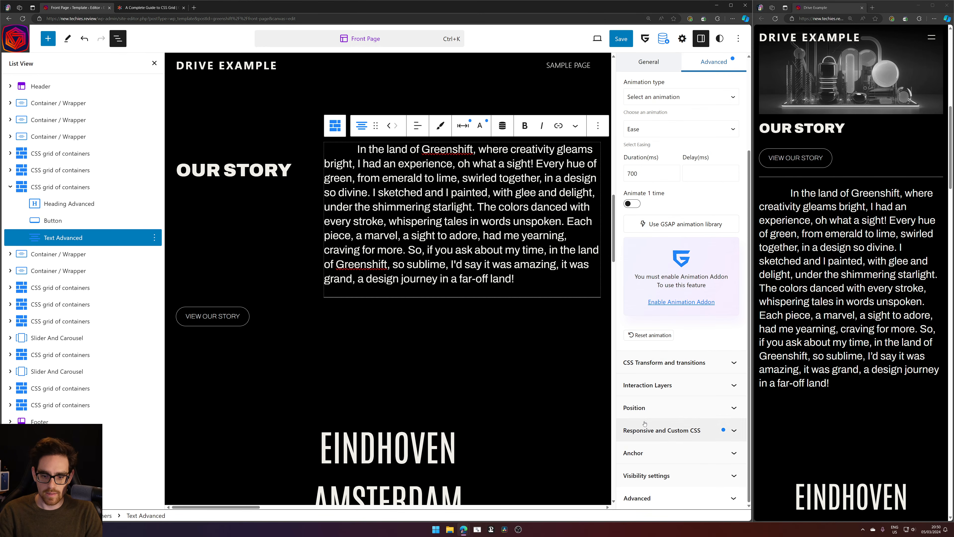
left_click(645, 429)
left_click(665, 376)
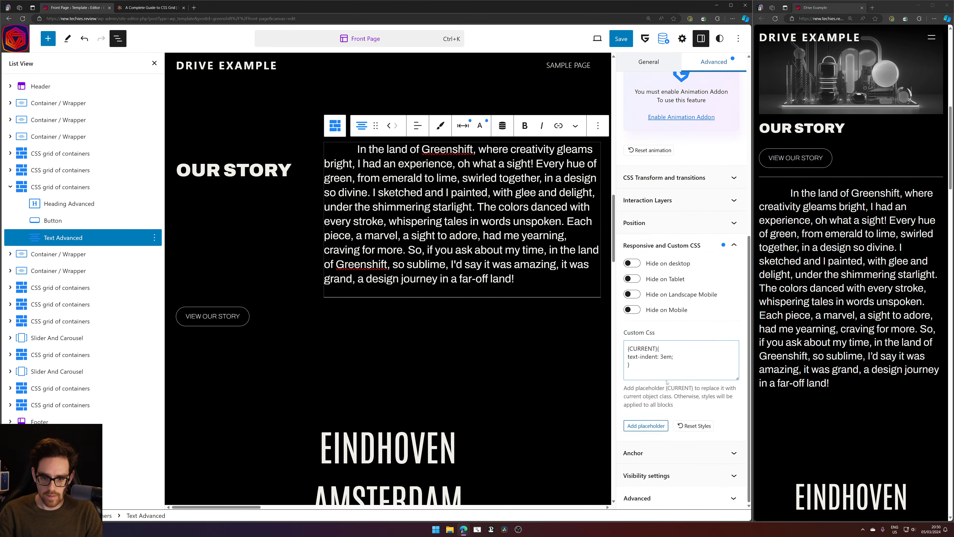
key("ctrl+a")
type("{CURRENT}{  grid-column: 1 / 2;   grid-row: 1 / 2; }")
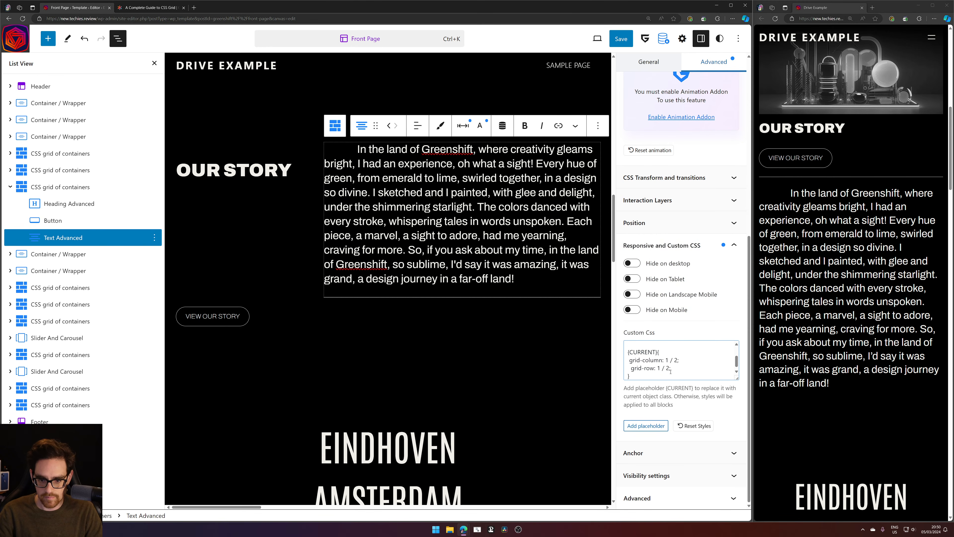
Move the copied grid-column and grid-row lines into the story paragraph's existing {CURRENT} rule below text-indent: 3em, dropping the separate second rule
left_click_drag(671, 371, 628, 363)
key("ctrl+c")
key("ctrl+z")
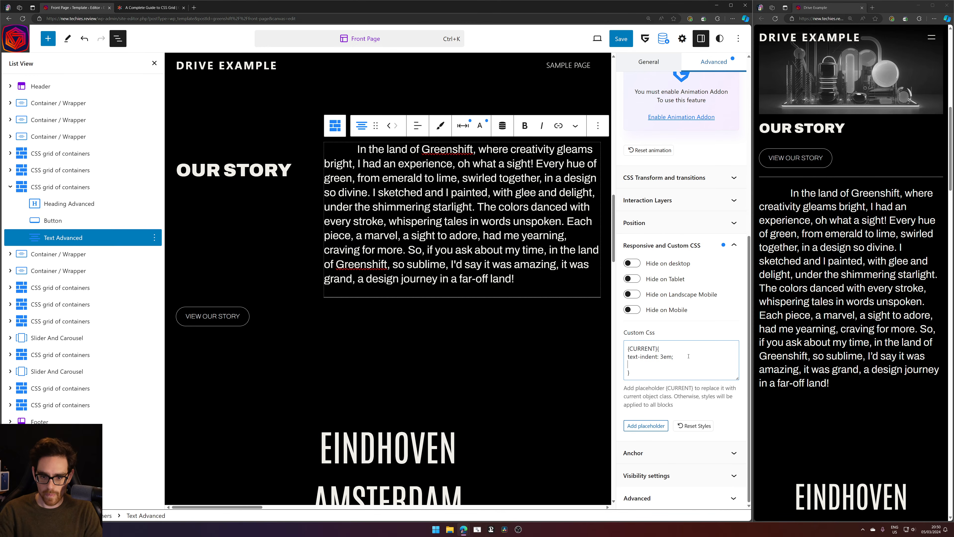
key("ctrl+v")
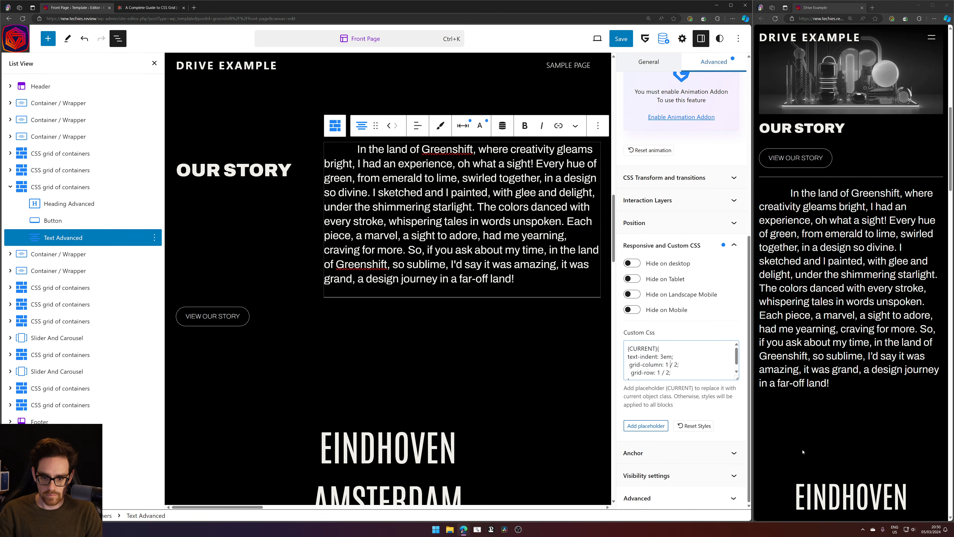
Set the story paragraph's grid-column to 2 / 4 and its grid-row to 2 / 4 in the custom CSS
key("BackSpace")
type("2")
key("BackSpace")
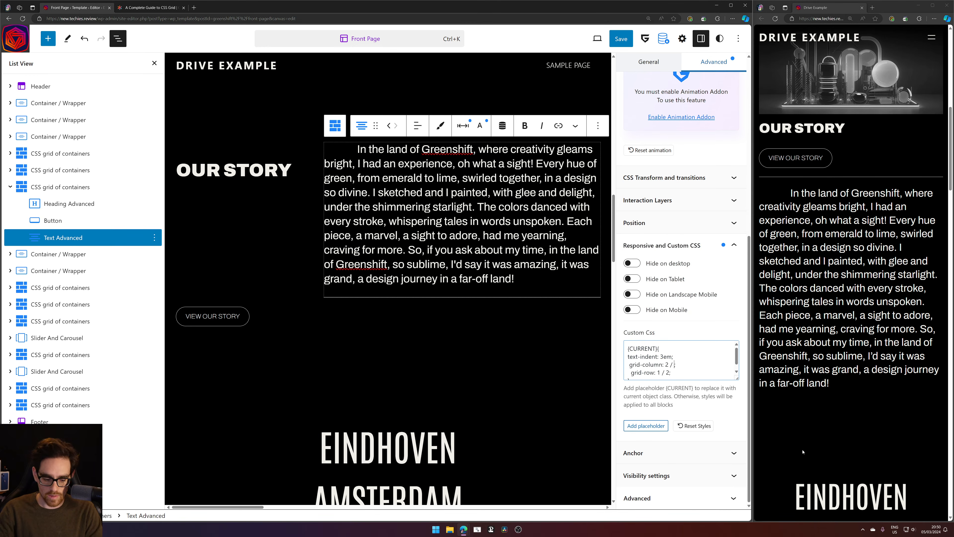
type("4")
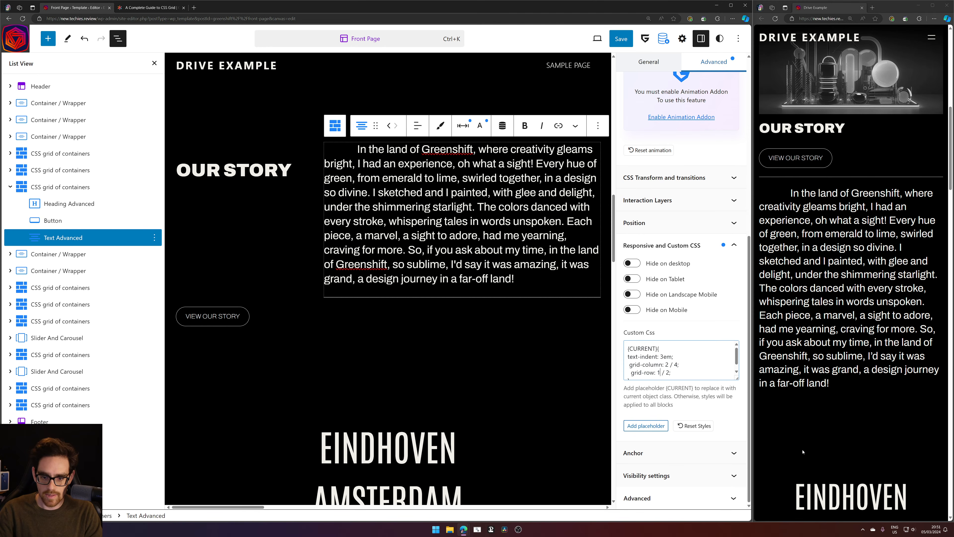
key("BackSpace")
type("2")
key("Right")
key("Right")
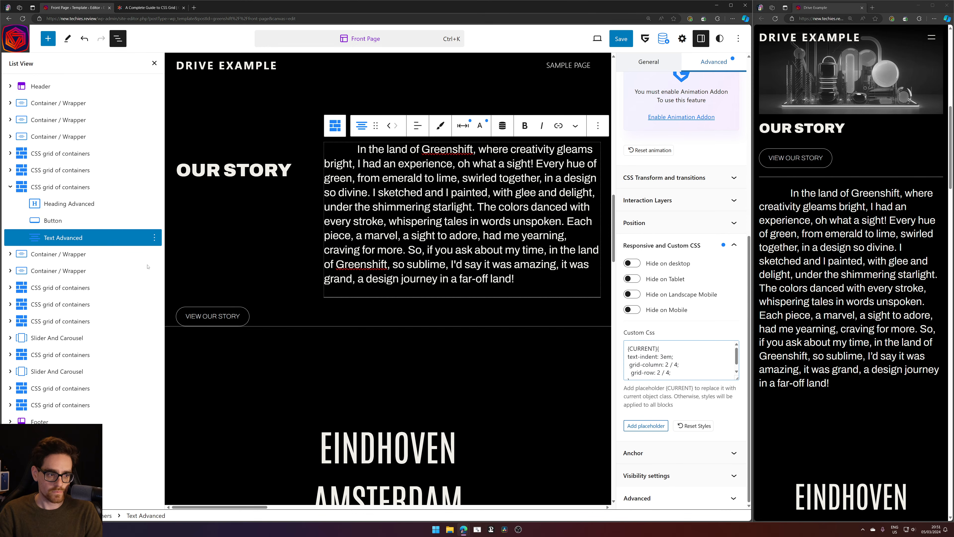
Set the column part of the OUR STORY grid's custom template to 1fr 2fr
left_click(78, 191)
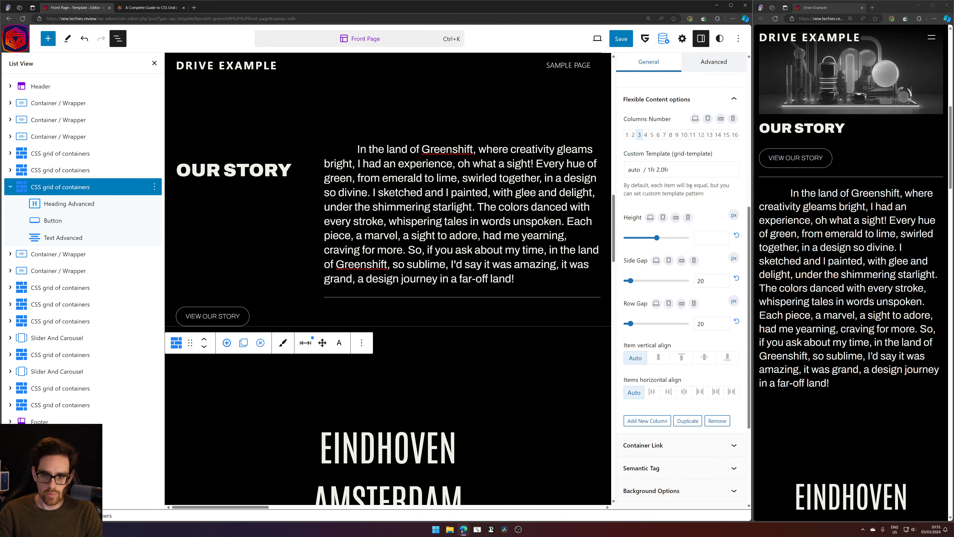
left_click(664, 170)
key("BackSpace")
key("BackSpace")
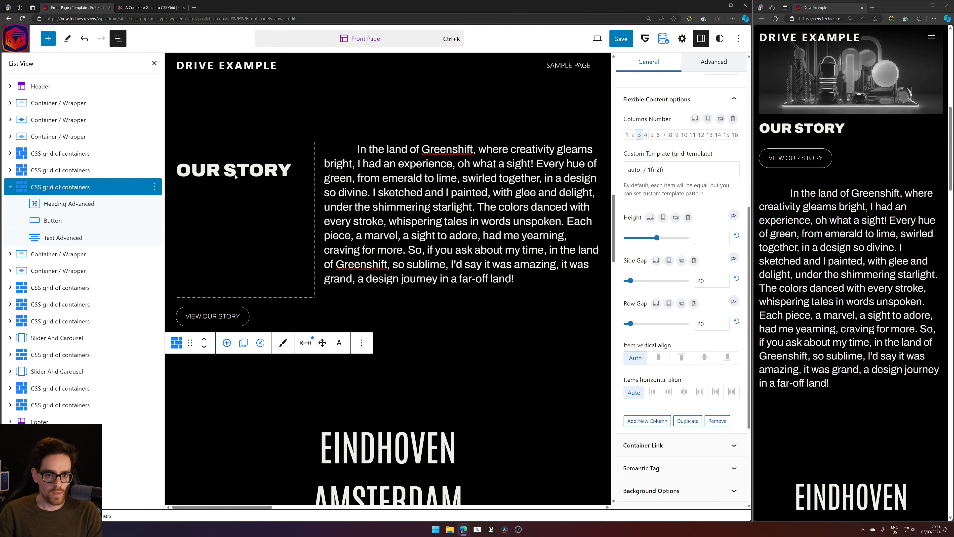
Replace the auto row value in the grid's custom template with min-content, after trying 1fr
double_click(634, 169)
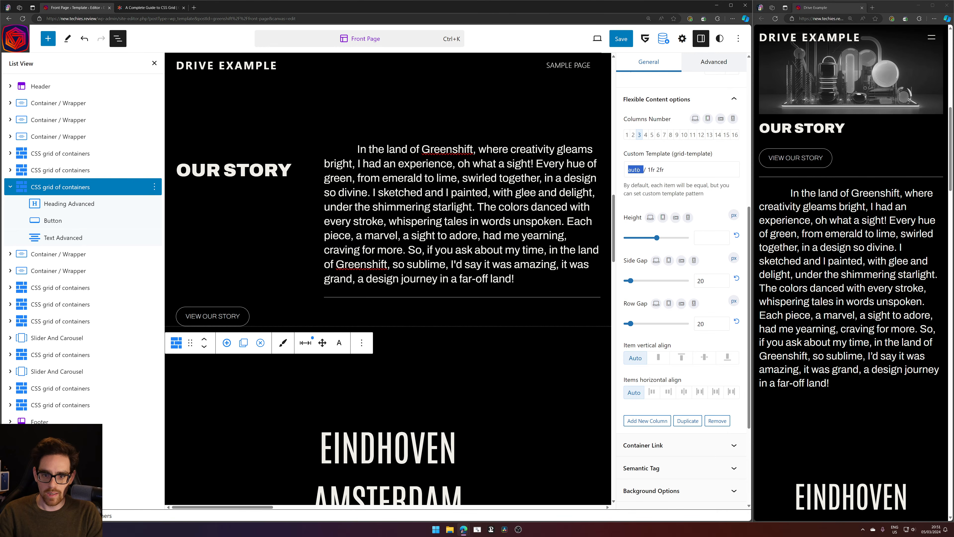
type("1fr")
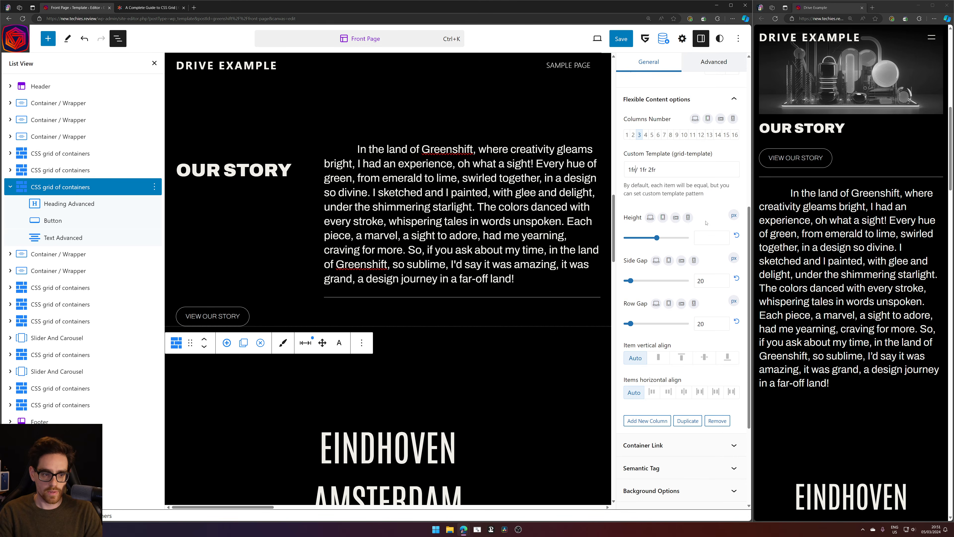
key("BackSpace")
key("BackSpace")
key("BackSpace")
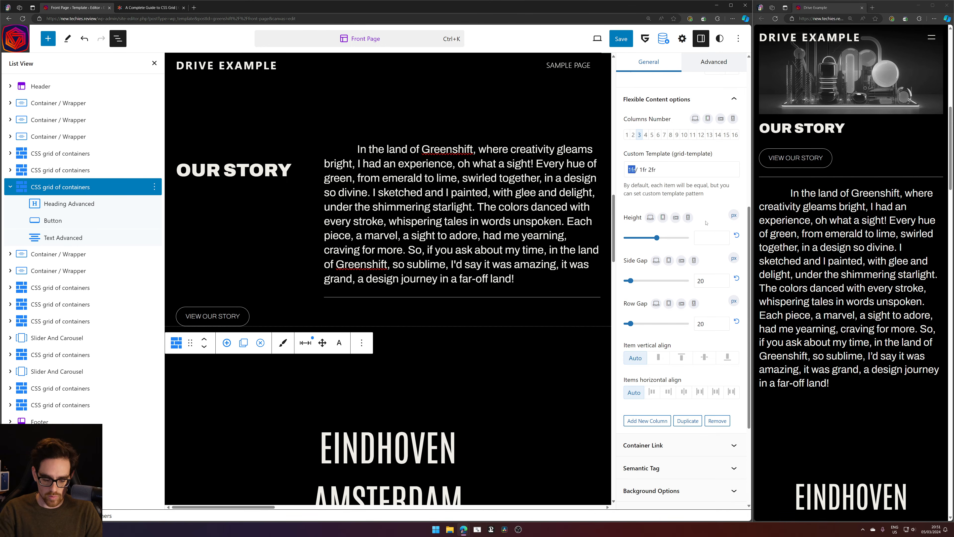
type("min-content")
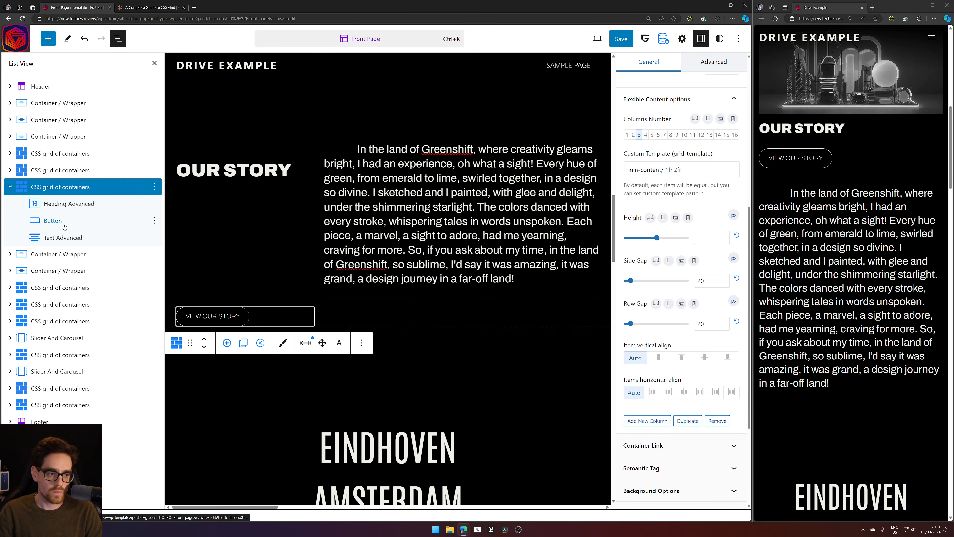
Set the story paragraph's grid-column to 1 / 4 and its grid-row to 1 / 3 in the custom CSS
left_click(71, 239)
left_click(718, 456)
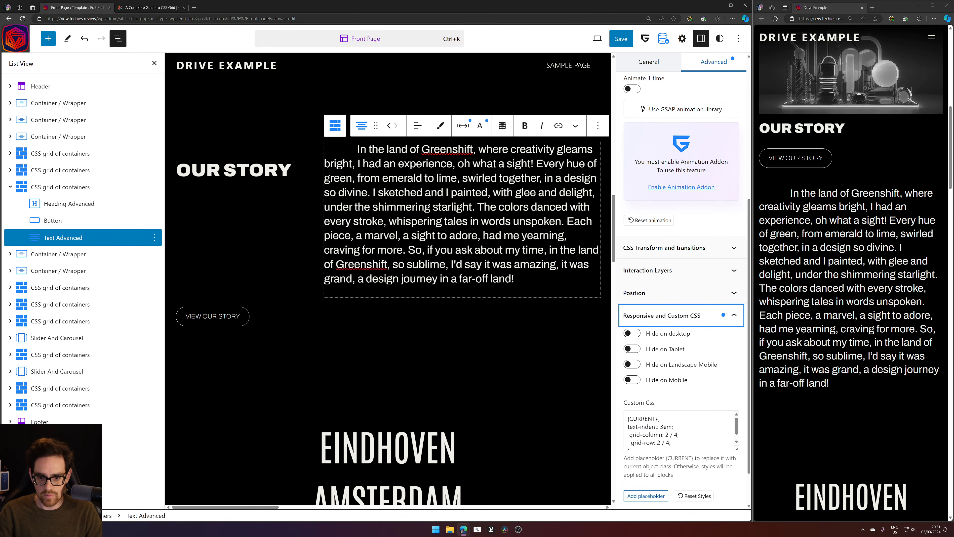
key("BackSpace")
type("1")
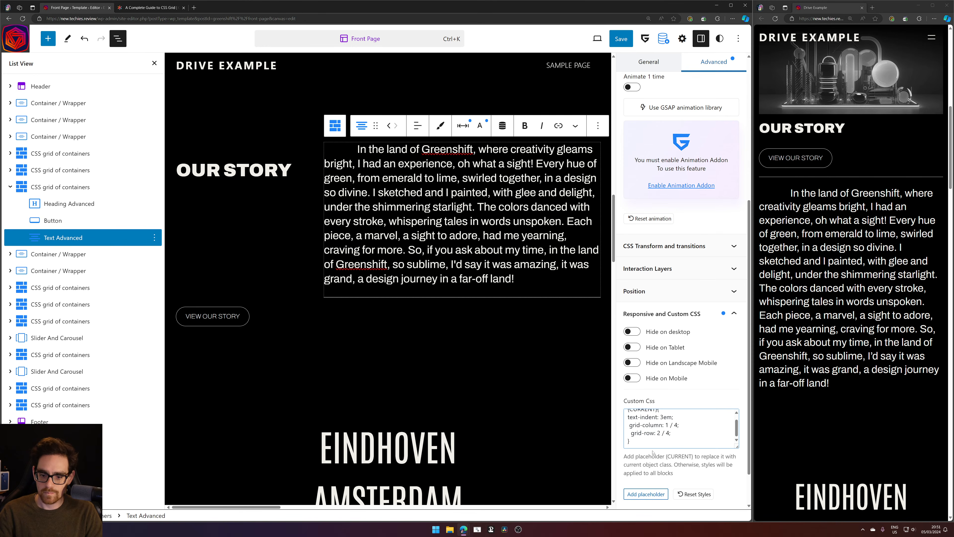
left_click_drag(660, 427, 661, 433)
left_click(674, 442)
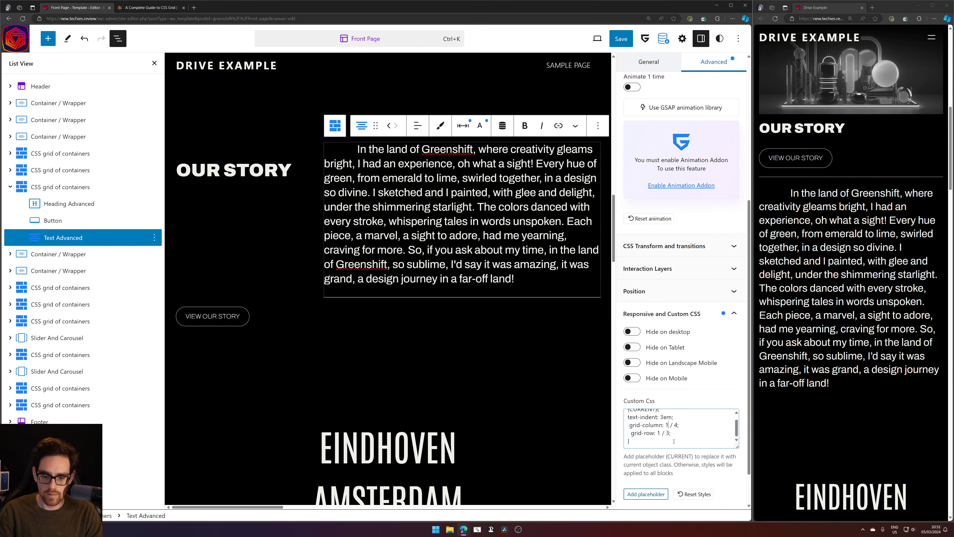
key("Right")
key("Right")
key("Right")
key("Right")
key("BackSpace")
type("3")
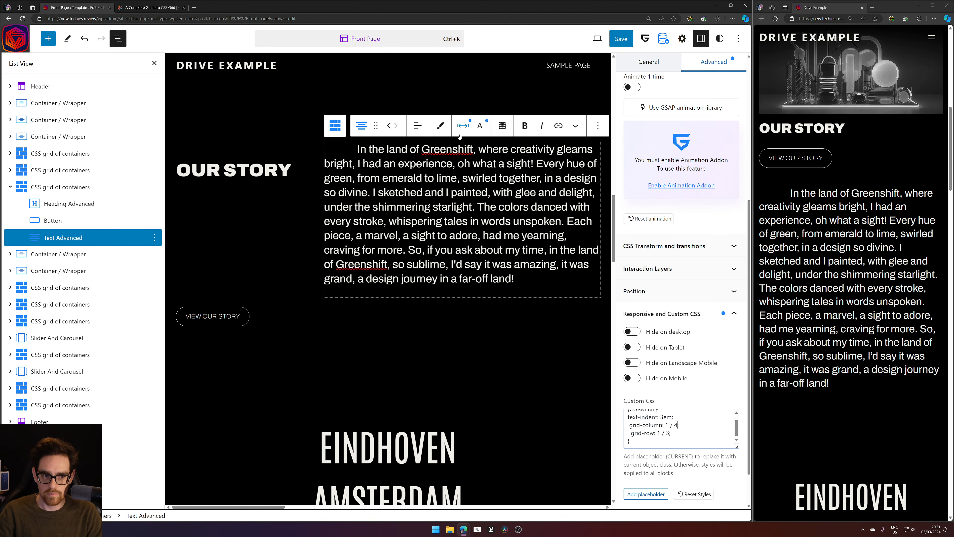
Check the grid-column and grid-row line-numbering example in the CSS Grid guide against the paragraph's placement rules in the template editor
left_click(148, 7)
scroll(515, 275, "down", 4)
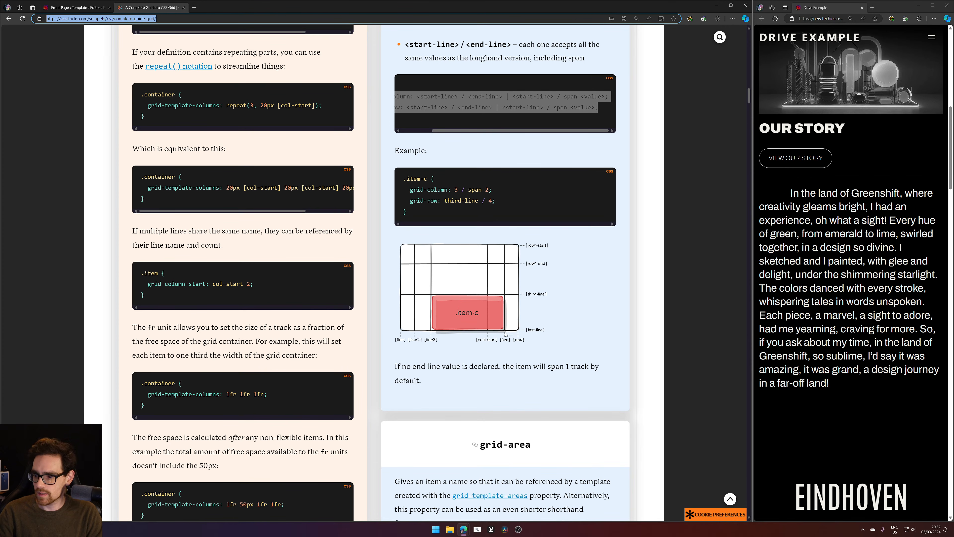
left_click(75, 7)
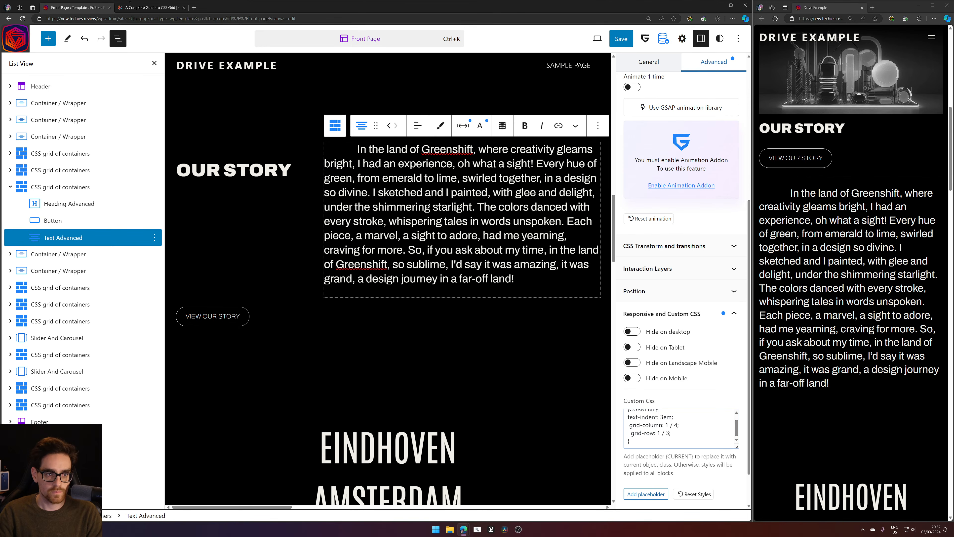
left_click(150, 8)
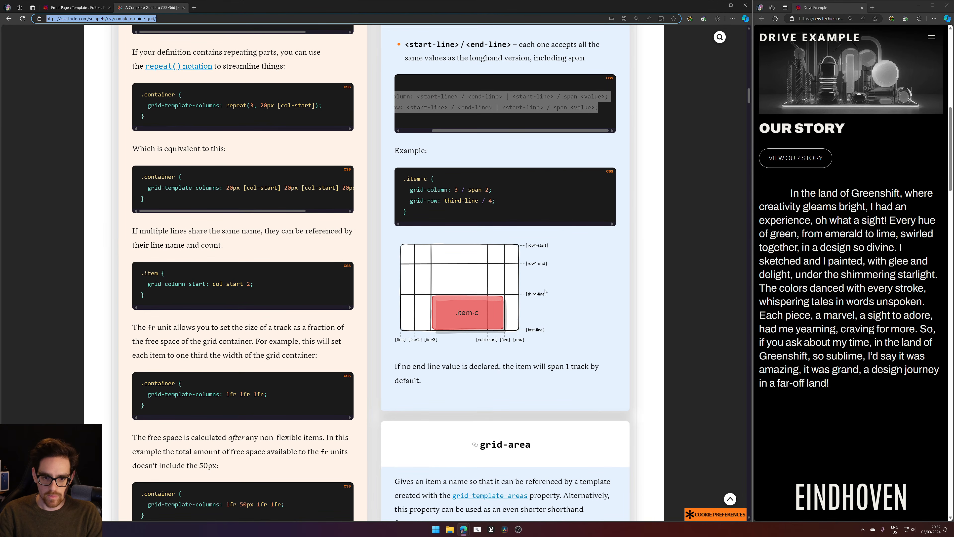
left_click(77, 8)
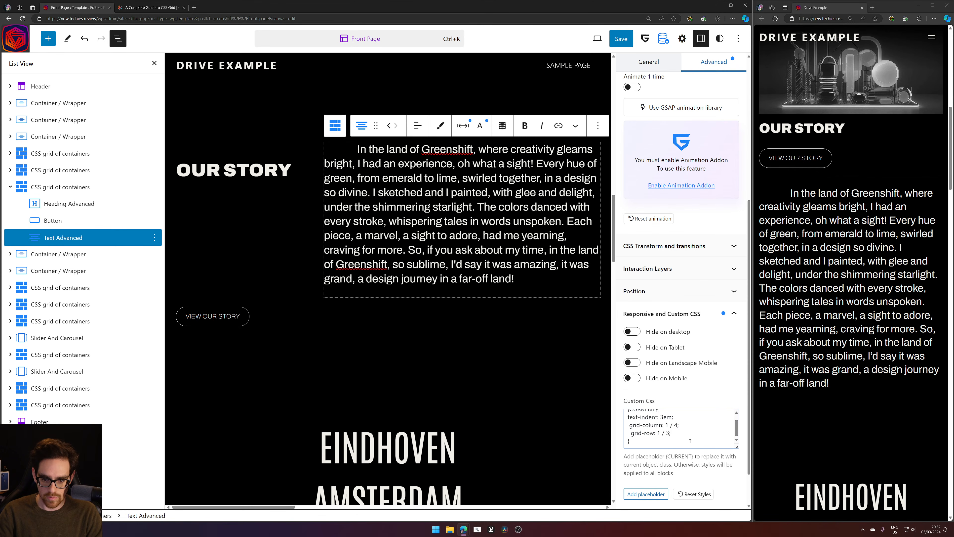
Open the advanced settings of the View our story button in the OUR STORY grid
left_click(186, 316)
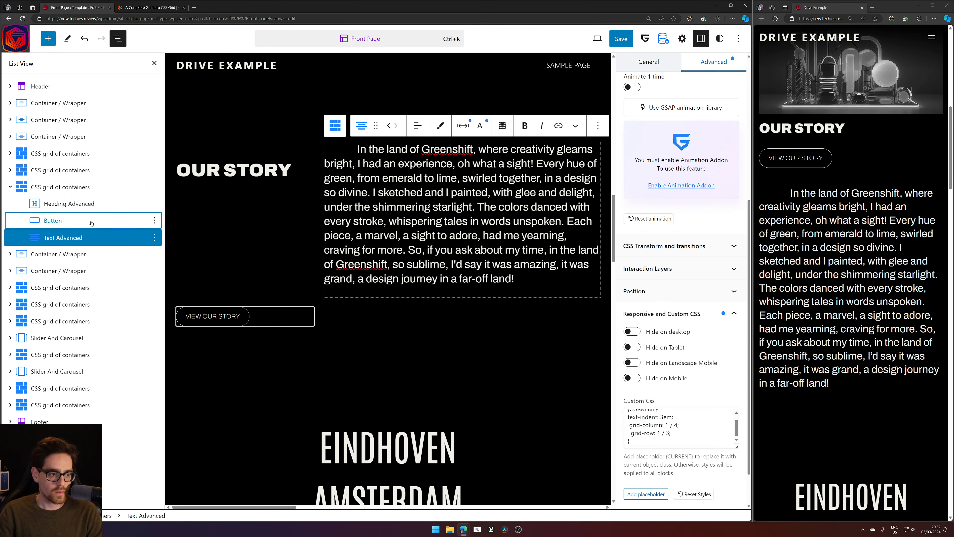
left_click(718, 60)
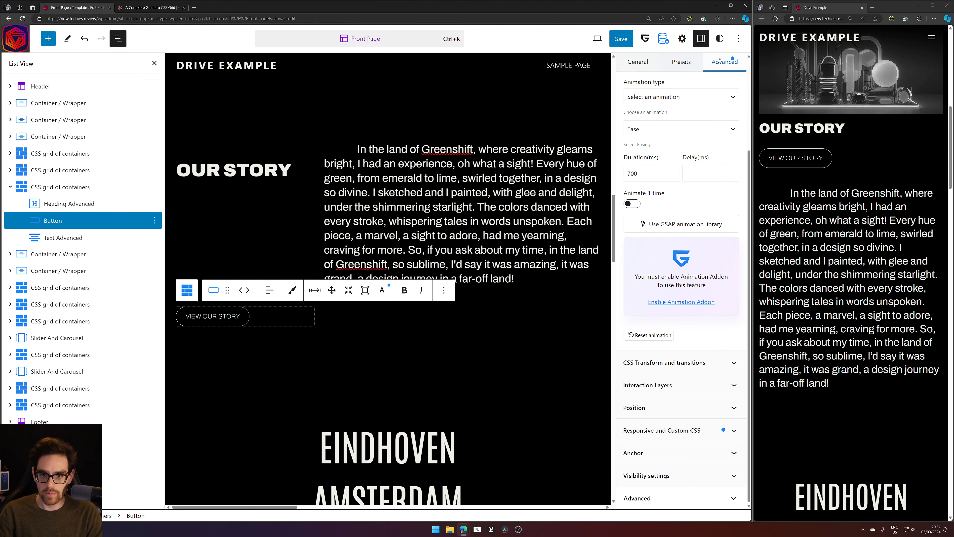
Set grid-row to 2 / 3 in the custom CSS of the View Our Story button block
left_click(673, 430)
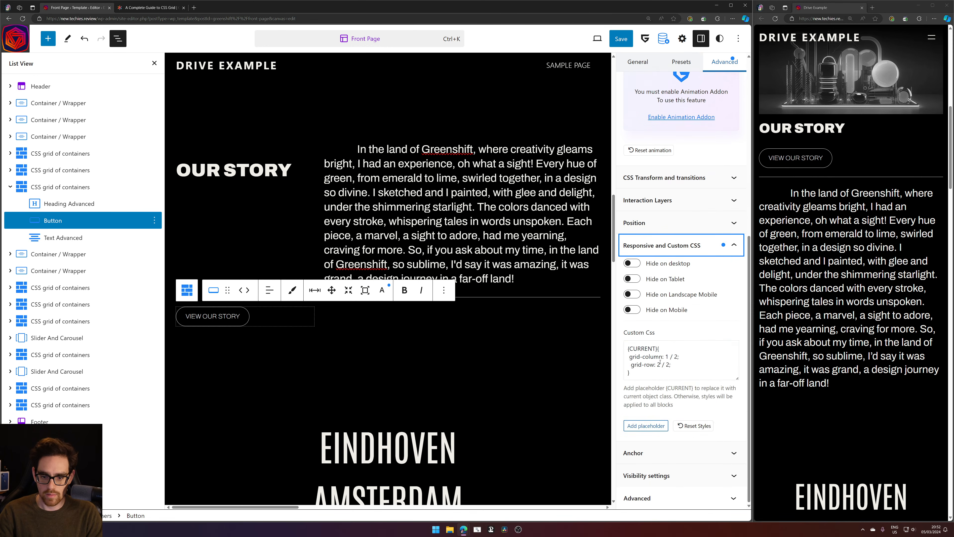
left_click(660, 364)
key("BackSpace")
type("1")
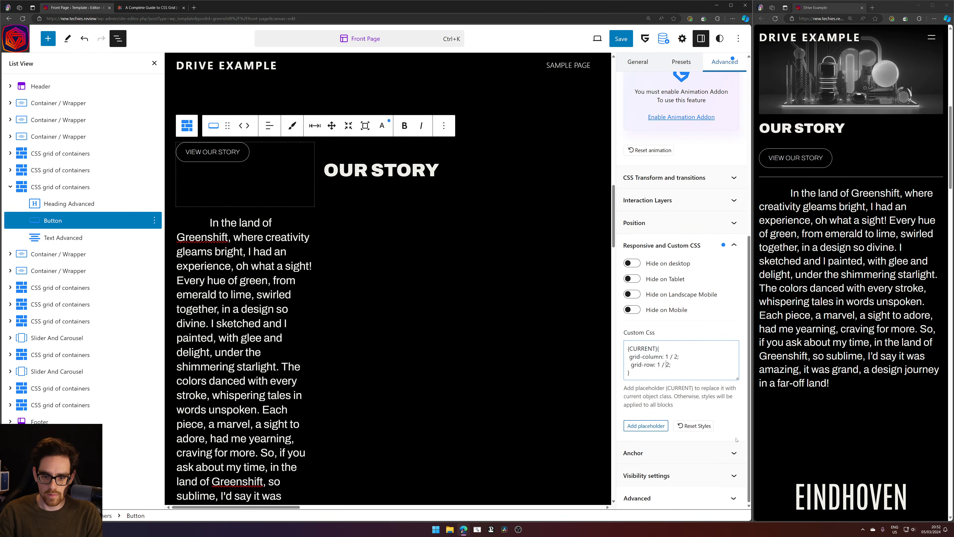
key("BackSpace")
type("3")
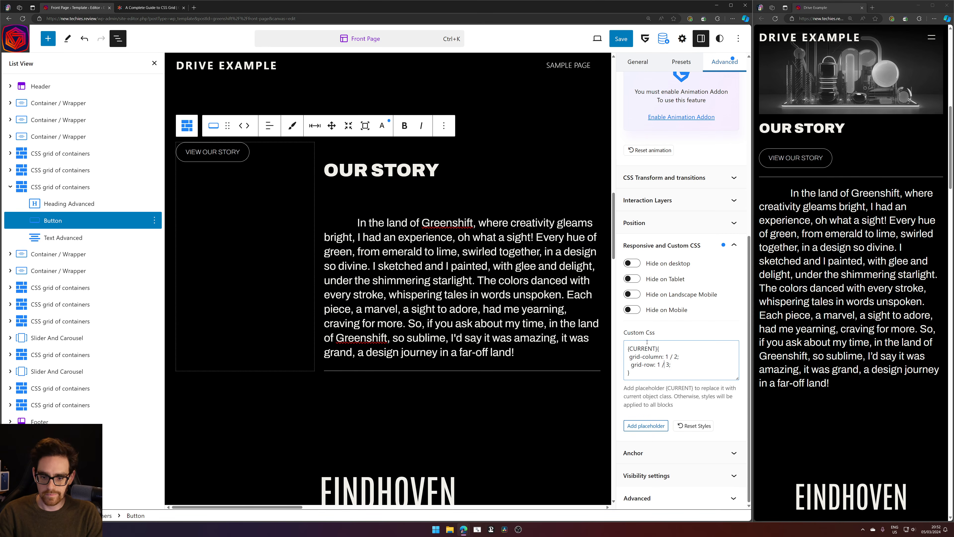
key("Left")
key("Left")
key("BackSpace")
type("2")
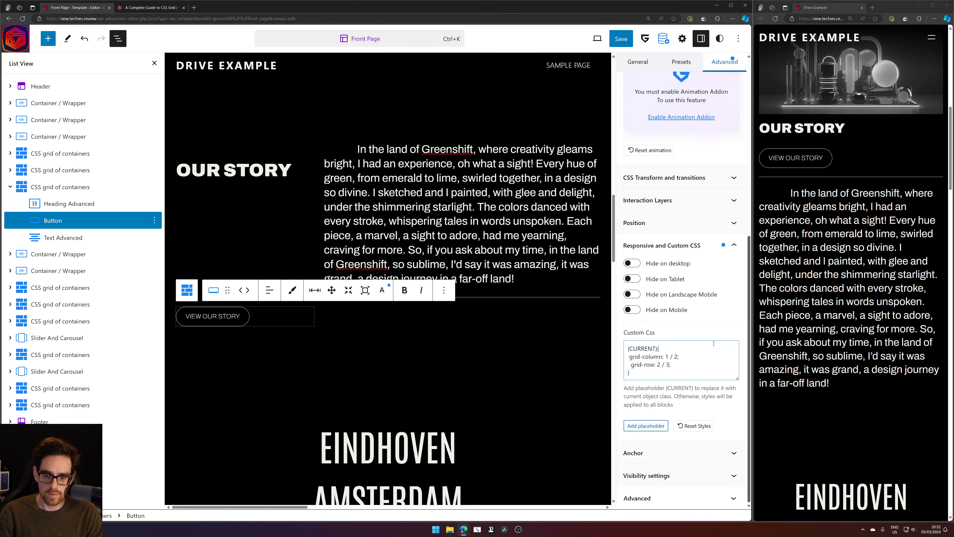
left_click(656, 362)
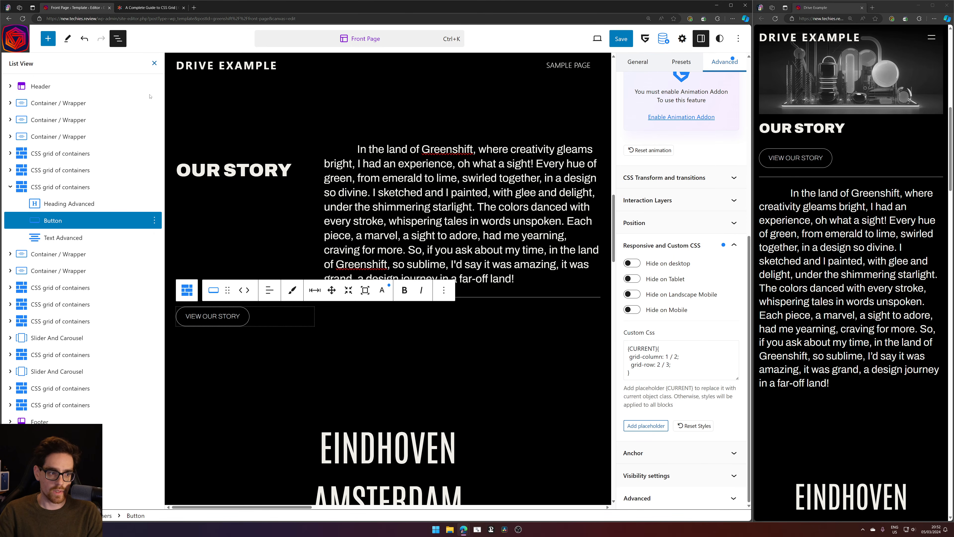
Set grid-column to 2 / 4 in the custom CSS of the story's Text Advanced block
left_click(63, 237)
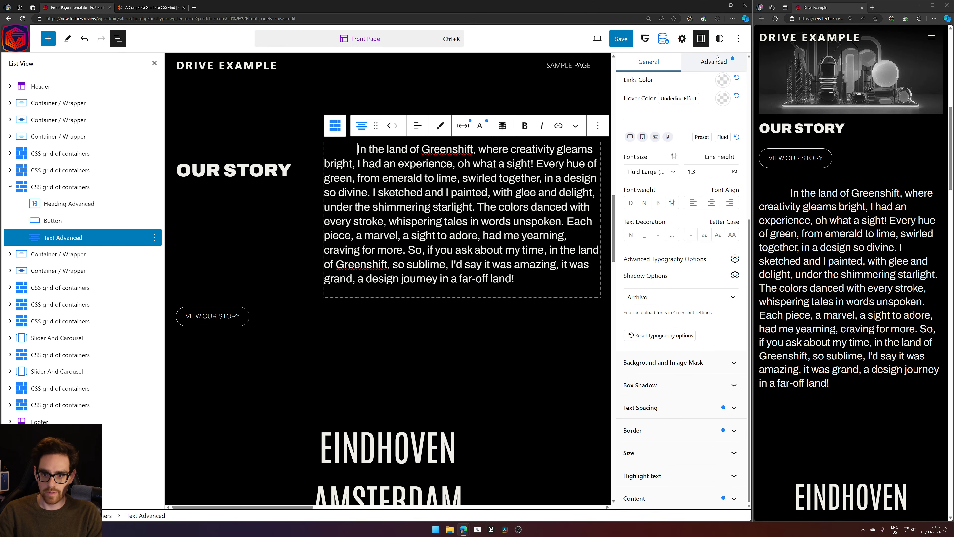
left_click(707, 67)
left_click(642, 429)
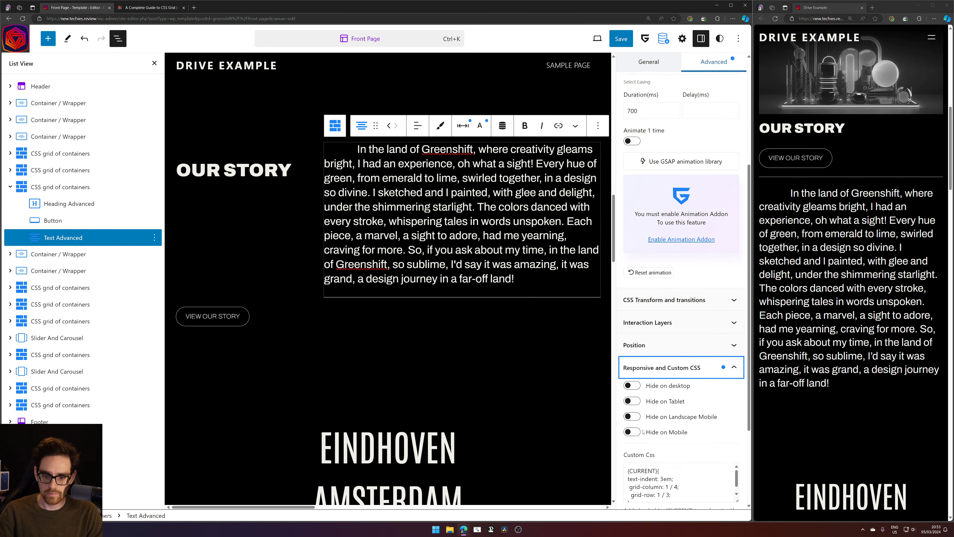
left_click(667, 450)
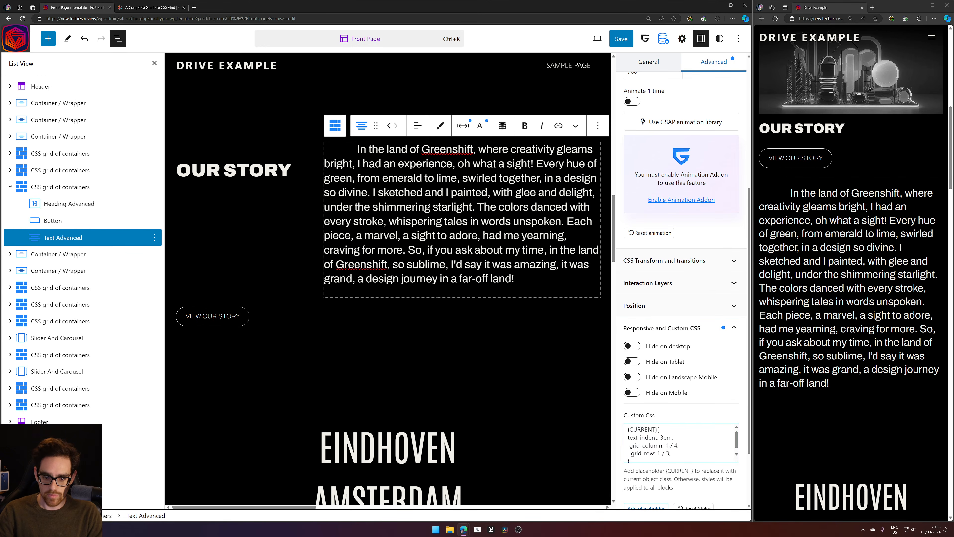
key("BackSpace")
type("2")
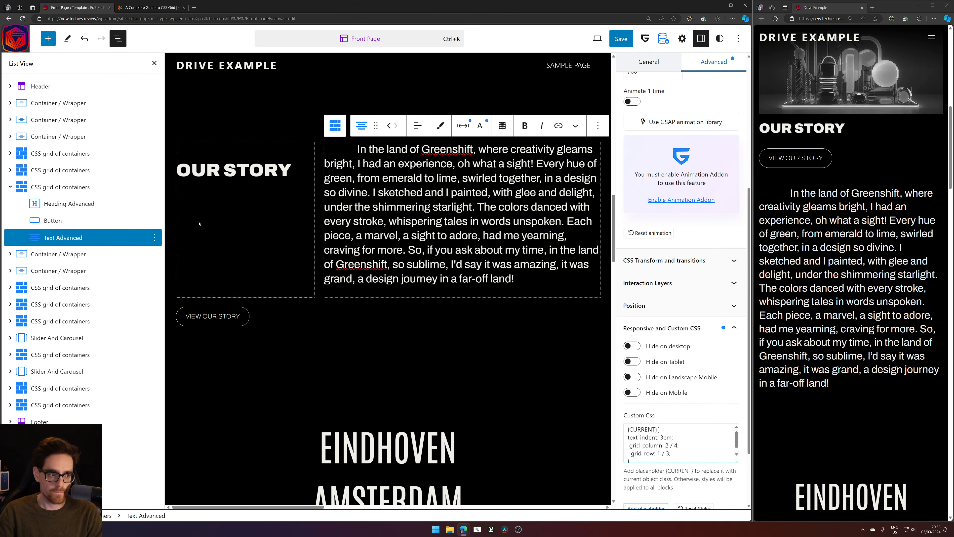
Save the Front Page template and reload the live page in a widened preview window
left_click(629, 39)
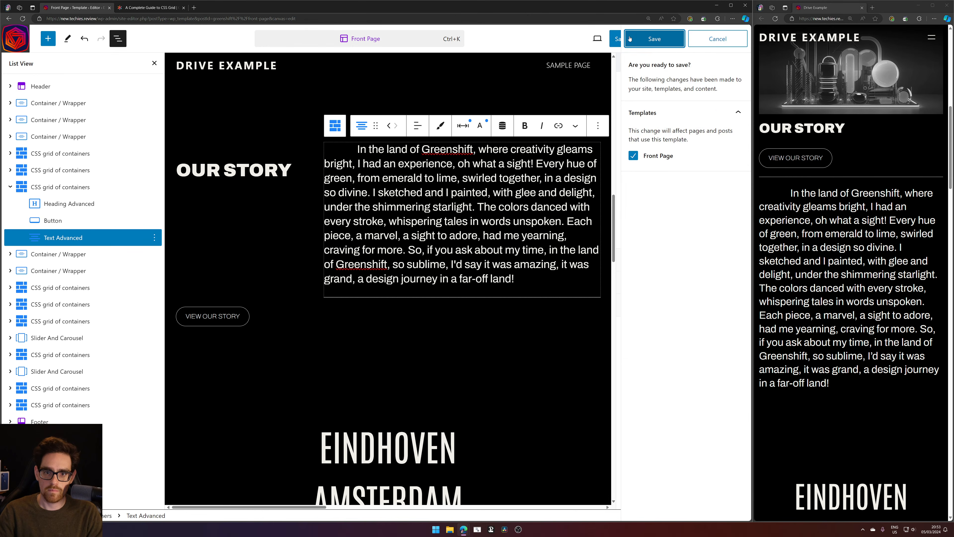
left_click(630, 39)
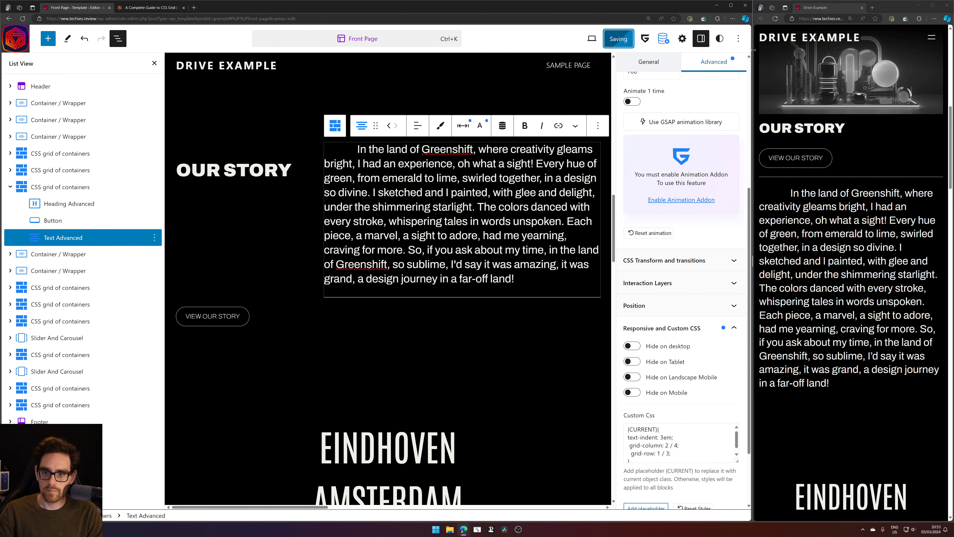
left_click_drag(753, 50, 501, 49)
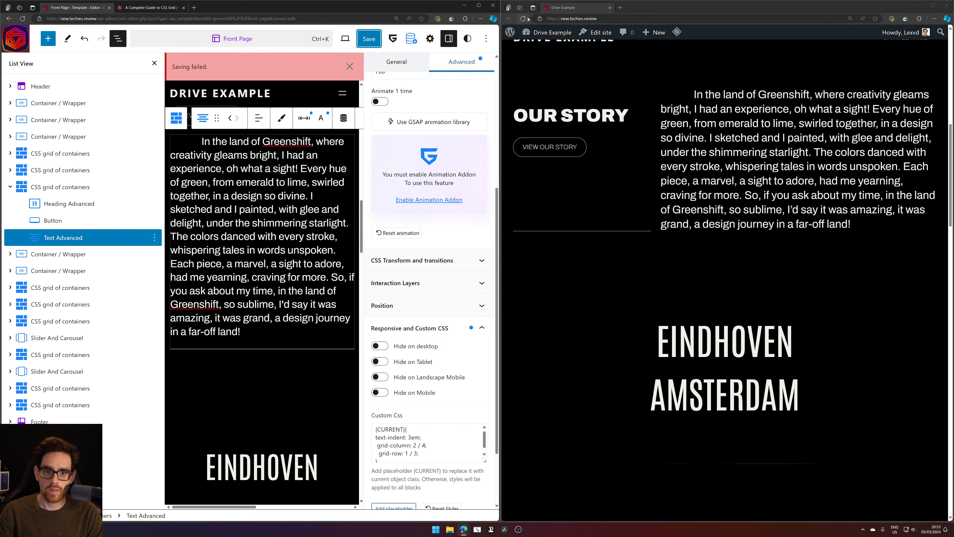
left_click(527, 19)
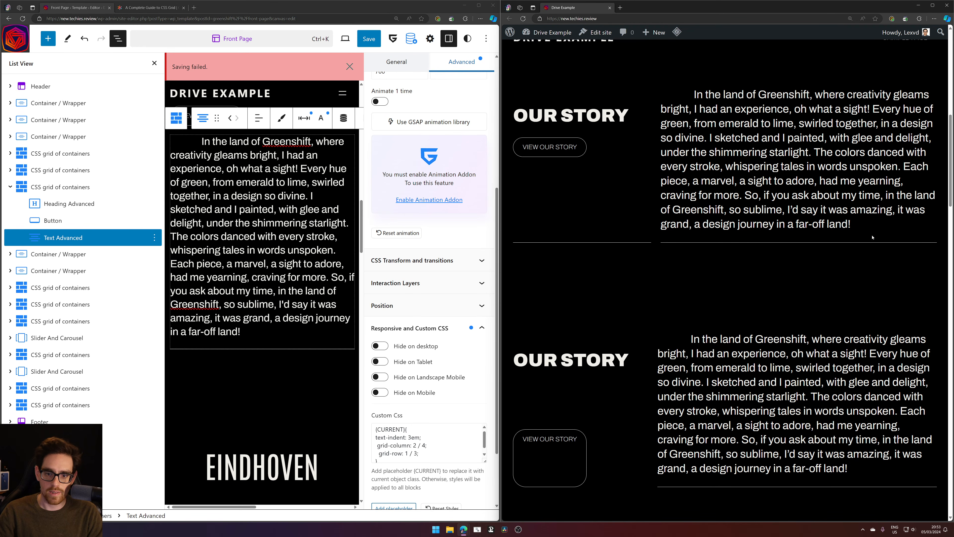
Inspect the second Our Story section's button wrapper, grid container and heading in the live page's developer tools
scroll(706, 200, "down", 4)
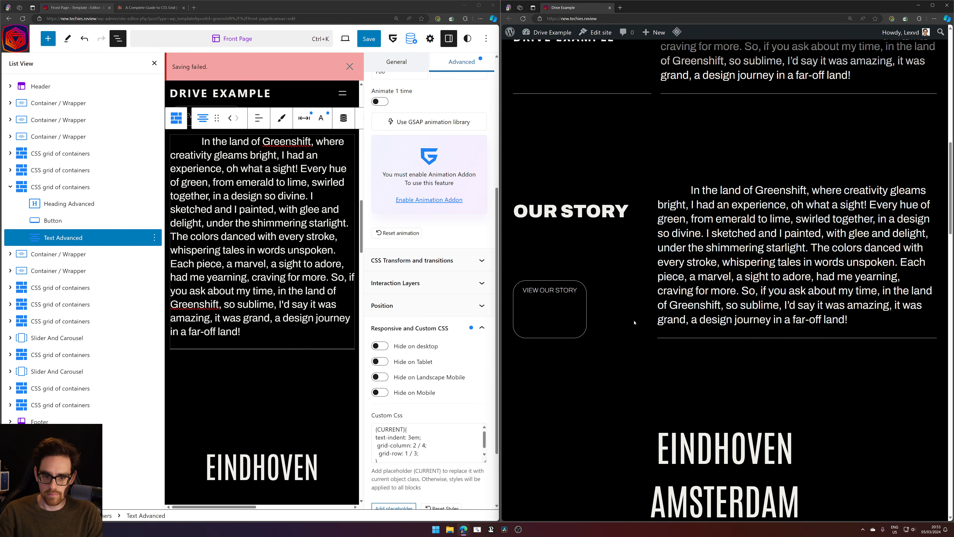
right_click(602, 288)
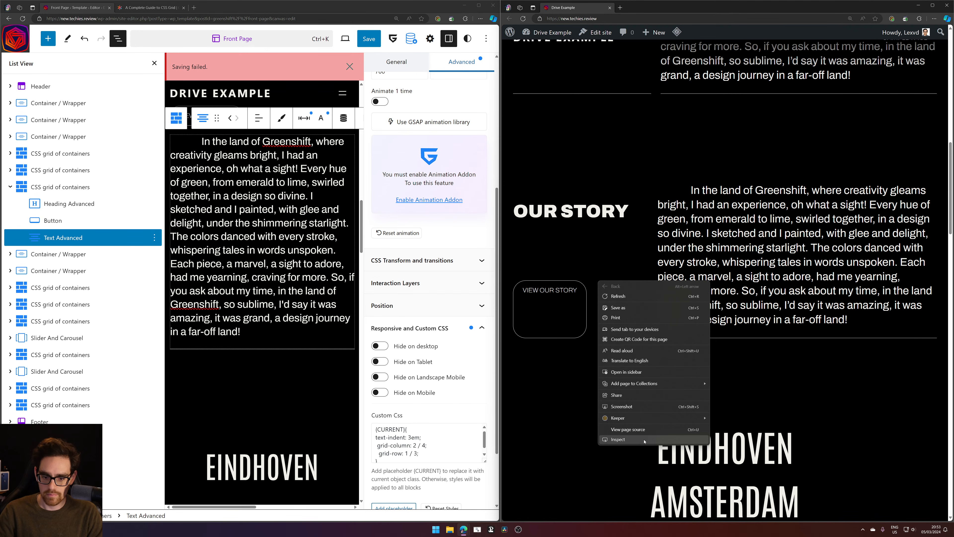
left_click(620, 440)
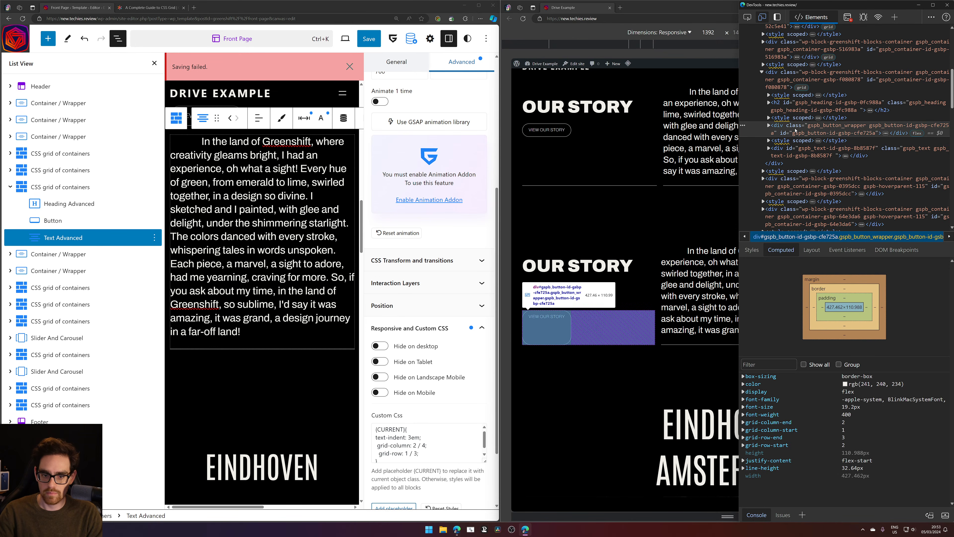
left_click(789, 84)
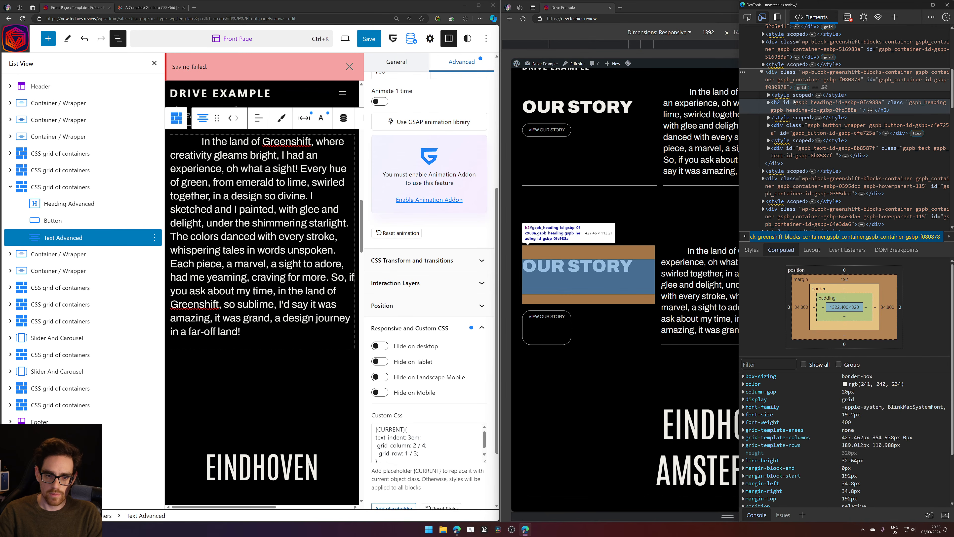
left_click(803, 109)
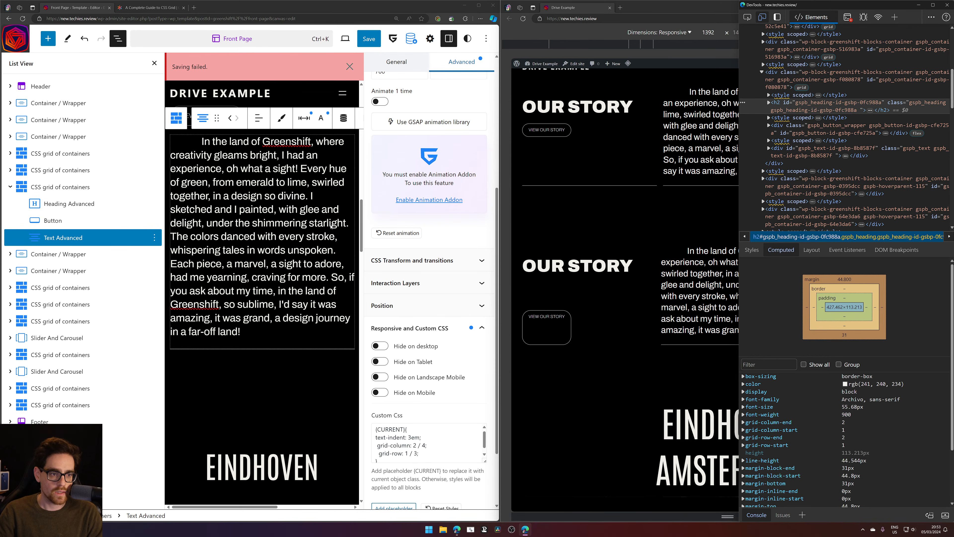
Set the top margin of the Our Story heading block to 0
scroll(253, 193, "up", 2)
left_click(245, 129)
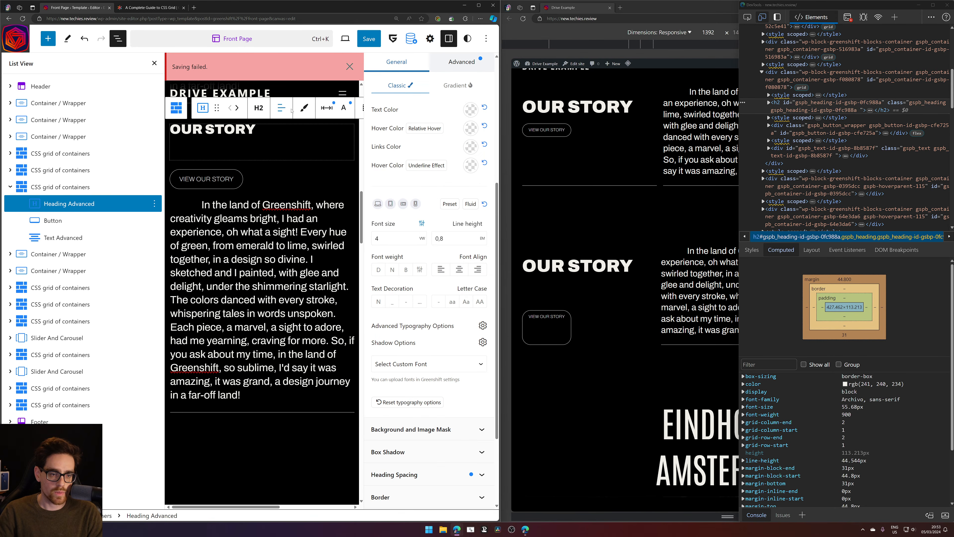
left_click(327, 108)
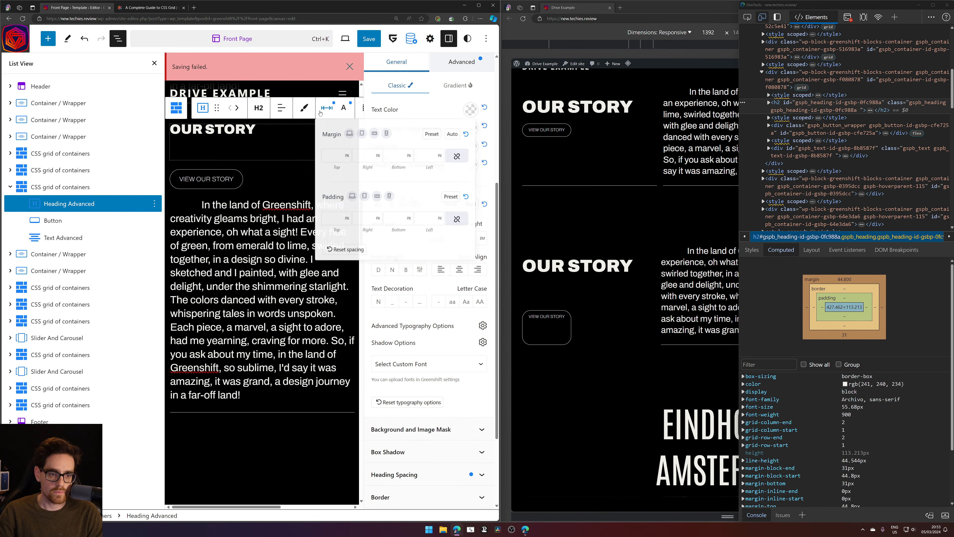
left_click(334, 158)
type("0")
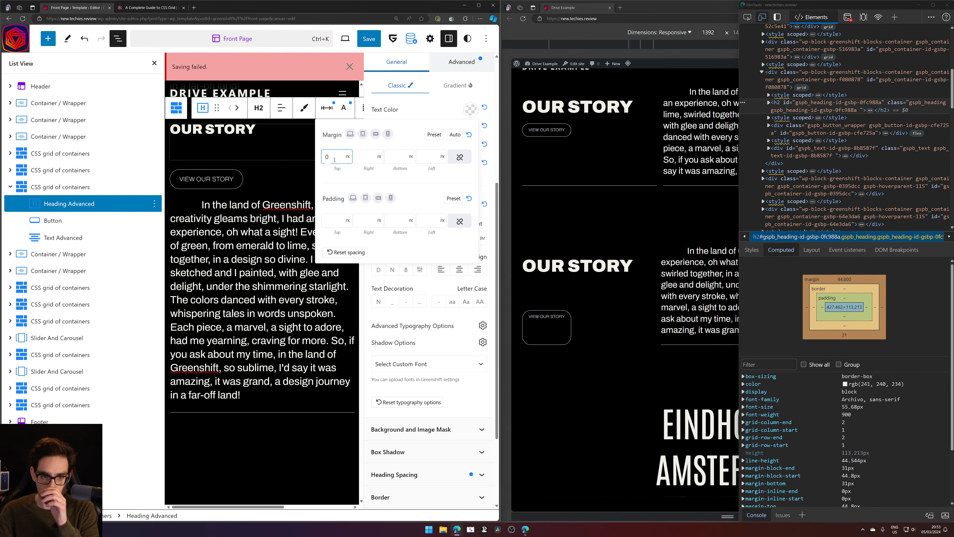
Save the Front Page template with the new heading margin and reload the live page
left_click(368, 41)
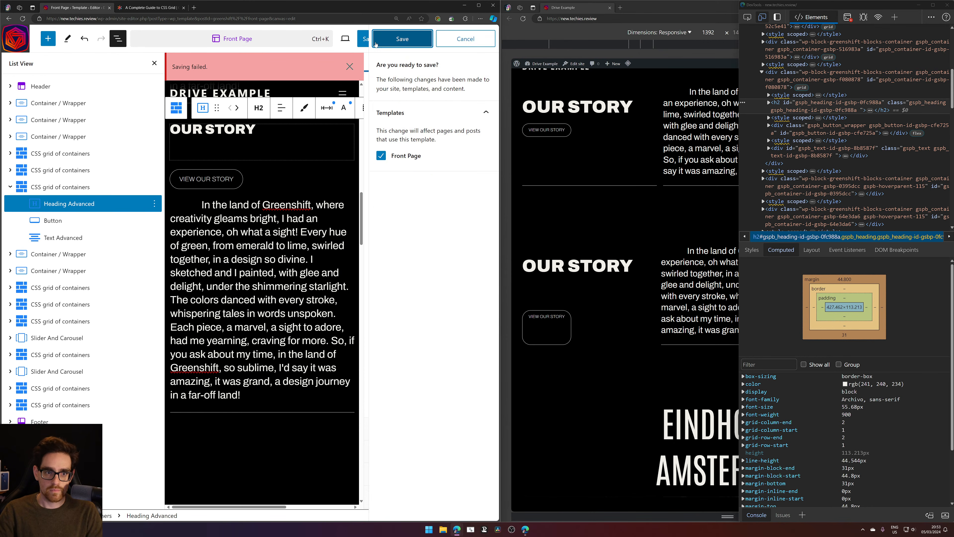
left_click(400, 37)
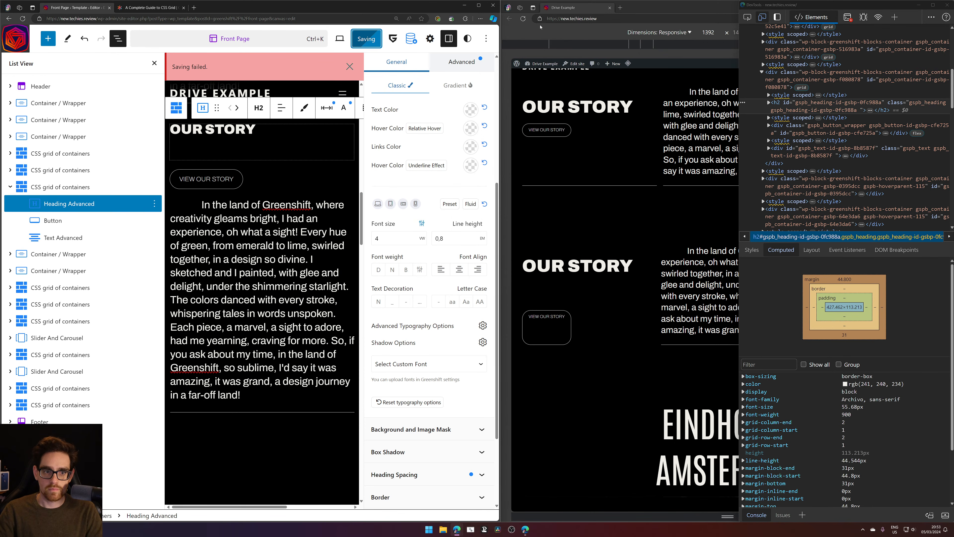
left_click(522, 19)
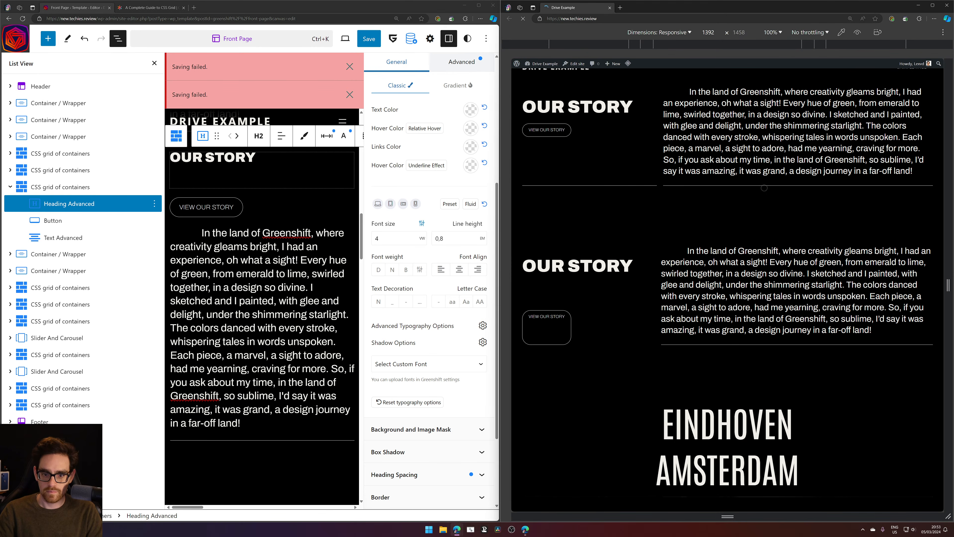
Inspect the stretched View Our Story button and its wrapper next to the heading element in the page markup
right_click(550, 313)
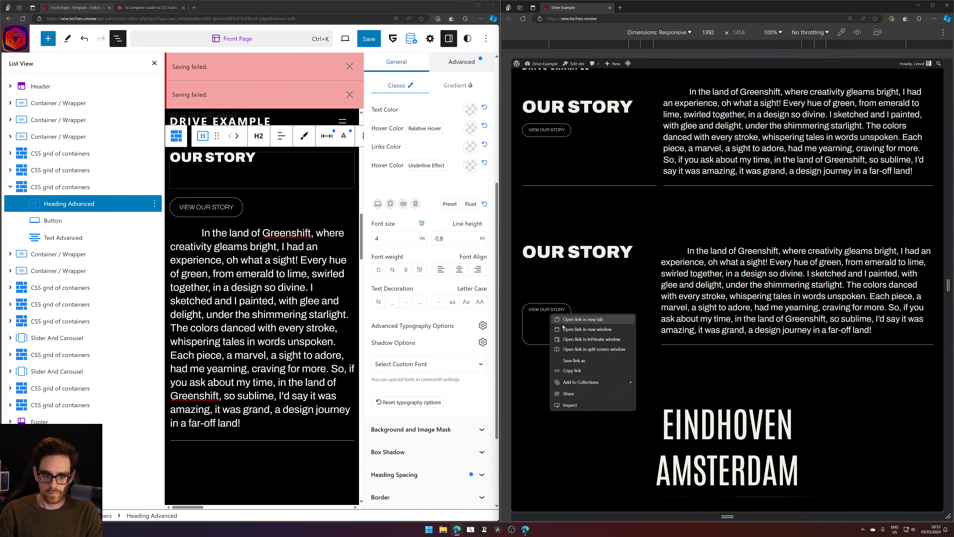
left_click(593, 404)
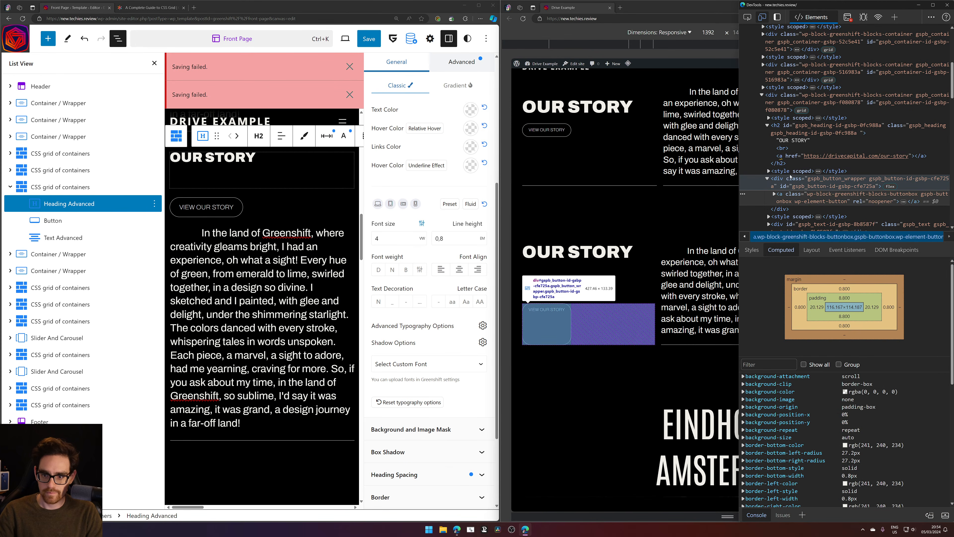
left_click(790, 179)
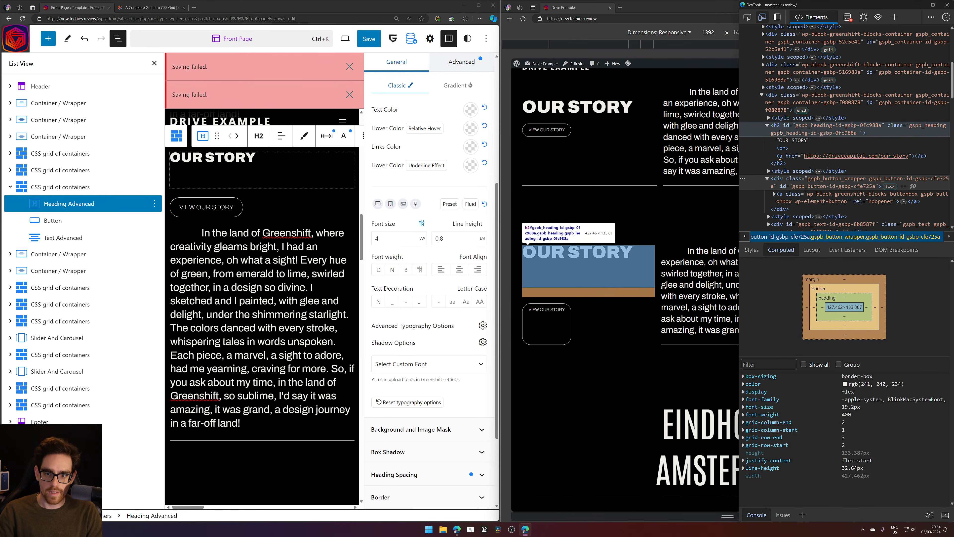
left_click(767, 126)
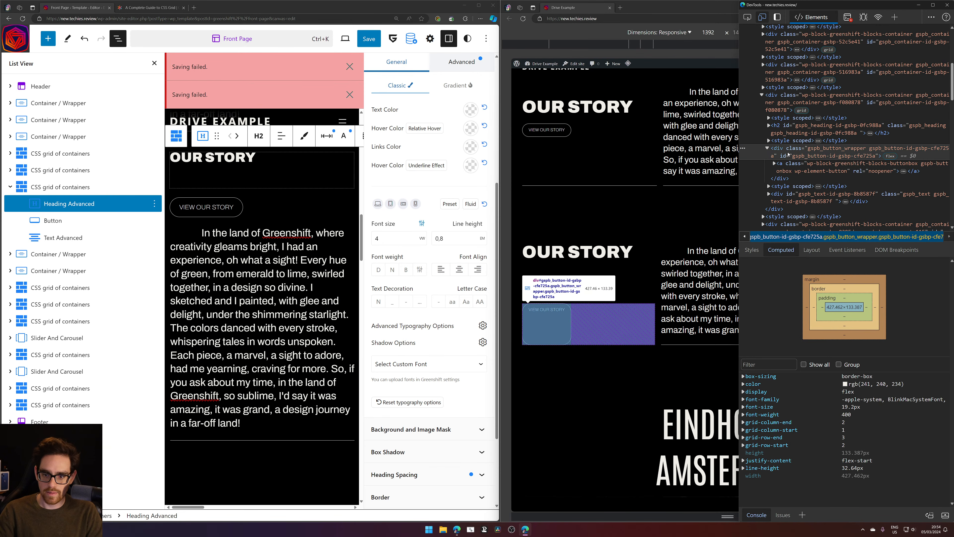
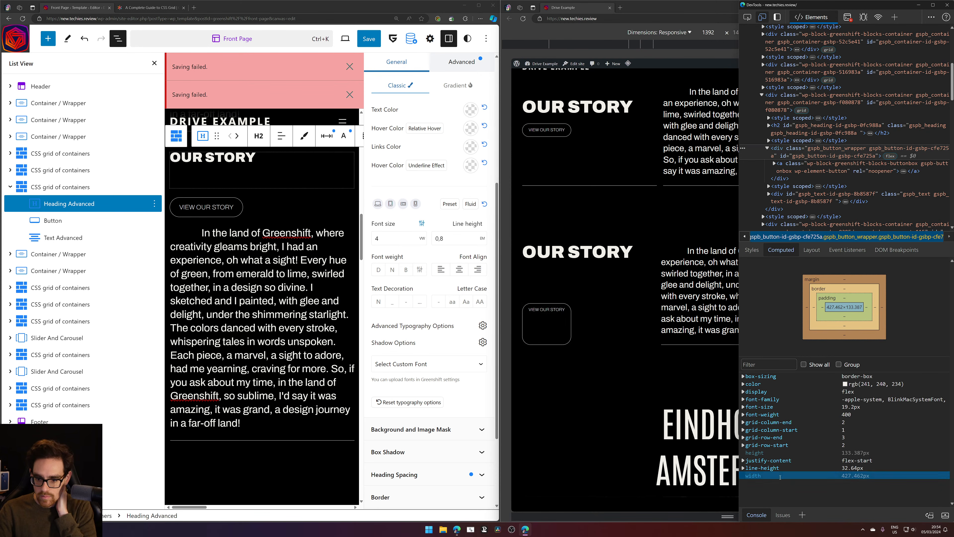
Try justify-content flex-end in the button wrapper's style rule and restore the value to flex-start
left_click(838, 461)
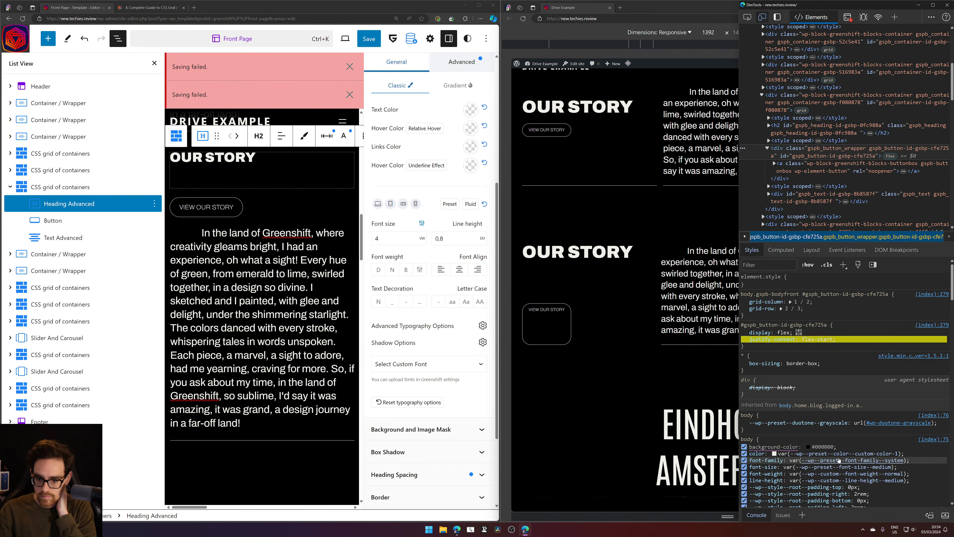
left_click(826, 340)
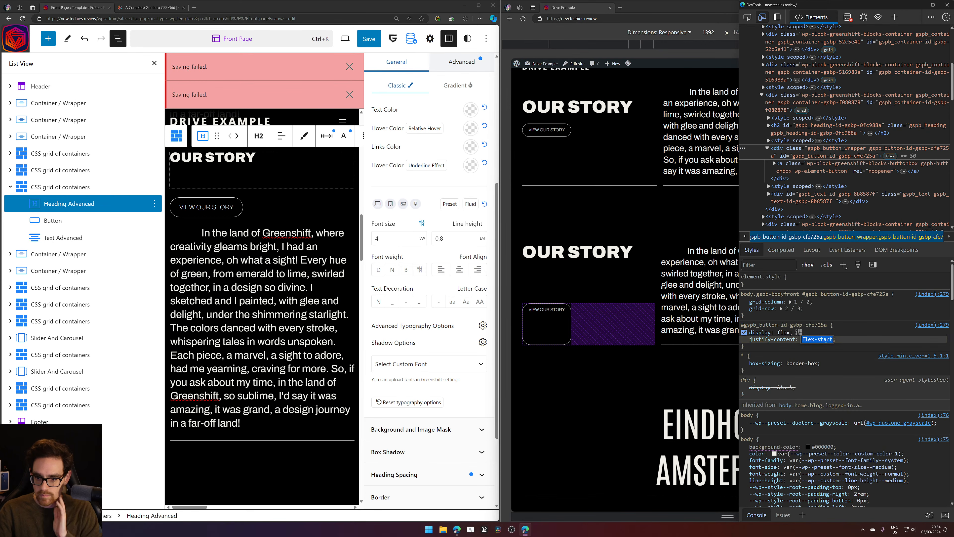
left_click(826, 339)
double_click(826, 340)
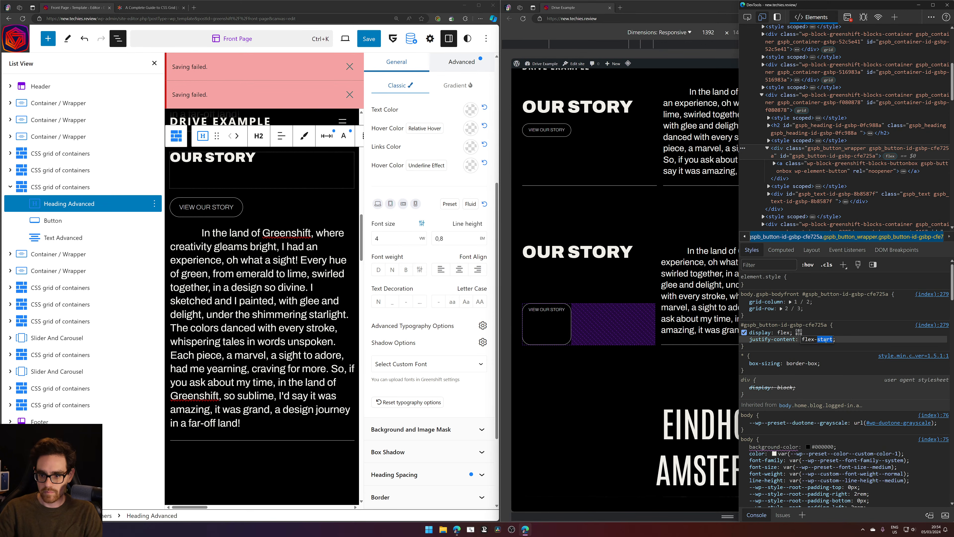
type("end")
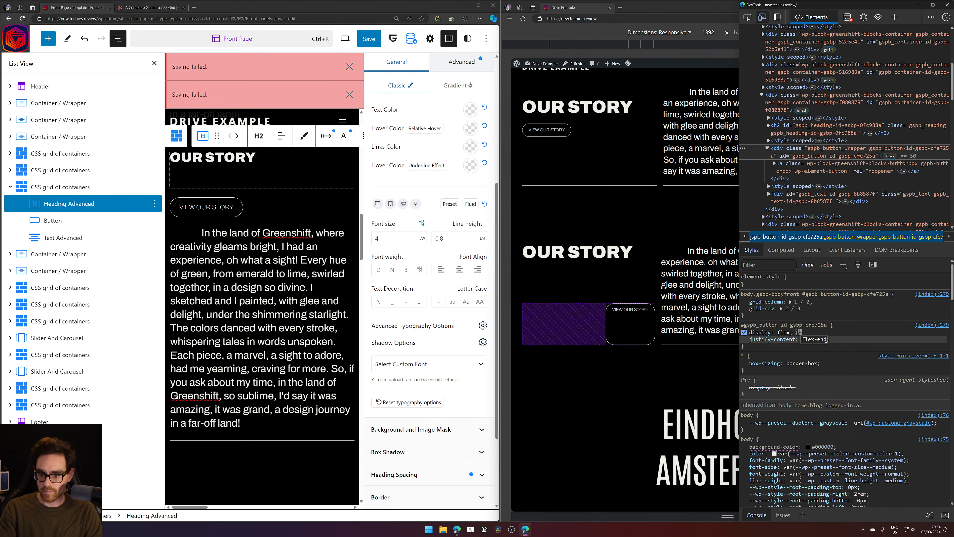
double_click(826, 340)
type("start")
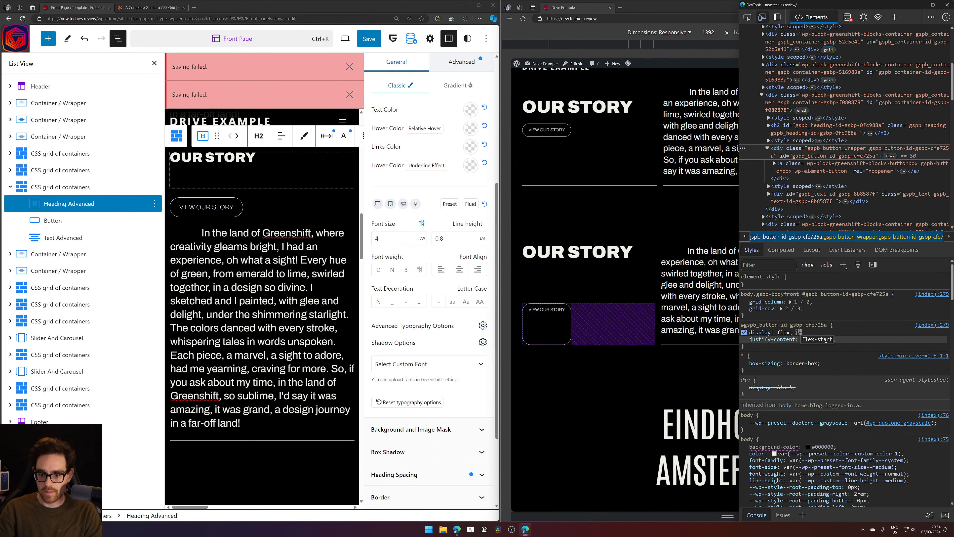
key("shift+Tab")
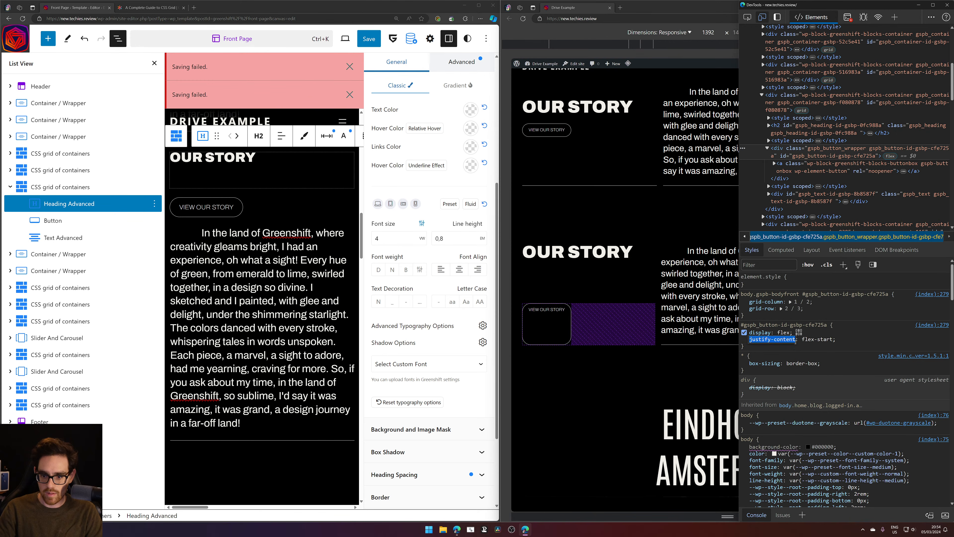
Try adding align-items: flex-start to the View Our Story button wrapper's style rule on the live page
left_click(799, 348)
type("align-items")
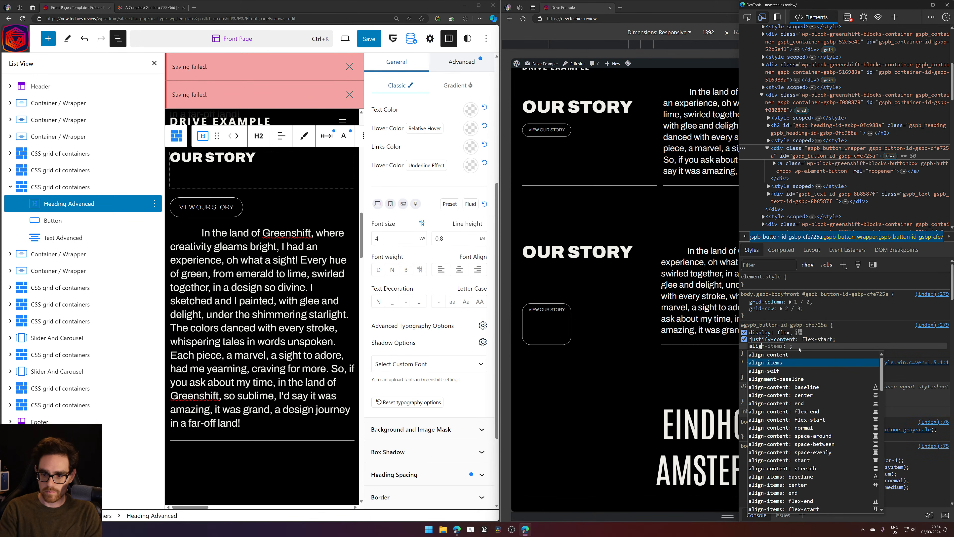
key("Tab")
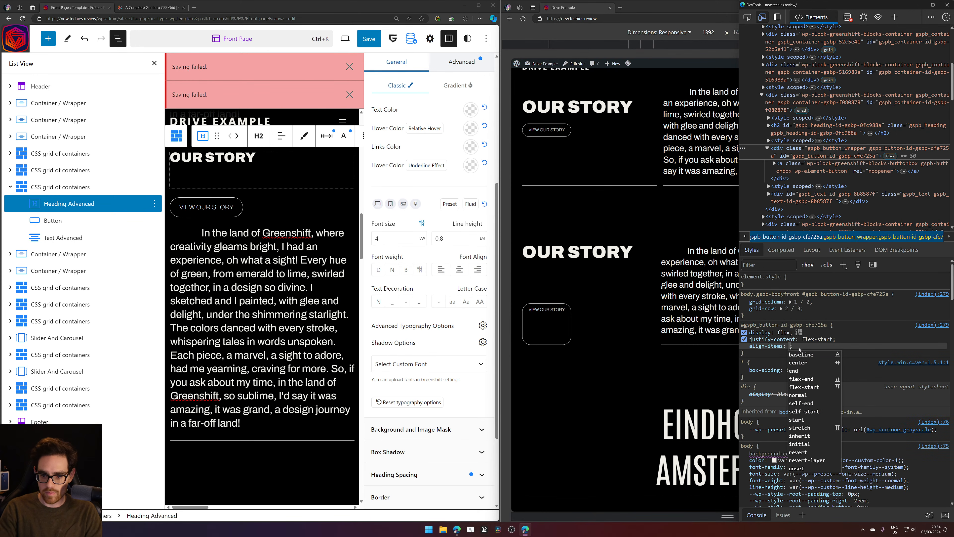
key("Down")
key("Down")
key("Down")
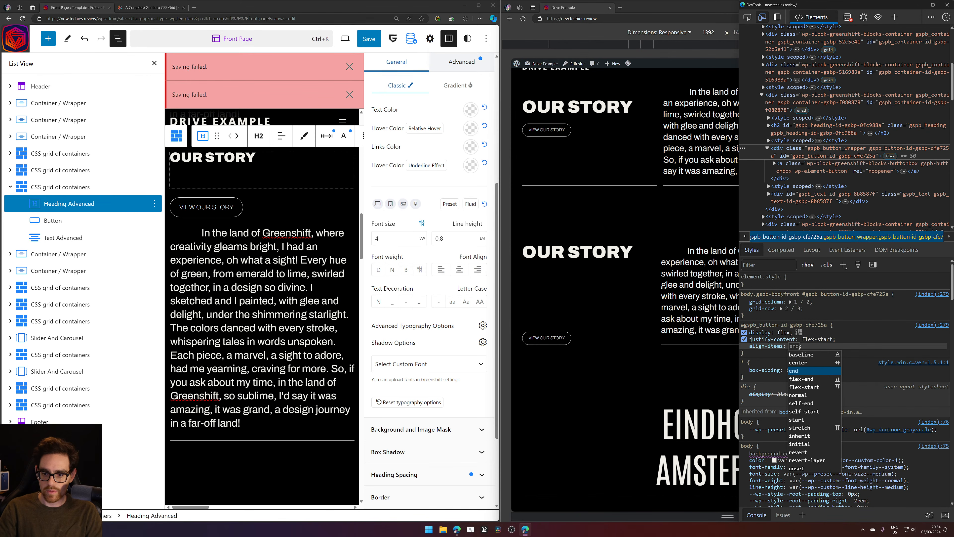
key("Down")
key("Down")
key("Return")
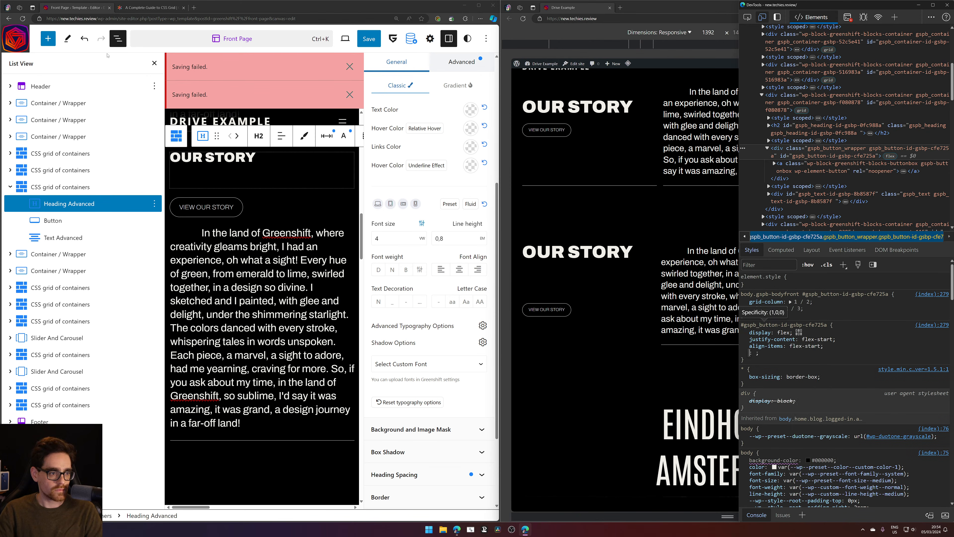
Align the inner grid items of the Our Story CSS grid block to the top
left_click(81, 187)
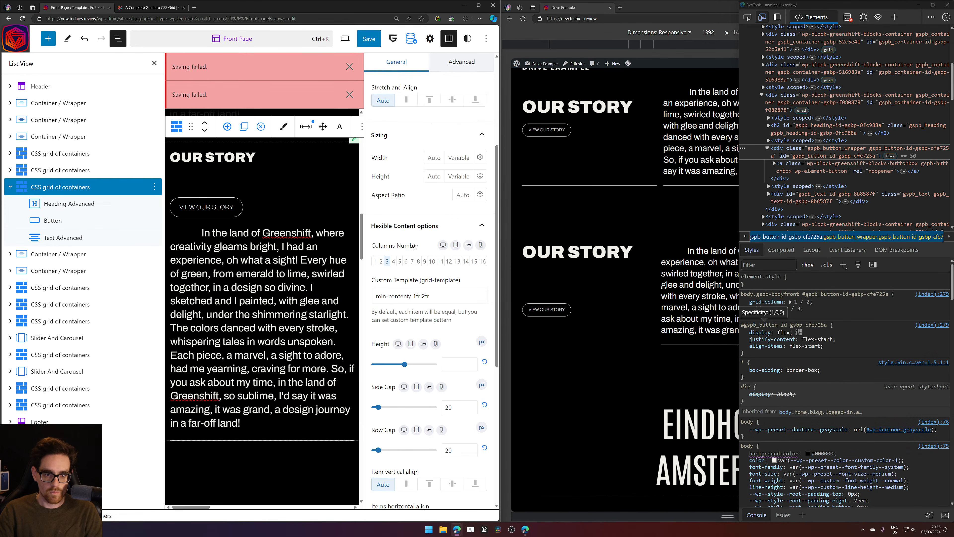
scroll(417, 248, "up", 3)
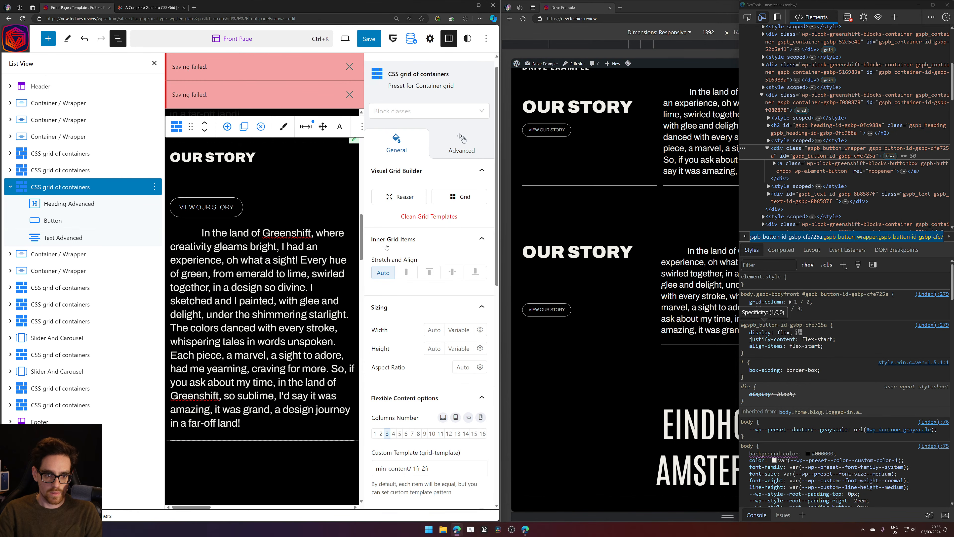
left_click(429, 273)
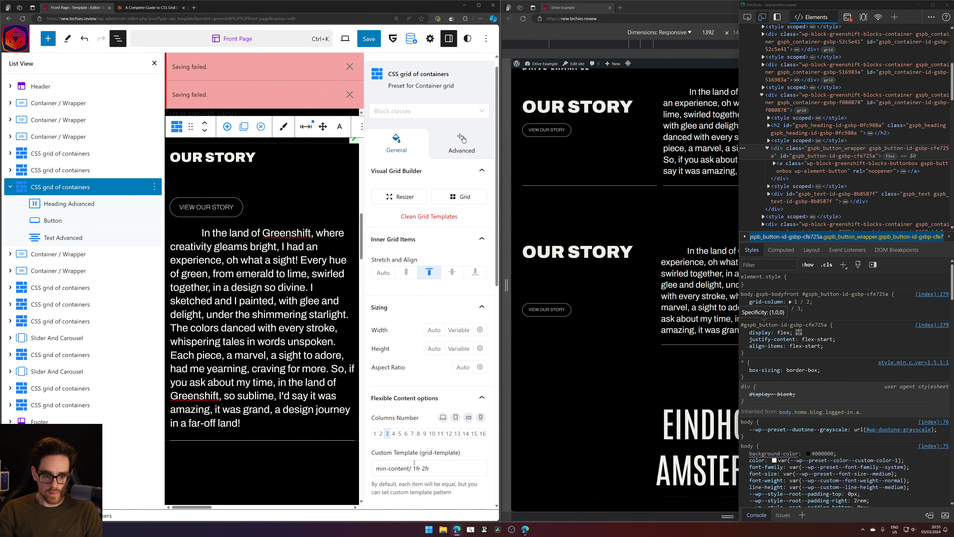
Set the grid's custom template to min-content min-content/ 1fr 2fr and try to save the Front Page template
left_click_drag(409, 468, 369, 474)
key("ctrl+c")
key("Right")
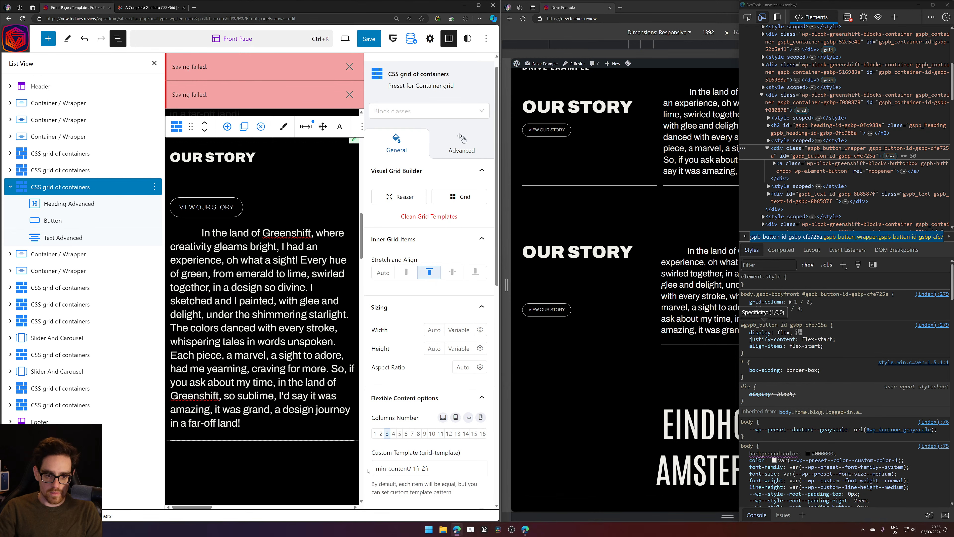
key("ctrl+v")
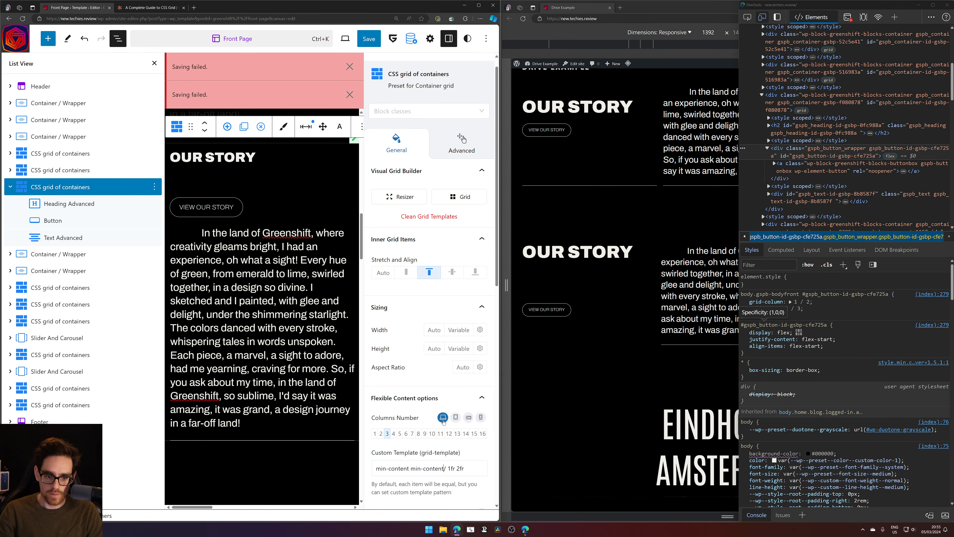
scroll(456, 438, "down", 2)
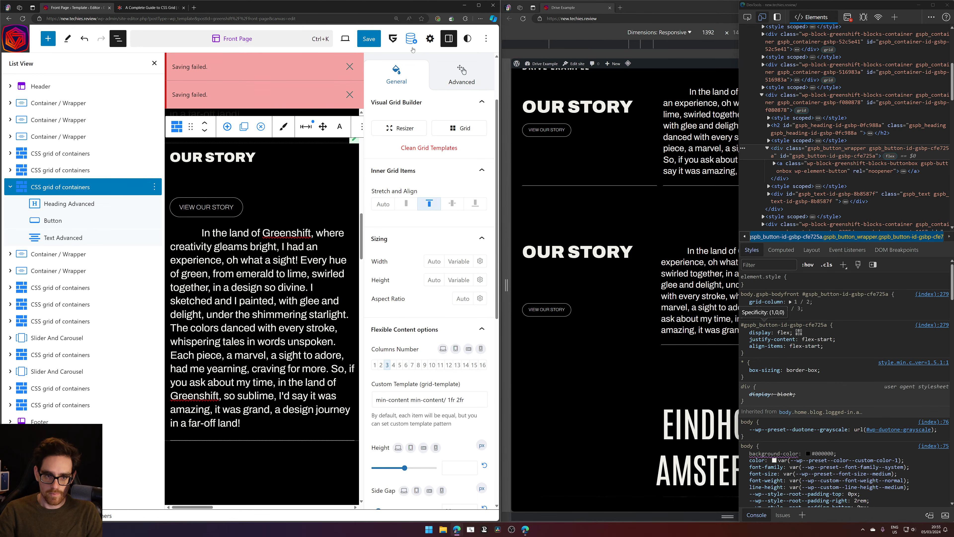
left_click(369, 39)
left_click(396, 37)
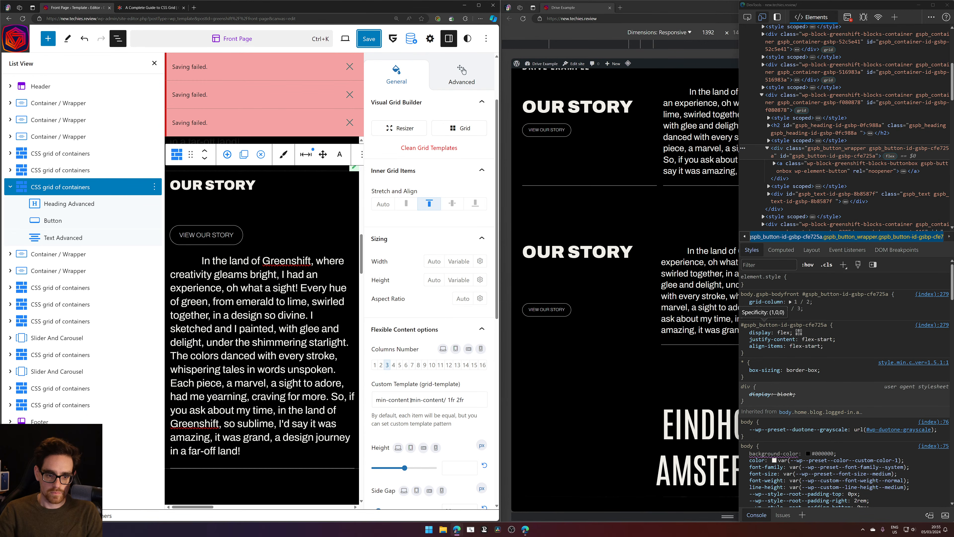
Change the second row size in the custom grid template so it reads min-content 1fr/ 1fr 2fr
left_click_drag(410, 399, 443, 399)
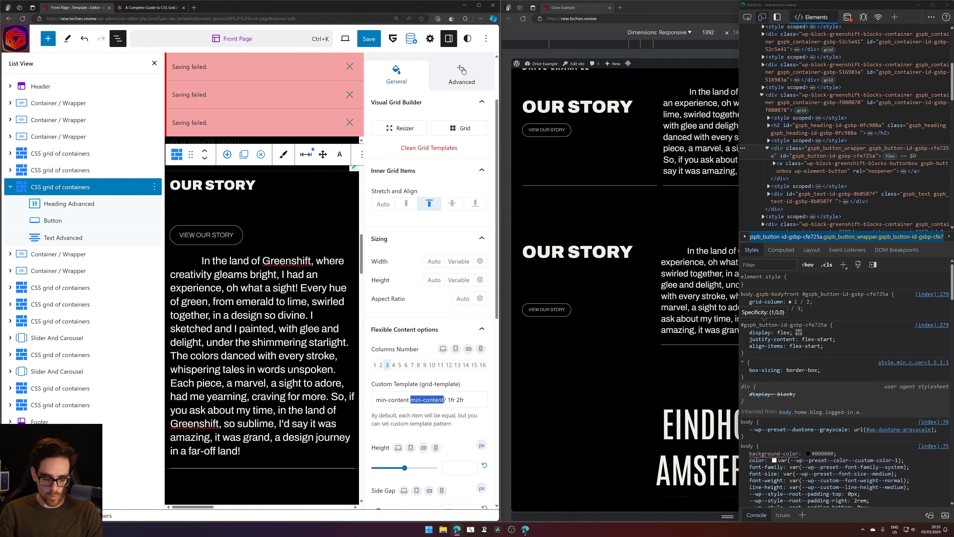
type("1fr")
left_click_drag(404, 401, 376, 400)
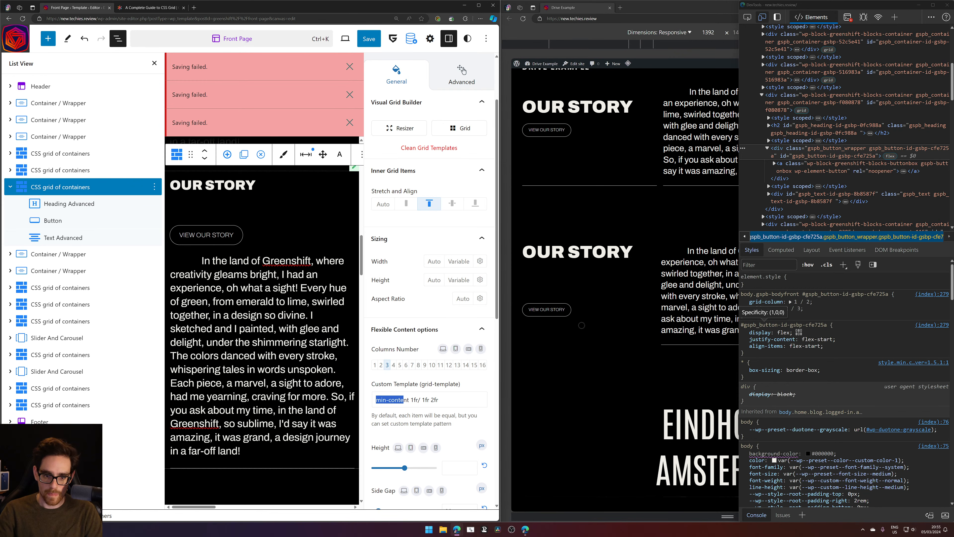
Save the Front Page template with the new grid template, dismiss the error notices and reload the live page
left_click(369, 38)
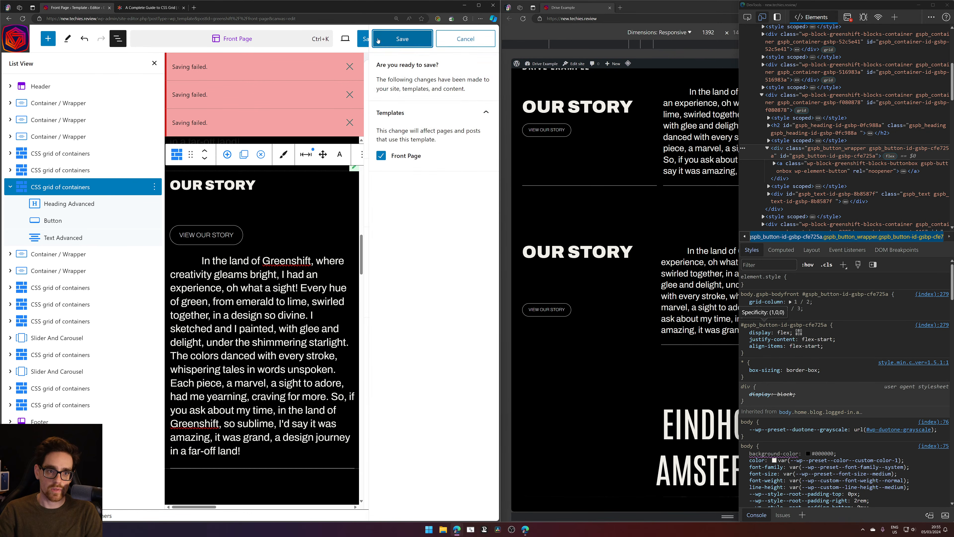
left_click(391, 37)
left_click(350, 67)
left_click(350, 68)
left_click(351, 68)
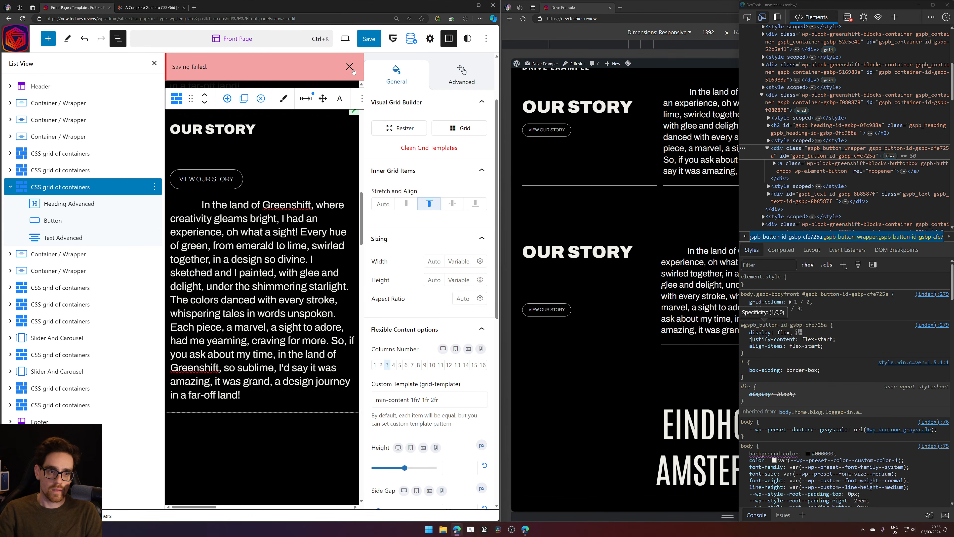
left_click(351, 68)
left_click(369, 39)
left_click(377, 39)
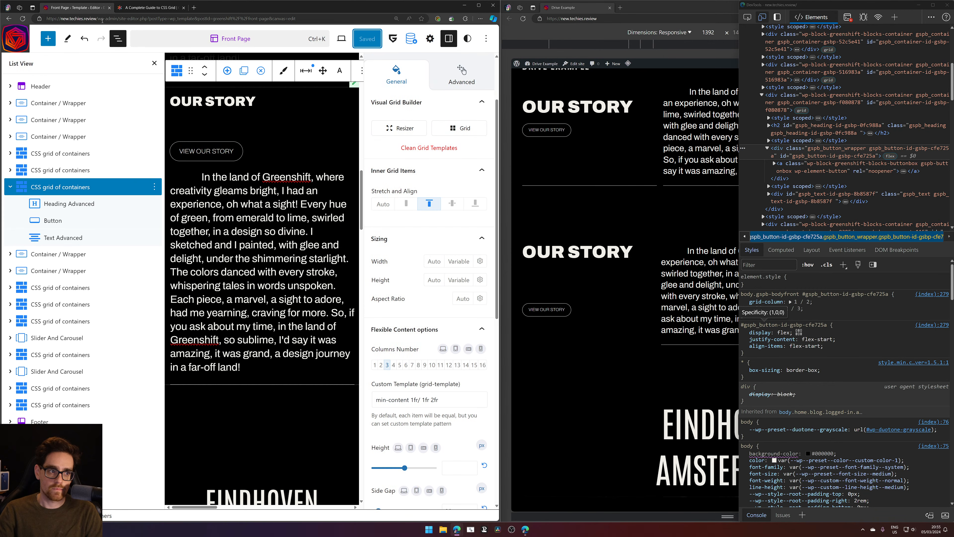
left_click(523, 19)
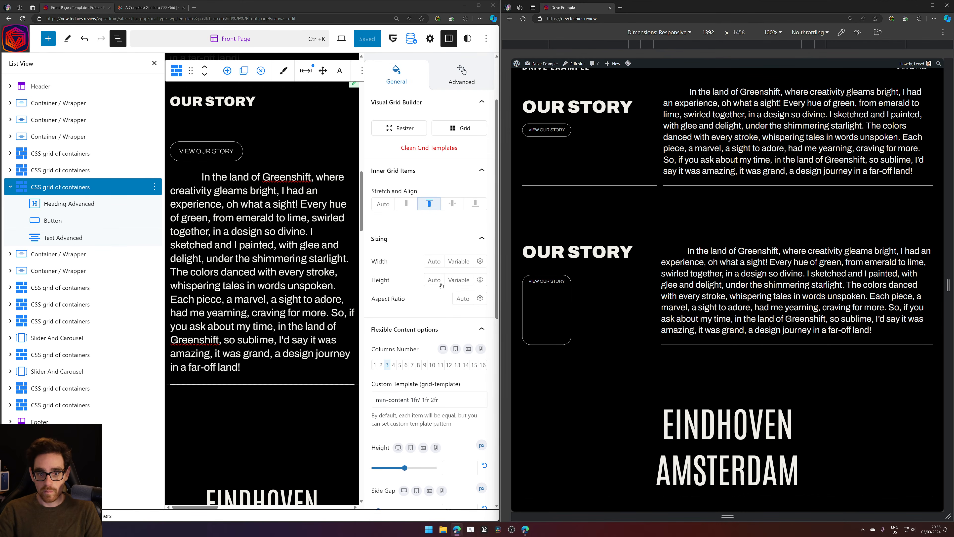
Inspect the lower View Our Story button on the reloaded page and select its wrapper div in the markup
right_click(563, 296)
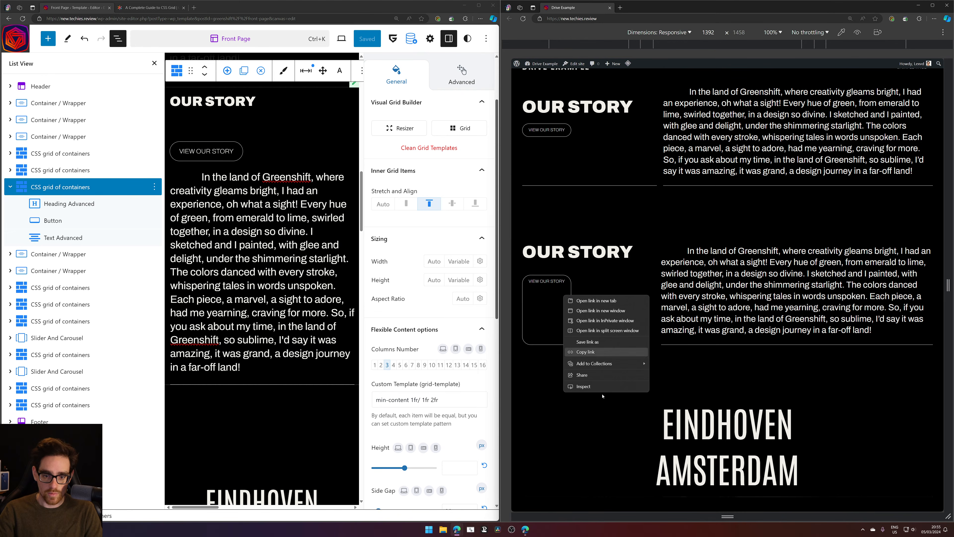
left_click(573, 386)
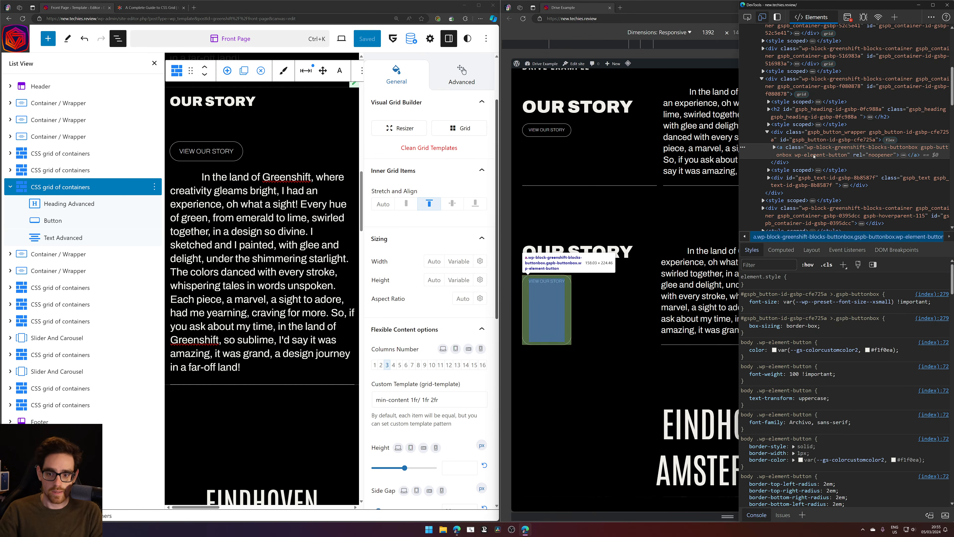
left_click(808, 136)
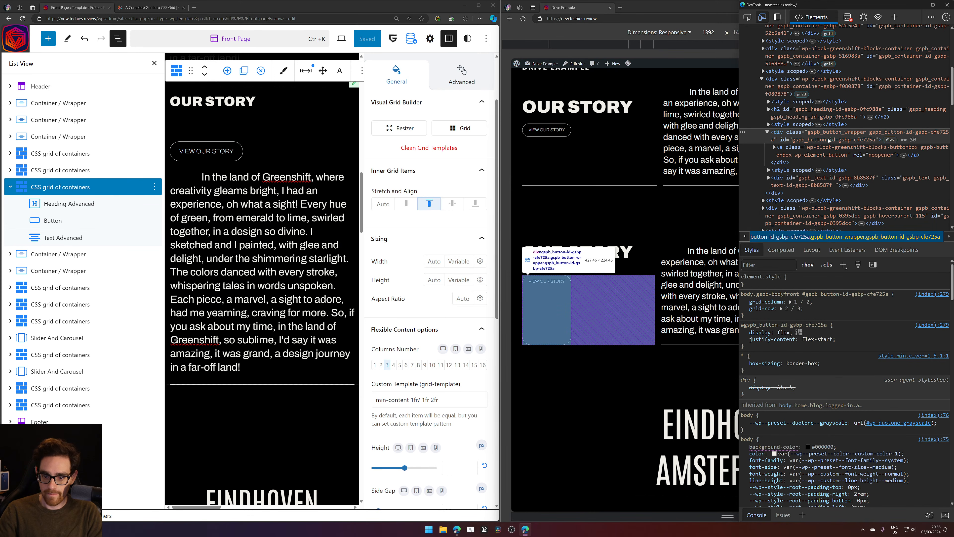
Add align-self: flex-start to the button wrapper's style rule and copy the declaration
left_click(857, 347)
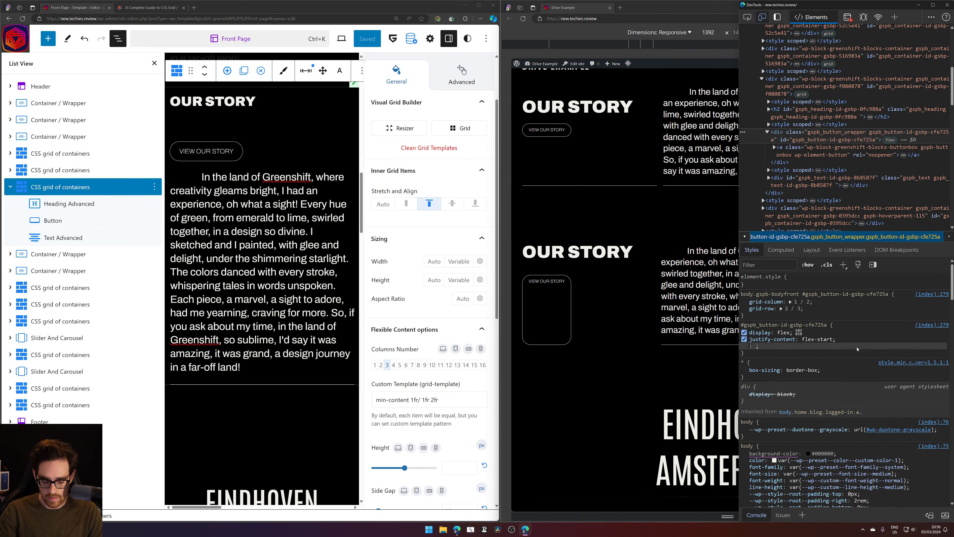
type("align")
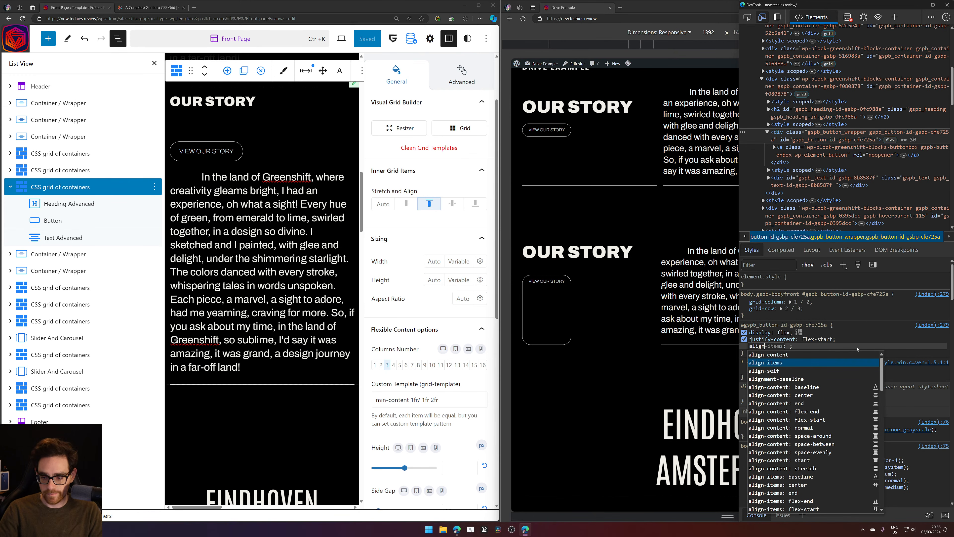
key("Down")
key("Tab")
key("Down")
key("Down")
key("Down")
key("Down")
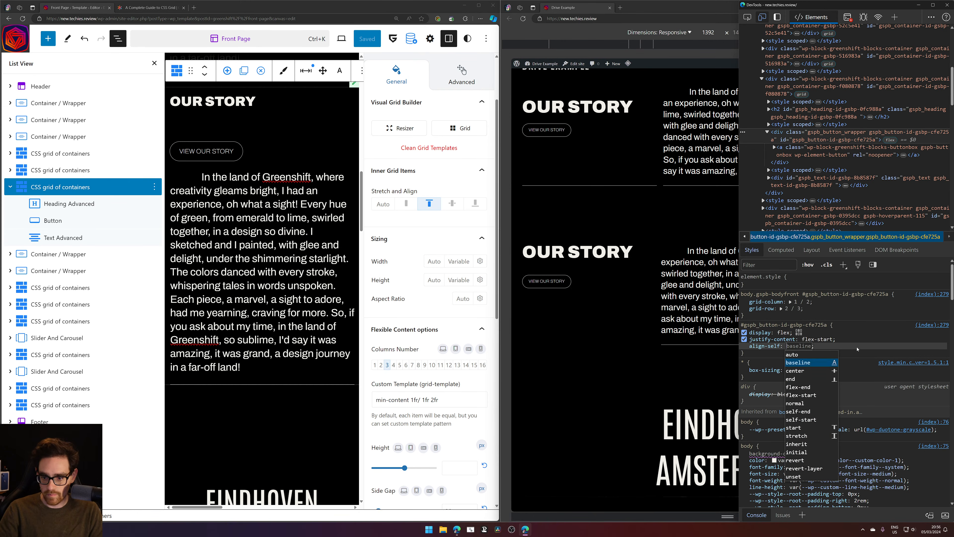
key("Up")
key("Up")
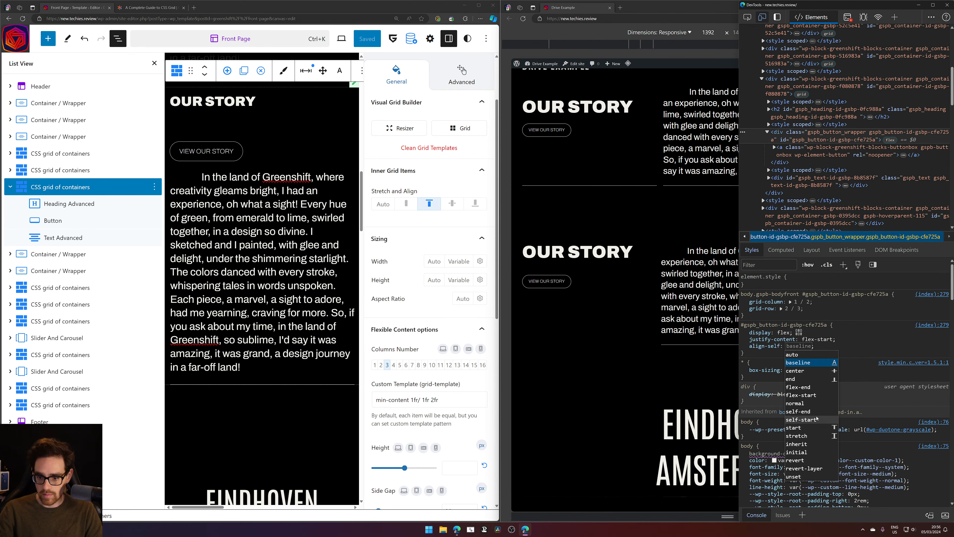
left_click(818, 395)
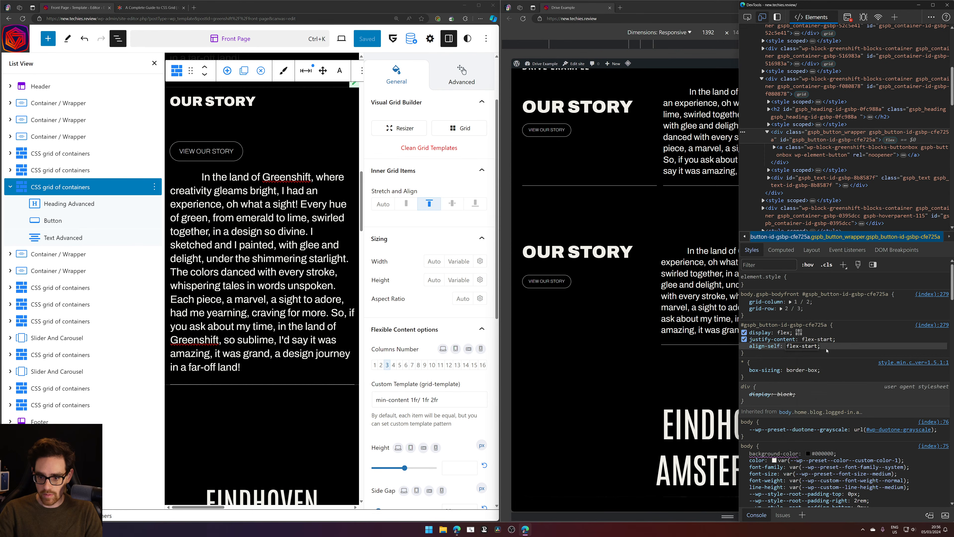
left_click_drag(821, 346, 749, 348)
key("ctrl+c")
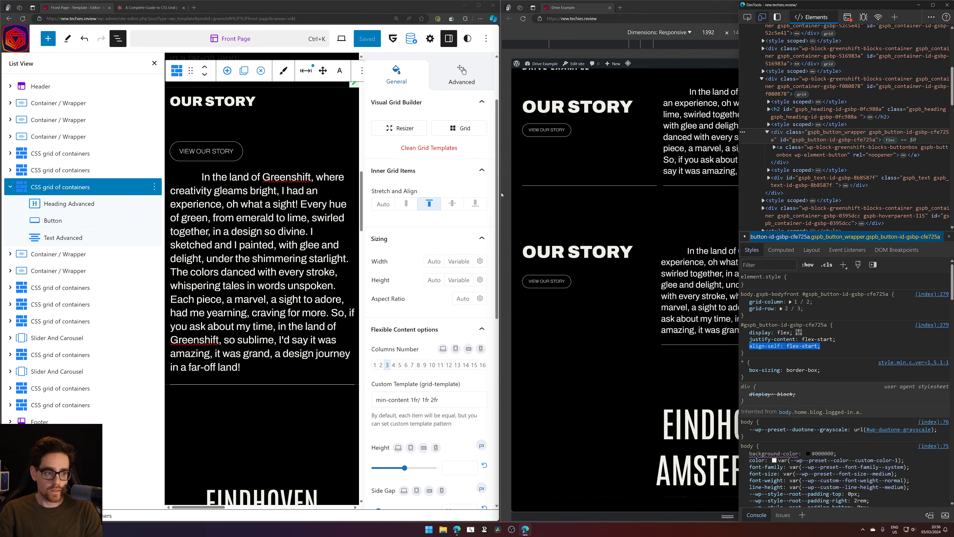
Add the copied align-self: flex-start; line to the Our Story Button block's custom CSS below grid-row
left_click(71, 219)
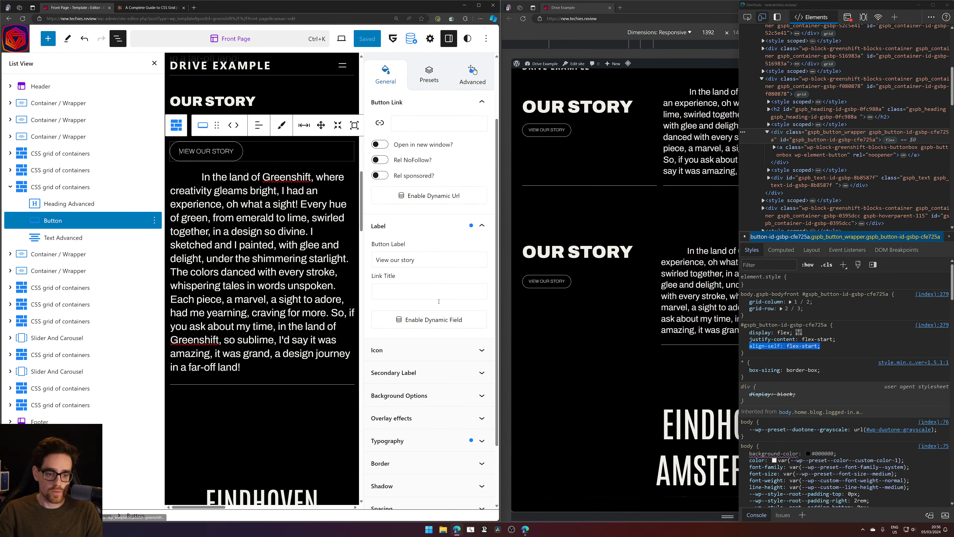
scroll(454, 321, "up", 3)
scroll(421, 246, "down", 5)
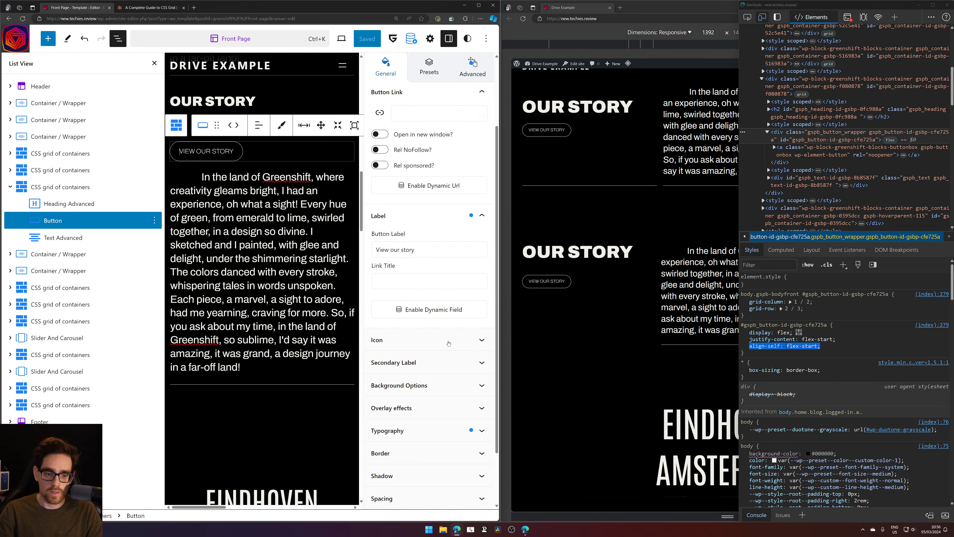
scroll(421, 247, "up", 5)
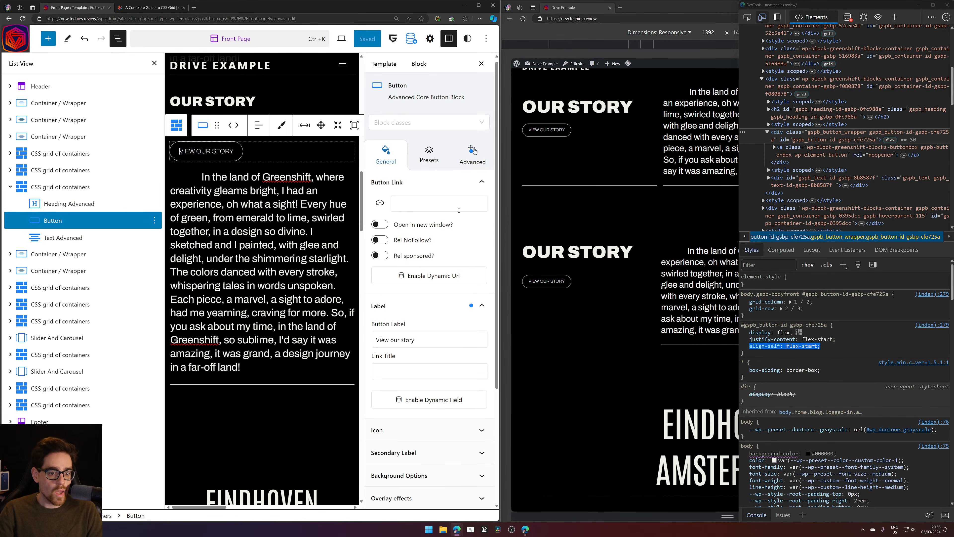
left_click(469, 162)
scroll(451, 263, "down", 3)
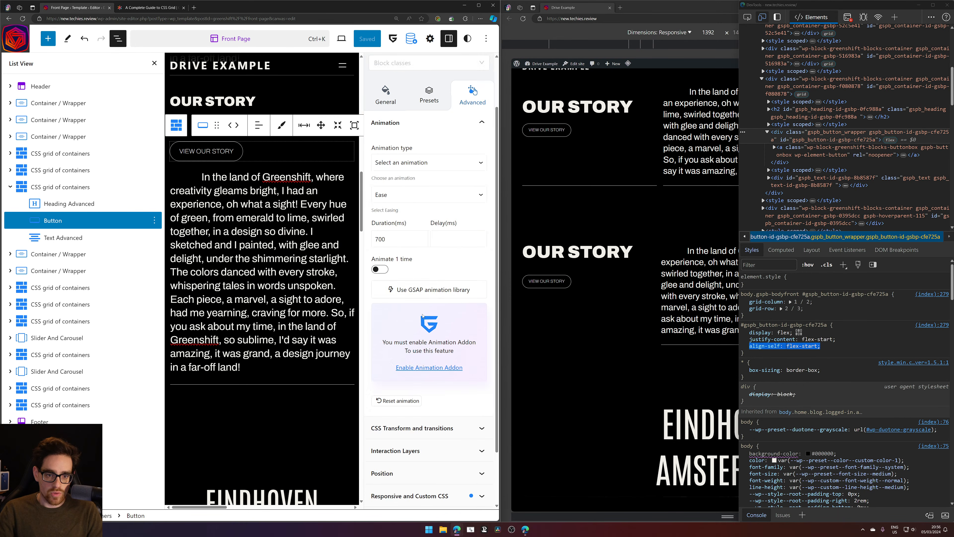
left_click(432, 427)
scroll(439, 436, "down", 2)
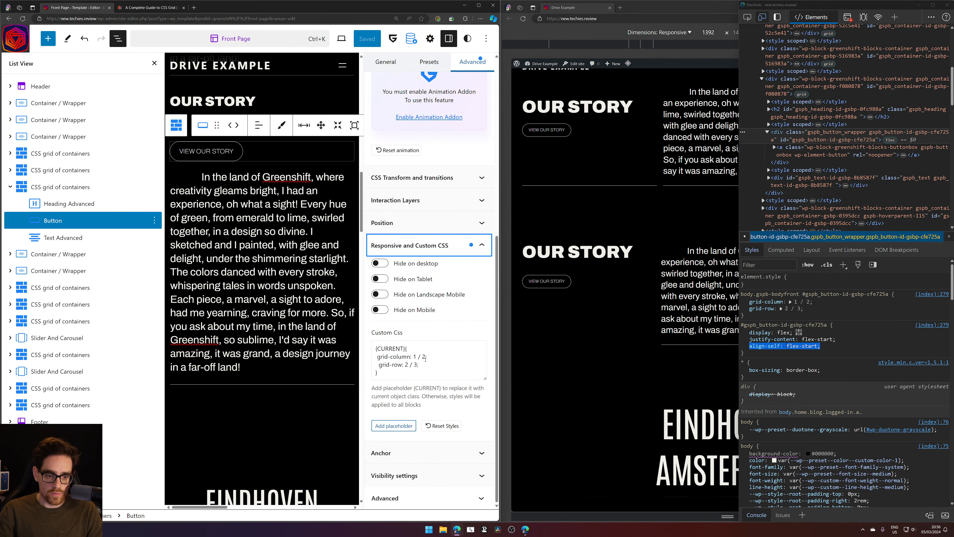
left_click(437, 364)
key("Return")
key("ctrl+v")
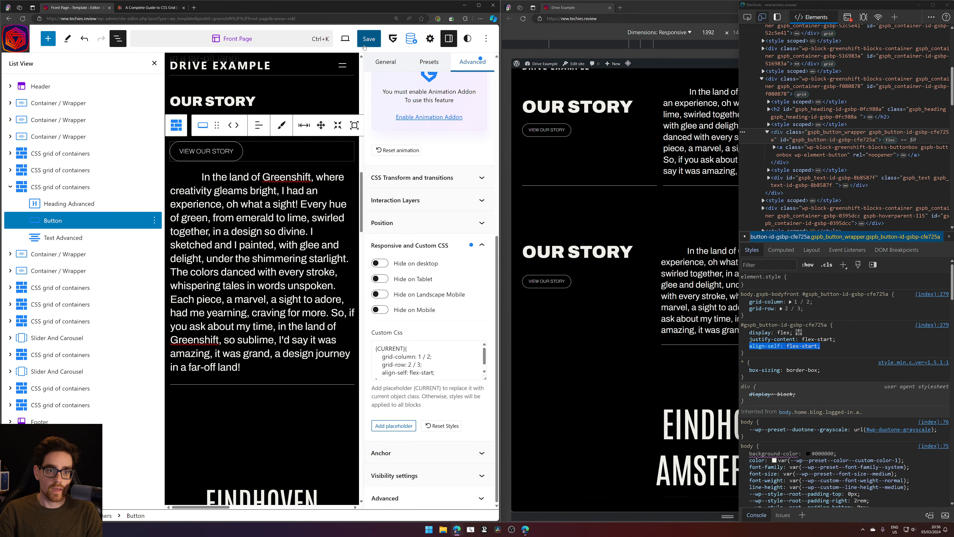
Save the Front Page template with the button's updated custom CSS
left_click(364, 46)
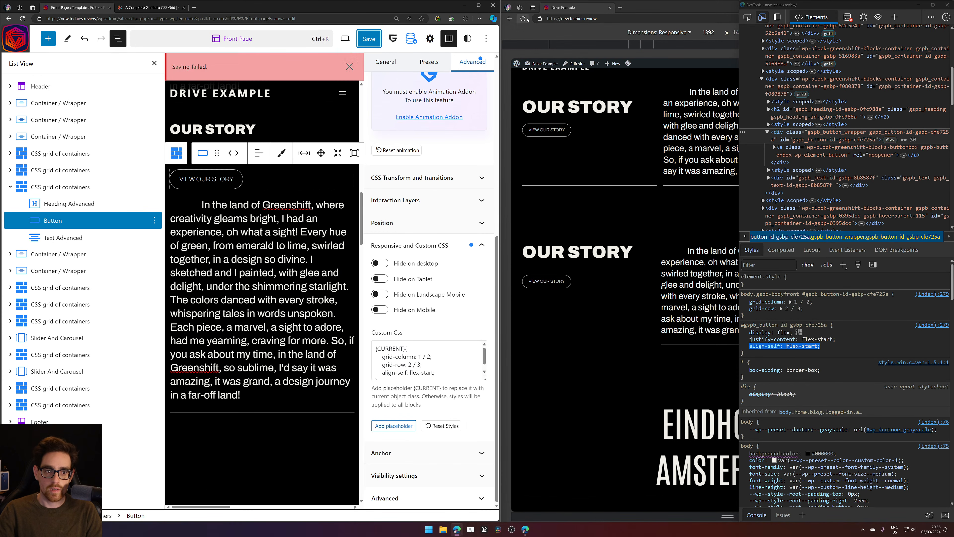
left_click(361, 47)
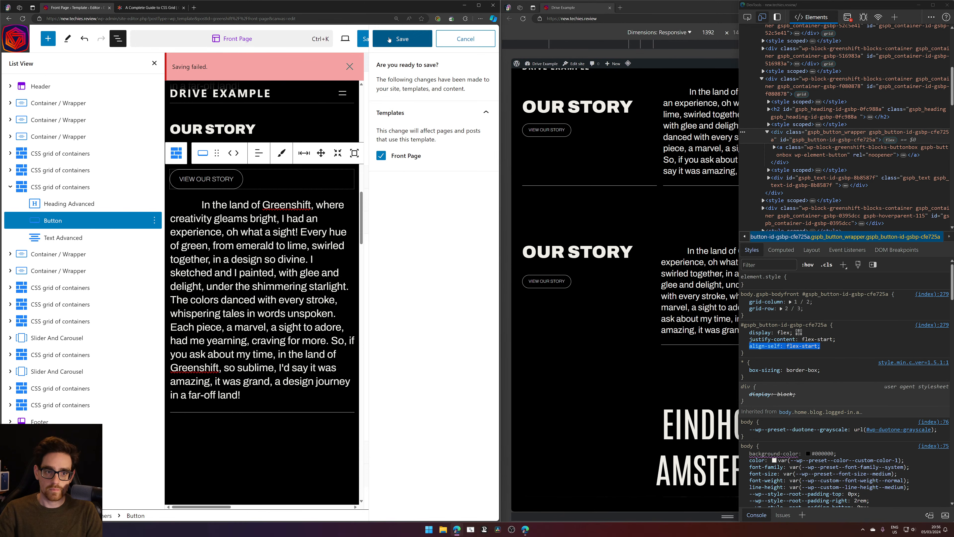
left_click(390, 39)
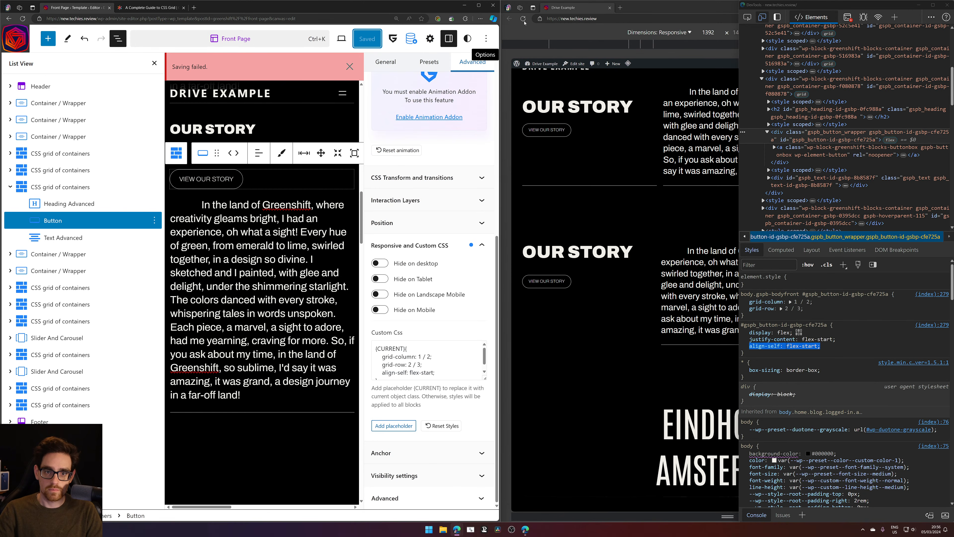
Reload the live page and review the grid-column, grid-row and align-self declarations in the Button block's custom CSS
left_click(524, 21)
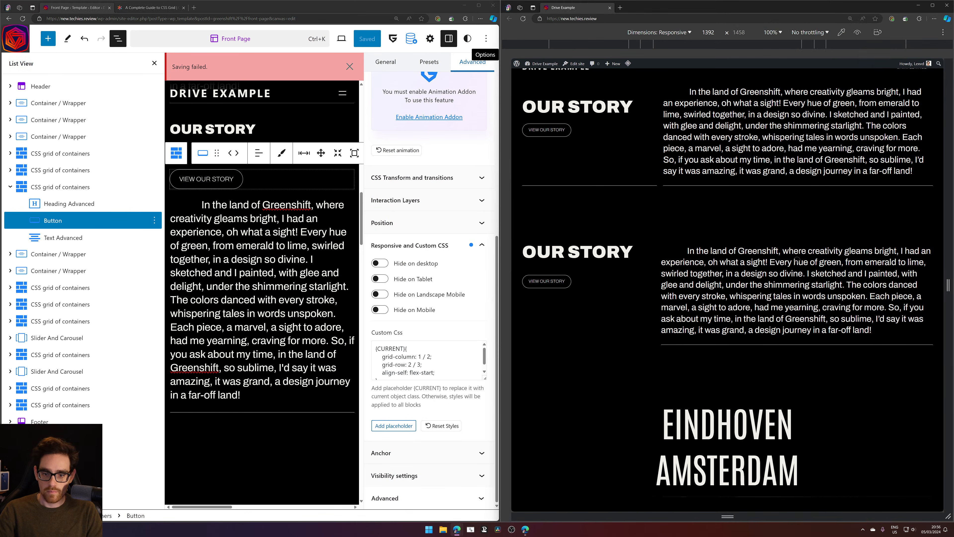
left_click(523, 19)
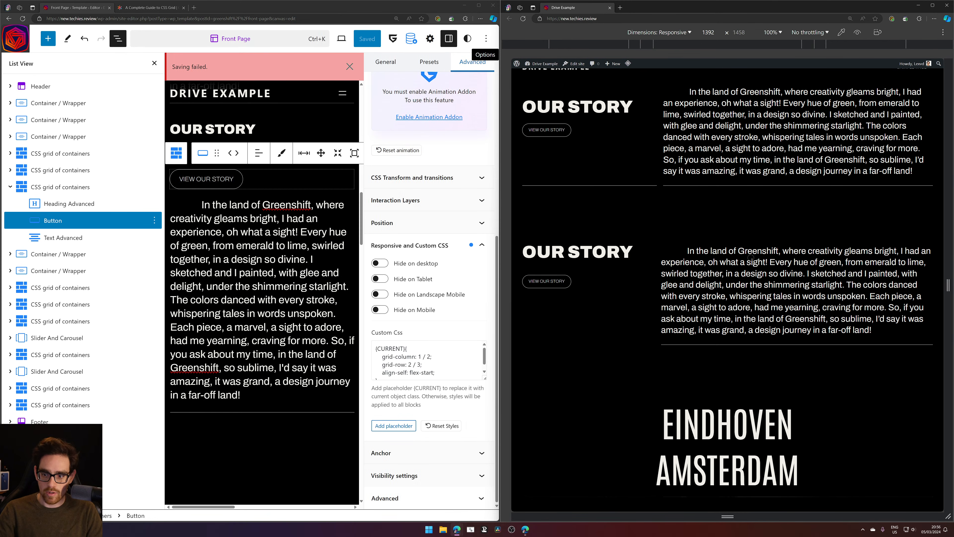
left_click(452, 363)
scroll(450, 357, "down", 1)
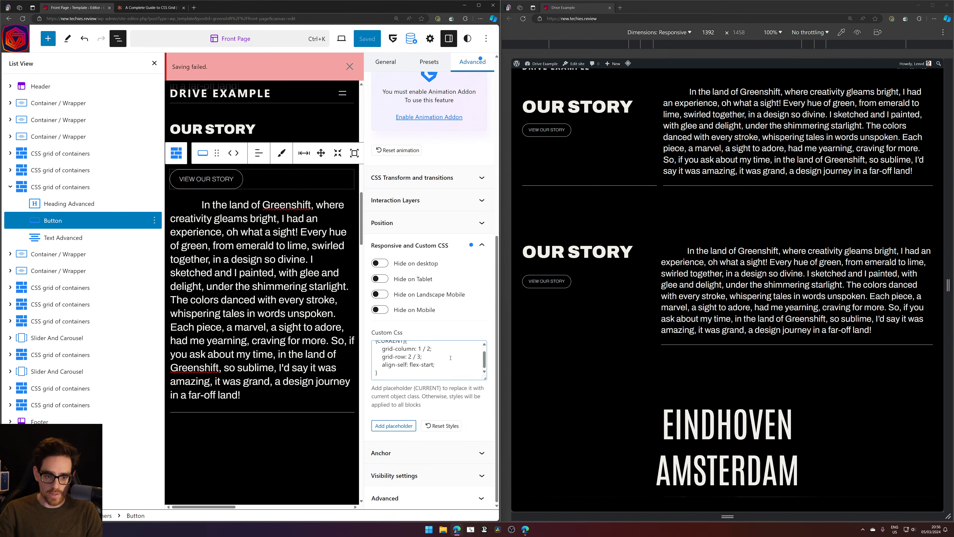
scroll(422, 371, "up", 1)
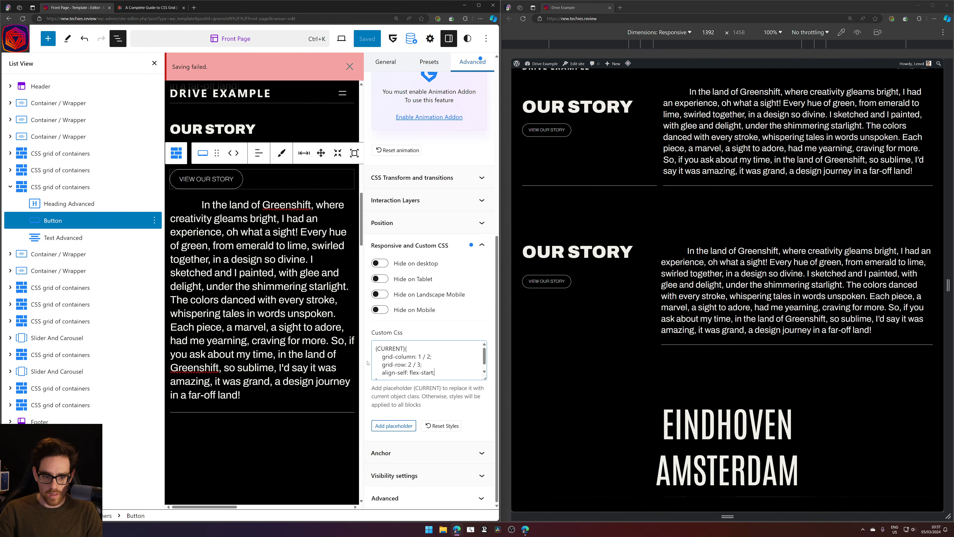
left_click_drag(435, 372, 352, 360)
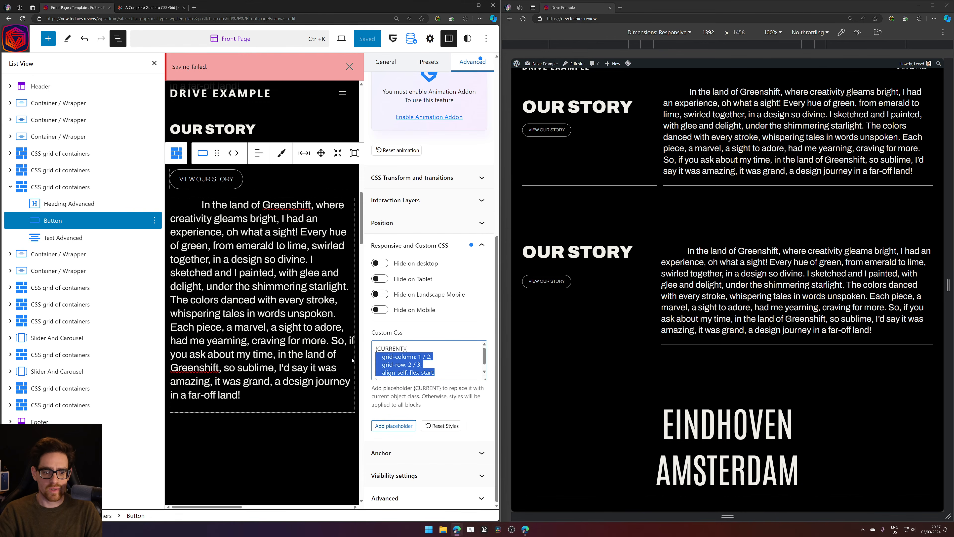
left_click(437, 363)
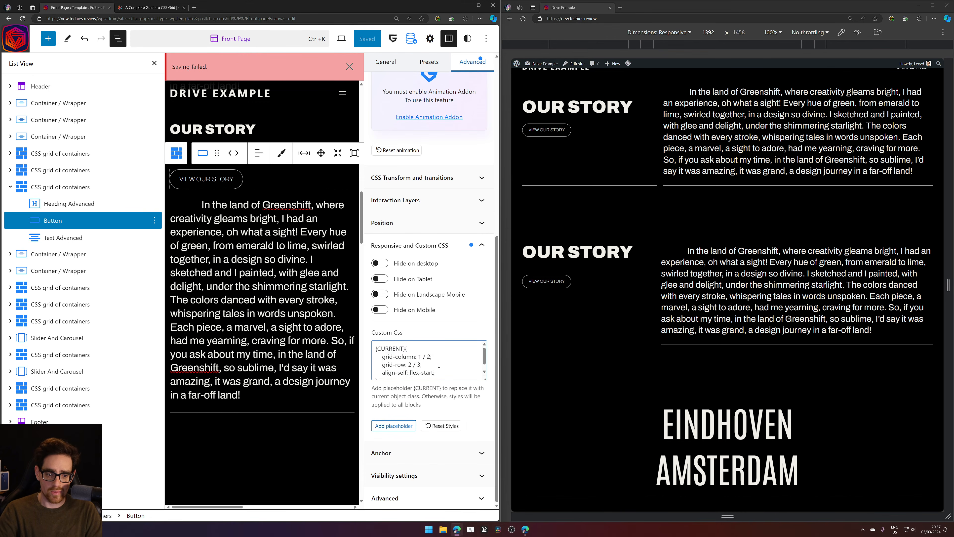
left_click_drag(438, 365, 372, 359)
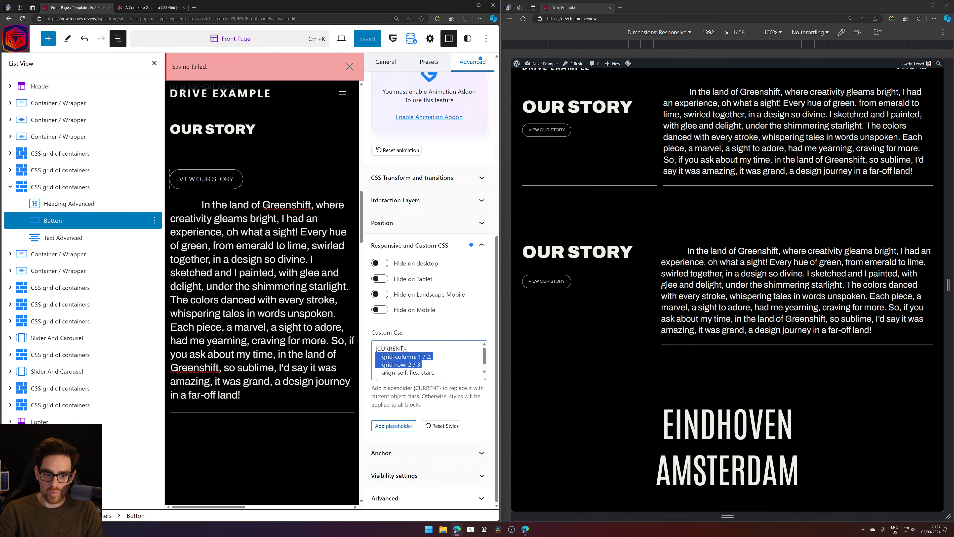
left_click_drag(419, 364, 363, 360)
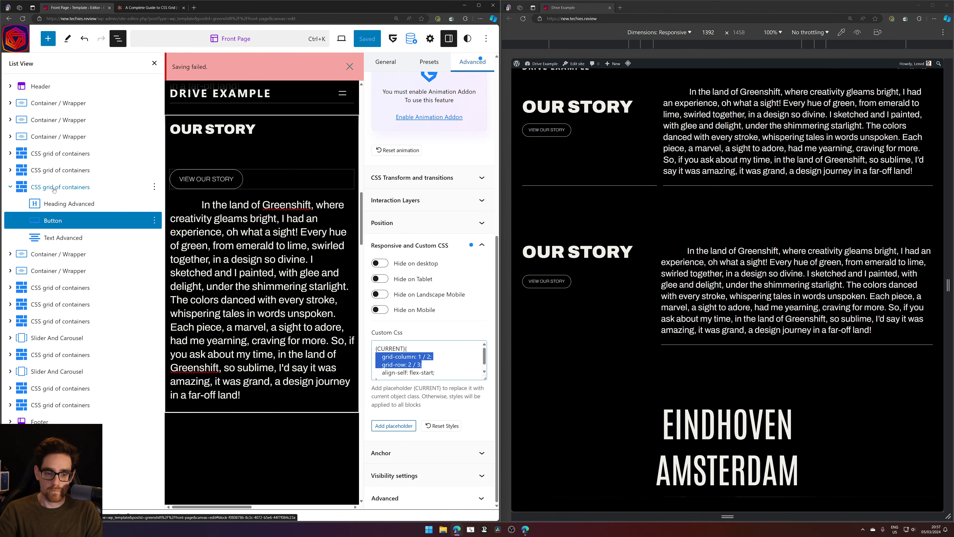
left_click(435, 357)
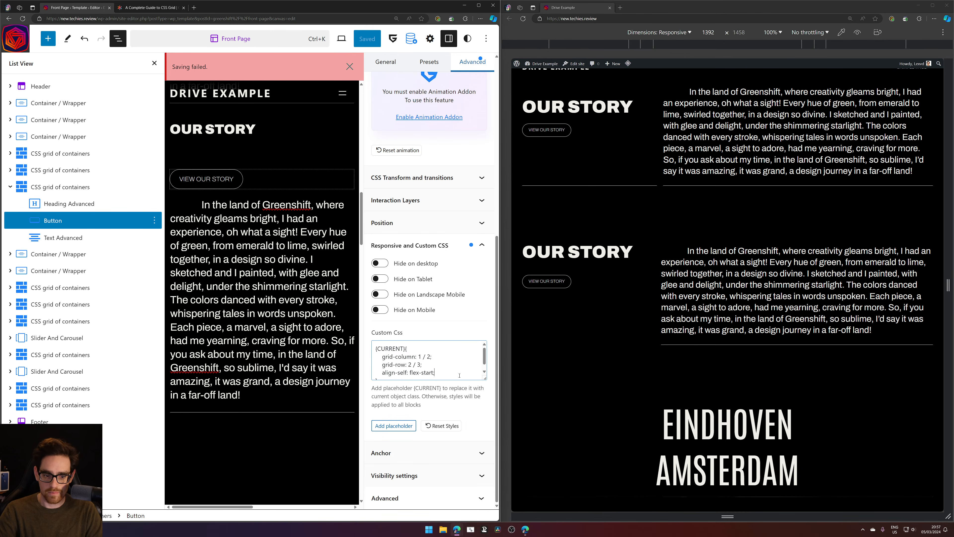
scroll(435, 366, "down", 1)
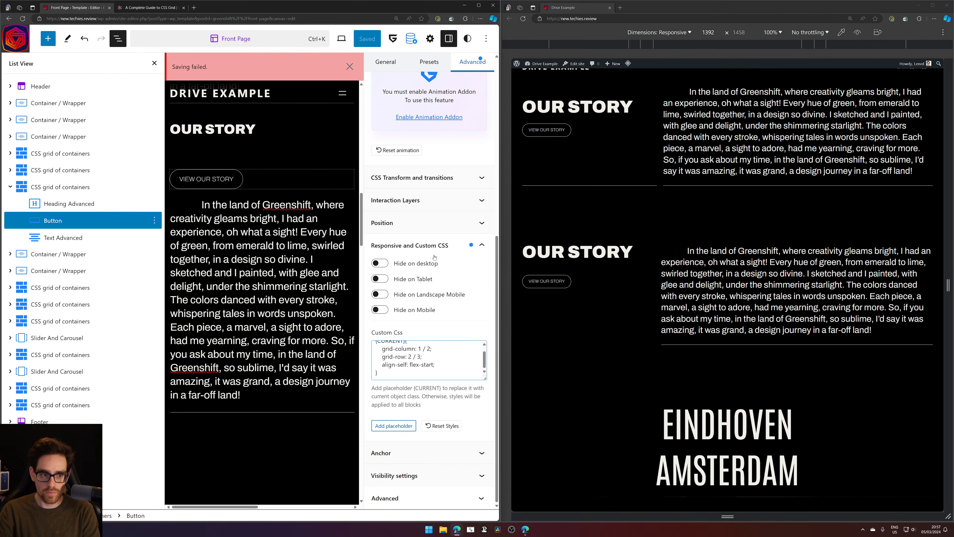
scroll(296, 99, "up", 2)
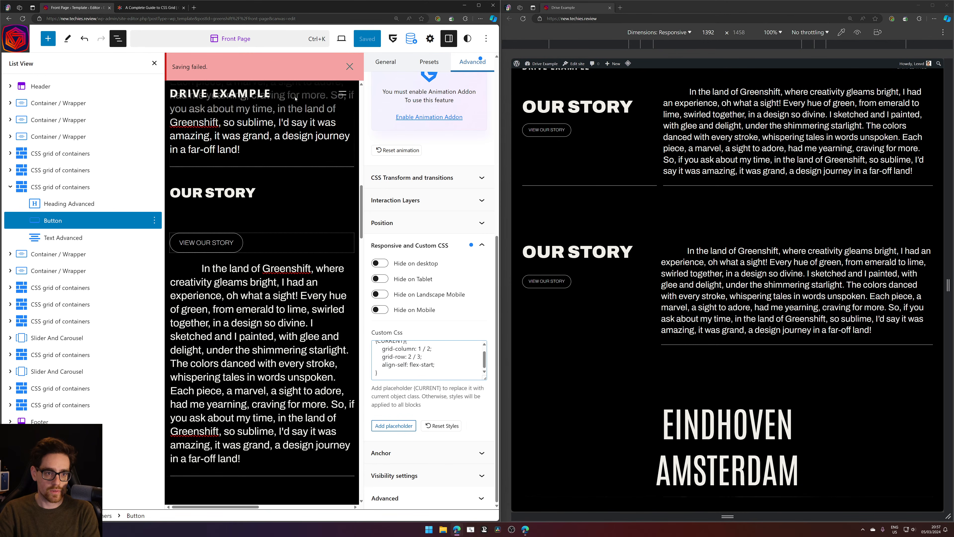
Dismiss the save notice and narrow the responsive page preview to 382 px to view the Our Story sections at mobile width
left_click(348, 72)
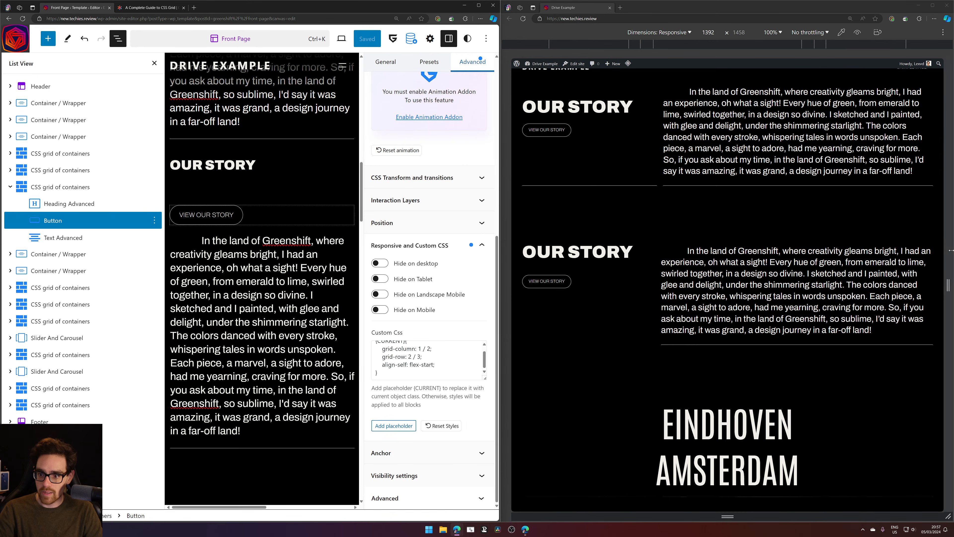
left_click_drag(948, 246, 795, 253)
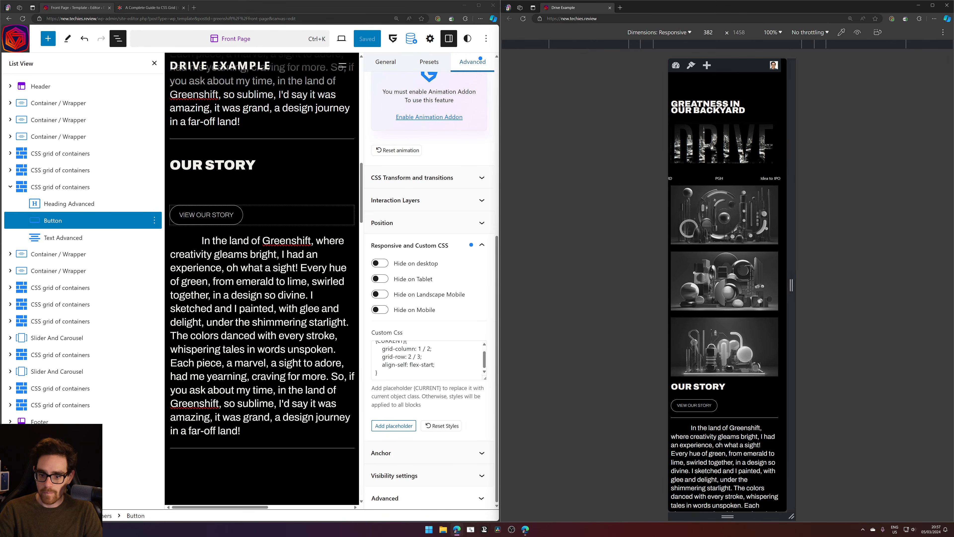
scroll(726, 274, "down", 5)
right_click(735, 249)
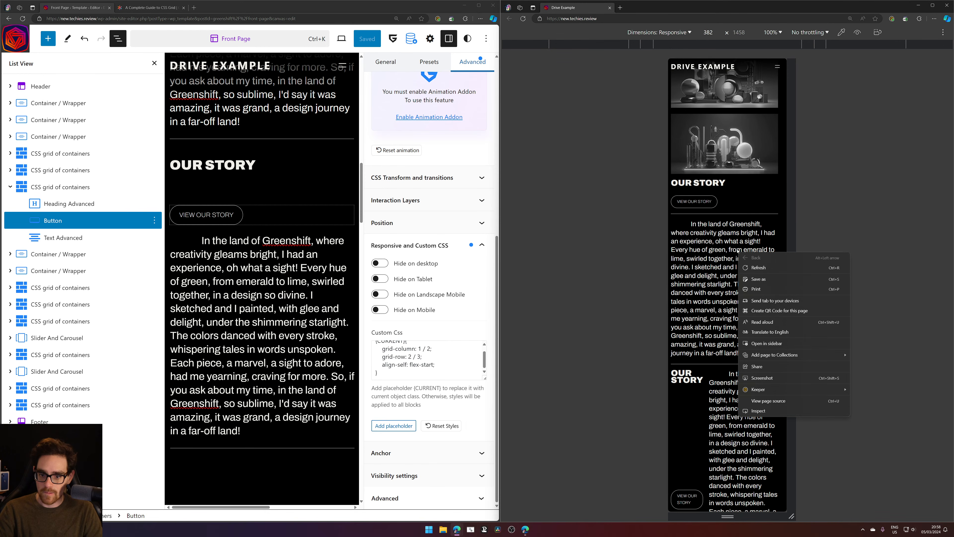
left_click(763, 410)
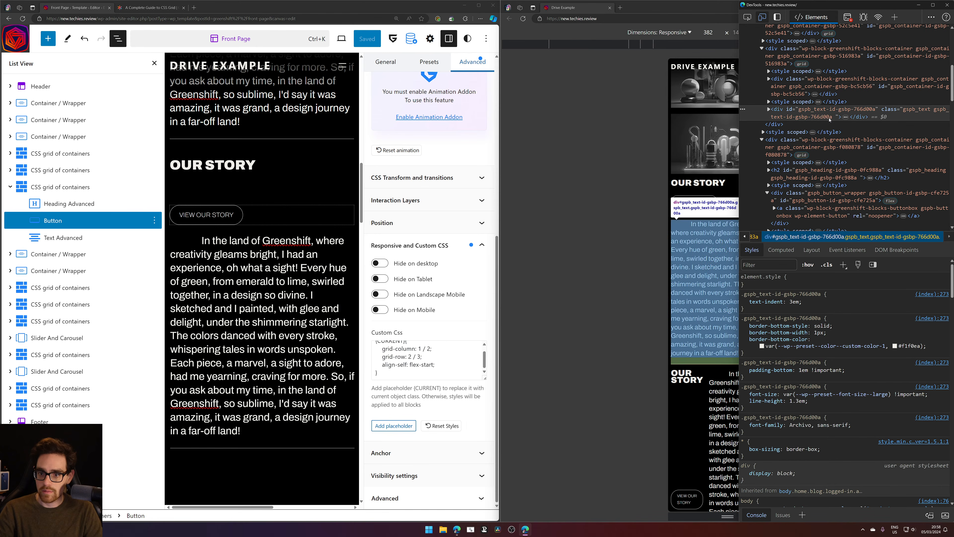
left_click(831, 124)
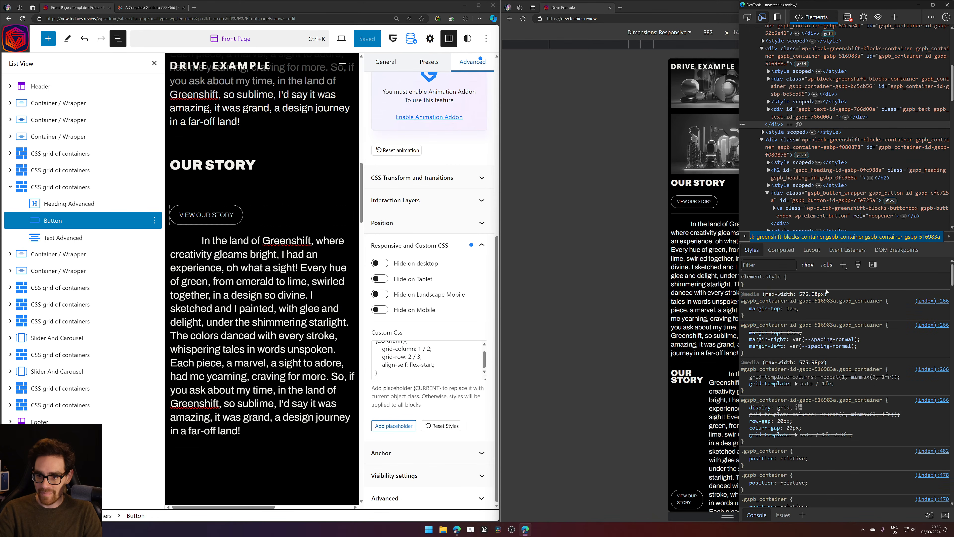
left_click_drag(833, 293, 746, 293)
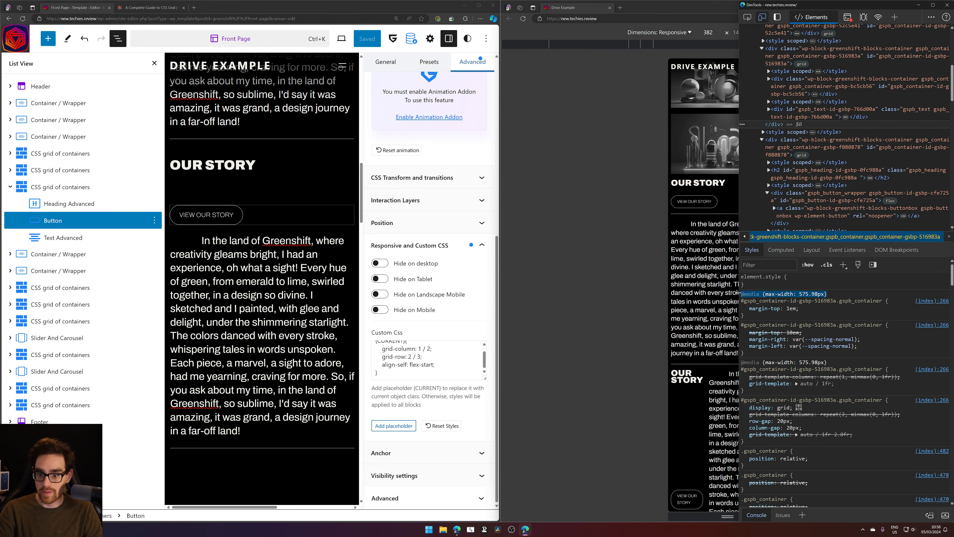
left_click(407, 371)
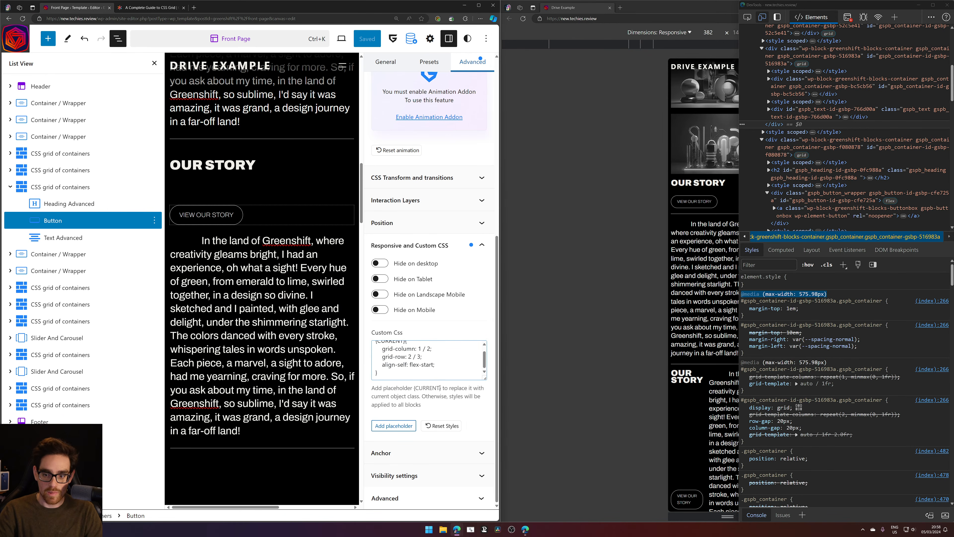
key("Return")
key("Return")
type("@media (max-width: 575.98px)")
type("{")
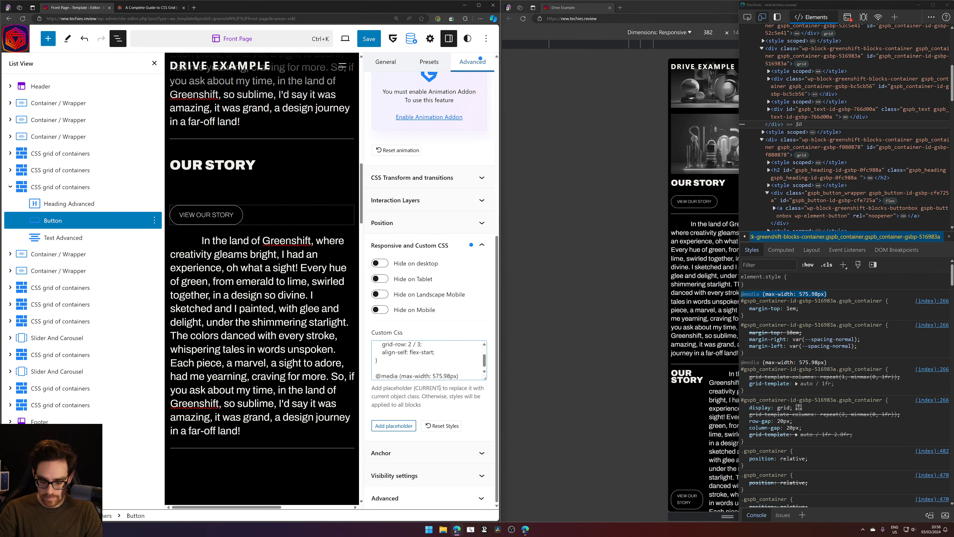
Resize the responsive preview to 568, 595 and 573 px to find where the layout switches between desktop and mobile
left_click(560, 354)
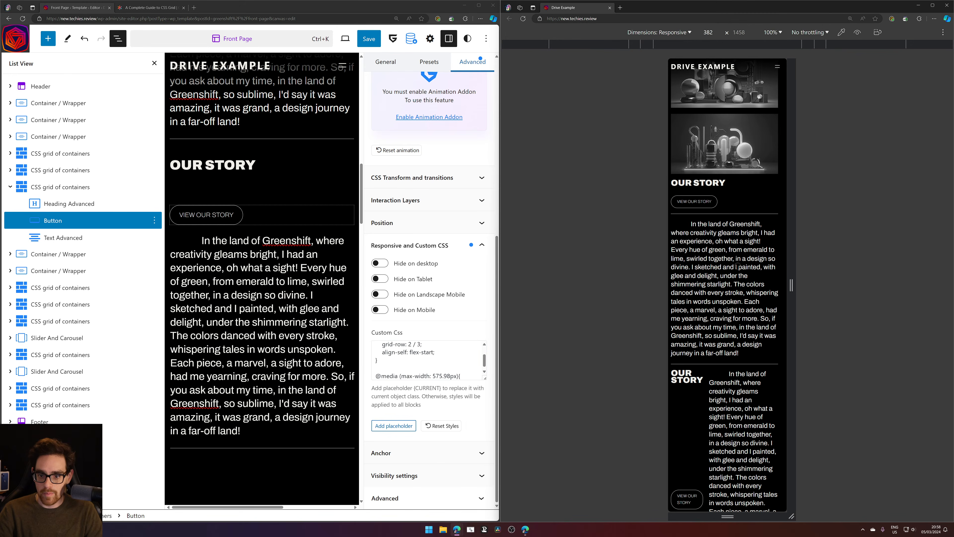
left_click_drag(791, 285, 820, 286)
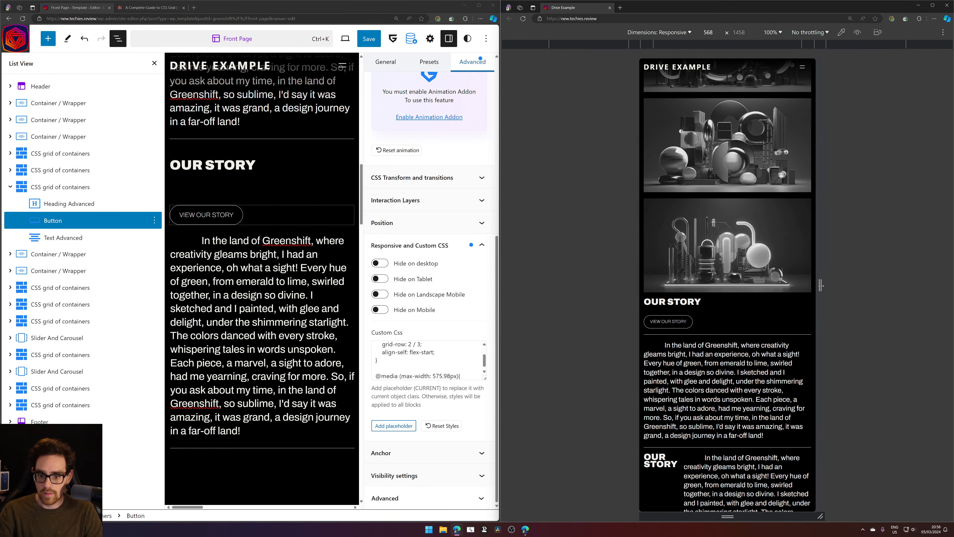
right_click(691, 385)
left_click(713, 380)
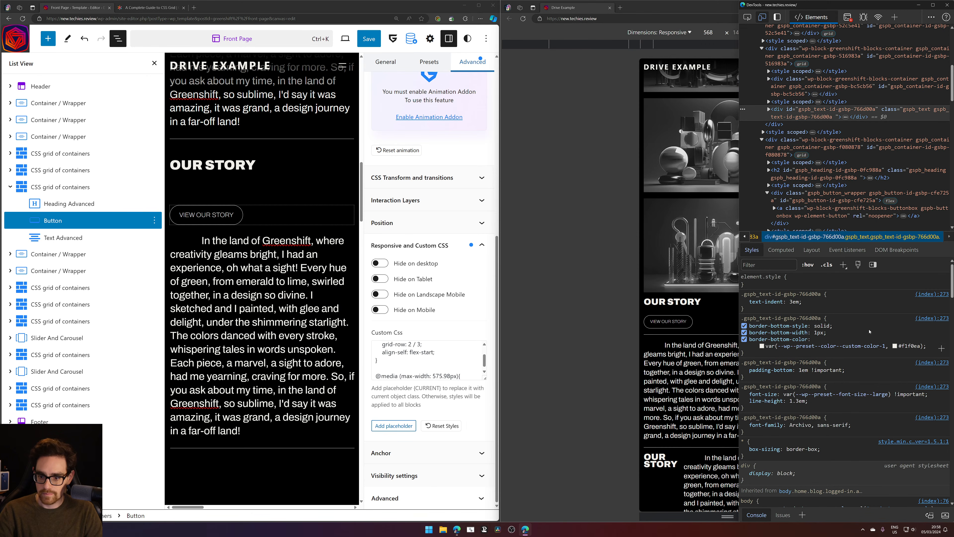
key("F12")
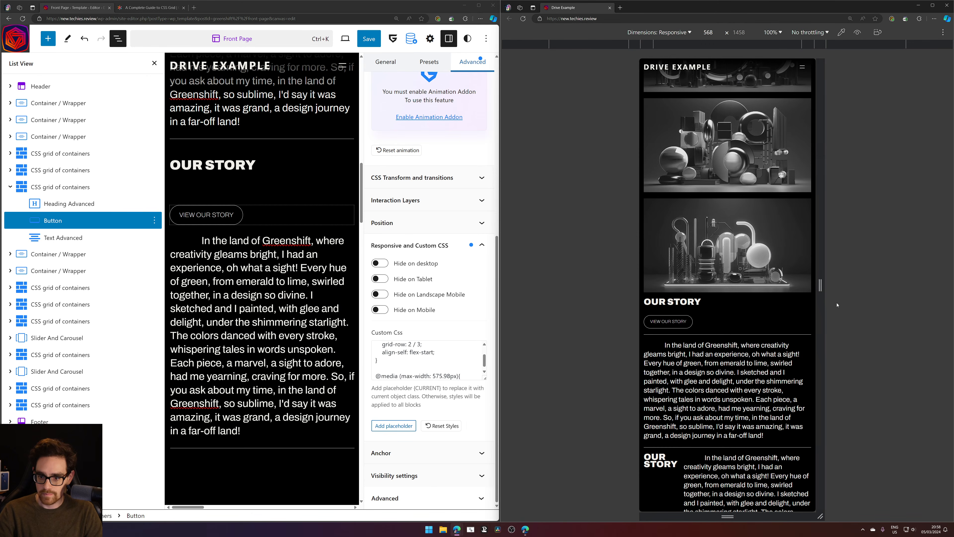
left_click_drag(821, 285, 826, 286)
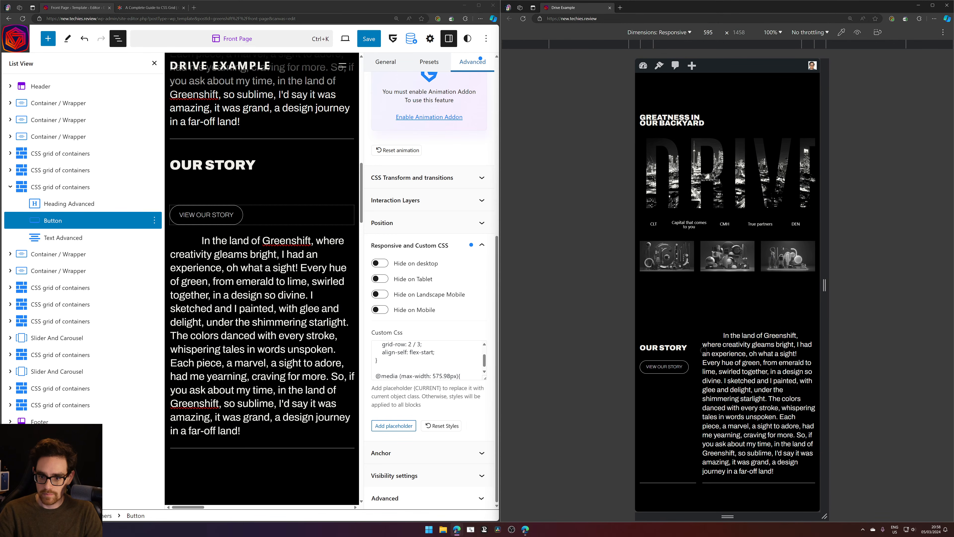
left_click_drag(824, 286, 822, 288)
Inspect the first gallery image and check the max-width media query on its parent grid container
right_click(791, 271)
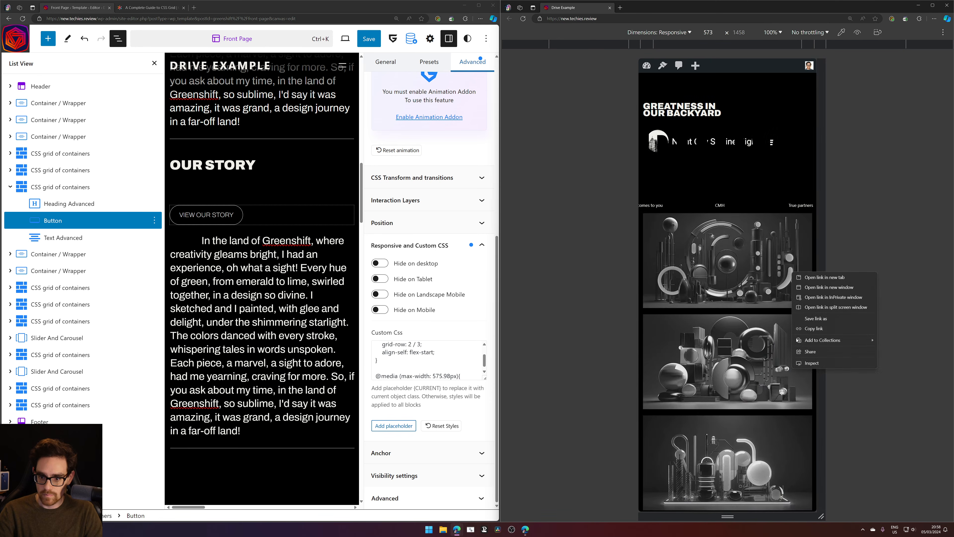
left_click(812, 364)
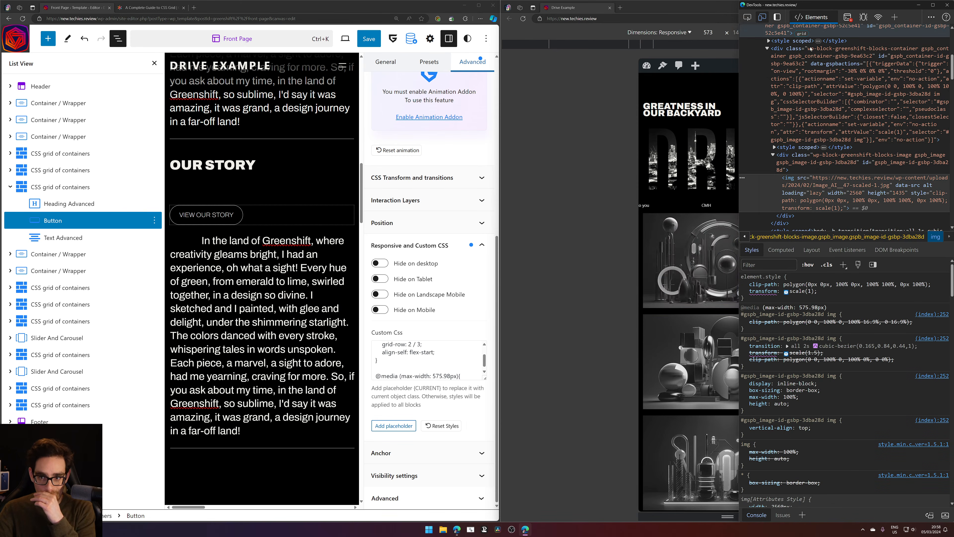
left_click(820, 94)
scroll(817, 116, "up", 2)
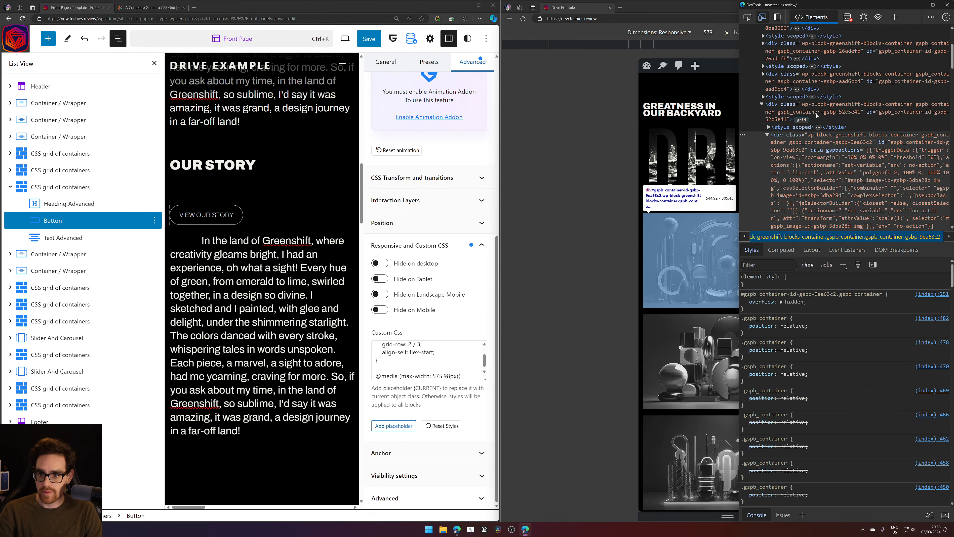
left_click(817, 117)
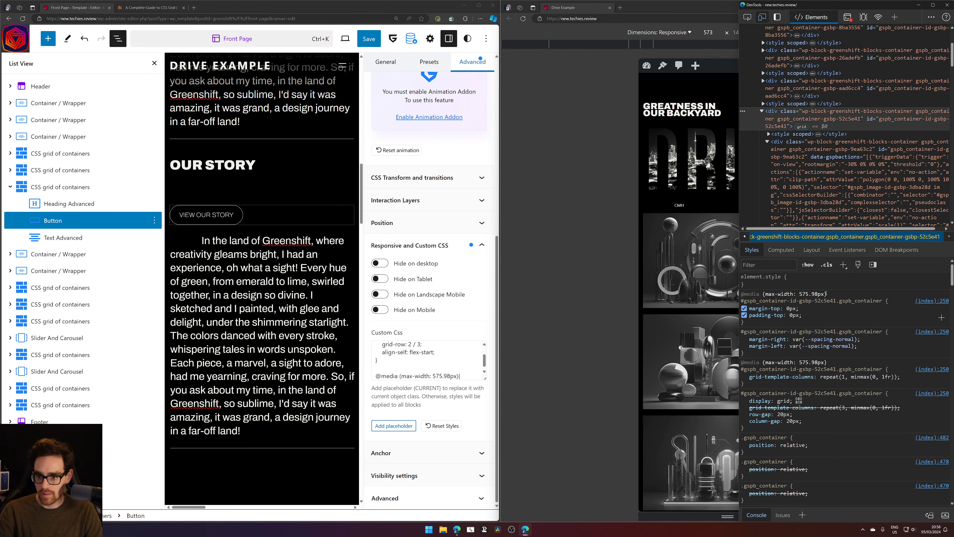
left_click_drag(789, 295, 819, 294)
left_click(819, 294)
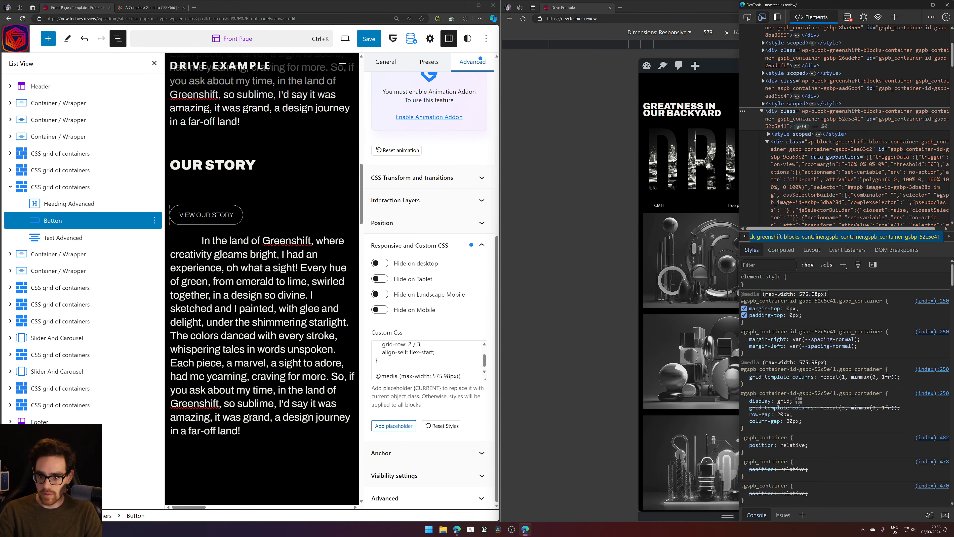
Add an empty line and a closing brace to complete the media query in the Button block's custom CSS
left_click(465, 376)
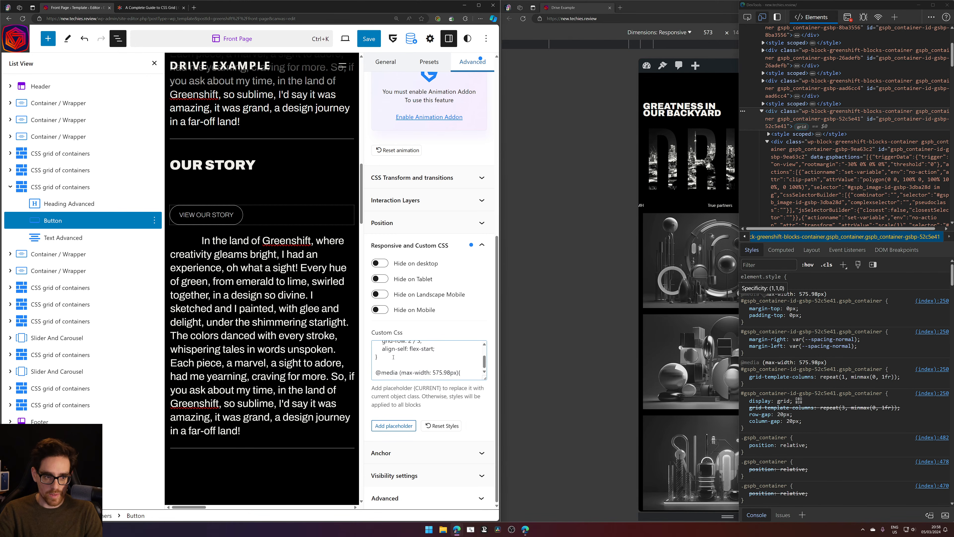
key("Return")
key("Return")
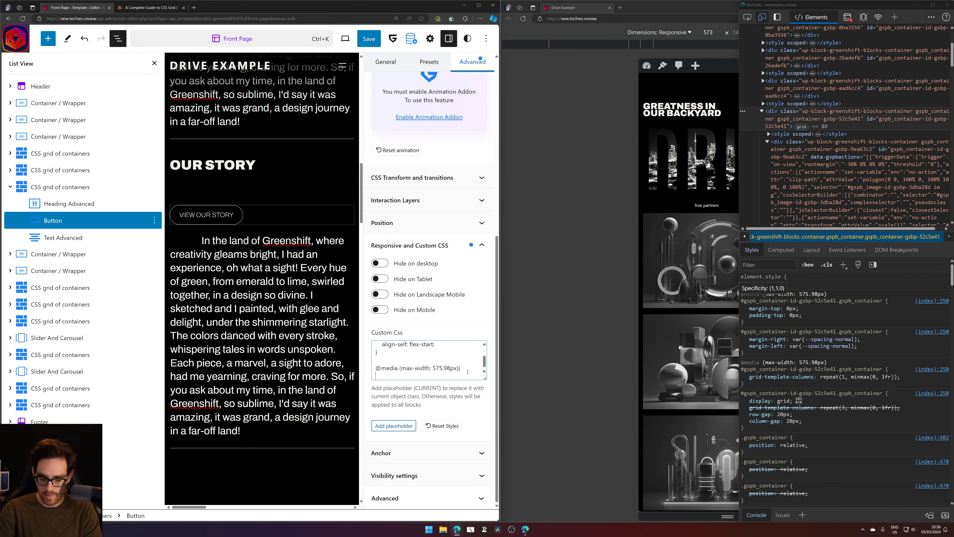
type("}")
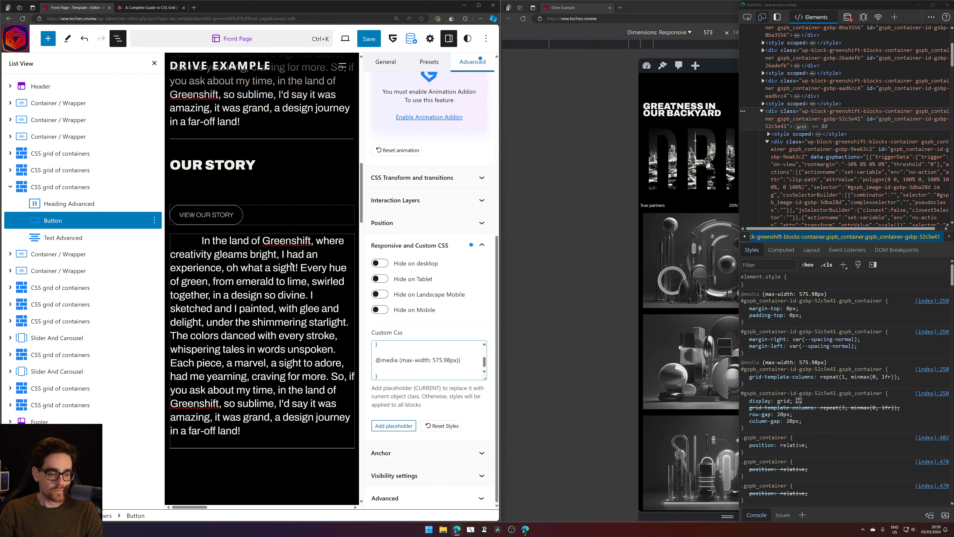
Copy the Button's whole {CURRENT} rule and paste it inside the max-width: 575.98px media query
scroll(399, 362, "up", 1)
left_click_drag(389, 363, 355, 335)
key("ctrl+c")
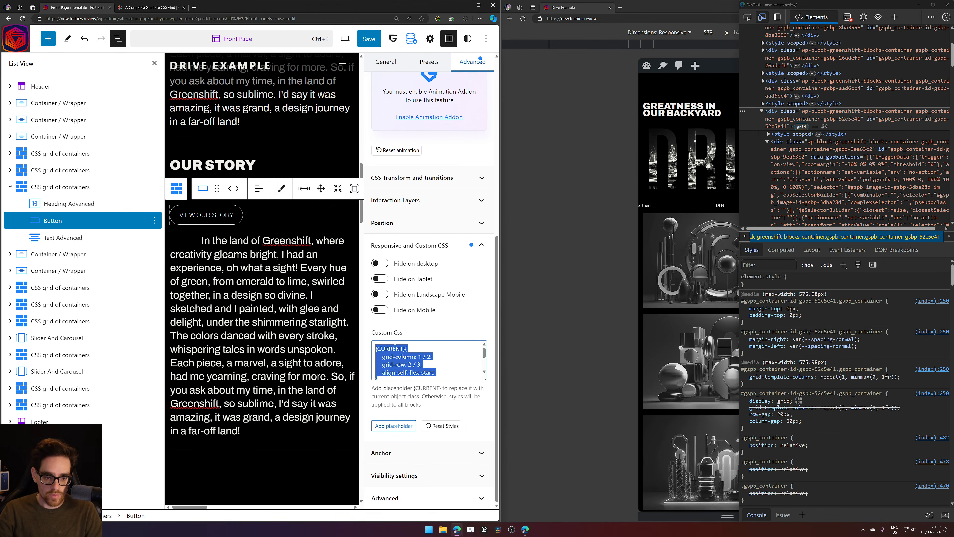
scroll(394, 357, "down", 2)
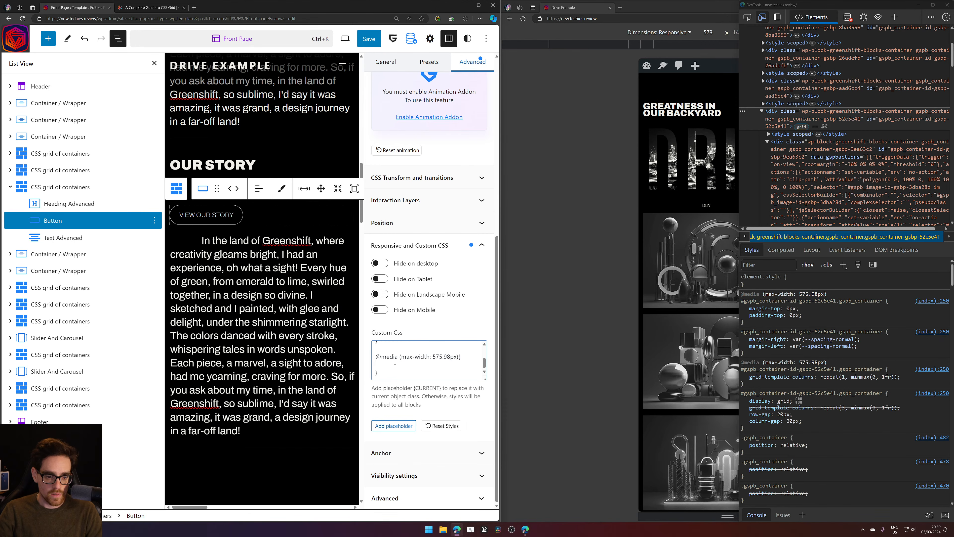
key("ctrl+v")
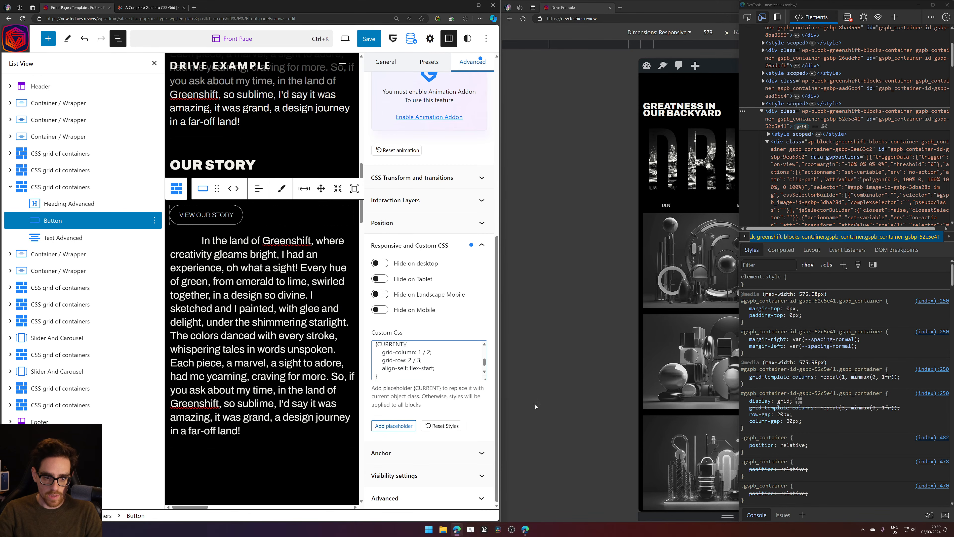
Set grid-row to 3 / 3 in the Button's mobile media query and look over the rest of the rule
key("Delete")
type("3")
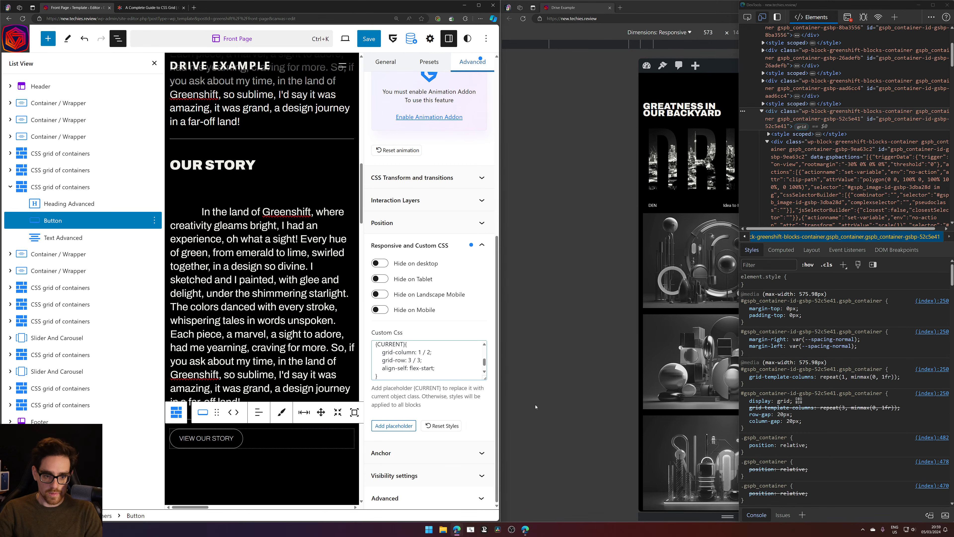
scroll(447, 363, "down", 1)
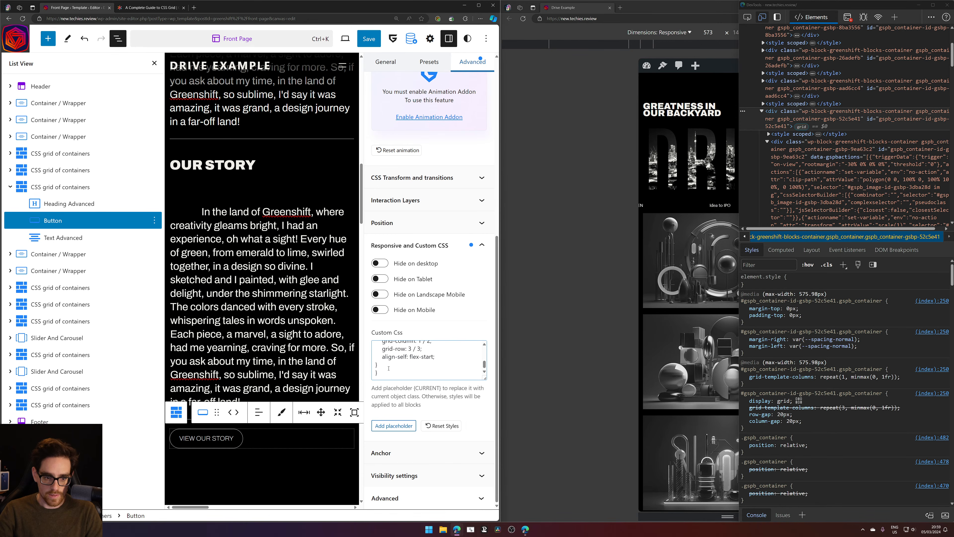
left_click_drag(388, 365, 375, 357)
left_click(375, 357)
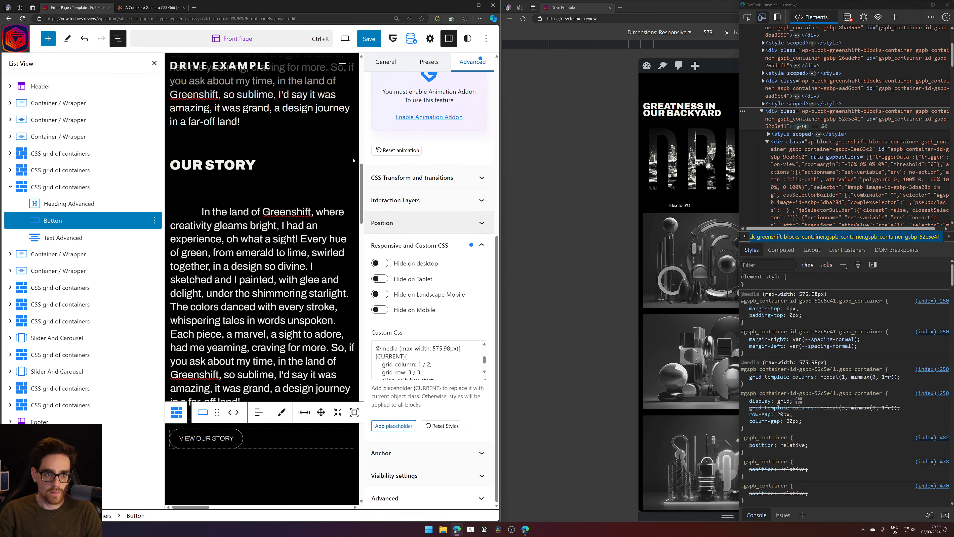
left_click_drag(375, 356, 435, 377)
left_click(436, 365)
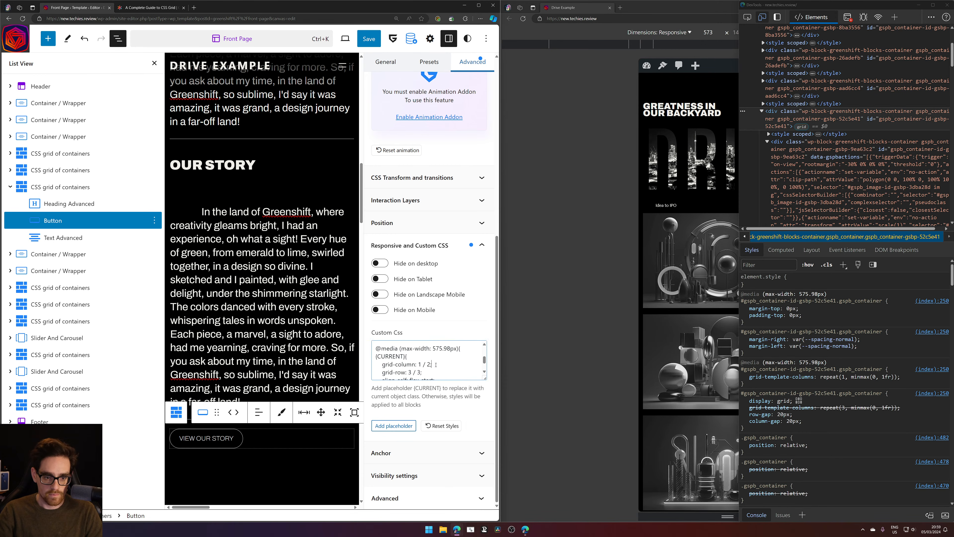
key("ctrl+a")
scroll(440, 365, "down", 1)
left_click(447, 364)
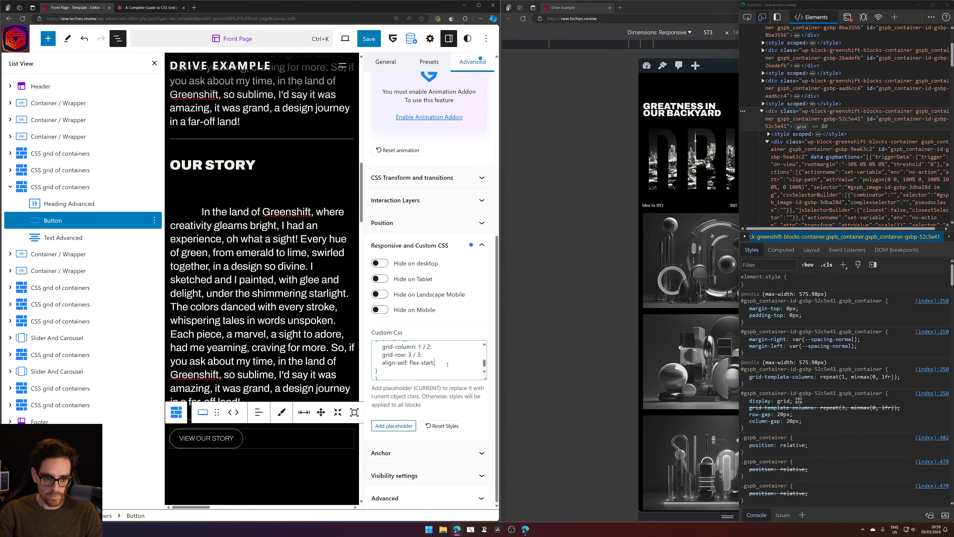
Switch the editor preview to Mobile and check where the View Our Story button sits relative to the text
left_click(346, 38)
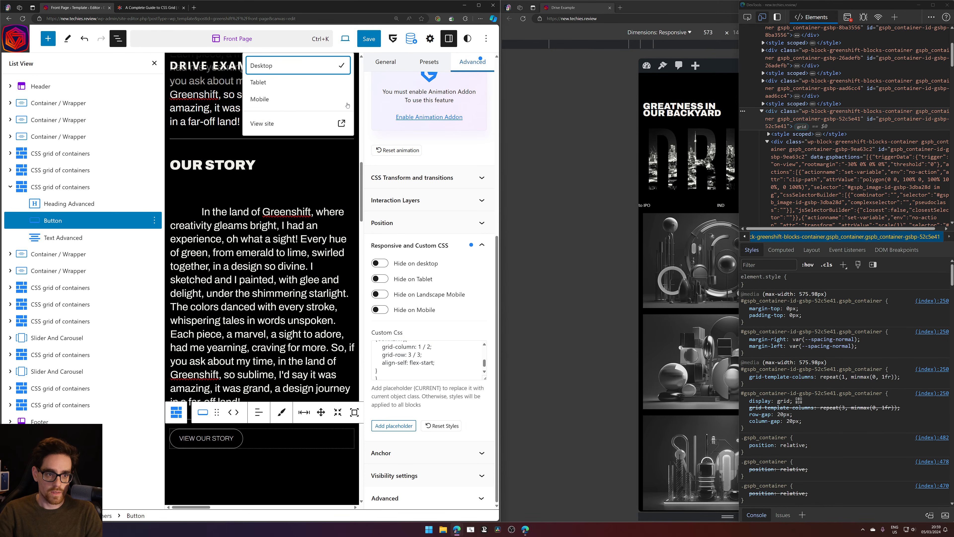
left_click(281, 106)
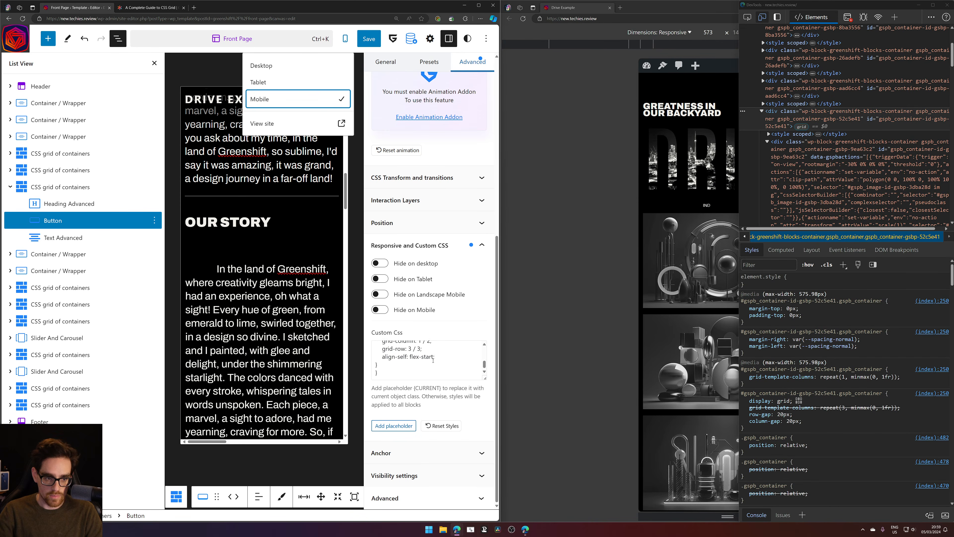
scroll(241, 269, "down", 5)
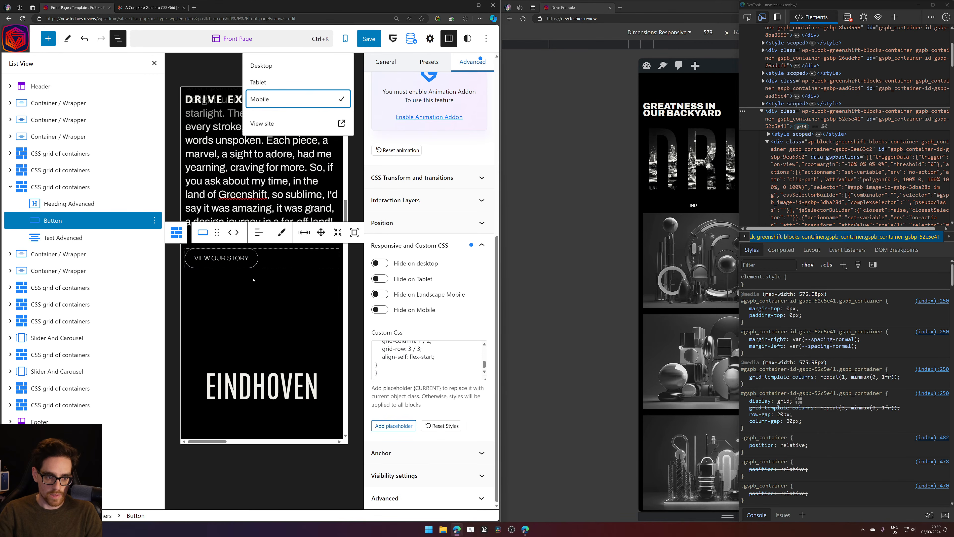
scroll(246, 276, "up", 3)
left_click(369, 402)
Delete the align-self: flex-start line from the Button's max-width: 575.98px media query
left_click(411, 376)
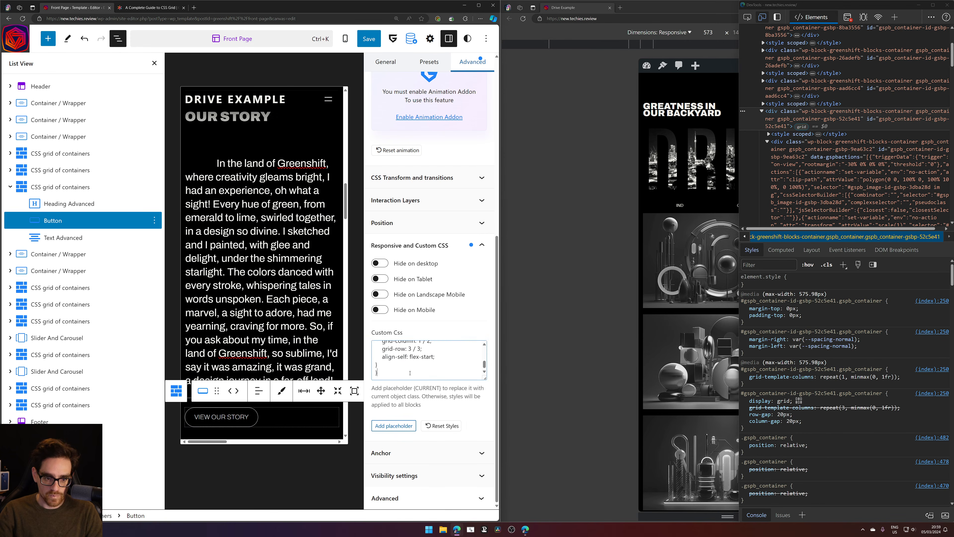
scroll(410, 373, "up", 3)
key("ctrl+a")
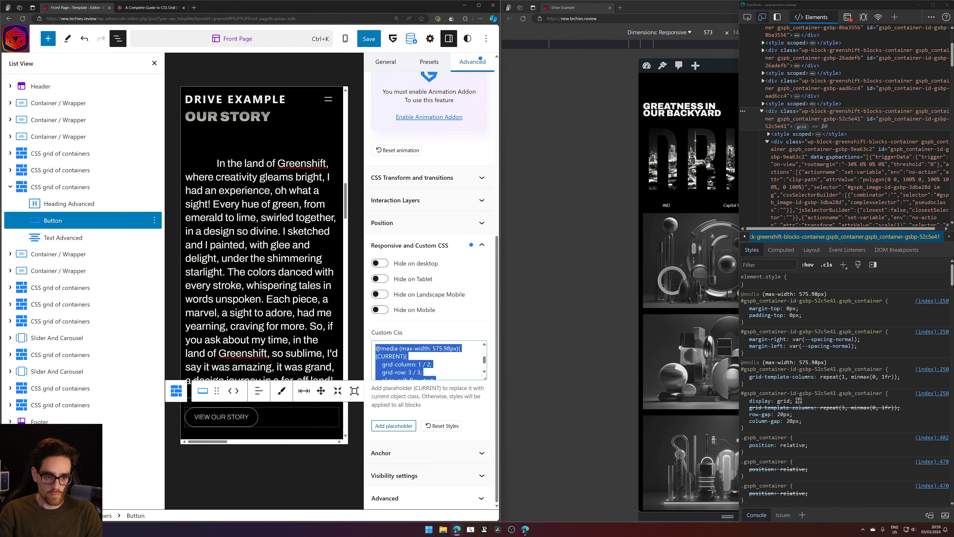
scroll(428, 360, "down", 1)
left_click(445, 364)
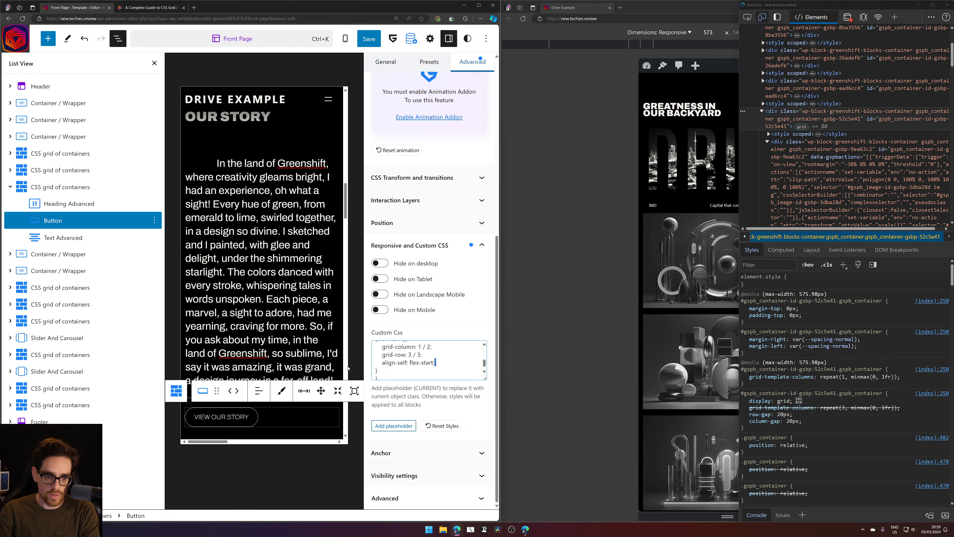
left_click_drag(348, 368, 376, 348)
key("BackSpace")
key("BackSpace")
Select the Button's whole media query, and add an empty line after the rule in the Heading Advanced block's custom CSS
scroll(405, 361, "up", 1)
scroll(405, 360, "up", 1)
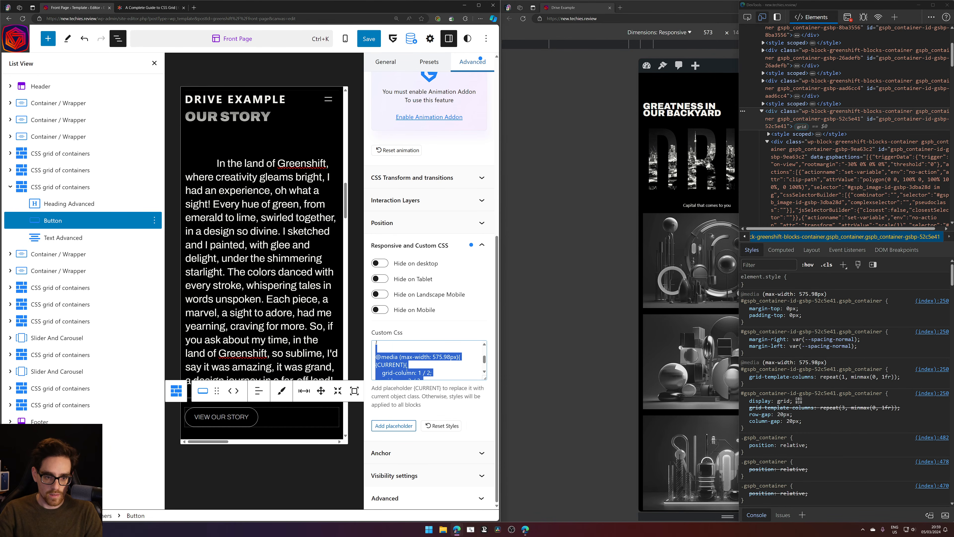
scroll(407, 368, "down", 2)
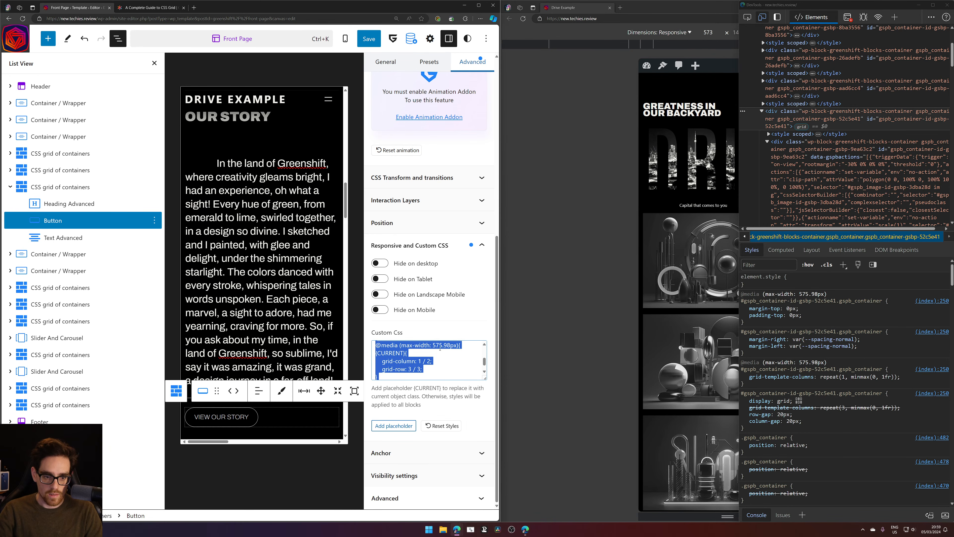
left_click(84, 205)
left_click(473, 63)
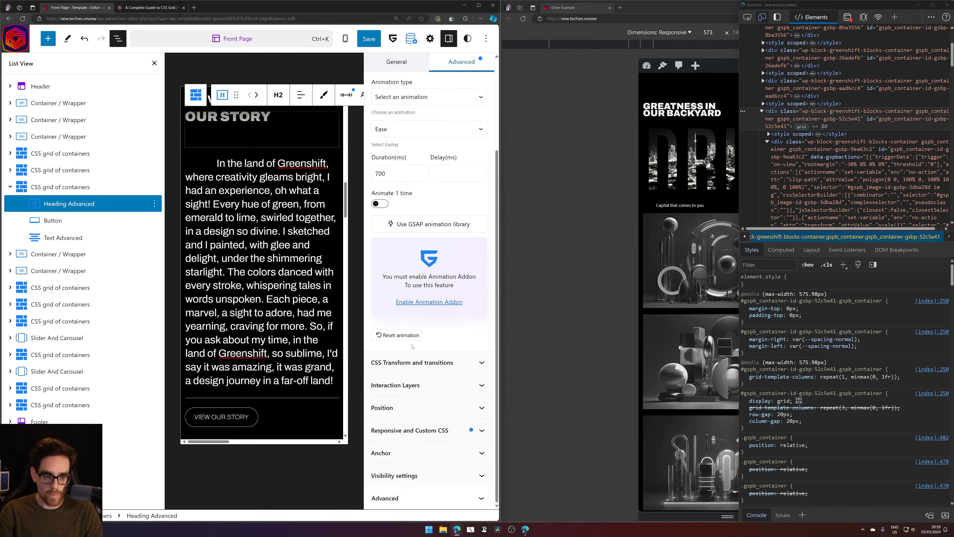
left_click(409, 431)
scroll(432, 376, "down", 5)
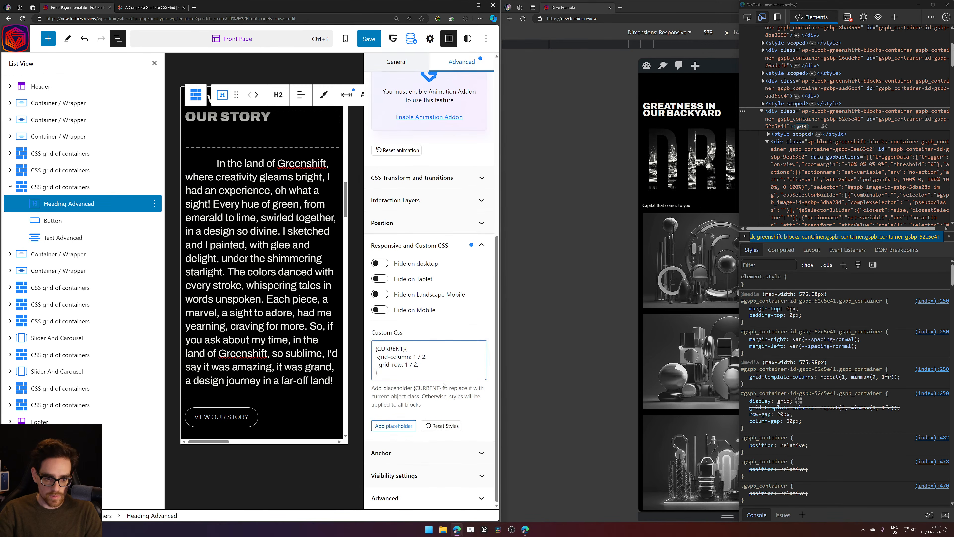
key("Return")
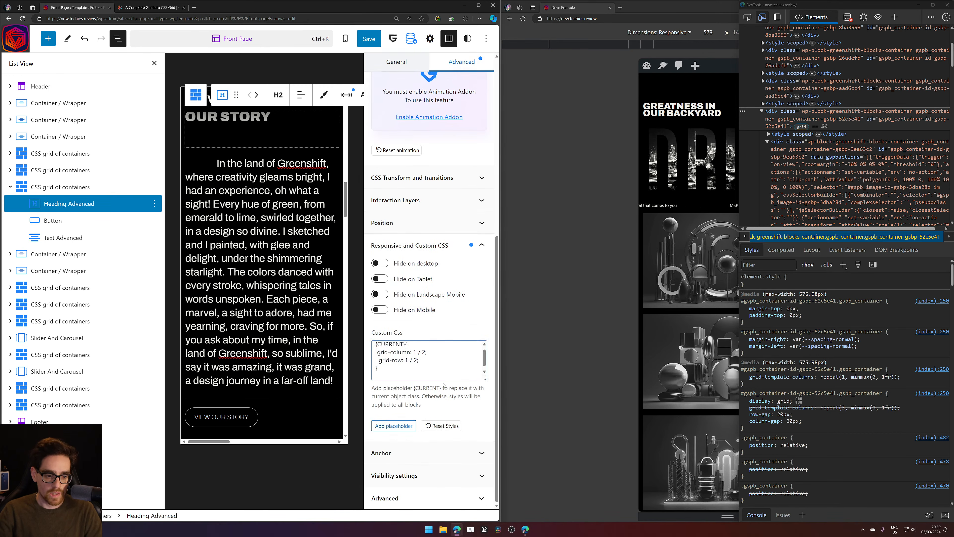
Try to save the Front Page template, and reload the live page to check the Our Story section
left_click(239, 276)
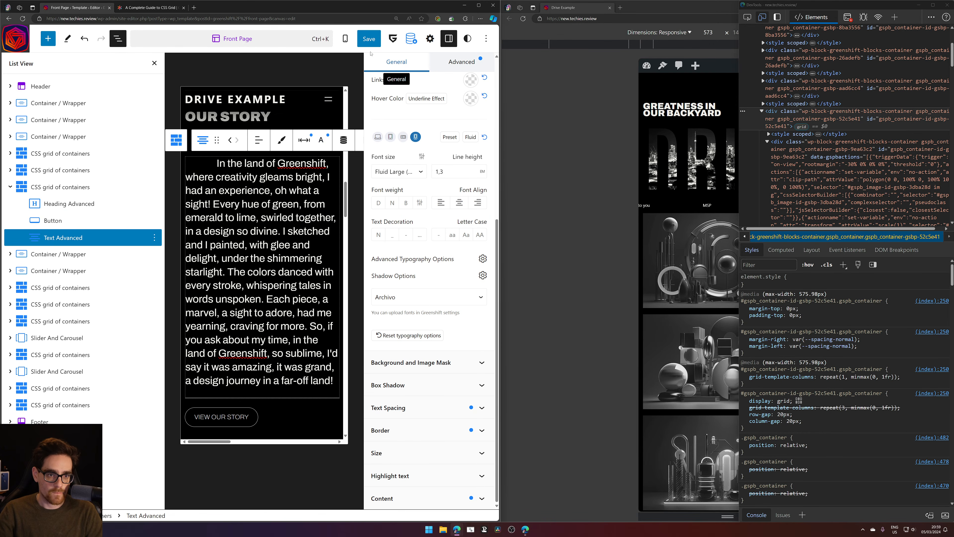
left_click(369, 38)
left_click(388, 46)
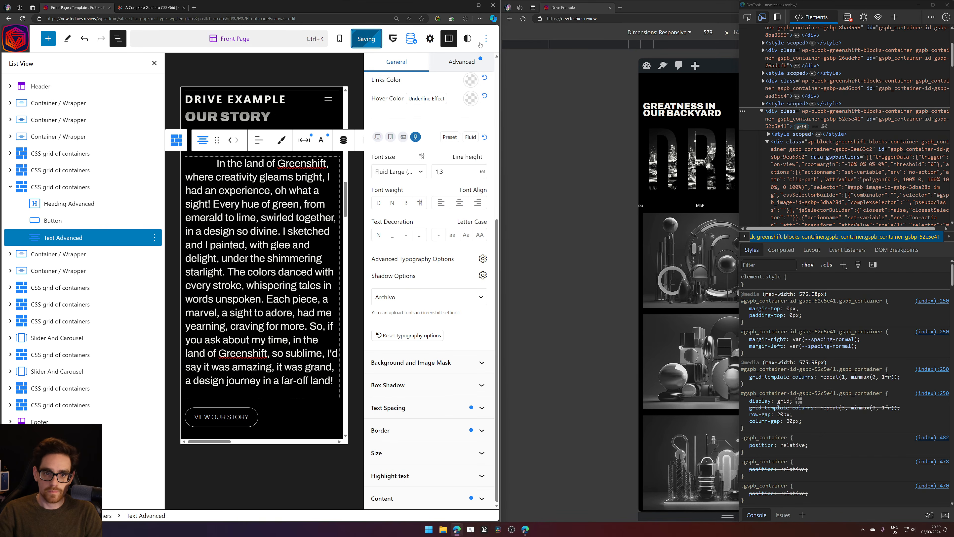
left_click(522, 19)
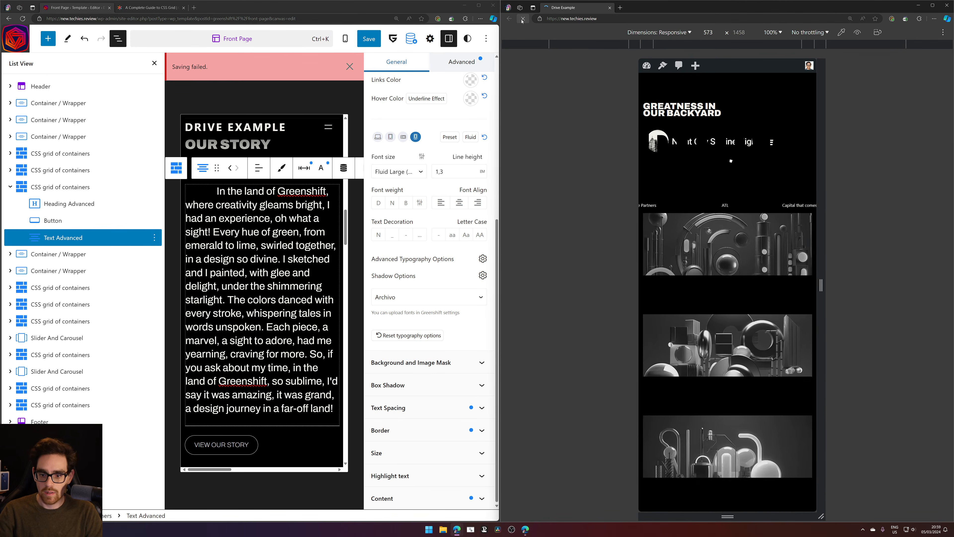
scroll(727, 285, "down", 1)
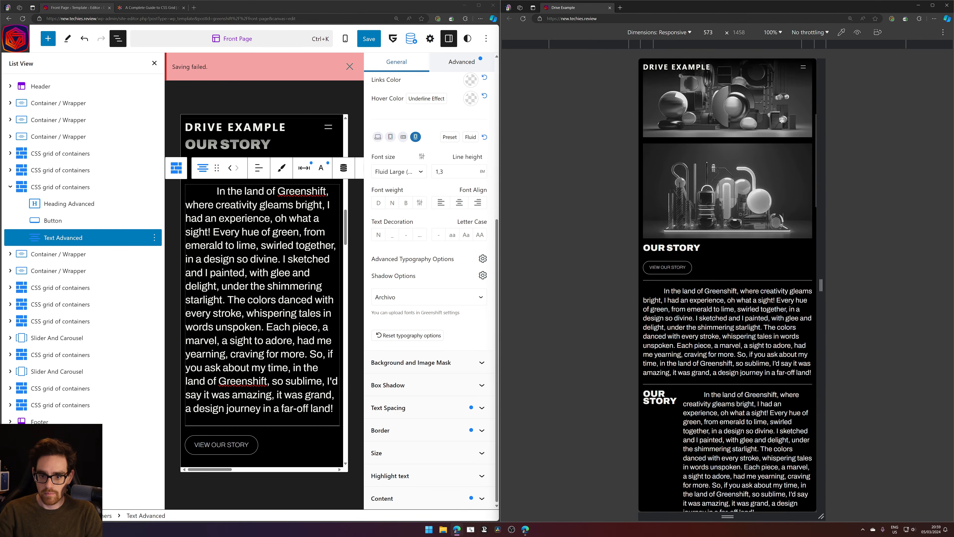
scroll(675, 274, "down", 6)
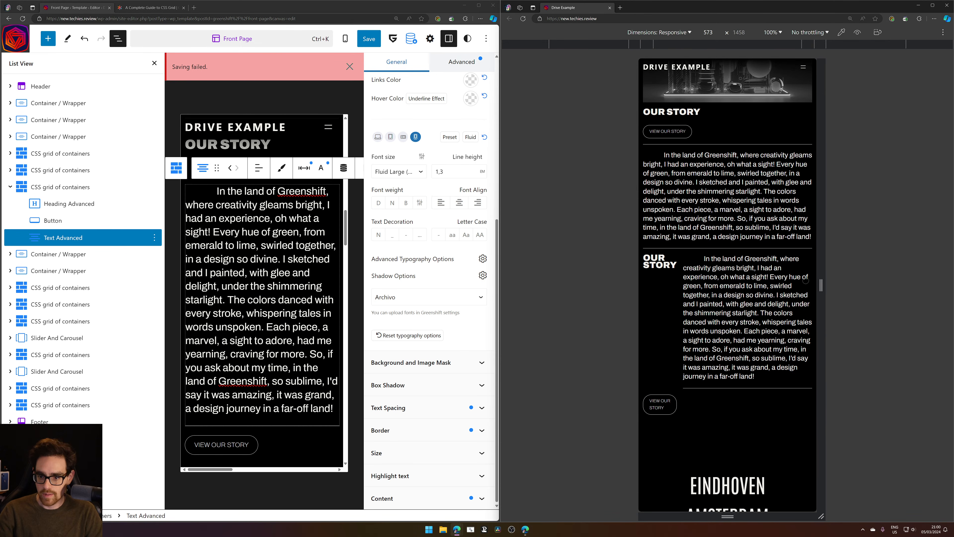
Resize the responsive preview to 595 and 547 px and compare the layouts of the Our Story sections
mouse_move(829, 279)
left_mouse_down()
mouse_move(909, 278)
mouse_move(825, 274)
left_mouse_up()
scroll(647, 360, "down", 10)
scroll(772, 271, "down", 9)
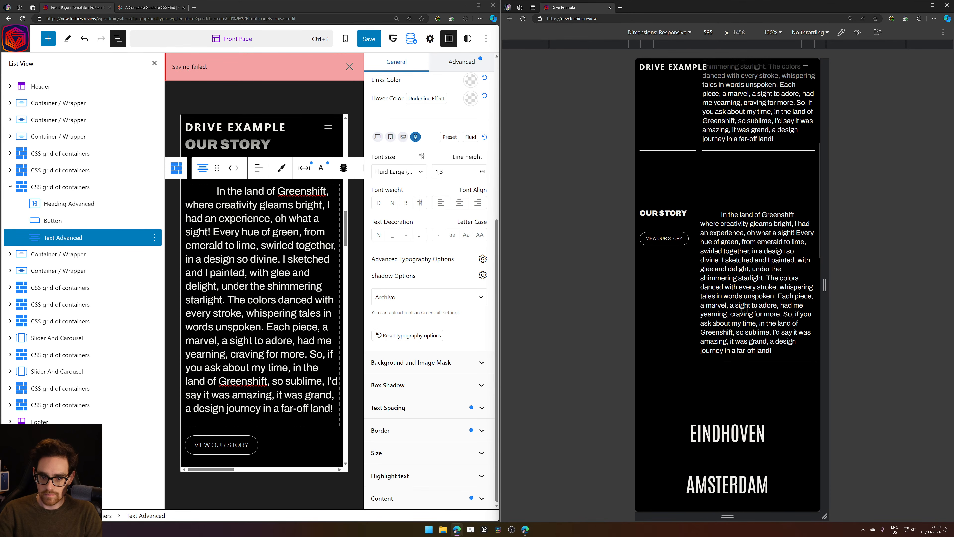
left_click_drag(825, 278, 818, 280)
scroll(756, 289, "down", 4)
scroll(756, 289, "up", 4)
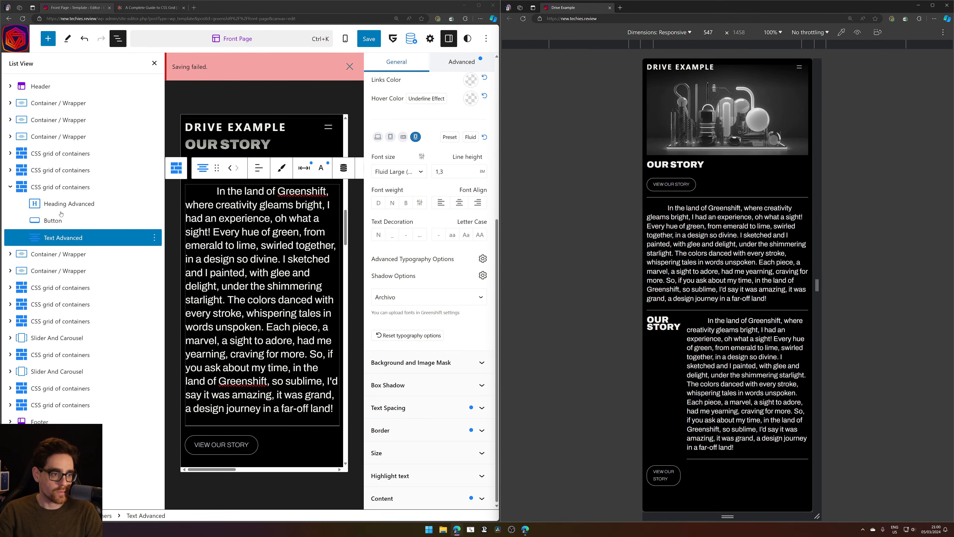
Shrink item 3 to a single row in the Grid Builder of the Our Story grid container
left_click(60, 187)
scroll(403, 218, "up", 5)
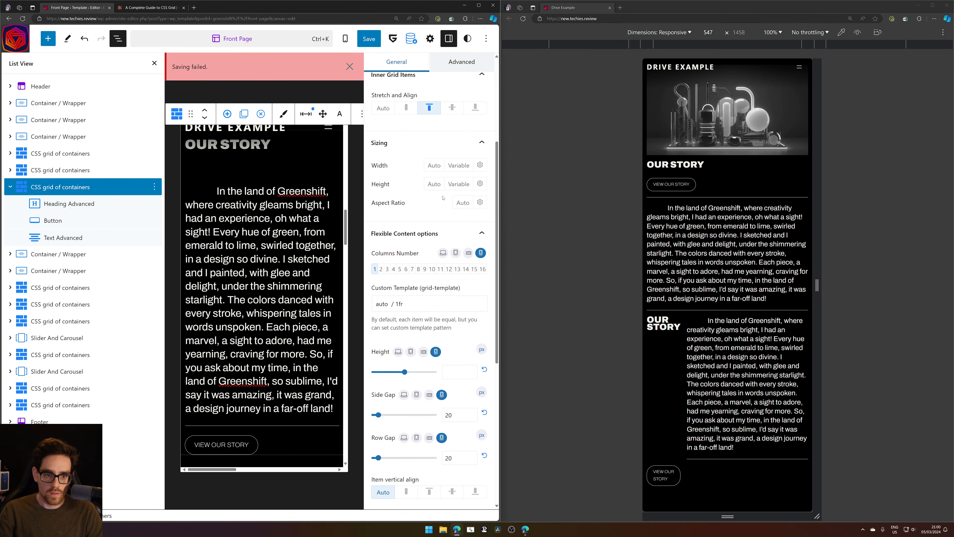
scroll(418, 172, "up", 3)
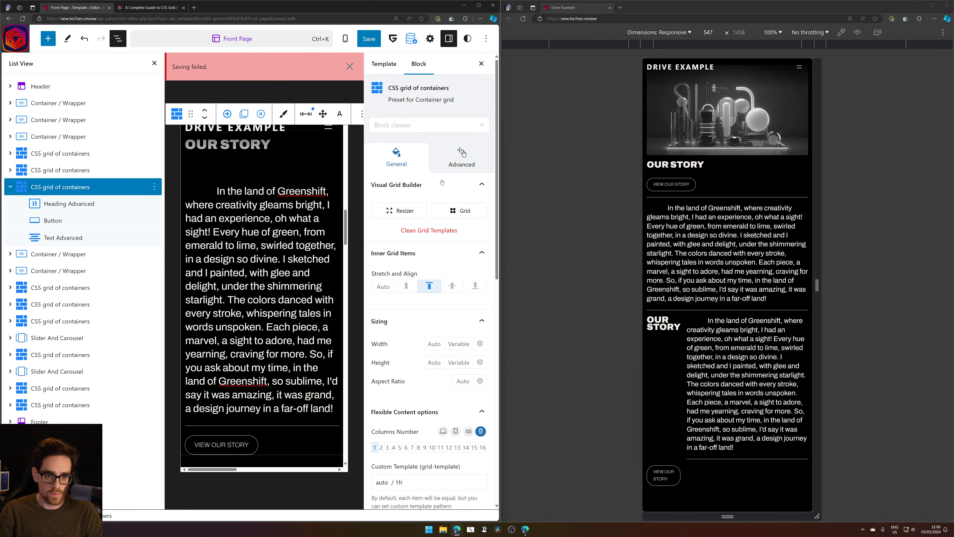
left_click(466, 211)
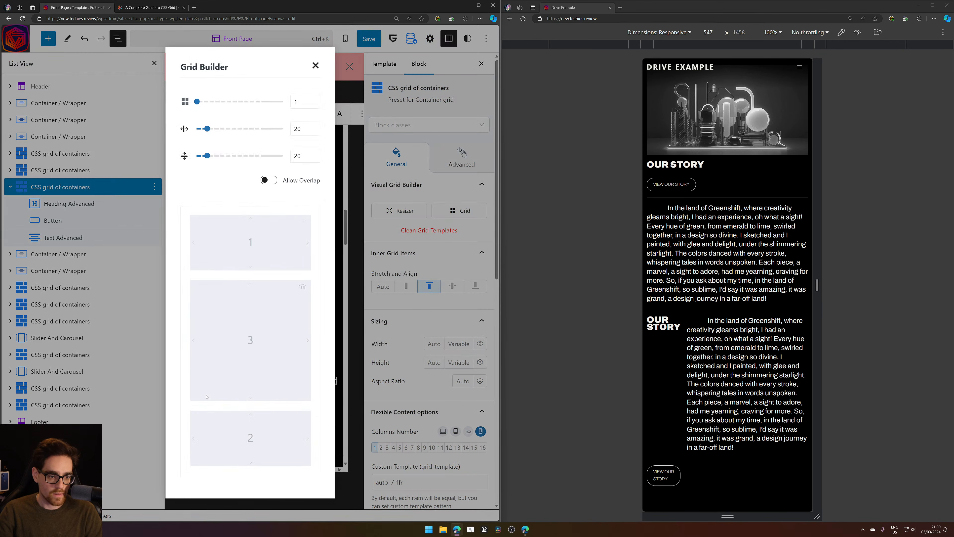
left_click_drag(251, 396, 273, 321)
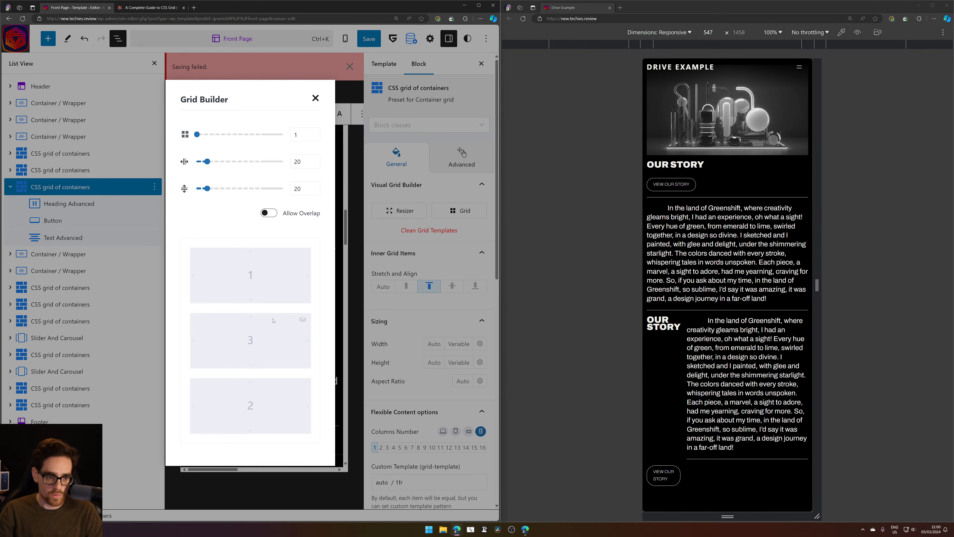
left_click(317, 98)
Save the Front Page template and reload the live page in the responsive preview
left_click(373, 40)
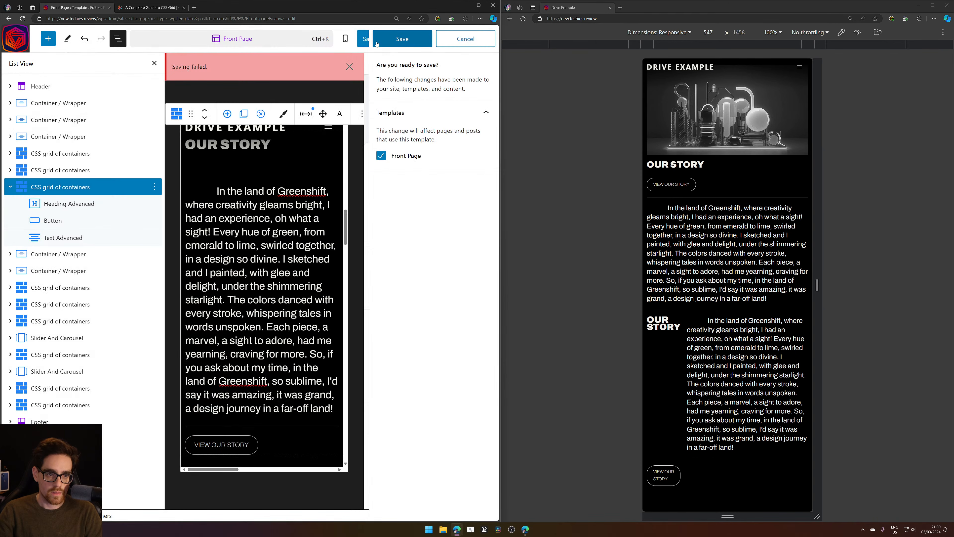
left_click(381, 40)
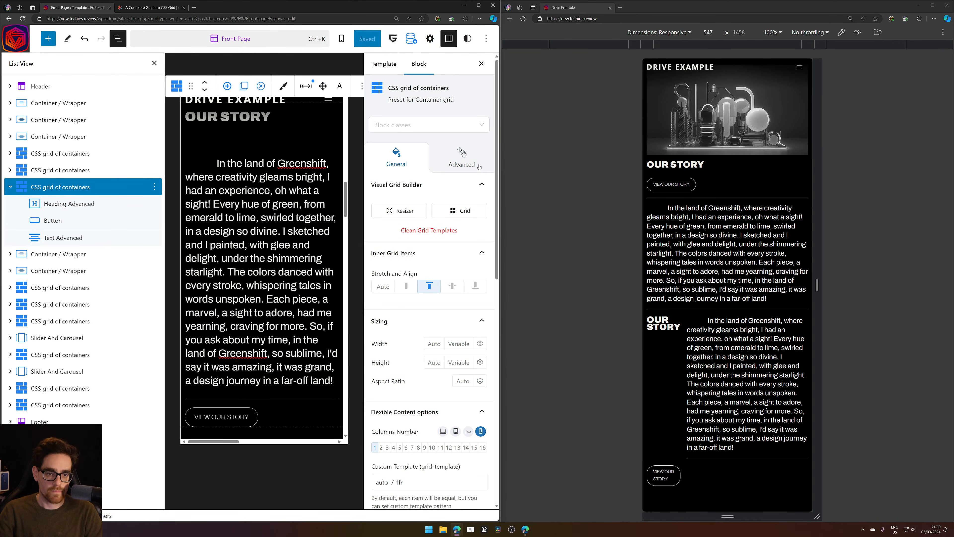
left_click(519, 19)
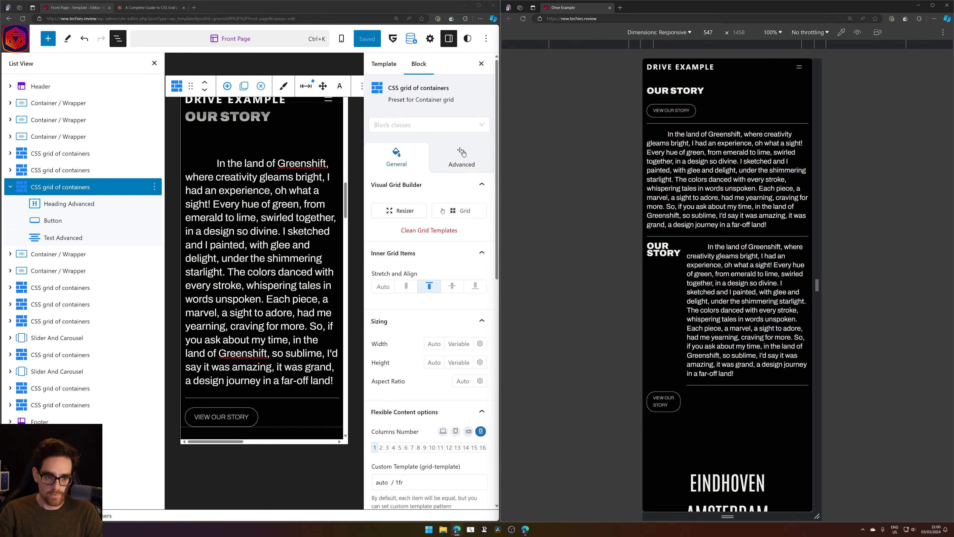
Add a max-width 575.98px media query with grid-column 1 / 2 and grid-row 1 / 3 to the Our Story heading's custom CSS, and copy it
scroll(446, 278, "down", 5)
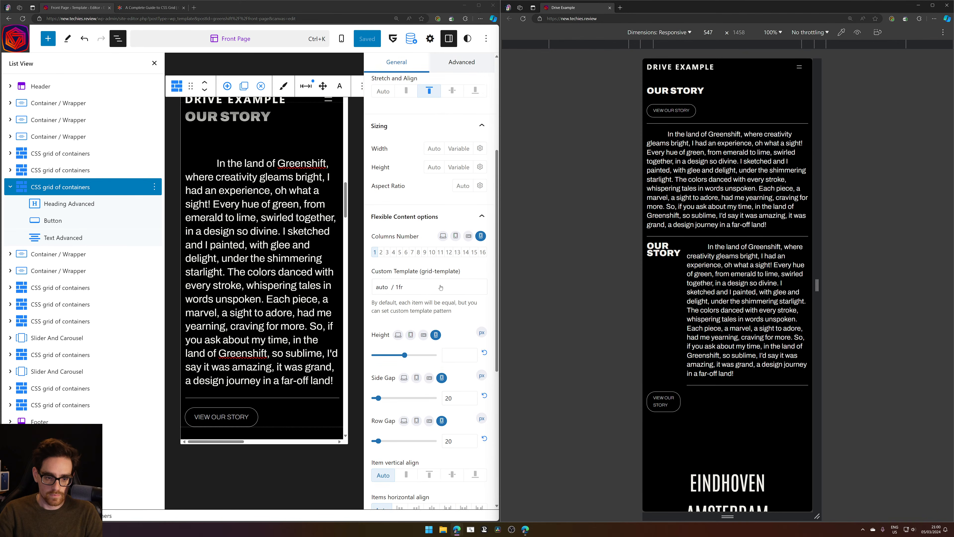
left_click(381, 277)
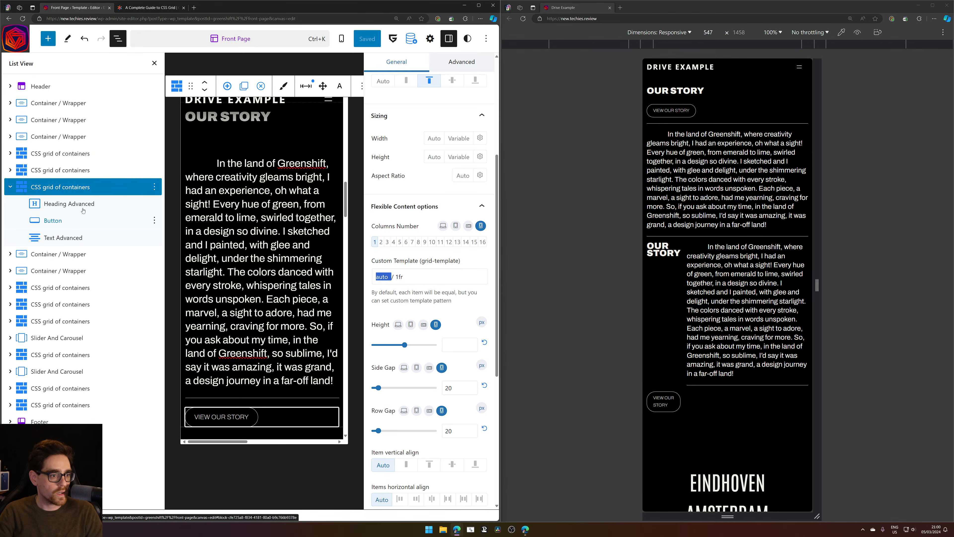
left_click(68, 203)
left_click(484, 69)
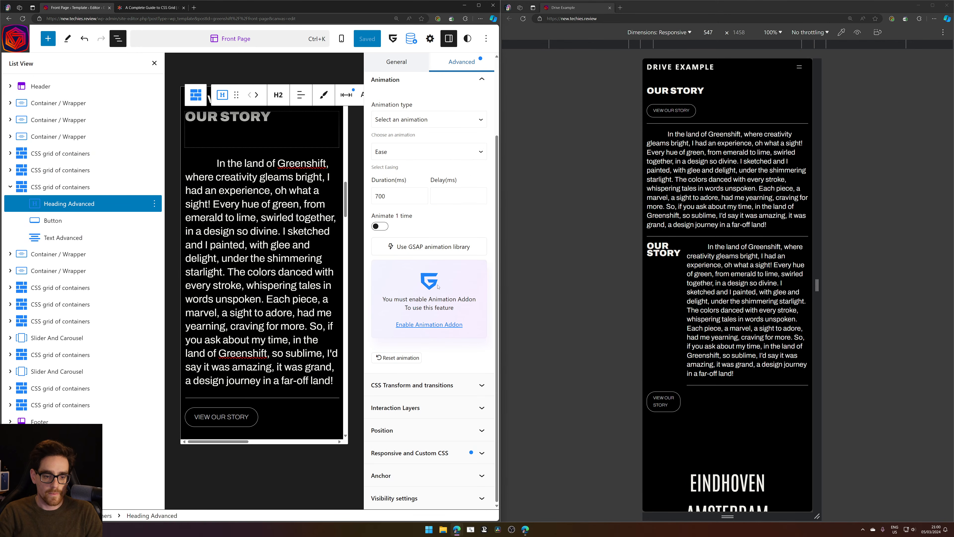
left_click(425, 453)
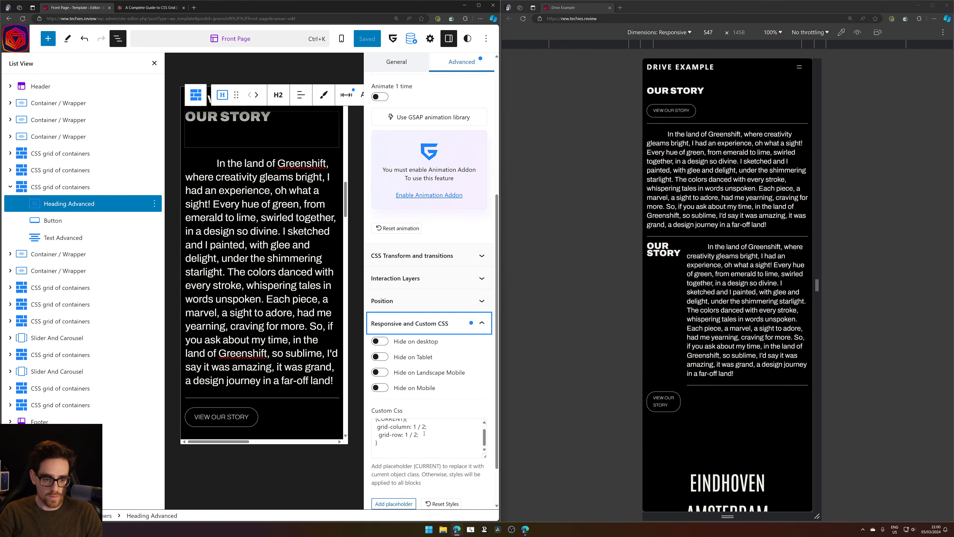
left_click(418, 450)
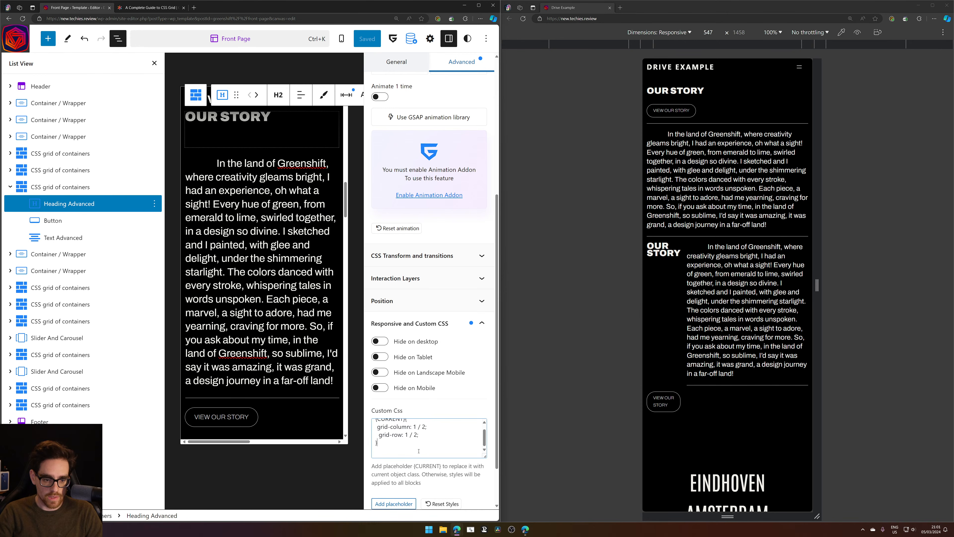
type("{CURRENT}{     grid-column: 1 / 2;     grid-row: 3 / 3; } }")
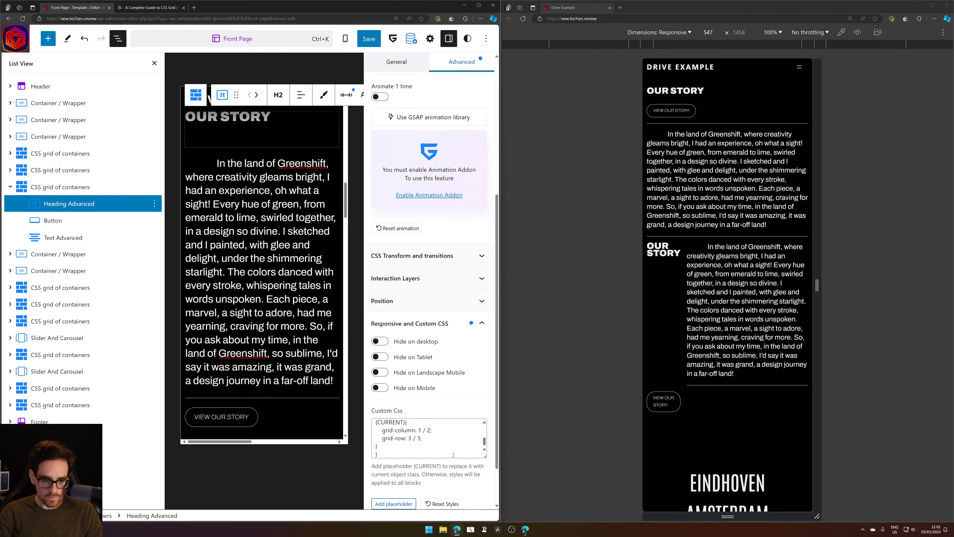
key("BackSpace")
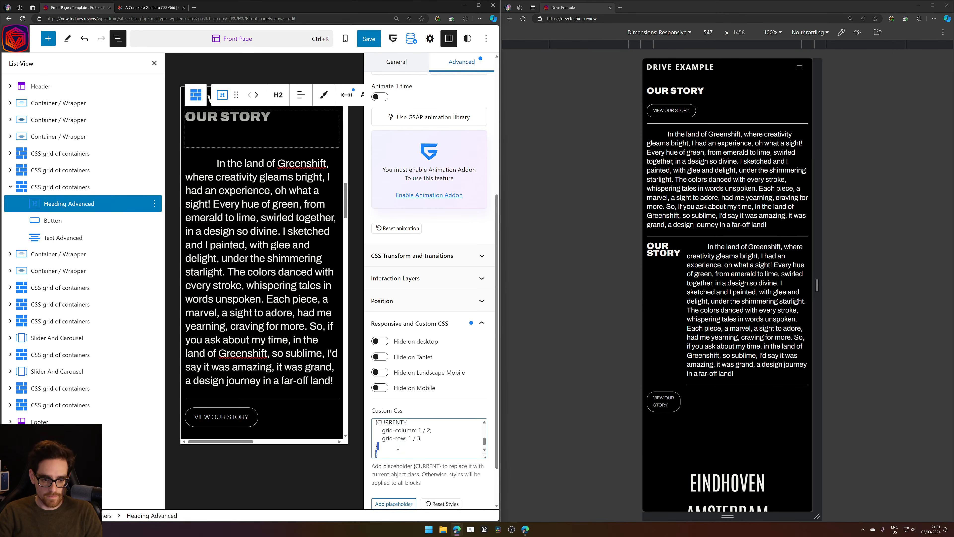
left_click_drag(398, 447, 372, 450)
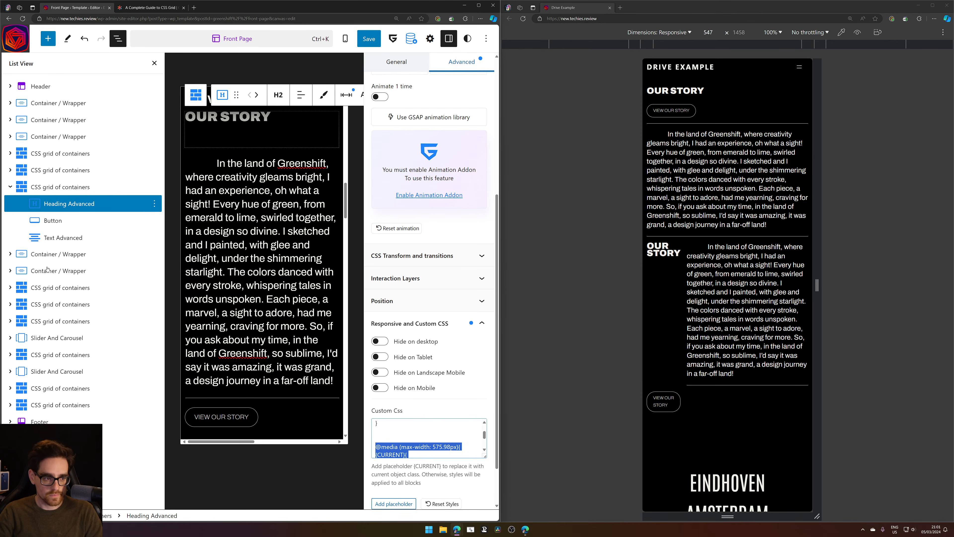
Add the copied 575.98px media query with grid-column 1 / 2 and grid-row 1 / 3 to the Our Story text block's custom CSS
left_click(63, 237)
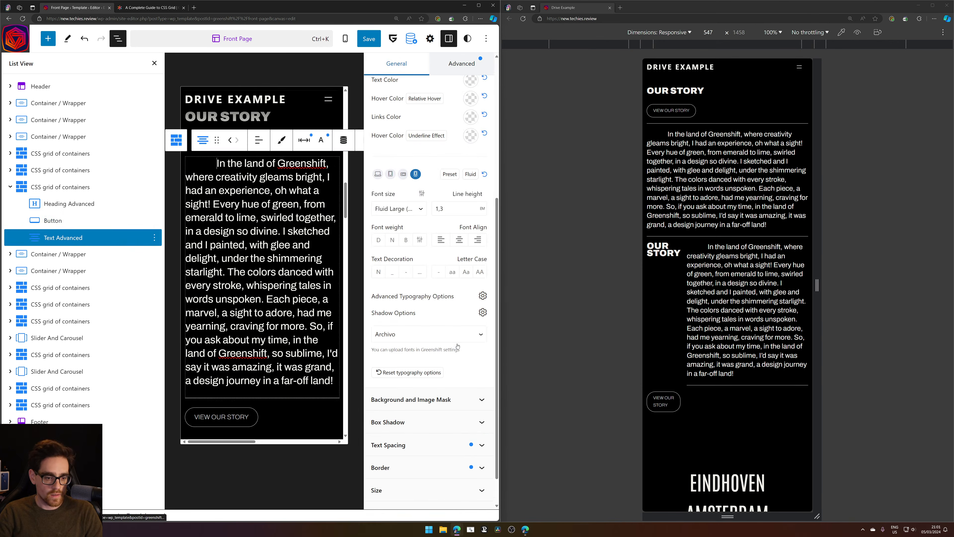
left_click(459, 59)
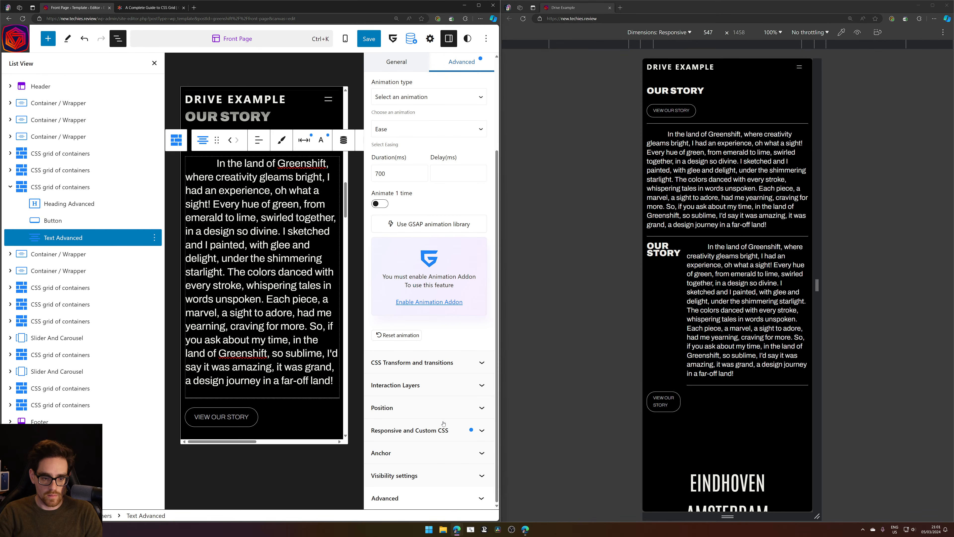
left_click(446, 430)
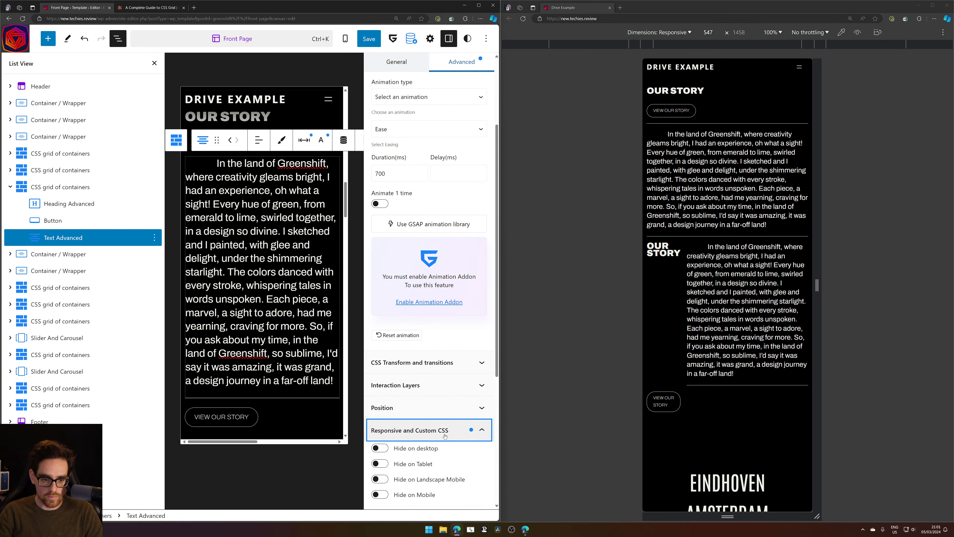
left_click(434, 460)
scroll(436, 462, "down", 2)
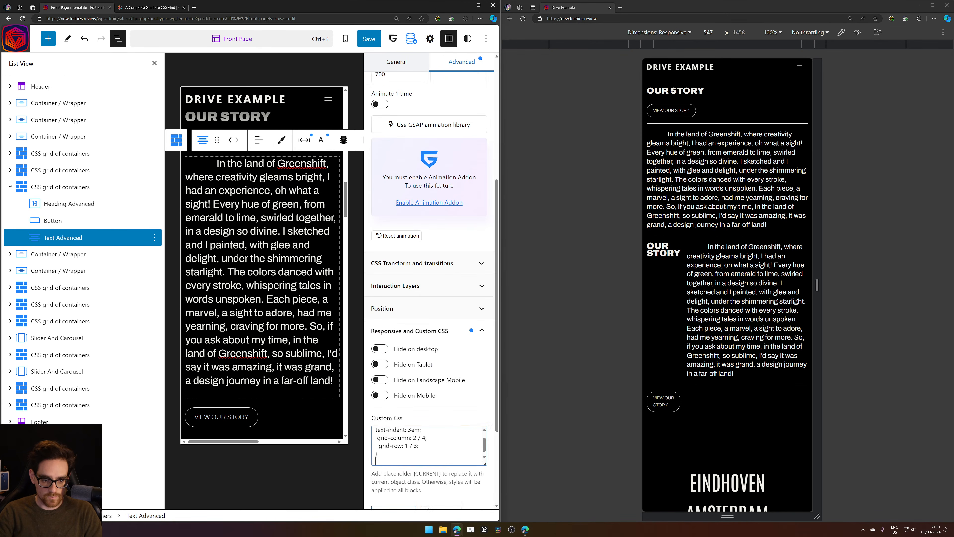
scroll(424, 453, "up", 1)
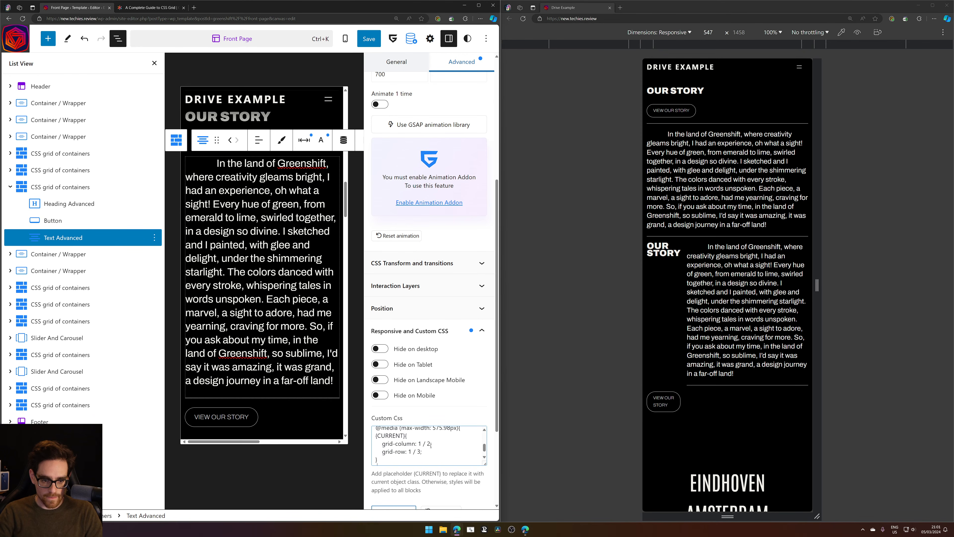
scroll(431, 447, "up", 3)
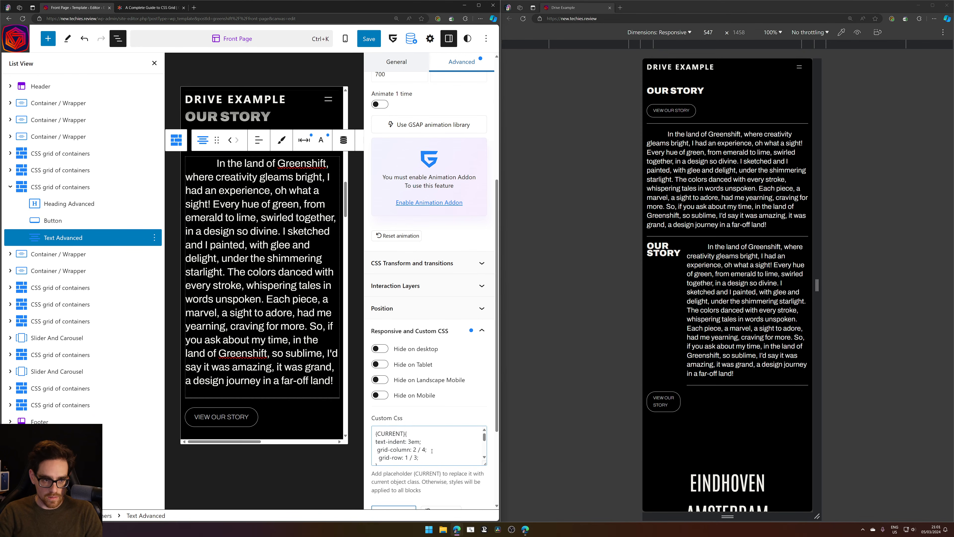
scroll(431, 451, "down", 4)
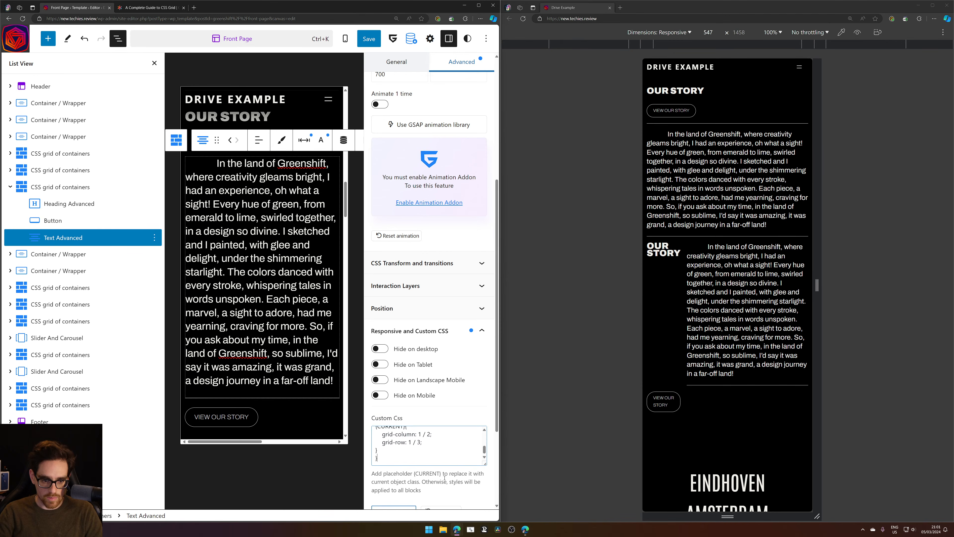
scroll(444, 478, "down", 3)
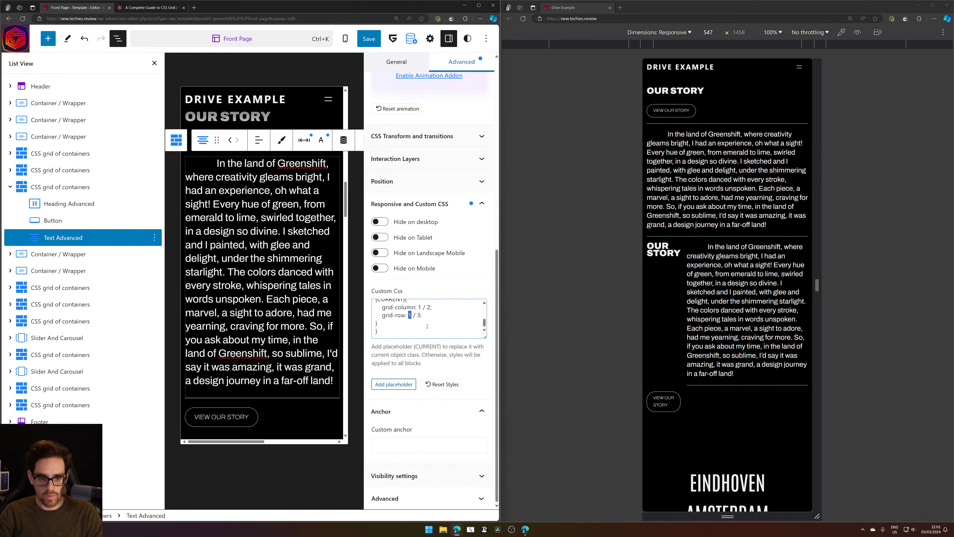
Move the Our Story button below the text block, and set grid-row to 3 / 4 in the 575.98px media query of its custom CSS
left_click(195, 417)
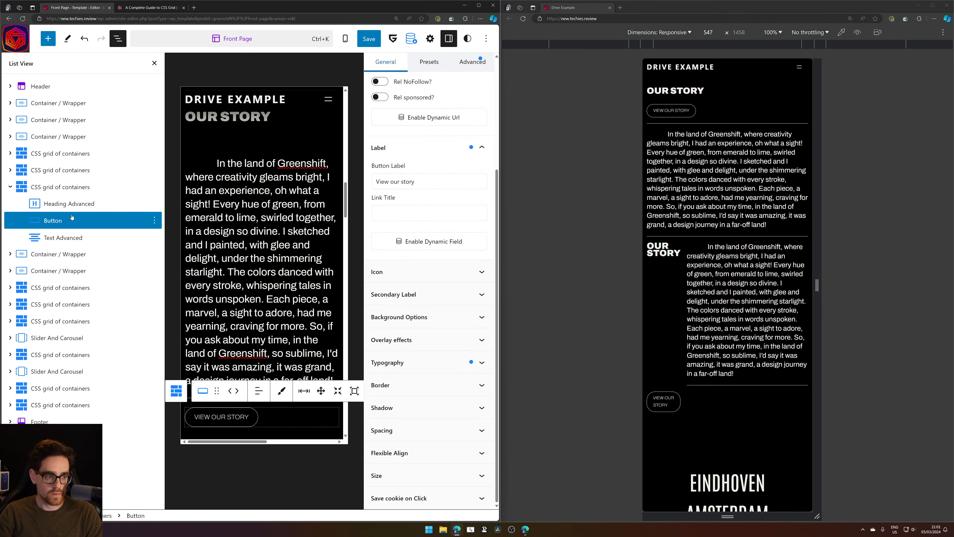
left_click_drag(71, 217, 72, 242)
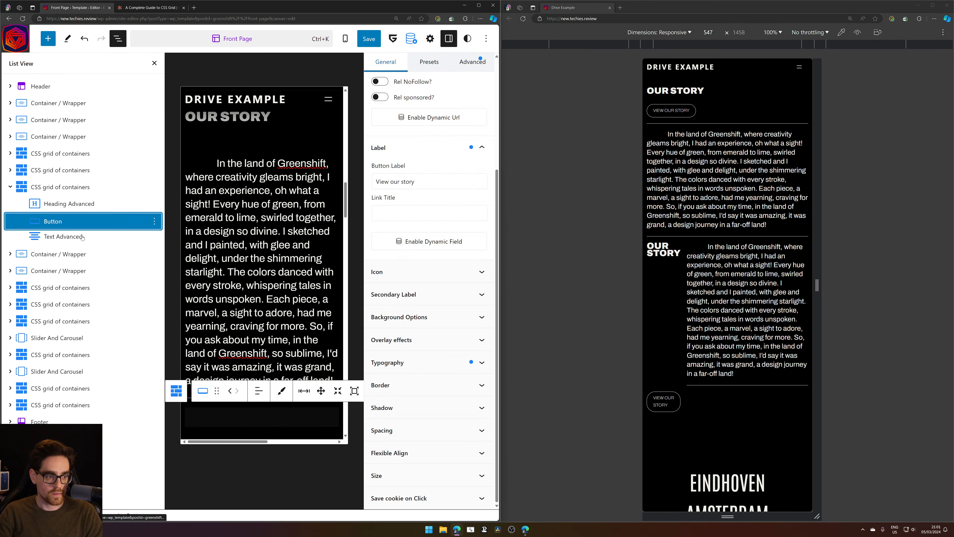
left_click(481, 64)
left_click(436, 428)
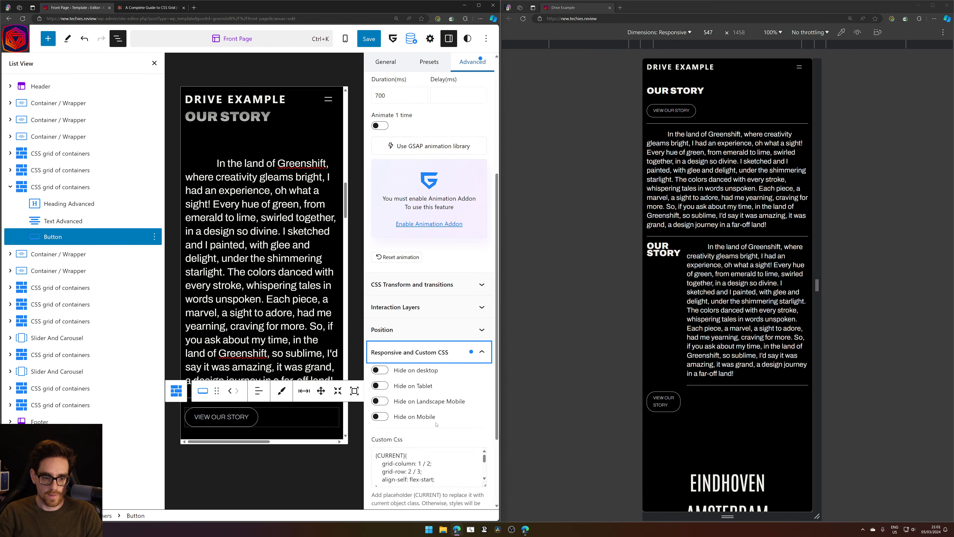
scroll(436, 424, "down", 3)
left_click(409, 358)
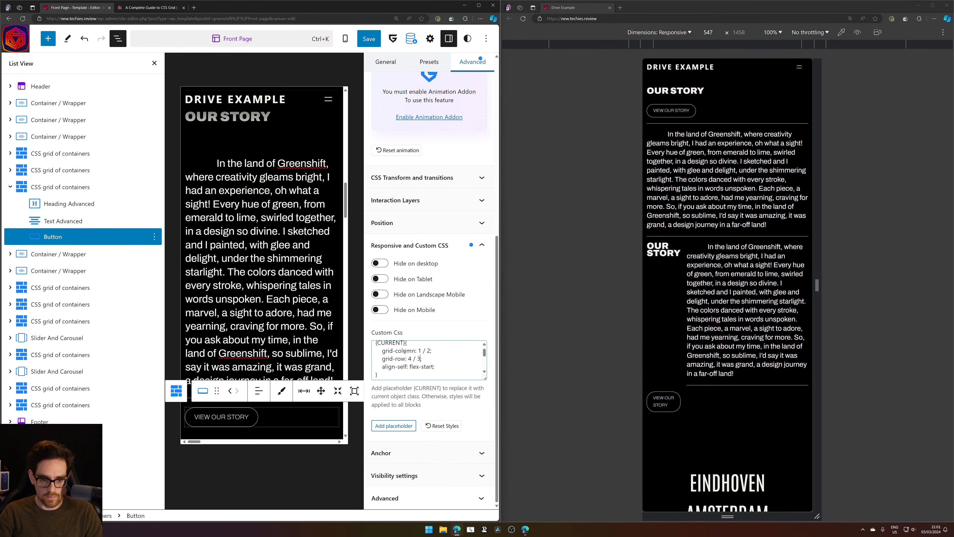
key("shift+Up")
key("Right")
key("Right")
key("Right")
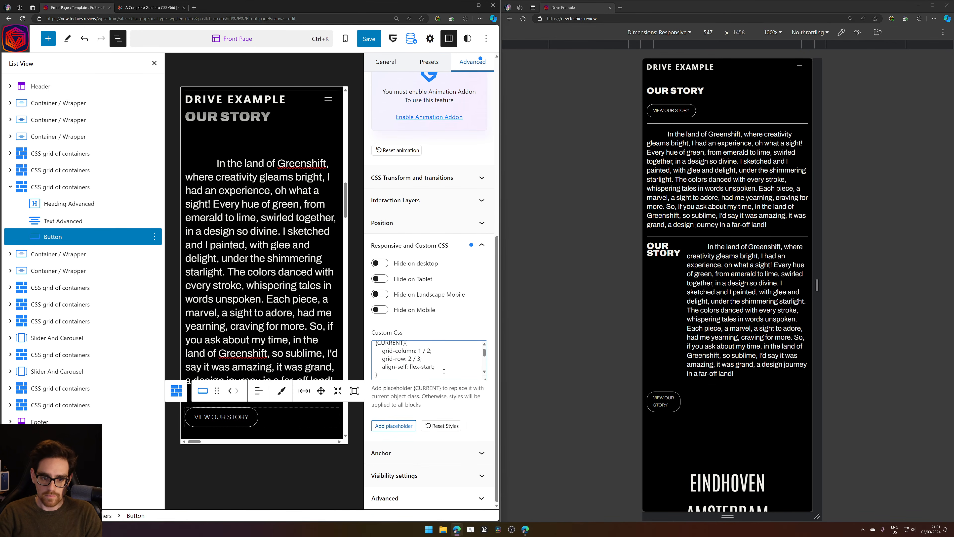
scroll(444, 371, "down", 3)
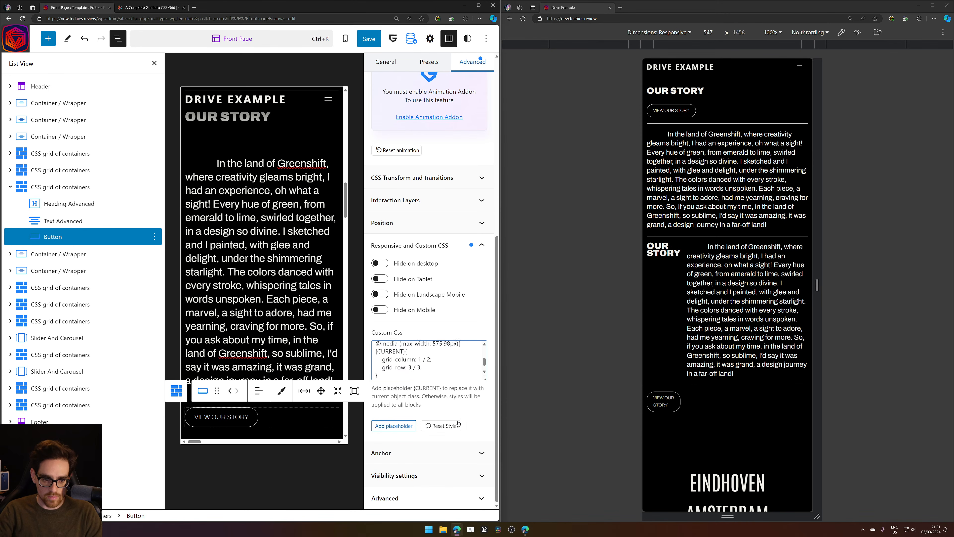
key("BackSpace")
type("4")
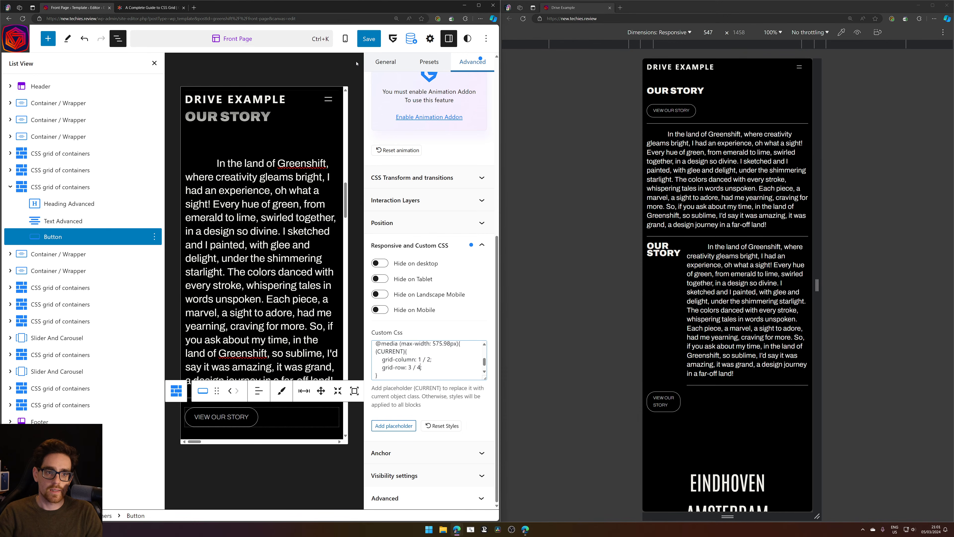
Save the Front Page template and reload the live page with the updated Our Story styles
left_click(369, 39)
left_click(455, 38)
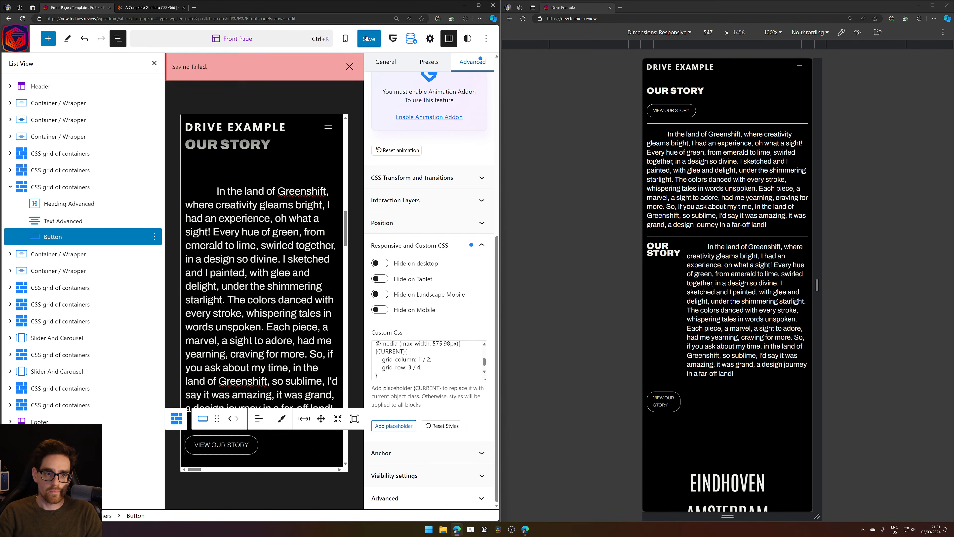
left_click(365, 38)
left_click(455, 37)
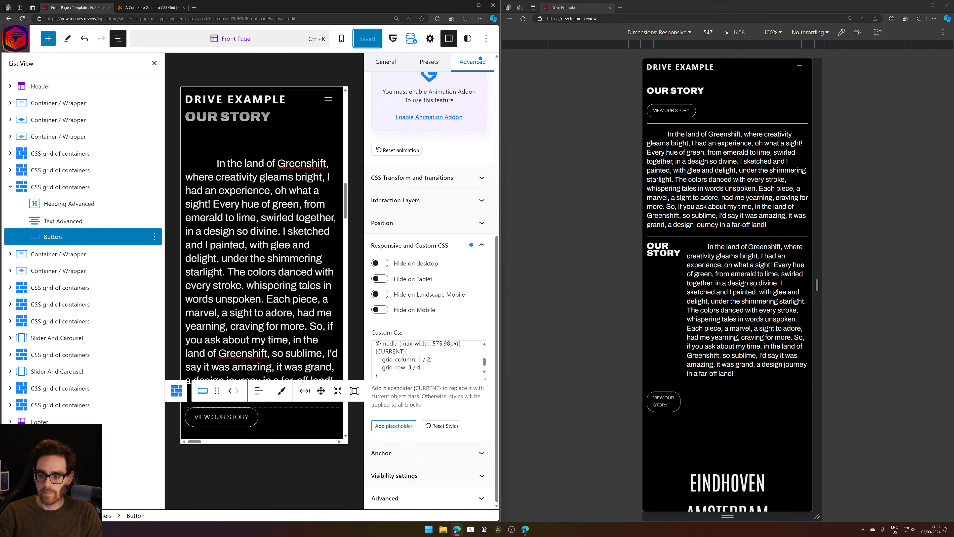
left_click(522, 19)
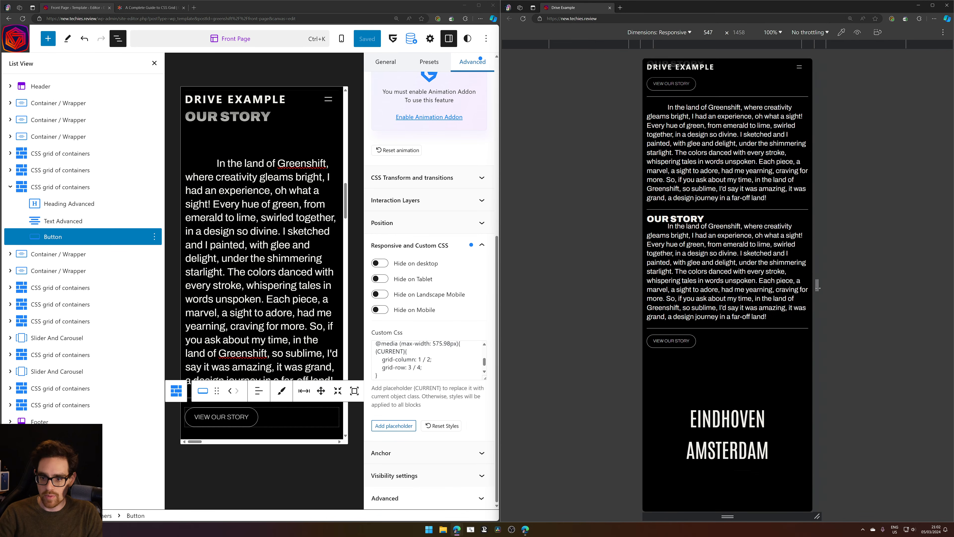
Resize the responsive preview to 768 and 512 px and examine both Our Story sections
left_click_drag(816, 285, 855, 285)
scroll(835, 375, "up", 10)
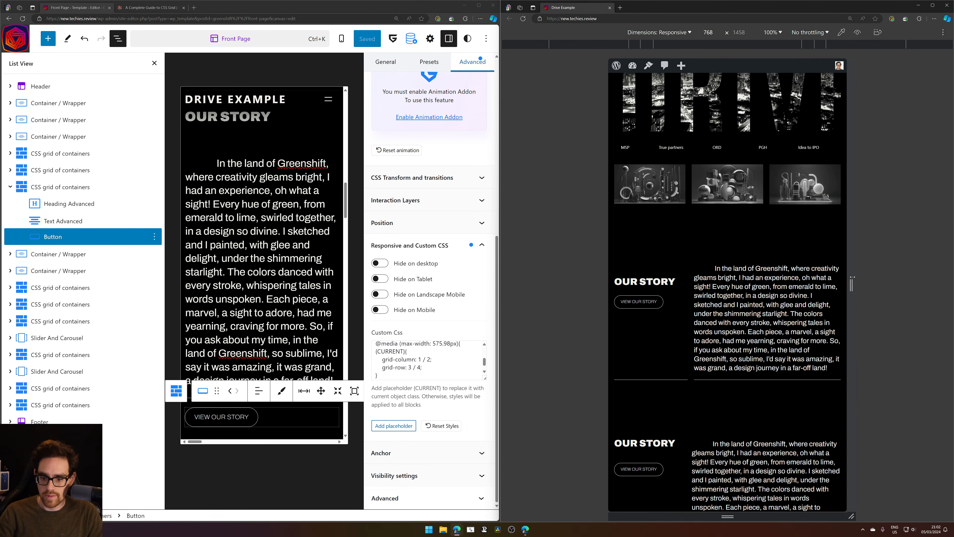
left_click_drag(851, 285, 808, 279)
scroll(744, 263, "down", 12)
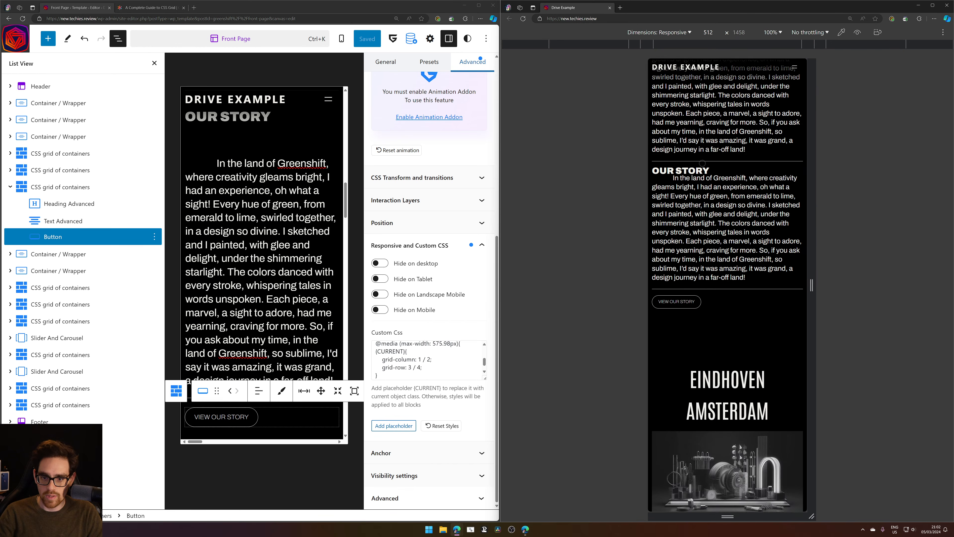
Delete the other Our Story CSS grid container directly above the reworked one
scroll(290, 228, "up", 5)
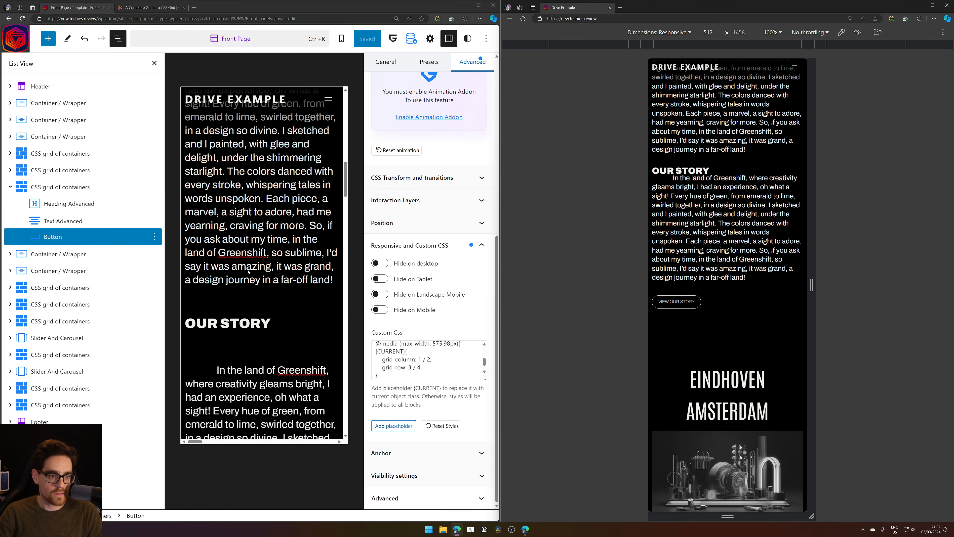
left_click(62, 171)
key("Delete")
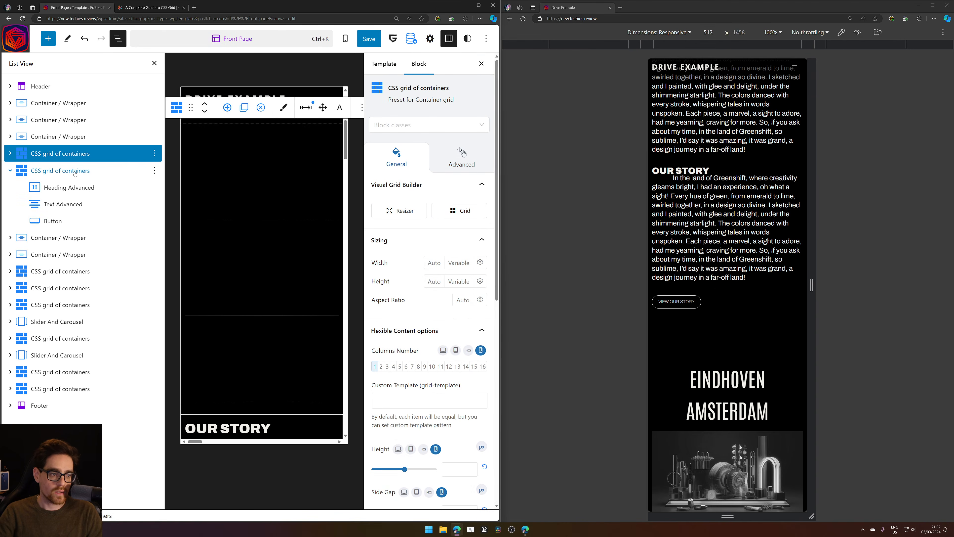
Examine the remaining Our Story grid container's gap, alignment, margin and padding settings for the mobile view
left_click(78, 172)
scroll(322, 257, "down", 5)
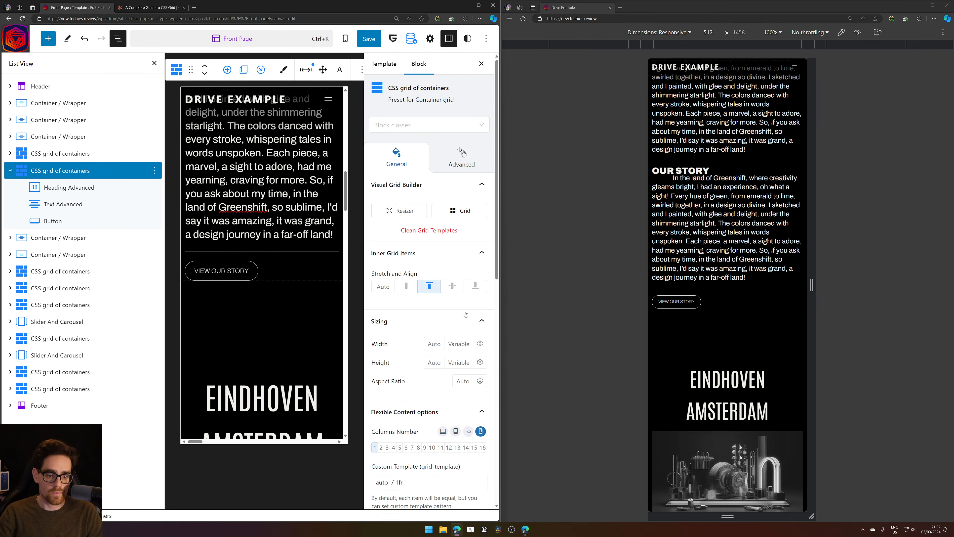
scroll(446, 322, "down", 8)
scroll(446, 322, "down", 4)
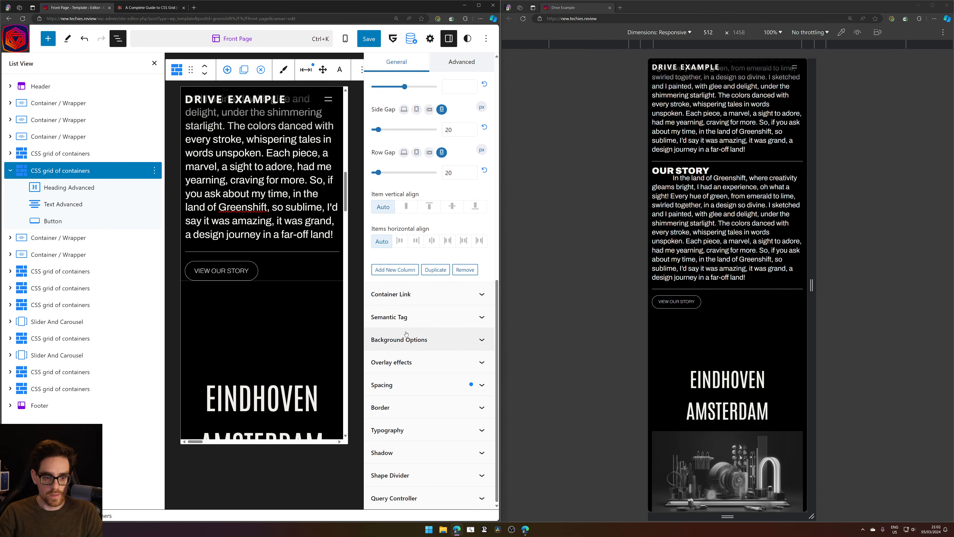
left_click(449, 384)
scroll(449, 381, "down", 4)
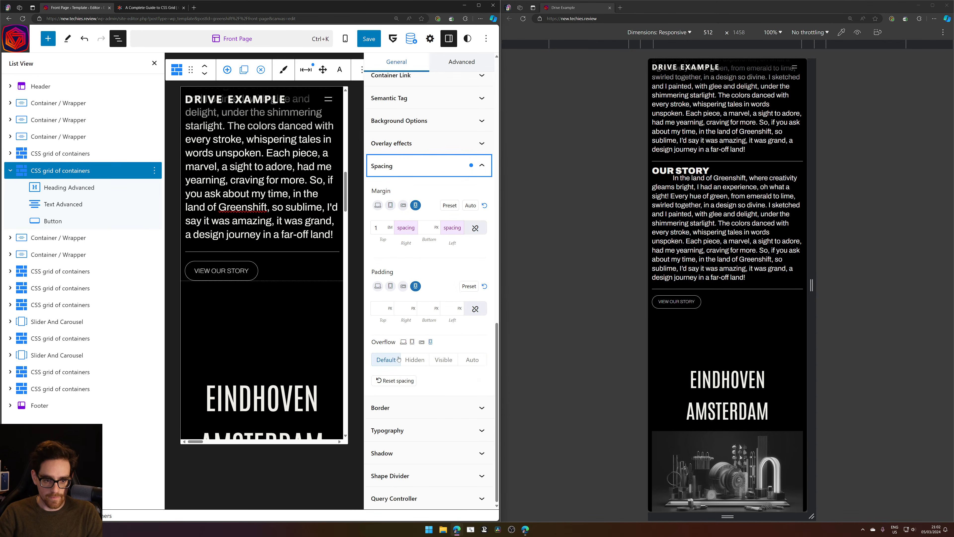
scroll(414, 365, "up", 5)
left_click(419, 372)
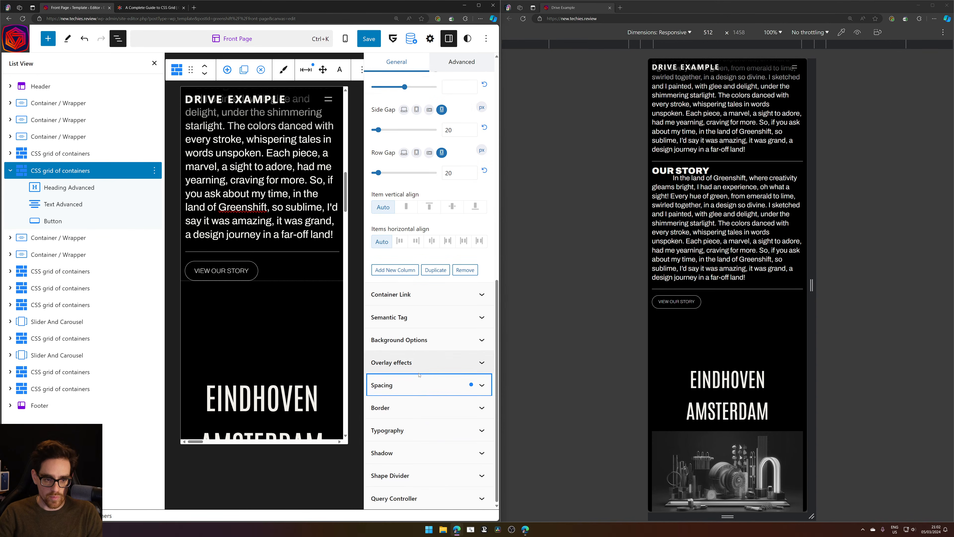
scroll(445, 374, "up", 6)
scroll(445, 375, "up", 4)
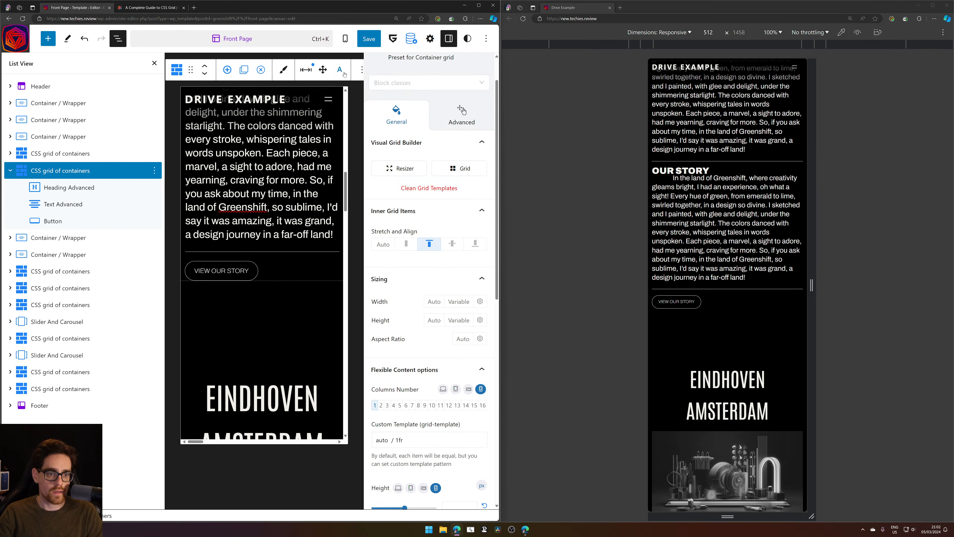
left_click(304, 70)
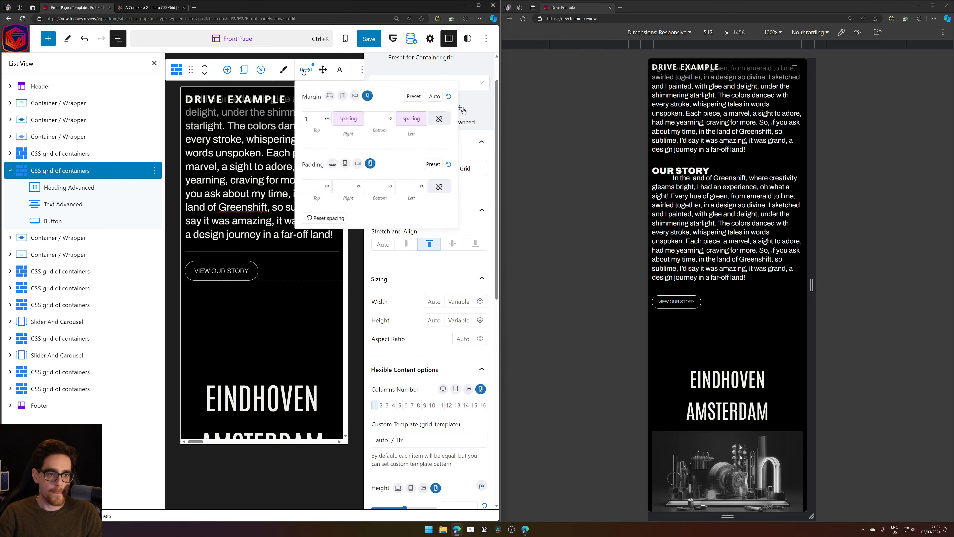
left_click(339, 70)
left_click(391, 94)
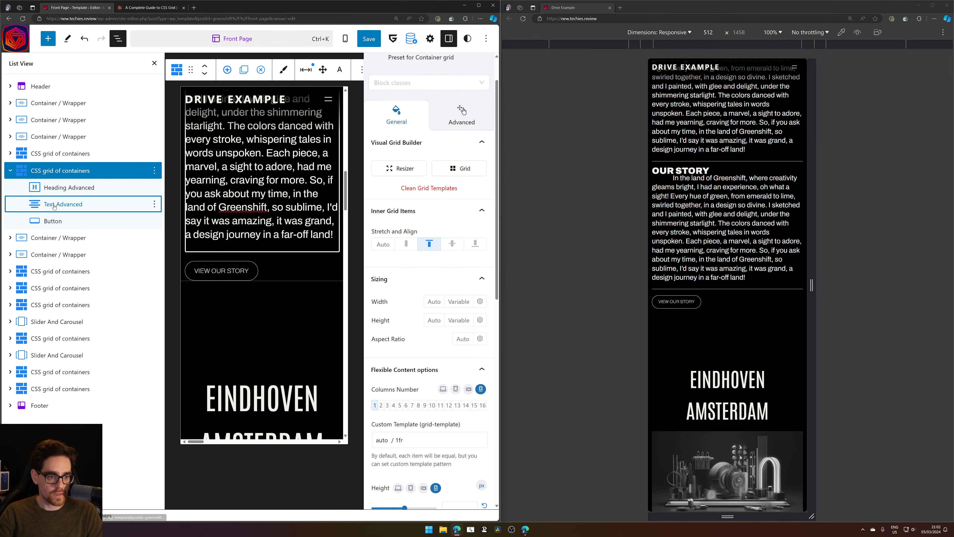
Give the Our Story text block a solid mobile border of width 1 on all sides, with the fully transparent colour 00000000
left_click(65, 203)
scroll(433, 392, "down", 1)
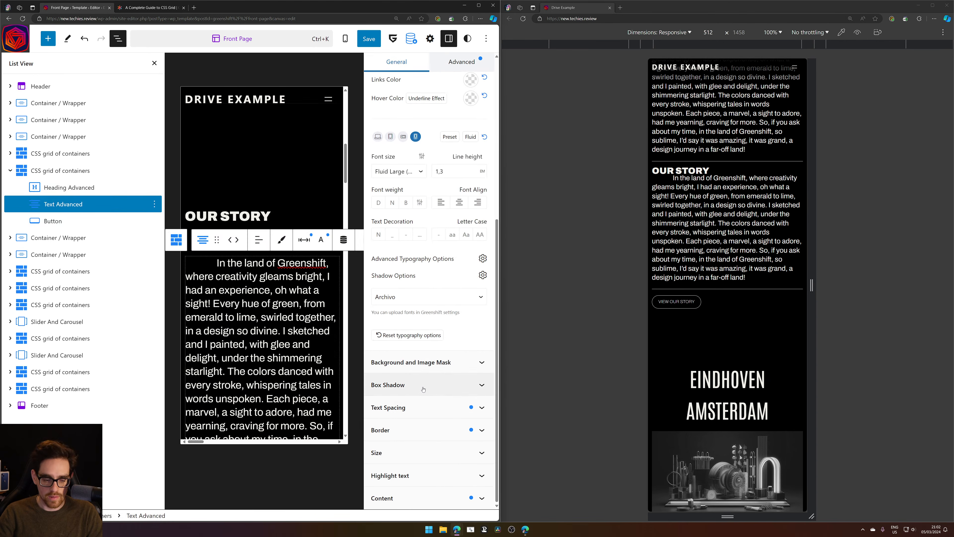
left_click(424, 431)
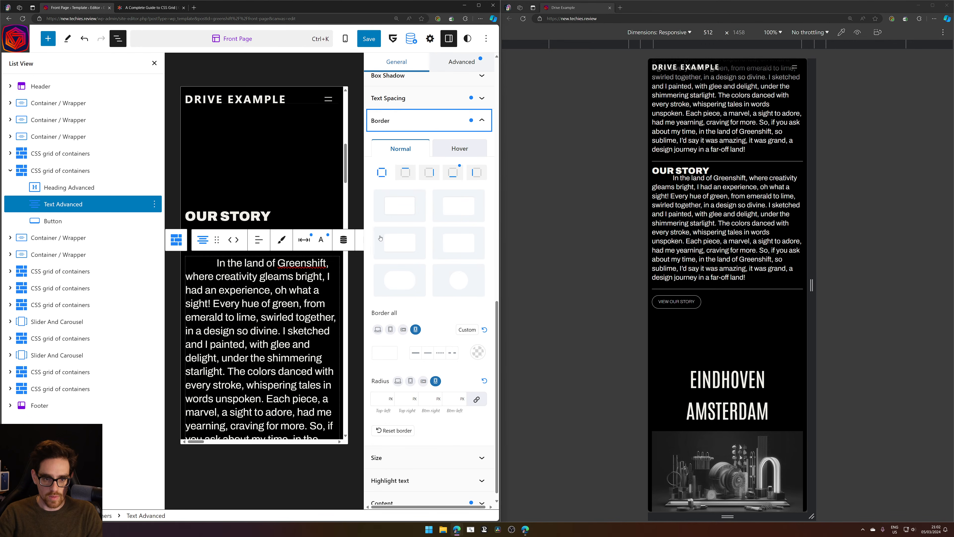
left_click(378, 354)
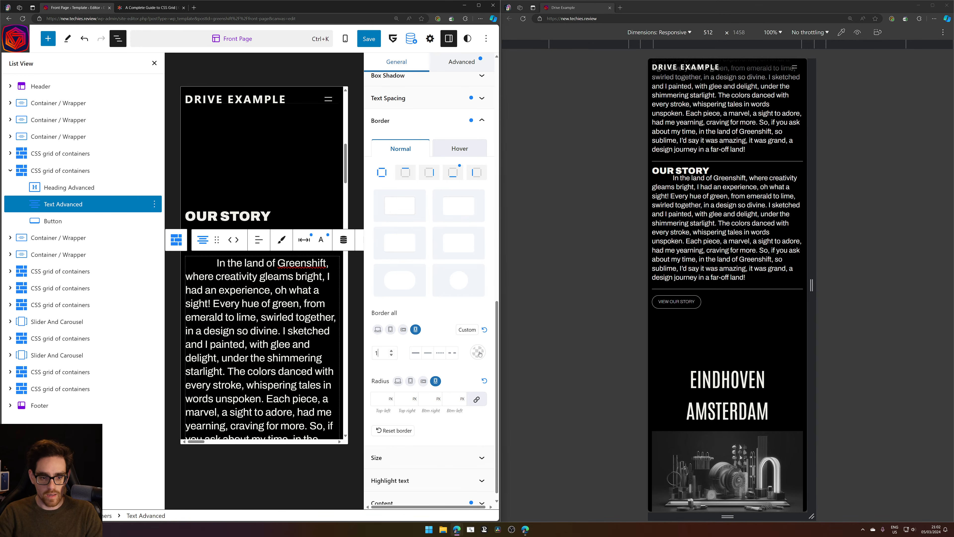
type("1")
key("BackSpace")
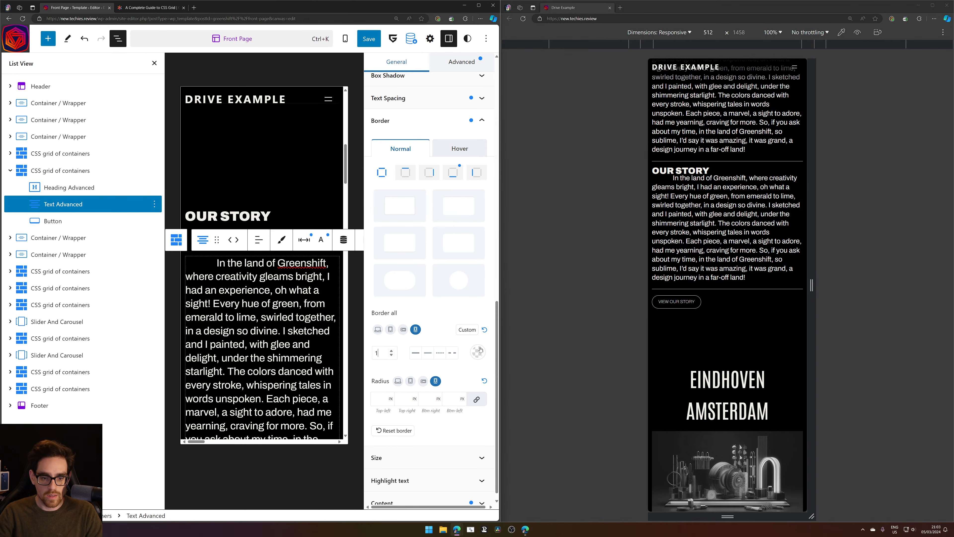
left_click(480, 350)
left_click_drag(473, 183, 355, 197)
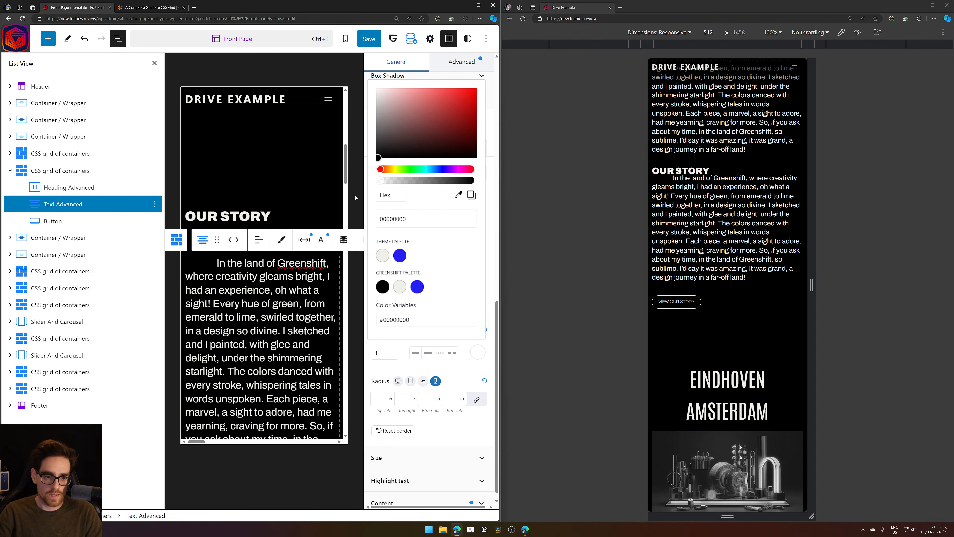
left_click(396, 369)
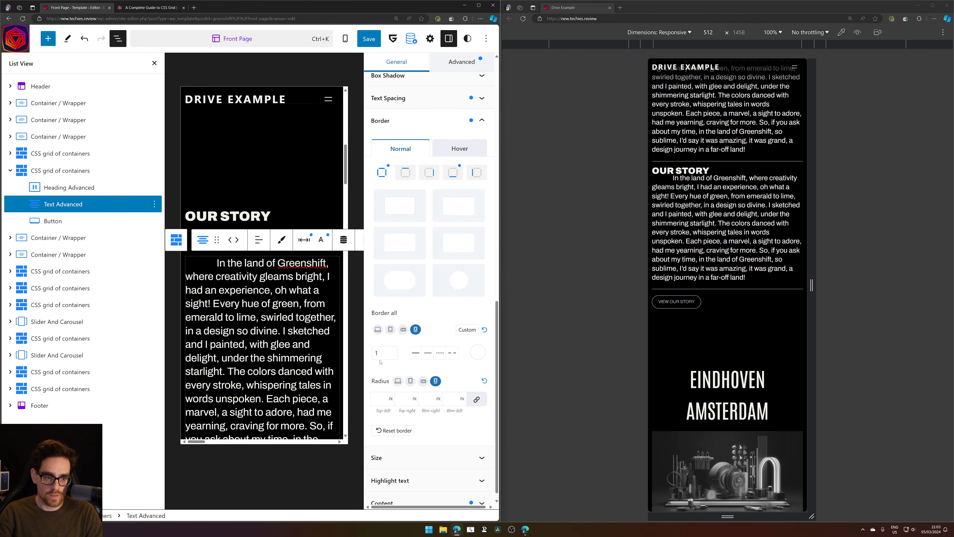
left_click(415, 352)
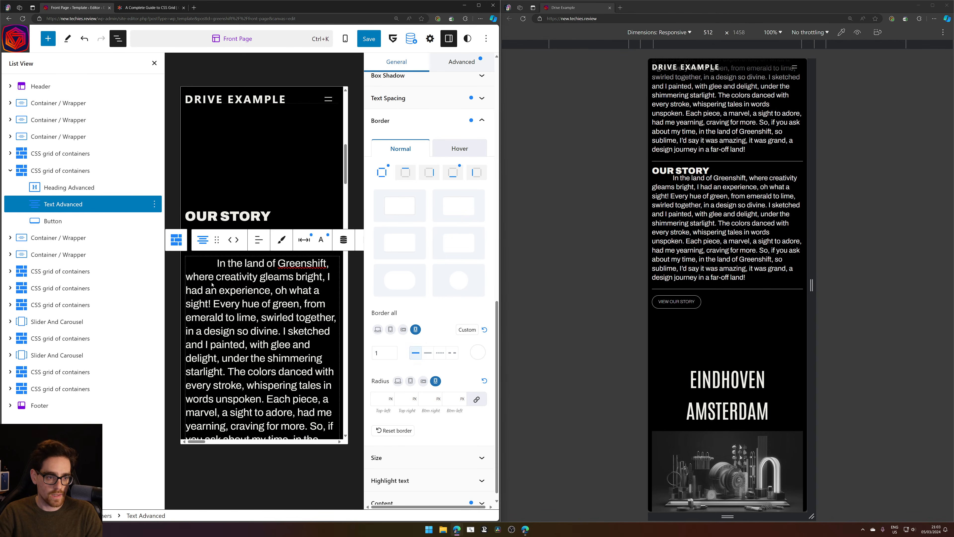
Set the mobile top margin of the Our Story text block to 1 em
left_click(304, 239)
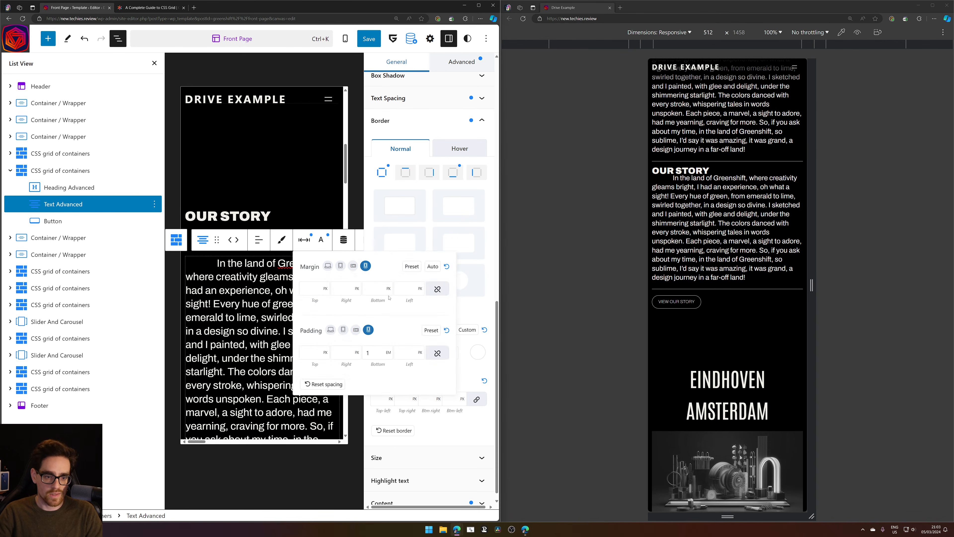
left_click(325, 288)
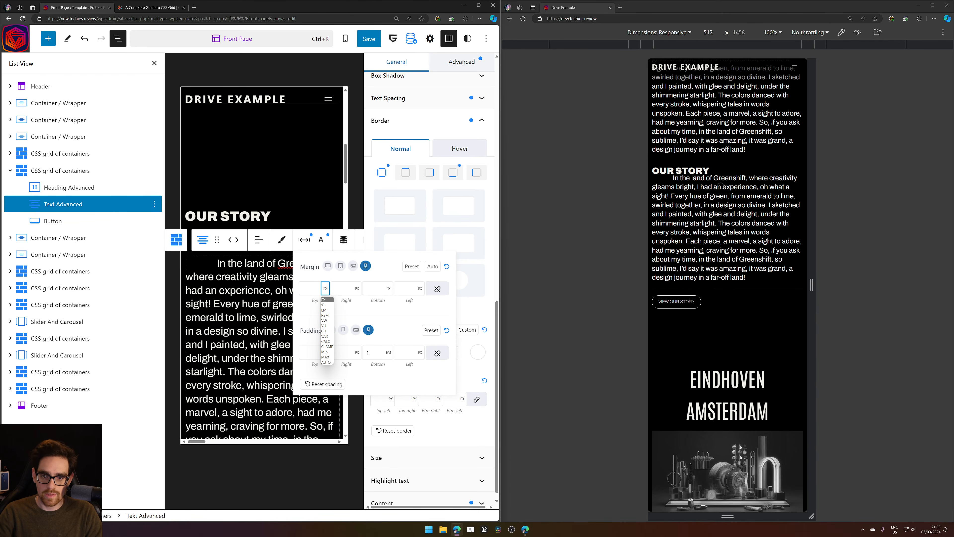
left_click(323, 310)
type("1")
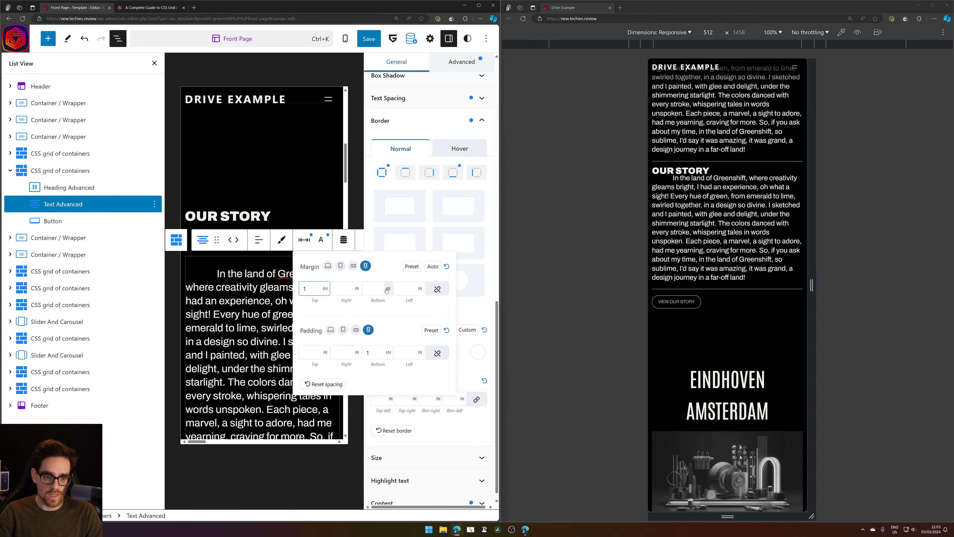
left_click(387, 289)
left_click(391, 307)
Save the Front Page template, retrying the save, and reload the live page to check the text block's border and top margin
left_click(370, 39)
left_click(399, 39)
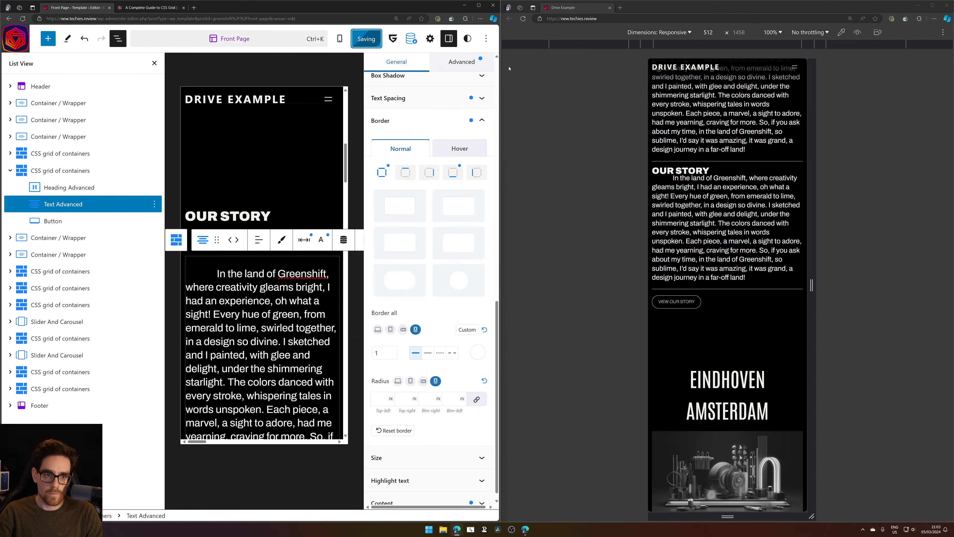
left_click(523, 18)
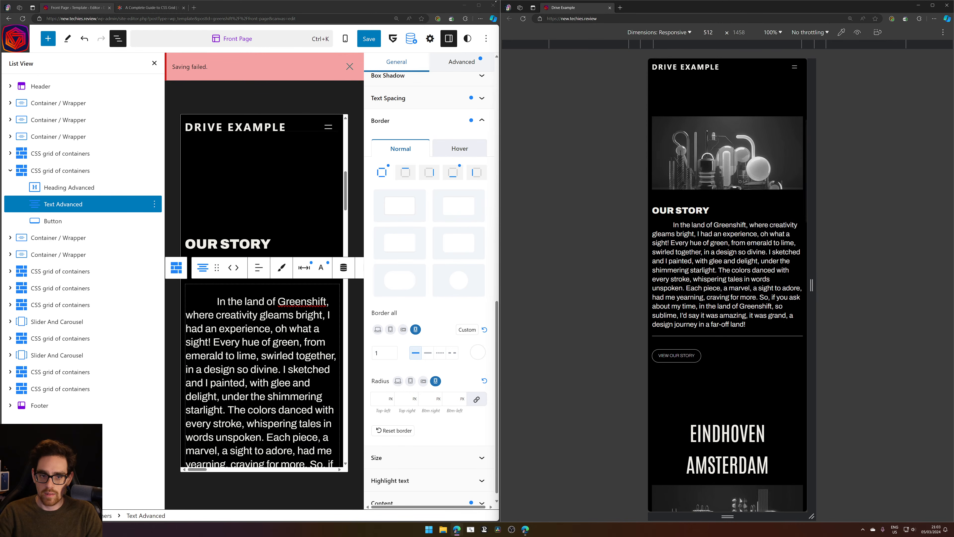
left_click(523, 19)
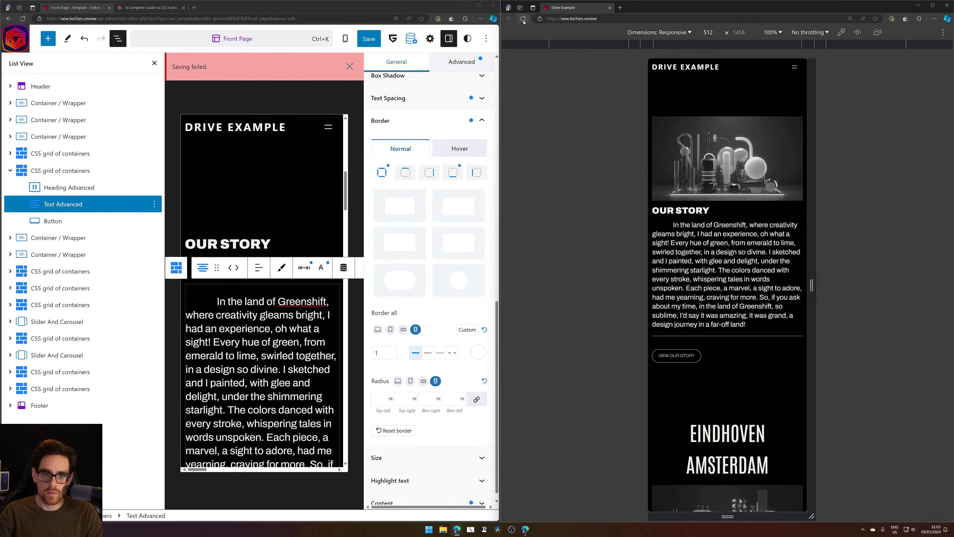
left_click(349, 67)
left_click(368, 39)
left_click(402, 39)
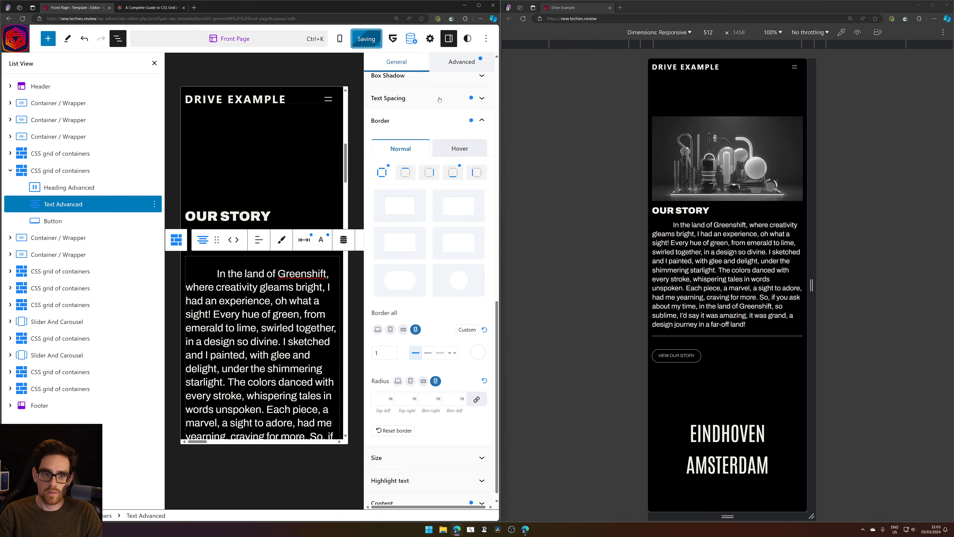
left_click(524, 19)
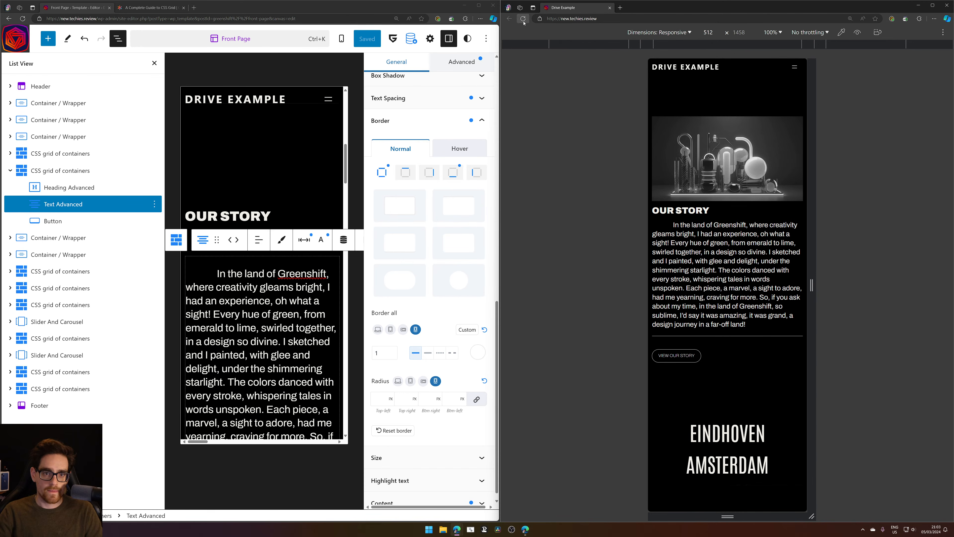
Change the text block's mobile border colour to the off-white Greenshift palette colour at zero opacity (F2F1EB00)
scroll(447, 318, "down", 1)
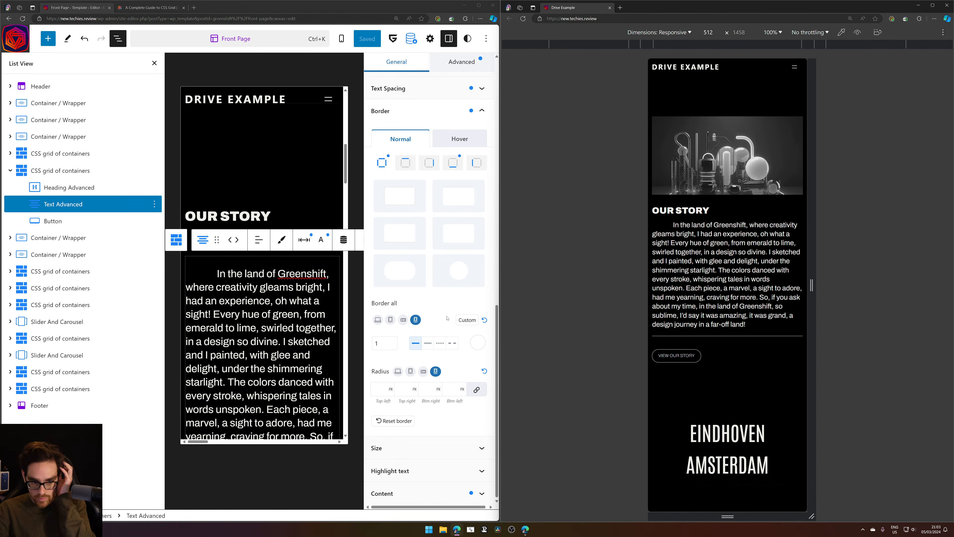
left_click(482, 344)
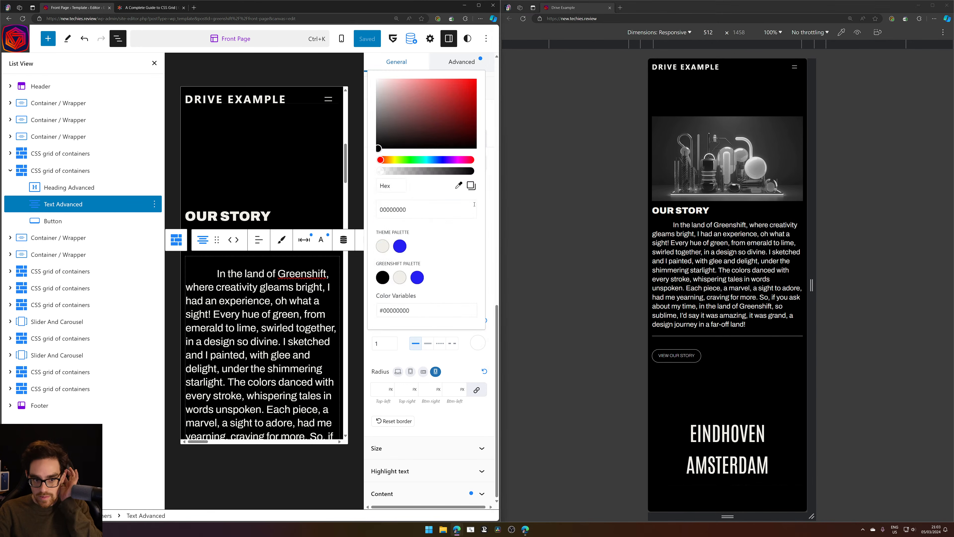
left_click(400, 277)
left_click_drag(425, 125, 333, 225)
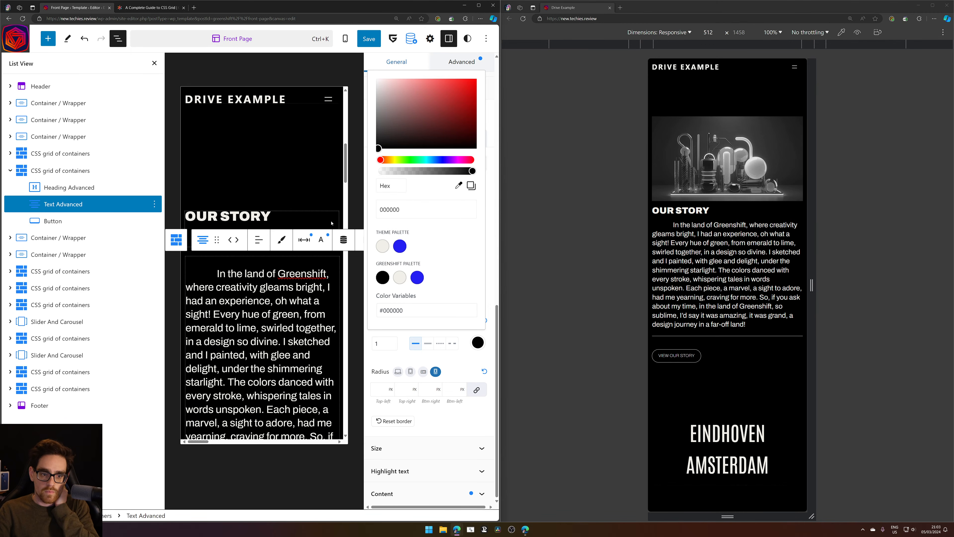
left_click(400, 282)
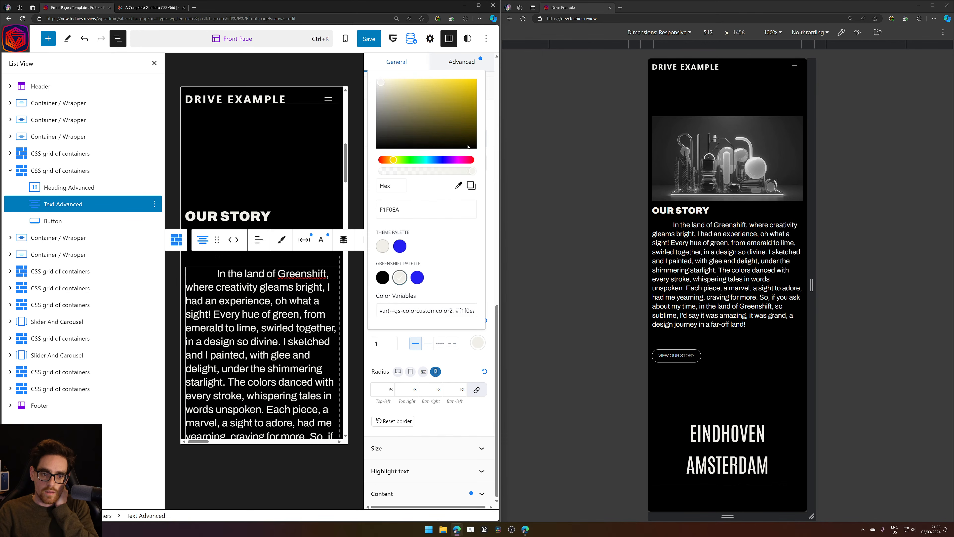
left_click_drag(471, 172, 361, 181)
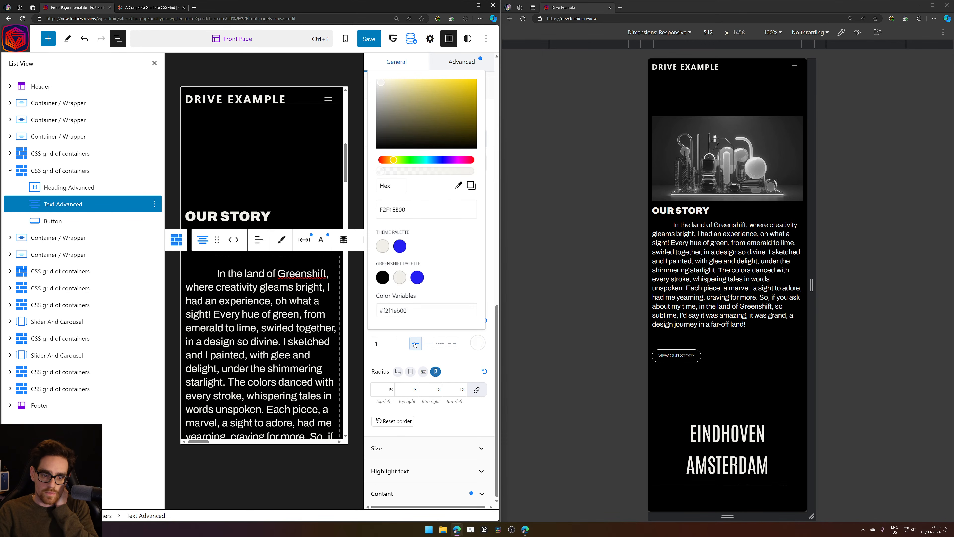
left_click(404, 361)
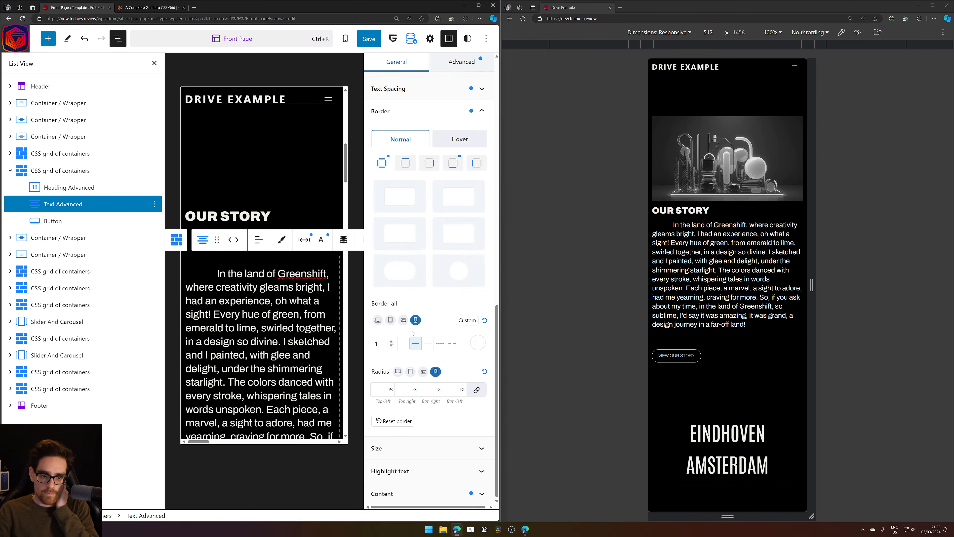
Save the template with the new border colour, retrying the save, and reload the live page
left_click(368, 38)
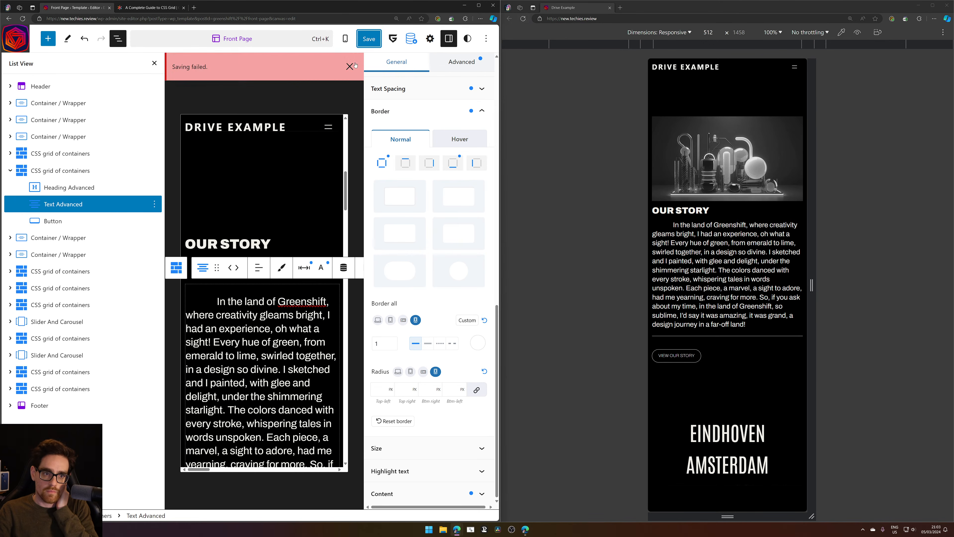
left_click(350, 66)
left_click(368, 38)
left_click(402, 39)
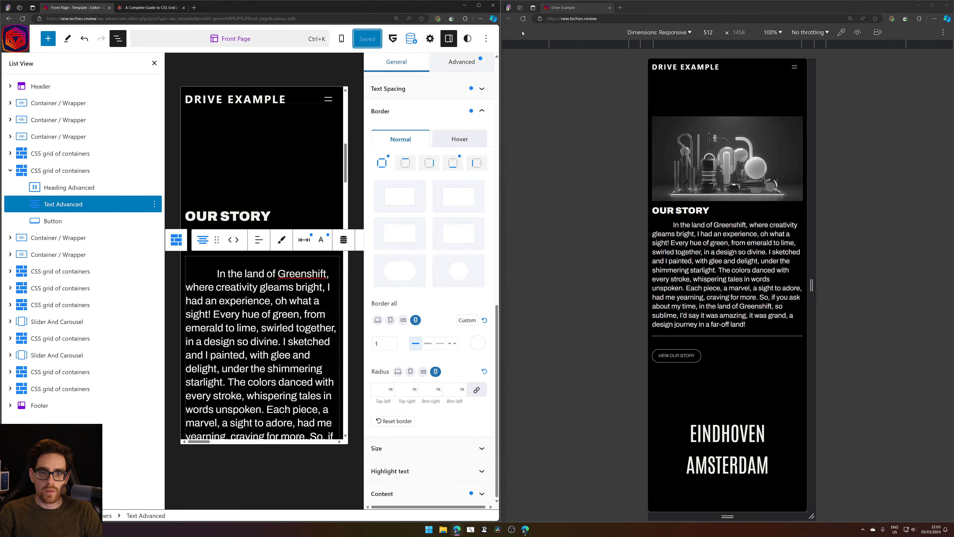
left_click(522, 19)
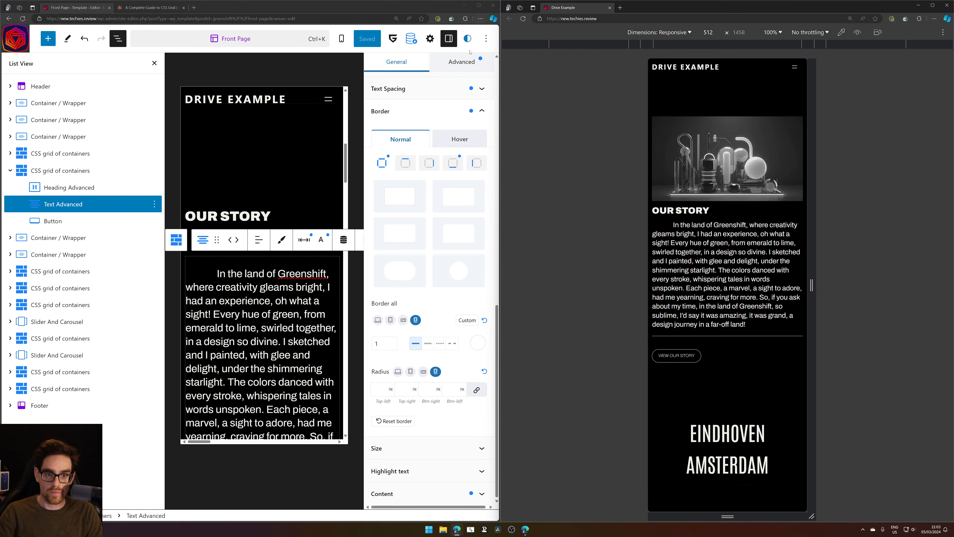
Add "border: 0px;" below "grid-row: 2 / 3;" in the Our Story text block's custom CSS
left_click(471, 69)
left_click(432, 430)
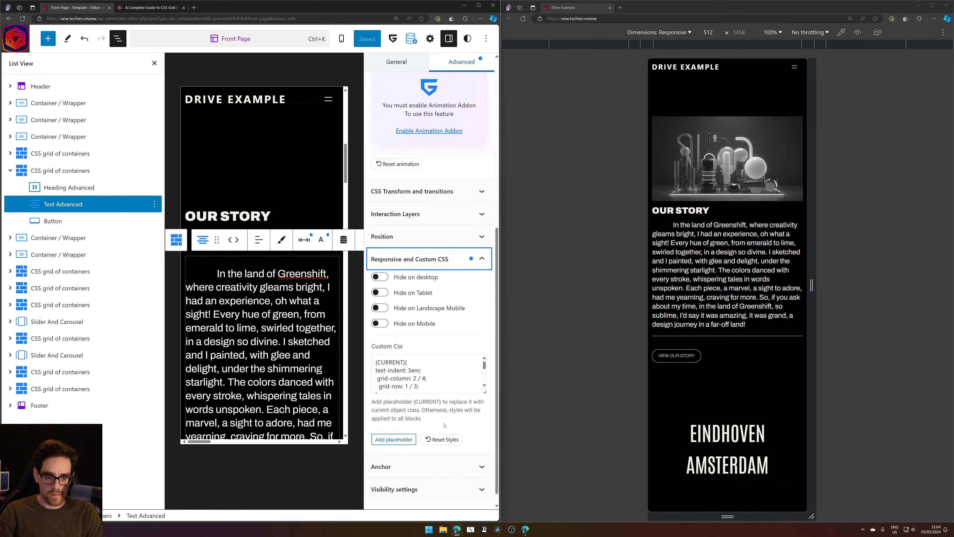
scroll(444, 355, "down", 2)
left_click(441, 362)
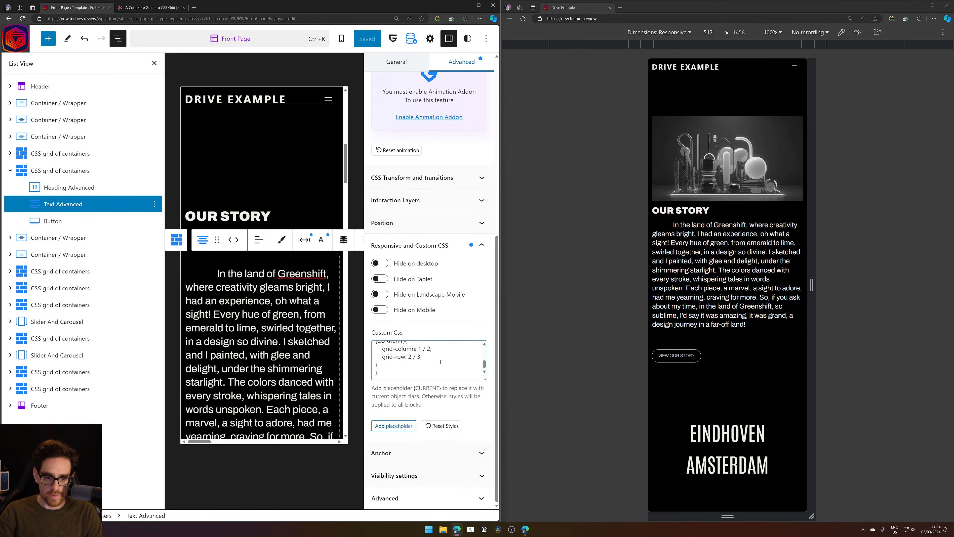
key("Return")
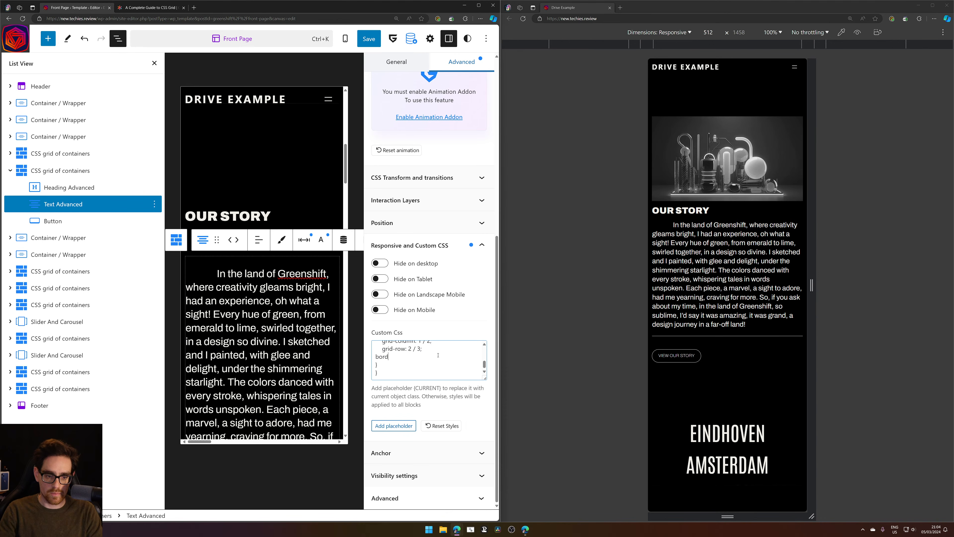
type("border: 0")
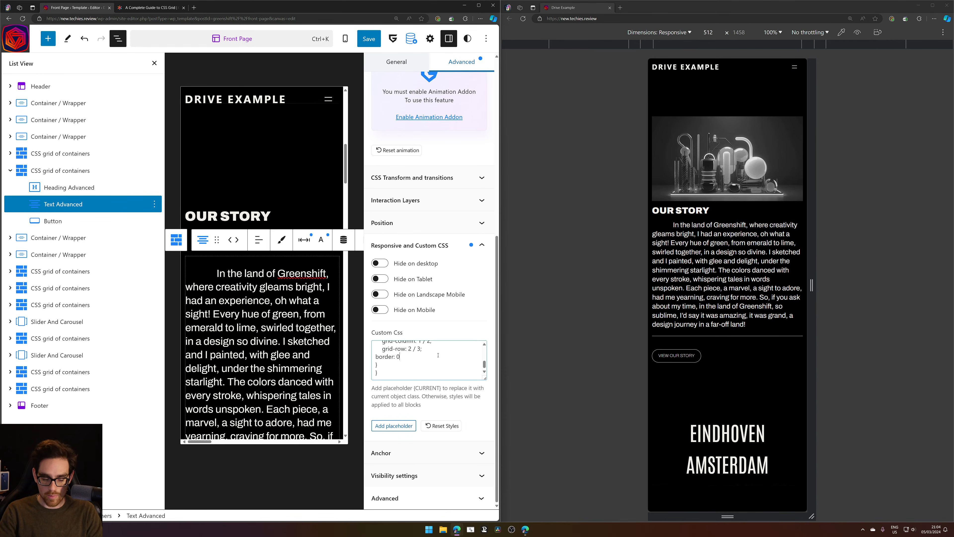
type("px;")
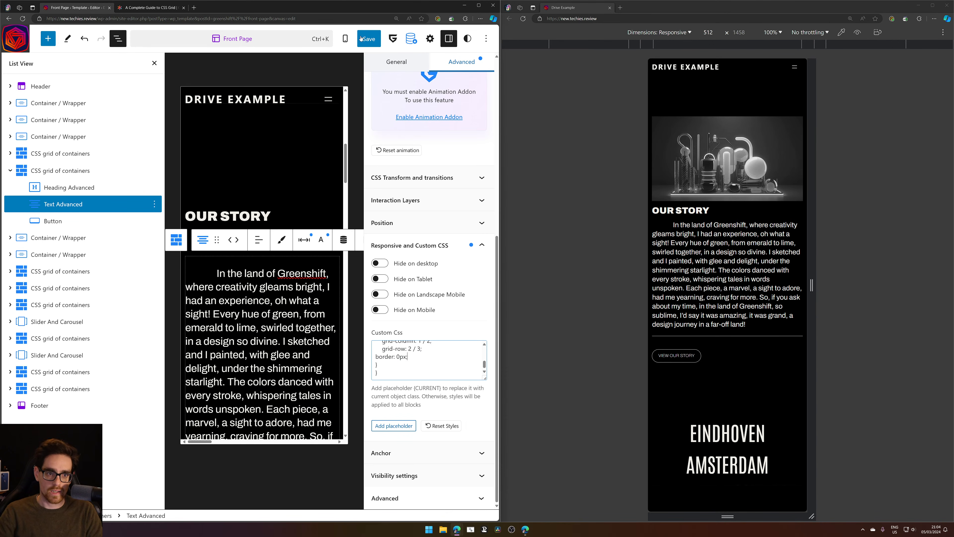
Save the Front Page template with the border rule in the custom CSS, repeating the save
left_click(362, 38)
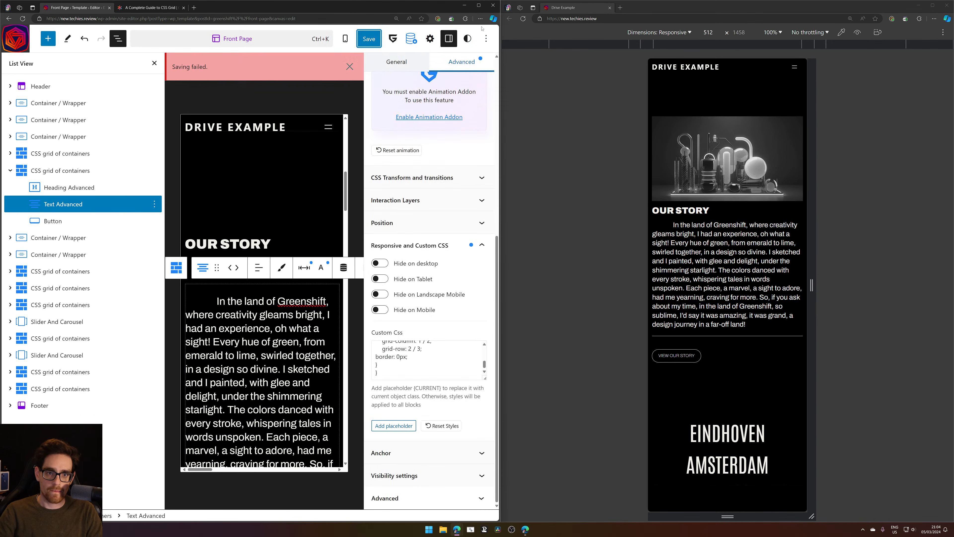
left_click(369, 38)
left_click(394, 37)
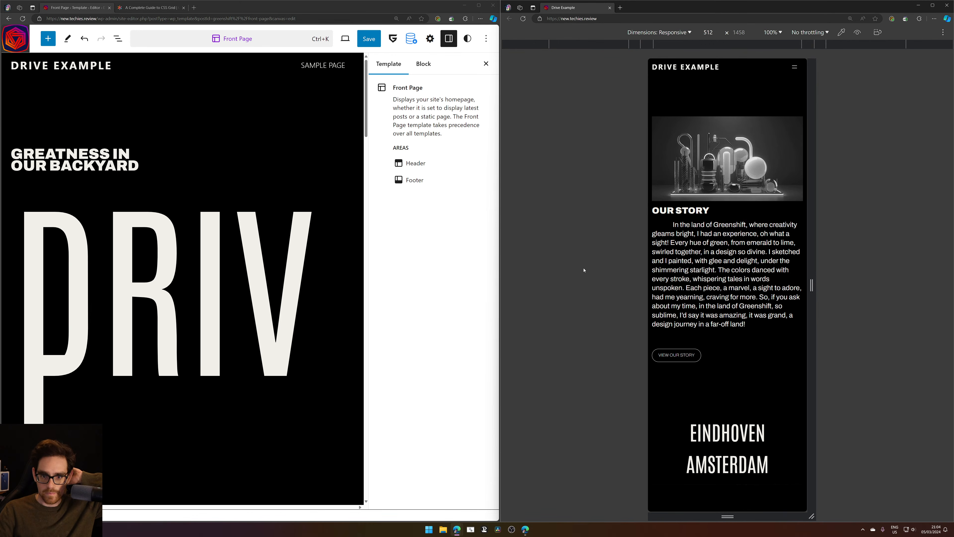
Open drivecapital.com in a new browser tab next to the live page
left_click(621, 8)
type("drivecapital.com")
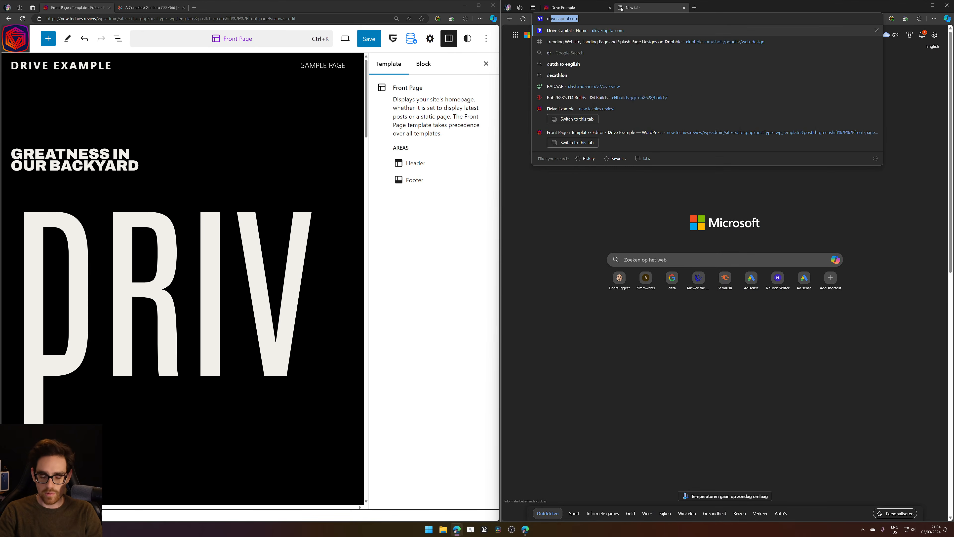
key("Return")
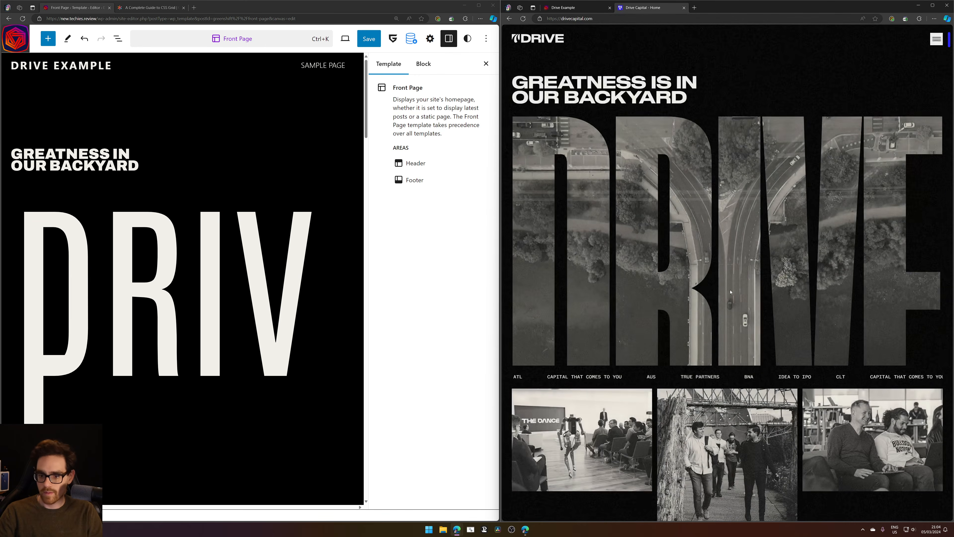
Examine the Our Story section of drivecapital.com at desktop and mobile widths, and return to the live Drive Example page
scroll(714, 295, "down", 5)
scroll(715, 294, "down", 5)
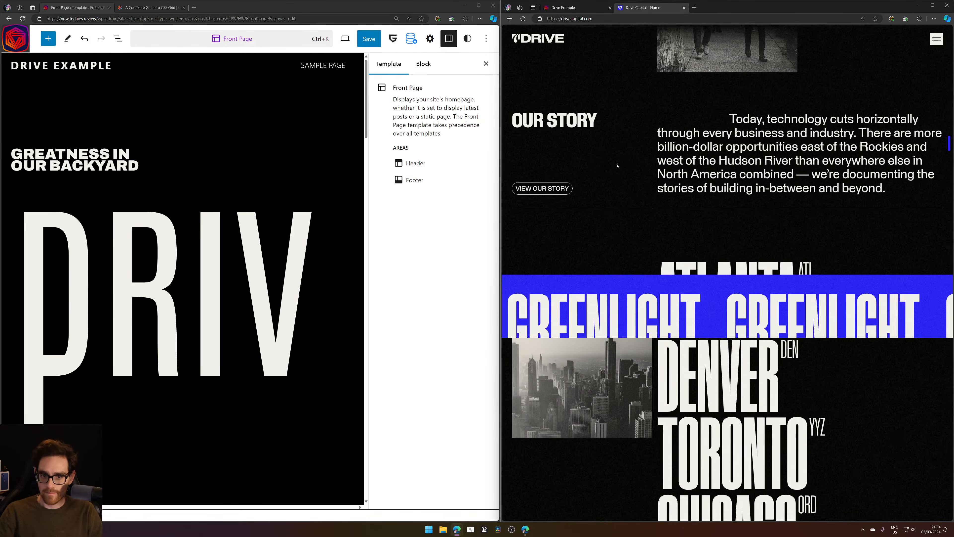
key("F12")
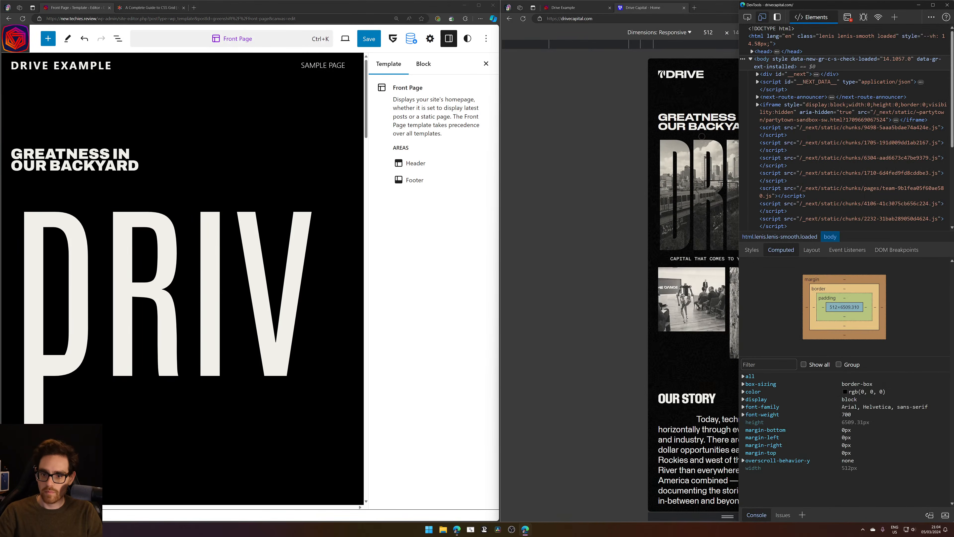
left_click(601, 228)
scroll(689, 376, "down", 4)
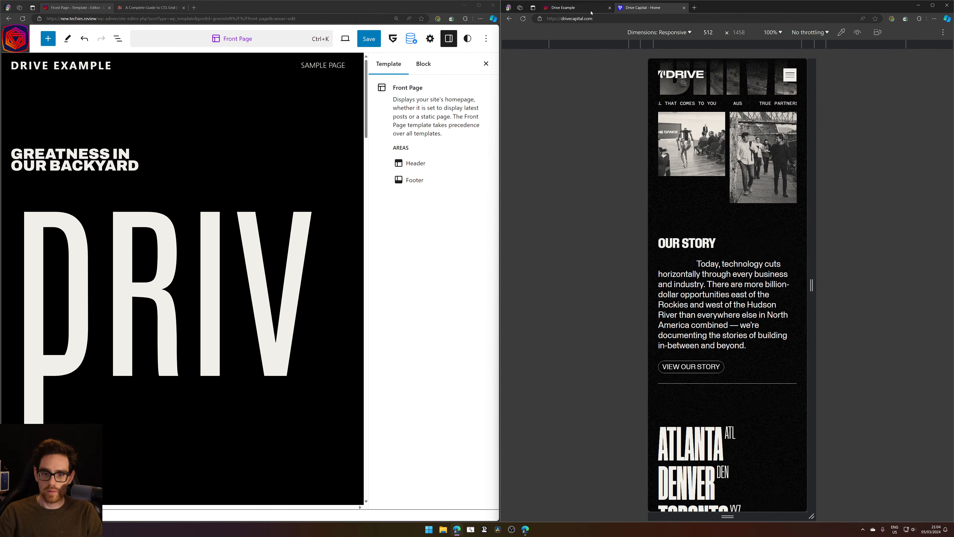
key("ctrl+shift+Tab")
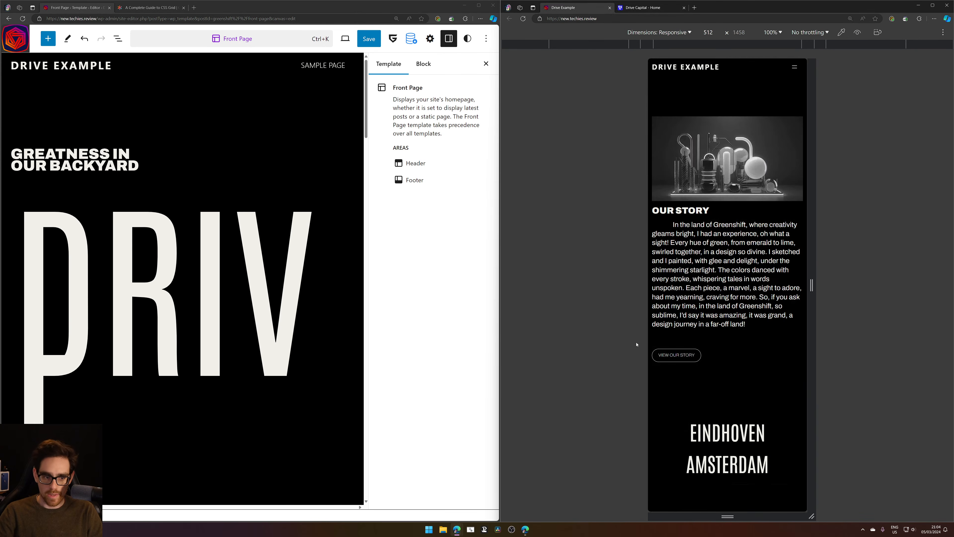
Switch the editor to mobile preview and clear the Our Story text block's bottom margin
scroll(225, 323, "down", 10)
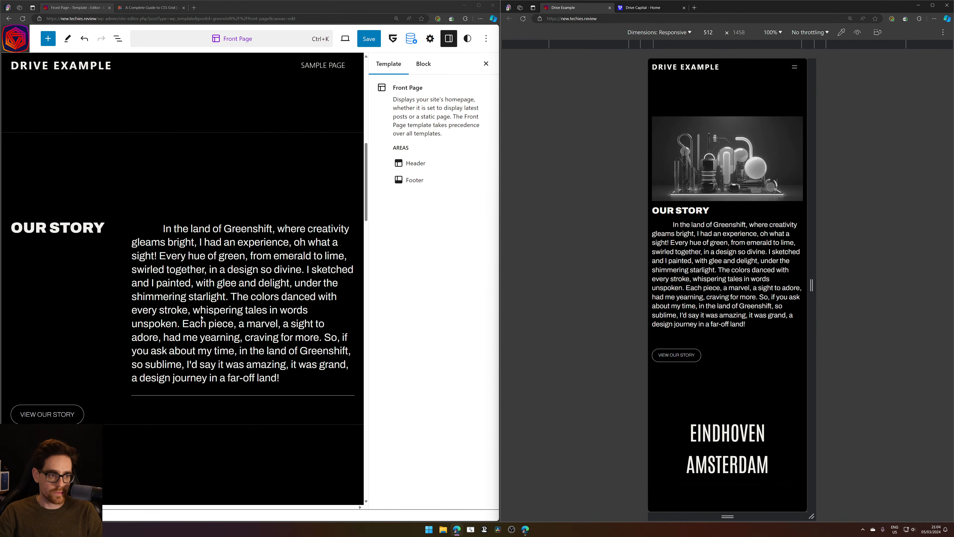
left_click(216, 319)
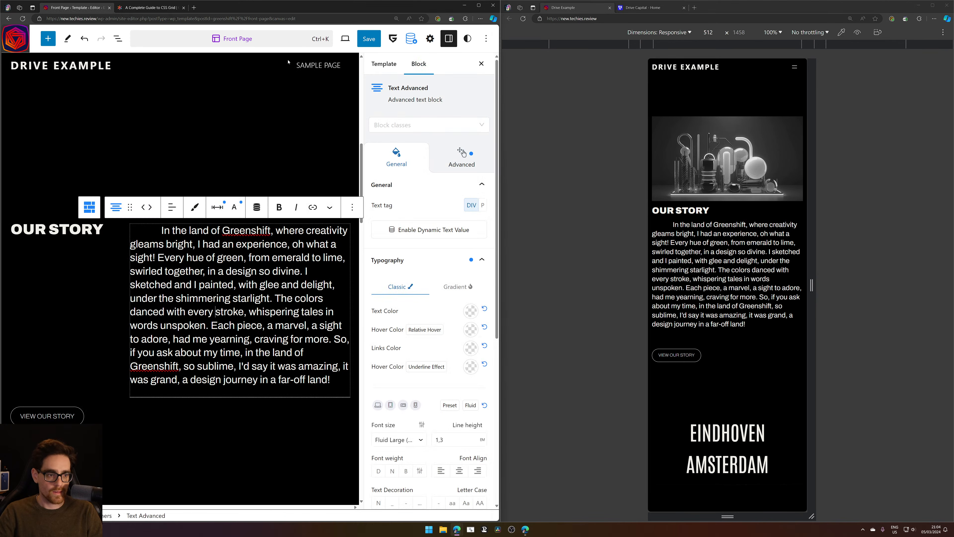
left_click(353, 39)
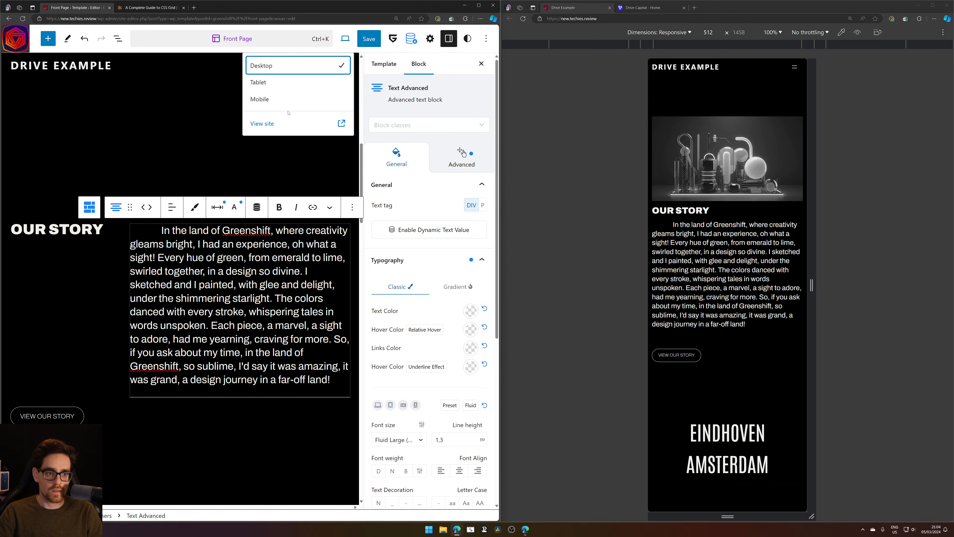
left_click(288, 100)
left_click(218, 214)
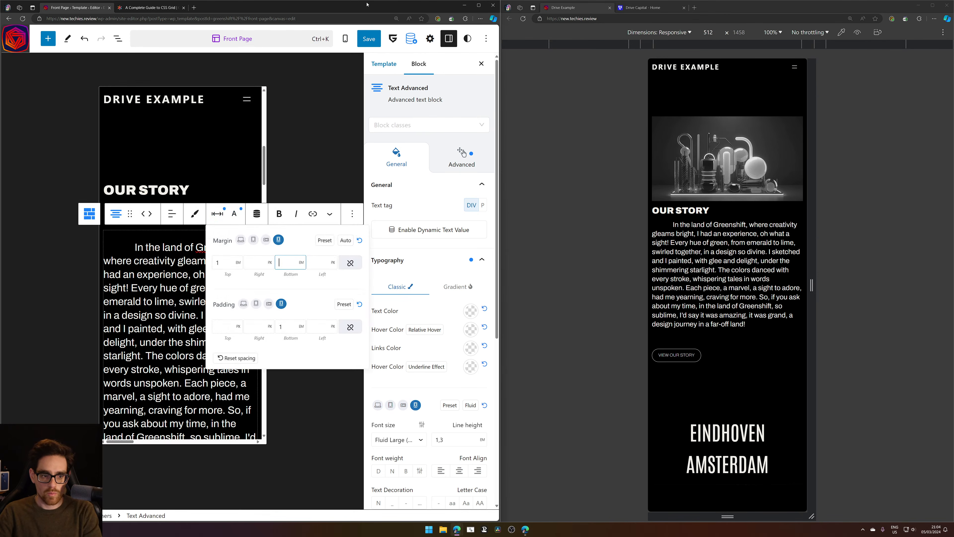
Save the Front Page template with the text block's new spacing, retrying the save, and reload the live page
left_click(369, 38)
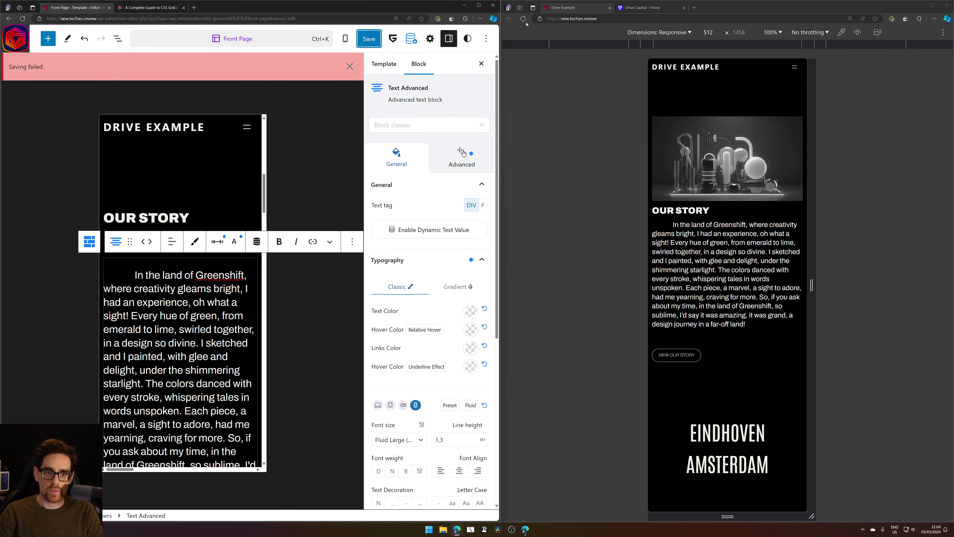
left_click(349, 67)
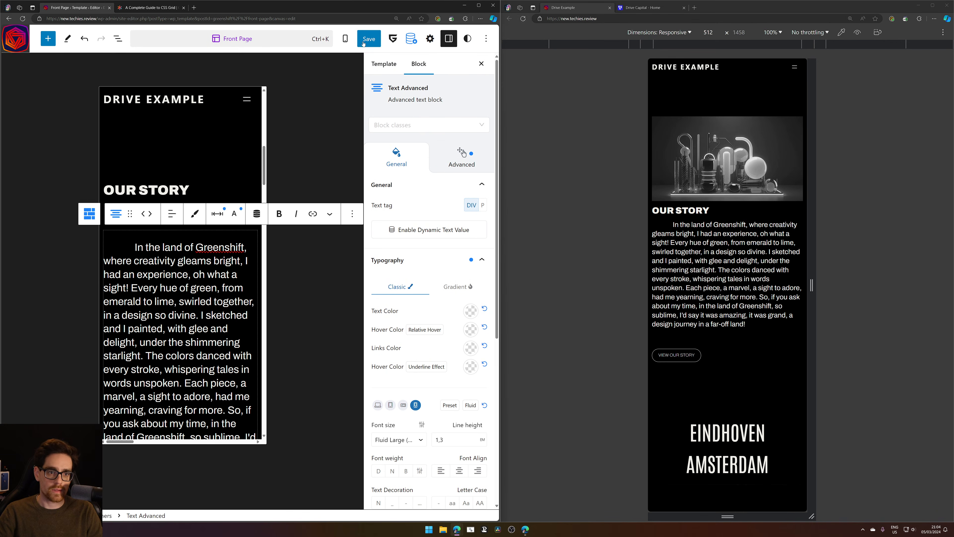
left_click(368, 38)
left_click(402, 39)
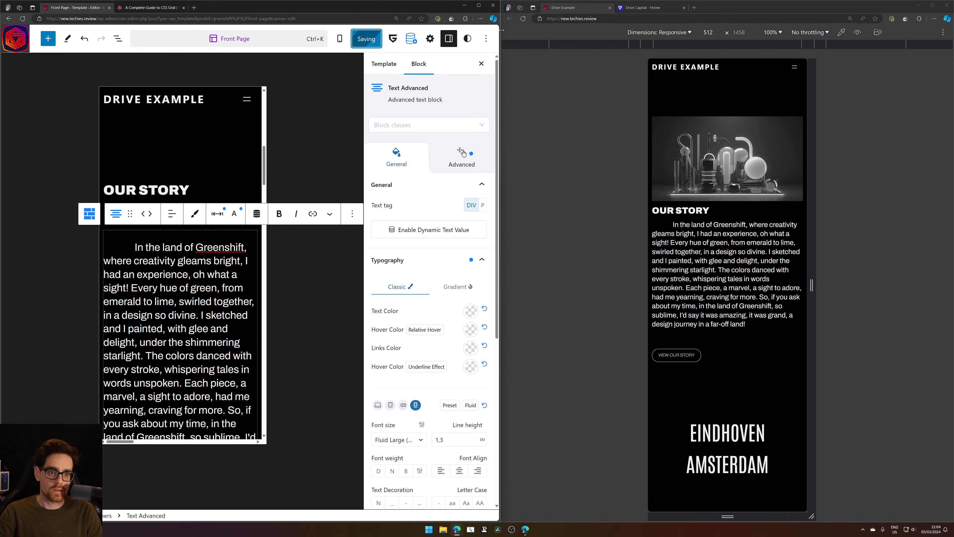
left_click(522, 22)
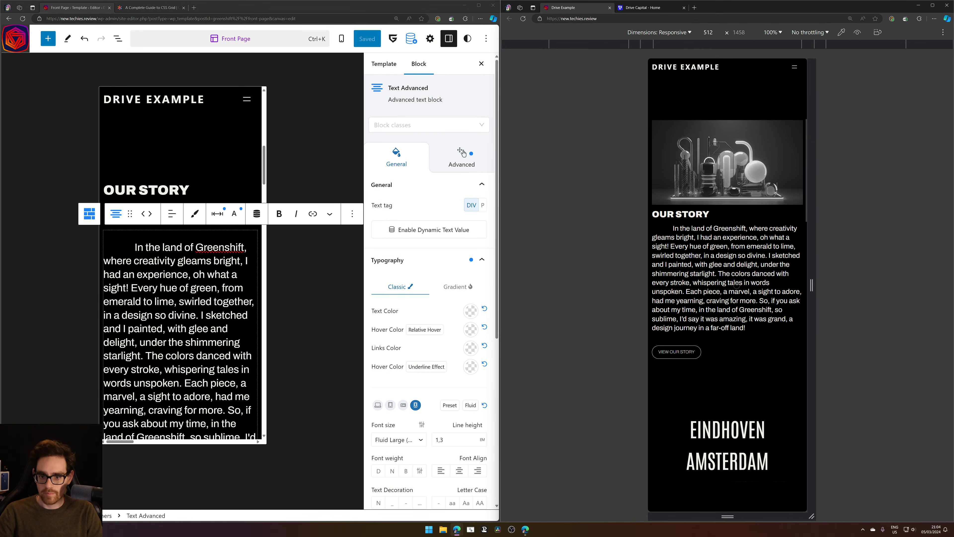
Set the Our Story heading's mobile top margin to 1 em
left_click(177, 191)
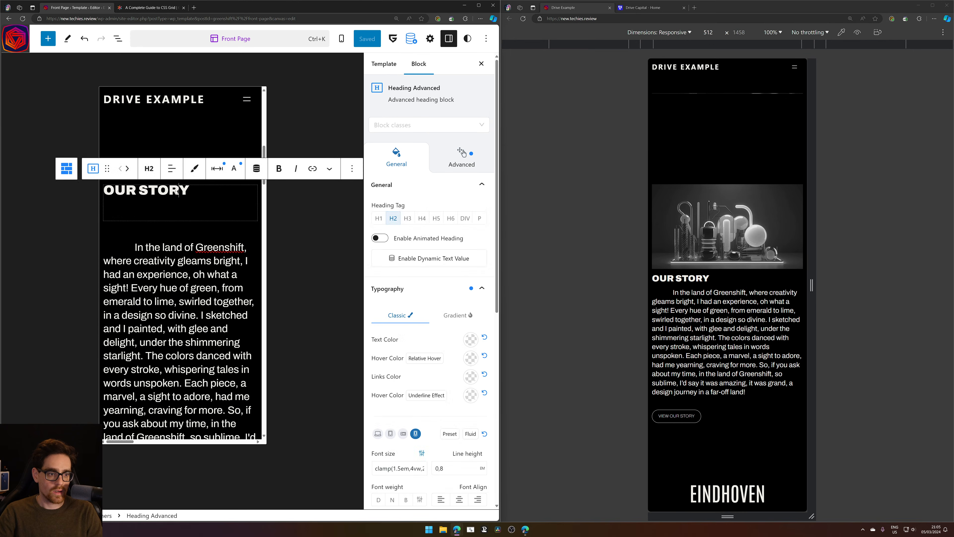
left_click(212, 170)
left_click(239, 217)
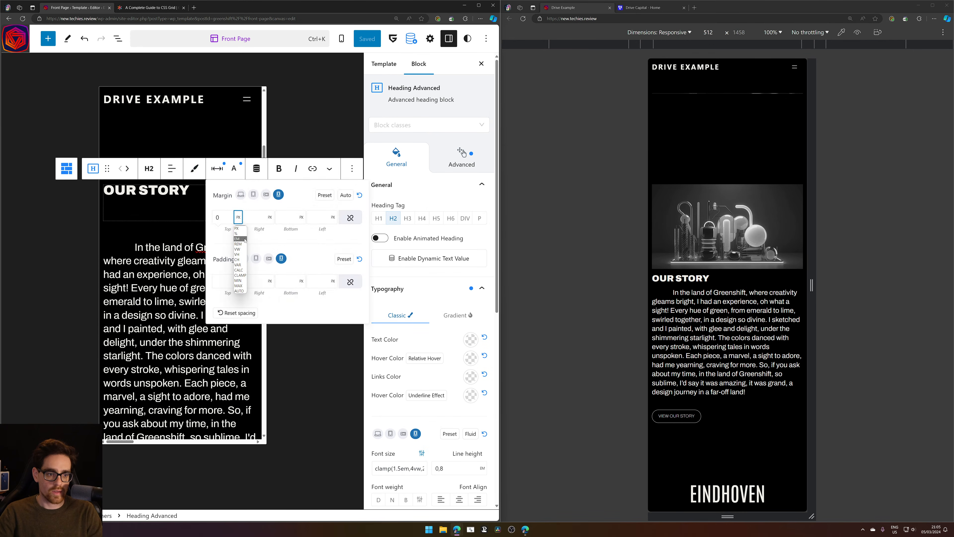
left_click(241, 238)
double_click(217, 218)
type("1")
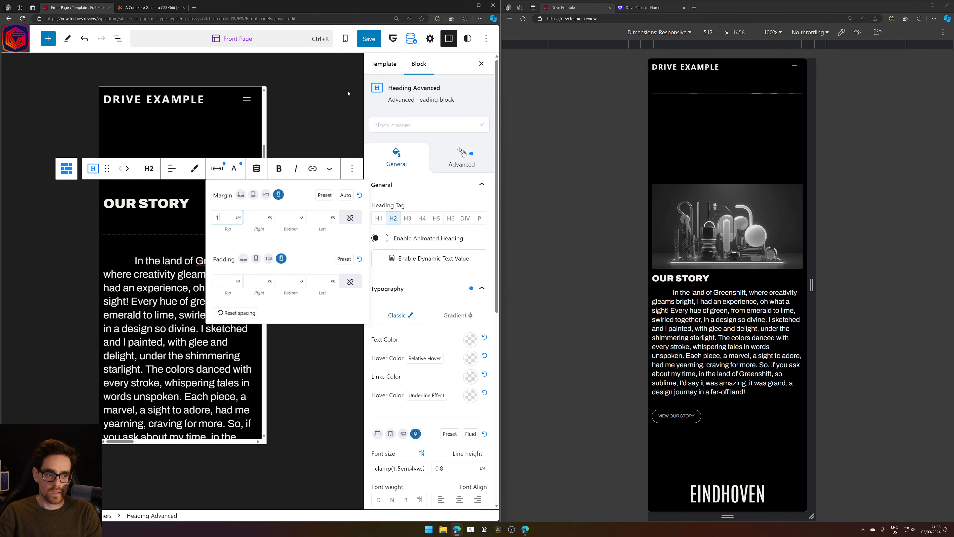
Save the template with the heading's top margin and reload the live page to check the Our Story section
left_click(378, 36)
left_click(399, 36)
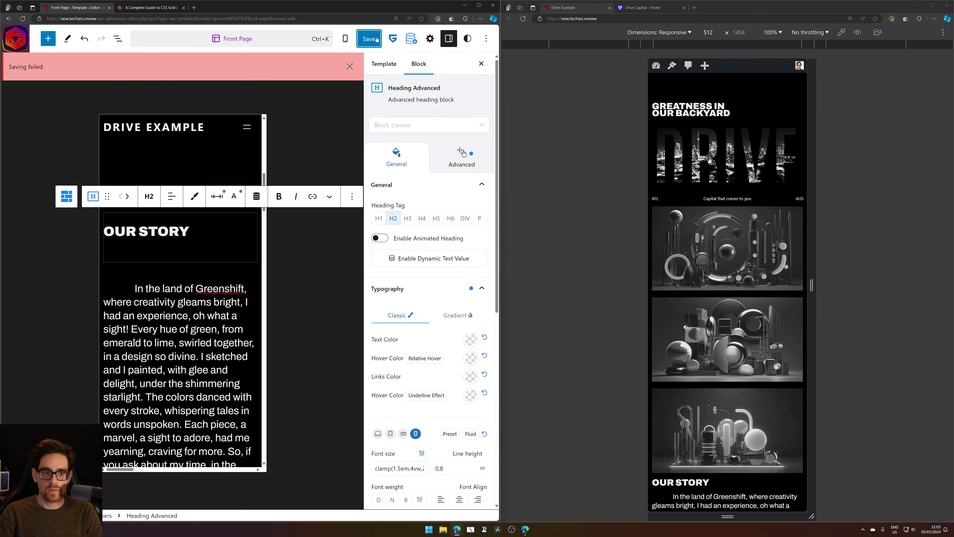
left_click(350, 67)
left_click(523, 19)
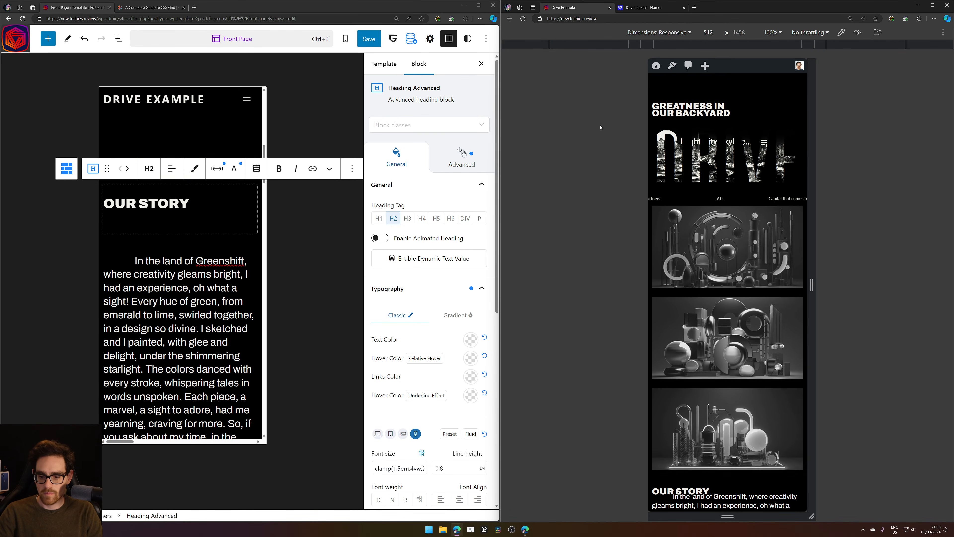
scroll(753, 176, "down", 4)
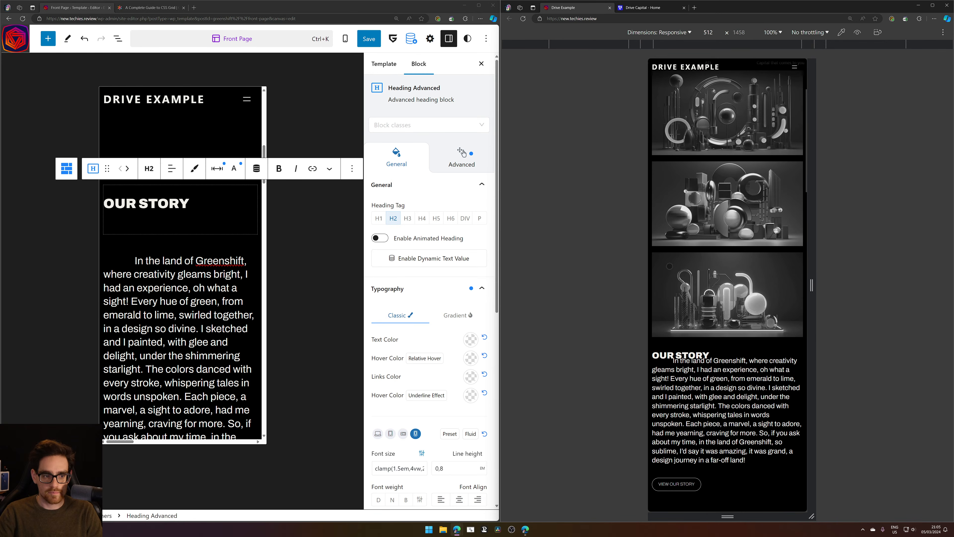
Set the Our Story heading's mobile bottom margin to 1 em
left_click(220, 177)
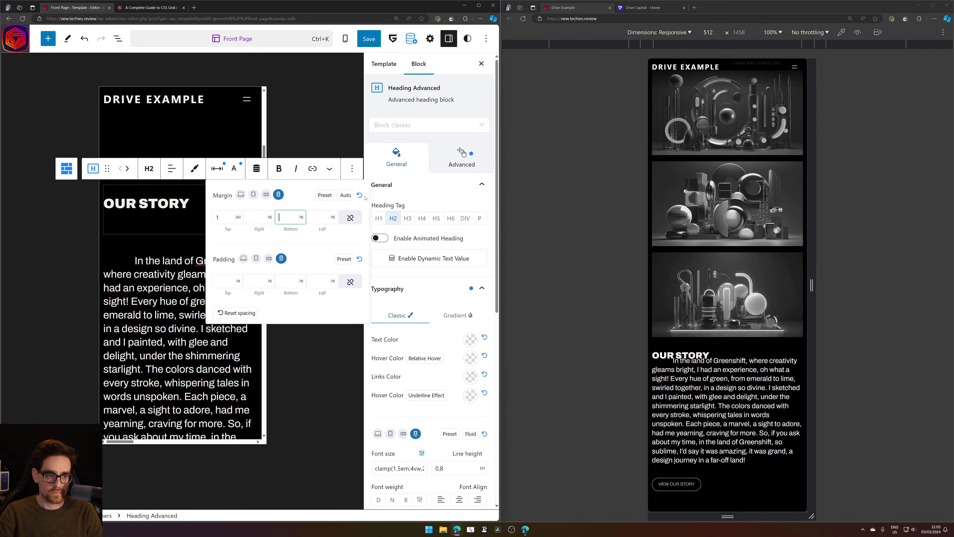
type("1")
left_click(300, 217)
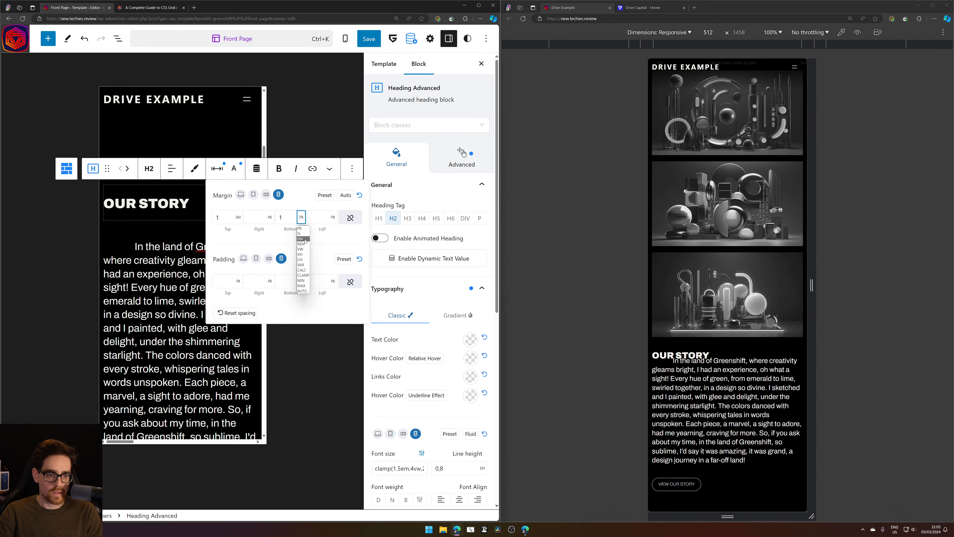
left_click(302, 239)
Save the template with the heading's bottom margin, repeating the save, and reload the live page
left_click(369, 39)
left_click(400, 39)
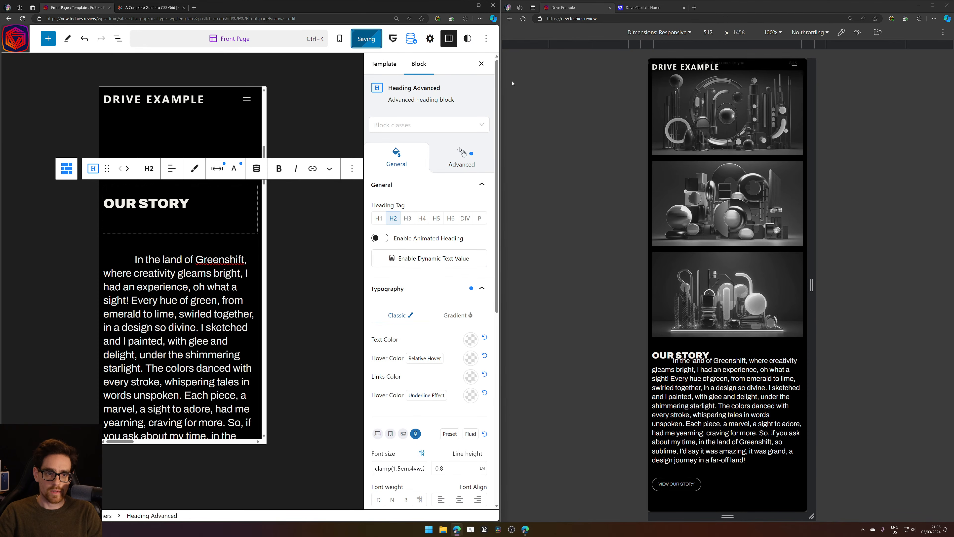
left_click(349, 66)
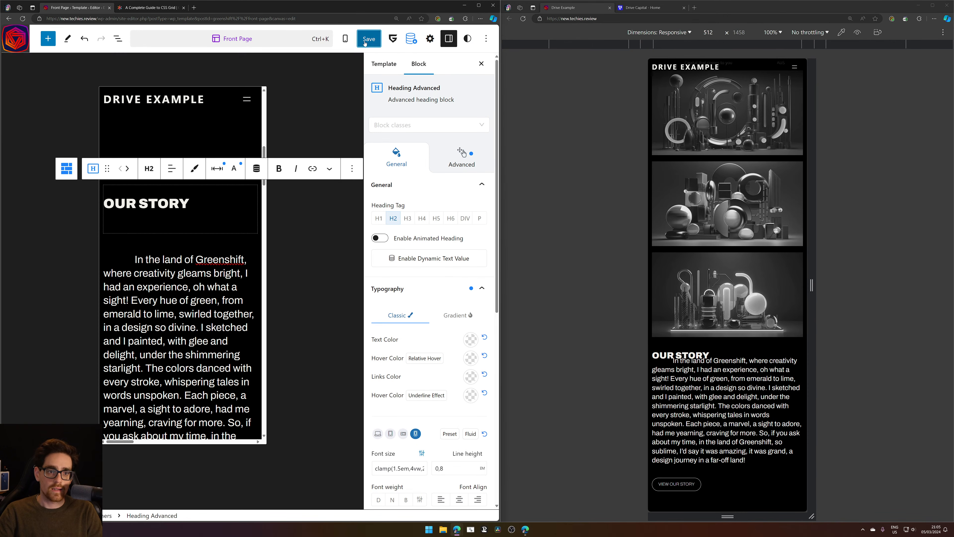
left_click(369, 39)
left_click(409, 40)
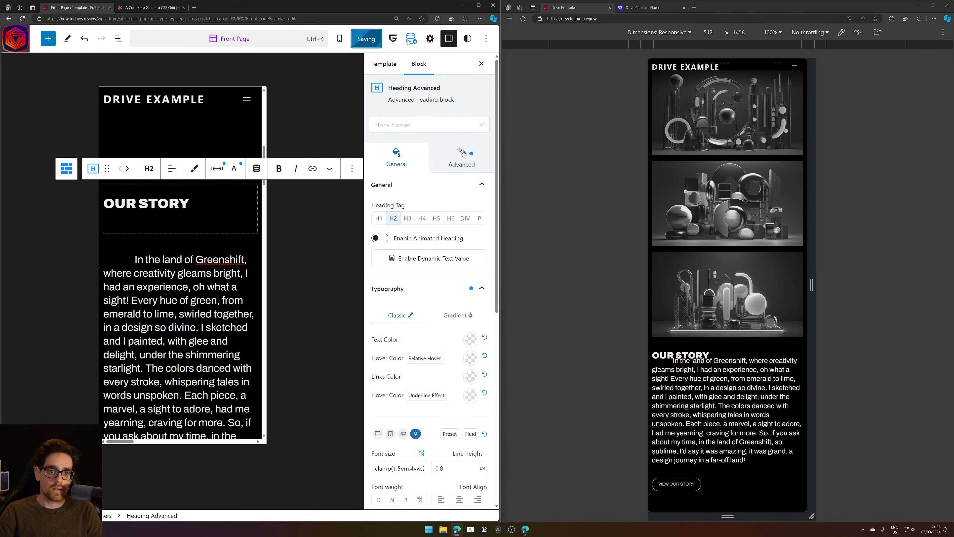
left_click(522, 19)
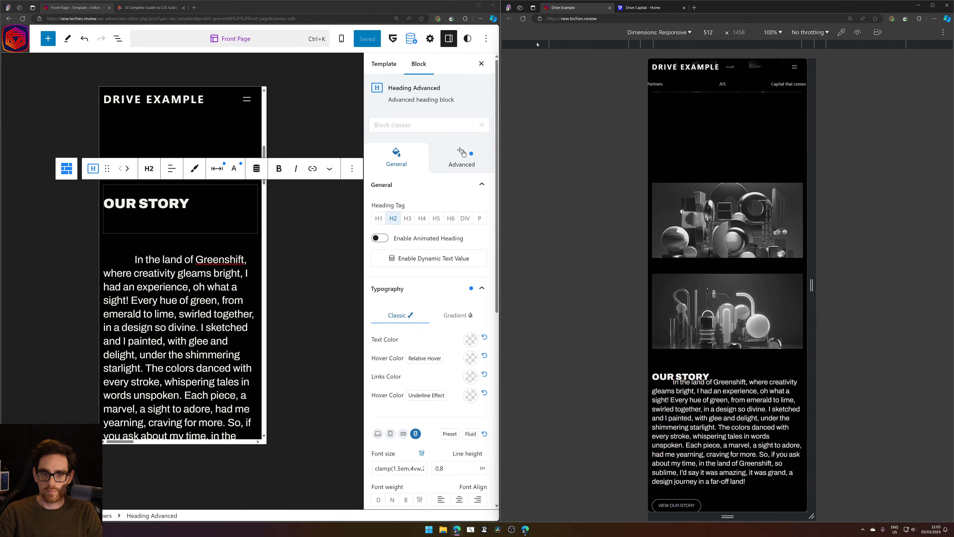
left_click(522, 20)
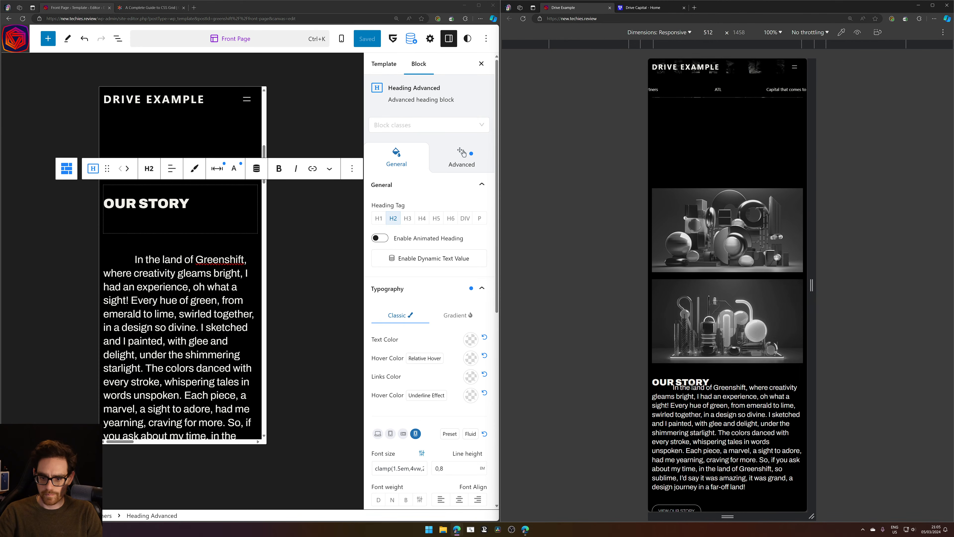
Inspect the Our Story heading and text block in the live page's developer tools, comparing their grid and margin rules
right_click(654, 387)
left_click(688, 375)
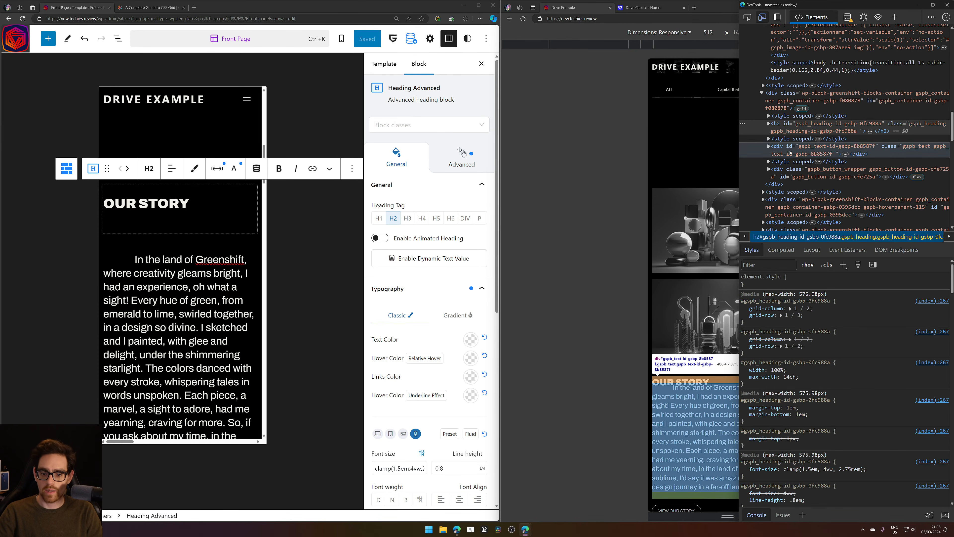
left_click(790, 153)
left_click(769, 146)
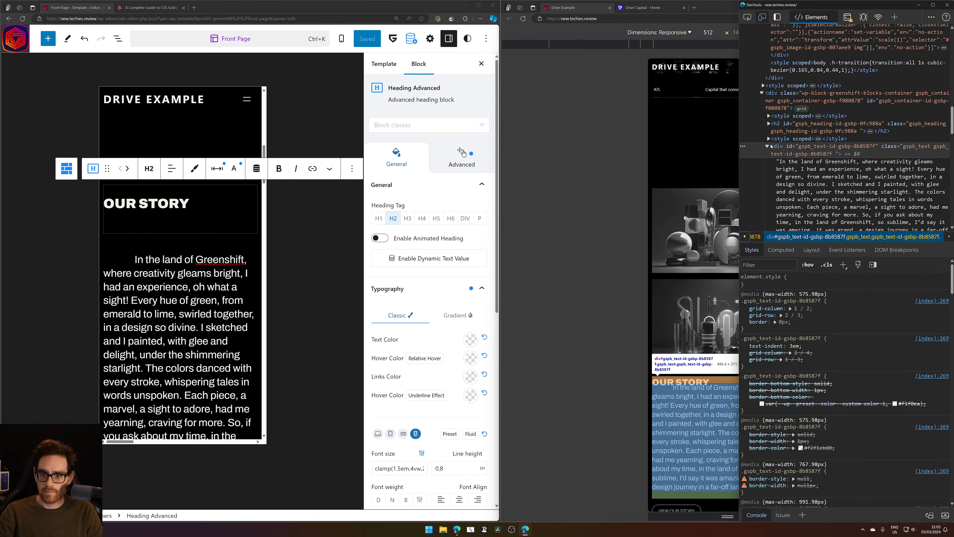
left_click(768, 146)
left_click(826, 124)
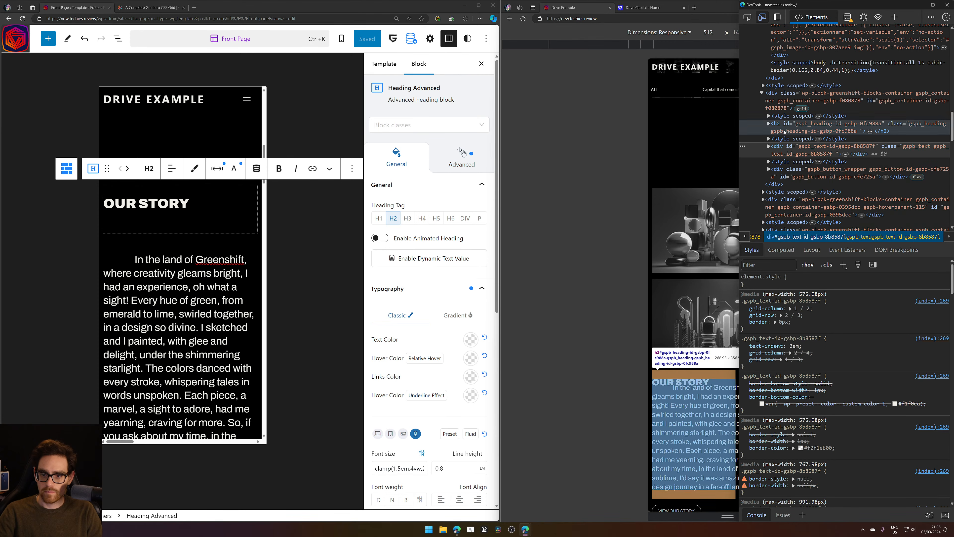
Set the Our Story heading's mobile line height to 1 em
left_click(219, 171)
left_click(237, 172)
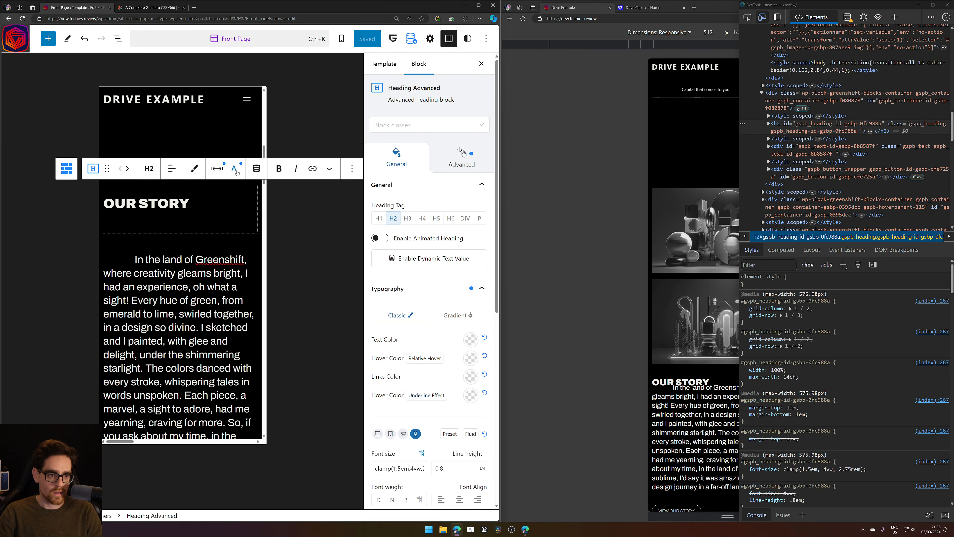
left_click(238, 172)
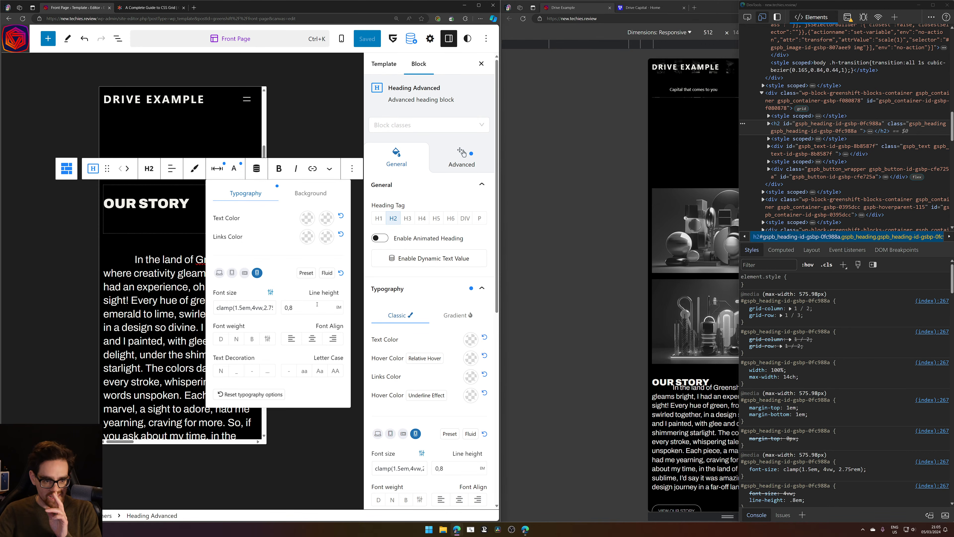
double_click(289, 307)
type("1")
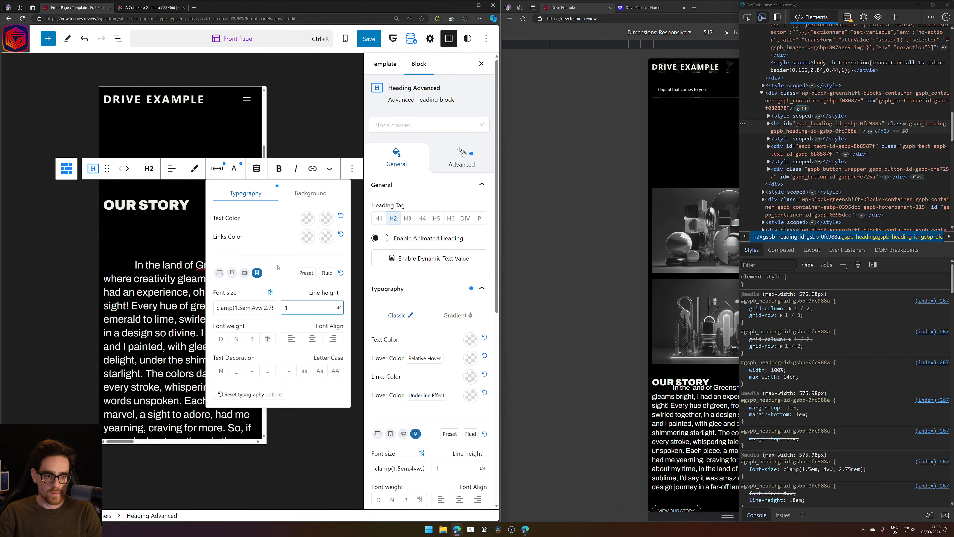
Save the Front Page template with the heading's line height, retrying the save, and reload the live page
left_click(377, 40)
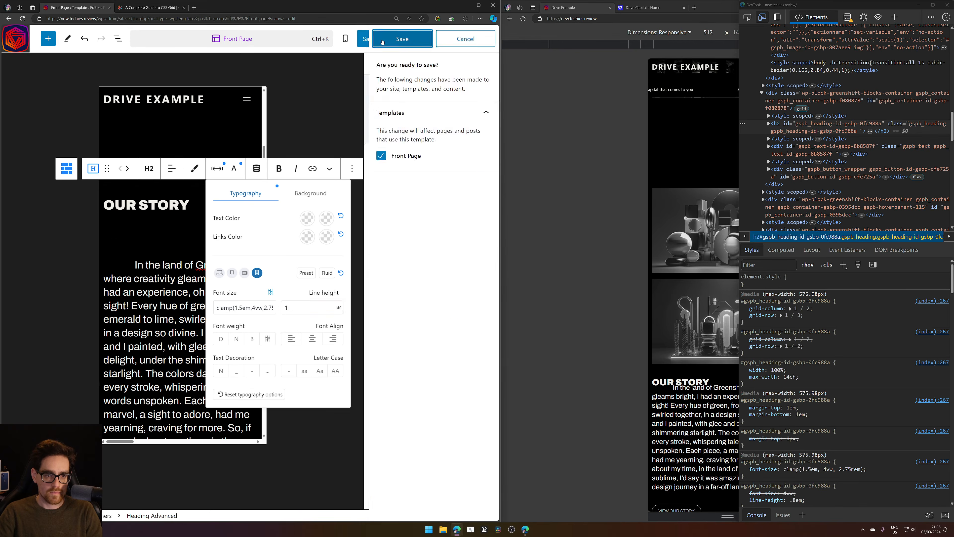
left_click(383, 40)
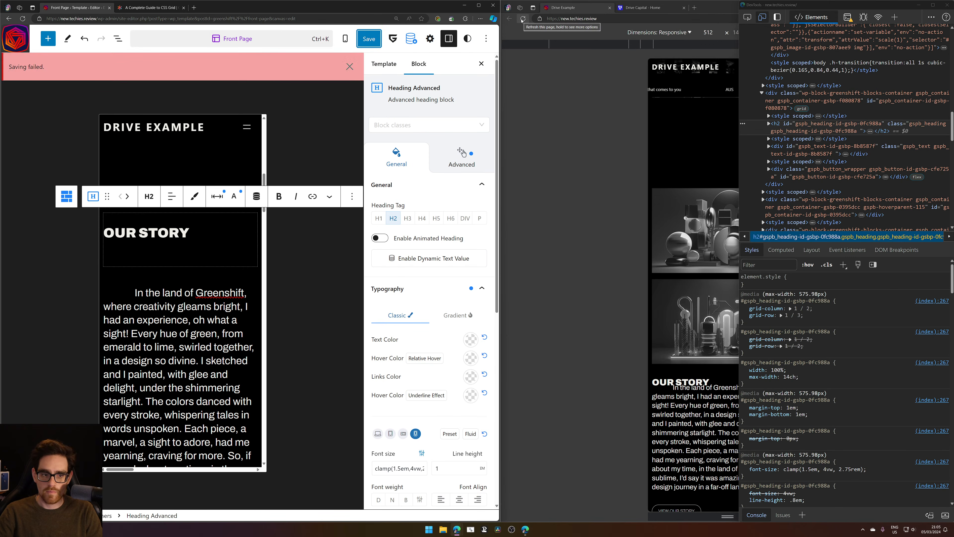
left_click(369, 39)
left_click(395, 38)
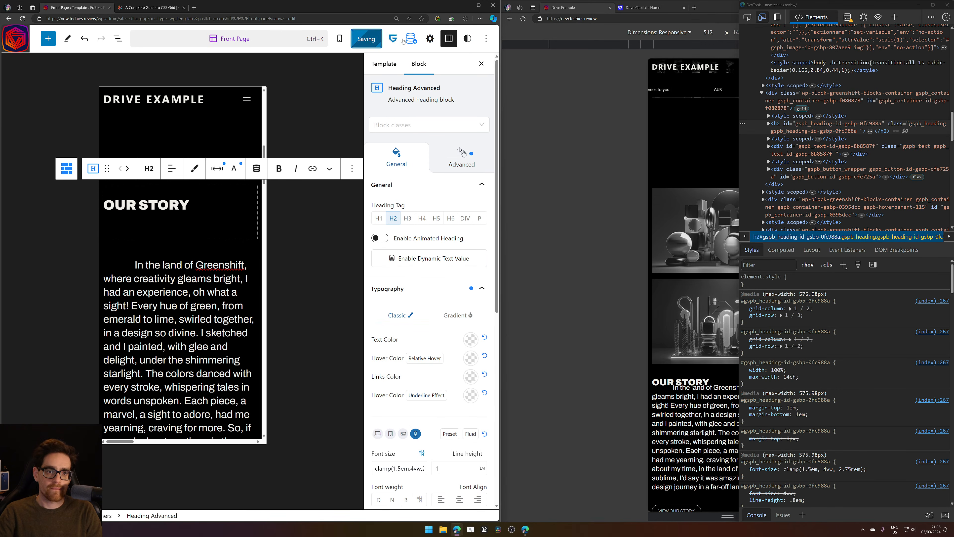
left_click(526, 21)
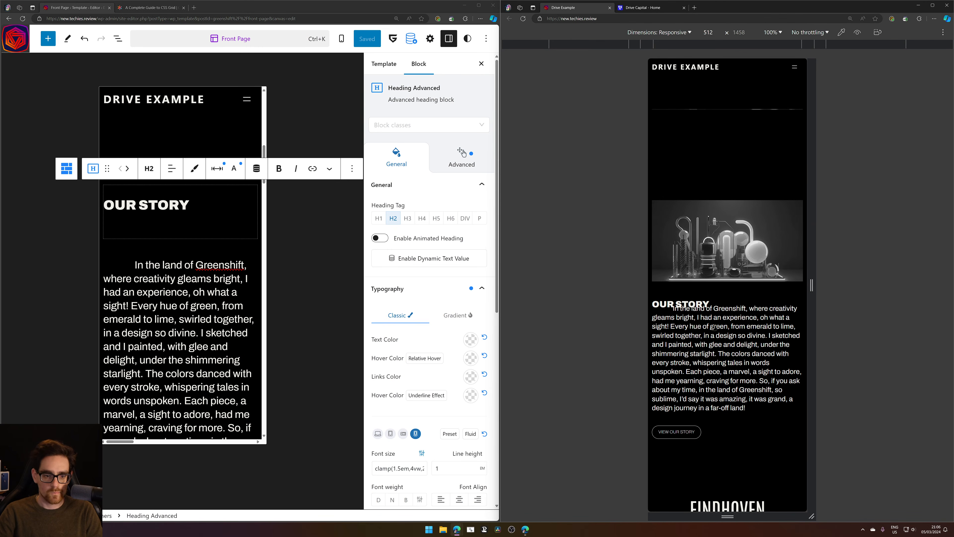
Inspect the live Our Story heading in developer tools and try its mobile grid-row at 1 / 2
right_click(668, 304)
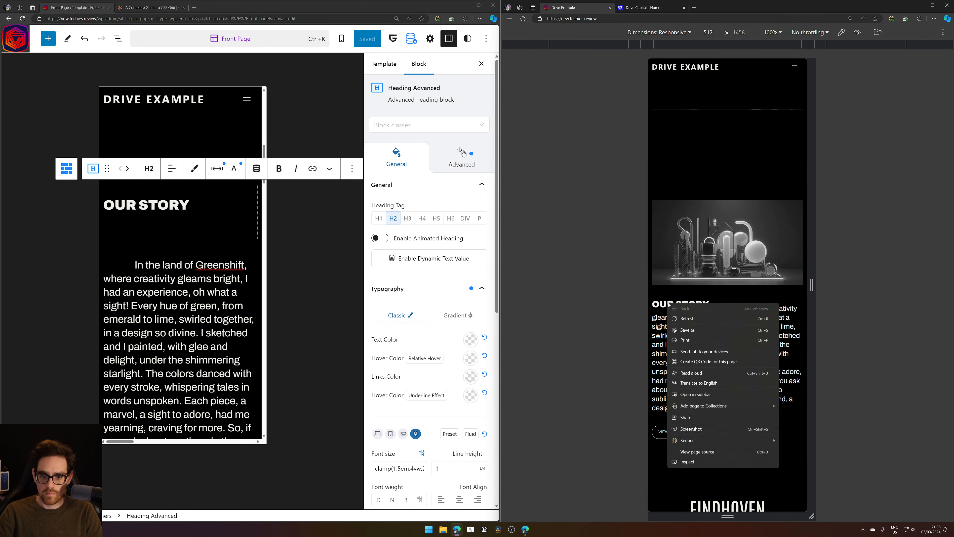
left_click(702, 461)
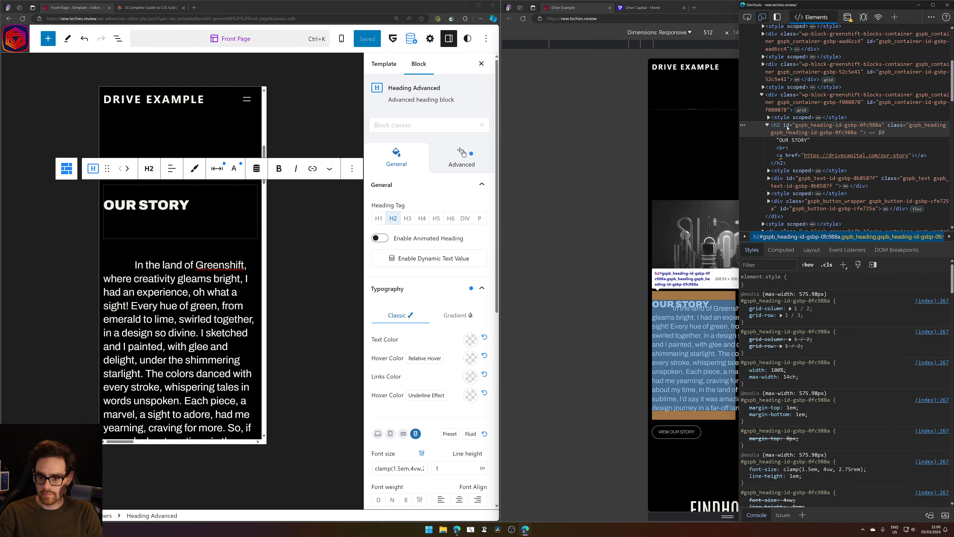
left_click(788, 315)
key("BackSpace")
type("2")
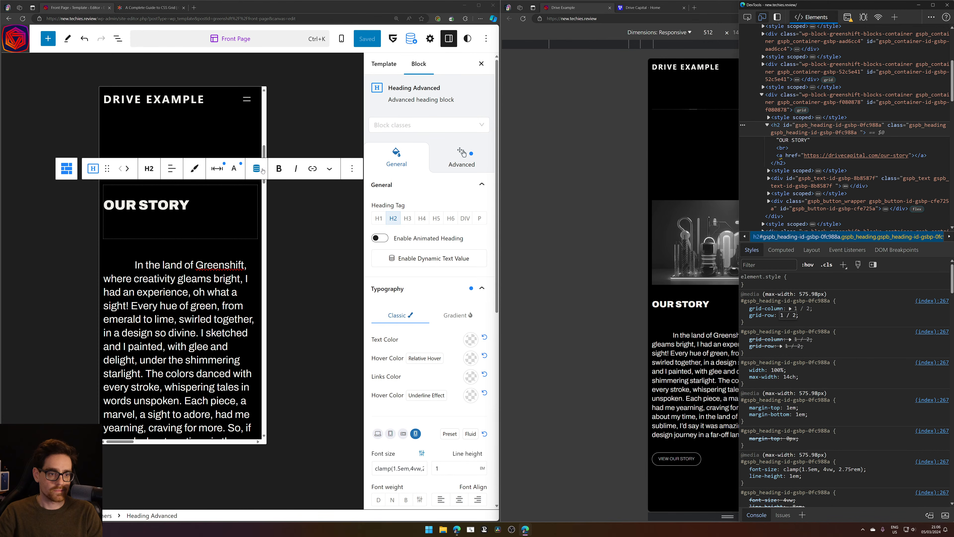
Remove the max-width 575.98px media query from the Our Story heading's custom CSS, keeping the base grid rules, and save the template
left_click(464, 153)
scroll(439, 394, "down", 3)
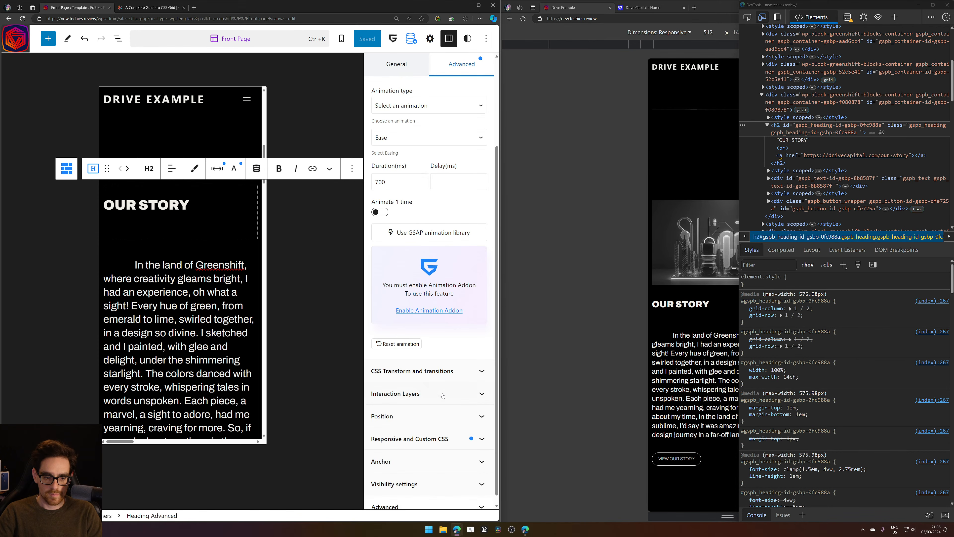
left_click(436, 432)
scroll(436, 432, "down", 1)
scroll(427, 366, "down", 3)
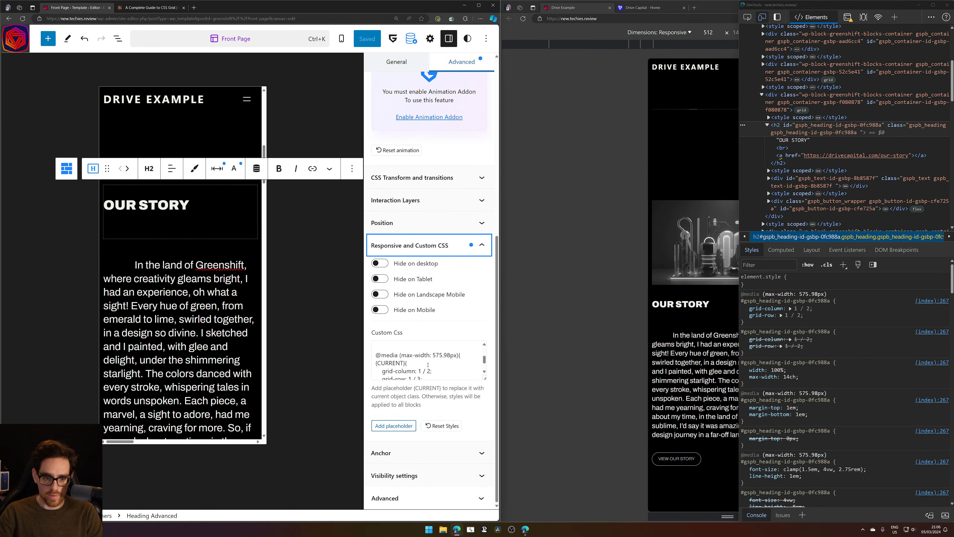
scroll(427, 365, "up", 1)
scroll(427, 366, "down", 1)
left_click_drag(382, 372, 379, 348)
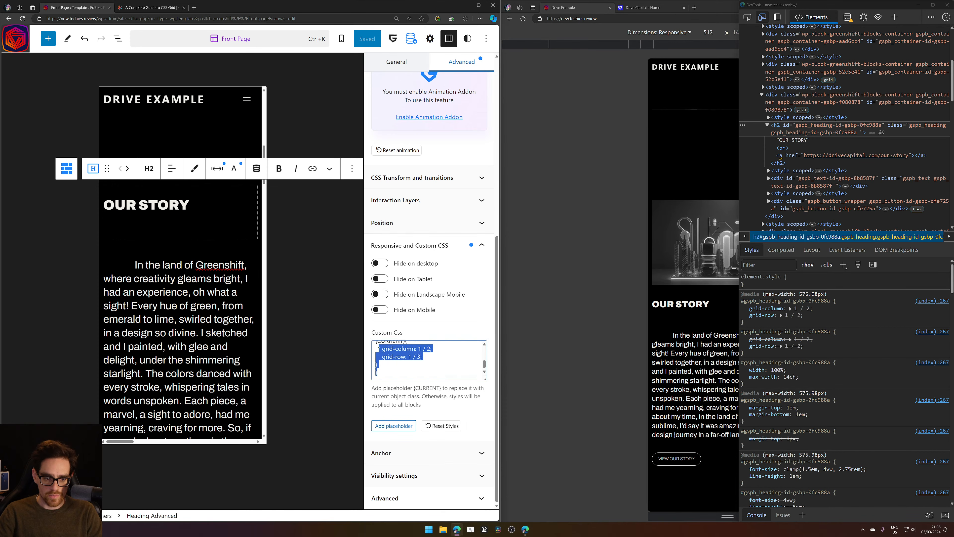
scroll(387, 352, "up", 1)
scroll(388, 352, "up", 1)
left_click(375, 354, "shift")
key("BackSpace")
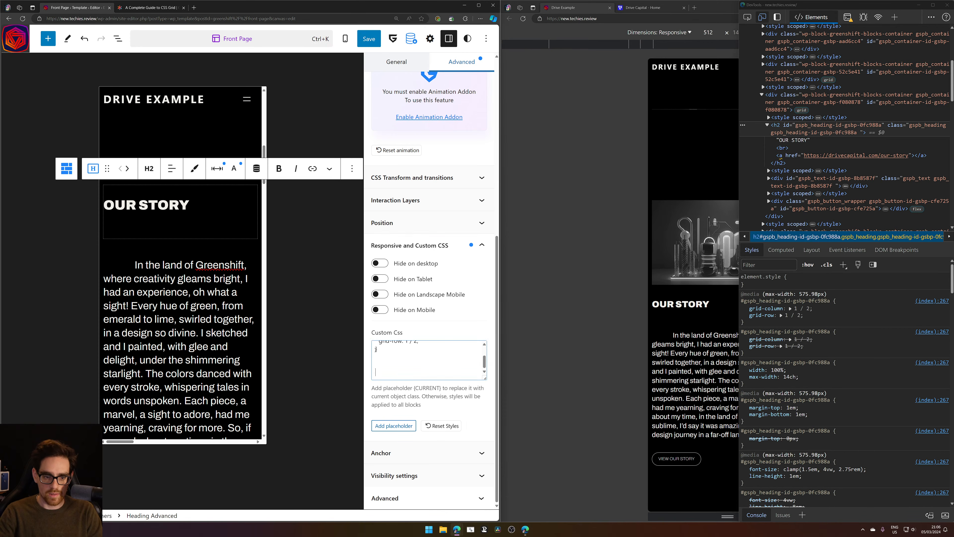
key("BackSpace")
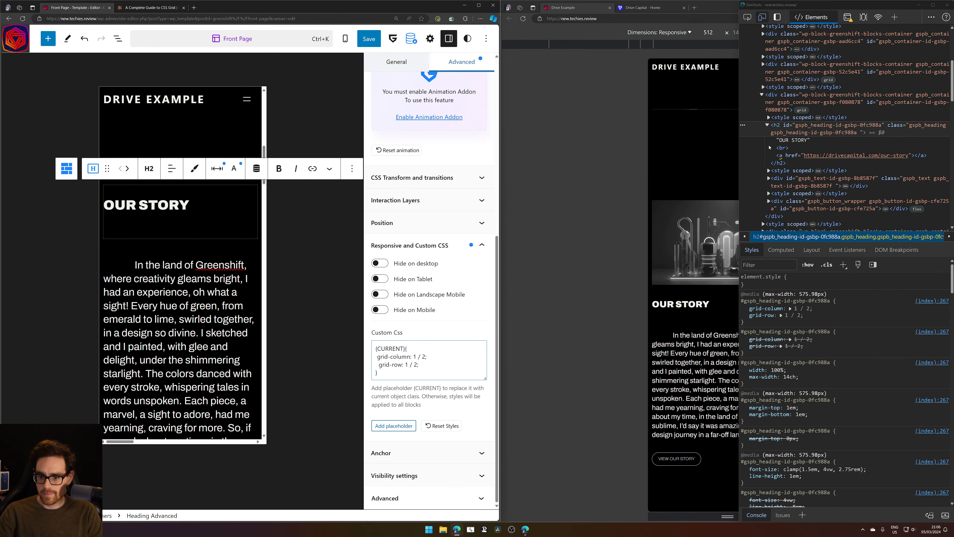
left_click(369, 39)
left_click(405, 37)
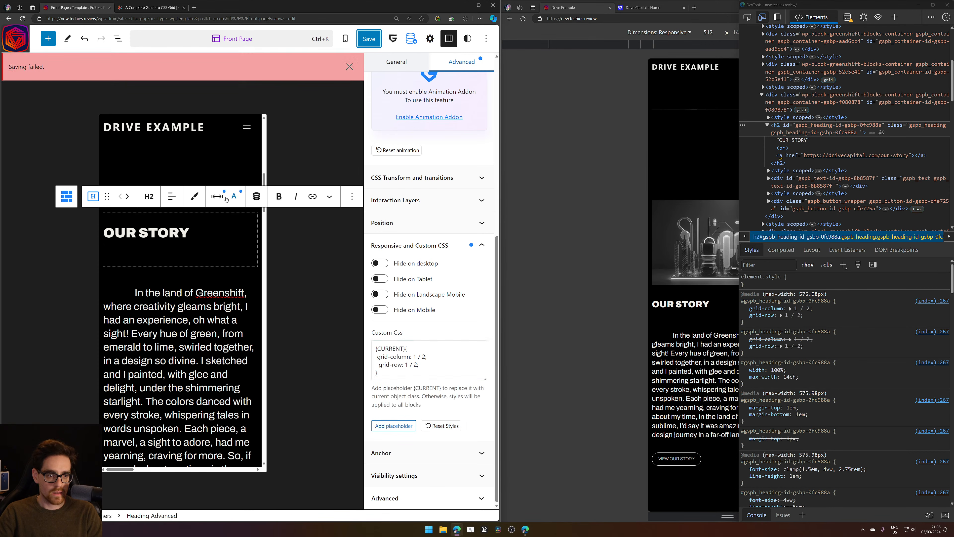
Clear the Our Story heading's mobile bottom margin
left_click(225, 198)
double_click(290, 248)
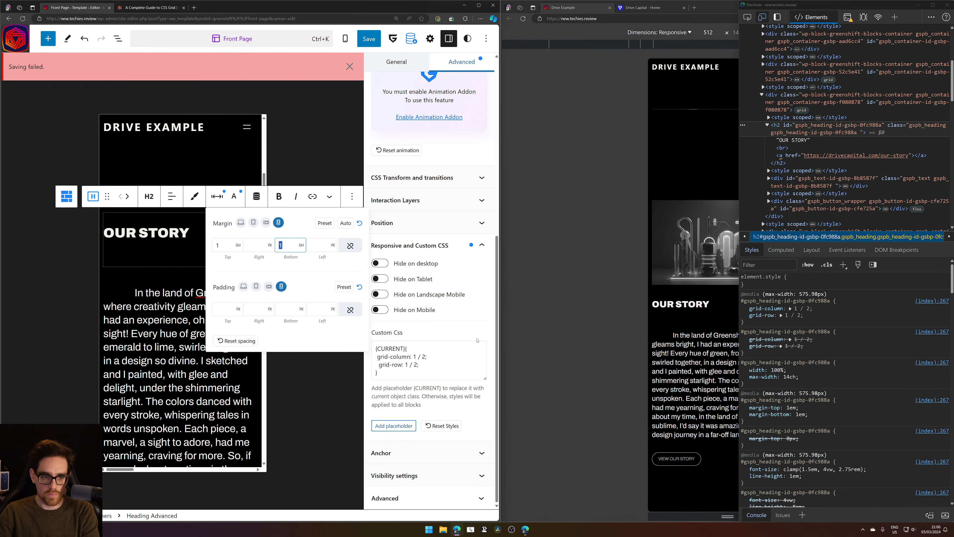
key("BackSpace")
Save the Front Page template with the heading's CSS and margin changes, repeating the save, and reload the live page
left_click(370, 39)
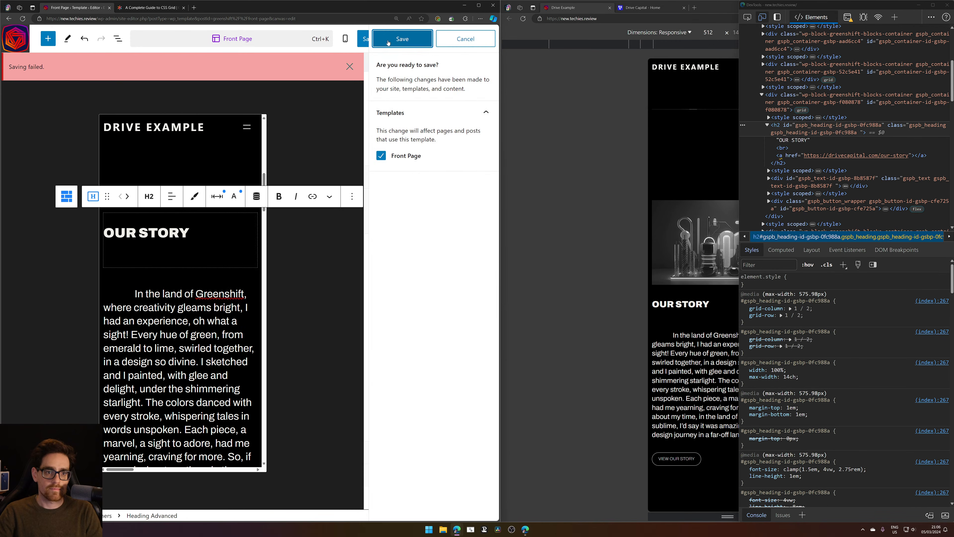
left_click(397, 38)
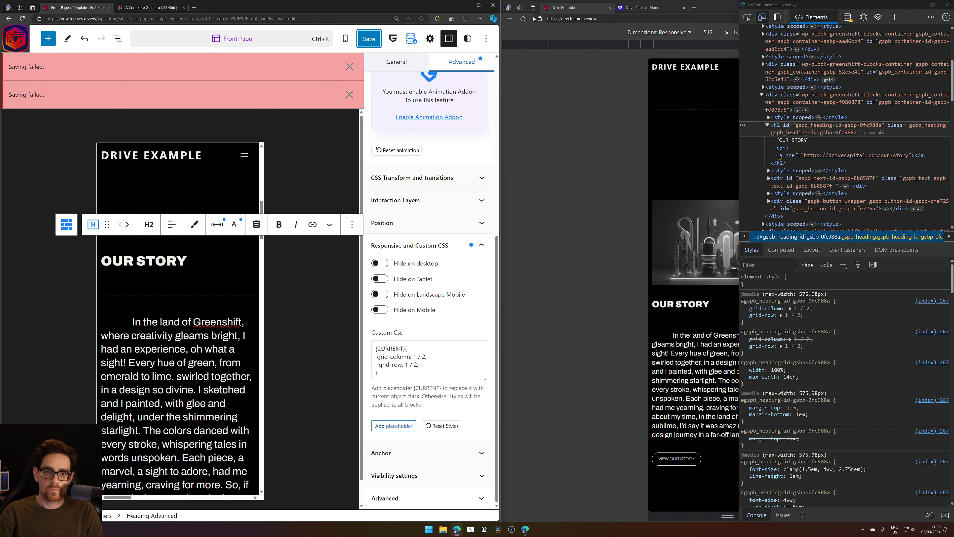
left_click(371, 39)
left_click(384, 38)
left_click(348, 74)
left_click(345, 66)
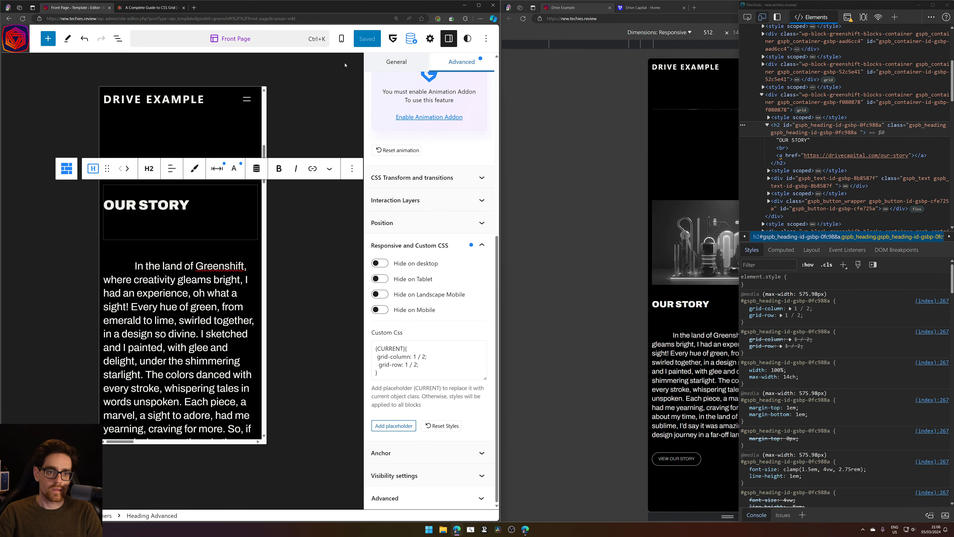
left_click(523, 19)
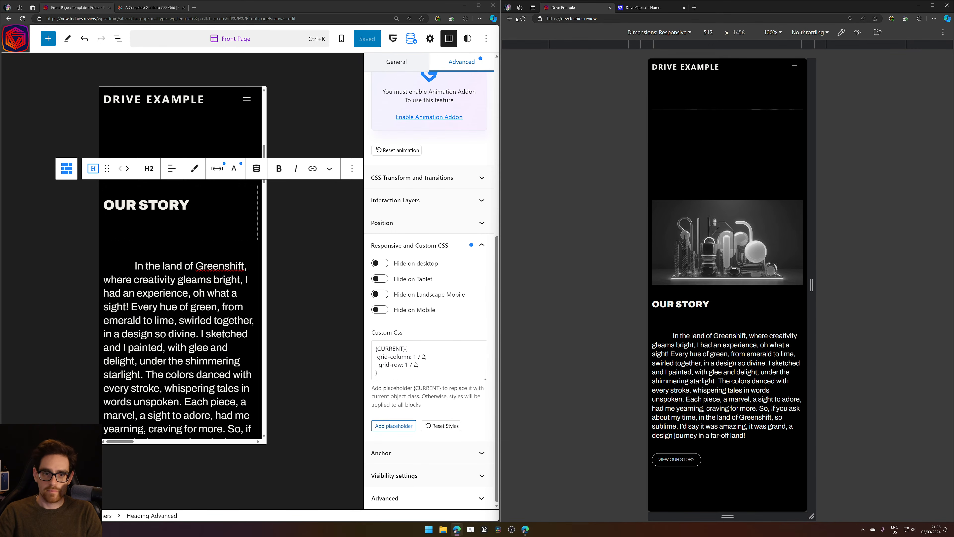
Set the Our Story heading's mobile line height to .8 em
left_click(190, 173)
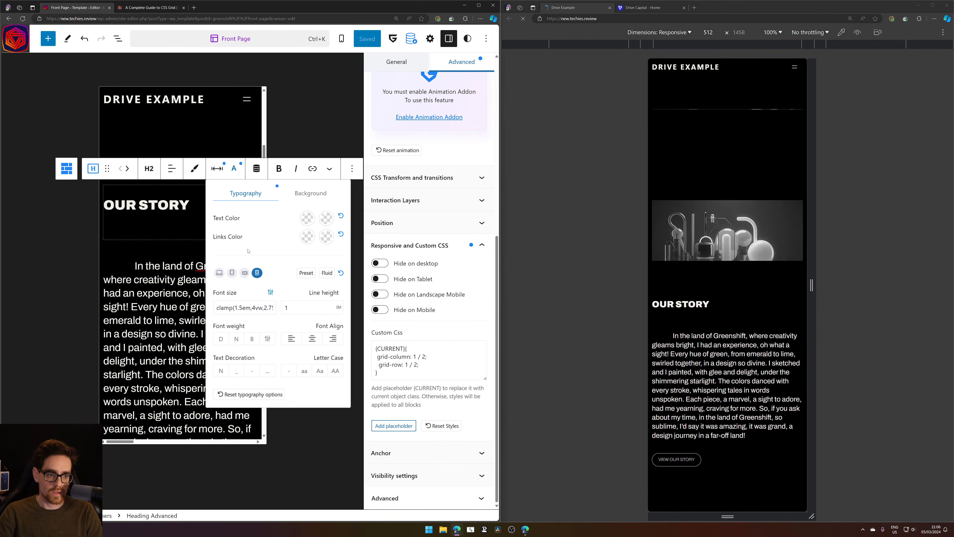
left_click(305, 309)
key("BackSpace")
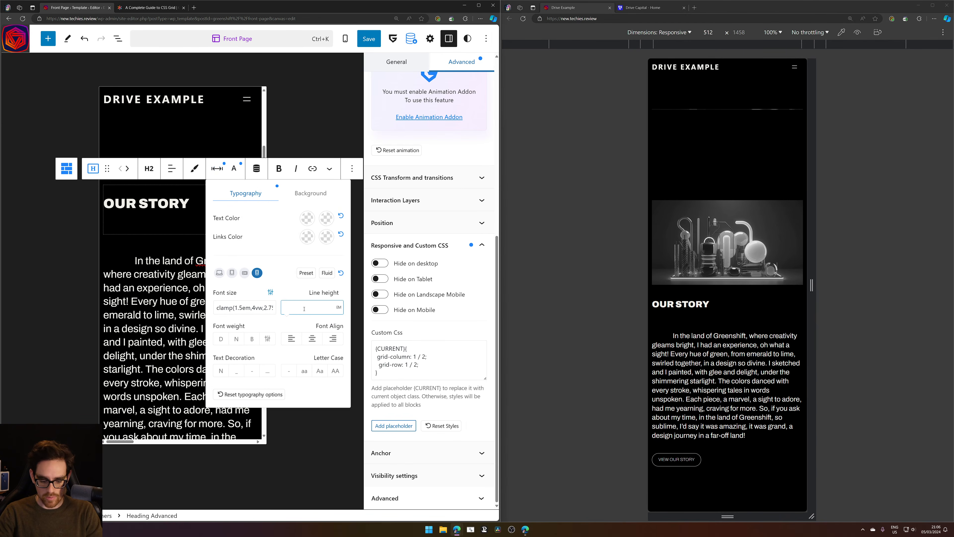
type(".7")
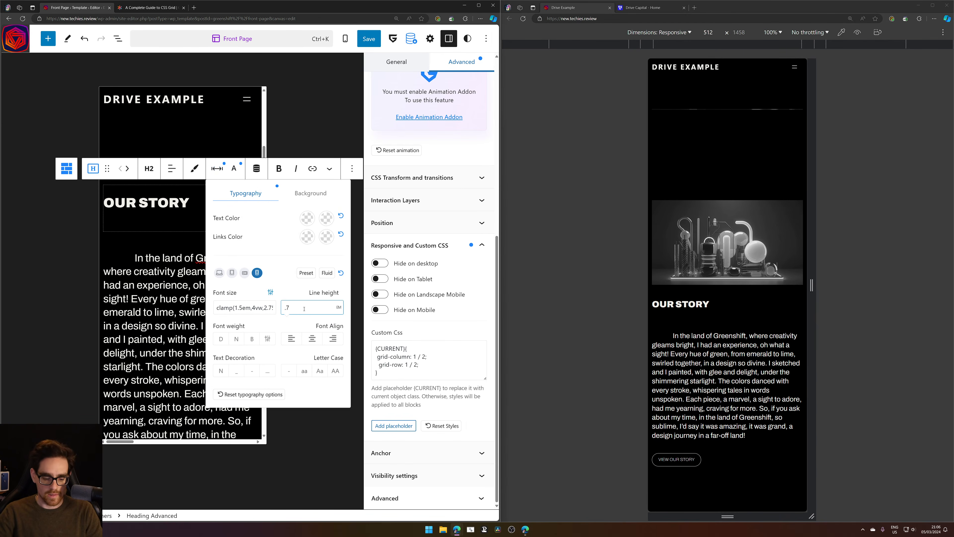
key("BackSpace")
type("8")
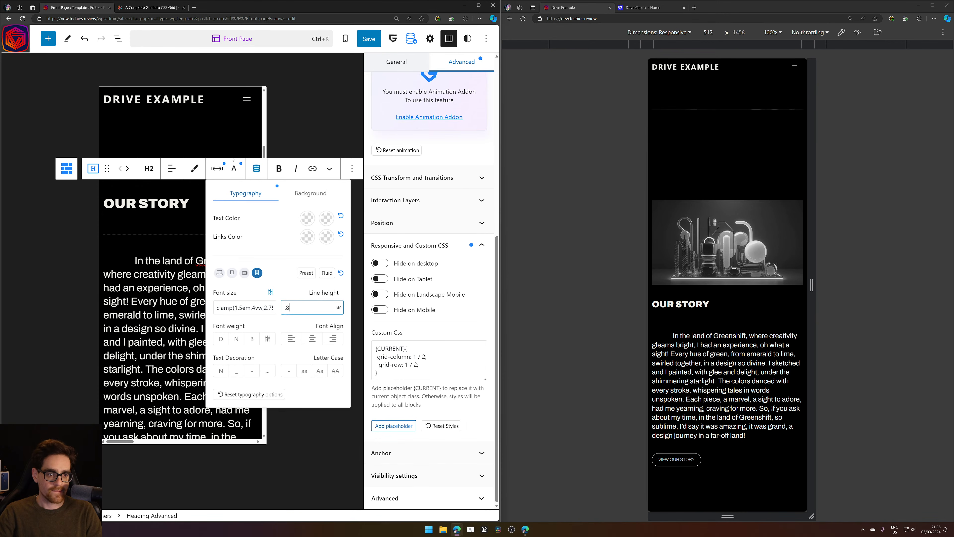
left_click(214, 175)
left_click(214, 176)
left_click(214, 175)
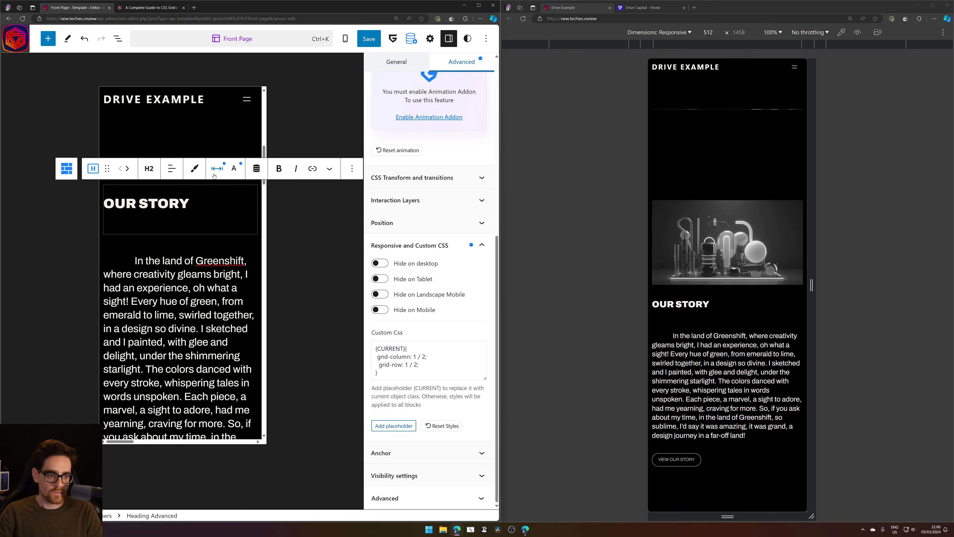
Set the mobile top margin of the text block below the Our Story heading to 0
left_click(164, 272)
left_click(220, 229)
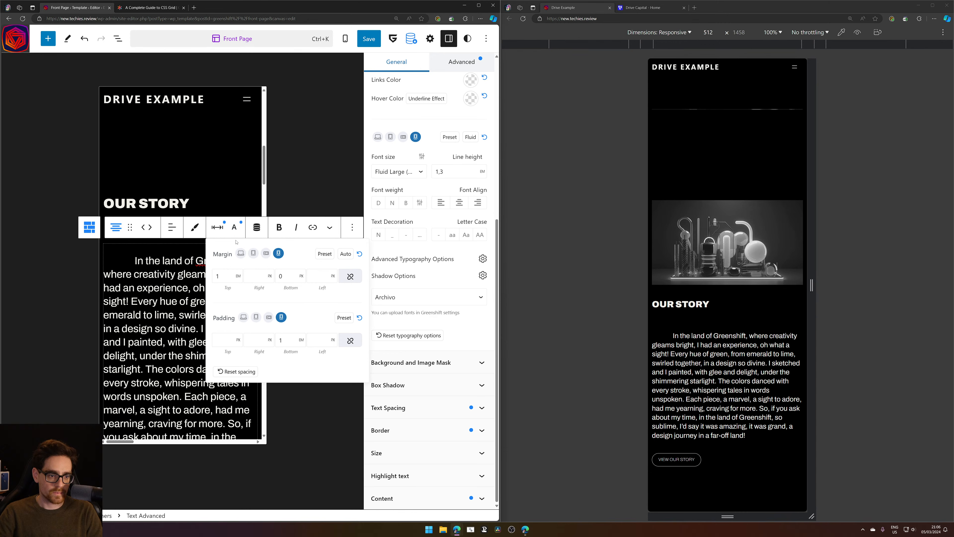
left_click(228, 277)
key("BackSpace")
type("0")
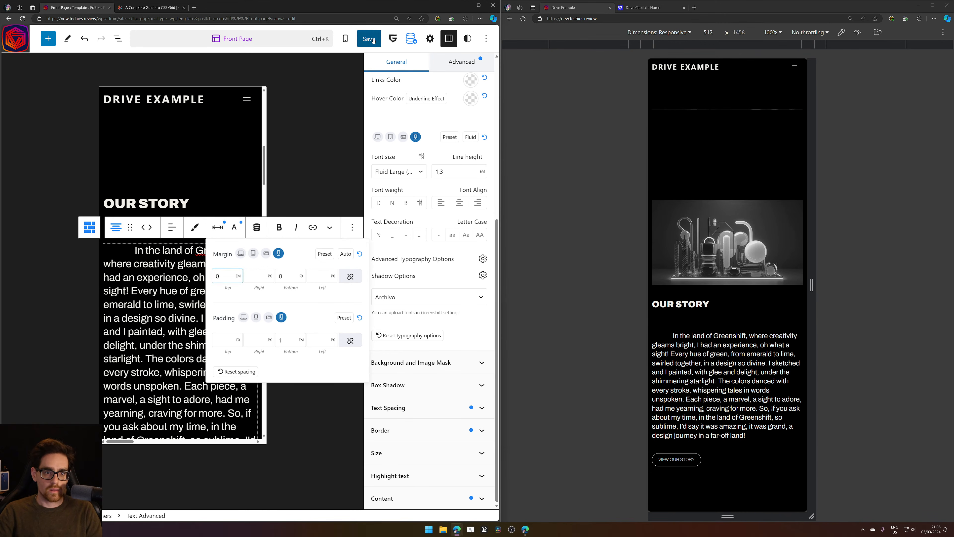
Save the Front Page template with the text block's margin change, retrying the save, and reload the live page
left_click(373, 41)
left_click(394, 38)
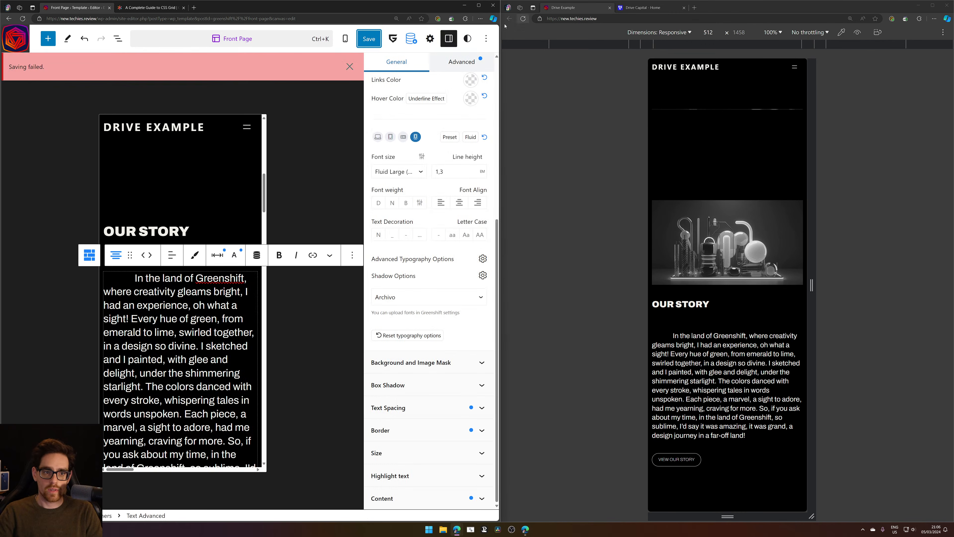
key("ctrl+s")
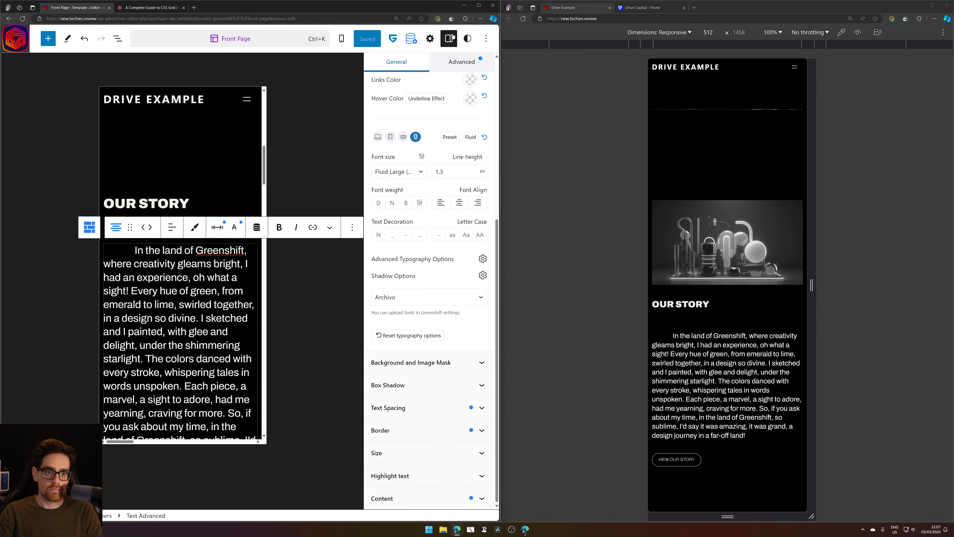
left_click(521, 20)
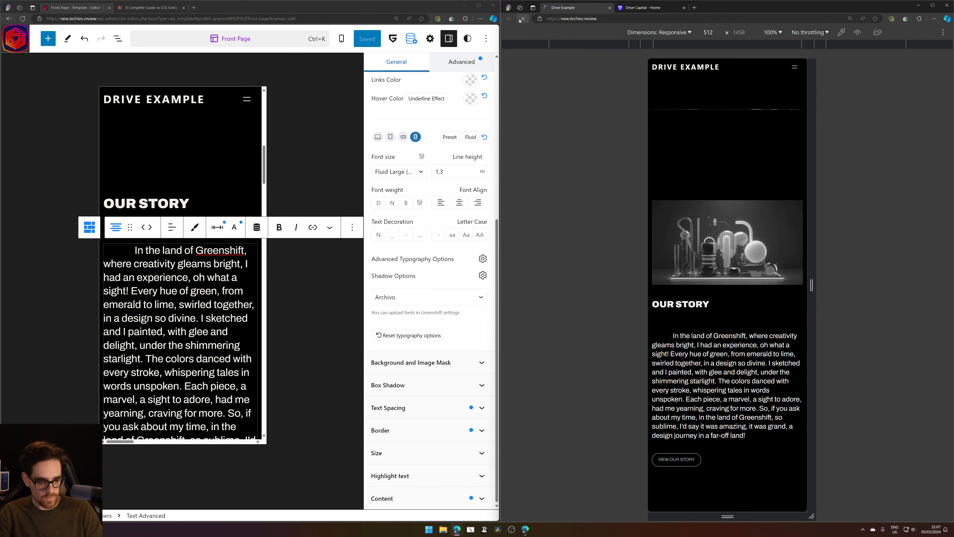
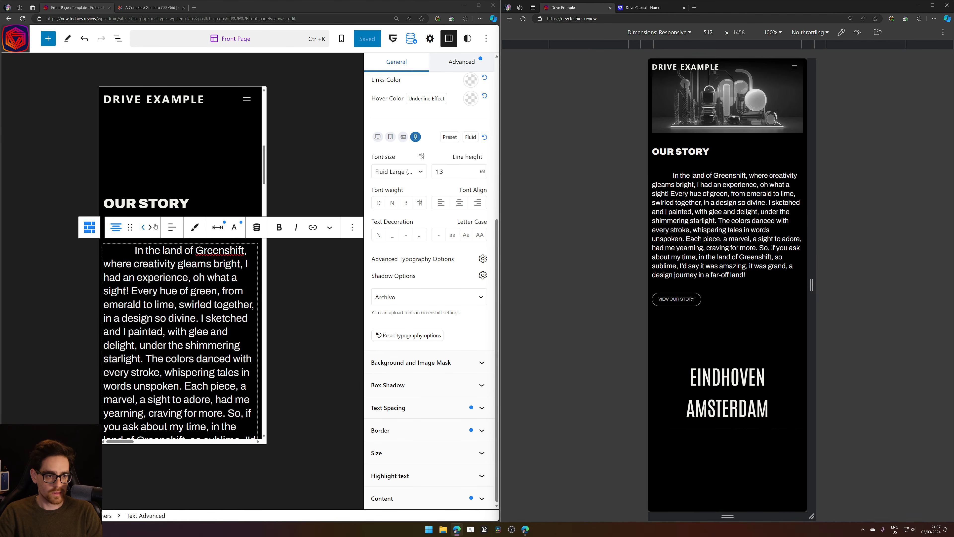
Check the text block's mobile spacing and set the Our Story heading's mobile bottom padding to 0
left_click(226, 227)
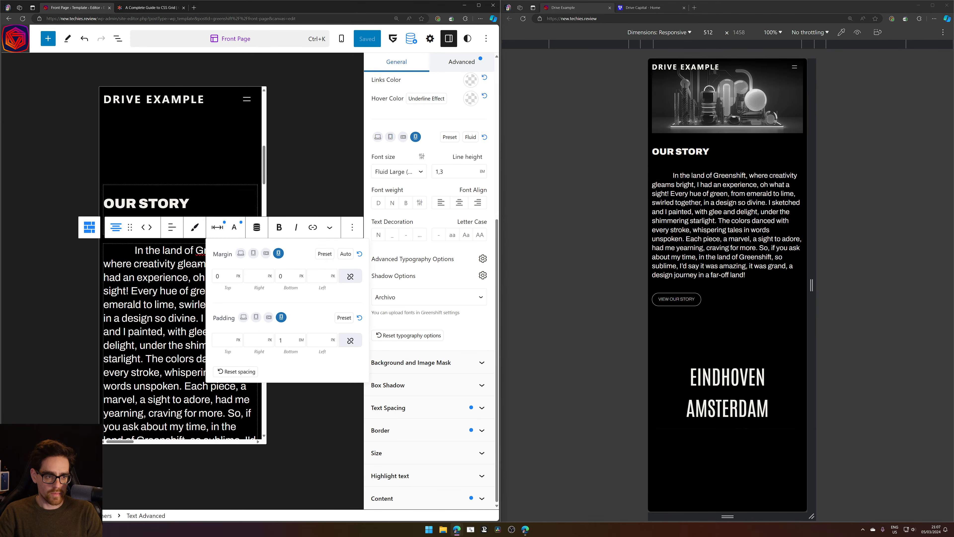
left_click(167, 218)
left_click(167, 218)
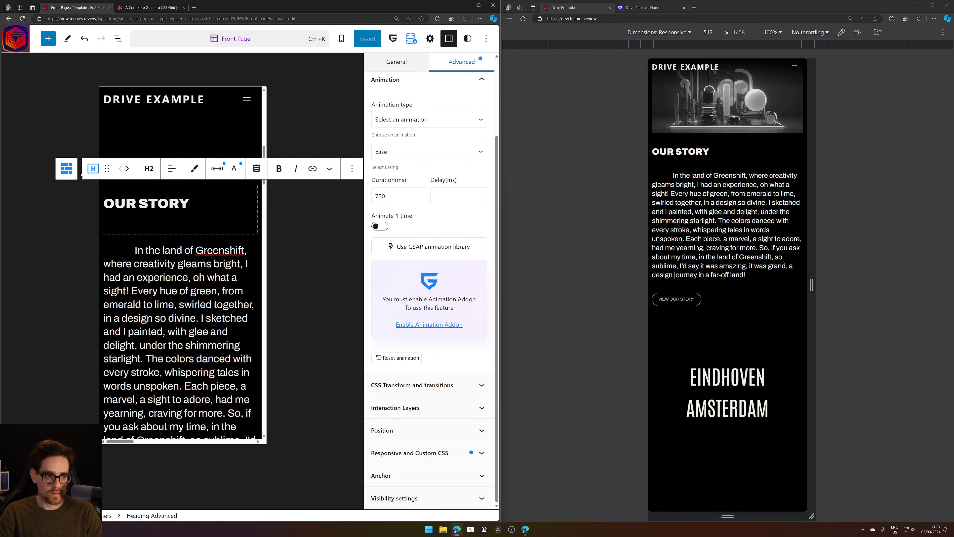
left_click(217, 168)
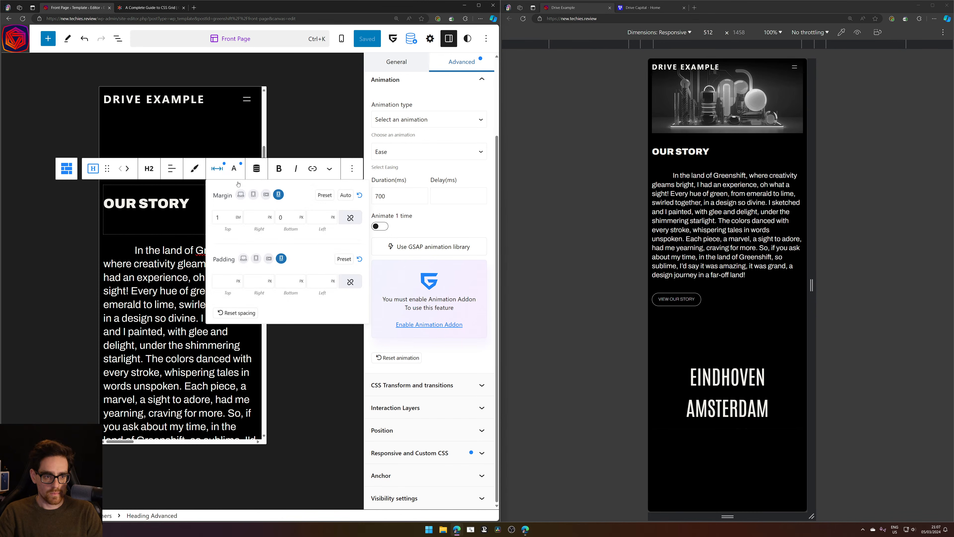
left_click(295, 285)
type("0")
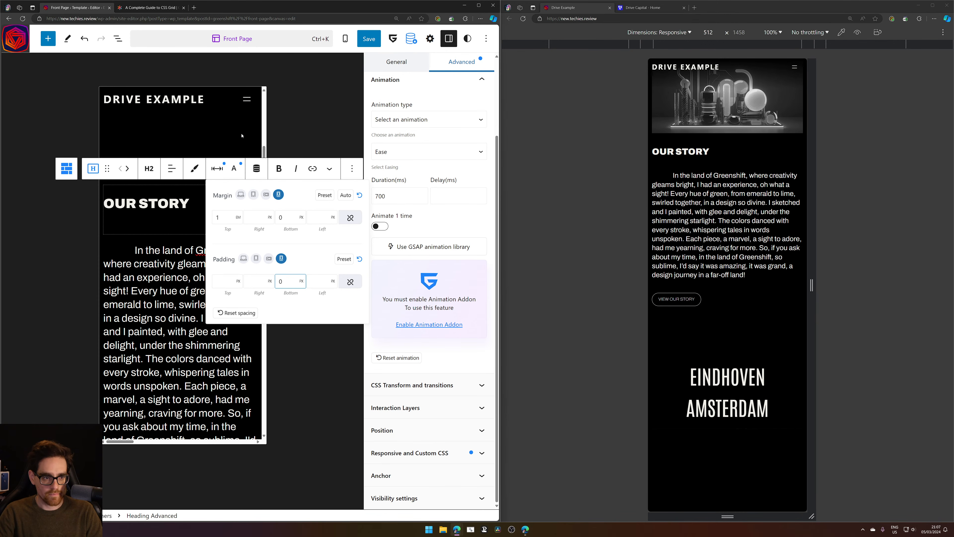
Inspect the live Our Story heading's style rules in developer tools and check them against its custom CSS in the editor
right_click(681, 129)
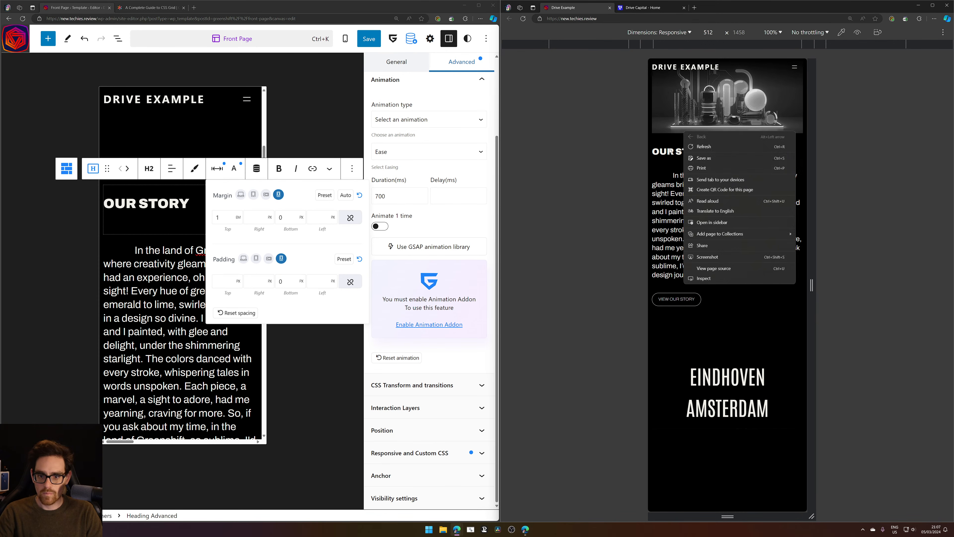
right_click(649, 156)
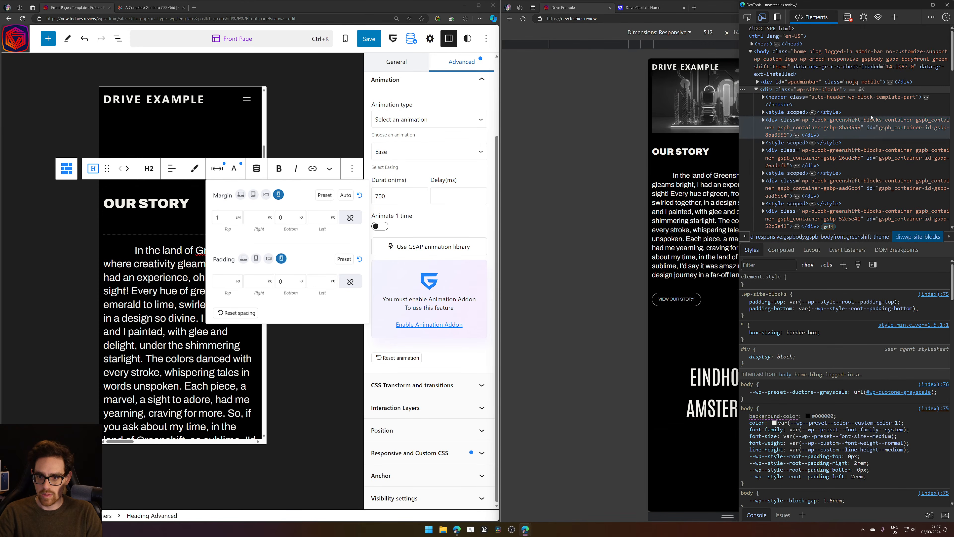
left_click(747, 17)
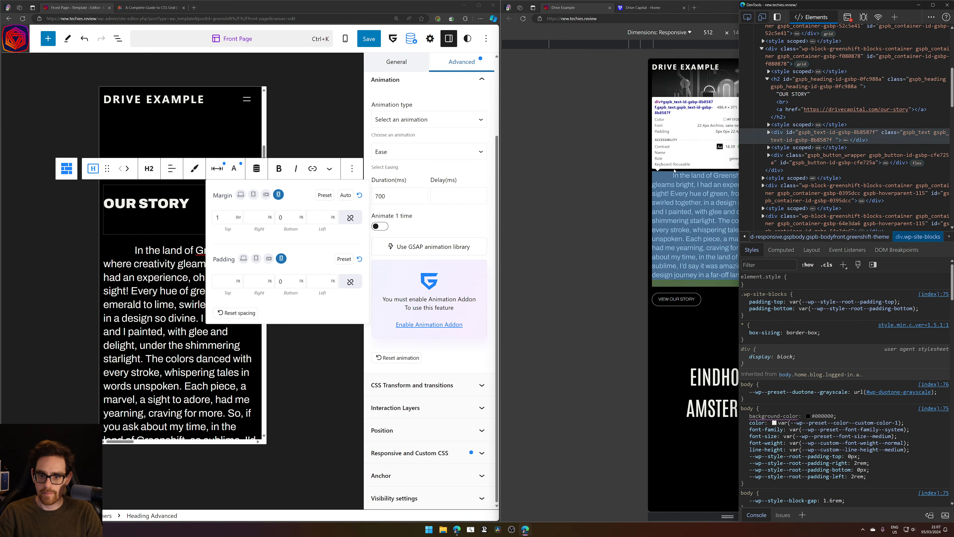
left_click(680, 151)
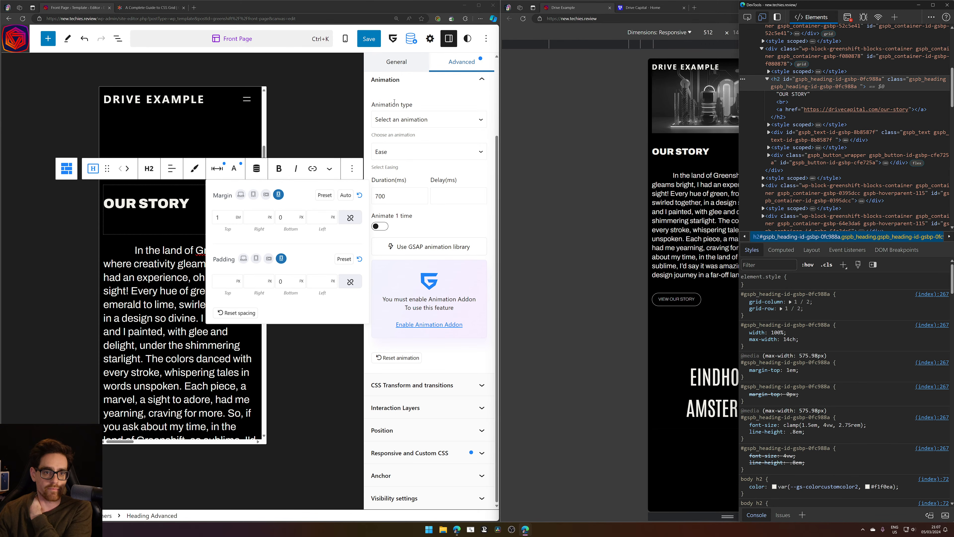
left_click(447, 452)
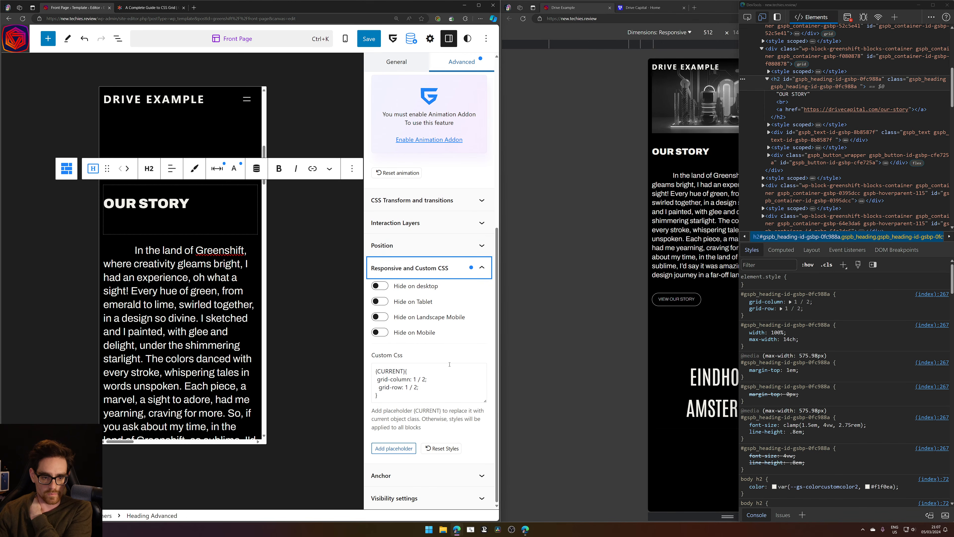
Save the Front Page template with the heading's padding change, retrying the save, and reload the live page
left_click(380, 44)
left_click(402, 37)
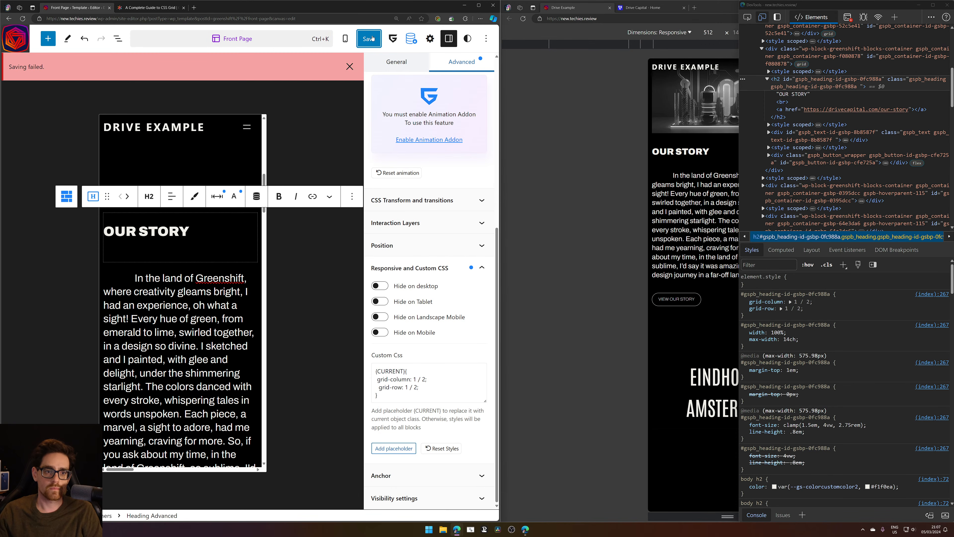
left_click(372, 39)
left_click(398, 36)
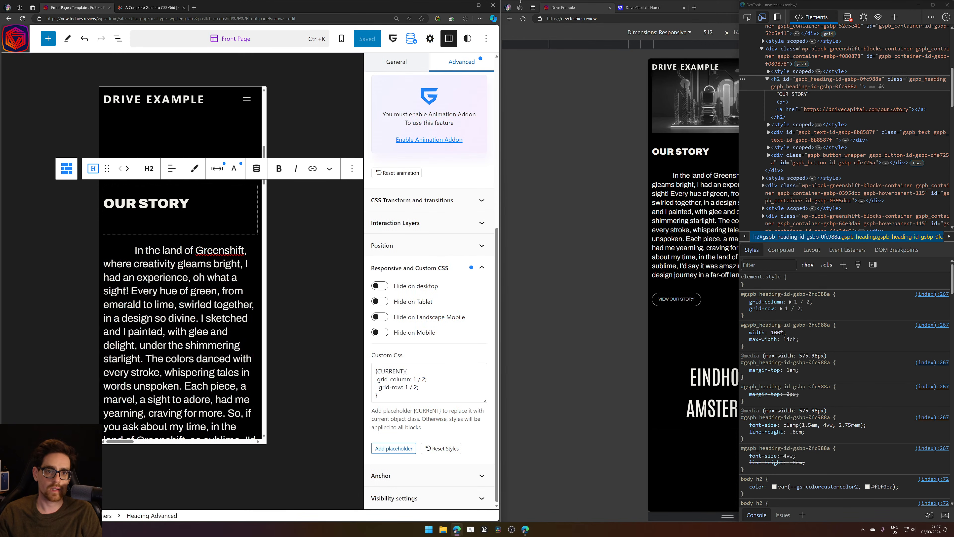
left_click(523, 18)
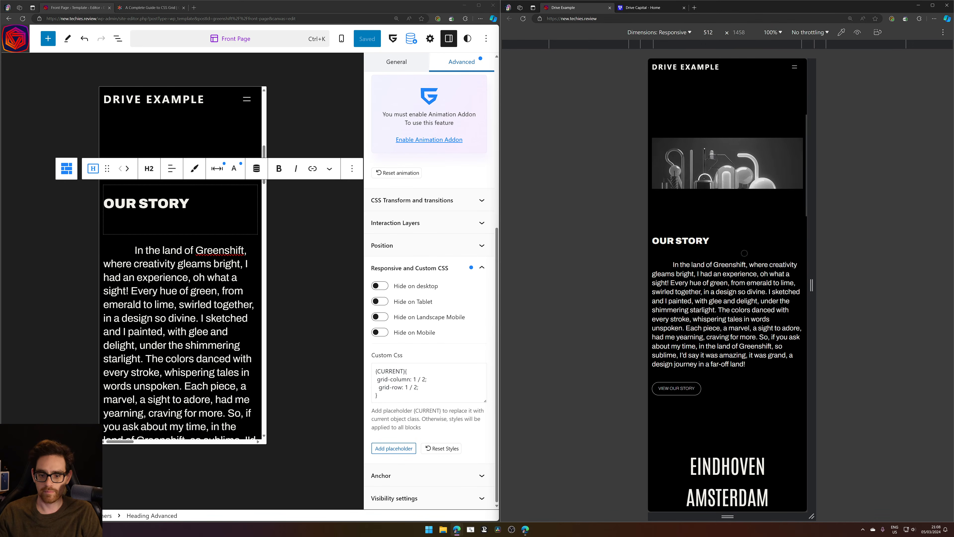
Set the mobile bottom padding of the Our Story text block to 0 and check the heading's mobile spacing
scroll(216, 256, "down", 4)
left_click(208, 324)
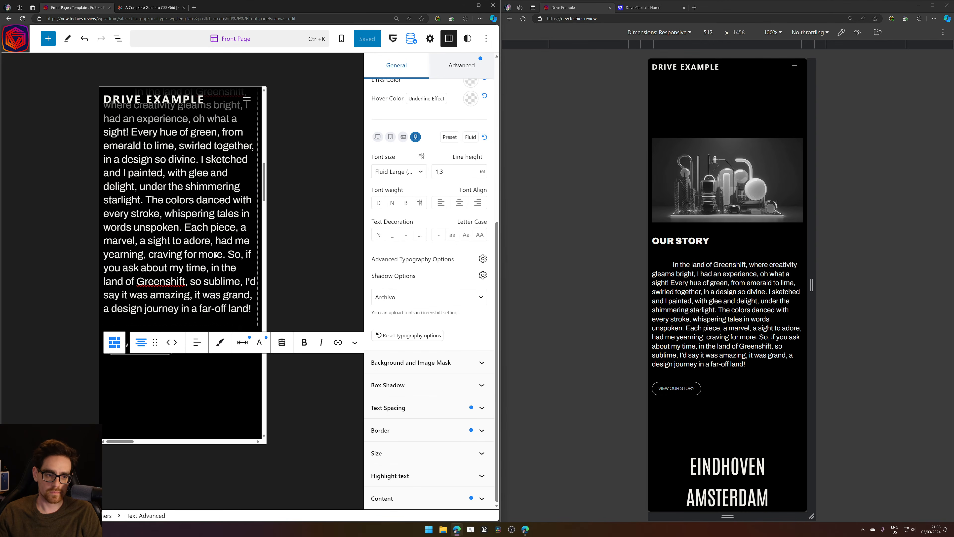
left_click(243, 342)
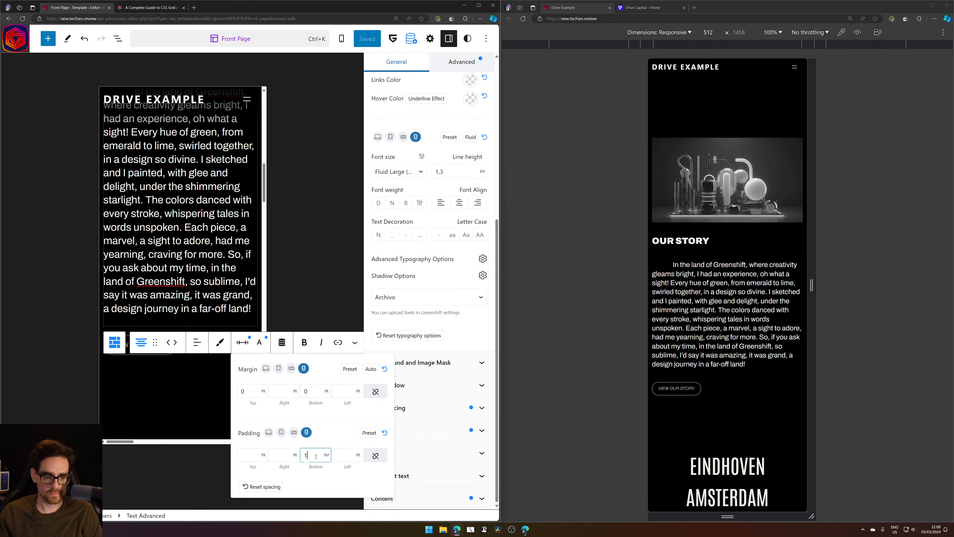
key("BackSpace")
type("0")
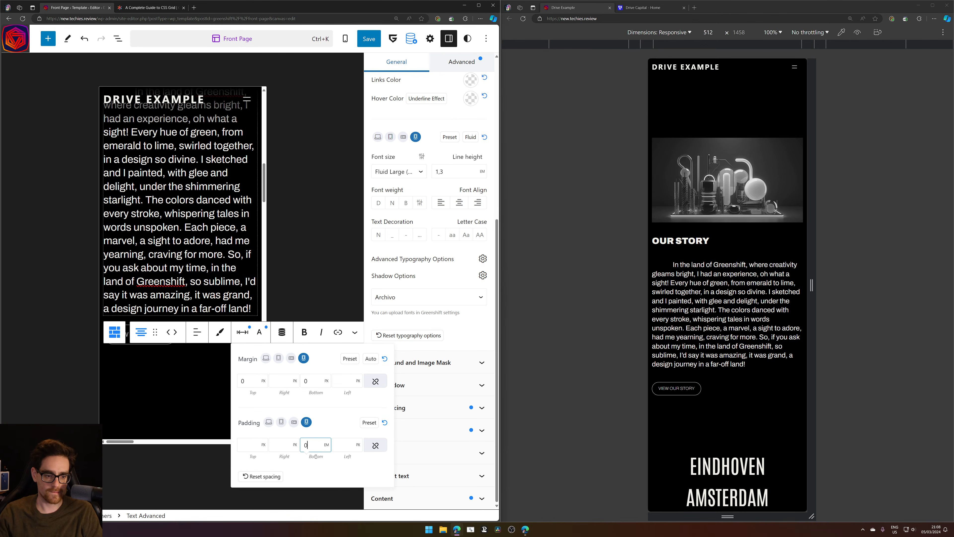
scroll(248, 247, "up", 5)
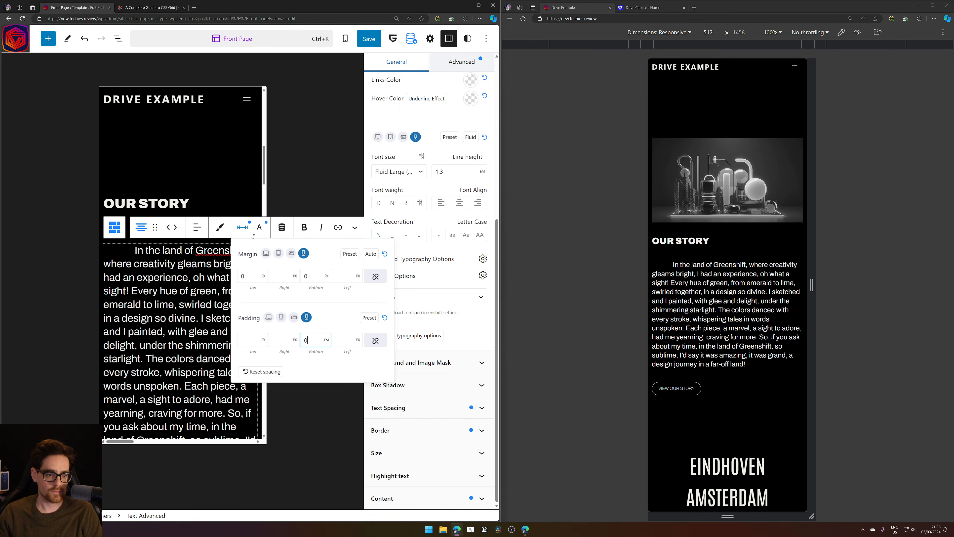
left_click(179, 204)
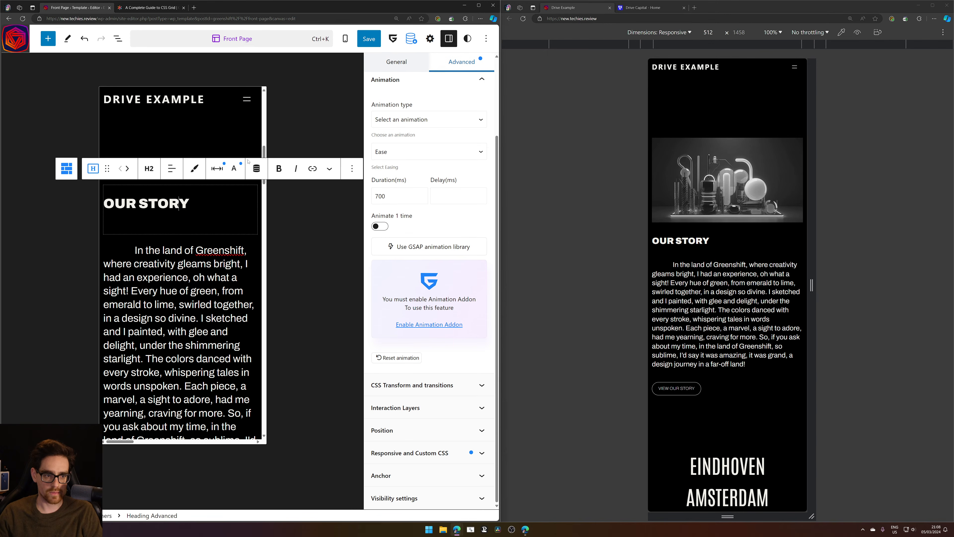
left_click(217, 168)
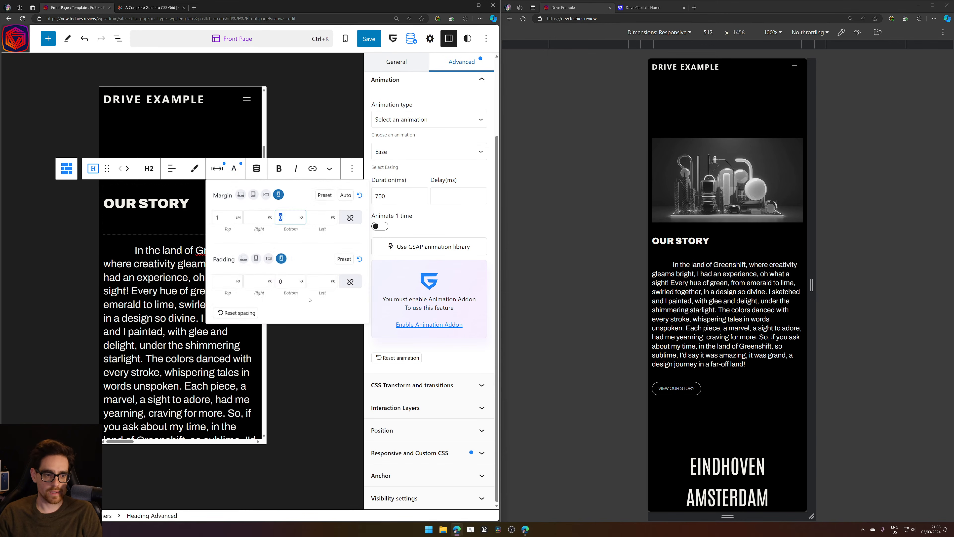
Save the Front Page template with the text block's padding change, retrying the save, and reload the live page
left_click(370, 39)
left_click(401, 39)
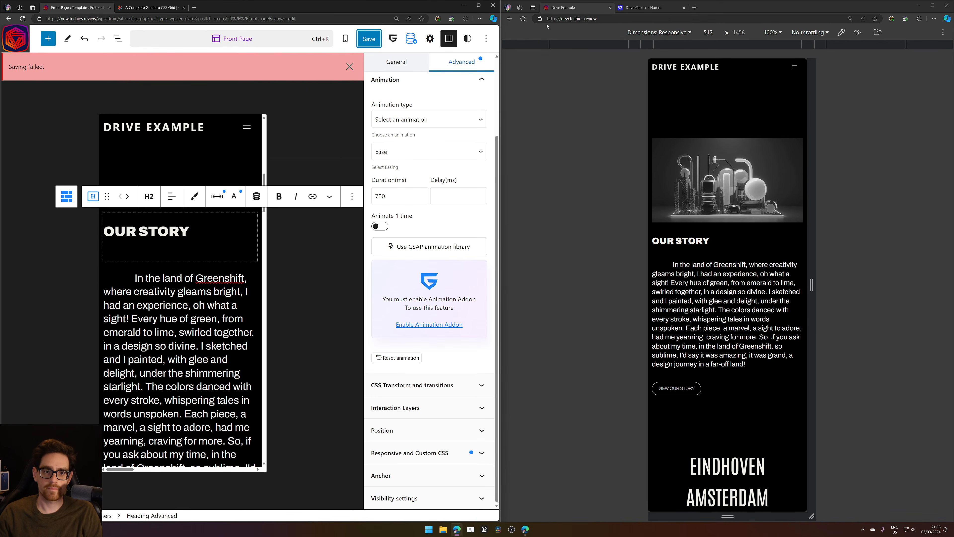
left_click(369, 39)
left_click(399, 38)
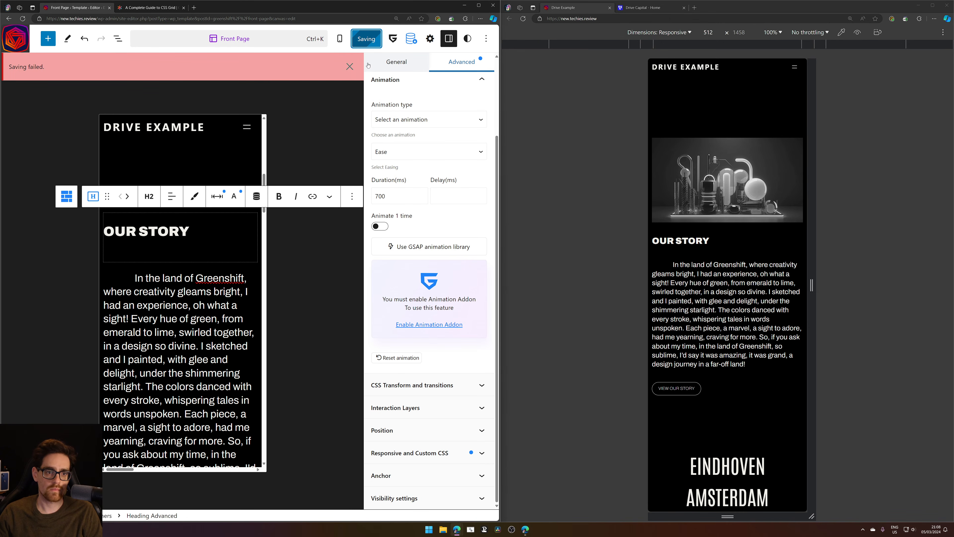
left_click(350, 67)
left_click(522, 19)
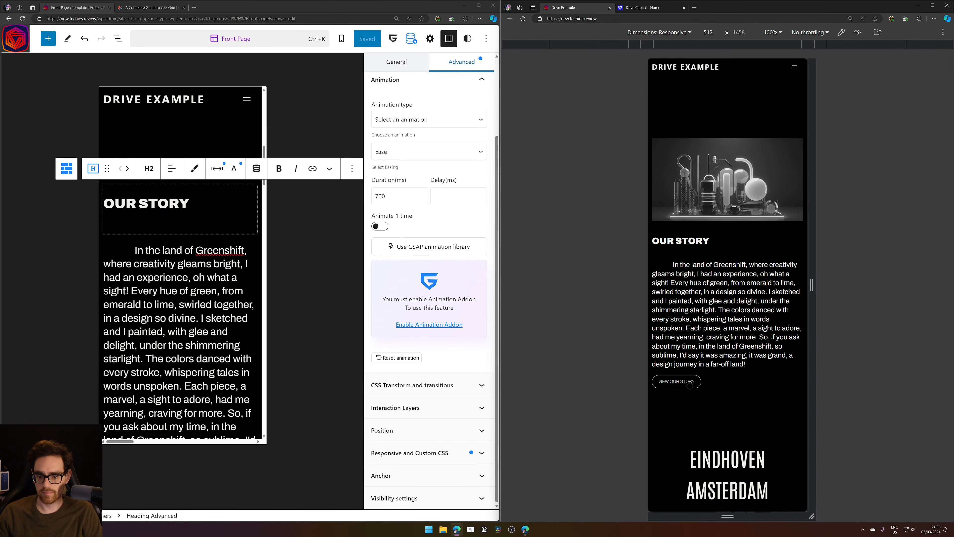
Change the lower-edge values of the mobile clip path to 16.9% for the image above the Subscribe section
scroll(746, 323, "down", 6)
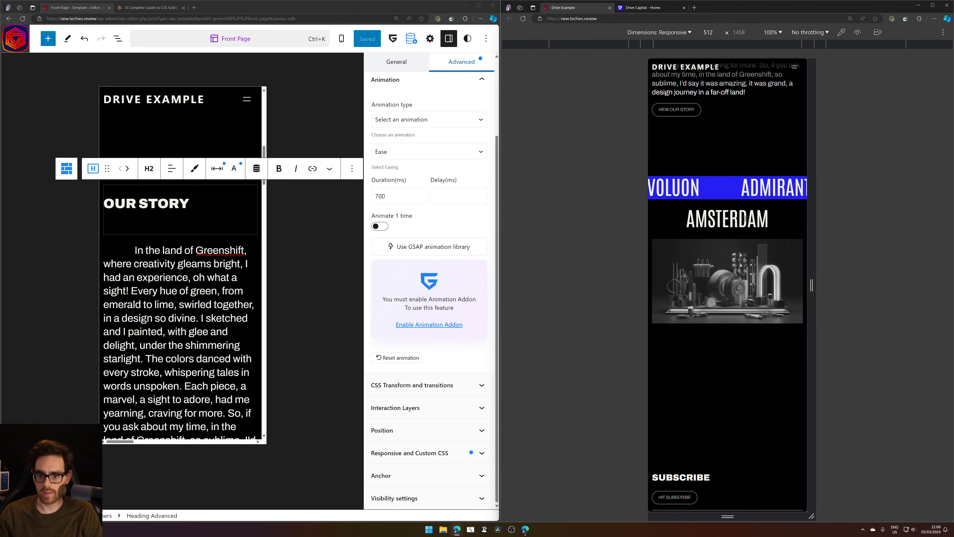
scroll(746, 226, "down", 4)
scroll(709, 300, "up", 10)
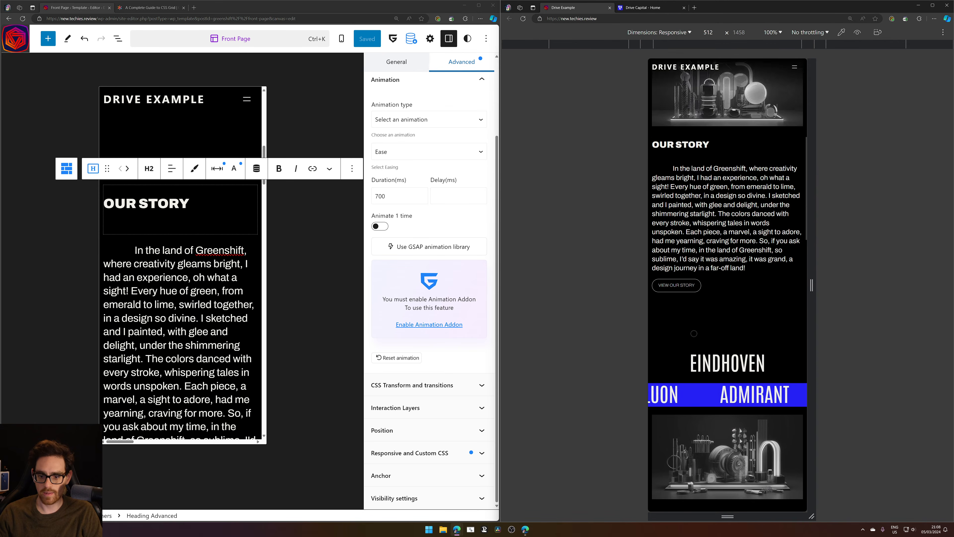
scroll(693, 335, "down", 7)
scroll(694, 335, "down", 3)
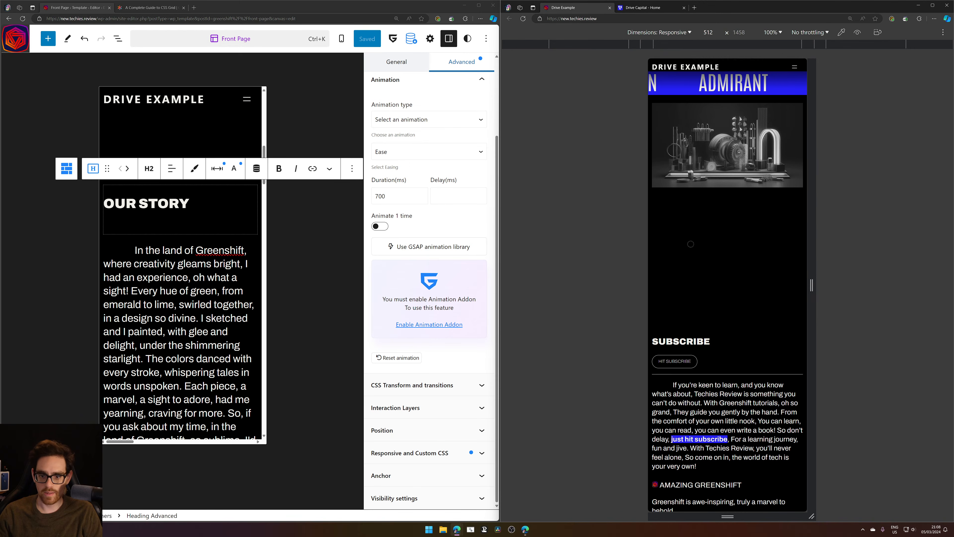
scroll(135, 254, "down", 15)
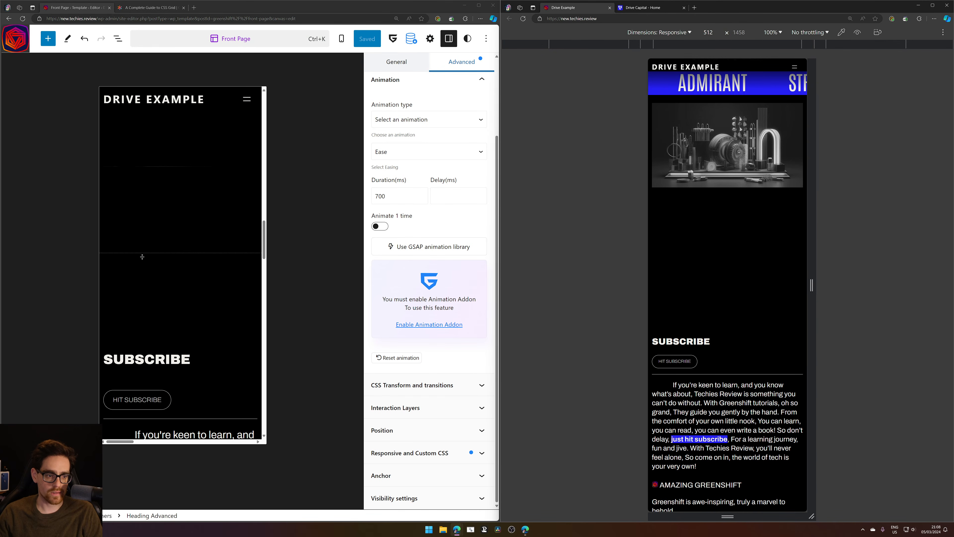
left_click(189, 266)
left_click(191, 209)
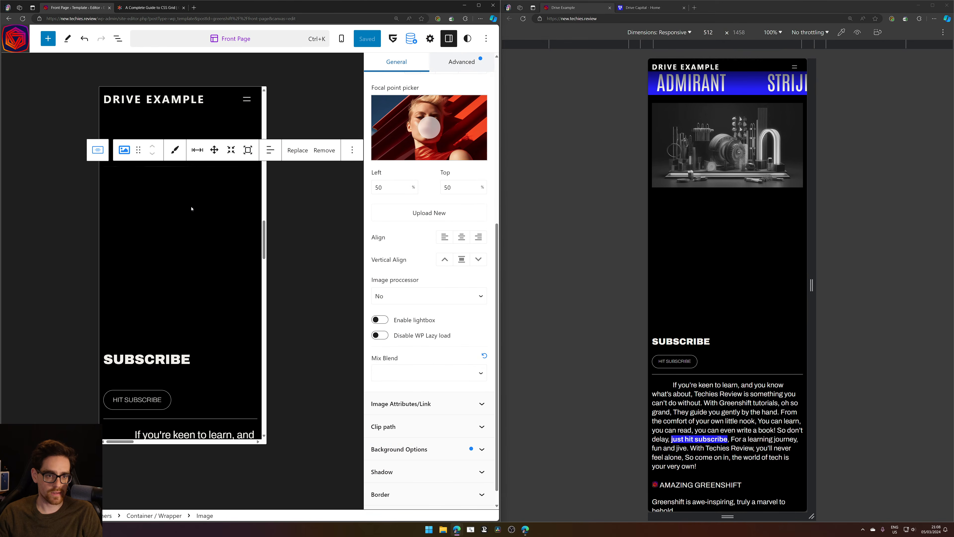
left_click(465, 64)
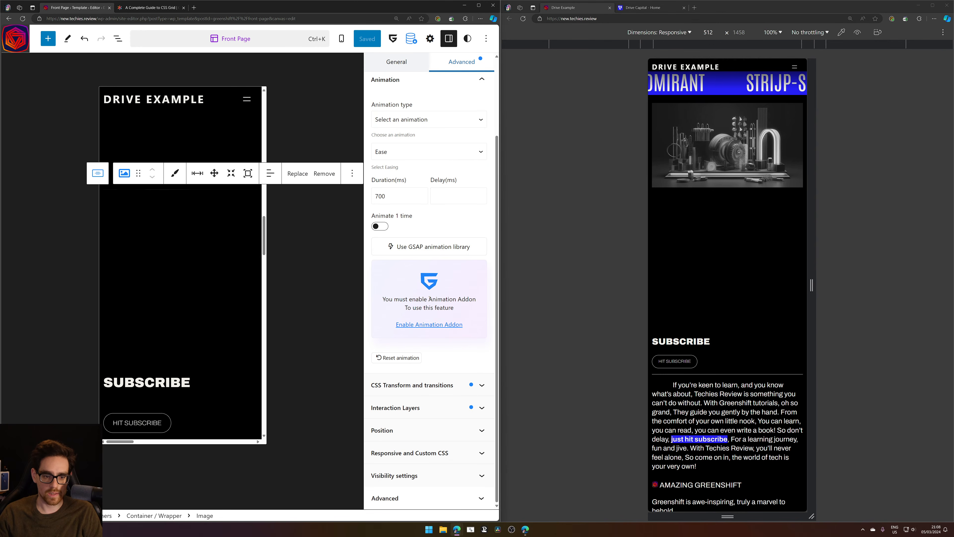
left_click(413, 385)
scroll(436, 380, "down", 5)
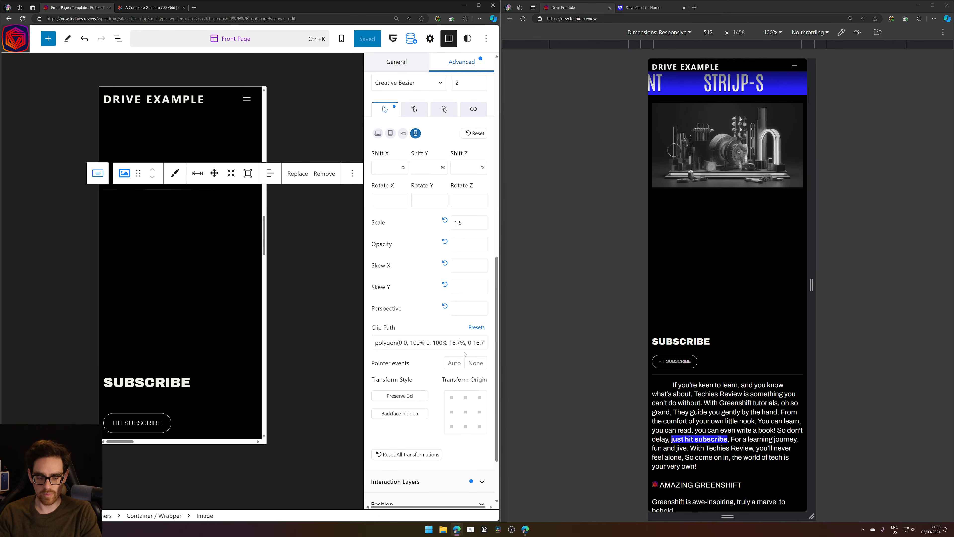
key("BackSpace")
type("9")
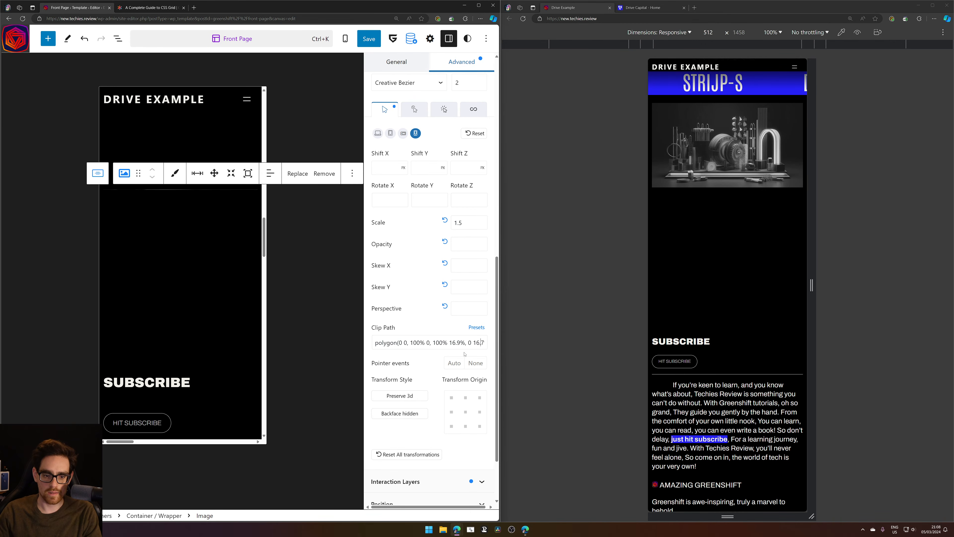
Save the Front Page template with the image's clip path change, retrying the save
key("ctrl+s")
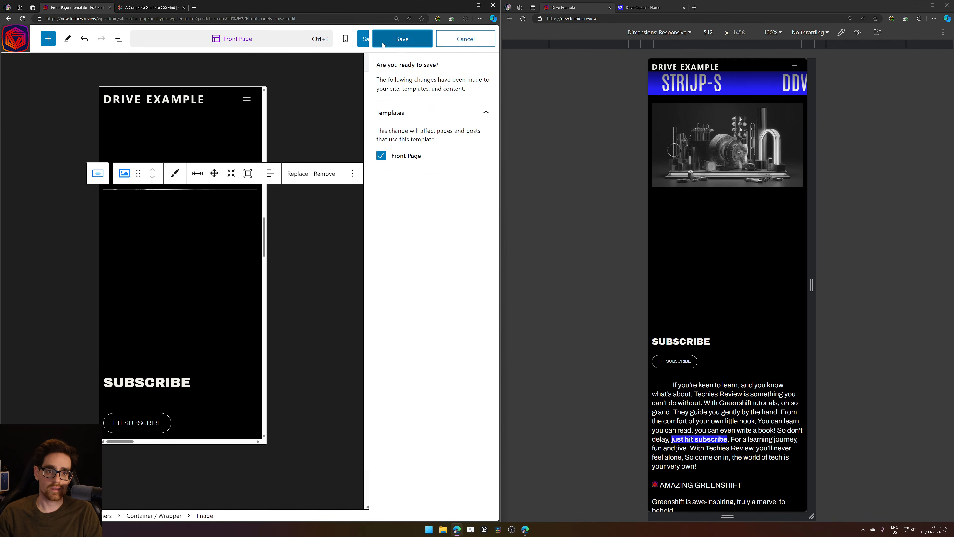
left_click(404, 37)
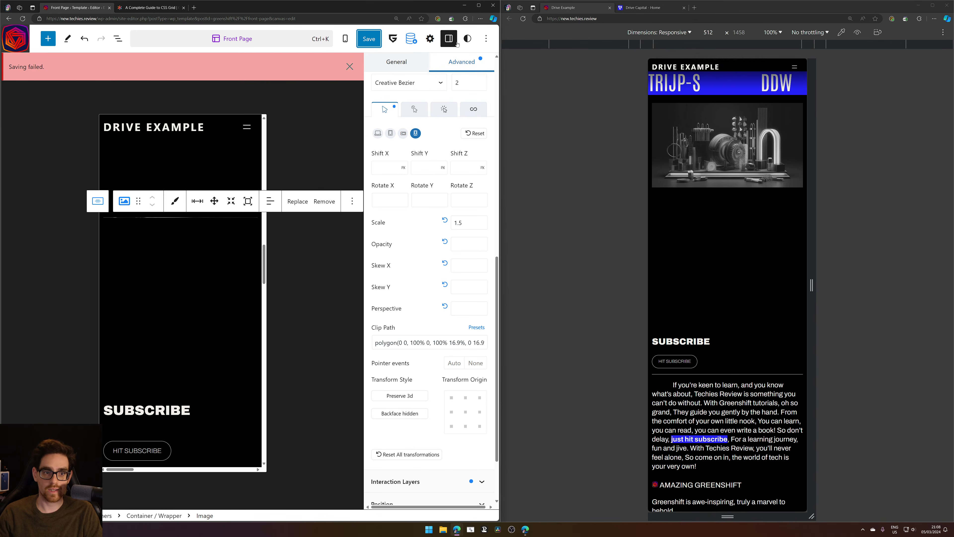
left_click(379, 36)
left_click(402, 37)
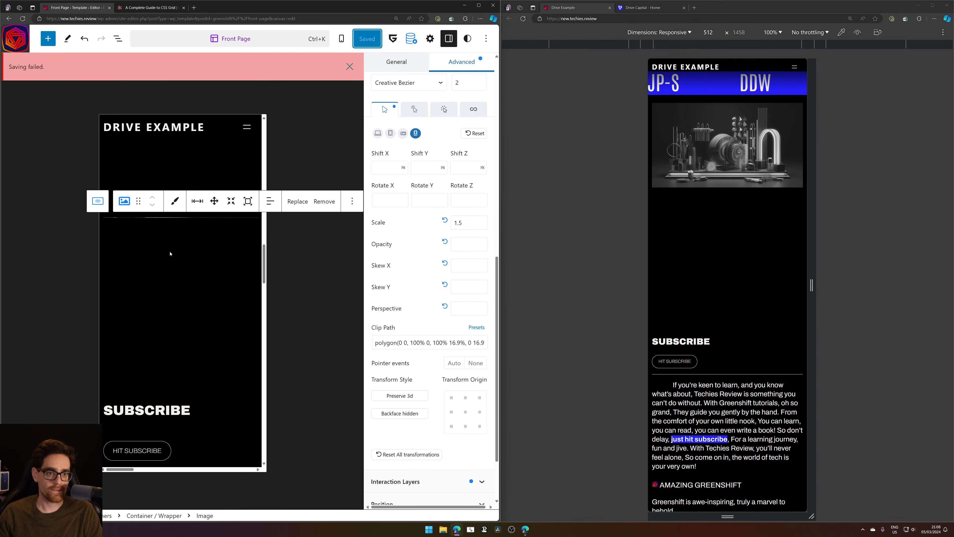
Set the mobile column number to 2 for the image container grid above the Our Story section
scroll(170, 253, "up", 20)
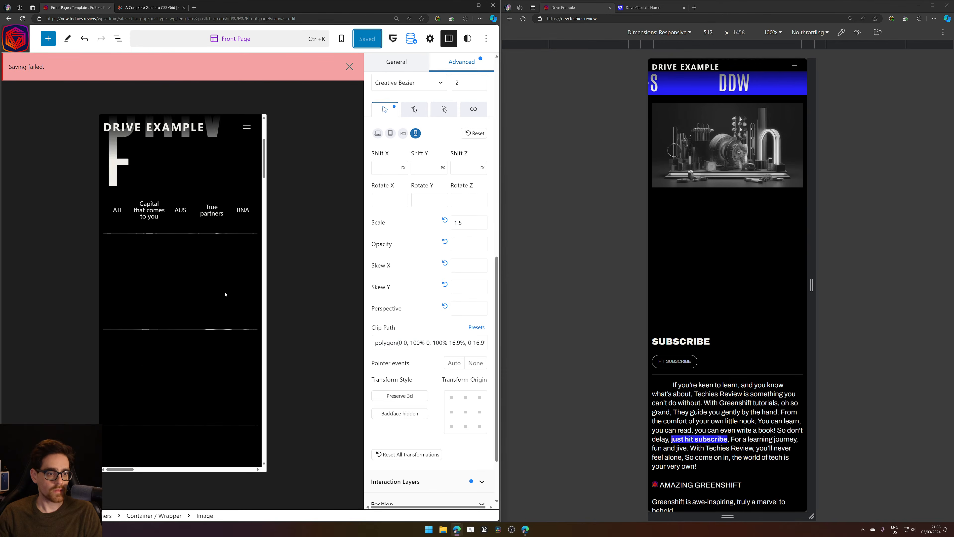
scroll(225, 294, "up", 2)
scroll(215, 301, "down", 3)
left_click(194, 201)
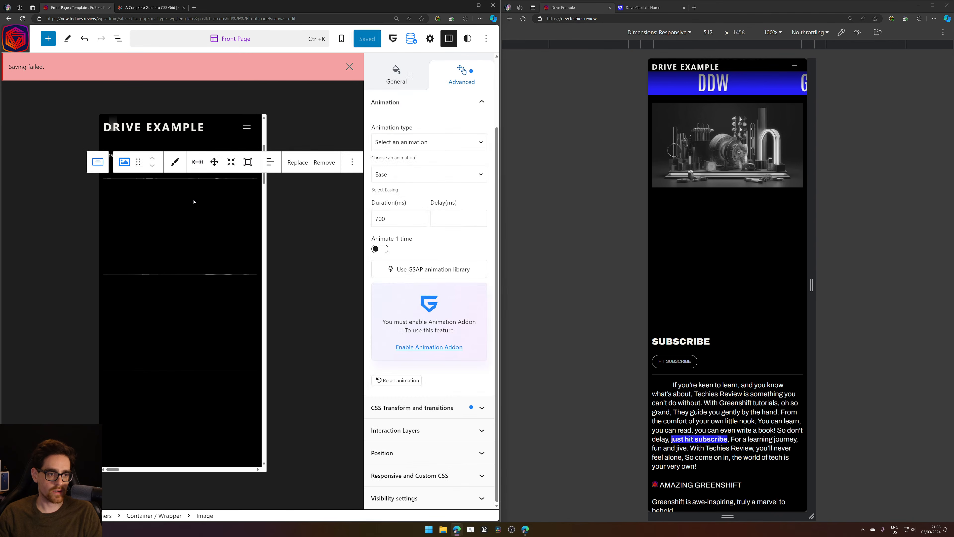
left_click(94, 161)
left_click(114, 162)
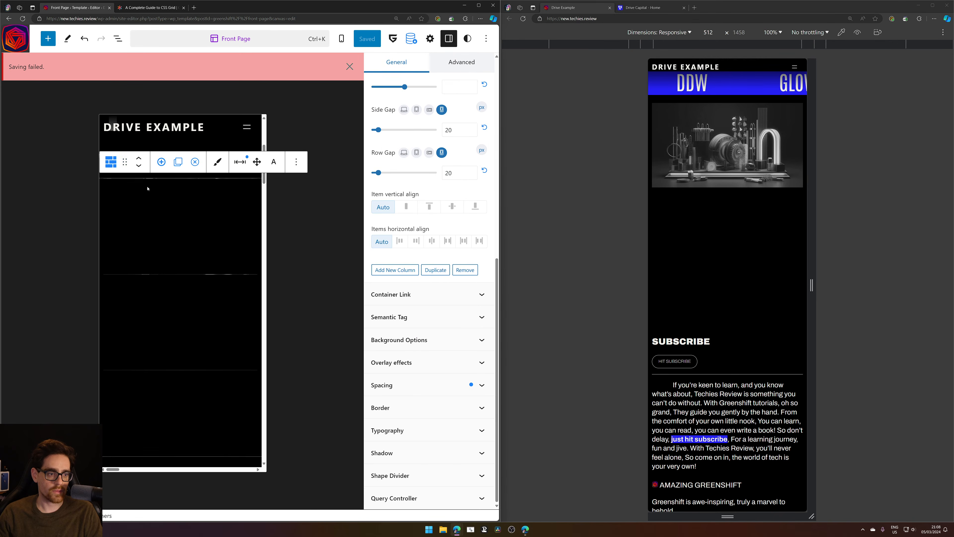
scroll(409, 231, "up", 7)
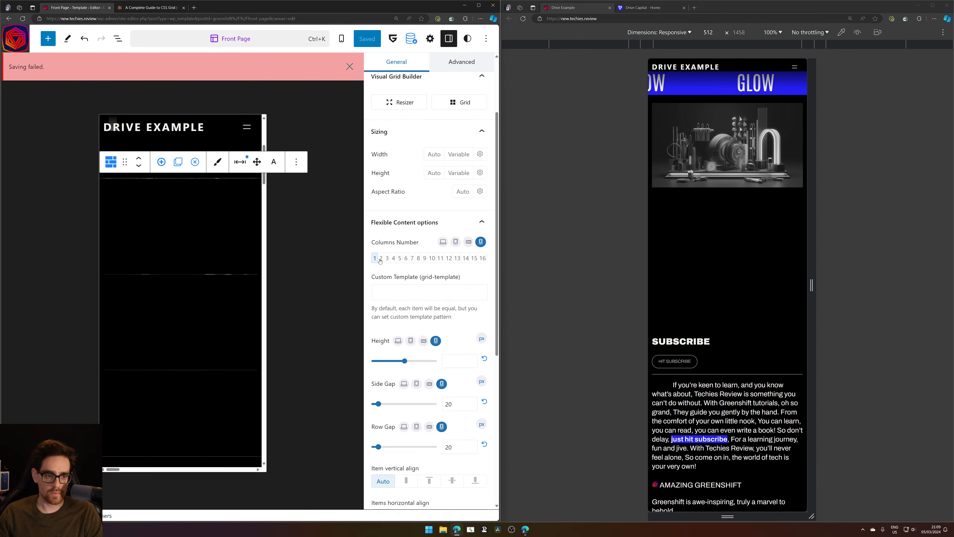
left_click(380, 259)
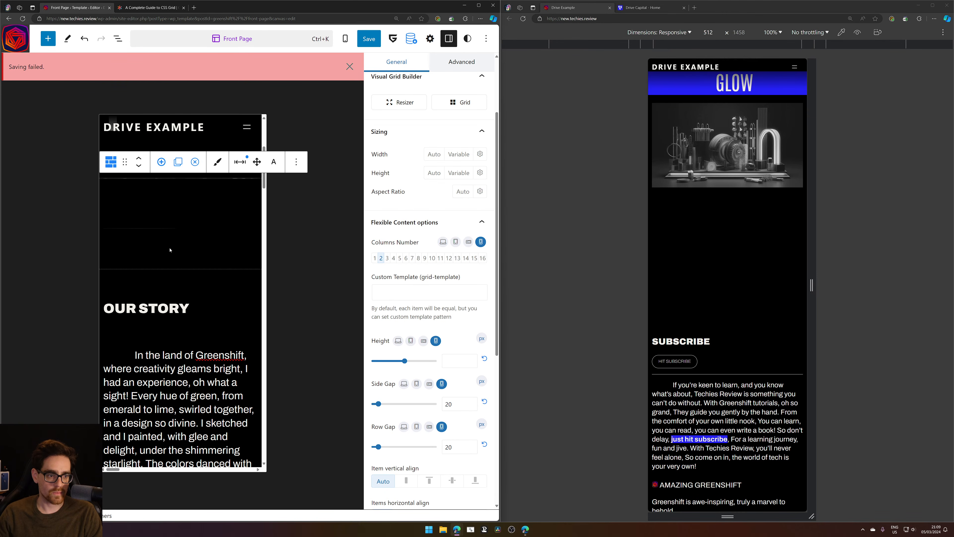
Hide the third container of the grid above Our Story on mobile
left_click(117, 40)
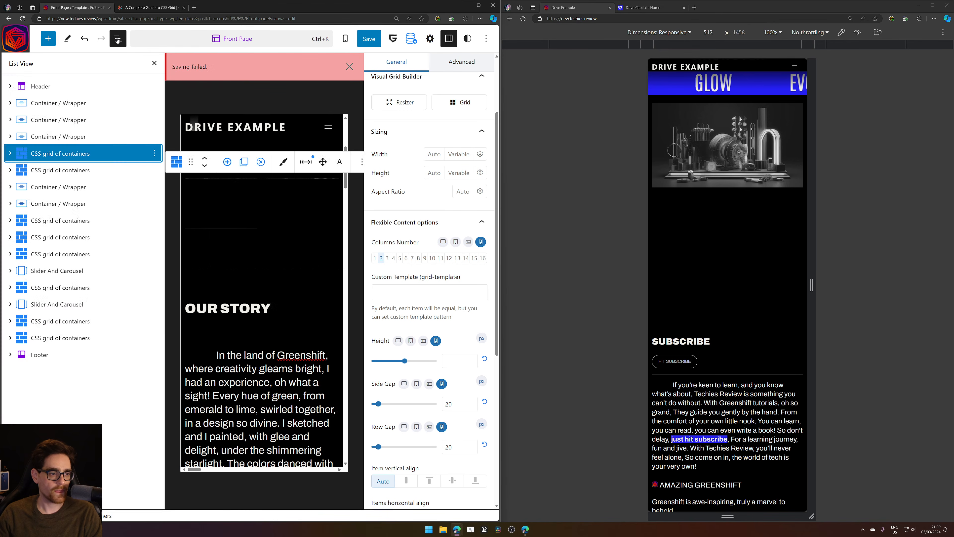
left_click(60, 203)
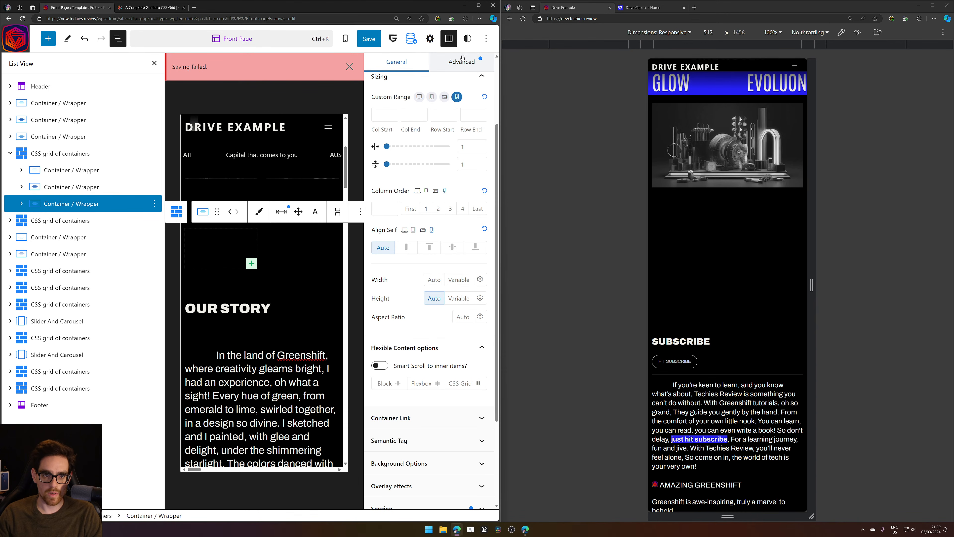
left_click(462, 60)
scroll(428, 301, "down", 1)
left_click(414, 419)
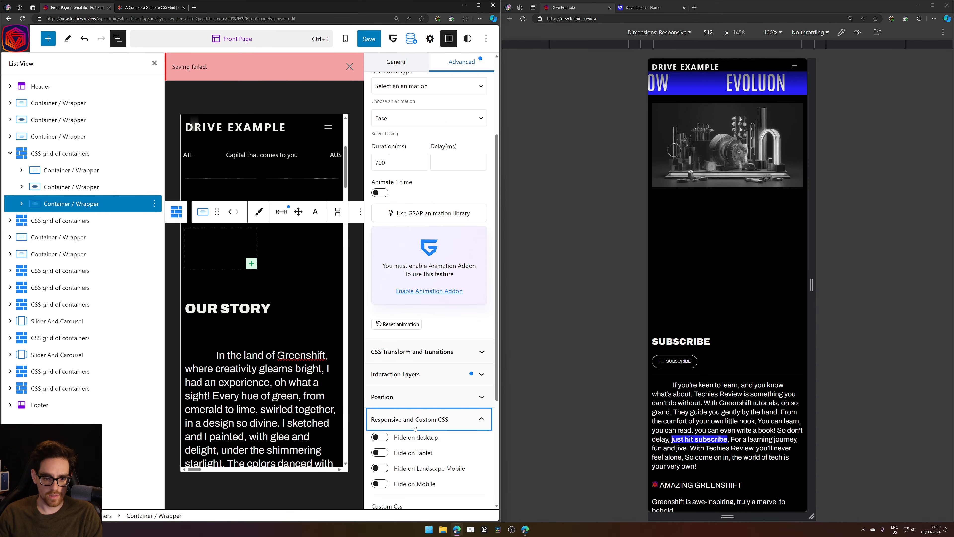
scroll(415, 427, "down", 5)
left_click(380, 308)
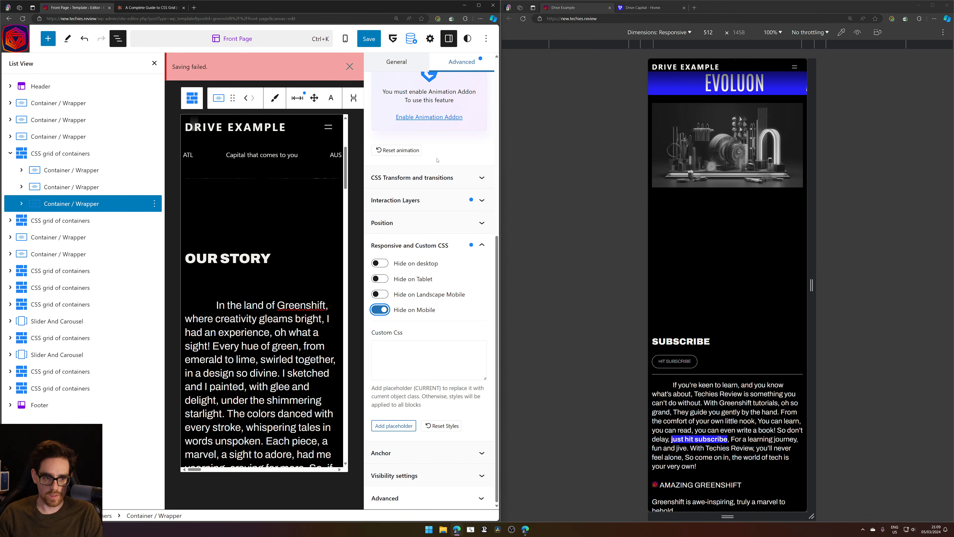
Save the Front Page template with the grid's mobile changes, retrying the save and dismissing the error notice
left_click(369, 39)
left_click(394, 37)
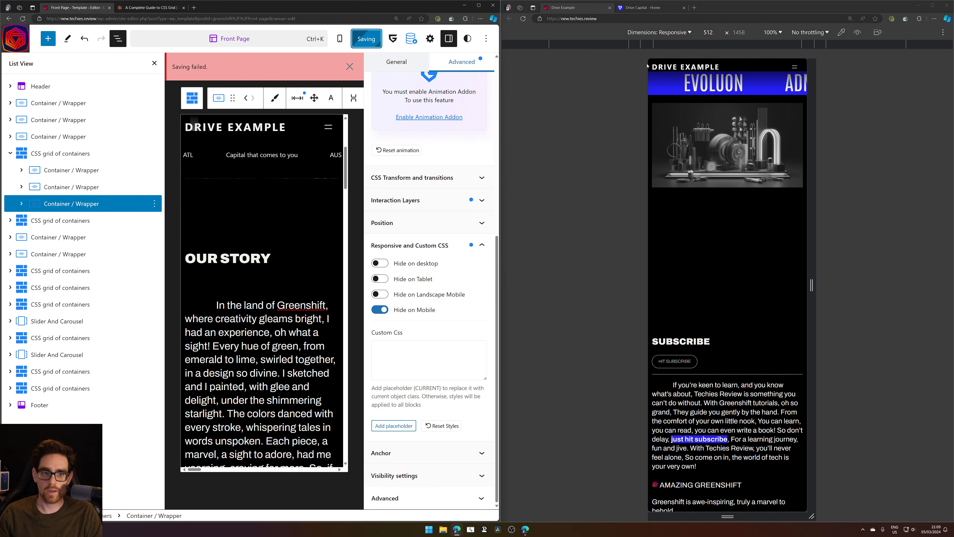
left_click(367, 36)
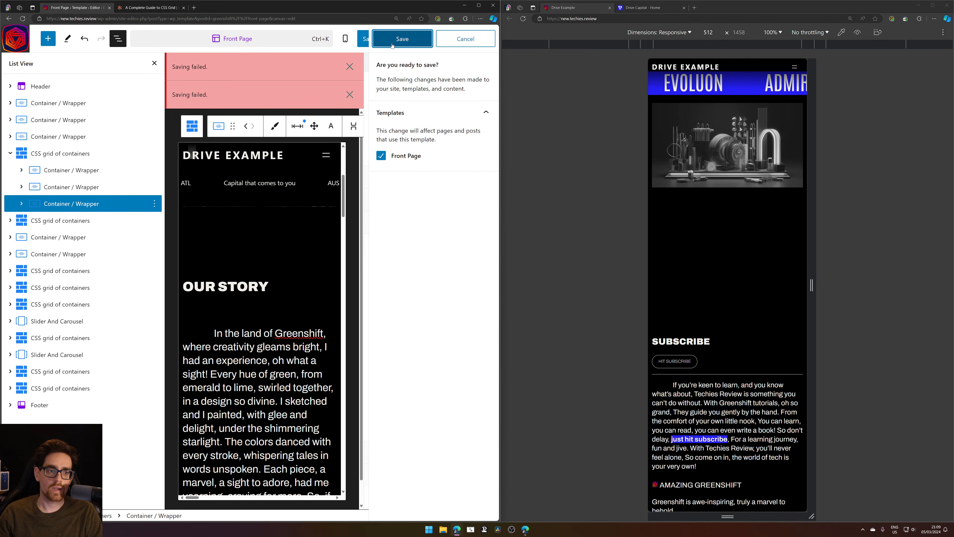
left_click(394, 37)
left_click(349, 67)
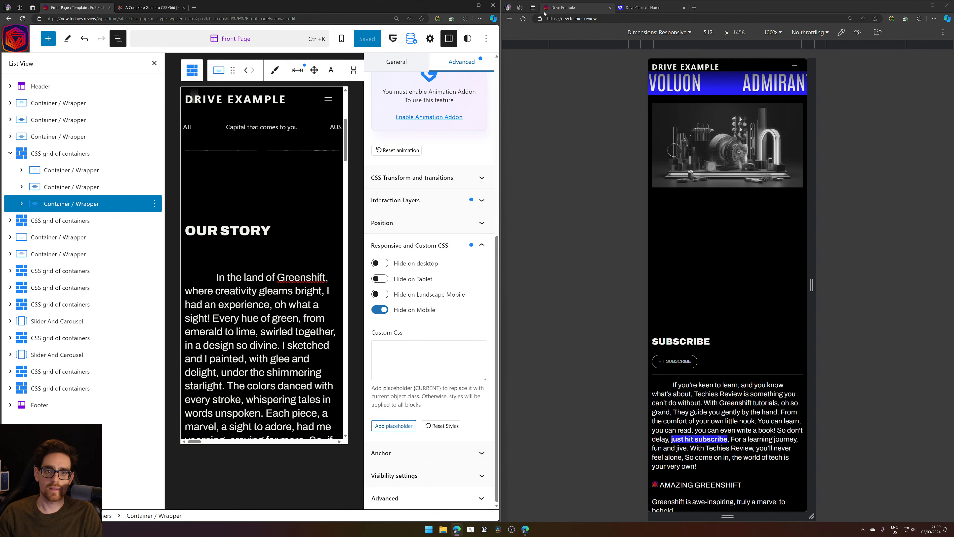
Reload the live page and check the mobile layout from the two-image grid down to the Subscribe section
left_click(527, 18)
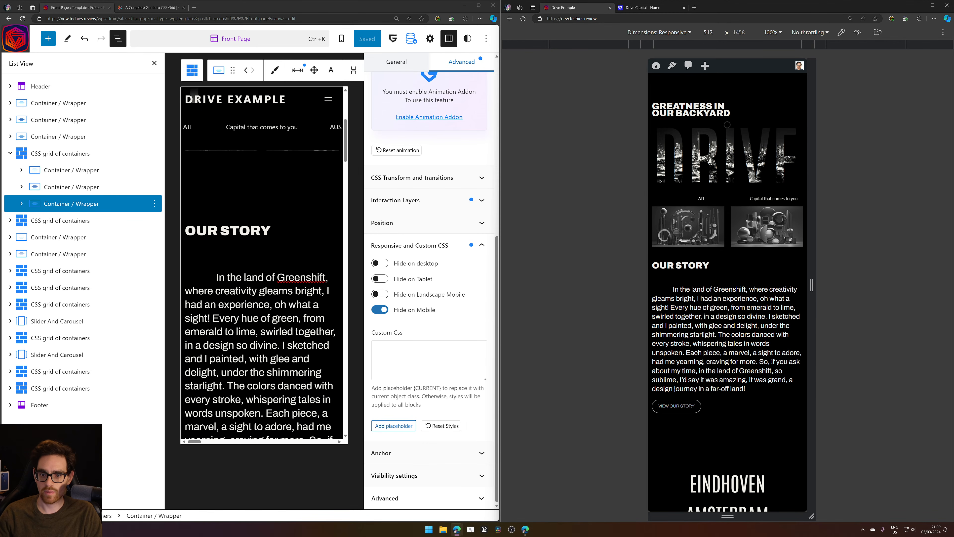
scroll(696, 288, "down", 5)
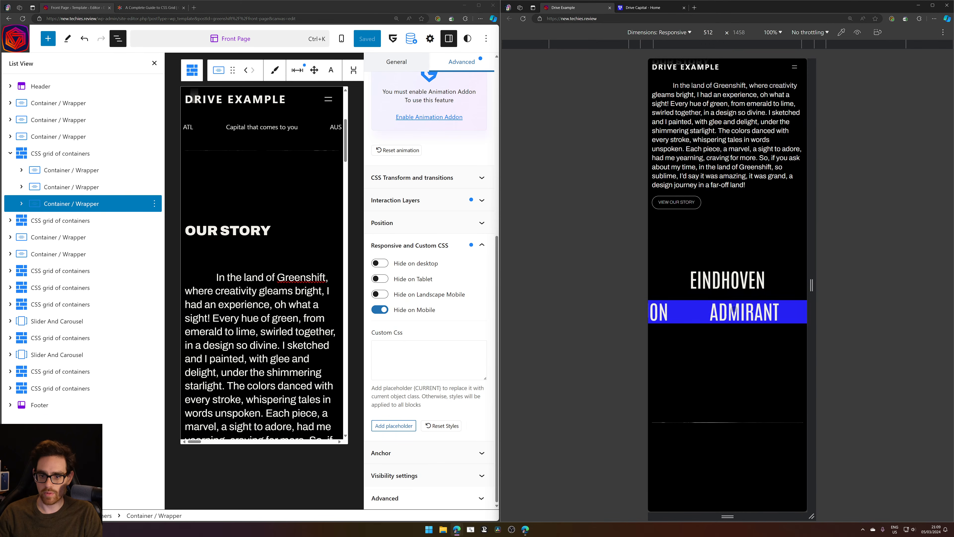
scroll(735, 353, "down", 5)
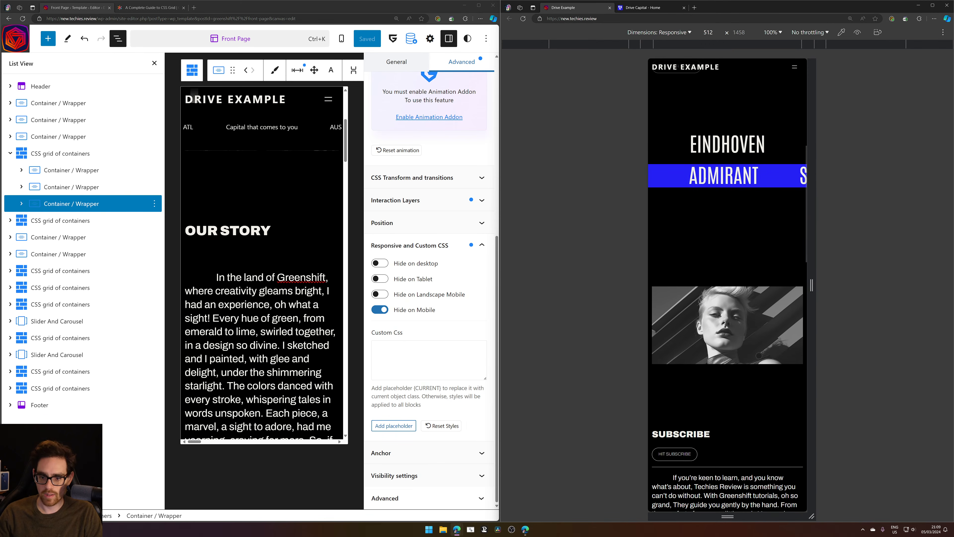
scroll(763, 293, "up", 10)
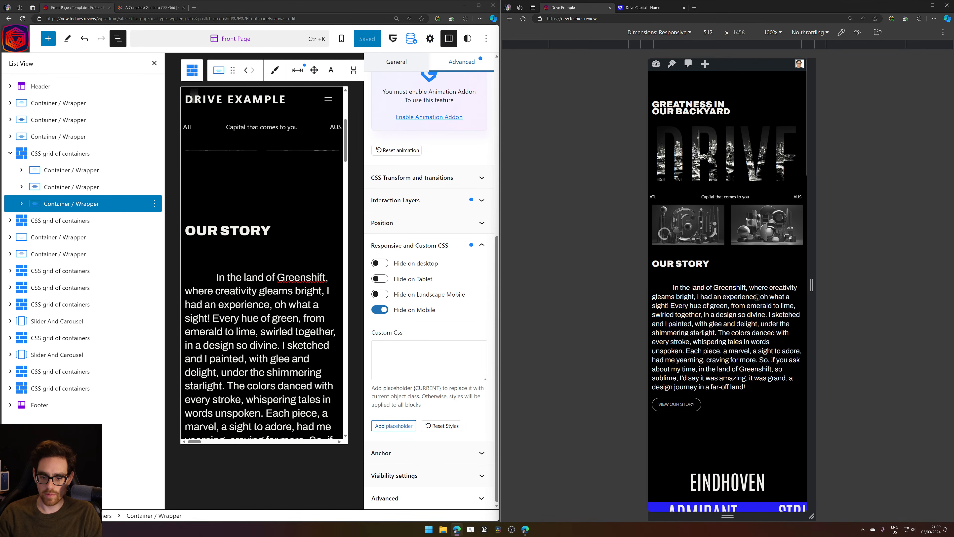
scroll(762, 292, "down", 8)
Copy the mobile clip path of the portrait image in the second container of the grid above Subscribe
scroll(277, 326, "down", 10)
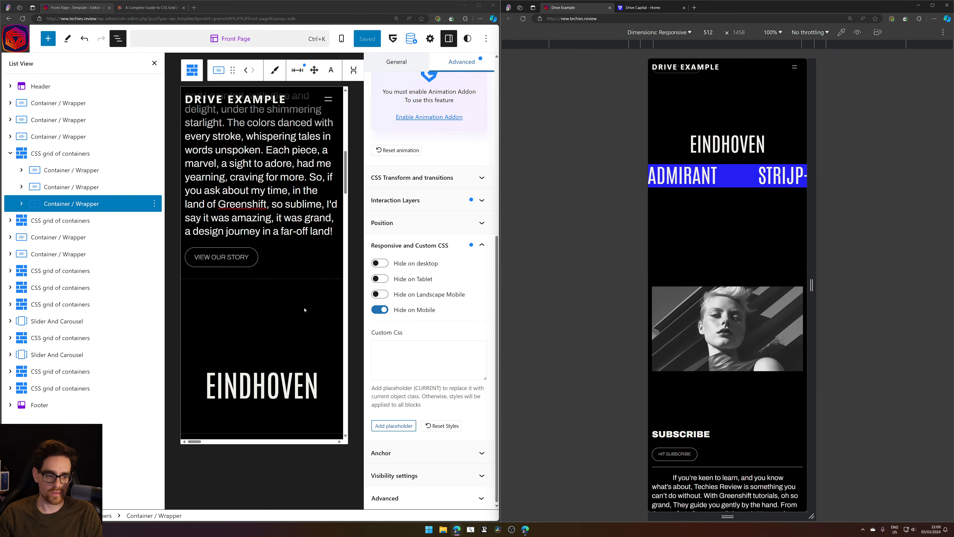
scroll(259, 286, "down", 8)
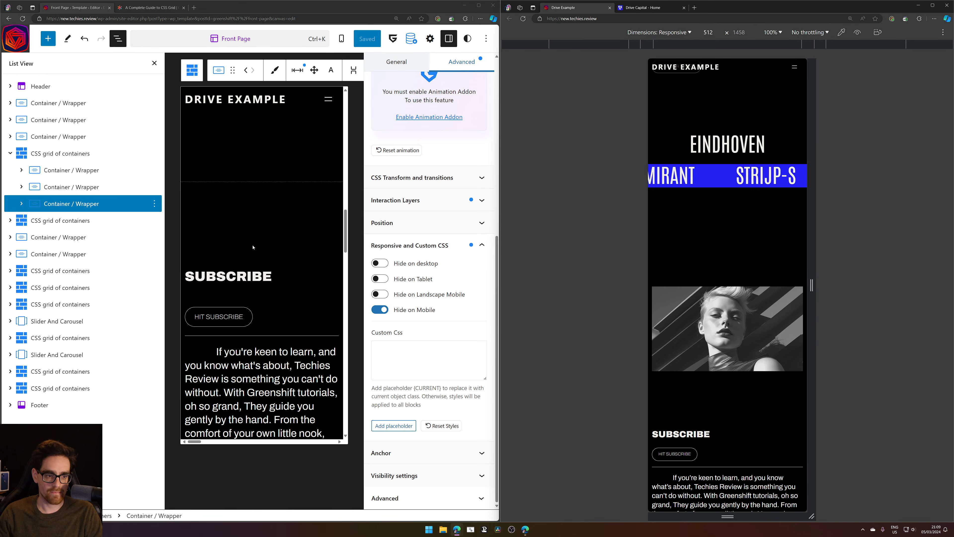
scroll(255, 245, "up", 6)
left_click(309, 243)
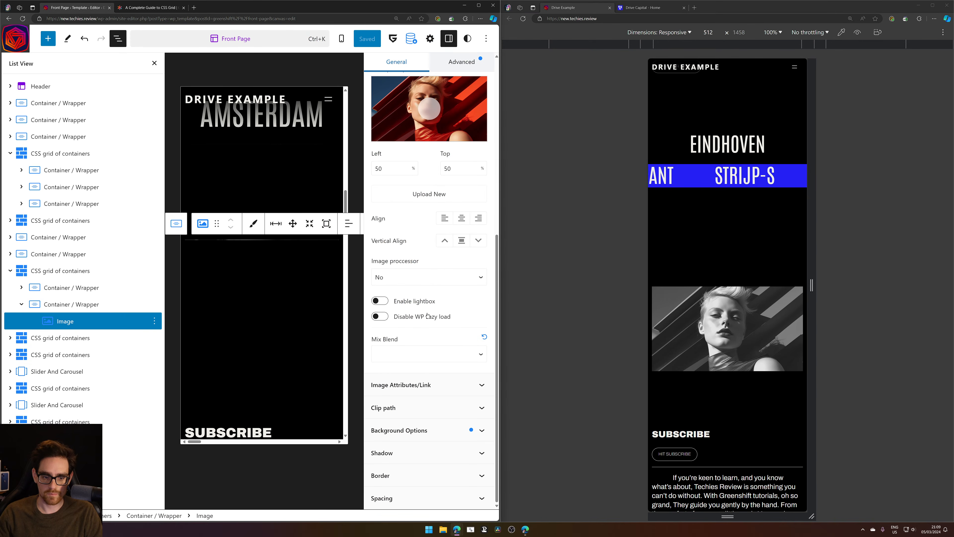
left_click(465, 67)
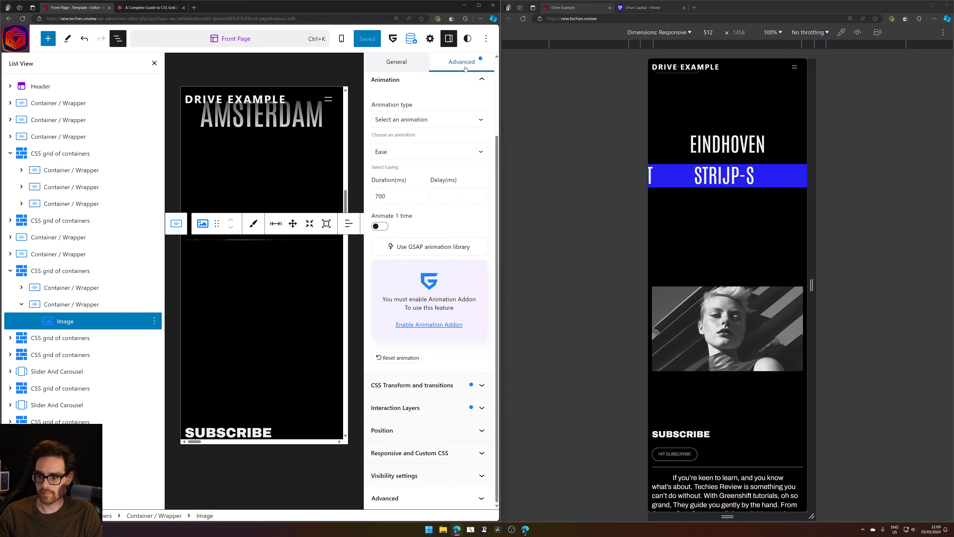
left_click(401, 386)
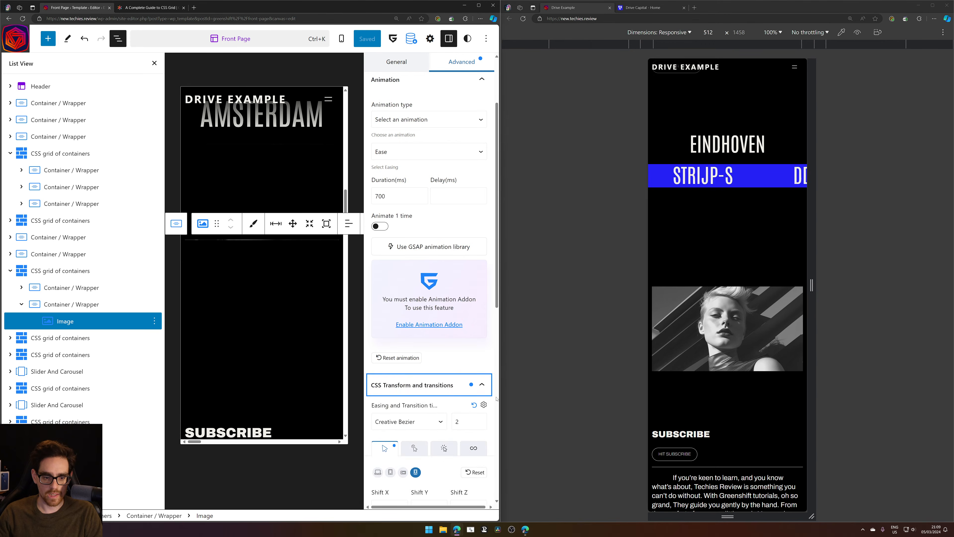
scroll(466, 395, "down", 10)
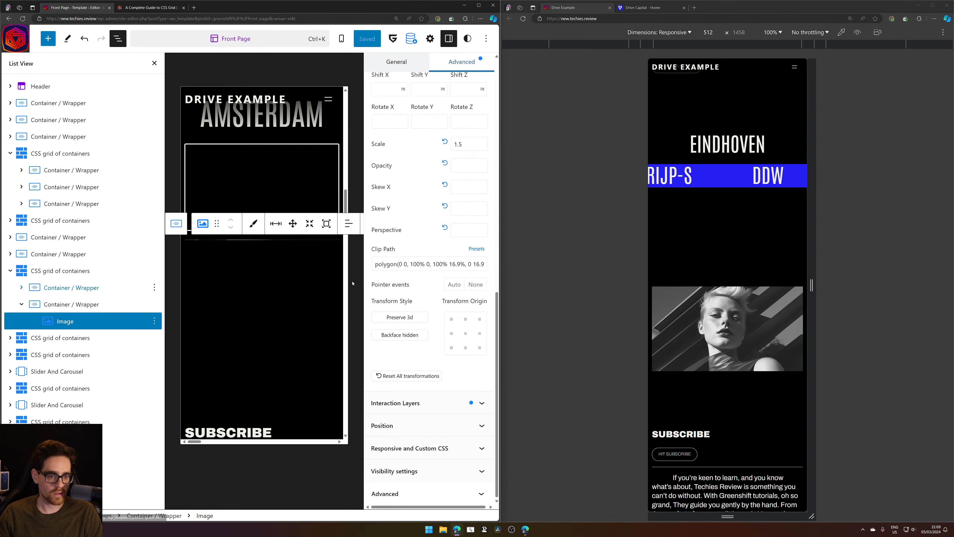
triple_click(463, 265)
key("ctrl+c")
Replace the mobile clip path of the image in that grid's first container with the copied 16.9% polygon
left_click(21, 288)
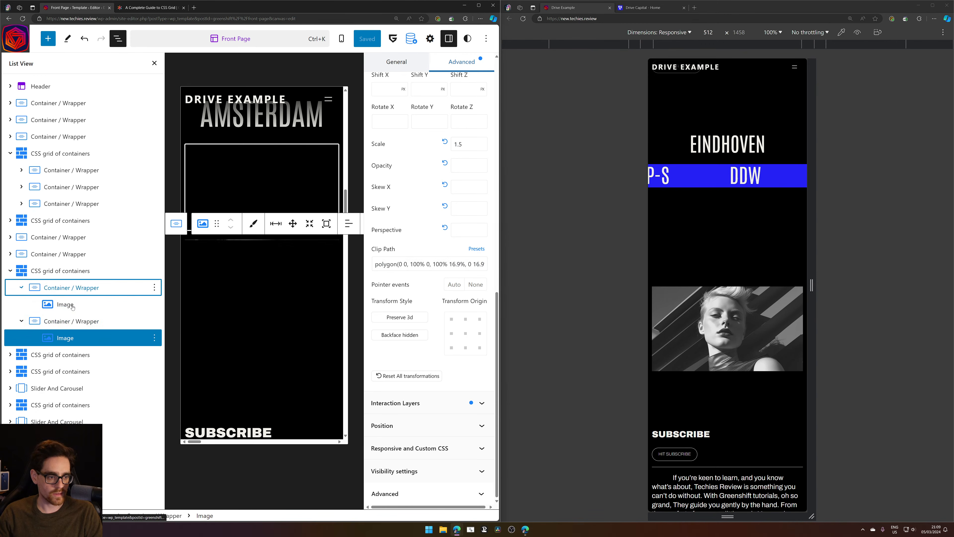
left_click(84, 305)
left_click(417, 407)
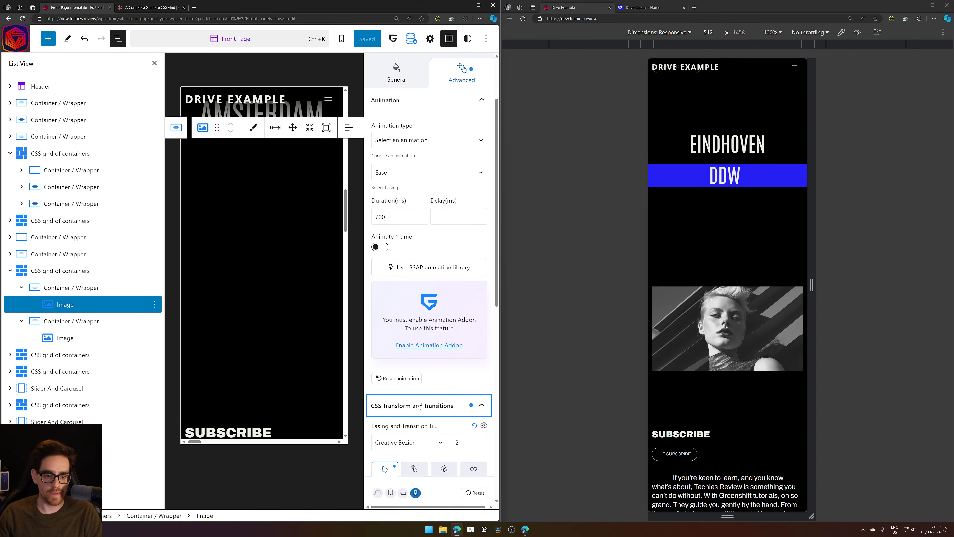
scroll(423, 412, "down", 1)
triple_click(455, 432)
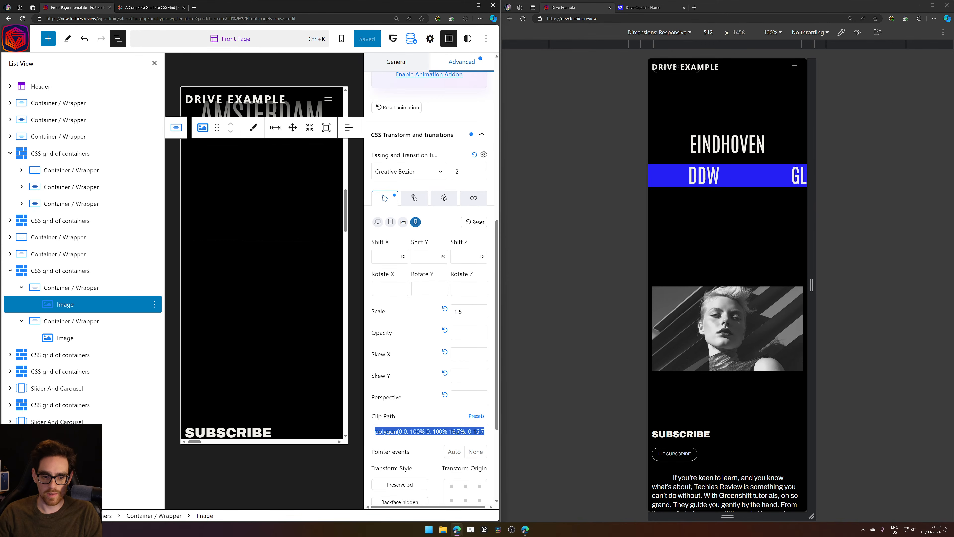
key("ctrl+v")
Save the Front Page template with the first image's new clip path, retrying the save and dismissing the error notice
left_click(373, 44)
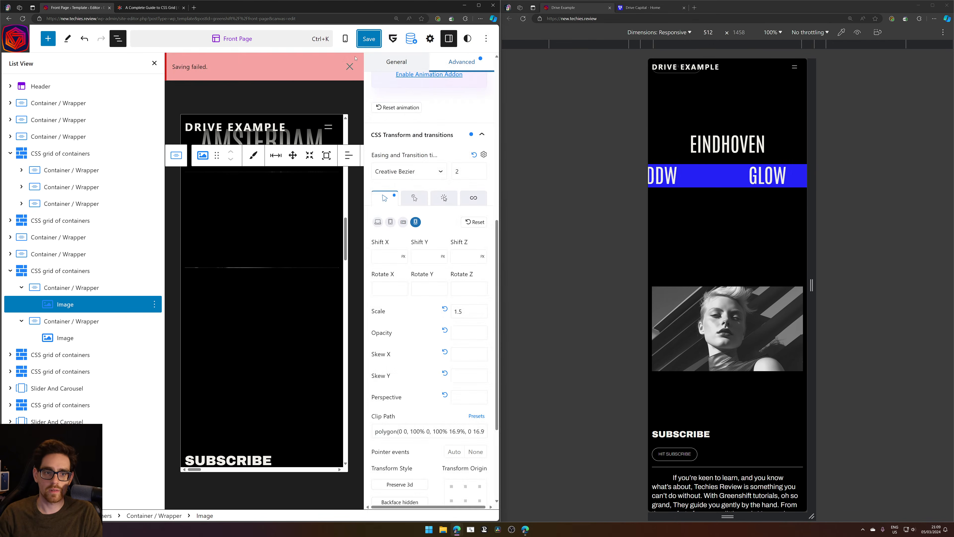
left_click(369, 42)
left_click(399, 40)
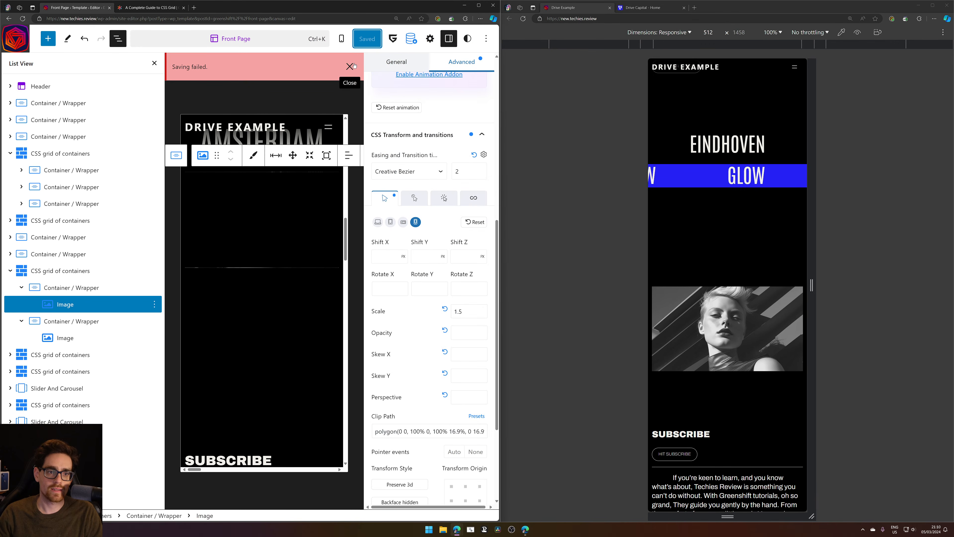
left_click(354, 65)
Reload the live page and check the two images, the Subscribe section and the text slider above Our Portfolio
left_click(570, 117)
key("F5")
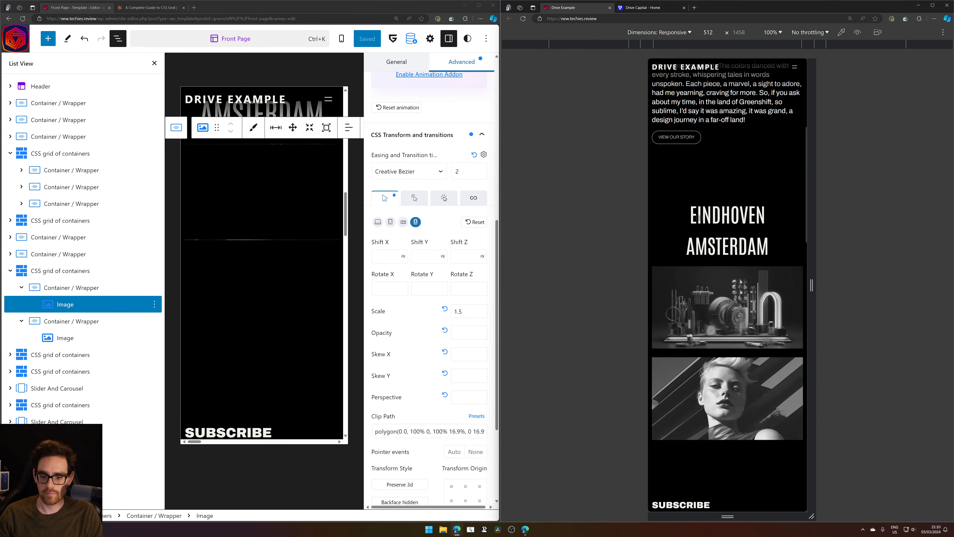
scroll(752, 266, "down", 5)
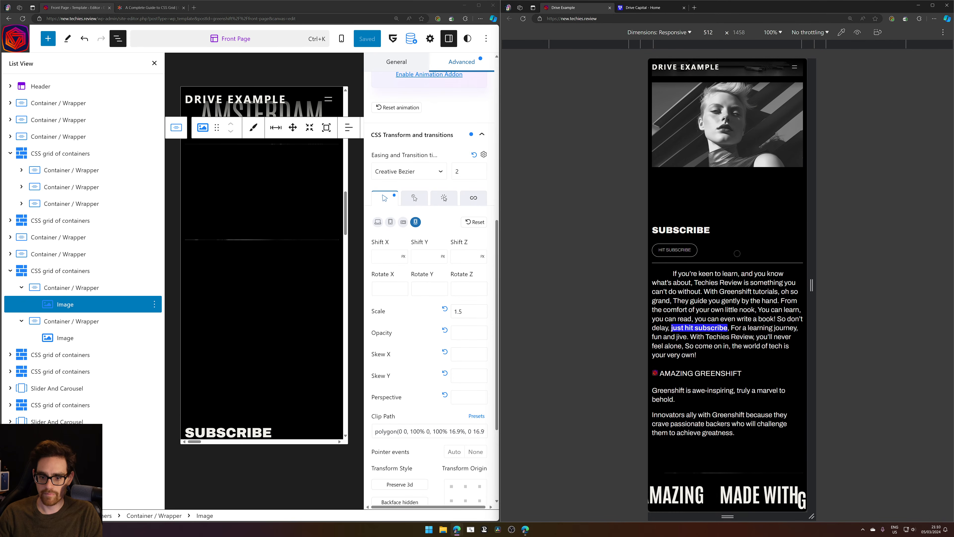
scroll(752, 266, "down", 3)
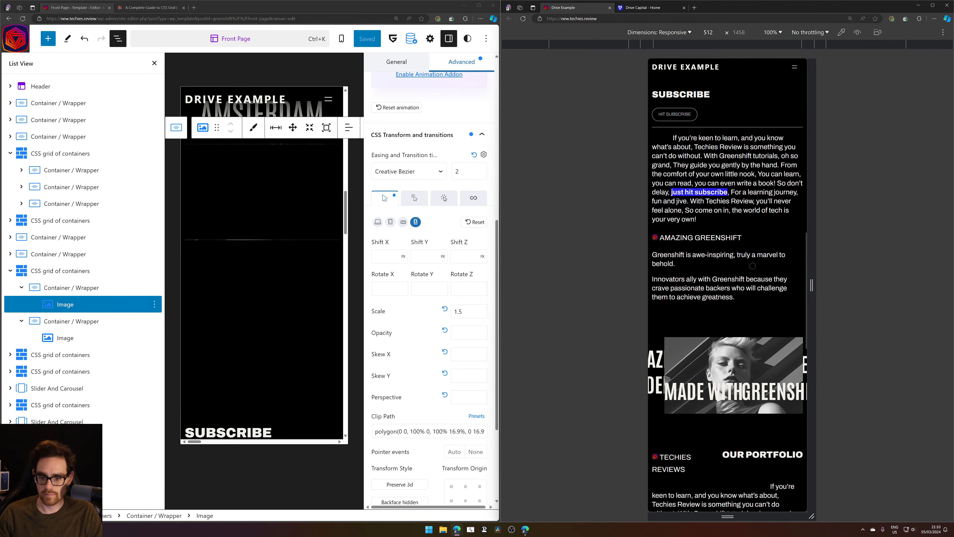
scroll(752, 266, "down", 3)
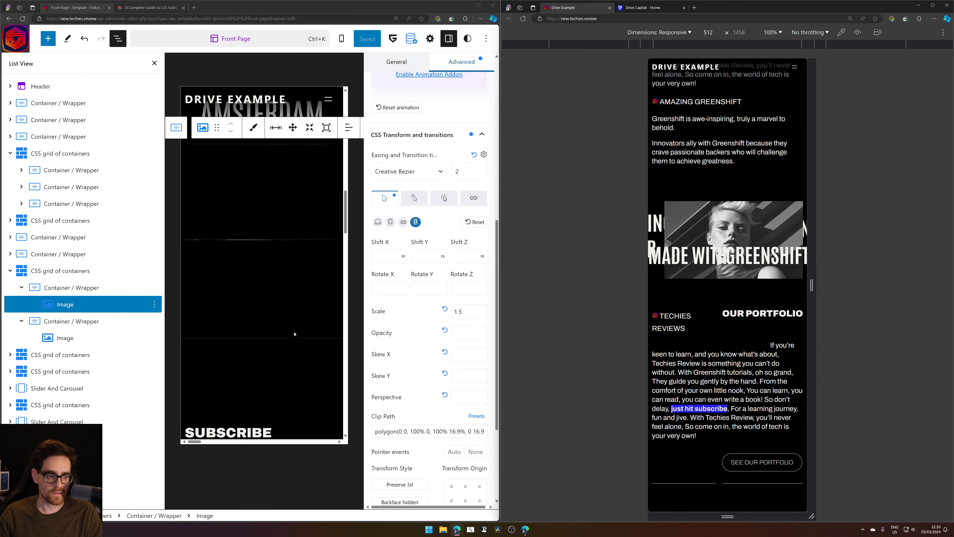
Hide the first container of the CSS grid between the two text sliders above Our Portfolio on mobile
scroll(294, 333, "down", 10)
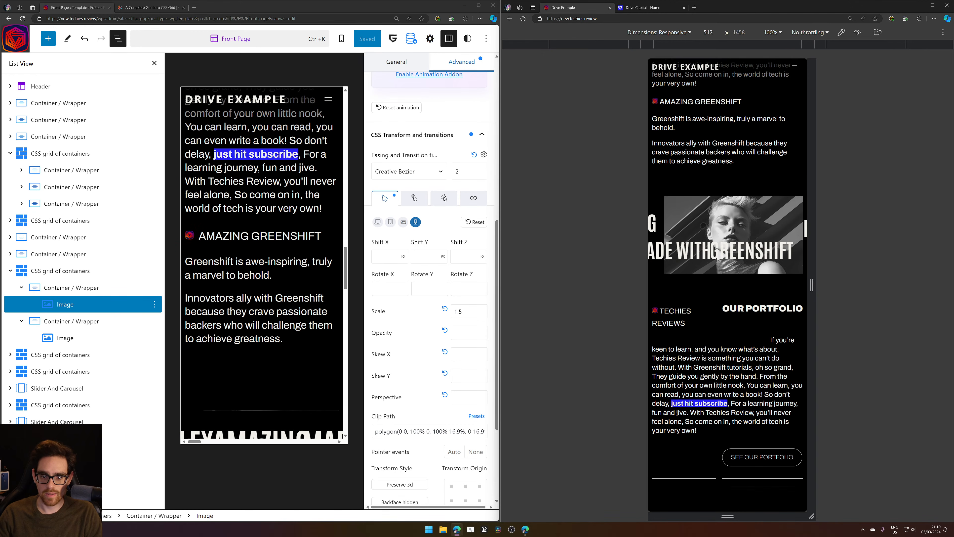
scroll(236, 270, "down", 5)
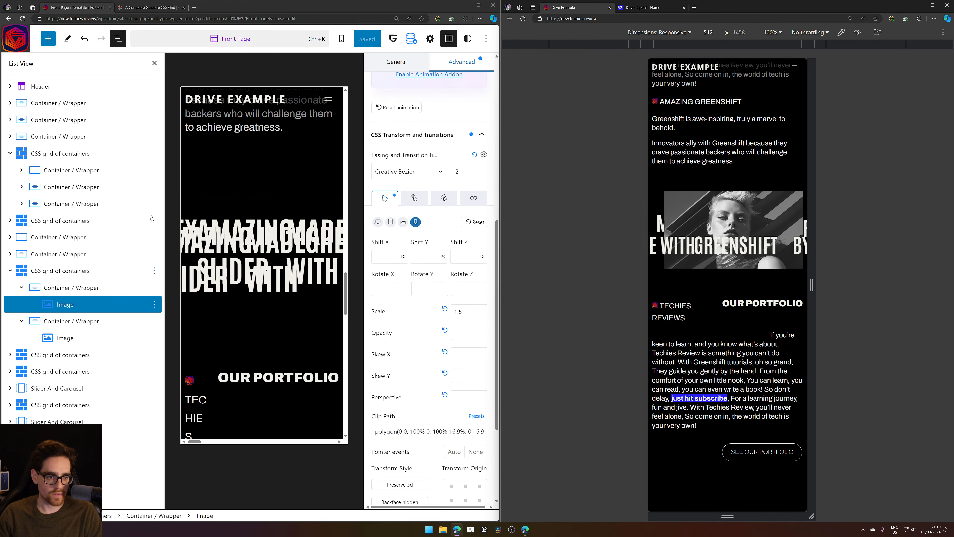
left_click(256, 200)
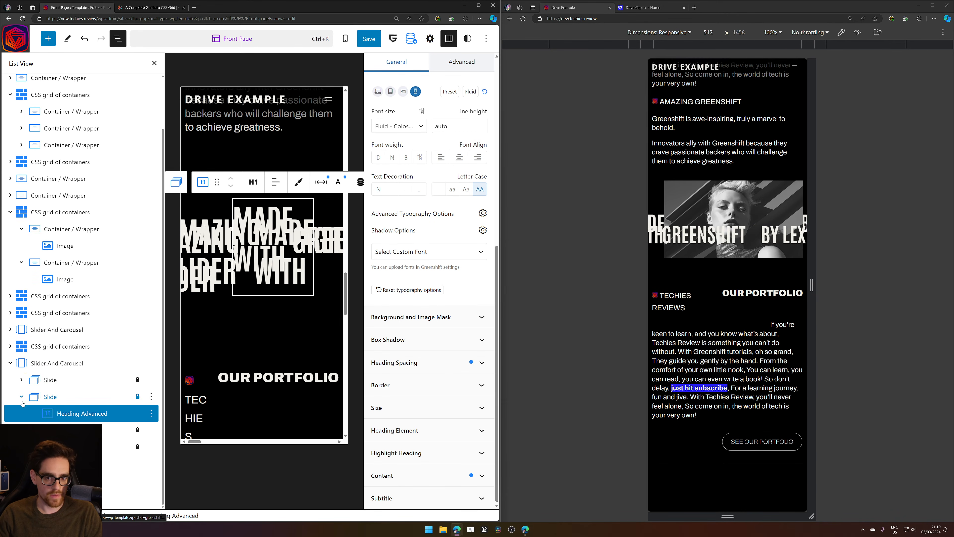
left_click(21, 399)
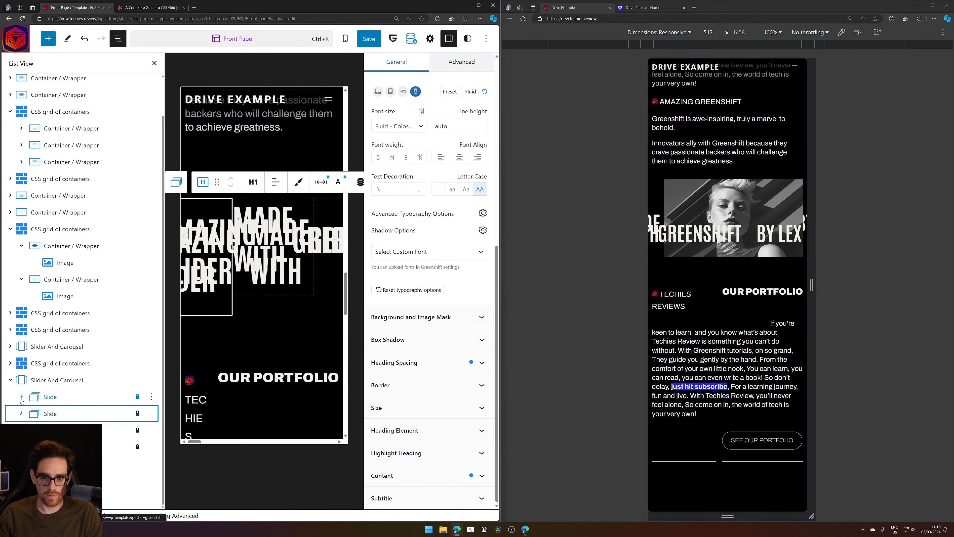
left_click(11, 379)
left_click(11, 406)
left_click(45, 405)
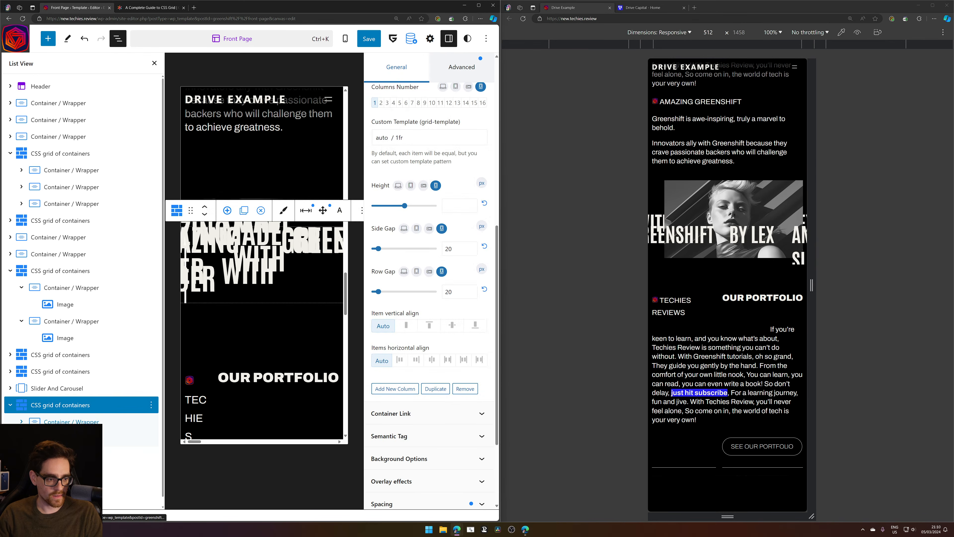
left_click(64, 438)
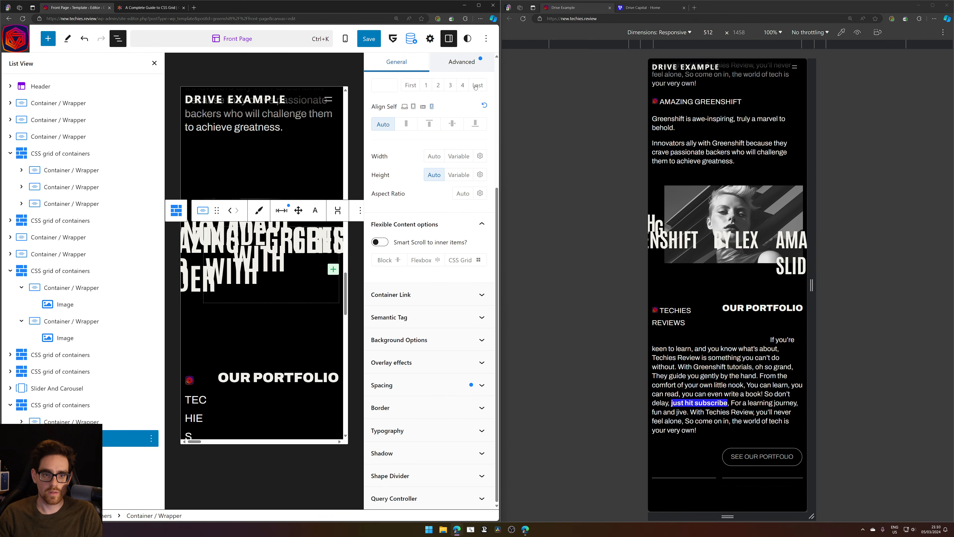
left_click(474, 65)
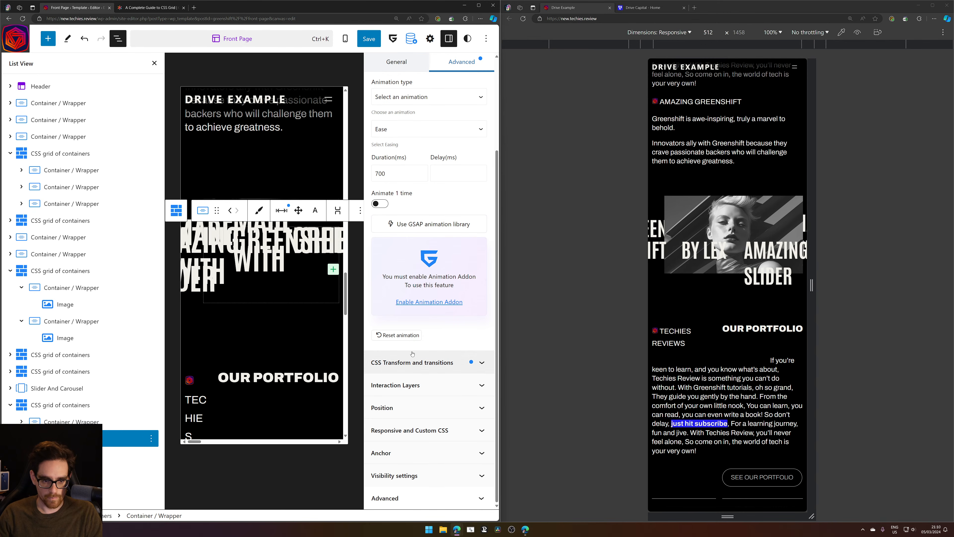
left_click(75, 422)
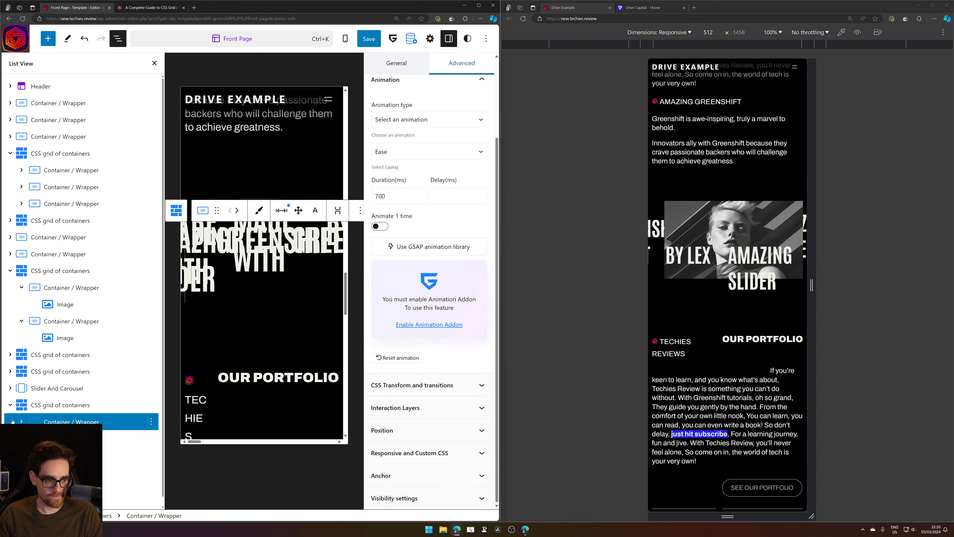
left_click(432, 452)
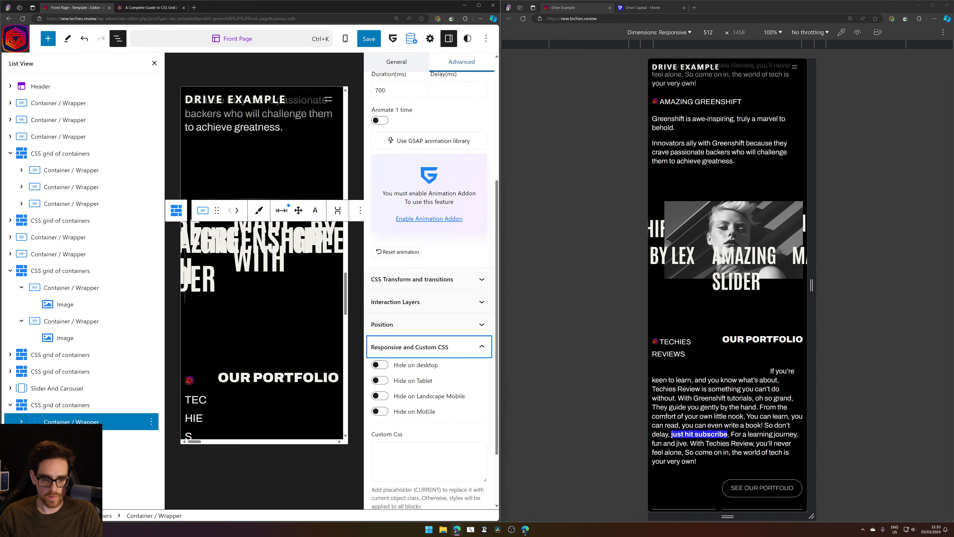
Save the Front Page template with the container hidden on mobile, retrying the save and dismissing the error notice
left_click(360, 46)
left_click(392, 41)
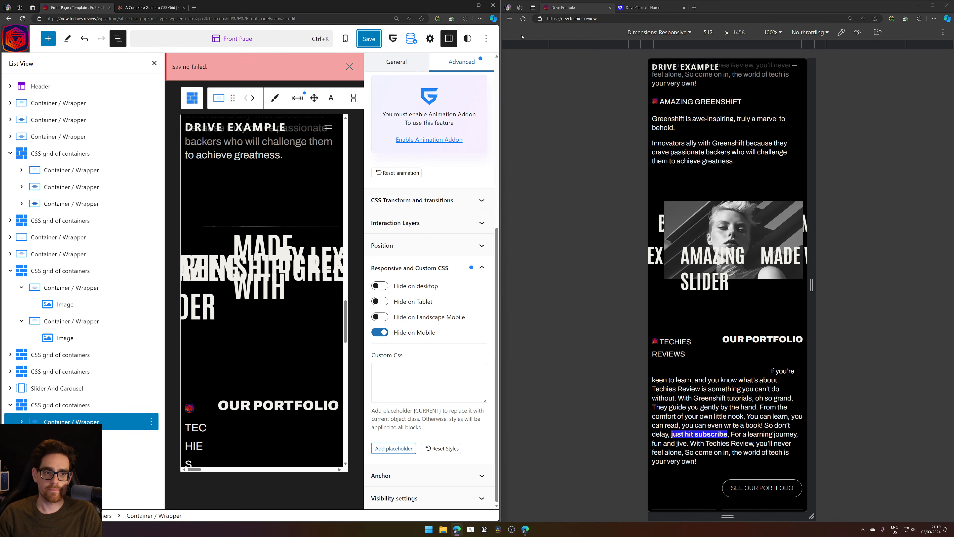
left_click(367, 39)
left_click(397, 38)
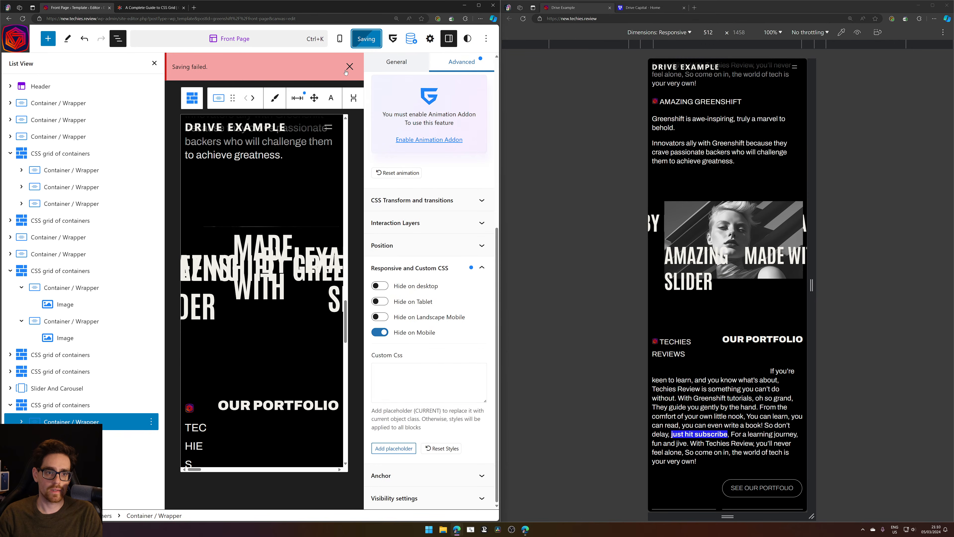
left_click(349, 67)
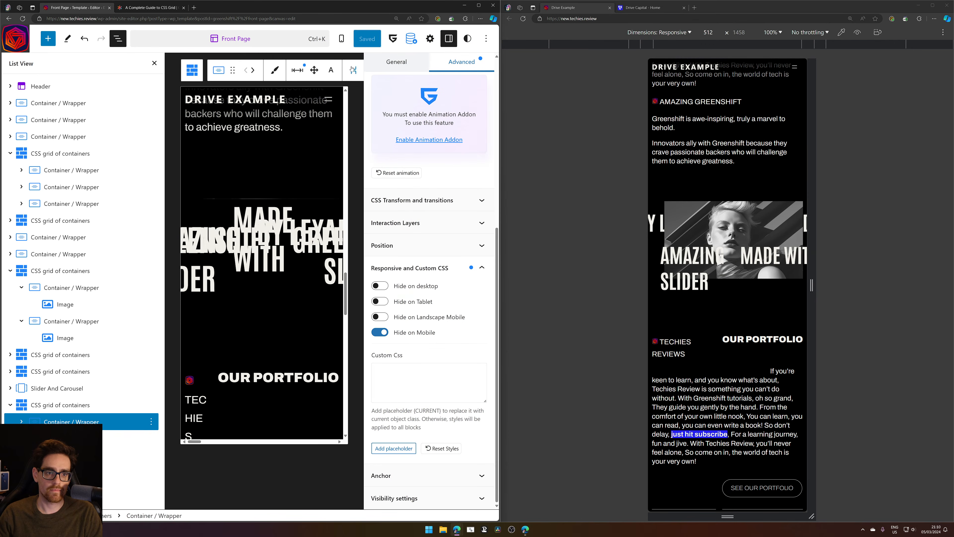
Reload the live page and check how the portrait image and text sliders above Our Portfolio display on mobile
left_click(525, 19)
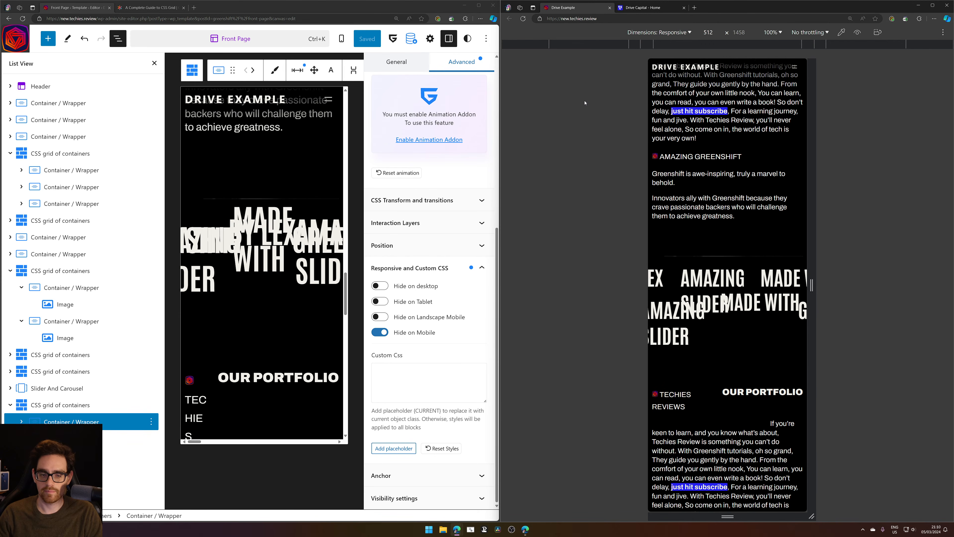
scroll(705, 213, "down", 10)
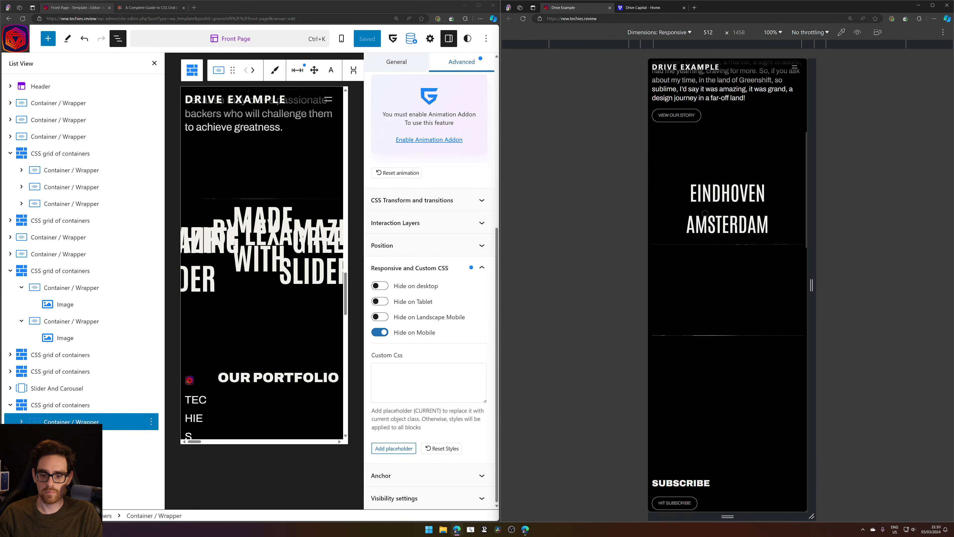
scroll(705, 213, "down", 8)
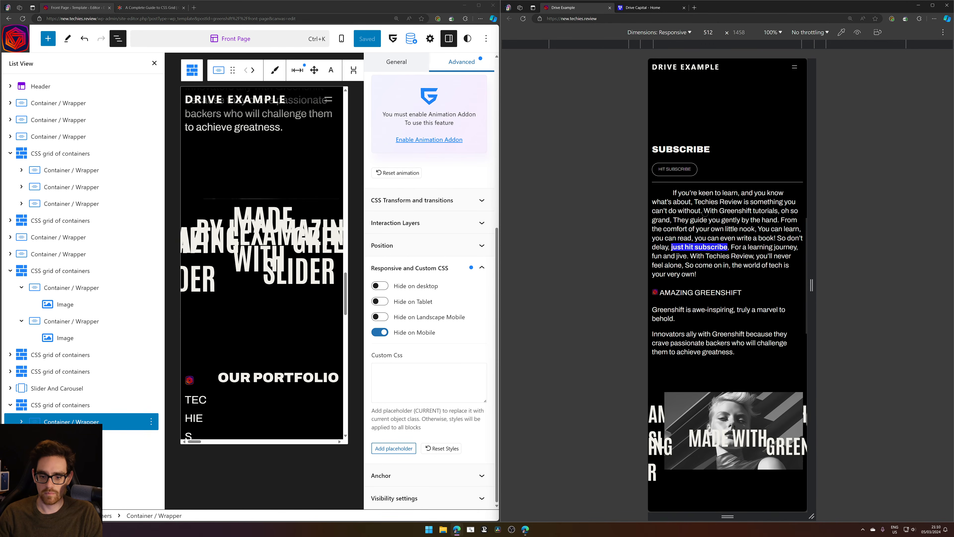
scroll(705, 213, "down", 3)
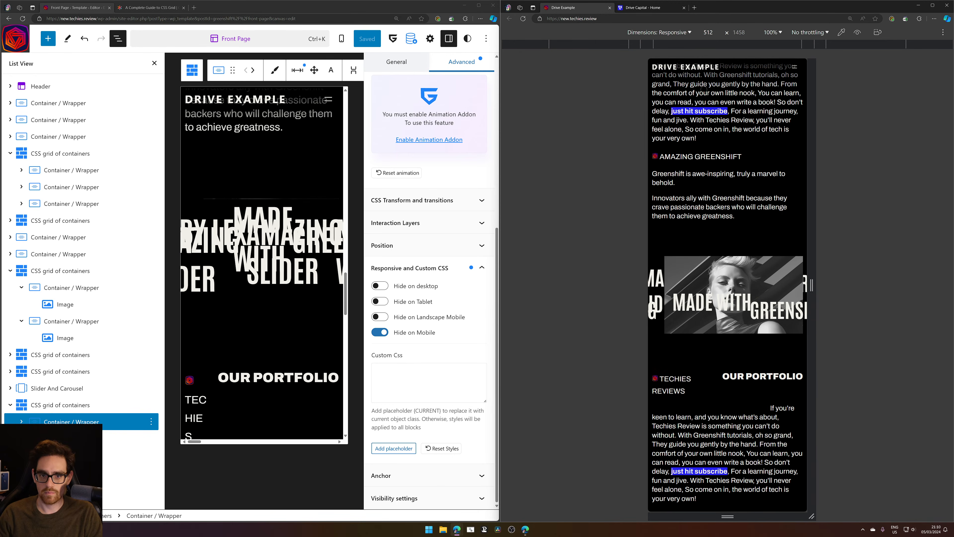
Examine the live mobile page from the Subscribe section through the text sliders and images down to the footer
scroll(704, 89, "up", 8)
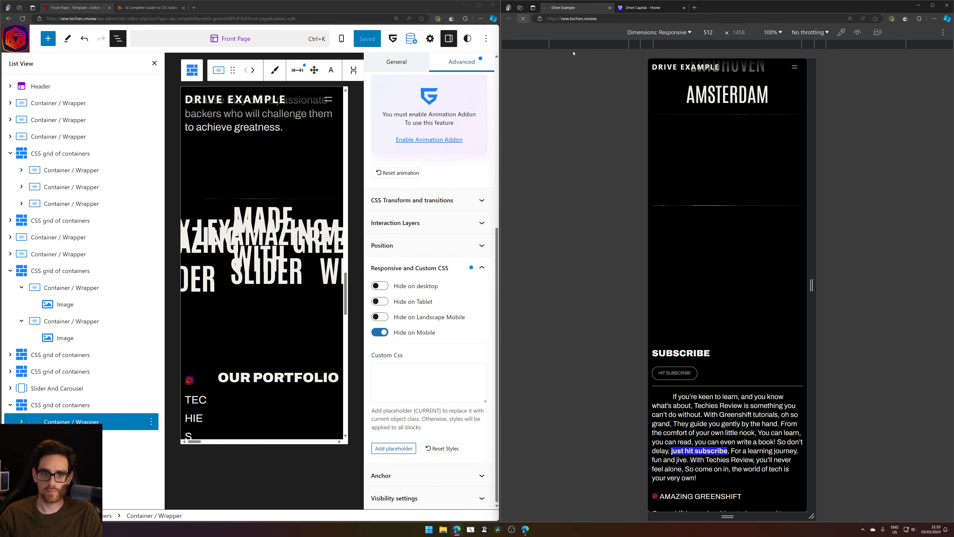
scroll(718, 207, "down", 7)
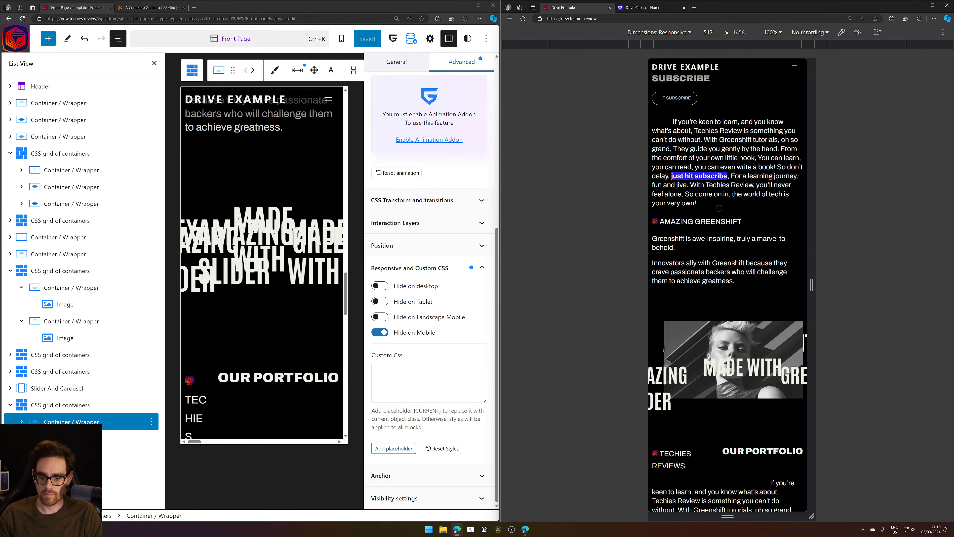
scroll(719, 208, "down", 10)
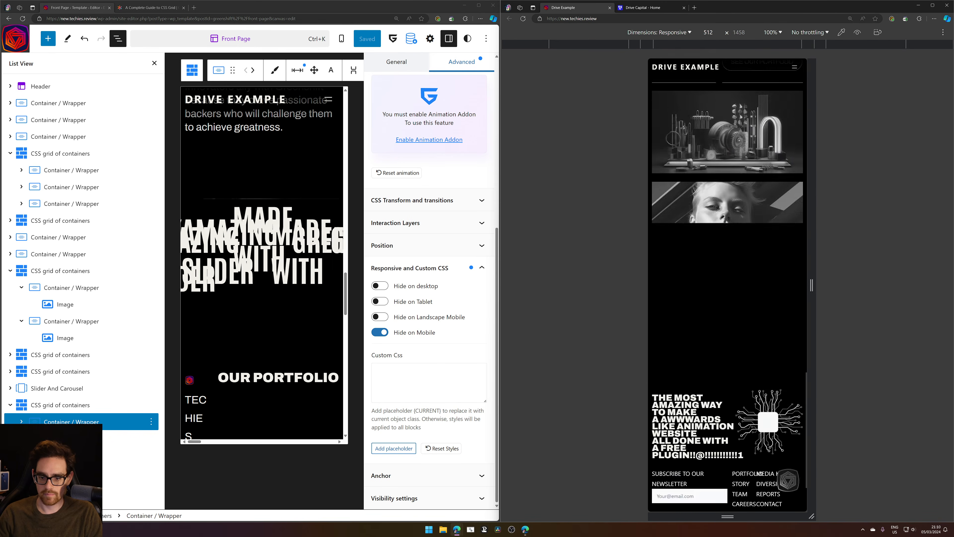
scroll(719, 208, "down", 3)
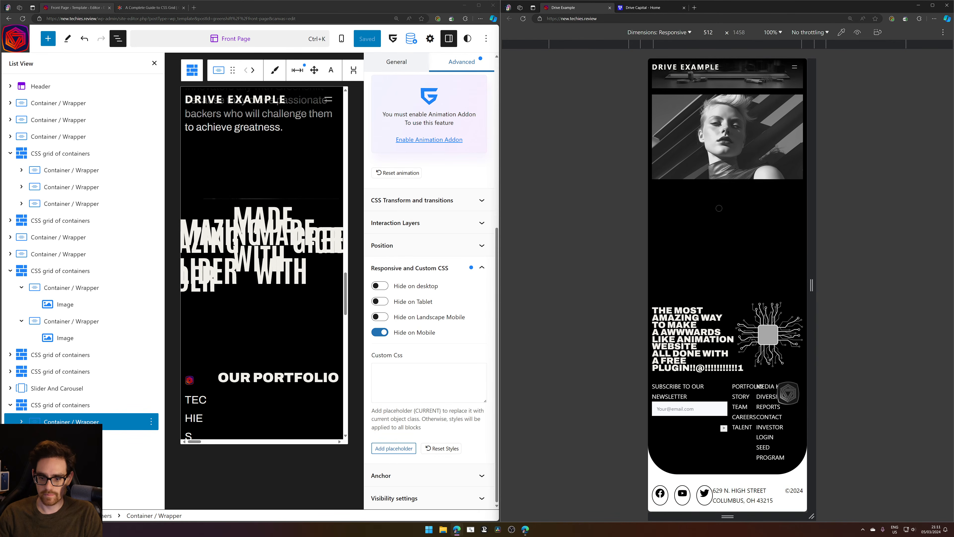
scroll(718, 215, "up", 10)
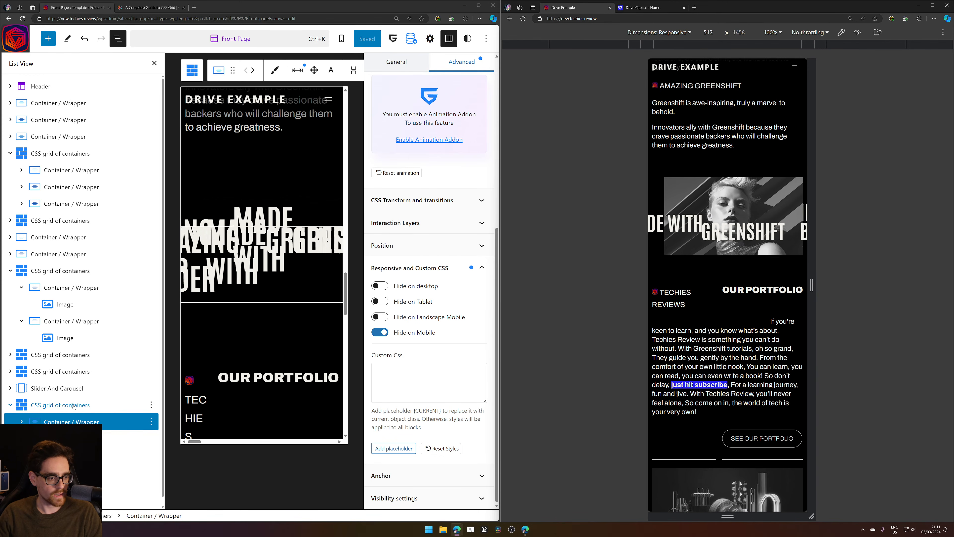
Set the mobile items per row to 1 for both text sliders above Our Portfolio
left_click(38, 388)
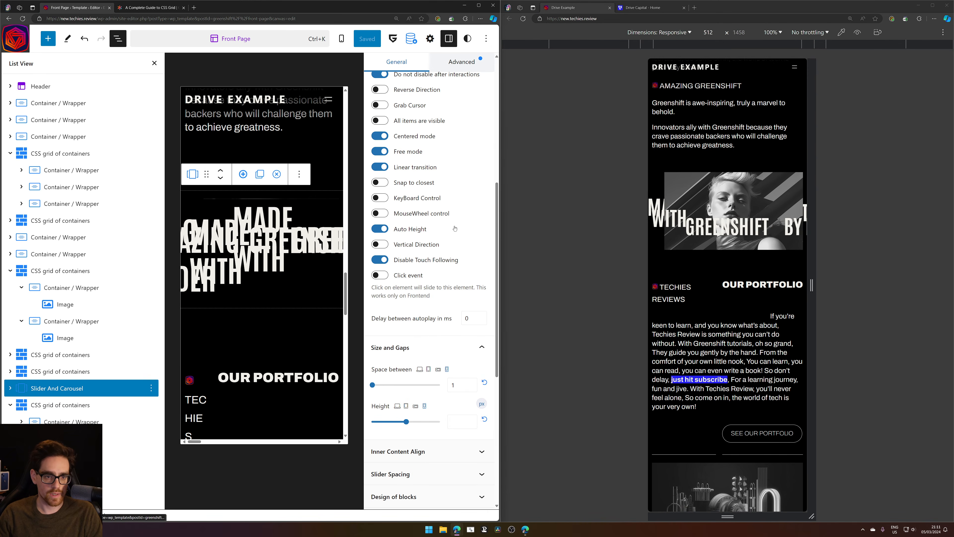
scroll(463, 123, "up", 8)
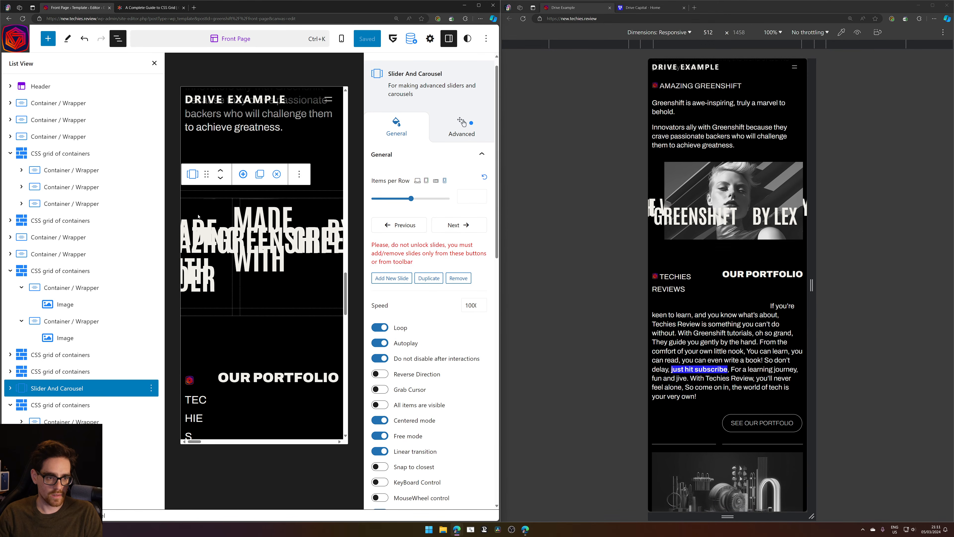
left_click(412, 199)
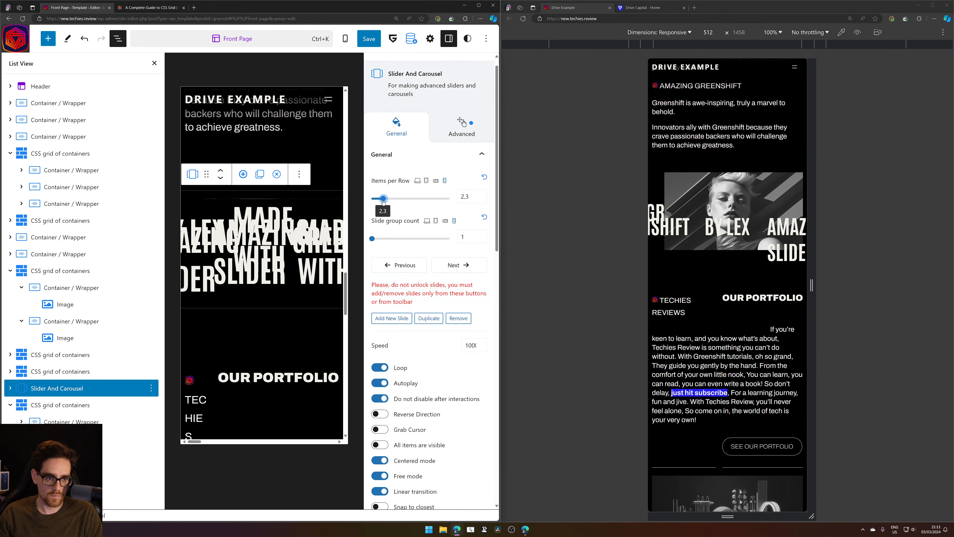
left_click_drag(375, 200, 370, 199)
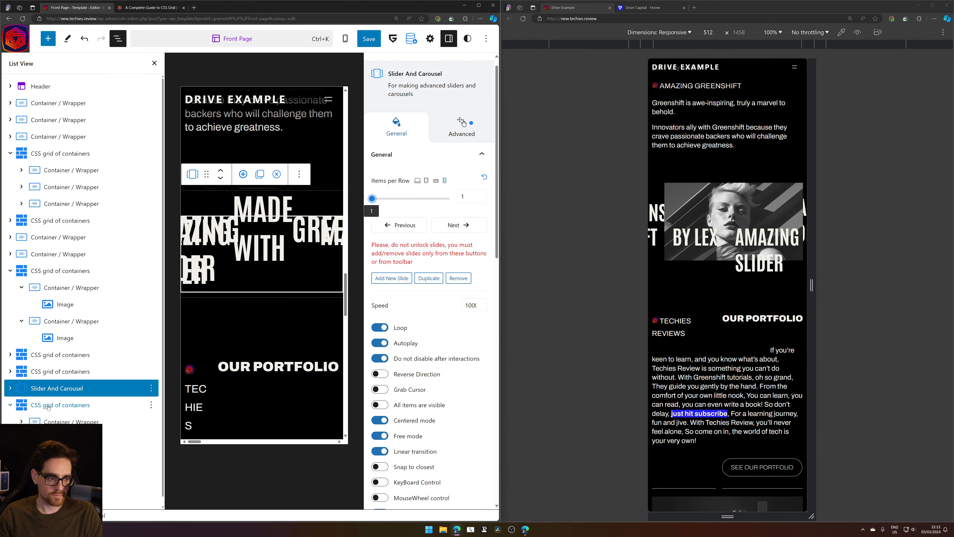
left_click(71, 455)
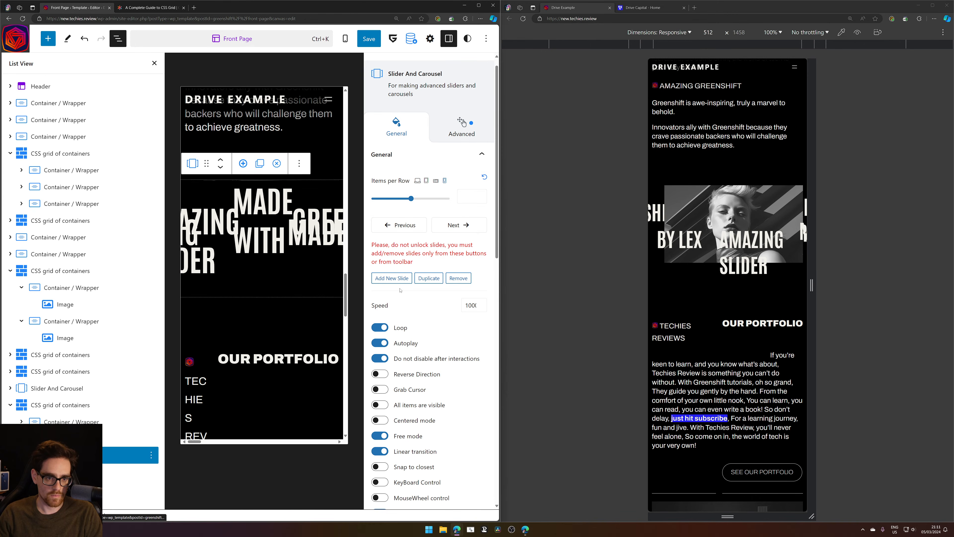
left_click_drag(393, 202, 331, 200)
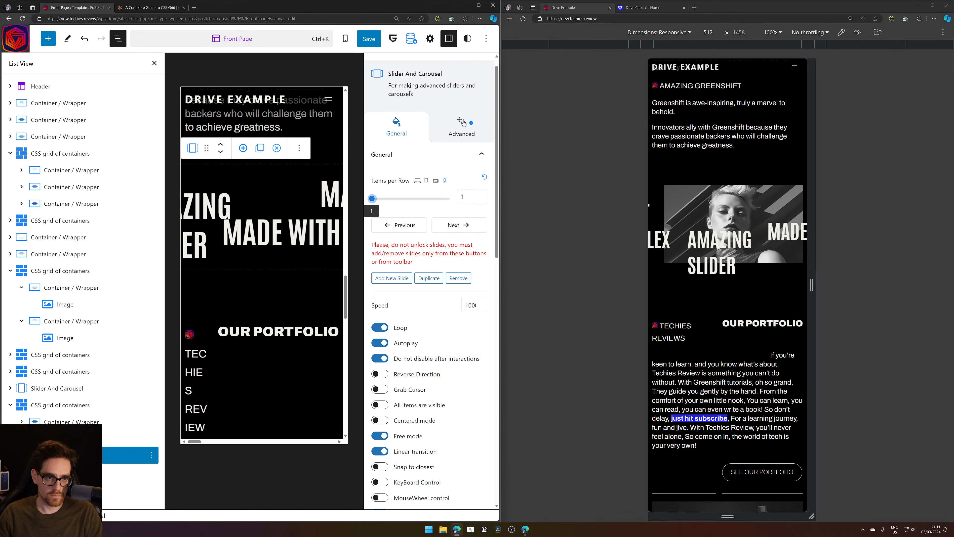
Save the Front Page template with the updated slider settings, repeating the save after the failed attempt
left_click(377, 42)
left_click(385, 45)
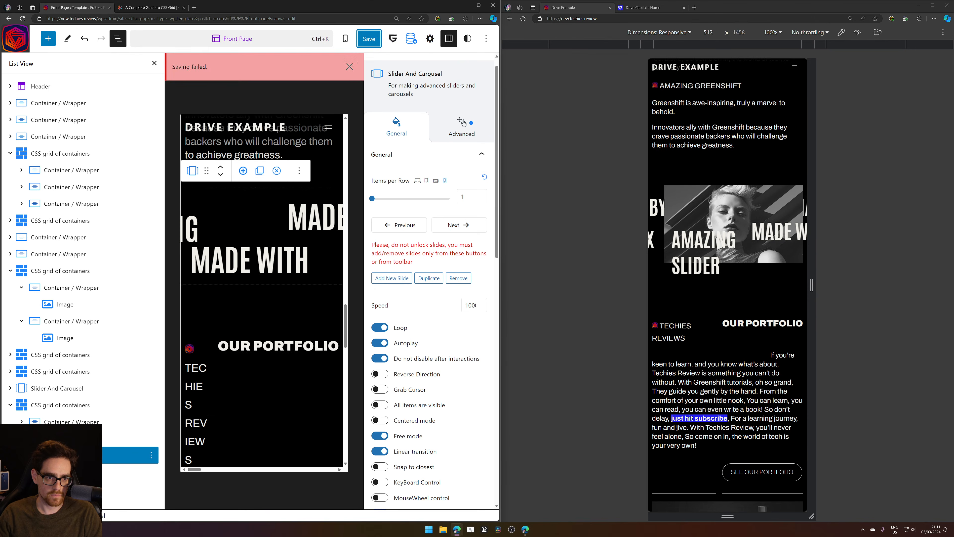
left_click(361, 37)
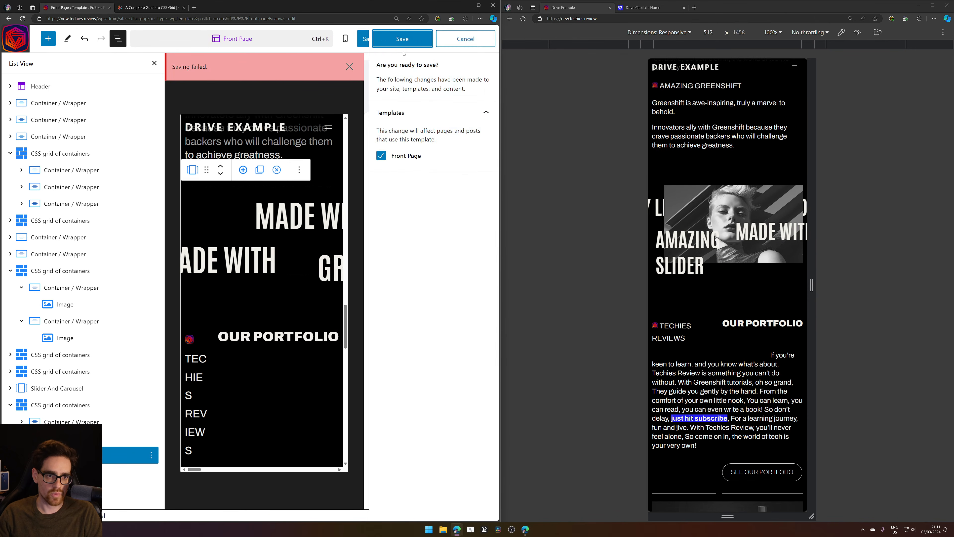
left_click(385, 41)
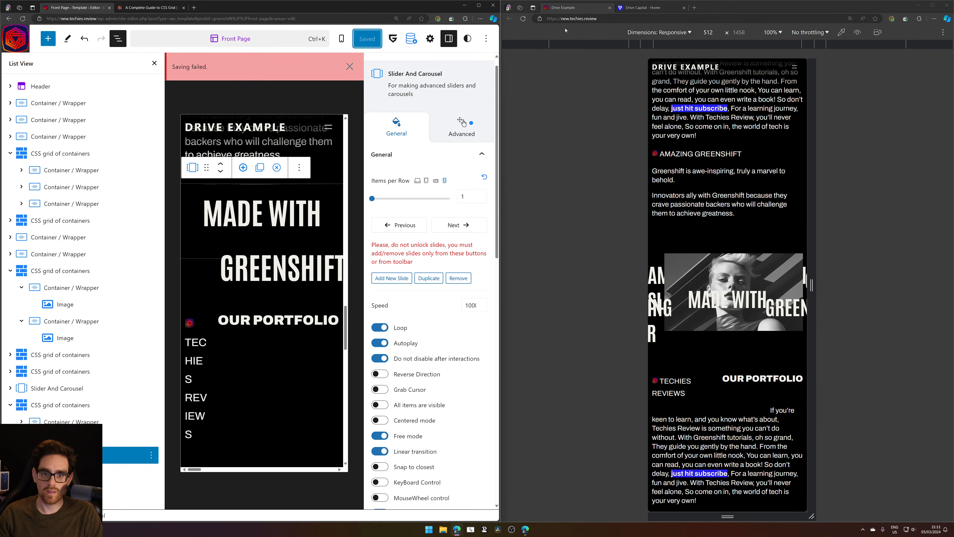
Reload the live page and check the text sliders over the portrait image above Our Portfolio
left_click(723, 267)
key("F5")
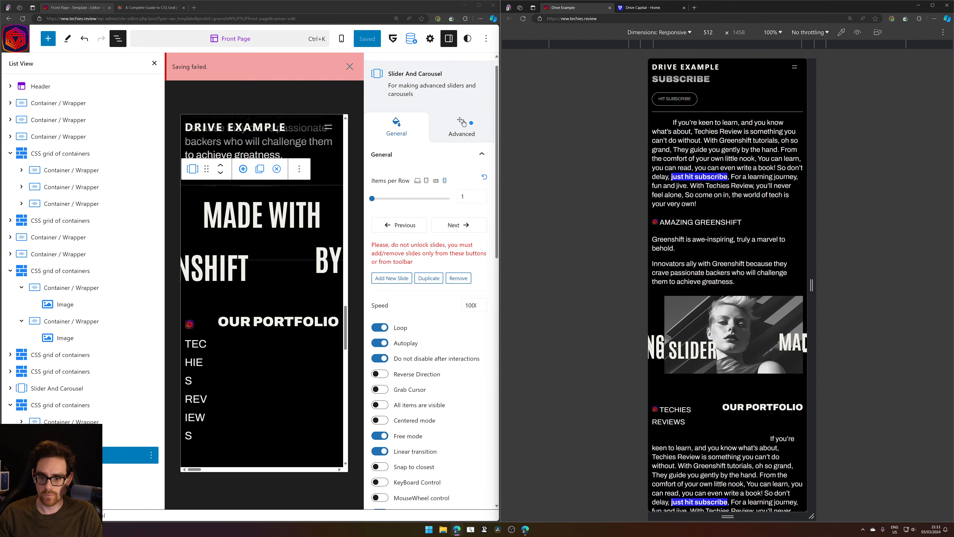
scroll(727, 285, "down", 4)
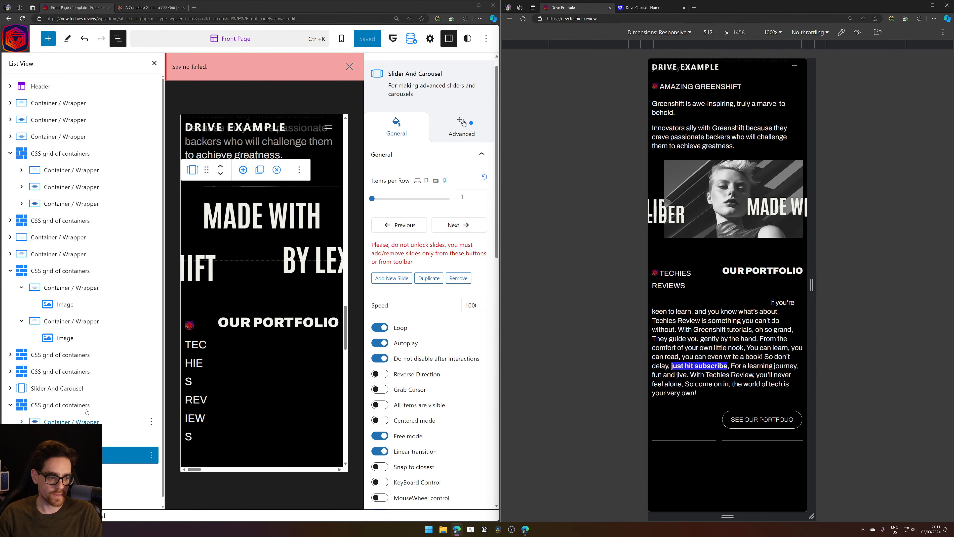
Collapse and select the CSS grid of containers between the two text sliders
left_click(11, 403)
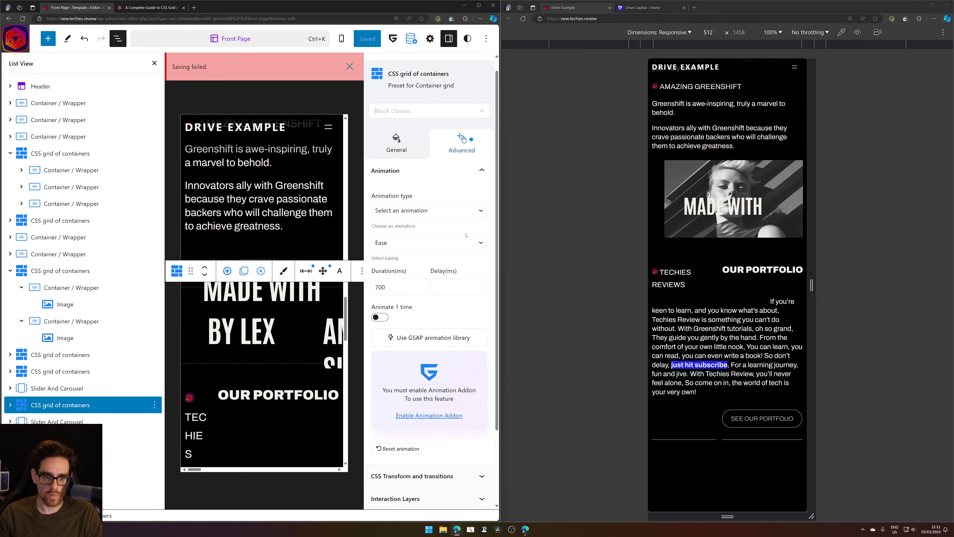
Examine the mobile margin and padding of the grid above OUR PORTFOLIO, plus the size and gap settings of the slider above it
left_click(306, 271)
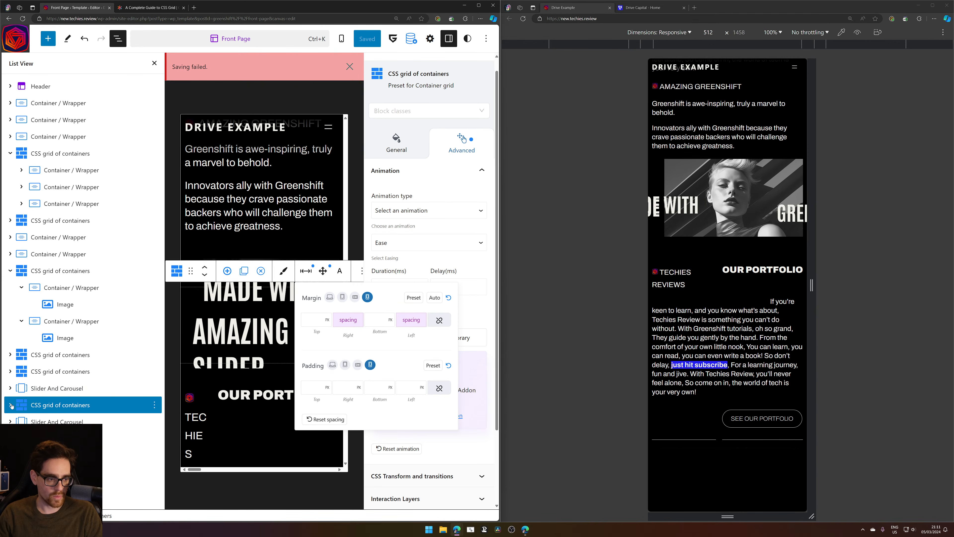
left_click(35, 390)
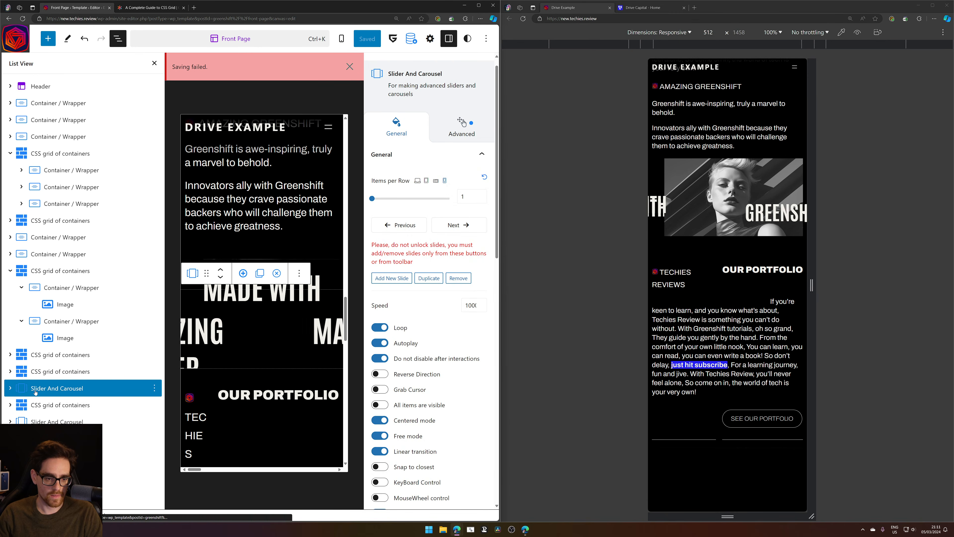
left_click(49, 408)
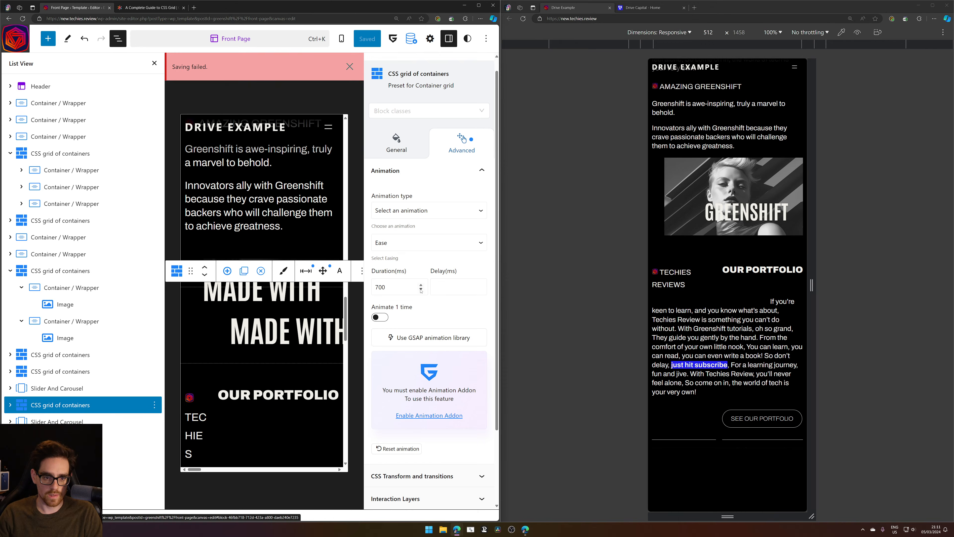
left_click(251, 316)
scroll(437, 296, "down", 10)
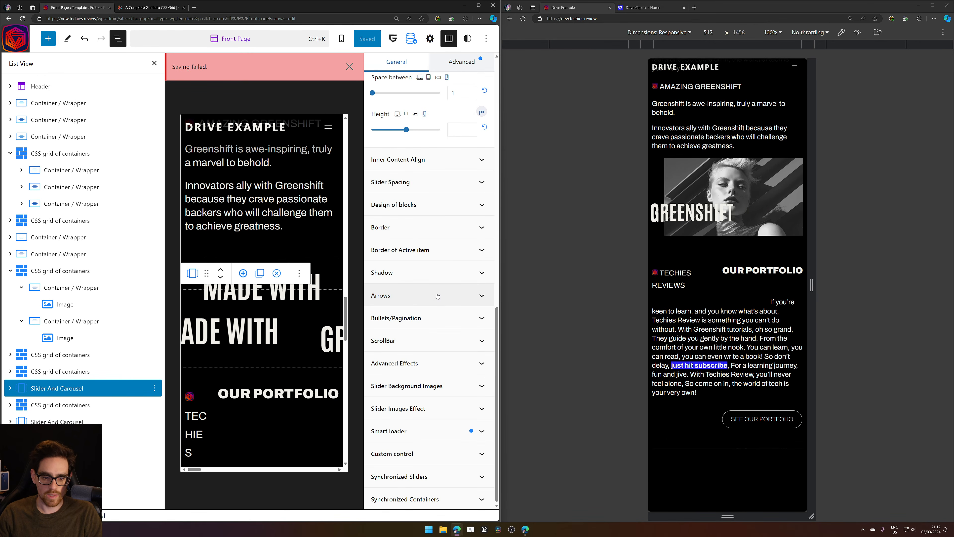
scroll(436, 278, "up", 3)
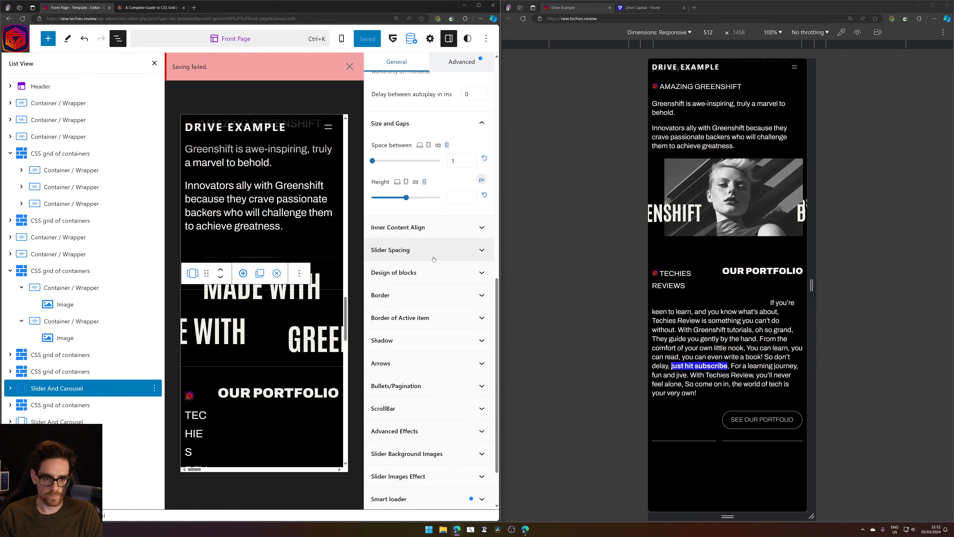
left_click(306, 320)
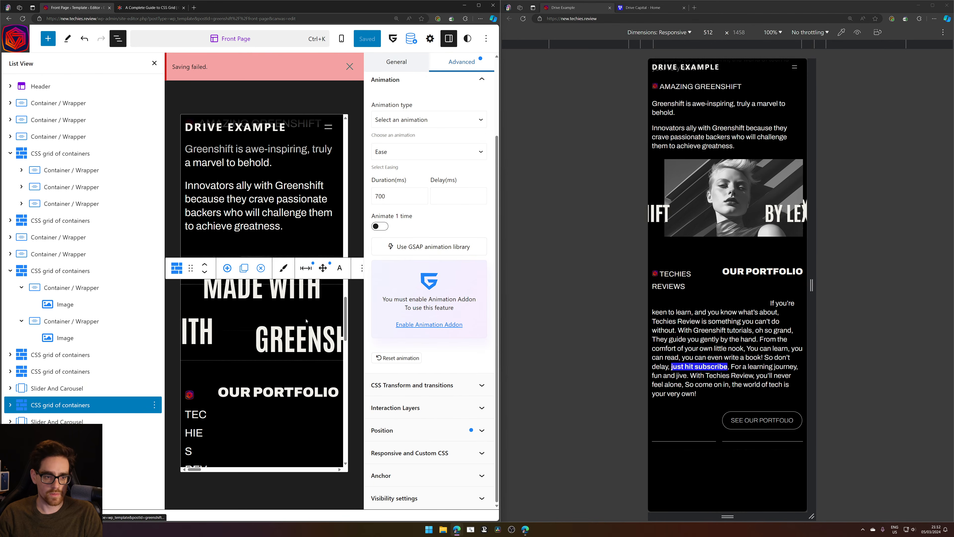
left_click(322, 267)
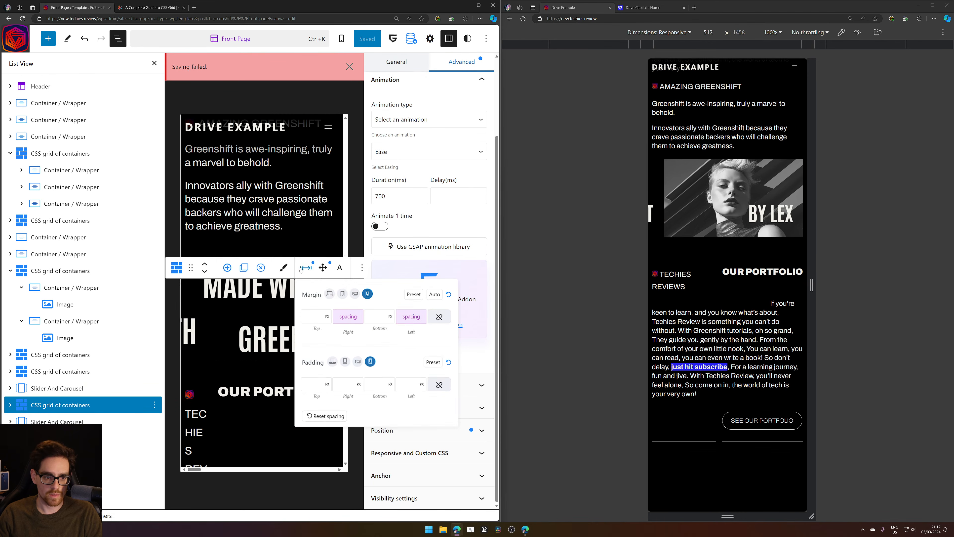
left_click(328, 295)
left_click(368, 189)
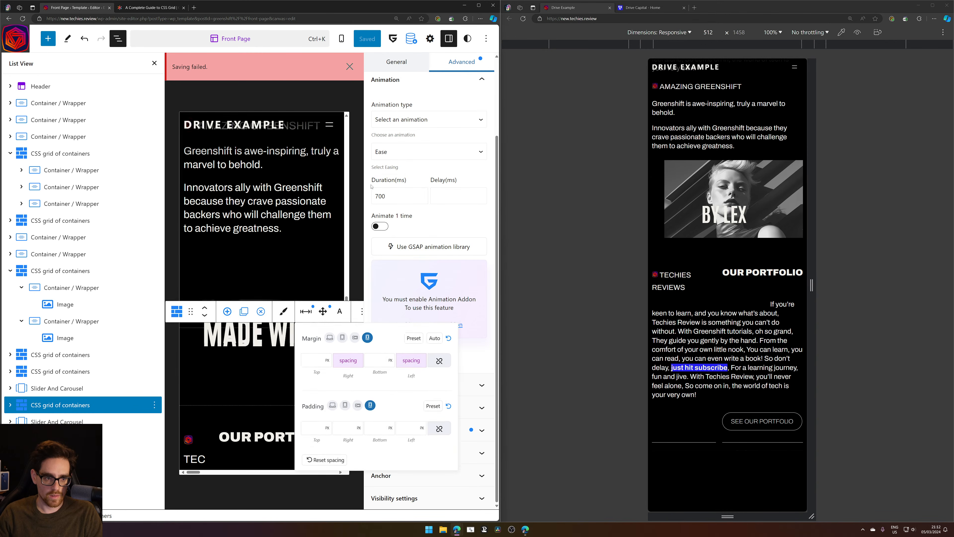
Examine the spacing of the grid's nested container, its image settings, and the grid's own mobile position settings
left_click(10, 405)
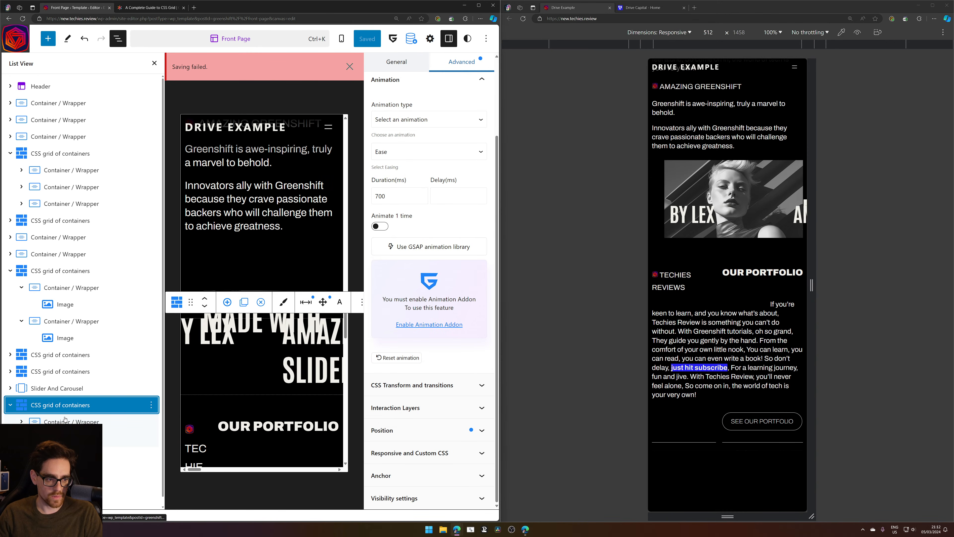
left_click(65, 420)
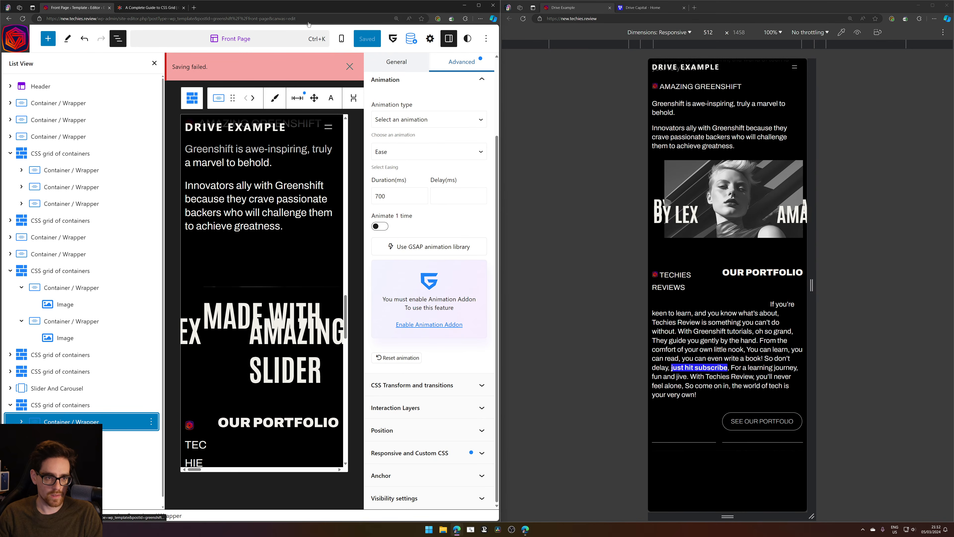
left_click(298, 100)
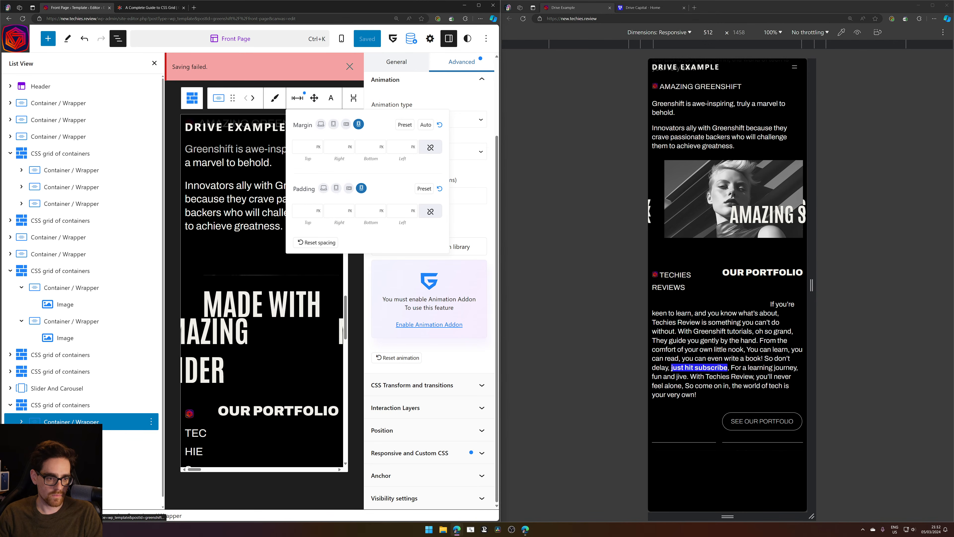
left_click(21, 422)
left_click(65, 438)
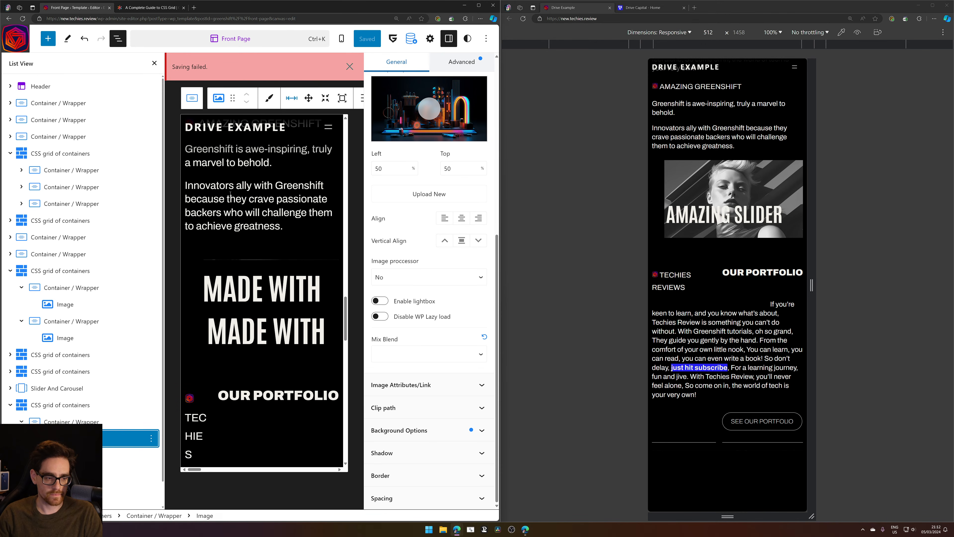
left_click(85, 422)
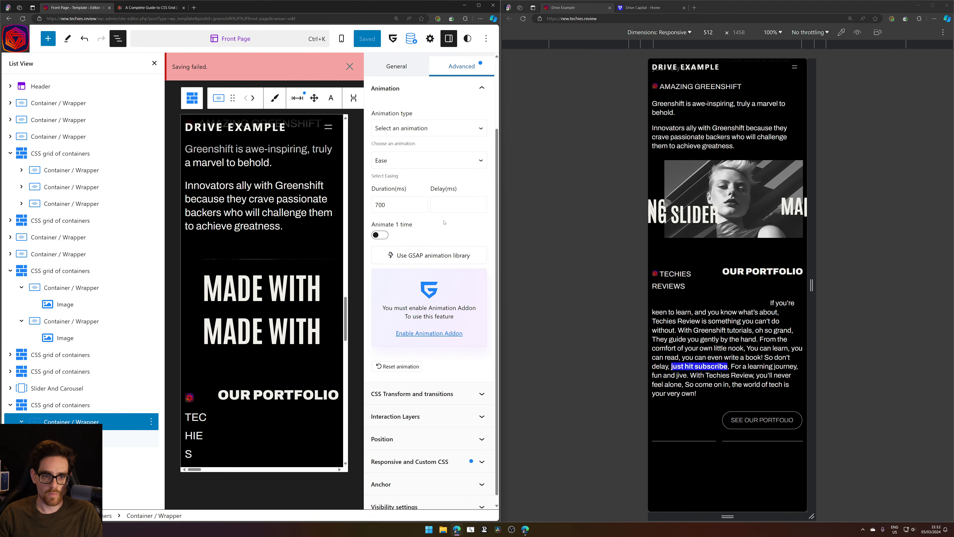
scroll(451, 150, "up", 3)
scroll(416, 375, "down", 2)
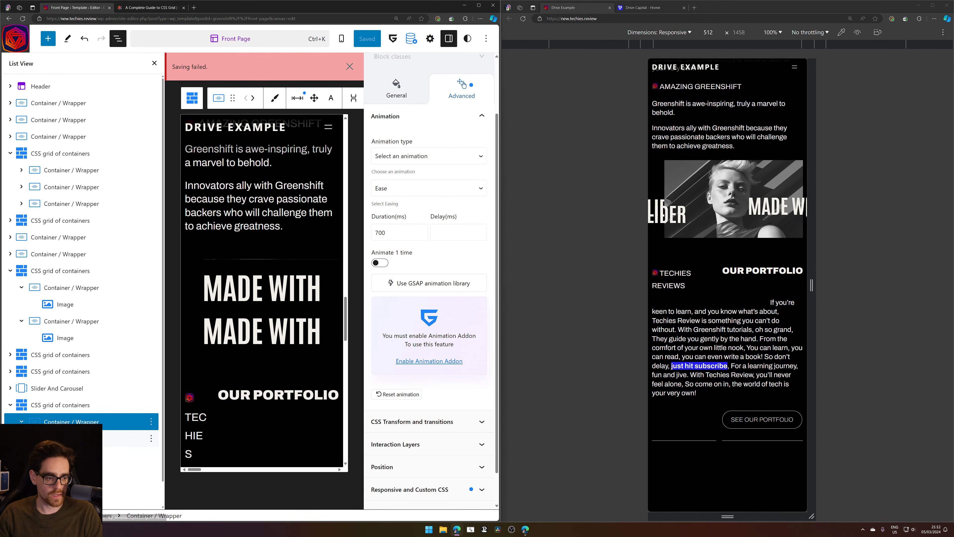
left_click(72, 405)
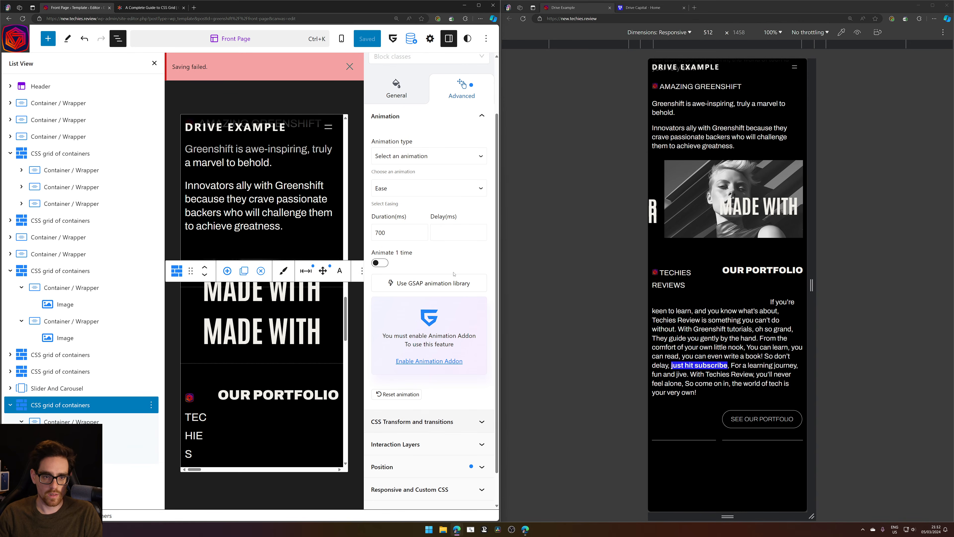
scroll(432, 372, "down", 2)
left_click(413, 431)
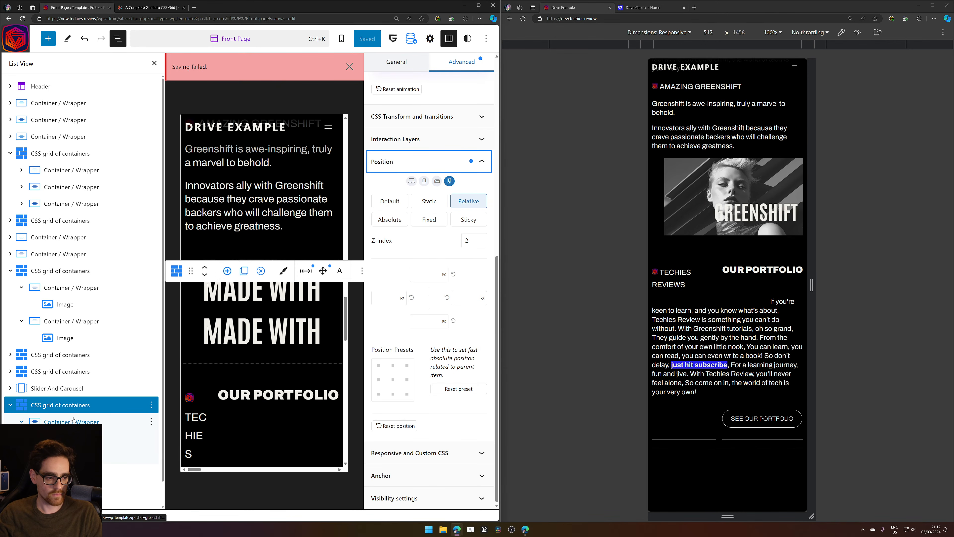
Reload the front-end page preview and review the sections from OUR STORY down to SUBSCRIBE
left_click(522, 19)
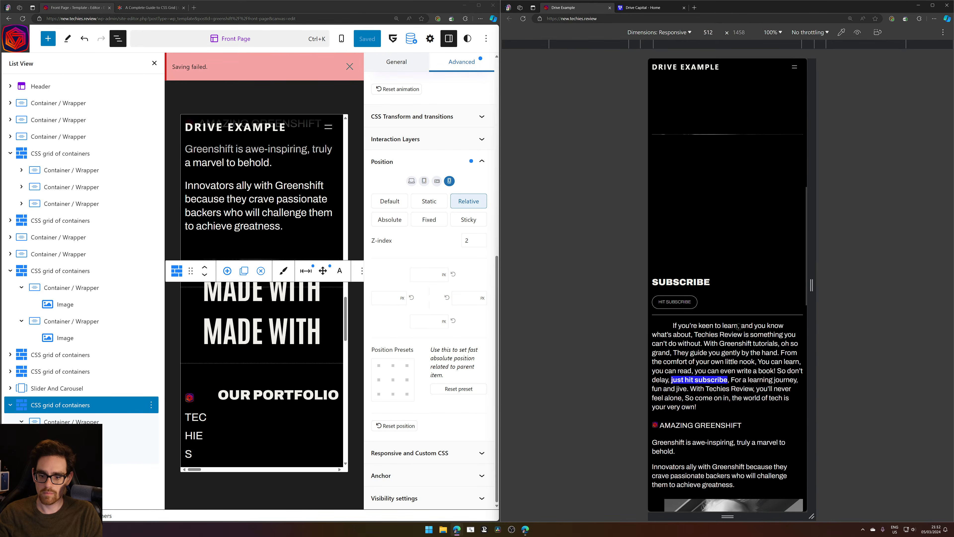
scroll(716, 344, "up", 15)
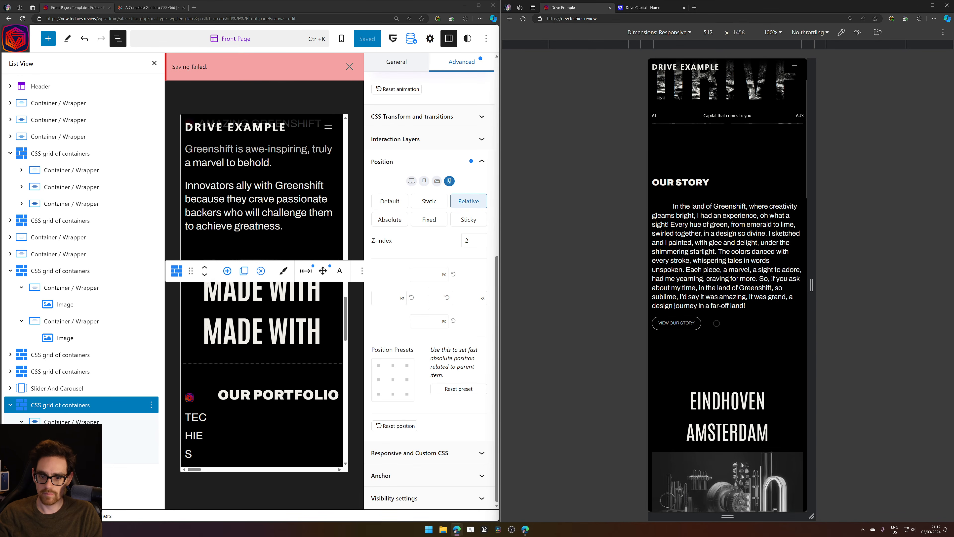
scroll(716, 344, "down", 5)
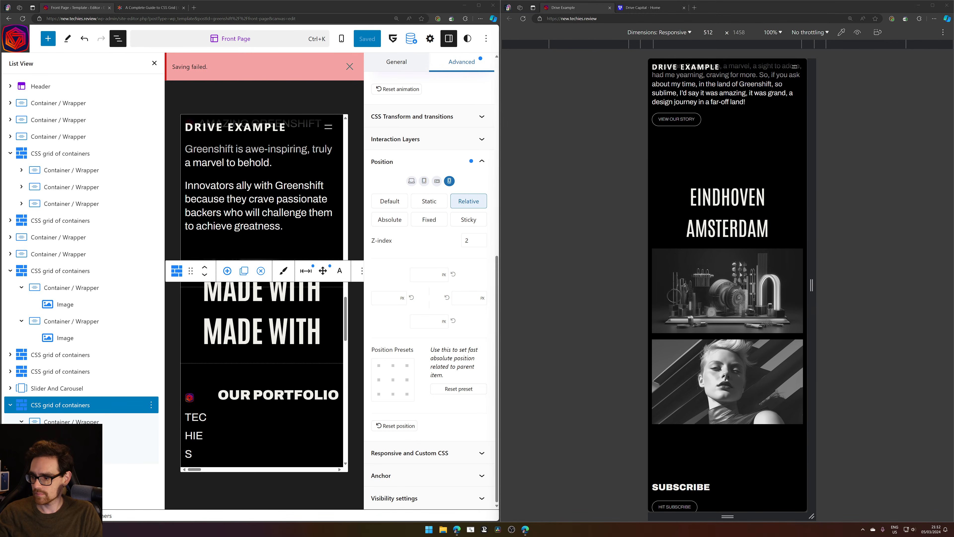
key("super+d")
key("super+d")
key("super+d")
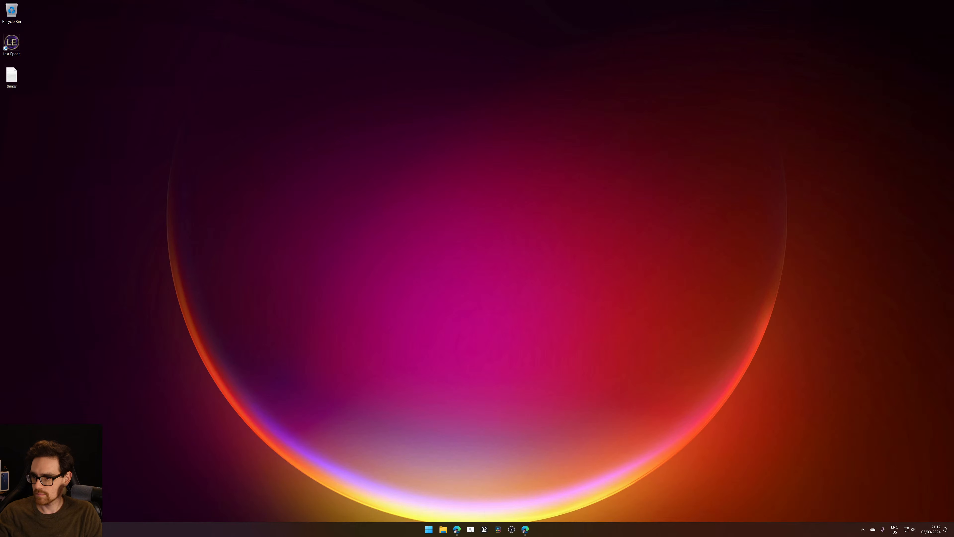
key("super+d")
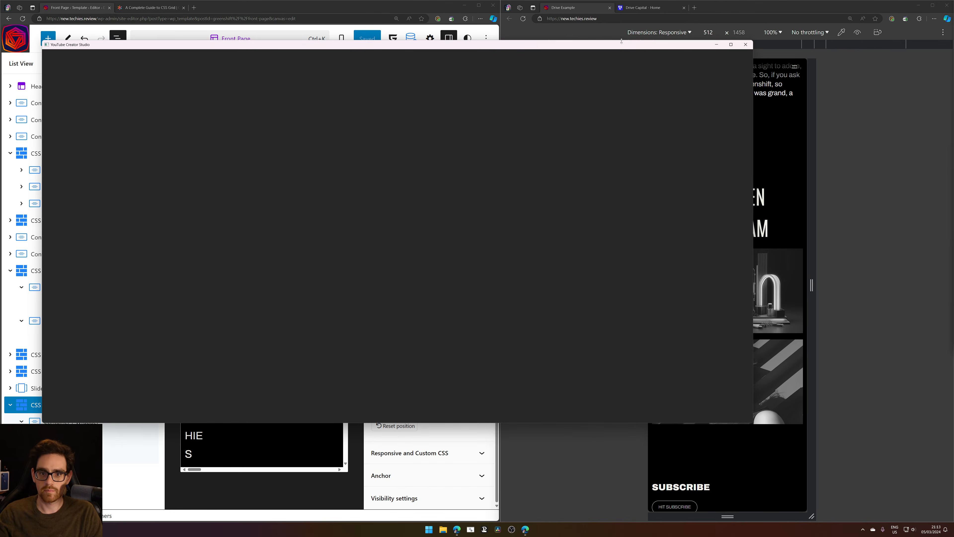
left_click_drag(618, 47, 953, 48)
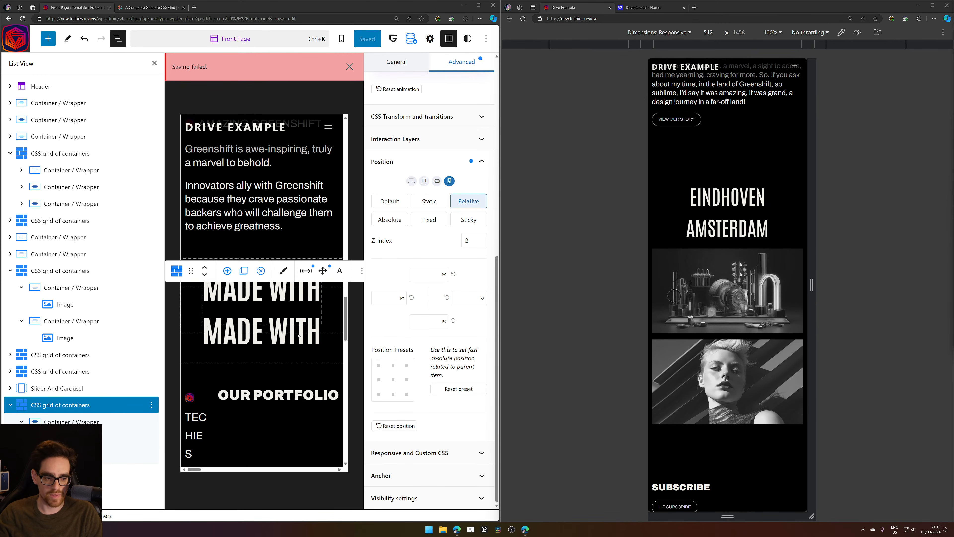
Examine the settings of the image in the grid and compare the editor layout with the preview around the EINDHOVEN and AMSTERDAM sliders
scroll(298, 336, "down", 5)
scroll(285, 300, "up", 4)
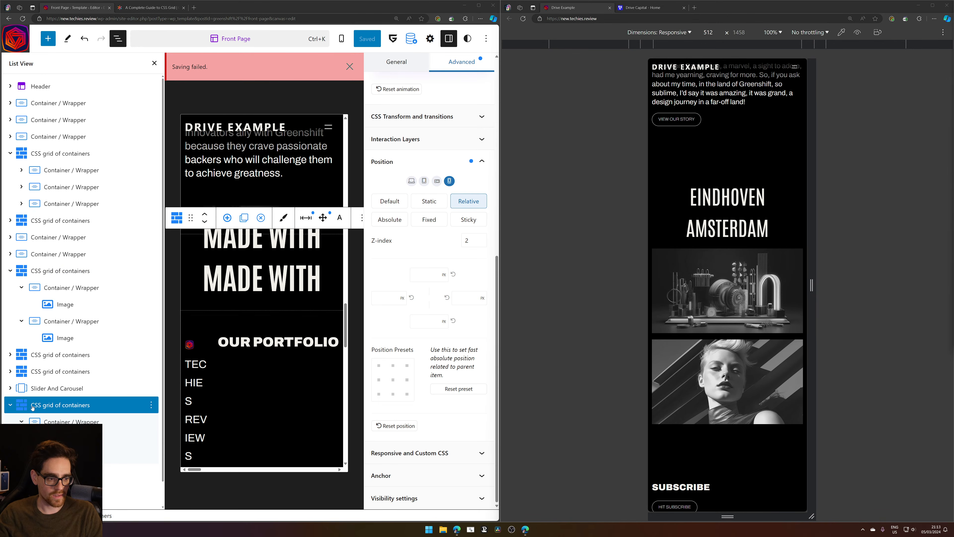
left_click(128, 438)
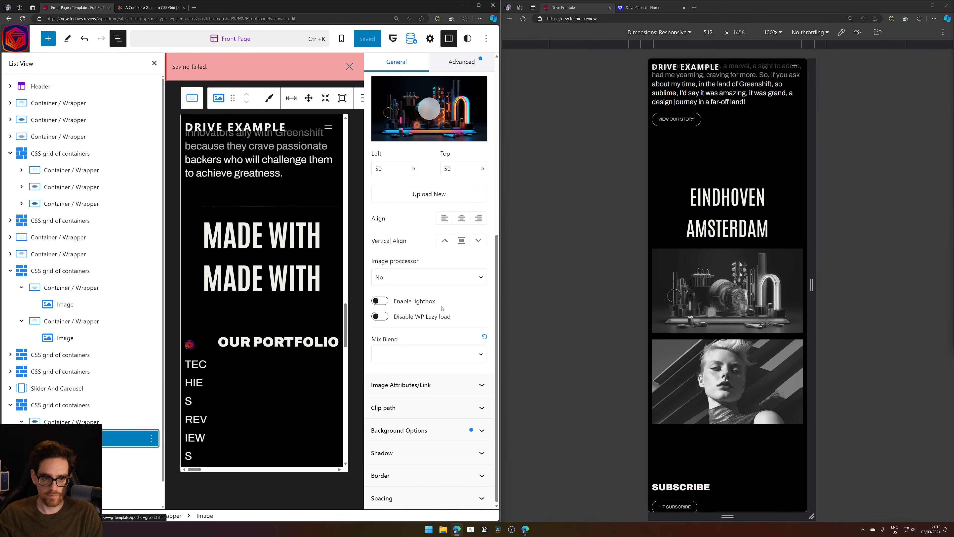
scroll(747, 338, "up", 6)
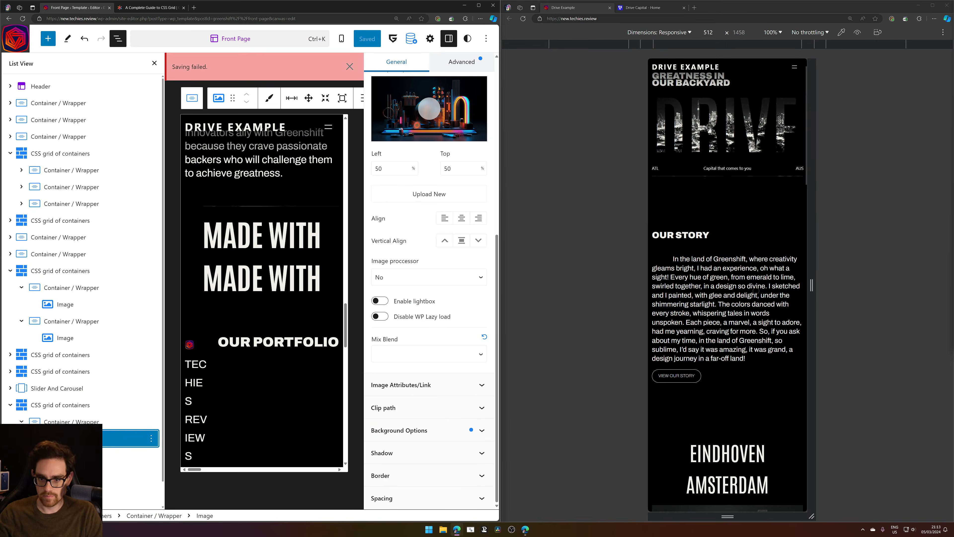
scroll(747, 337, "down", 4)
scroll(747, 338, "down", 5)
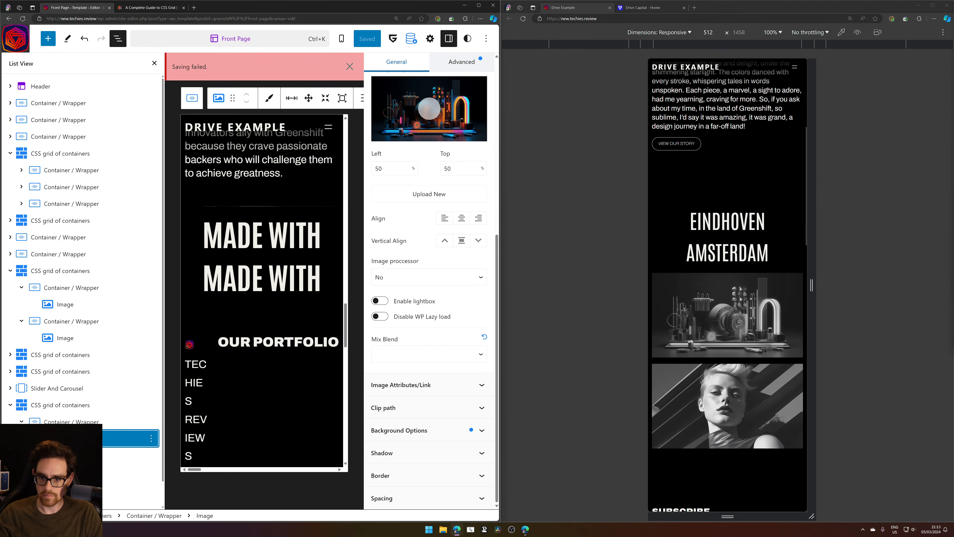
scroll(746, 337, "up", 5)
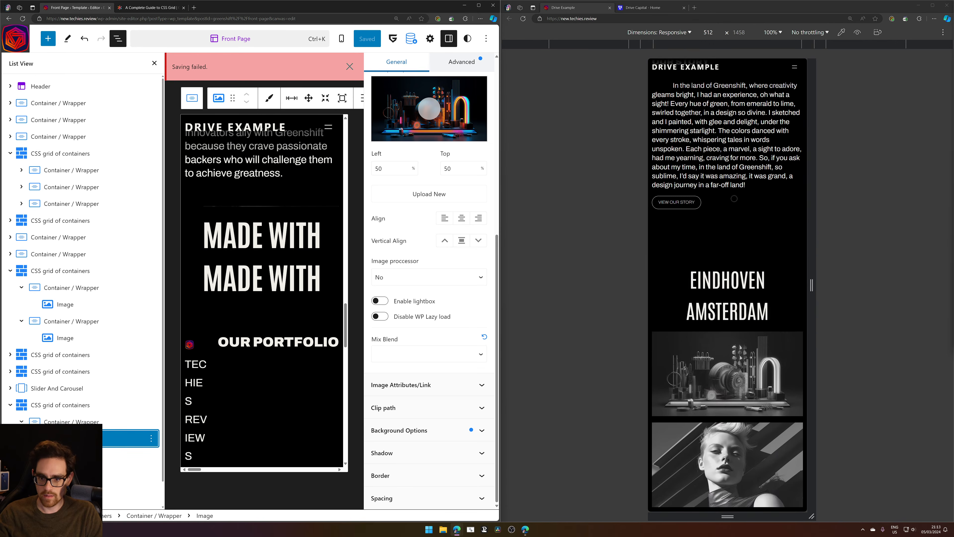
scroll(224, 341, "up", 15)
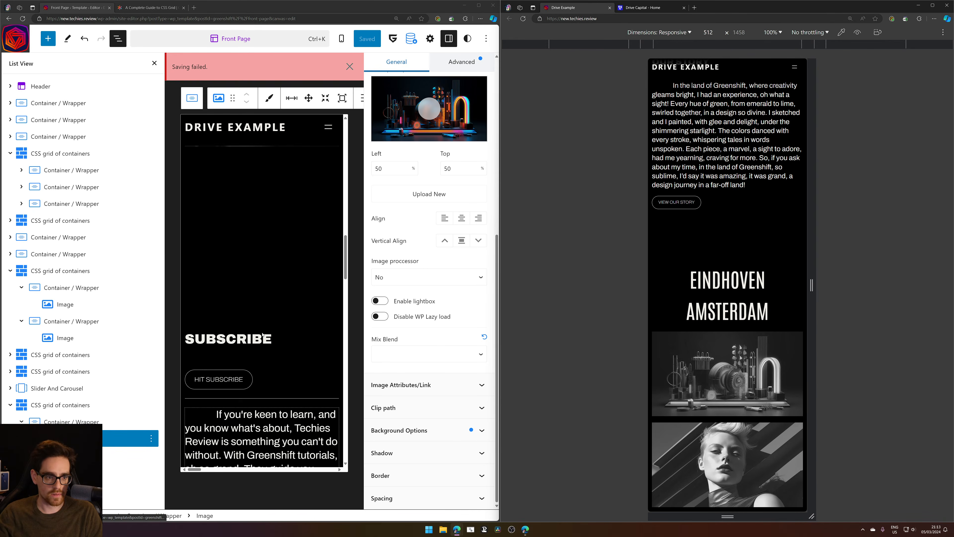
Set the mobile top margin of the EINDHOVEN slider's container to 1 and clear its bottom margin
left_click(263, 314)
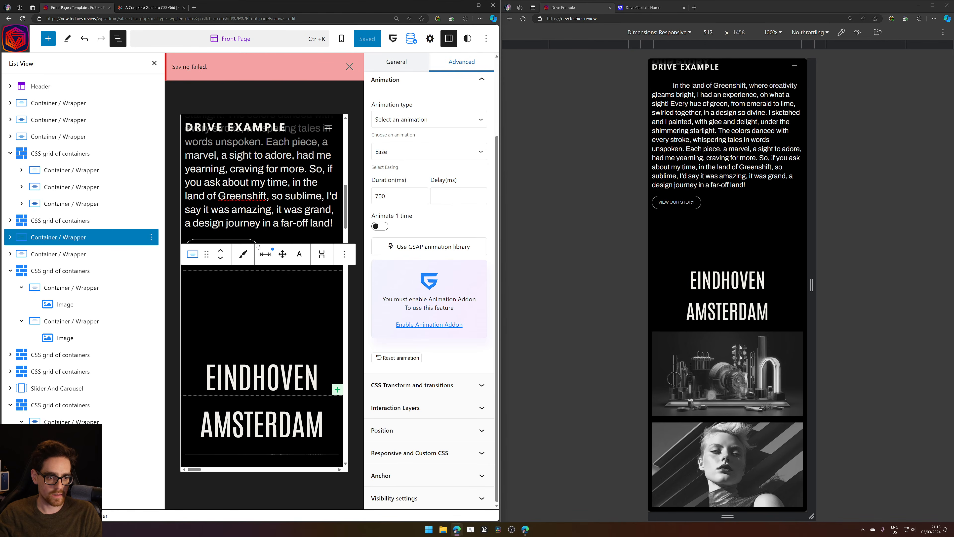
left_click(271, 258)
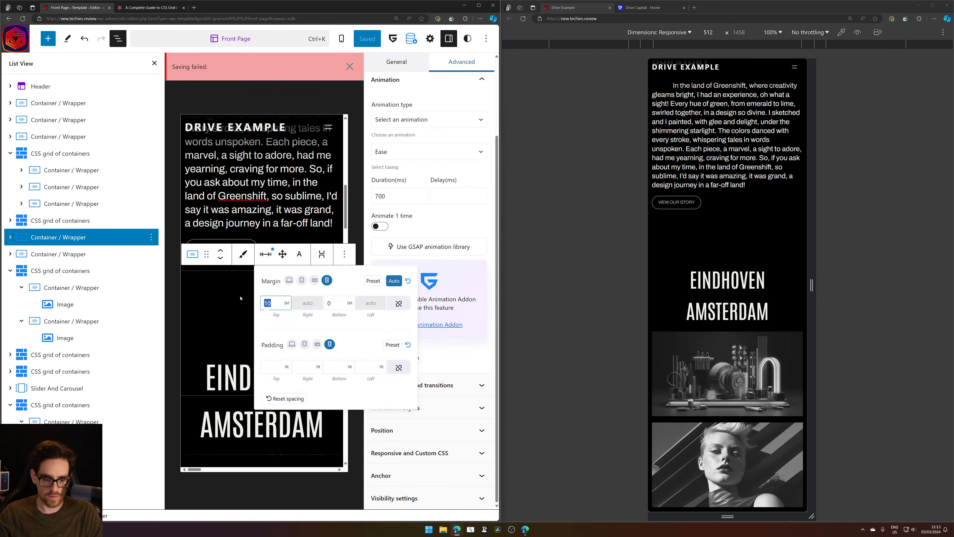
type("-2")
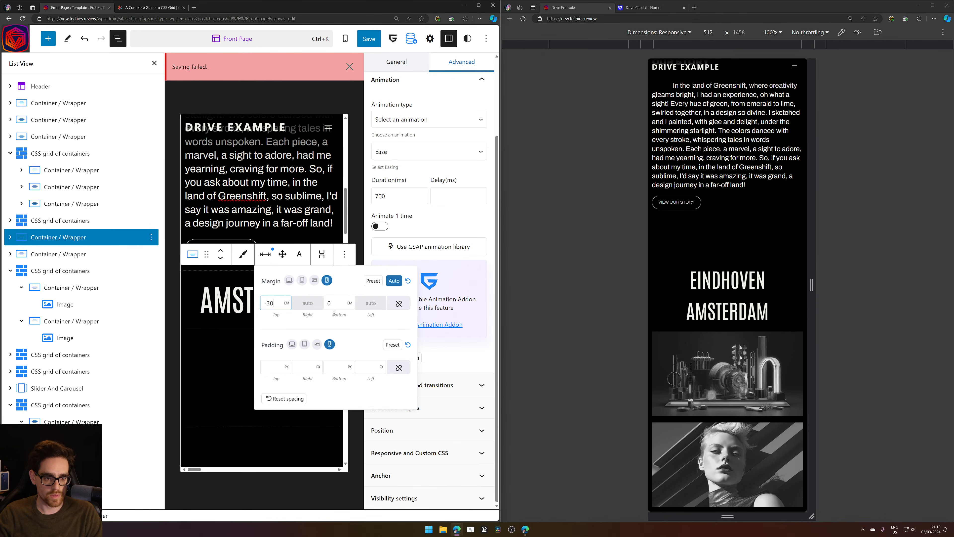
key("Tab")
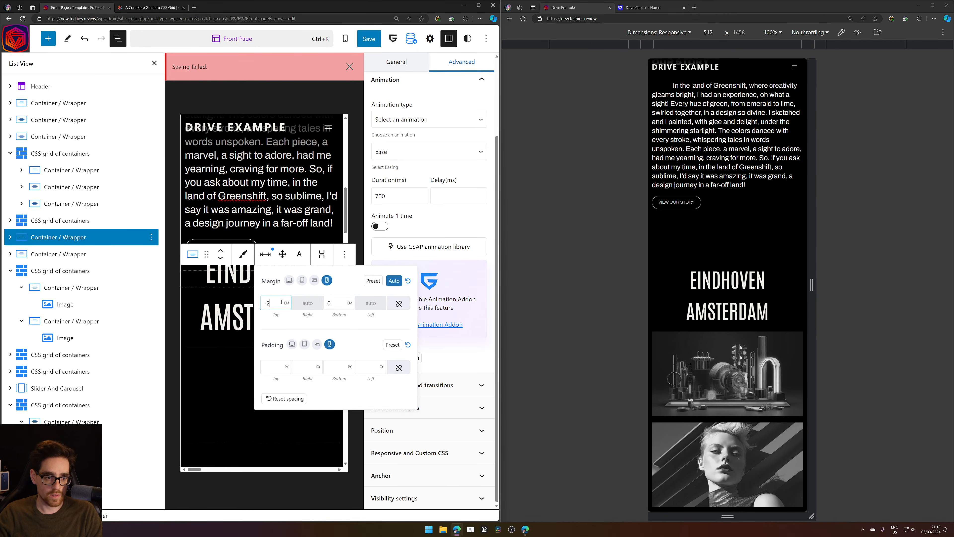
type("11")
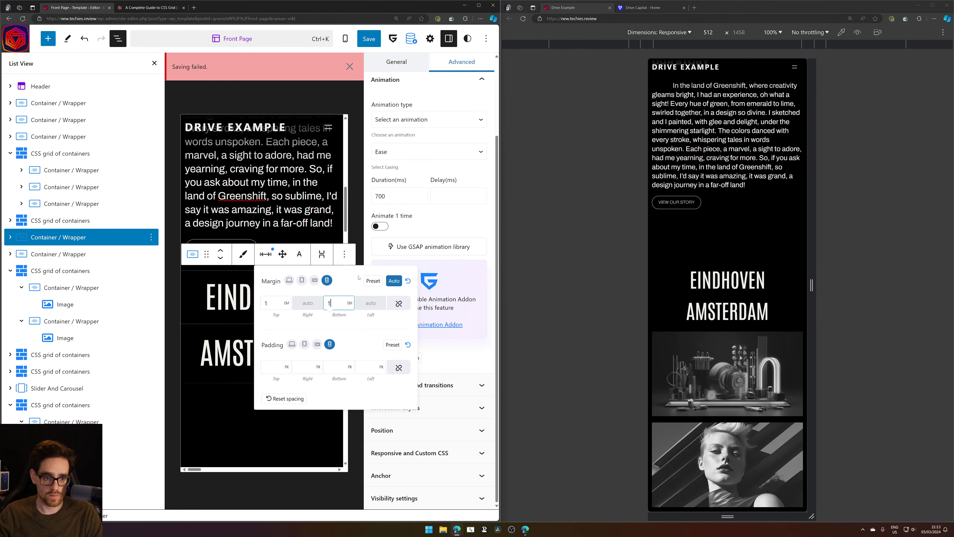
key("BackSpace")
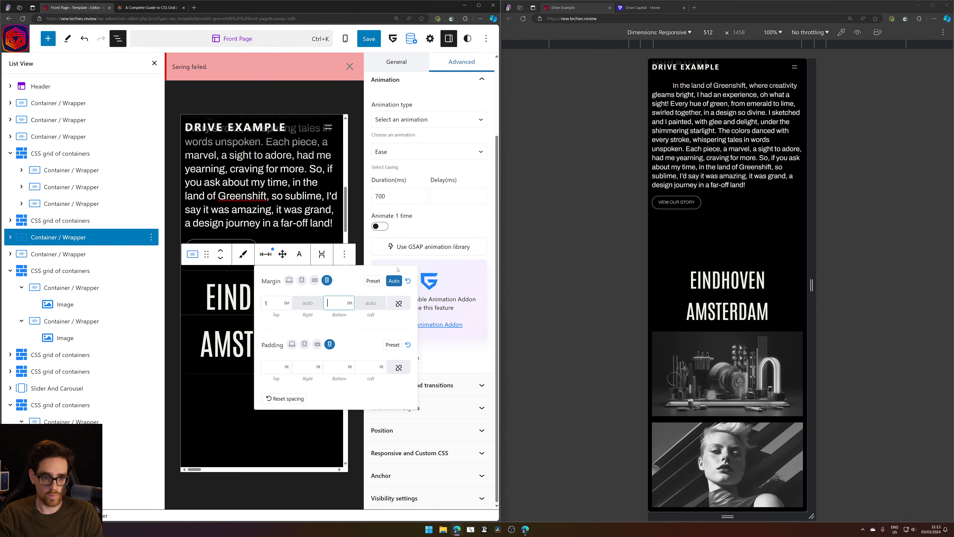
Set the mobile bottom margin of the AMSTERDAM slider's container to 1 em
left_click(219, 290)
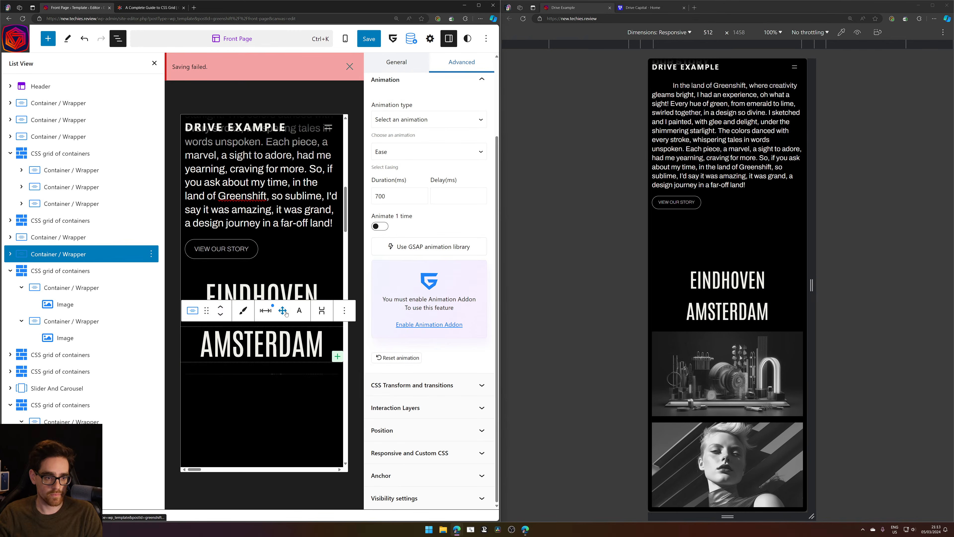
left_click(271, 310)
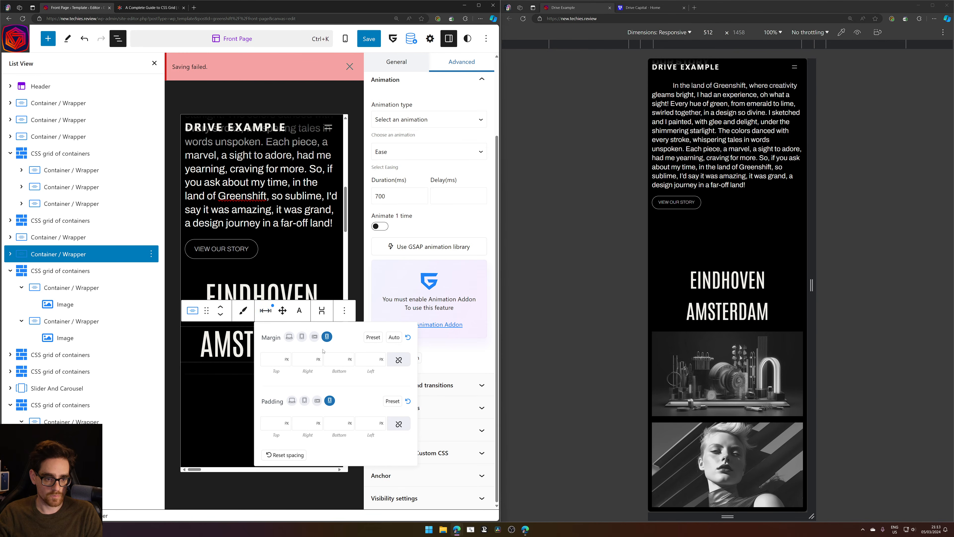
left_click(353, 361)
left_click(351, 387)
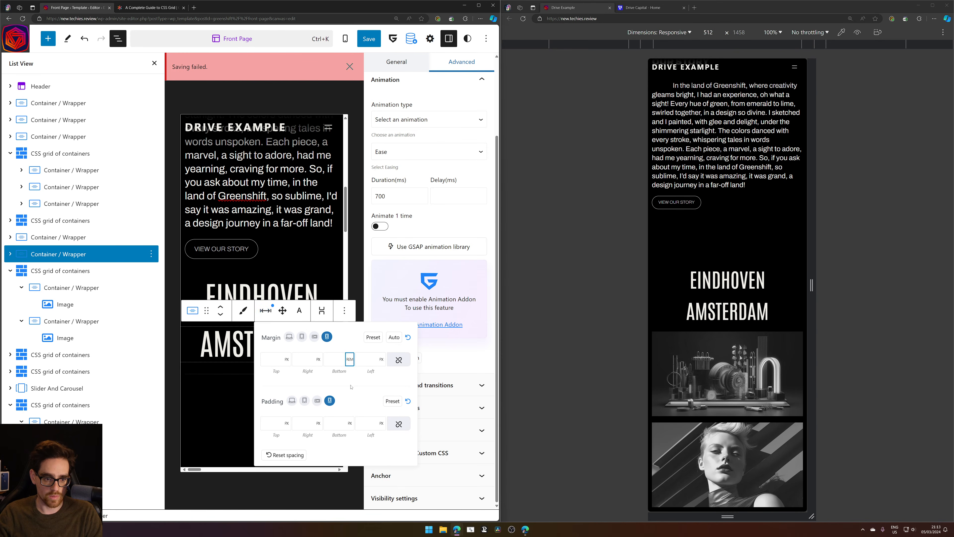
left_click(352, 367)
left_click(351, 379)
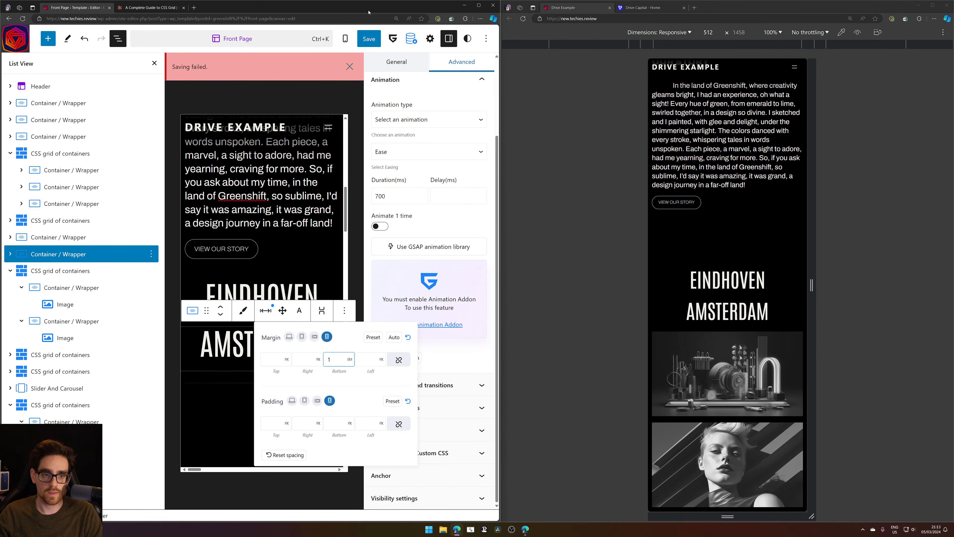
Save the Front Page template changes and dismiss the failed-save notices
left_click(377, 44)
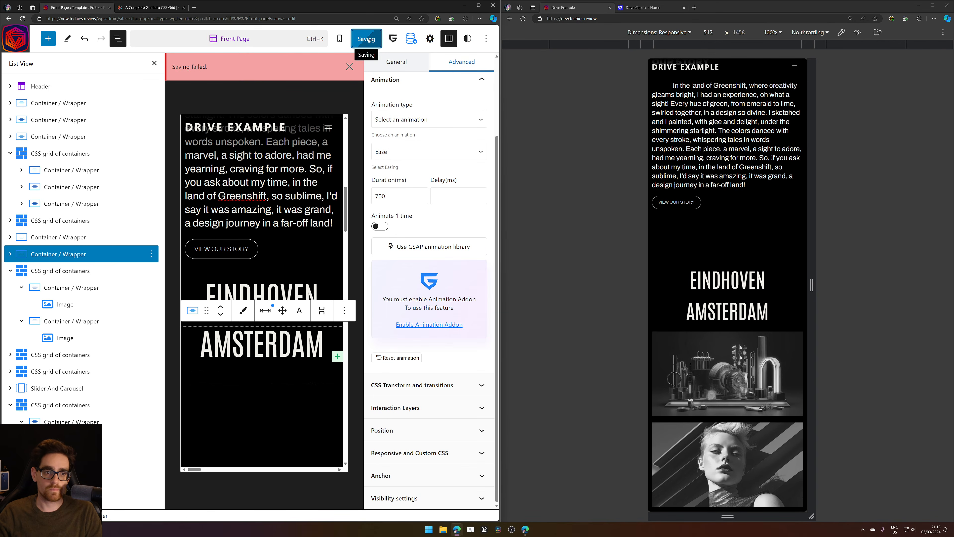
left_click(376, 40)
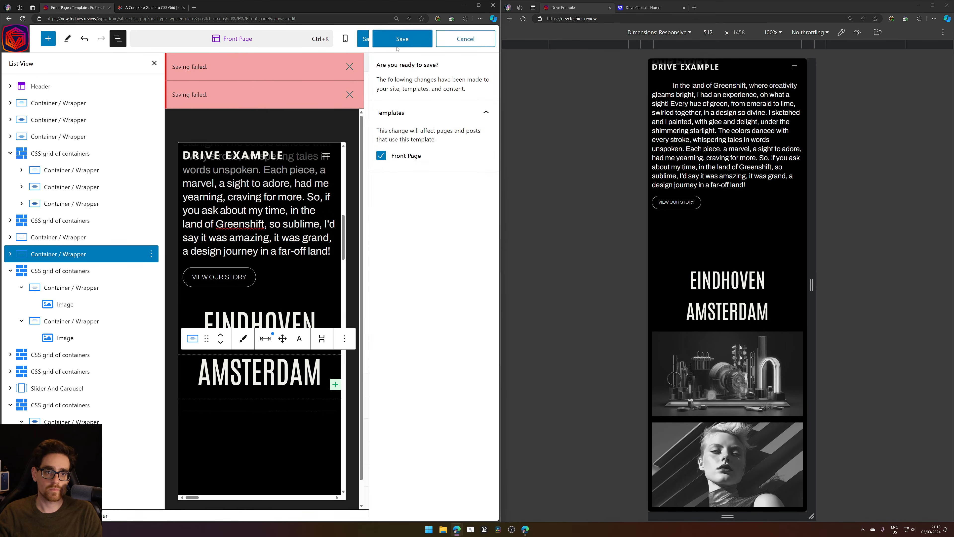
left_click(376, 40)
left_click(349, 67)
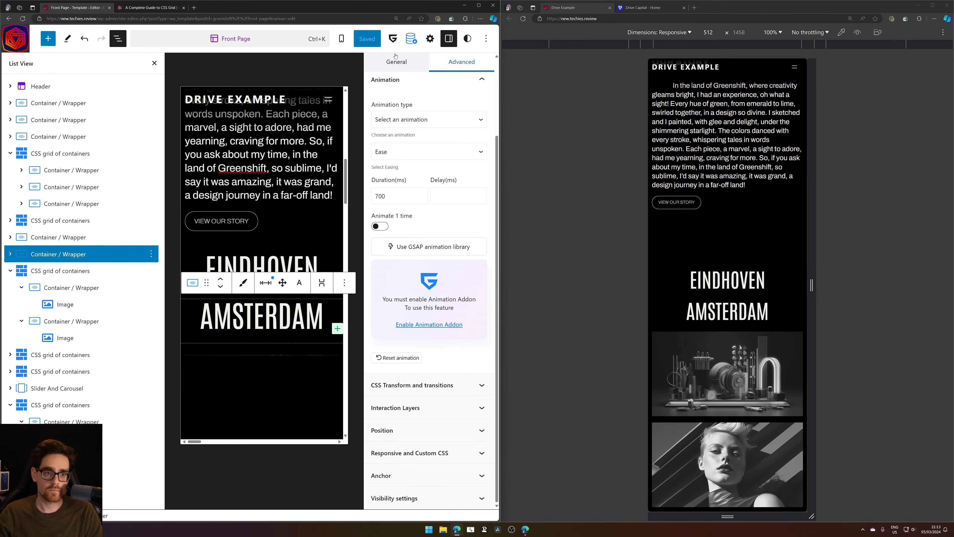
Reload the front-end preview and compare the spacing from the sliders down to SUBSCRIBE with the editor layout
left_click(523, 19)
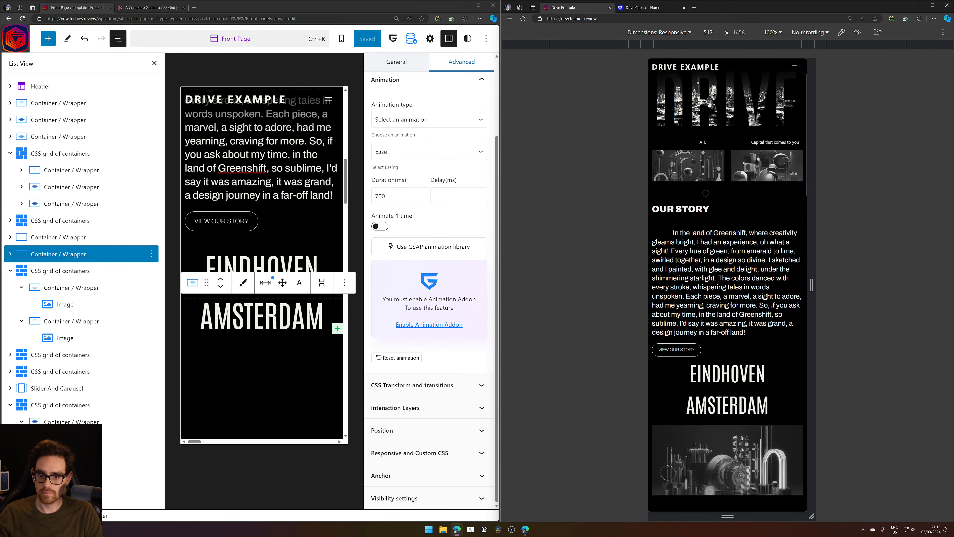
scroll(713, 179, "down", 10)
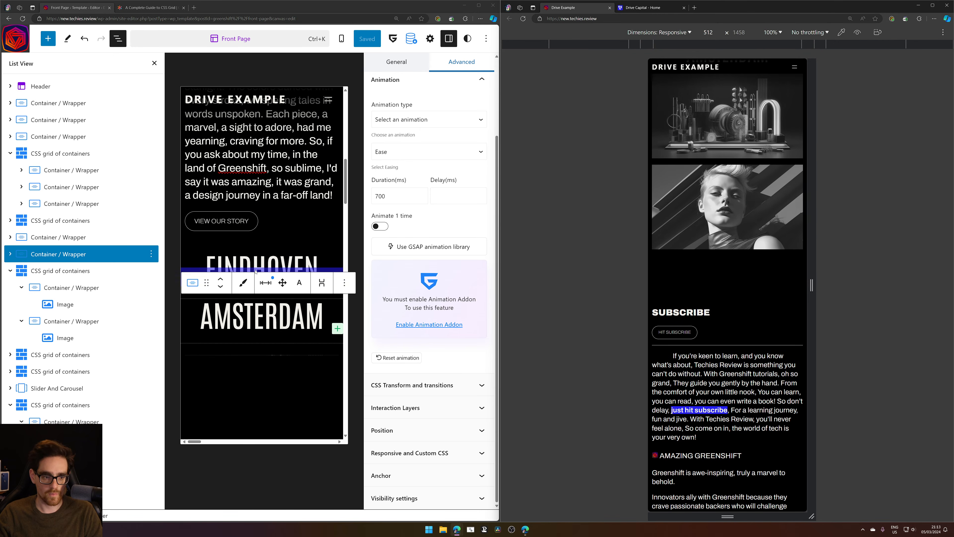
scroll(788, 297, "down", 2)
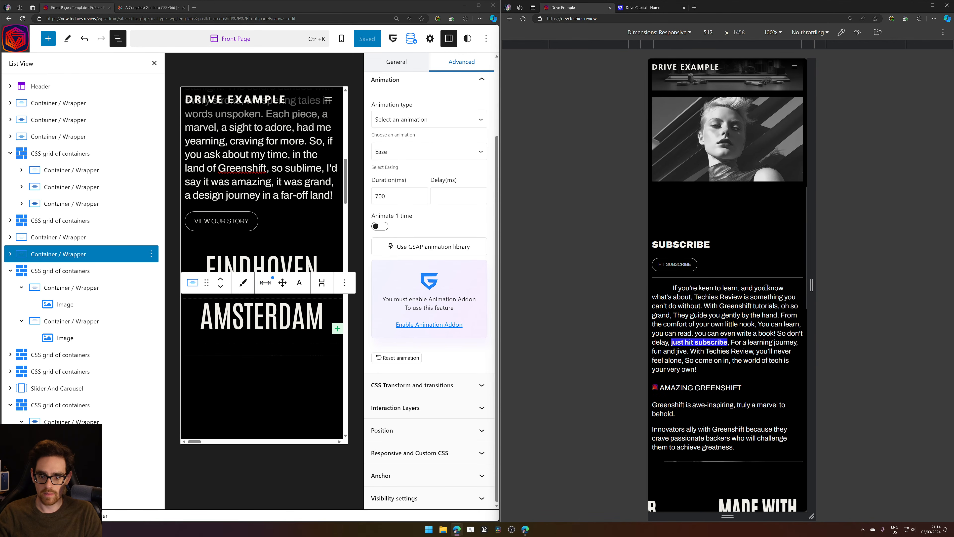
scroll(271, 307, "down", 1)
scroll(271, 307, "down", 4)
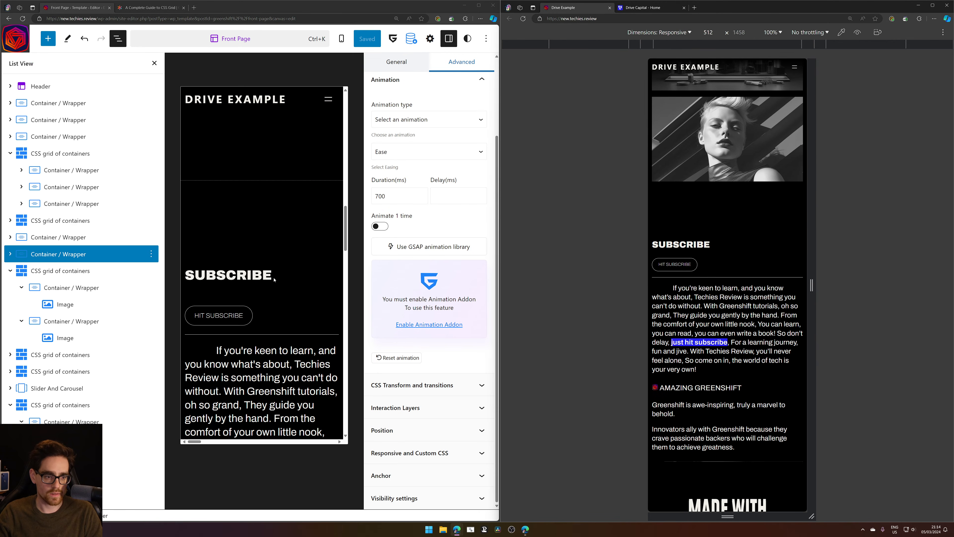
scroll(263, 293, "up", 10)
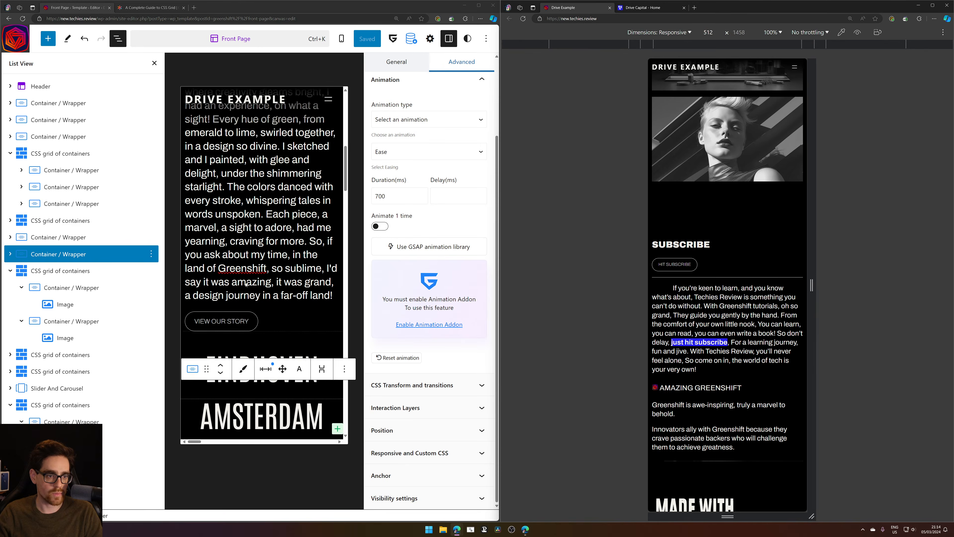
Duplicate the OUR STORY grid and move the copy directly below the AMSTERDAM slider's container
left_click(65, 222)
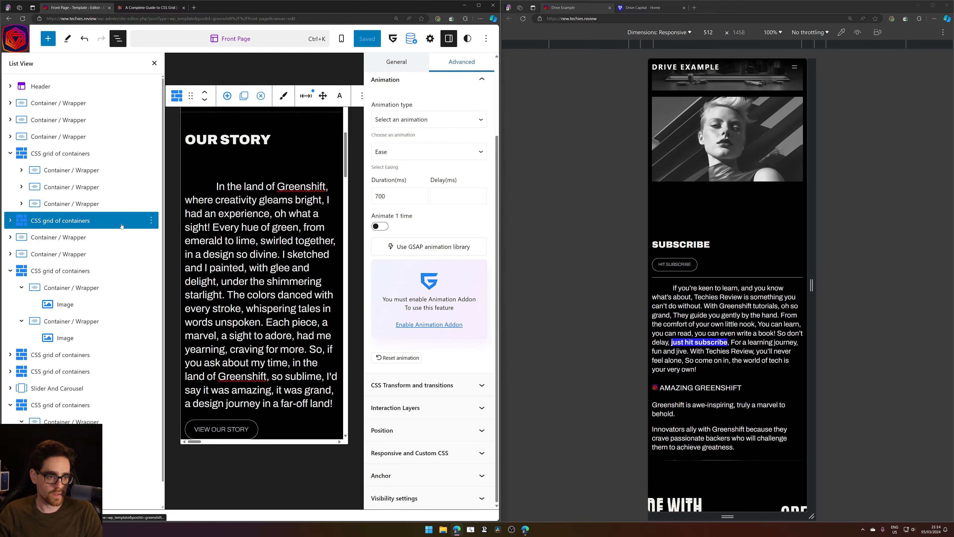
left_click(150, 221)
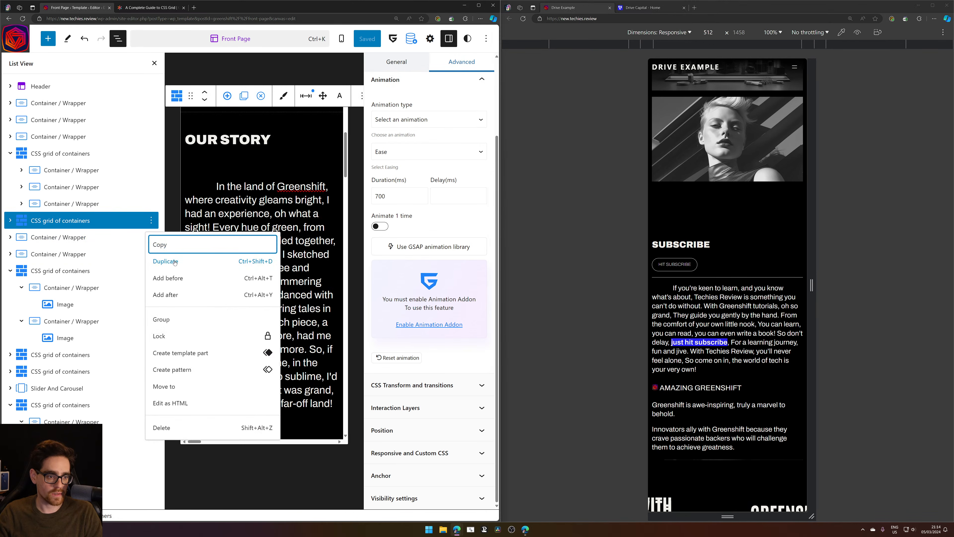
left_click(174, 262)
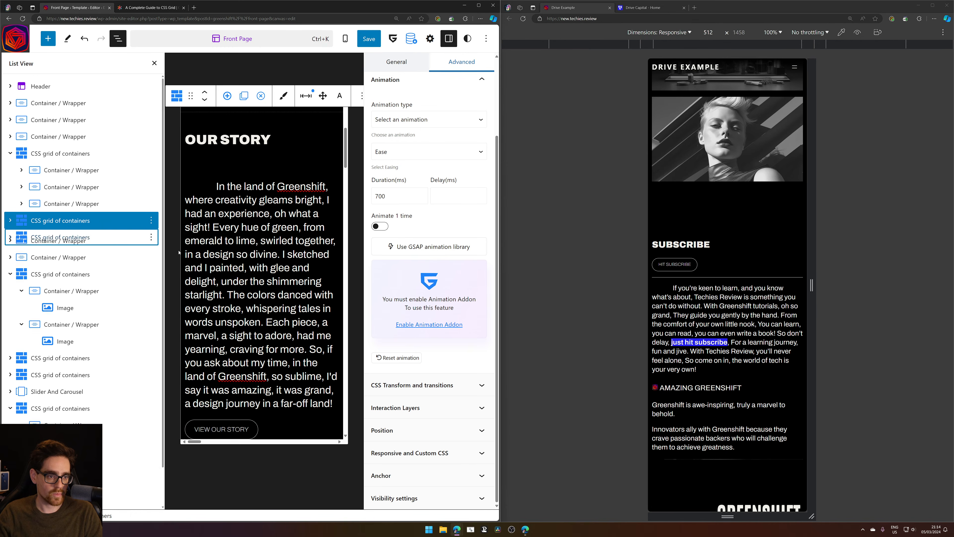
left_click_drag(60, 237, 78, 271)
Collapse the image grid in the block list and move the duplicated OUR STORY grid directly below it
scroll(306, 278, "down", 5)
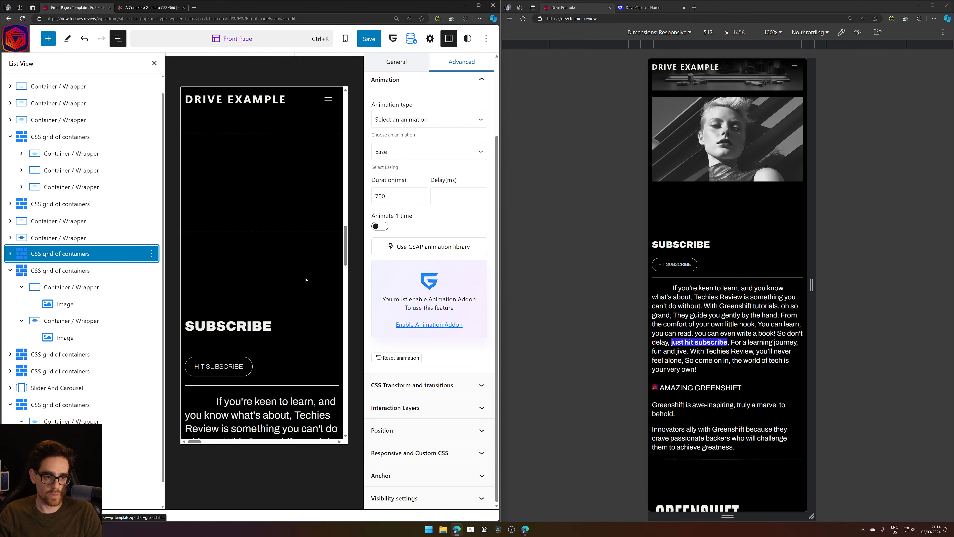
scroll(286, 301, "up", 10)
scroll(284, 303, "up", 4)
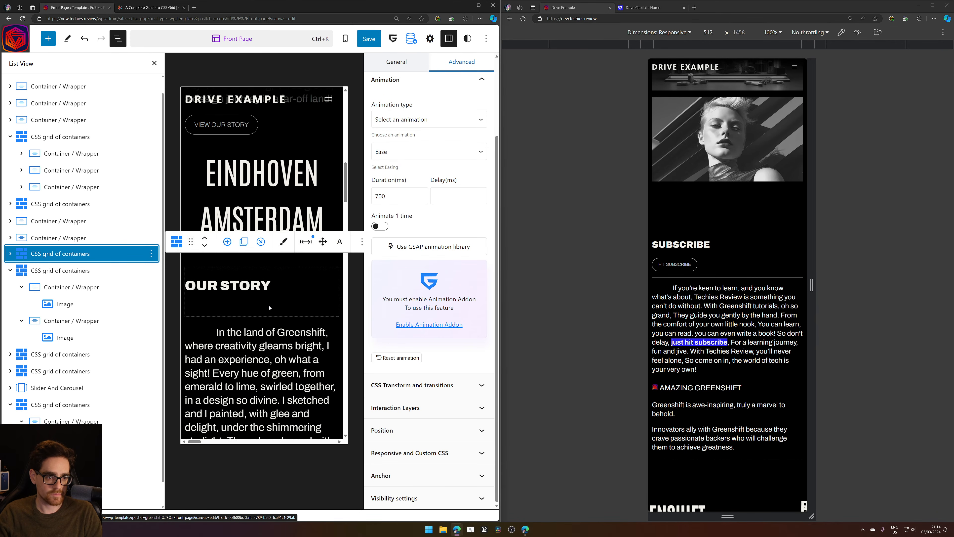
scroll(260, 302, "down", 10)
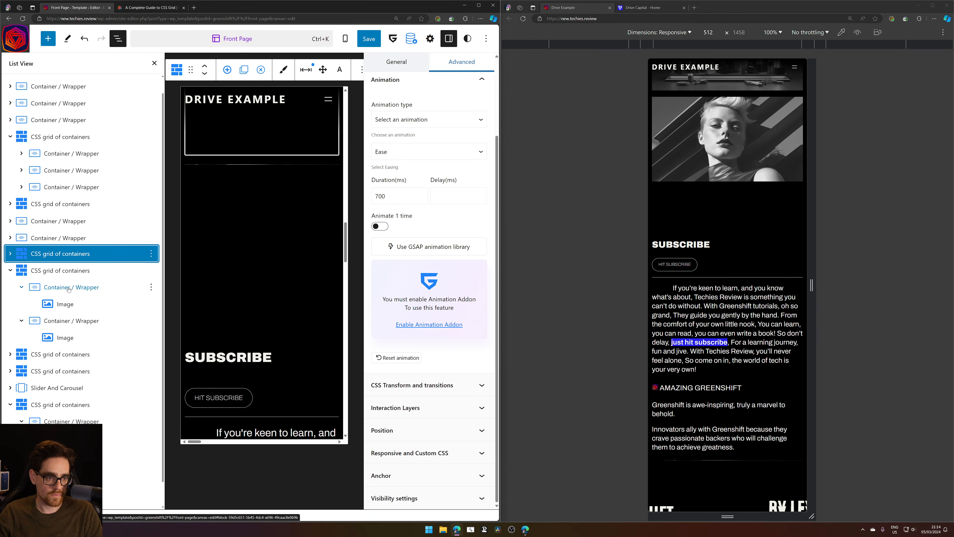
left_click(11, 271)
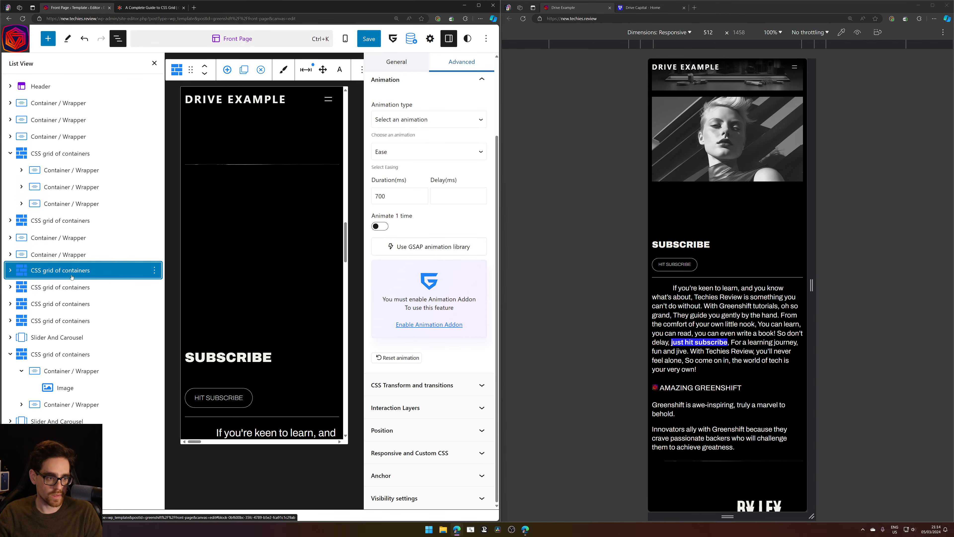
left_click(62, 302)
left_click(68, 255)
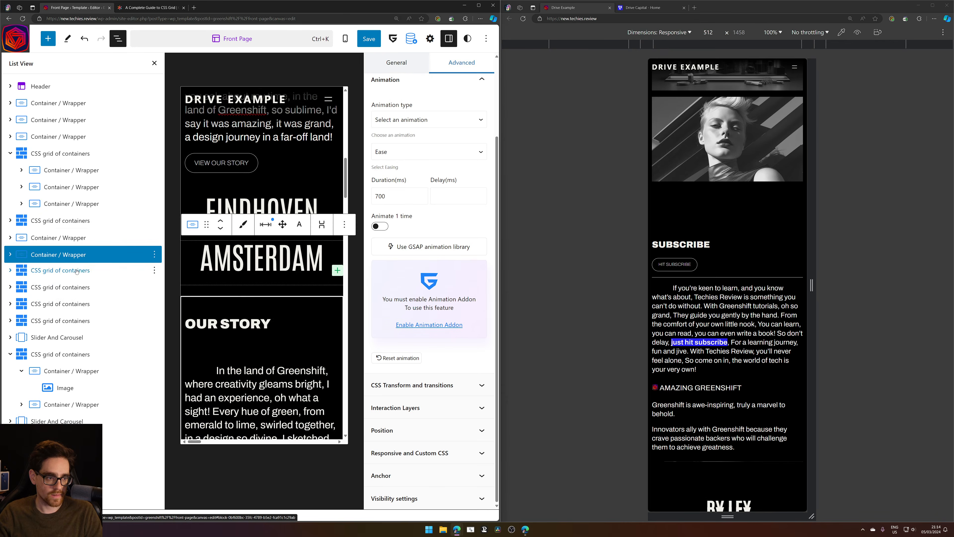
left_click(84, 271)
left_click_drag(85, 272, 67, 281)
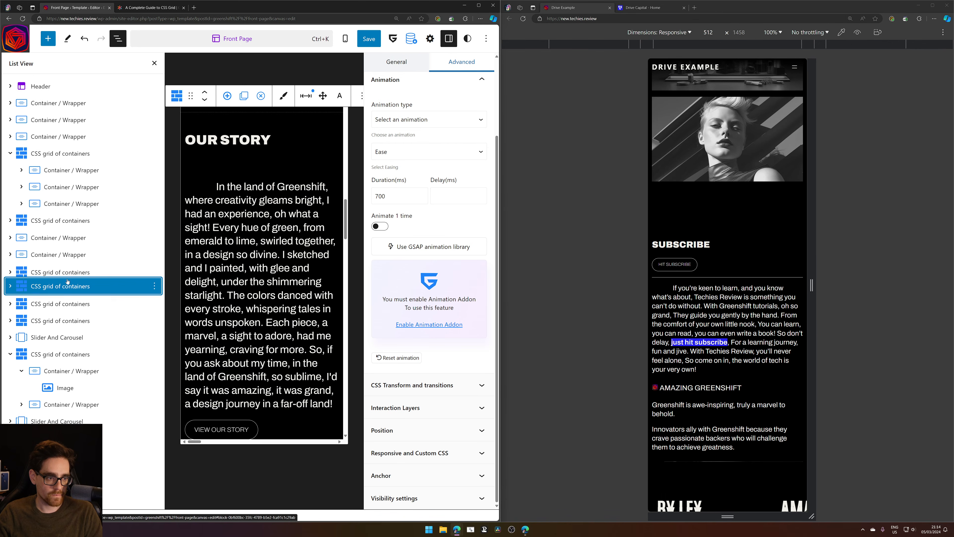
left_click(155, 288)
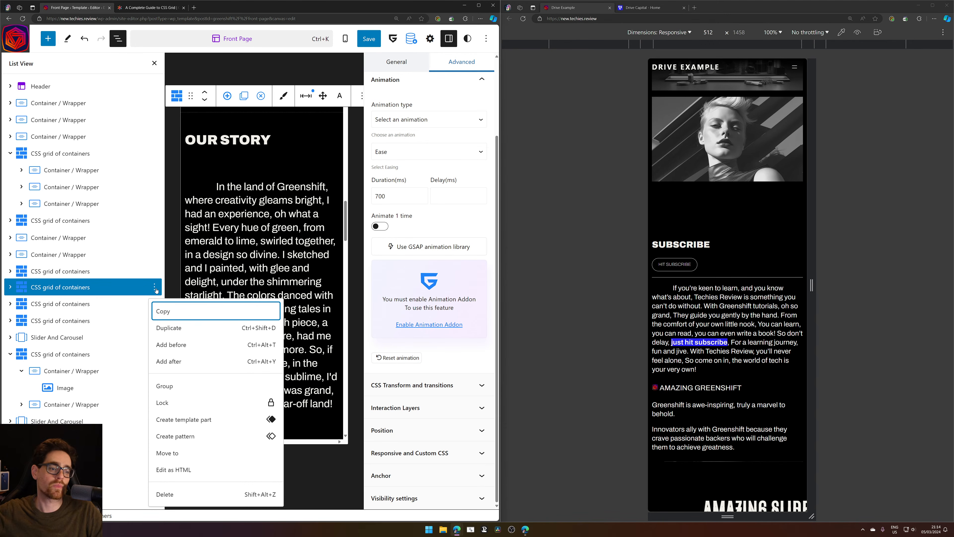
left_click(96, 282)
Copy the SUBSCRIBE heading text and replace the duplicated section's OUR STORY heading with it
scroll(273, 315, "down", 8)
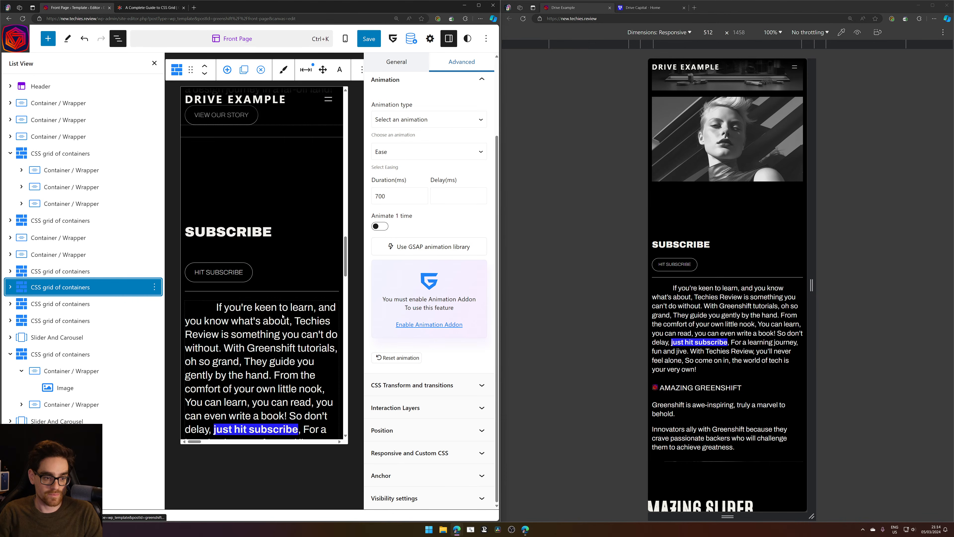
scroll(251, 336, "up", 3)
double_click(251, 336)
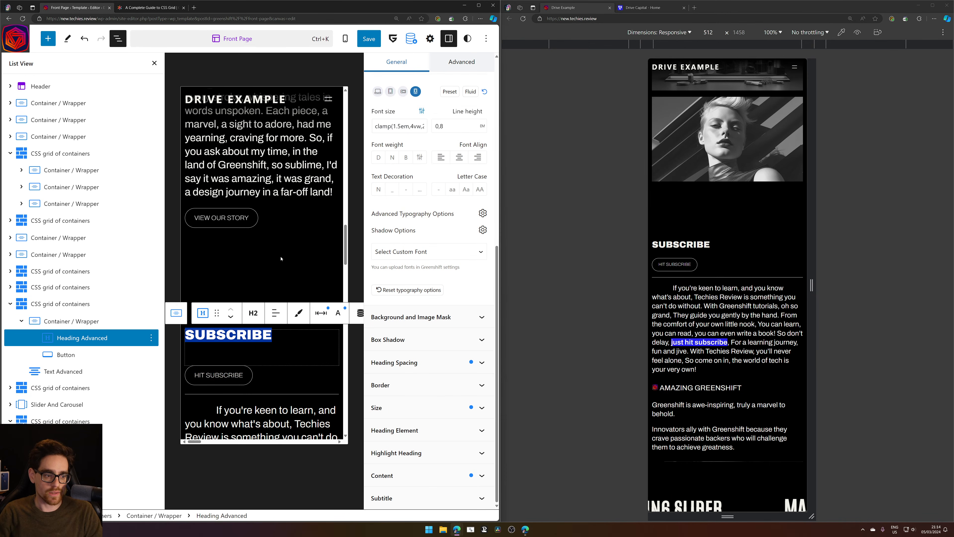
scroll(281, 259, "up", 8)
triple_click(249, 246)
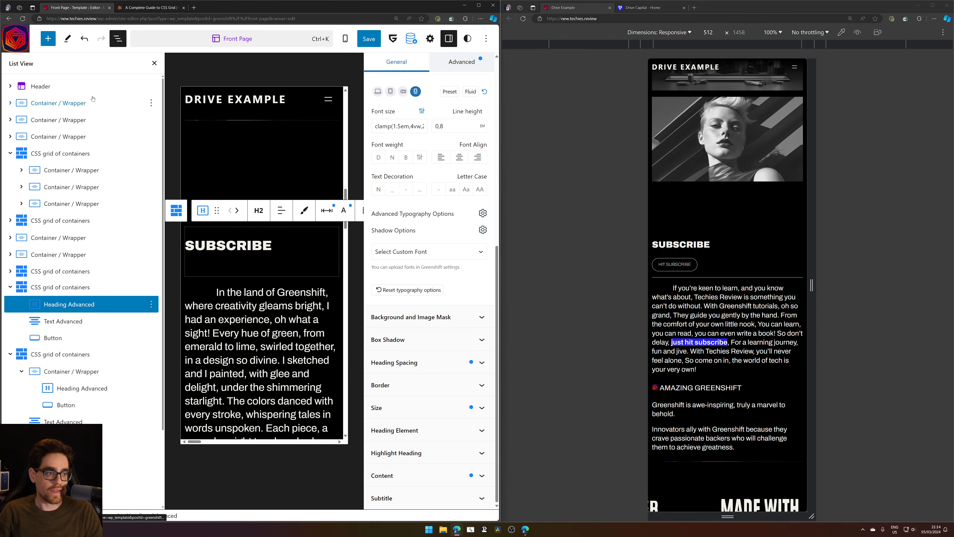
scroll(214, 171, "down", 15)
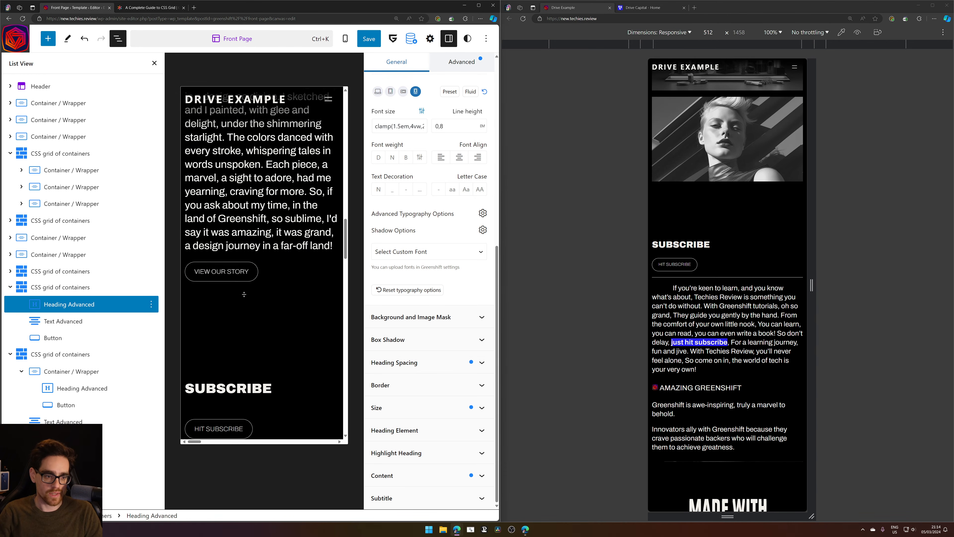
left_click(214, 171)
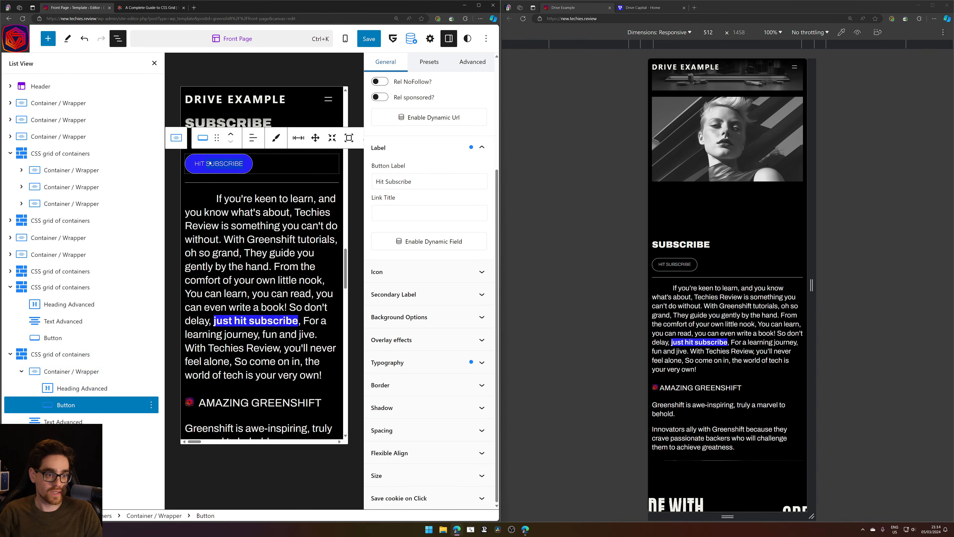
left_click(71, 337)
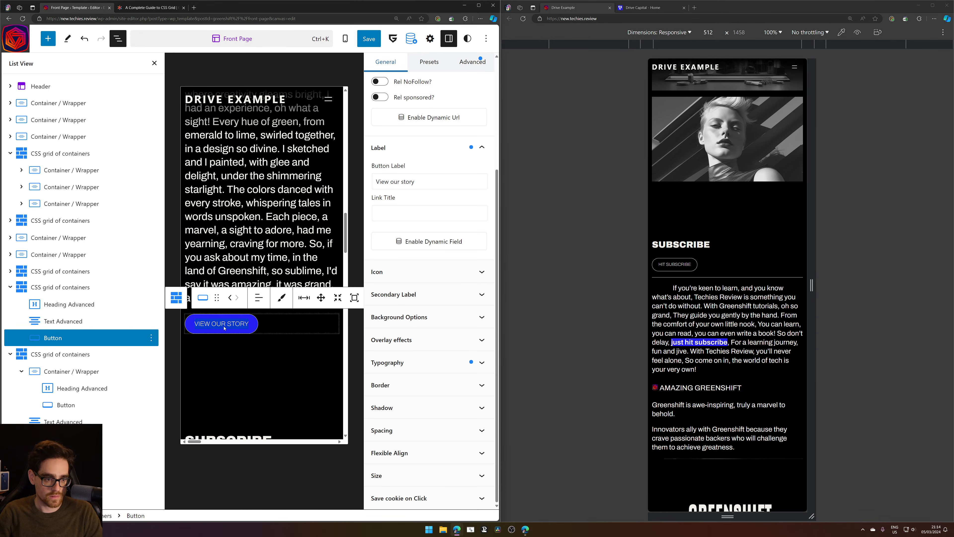
scroll(224, 328, "down", 5)
left_click(219, 269)
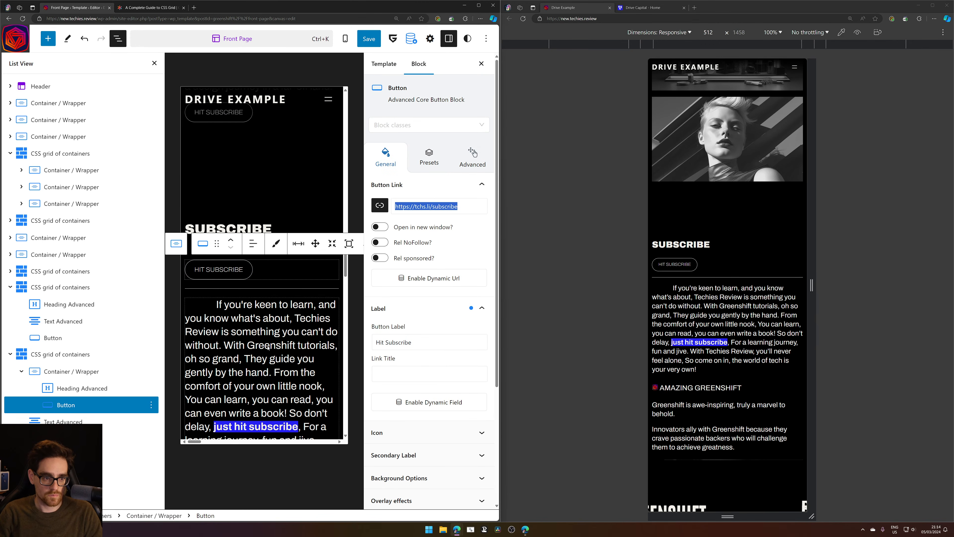
scroll(268, 348, "up", 4)
left_click(223, 271)
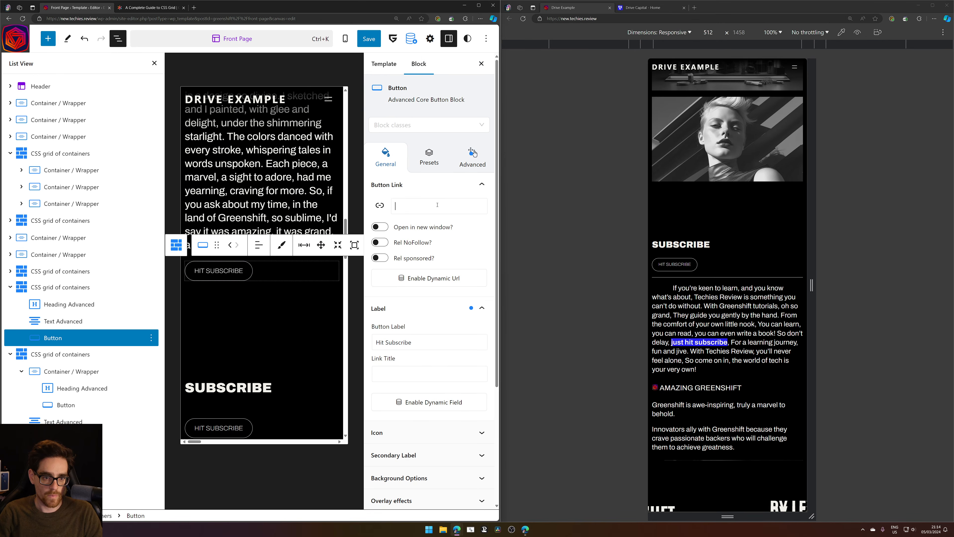
Copy the original SUBSCRIBE section's paragraph and delete that section's grid
scroll(250, 281, "down", 5)
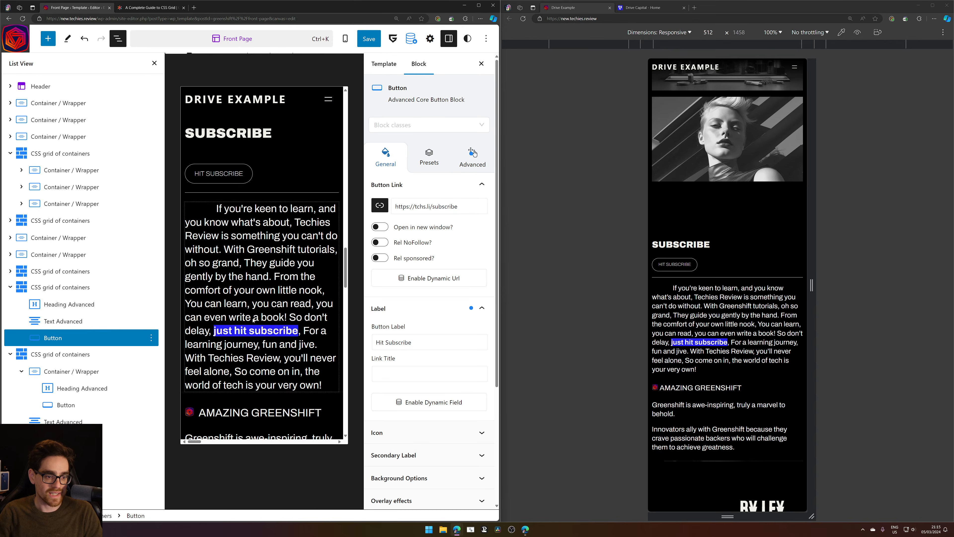
triple_click(255, 287)
key("ctrl+c")
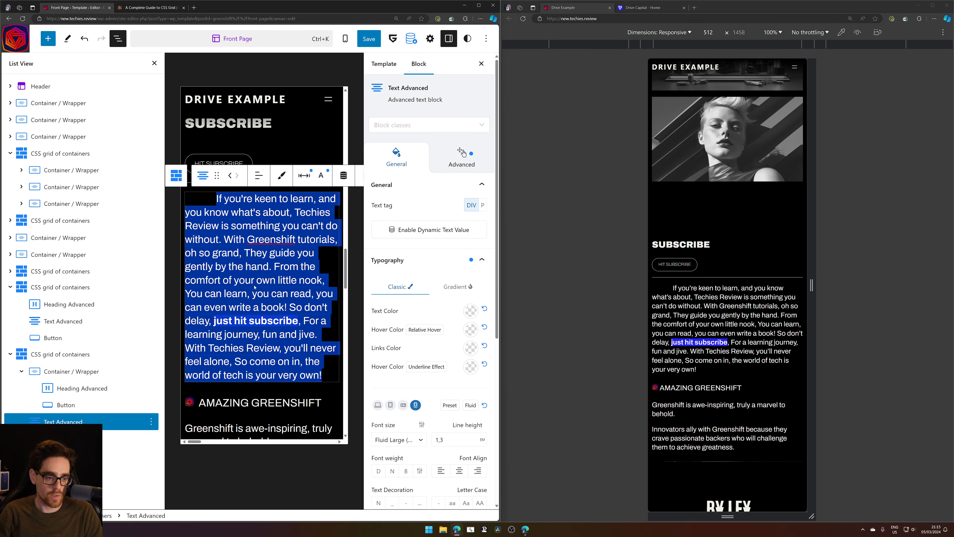
scroll(255, 287, "up", 1)
left_click(60, 354)
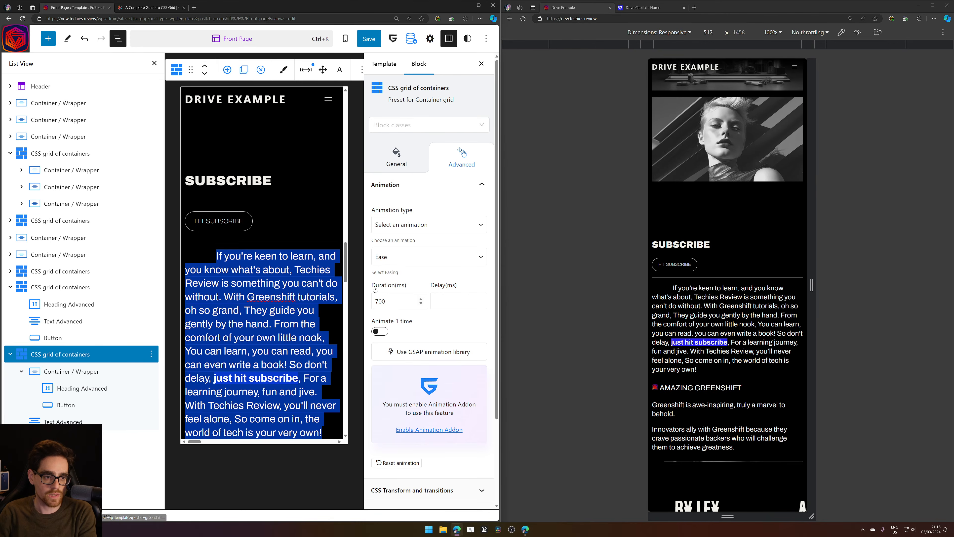
scroll(263, 289, "up", 6)
Replace the duplicated section's "In the land of Greenshift" paragraph with the copied "If you're keen to learn" text
left_click(205, 290)
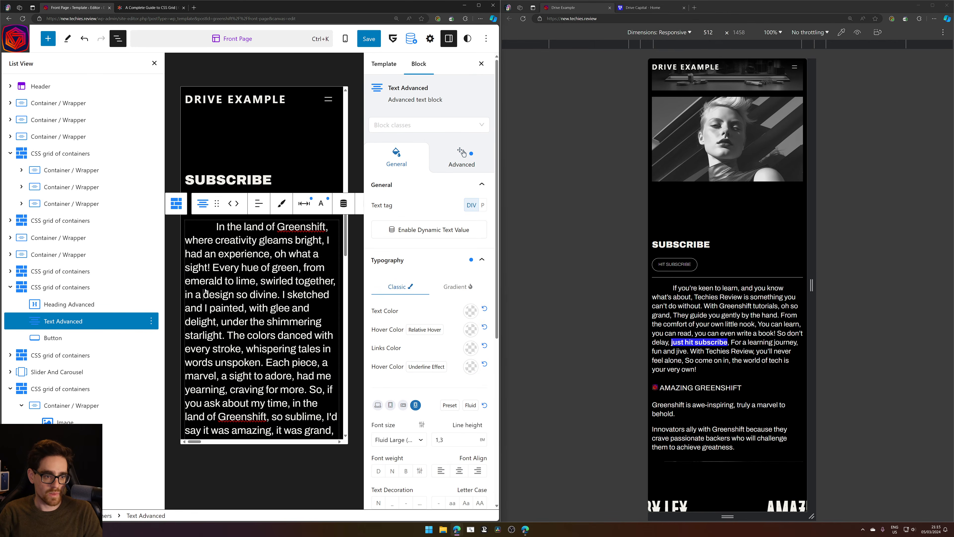
key("ctrl+a")
key("ctrl+v")
scroll(222, 305, "down", 3)
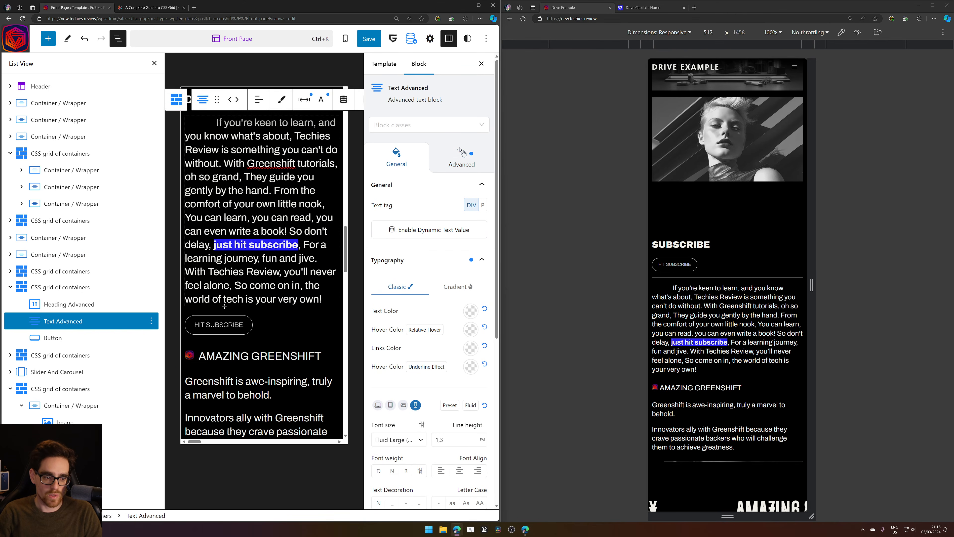
Save the changes to the Front Page template, submitting the save twice
scroll(275, 253, "down", 2)
scroll(315, 249, "down", 3)
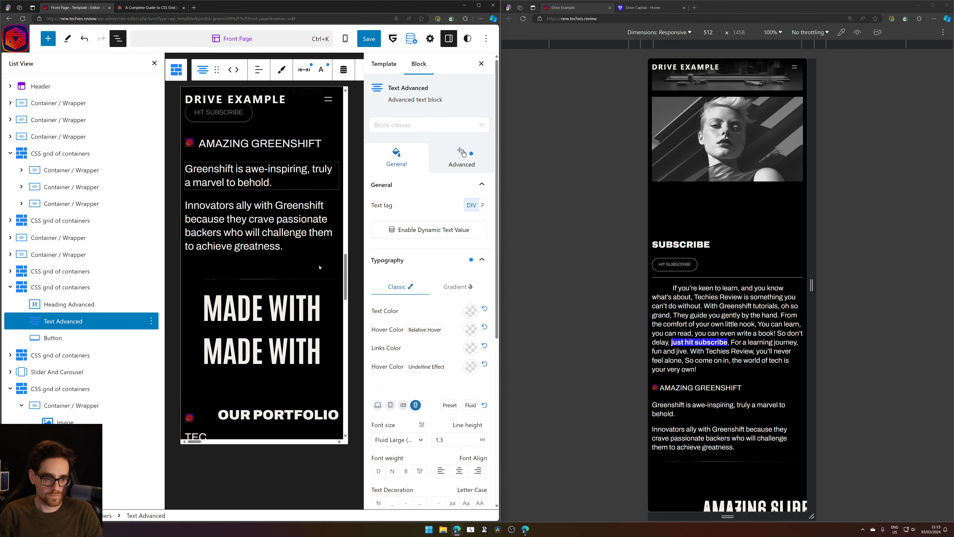
left_click(369, 44)
left_click(380, 41)
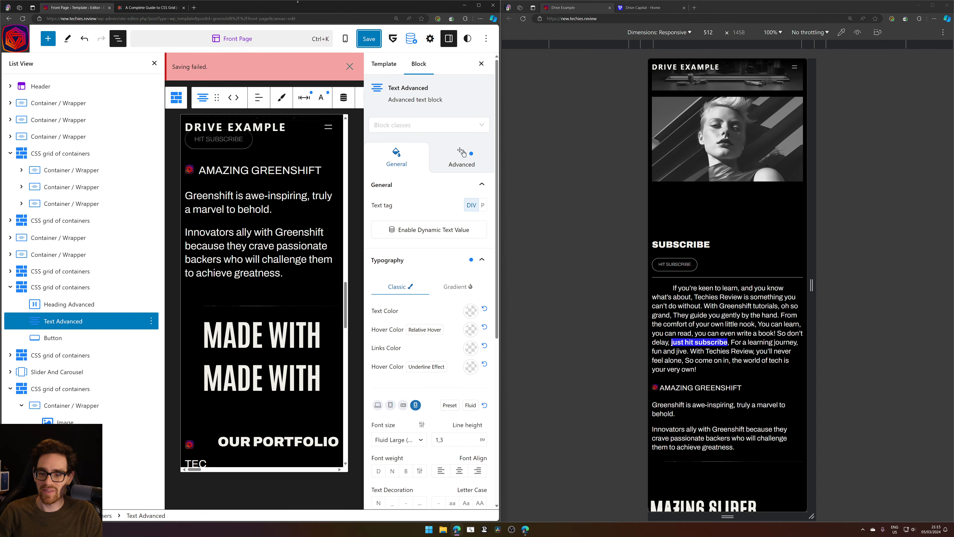
left_click(379, 44)
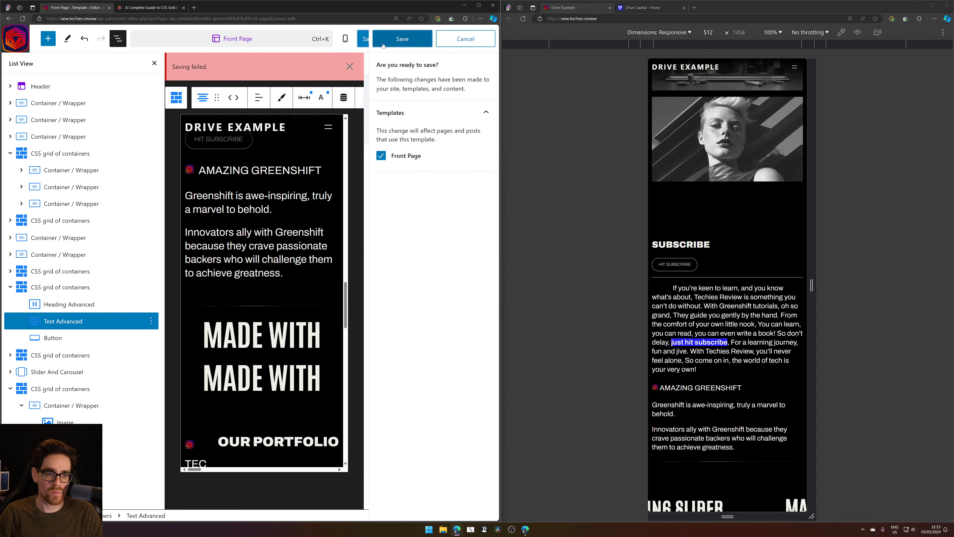
left_click(380, 41)
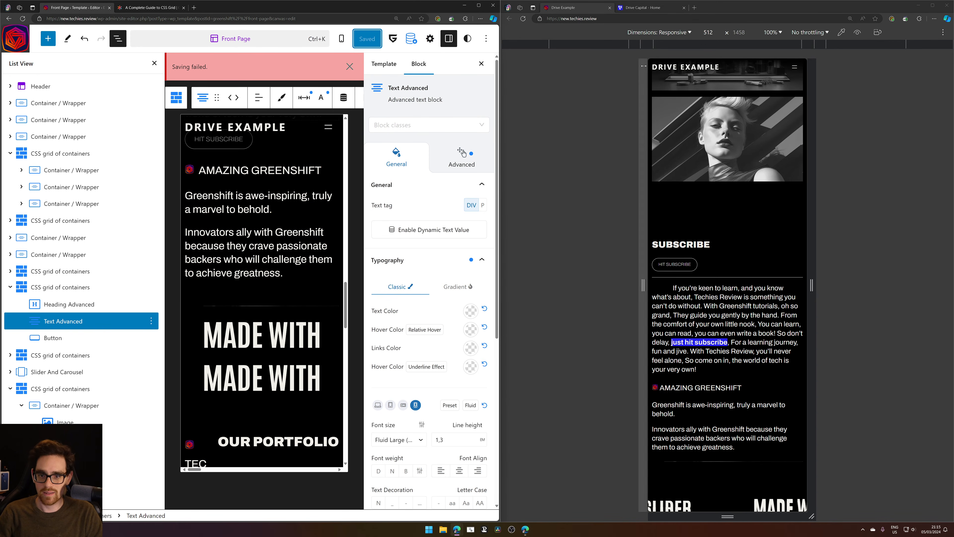
Reload the live page and check the rebuilt SUBSCRIBE section and the slider area beneath it at mobile width
left_click(521, 19)
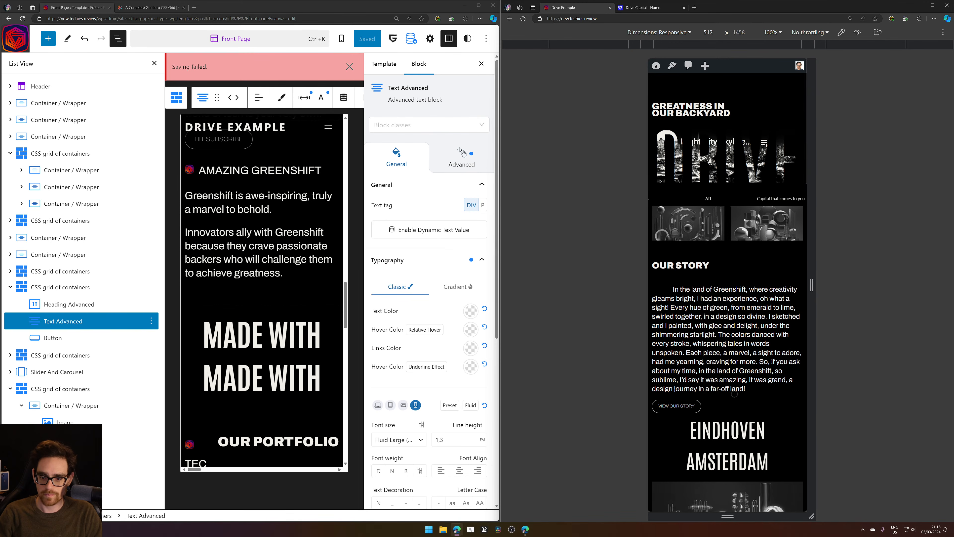
scroll(734, 393, "down", 12)
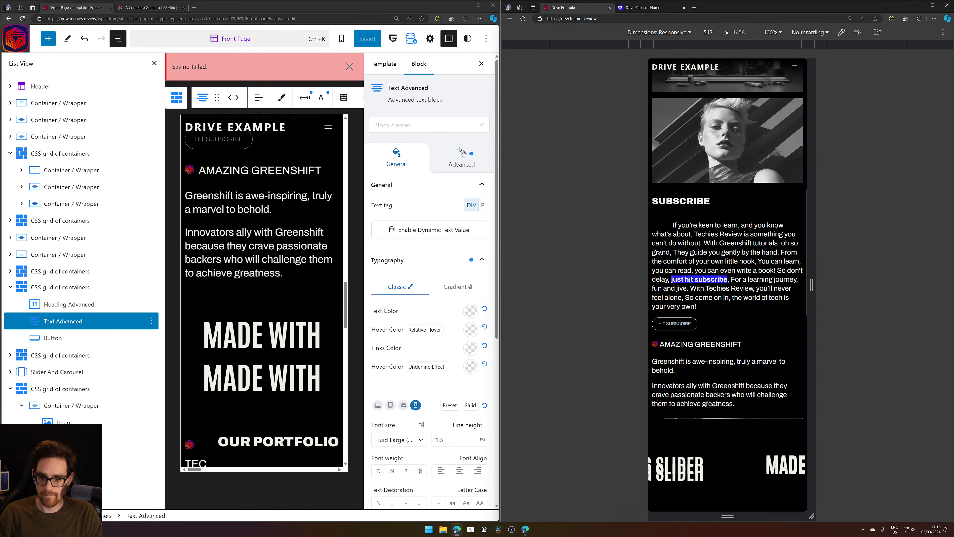
scroll(708, 404, "down", 3)
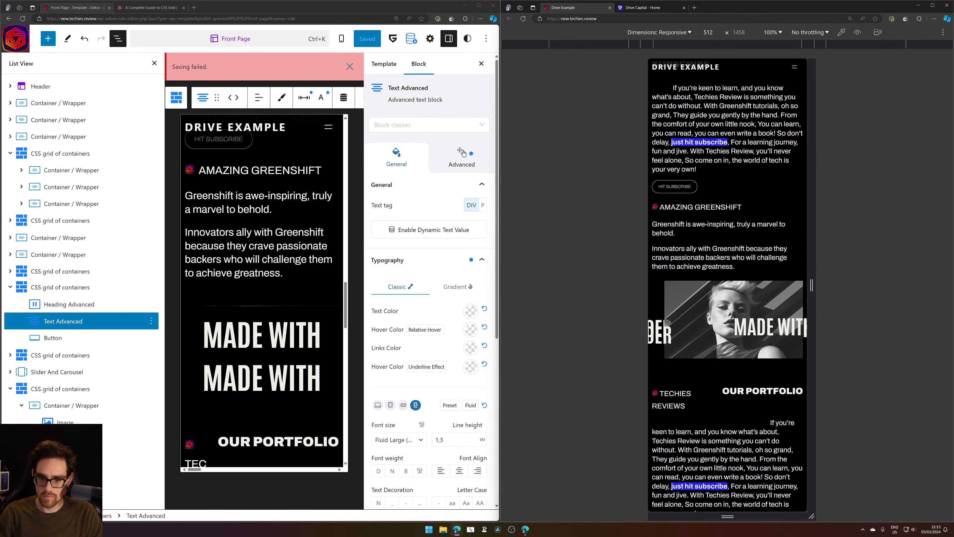
Inspect the grid above OUR PORTFOLIO and its first container's mobile and desktop margin and padding settings
scroll(317, 355, "down", 4)
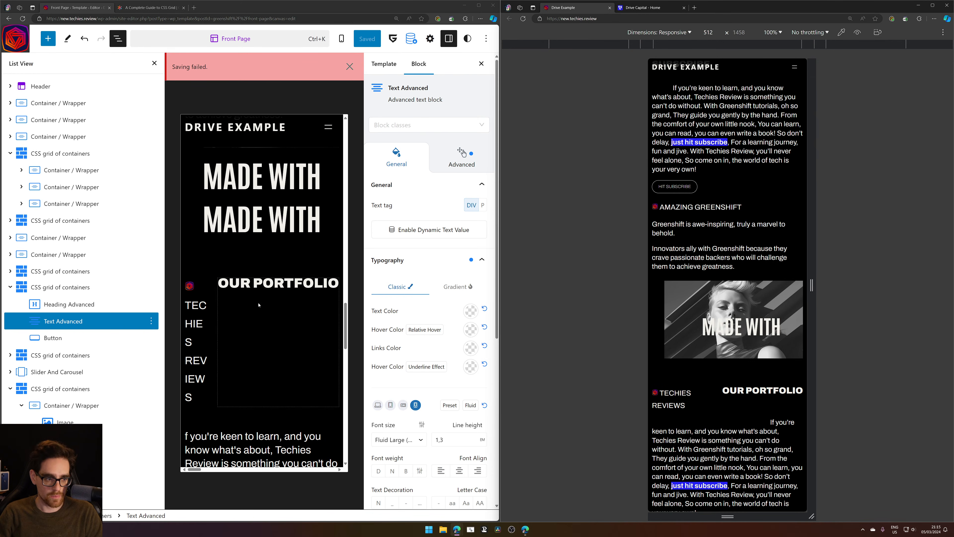
scroll(68, 379, "down", 1)
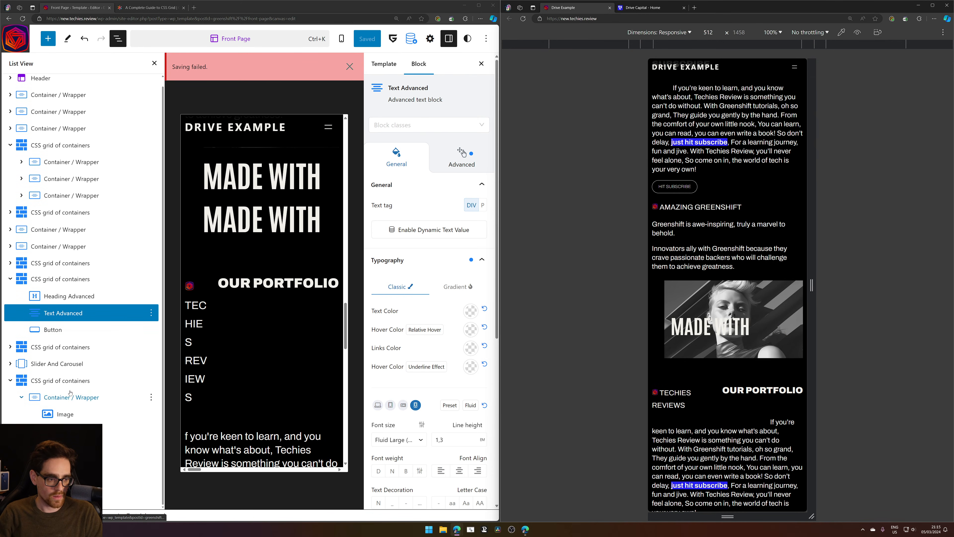
left_click(70, 380)
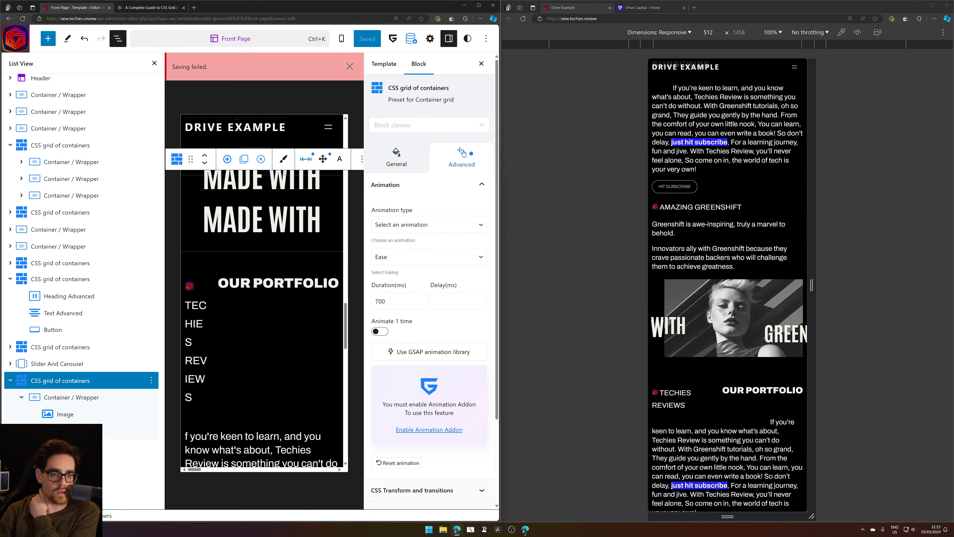
left_click(91, 399)
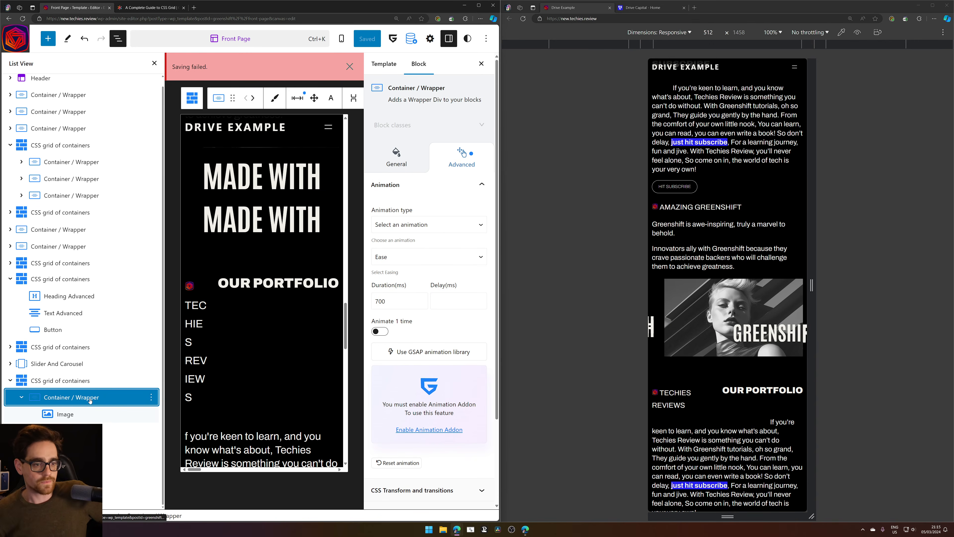
mouse_move(297, 100)
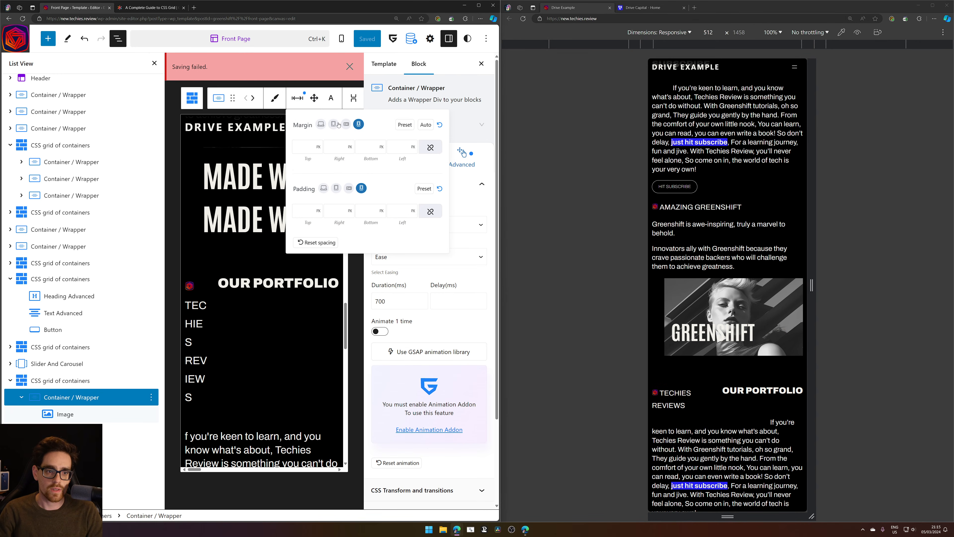
left_click(321, 124)
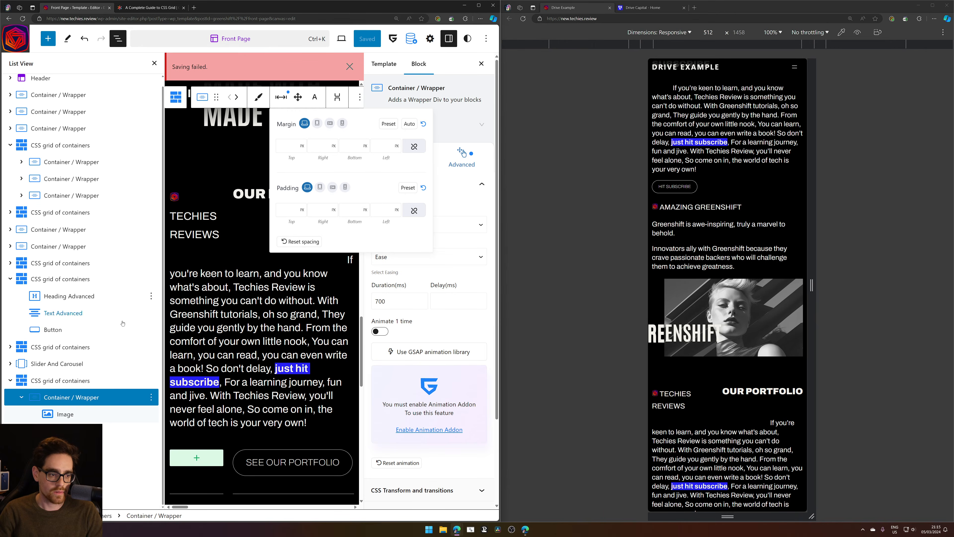
left_click(49, 376)
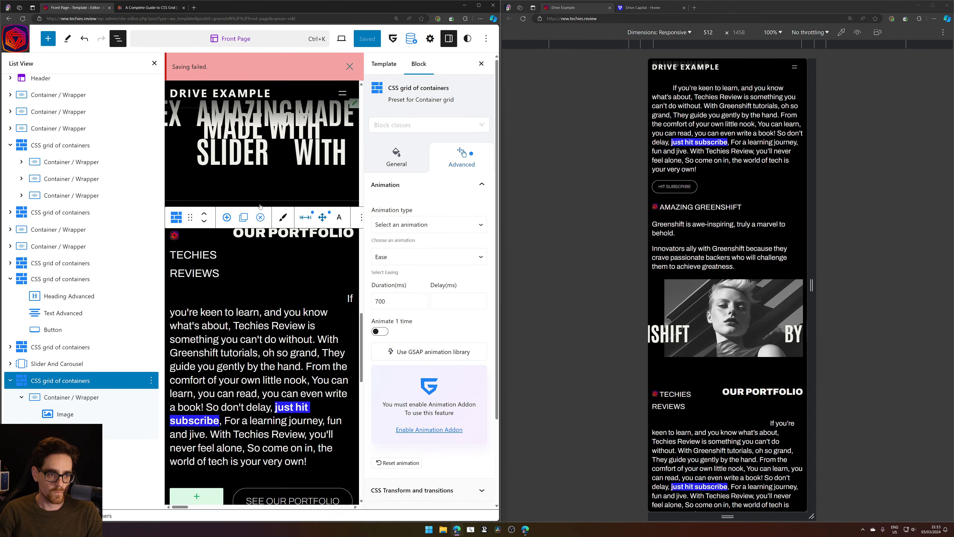
scroll(258, 159, "up", 2)
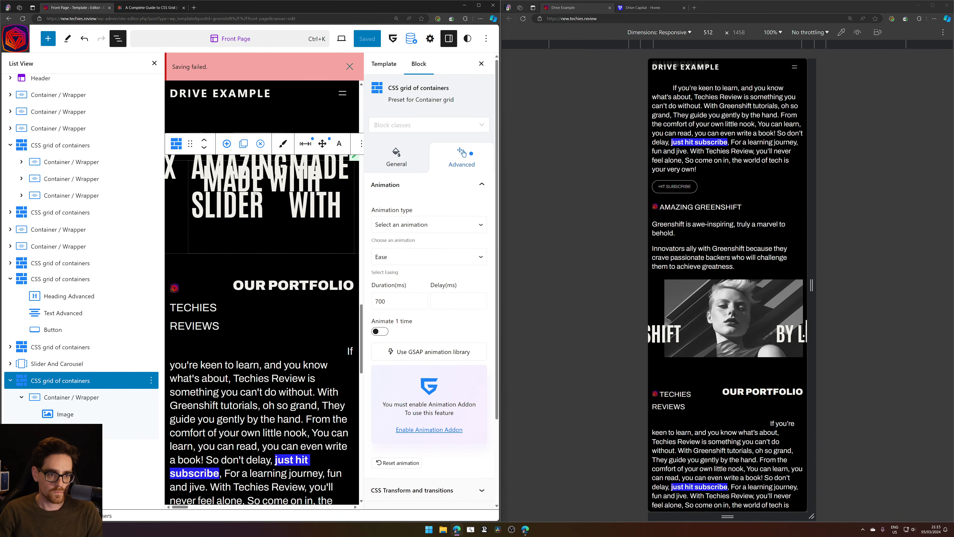
Examine both images in the grid above OUR PORTFOLIO, the second container's spacing, and the second image's CSS transform settings
left_click(65, 411)
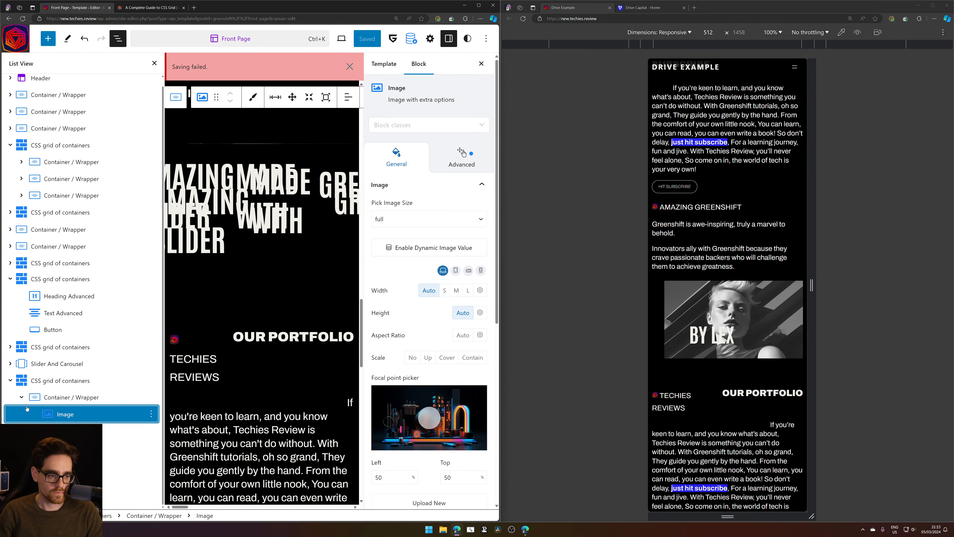
left_click(286, 157)
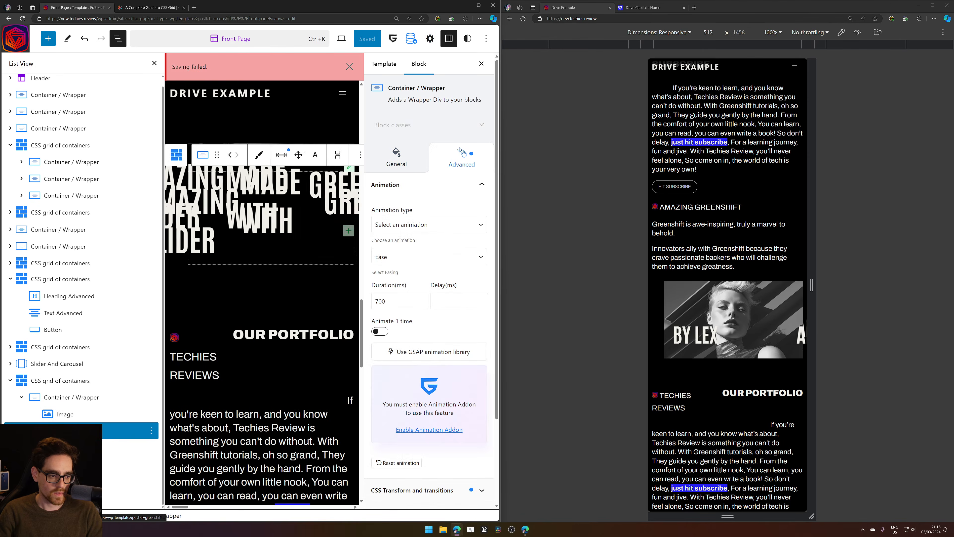
left_click(287, 158)
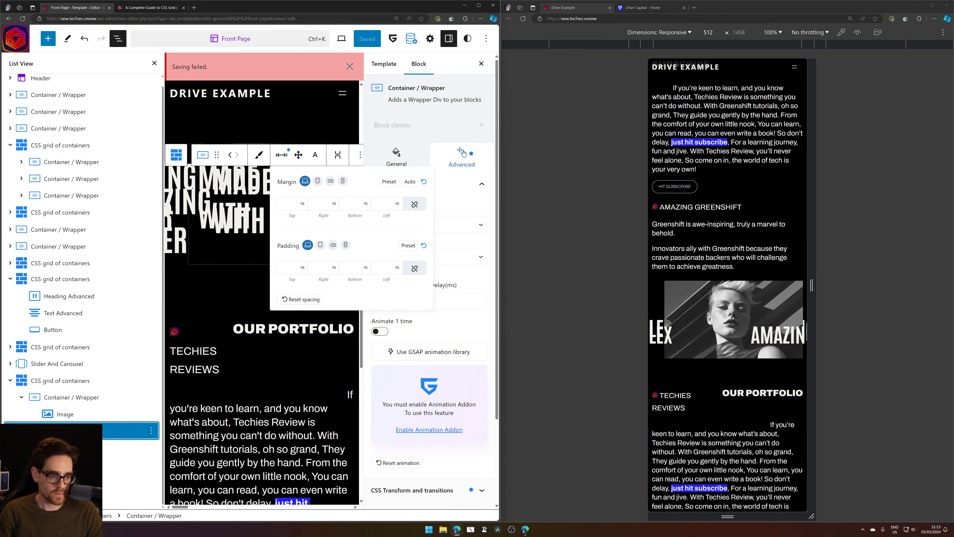
left_click(252, 200)
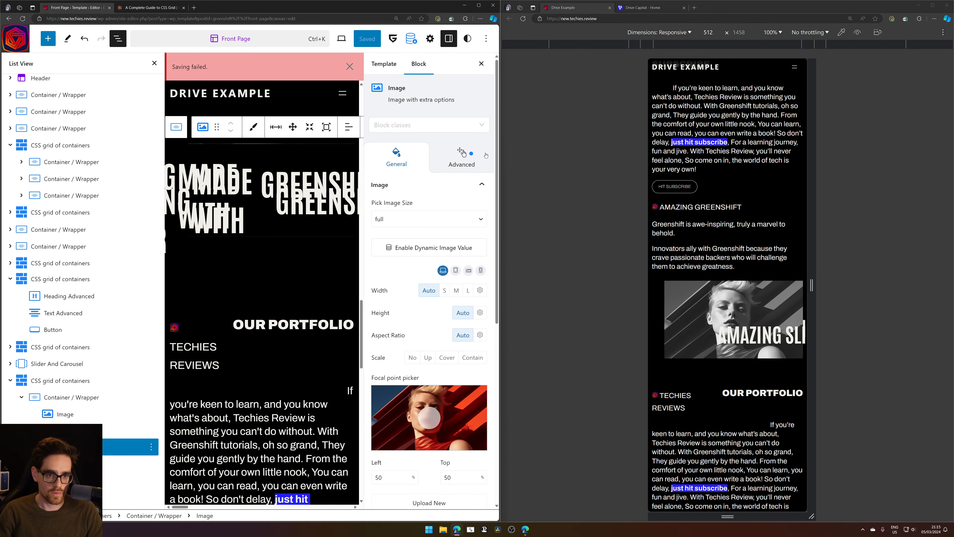
left_click(463, 153)
scroll(450, 395, "down", 3)
left_click(450, 393)
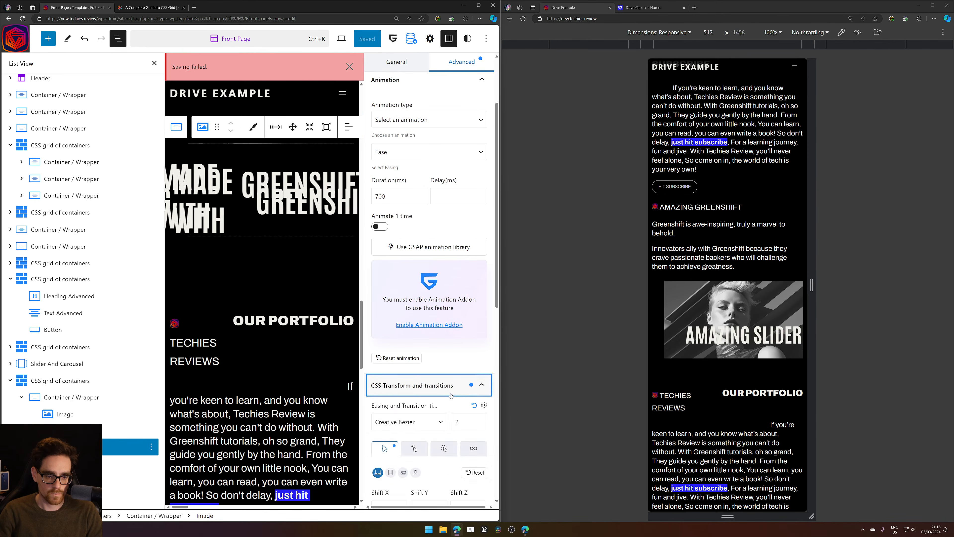
scroll(450, 394, "down", 5)
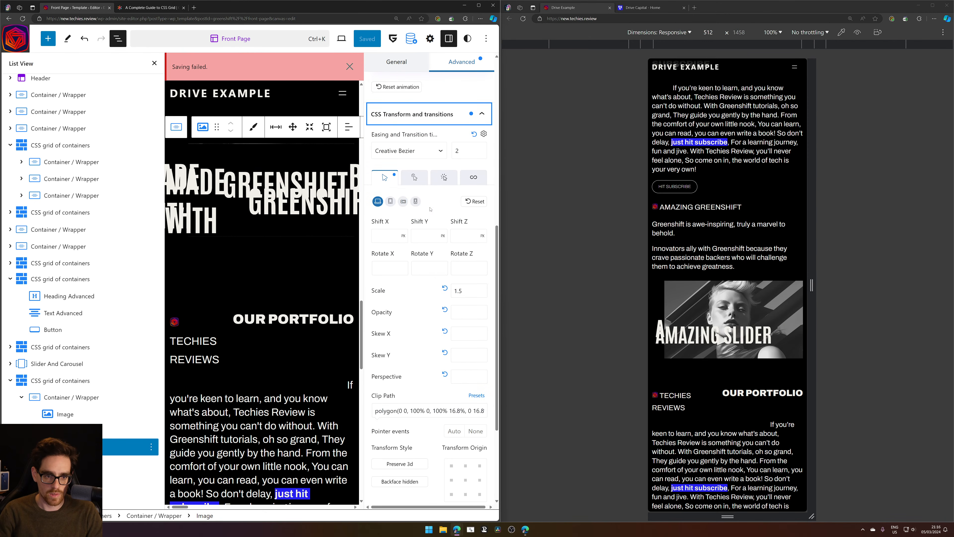
scroll(410, 202, "down", 3)
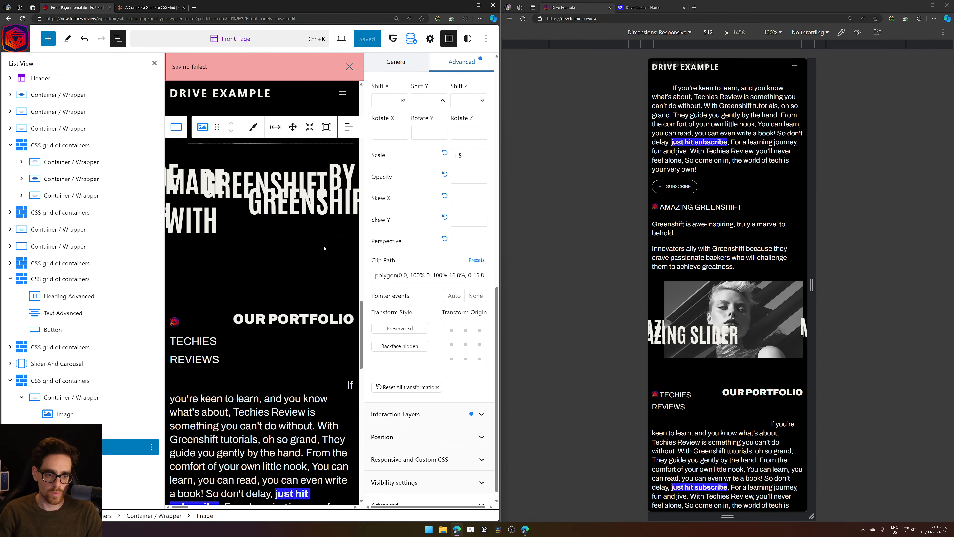
Set the mobile Shift Y of the second container in the grid above OUR PORTFOLIO to 0
left_click(83, 431)
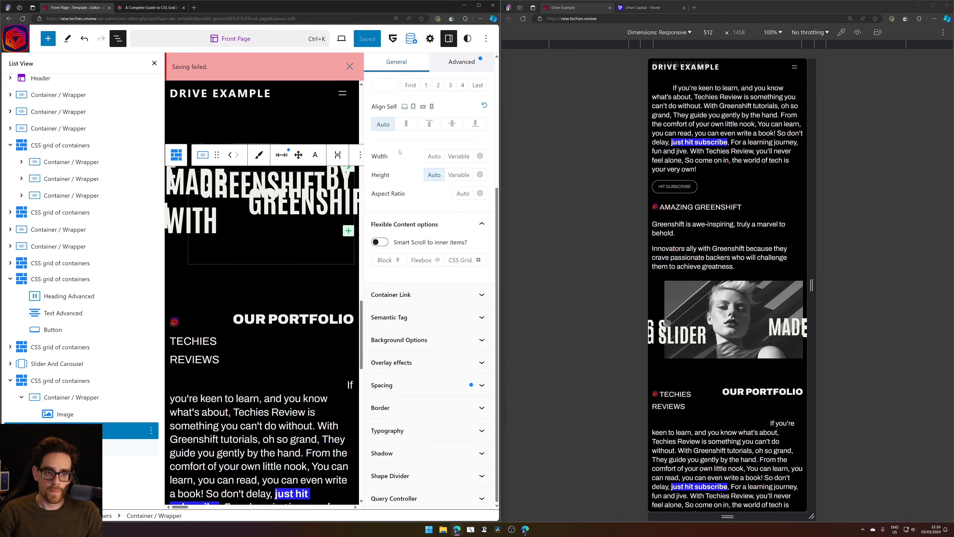
scroll(450, 225, "up", 5)
left_click(468, 164)
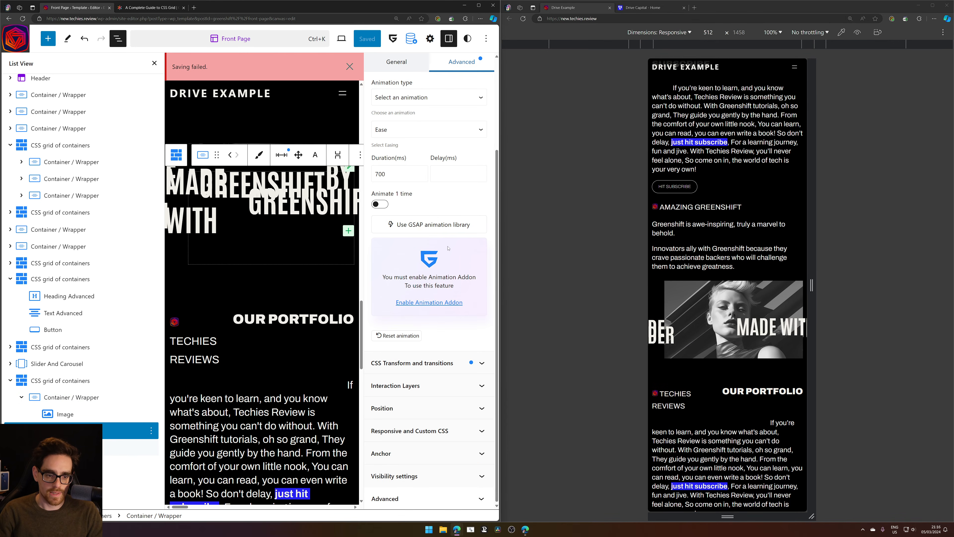
left_click(449, 361)
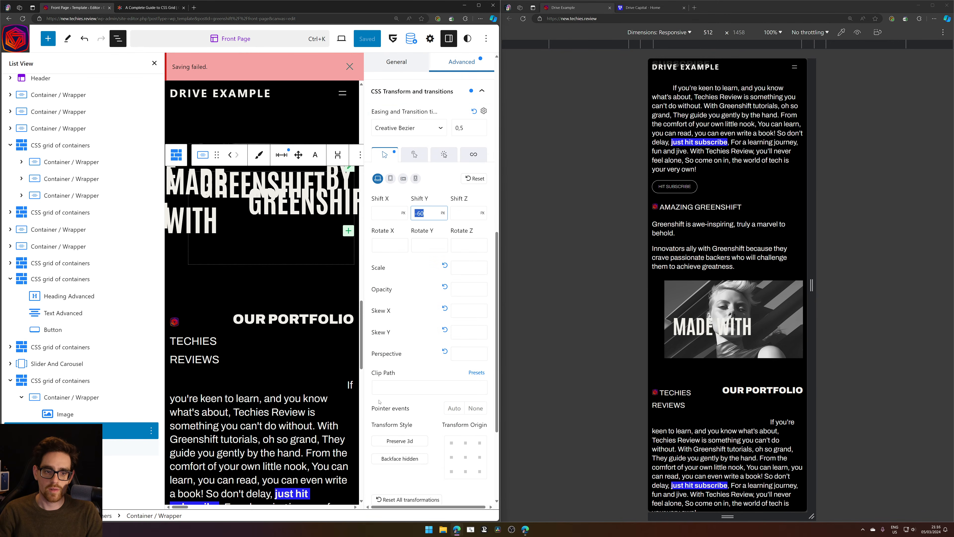
left_click(416, 180)
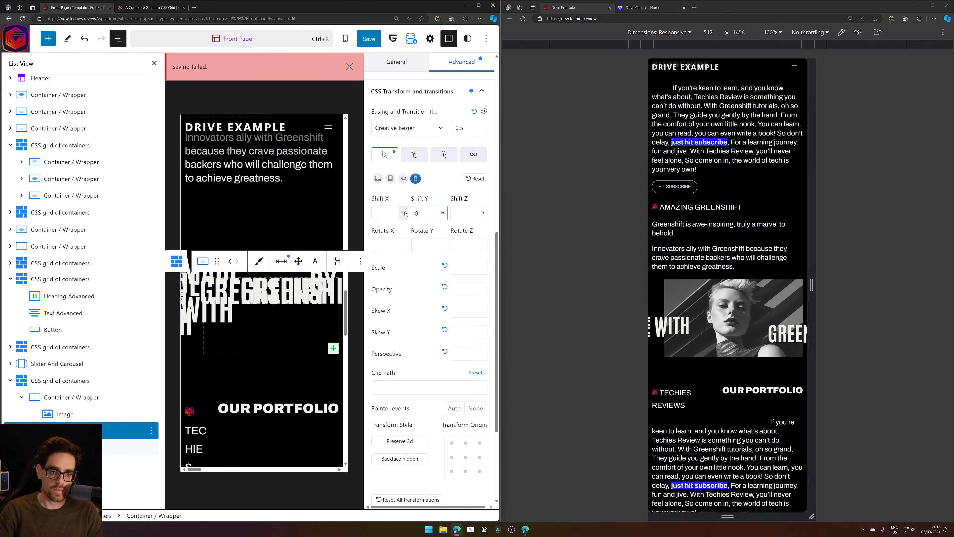
Collapse the edited grid, save the Front Page template with two save attempts, and reload the live page
left_click(10, 380)
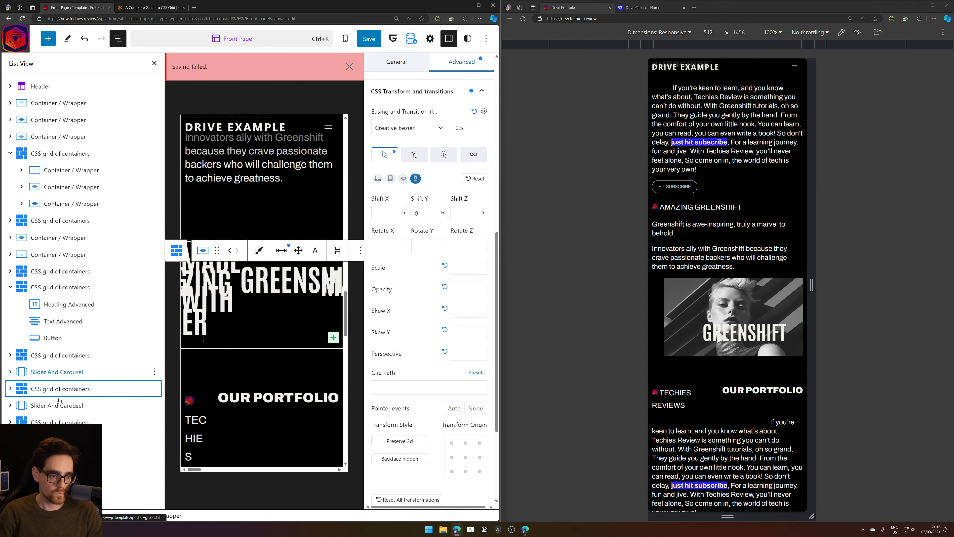
left_click(57, 406)
left_click(56, 389)
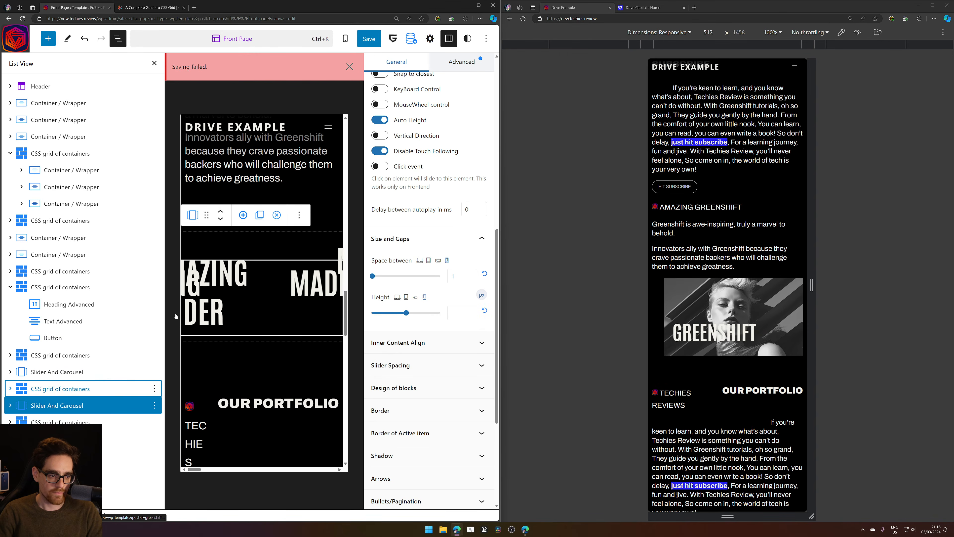
left_click(369, 39)
left_click(398, 38)
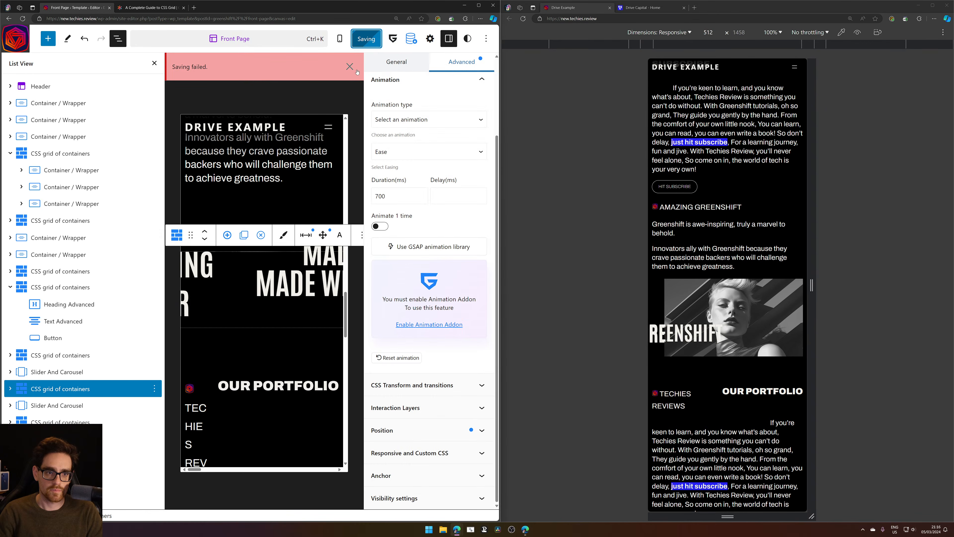
left_click(366, 38)
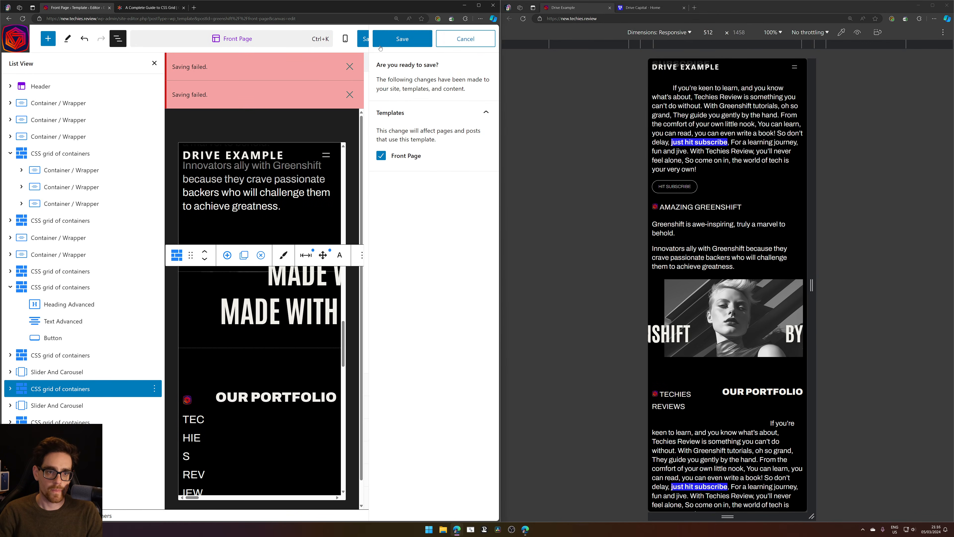
left_click(395, 38)
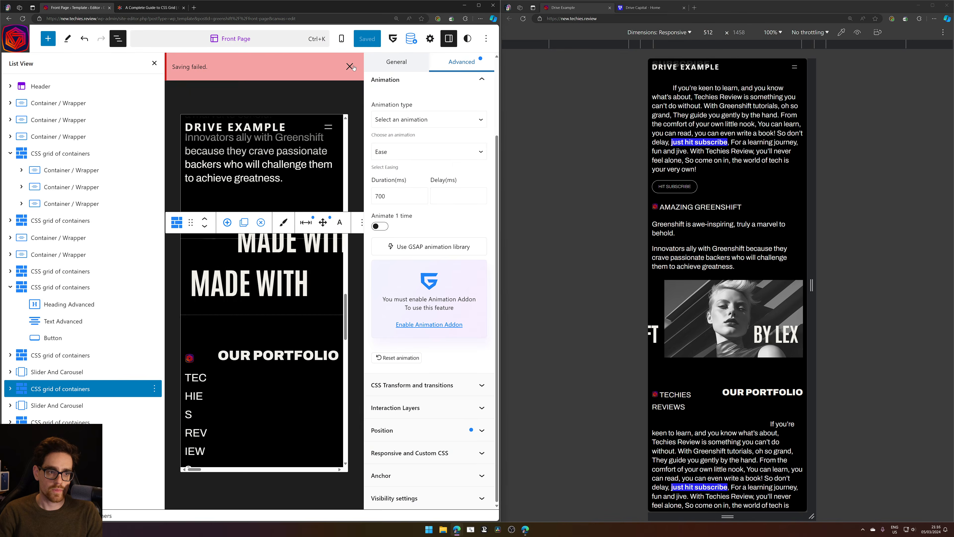
left_click(523, 19)
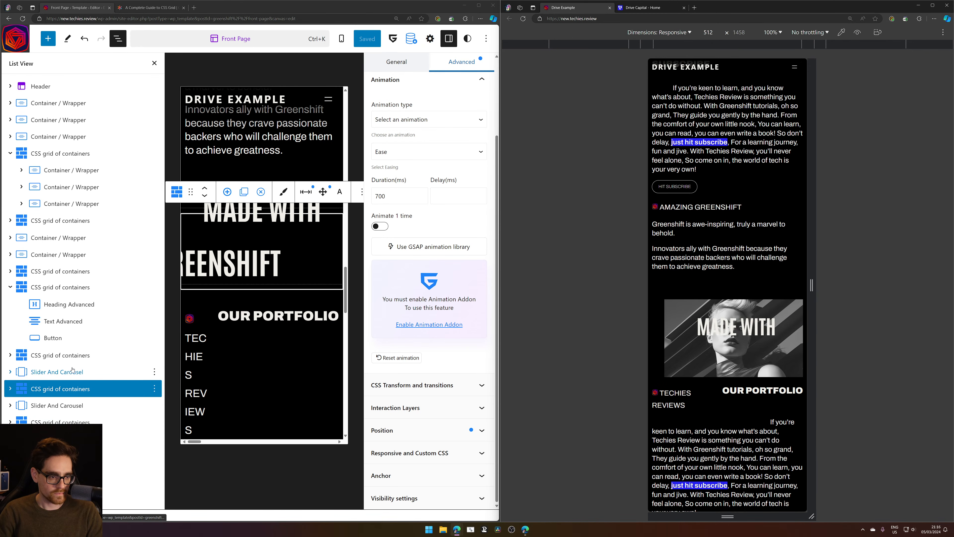
Set the mobile top and bottom margins of the grid above OUR PORTFOLIO to 1 em
left_click(81, 394)
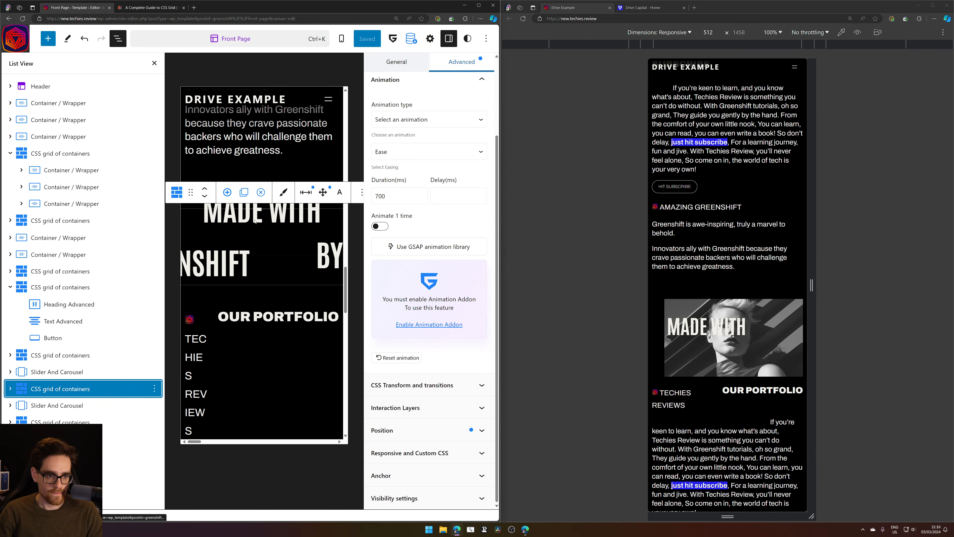
left_click(323, 192)
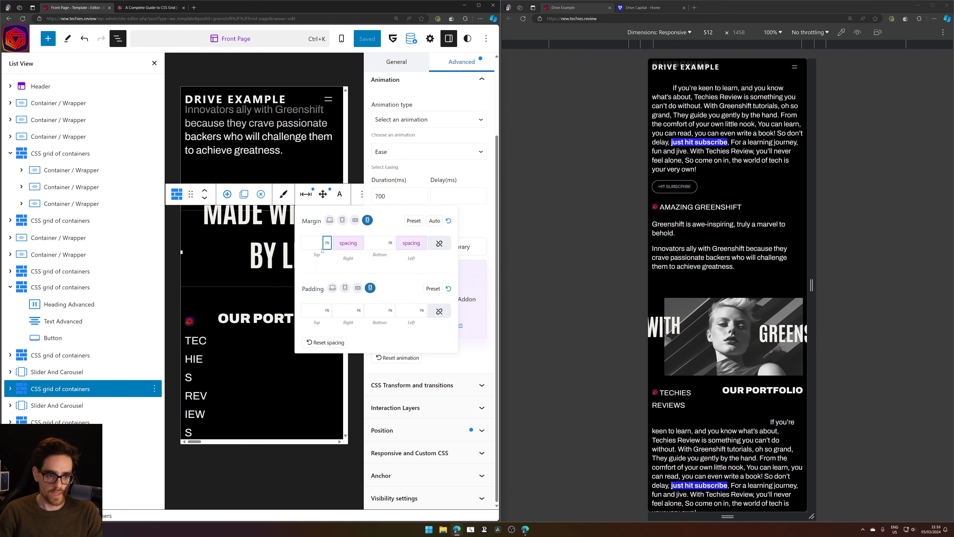
type("1")
left_click(389, 243)
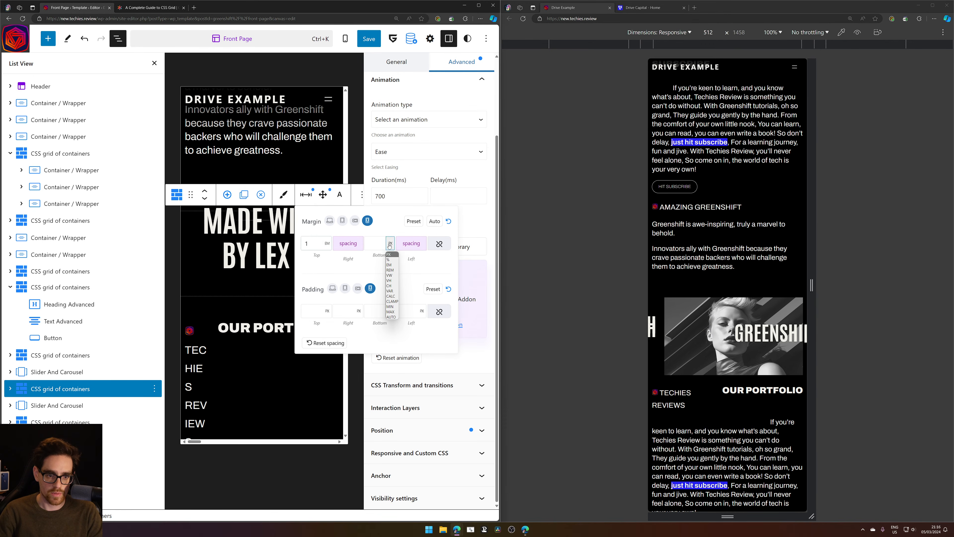
left_click(389, 265)
Save the Front Page template, retrying the save once, and reload the live page to load the 1 em margins
left_click(369, 39)
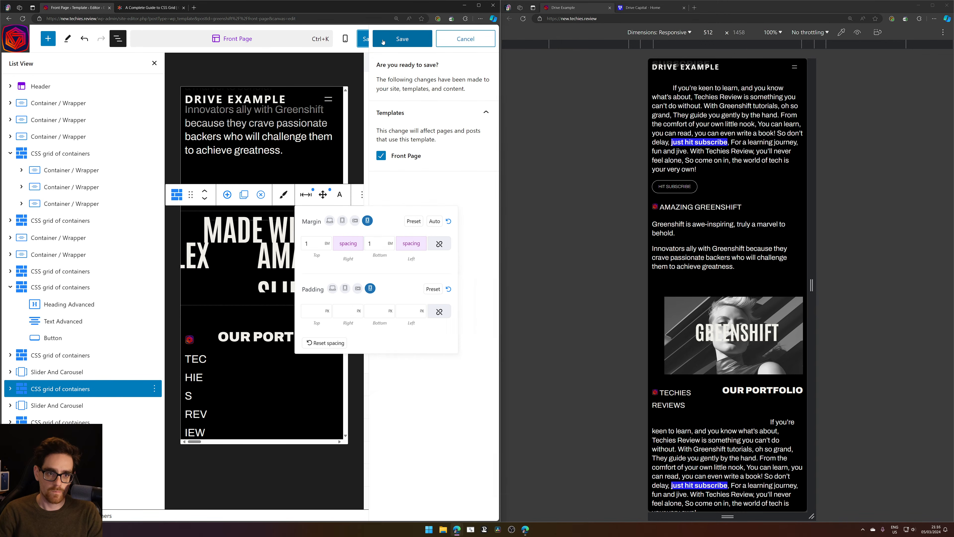
left_click(481, 37)
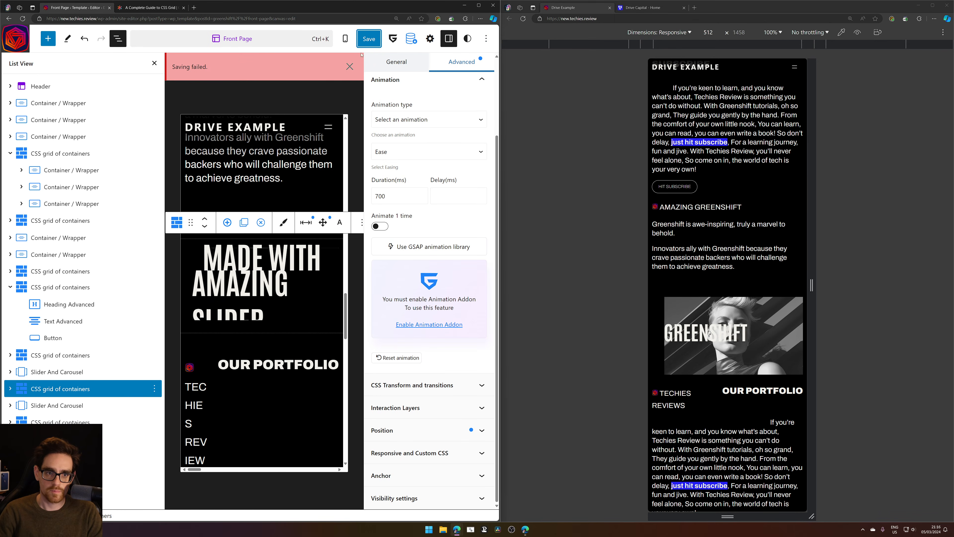
left_click(369, 38)
left_click(398, 38)
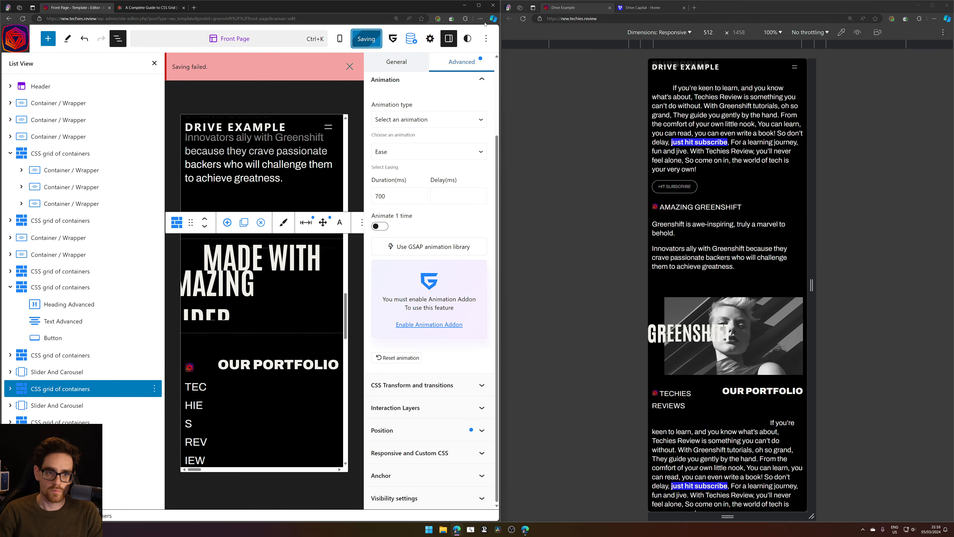
left_click(523, 19)
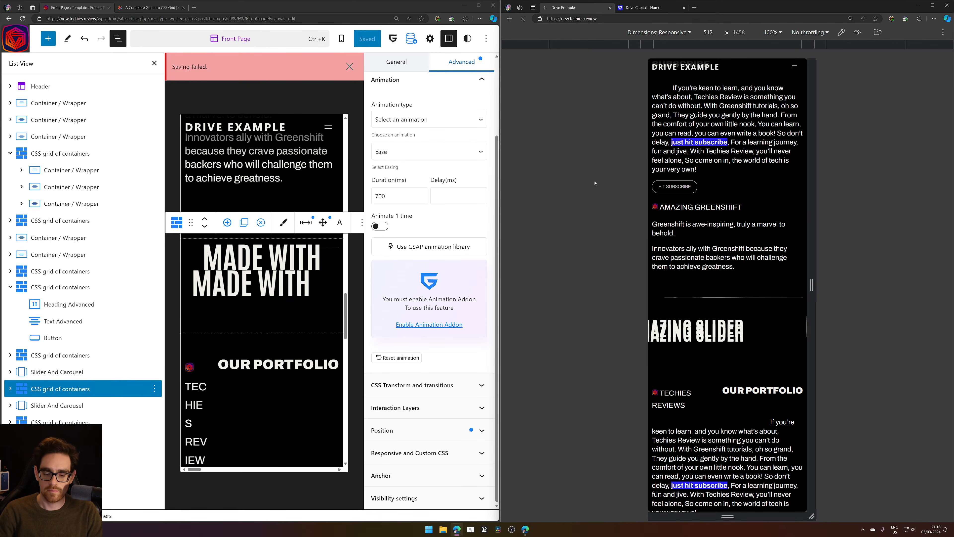
key("F5")
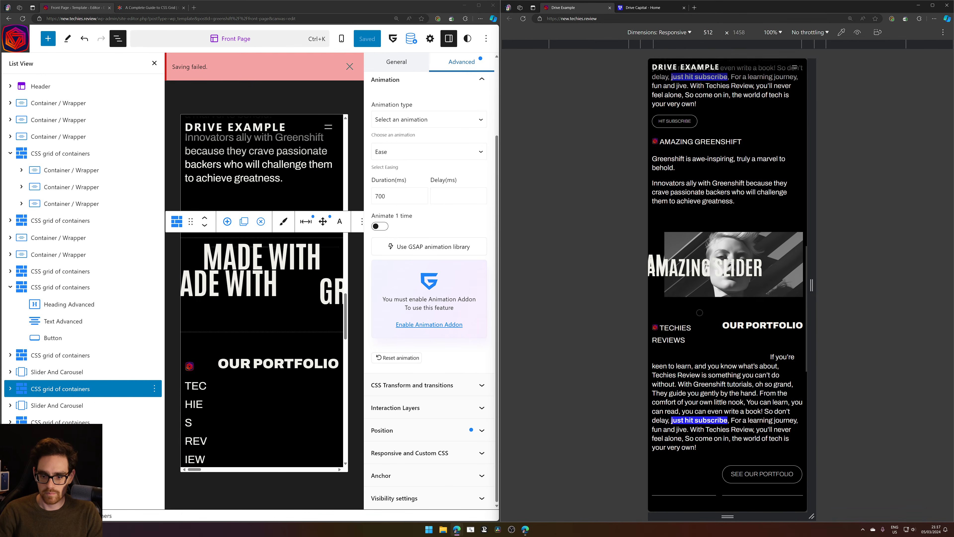
Inspect the general and mobile position settings of the slider directly below the image grid
left_click(57, 405)
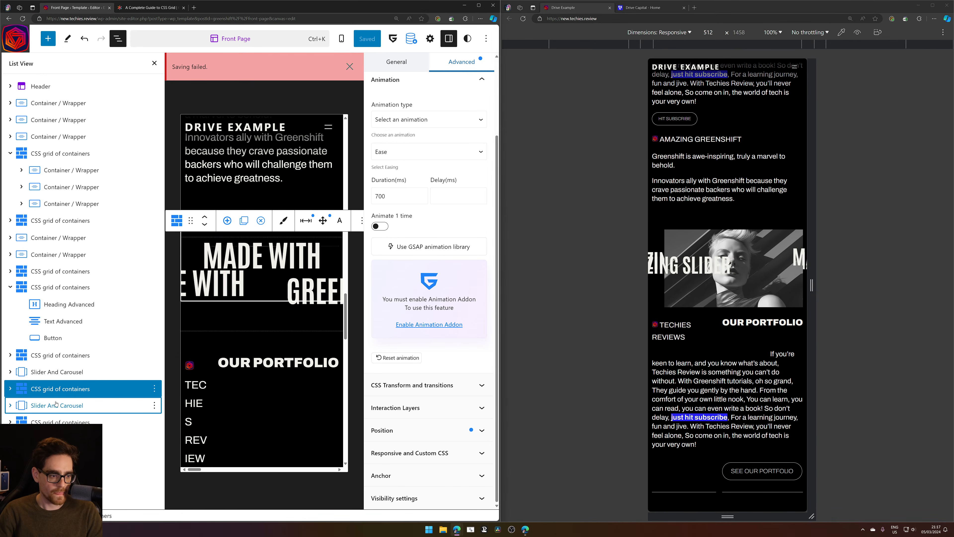
scroll(419, 347, "down", 3)
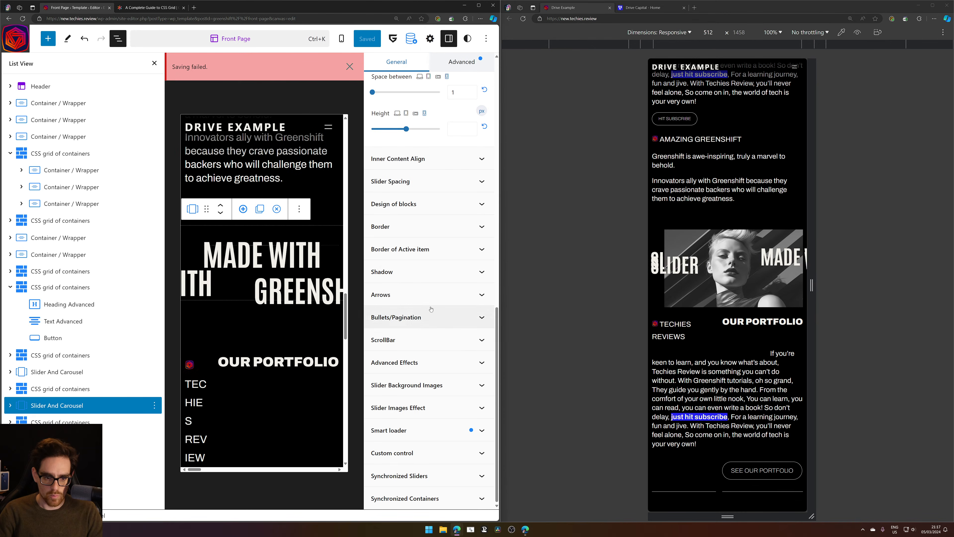
scroll(421, 391, "up", 7)
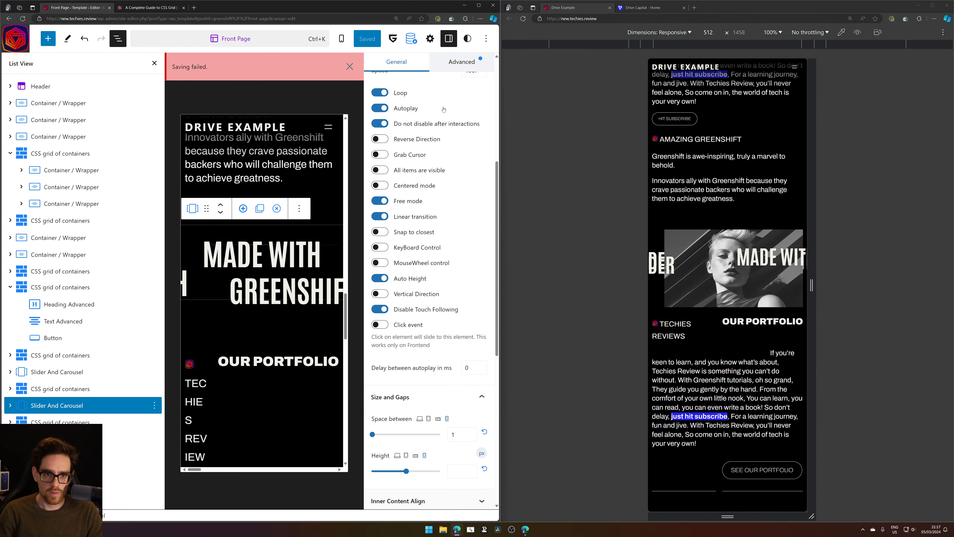
left_click(461, 61)
left_click(402, 425)
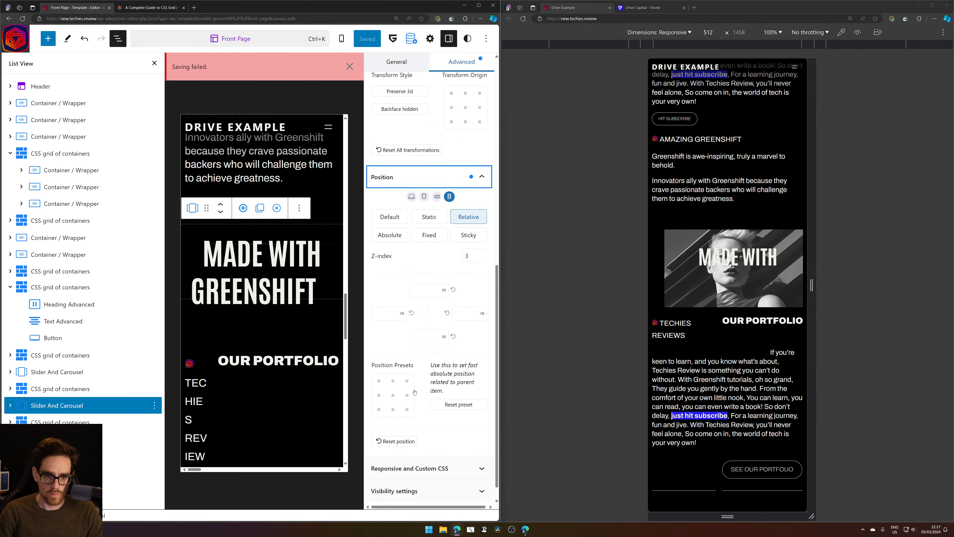
Set the mobile top and bottom margins of the grid above OUR PORTFOLIO to 5 em
left_click(92, 394)
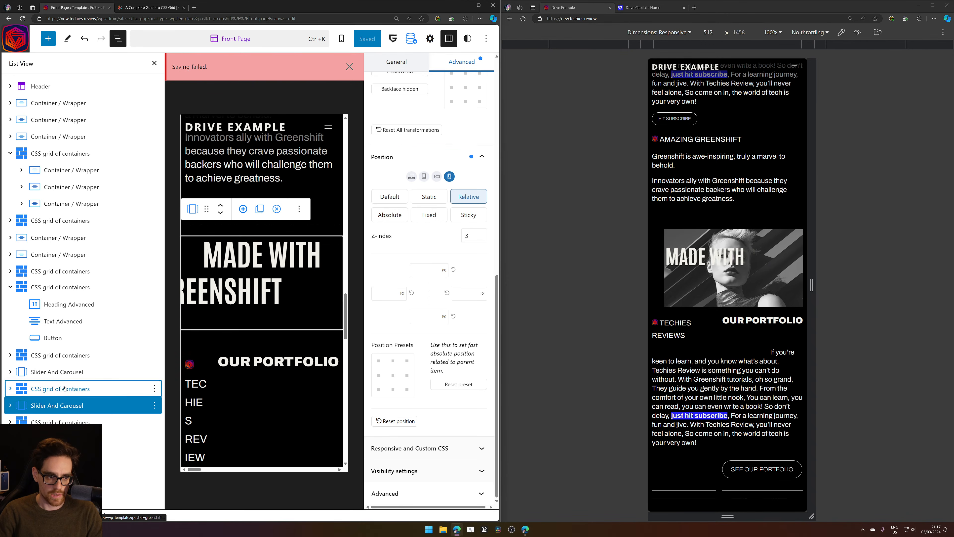
left_click(304, 221)
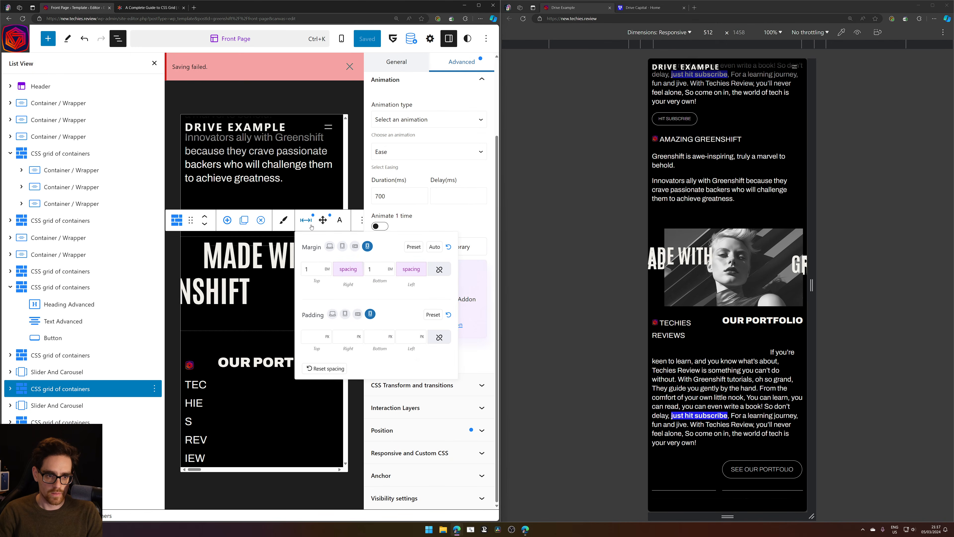
double_click(305, 270)
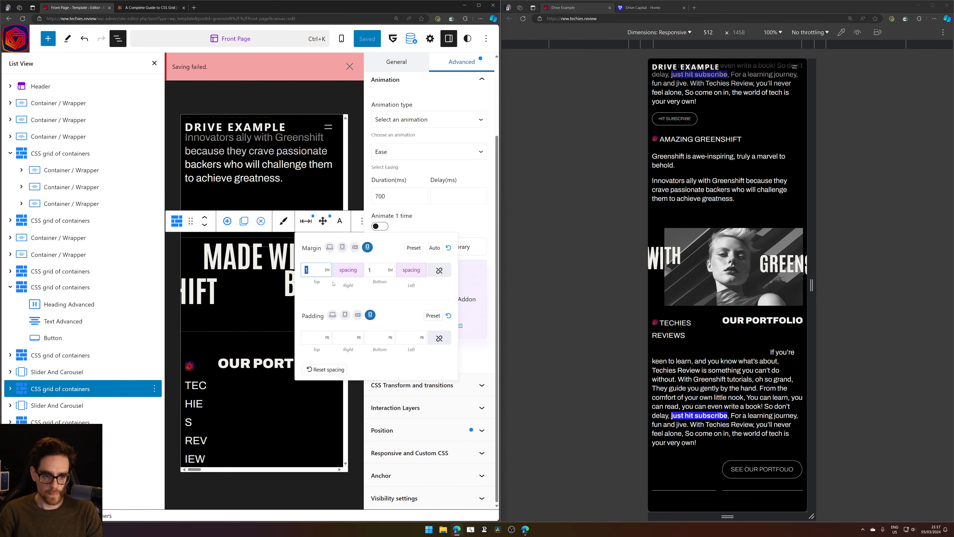
type("5")
double_click(378, 269)
type("5")
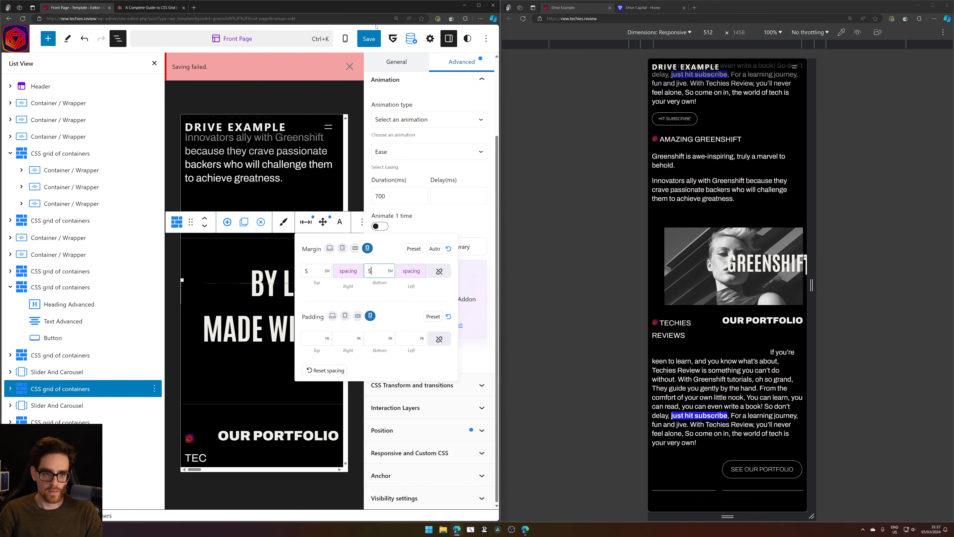
Save the Front Page template with the 5 em margins, retrying the save once, and reload the live page
left_click(374, 34)
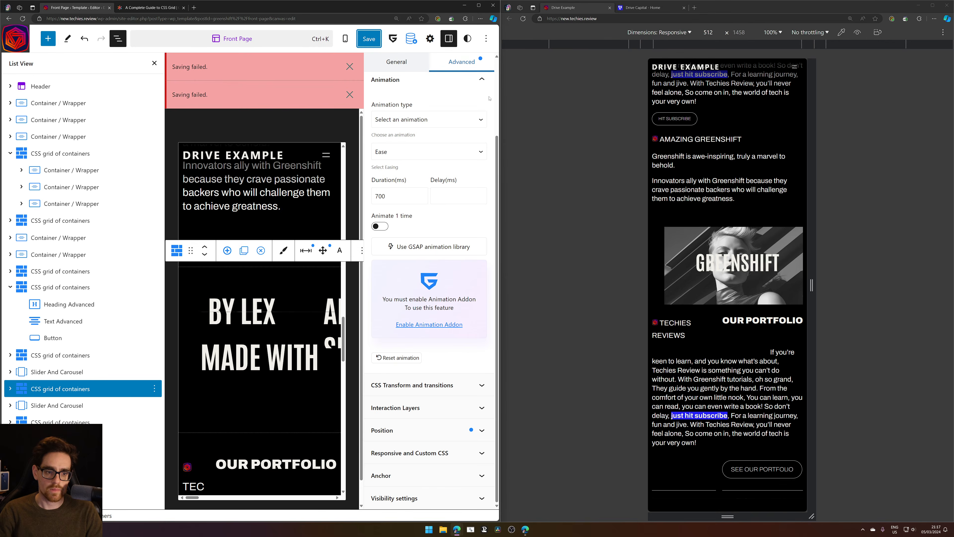
left_click(369, 38)
left_click(382, 39)
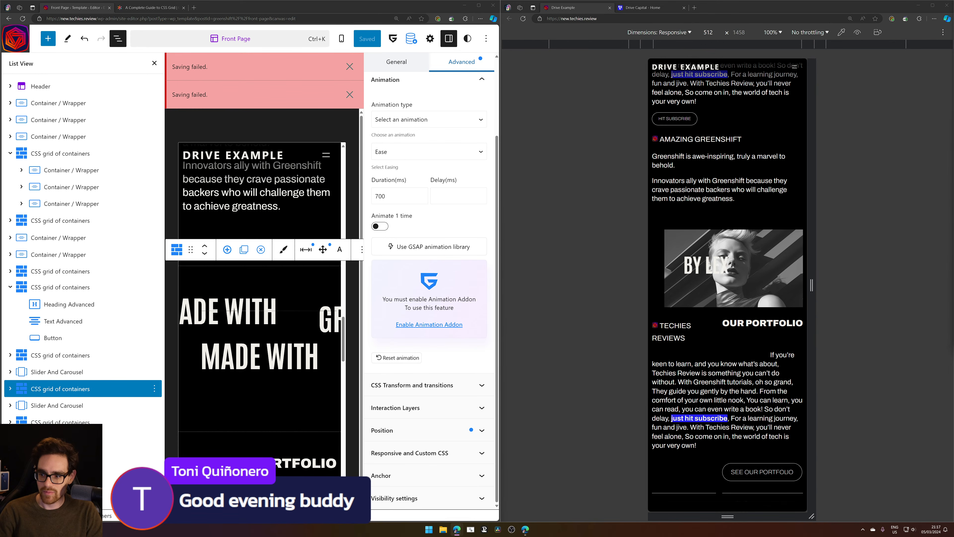
left_click(523, 19)
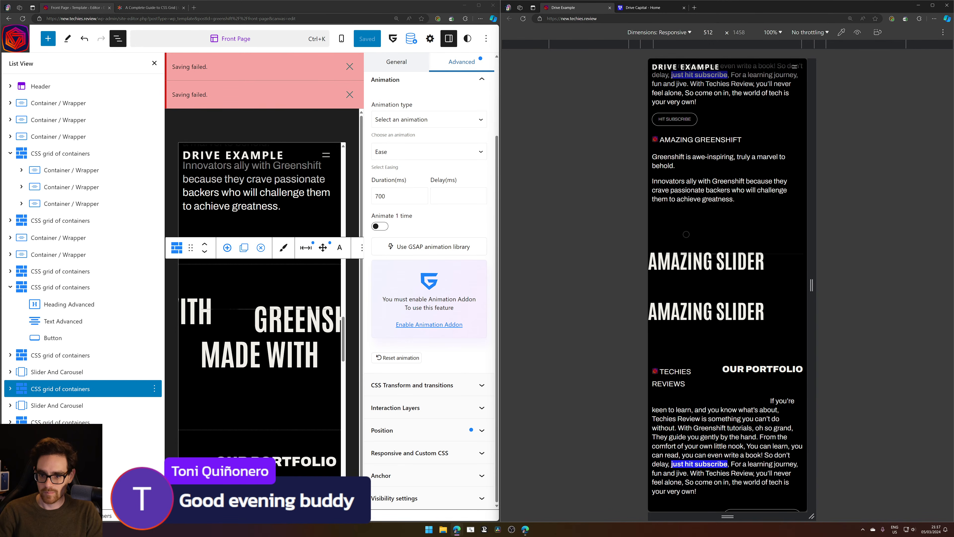
Examine the live page's mobile layout from the SUBSCRIBE section through the image-and-slider grid to OUR PORTFOLIO
scroll(704, 173, "up", 5)
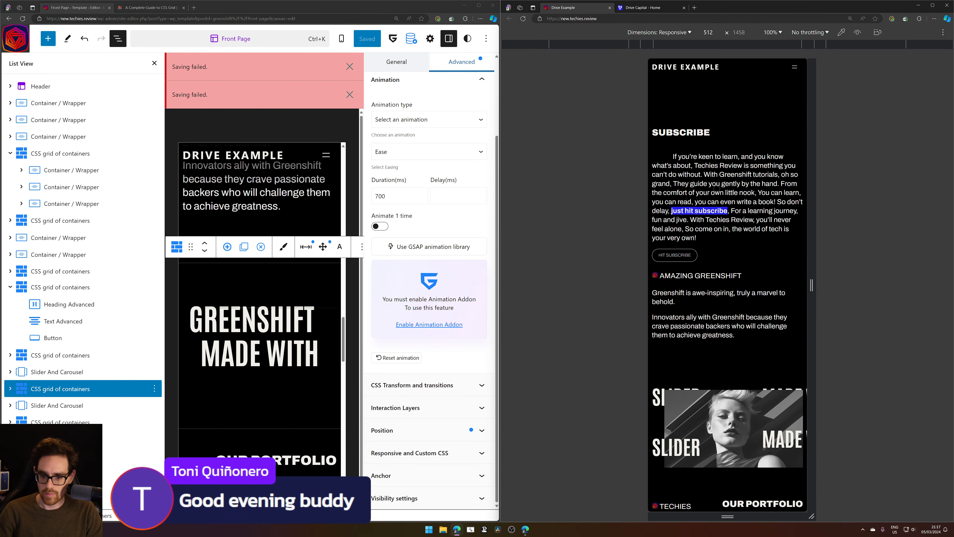
scroll(715, 187, "down", 3)
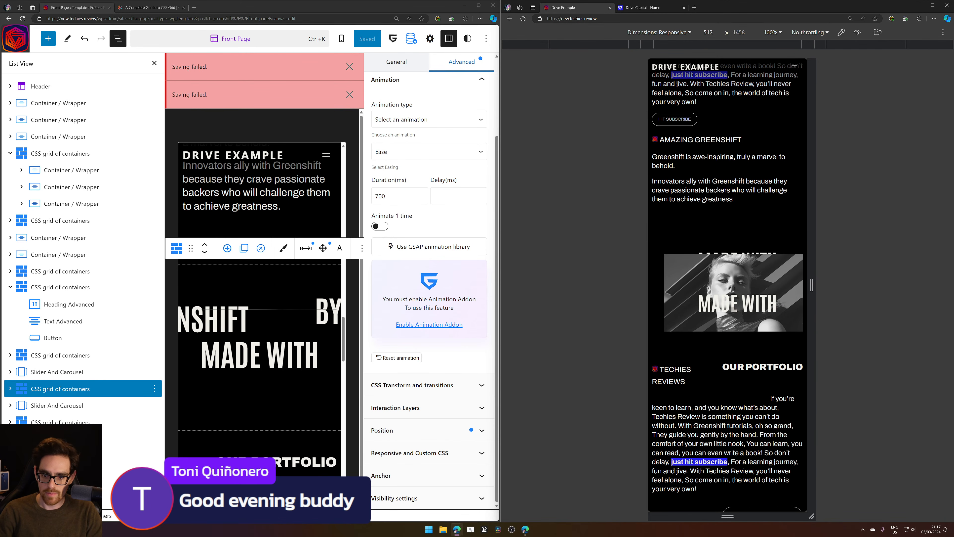
scroll(711, 338, "down", 2)
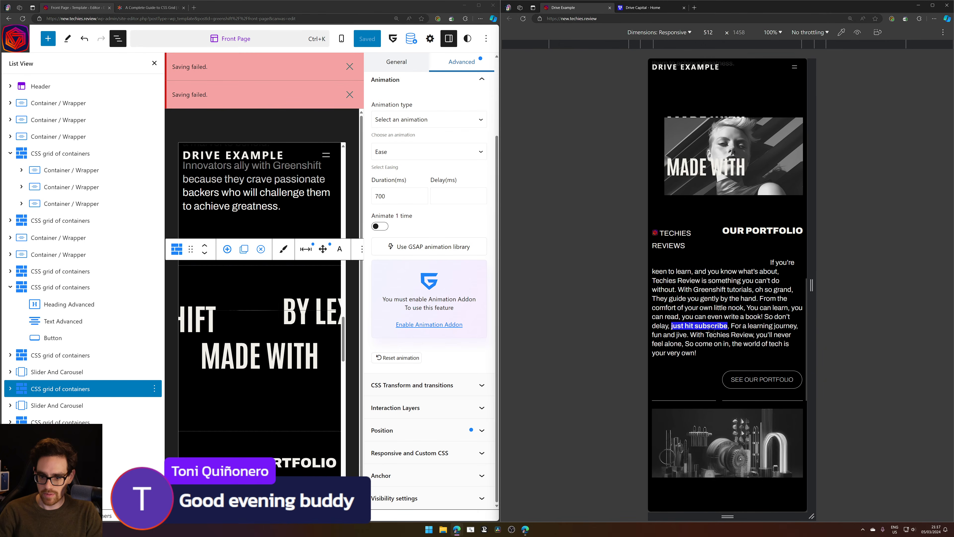
scroll(711, 338, "up", 3)
scroll(711, 339, "down", 2)
scroll(711, 338, "down", 1)
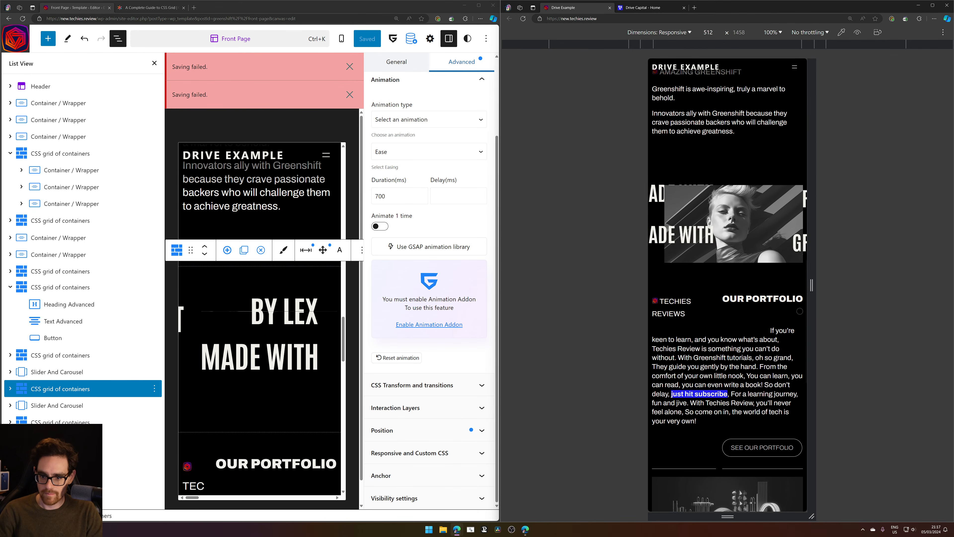
Widen the responsive preview to about 1392 px and examine the SUBSCRIBE, image-and-slider and OUR PORTFOLIO sections at desktop width
left_click_drag(814, 280, 899, 265)
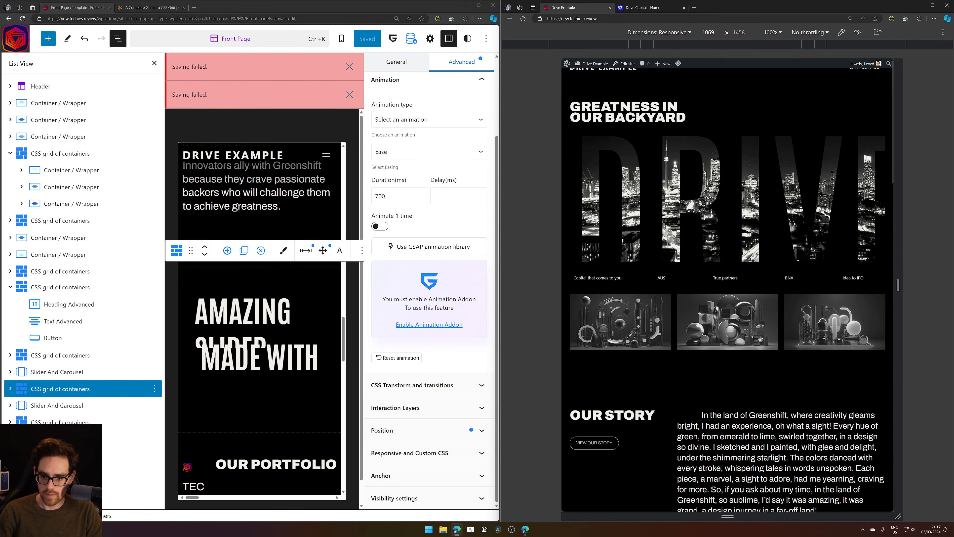
scroll(752, 268, "down", 10)
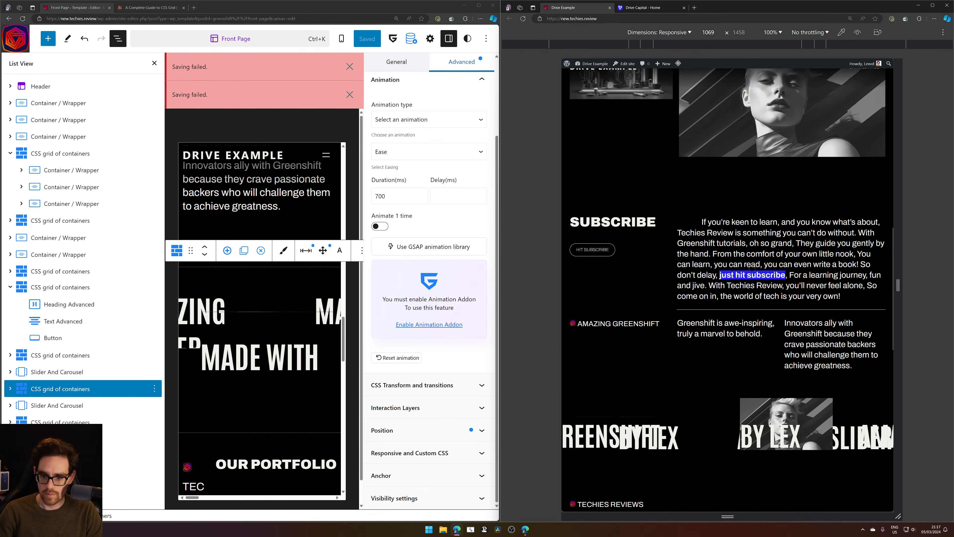
scroll(752, 269, "down", 3)
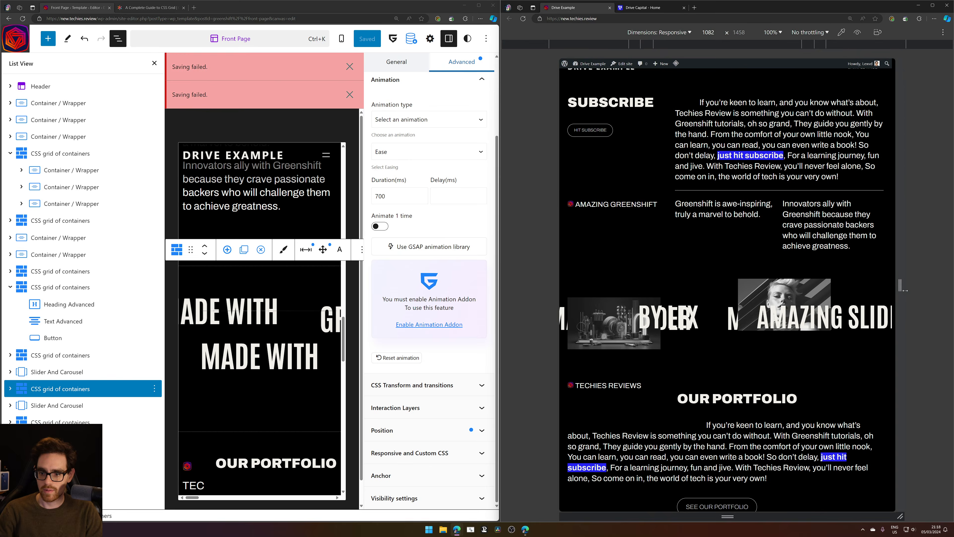
left_click_drag(898, 285, 948, 285)
scroll(745, 314, "down", 17)
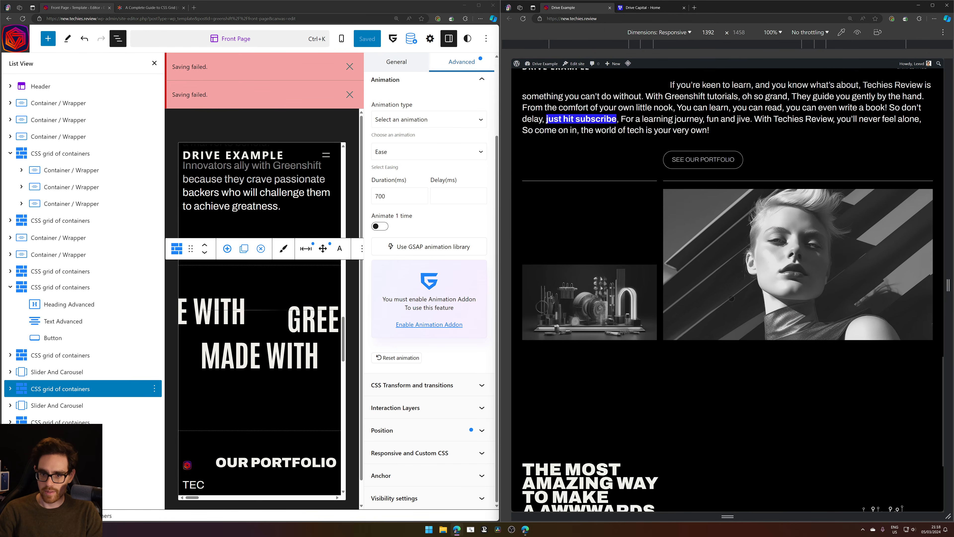
scroll(691, 200, "up", 9)
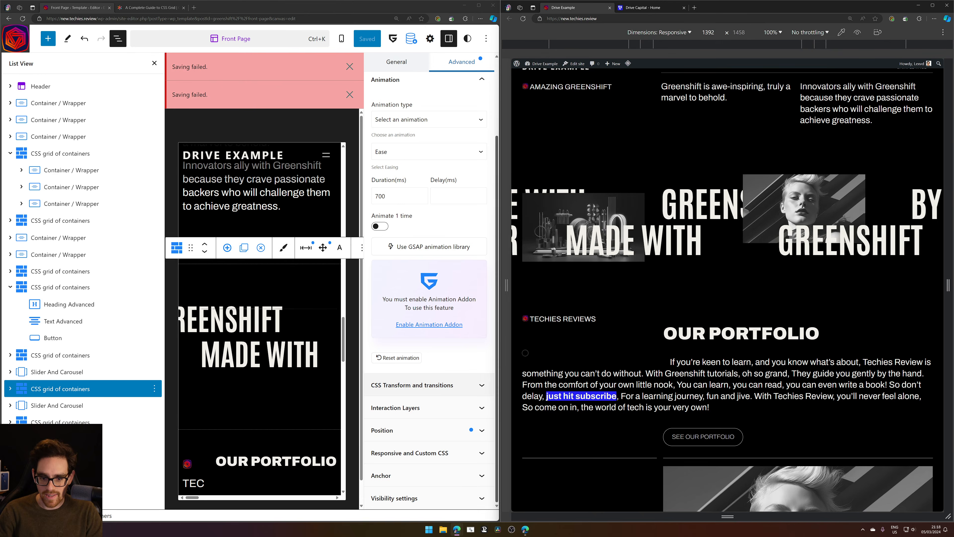
scroll(834, 276, "down", 4)
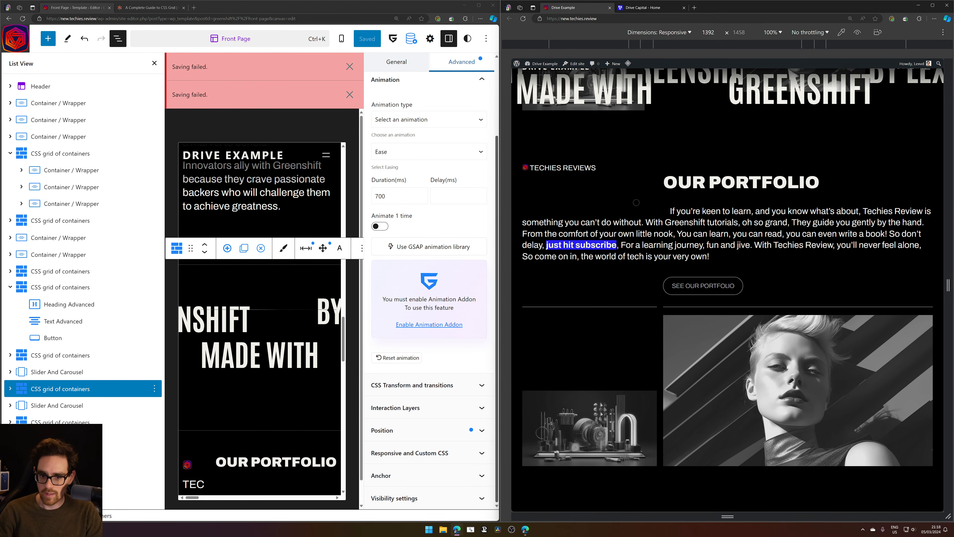
scroll(620, 267, "up", 8)
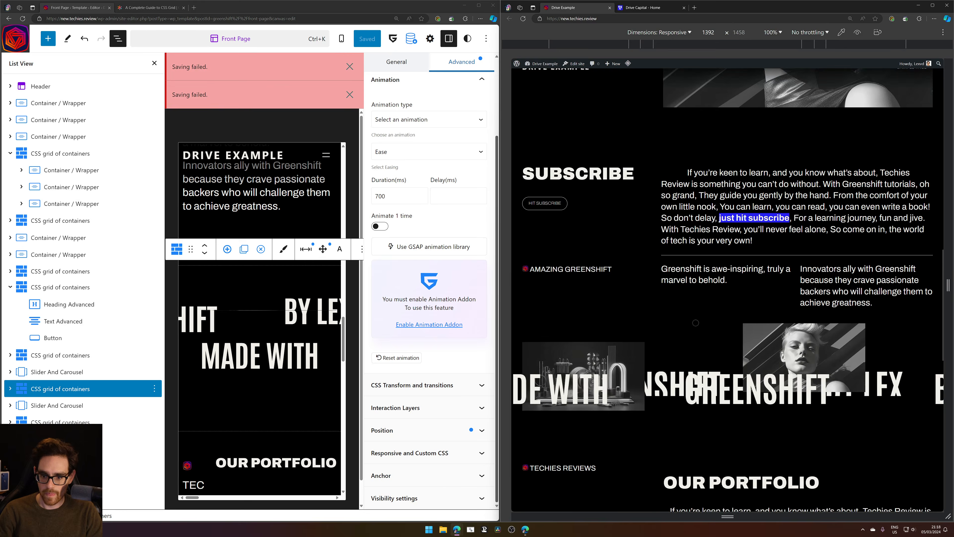
scroll(752, 246, "down", 5)
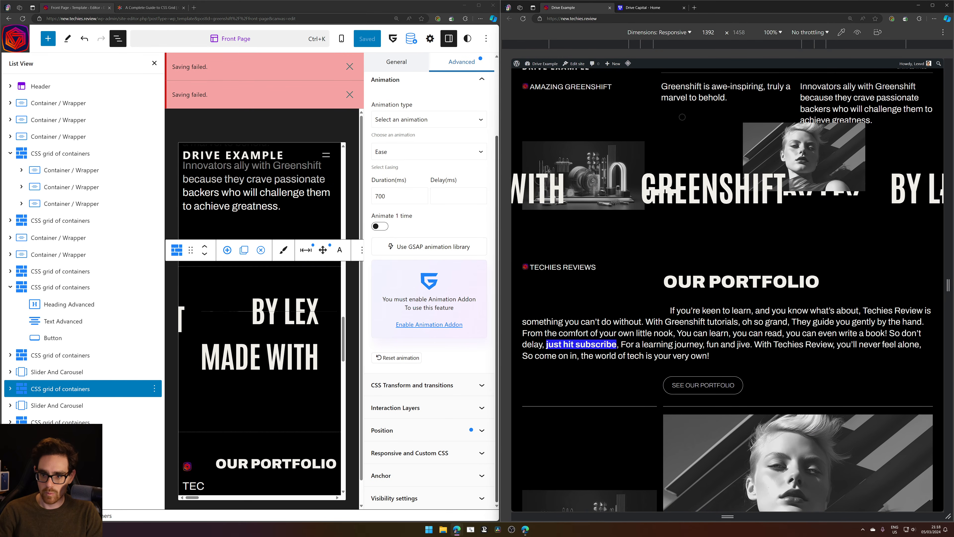
scroll(650, 184, "up", 4)
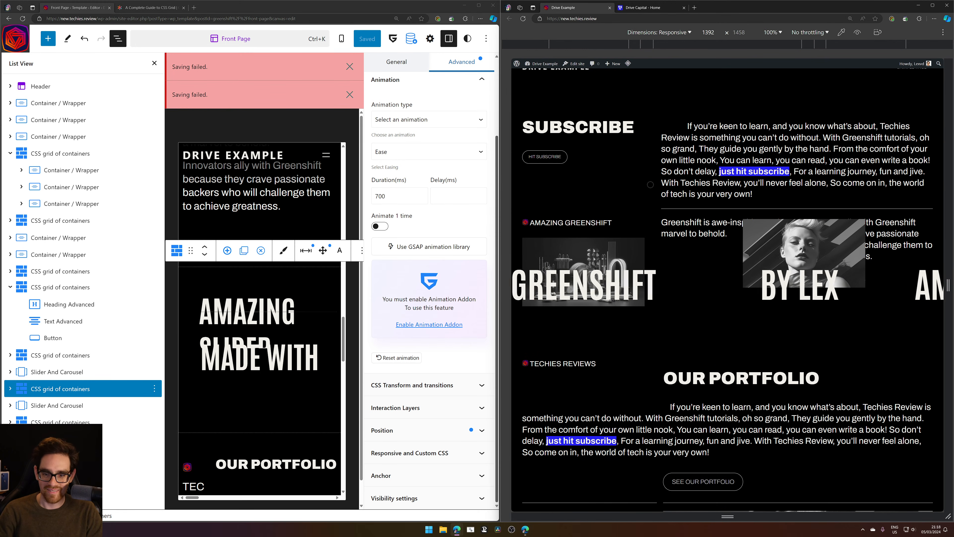
Reload the live page at desktop width and compare its OUR PORTFOLIO section with the one in the mobile editor view
left_click(523, 18)
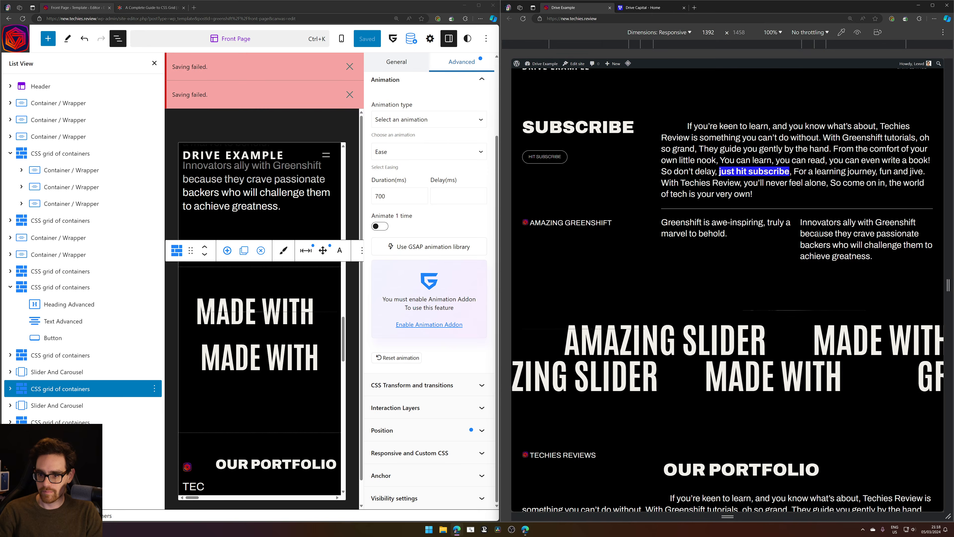
scroll(935, 267, "down", 5)
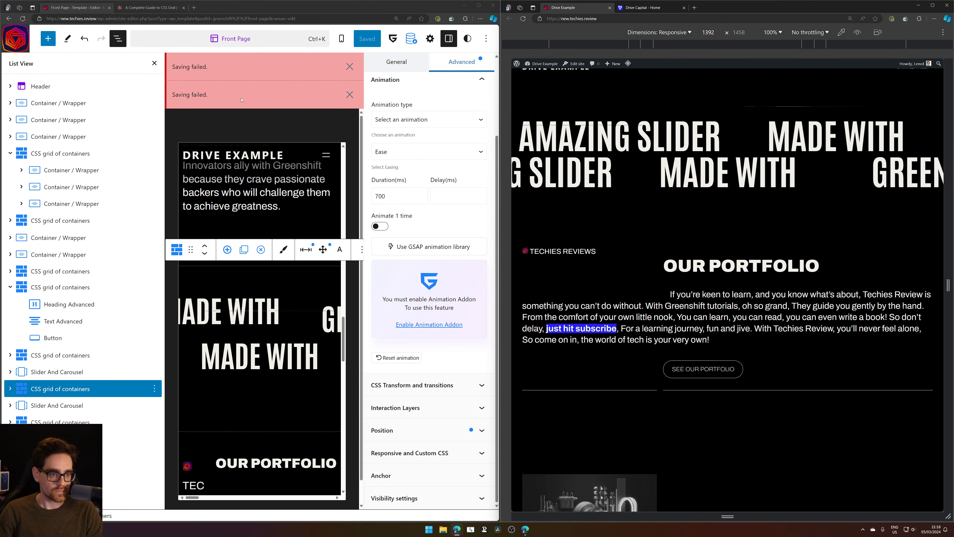
scroll(263, 338, "down", 10)
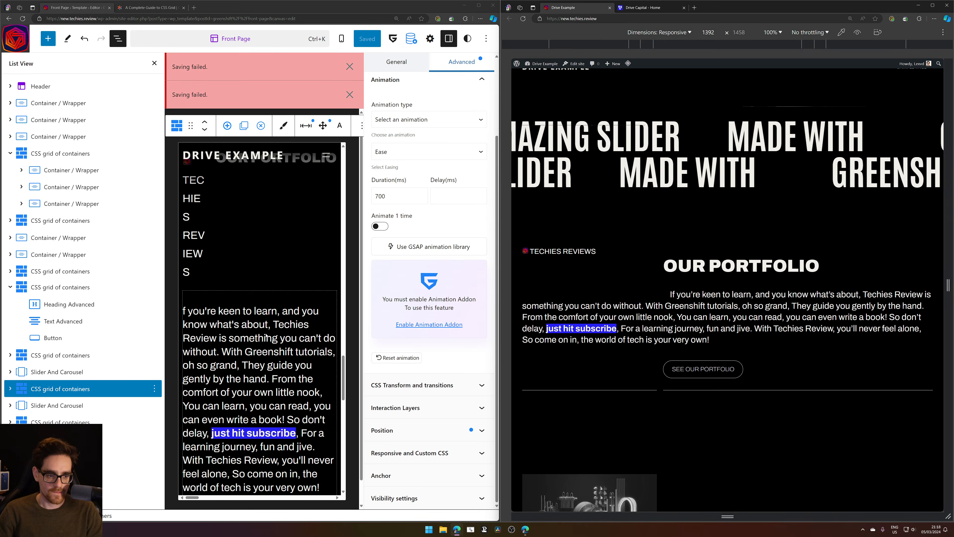
Set the mobile bottom margin of the CSS grid holding the SUBSCRIBE section to 1 em
scroll(291, 247, "up", 16)
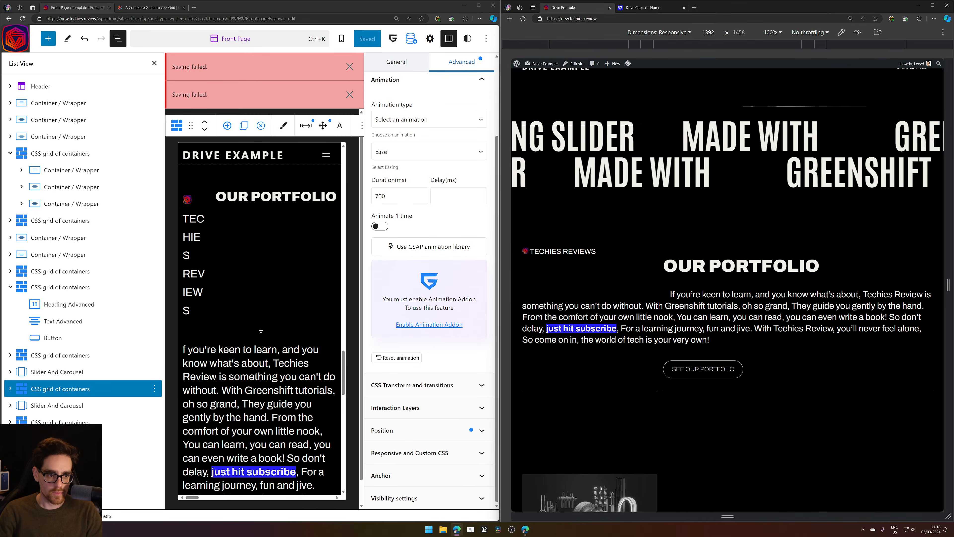
scroll(260, 352, "up", 3)
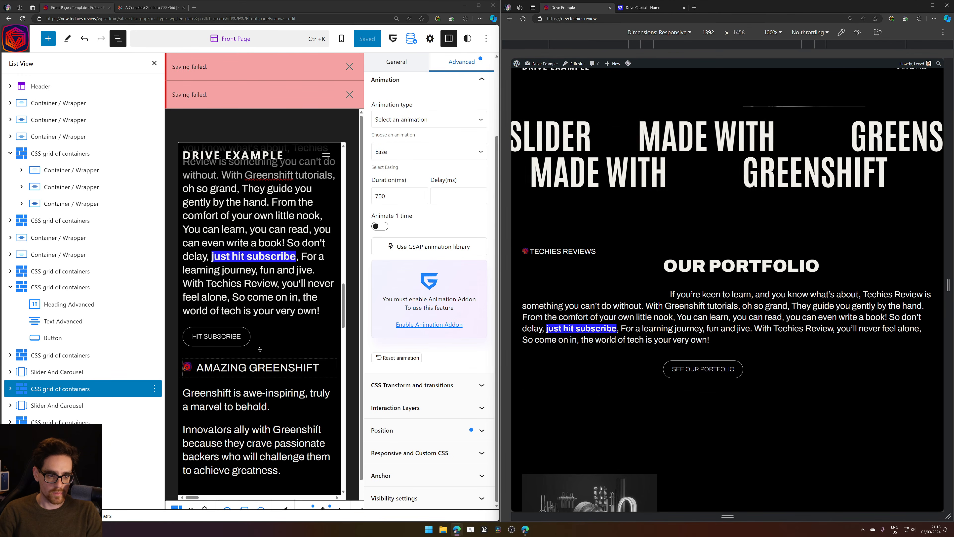
scroll(270, 362, "down", 4)
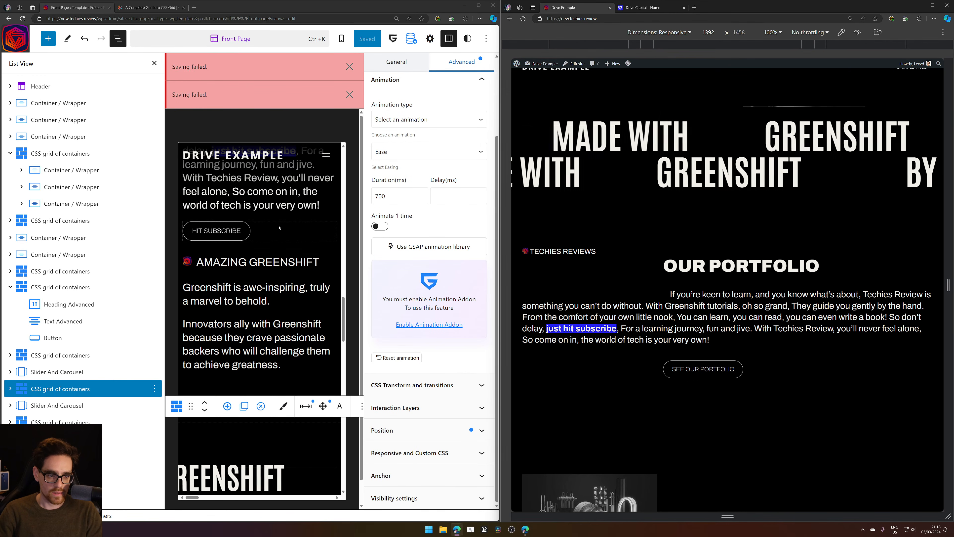
left_click(241, 230)
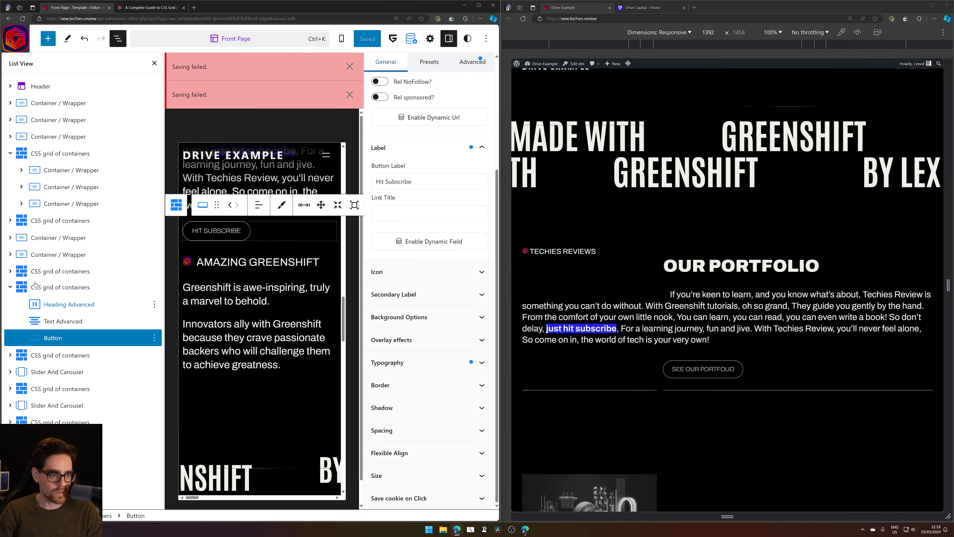
left_click(10, 287)
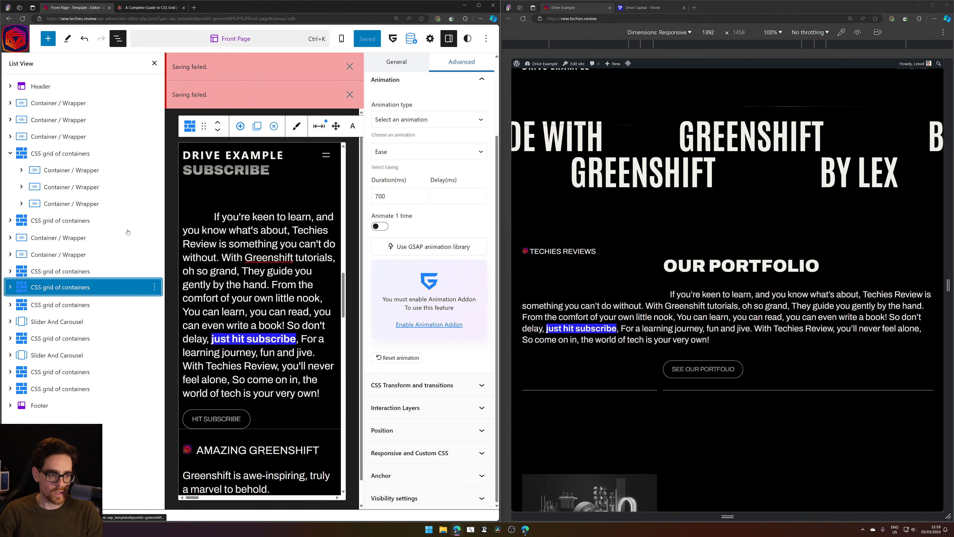
left_click(319, 127)
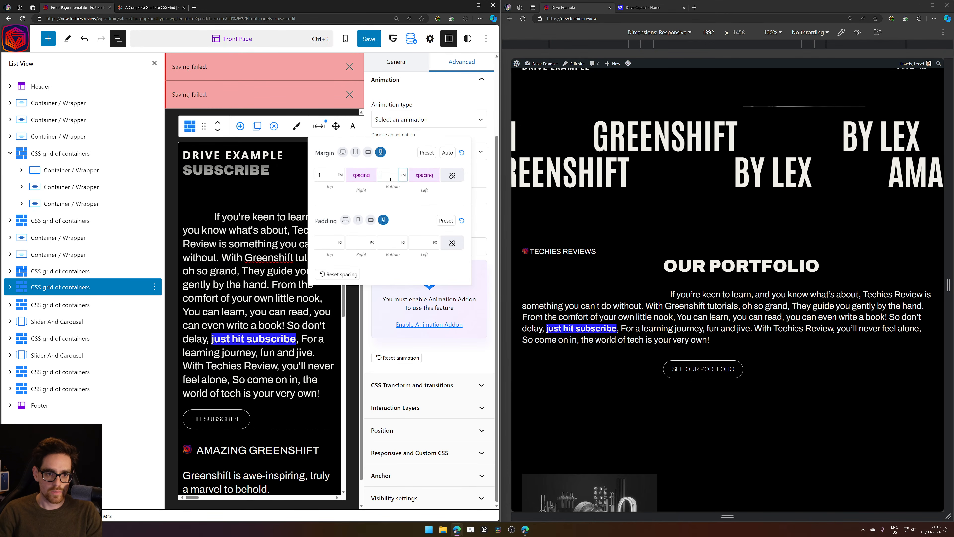
type("1")
Try to save the template, and reload the live page to check it from OUR PORTFOLIO up to the DRIVE hero
left_click(368, 40)
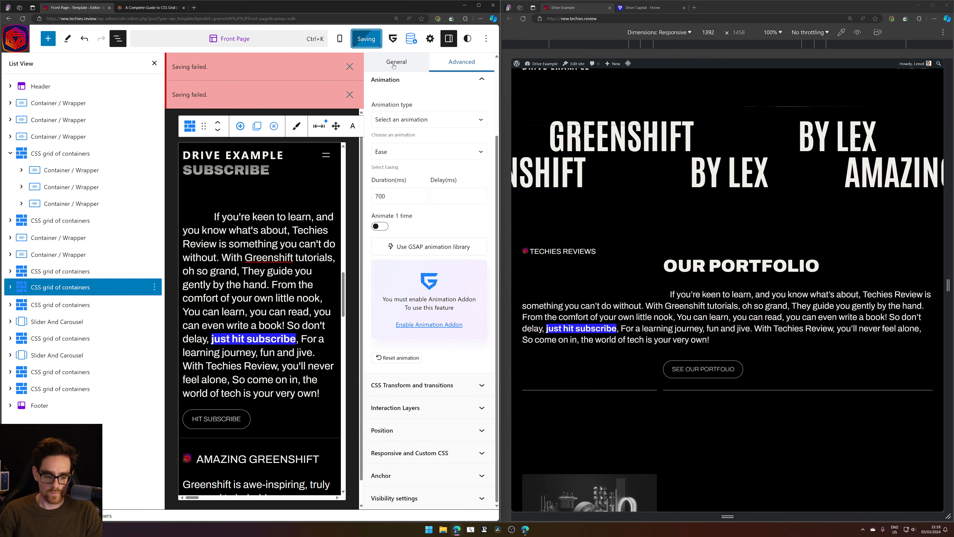
left_click(523, 18)
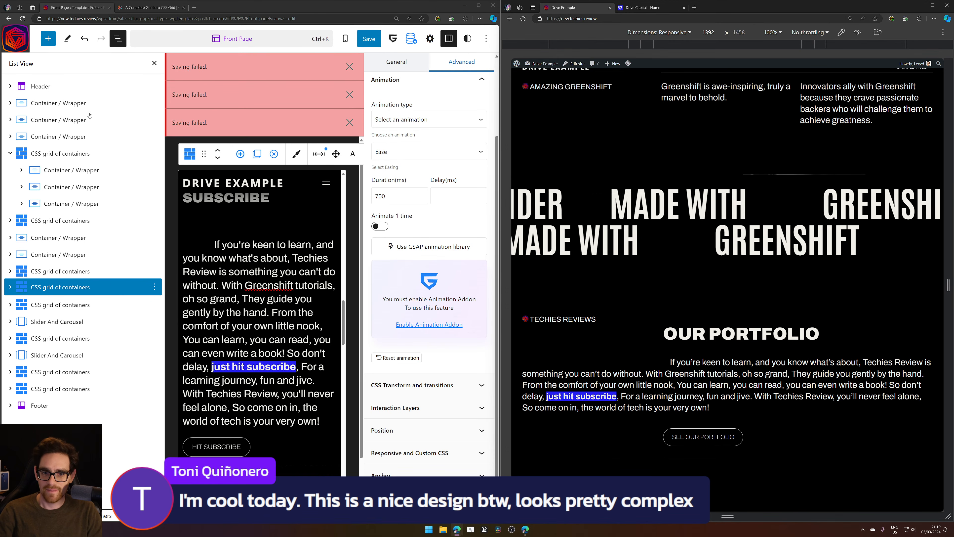
scroll(642, 290, "up", 10)
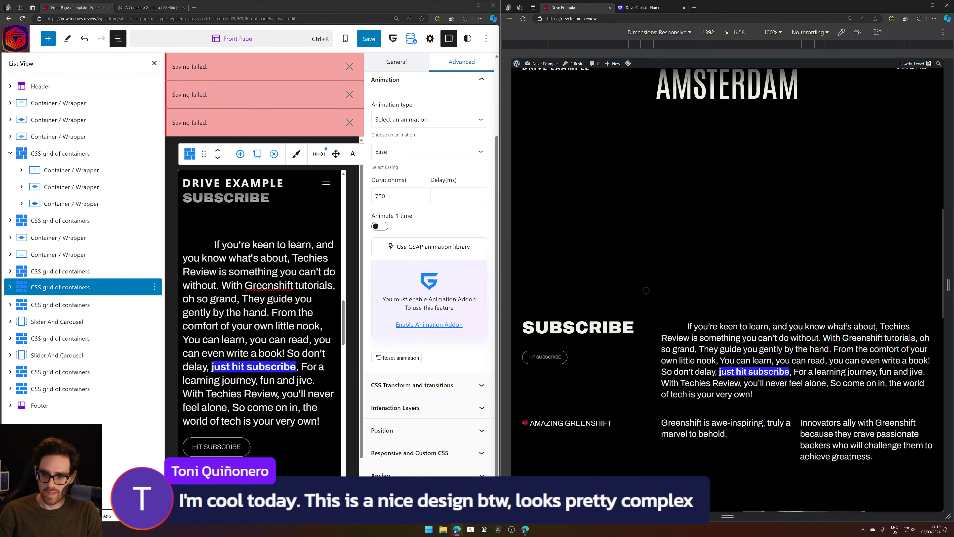
scroll(642, 290, "up", 8)
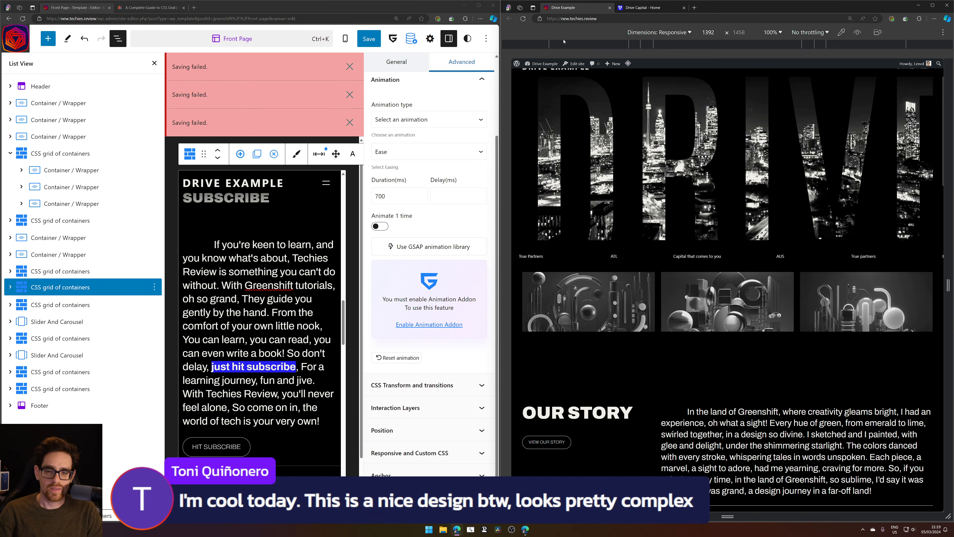
left_click(522, 19)
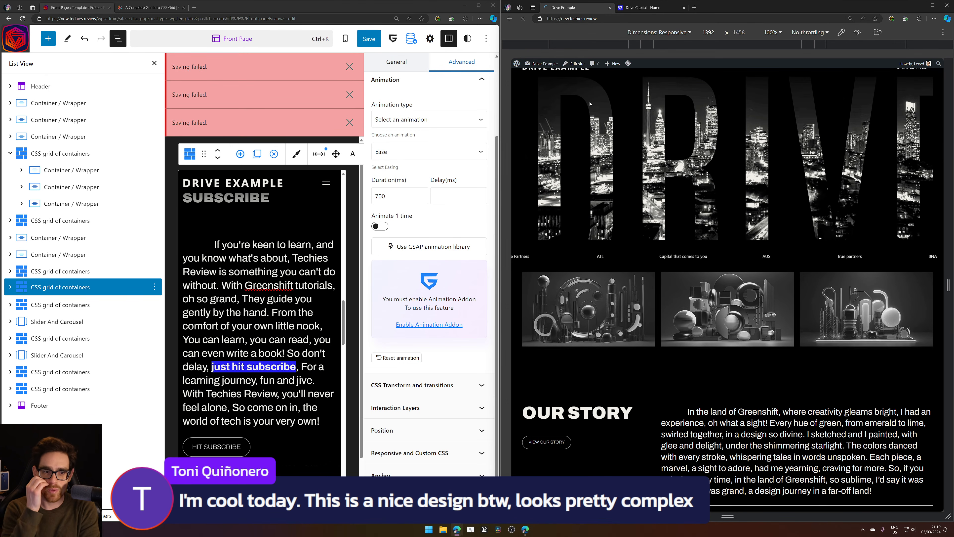
Dismiss the three save notices and save the Front Page template again
left_click(353, 69)
left_click(353, 68)
left_click(353, 69)
left_click(368, 39)
left_click(392, 38)
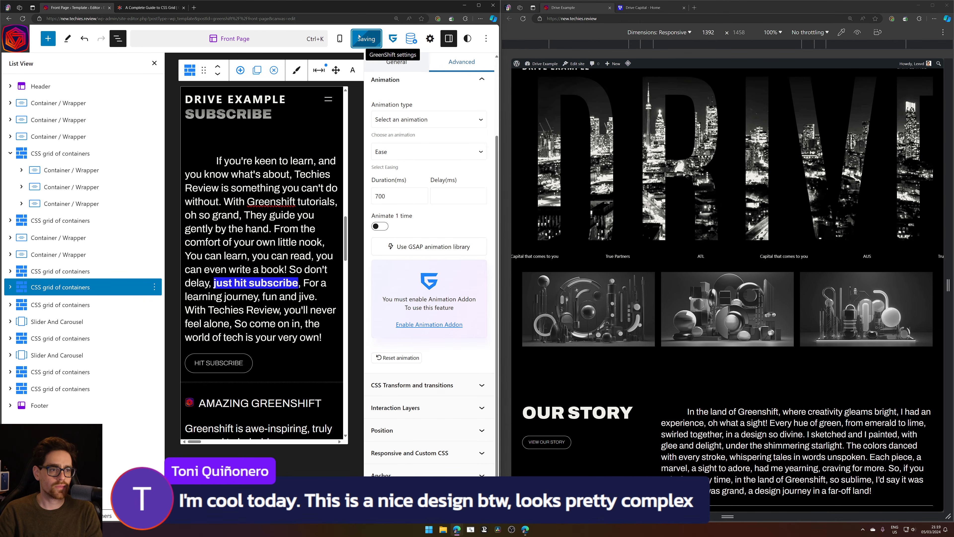
Open new.techies.review in a new browser tab and go to the site's WordPress dashboard
left_click(195, 8)
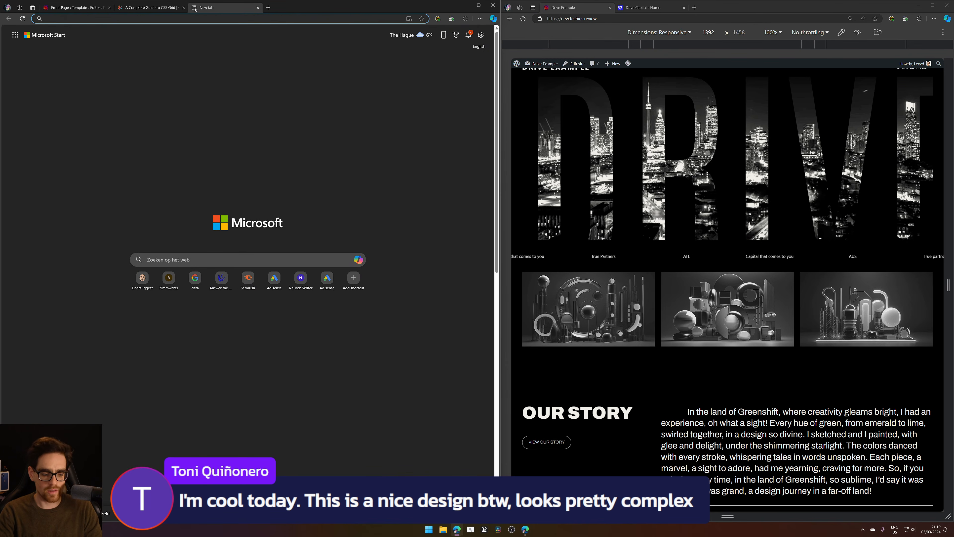
type("new.")
key("Return")
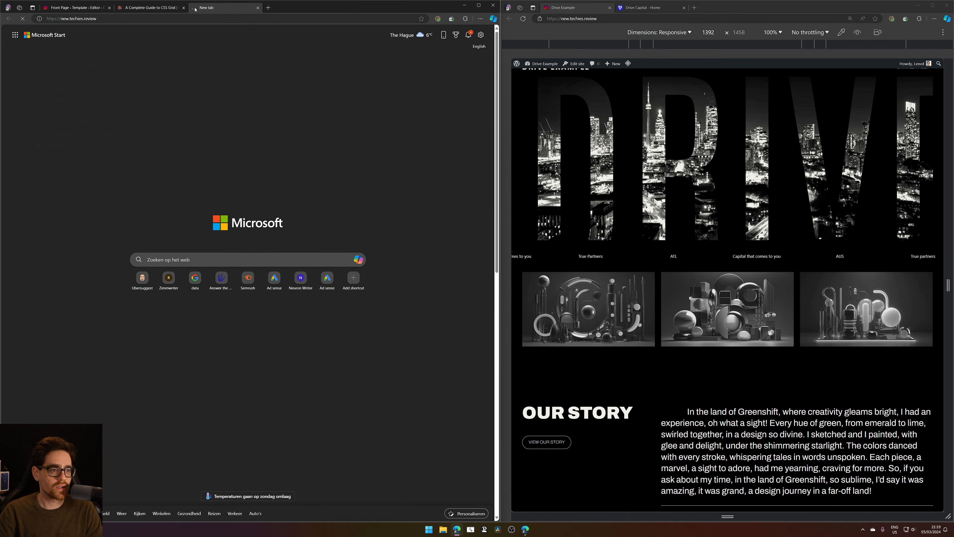
scroll(226, 204, "down", 8)
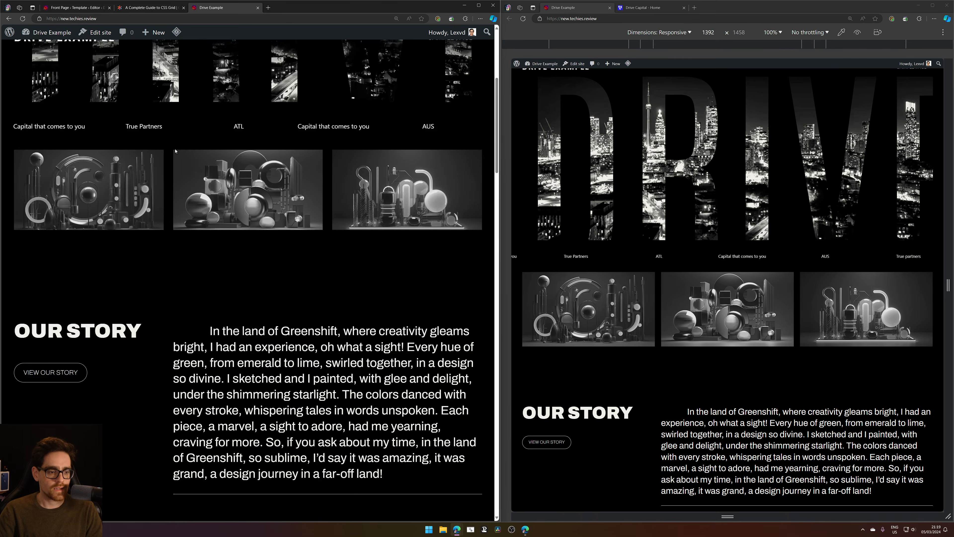
scroll(227, 204, "up", 8)
left_click(118, 18)
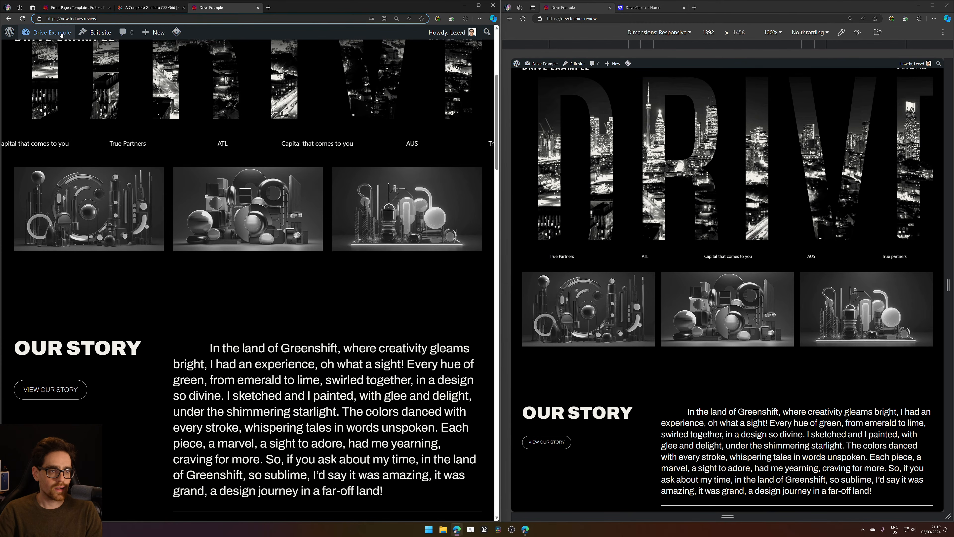
key("Return")
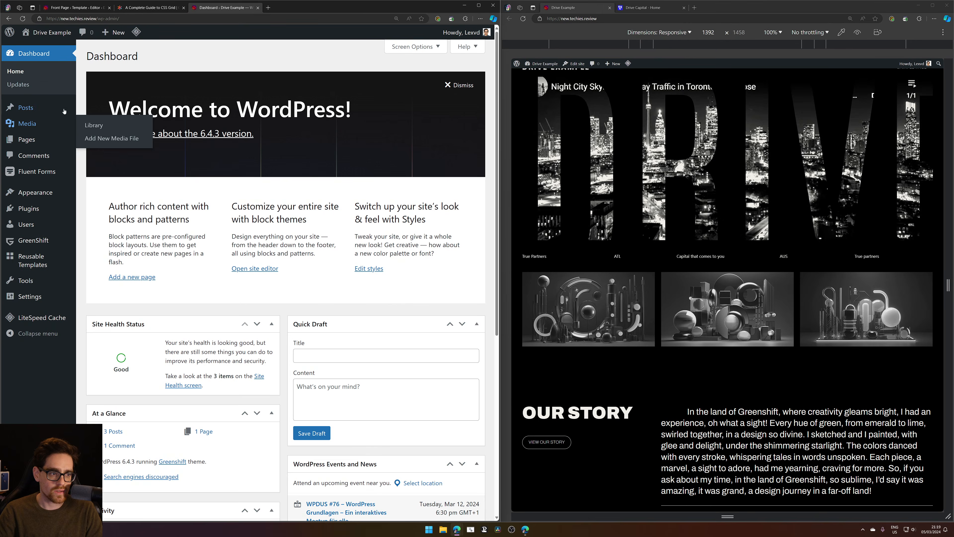
View the untitled post from the posts list and examine how its image and green bar behave while the page scrolls
left_click(92, 110)
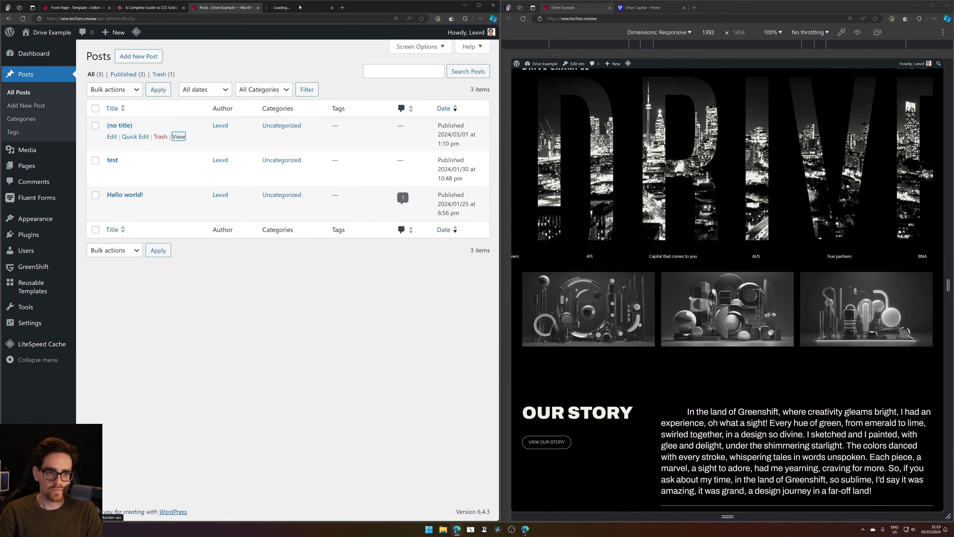
left_click(287, 9)
scroll(225, 145, "down", 2)
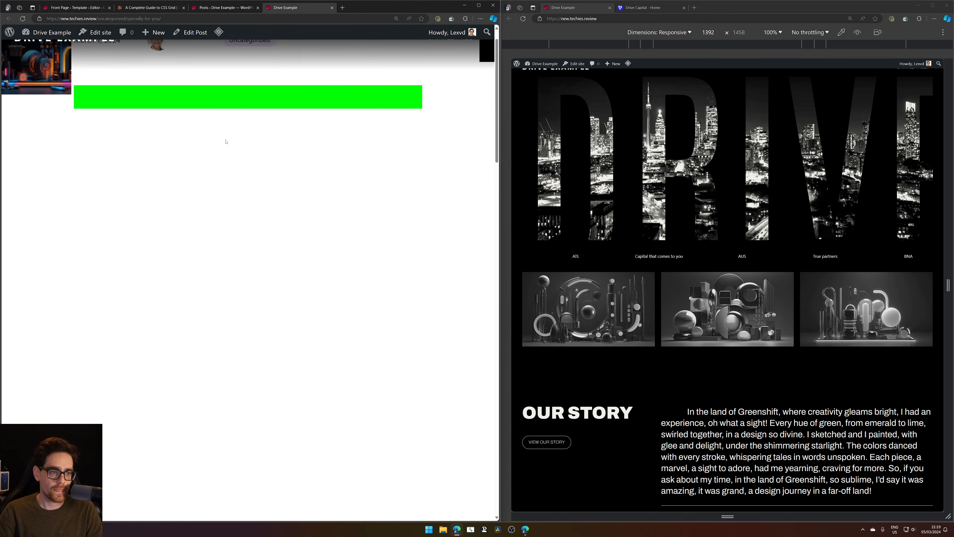
scroll(225, 146, "down", 2)
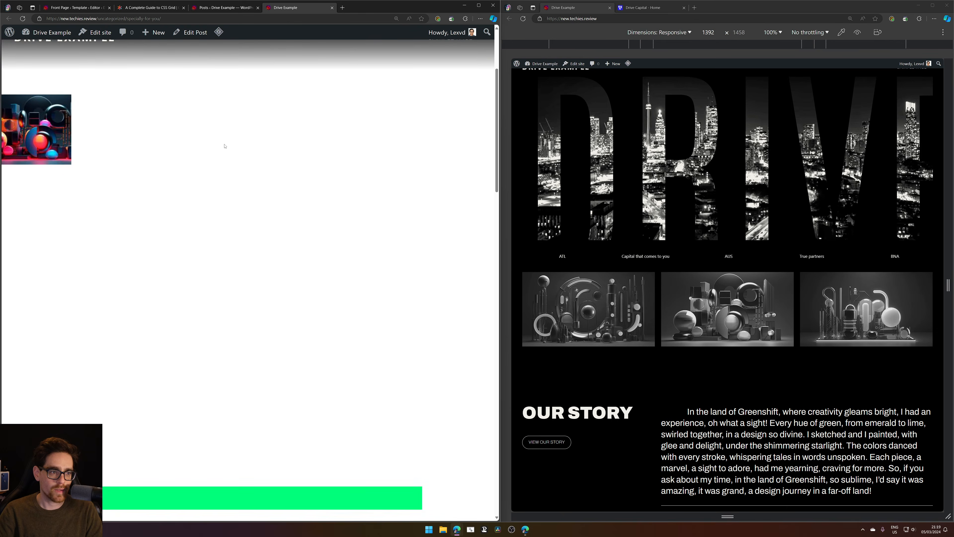
scroll(226, 146, "up", 3)
scroll(225, 146, "down", 3)
scroll(226, 146, "up", 3)
scroll(226, 146, "down", 1)
scroll(226, 146, "down", 3)
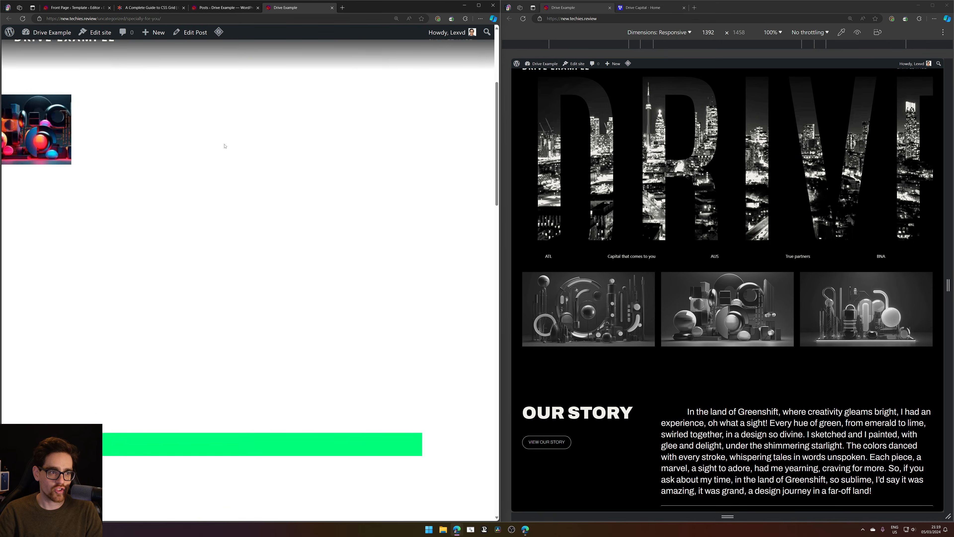
scroll(226, 146, "up", 3)
scroll(225, 146, "down", 1)
scroll(225, 147, "up", 1)
scroll(225, 146, "down", 1)
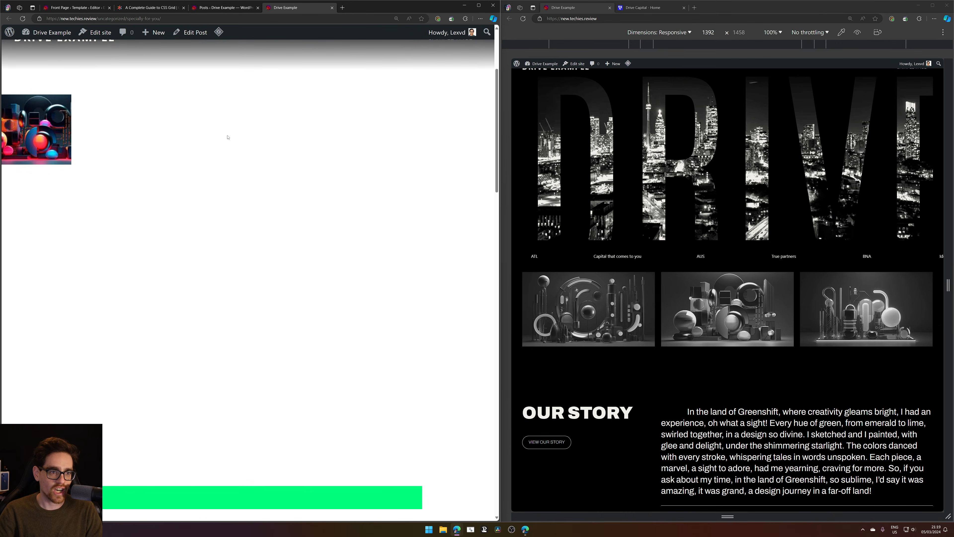
scroll(228, 138, "up", 3)
Close the post and posts-list tabs and return to the Front Page template editor
left_click(332, 7)
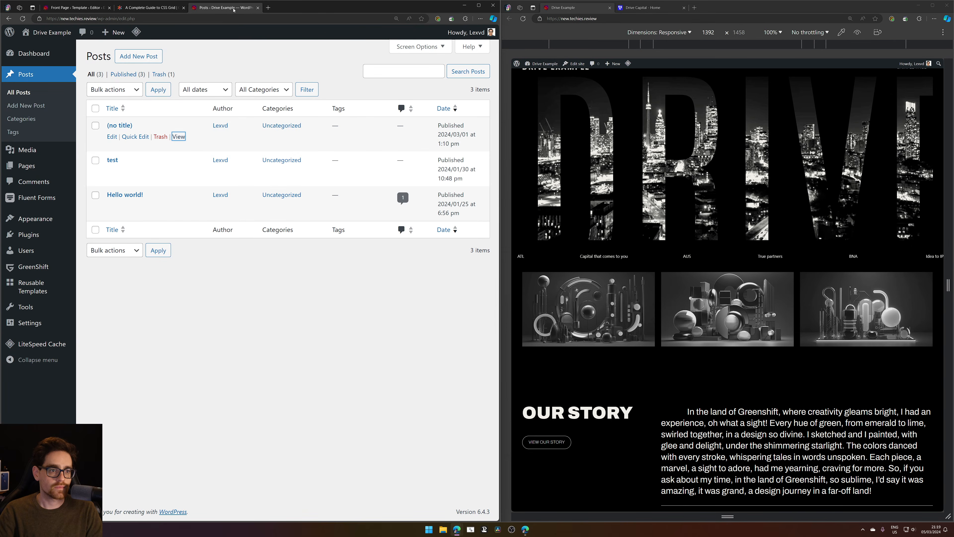
left_click(258, 8)
left_click(74, 7)
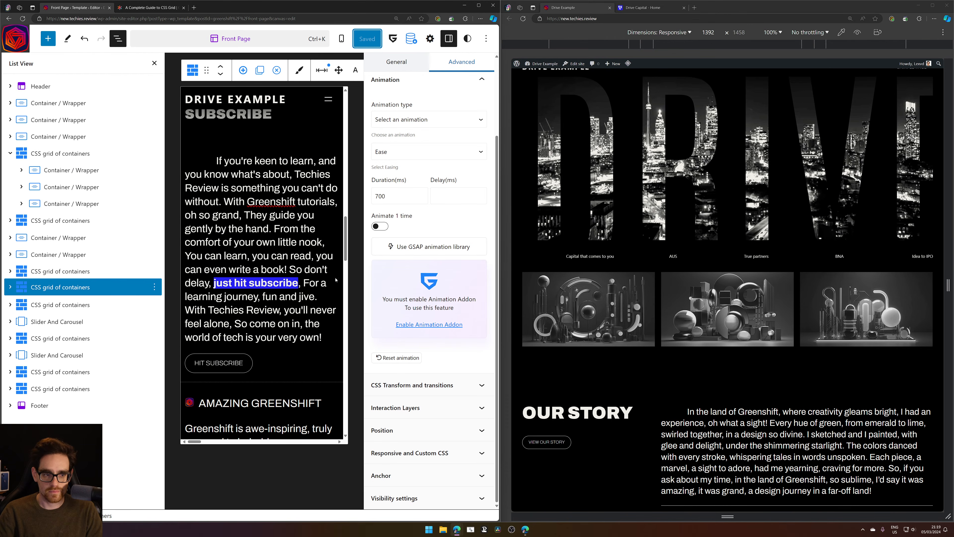
Narrow the responsive preview to about 562 px and examine the page's layout from OUR STORY down to the footer
scroll(661, 312, "down", 5)
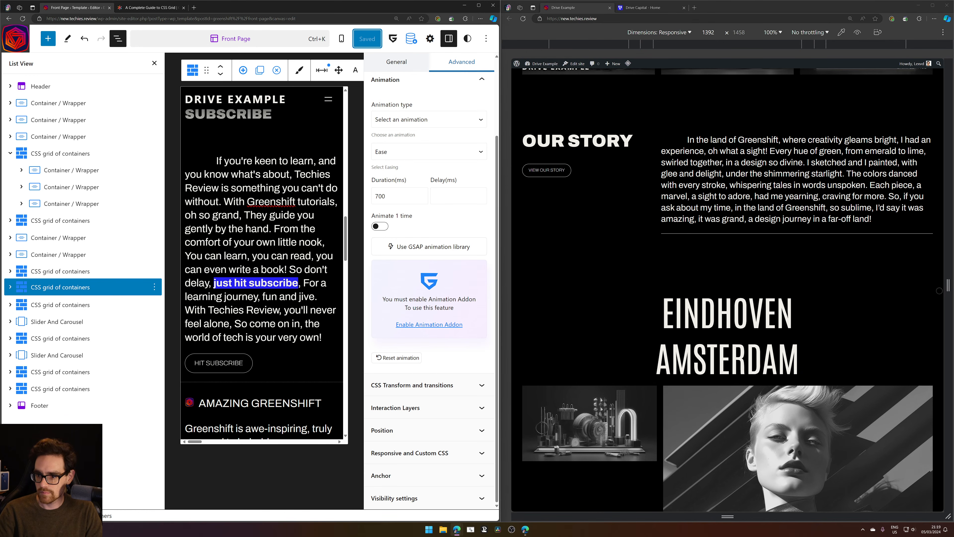
left_click_drag(946, 288, 820, 280)
scroll(669, 263, "down", 10)
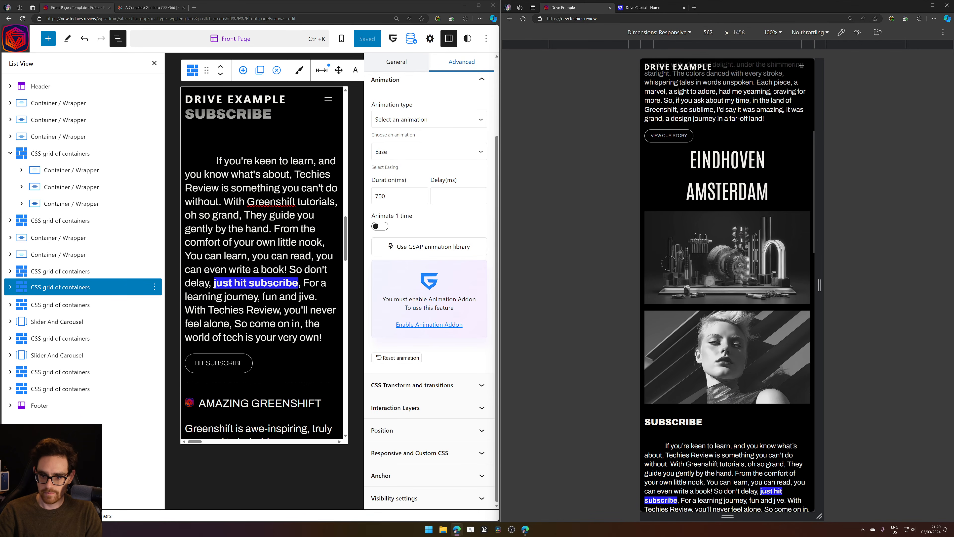
scroll(669, 263, "down", 5)
scroll(781, 295, "down", 5)
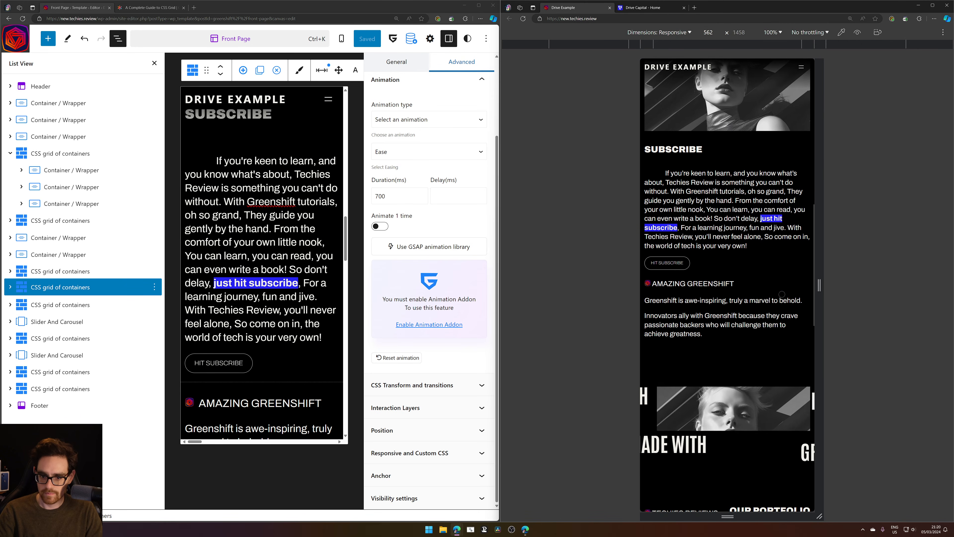
scroll(775, 295, "down", 3)
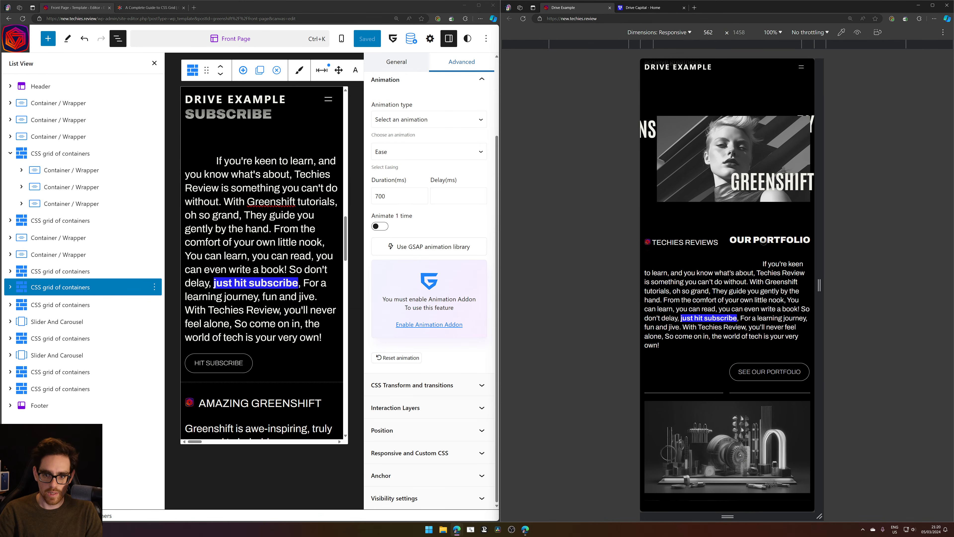
scroll(764, 252, "down", 8)
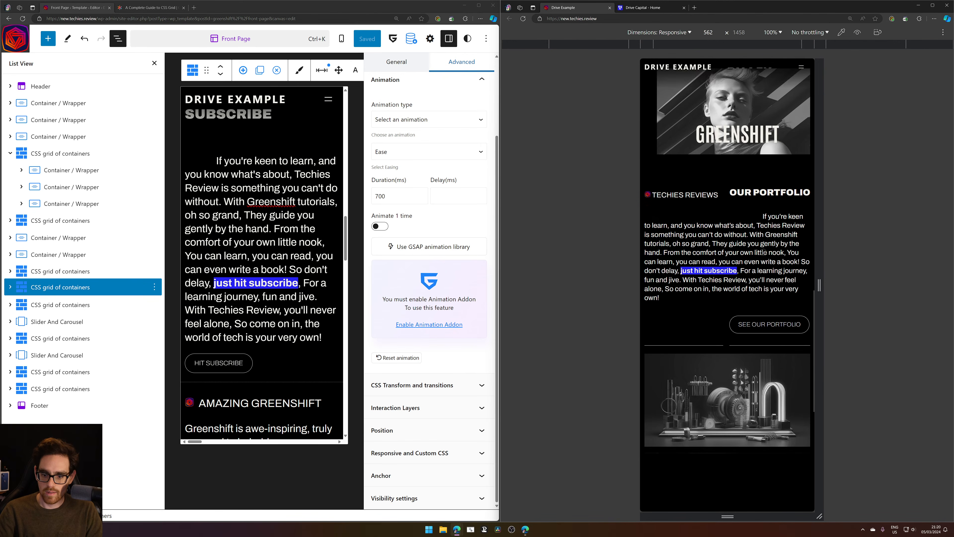
scroll(763, 247, "down", 2)
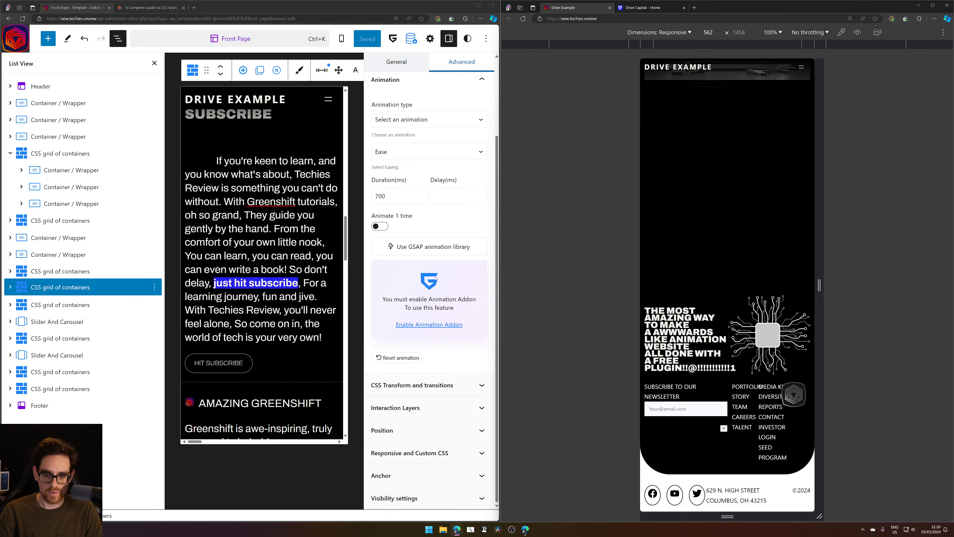
scroll(678, 267, "up", 8)
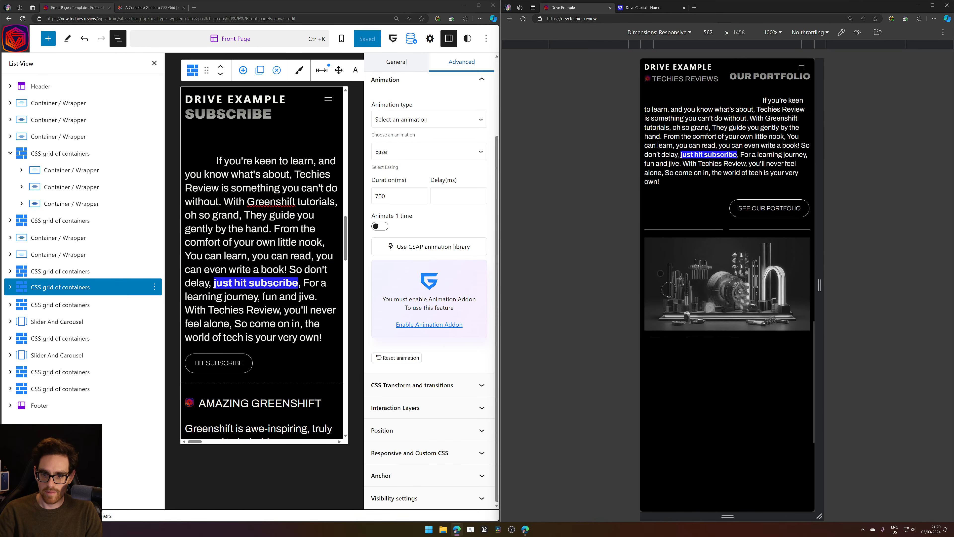
scroll(686, 307, "up", 3)
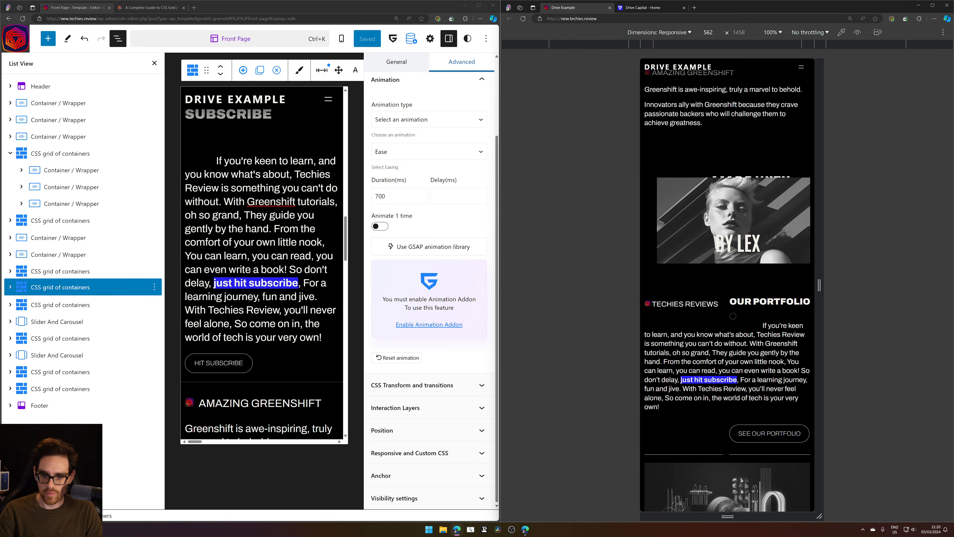
Try two mobile columns for the OUR PORTFOLIO section's CSS grid, and return the columns number to 1
scroll(256, 281, "down", 10)
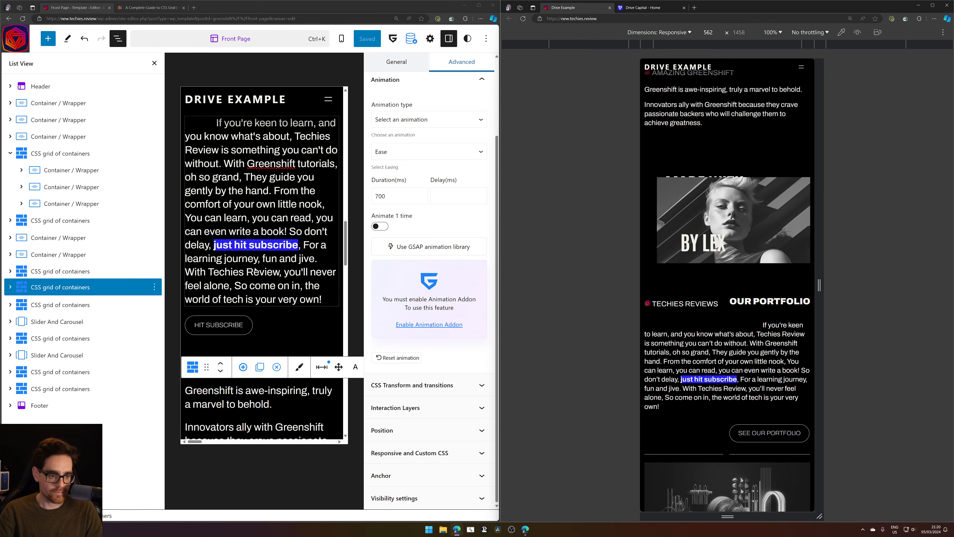
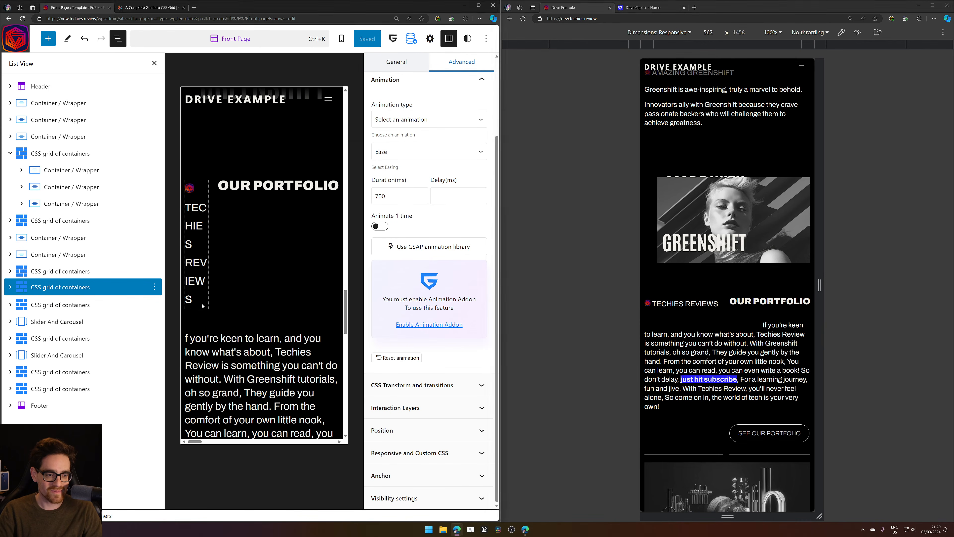
left_click(200, 299)
left_click(182, 165)
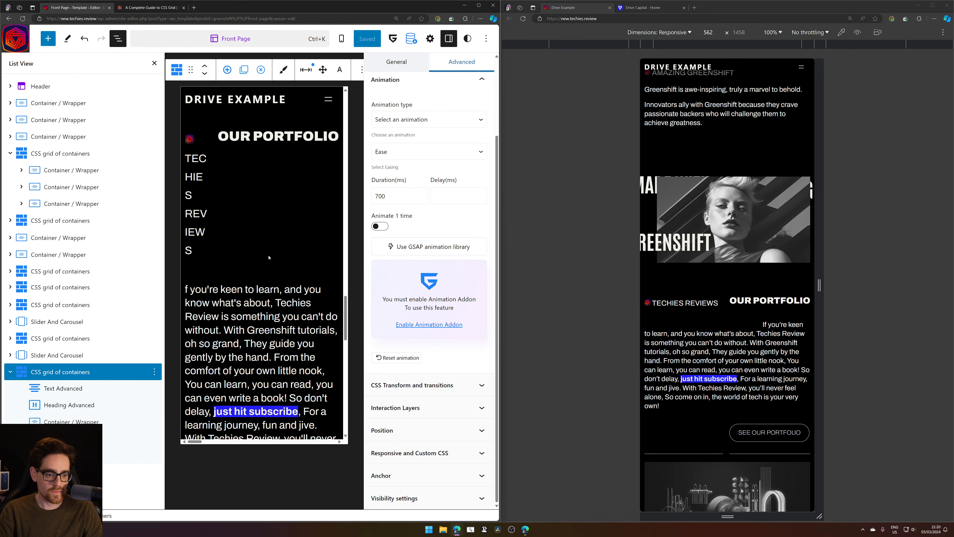
scroll(273, 265, "up", 1)
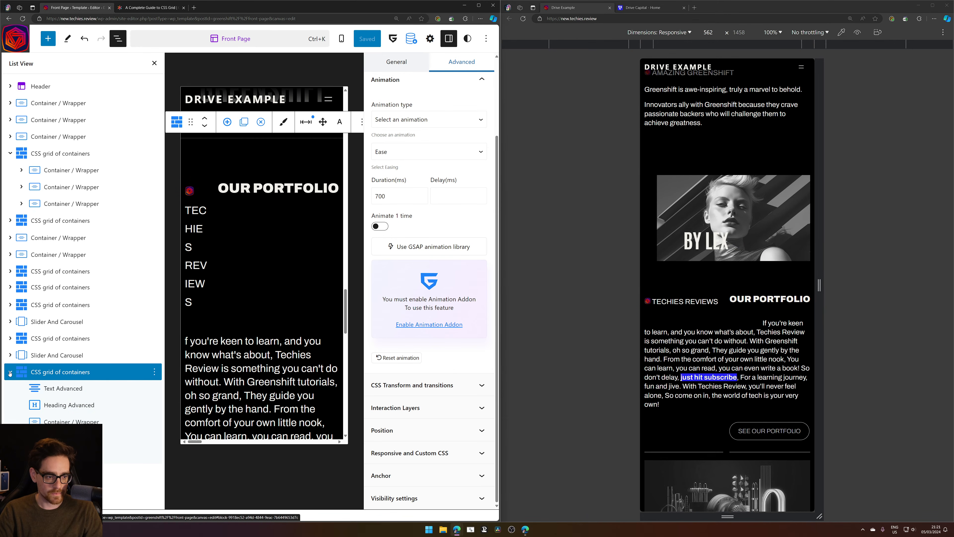
key("Left")
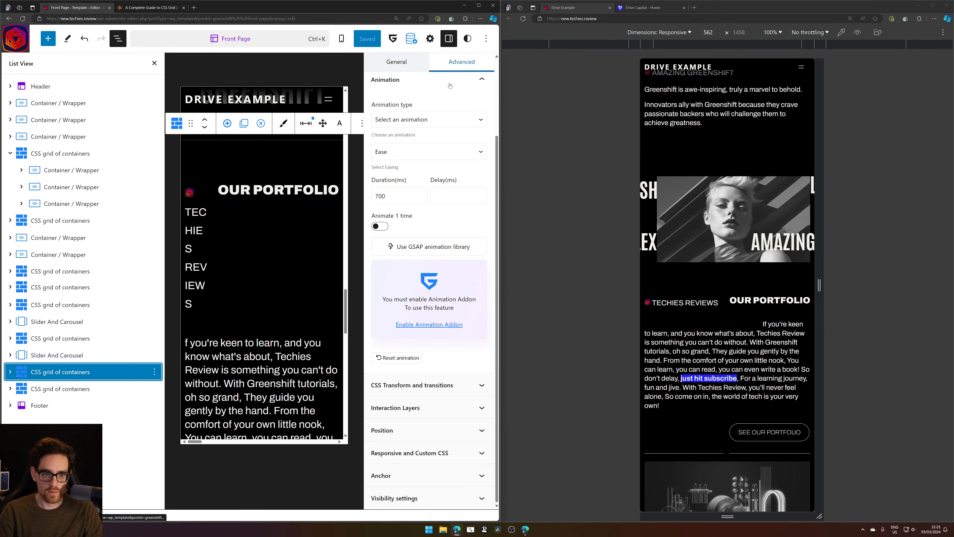
scroll(464, 154, "up", 3)
left_click(396, 157)
scroll(387, 225, "down", 5)
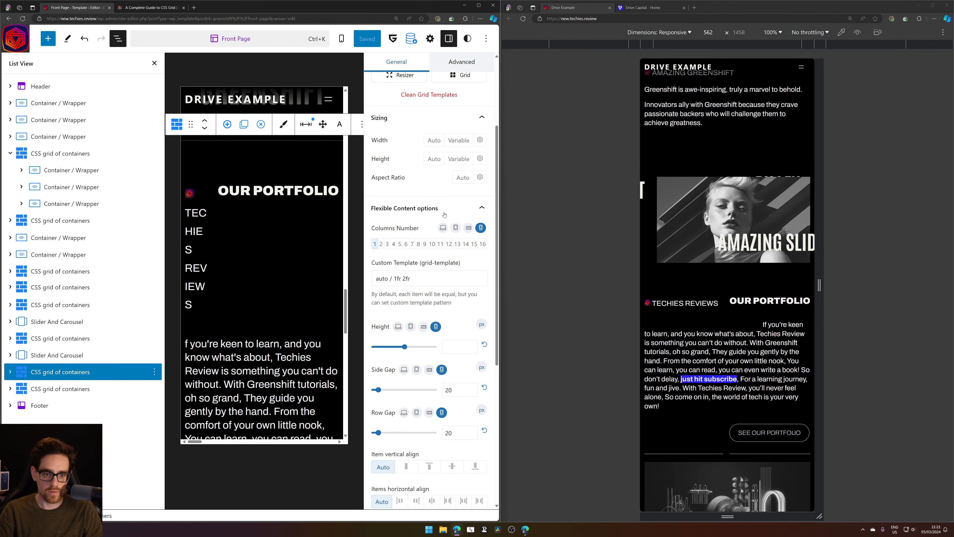
left_click(381, 243)
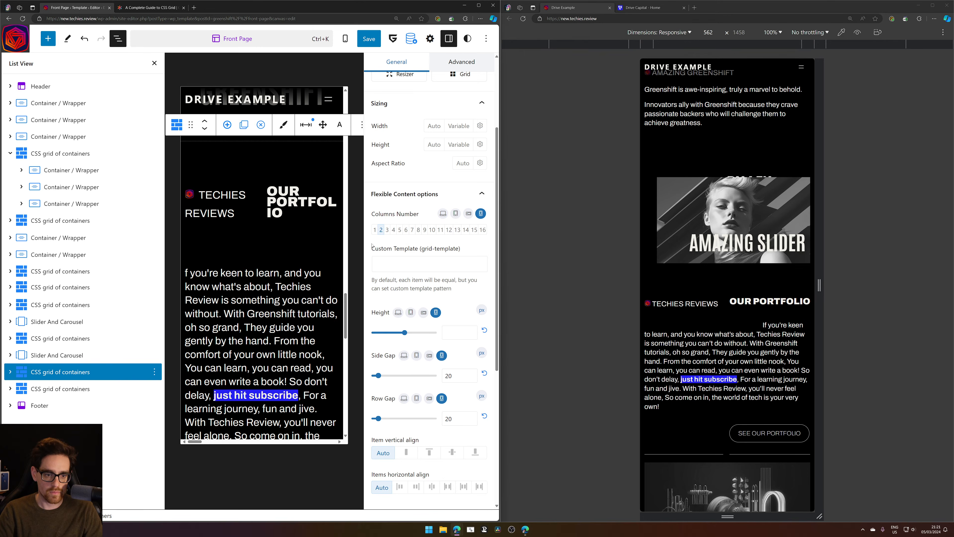
left_click(375, 230)
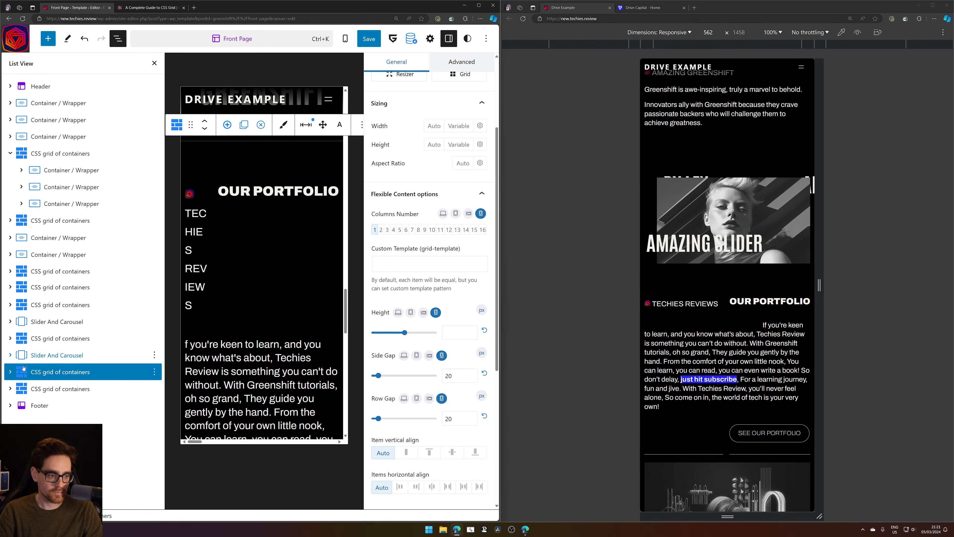
Select the footer at the end of the Front Page template and open its template part for editing
left_click(10, 372)
left_click(69, 388)
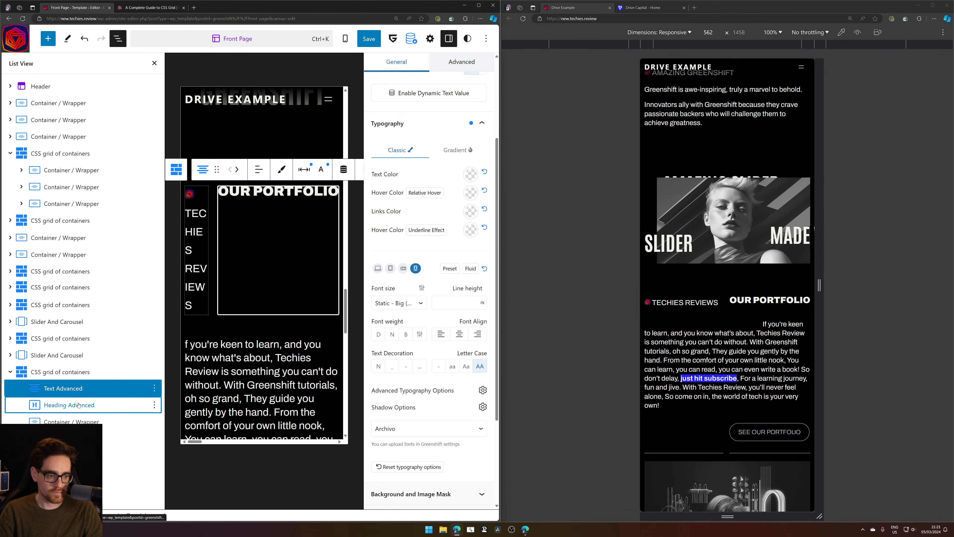
scroll(259, 259, "down", 3)
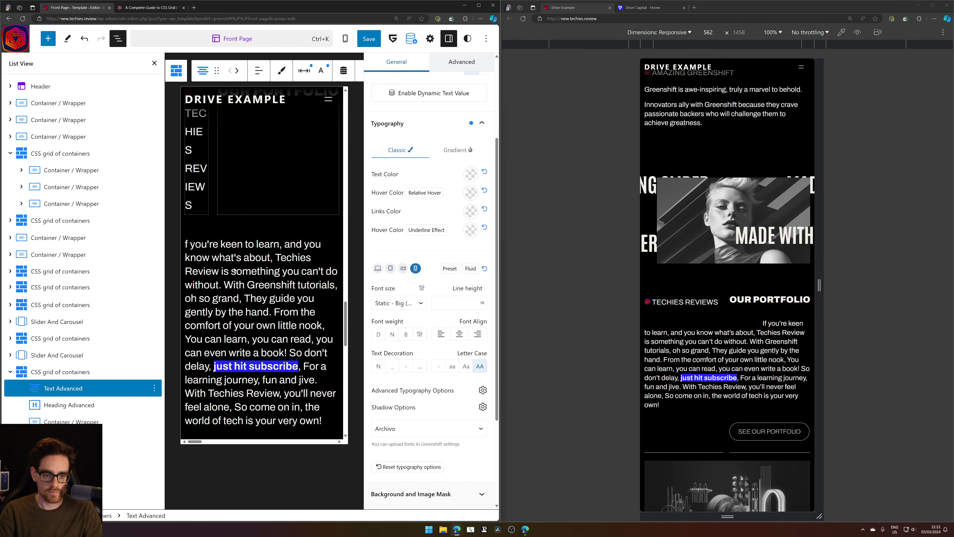
scroll(648, 316, "down", 10)
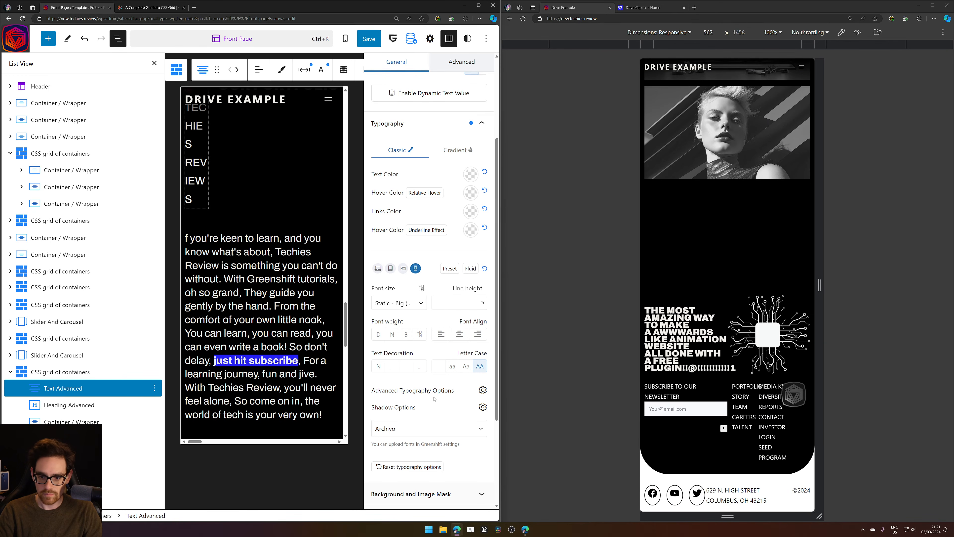
scroll(277, 340, "down", 10)
scroll(276, 340, "down", 5)
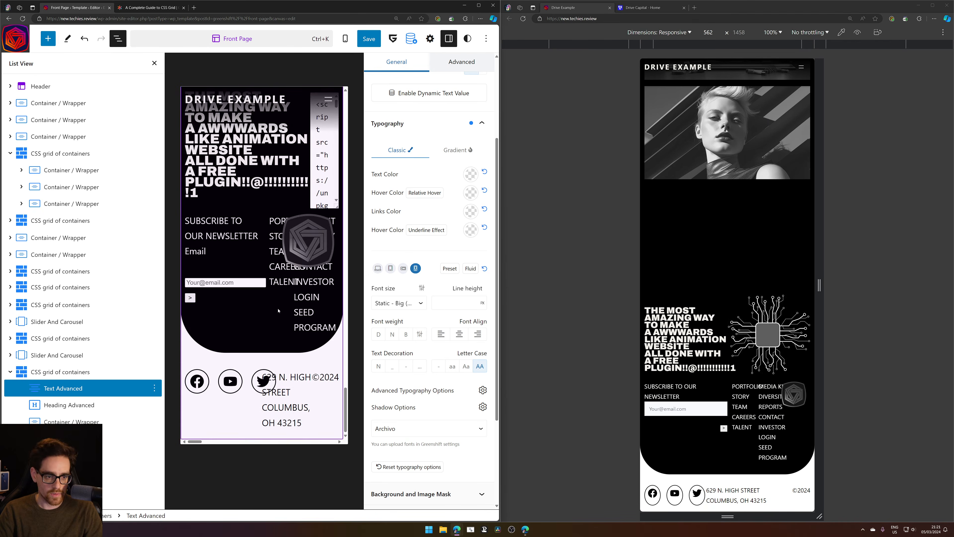
left_click(268, 244)
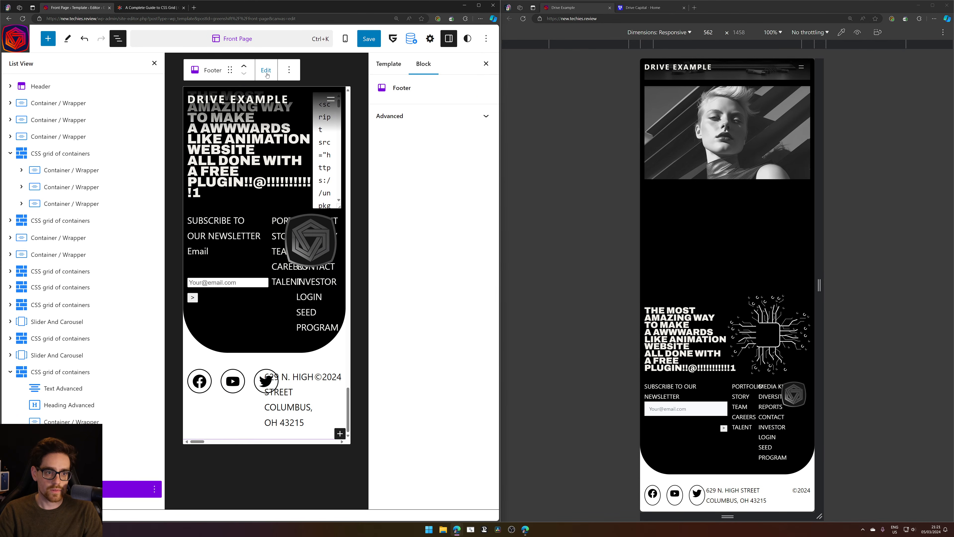
double_click(222, 268)
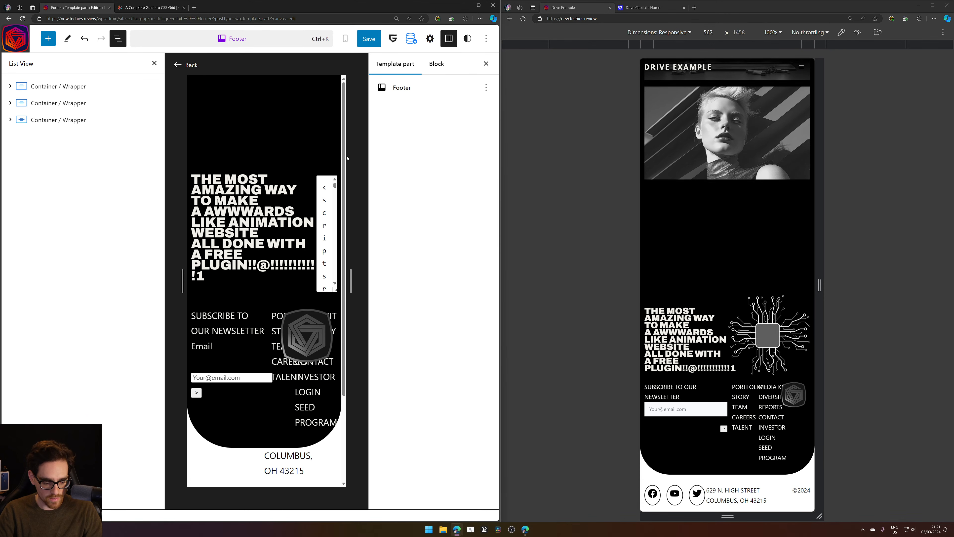
Set the mobile flex direction of the footer container with the heading and Custom HTML to a reversed column
left_click(293, 196)
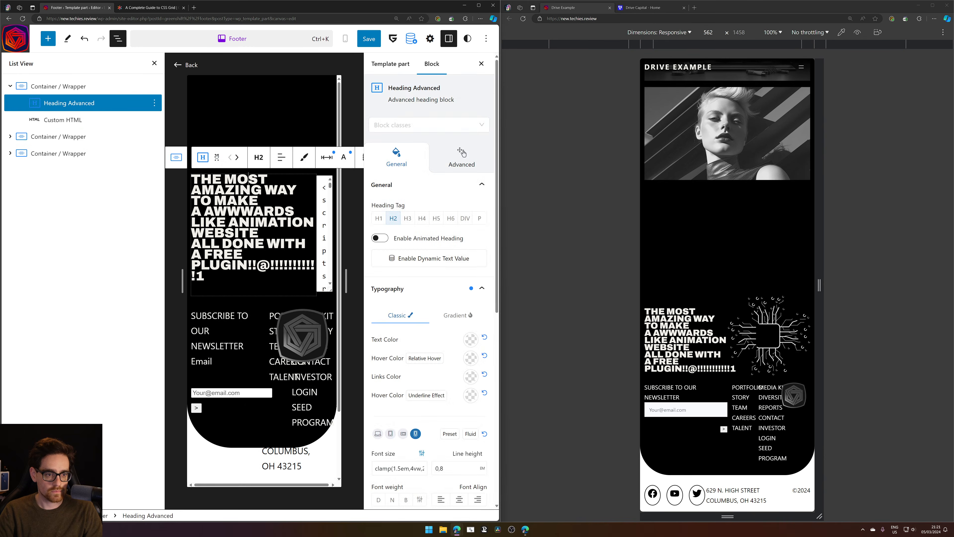
left_click(56, 87)
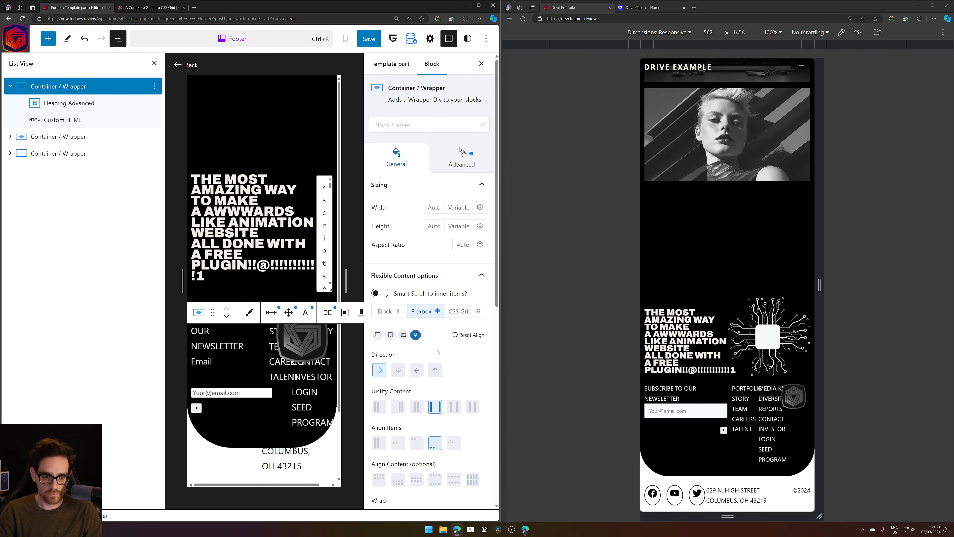
scroll(414, 282, "down", 3)
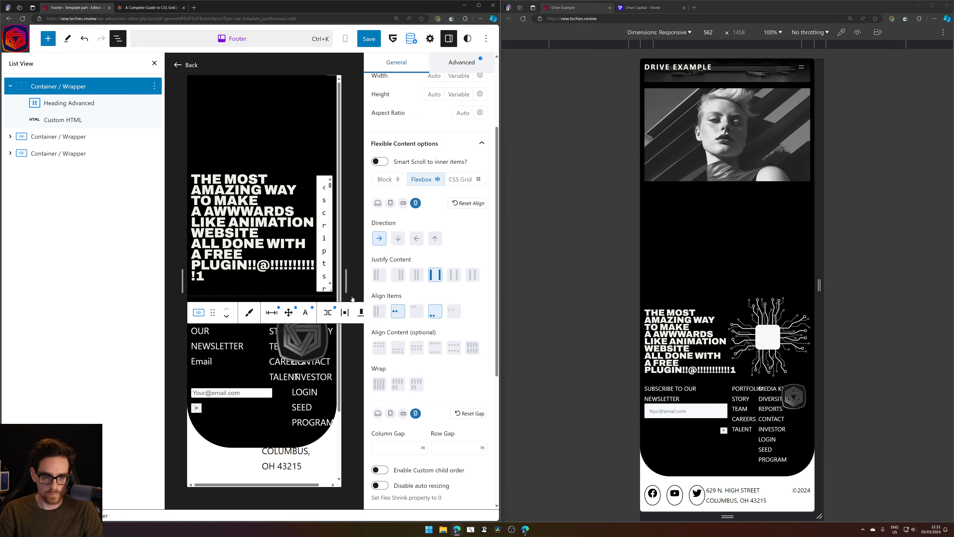
left_click(395, 236)
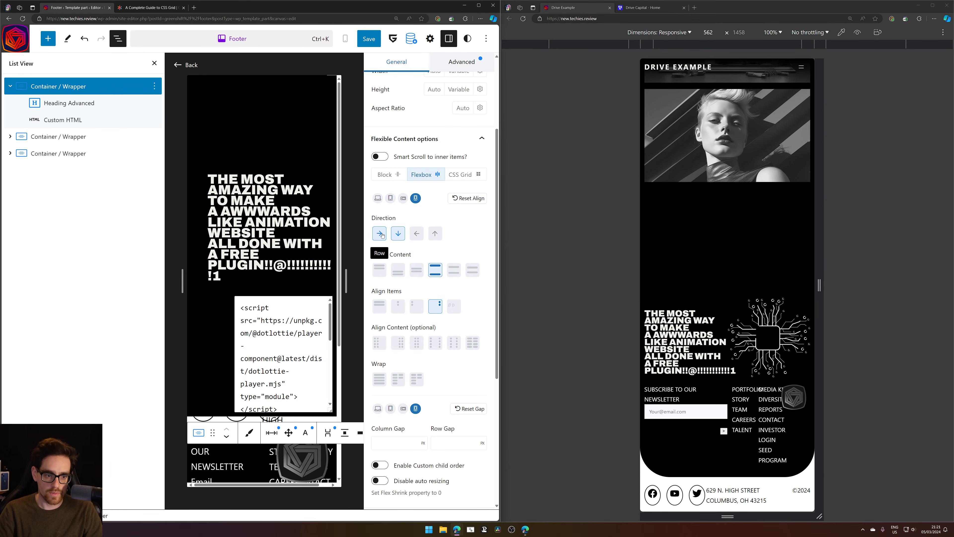
left_click(434, 238)
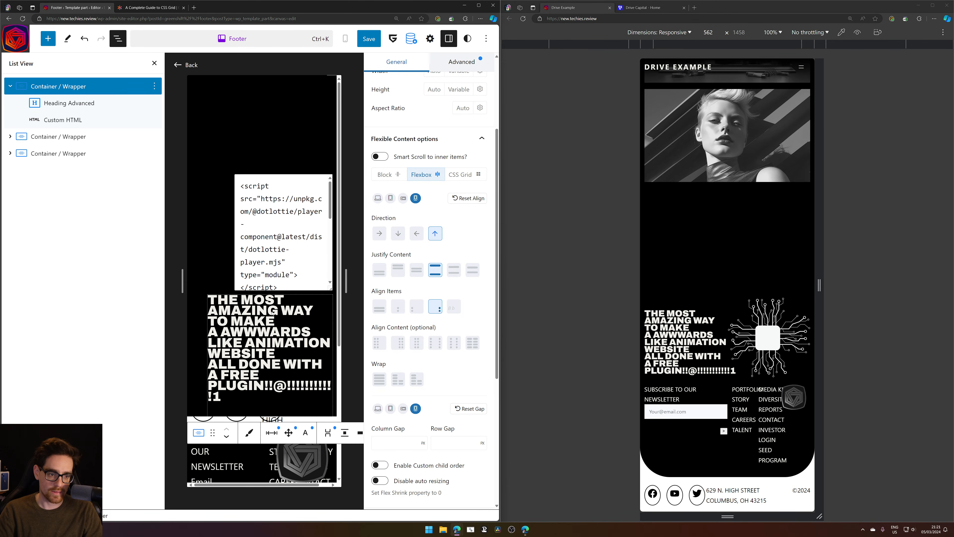
Examine the mobile margin and padding settings of the footer's large heading
left_click(247, 324)
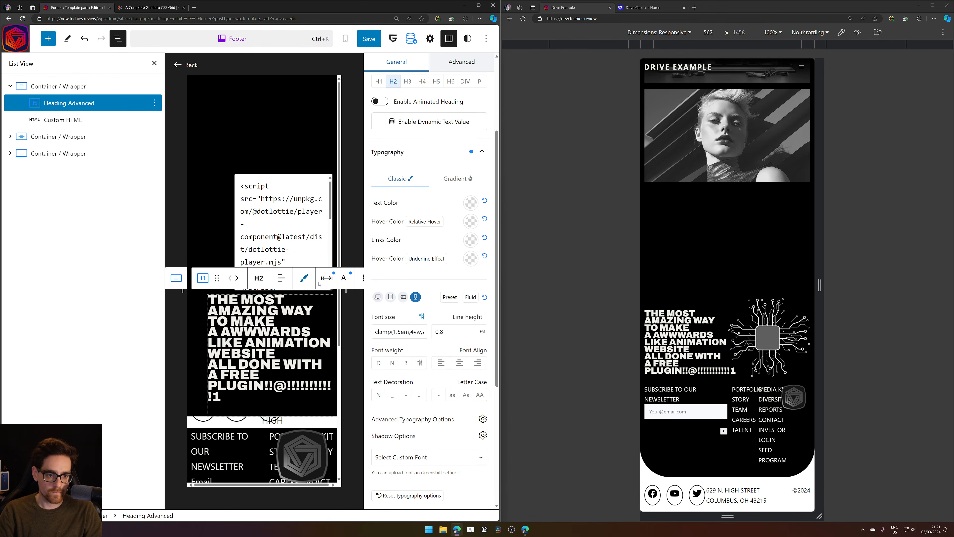
left_click(327, 278)
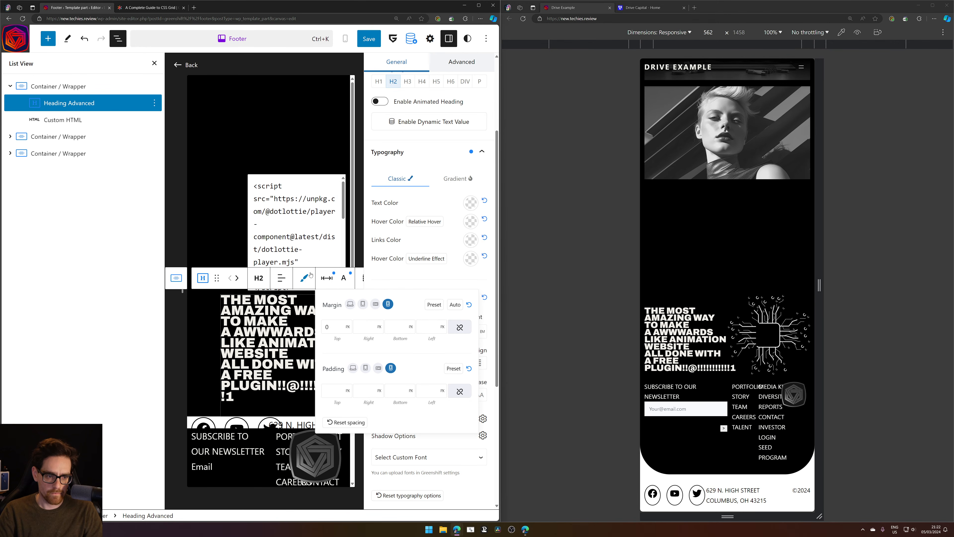
left_click(79, 92)
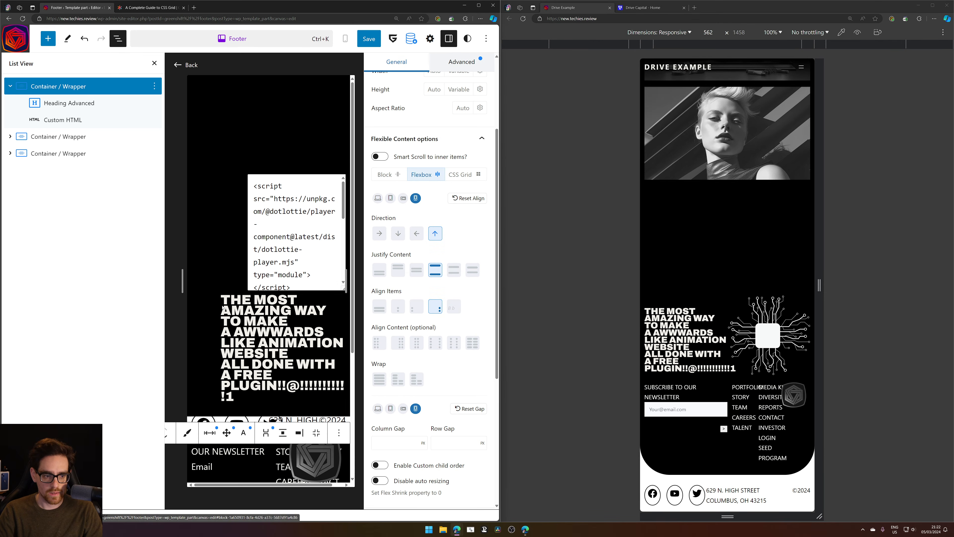
left_click(244, 322)
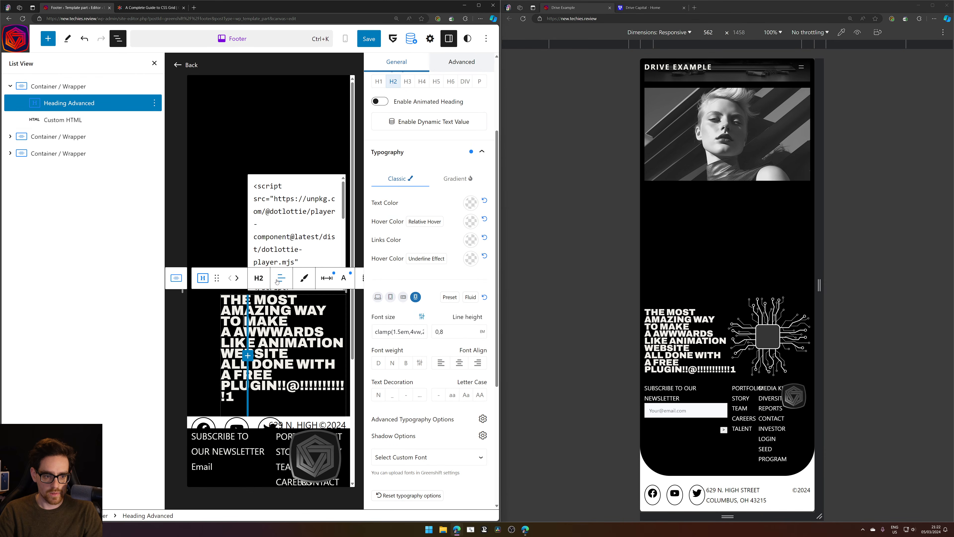
left_click(183, 277)
left_click(280, 310)
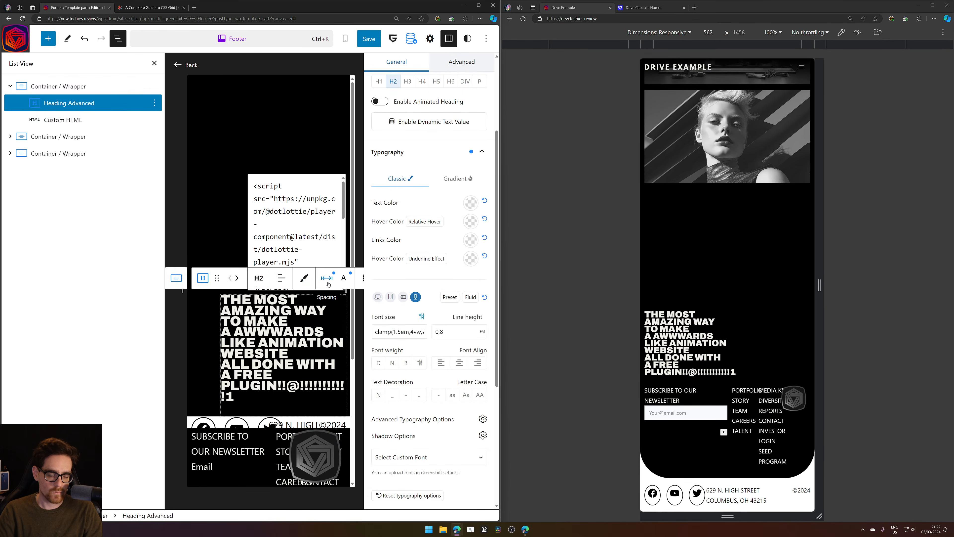
Align the items of the footer heading's container to the start on mobile
left_click(80, 86)
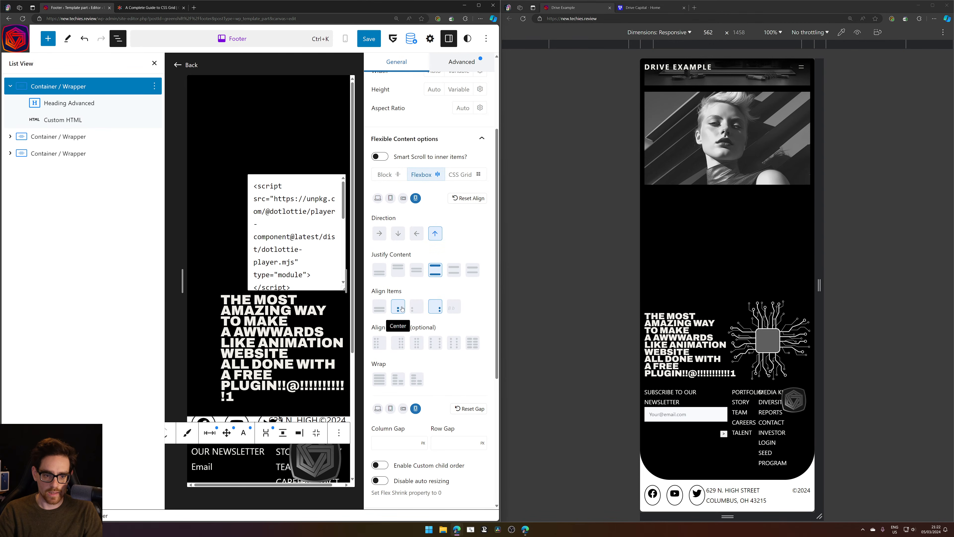
left_click(416, 310)
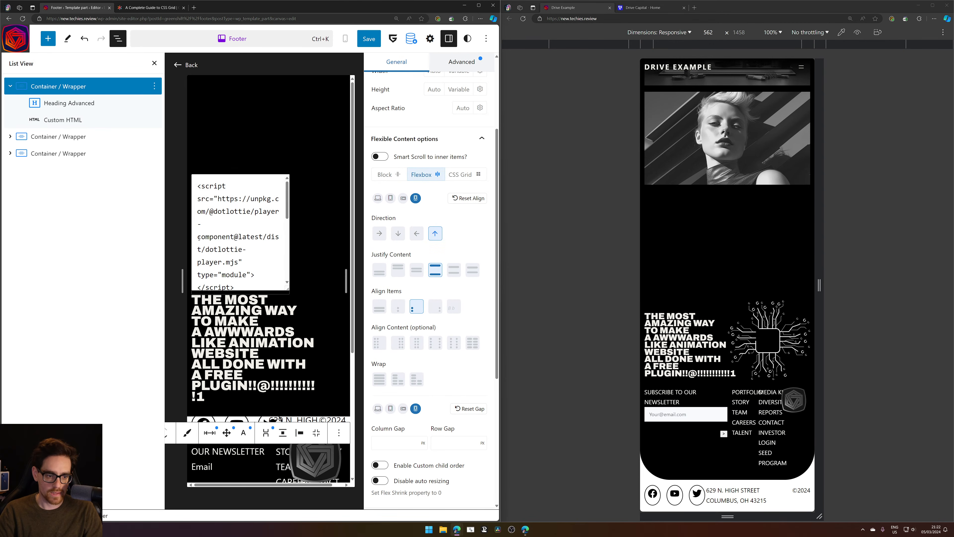
left_click(303, 391)
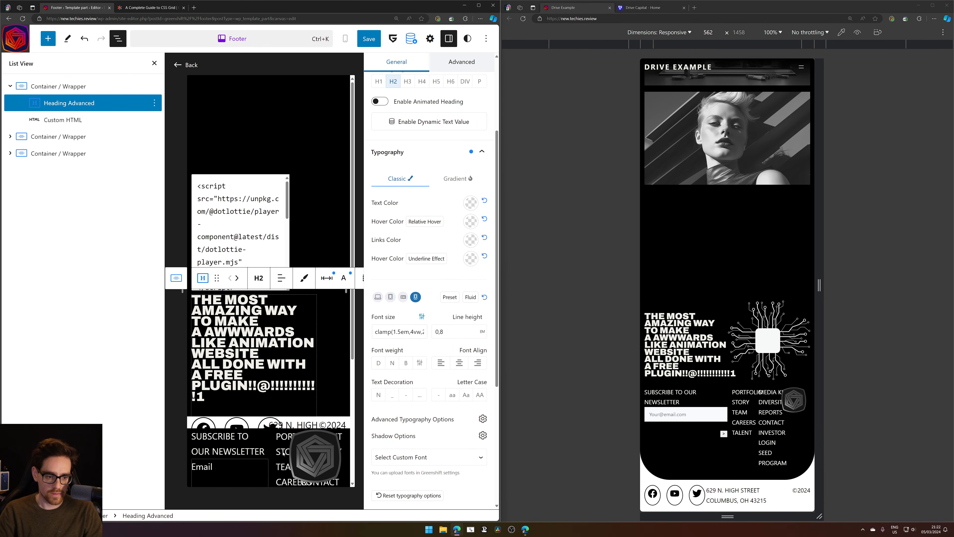
Set the mobile flex direction of the footer container with the newsletter form, links and logo to column
left_click(47, 137)
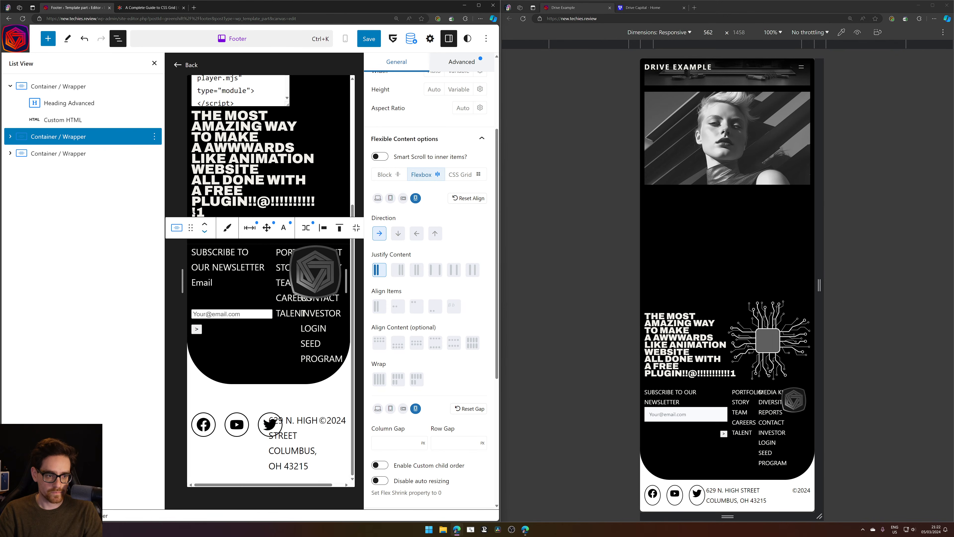
left_click(72, 154)
left_click(65, 139)
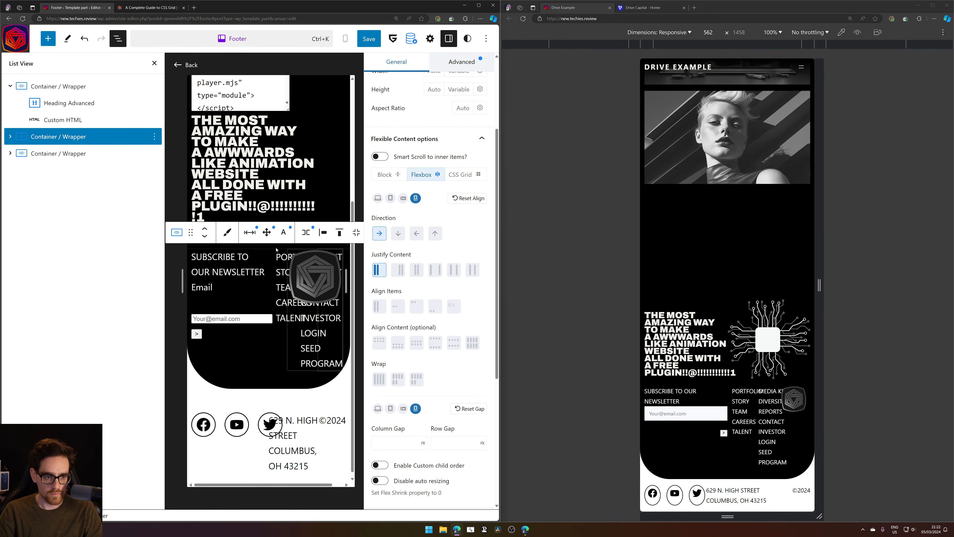
left_click(399, 233)
scroll(326, 317, "down", 5)
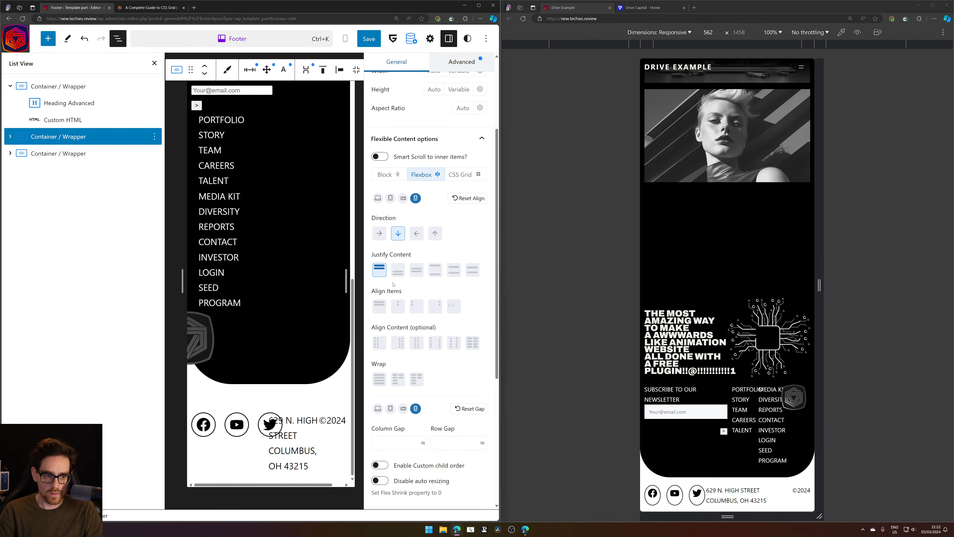
Center the justified content of the Site Logo's container on mobile and set its flex direction to row
left_click(204, 333)
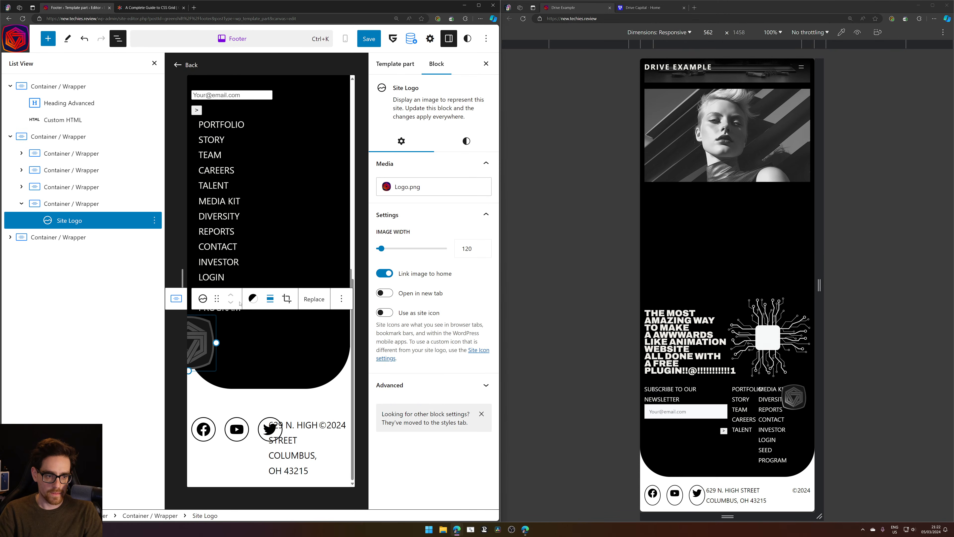
left_click(101, 206)
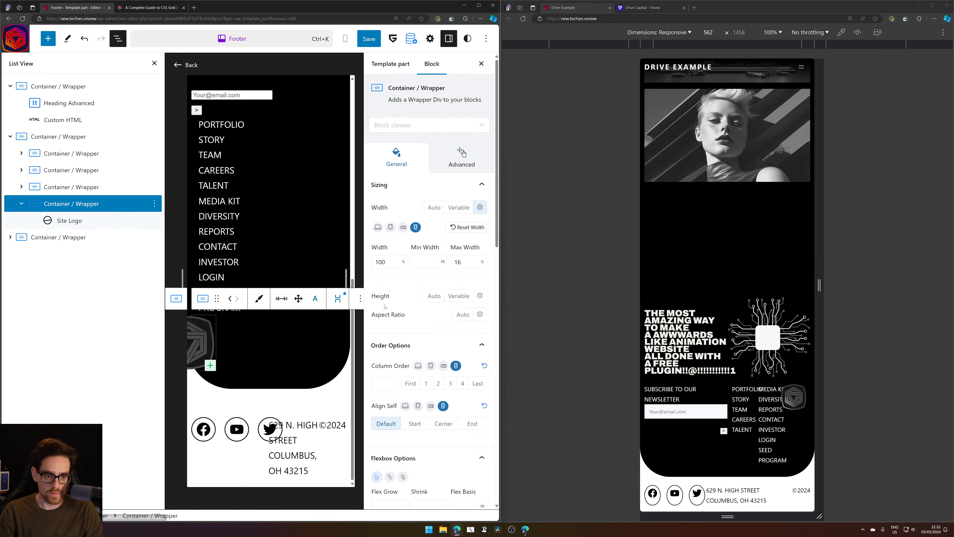
scroll(443, 225, "down", 8)
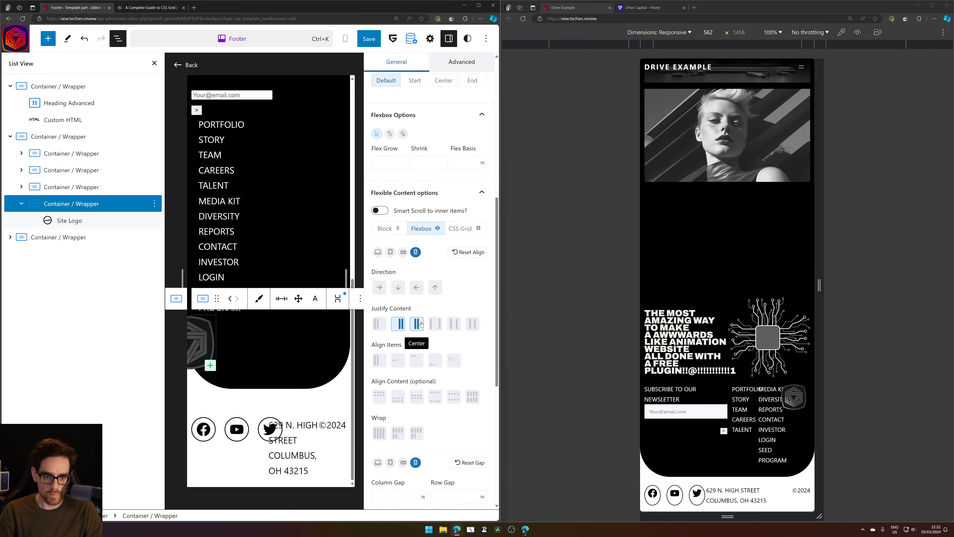
left_click(421, 326)
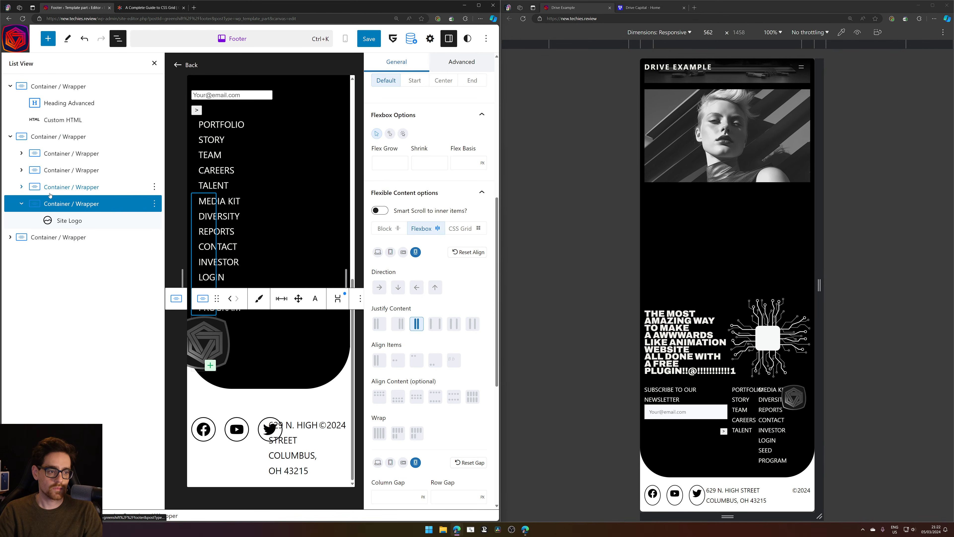
left_click(380, 288)
scroll(398, 305, "up", 8)
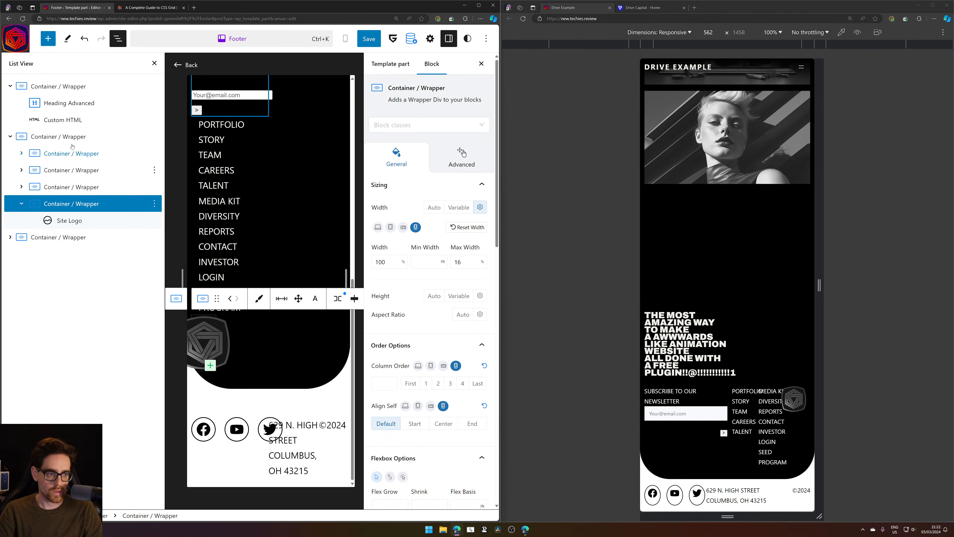
Check Facebook in a new browser tab and close the tab again
left_click(71, 137)
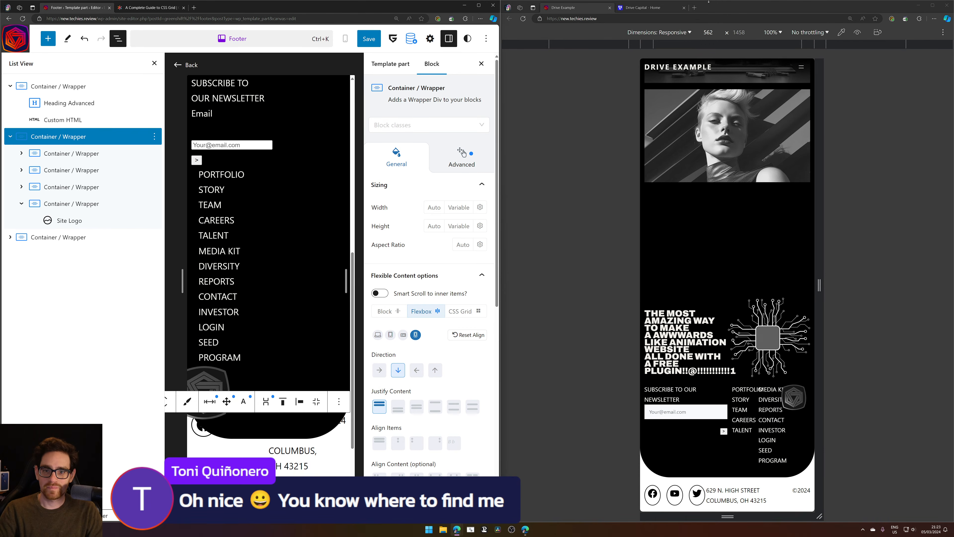
left_click(695, 8)
type("fa")
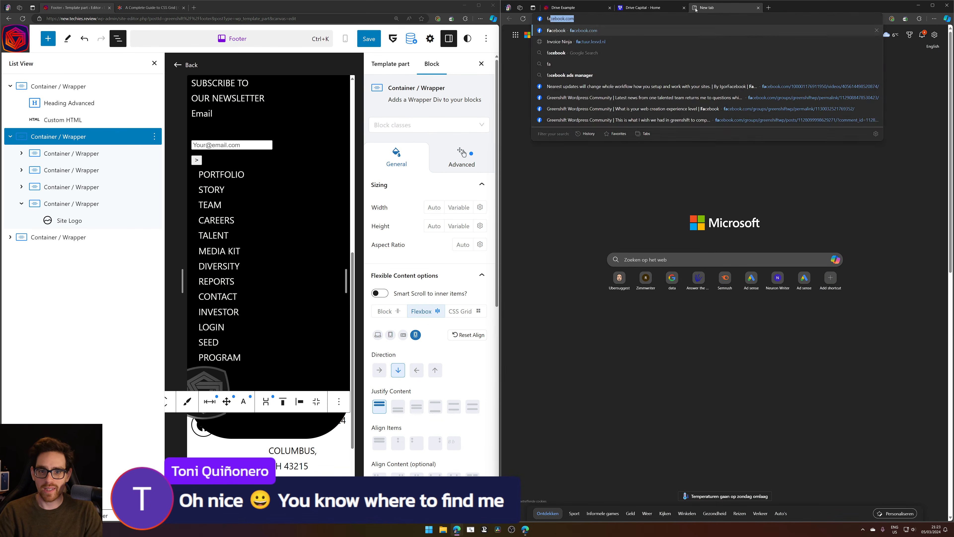
key("Return")
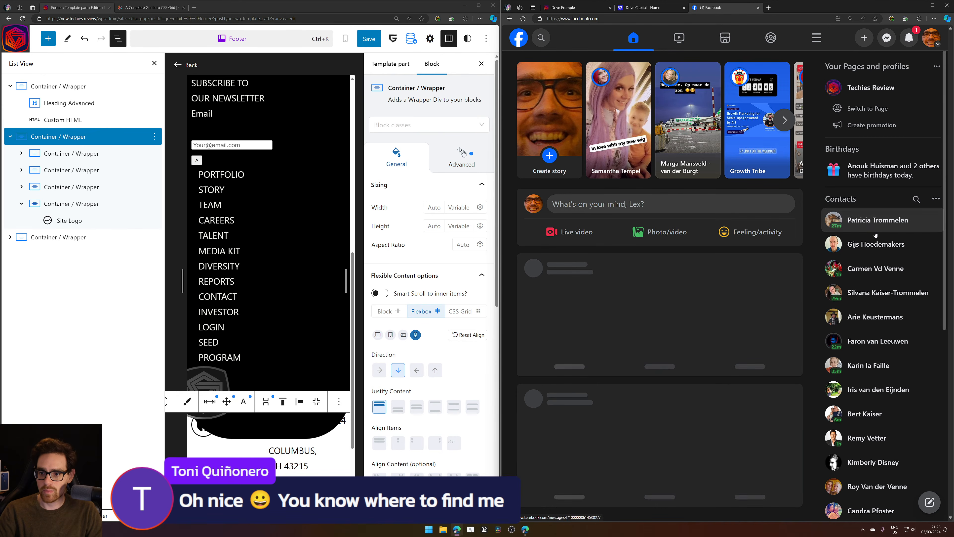
middle_click(708, 11)
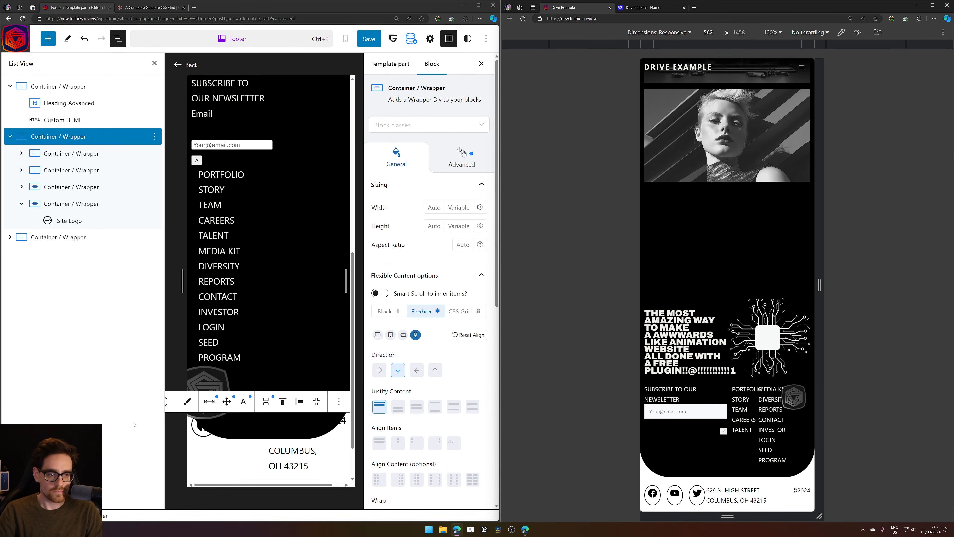
Set the mobile width of the footer's newsletter form container to 100%
scroll(237, 243, "up", 2)
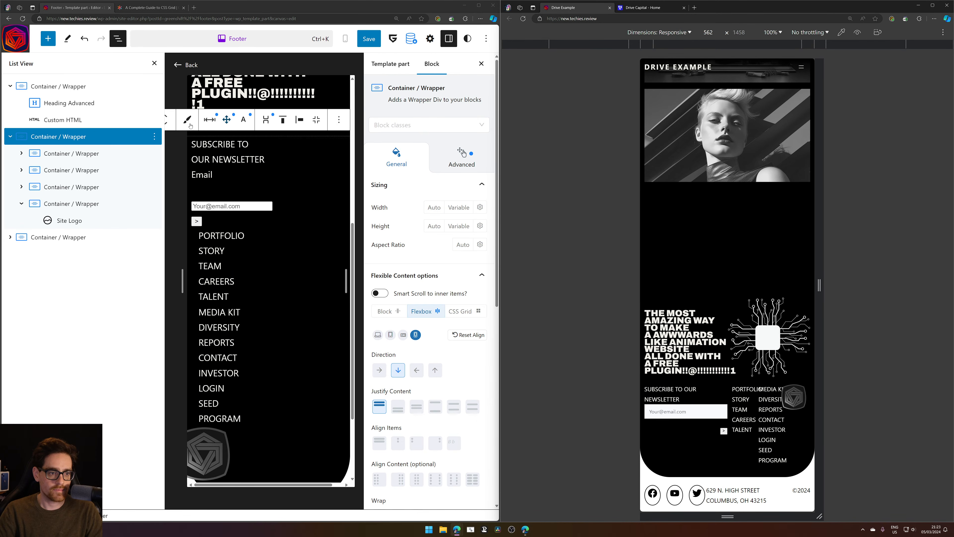
left_click(67, 137)
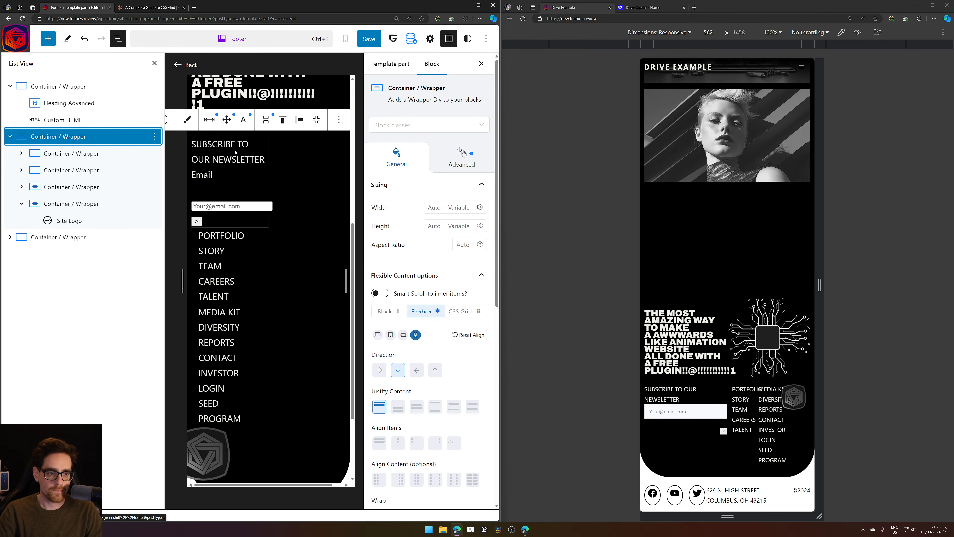
left_click(66, 153)
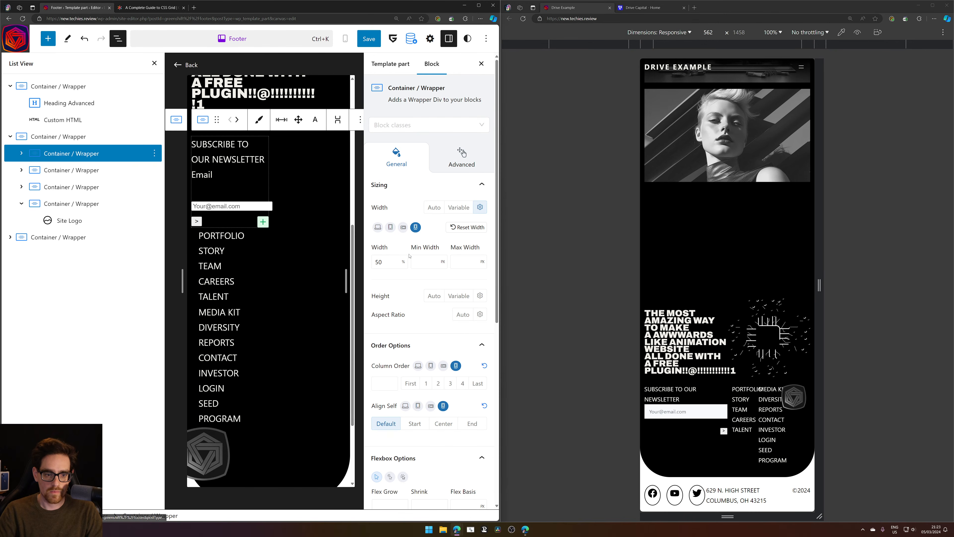
double_click(379, 265)
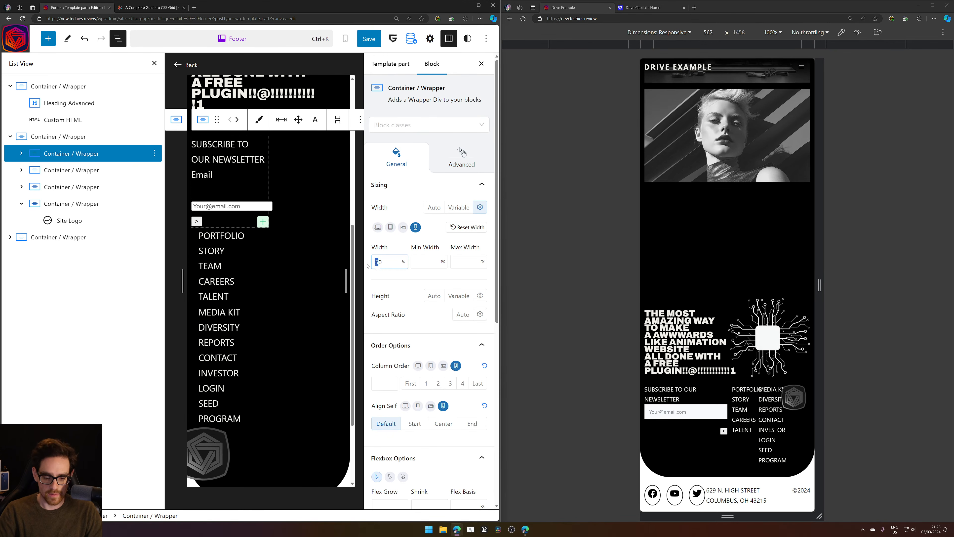
type("100")
key("Tab")
key("ctrl+a")
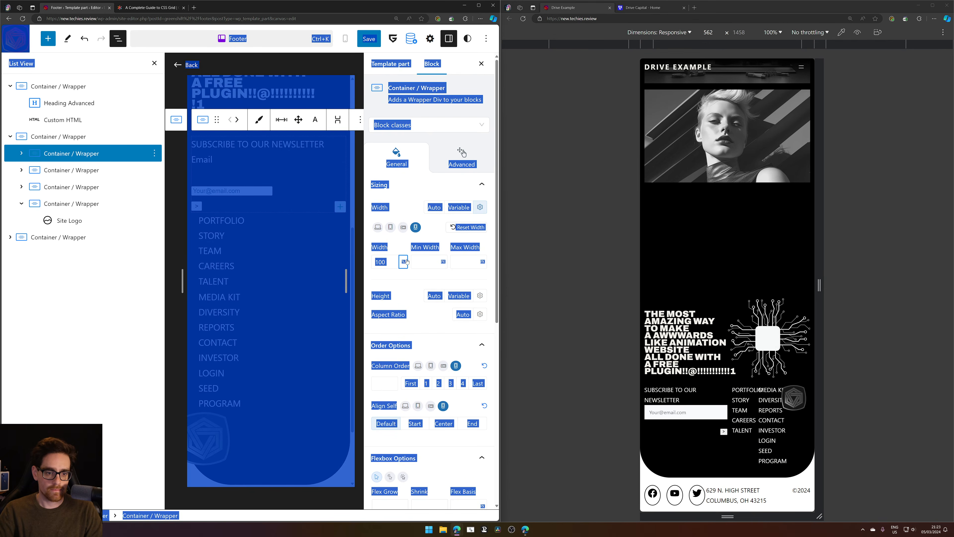
left_click(390, 264)
key("ctrl+a")
left_click(391, 264)
key("Tab")
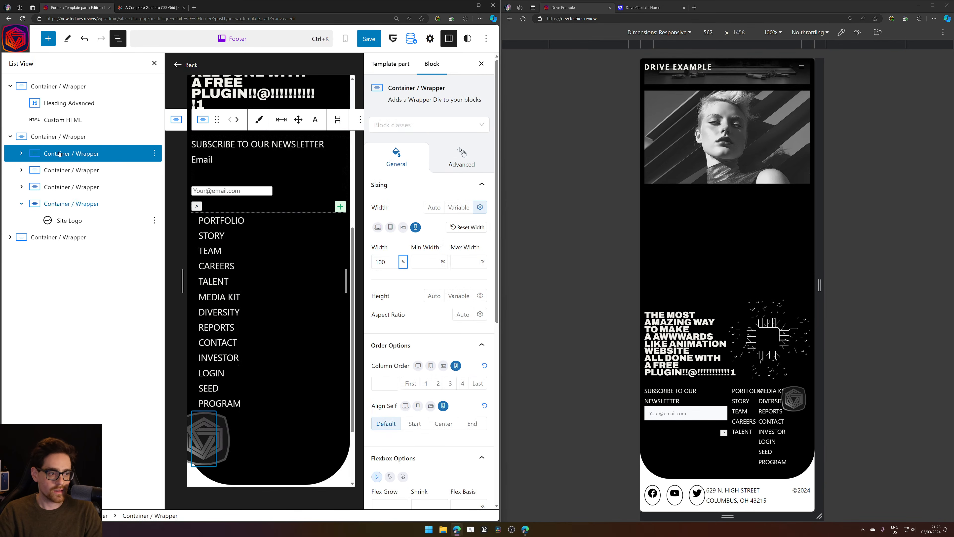
Set the mobile max width of the footer link column from Portfolio to Talent to 100%
left_click(212, 280)
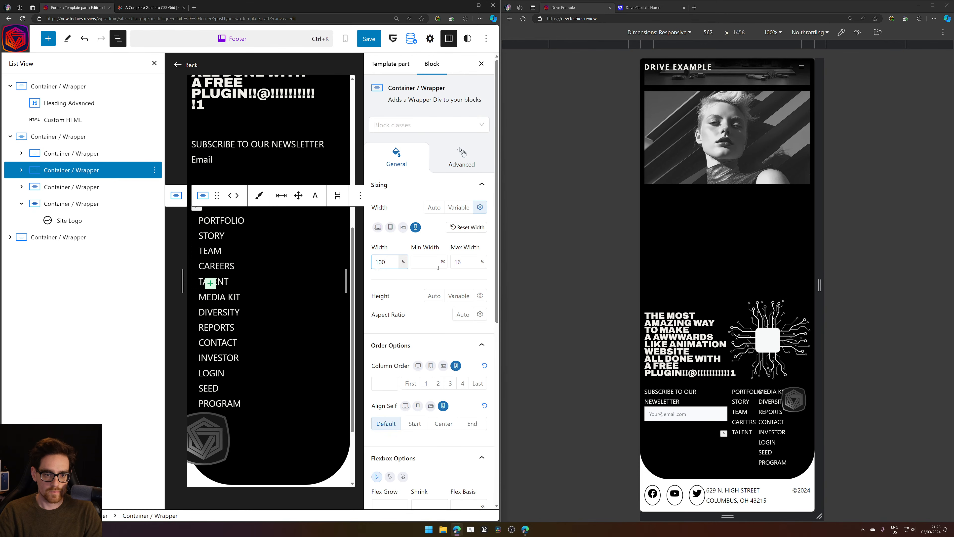
left_click_drag(466, 265, 432, 284)
key("Tab")
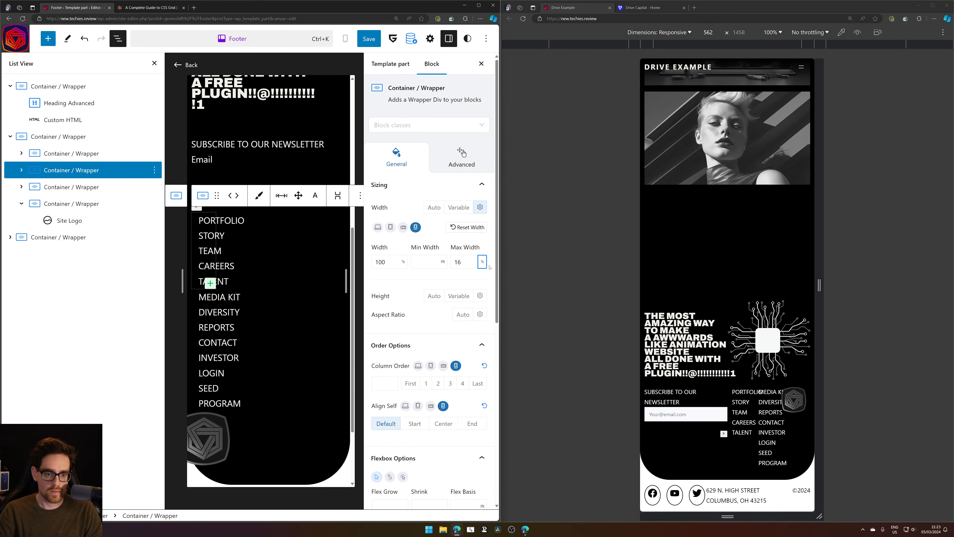
double_click(469, 259)
type("100")
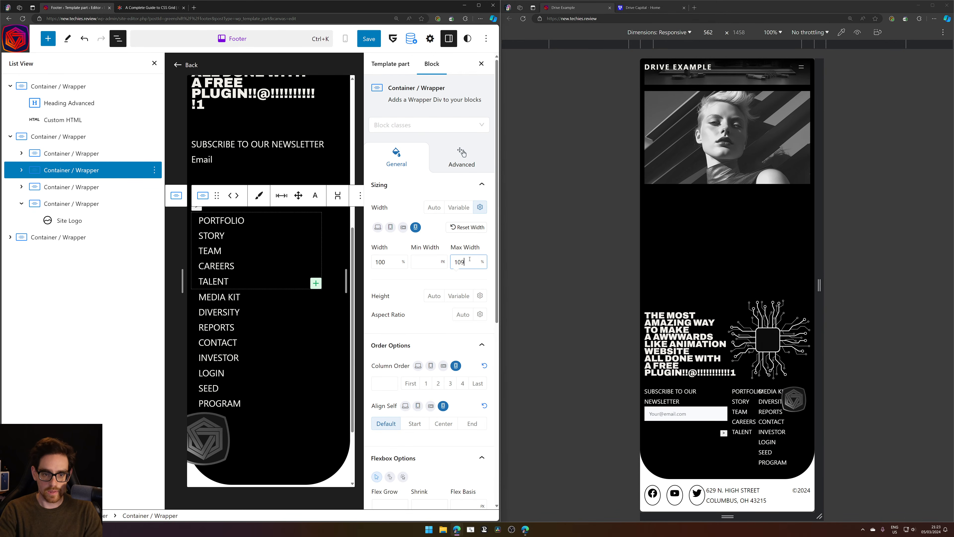
Set the mobile max width of the footer link column starting with Media Kit to 100%
left_click(39, 190)
left_click(467, 262)
type("1")
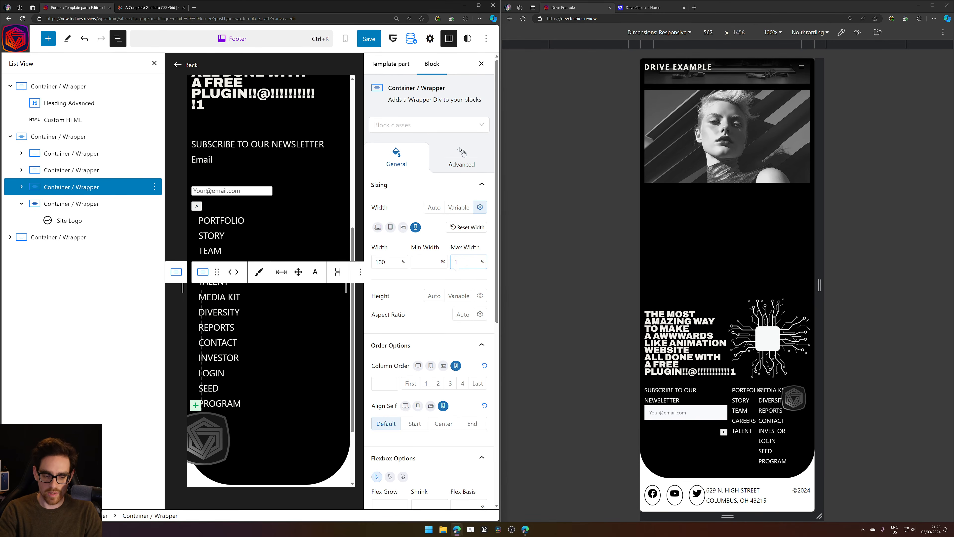
type("00")
Set the mobile max width of the Site Logo's container to 100%
left_click(215, 392)
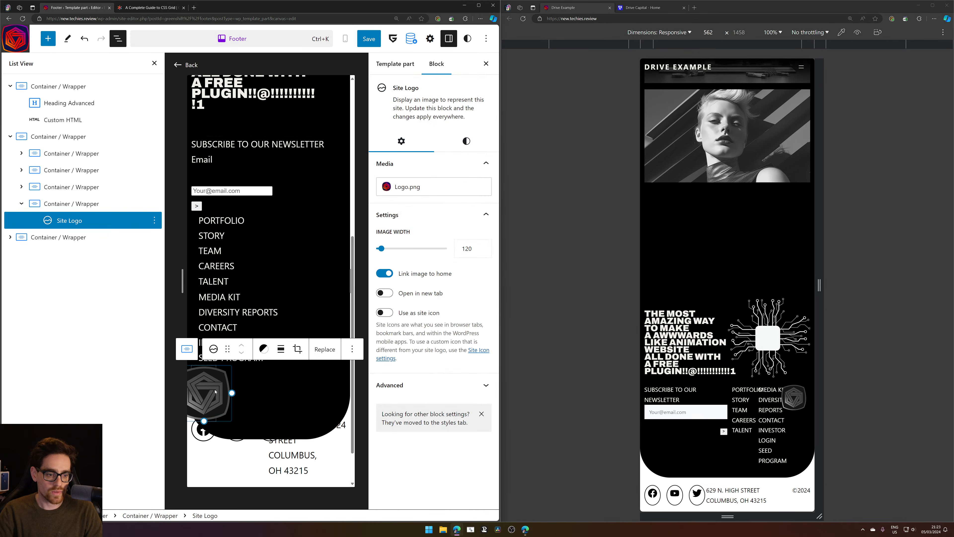
left_click(186, 349)
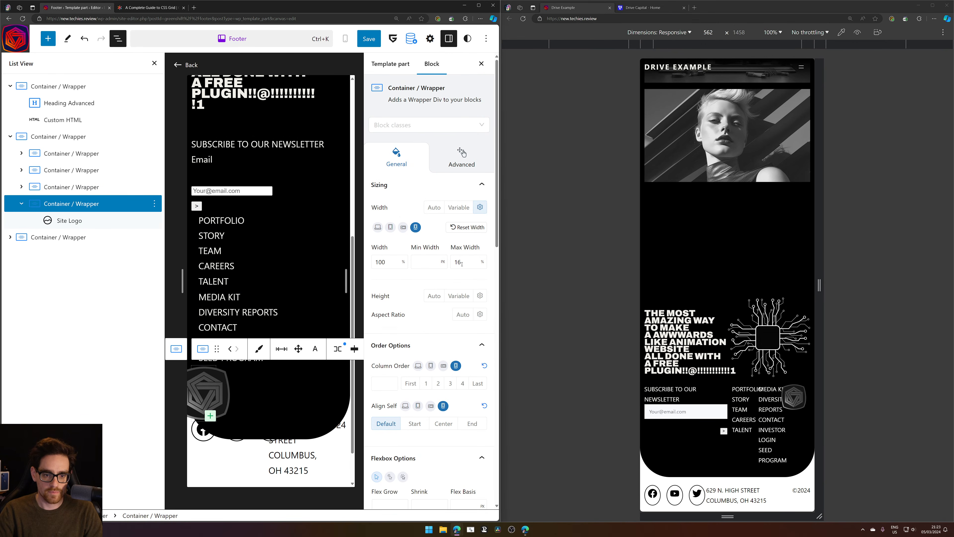
key("BackSpace")
type("00")
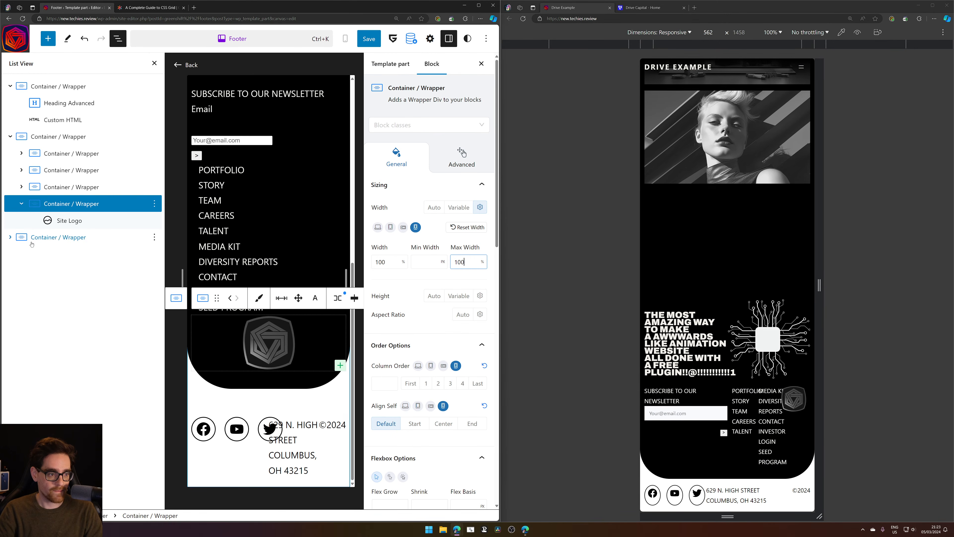
Set the mobile flex direction of the container with the social icons, address and copyright to column and center its items
left_click(58, 237)
left_click(272, 330)
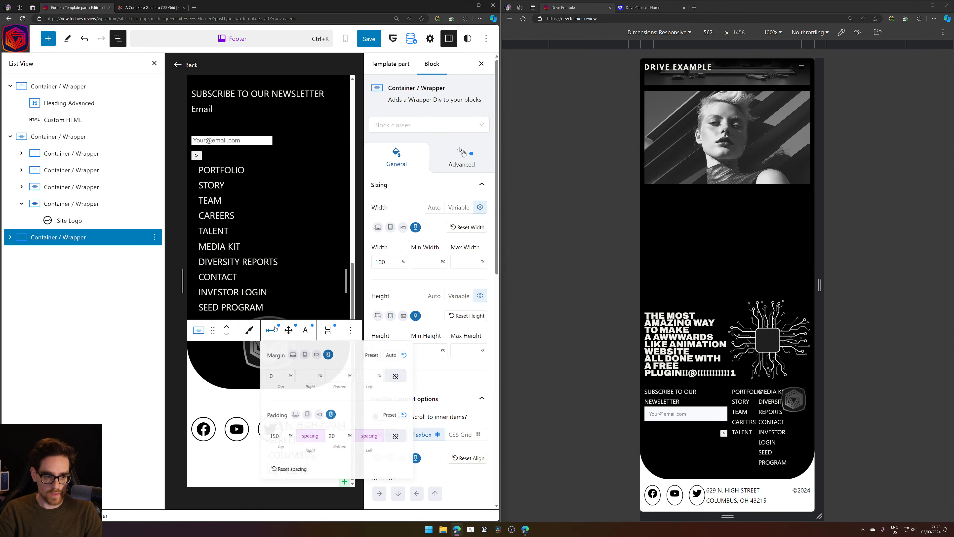
scroll(424, 263, "down", 4)
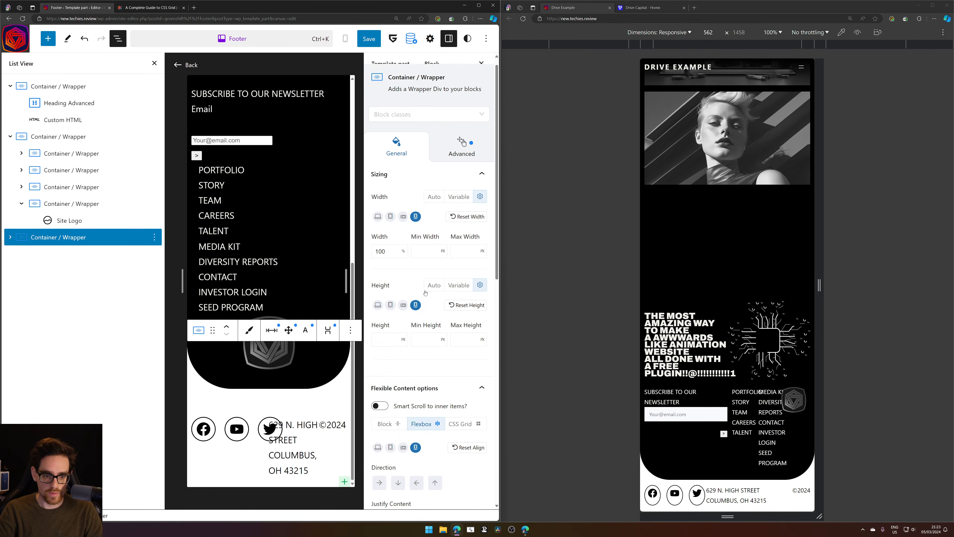
scroll(442, 342, "down", 4)
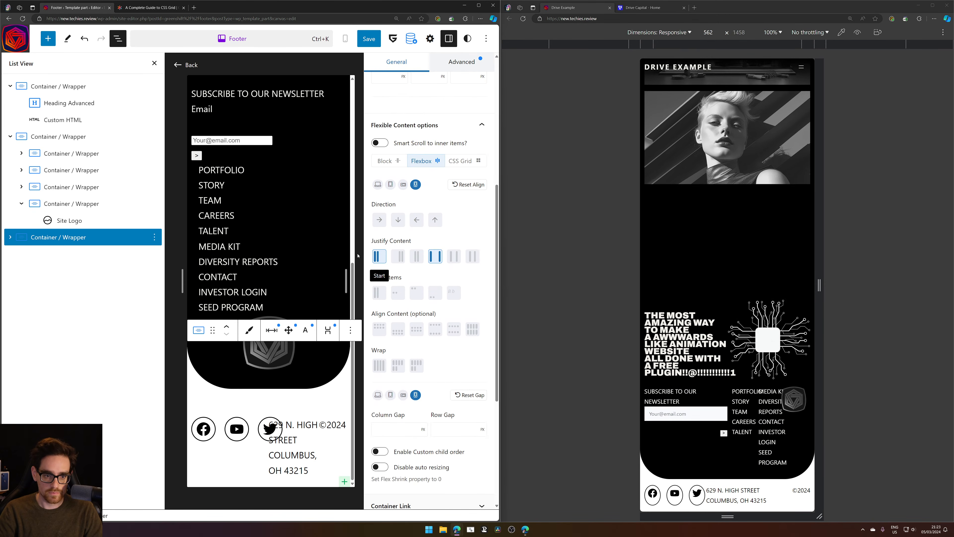
left_click(403, 221)
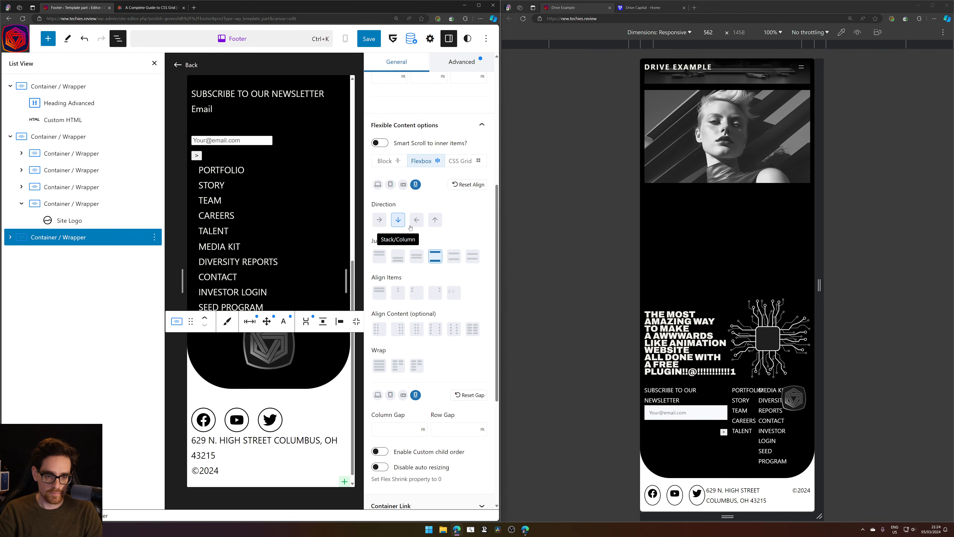
left_click(417, 292)
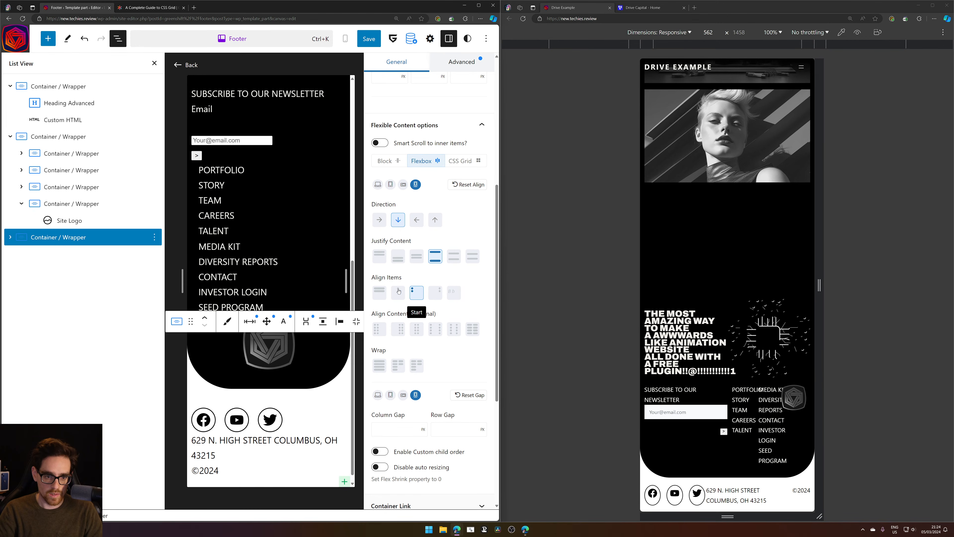
left_click(398, 292)
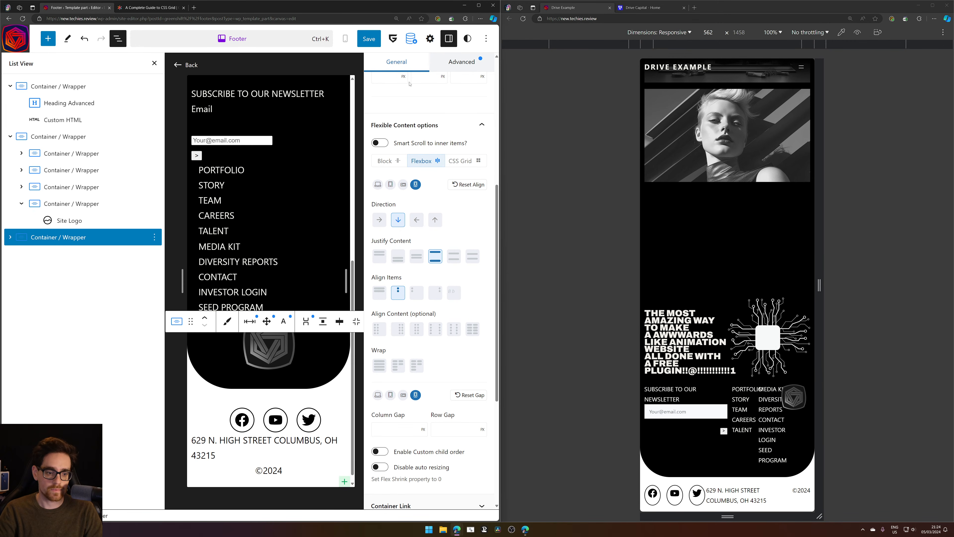
Set the mobile bottom-right and bottom-left border radius of the black newsletter, links and logo container to 2 em
scroll(258, 360, "down", 1)
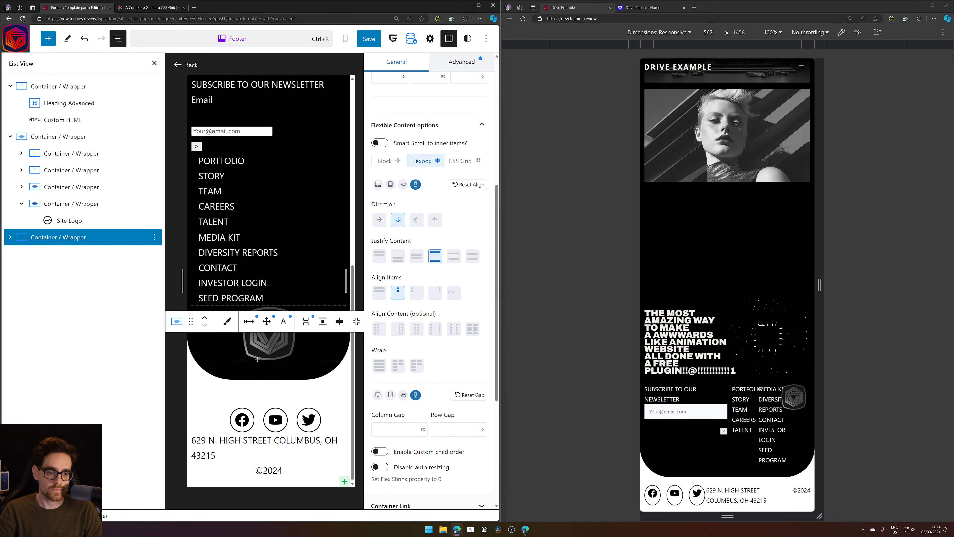
left_click(277, 378)
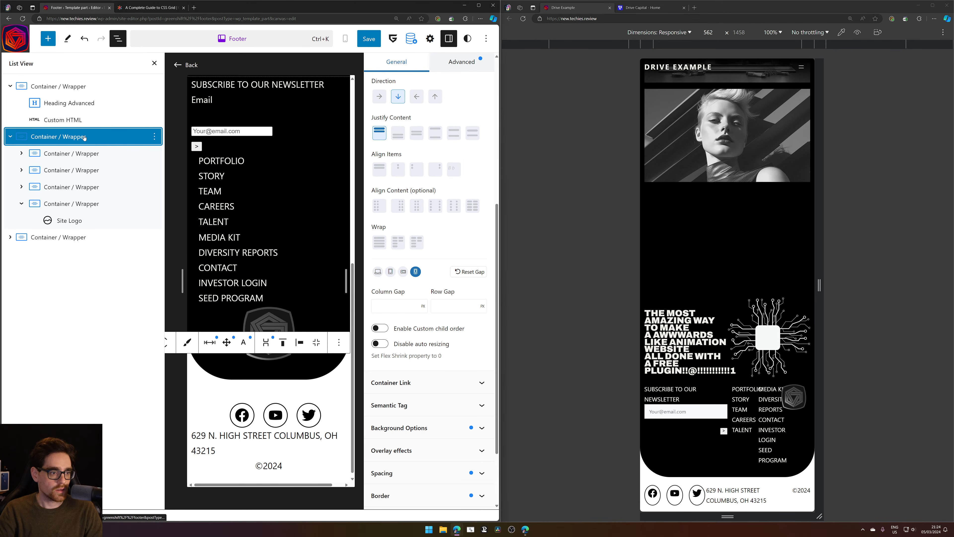
scroll(455, 351, "down", 3)
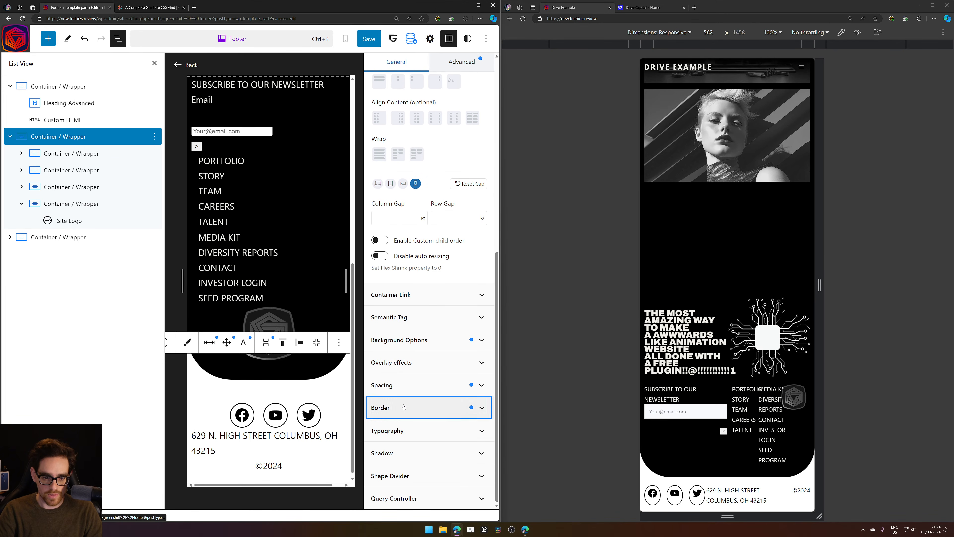
left_click(428, 403)
scroll(431, 364, "down", 1)
double_click(424, 399)
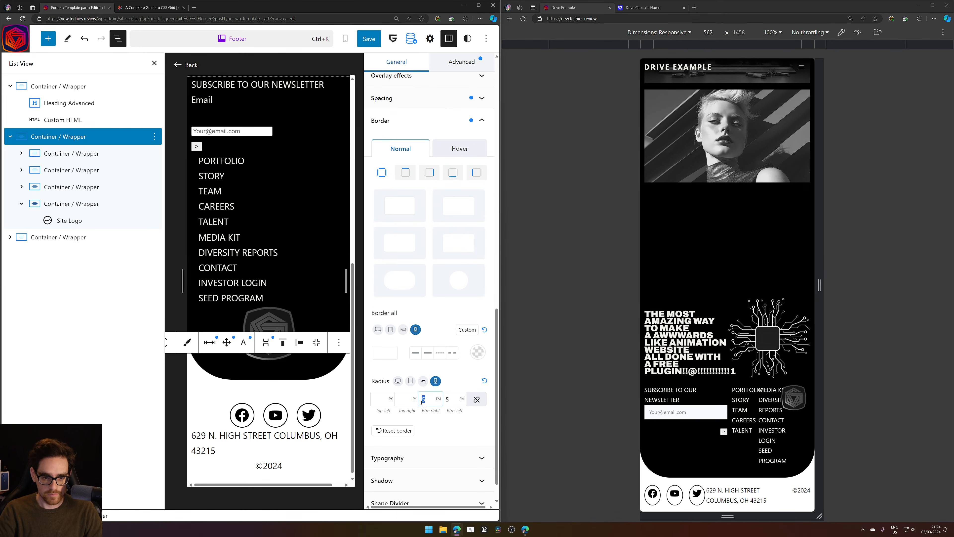
type("3")
key("Tab")
type("3")
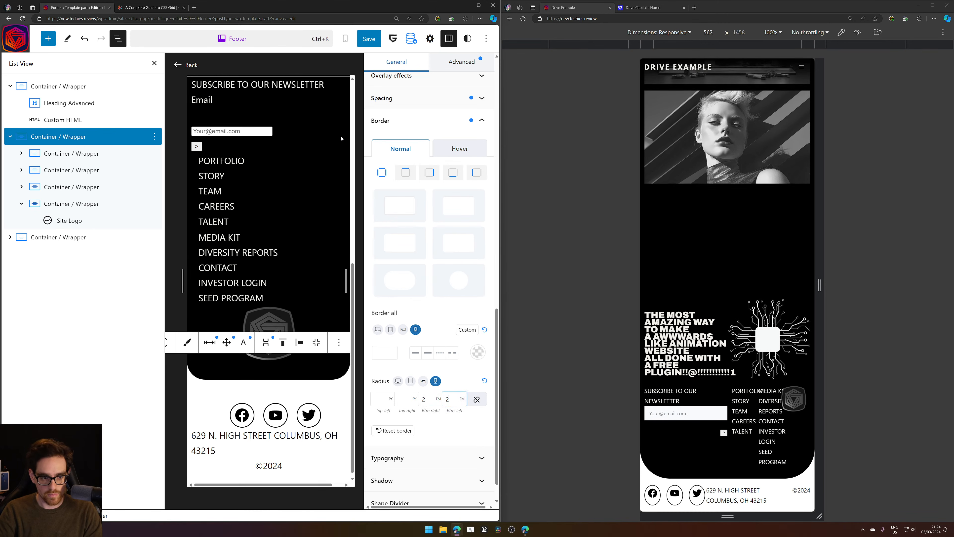
Save the pending footer and Front Page template changes, dismissing the error notice and repeating the save
left_click(377, 41)
left_click(388, 42)
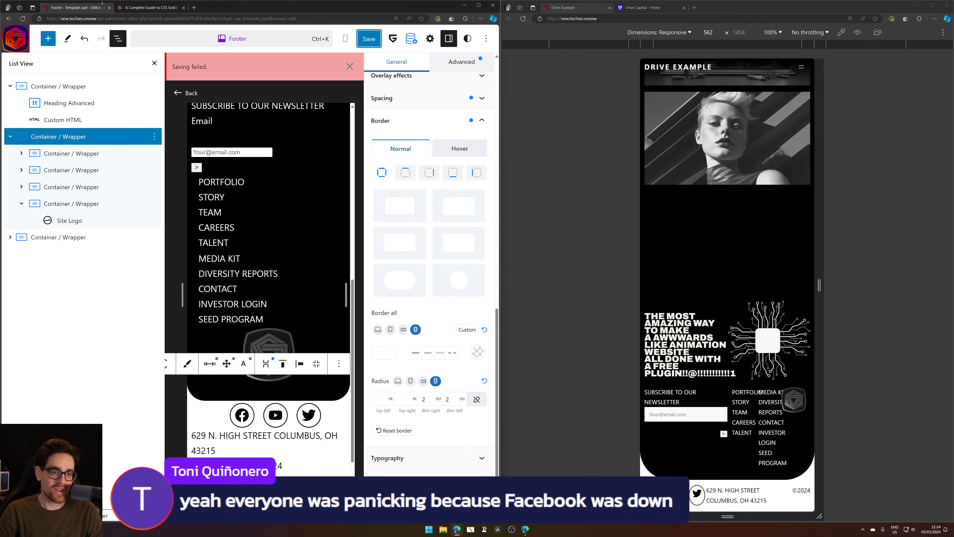
left_click(349, 66)
left_click(369, 39)
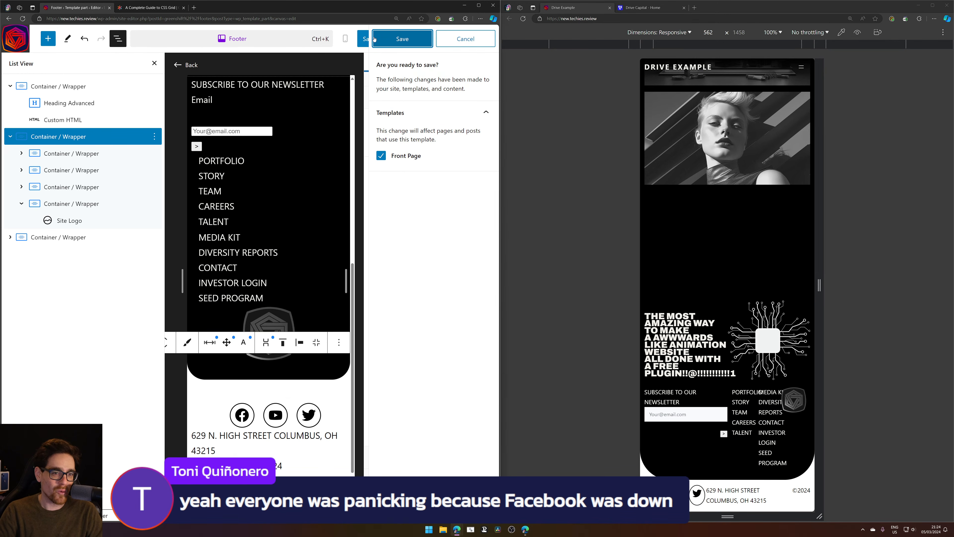
left_click(392, 39)
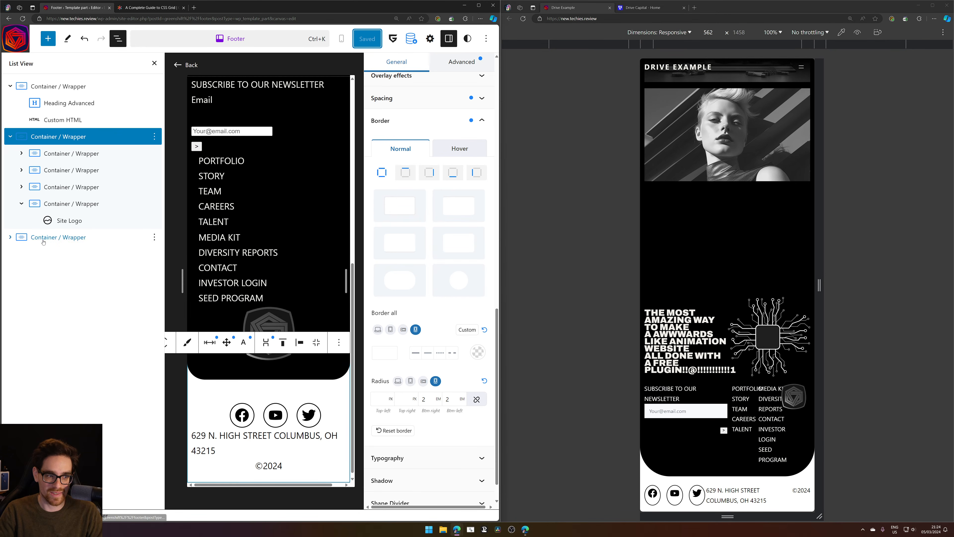
Align the items of the social icons, address and copyright container to the start on mobile and save the footer
left_click(104, 237)
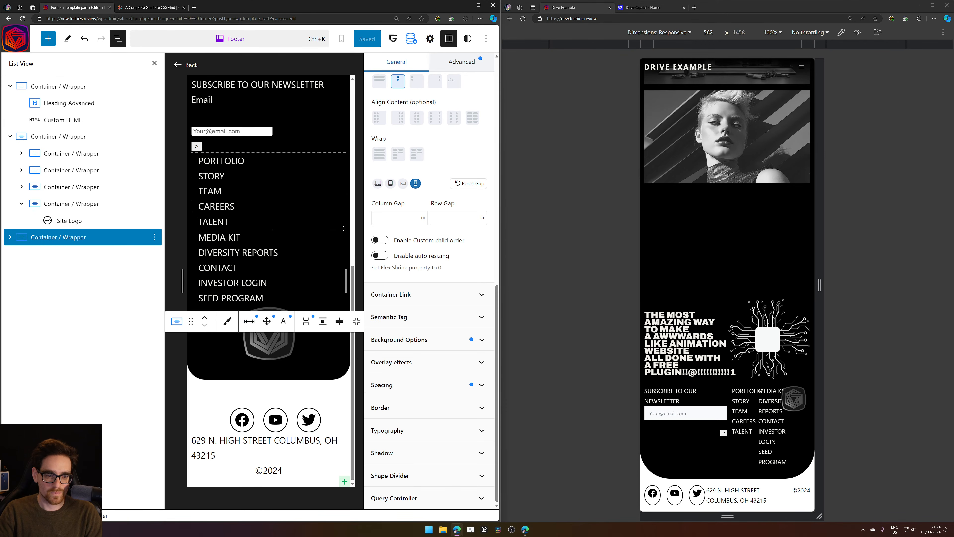
scroll(410, 252, "up", 5)
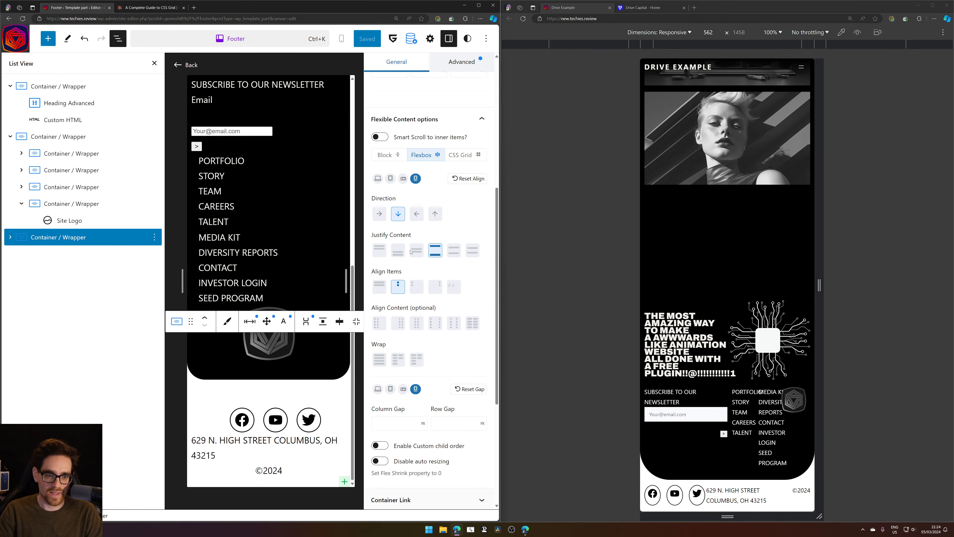
left_click(412, 288)
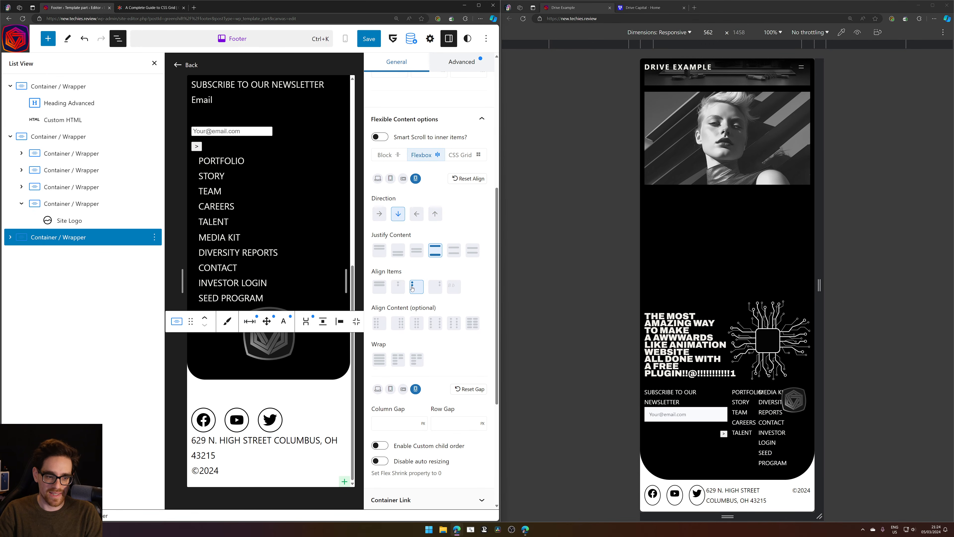
left_click(376, 40)
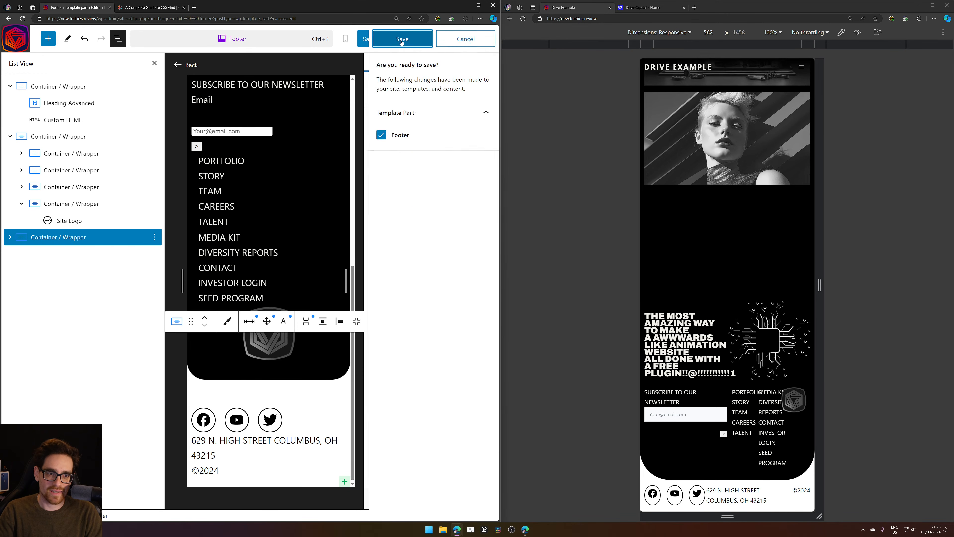
left_click(408, 42)
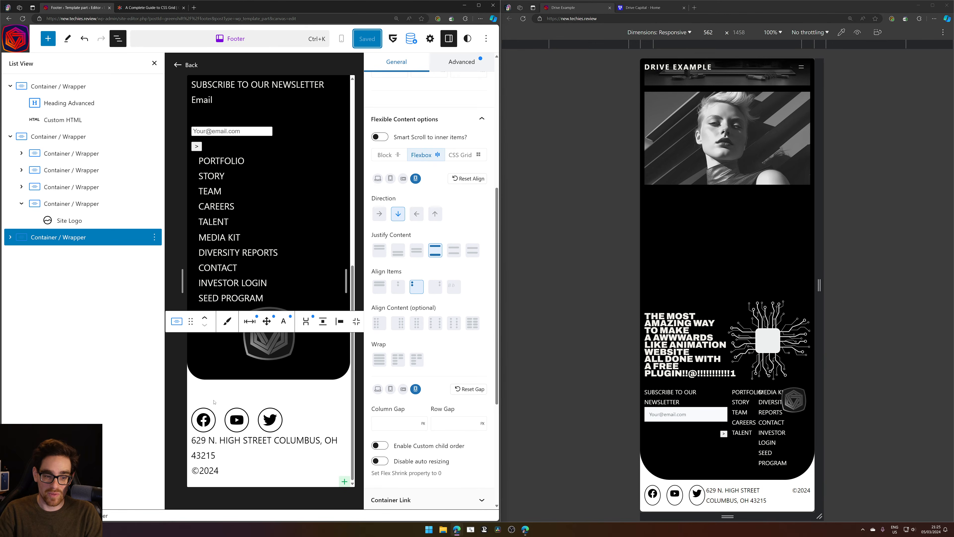
Set the mobile top padding of the social icons, address and copyright container to 100 px and save the footer
left_click(250, 320)
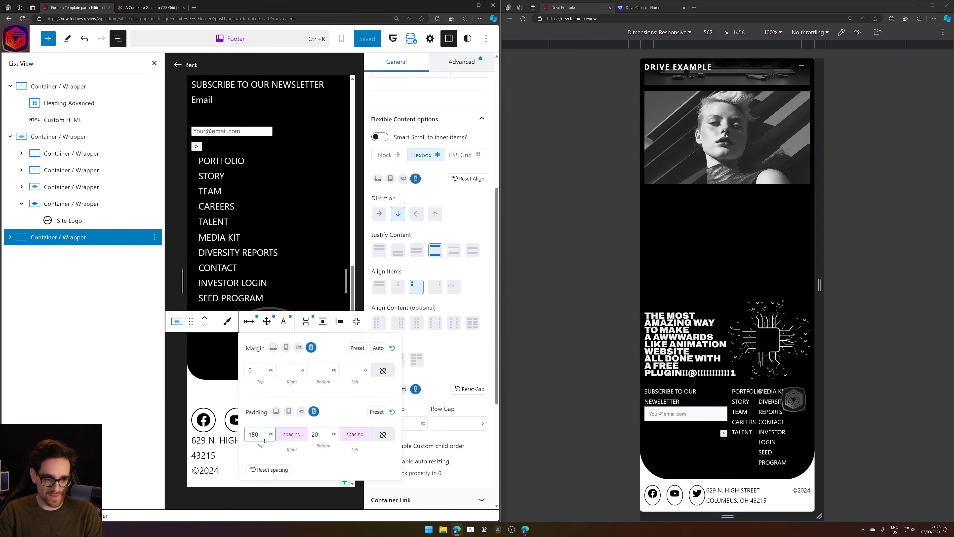
key("BackSpace")
type("0")
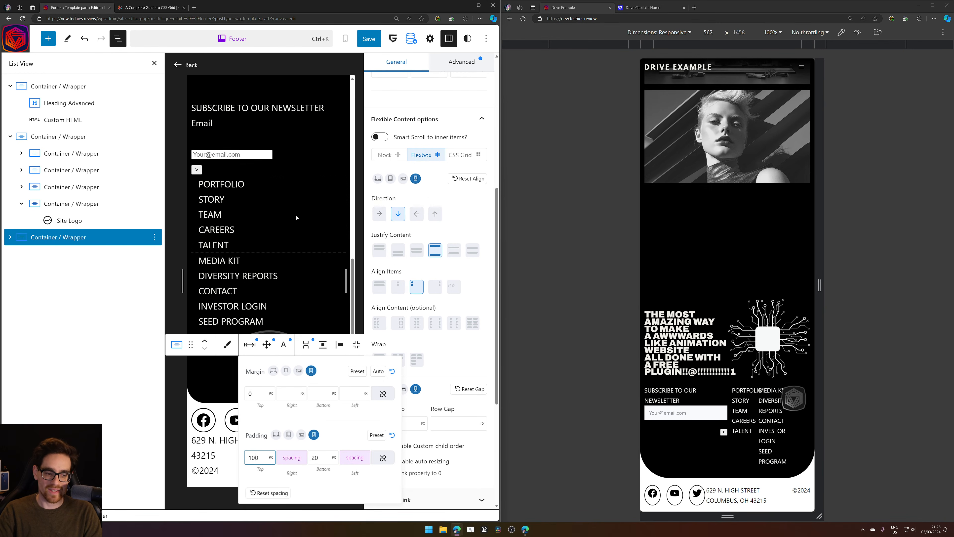
left_click(368, 39)
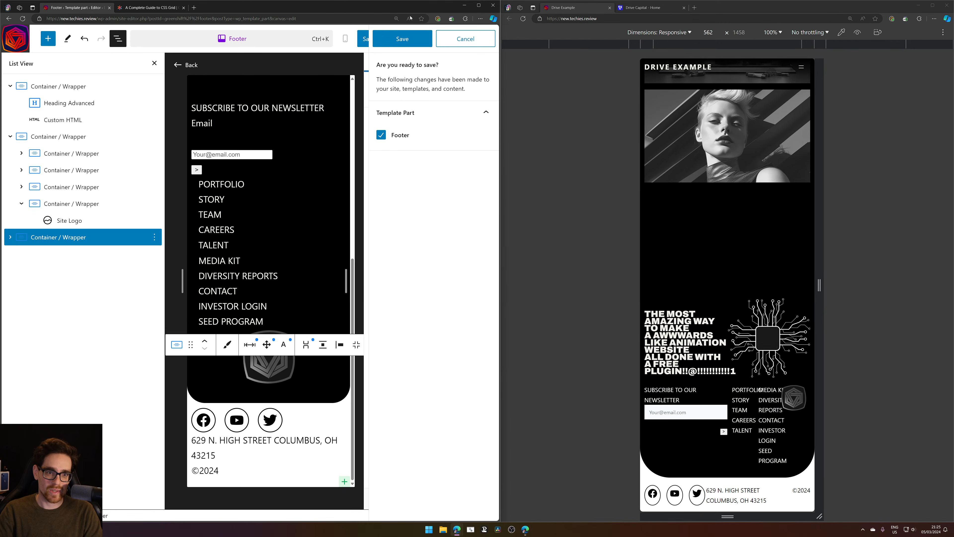
left_click(402, 39)
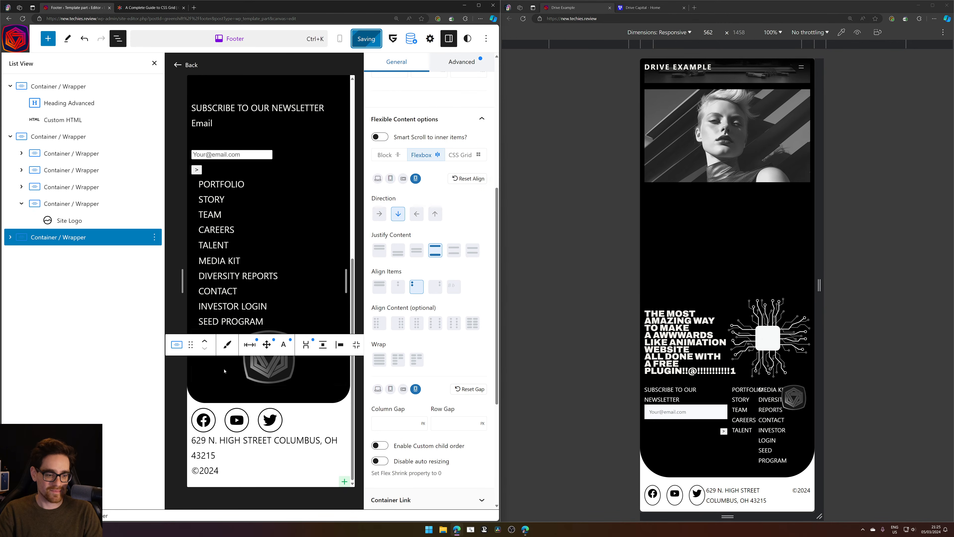
Left-align the copyright text in the footer's lower container for mobile
left_click(217, 470)
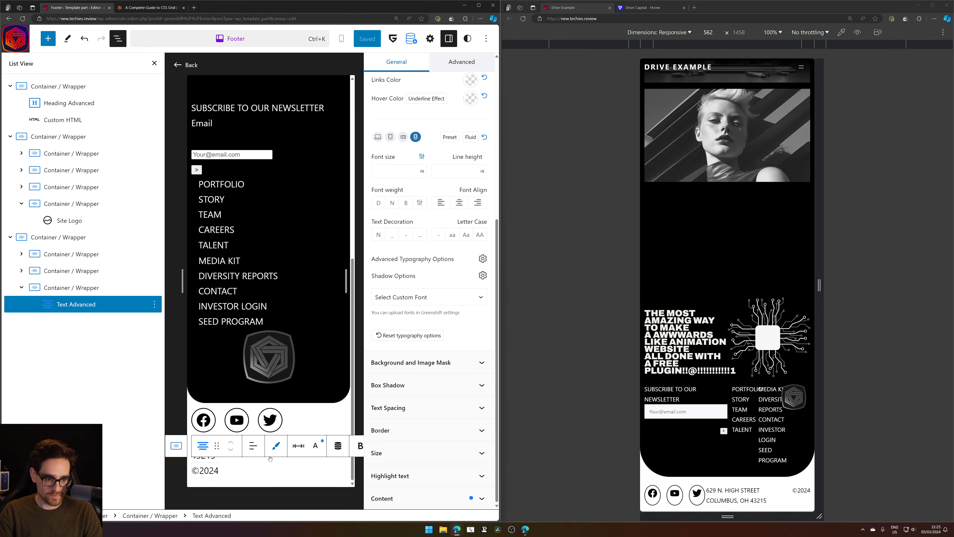
left_click(259, 450)
left_click(272, 492)
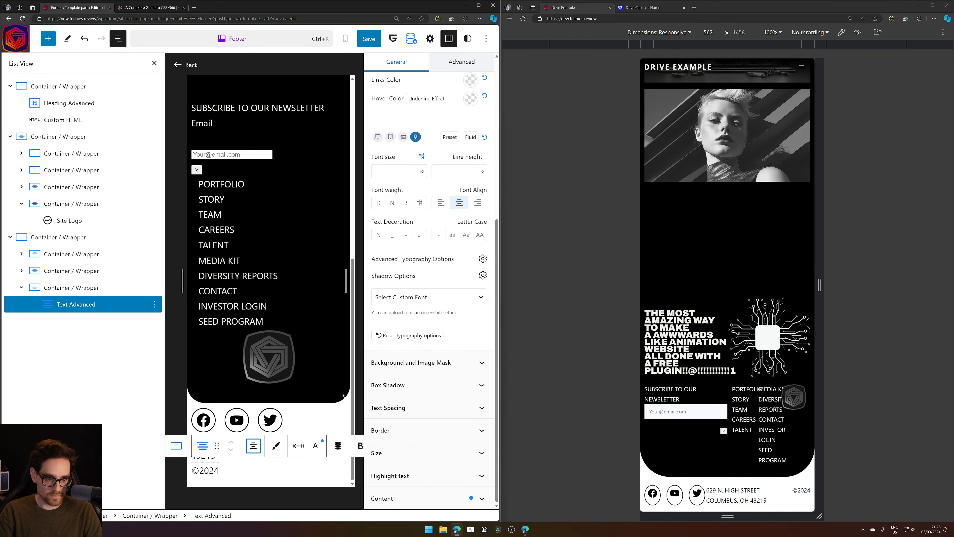
left_click(253, 446)
left_click(281, 475)
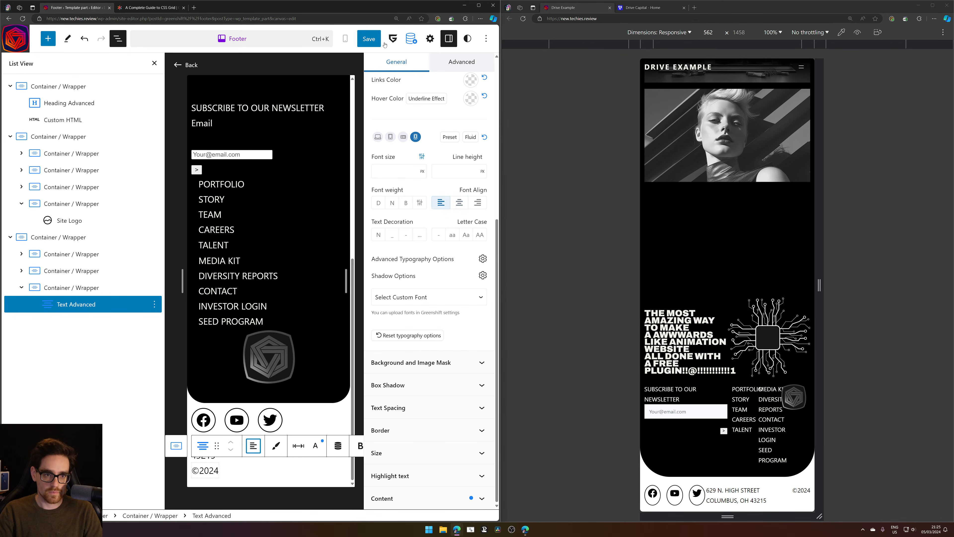
Save the footer changes and reload the live page to check the mobile footer
left_click(369, 39)
left_click(456, 59)
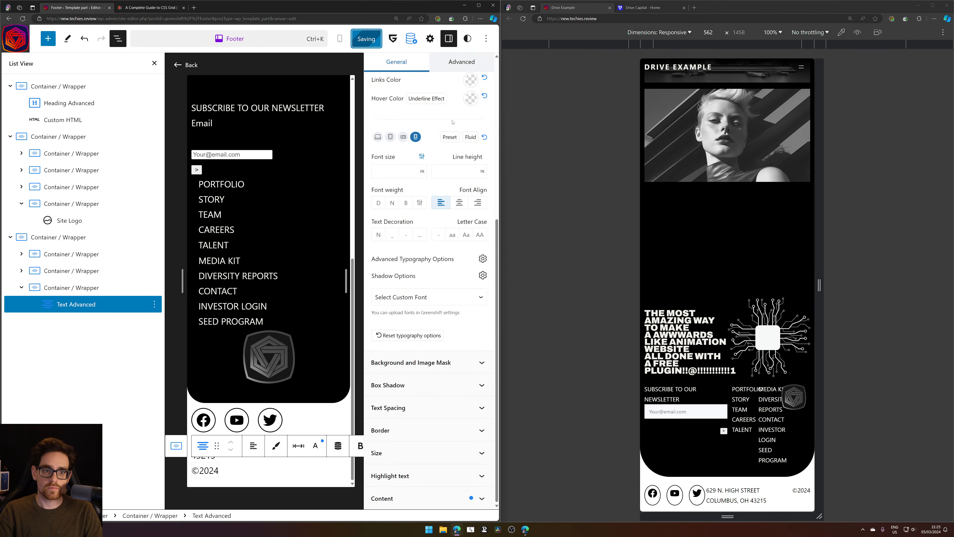
left_click(523, 19)
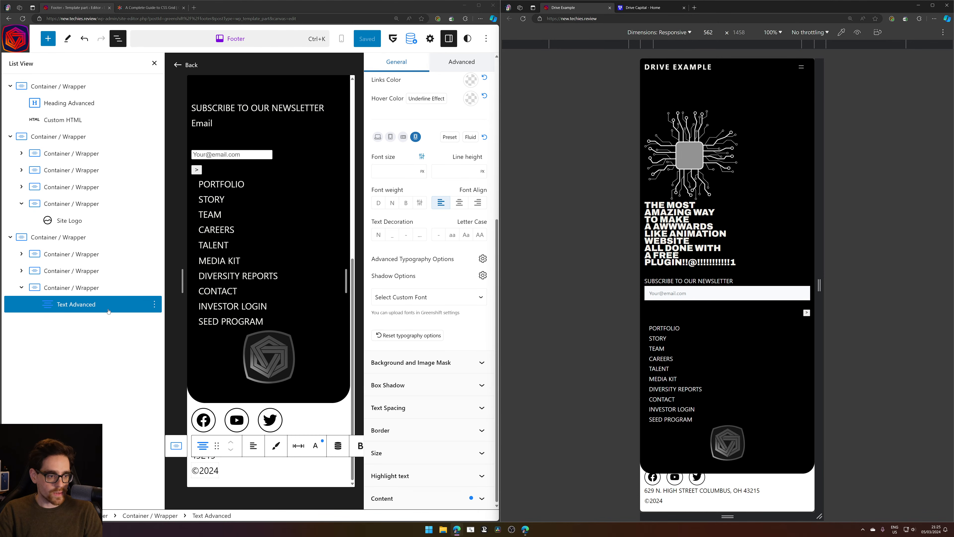
Set the mobile top padding of the social icons, address and copyright container to 120 px and save the footer
left_click(75, 236)
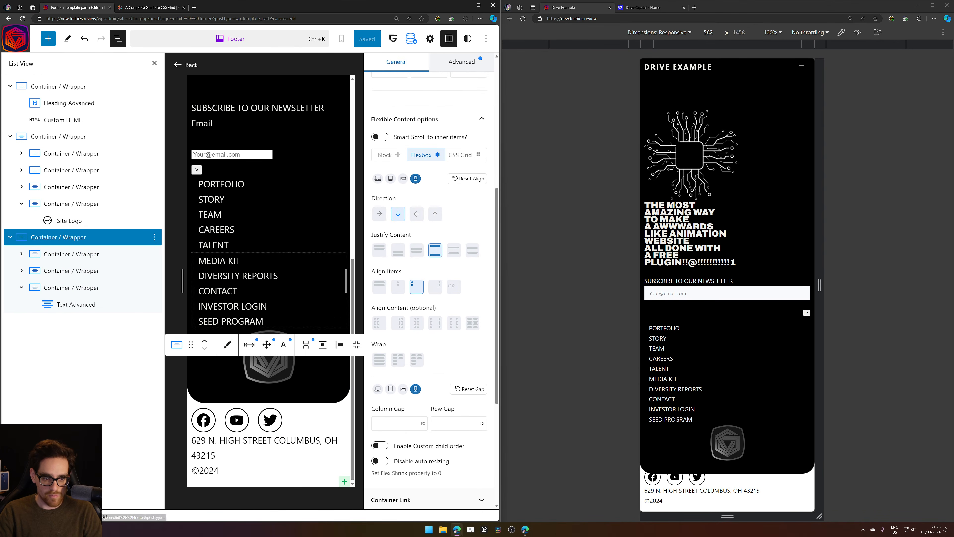
left_click(266, 344)
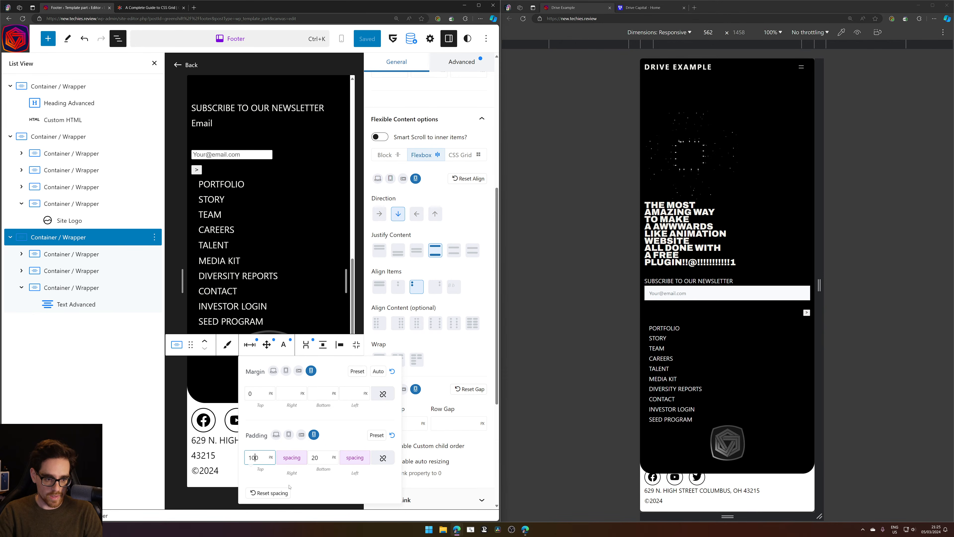
key("BackSpace")
type("2")
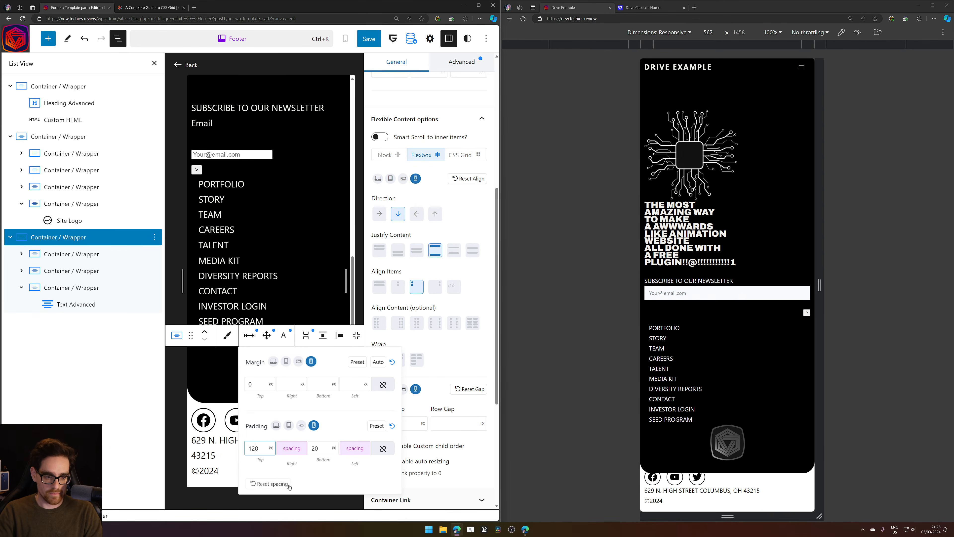
left_click(377, 39)
left_click(404, 38)
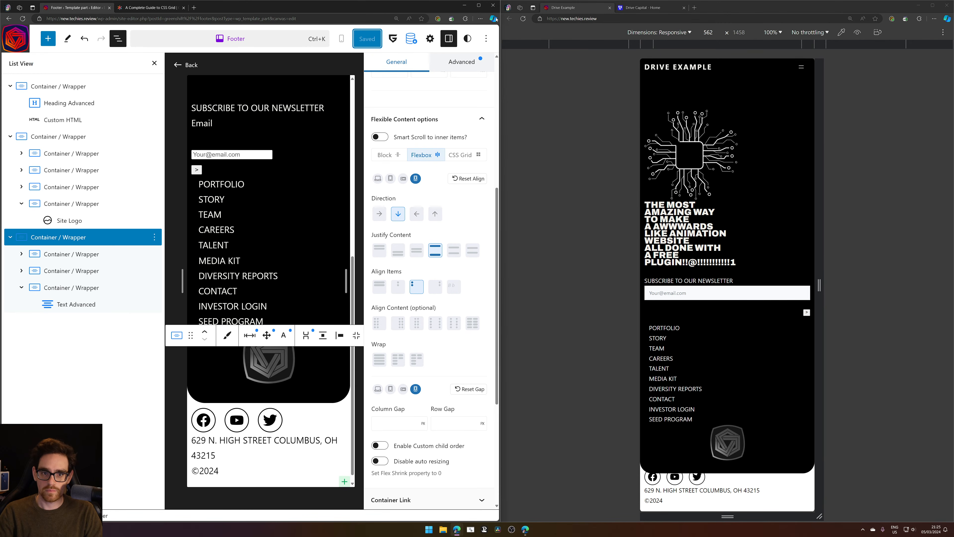
Examine the sizing and flexbox settings of the footer's heading and animation container, and the heading's advanced settings
left_click(56, 87)
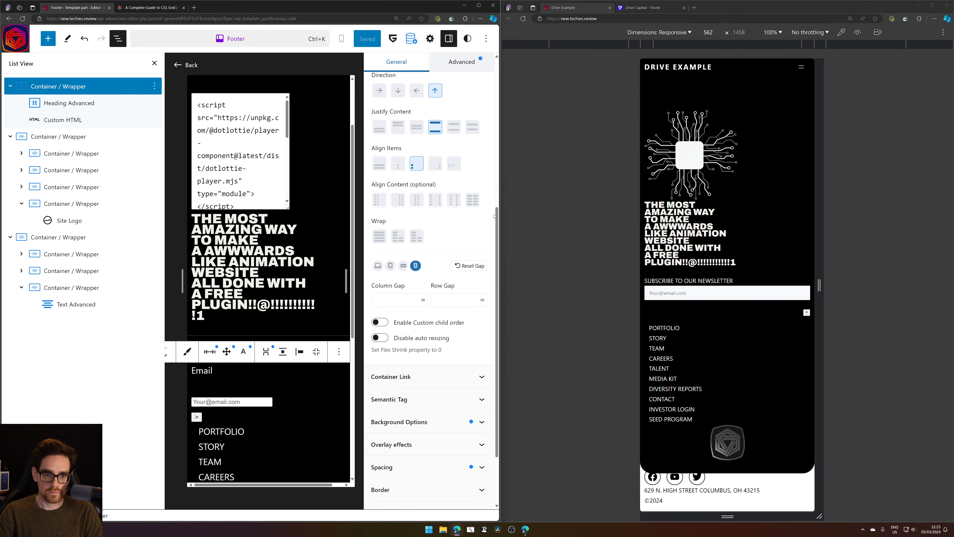
scroll(451, 169, "up", 4)
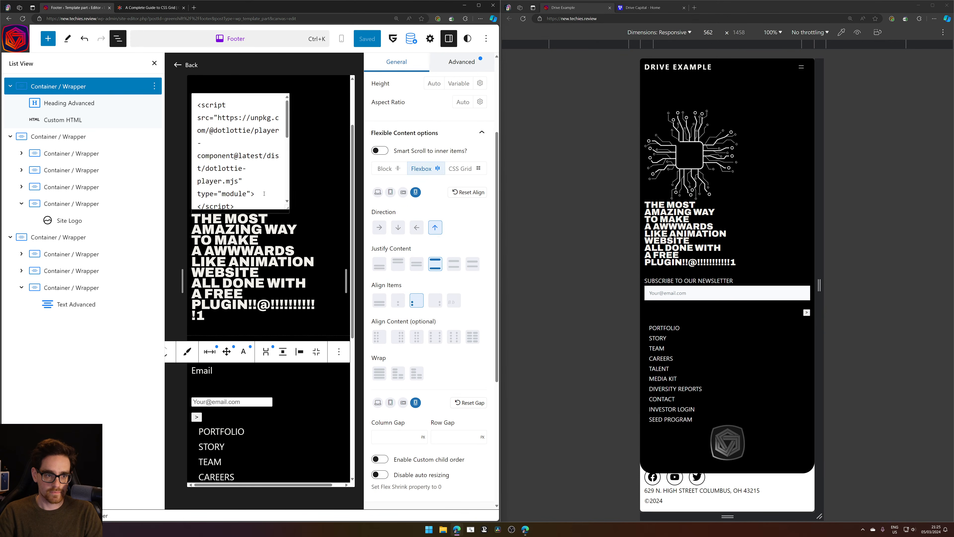
scroll(449, 194, "up", 4)
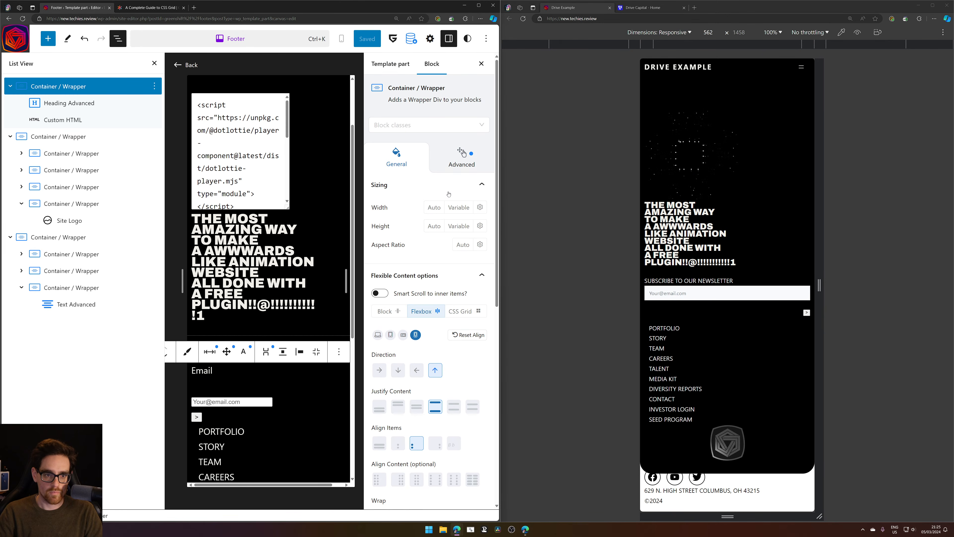
scroll(416, 237, "down", 8)
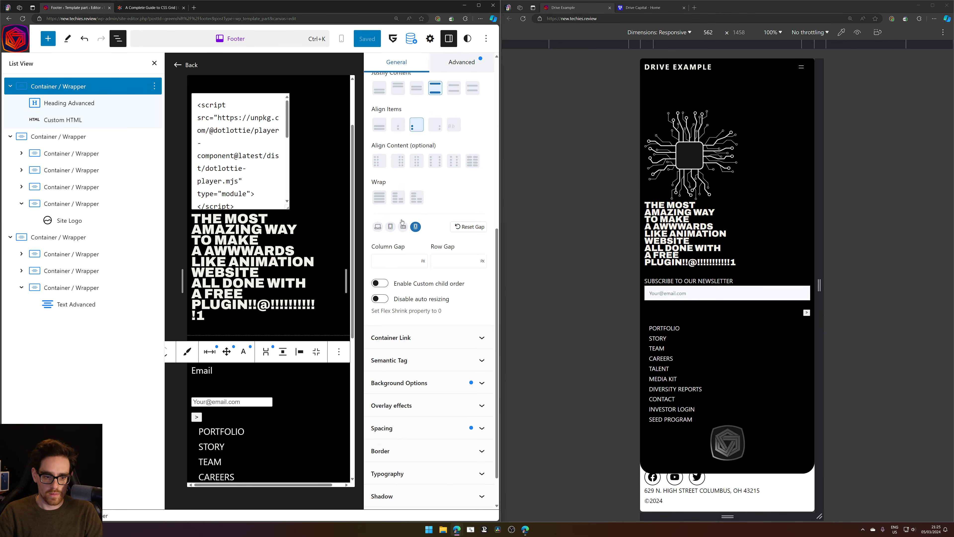
left_click(264, 244)
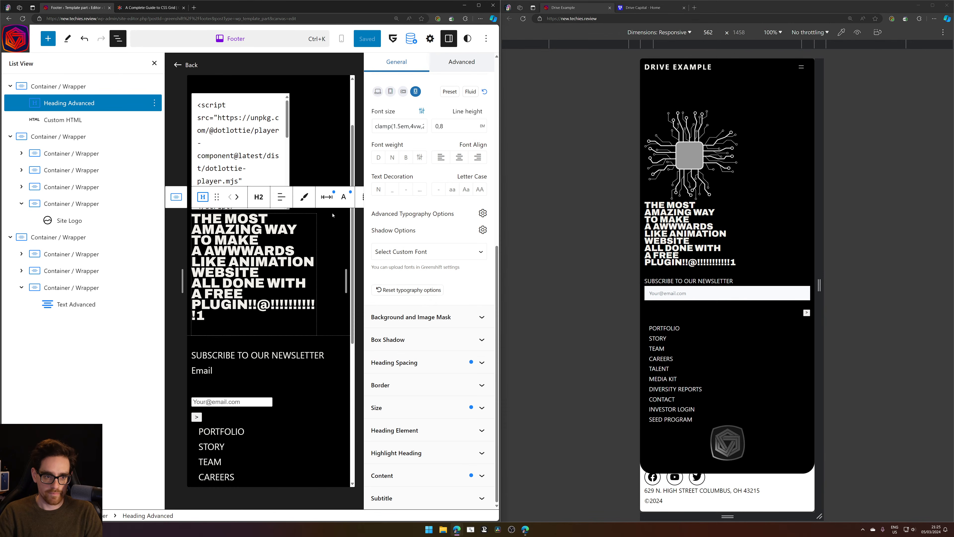
left_click(462, 66)
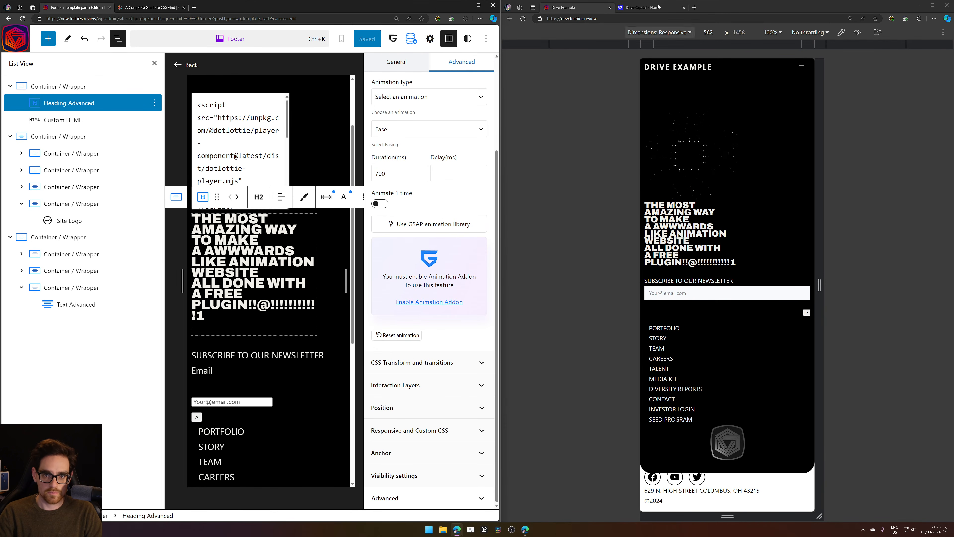
Reload the live page and review its mobile layout from the story section down to the footer
left_click(523, 21)
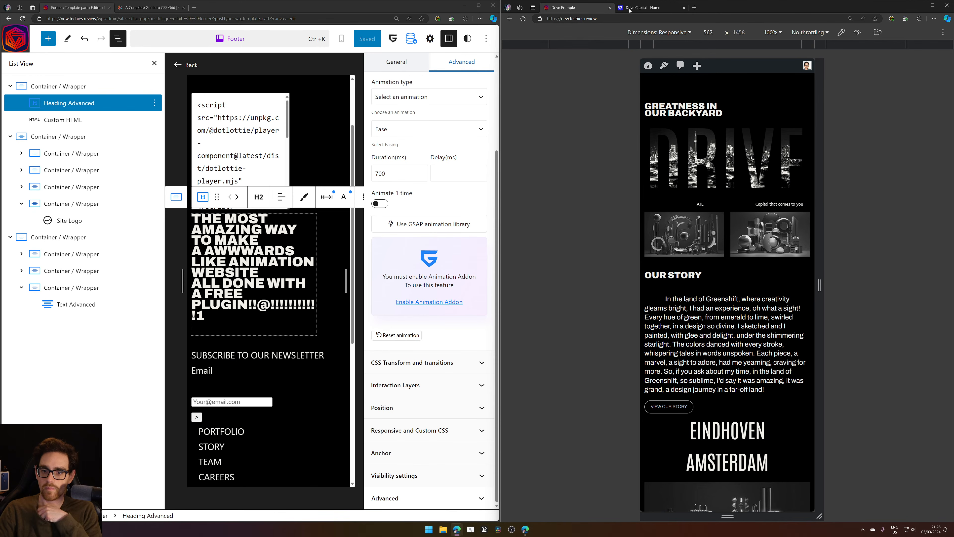
left_click(523, 20)
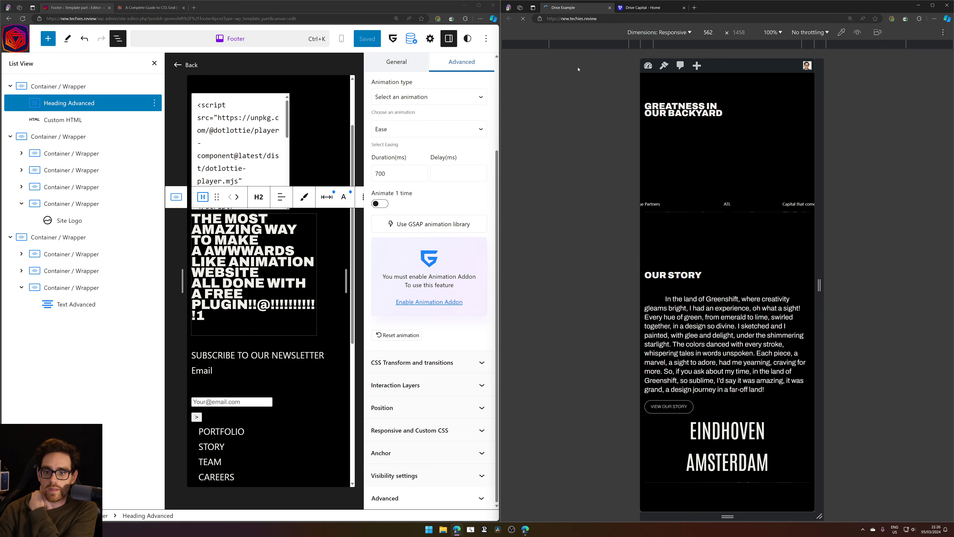
scroll(727, 285, "down", 7)
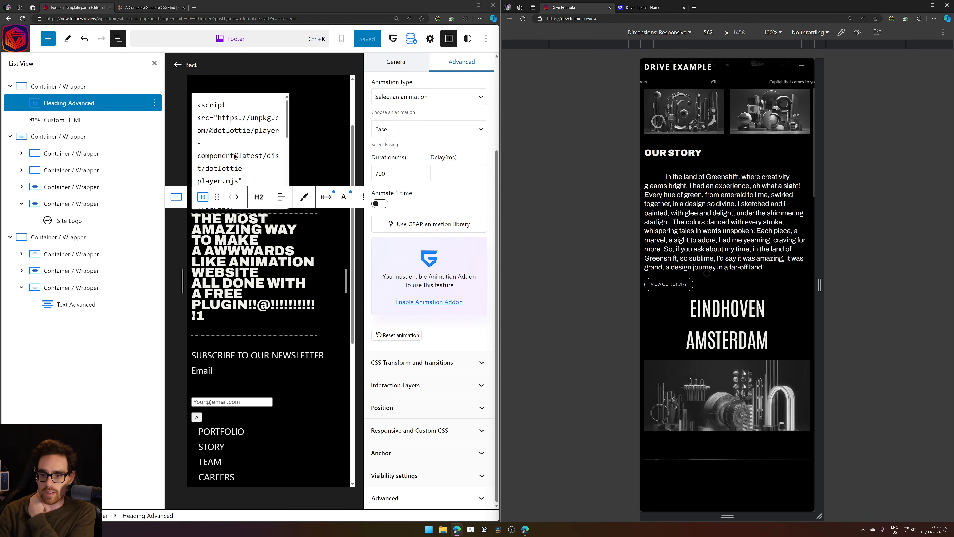
scroll(707, 271, "down", 11)
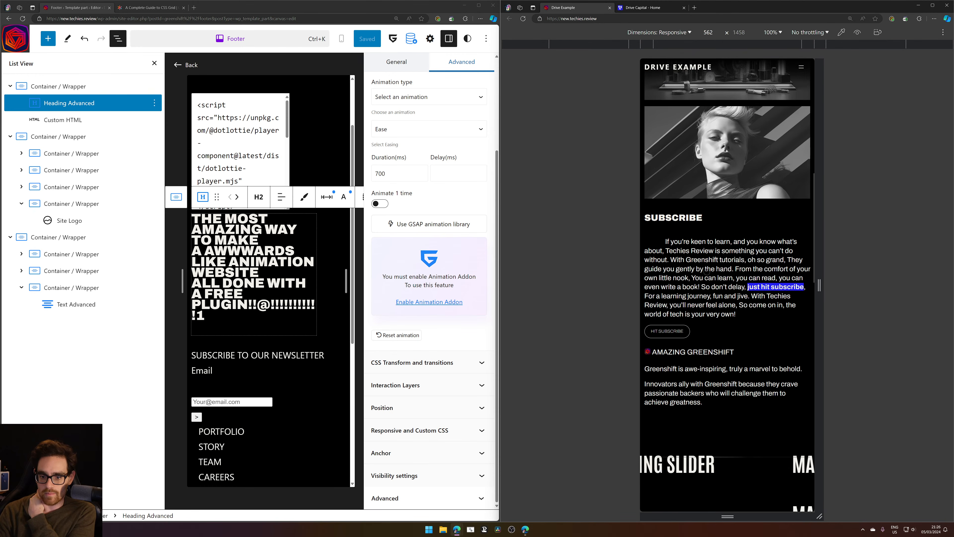
scroll(707, 271, "down", 10)
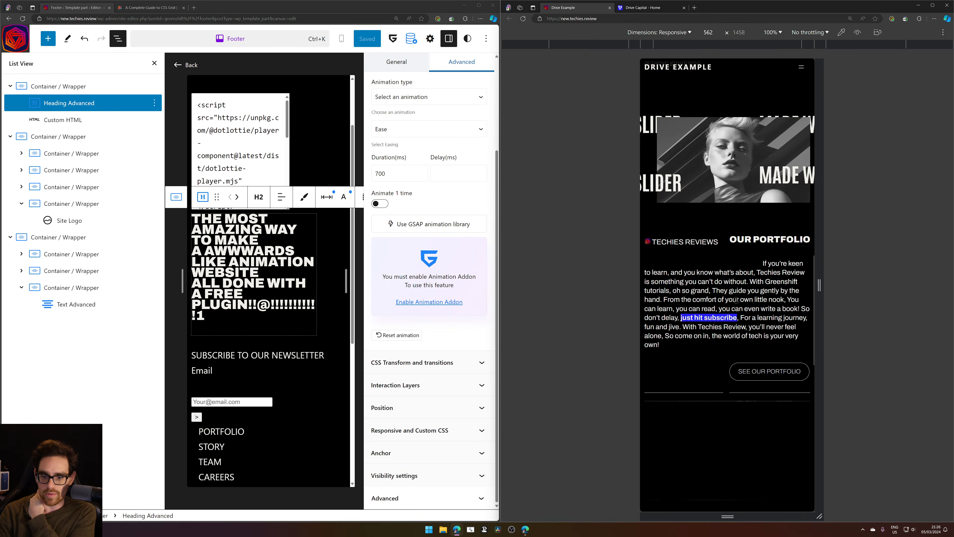
scroll(732, 289, "down", 12)
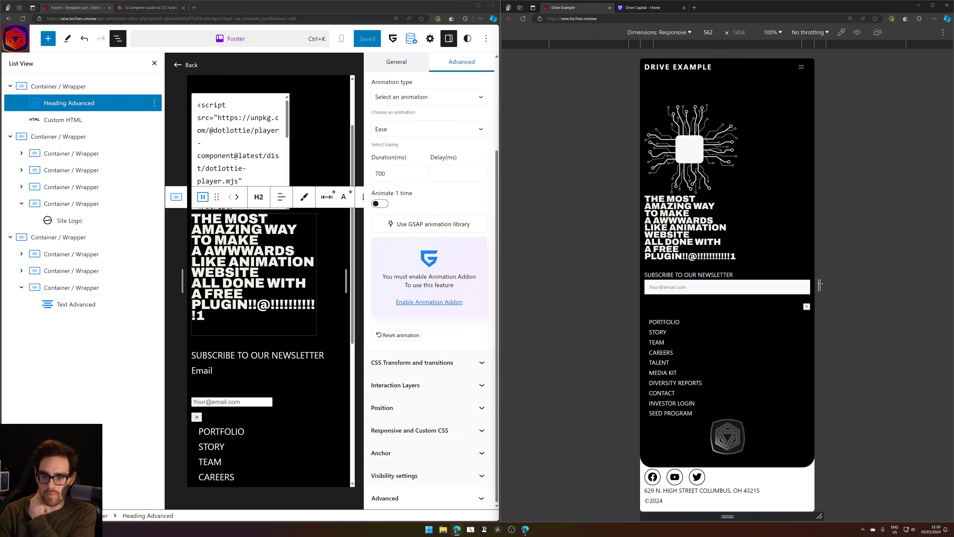
Widen the live page preview to 1392 px, reload it and review the desktop layout of the upper sections
left_click_drag(819, 285, 948, 285)
scroll(768, 271, "up", 10)
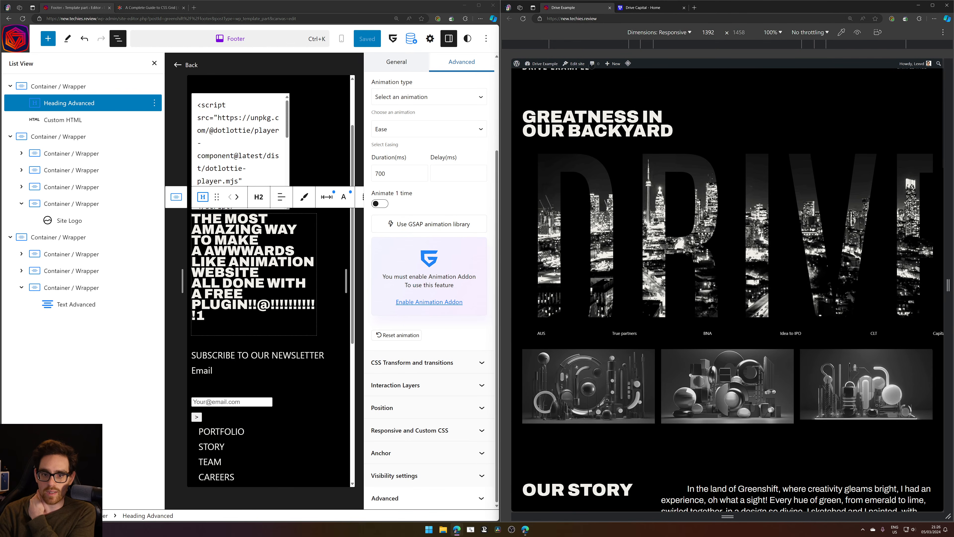
left_click(523, 19)
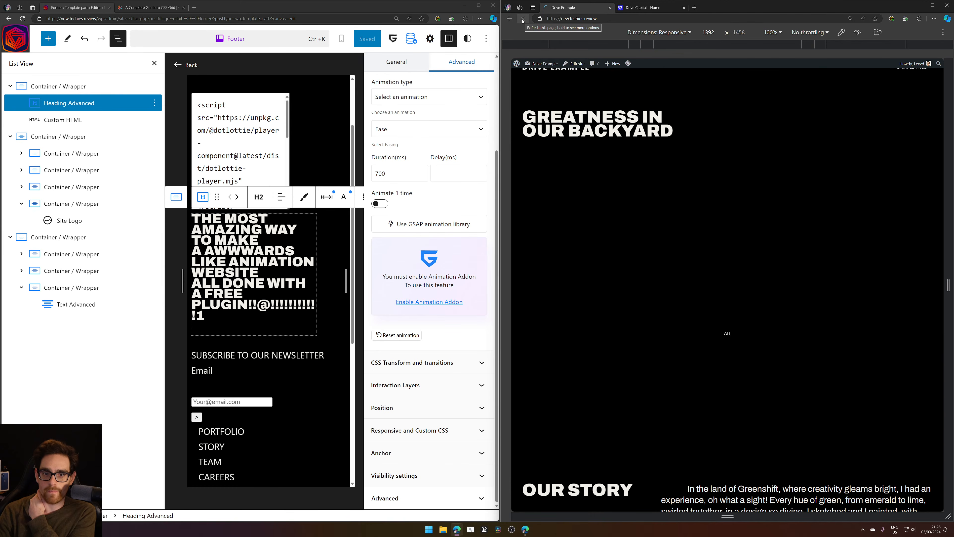
scroll(736, 169, "down", 2)
scroll(735, 169, "down", 3)
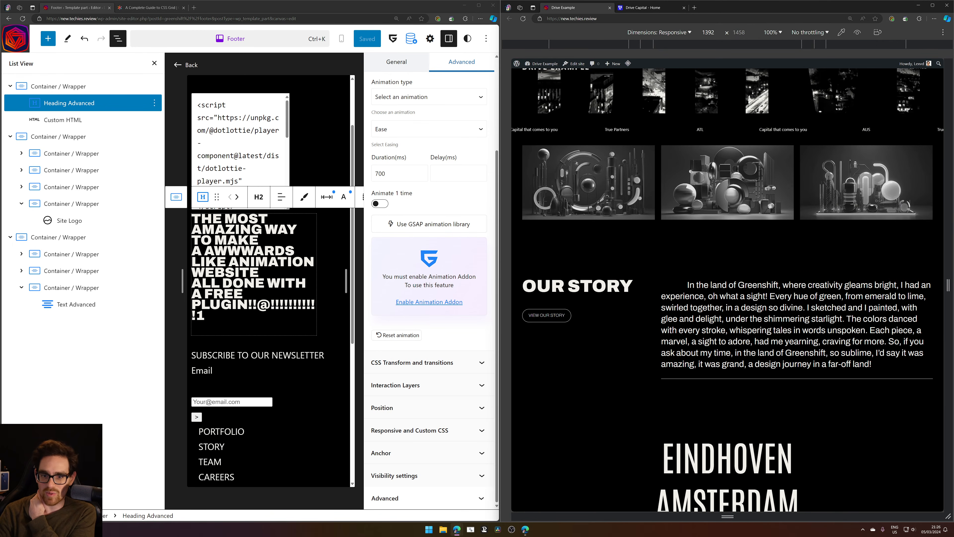
scroll(756, 212, "up", 4)
scroll(756, 212, "down", 9)
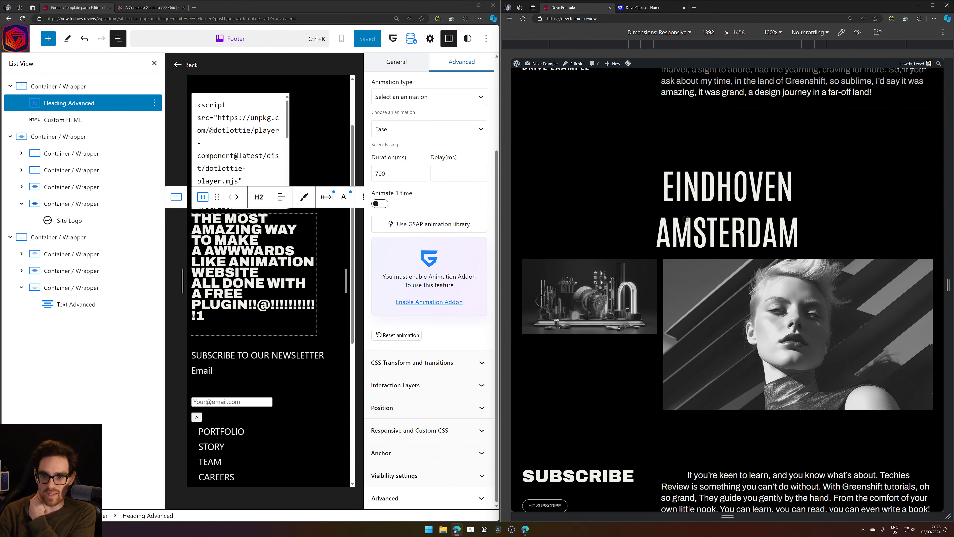
Preview the live page at 320 px and 1024 px widths, and close its DevTools window to end the device emulation
left_click(733, 44)
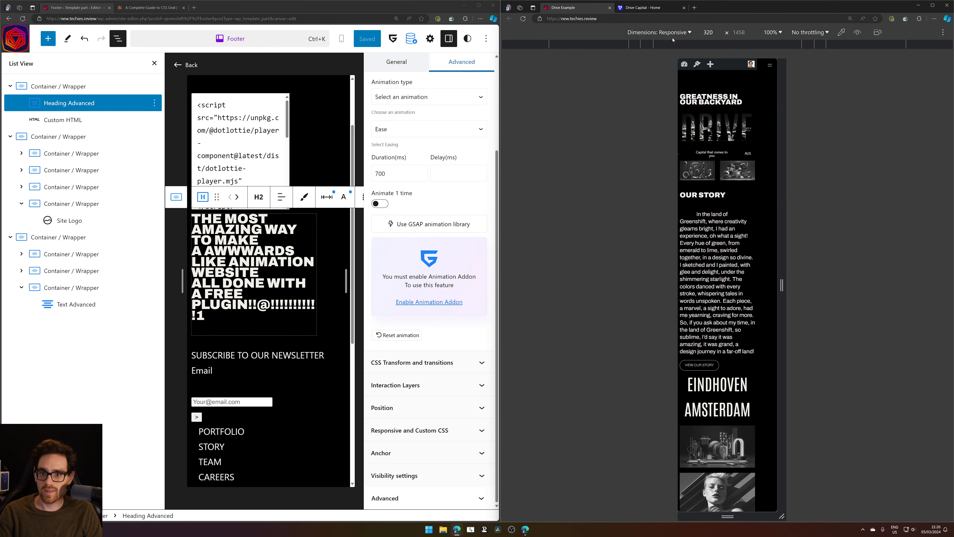
left_click(517, 45)
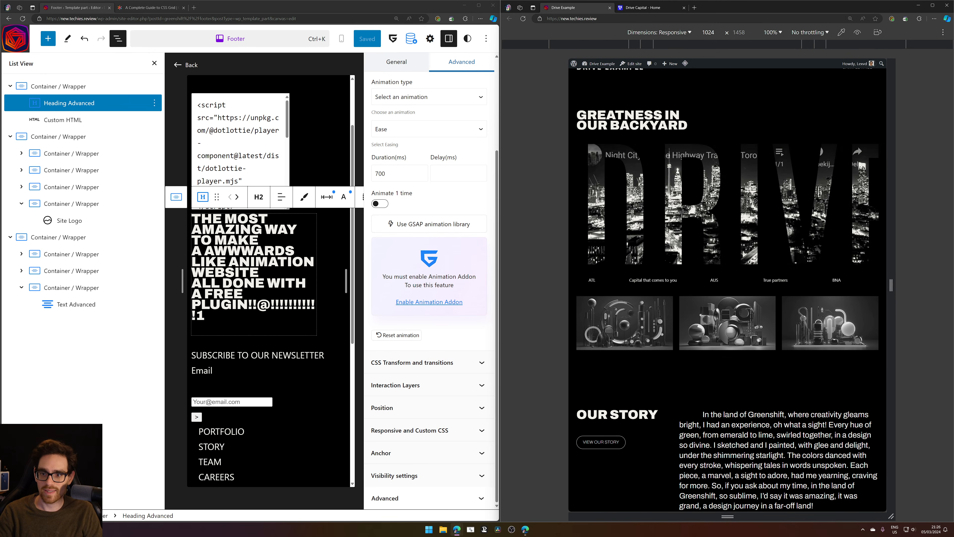
mouse_move(524, 532)
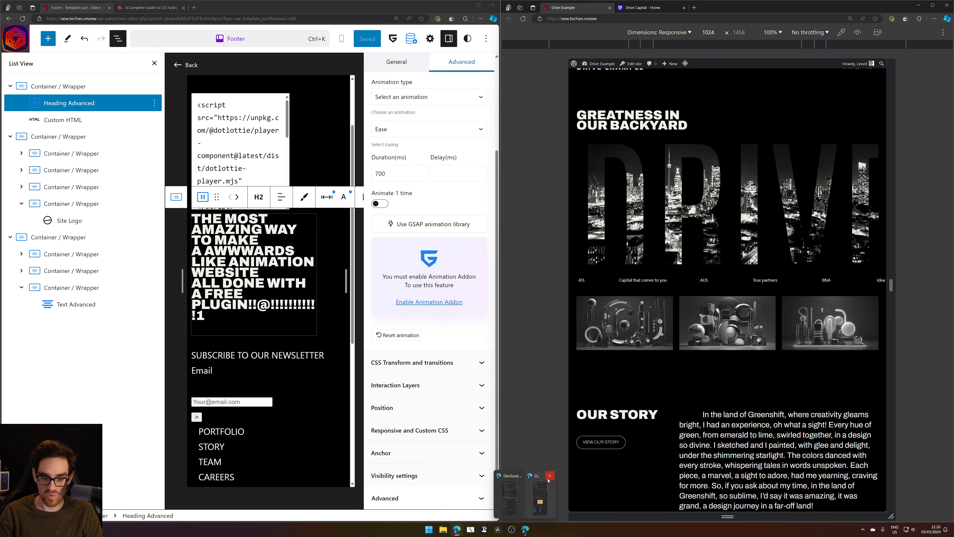
left_click(549, 475)
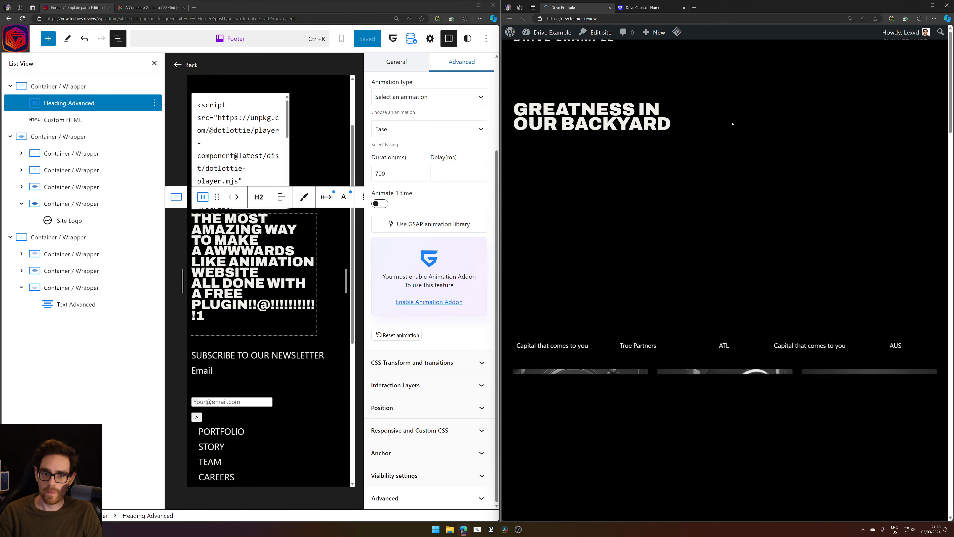
Review the live page's layout in the half-screen browser window from the city images down to the footer
scroll(730, 121, "down", 4)
scroll(730, 121, "down", 12)
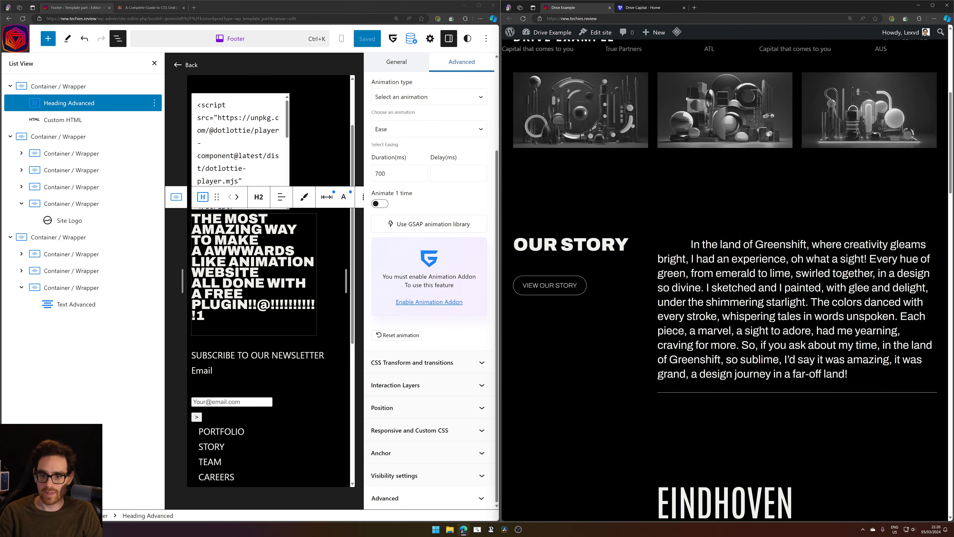
scroll(732, 194, "down", 10)
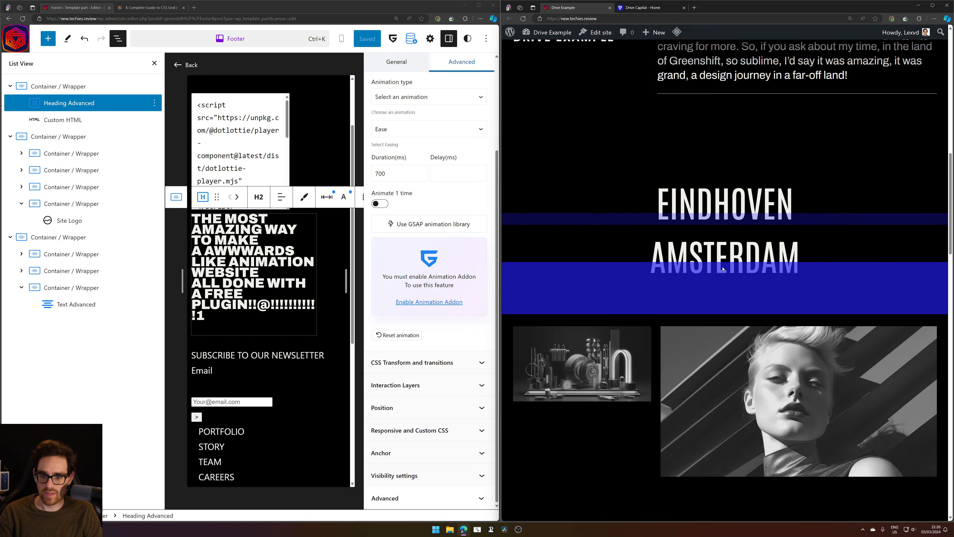
scroll(722, 264, "down", 6)
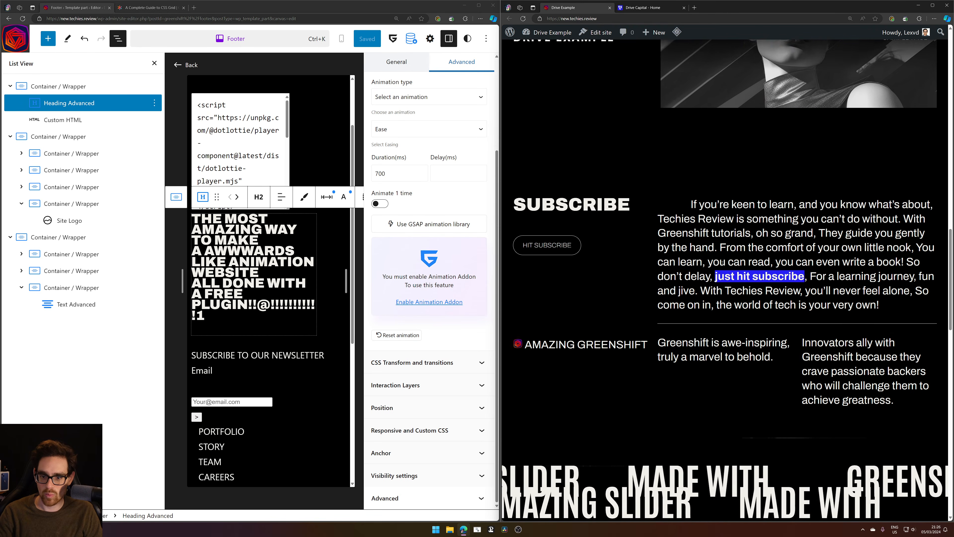
scroll(722, 265, "down", 20)
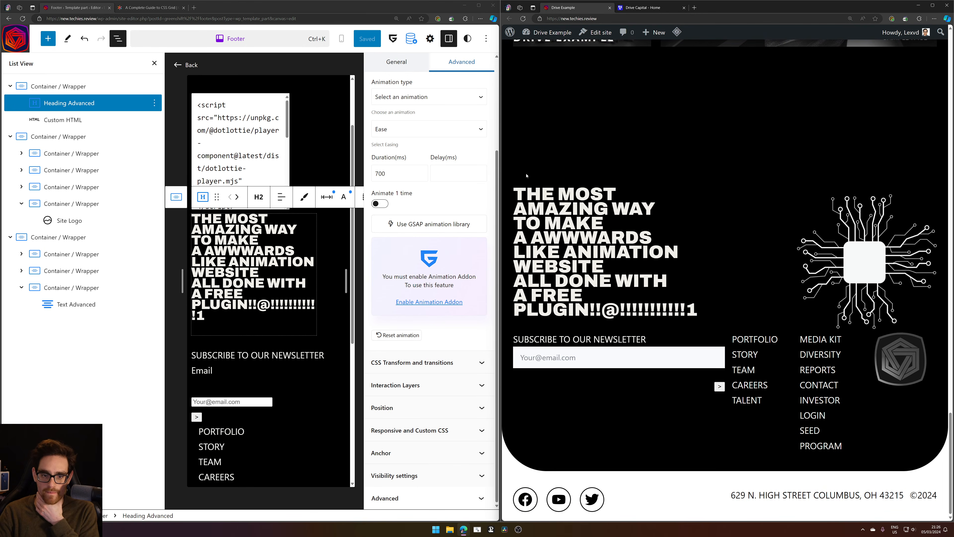
Narrow the live page's browser window to a phone-like width and review the page from the footer back up to the hero
left_click_drag(499, 153, 749, 153)
scroll(858, 336, "down", 5)
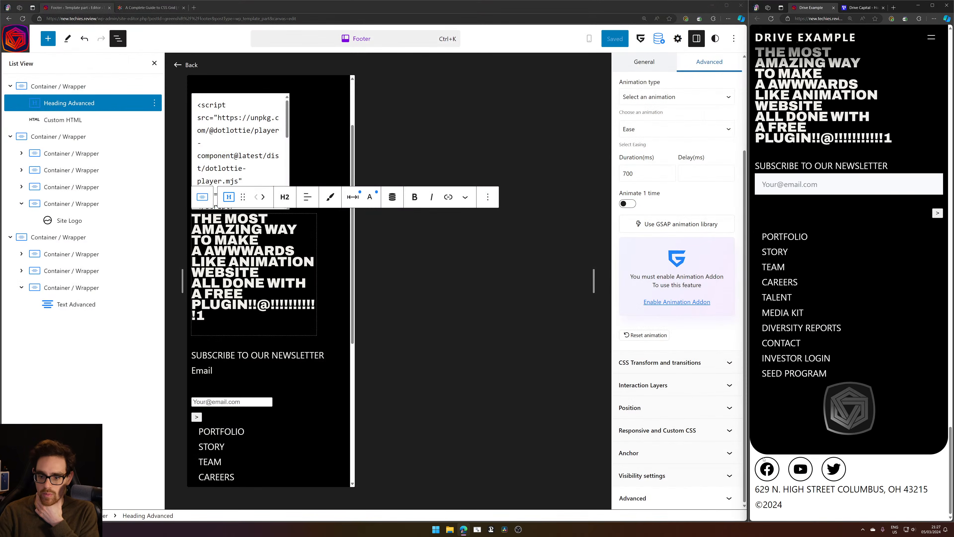
scroll(817, 395, "up", 5)
scroll(816, 395, "up", 10)
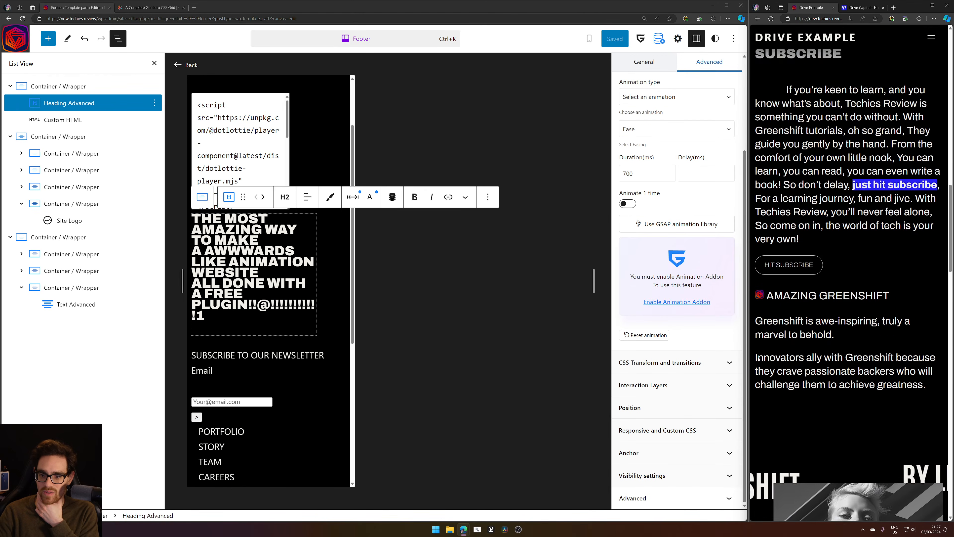
scroll(745, 201, "up", 3)
scroll(746, 201, "up", 2)
scroll(769, 222, "up", 3)
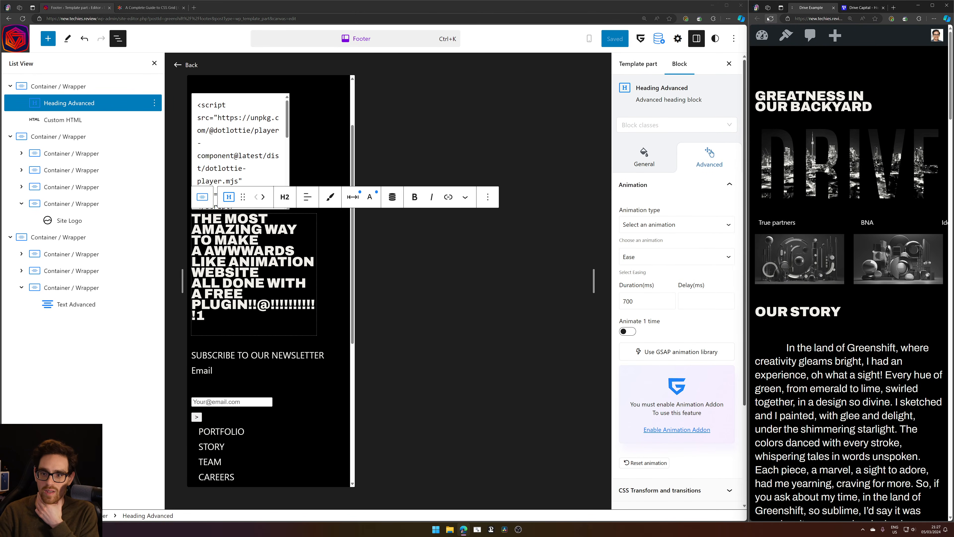
Review the narrow live page from the story section through the slider and portfolio down to the footer animation and heading
scroll(812, 113, "down", 10)
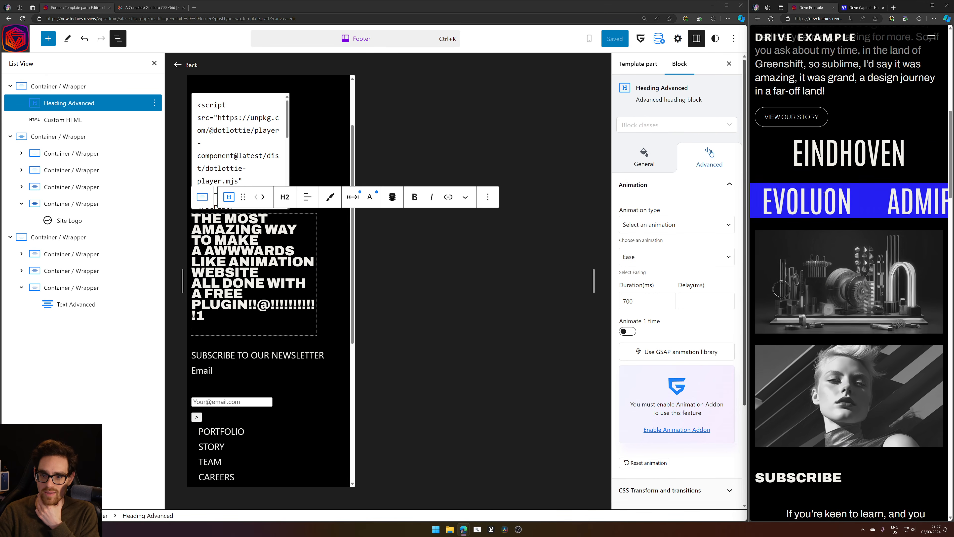
scroll(821, 188, "down", 5)
scroll(820, 203, "down", 5)
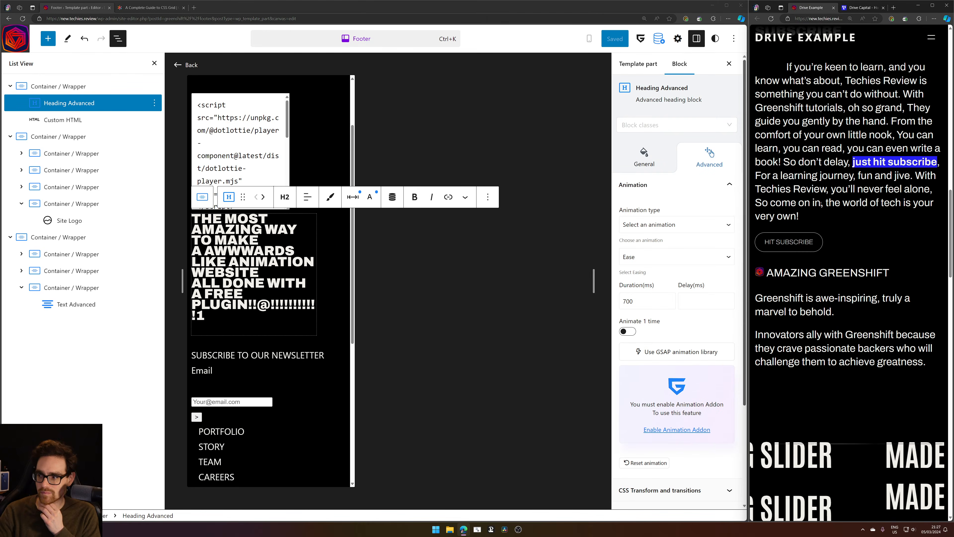
scroll(820, 204, "down", 4)
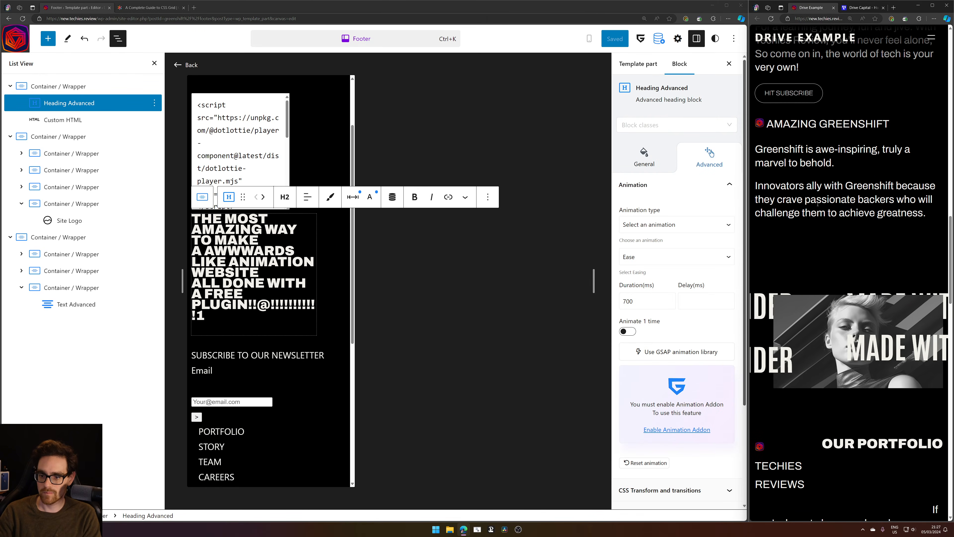
scroll(822, 206, "down", 7)
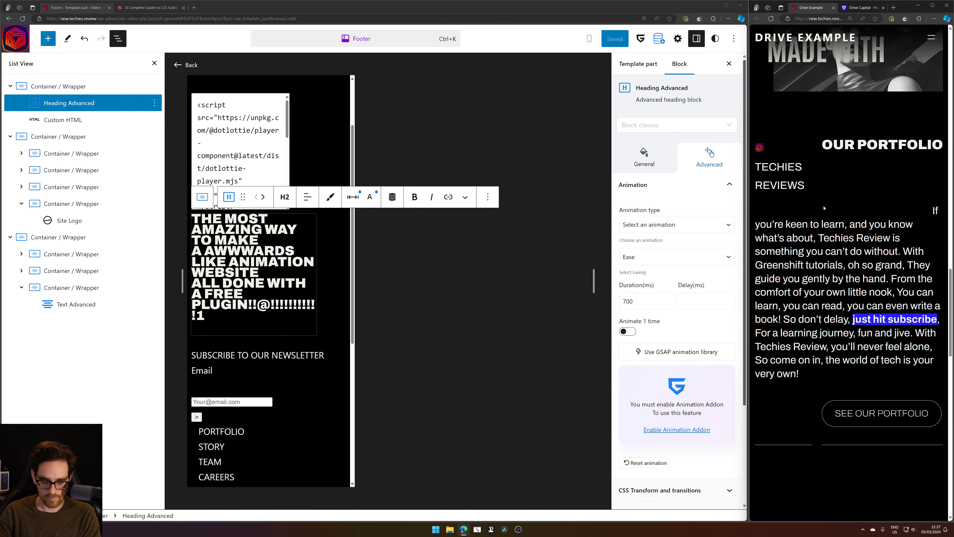
scroll(824, 208, "down", 4)
scroll(824, 206, "down", 10)
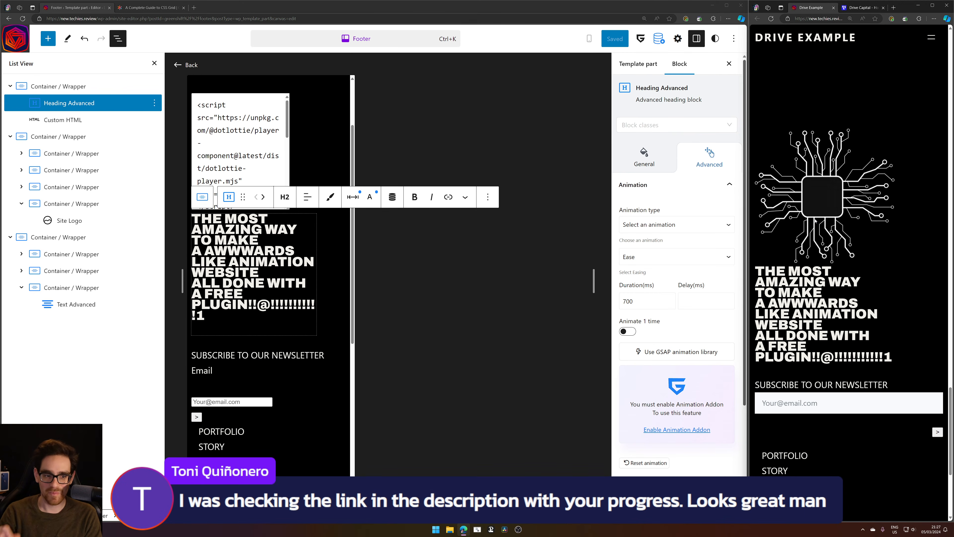
Leave the footer editor and return to the list of all template parts
left_click(194, 8)
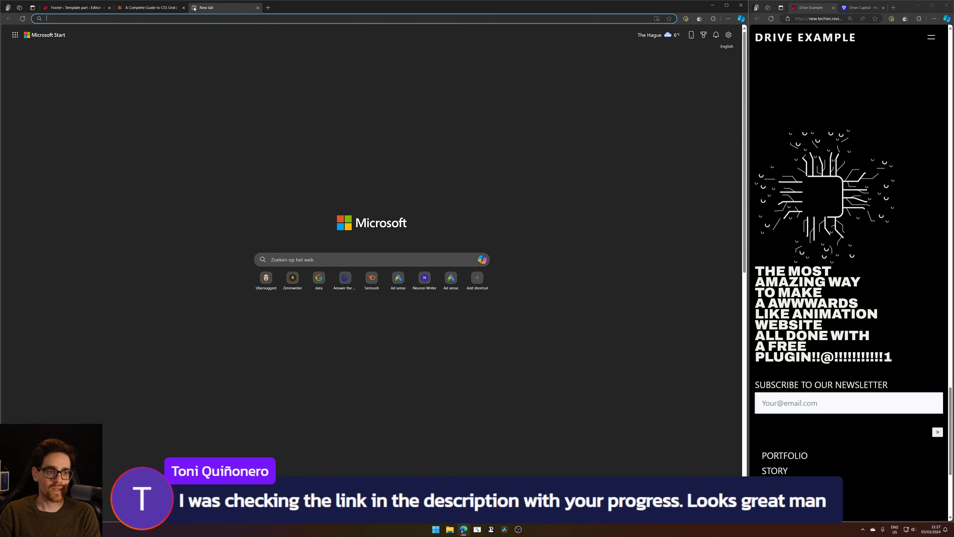
middle_click(204, 8)
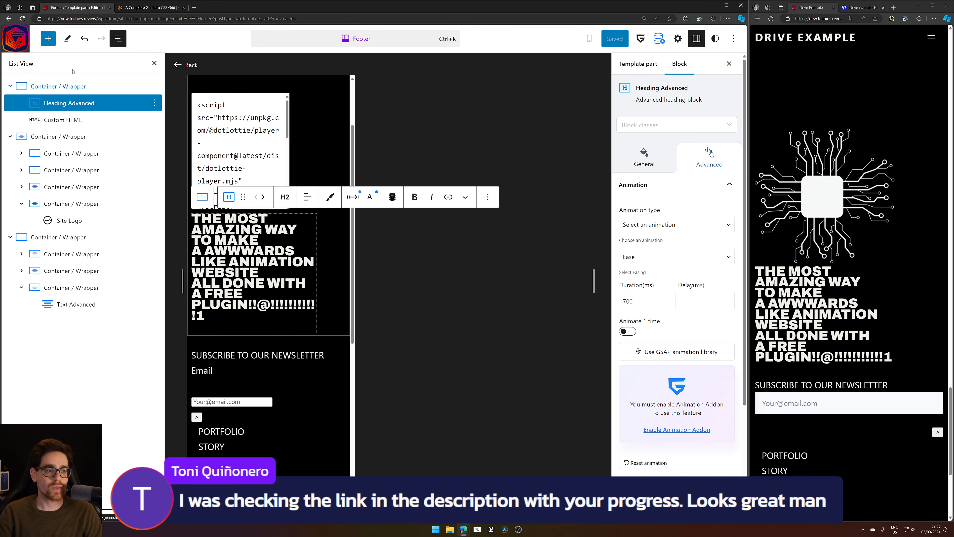
left_click(15, 38)
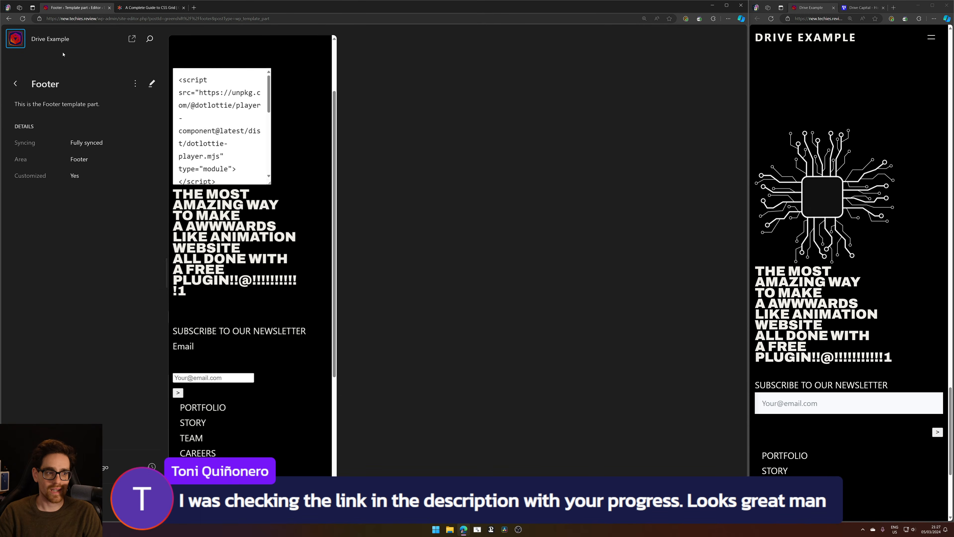
left_click(16, 83)
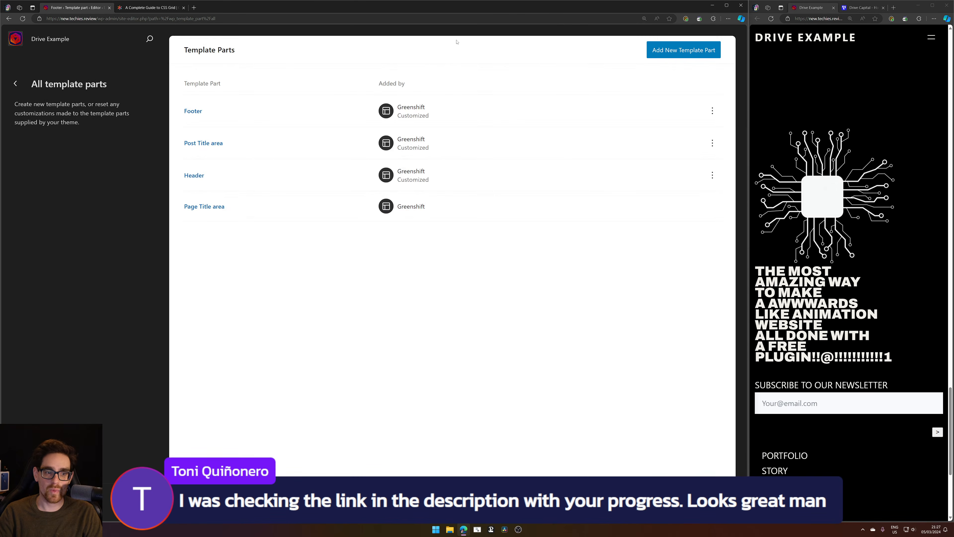
Review the Drive Capital reference site's mobile layout down to its footer and back up, and close that site
left_click(873, 5)
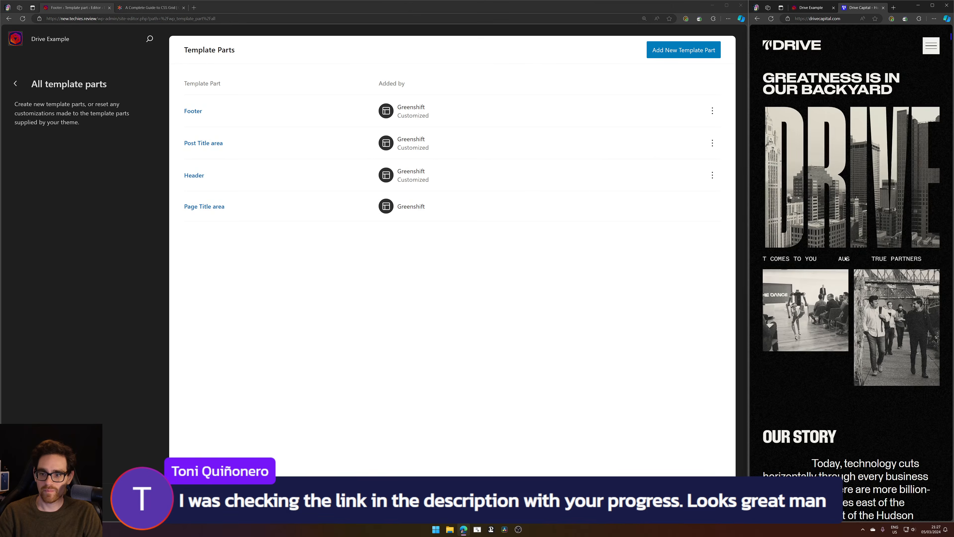
scroll(844, 258, "down", 10)
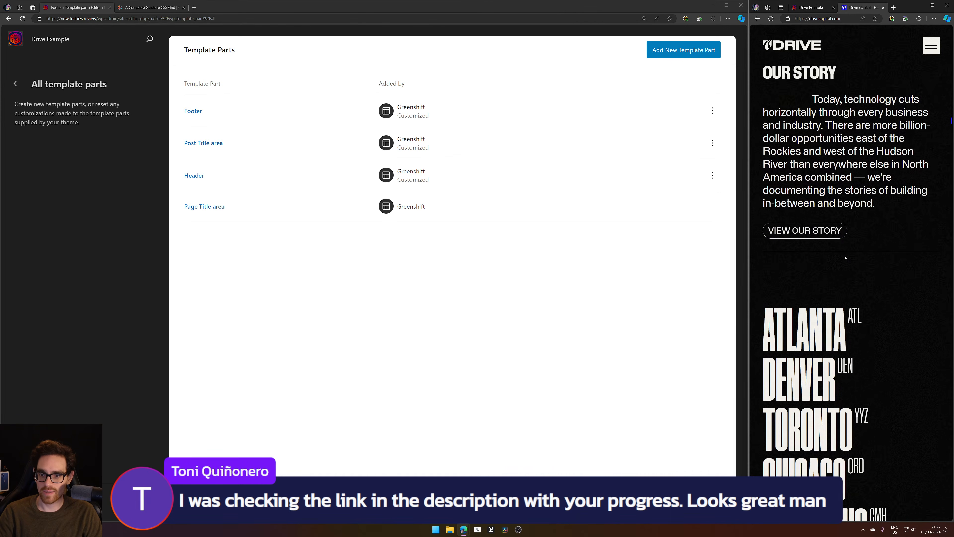
scroll(845, 258, "down", 5)
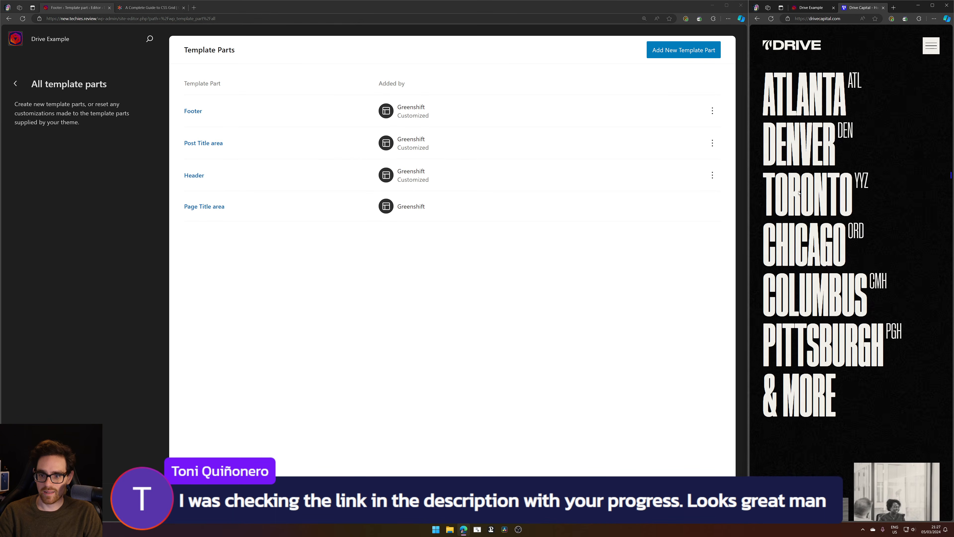
scroll(892, 301, "down", 10)
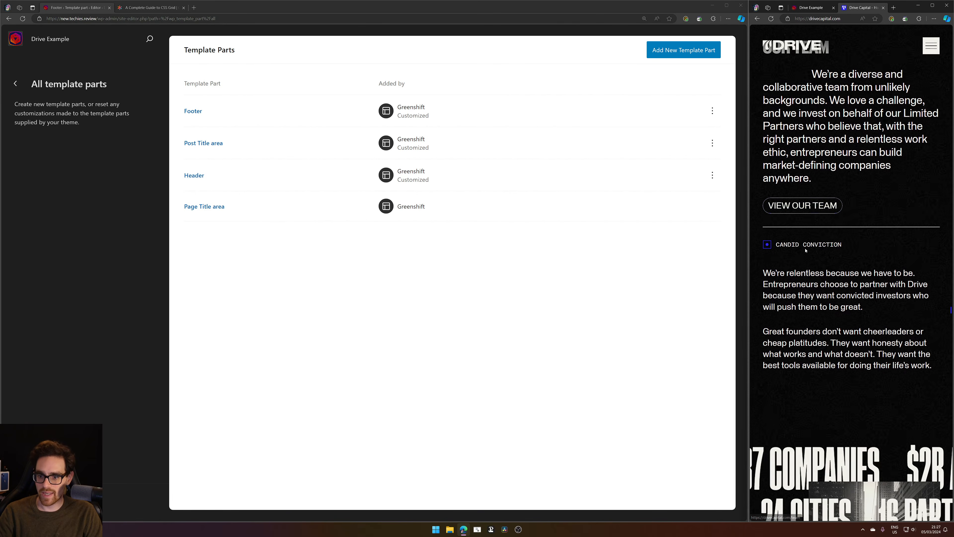
scroll(863, 293, "down", 8)
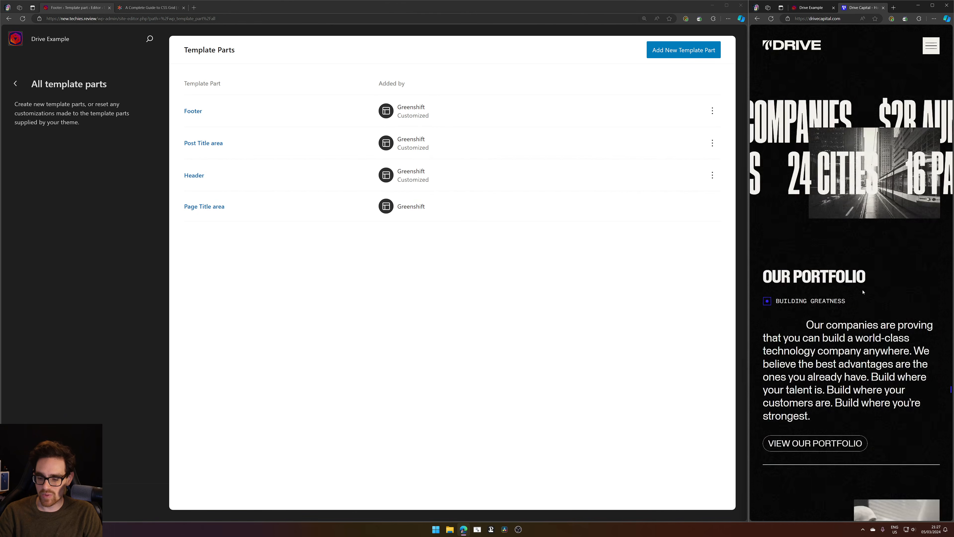
scroll(863, 292, "down", 10)
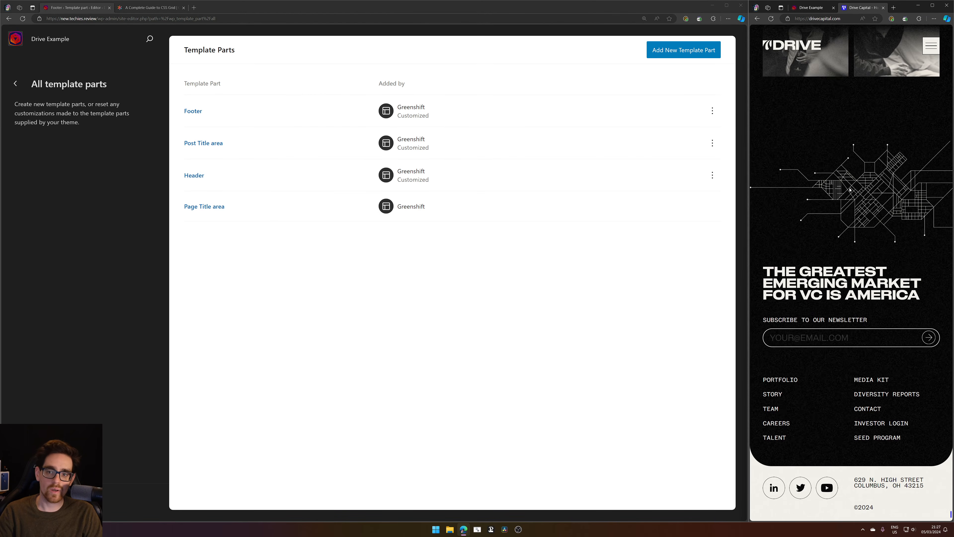
scroll(851, 190, "up", 10)
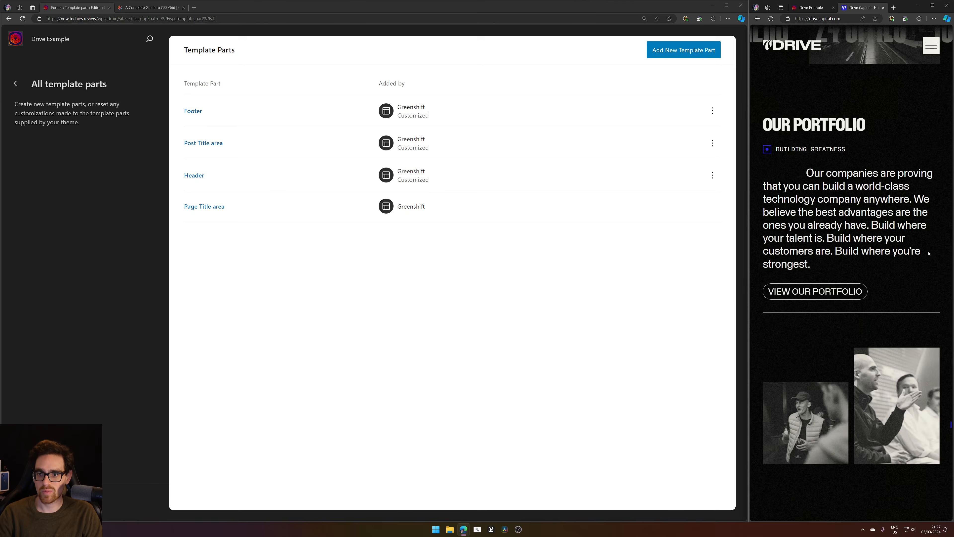
scroll(928, 254, "up", 10)
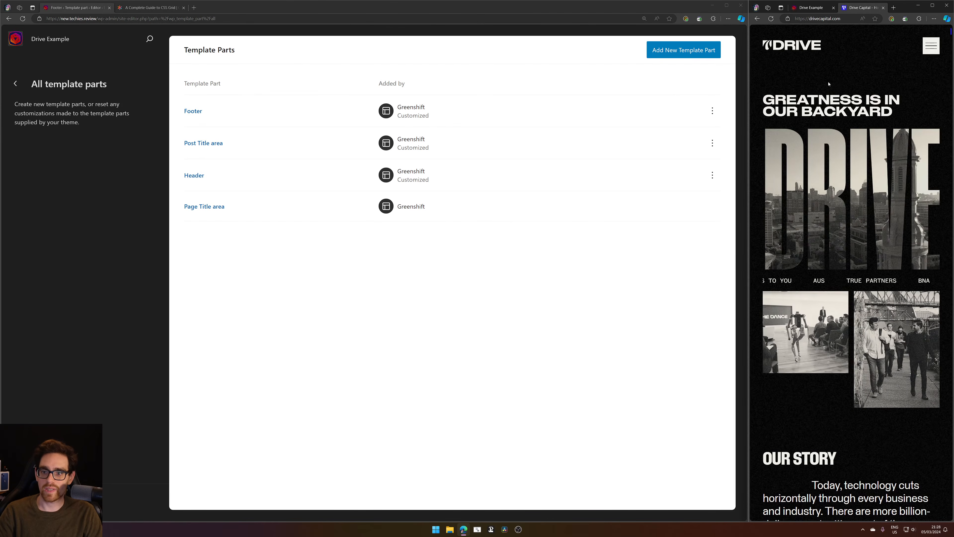
key("ctrl+w")
Check the narrow Drive Example page once more, from the story text and city names through the portfolio section to the footer
scroll(855, 172, "down", 10)
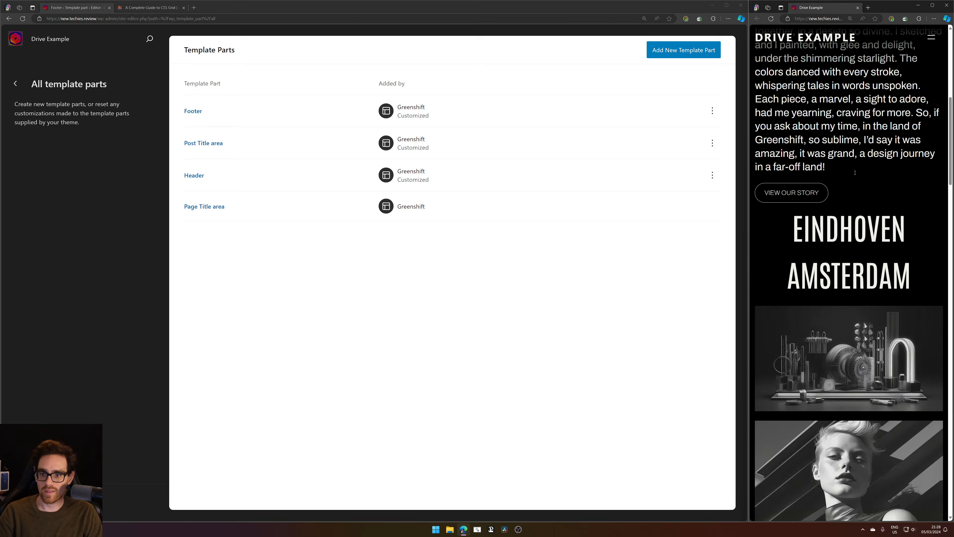
scroll(855, 172, "up", 10)
scroll(854, 181, "down", 8)
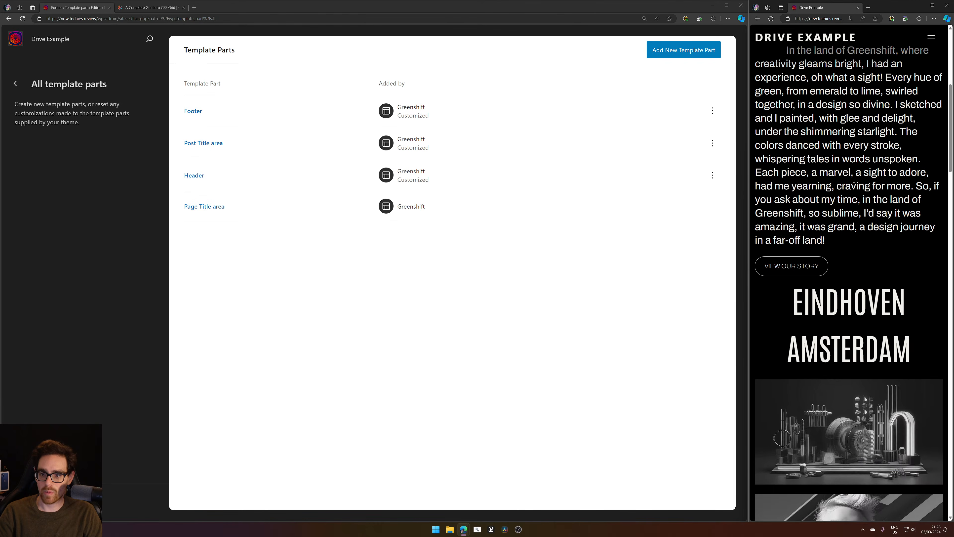
scroll(854, 181, "up", 5)
scroll(853, 226, "down", 5)
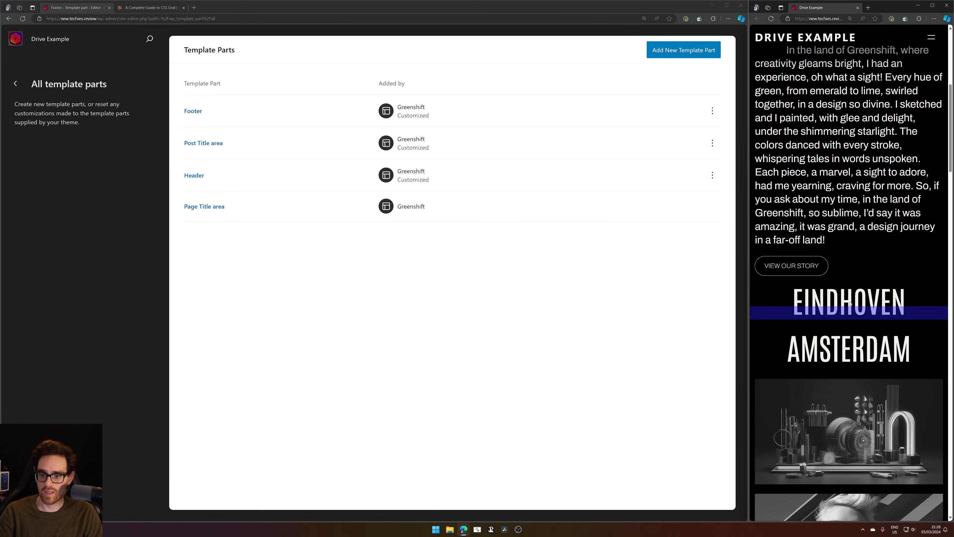
scroll(849, 320, "down", 10)
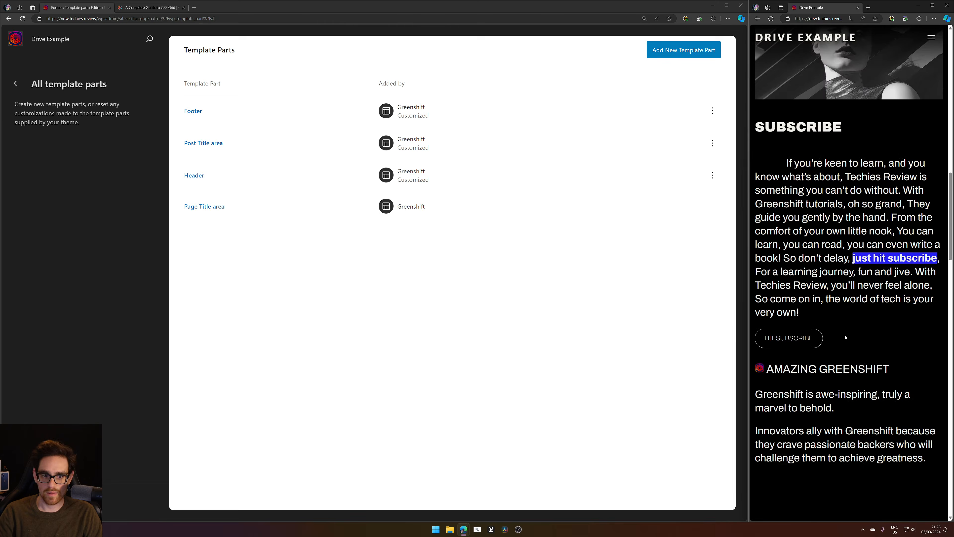
scroll(846, 337, "down", 15)
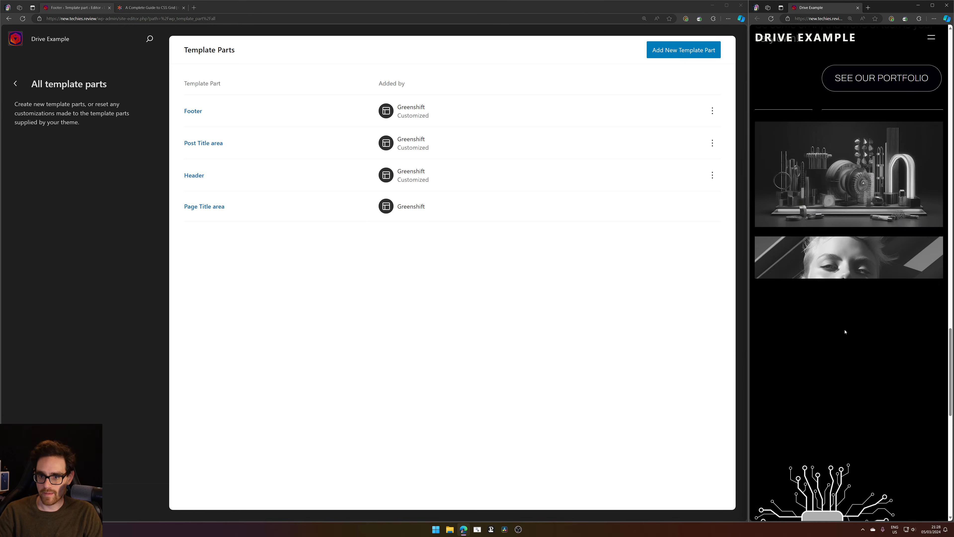
scroll(845, 332, "down", 12)
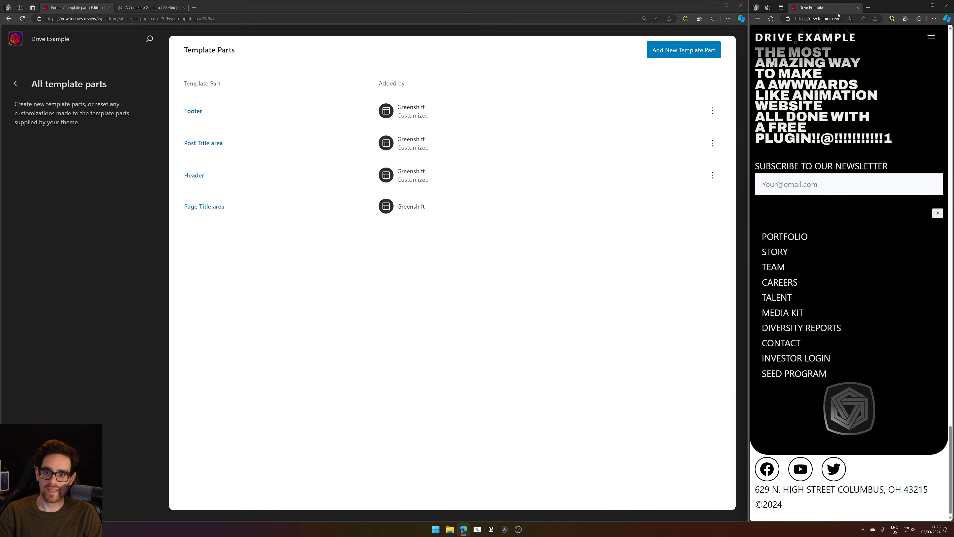
scroll(836, 226, "up", 20)
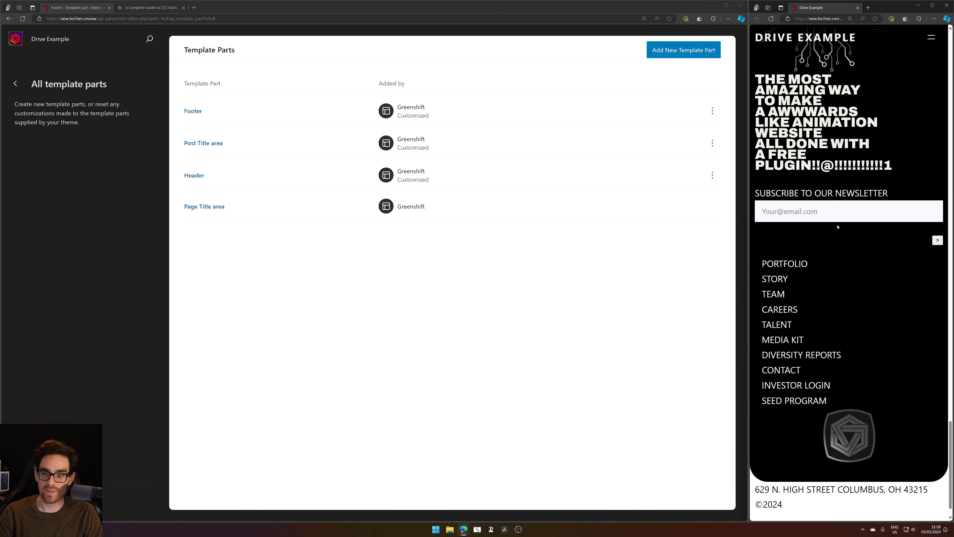
Check the narrow live page's mobile menu by opening and closing it, review the portfolio and story sections, and close that page
scroll(917, 34, "down", 10)
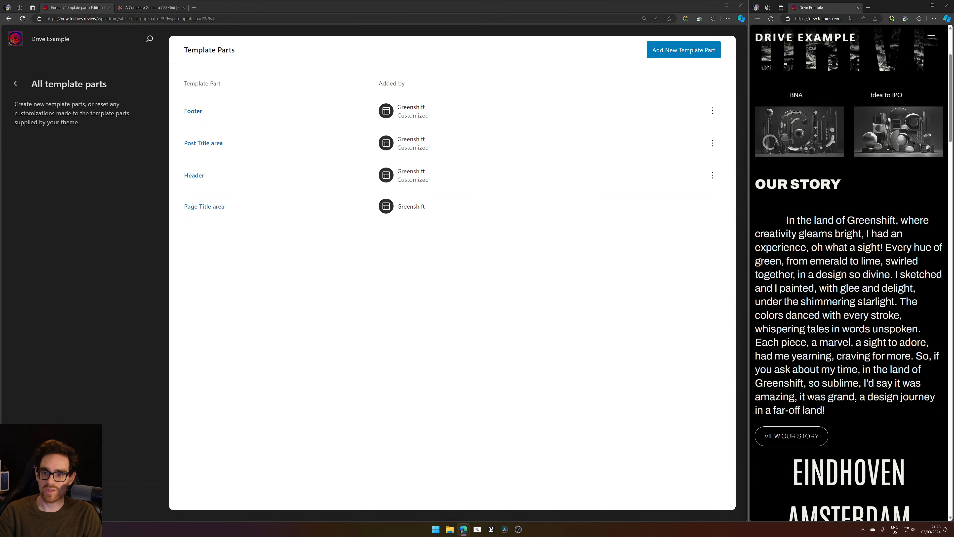
left_click(933, 37)
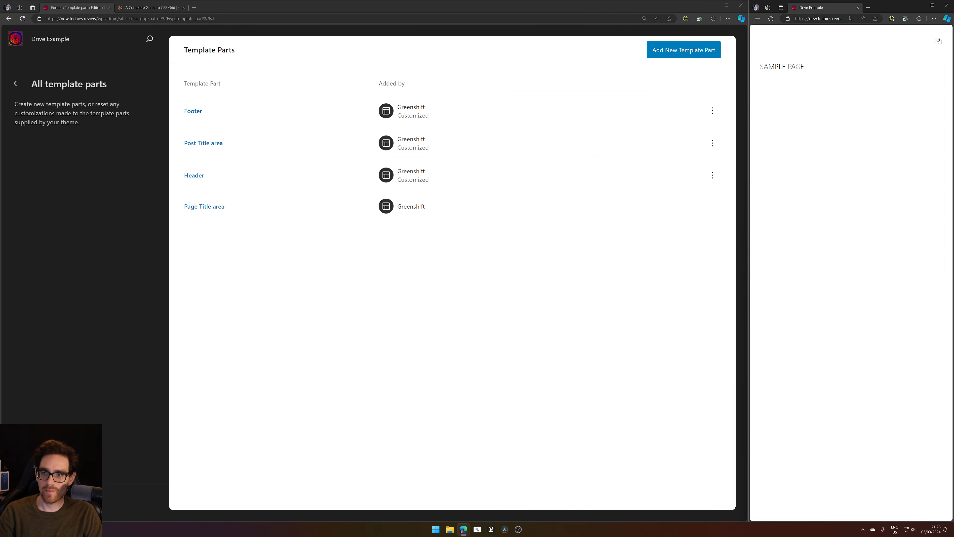
left_click(934, 38)
scroll(877, 142, "down", 5)
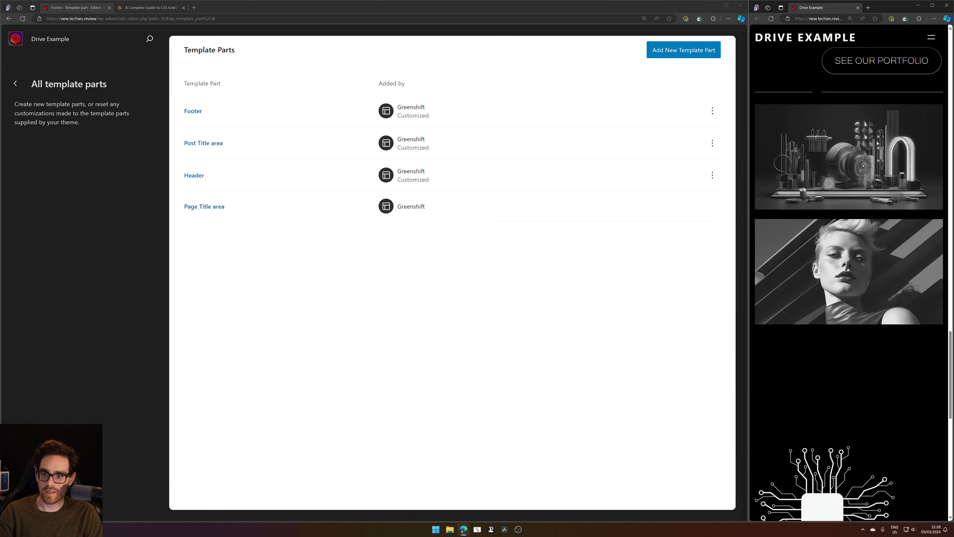
scroll(837, 177, "up", 4)
scroll(838, 177, "up", 15)
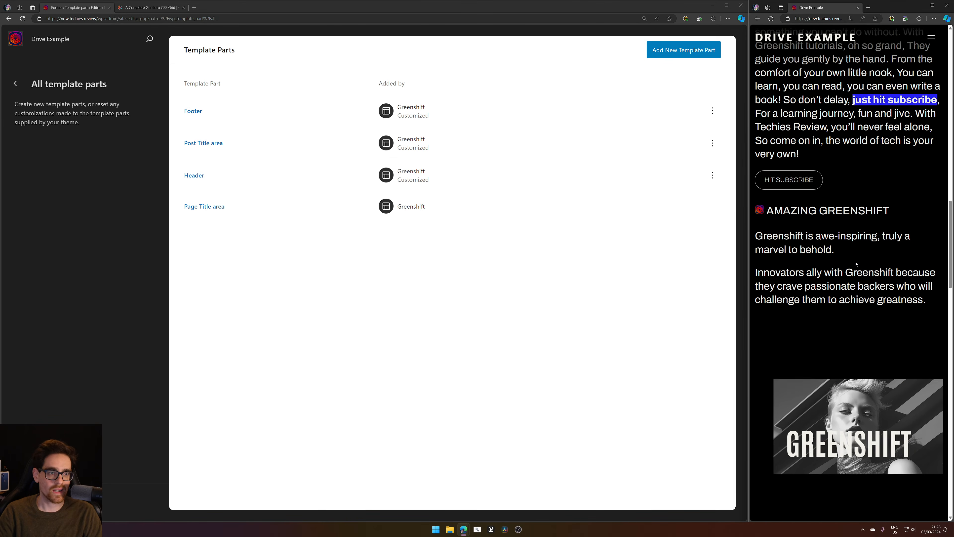
middle_click(832, 8)
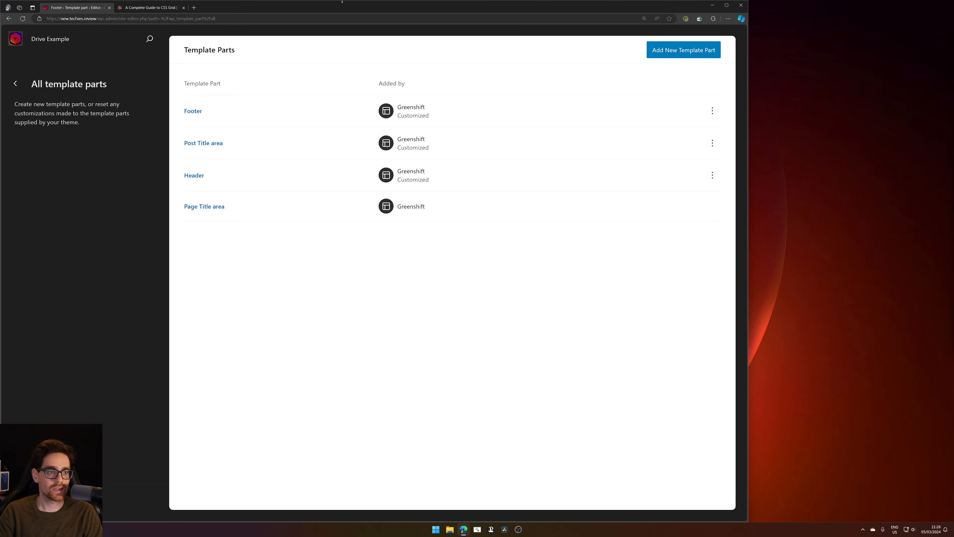
Open the MacBook Air page on apple.com, enlarge it to 150%, and switch the site to the Nederland region
left_click(236, 21)
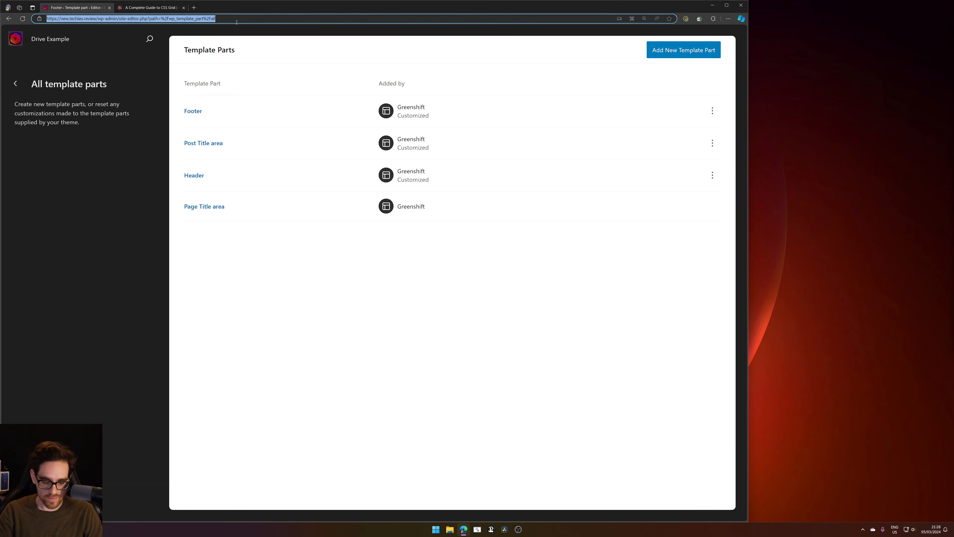
type("apple")
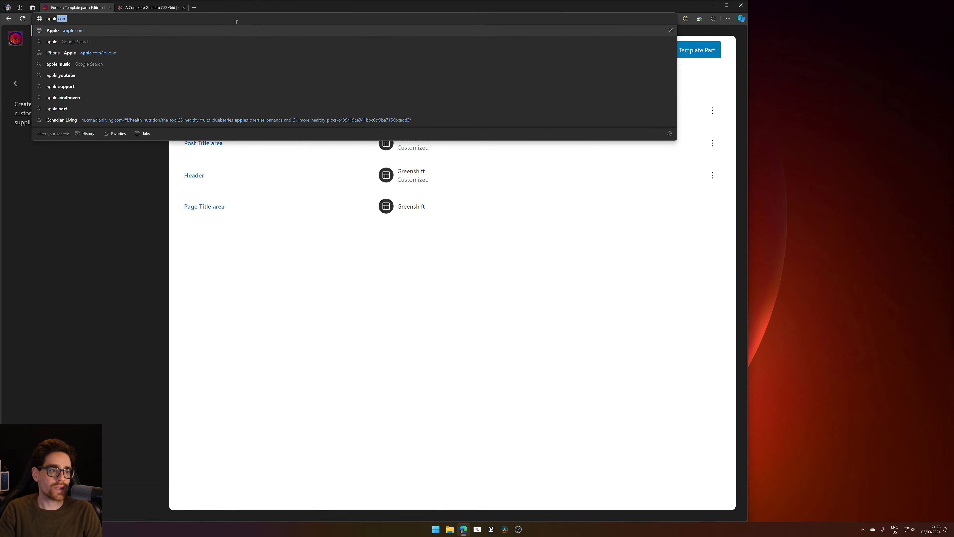
key("Return")
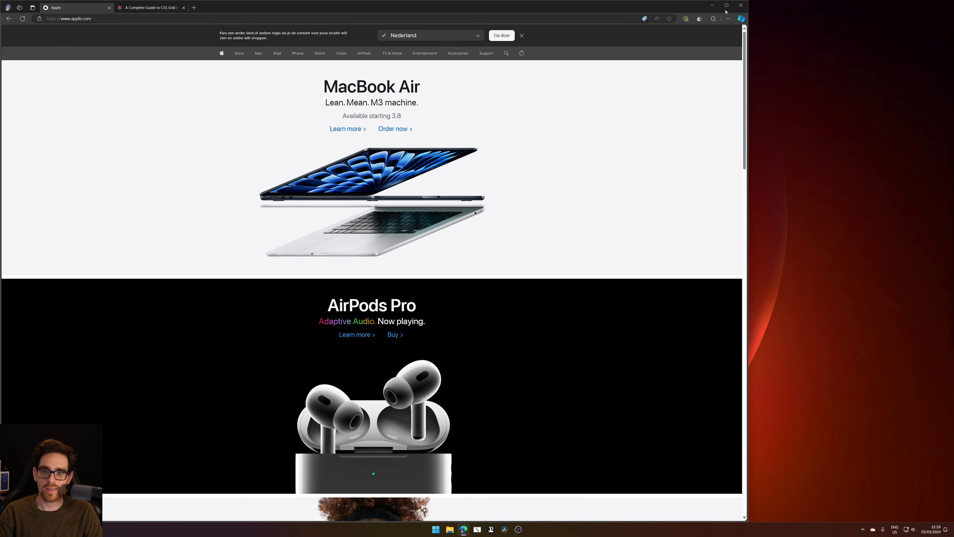
left_click(345, 129)
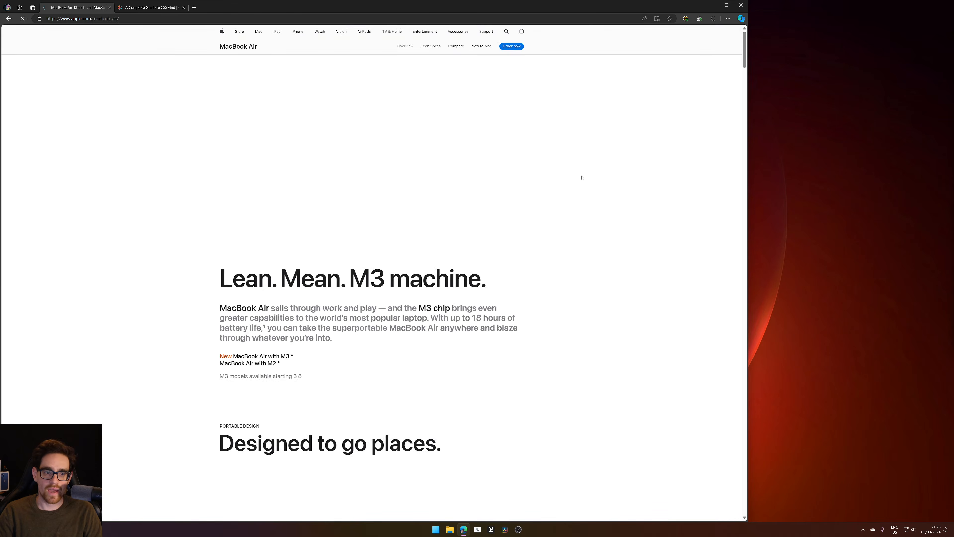
key("ctrl+plus")
key("ctrl+plus")
key("ctrl+plus")
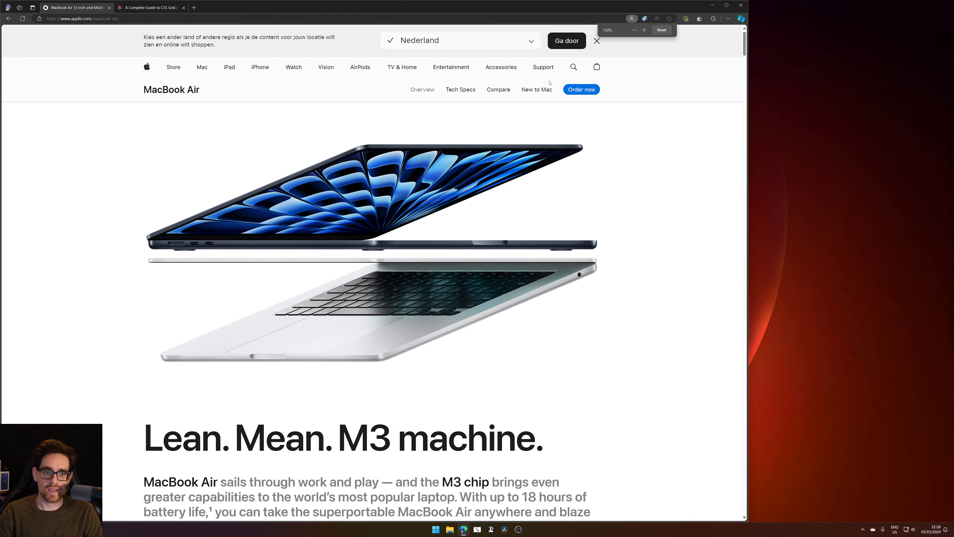
left_click(576, 44)
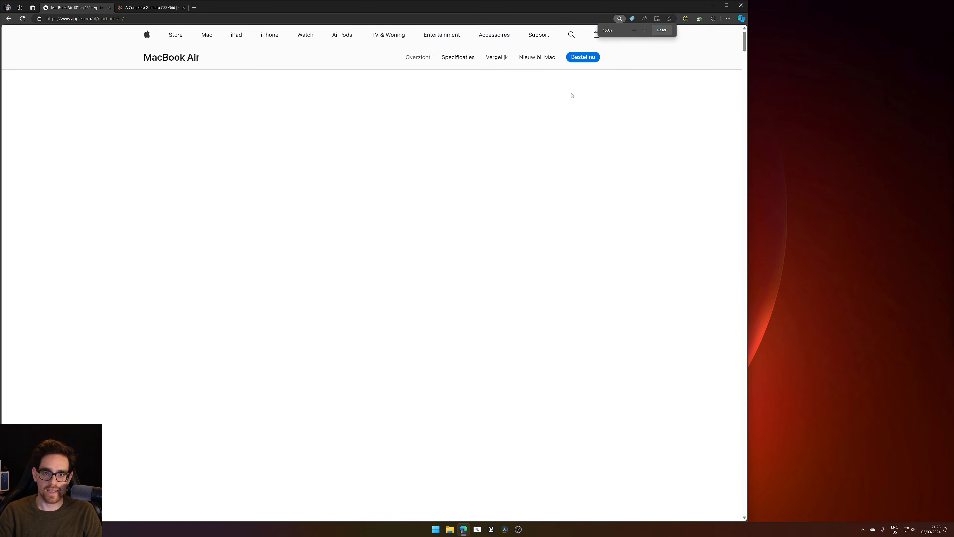
Review the MacBook Air page's scroll animations and section layouts from the opening laptop visuals down to the footnotes
scroll(606, 88, "down", 1)
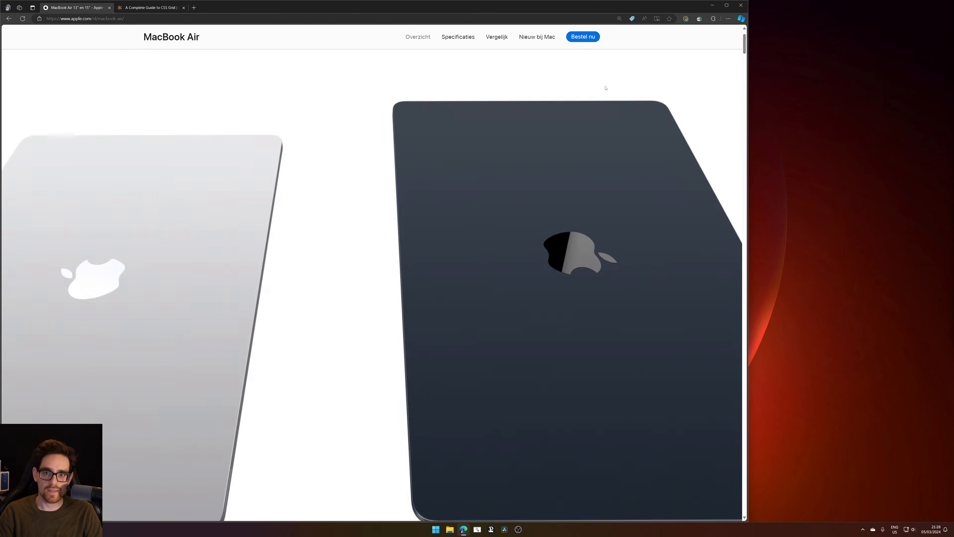
scroll(606, 88, "down", 3)
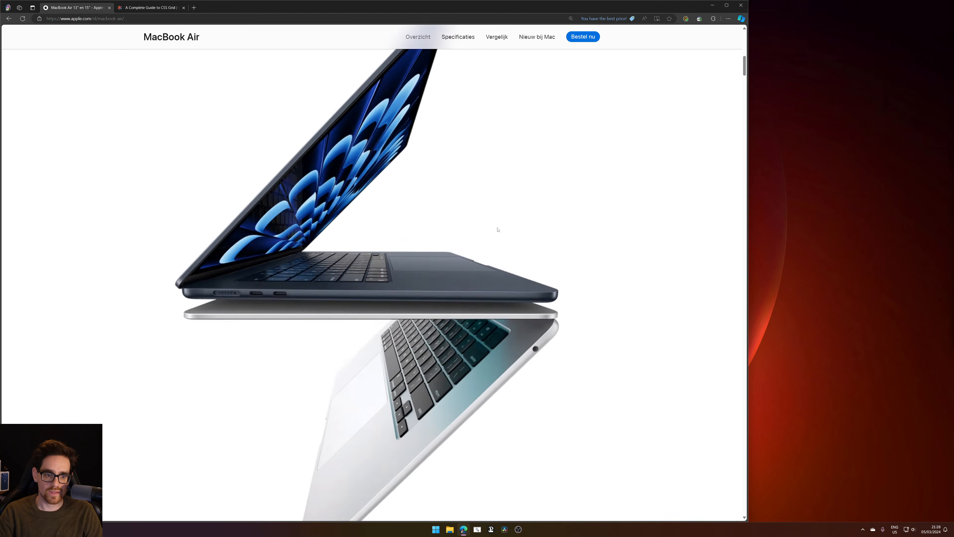
scroll(498, 229, "down", 5)
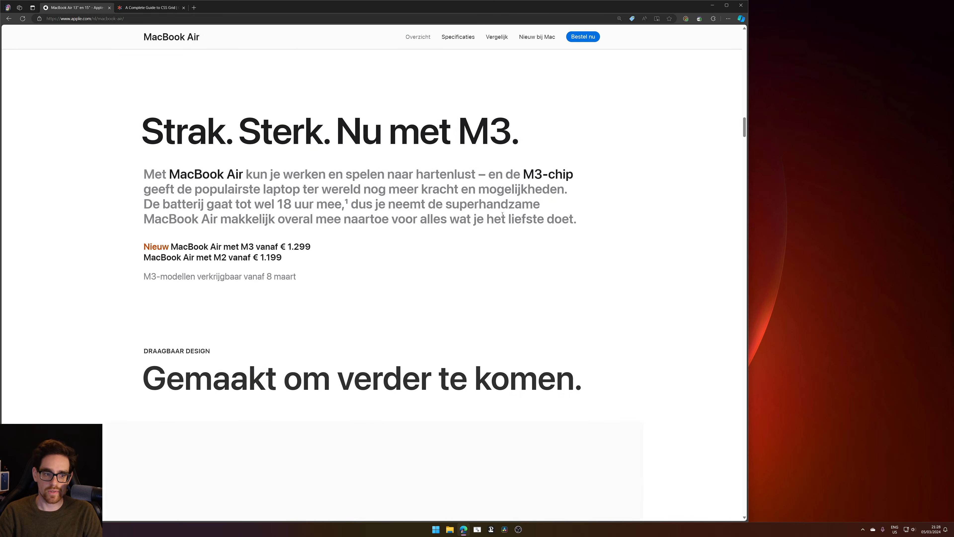
scroll(503, 214, "down", 10)
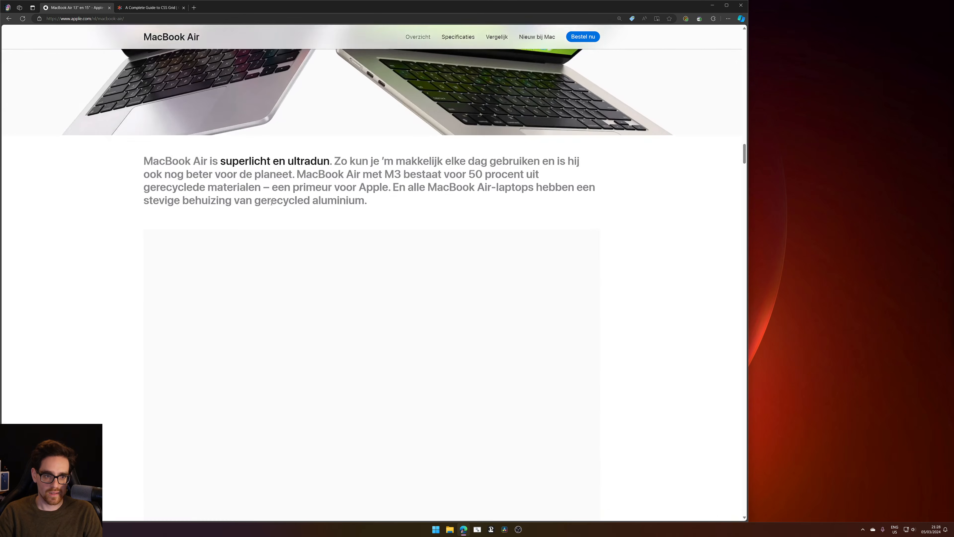
scroll(272, 202, "down", 10)
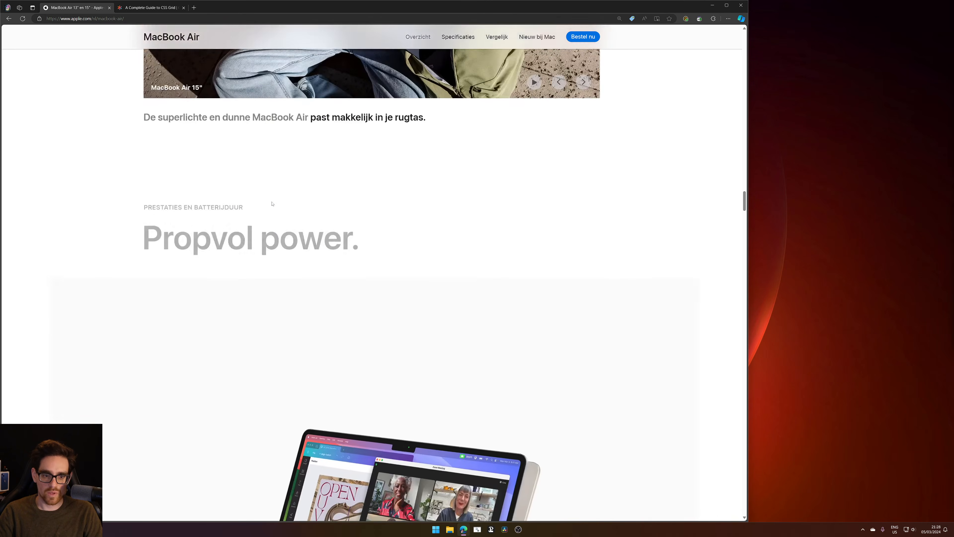
scroll(272, 203, "down", 15)
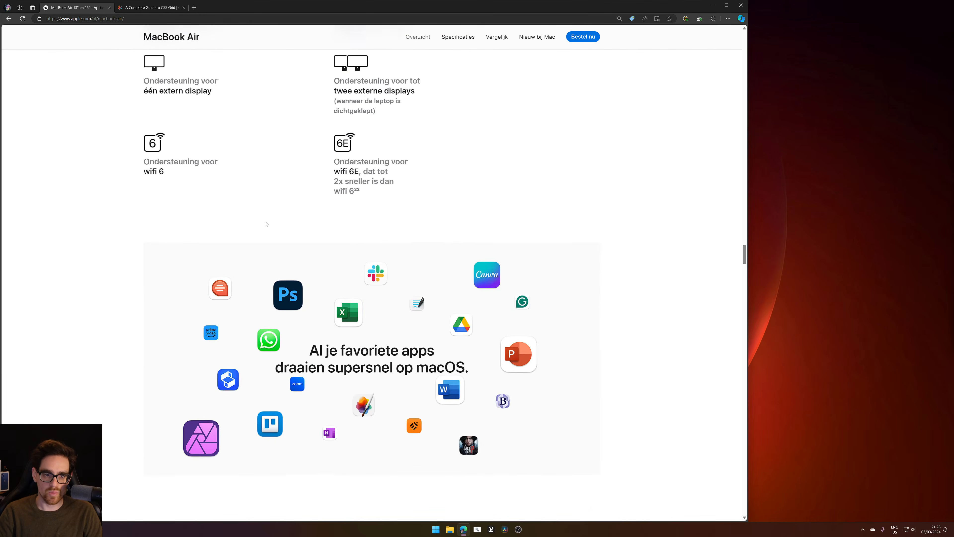
scroll(266, 224, "down", 15)
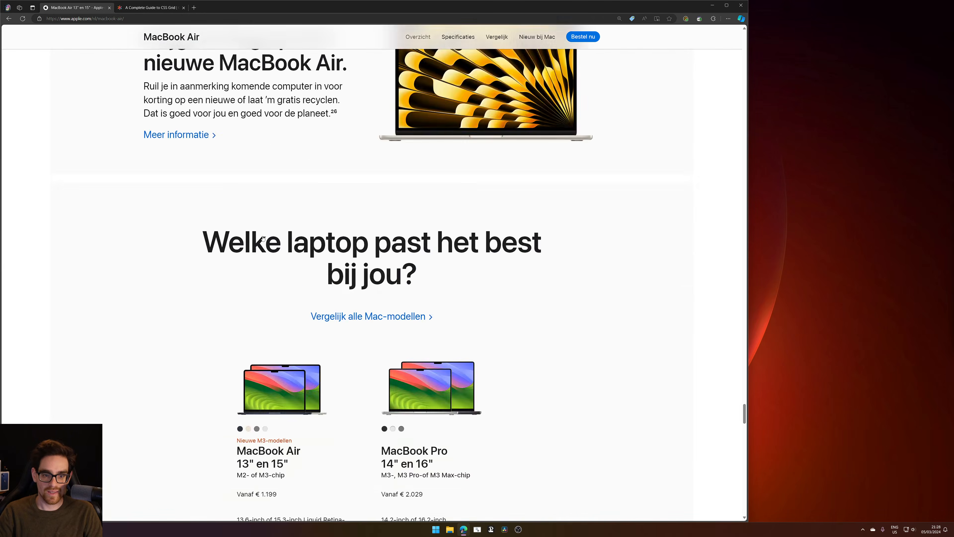
scroll(263, 238, "down", 20)
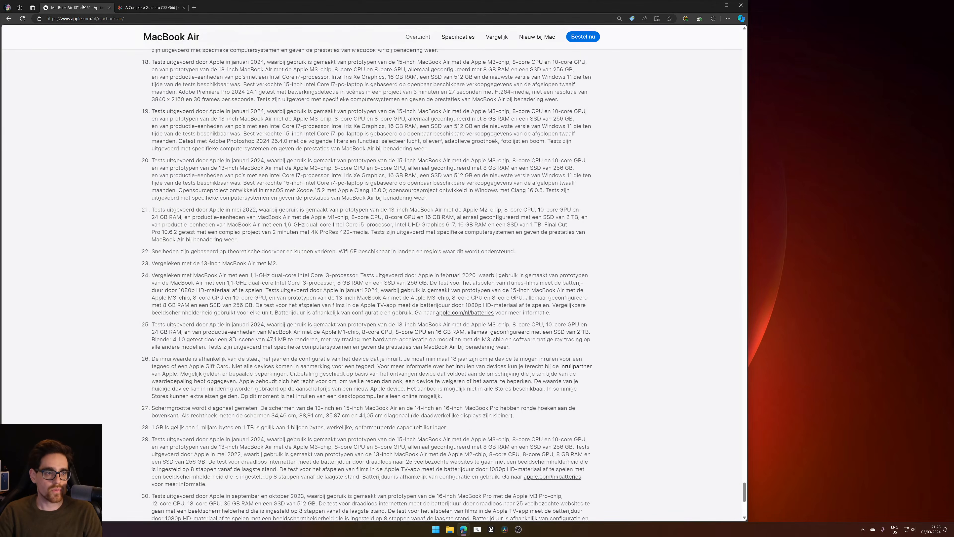
Open techies.review in a new tab and move that tab out of the current browser window
left_click(195, 8)
type("techies.review")
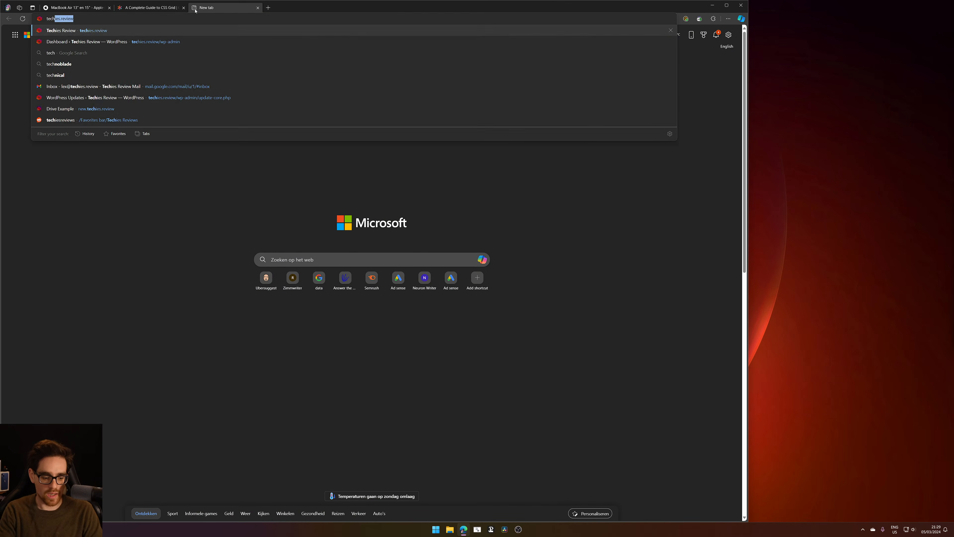
key("Return")
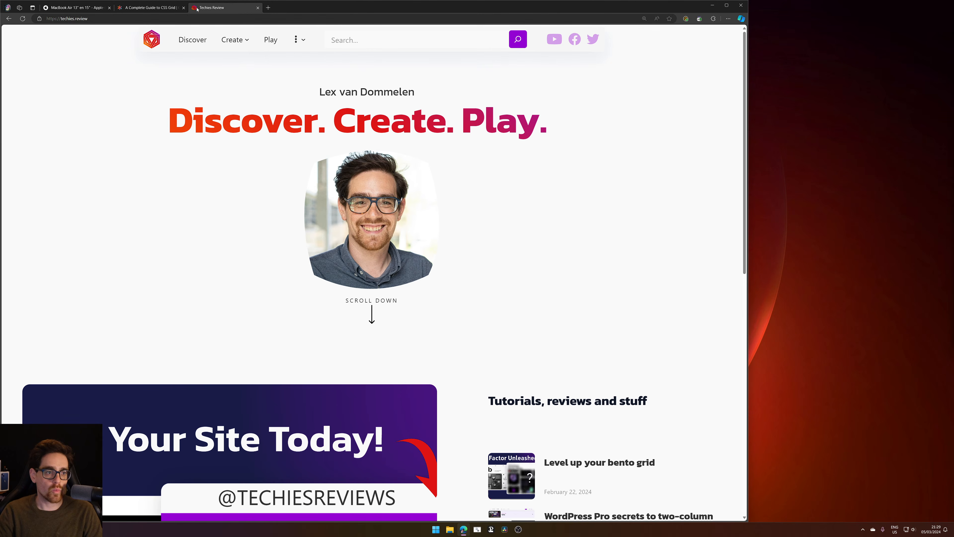
left_click_drag(224, 13, 953, 25)
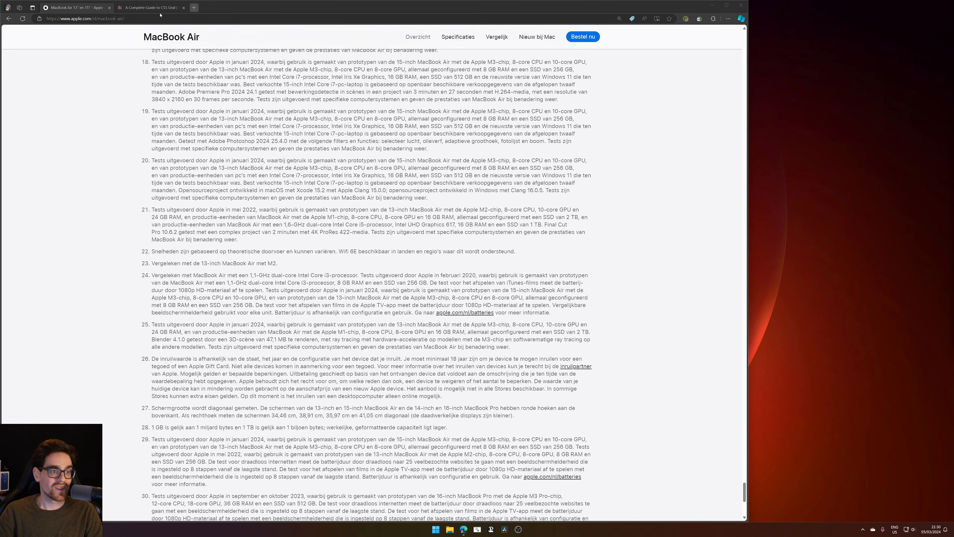
Close the MacBook Air page and show the Techies Review post preview in a maximized browser window
left_click(109, 8)
left_click(95, 19)
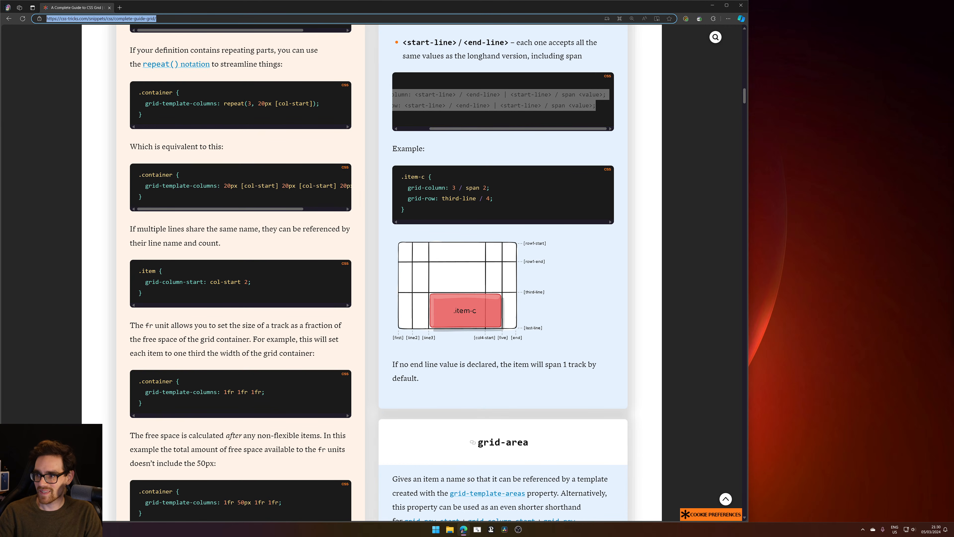
key("alt+Tab")
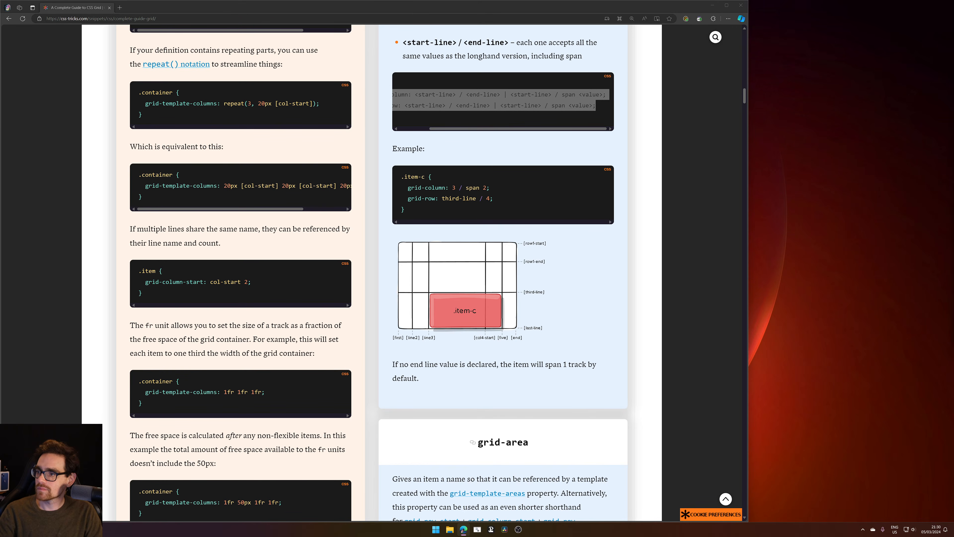
left_click_drag(323, 2, 439, 2)
left_click(727, 5)
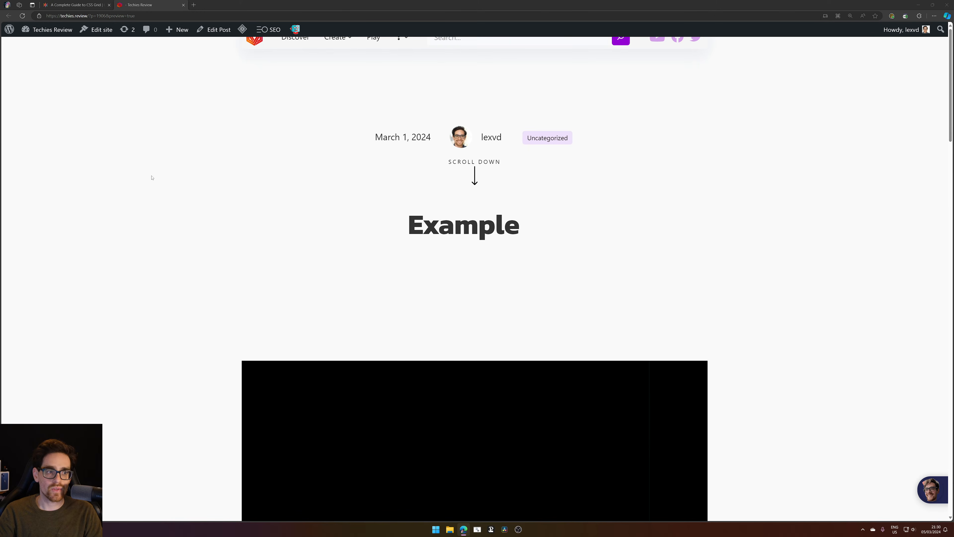
Play the video under the Example heading in the post preview and pause it partway through
scroll(152, 176, "down", 5)
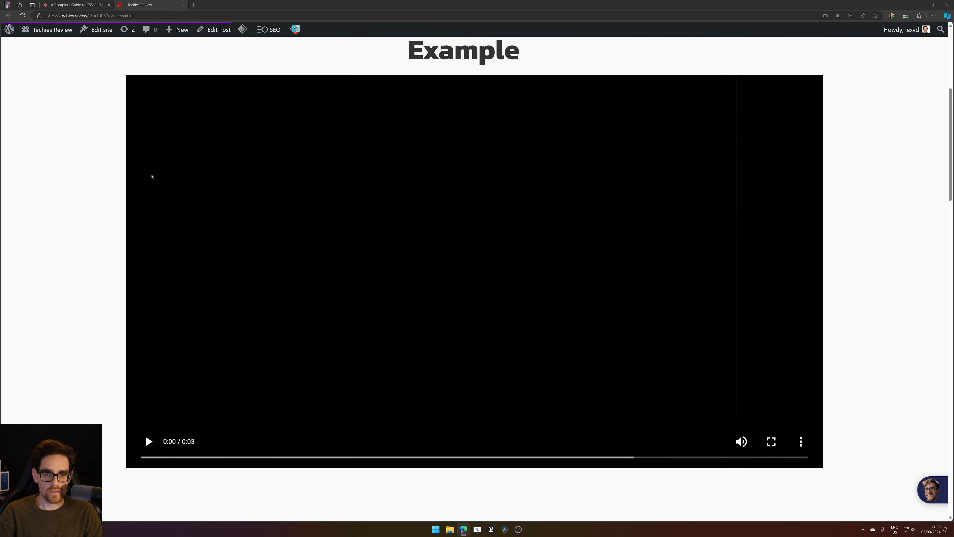
scroll(152, 176, "down", 2)
scroll(304, 292, "down", 2)
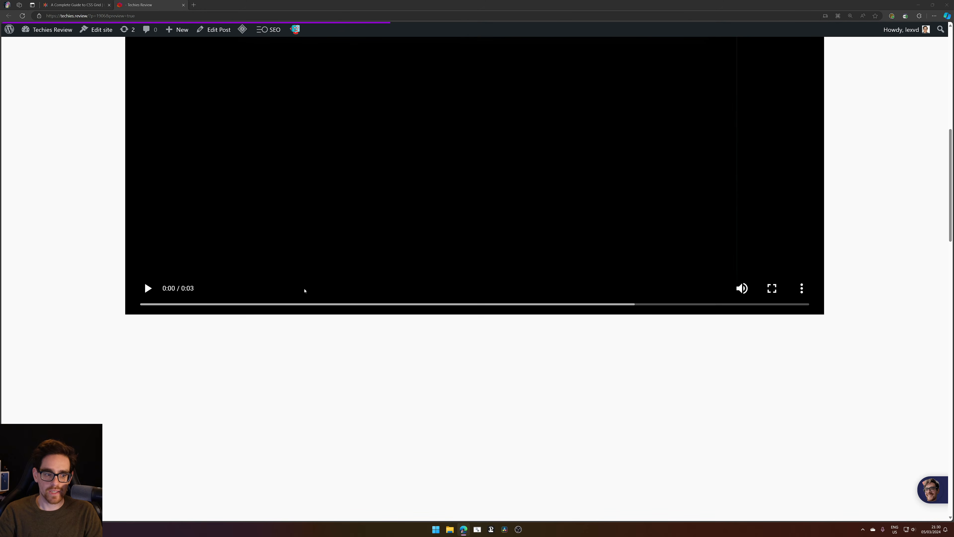
scroll(207, 432, "up", 4)
left_click(157, 447)
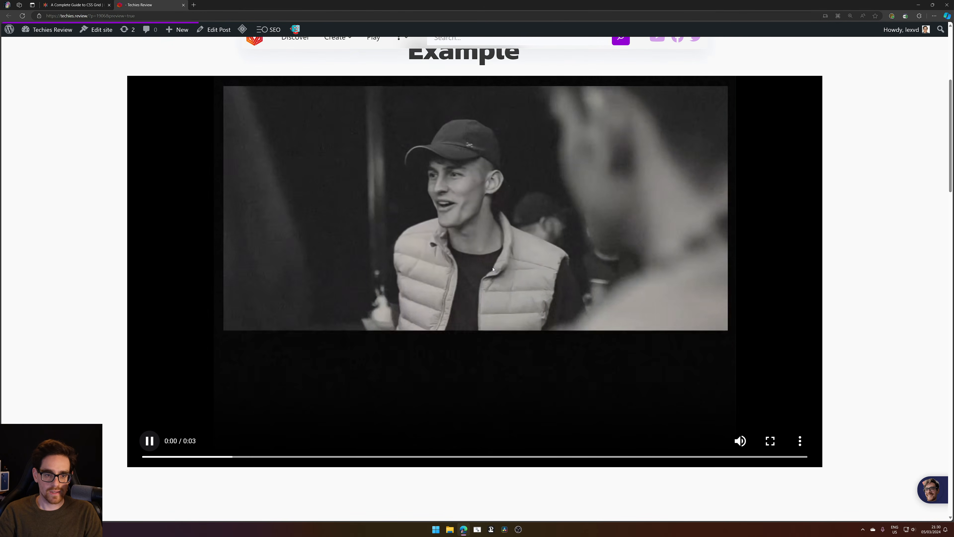
left_click(584, 298)
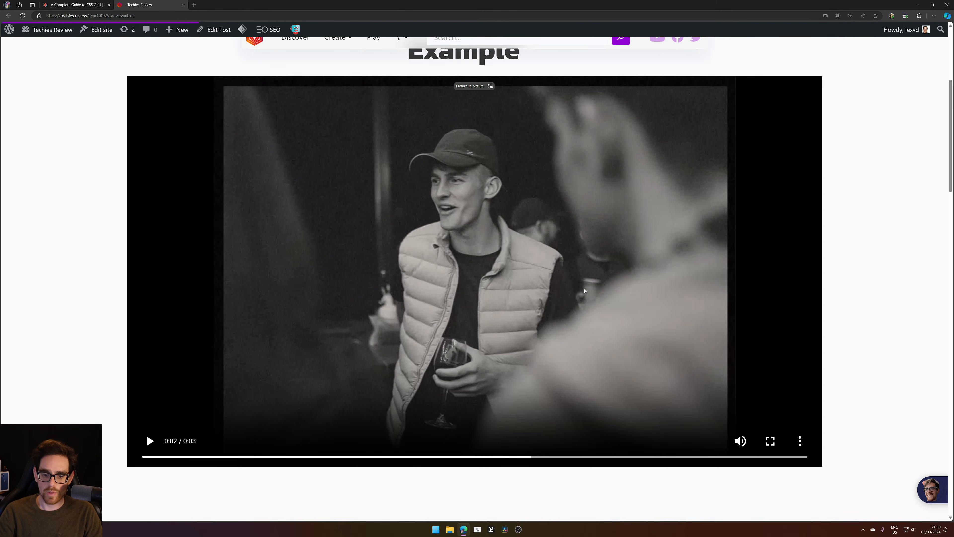
Review the post preview from the mood heading to the Dark Side text and images, and return to the video
scroll(585, 290, "down", 10)
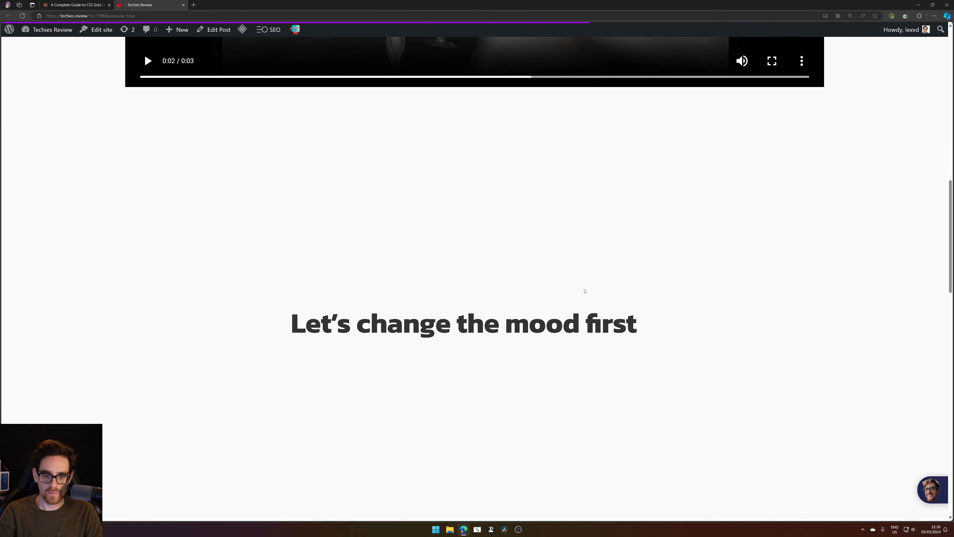
scroll(584, 290, "down", 10)
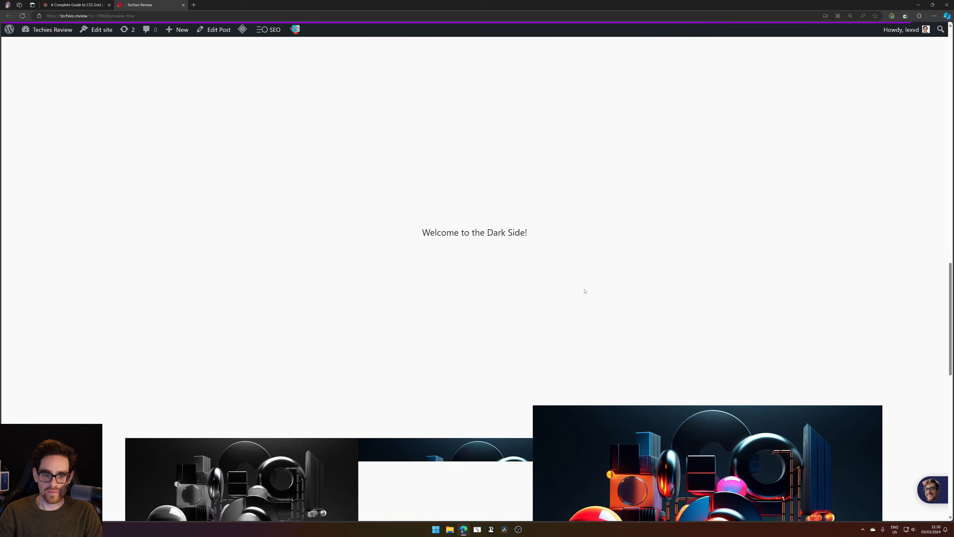
scroll(585, 290, "down", 6)
scroll(579, 291, "up", 20)
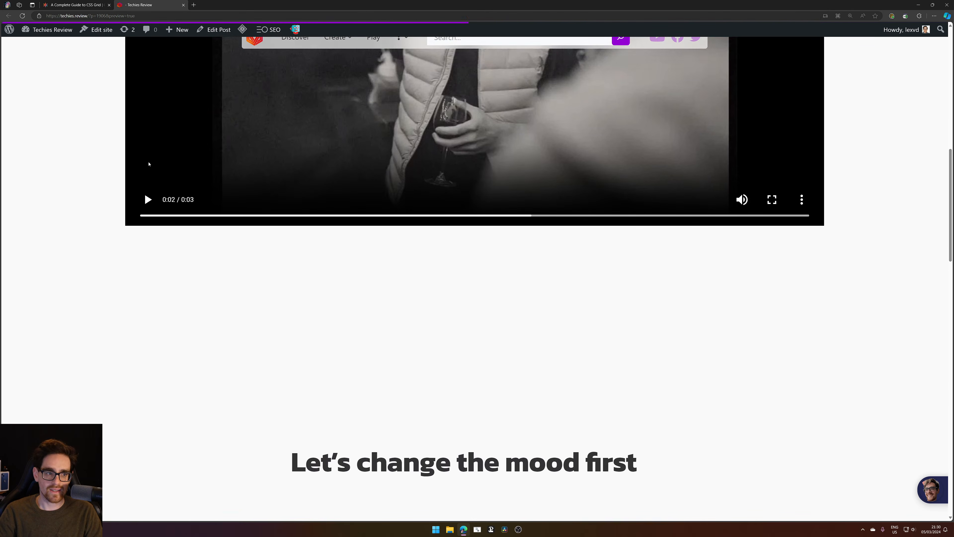
Reload the post preview and examine the grayscale image, its filter caption and the color image near the end
left_click(23, 16)
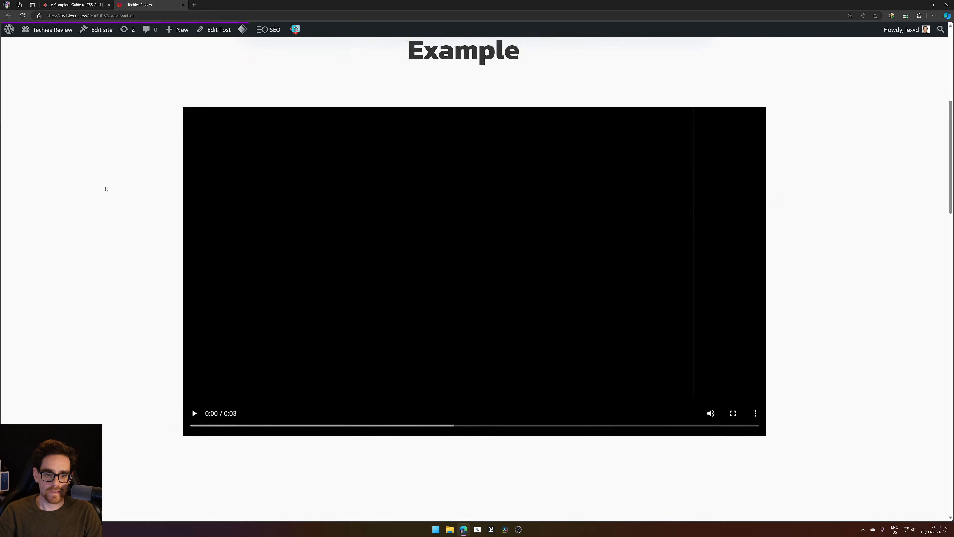
scroll(106, 190, "down", 10)
scroll(105, 192, "down", 5)
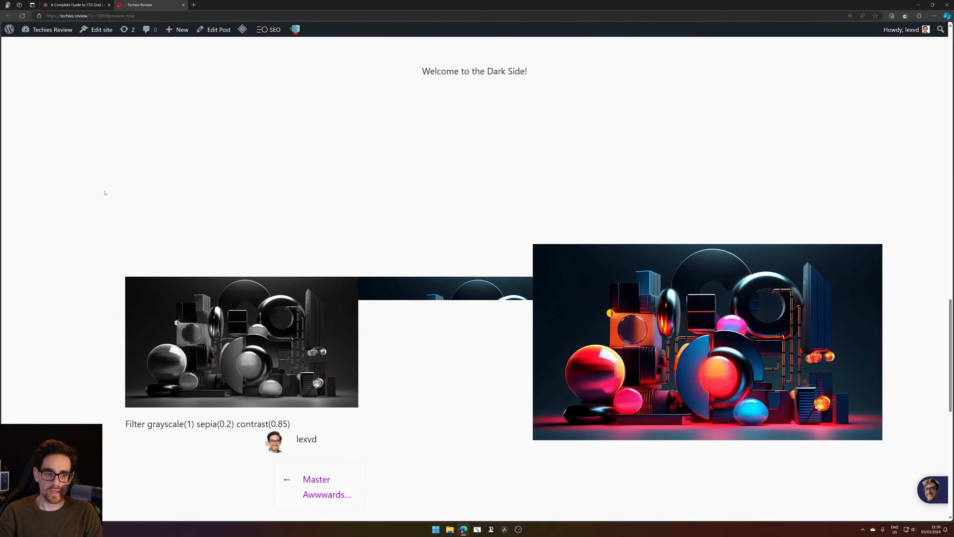
scroll(227, 137, "down", 4)
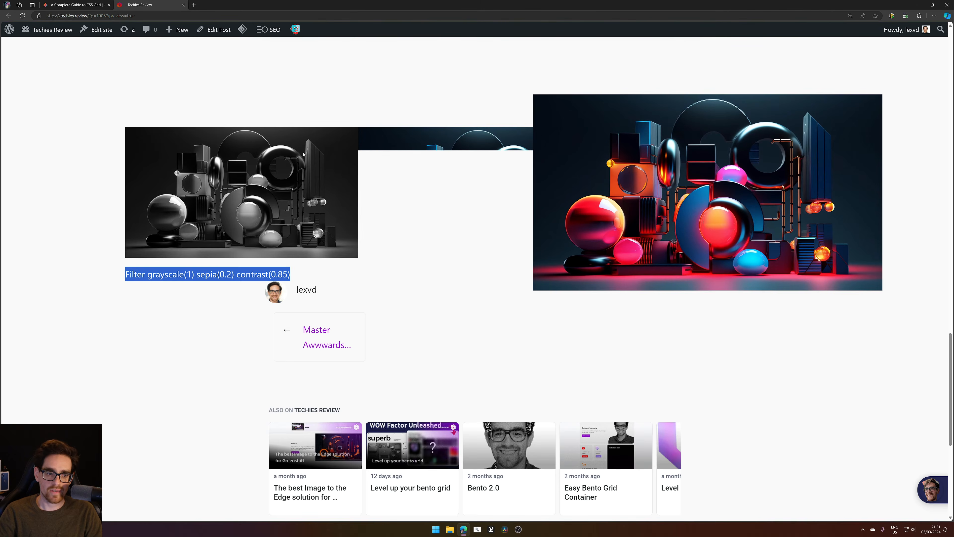
Examine the three-image row below the mood heading, including the scale-on-hover image, and the related posts and comments at the page end
scroll(299, 263, "up", 10)
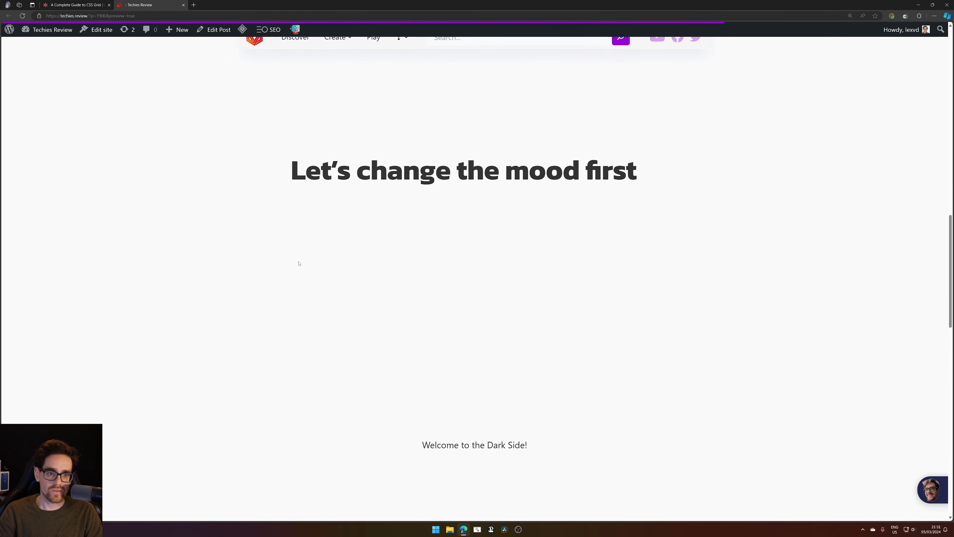
scroll(299, 263, "down", 10)
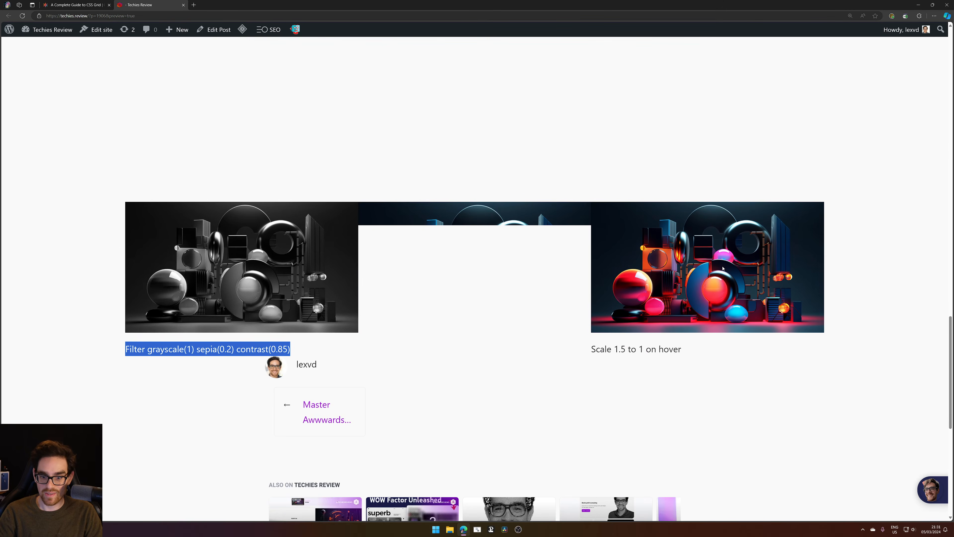
scroll(856, 237, "down", 5)
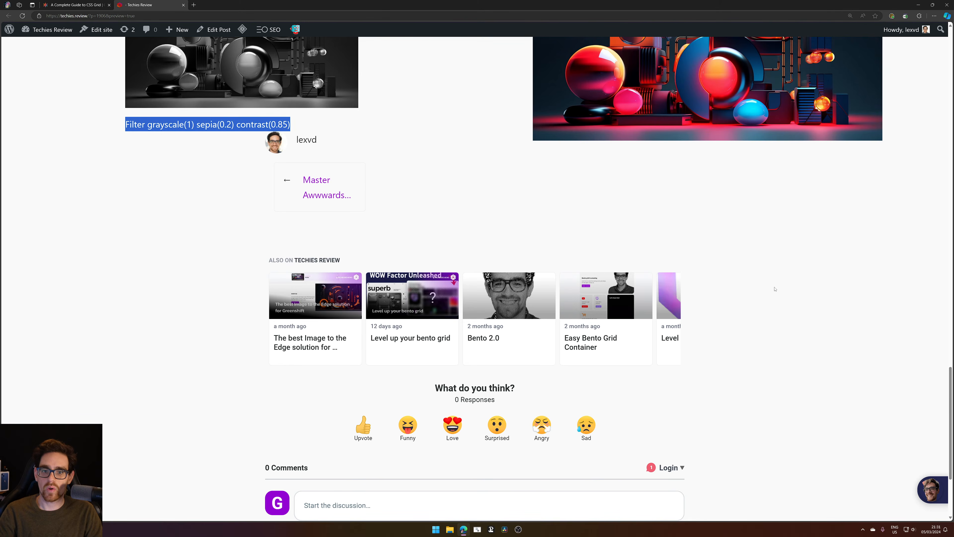
scroll(774, 289, "up", 4)
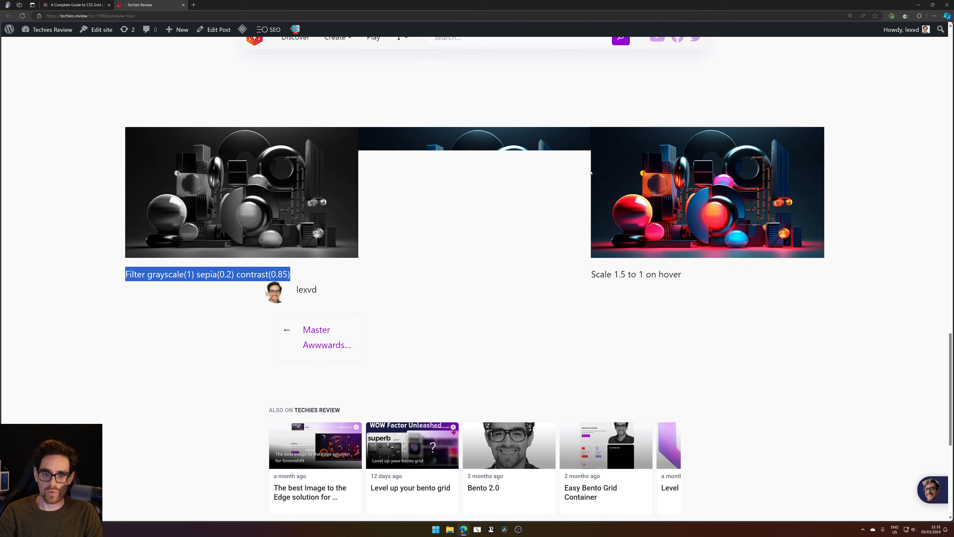
scroll(876, 343, "down", 6)
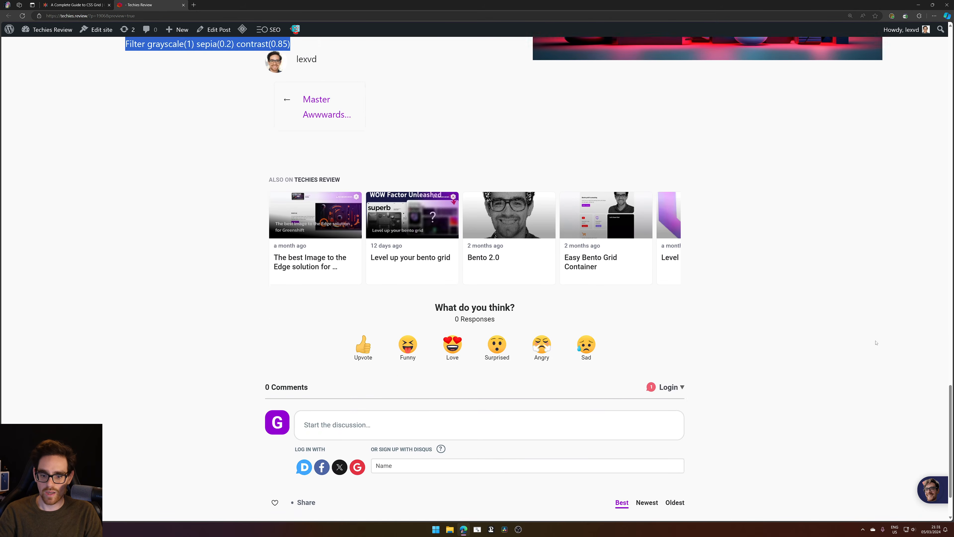
scroll(876, 342, "down", 2)
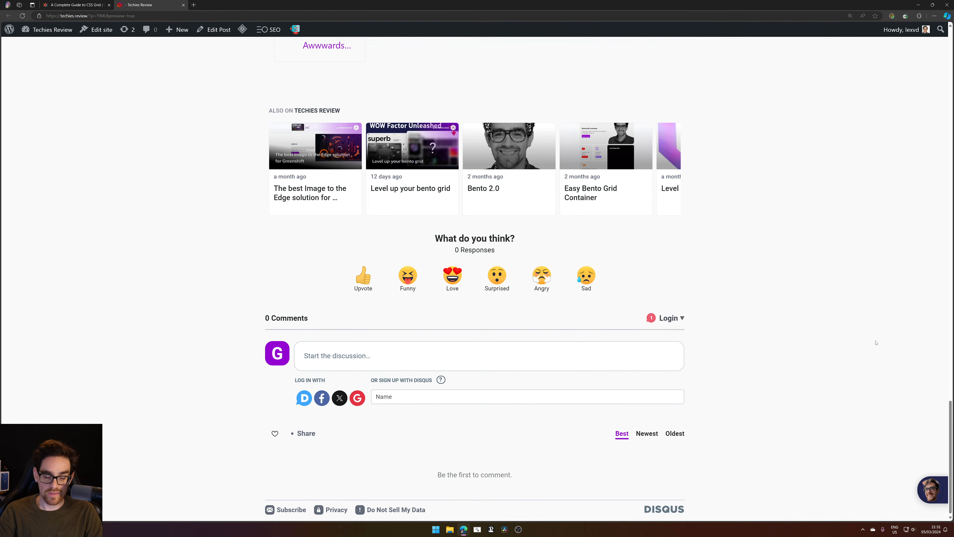
scroll(876, 343, "up", 10)
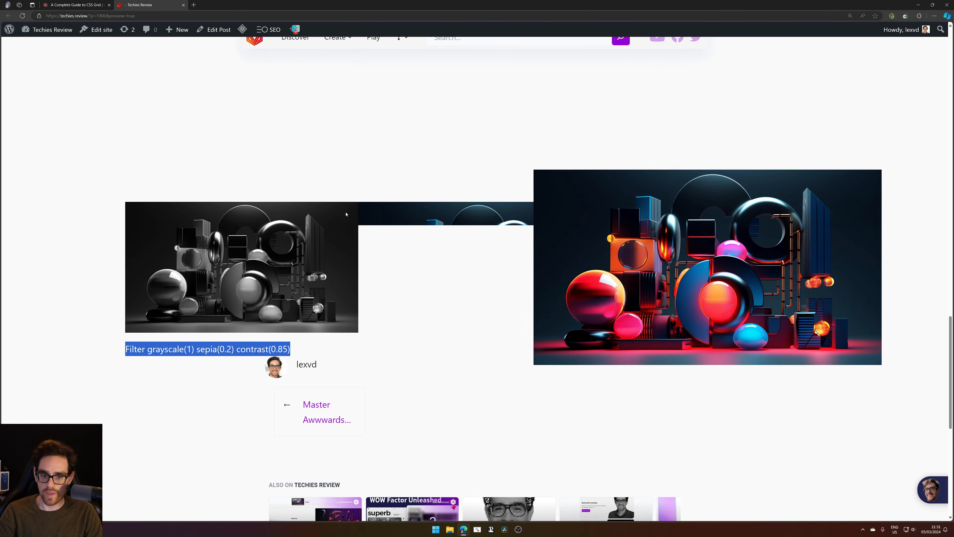
Review the post preview from the Example heading past the video to the change-height image, and return to the mood heading
scroll(505, 144, "up", 20)
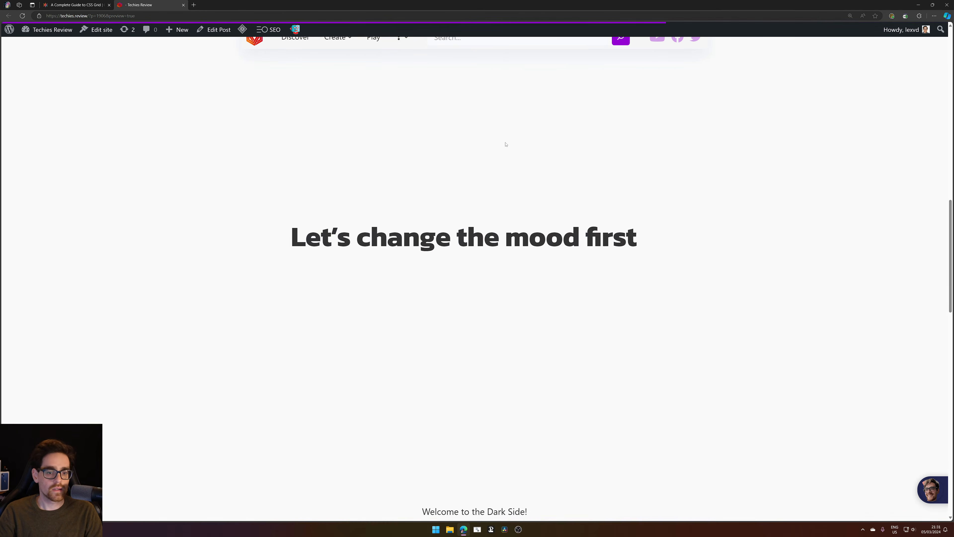
scroll(505, 144, "up", 5)
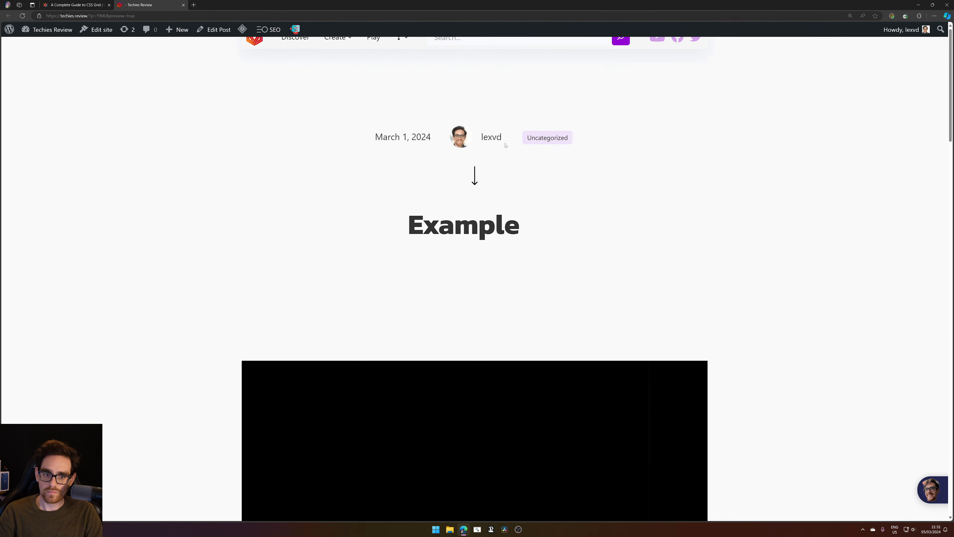
scroll(526, 157, "down", 5)
scroll(530, 154, "down", 10)
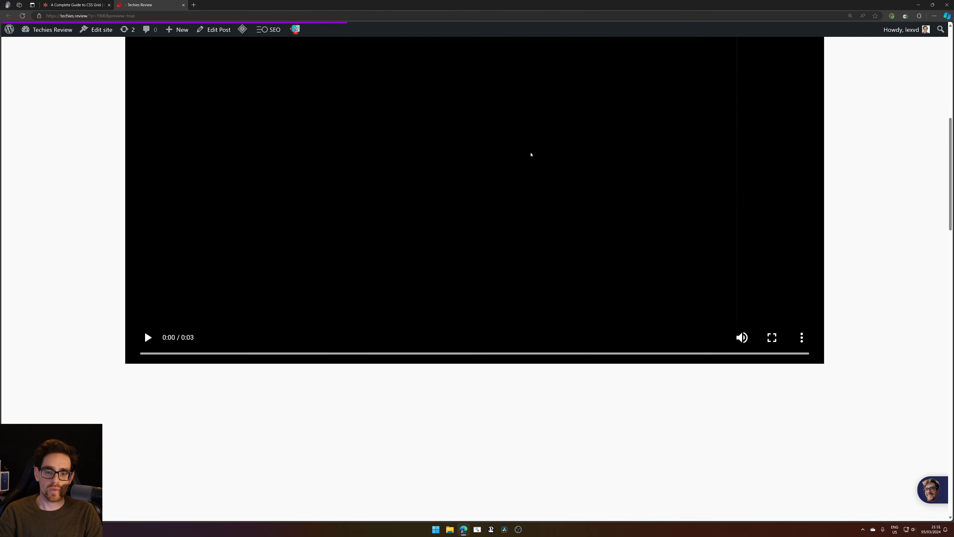
scroll(531, 154, "down", 12)
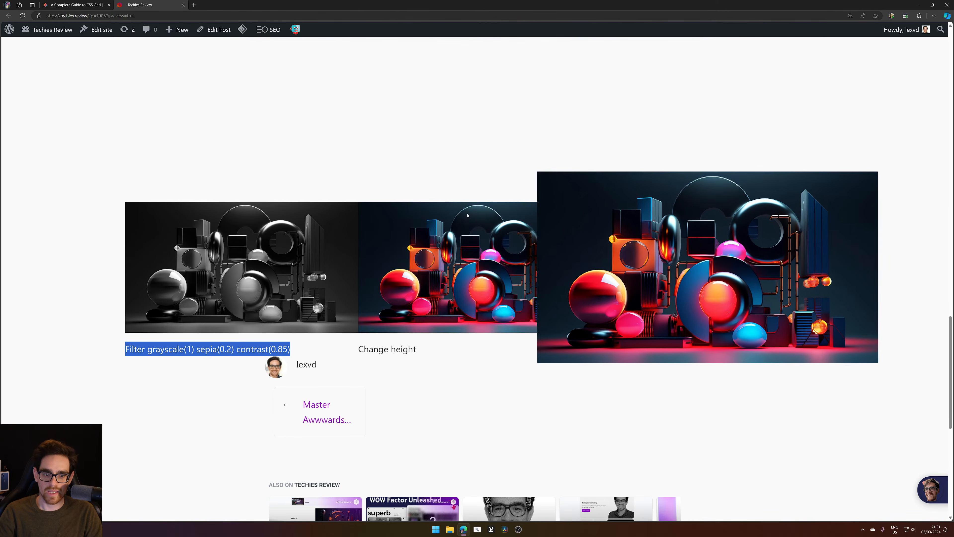
scroll(341, 133, "up", 10)
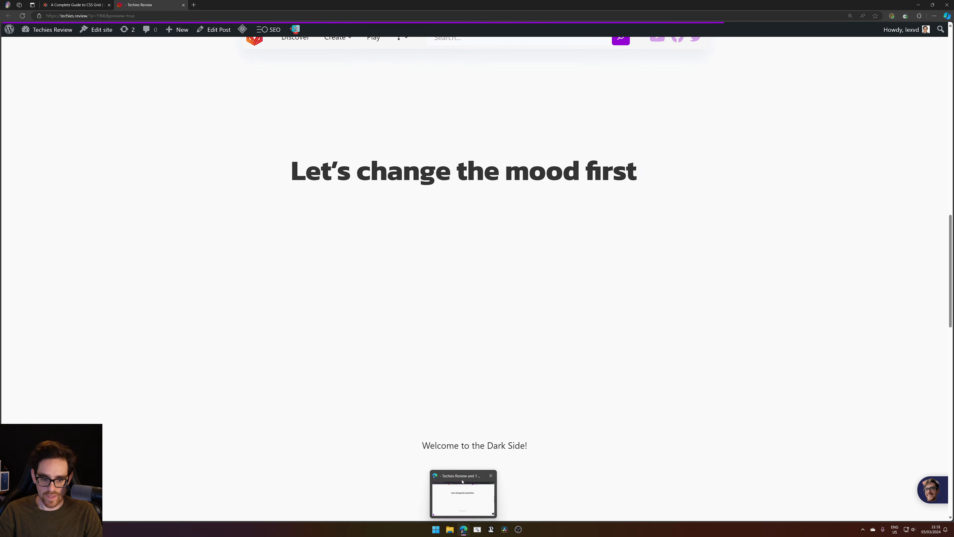
Load apple.com in the tab showing the post preview
type("a")
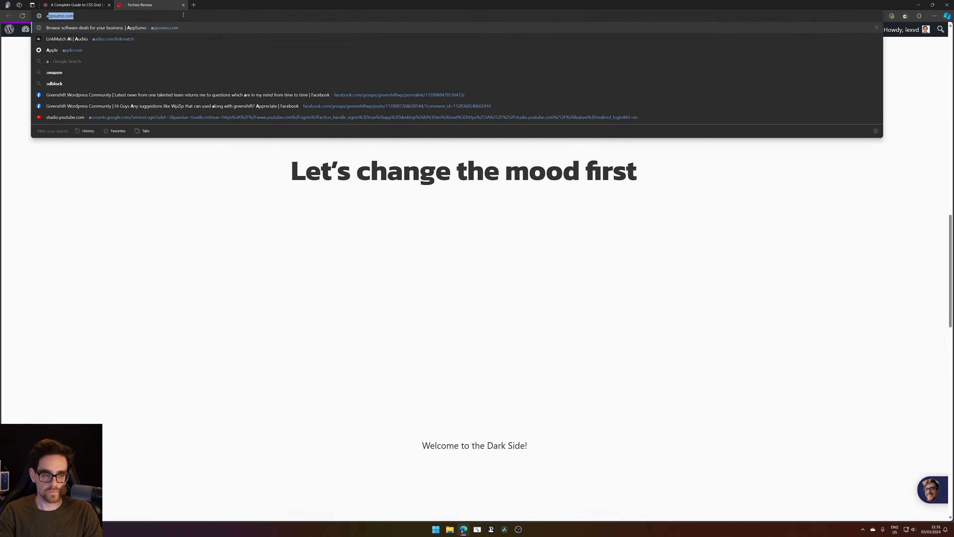
key("Caps_Lock")
key("BackSpace")
key("BackSpace")
type("APOPL")
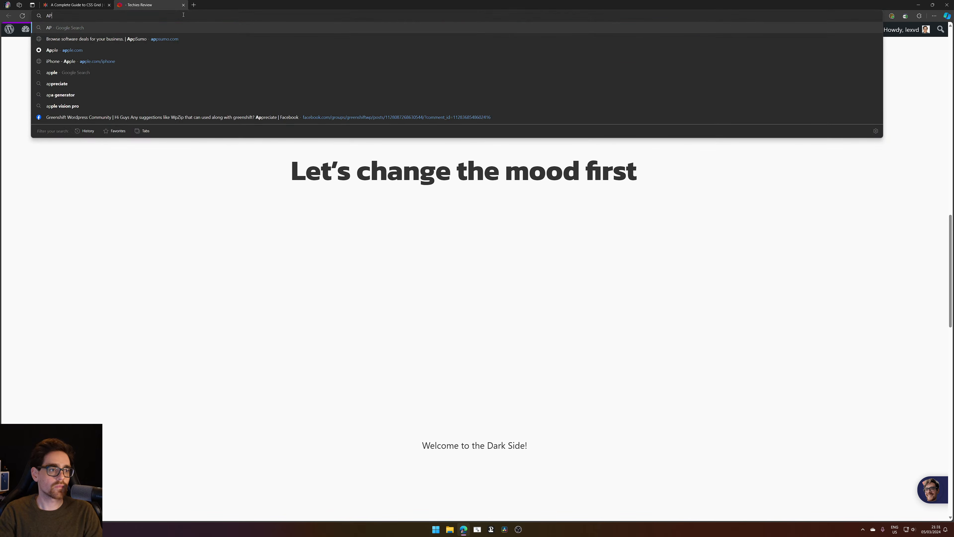
key("Caps_Lock")
key("BackSpace")
key("BackSpace")
type("apple")
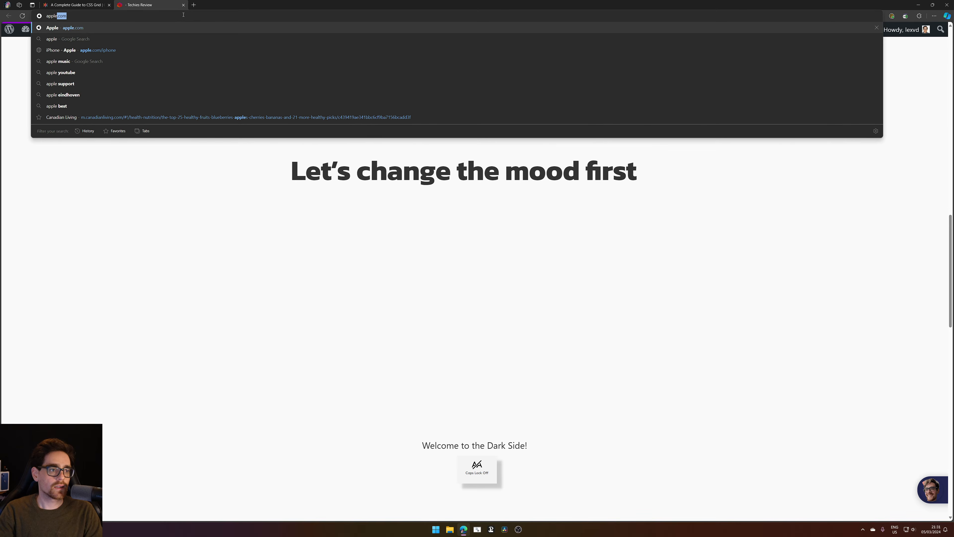
key("Return")
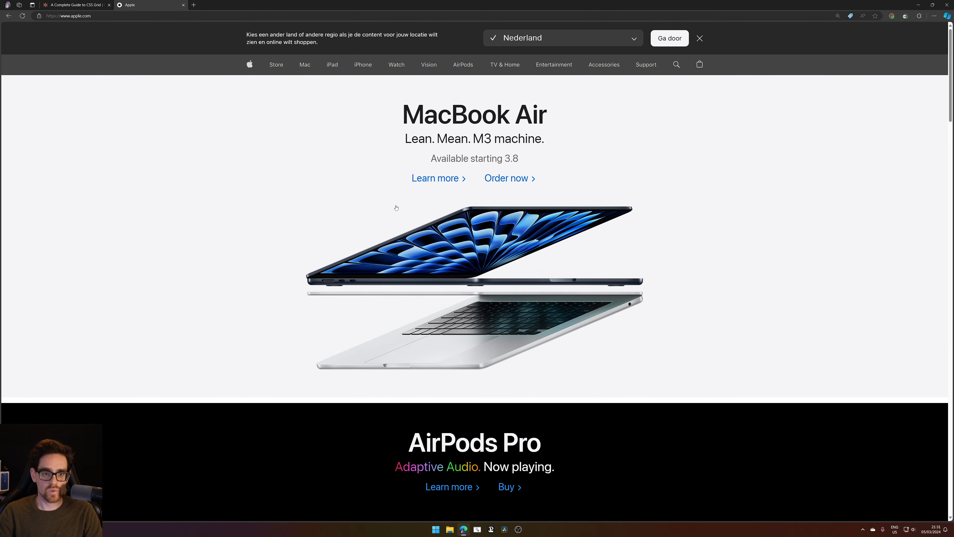
Open the MacBook Air page and examine its scroll effects down to the portable sizes section
left_click(430, 180)
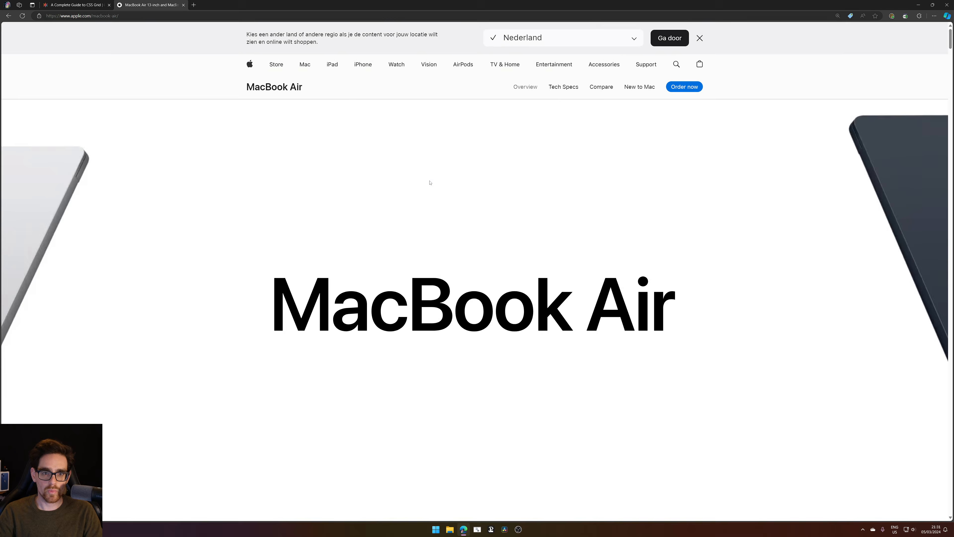
scroll(442, 188, "down", 3)
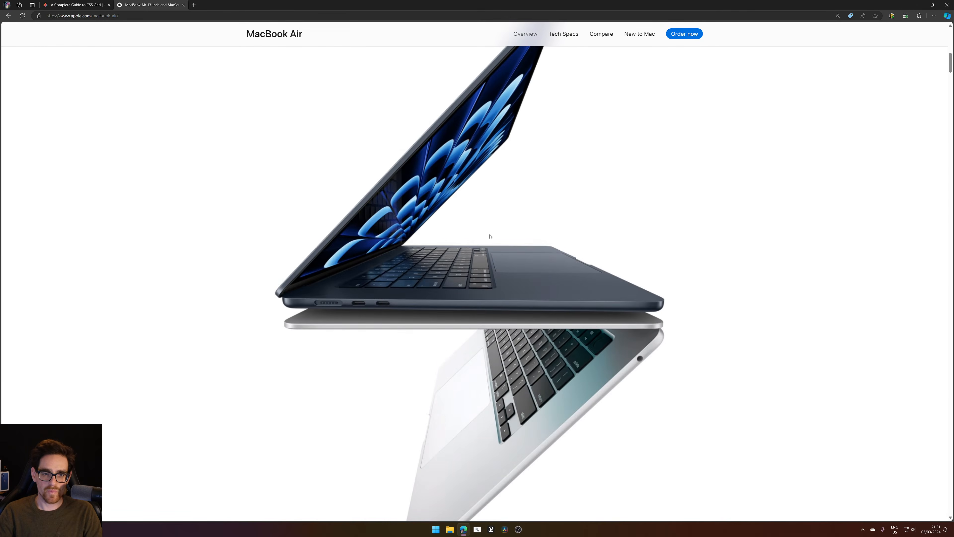
scroll(444, 264, "down", 5)
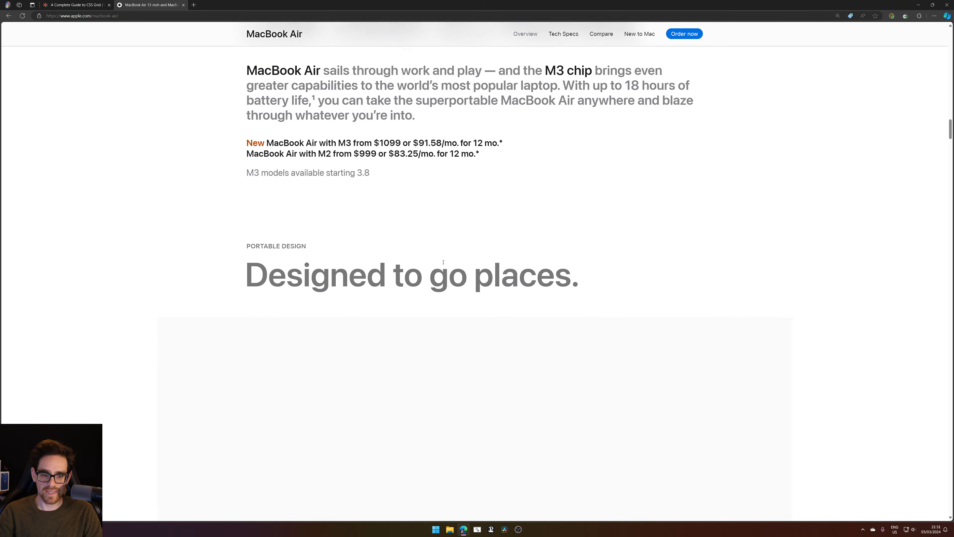
scroll(443, 261, "down", 10)
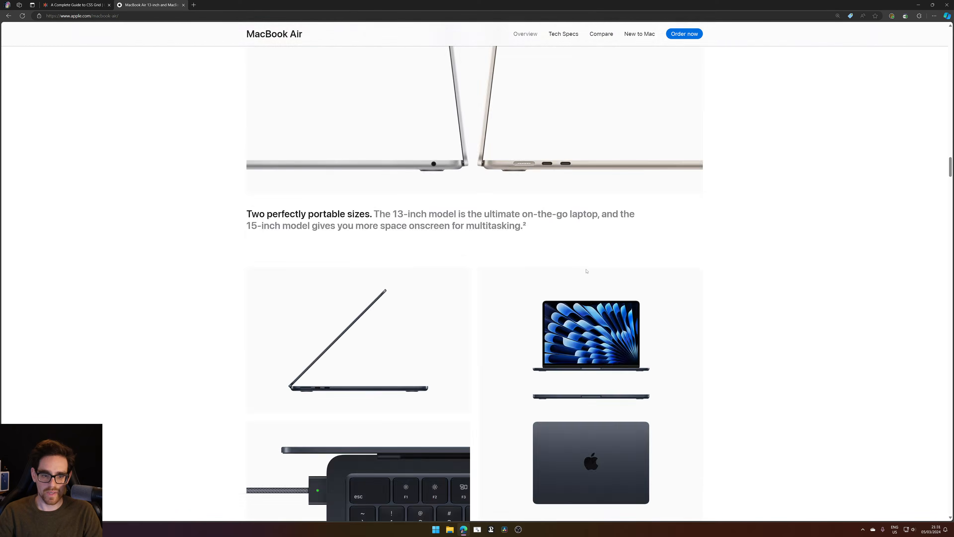
Return to the Techies Review post preview and examine its scroll effects between the Example and mood headings
key("alt+Left")
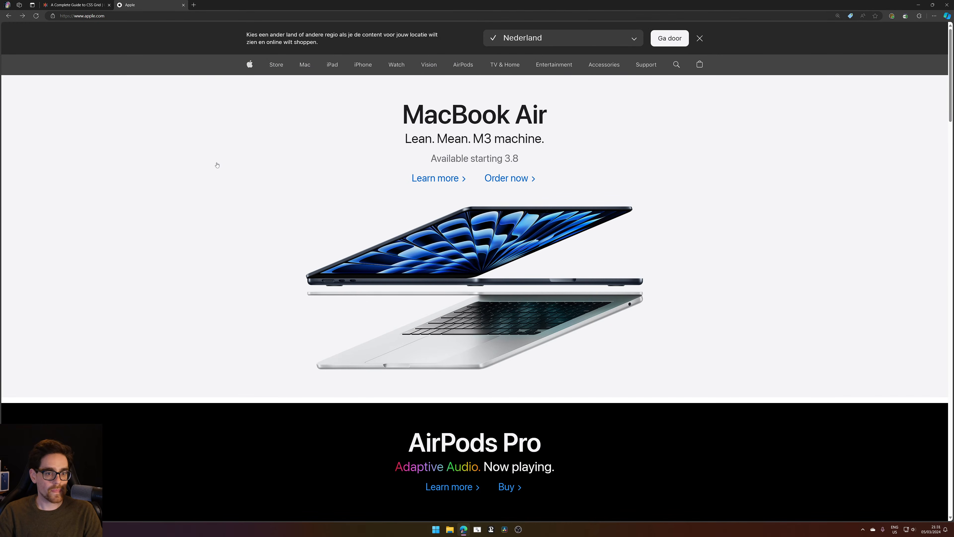
key("alt+Left")
scroll(217, 176, "down", 8)
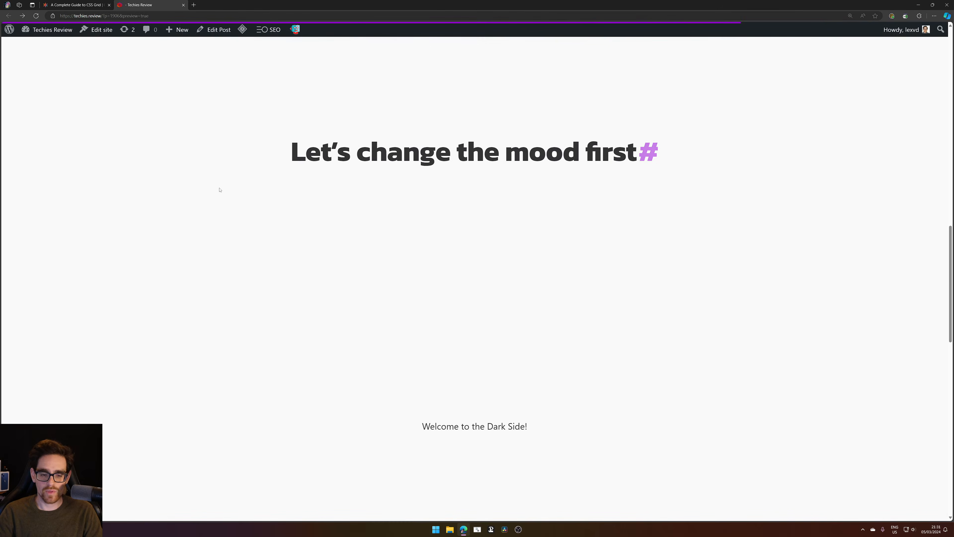
scroll(261, 157, "up", 10)
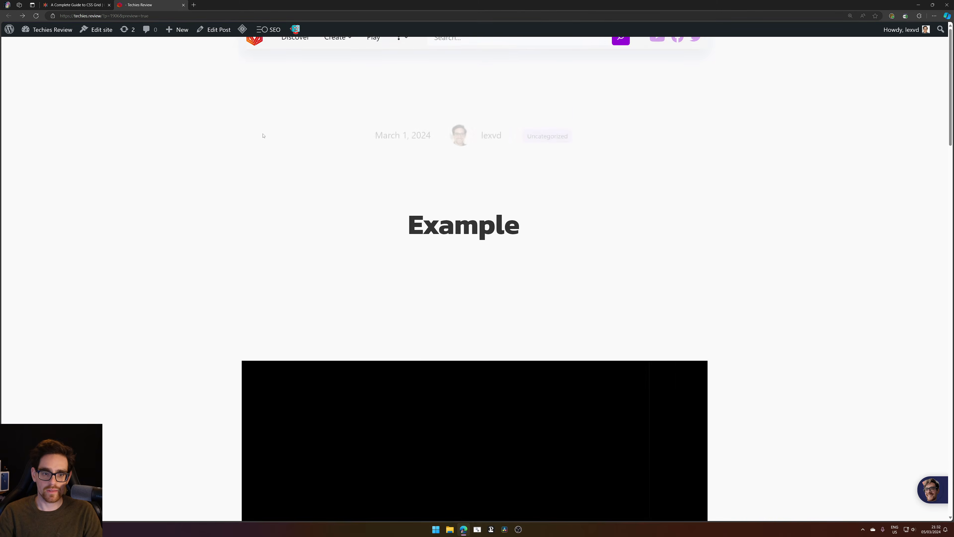
scroll(263, 136, "down", 5)
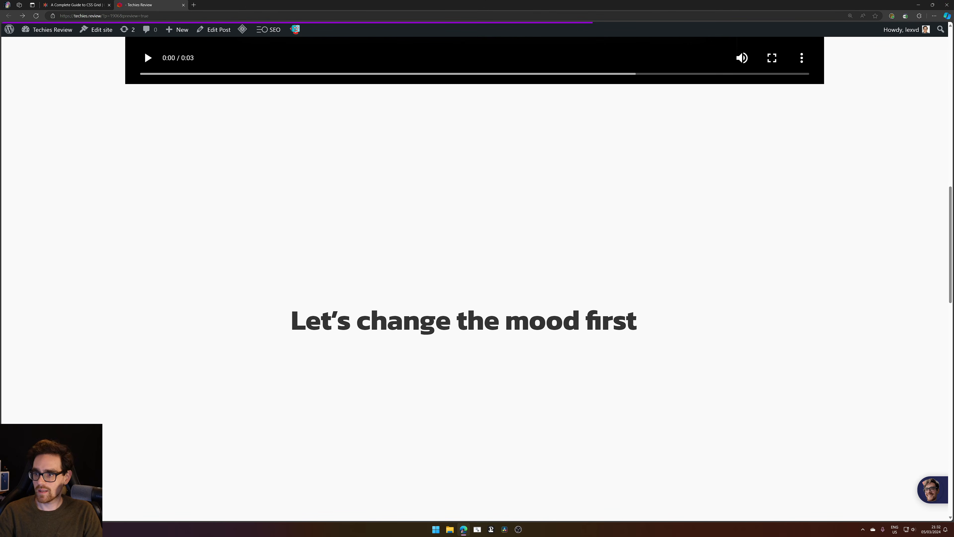